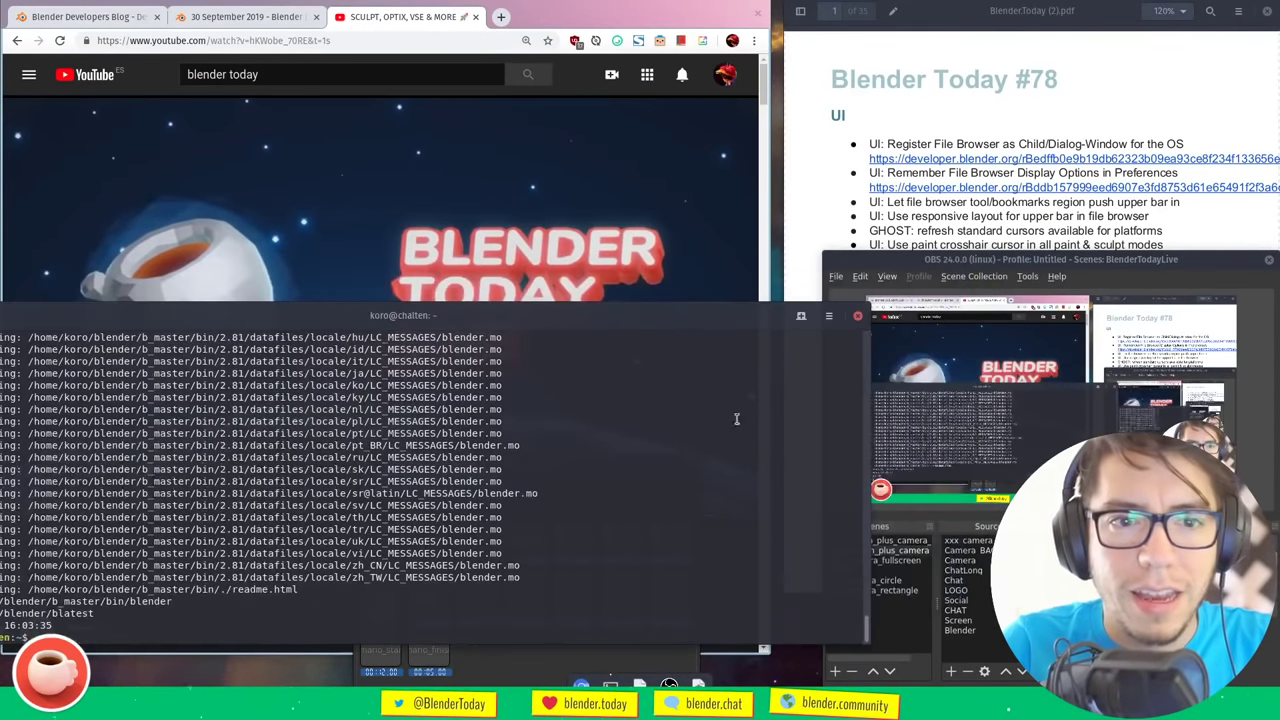
Rearrange the notes window and switch the streaming software to the USE_screen_plus_camera scene
left_click_drag(964, 272, 952, 240)
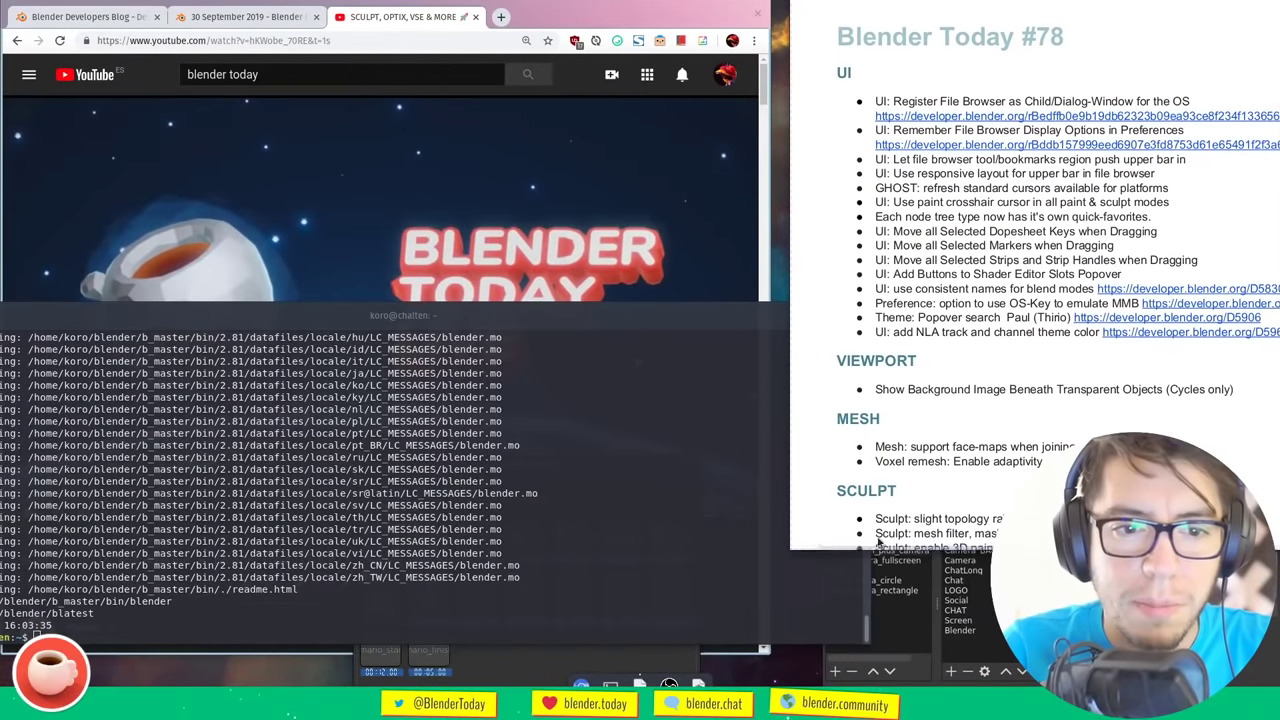
left_click_drag(1262, 55, 1193, 67)
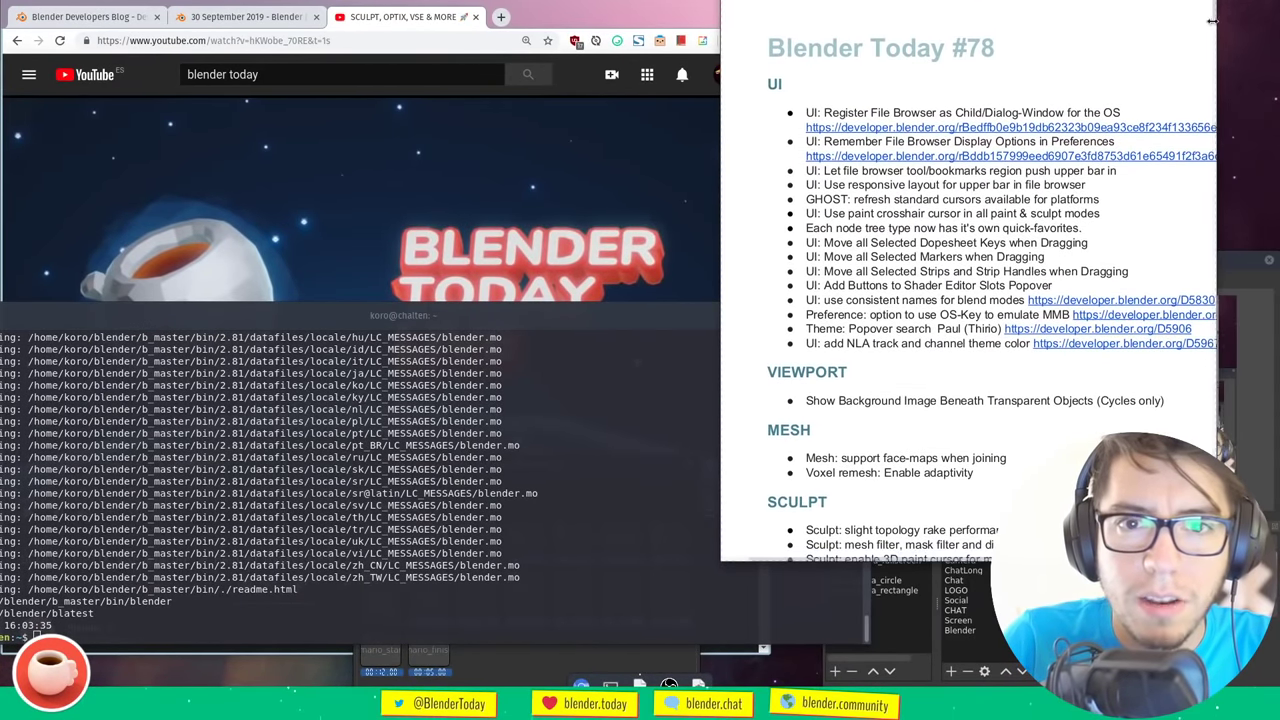
mouse_move(1212, 18)
left_mouse_down()
mouse_move(1216, 56)
mouse_move(1220, 12)
left_mouse_up()
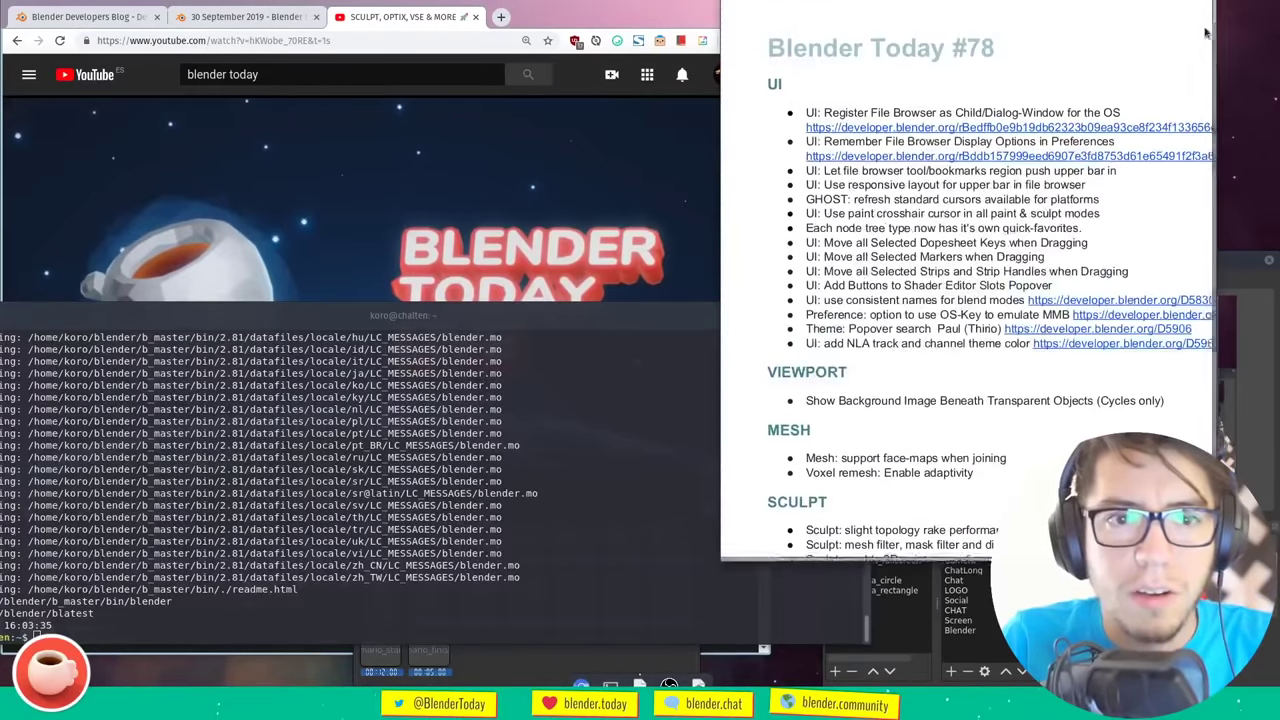
left_click(957, 610)
left_click(885, 550)
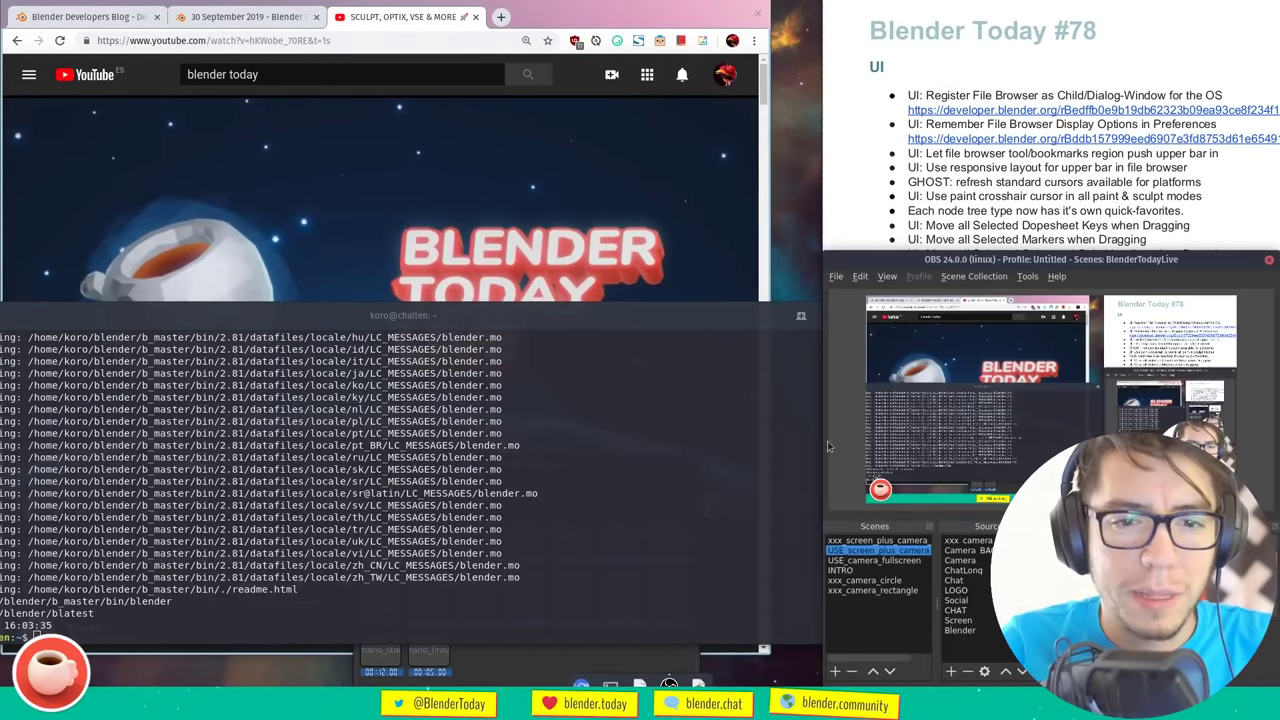
left_click(646, 409)
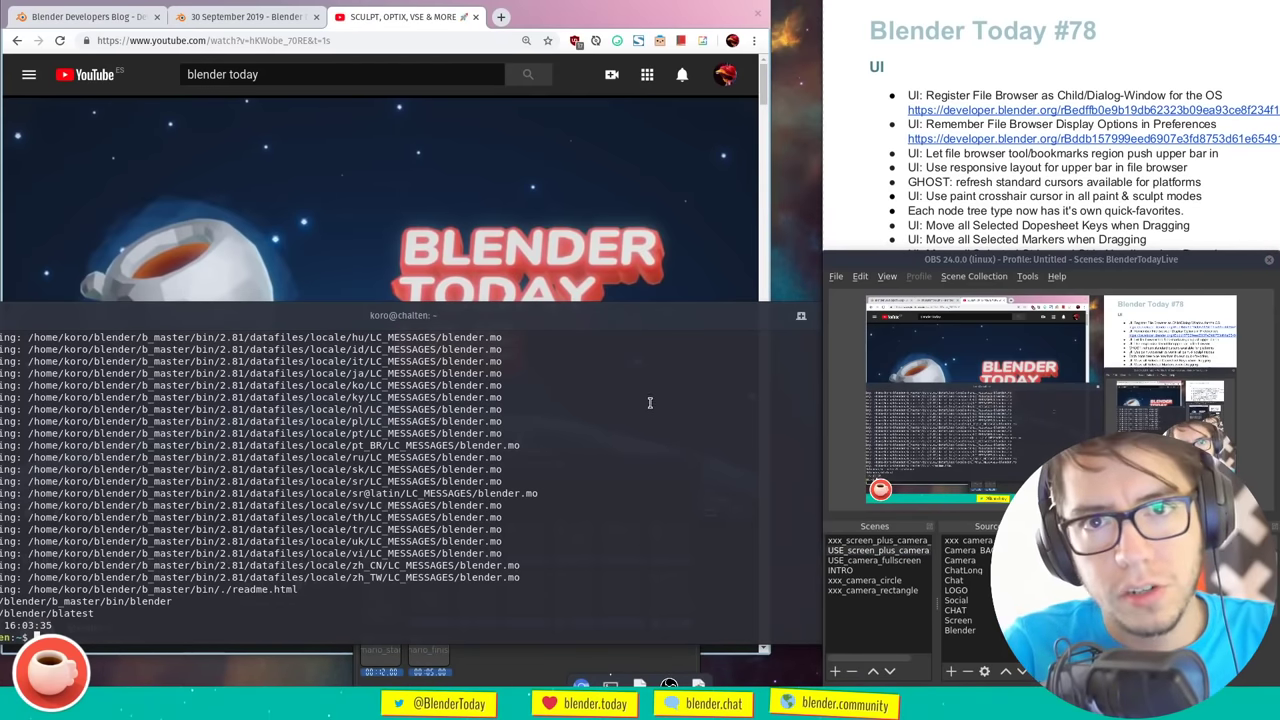
Scroll the YouTube page, reposition the notes document, then show the 30 September 2019 meeting notes tab
left_click(765, 105)
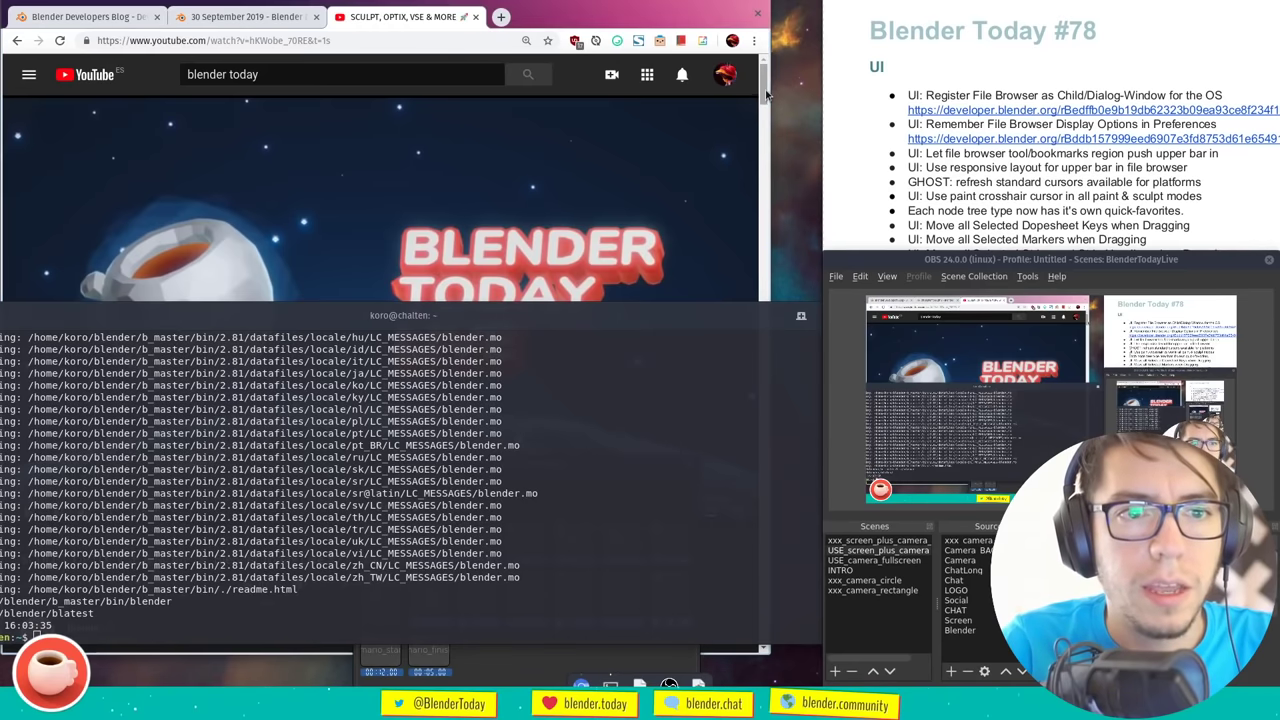
left_click_drag(766, 92, 770, 147)
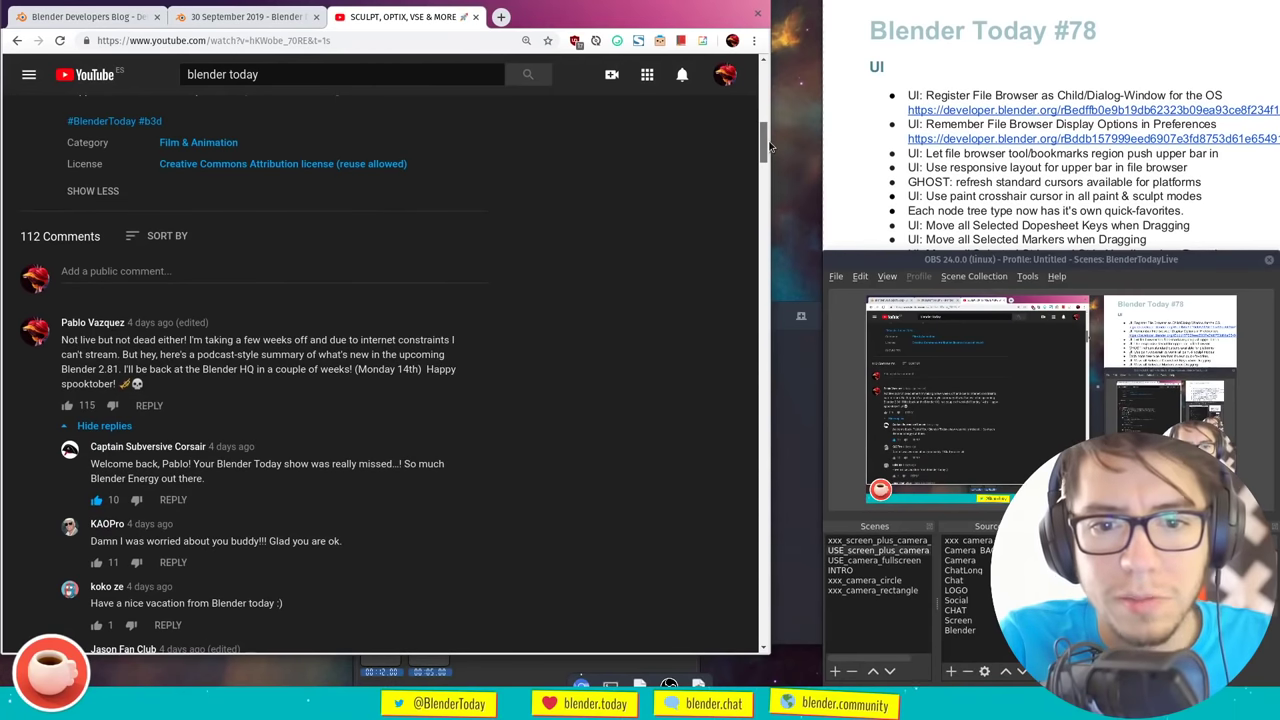
left_click_drag(770, 147, 768, 82)
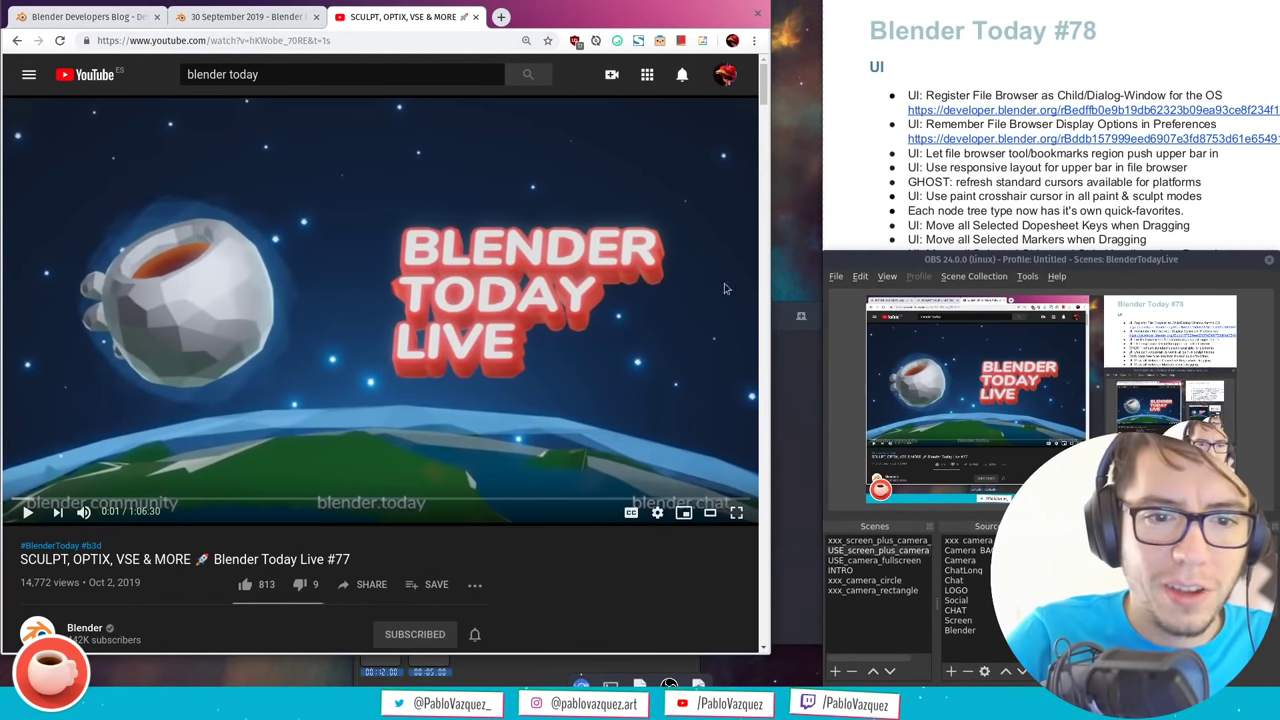
left_click(938, 182)
left_click_drag(958, 217, 932, 191, "alt")
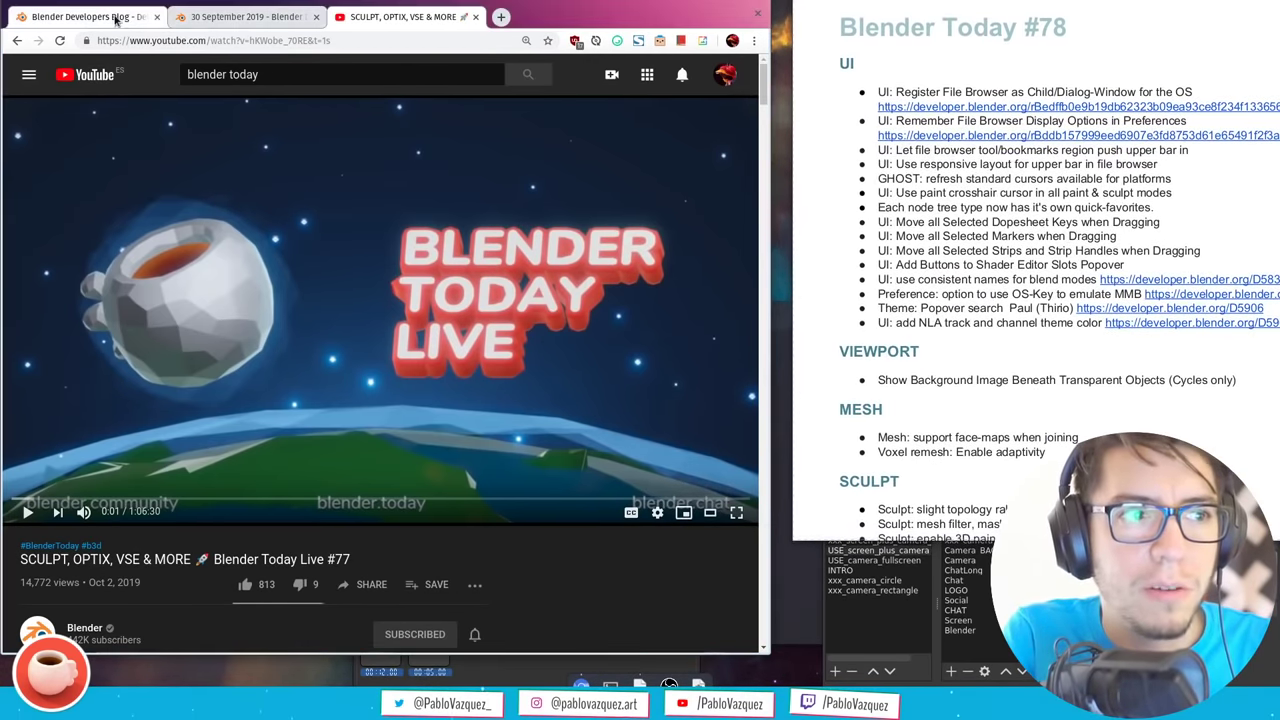
left_click(245, 18)
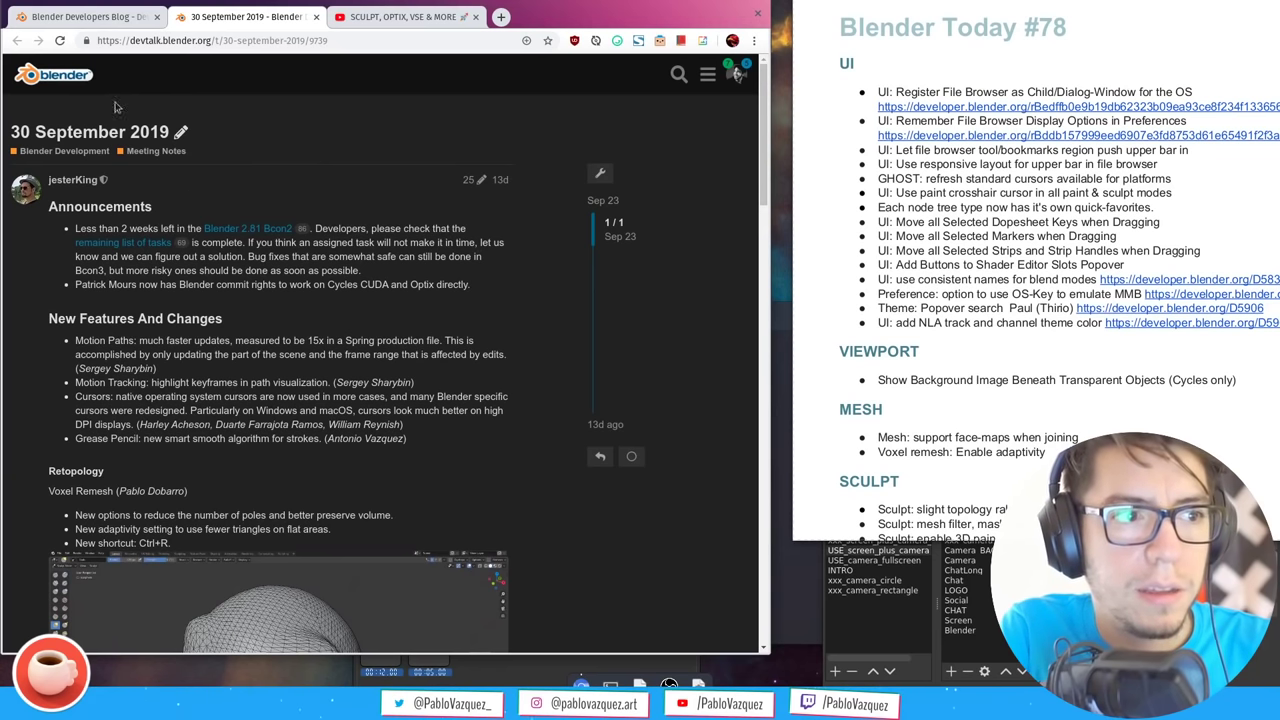
Play the embedded Particle Nodes video on the Blender Developers Blog from 0:02
left_click(121, 20)
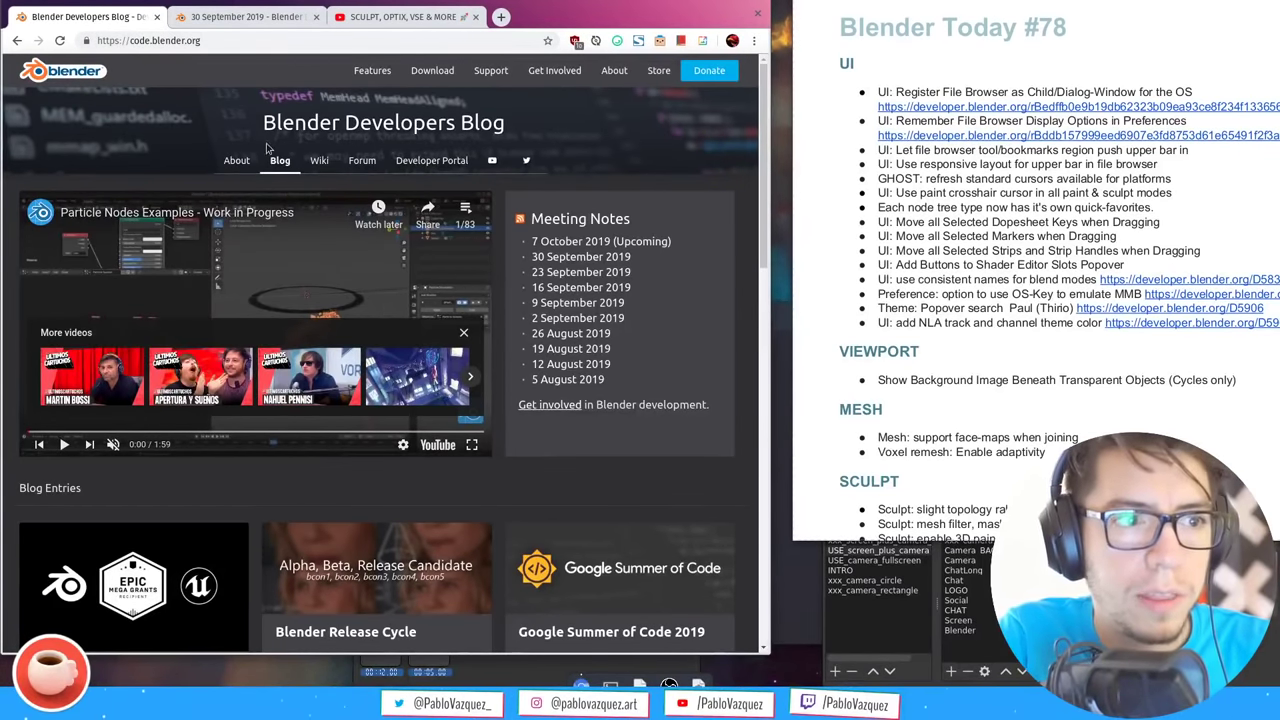
left_click(35, 433)
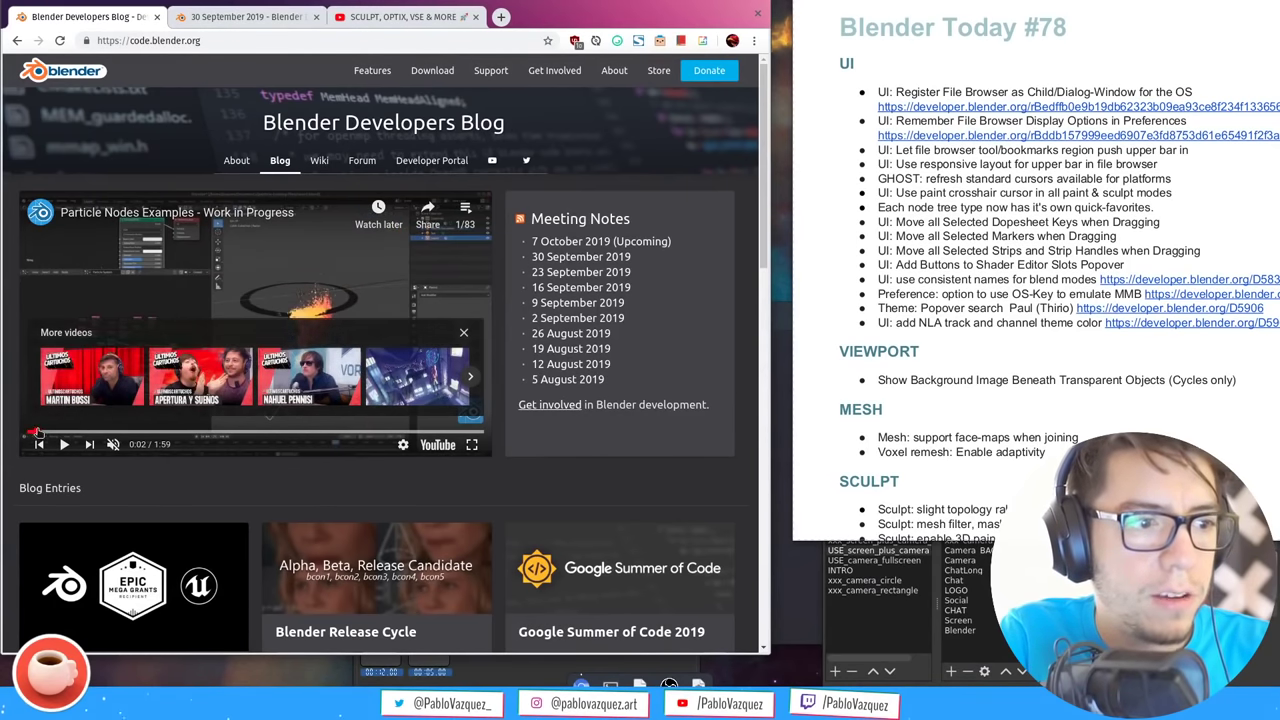
left_click(63, 446)
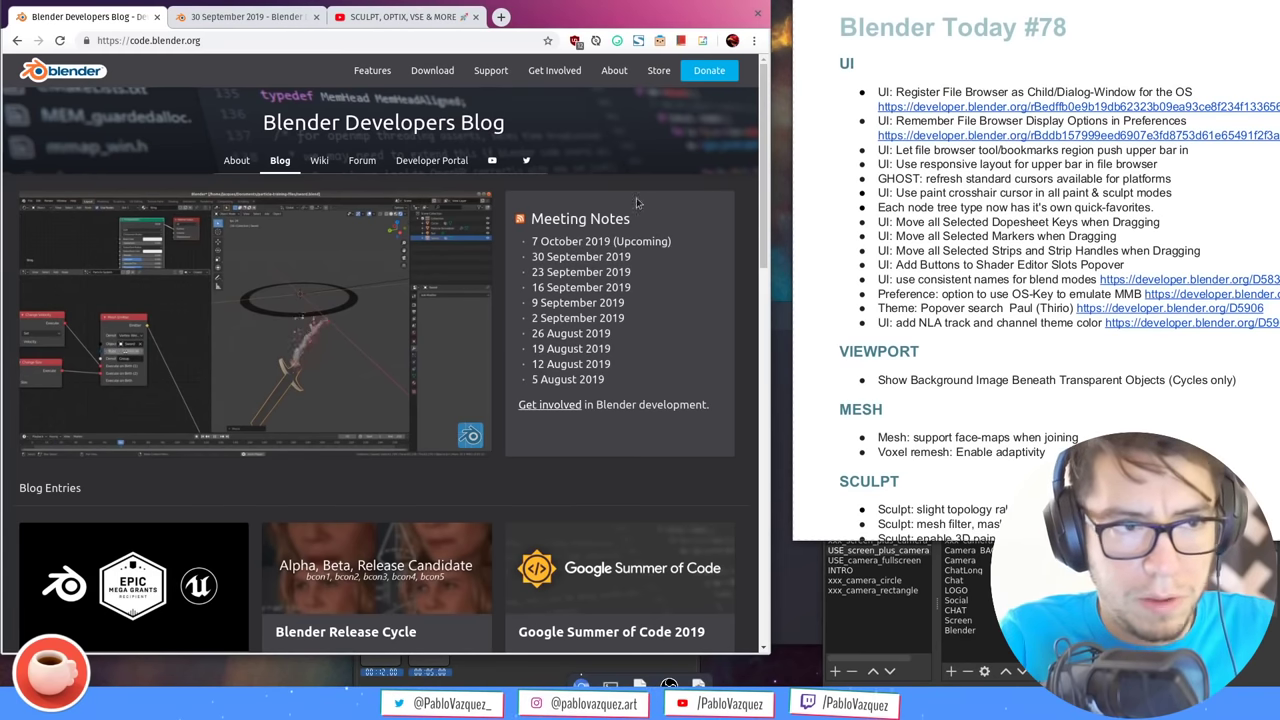
Return to the 30 September 2019 meeting notes and scroll through them
left_click(284, 17)
mouse_move(762, 108)
left_mouse_down()
mouse_move(750, 465)
mouse_move(750, 444)
left_mouse_up()
scroll(730, 360, "up", 15)
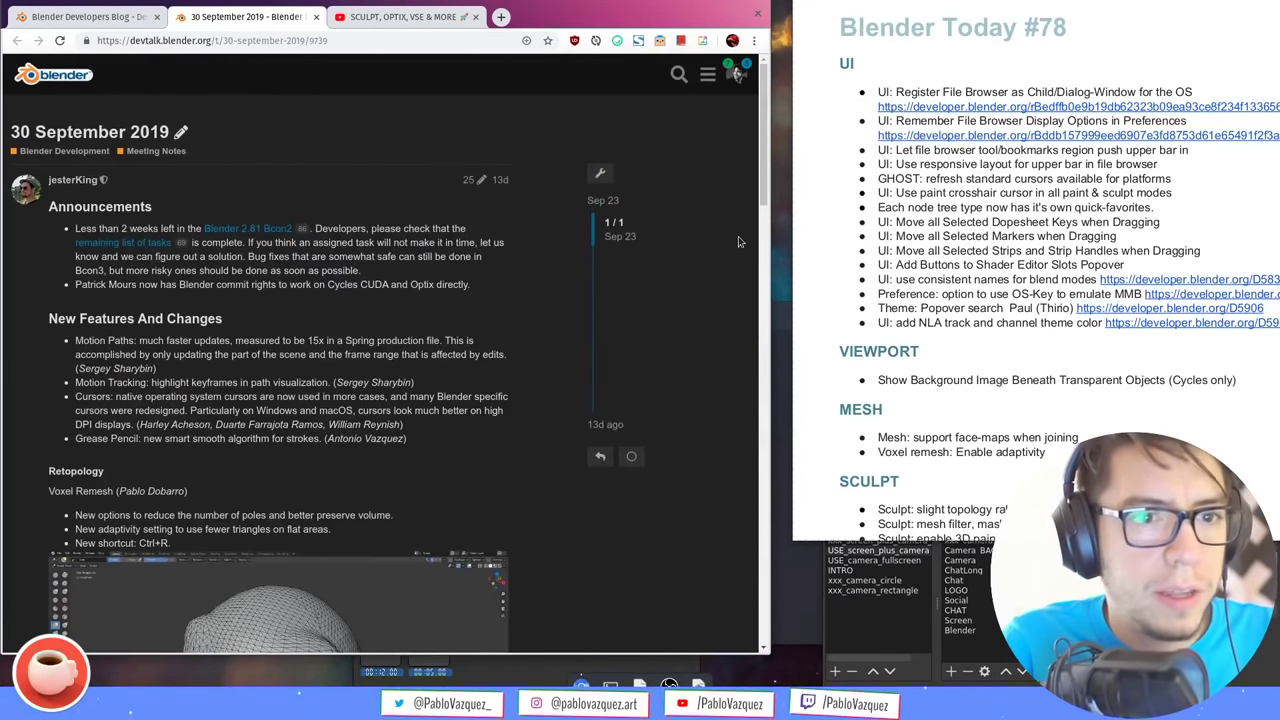
Bring the streaming software window forward, then raise the notes document above it
left_click(856, 606)
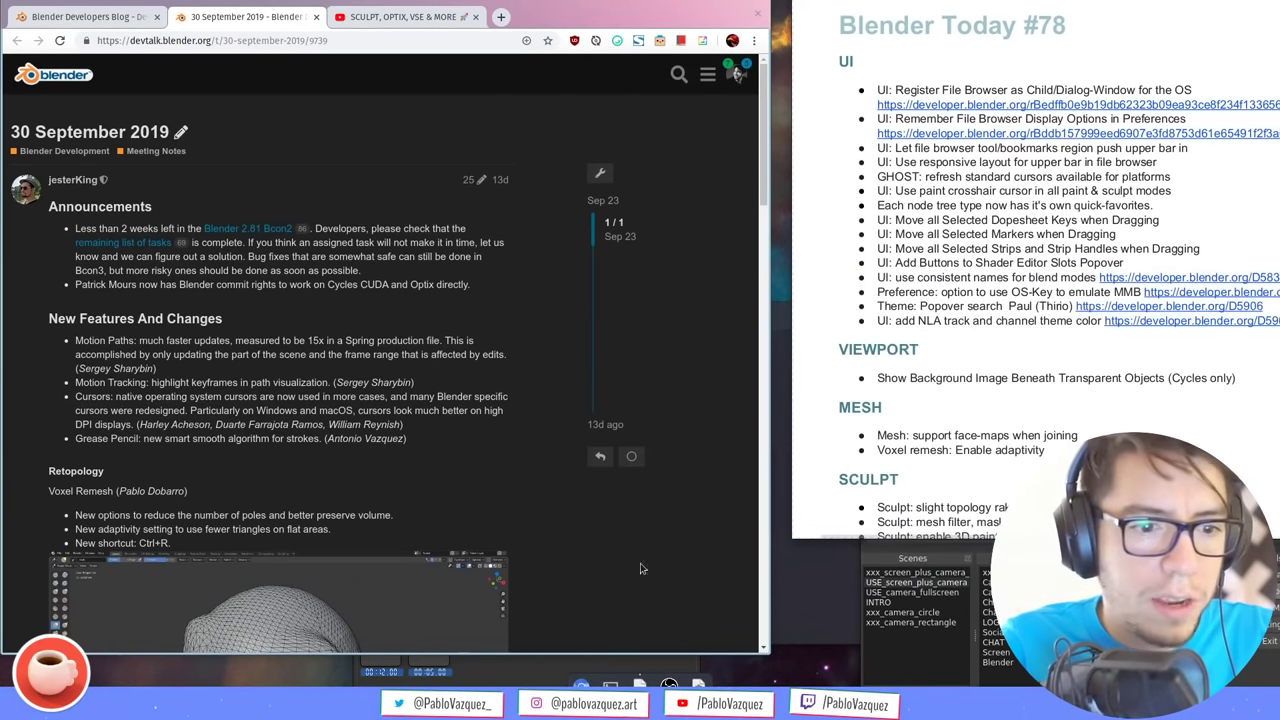
key("super")
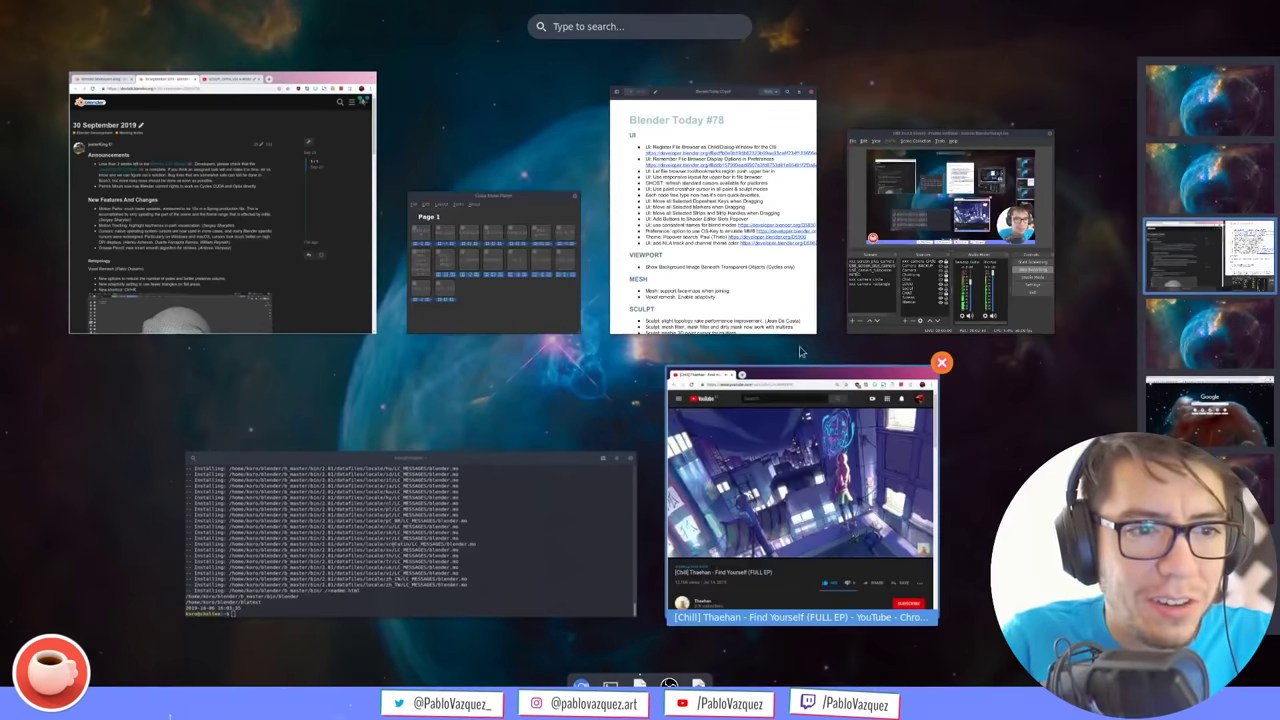
key("super")
left_click(884, 598)
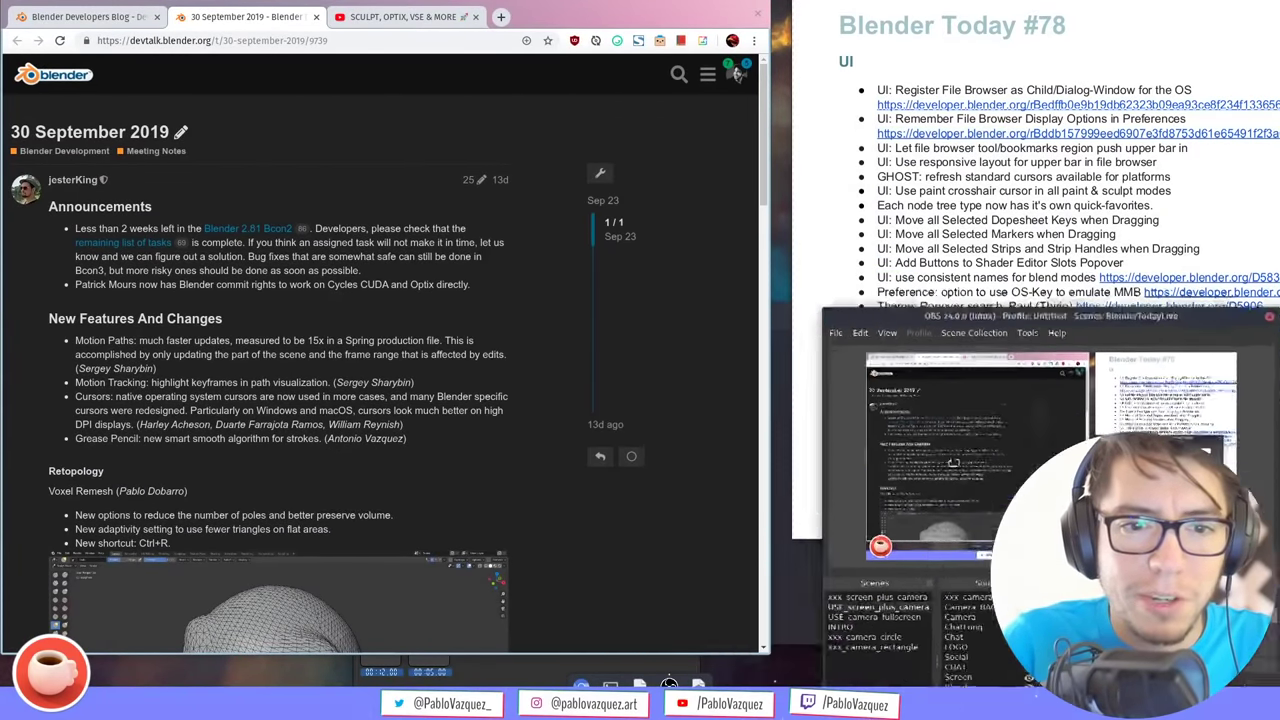
left_click(960, 282)
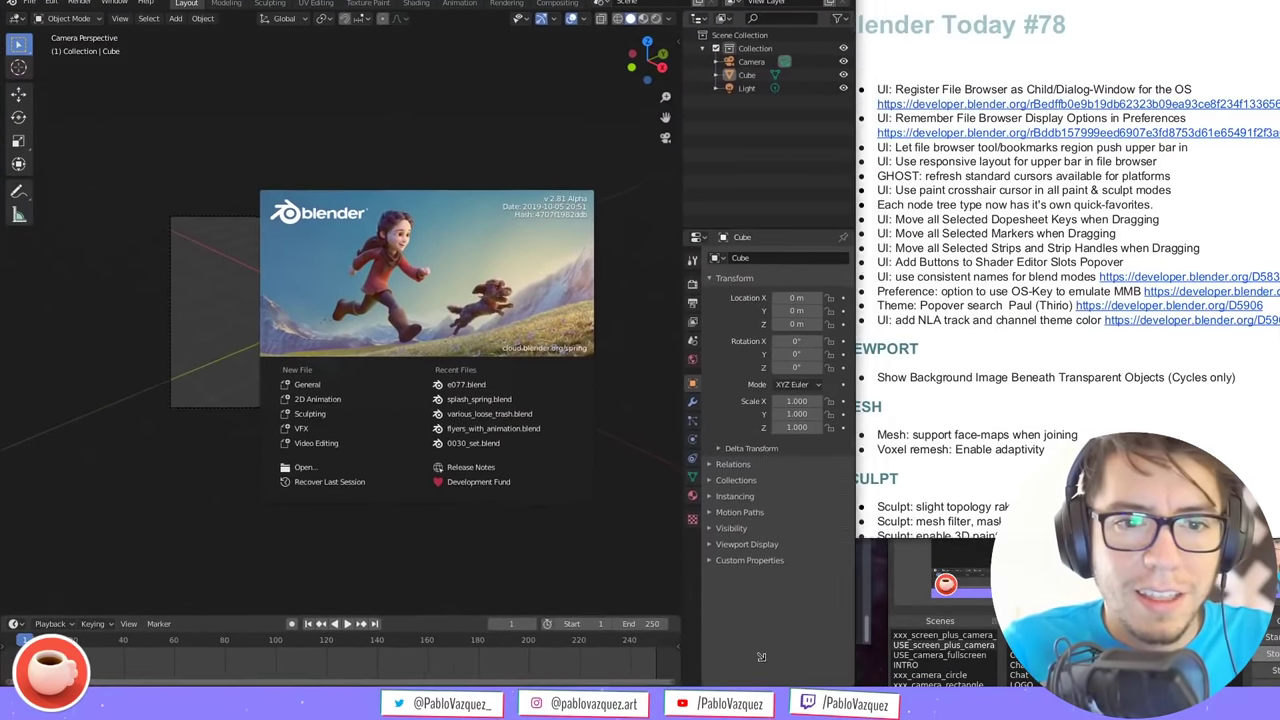
Widen the Blender window and resize the notes document, then raise the devtalk notes browser
left_click_drag(860, 249, 858, 249)
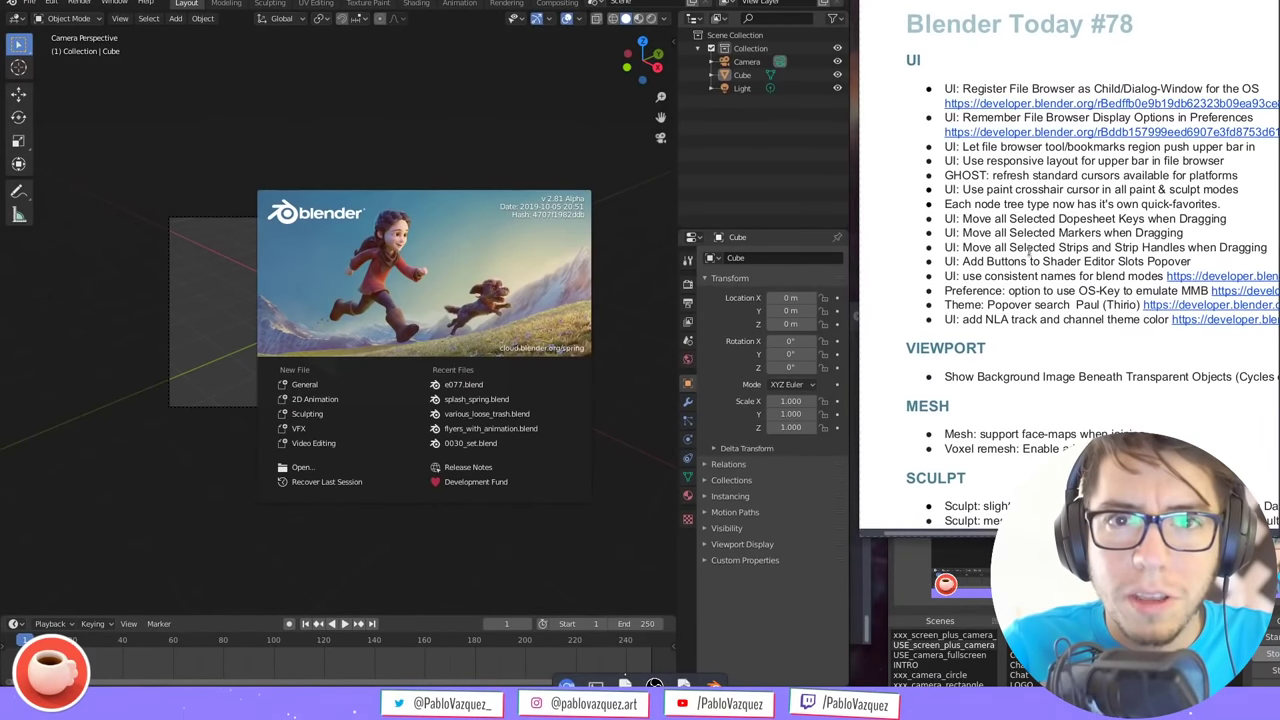
scroll(1005, 252, "up", 1)
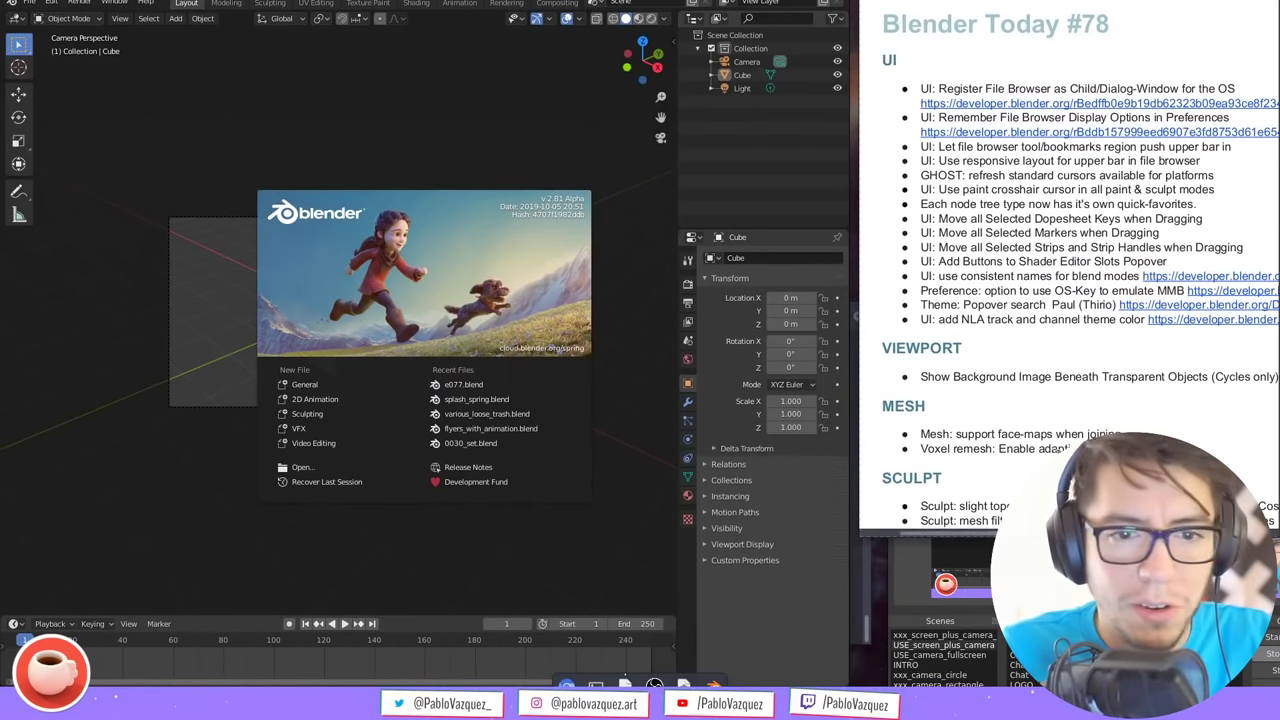
mouse_move(1229, 223)
left_mouse_down()
mouse_move(1196, 213)
mouse_move(1222, 221)
left_mouse_up()
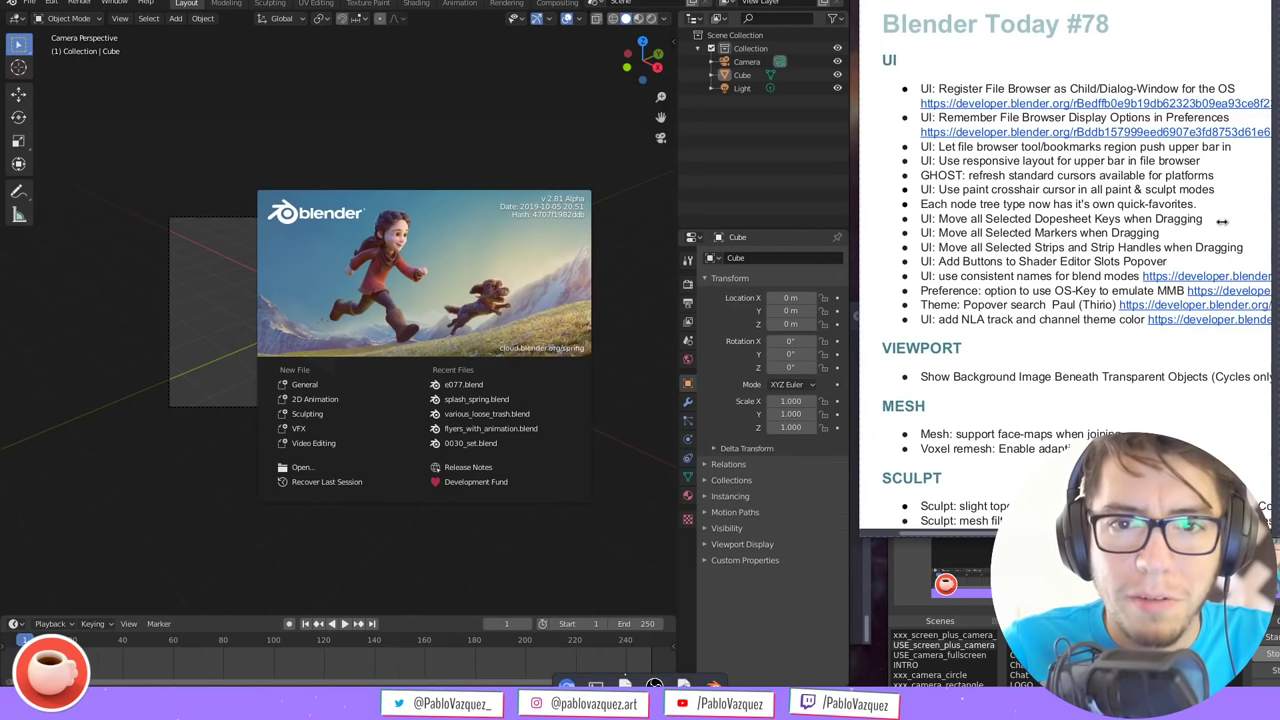
scroll(1040, 245, "right", 1)
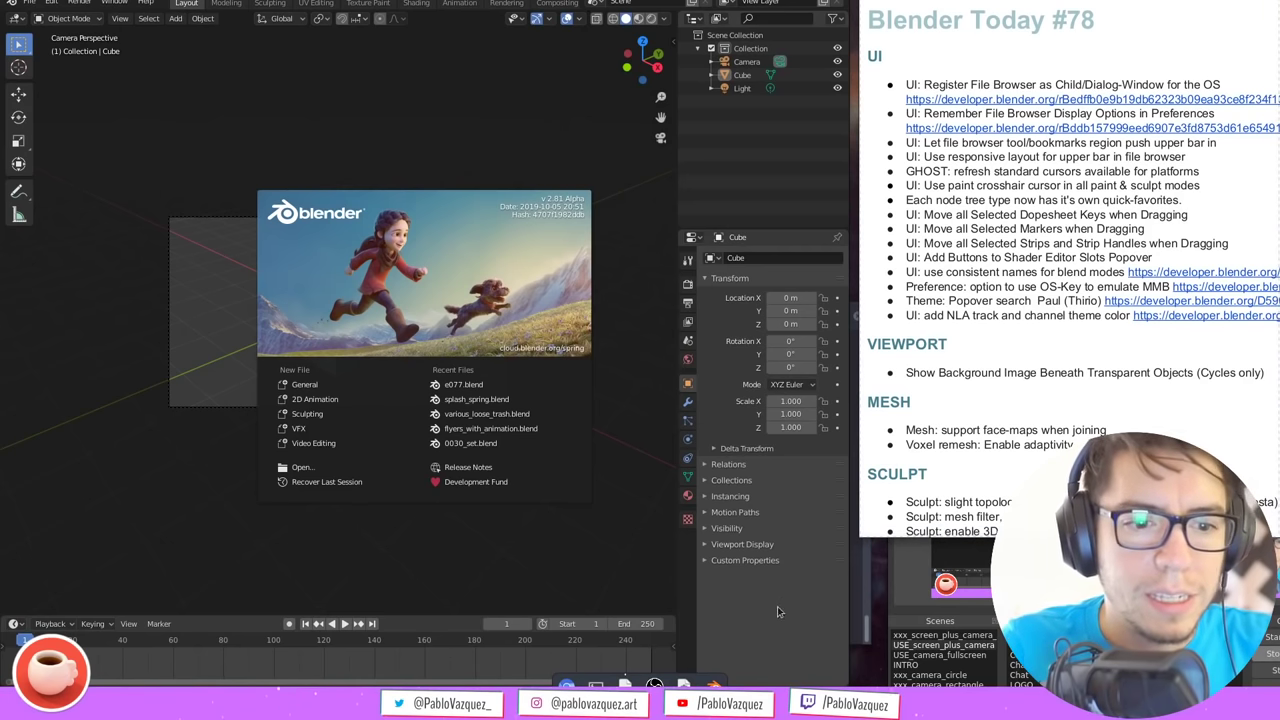
key("super")
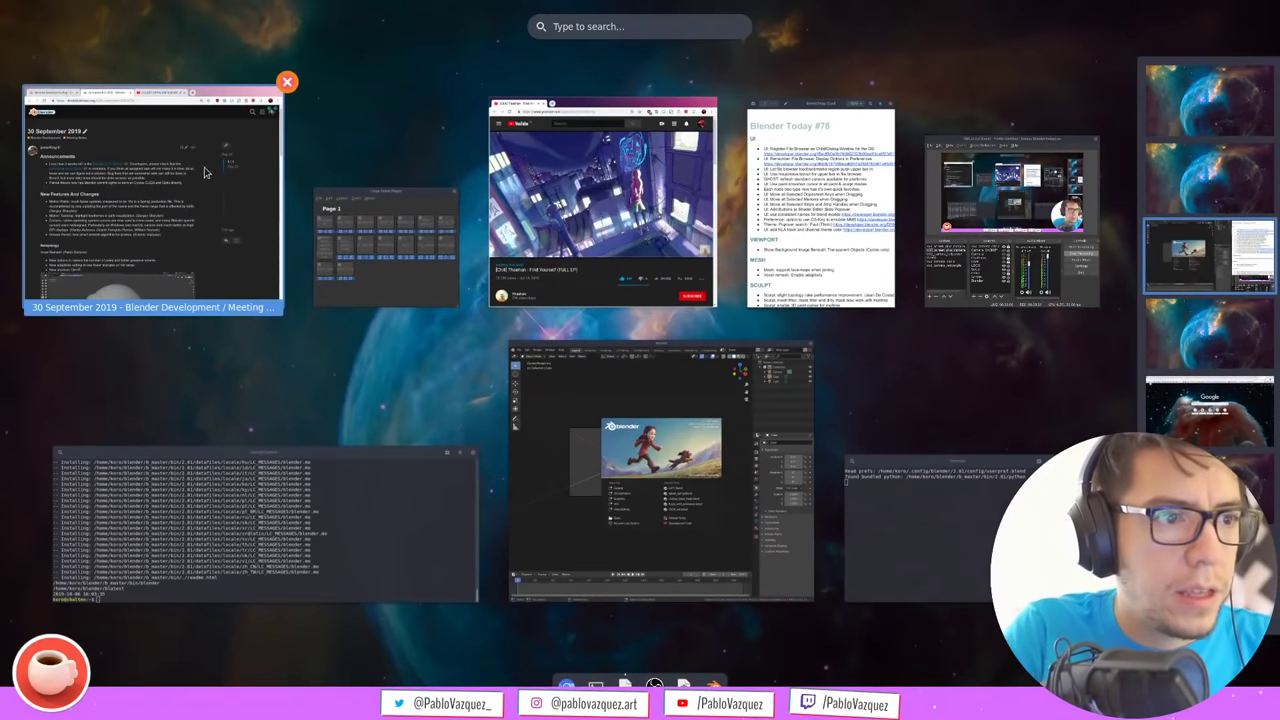
left_click(150, 200)
Copy the File Browser commit link from the notes, open it in a new tab, and scroll its description
right_click(1022, 101)
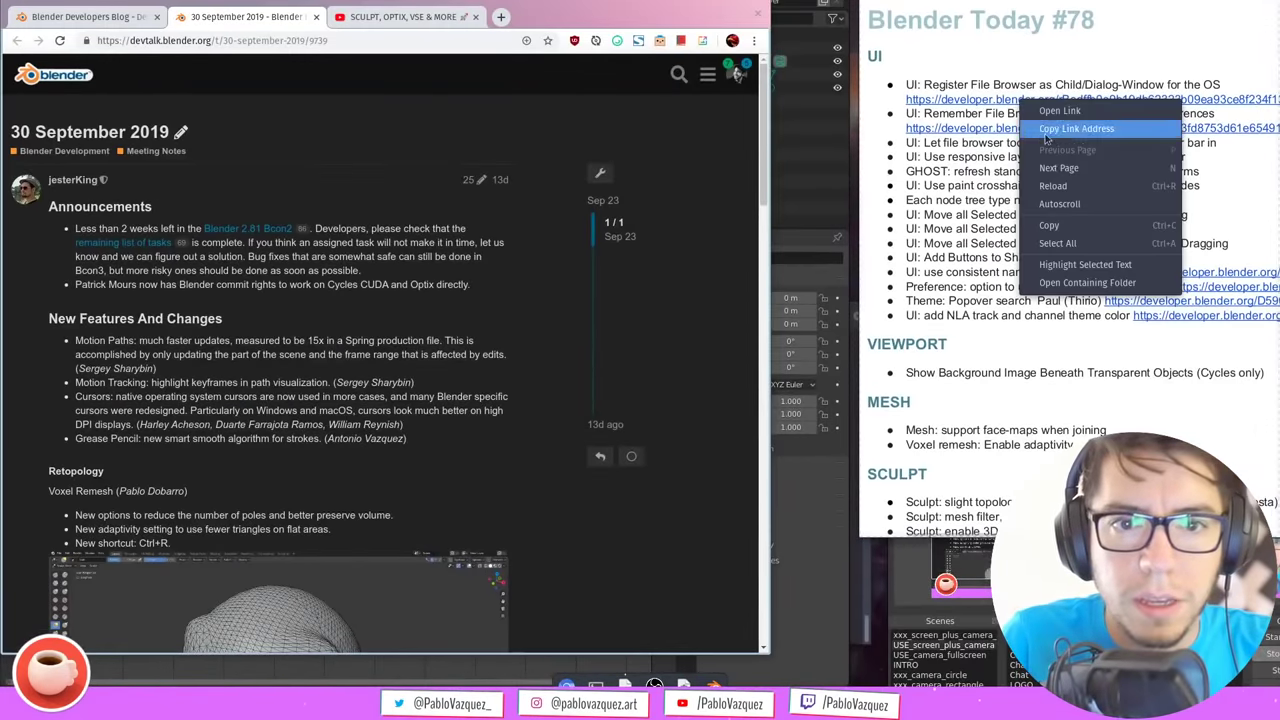
left_click(1076, 128)
left_click(526, 138)
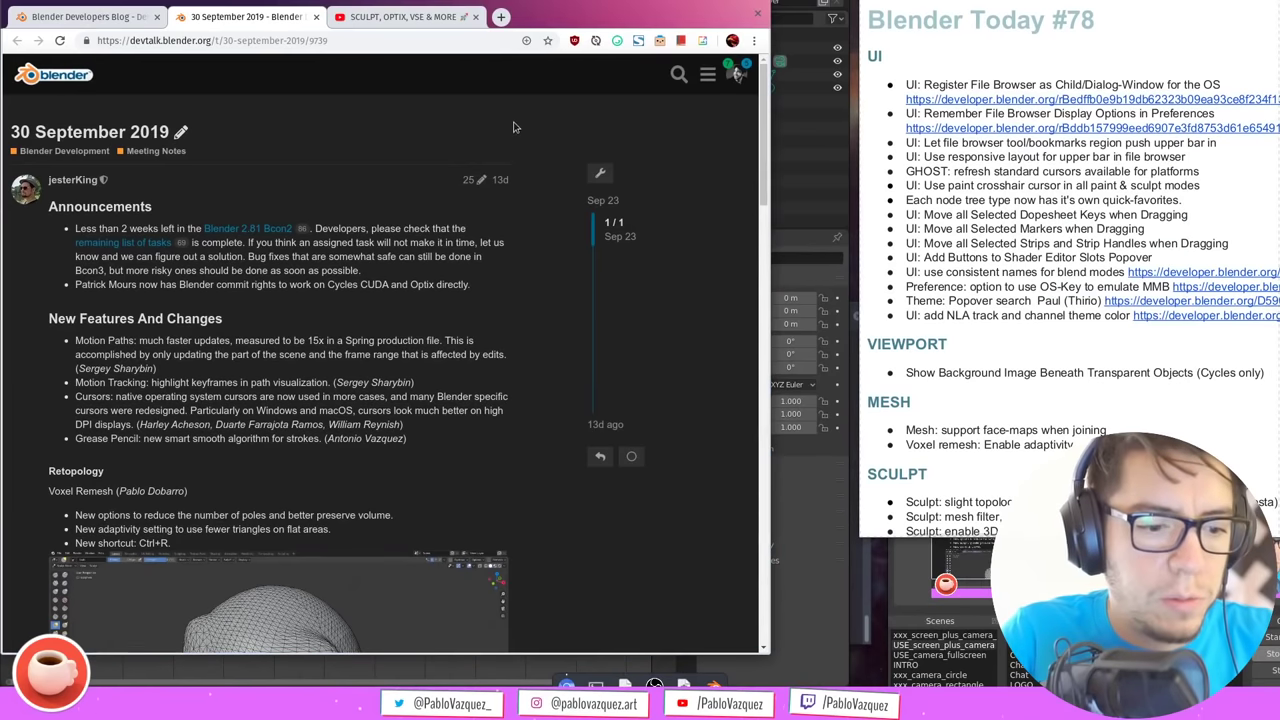
key("ctrl+t")
key("ctrl+v")
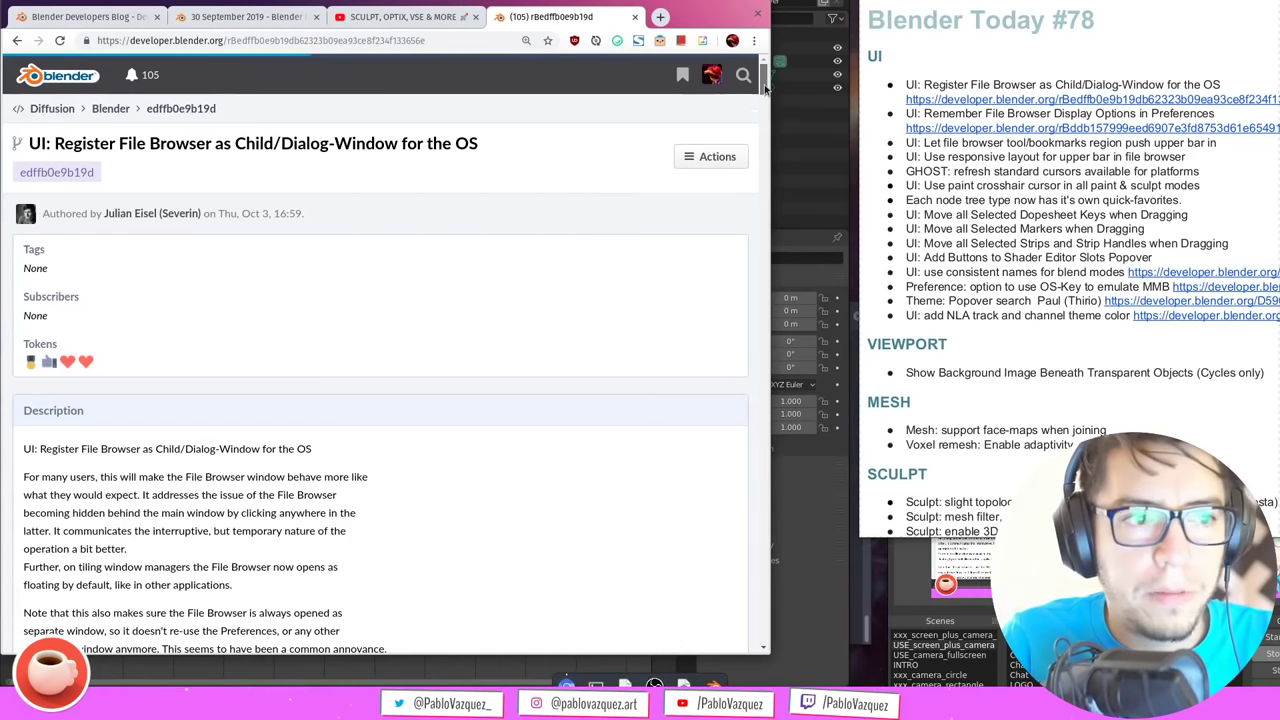
scroll(759, 102, "down", 4)
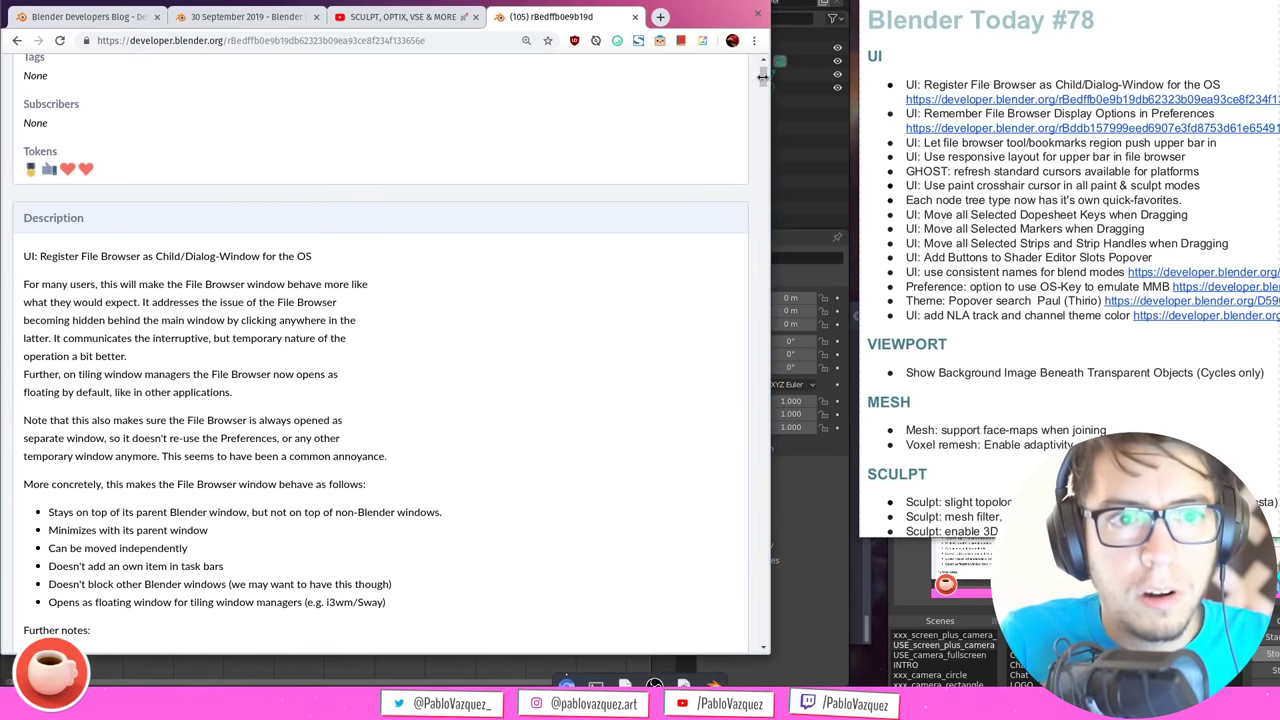
left_click_drag(766, 84, 768, 88)
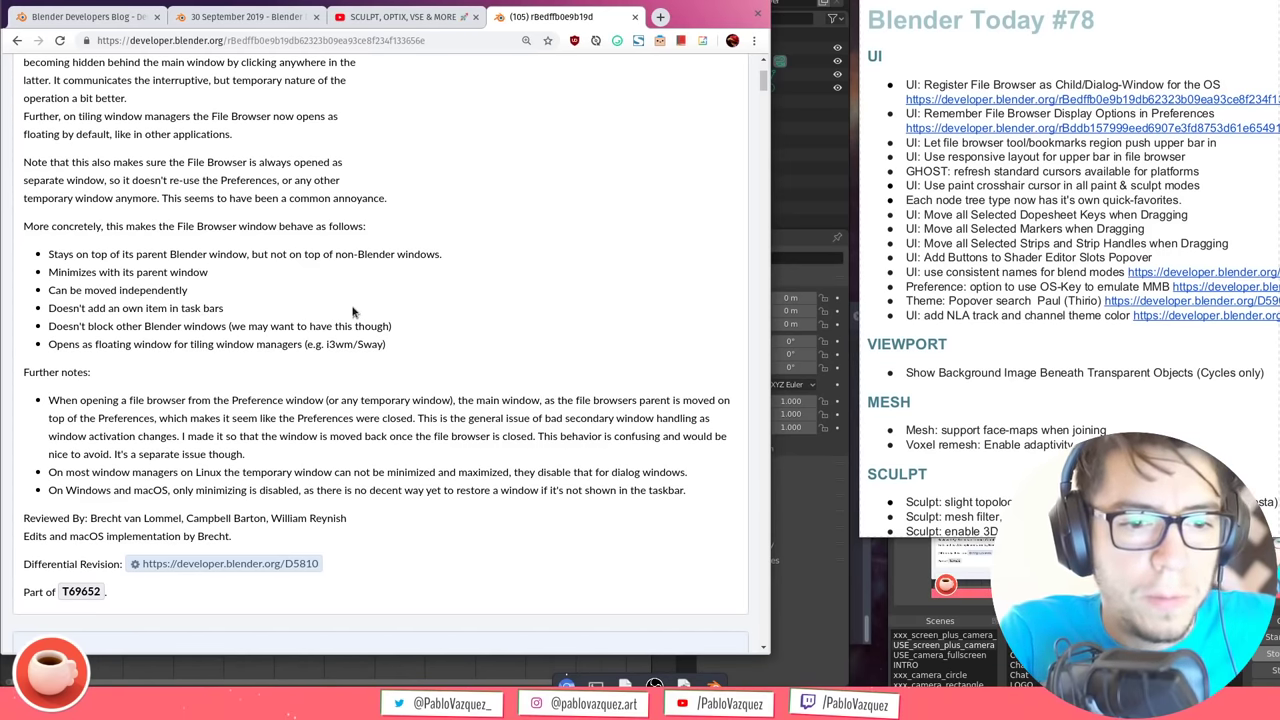
Bring the Blender window to full size from the window overview
key("super")
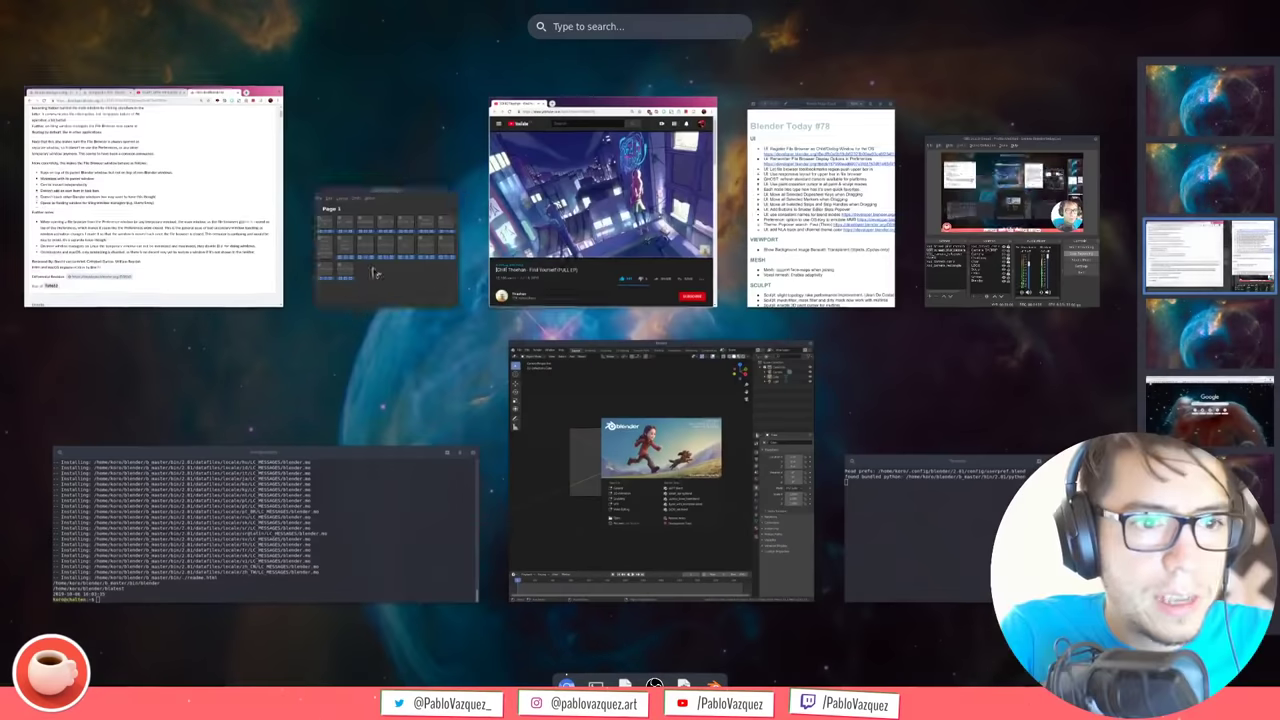
key("super")
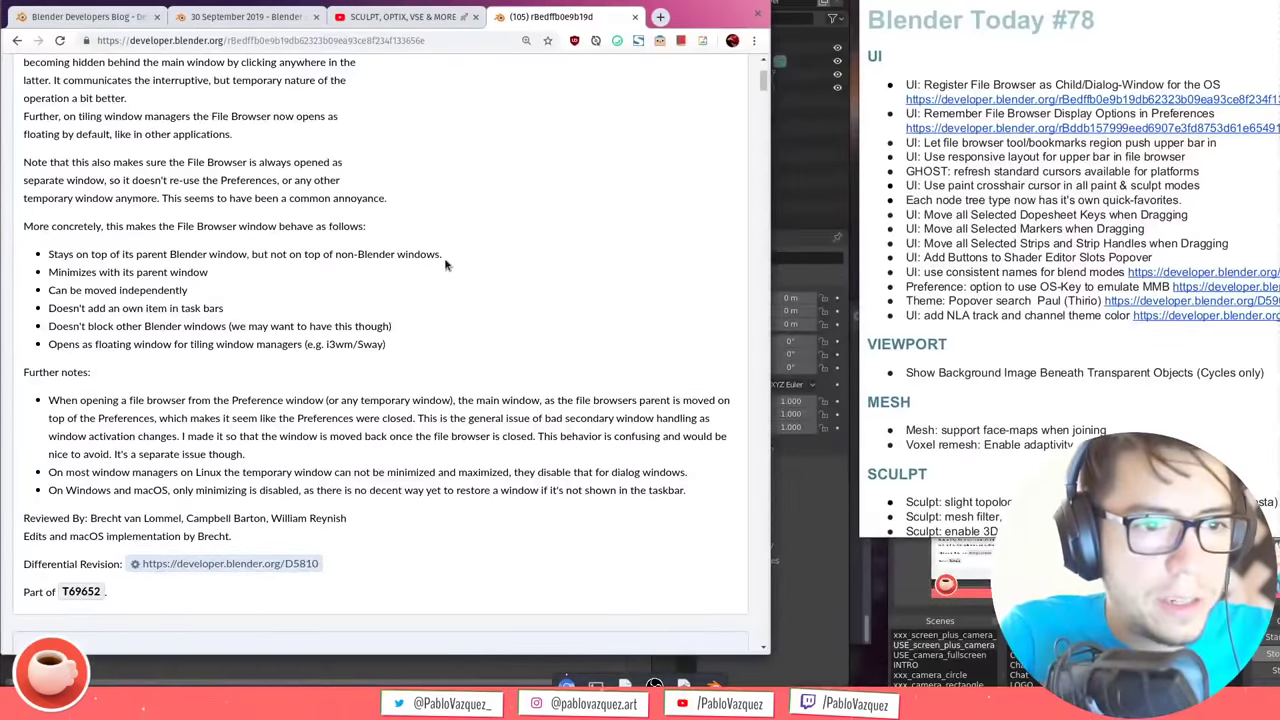
key("super")
key("super")
key("super")
left_click(696, 445)
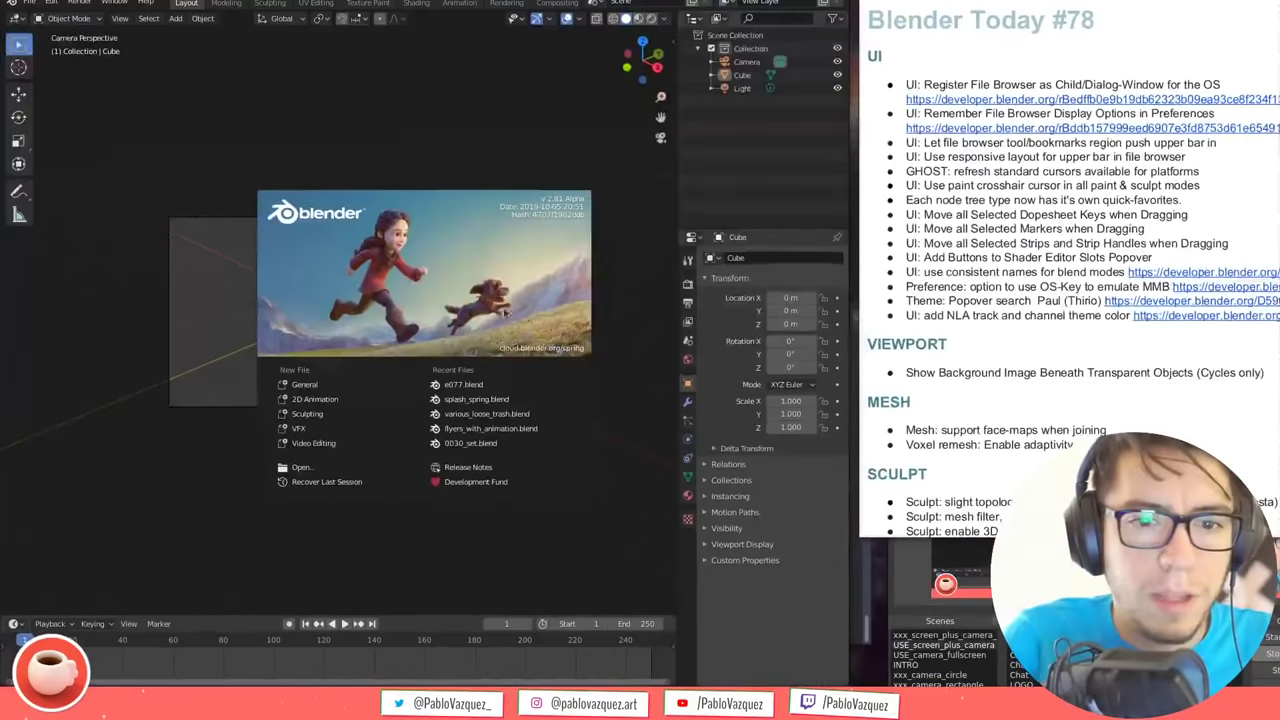
Open Preferences from the F4 menu, confirm it is a separate window, then close it
key("F4")
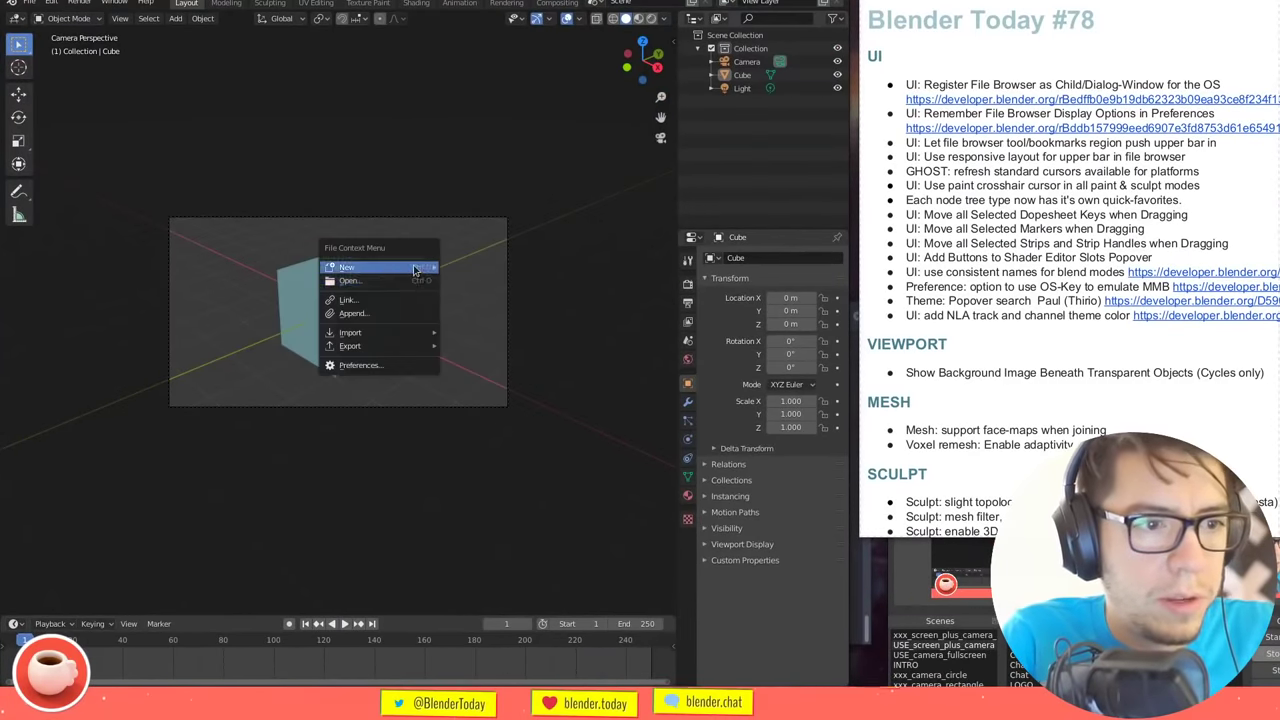
key("Escape")
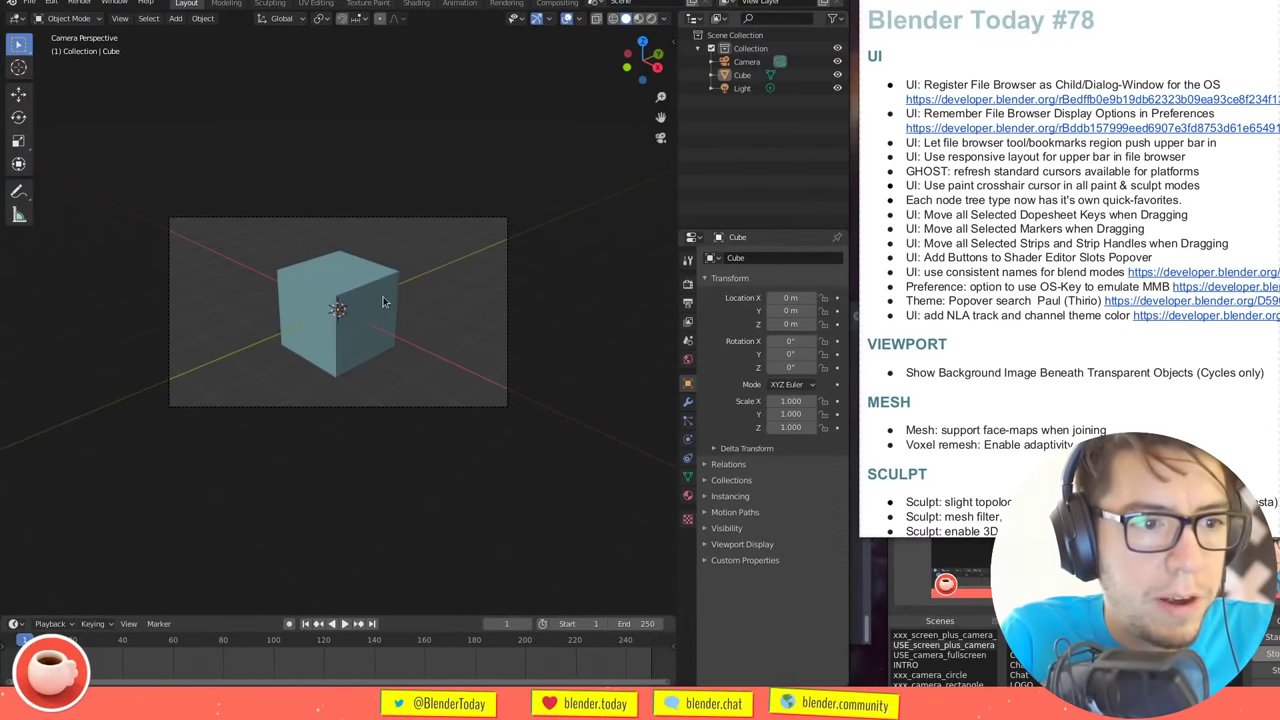
key("F4")
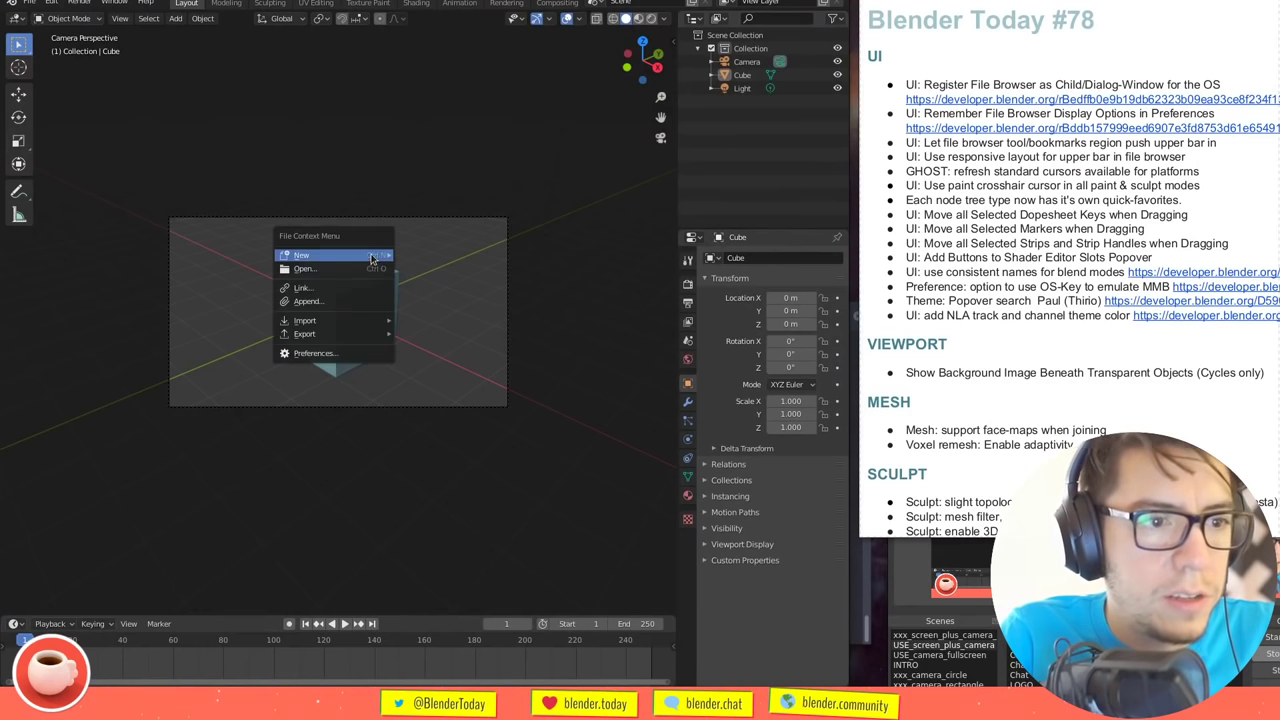
left_click(380, 352)
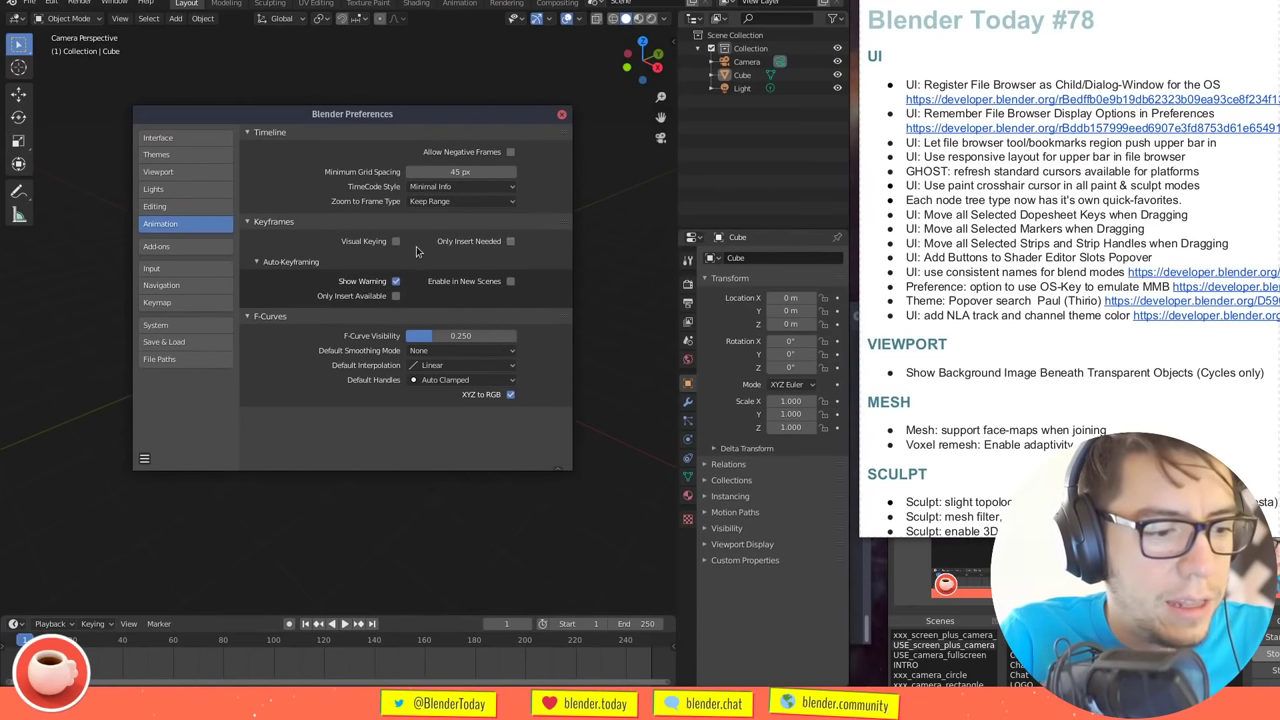
key("alt+Tab")
key("Tab")
key("Tab")
key("Tab")
key("Tab")
key("Tab")
key("Tab")
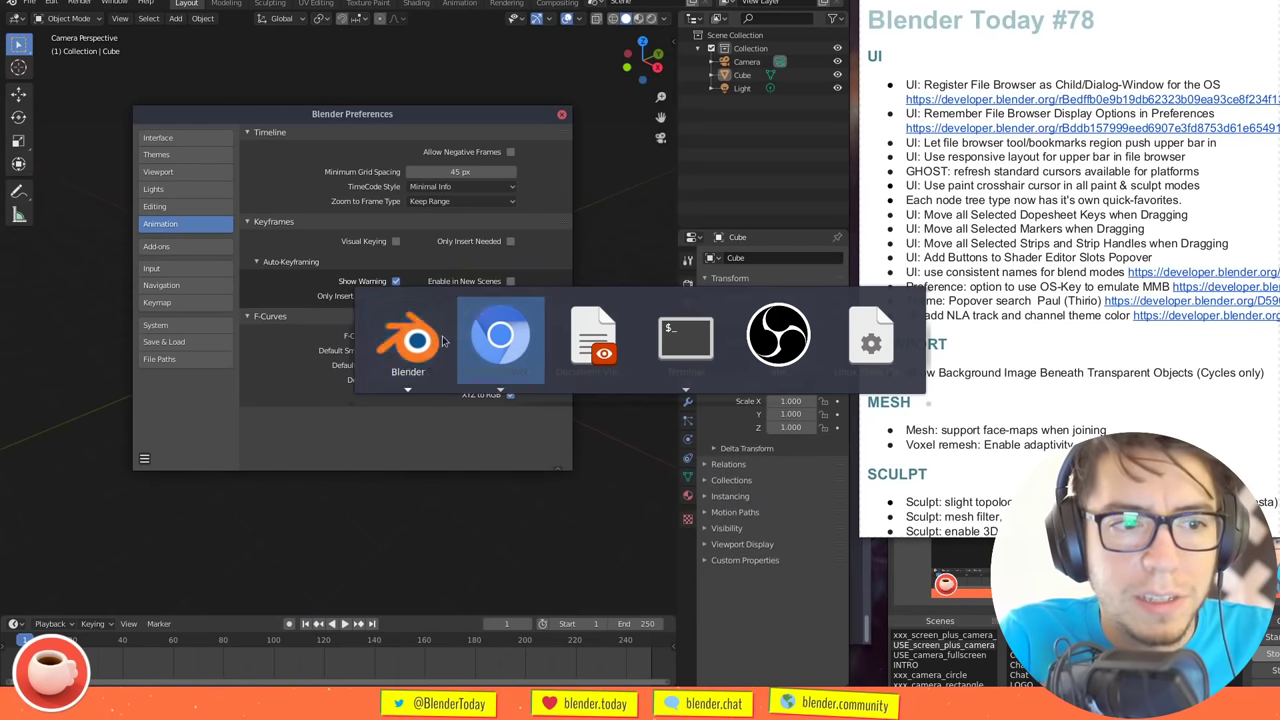
mouse_move(416, 343)
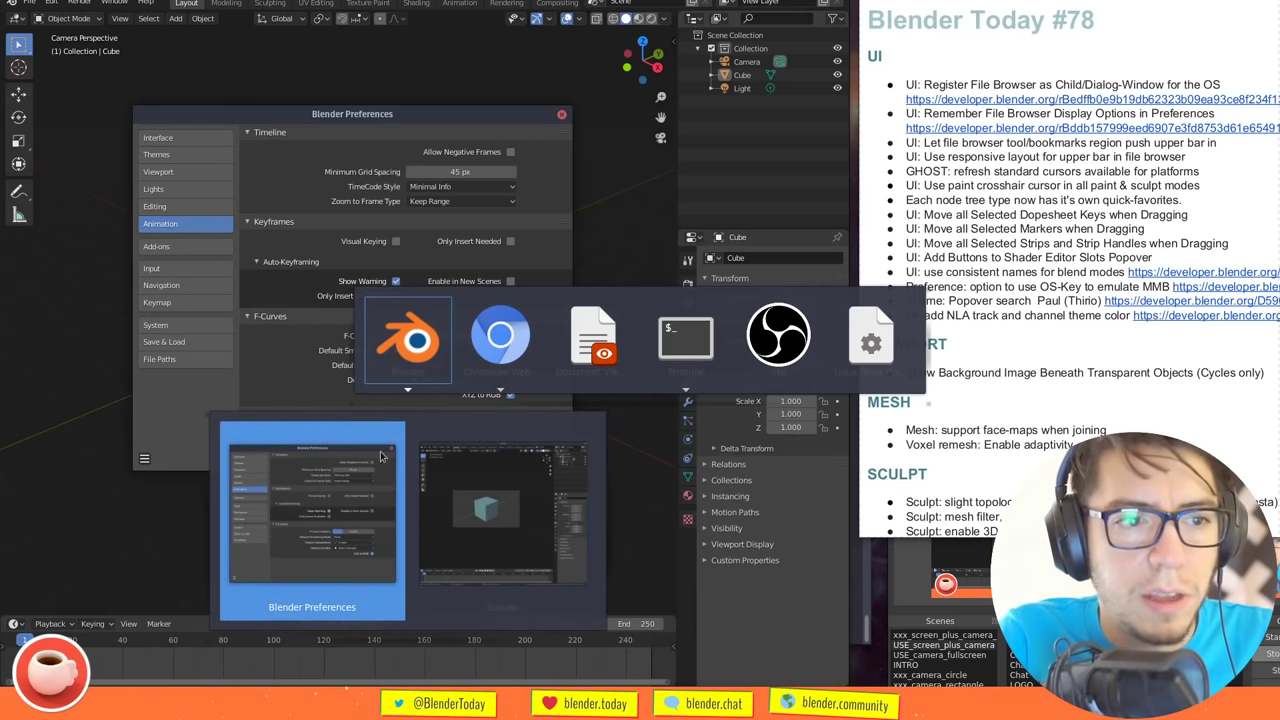
left_click(382, 506)
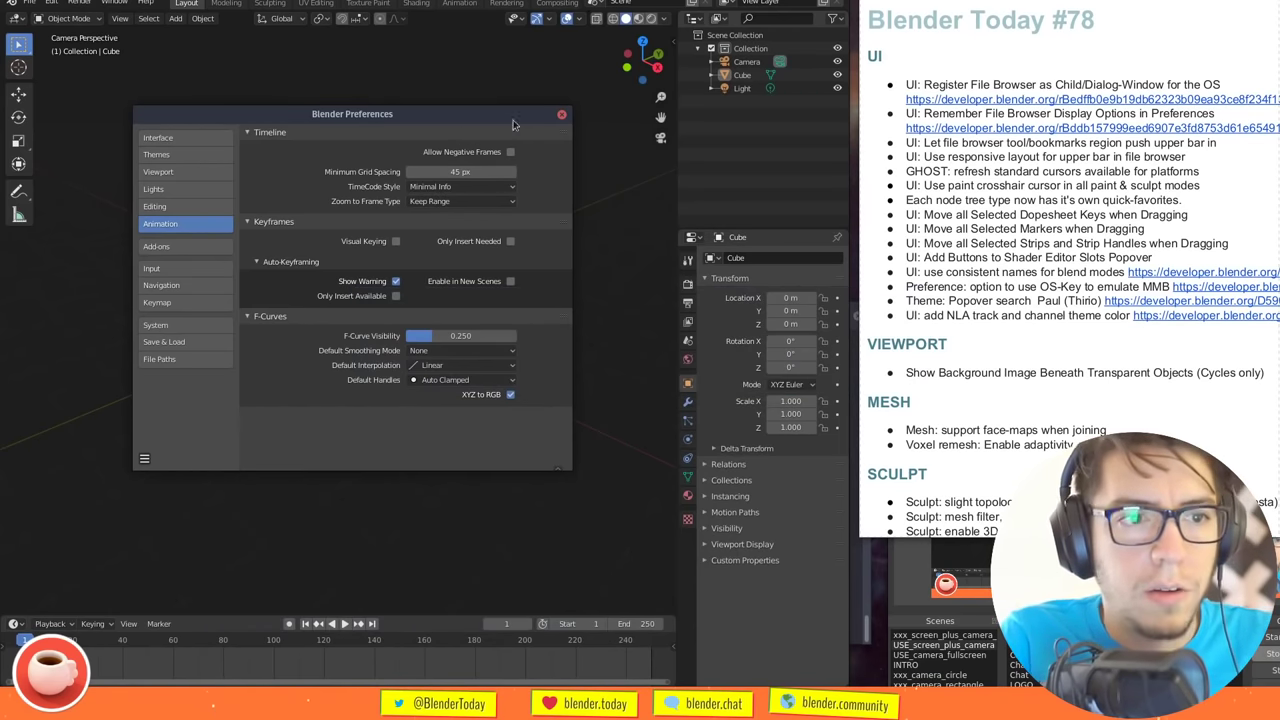
left_click(562, 116)
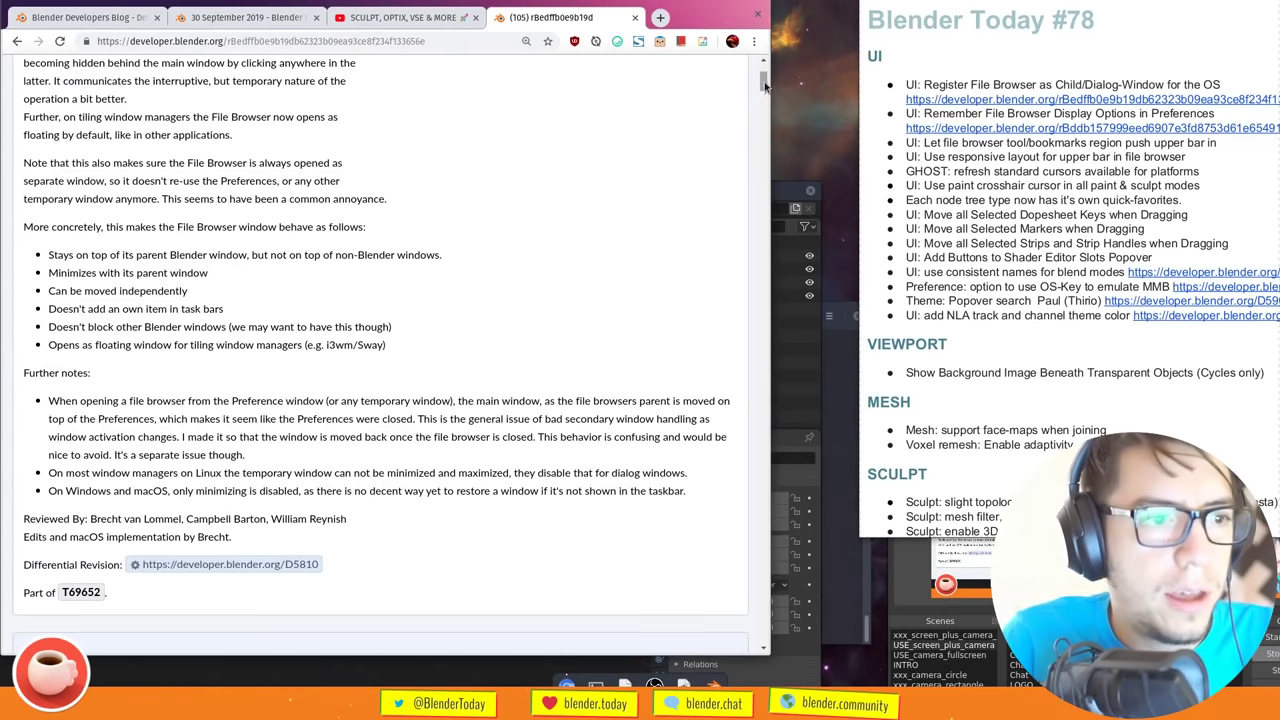
Scroll to the commit's Description, then raise the Blender window in front of the browser
left_click_drag(765, 82, 765, 76)
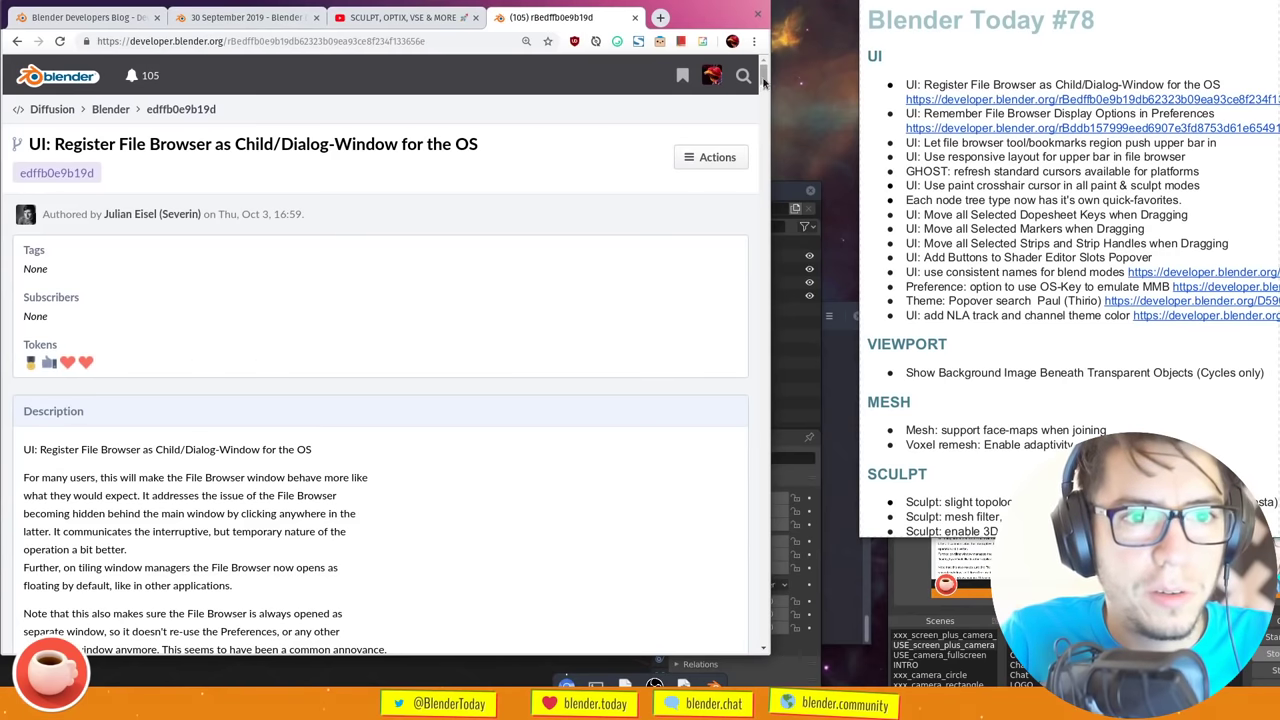
scroll(588, 224, "down", 3)
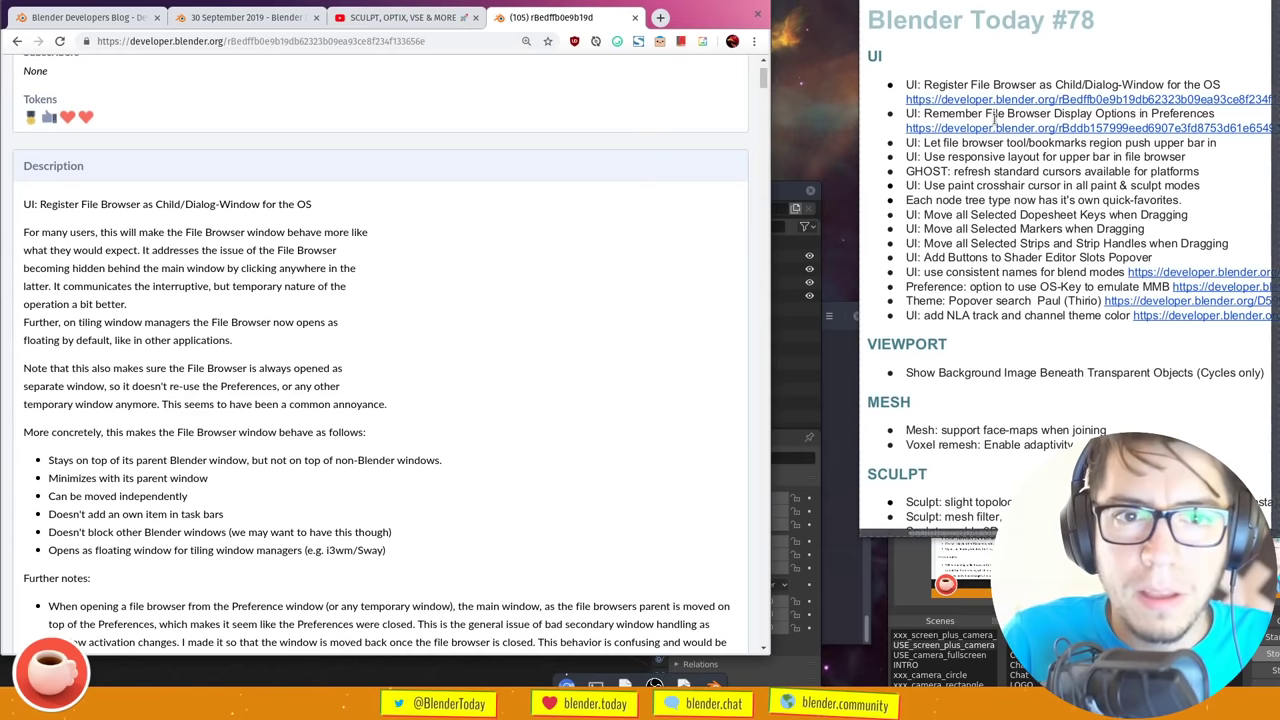
left_click(805, 355)
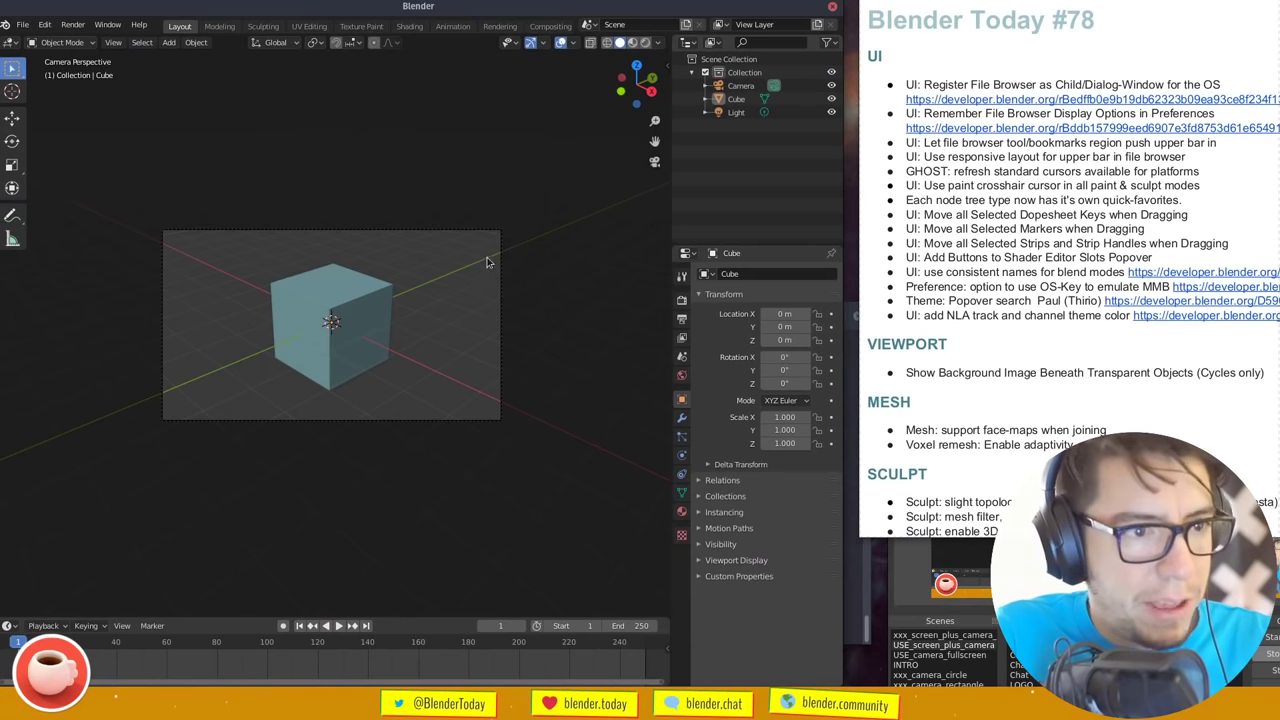
key("F4")
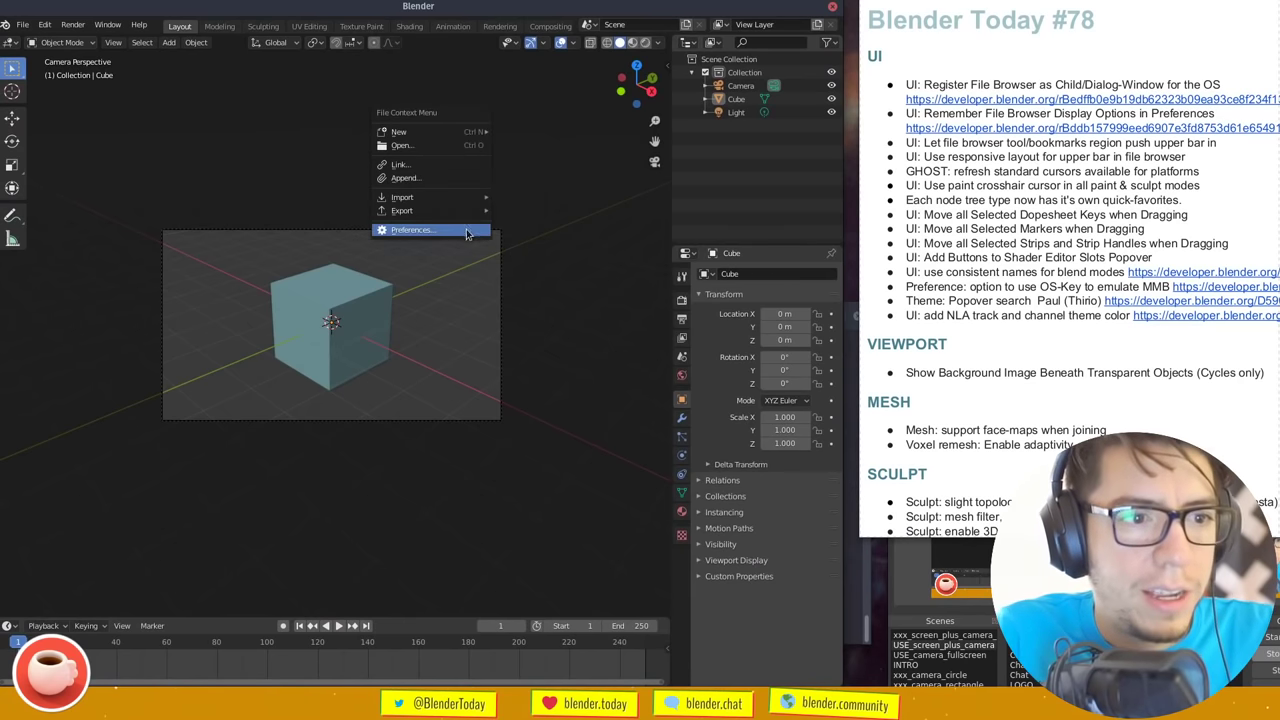
left_click(468, 151)
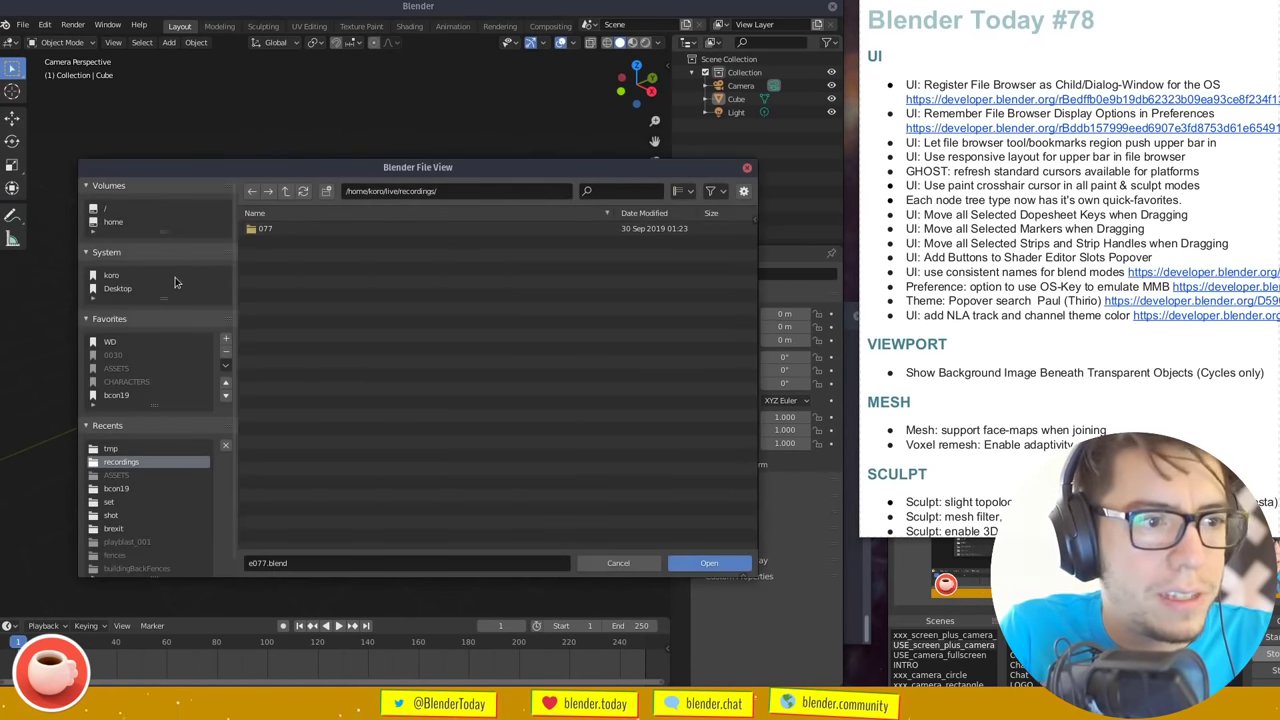
left_click(1133, 115)
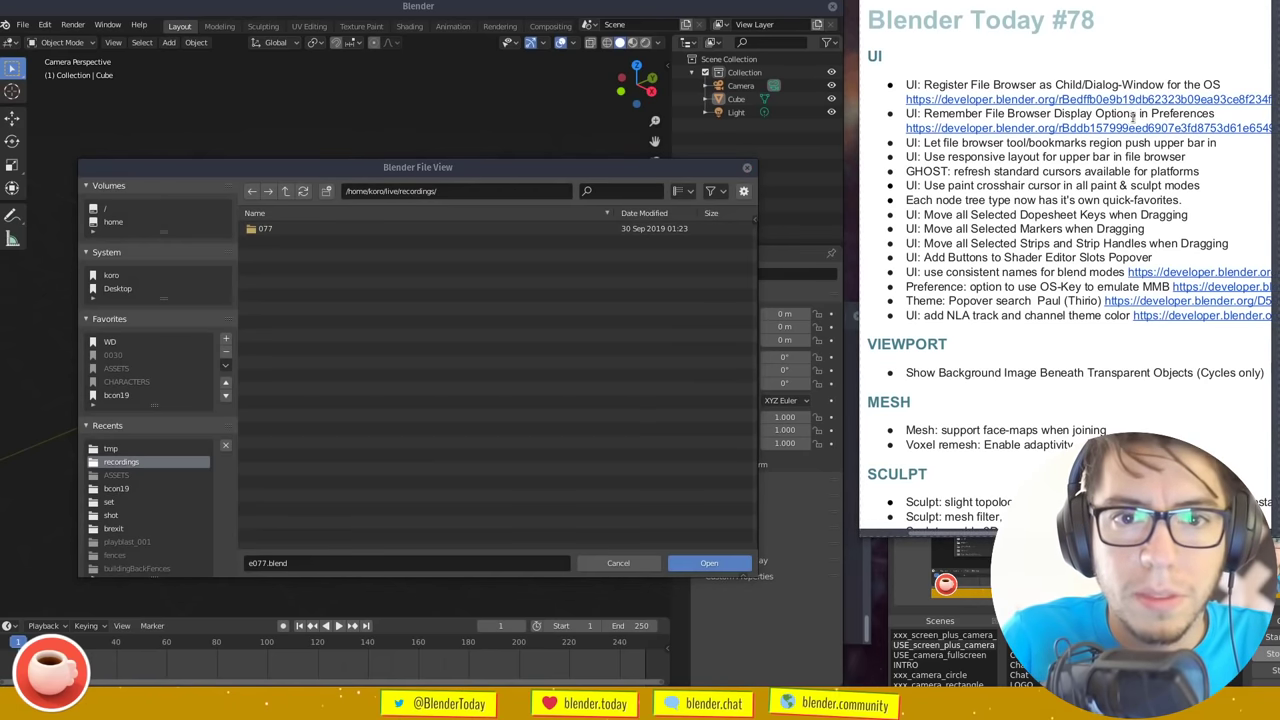
left_click(711, 191)
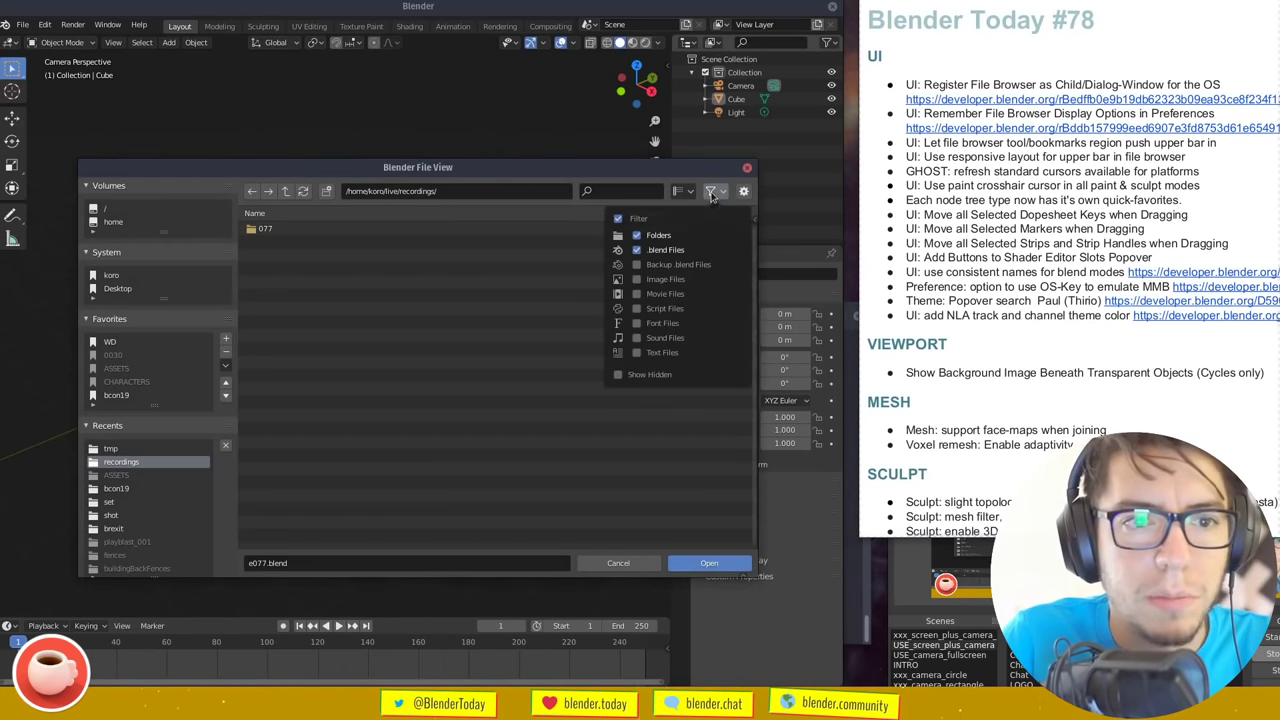
left_click(683, 191)
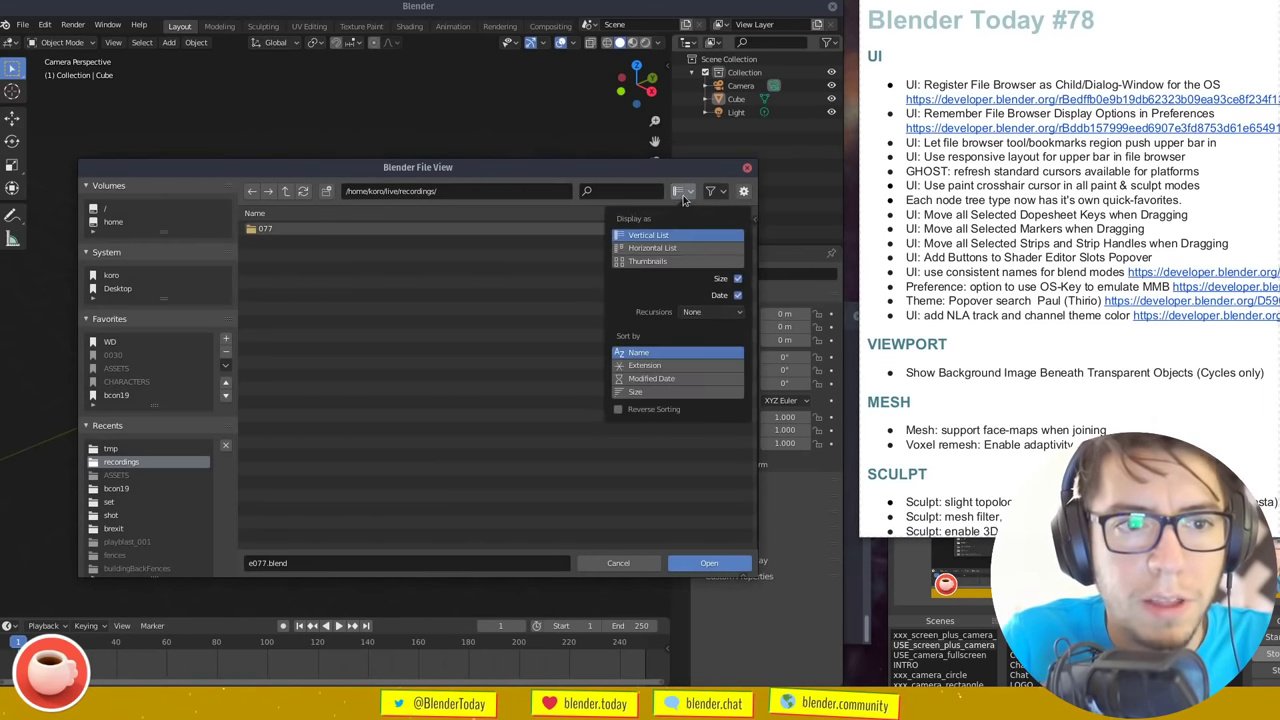
left_click(668, 260)
left_click(668, 248)
left_click(668, 236)
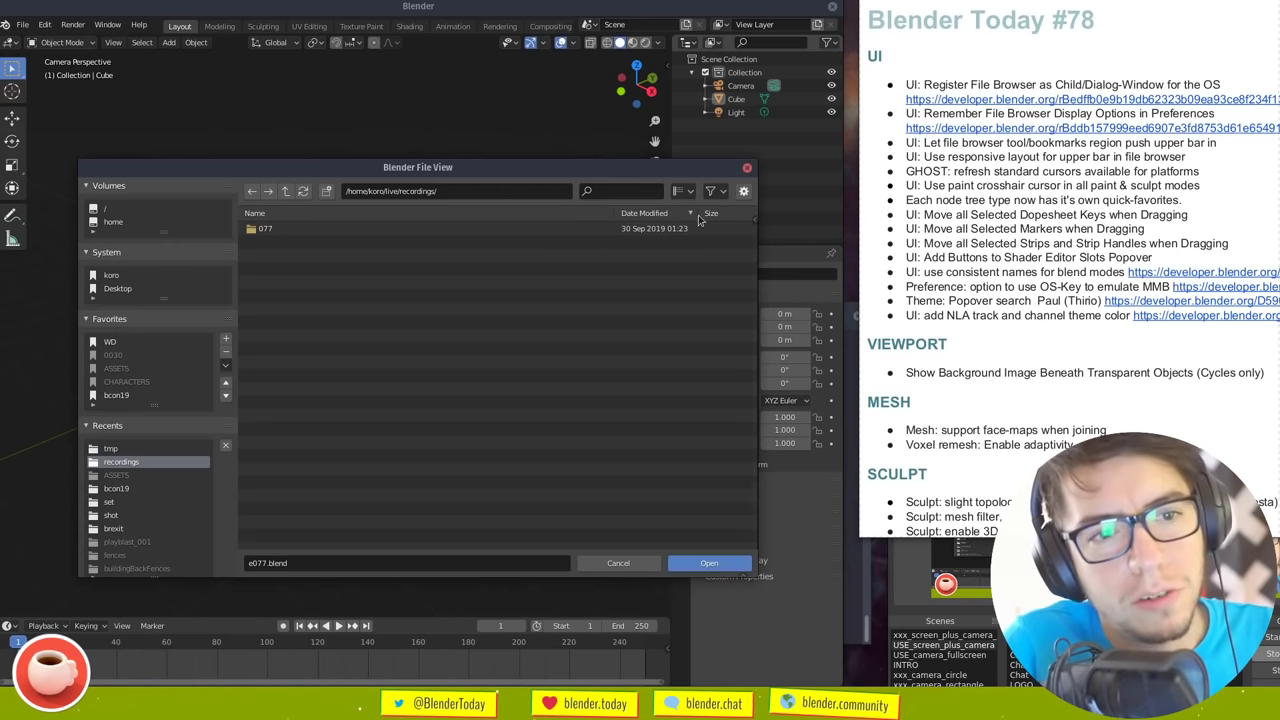
left_click(748, 169)
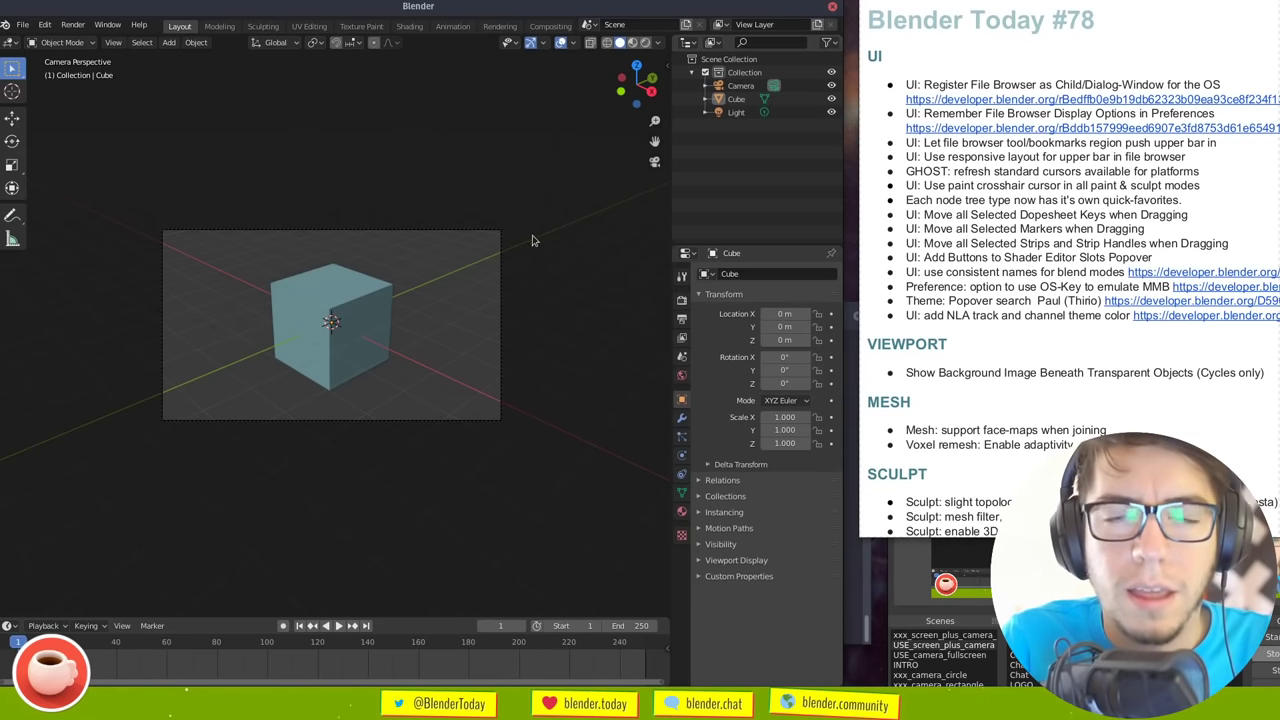
Select the cube, add Shade Smooth from its context menu to Quick Favorites, and check with Q
left_click(377, 300)
key("q")
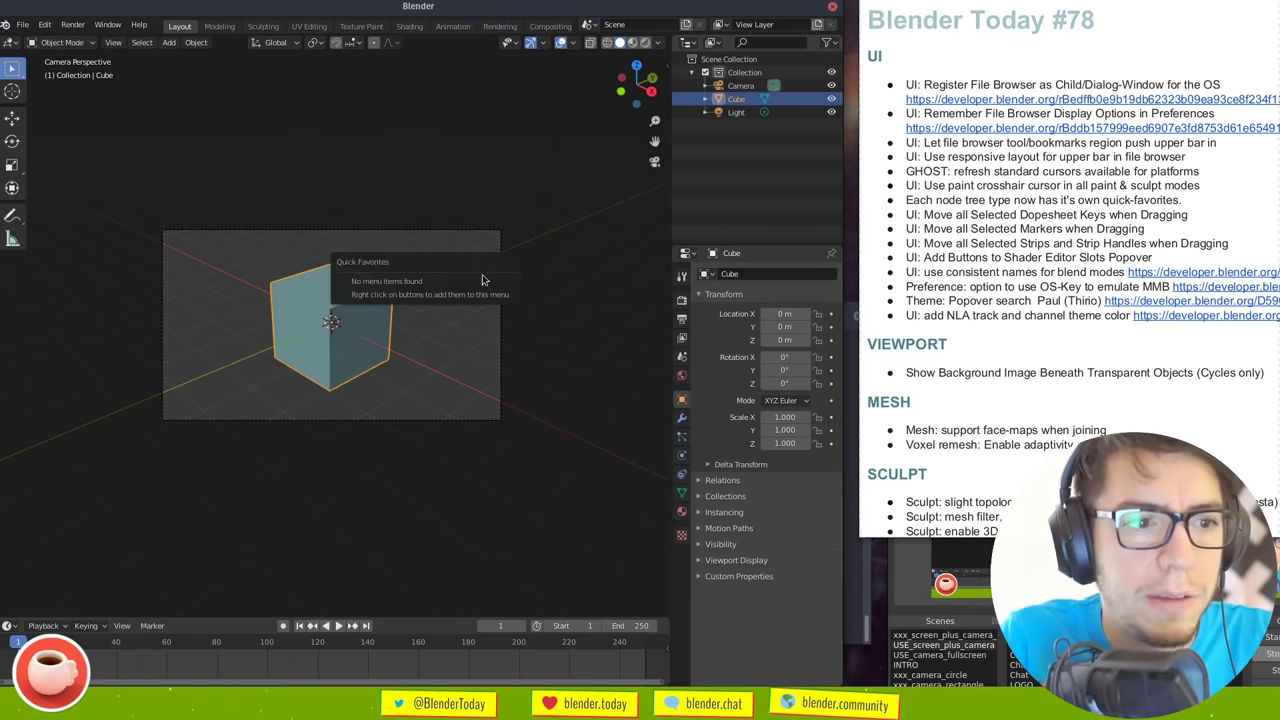
right_click(514, 295)
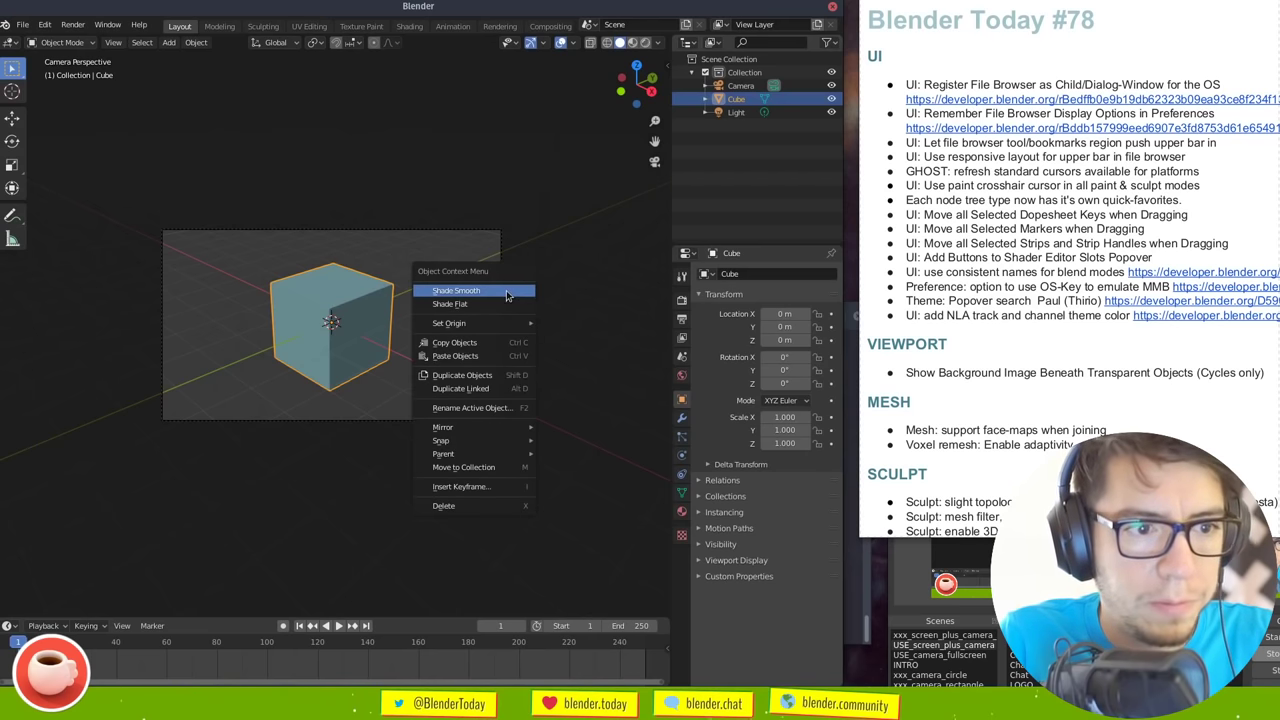
right_click(506, 293)
left_click(510, 298)
key("q")
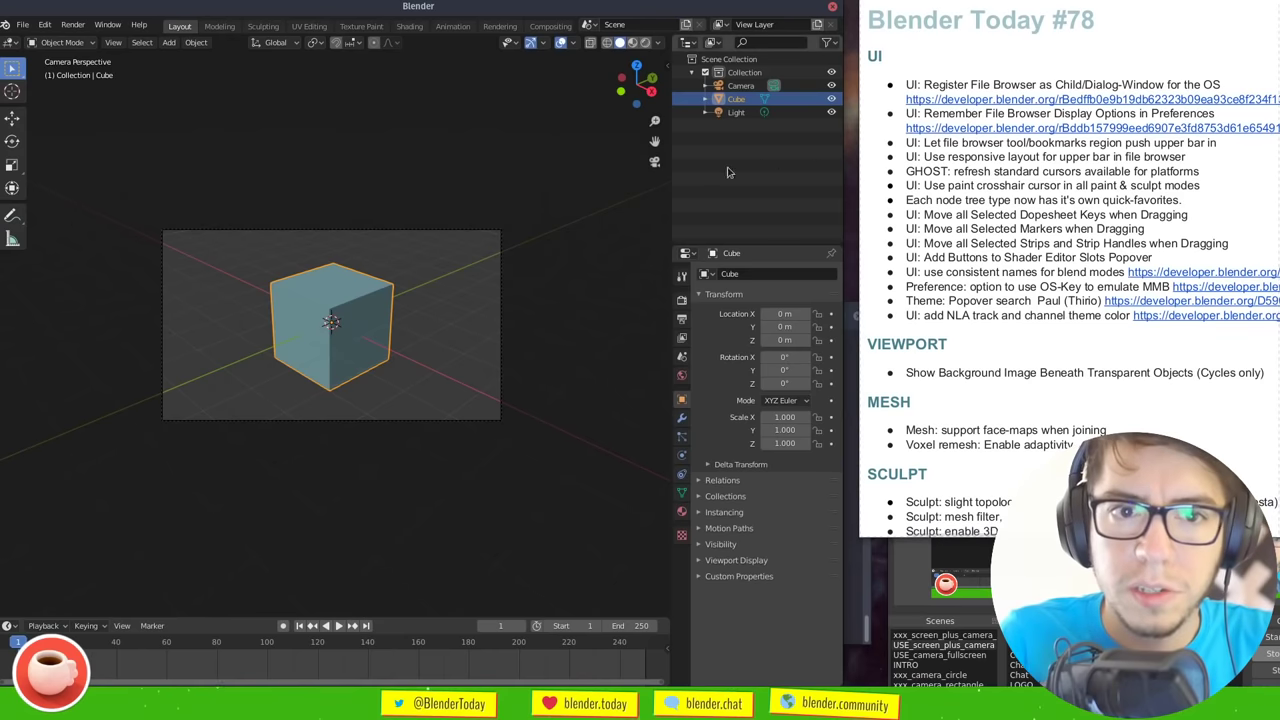
Glance at the commit notes page, then drag Blender back to the front and call up its F4 menu
left_click(835, 8)
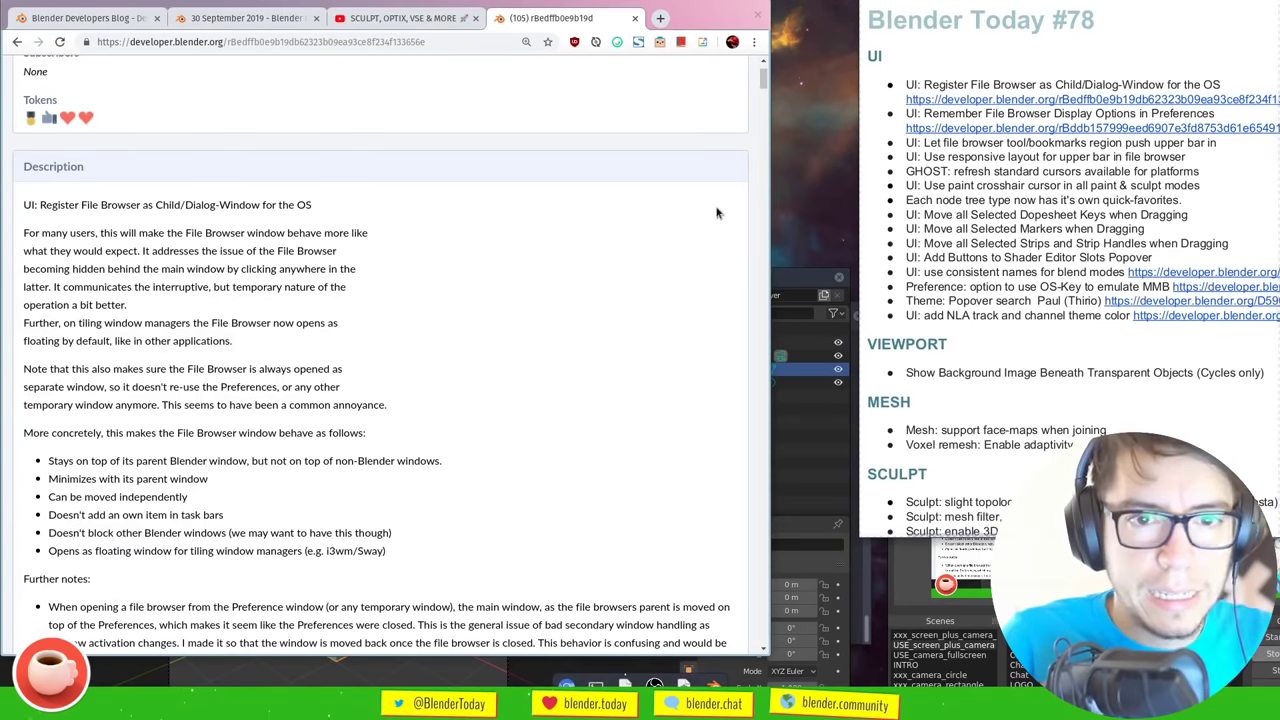
left_click_drag(806, 281, 806, 10)
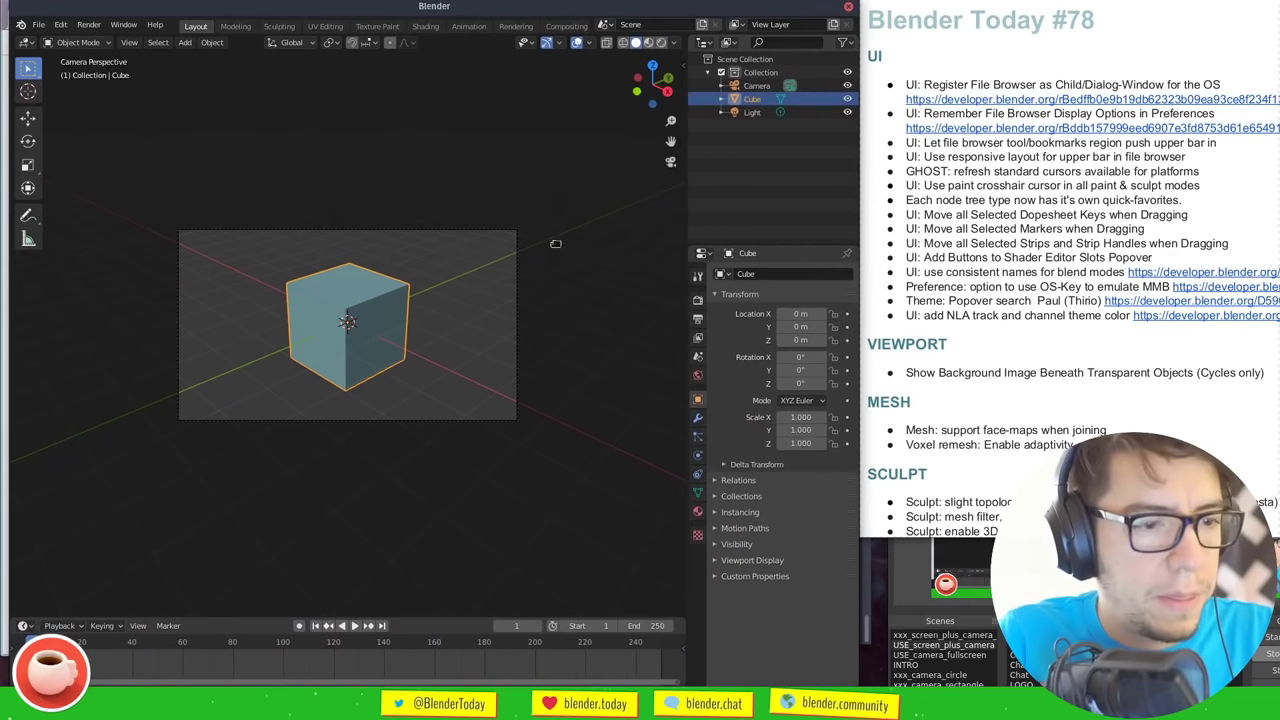
key("F4")
Open a different file without saving the untitled scene, collapse Favorites and Recents, and enter the 077 folder
left_click(466, 260)
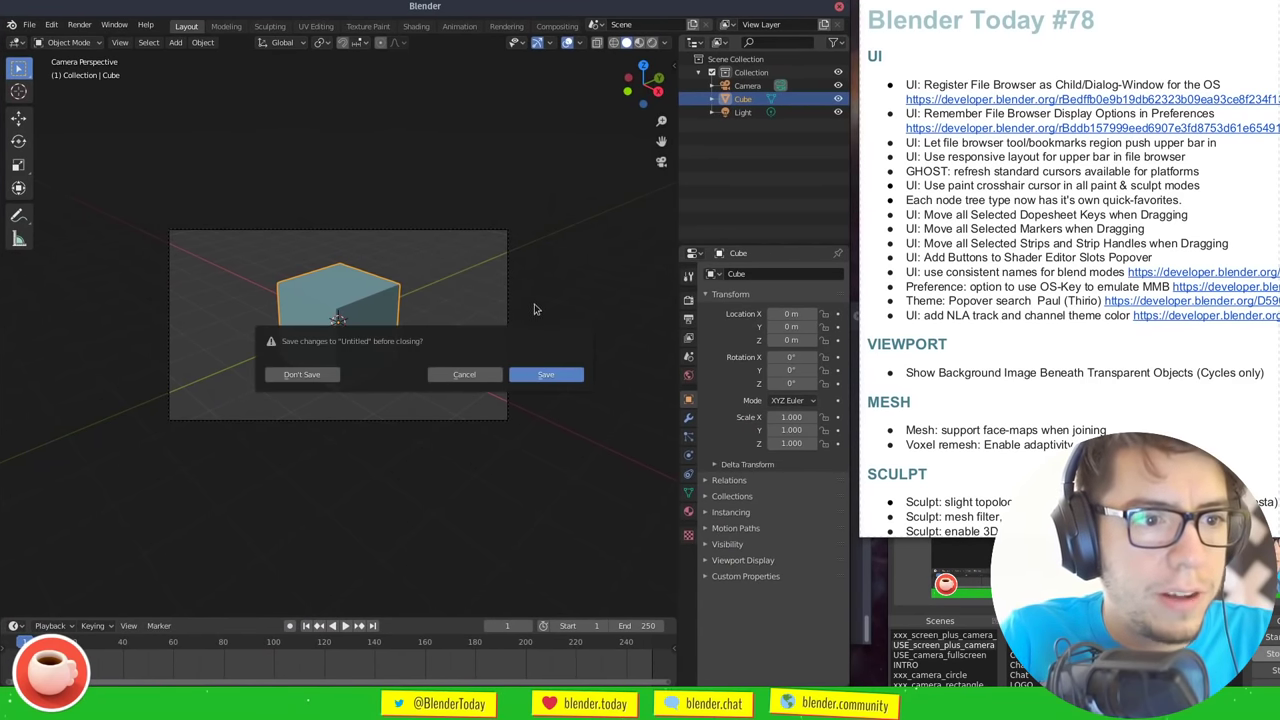
left_click(336, 366)
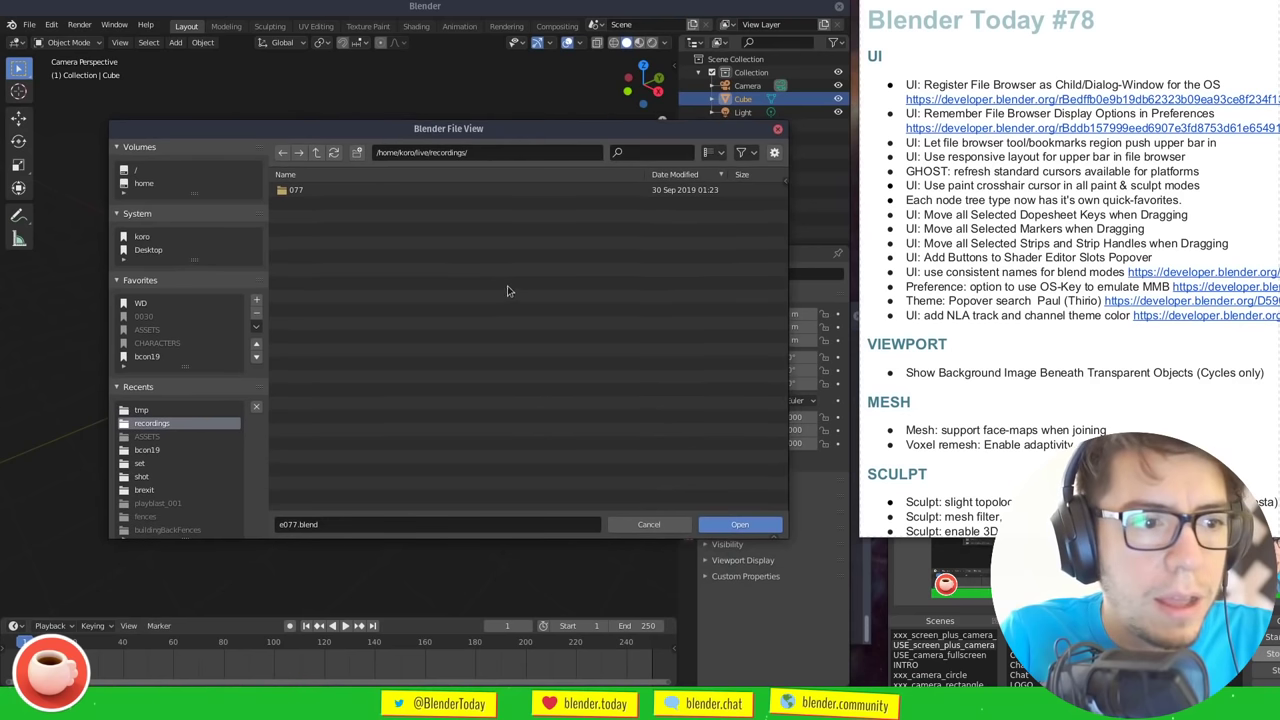
left_click(172, 283)
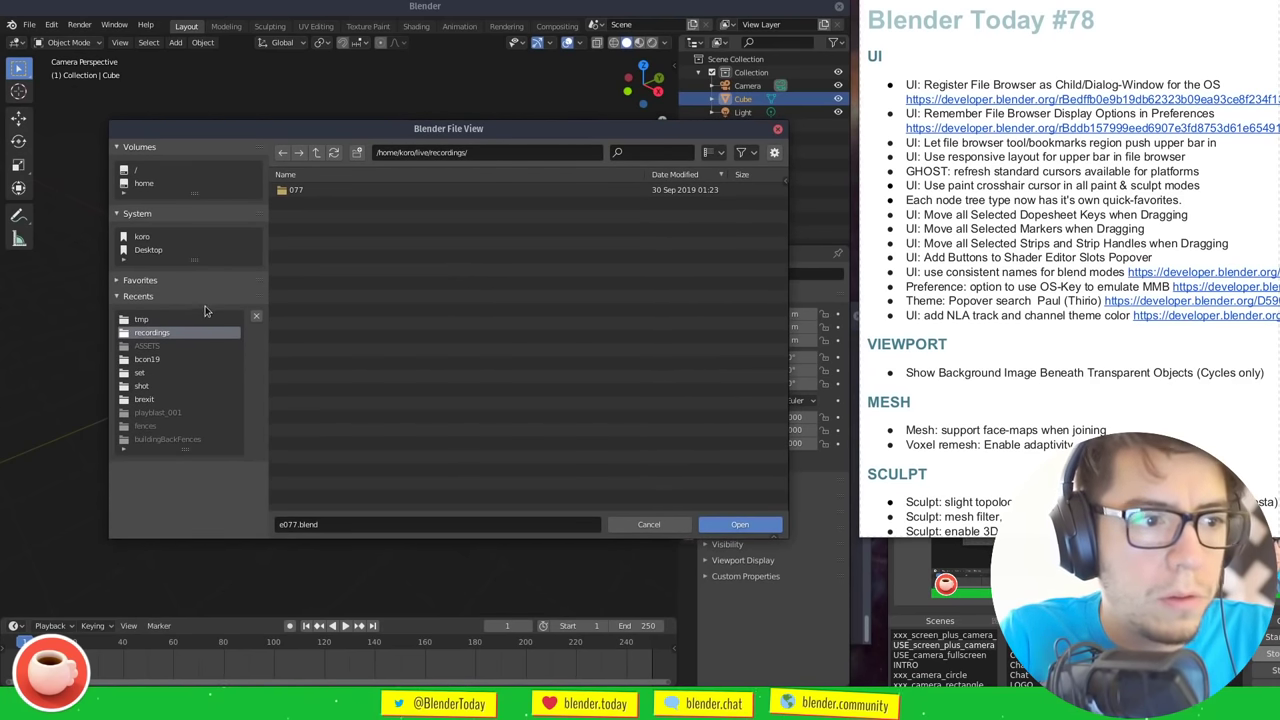
left_click(220, 297)
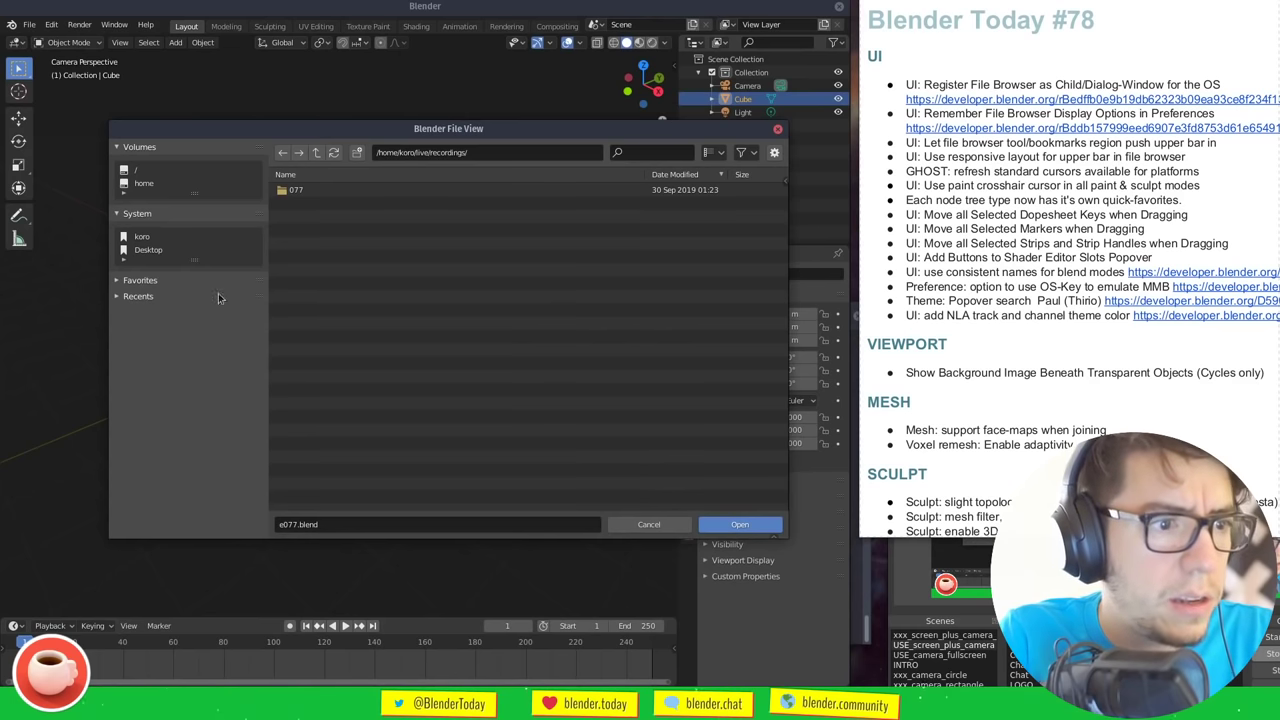
double_click(313, 191)
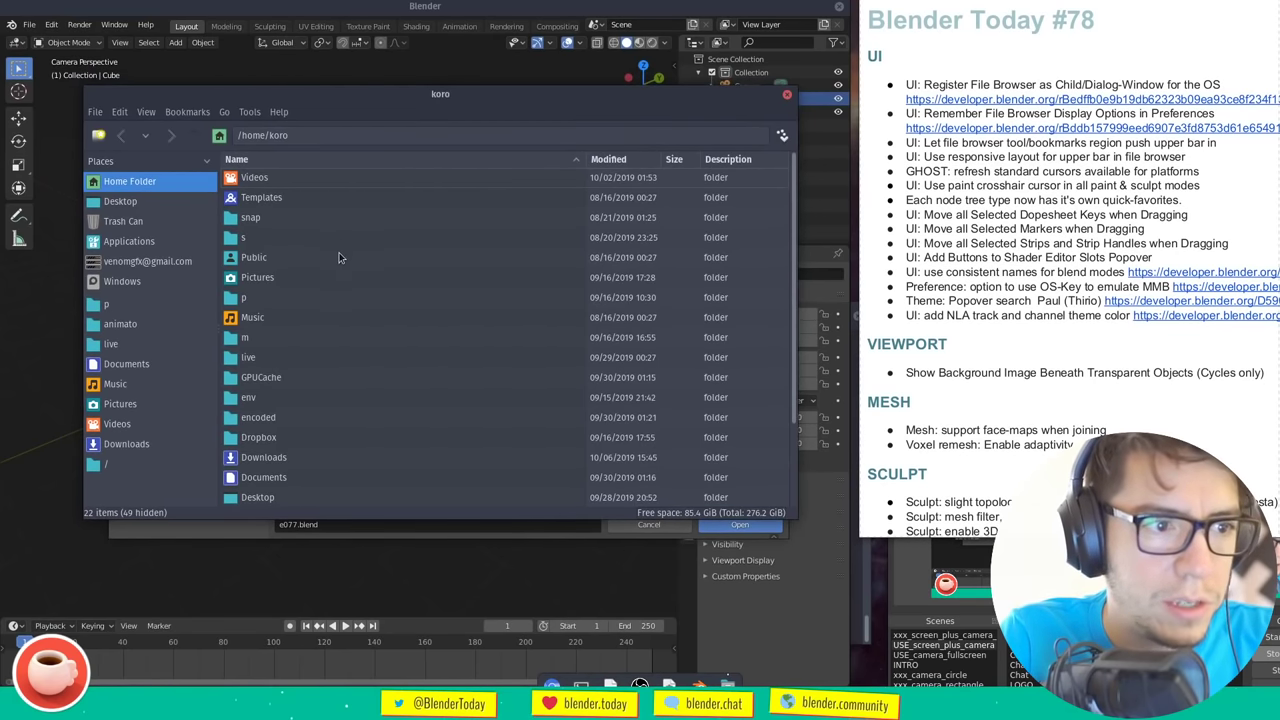
Open the s folder and browse the PCManFM preferences' Display, General and Advanced pages
double_click(335, 238)
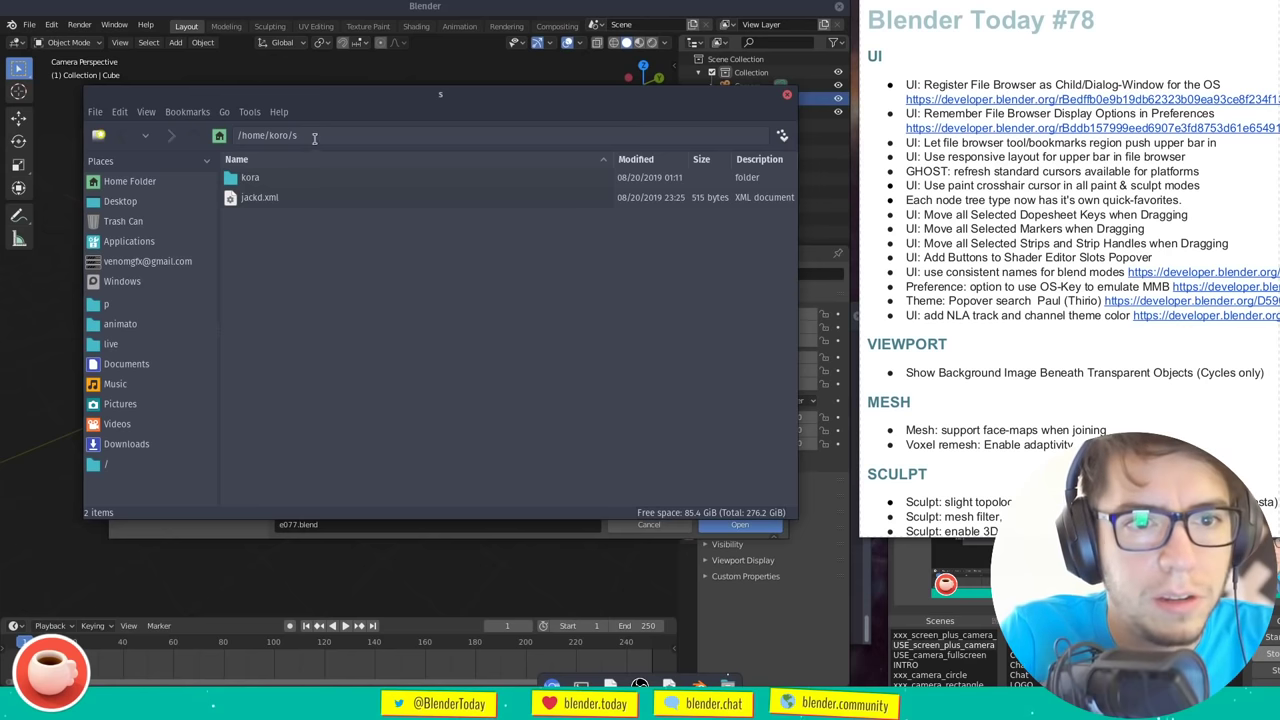
left_click(280, 136)
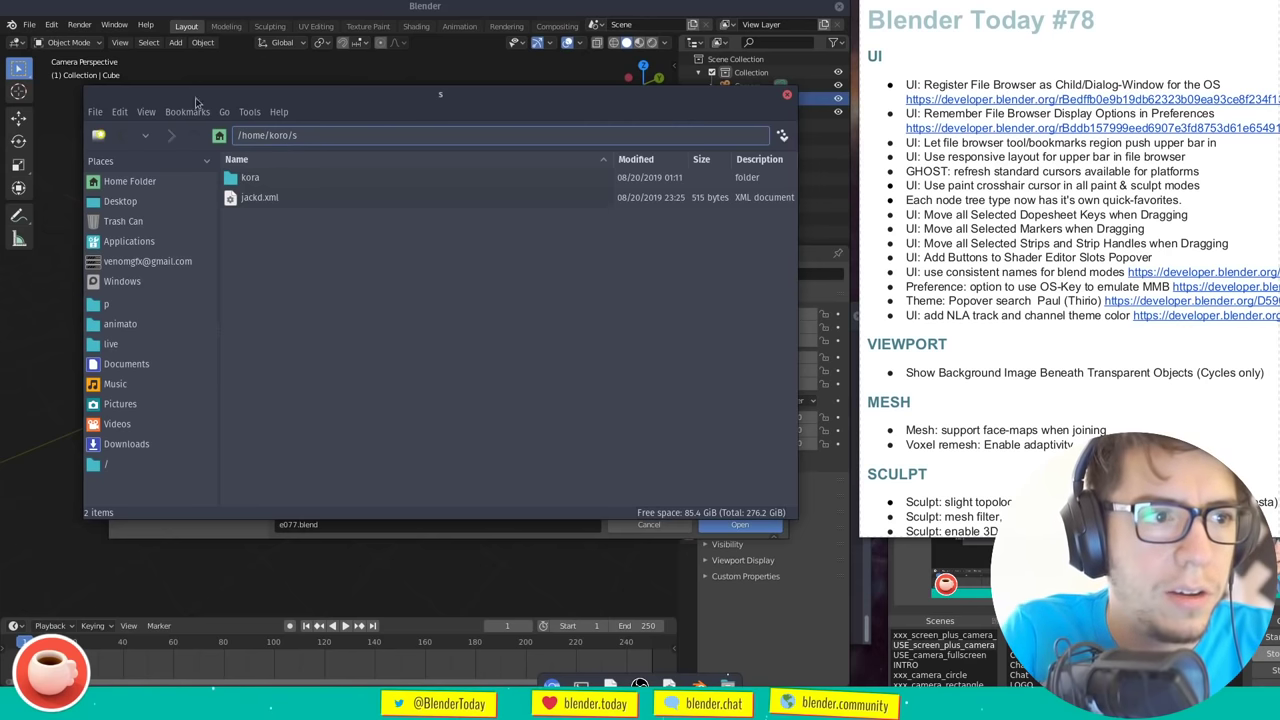
left_click(120, 112)
left_click(160, 434)
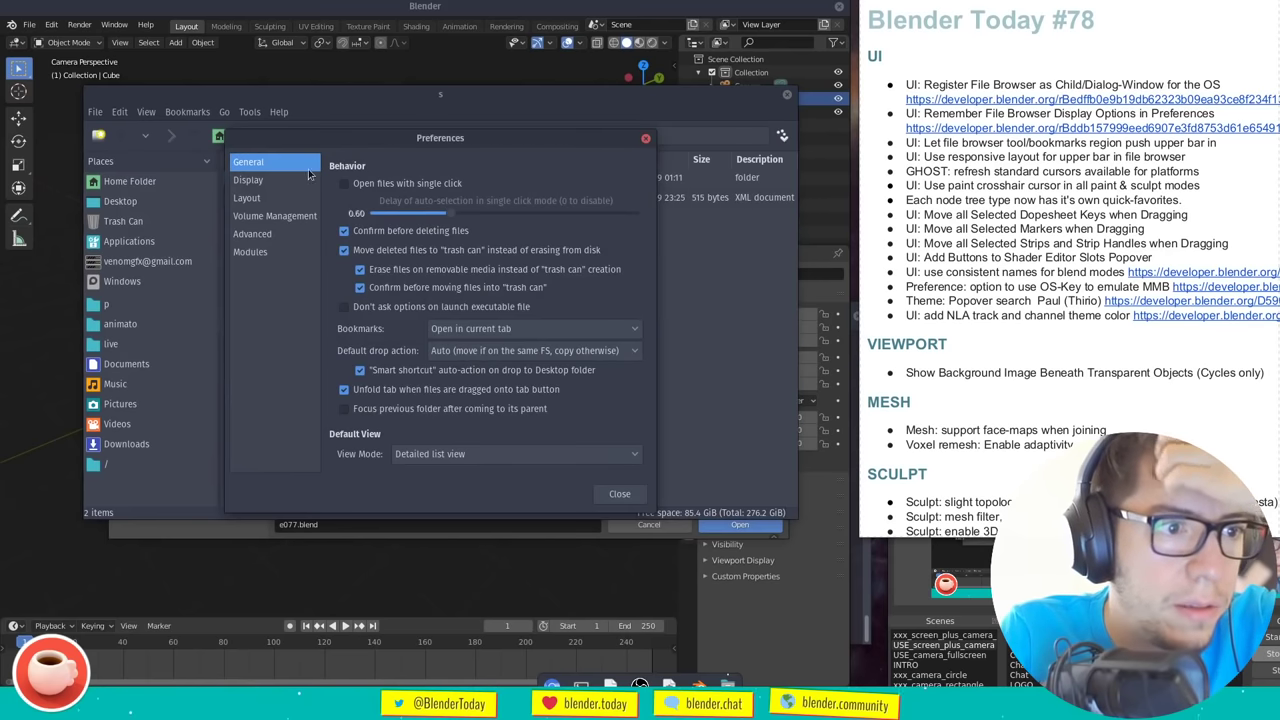
left_click(296, 181)
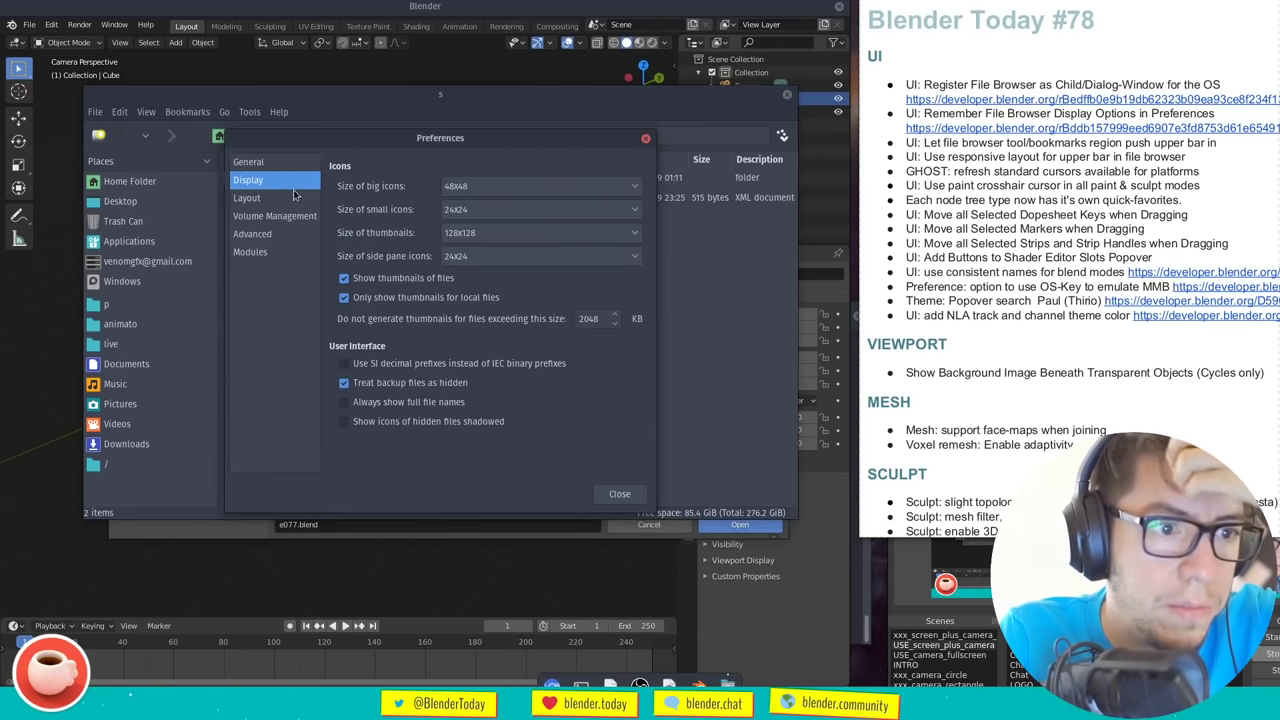
left_click(290, 164)
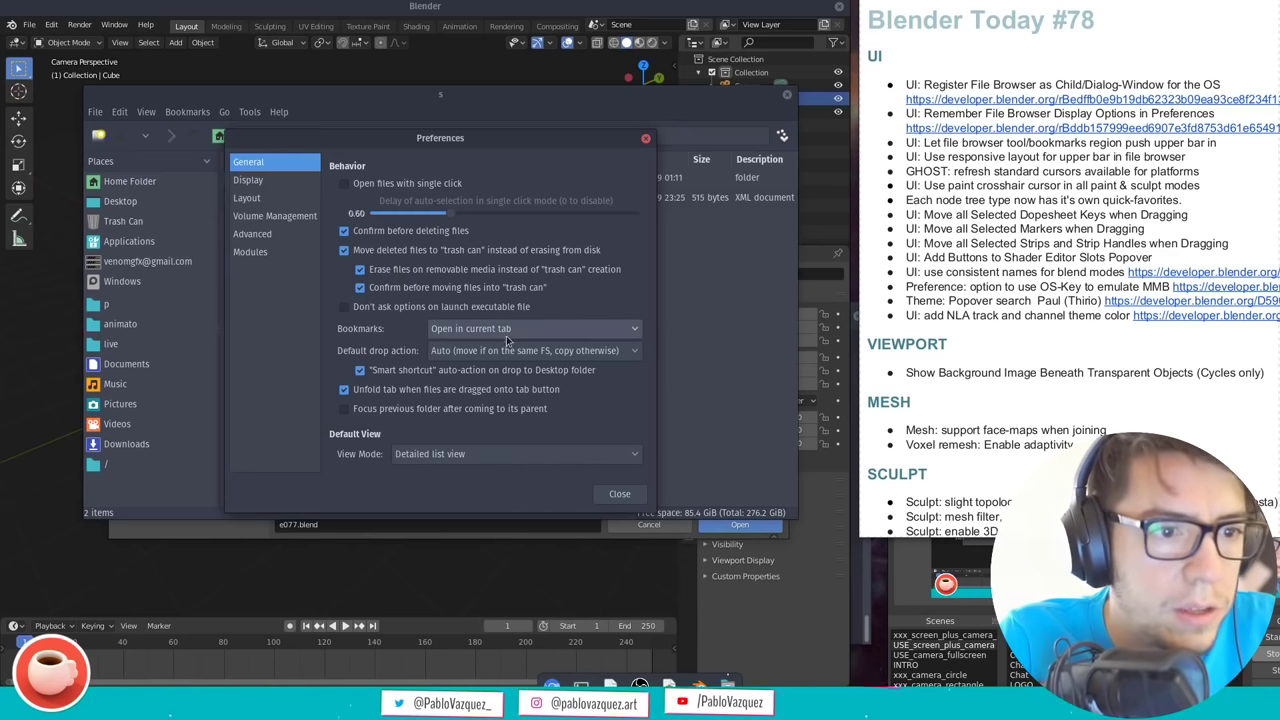
left_click(283, 238)
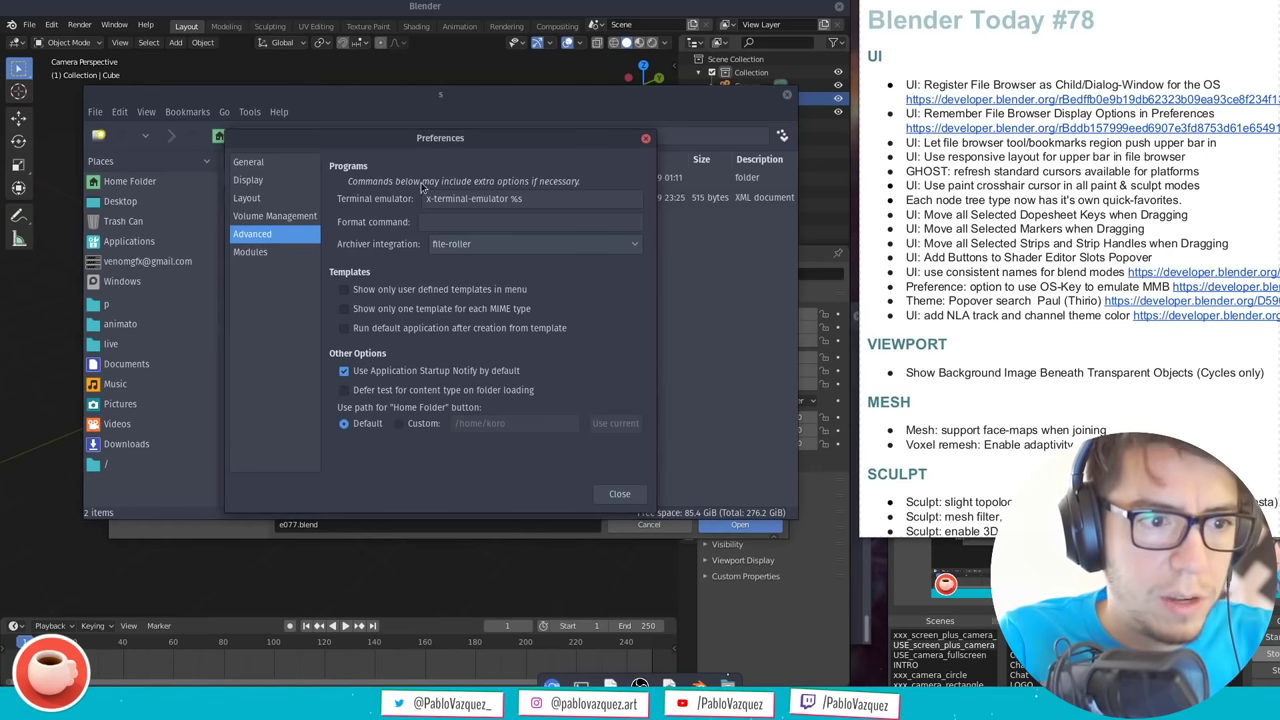
Close the preferences and search the desktop apps for Nautilus
key("Escape")
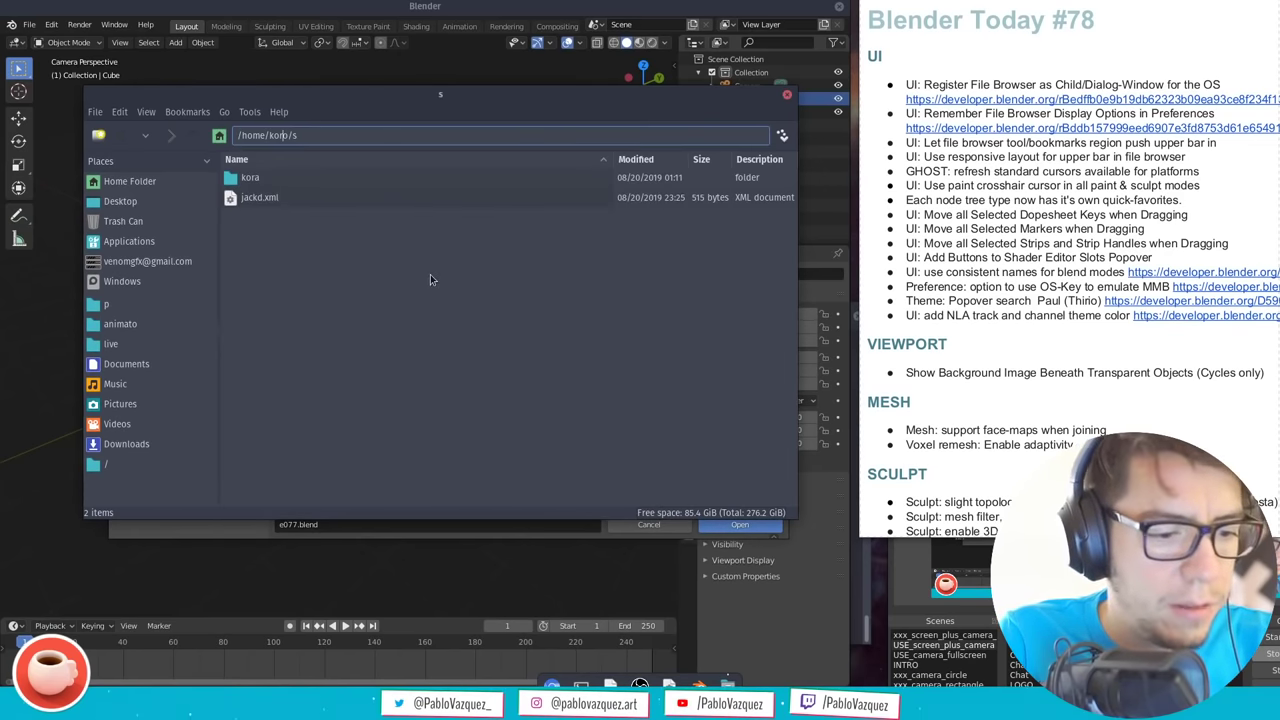
key("super")
type("an\\ aut")
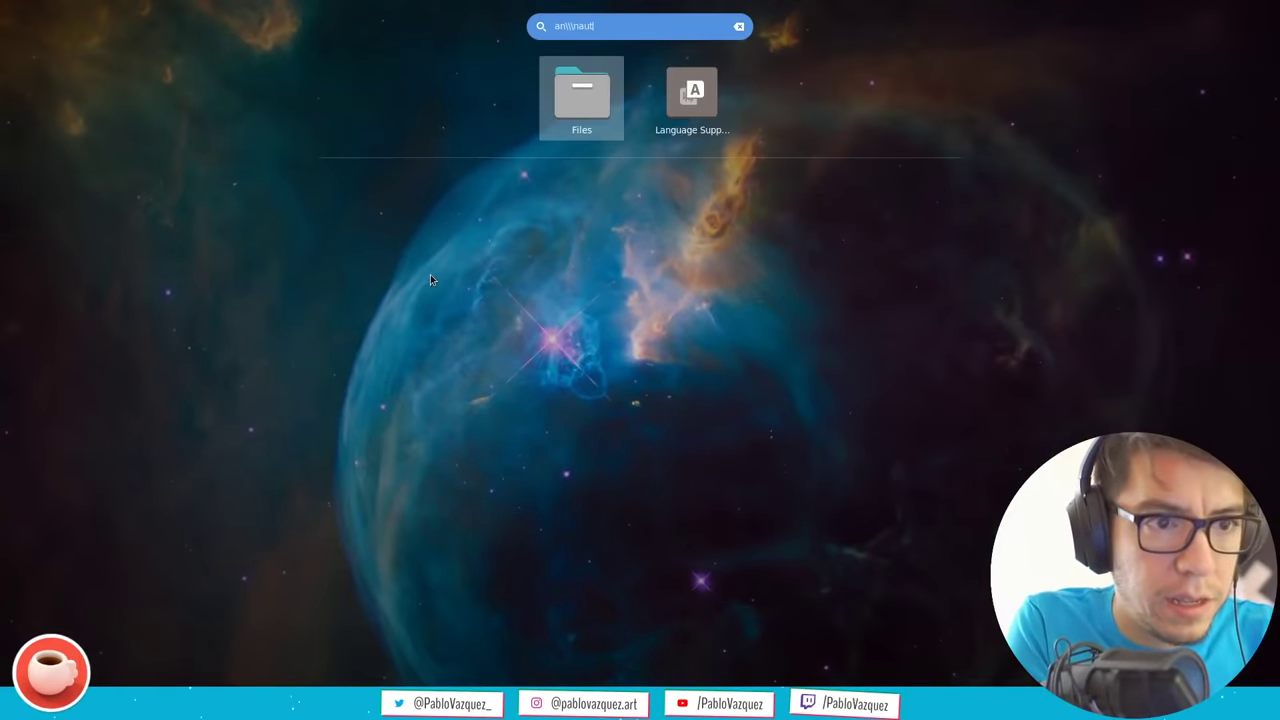
Launch Files and browse from Home into blender, then into the b_master folder
key("Return")
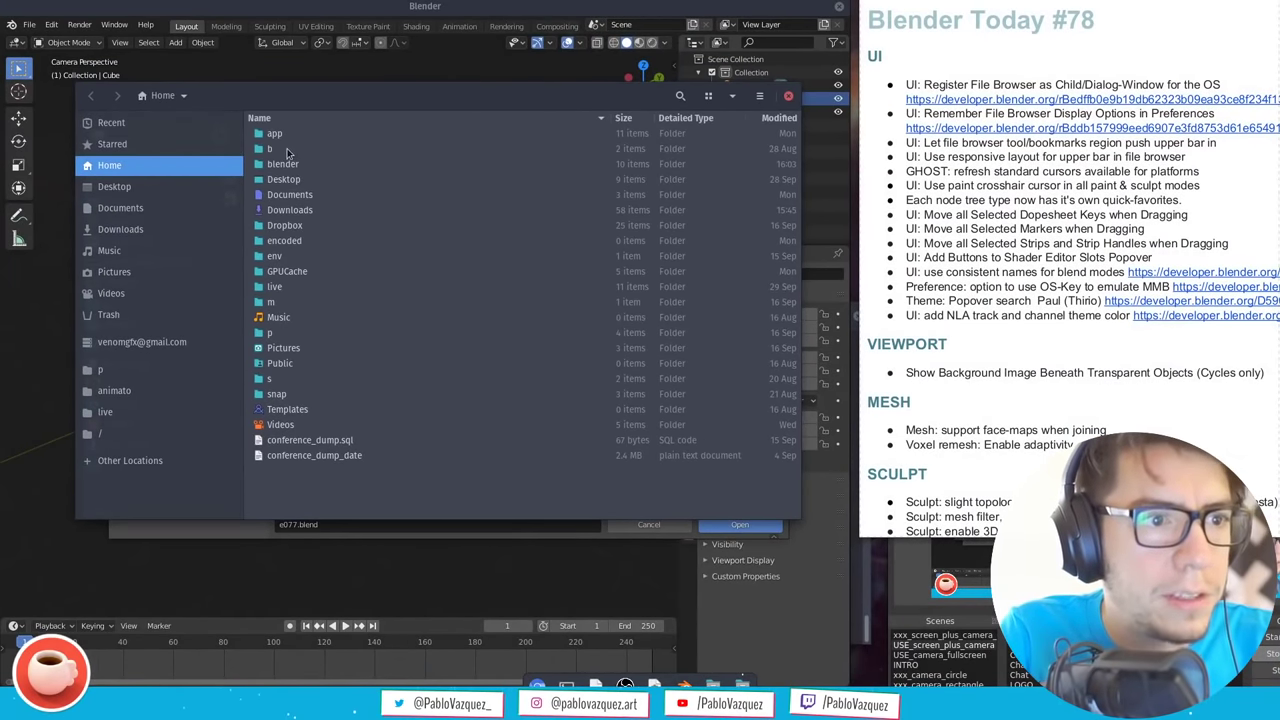
double_click(288, 163)
double_click(300, 134)
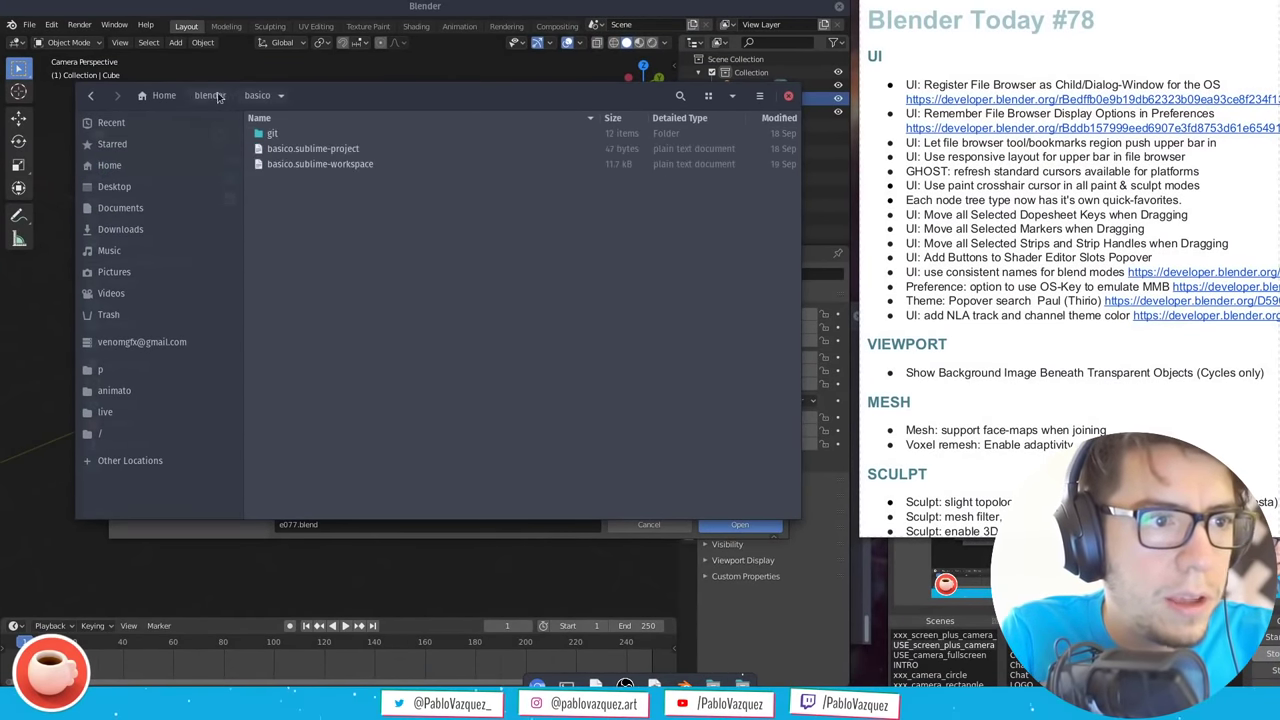
left_click(210, 95)
left_click(163, 95)
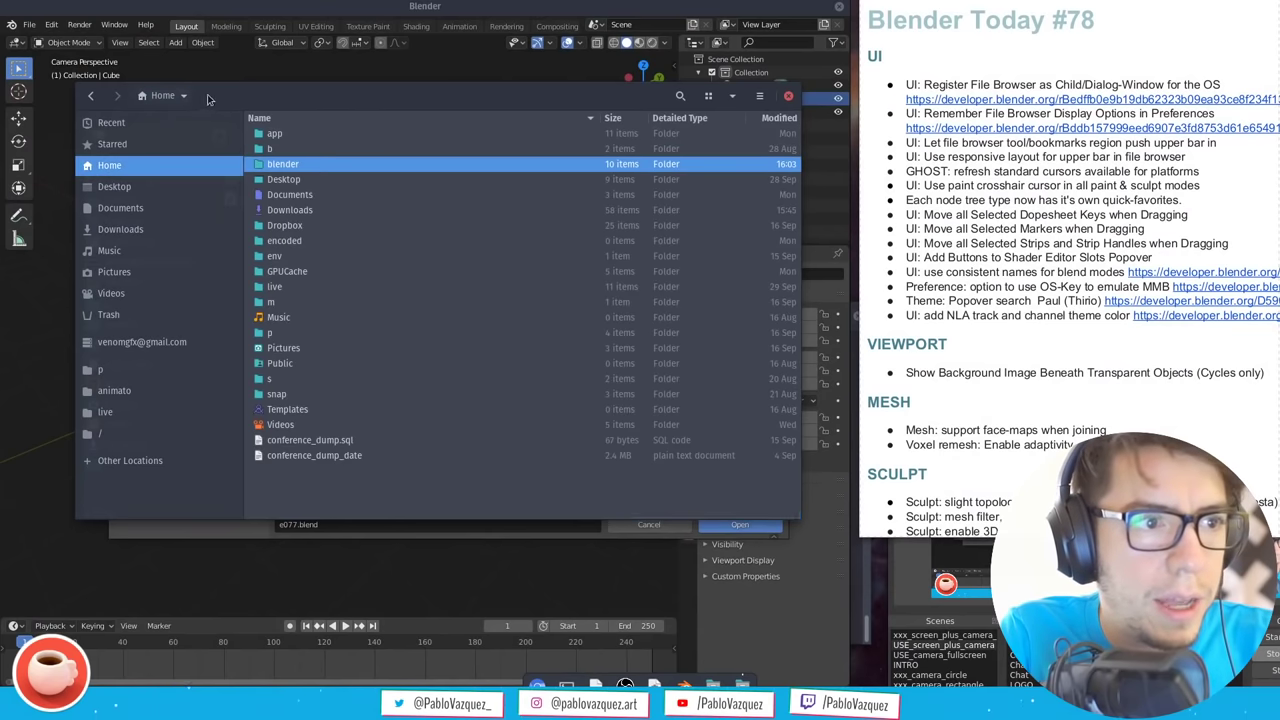
double_click(288, 163)
double_click(288, 148)
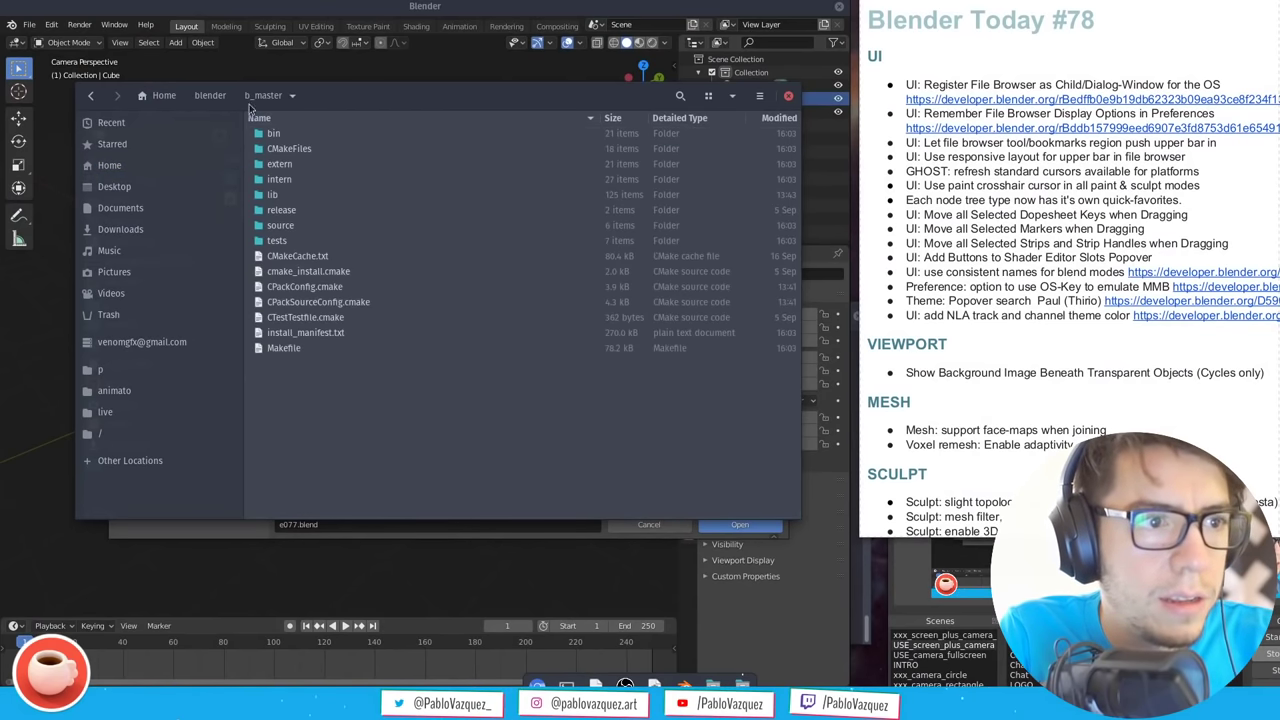
Check the b_master breadcrumb options, then close the Files and PCManFM windows
left_click(289, 96)
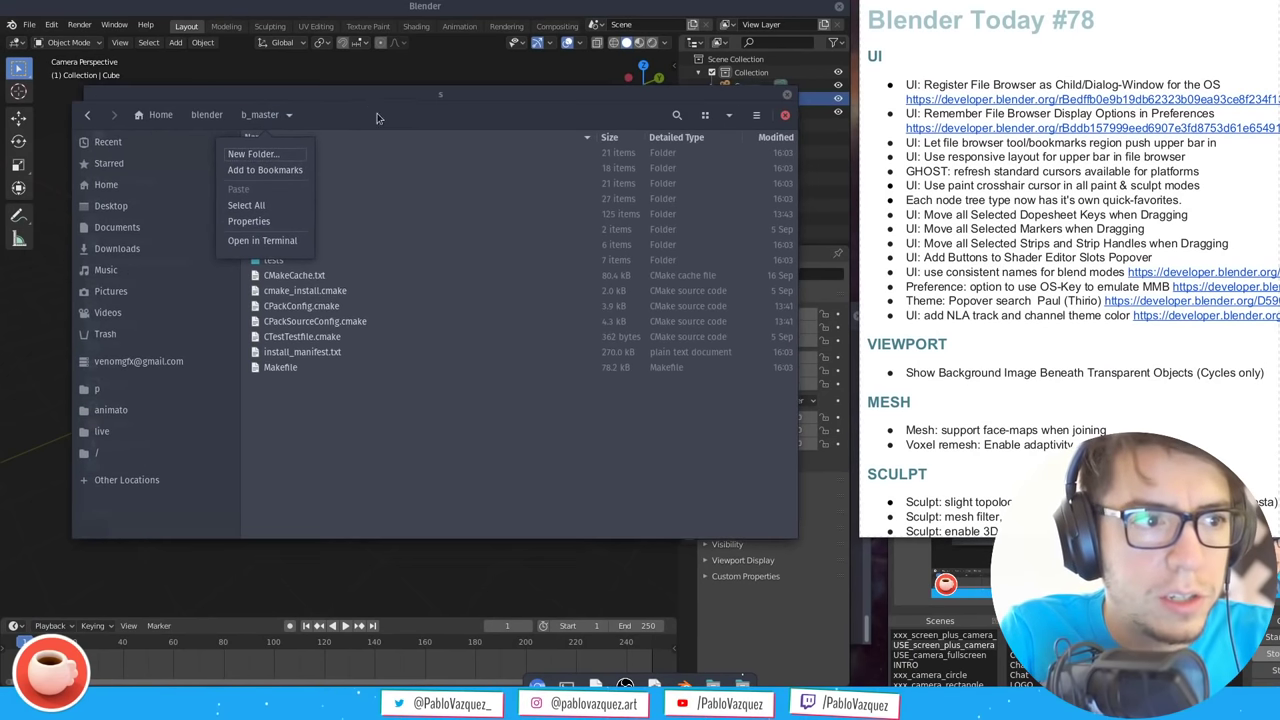
left_click(715, 150)
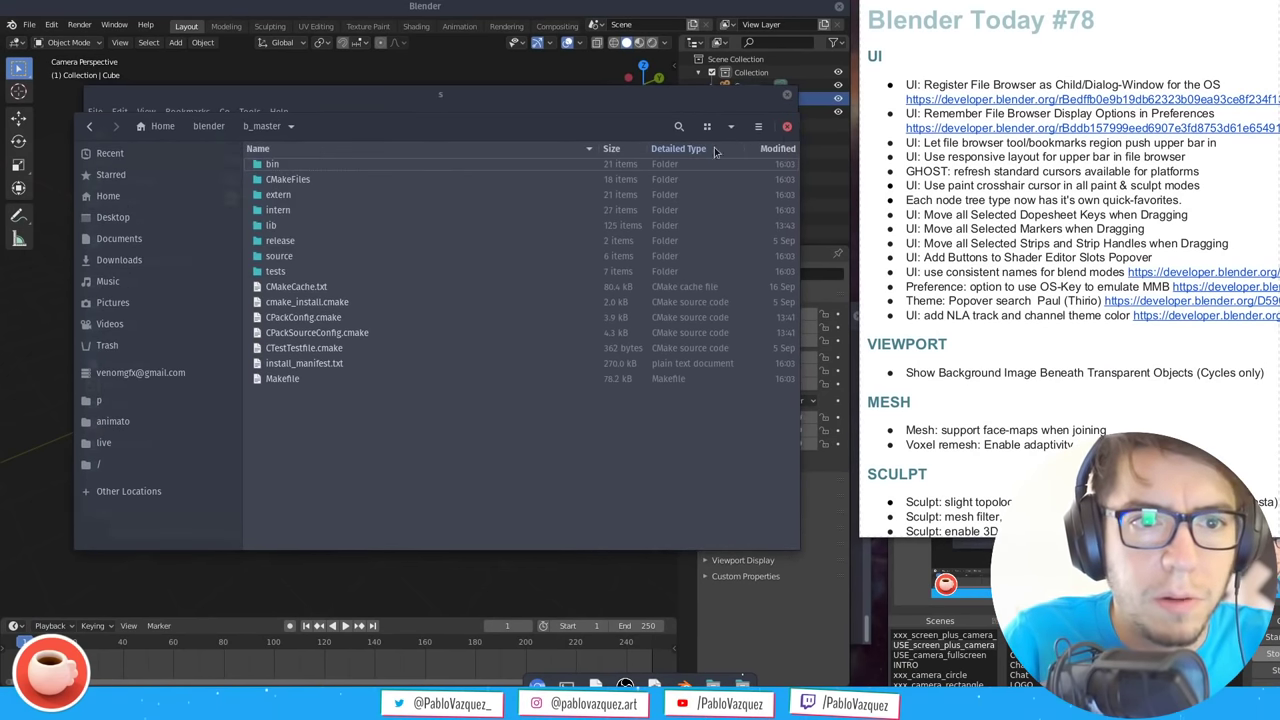
left_click(787, 126)
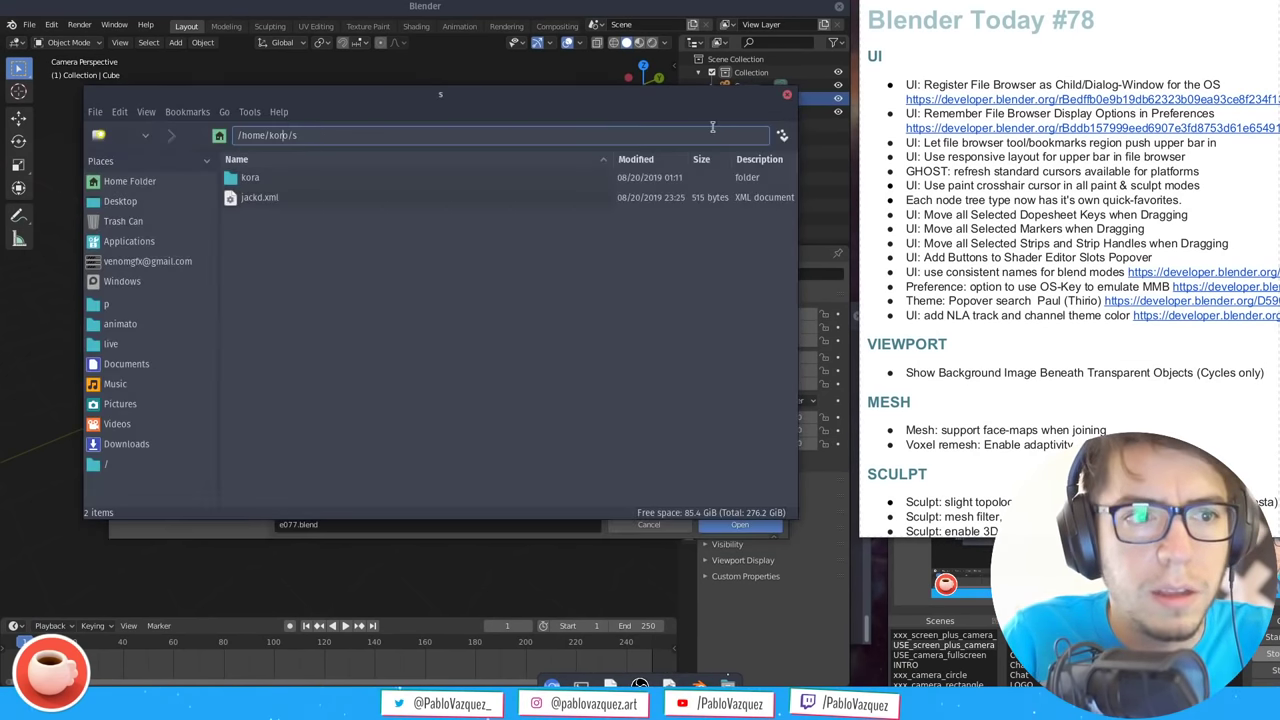
left_click(787, 96)
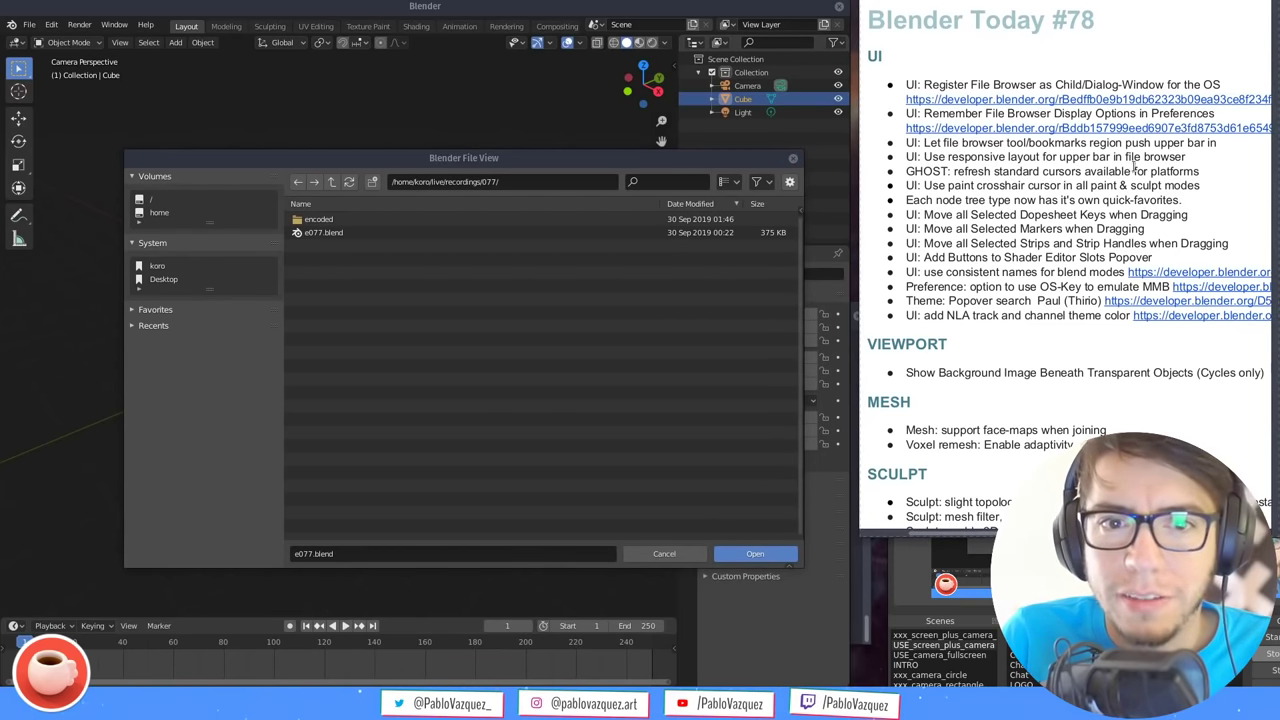
Close Blender's File View window so the default cube scene shows in Layout
left_click(793, 158)
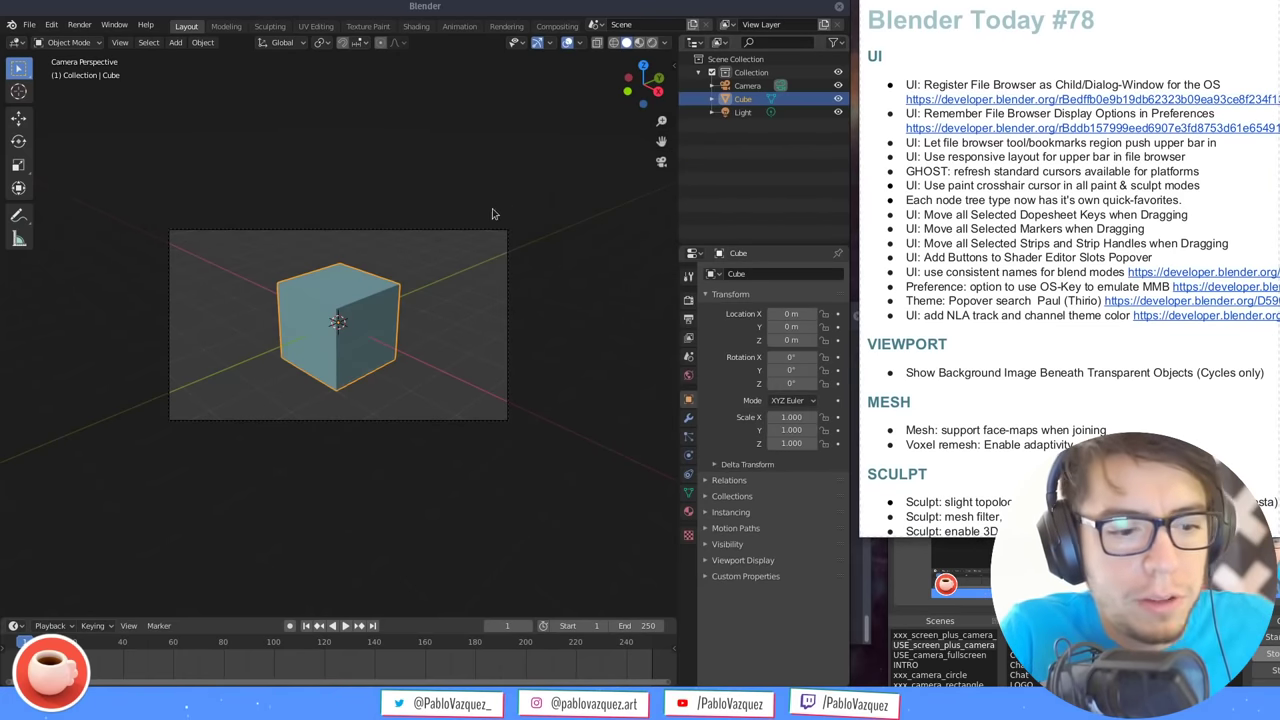
Start a new Video Editing file, discarding the current unsaved changes
key("ctrl+n")
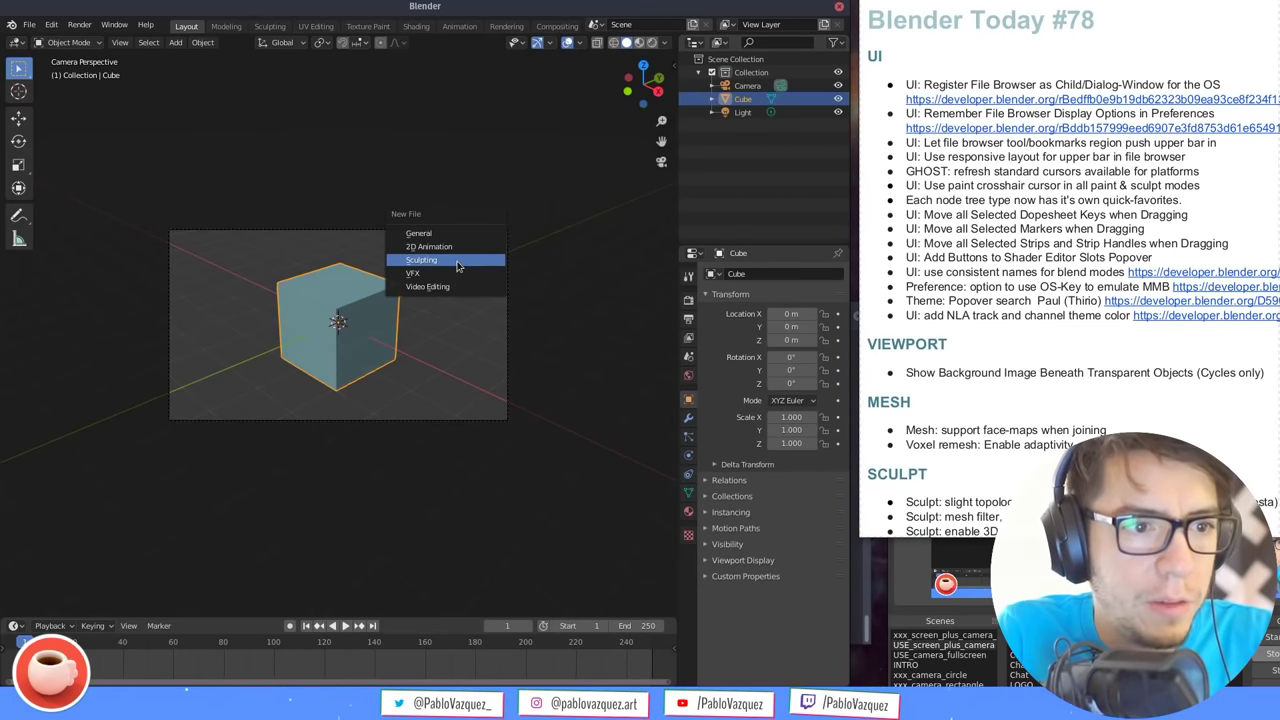
left_click(453, 287)
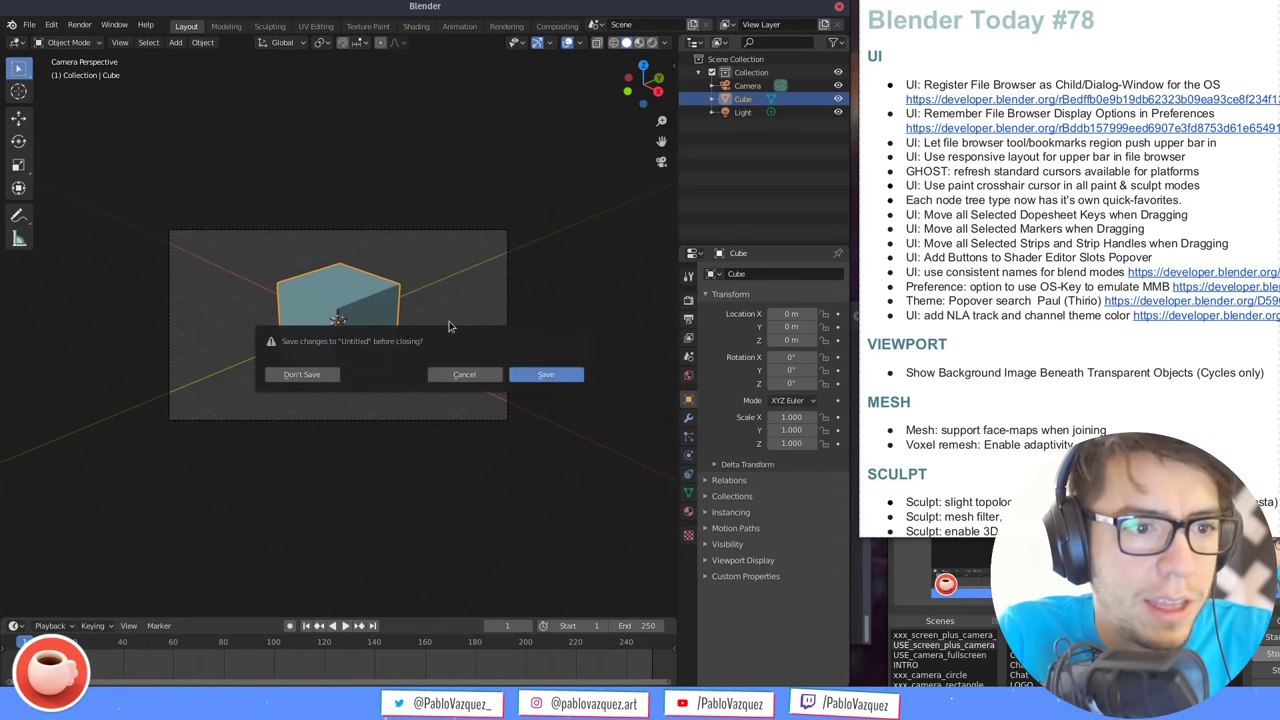
left_click(320, 376)
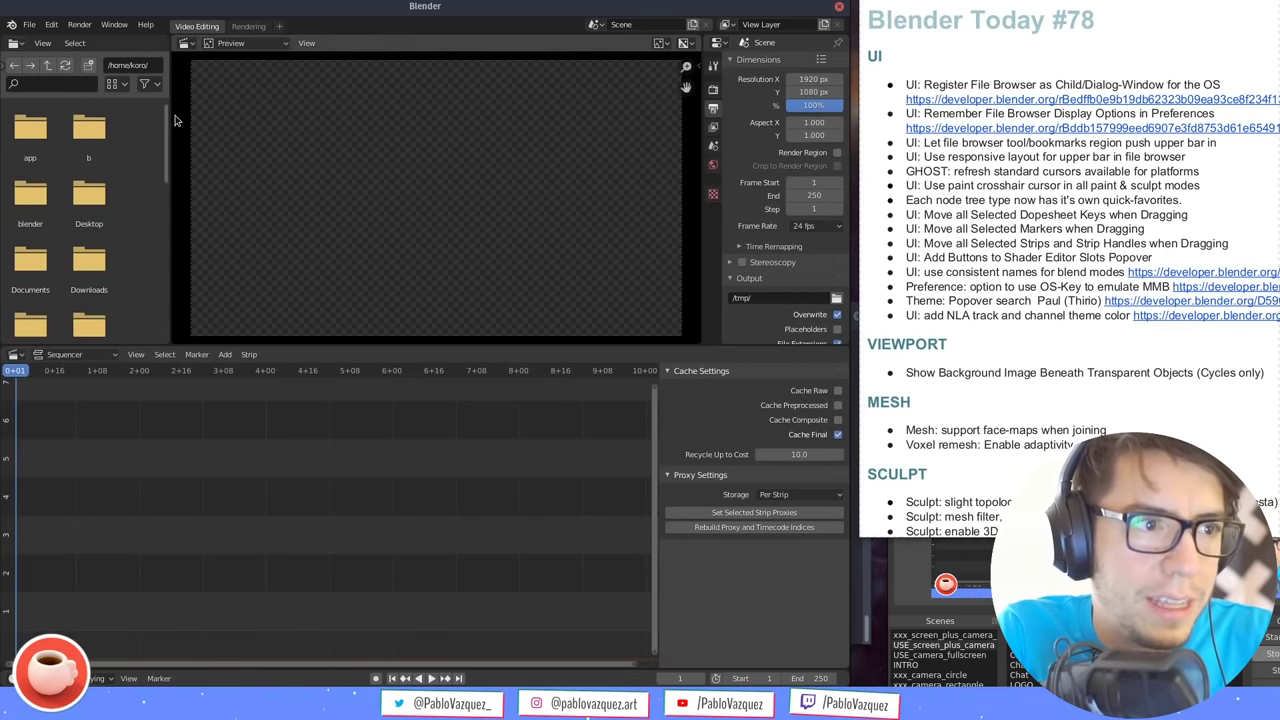
Widen the Video Editing file browser area and toggle its display options
mouse_move(170, 118)
left_mouse_down()
mouse_move(435, 124)
mouse_move(190, 124)
left_mouse_up()
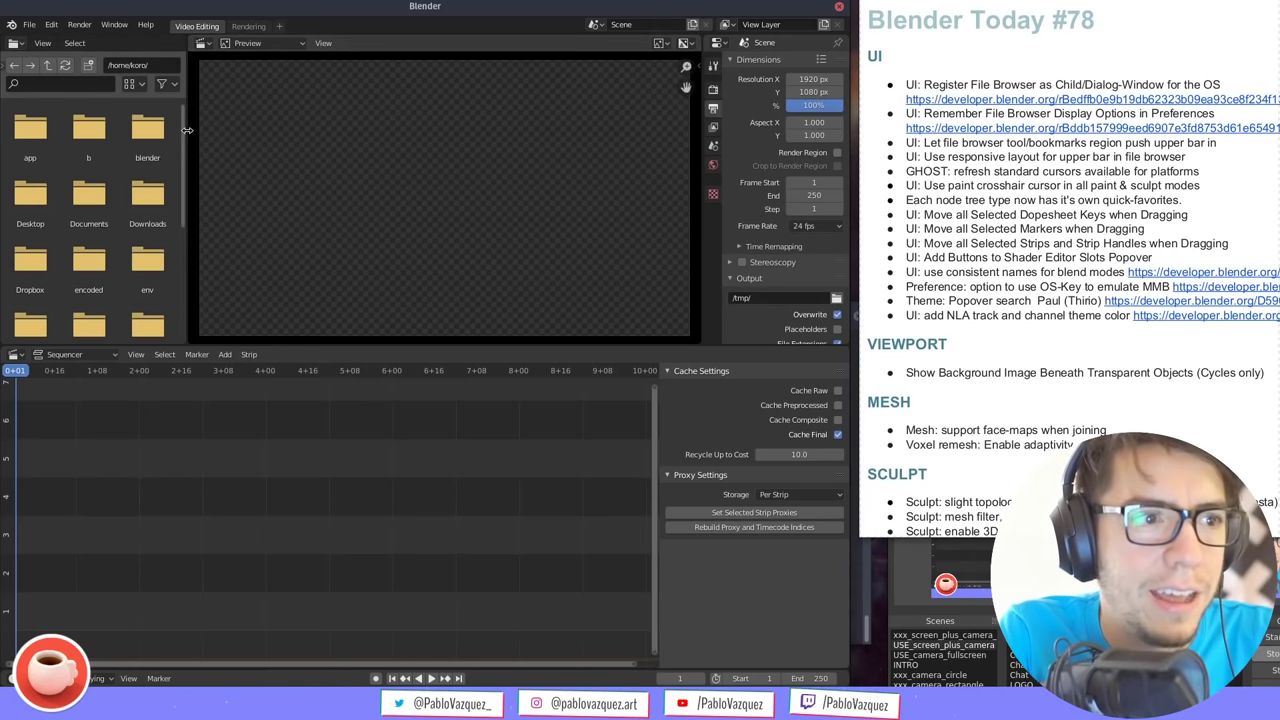
left_click_drag(194, 136, 163, 160)
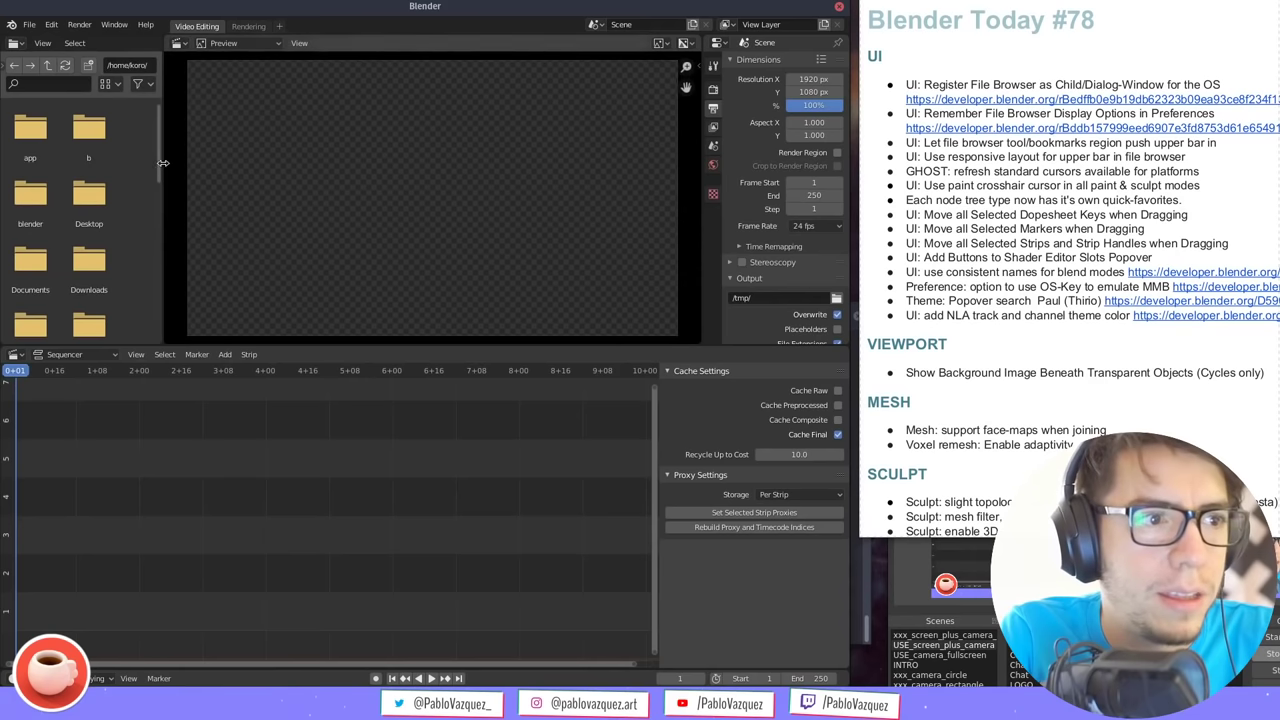
left_click(108, 85)
left_click(108, 85)
left_click(110, 87)
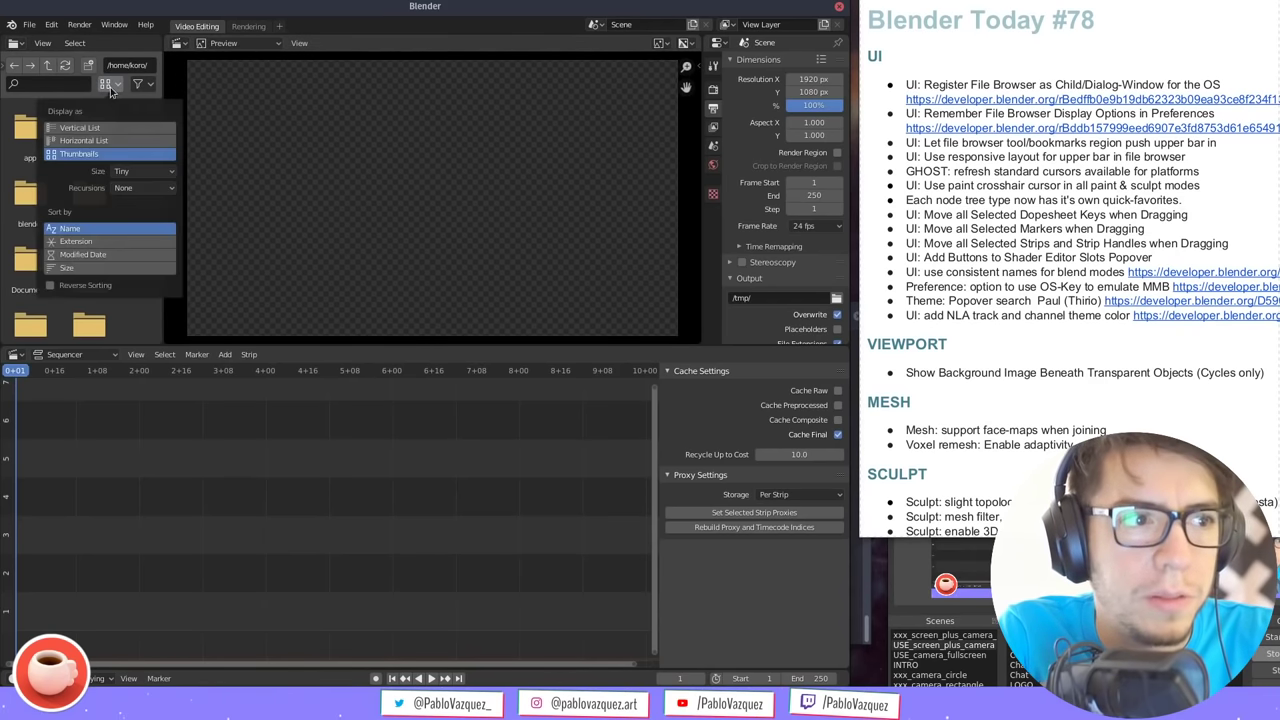
left_click(110, 87)
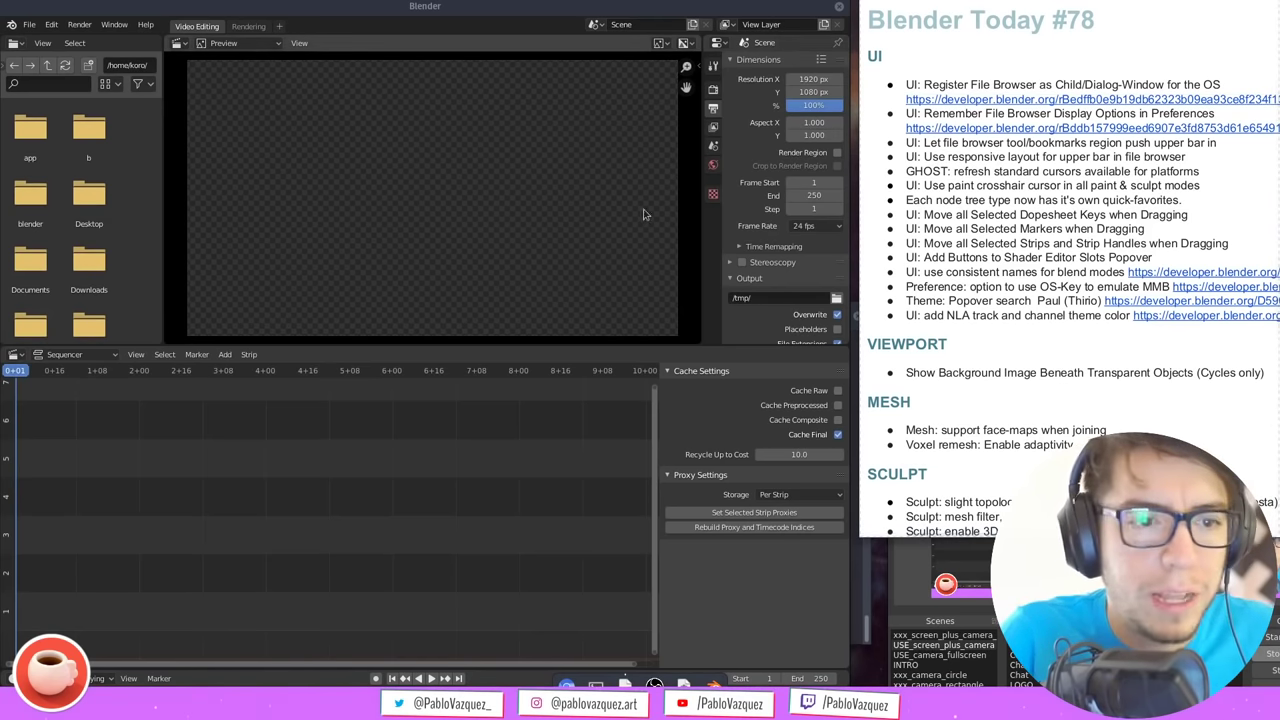
Show the preview's side panel, then start a fresh General file with the default cube
key("n")
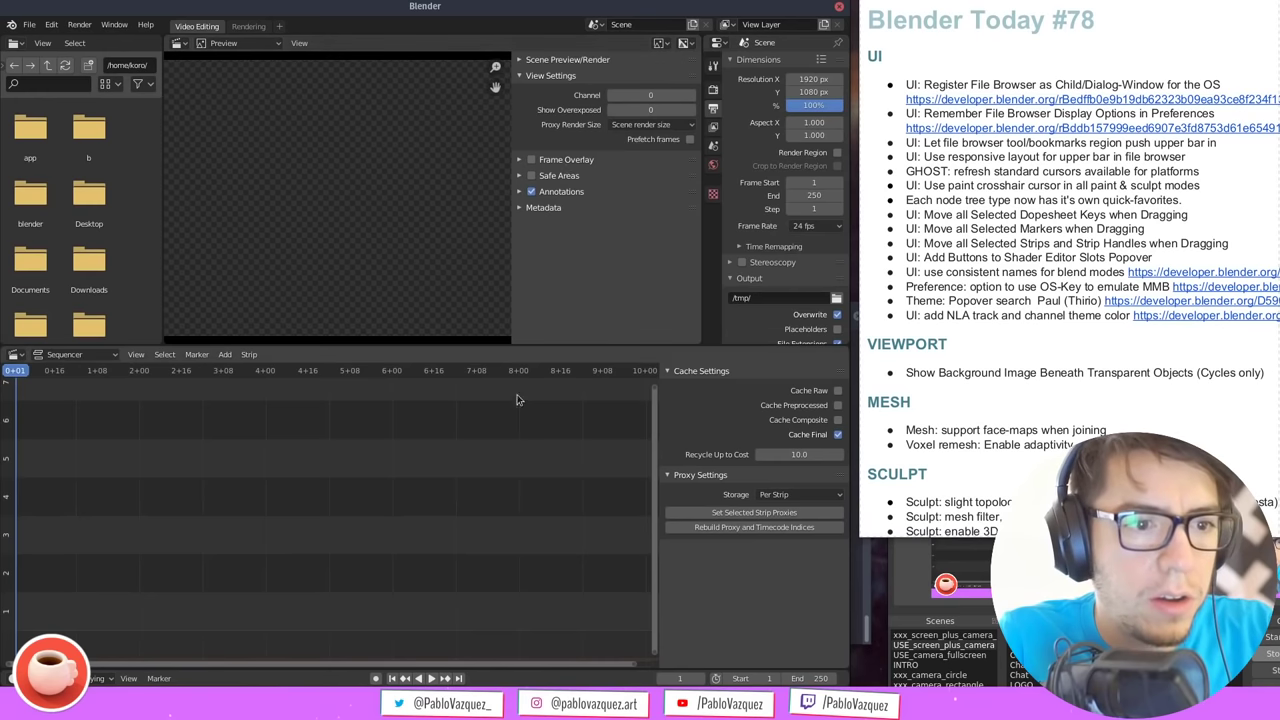
key("ctrl+n")
left_click(515, 354)
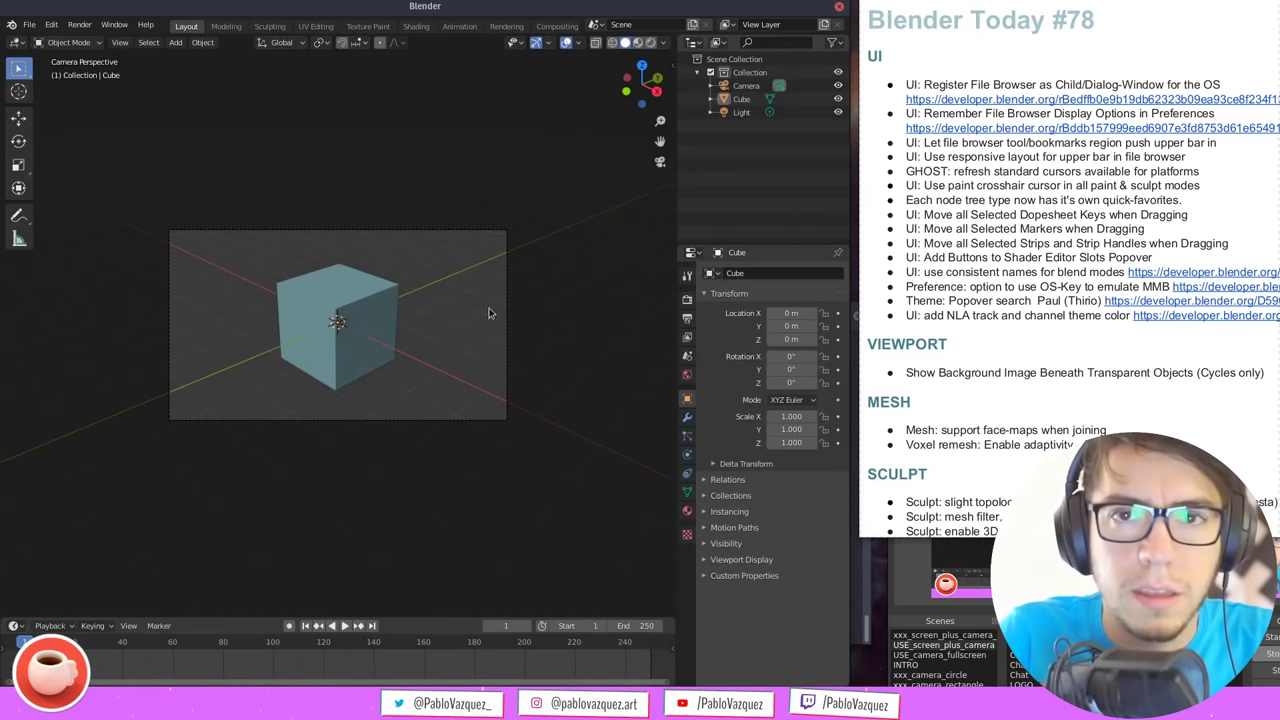
key("KP_0")
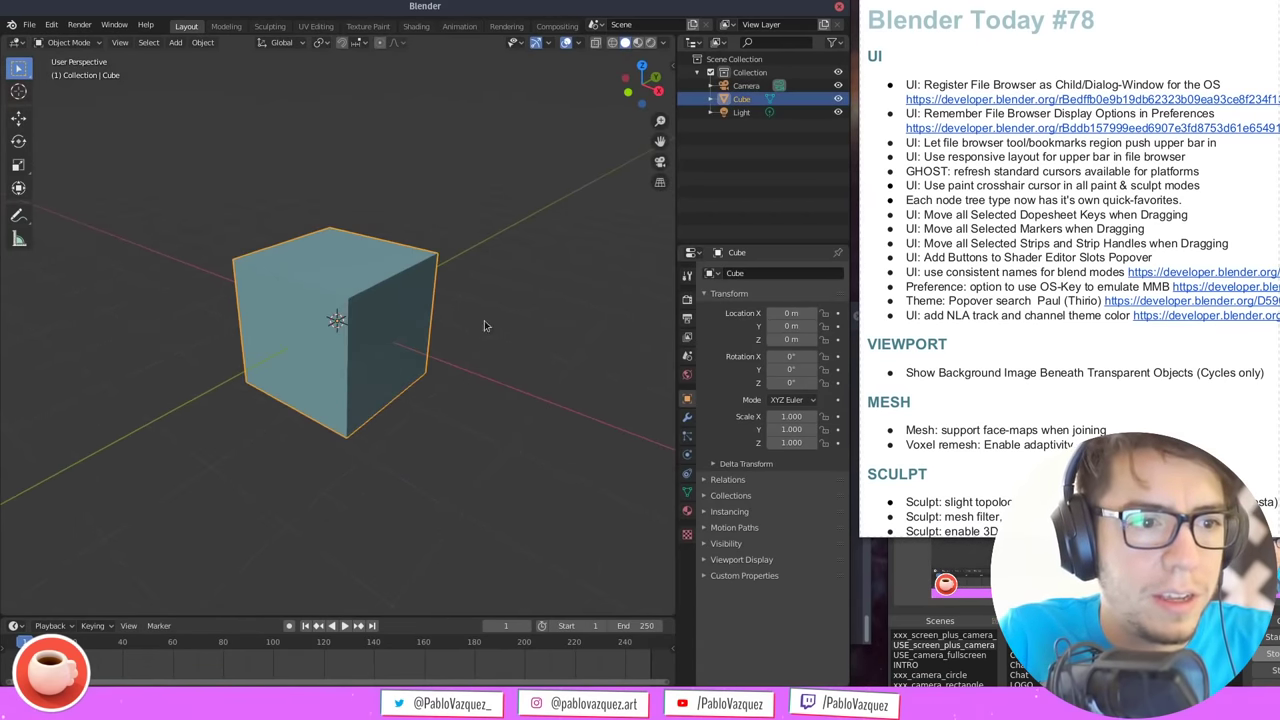
middle_click_drag(531, 322, 533, 305)
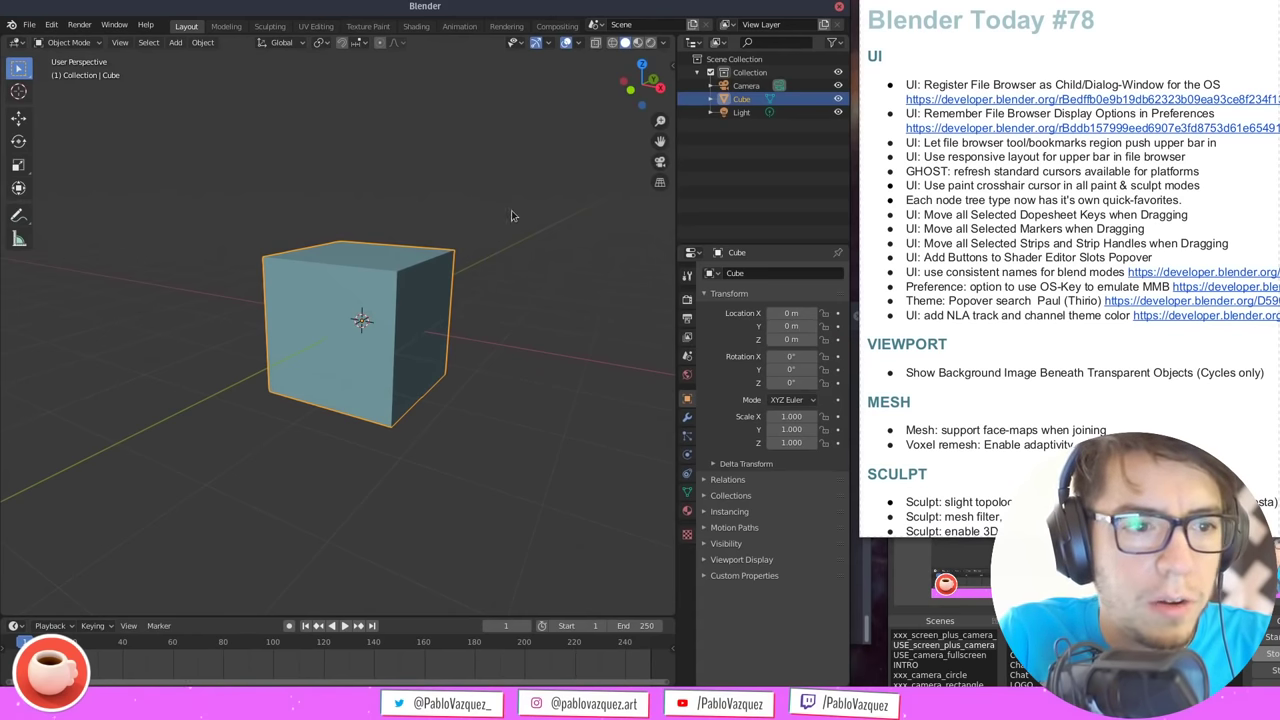
key("Tab")
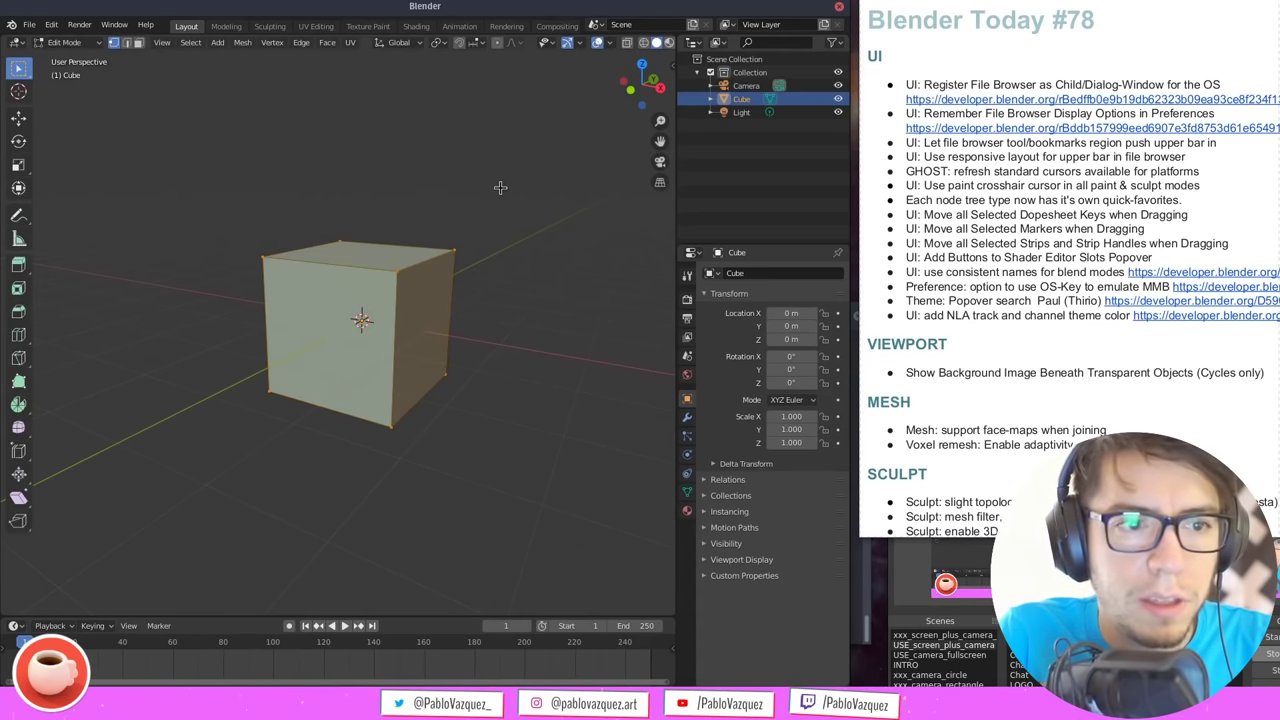
middle_click_drag(519, 196, 517, 200)
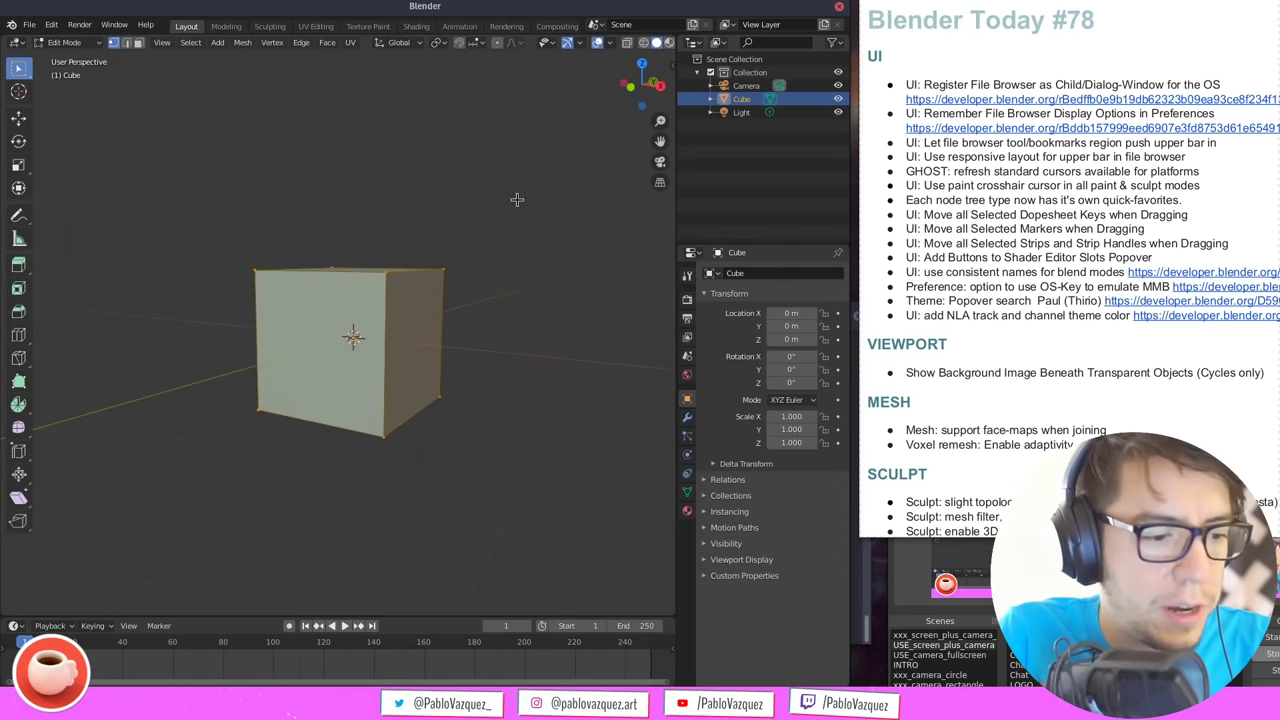
key("Tab")
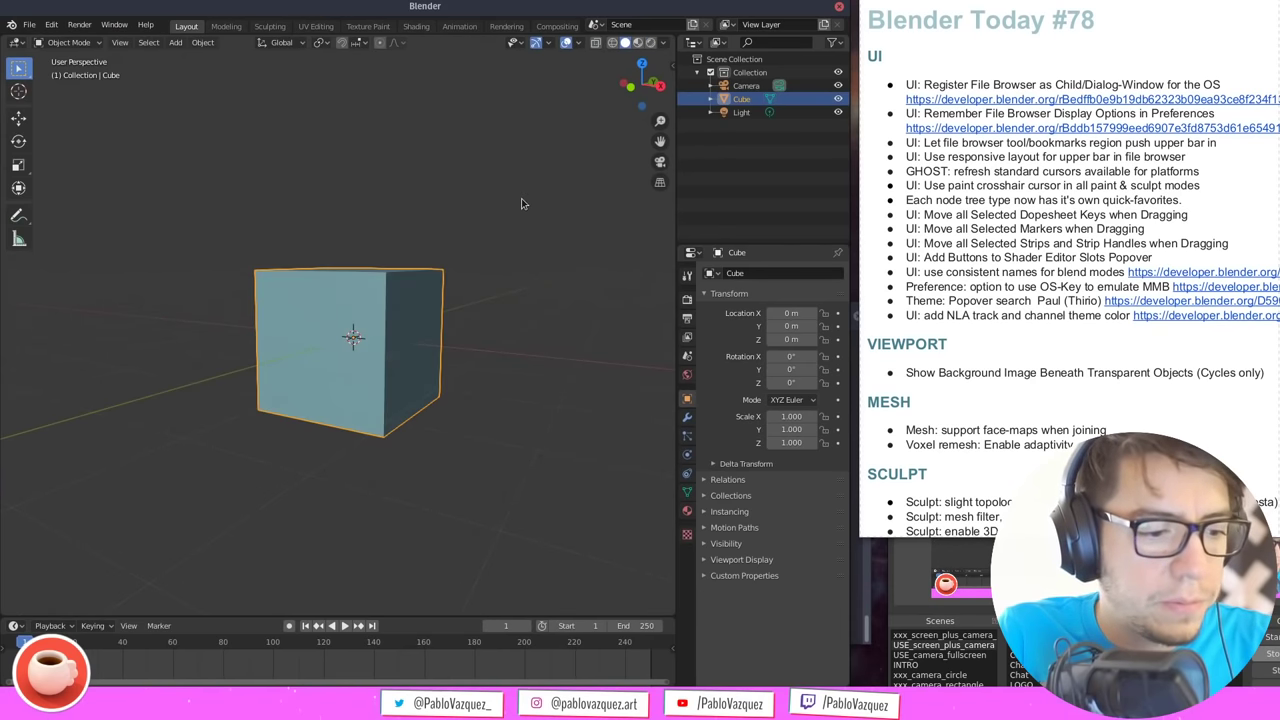
key("ctrl+Tab")
left_click(505, 276)
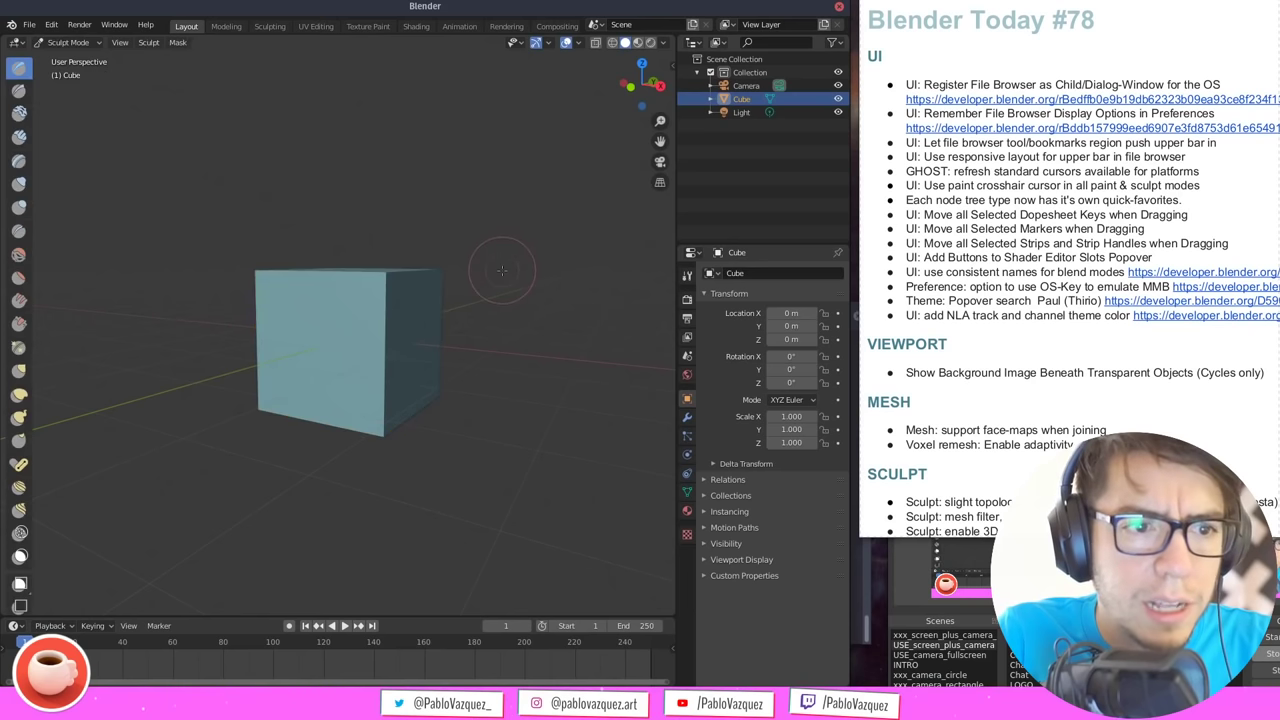
key("ctrl+Tab")
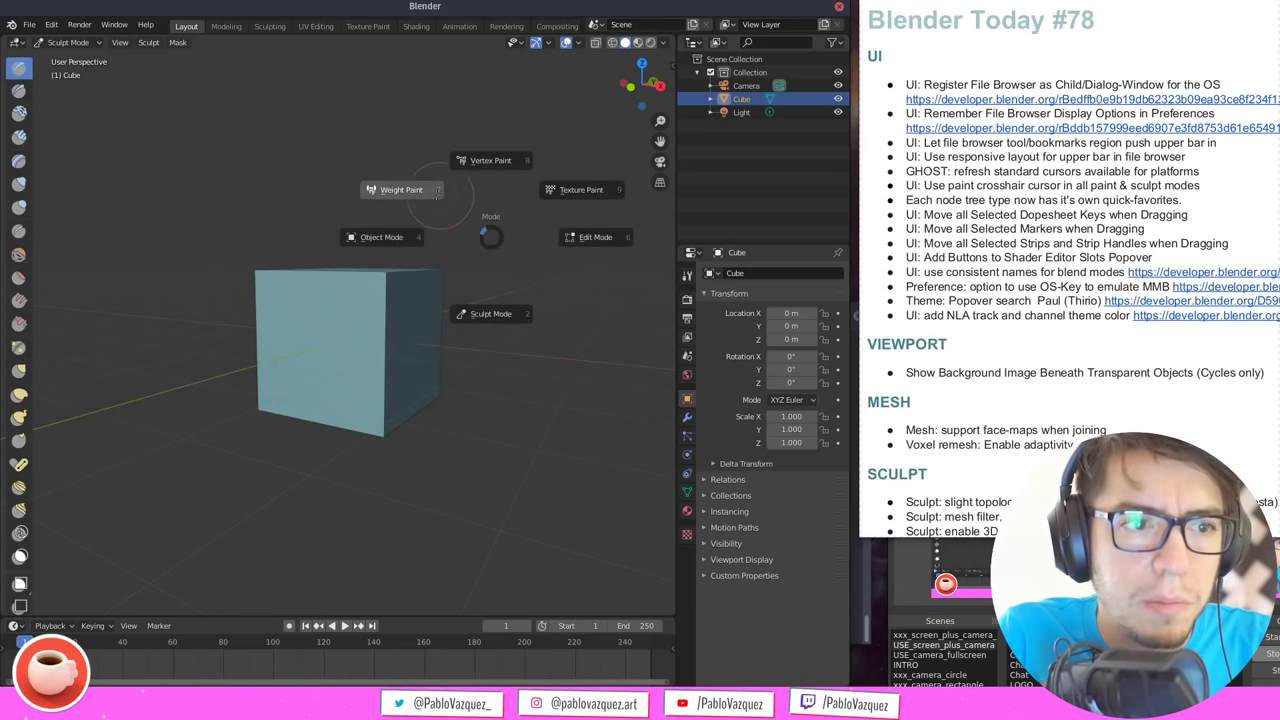
left_click(490, 160)
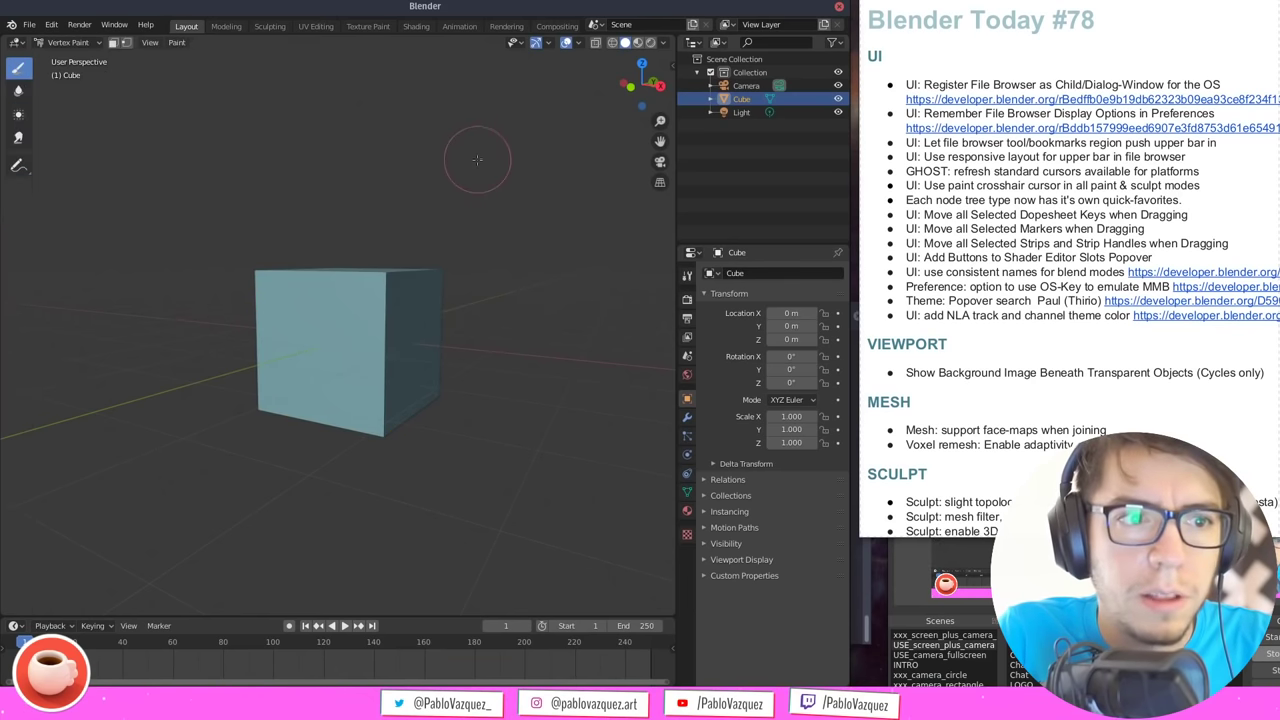
key("ctrl+Tab")
left_click(405, 117)
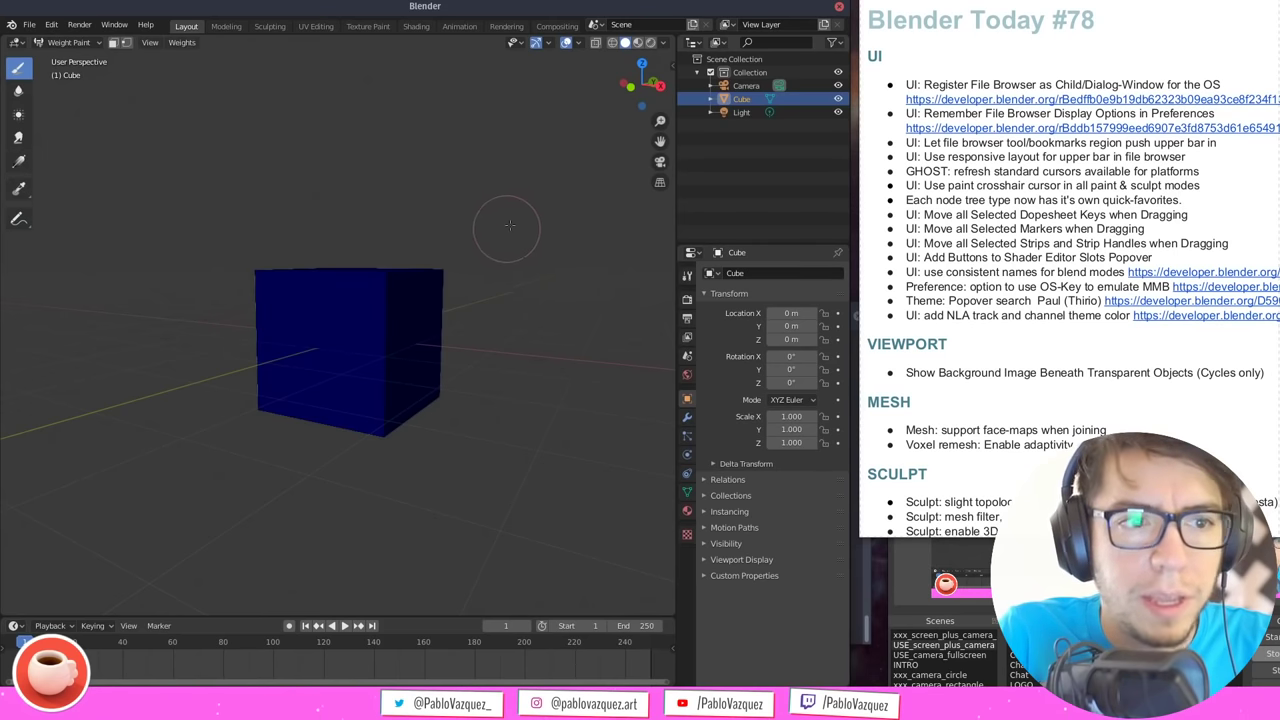
key("ctrl+Tab")
left_click(413, 222)
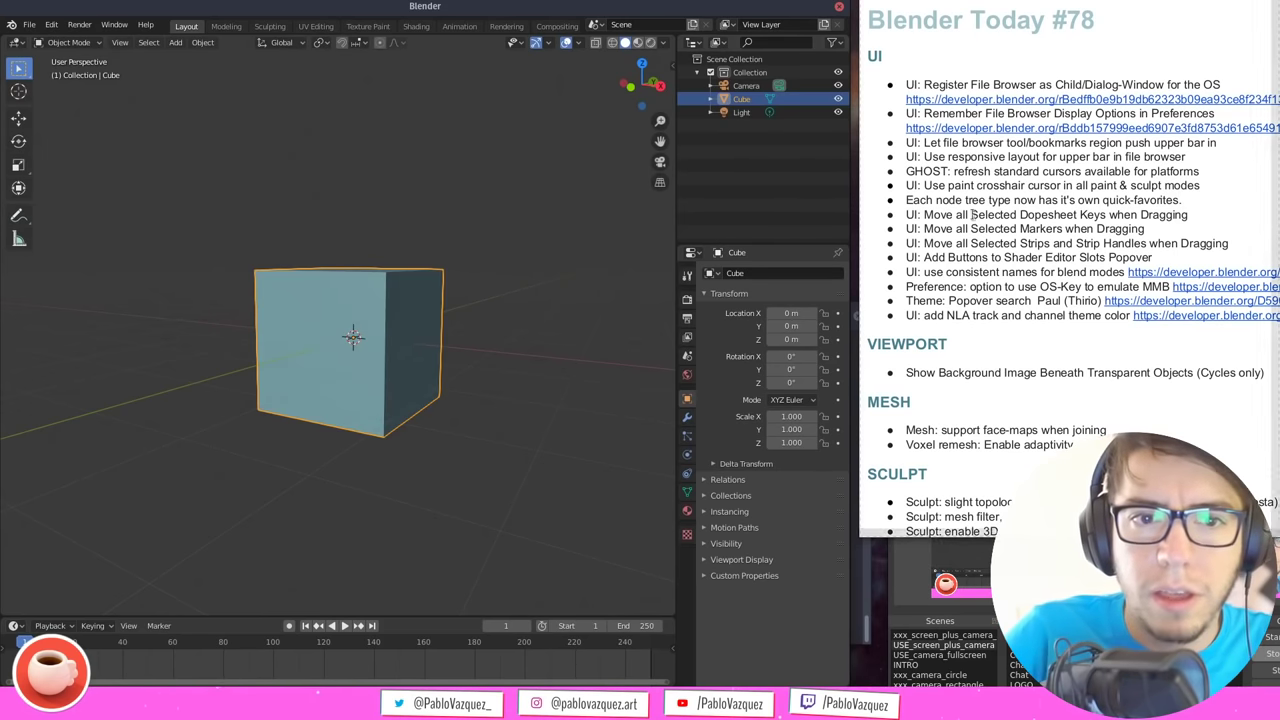
triple_click(1038, 188)
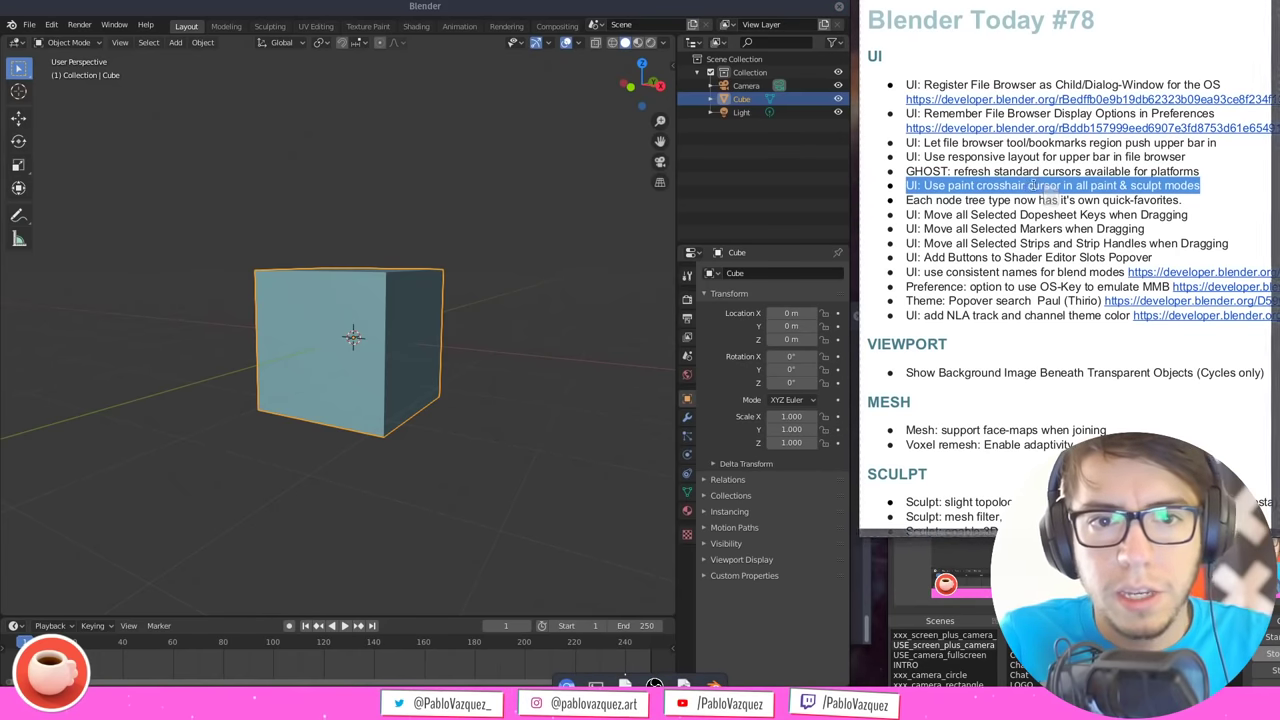
left_click(1048, 198)
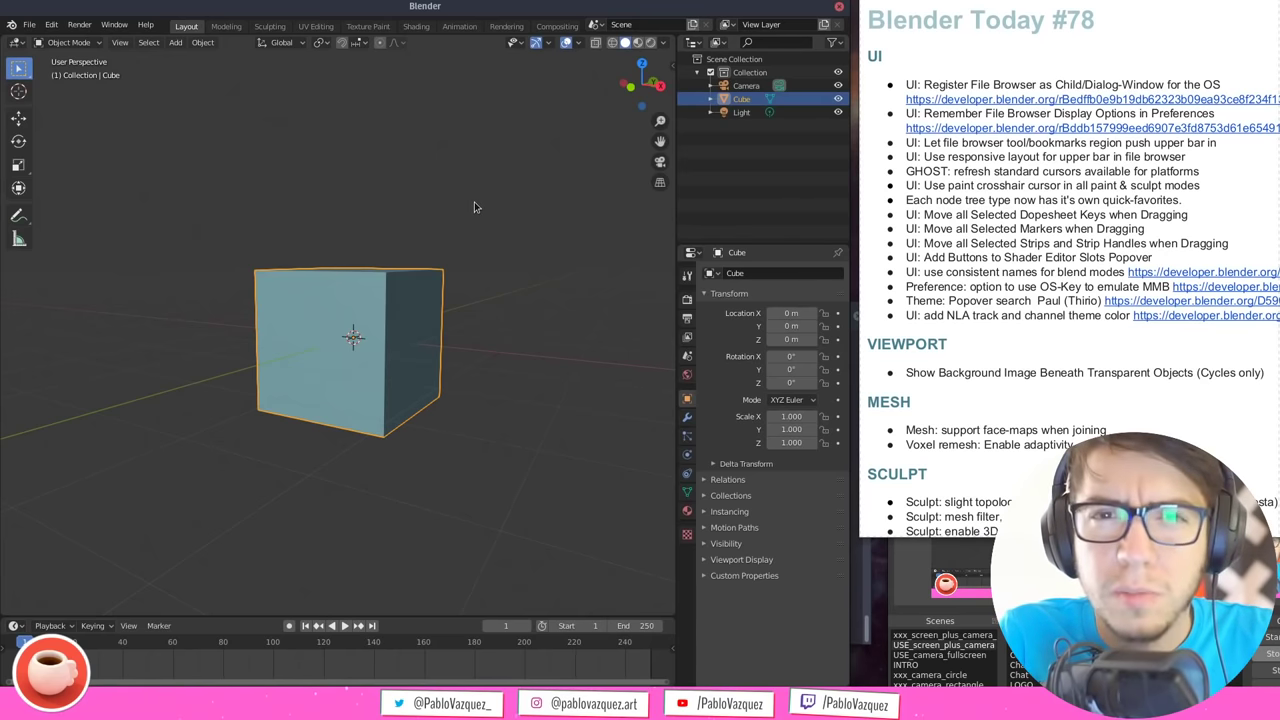
key("ctrl+Tab")
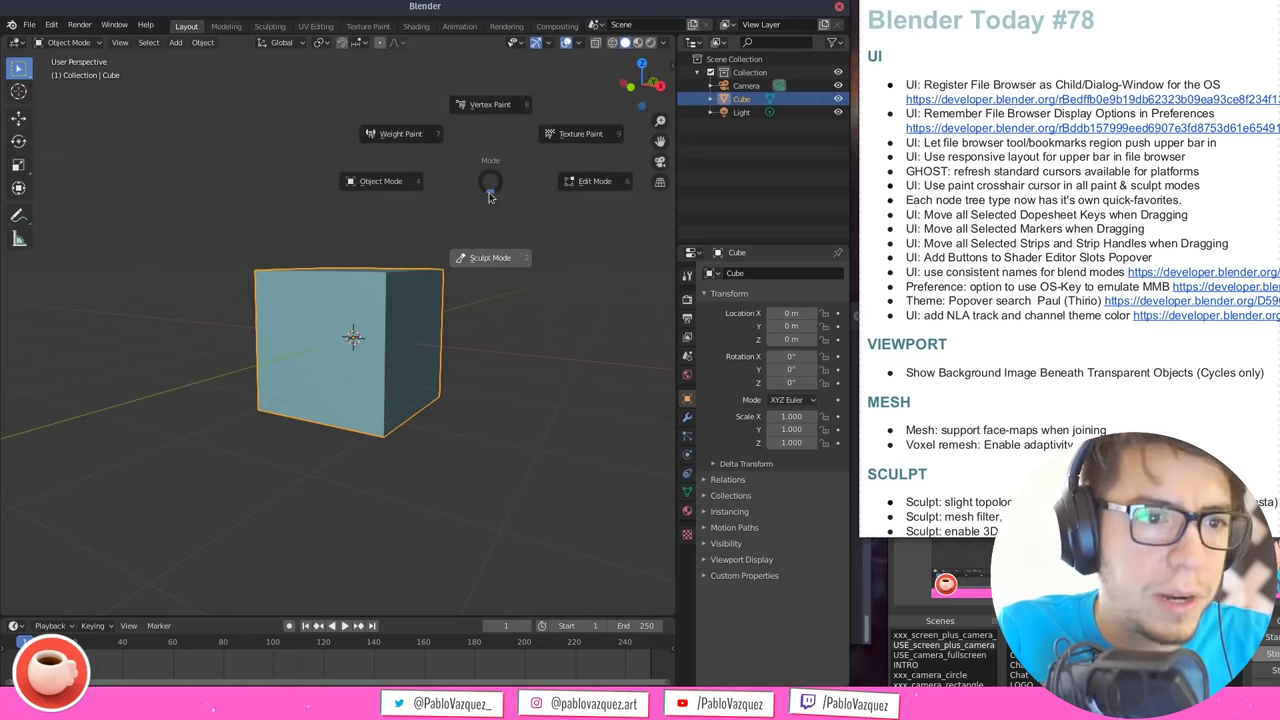
left_click(488, 250)
middle_click_drag(516, 227, 474, 262)
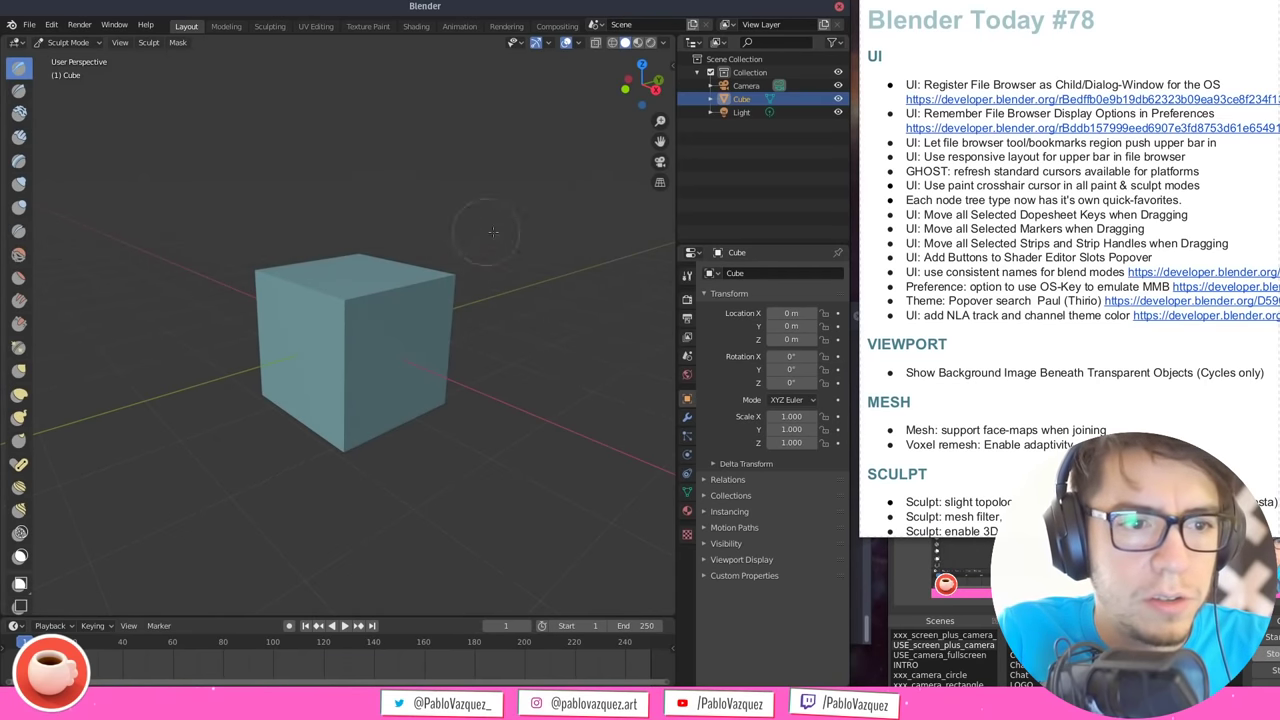
key("ctrl+Tab")
left_click(583, 183)
key("ctrl+Tab")
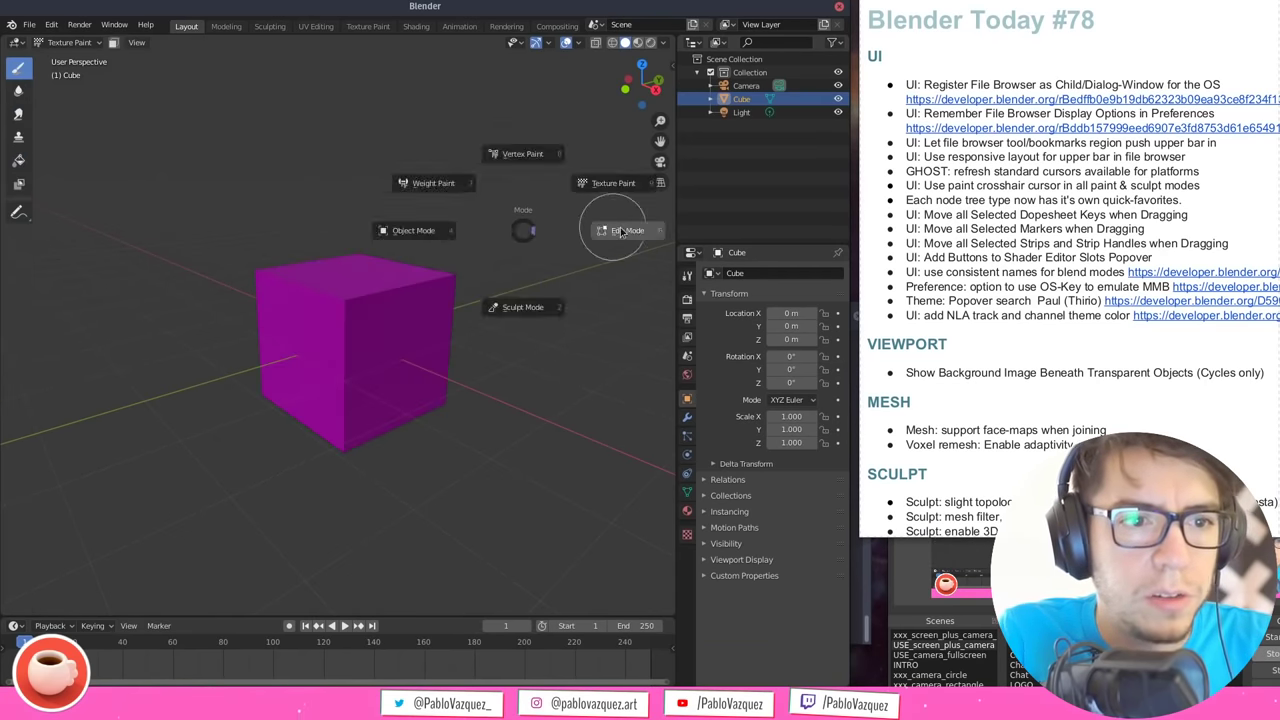
left_click(621, 231)
key("Tab")
key("ctrl+Tab")
left_click(411, 164)
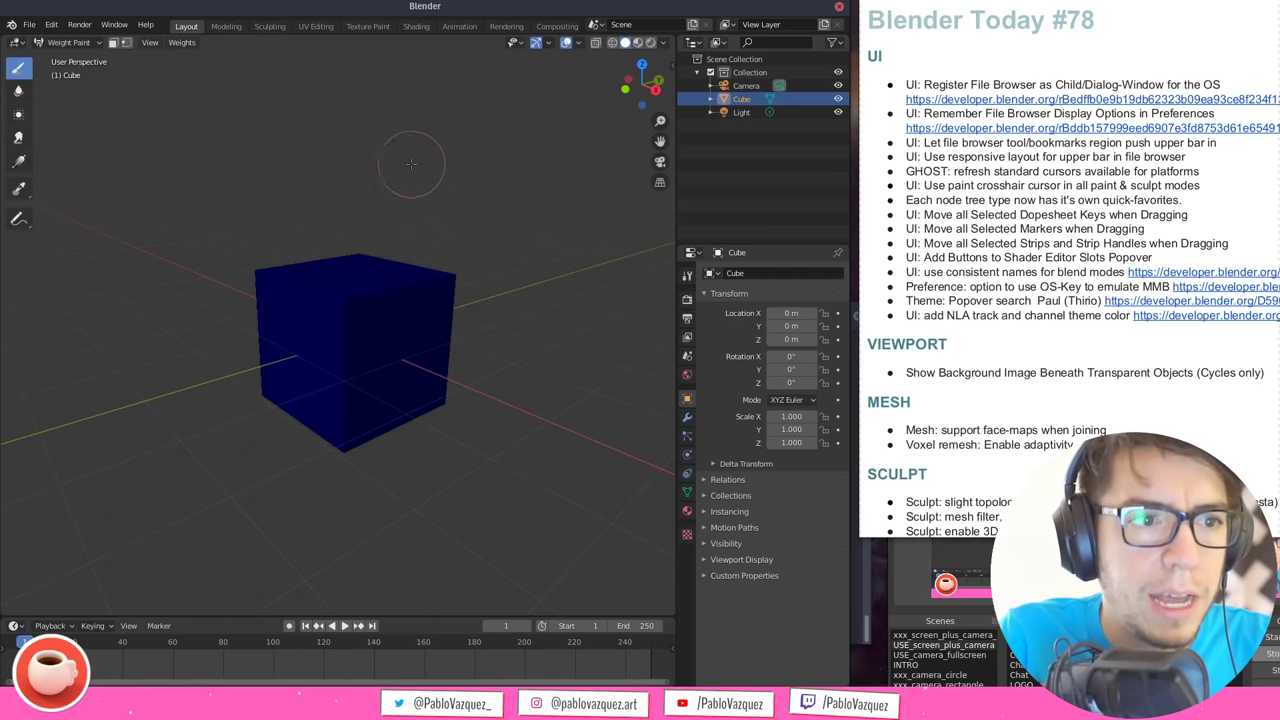
key("ctrl+Tab")
left_click(478, 257)
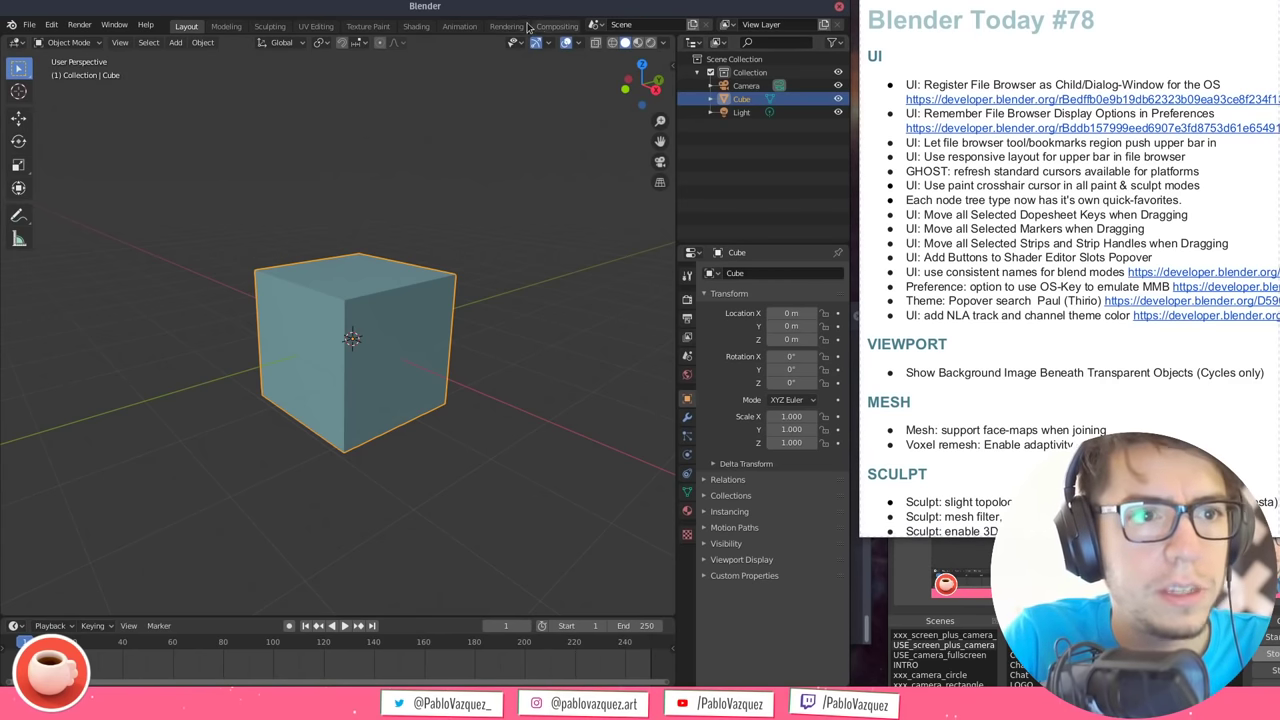
Switch to the Shading workspace and enlarge the node editor area
left_click(416, 26)
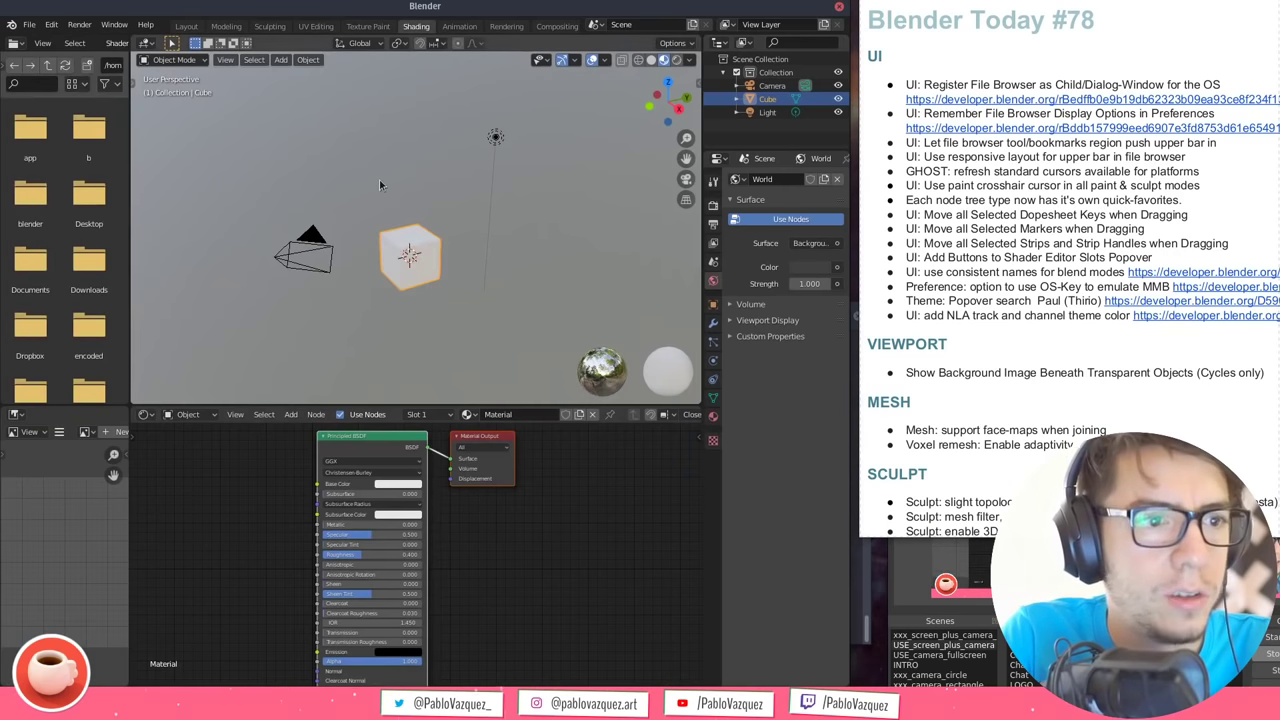
left_click_drag(327, 406, 327, 292)
middle_click_drag(192, 400, 320, 400)
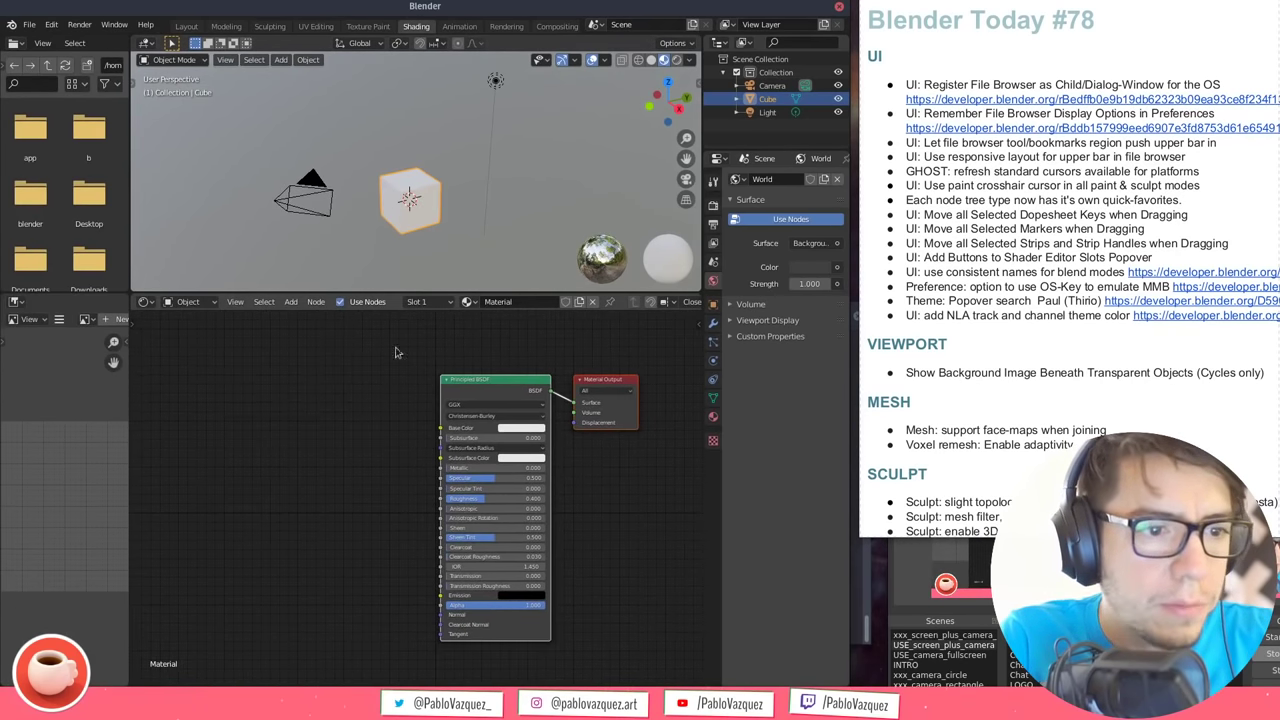
Add the Vertex Color input node to Quick Favorites and check it with Q
key("shift+a")
mouse_move(290, 433)
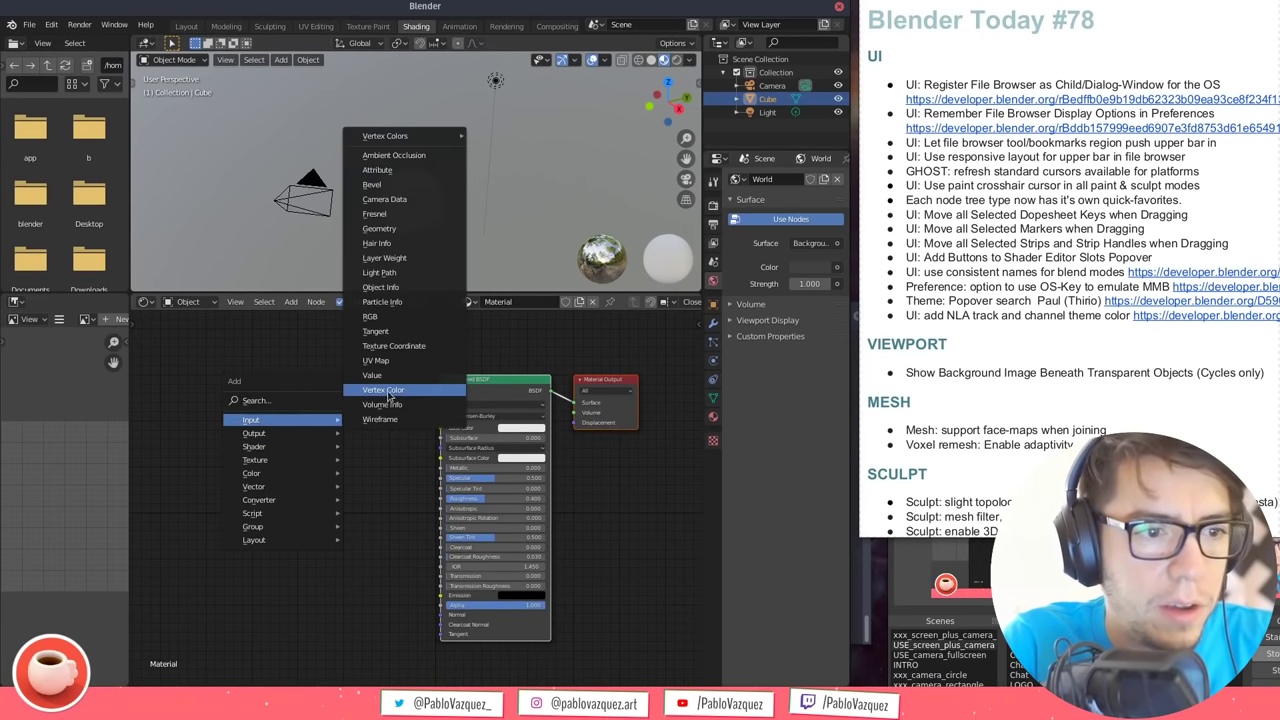
right_click(388, 392)
left_click(389, 392)
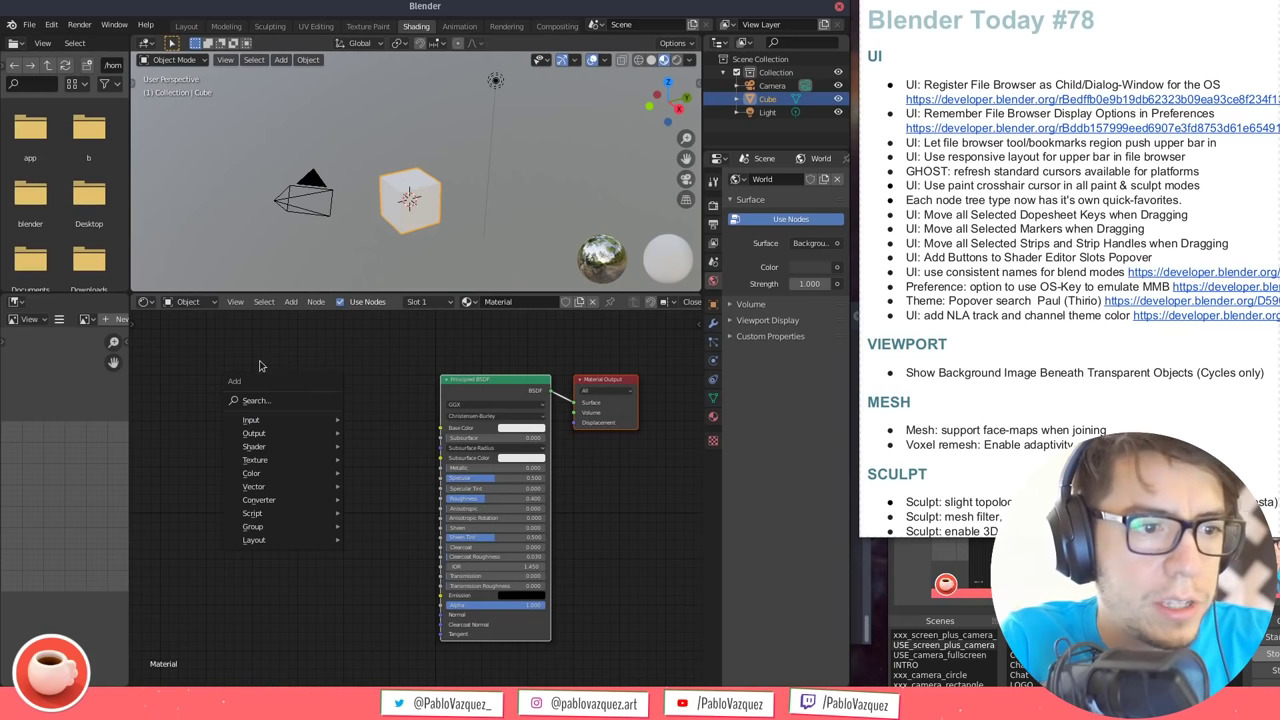
key("q")
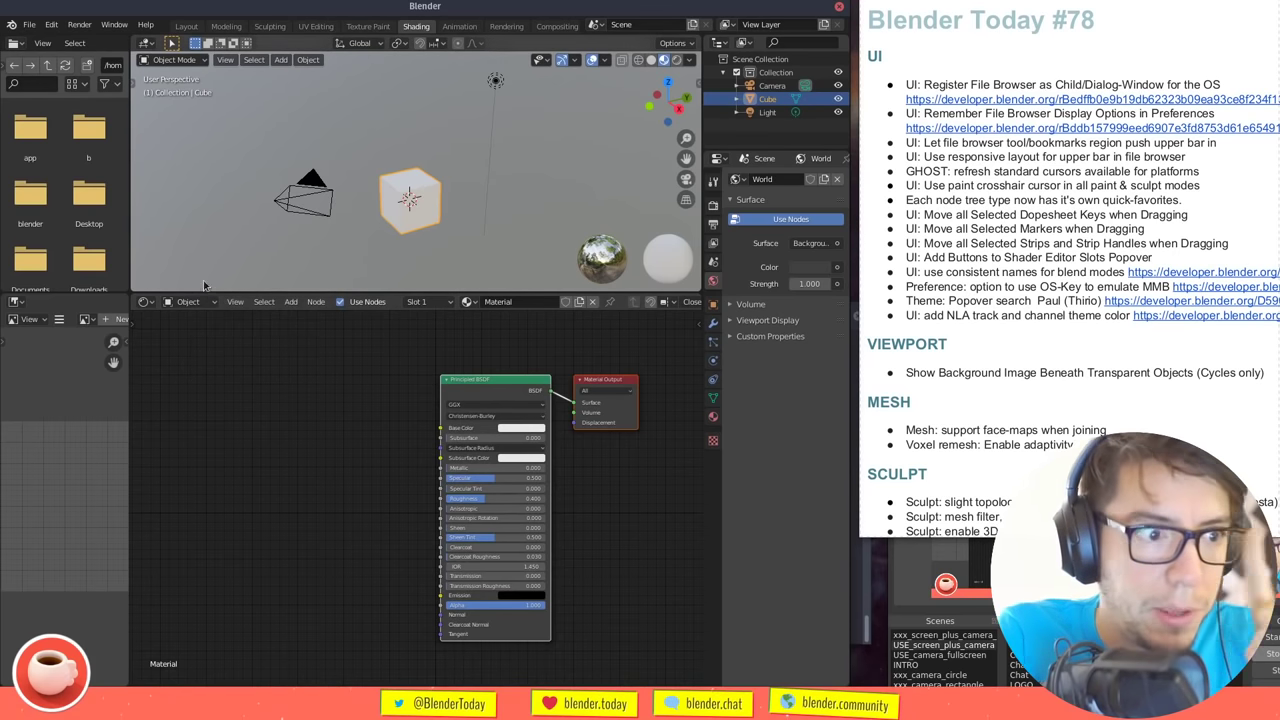
left_click(146, 301)
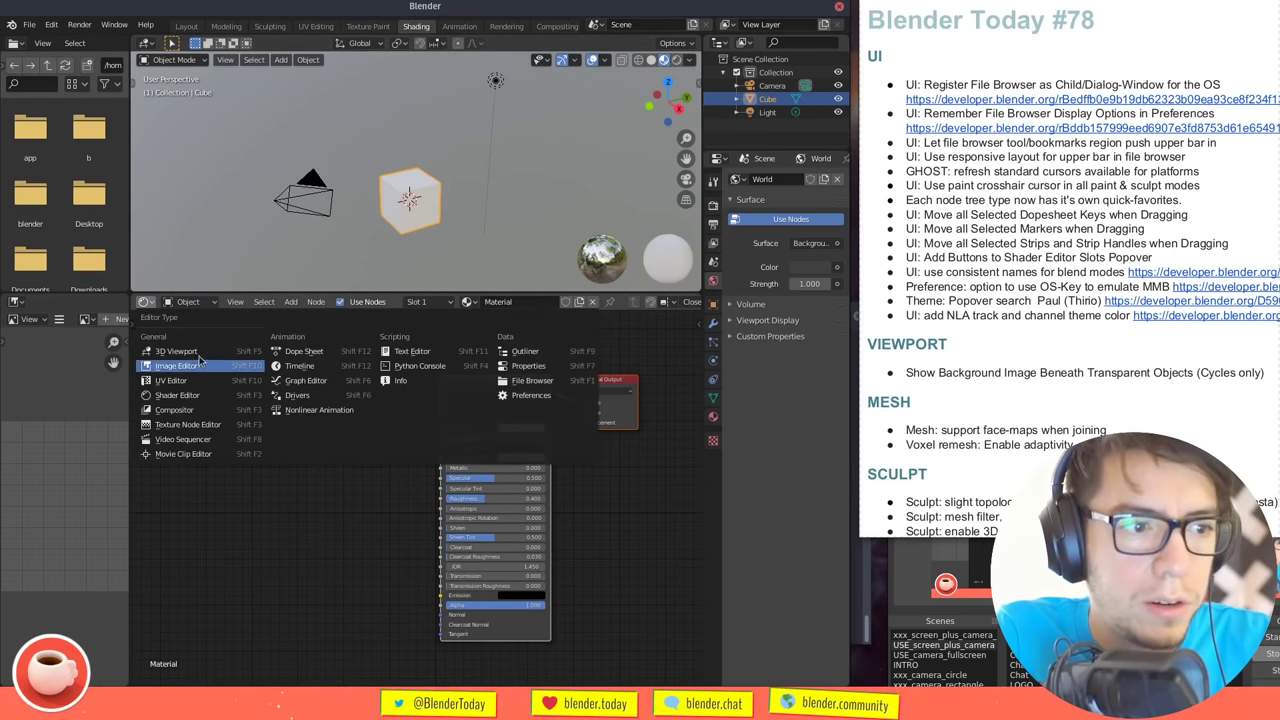
key("Escape")
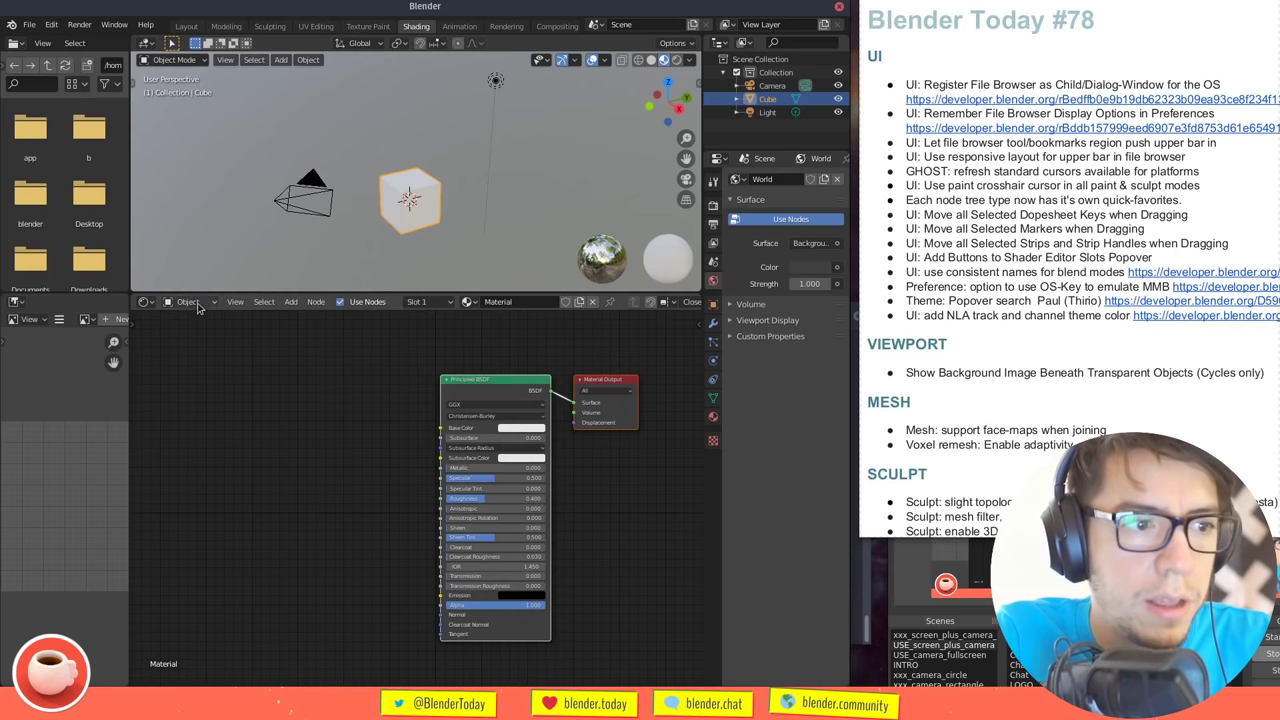
left_click(145, 302)
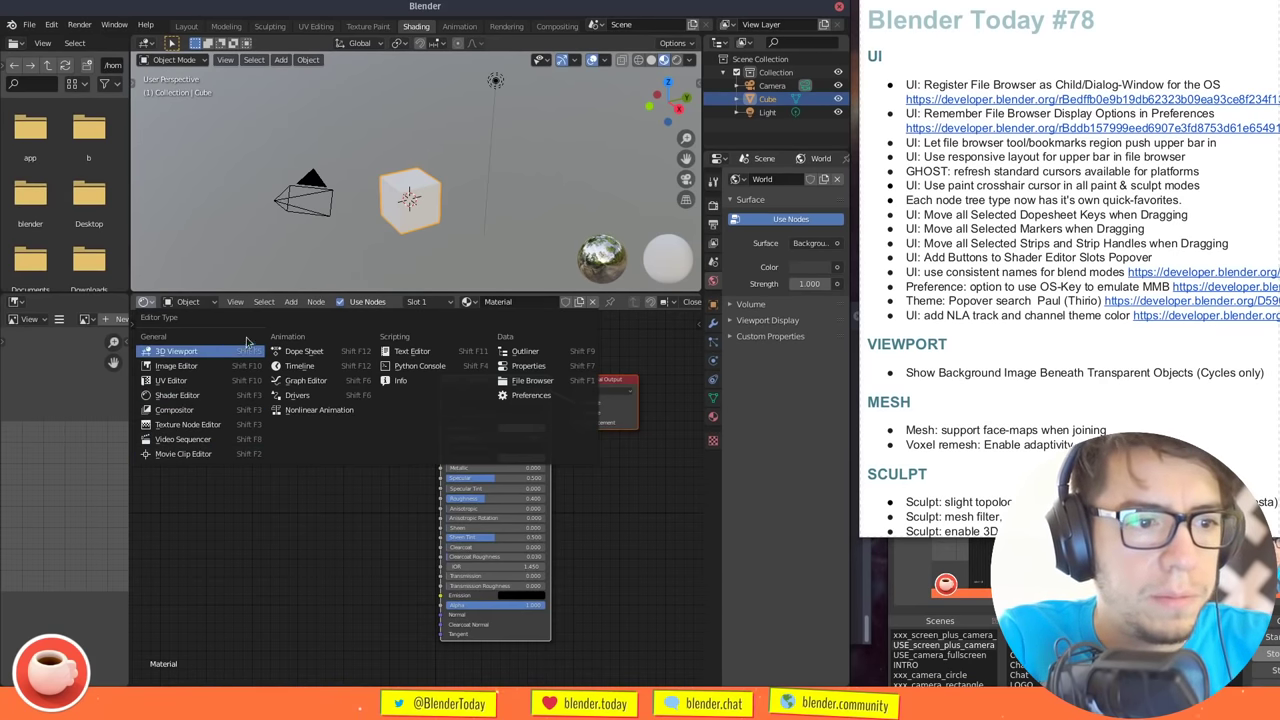
left_click(199, 303)
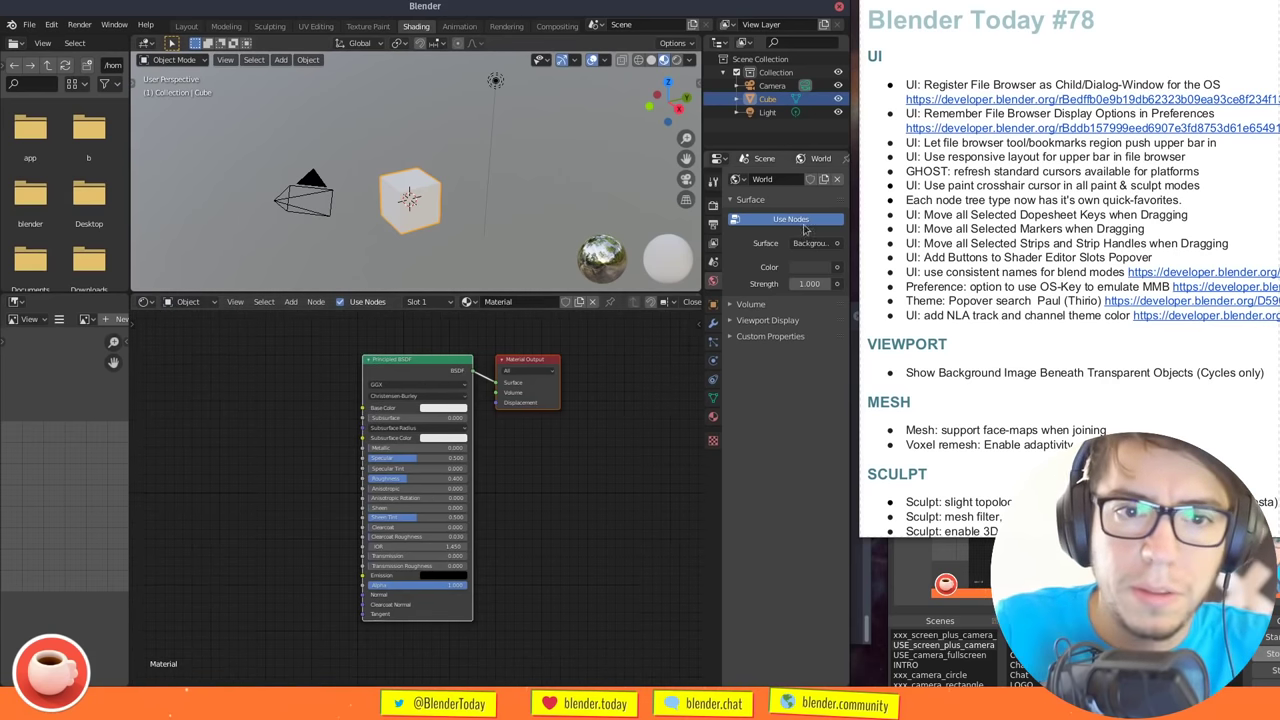
key("q")
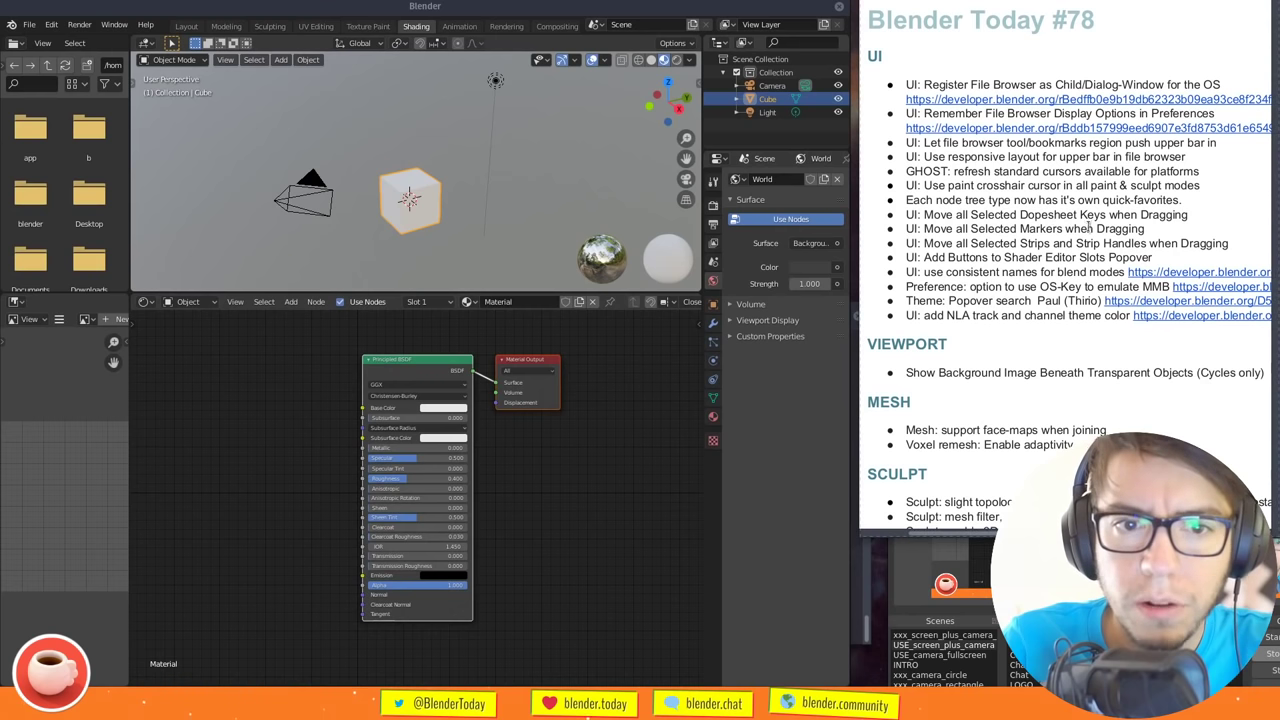
Box-select the Principled BSDF and Material Output nodes and drag them left together
left_click_drag(963, 243, 963, 215)
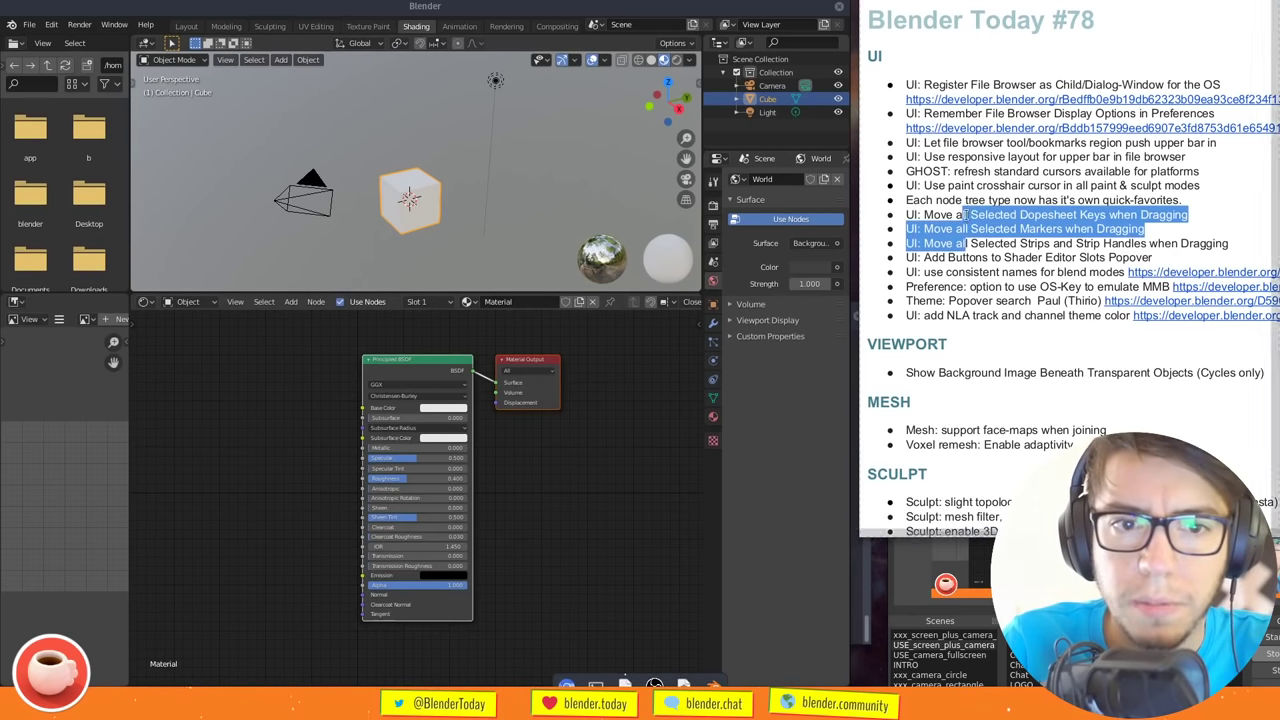
left_click(1043, 244)
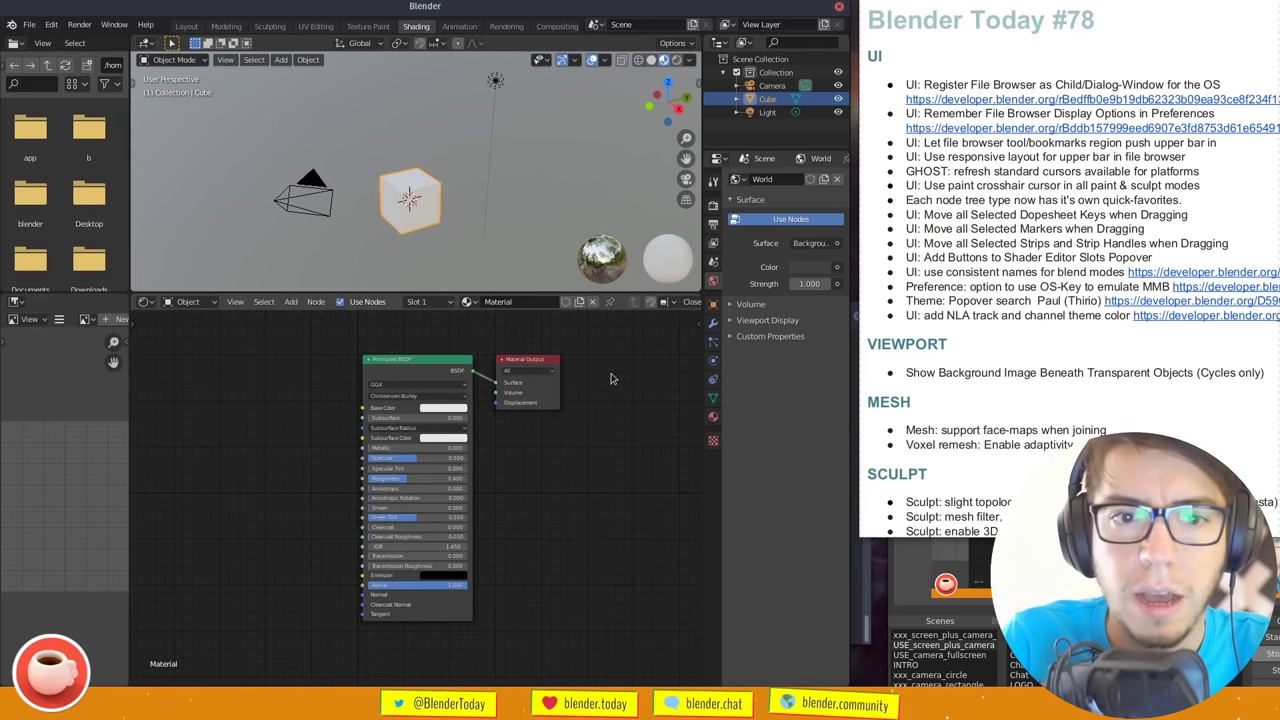
left_click_drag(597, 333, 319, 559)
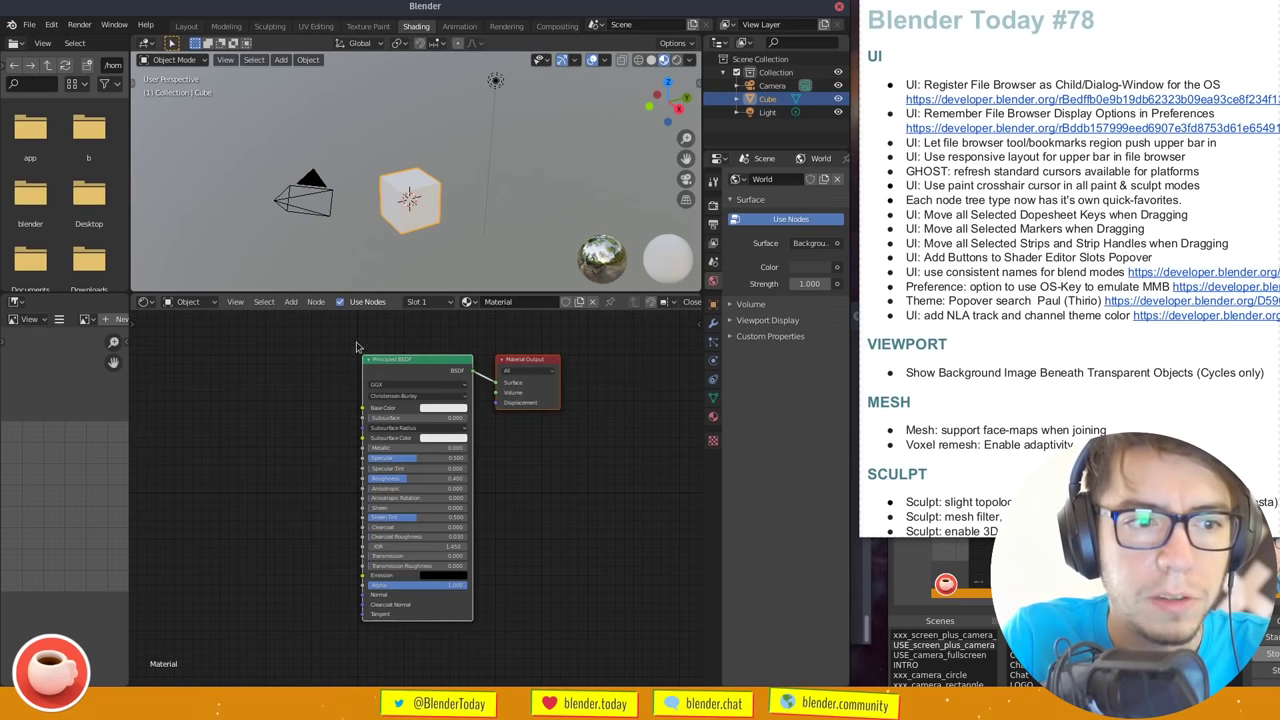
left_click_drag(413, 365, 441, 393)
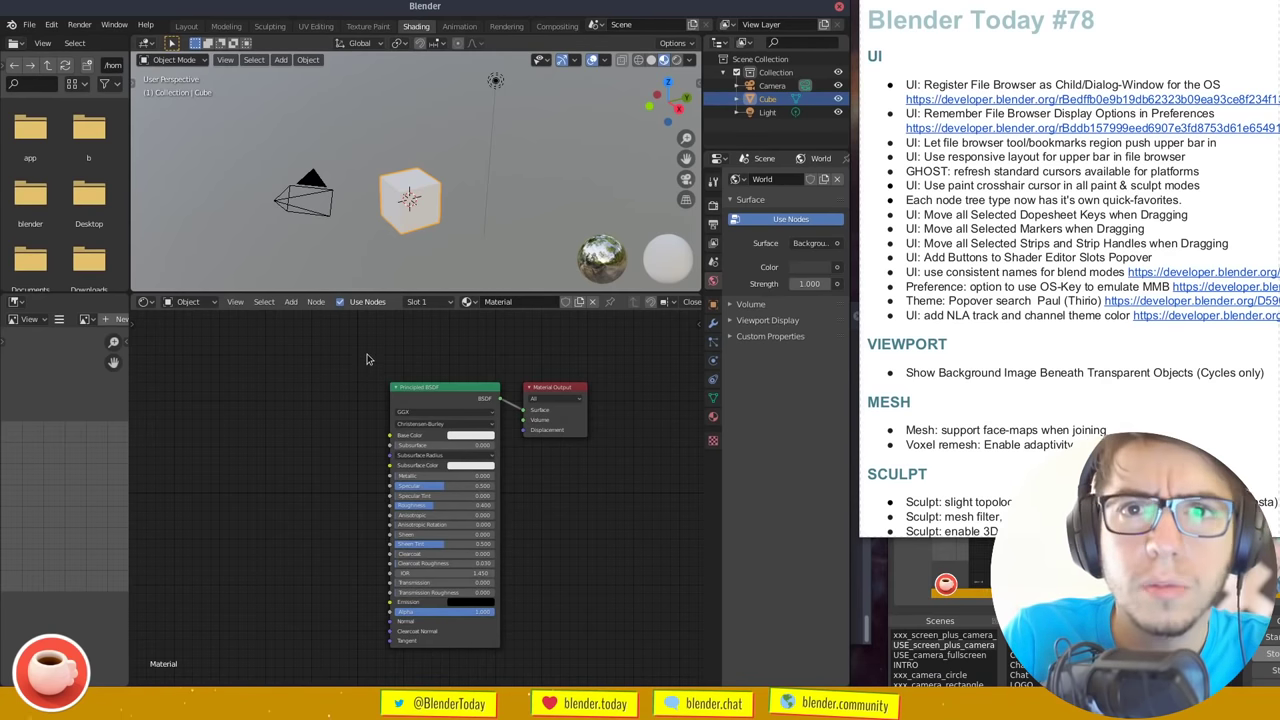
left_click_drag(342, 358, 680, 610)
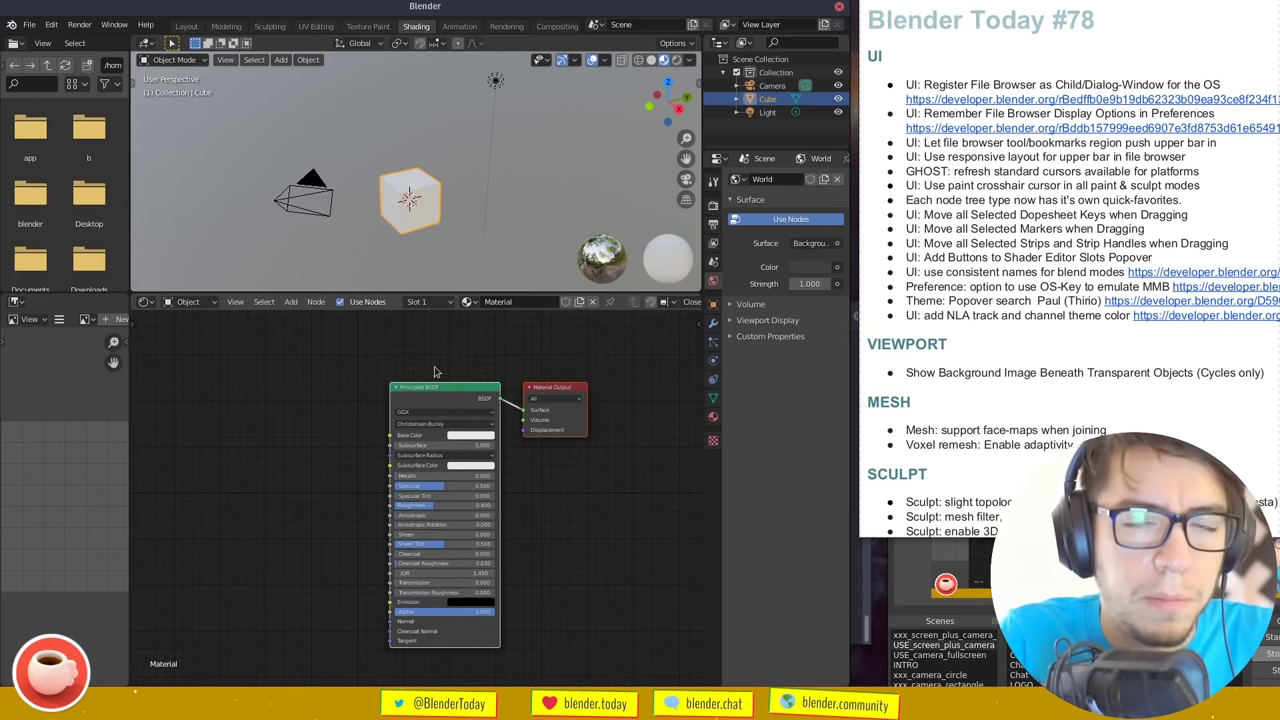
left_click_drag(458, 389, 363, 372)
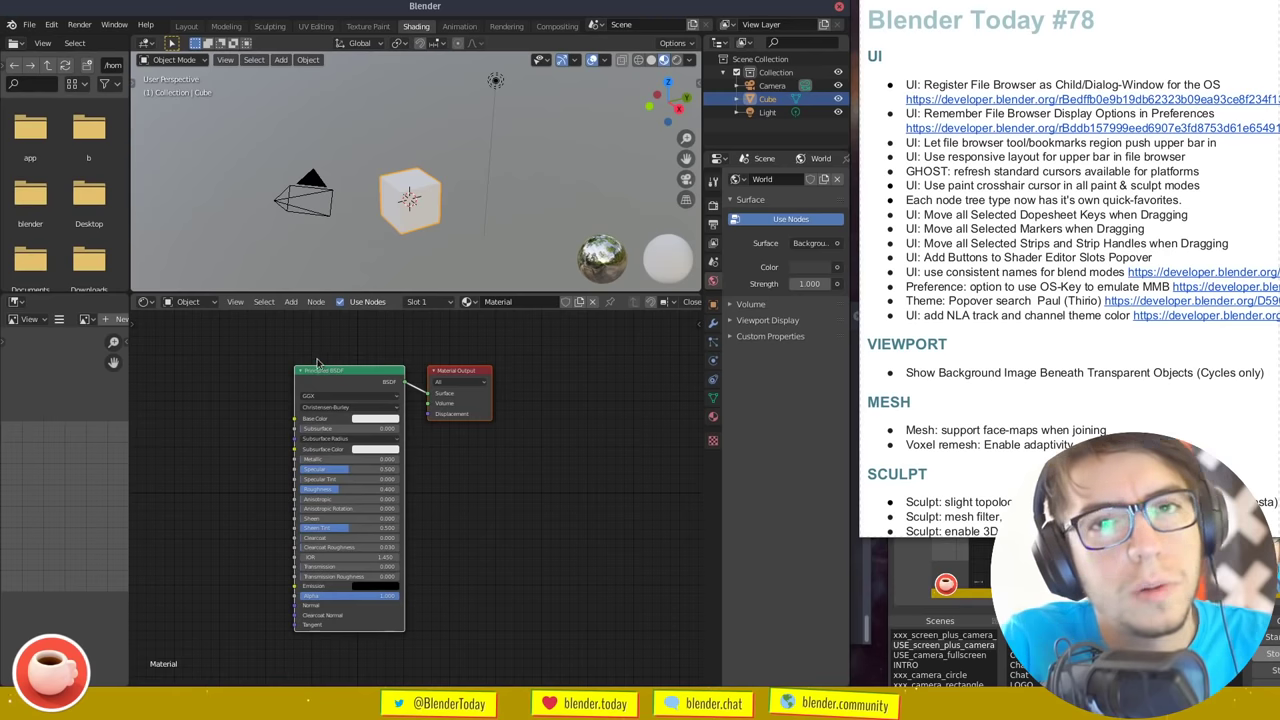
Move both nodes with G, cancelling one attempt with Escape before placing them
key("g")
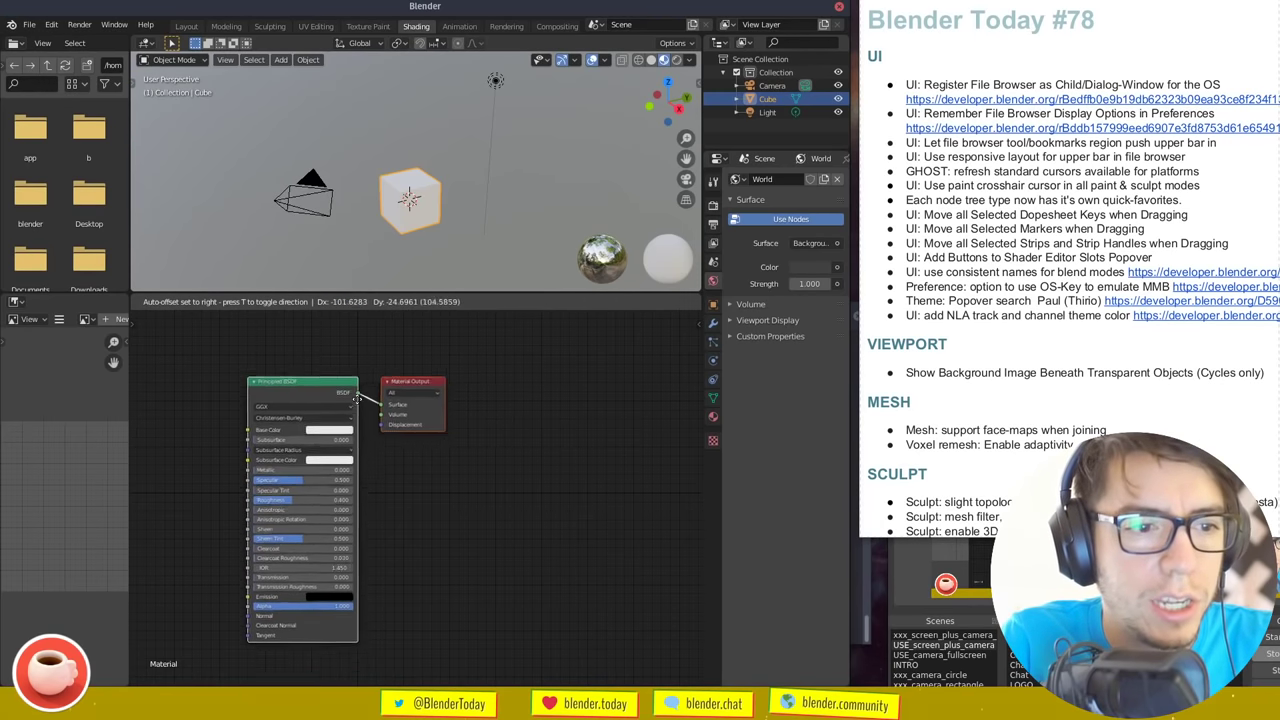
left_click(453, 421)
key("g")
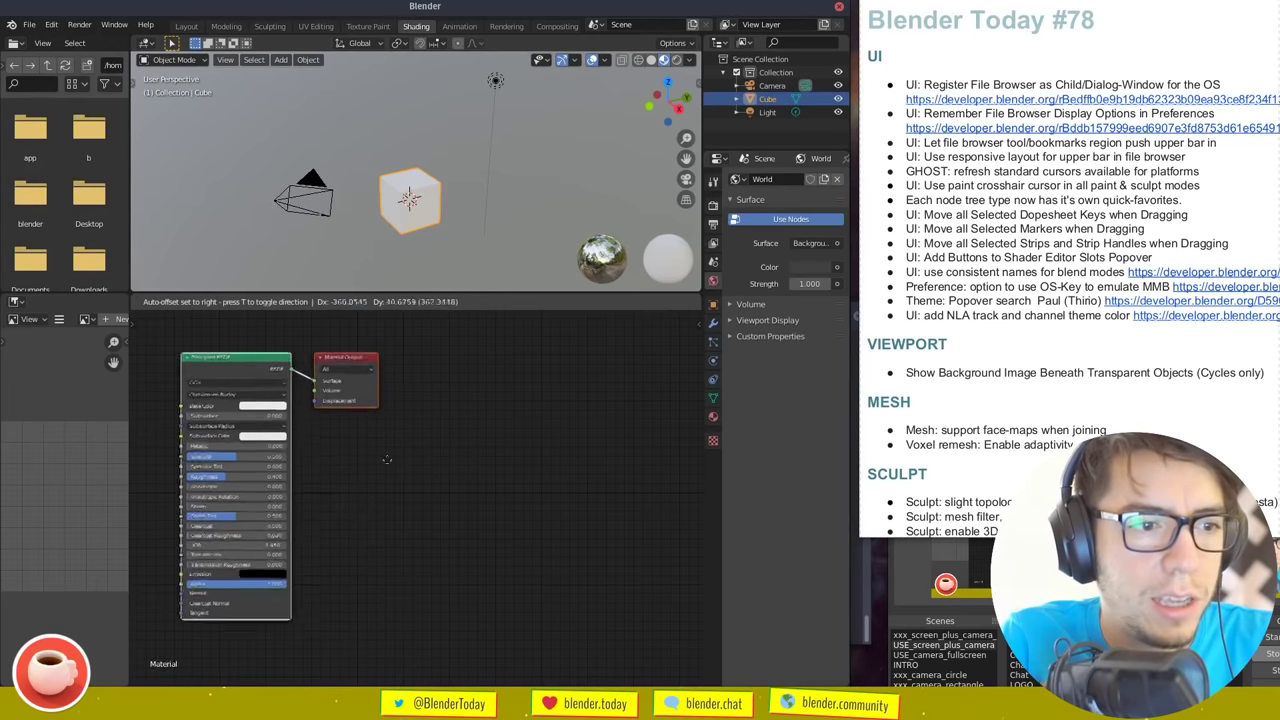
key("Escape")
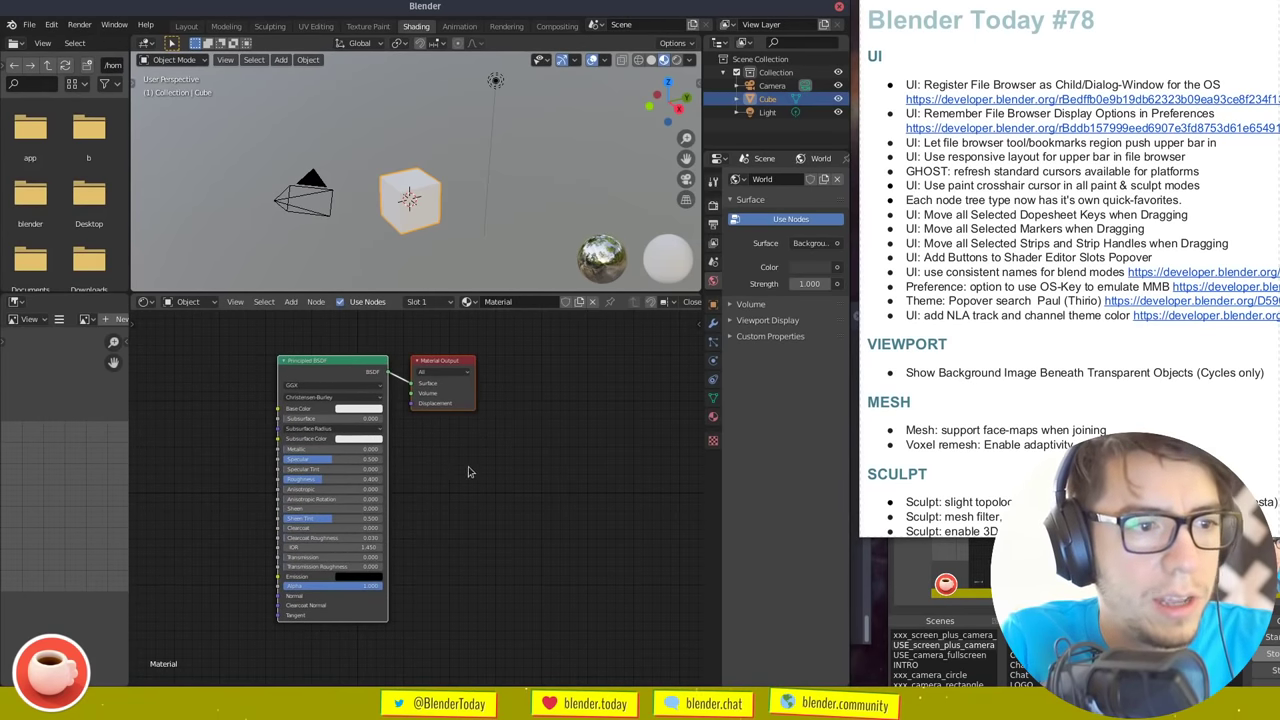
key("g")
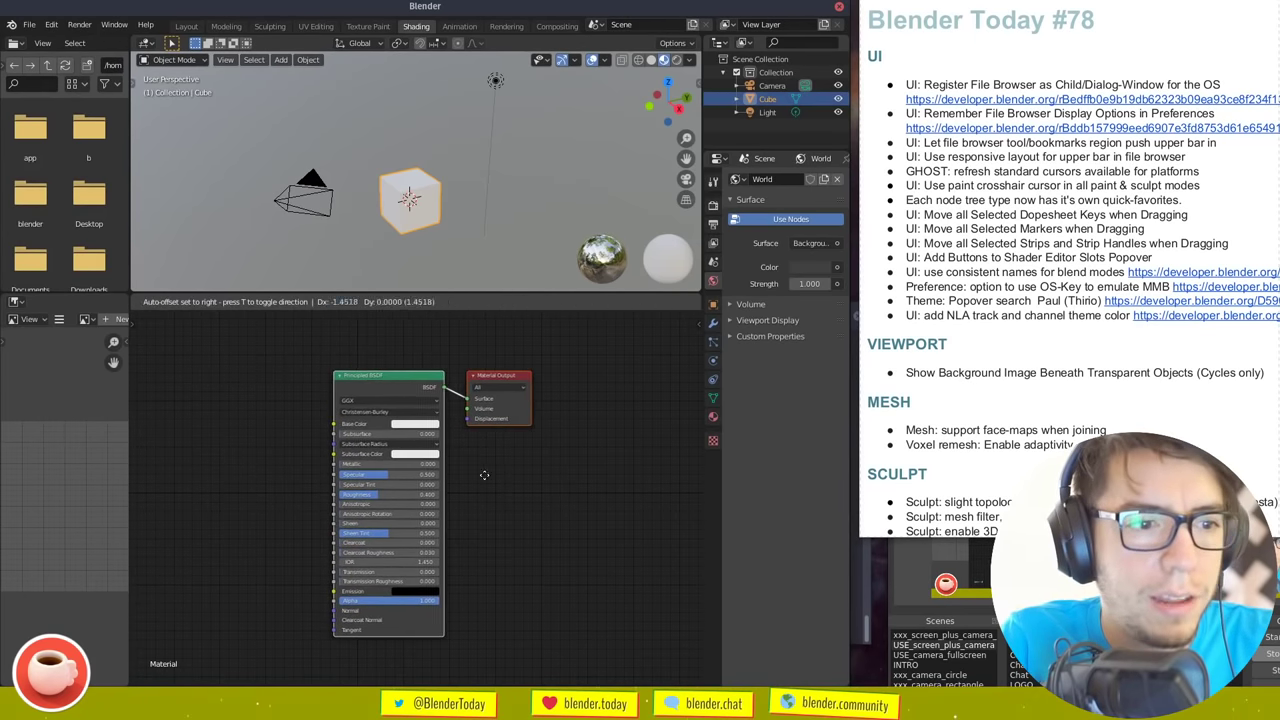
left_click(371, 469)
Nudge both nodes repeatedly with G until they sit toward the upper left
key("g")
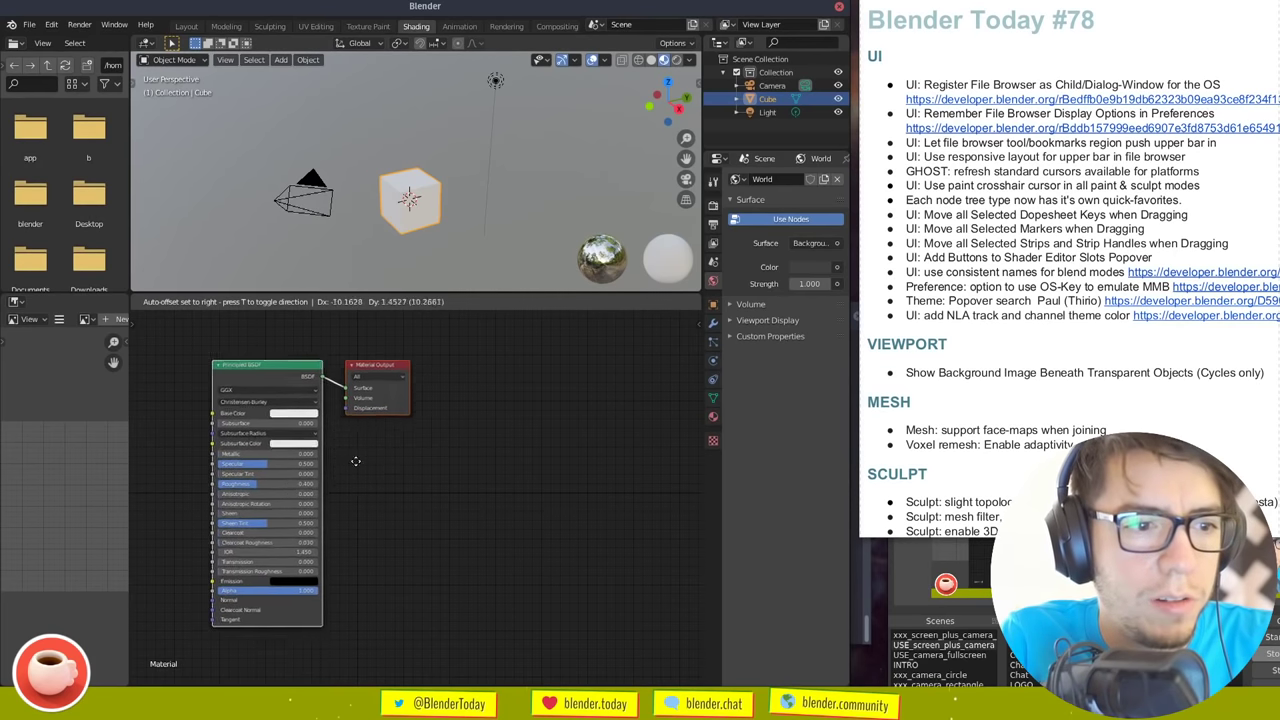
left_click(353, 457)
key("g")
left_click(367, 466)
key("g")
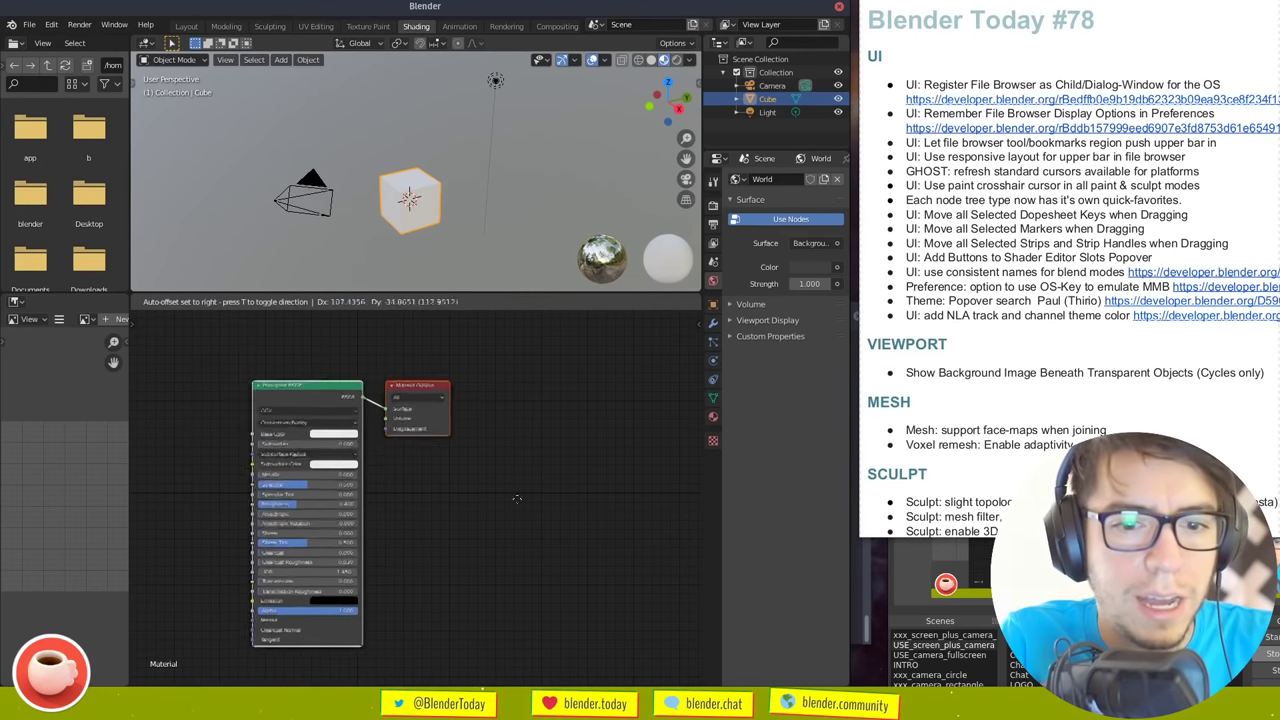
left_click(513, 498)
key("g")
left_click(484, 483)
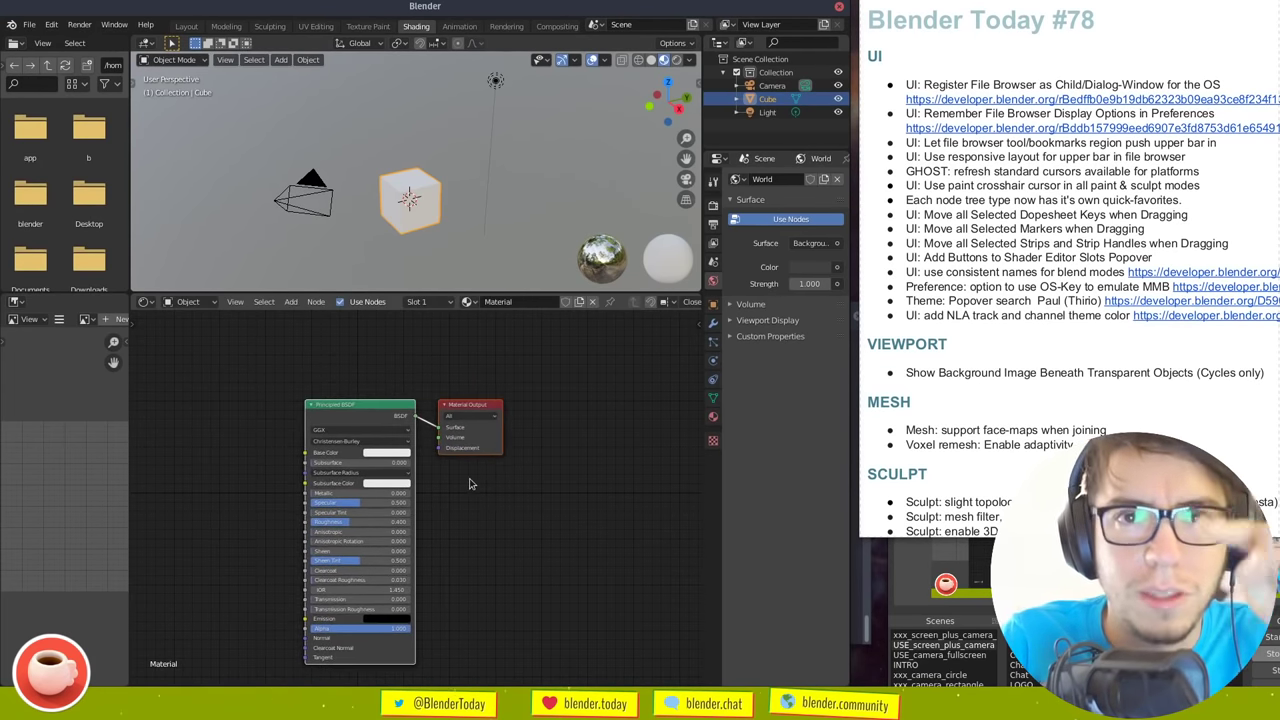
key("g")
left_click(399, 440)
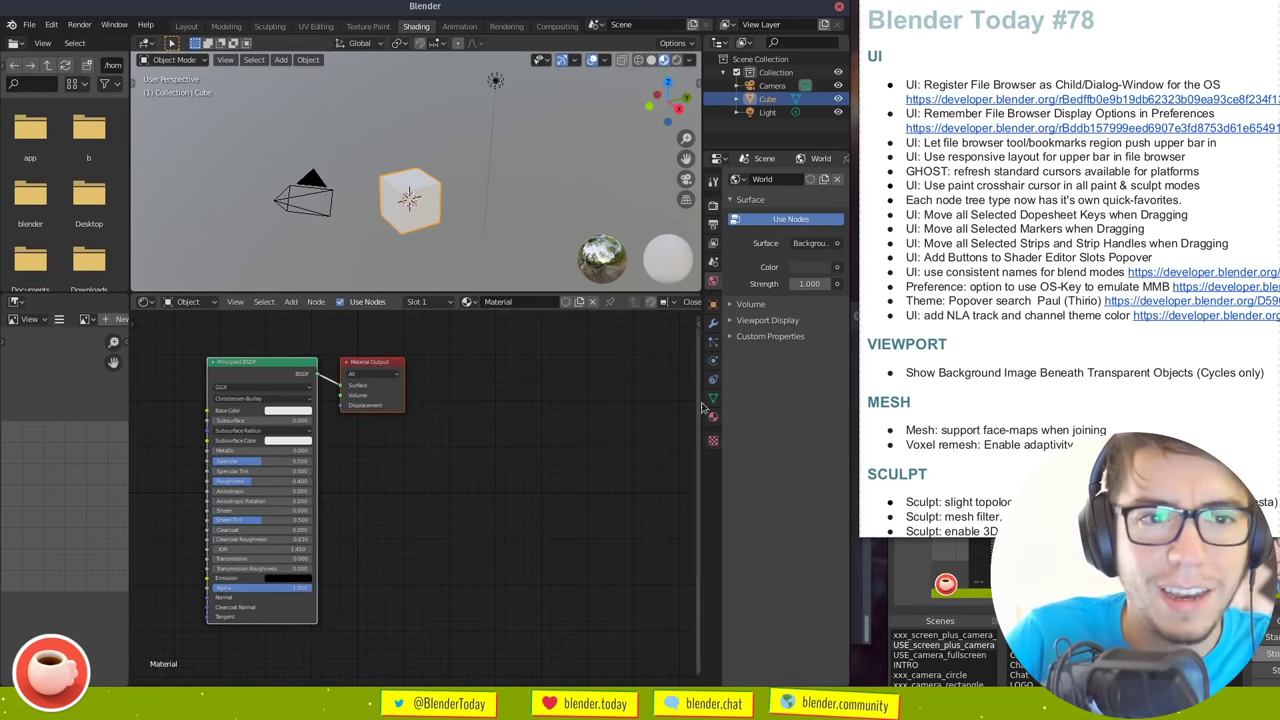
key("alt+Tab")
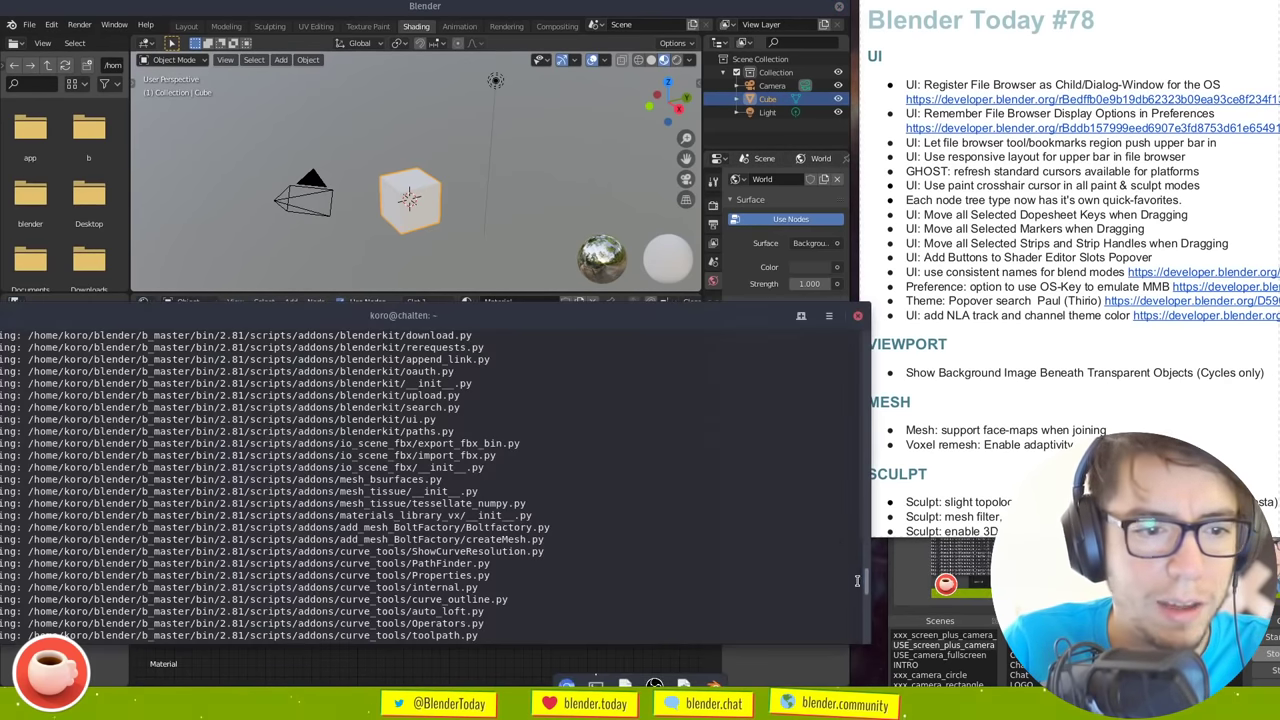
left_click_drag(857, 588, 839, 592)
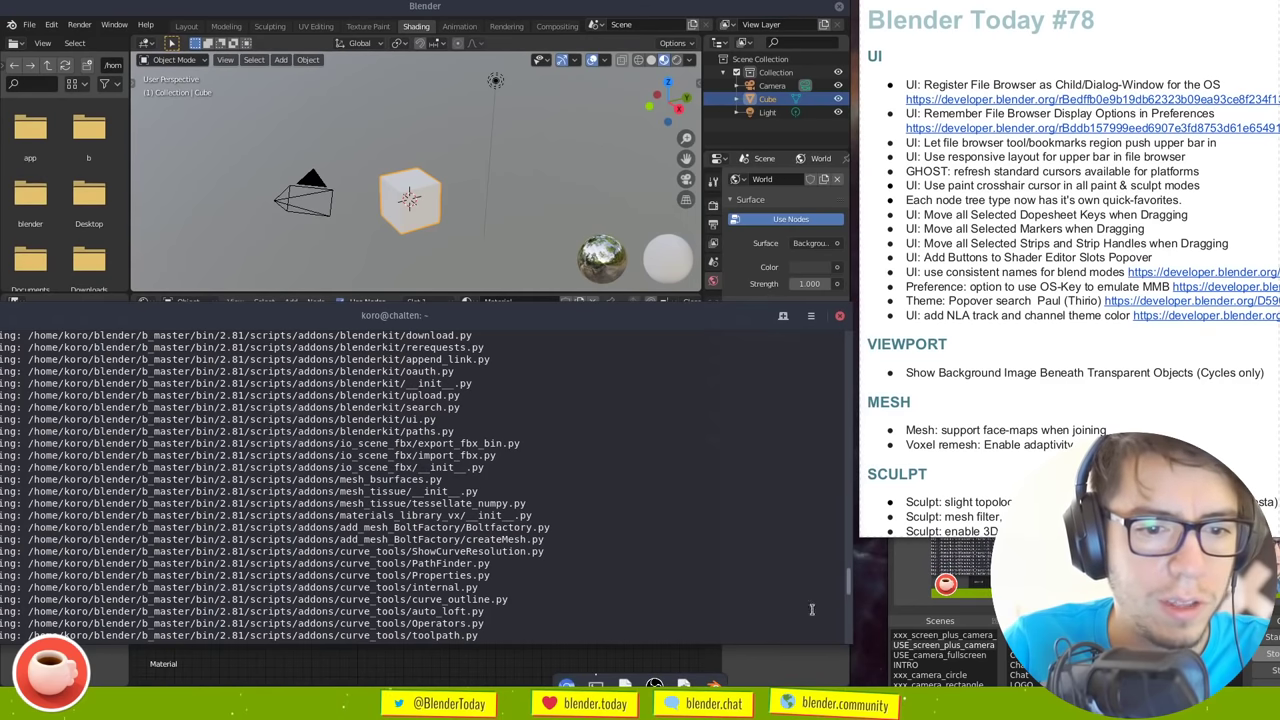
left_click(659, 659)
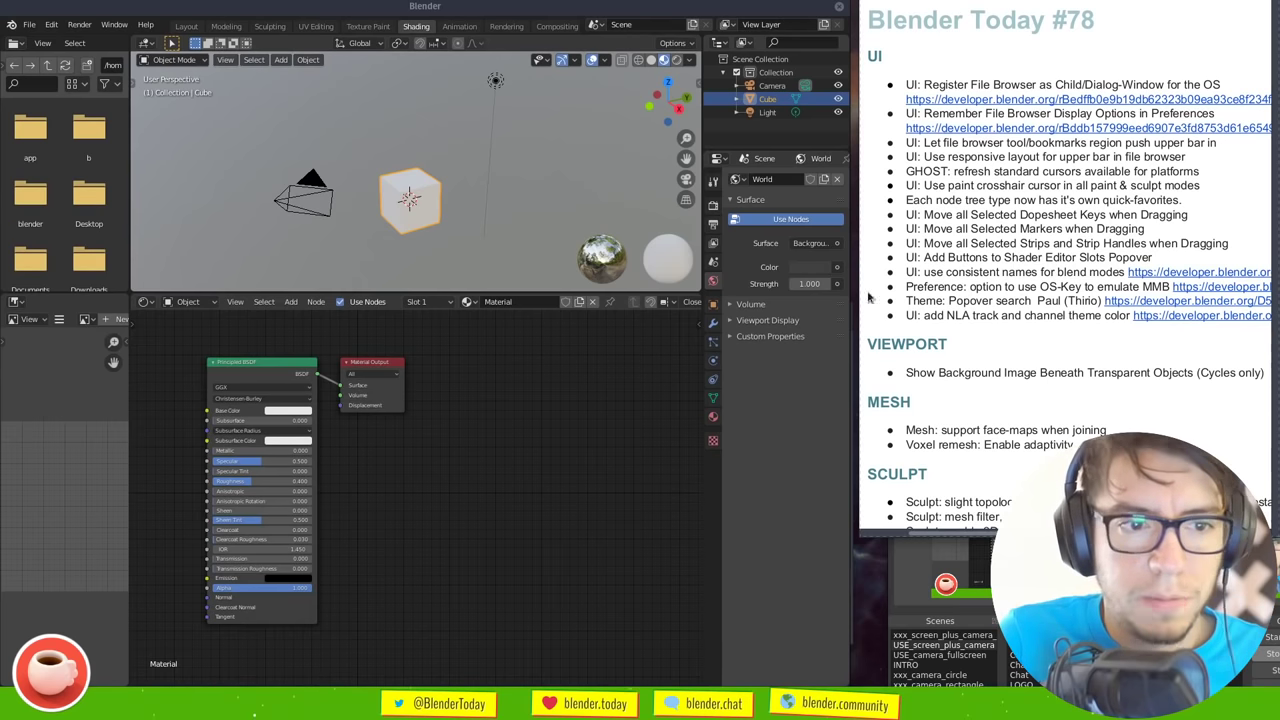
In Edit Mode, add two empty material slots to the cube and assign the selection
middle_click_drag(476, 402, 508, 408)
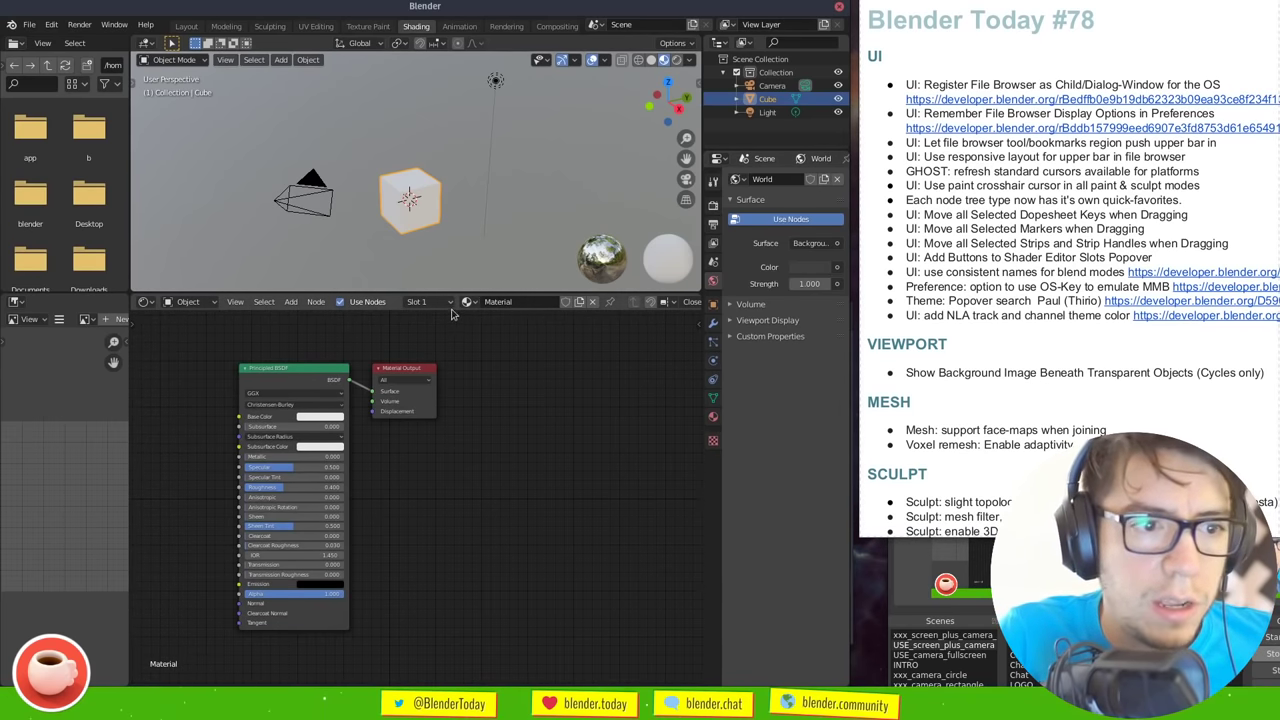
left_click(420, 303)
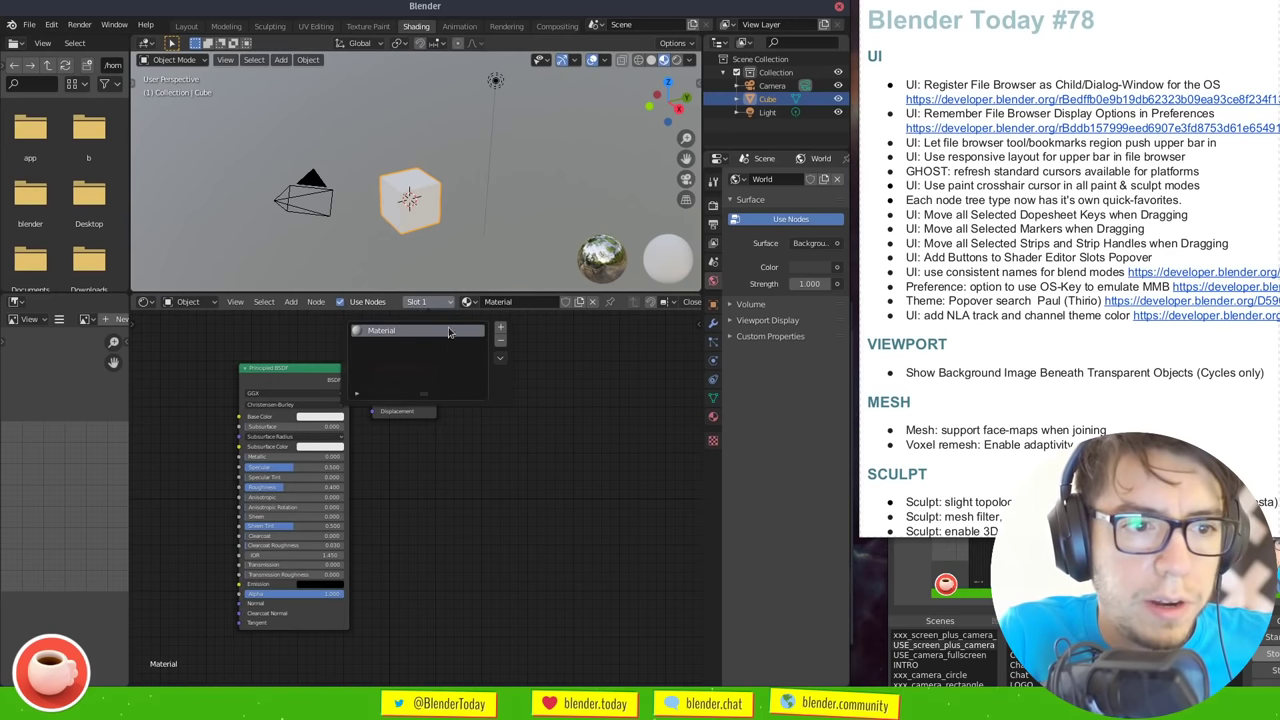
key("Tab")
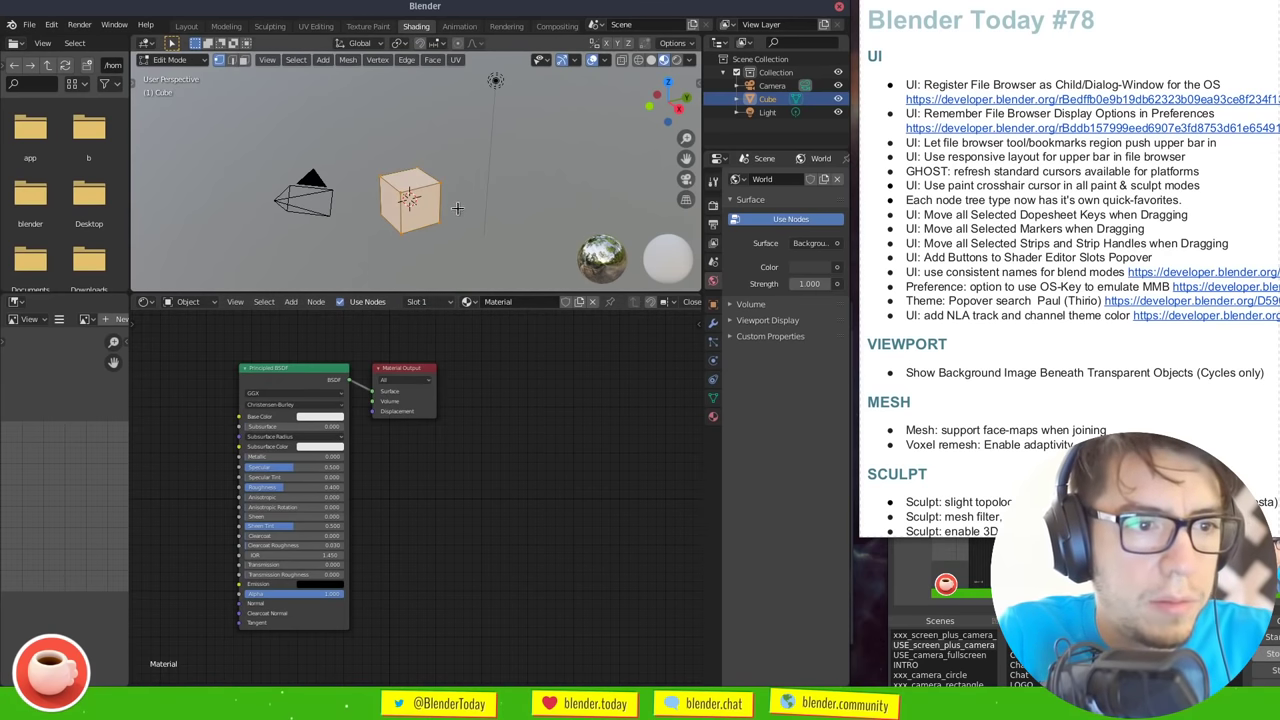
left_click(418, 302)
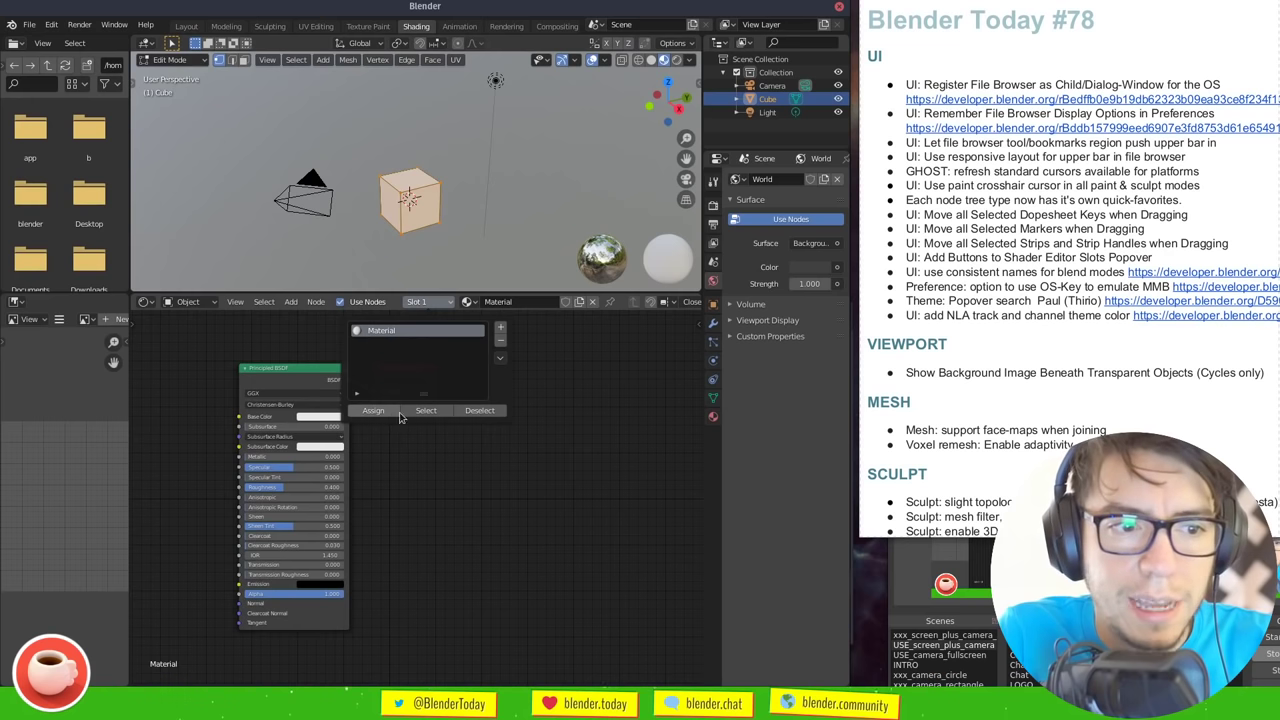
left_click(500, 328)
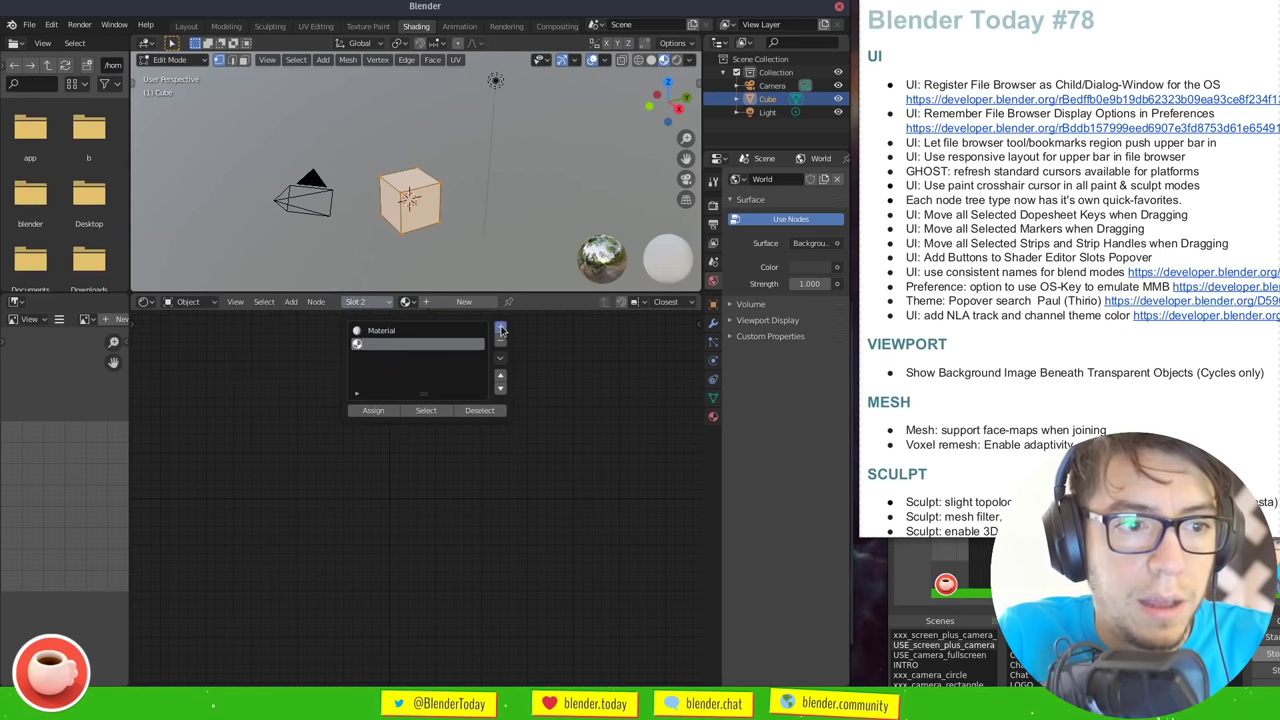
left_click(500, 328)
left_click(500, 328)
left_click(373, 413)
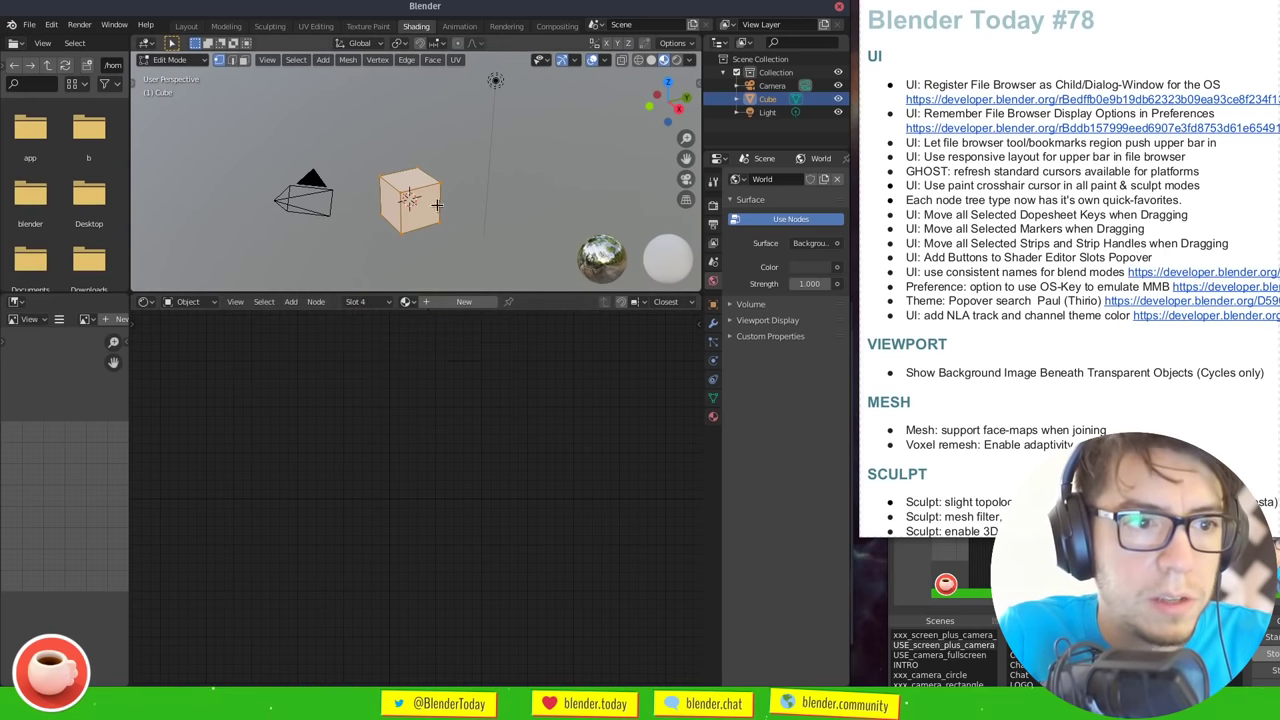
Add a centred loop cut, assign the new faces to the last slot, and exit Edit Mode
key("ctrl+r")
left_click(425, 188)
right_click(425, 188)
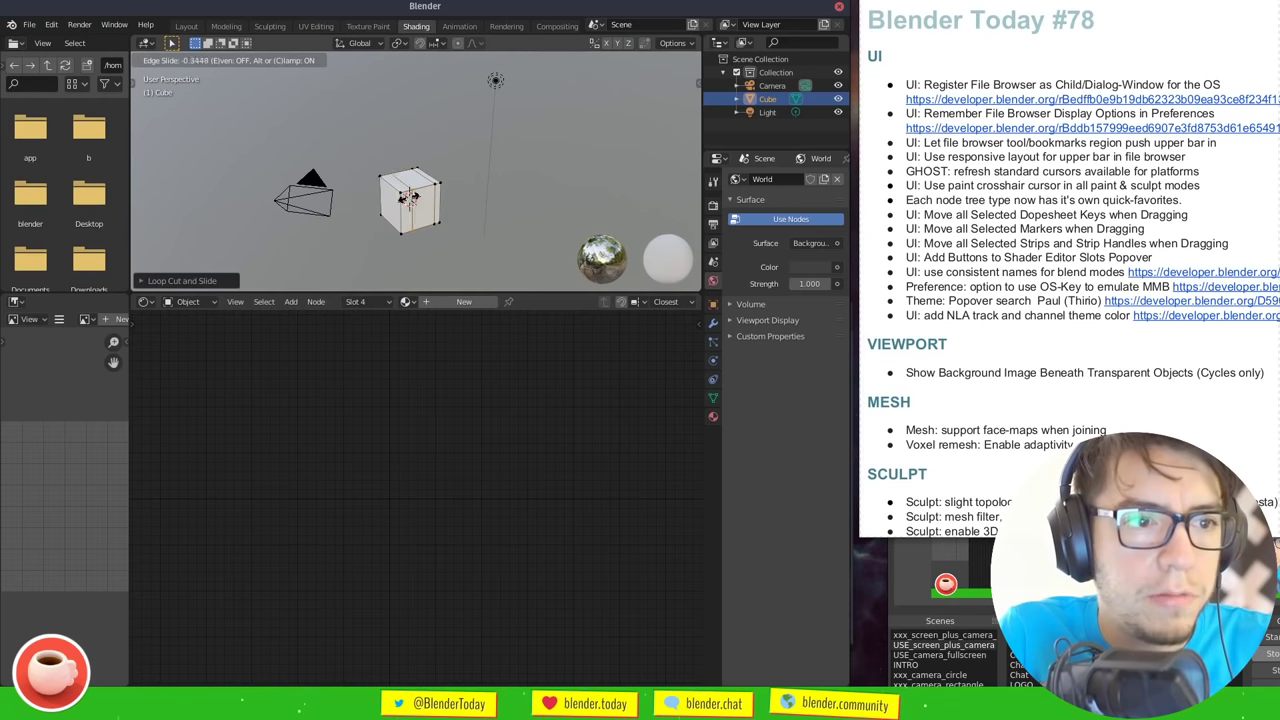
left_click(355, 301)
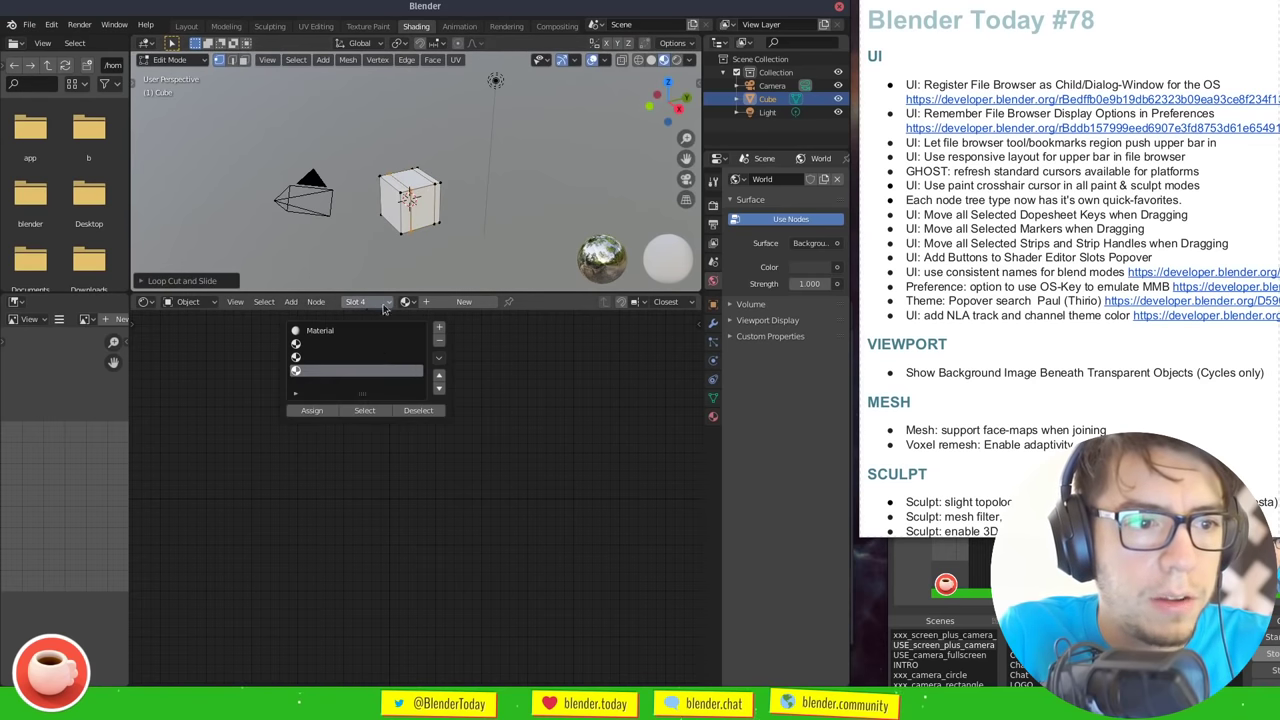
left_click(312, 410)
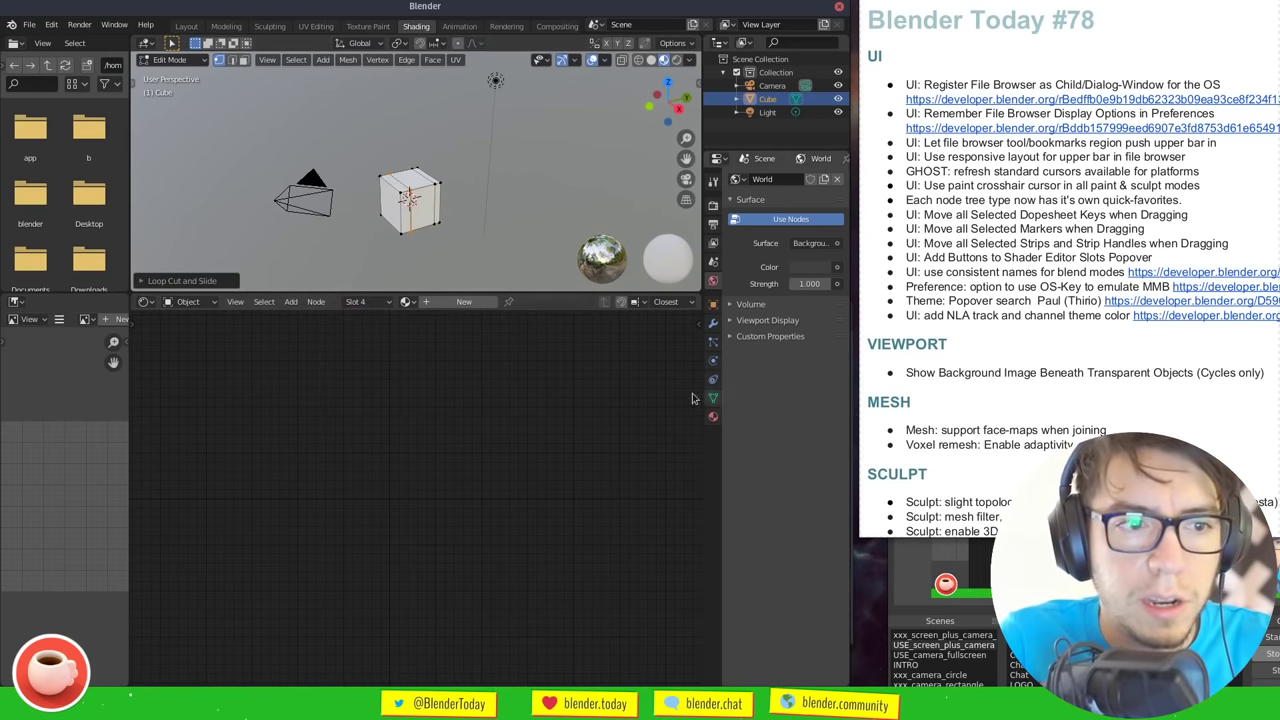
key("Tab")
Review the cube's material slots, then open the first UI commit link from the notes
left_click(376, 305)
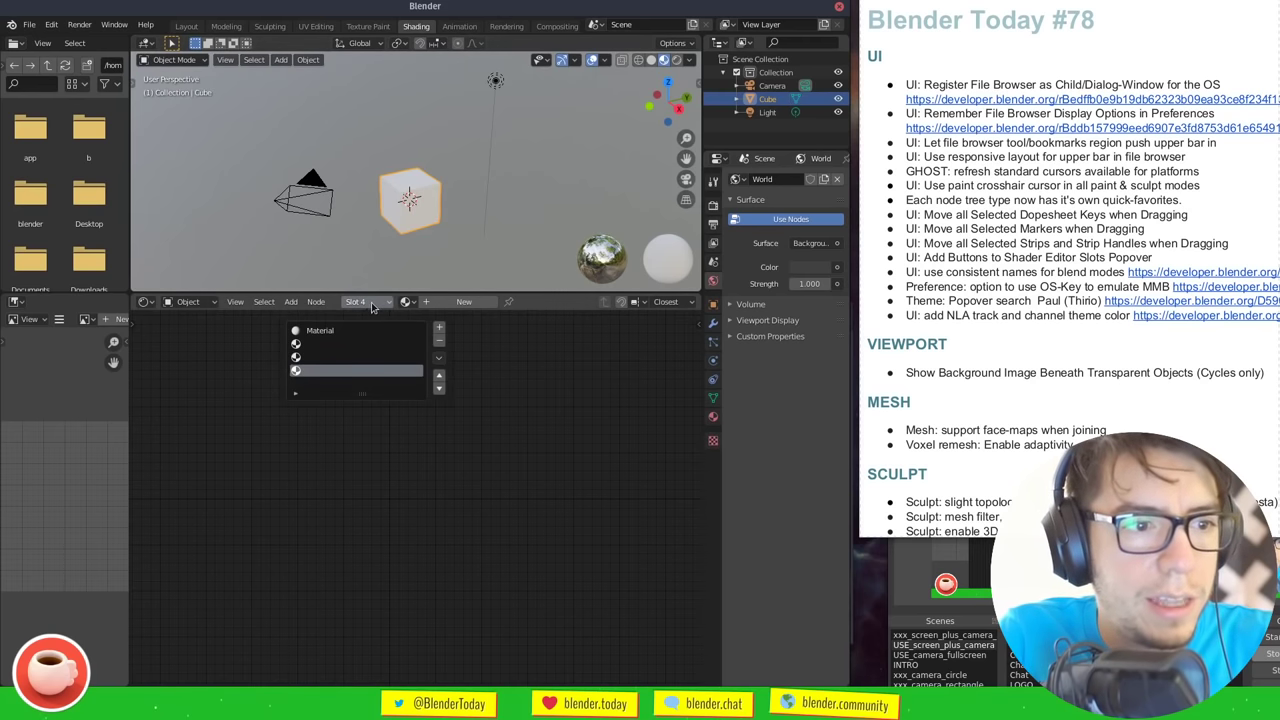
left_click(713, 417)
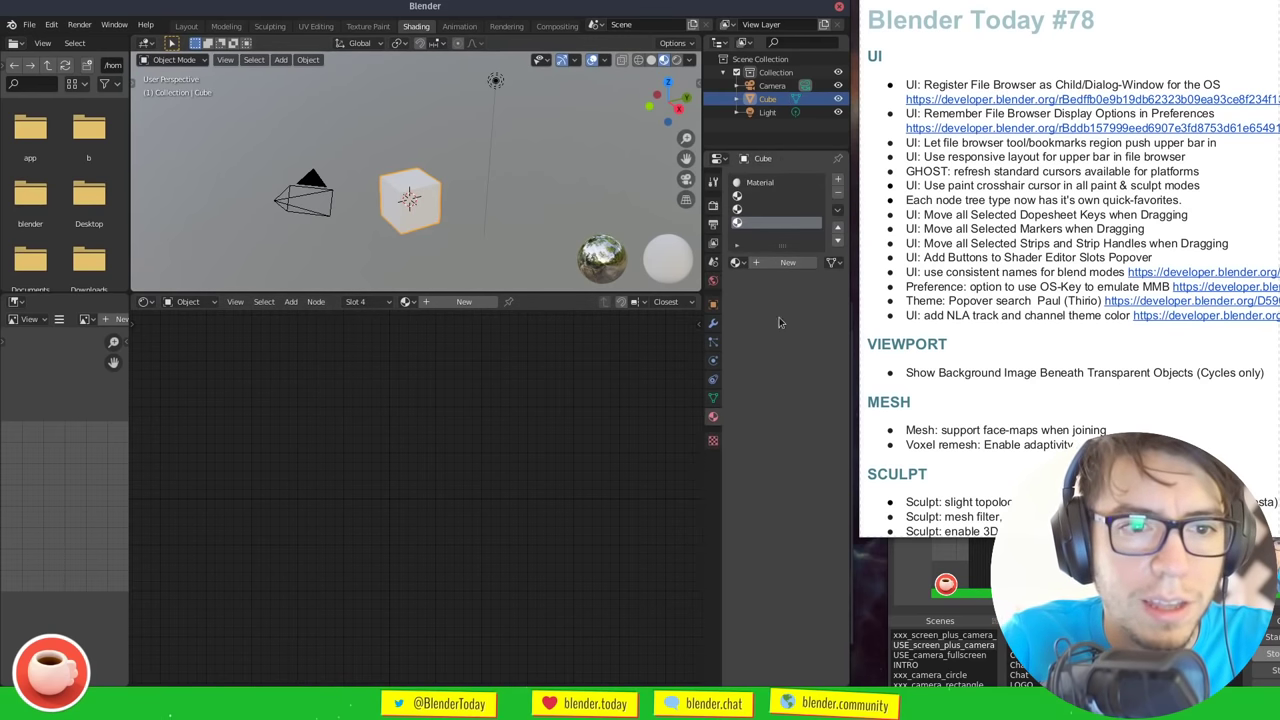
left_click(357, 302)
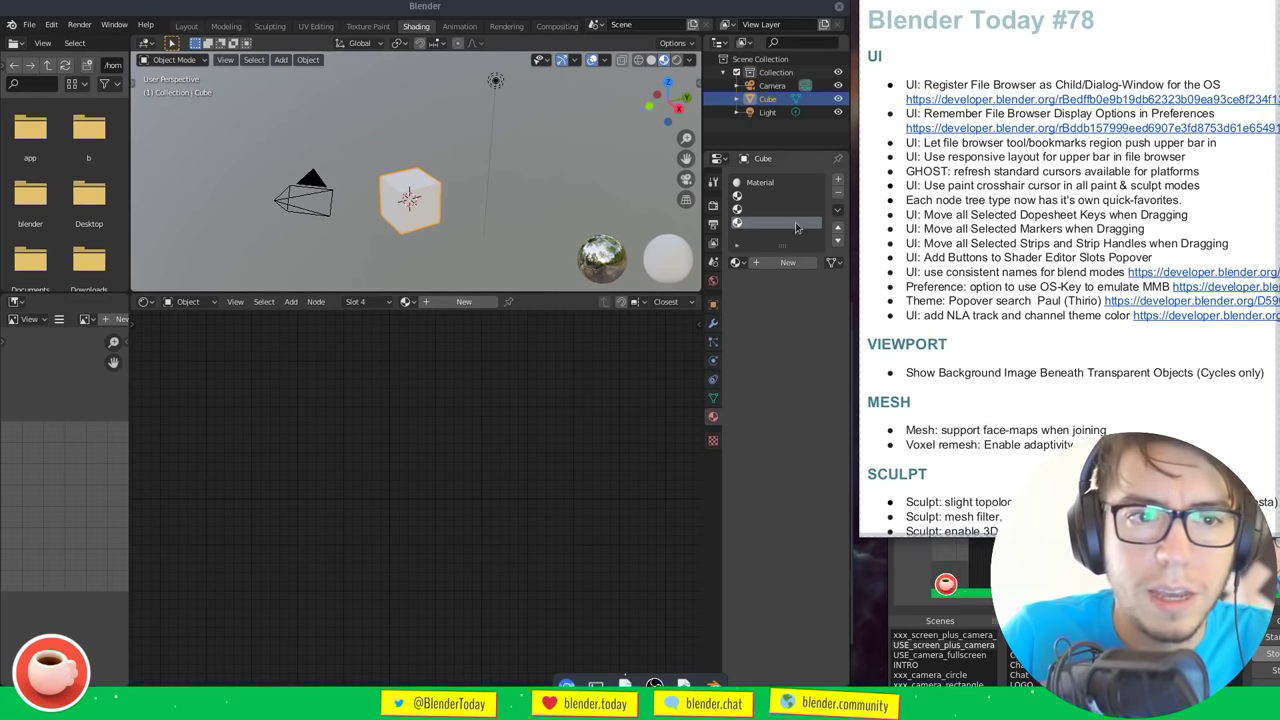
left_click(1150, 99)
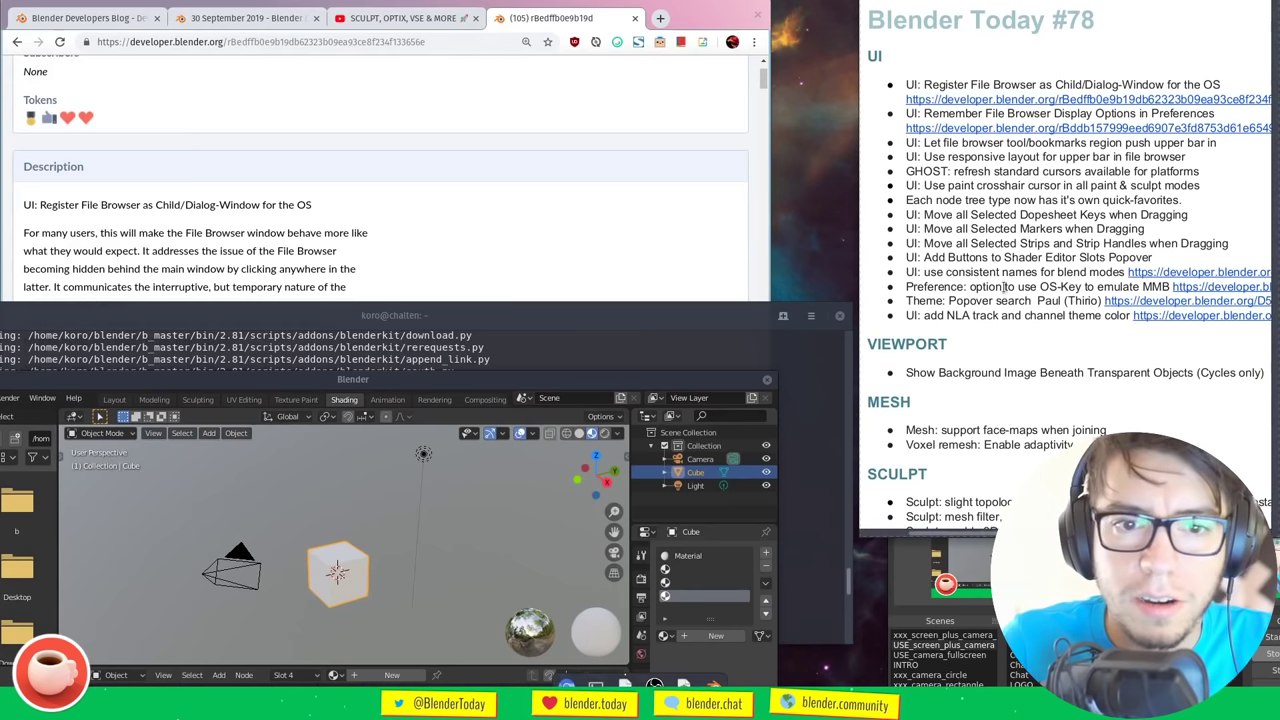
right_click(1150, 272)
Open revision D5830 in Chrome, widen the window, and scroll through the rna_brush.c diff
left_click(1106, 305)
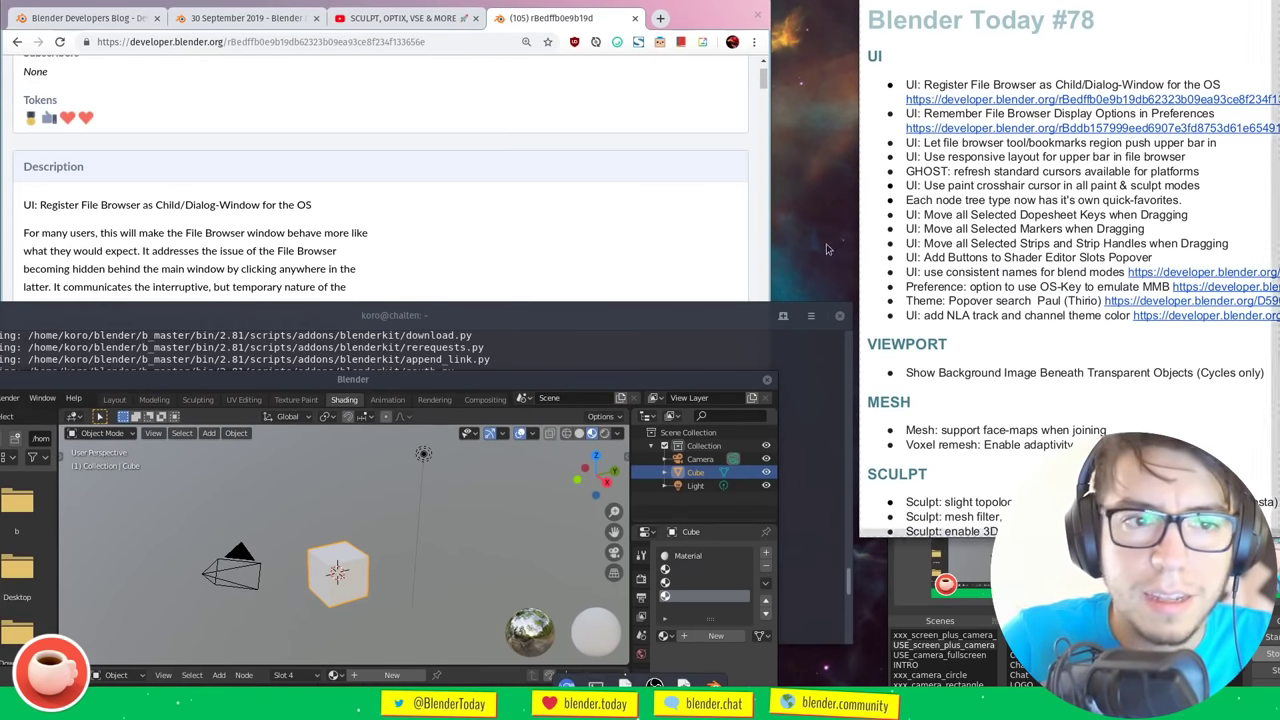
left_click(616, 147)
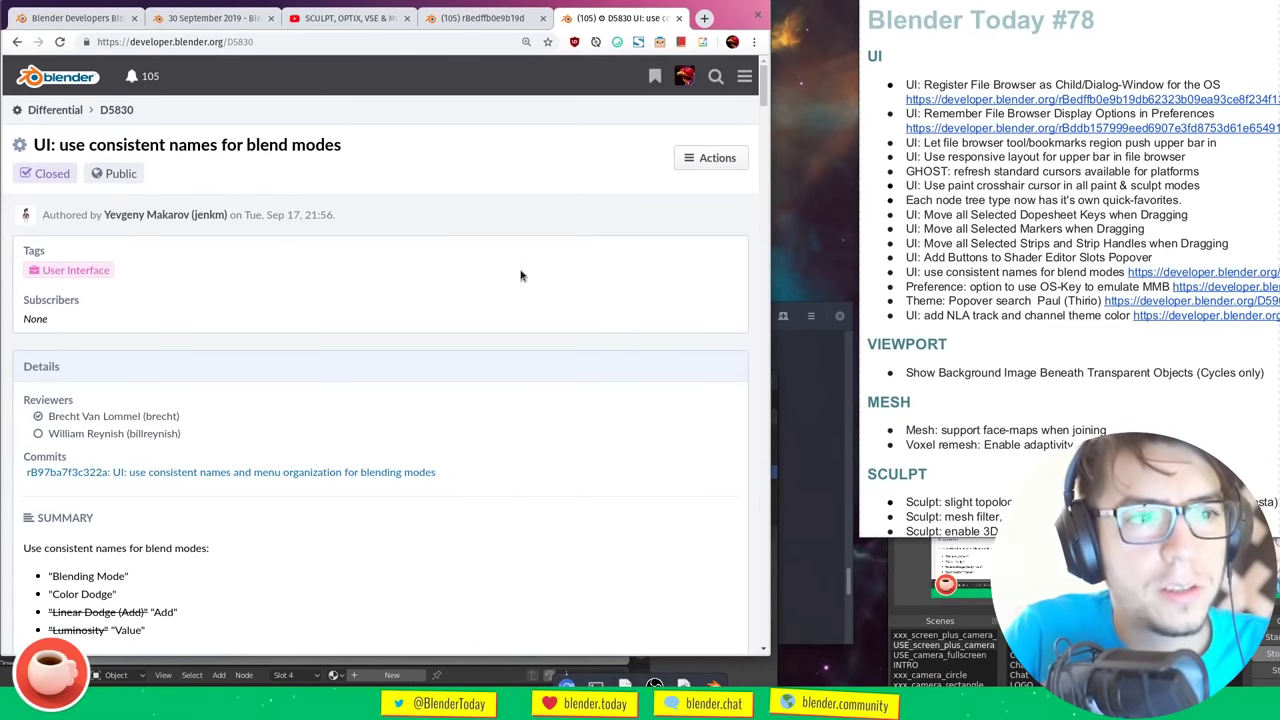
scroll(766, 100, "down", 2)
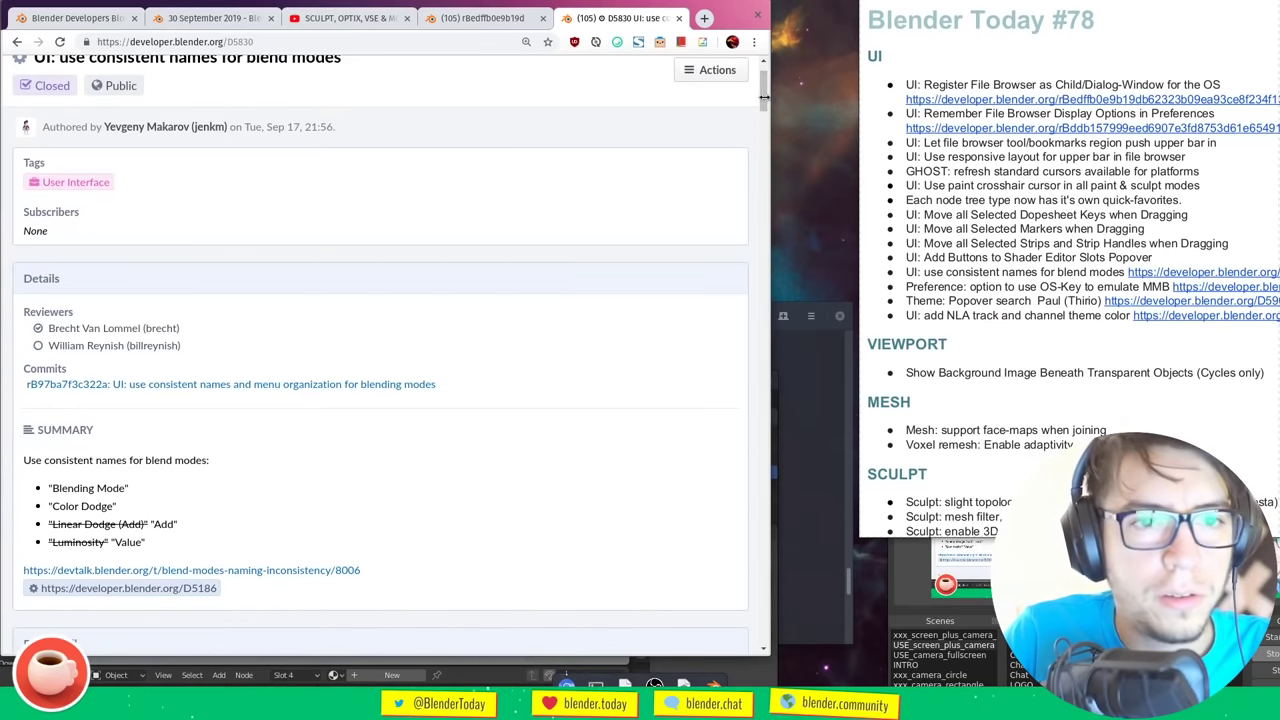
left_click_drag(764, 94, 815, 255)
scroll(806, 113, "down", 2)
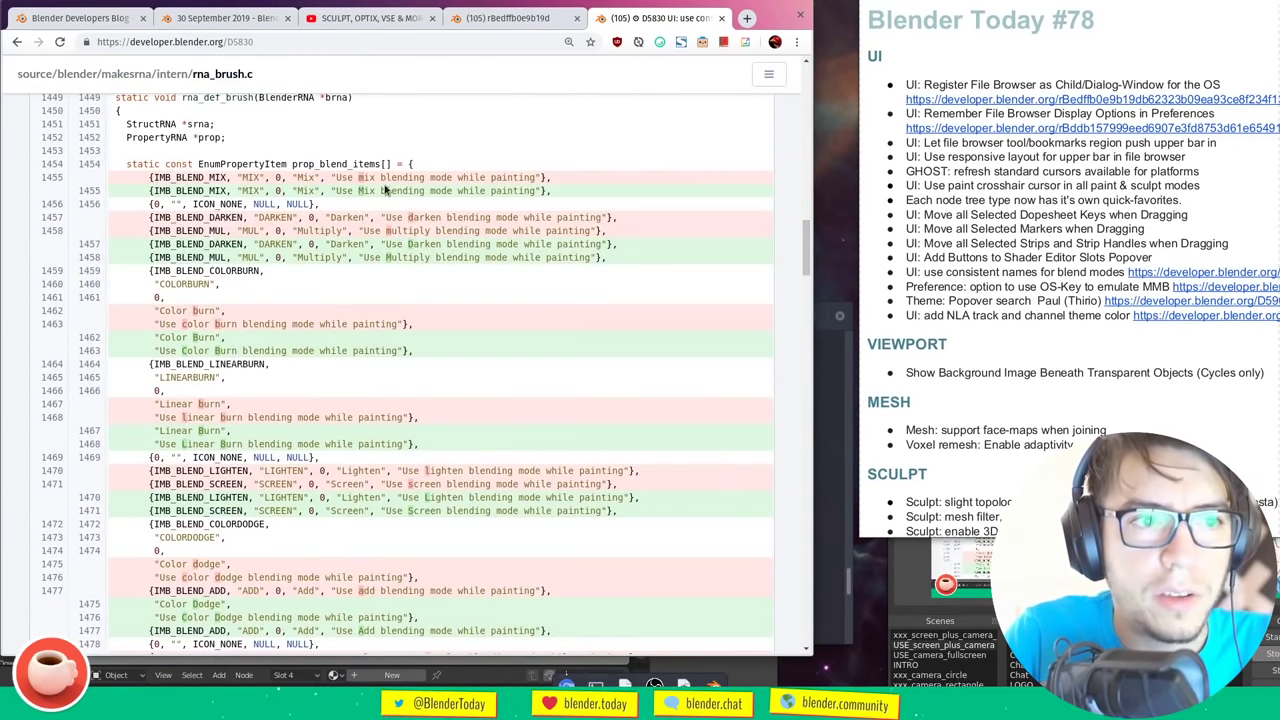
left_click_drag(807, 258, 809, 264)
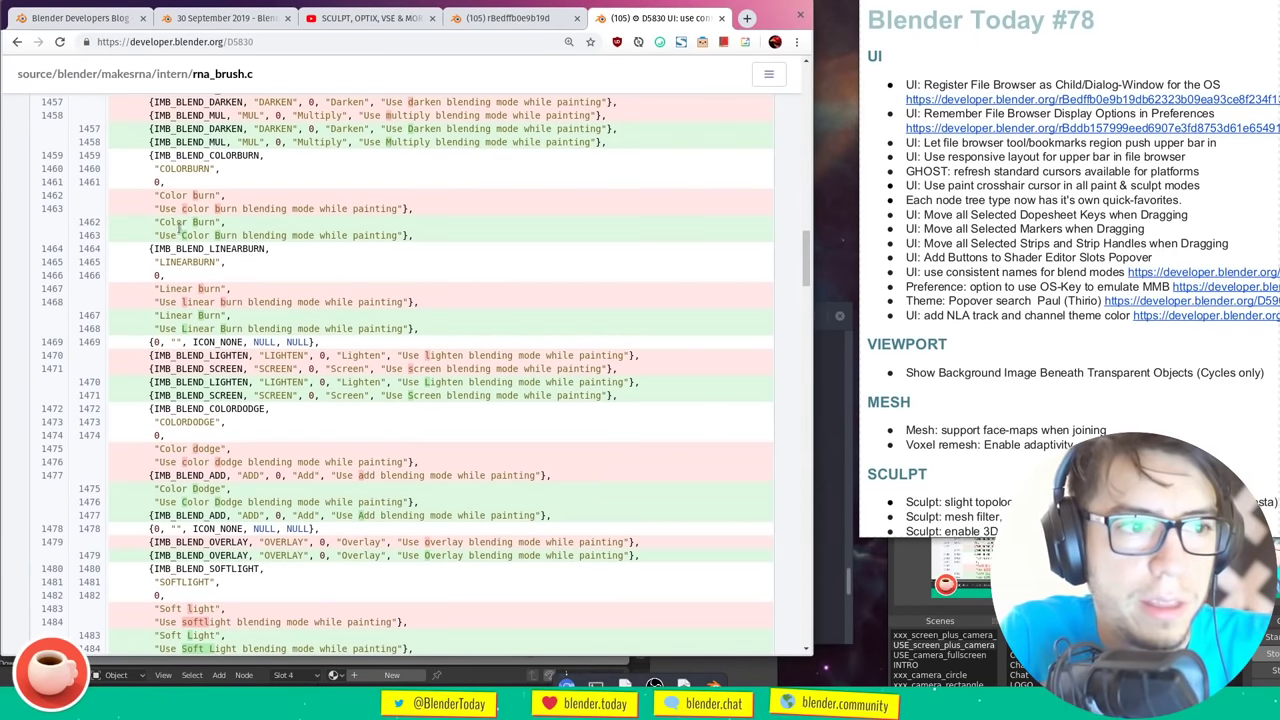
Highlight the renamed Color Burn label on line 1463, then scroll back to the top
left_click_drag(181, 231, 232, 229)
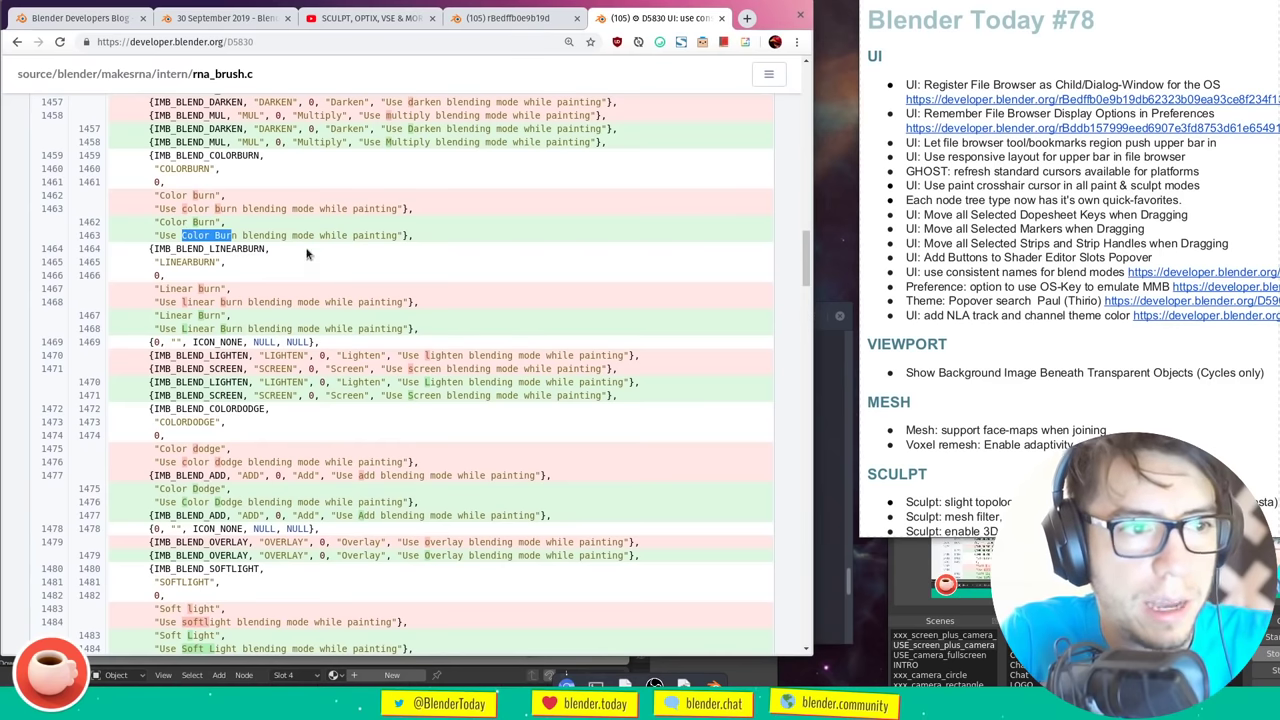
left_click(523, 287)
left_click_drag(812, 272, 812, 358)
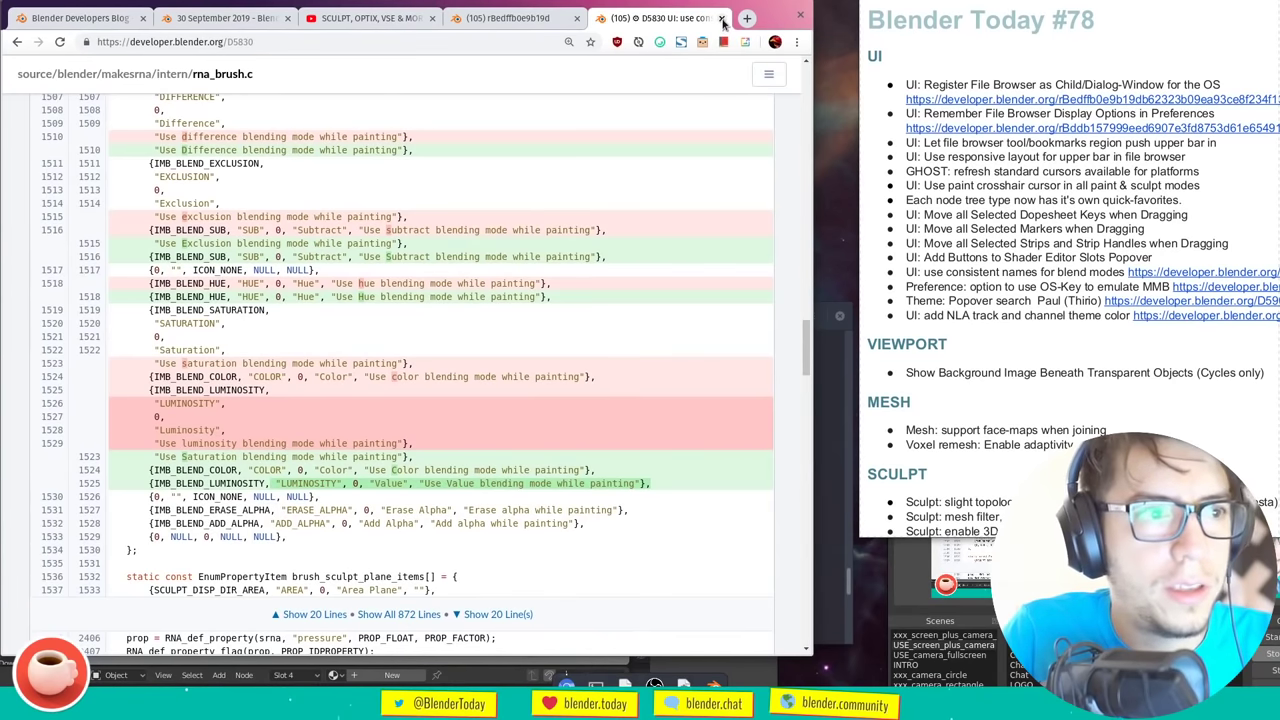
left_click_drag(806, 352, 770, 160)
scroll(760, 165, "up", 2)
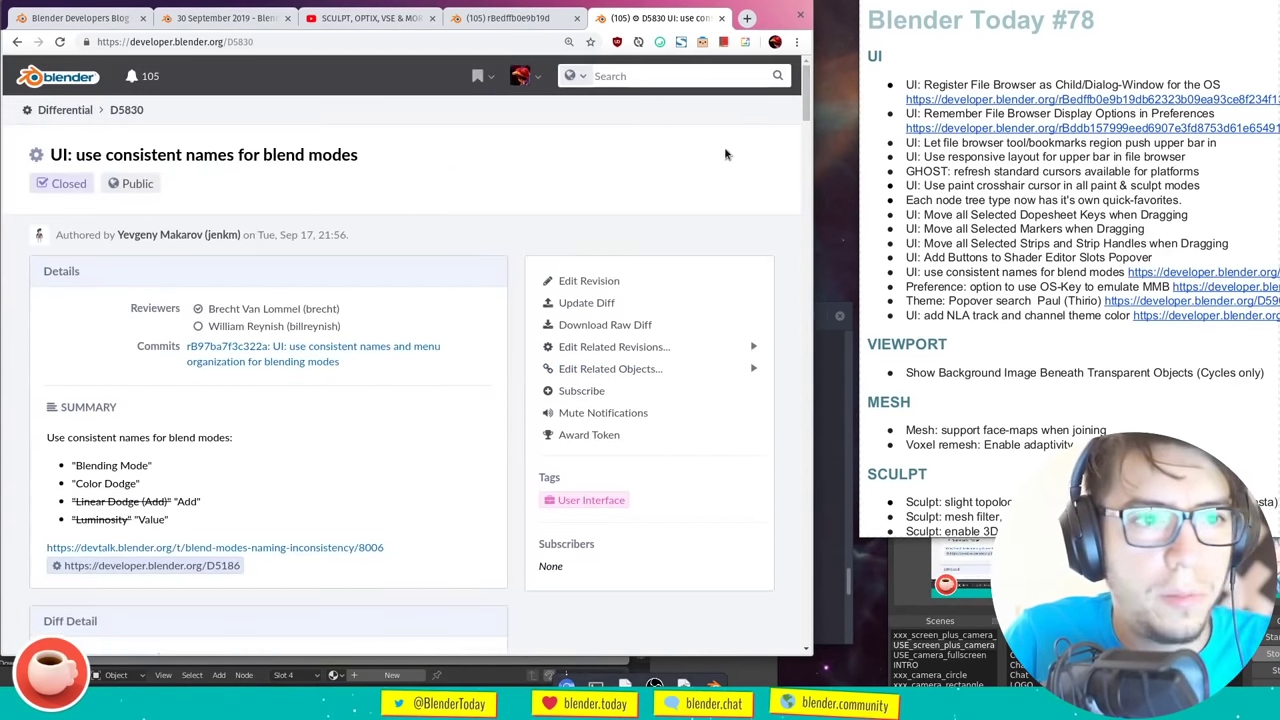
Browse the D5830 author's recent activity, close that tab, and copy the emulate-MMB task link
left_click(221, 238)
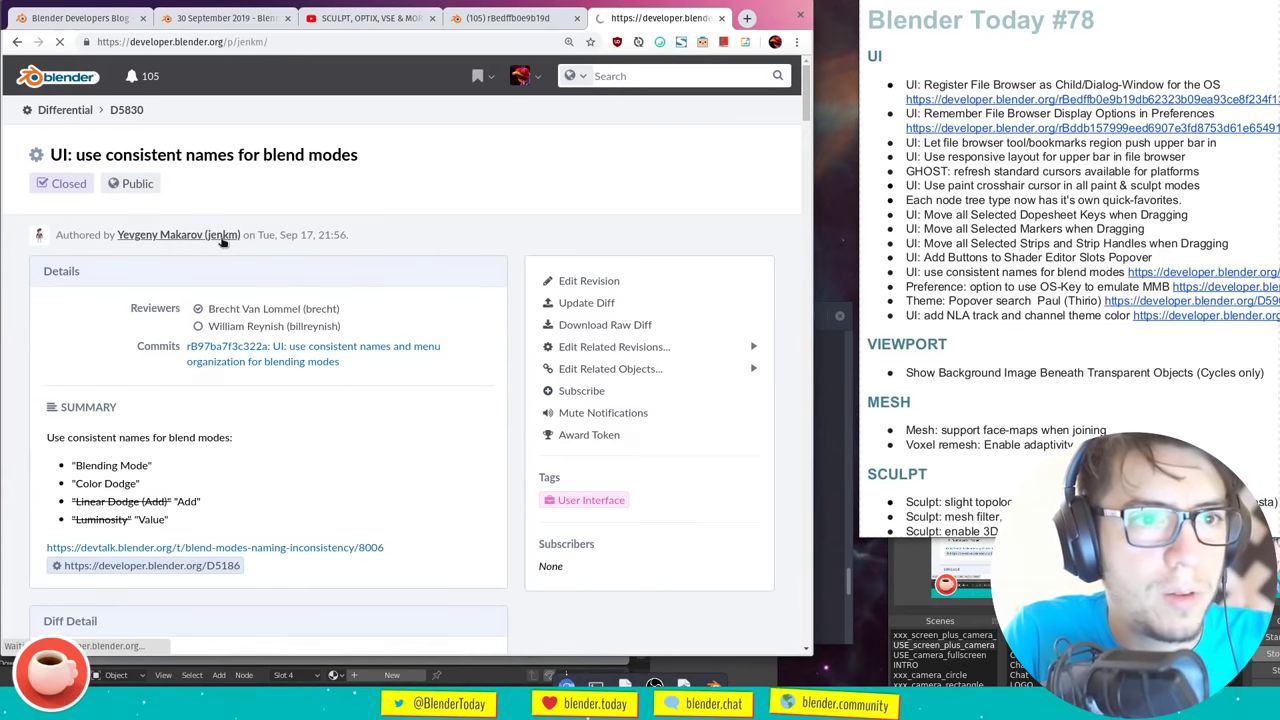
scroll(808, 94, "down", 2)
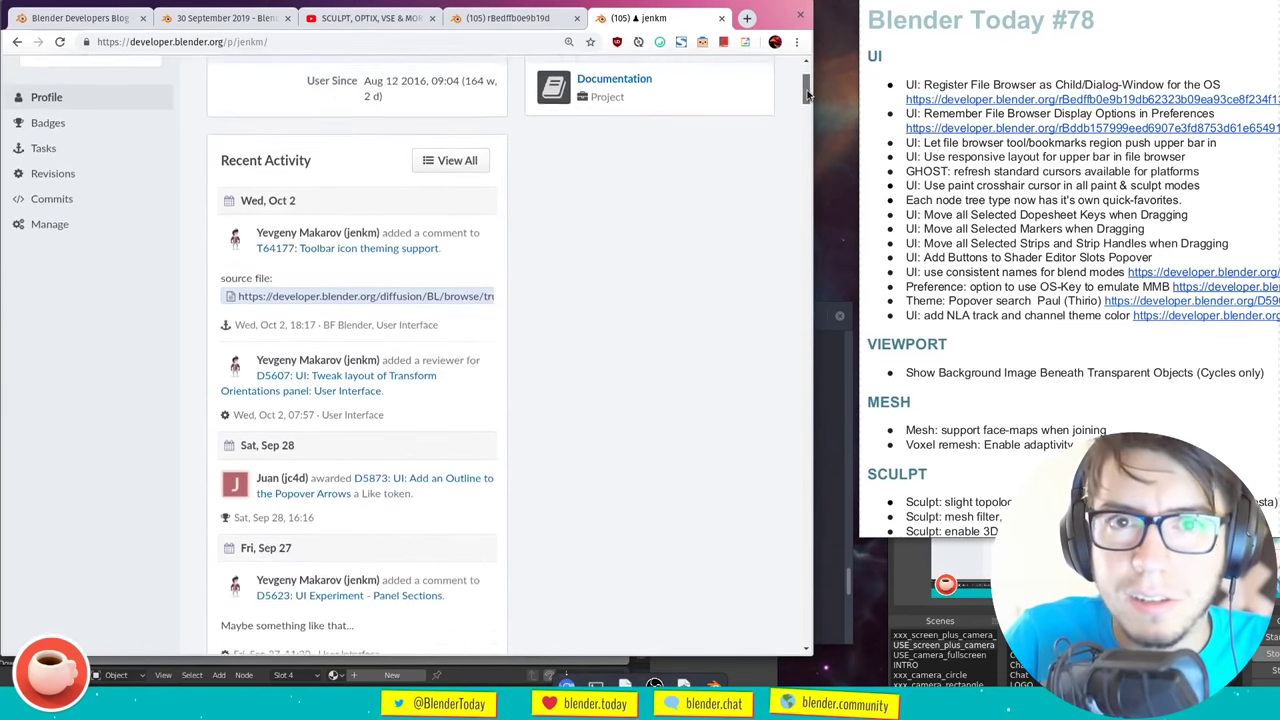
scroll(808, 94, "down", 5)
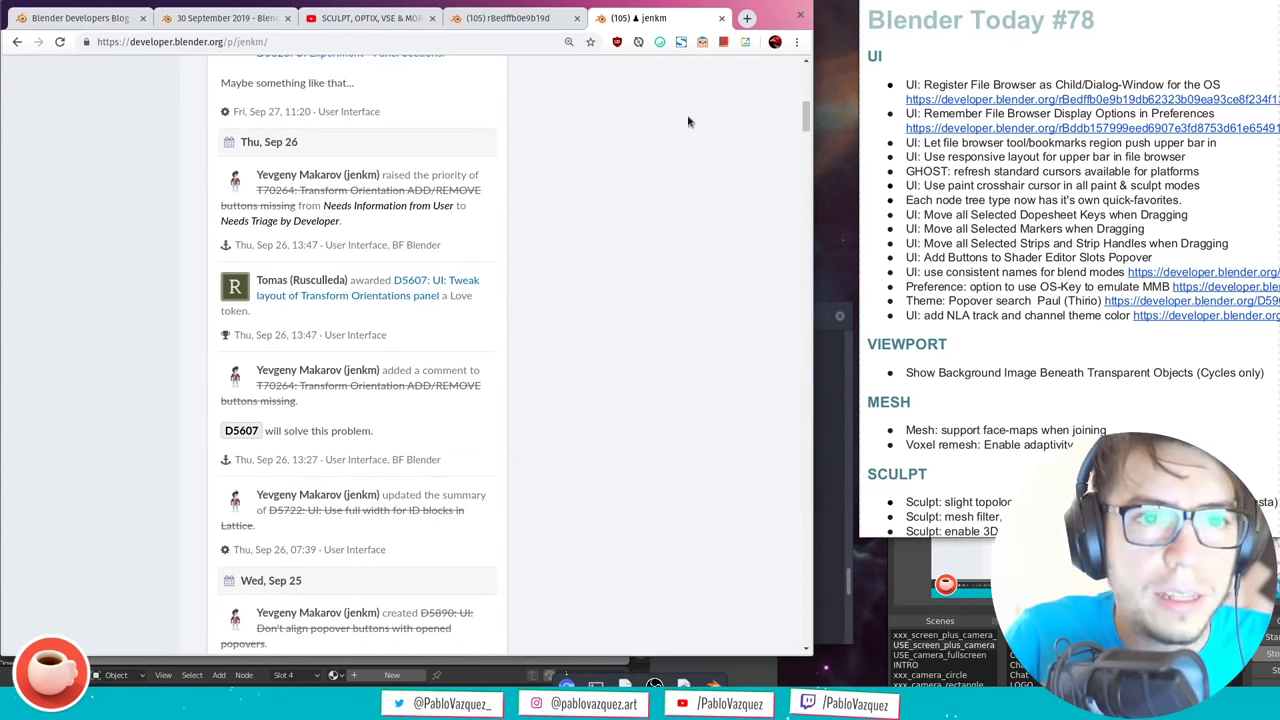
key("ctrl+w")
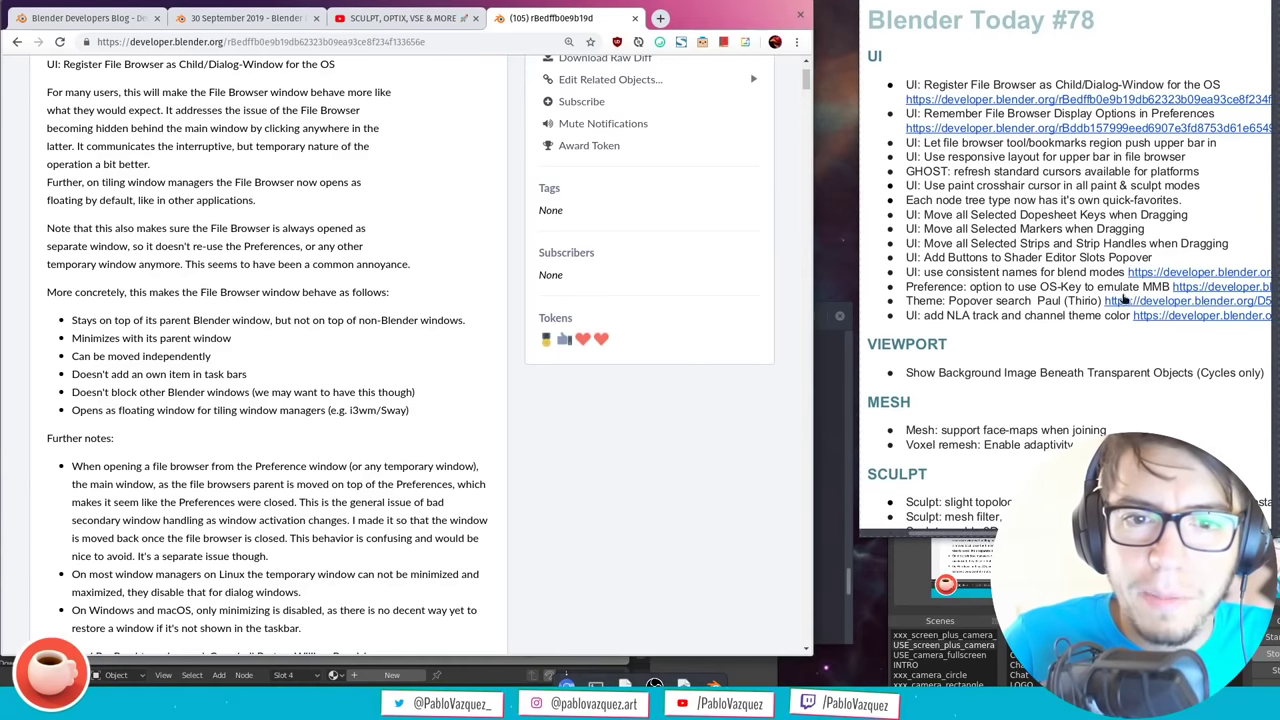
right_click(1190, 286)
left_click(1054, 314)
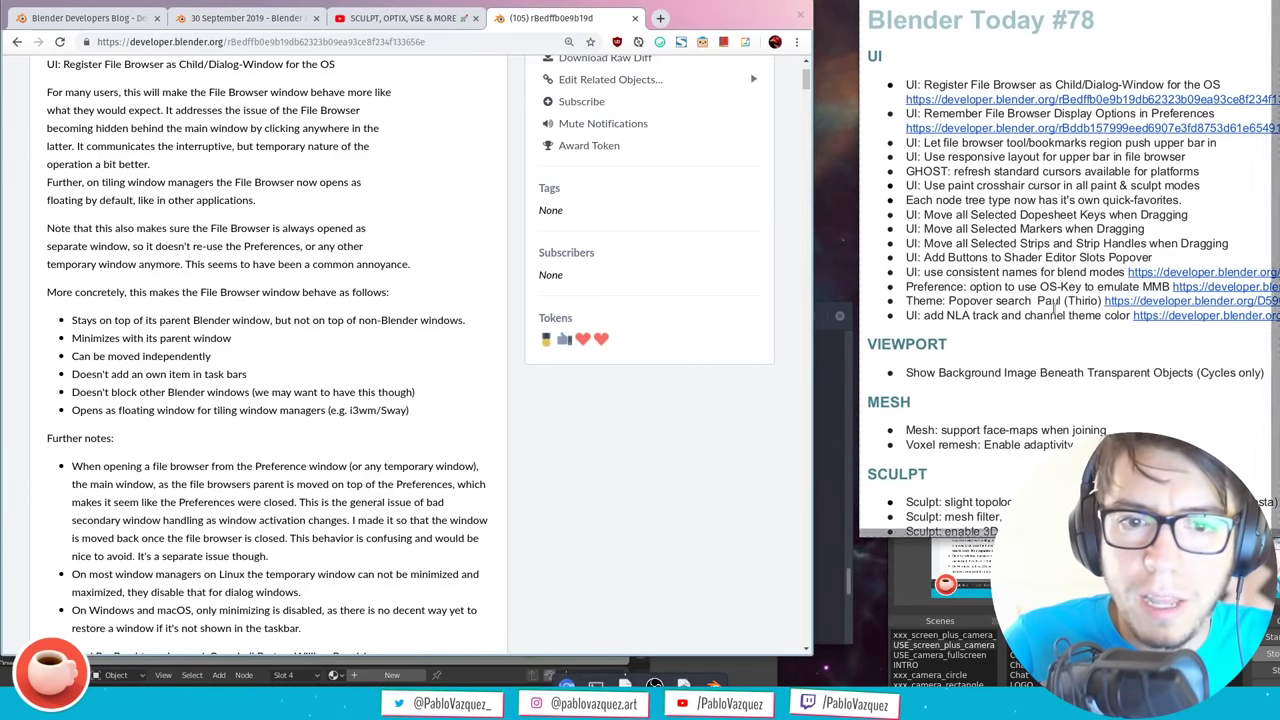
Load task T69323 from the copied URL in a new tab and widen the window slightly
key("ctrl+t")
type("https://developer.blender.org/T69323")
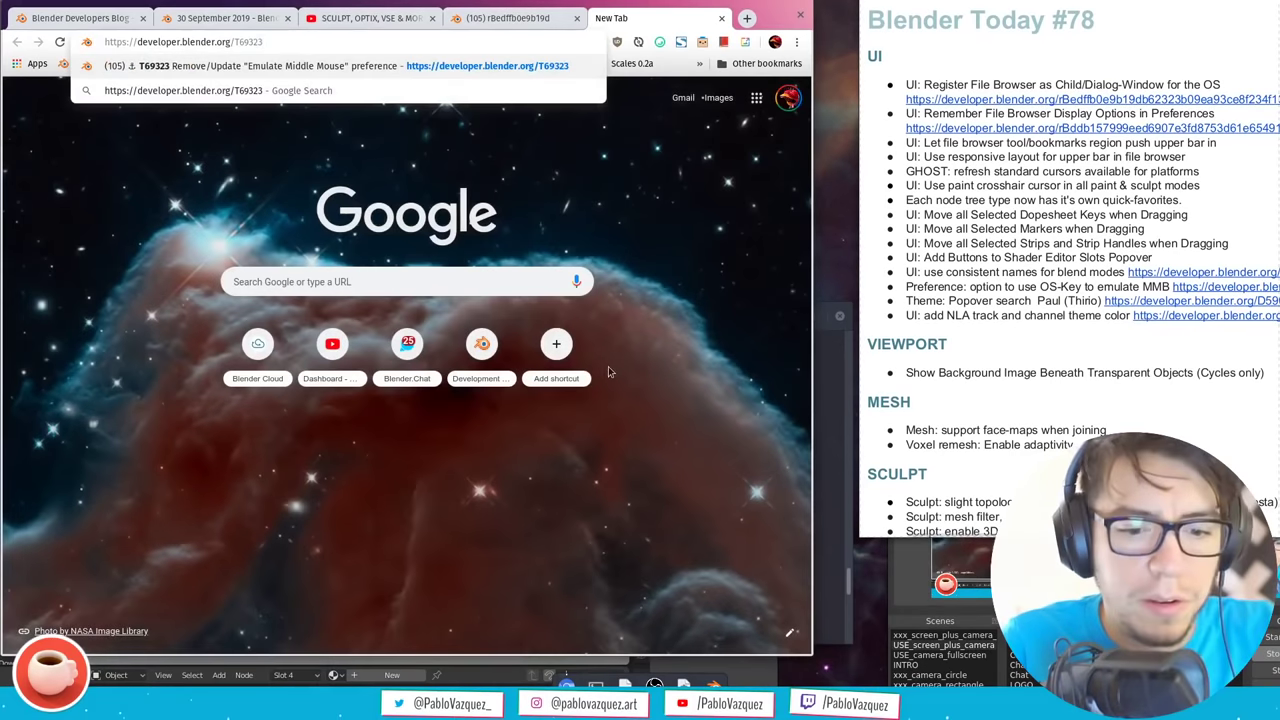
key("Return")
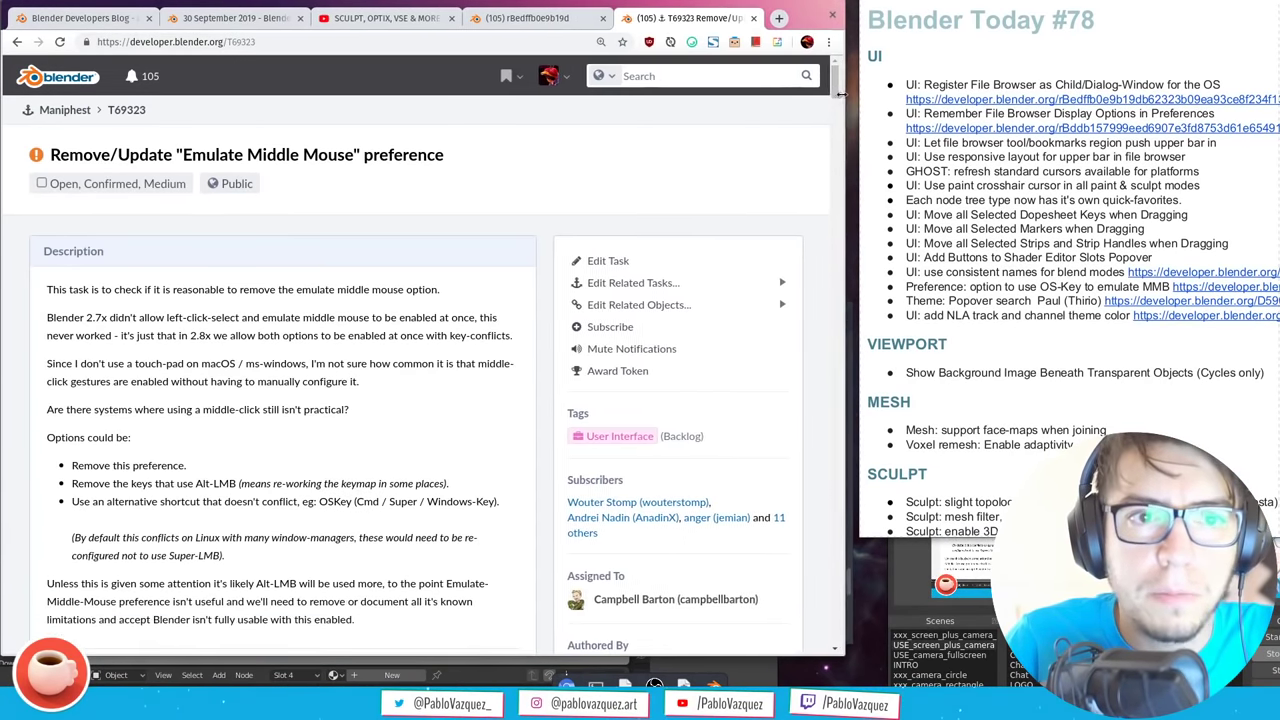
left_click_drag(812, 90, 858, 86)
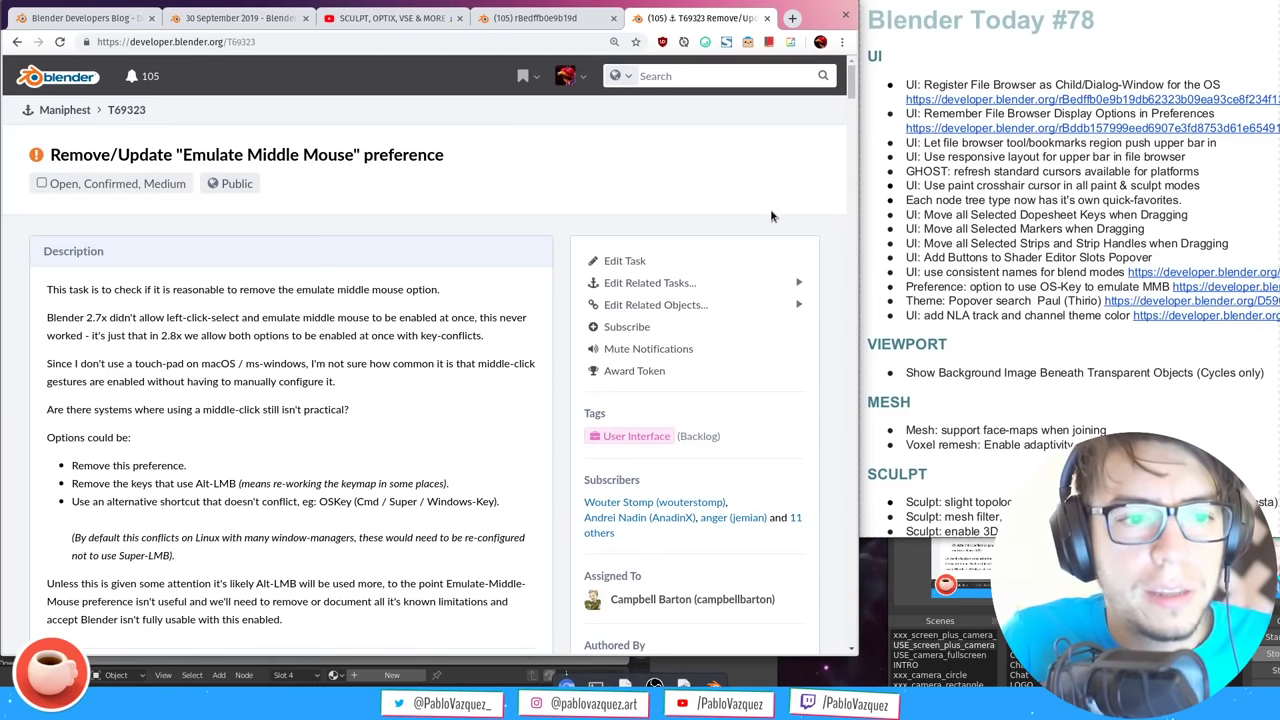
Maximize the Blender window and open Preferences from the File menu
left_click(741, 669)
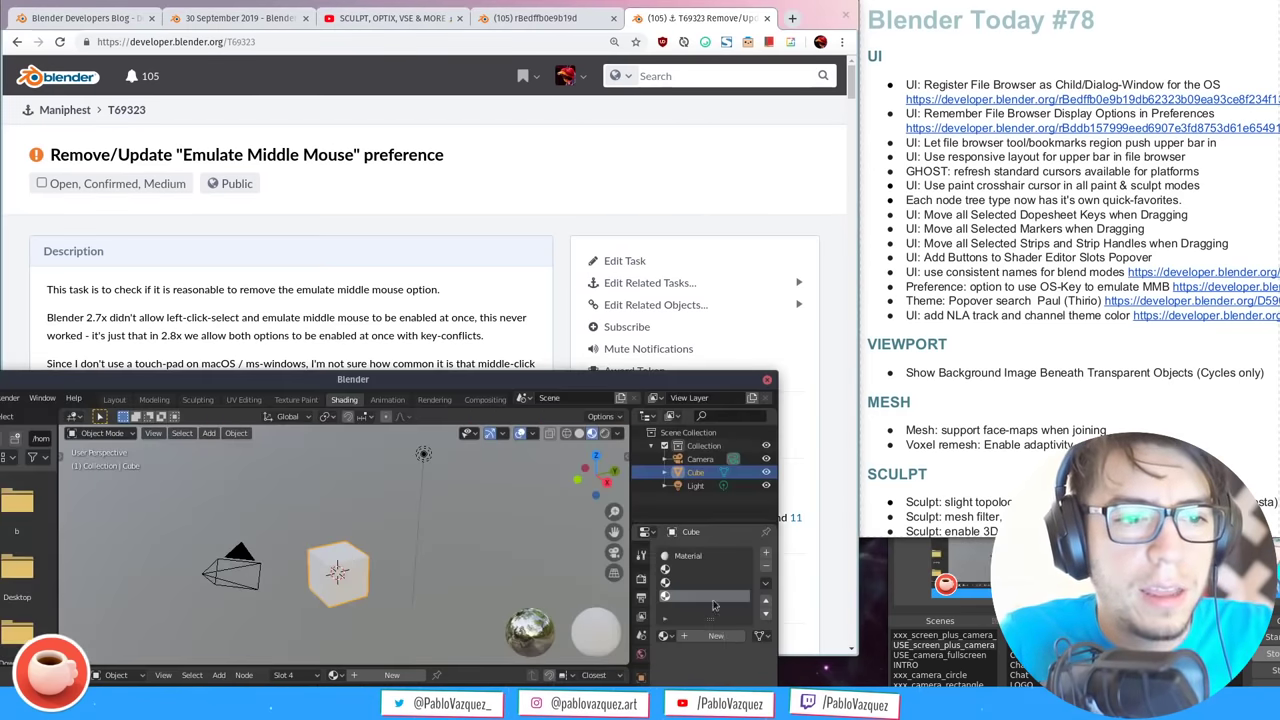
key("super+Up")
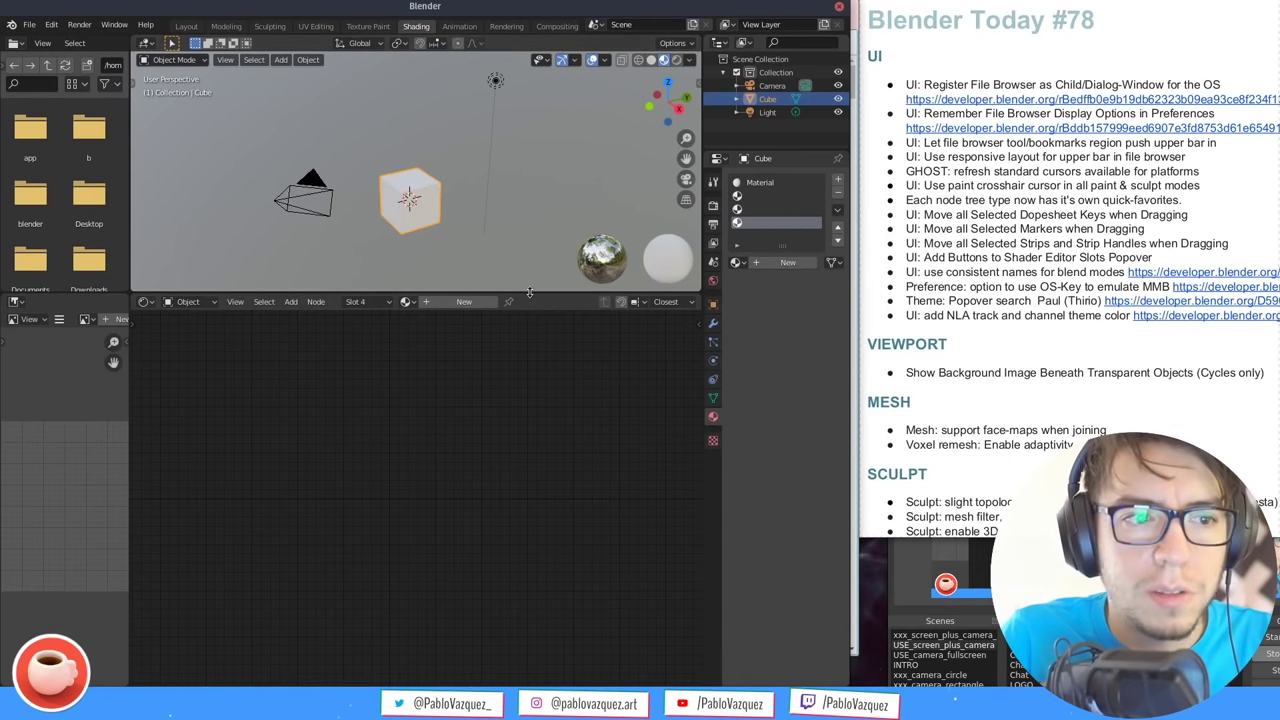
key("F4")
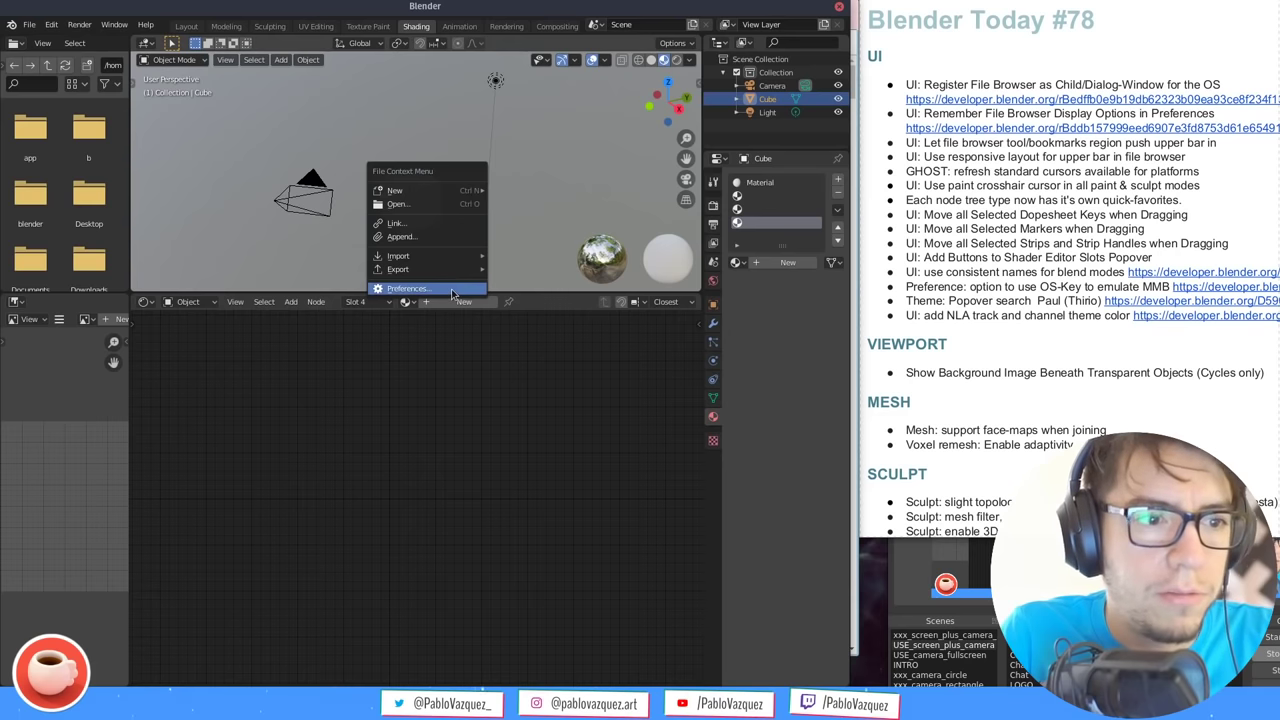
left_click(452, 290)
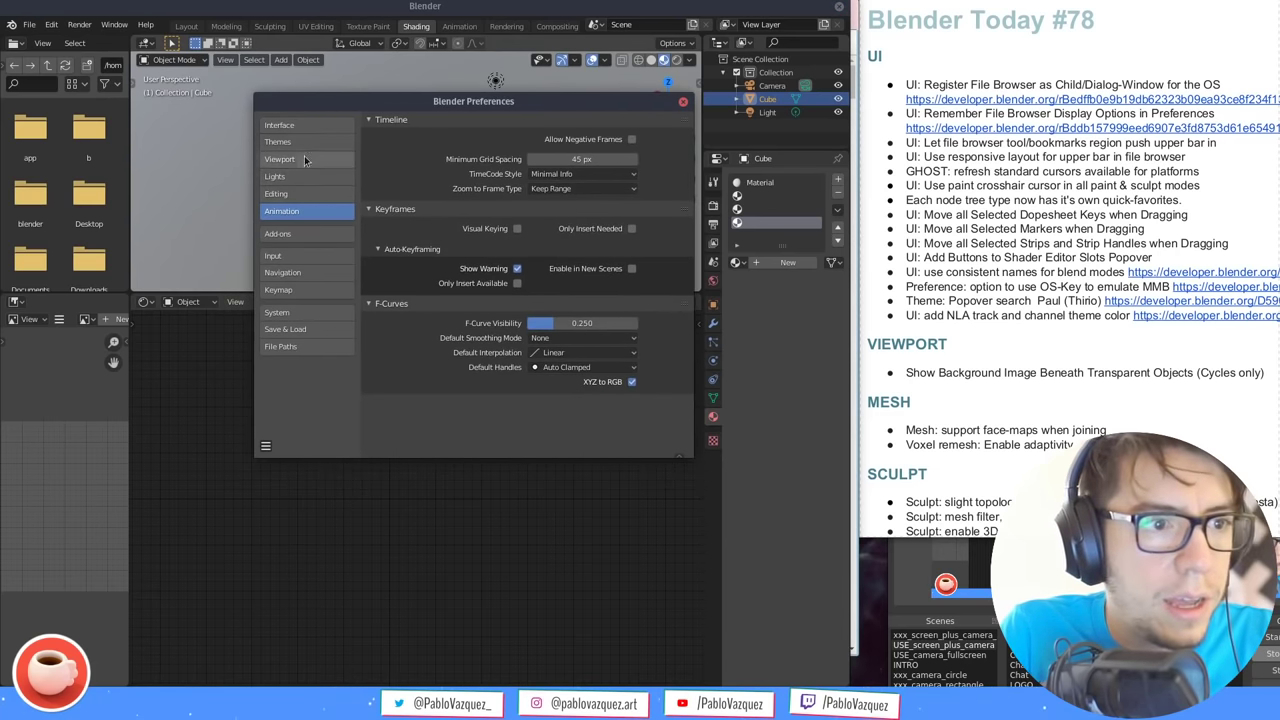
Enable Emulate 3 Button Mouse with the OS-Key modifier, close Preferences, and widen the side panels
left_click(316, 257)
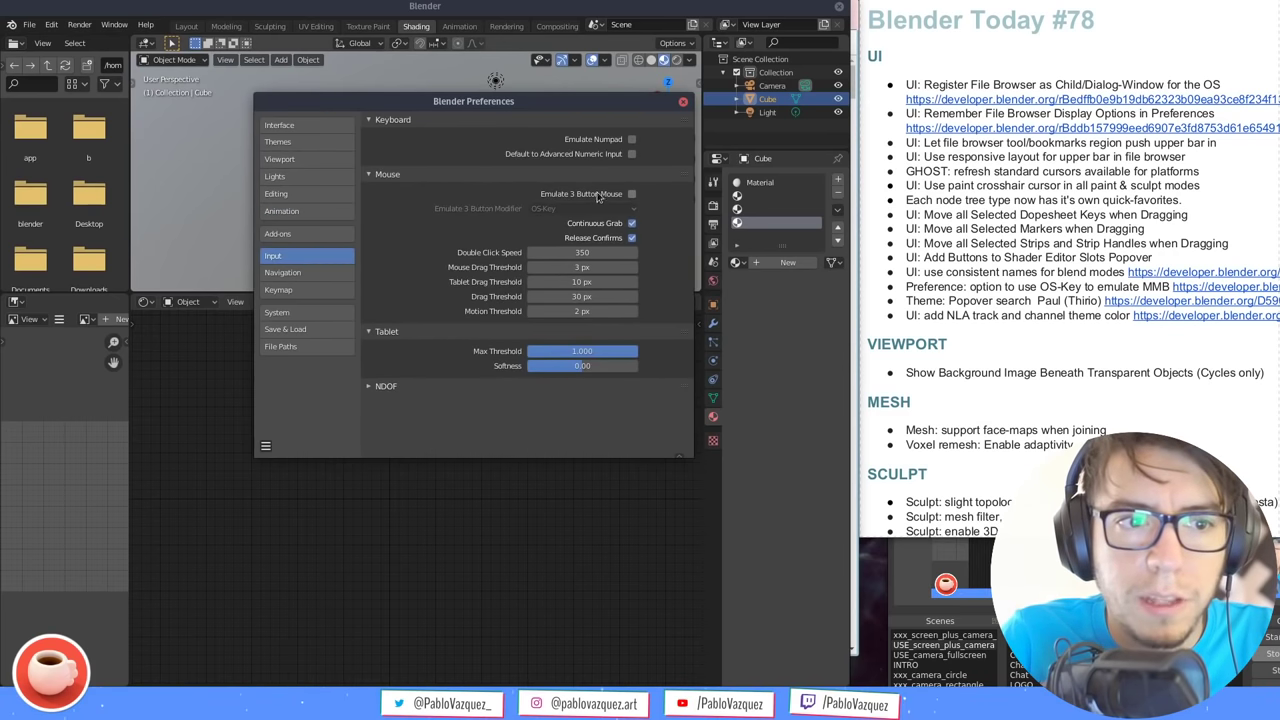
left_click(632, 196)
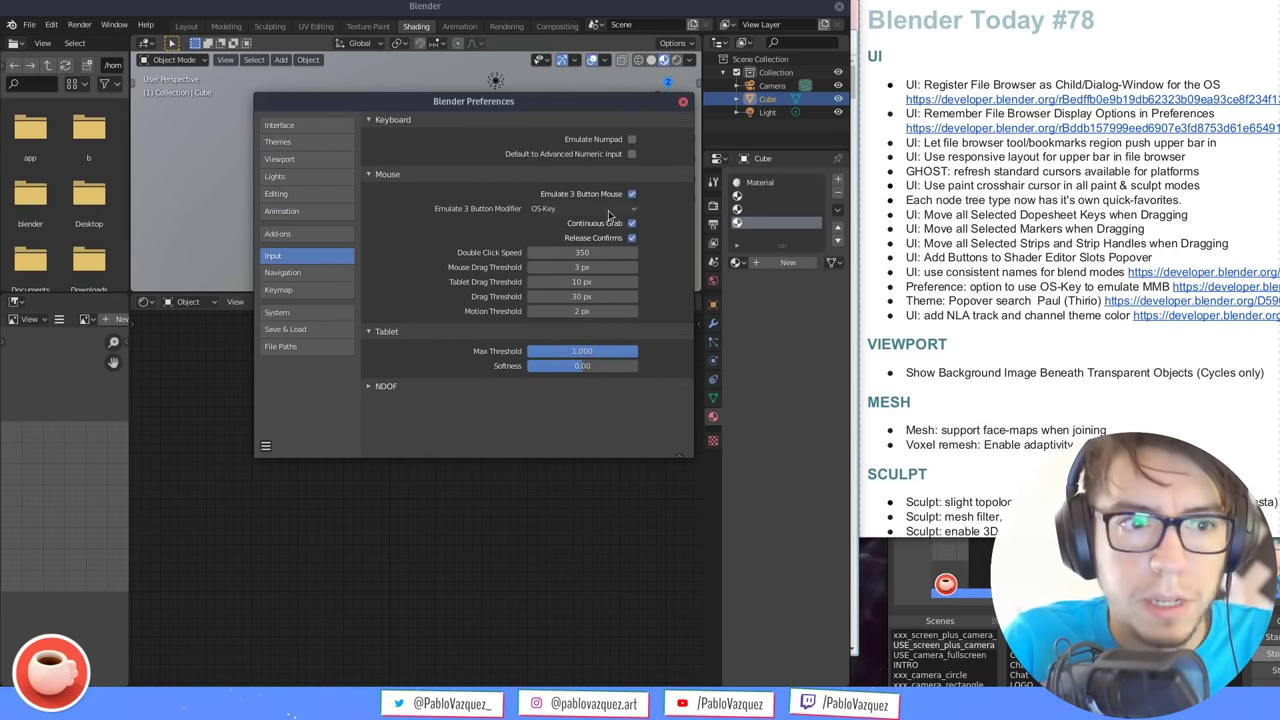
left_click(610, 209)
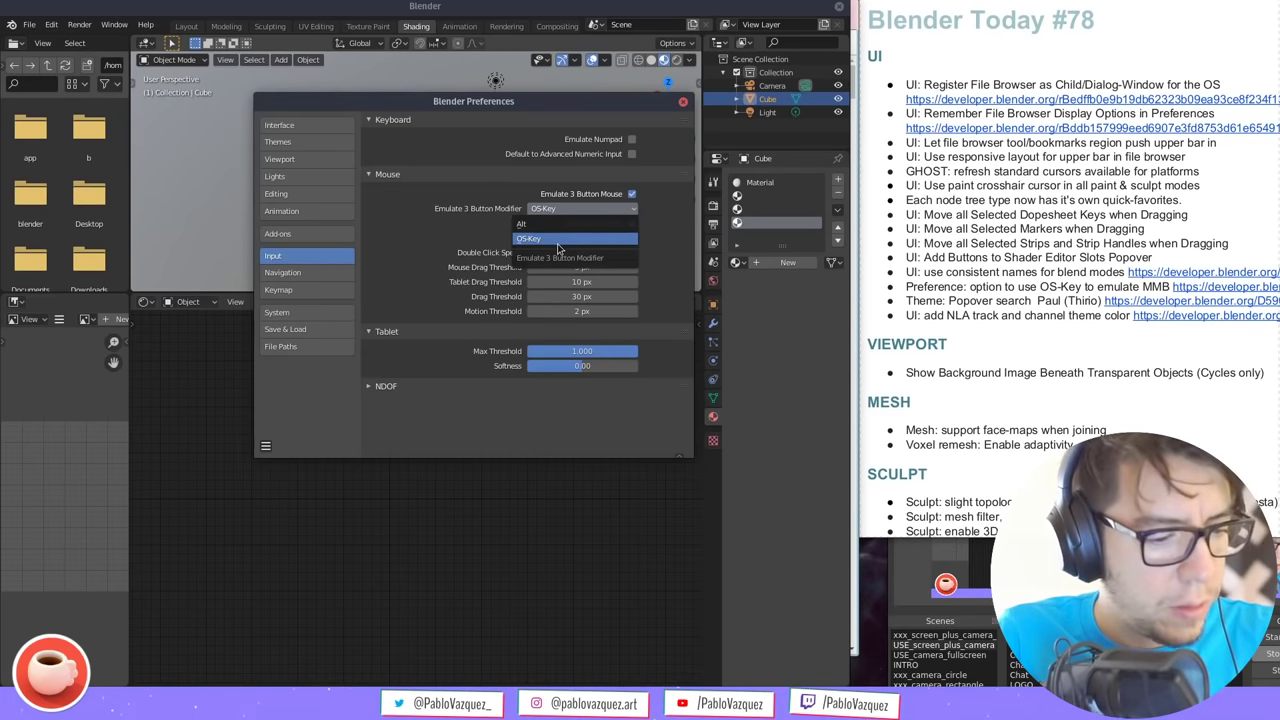
left_click(562, 240)
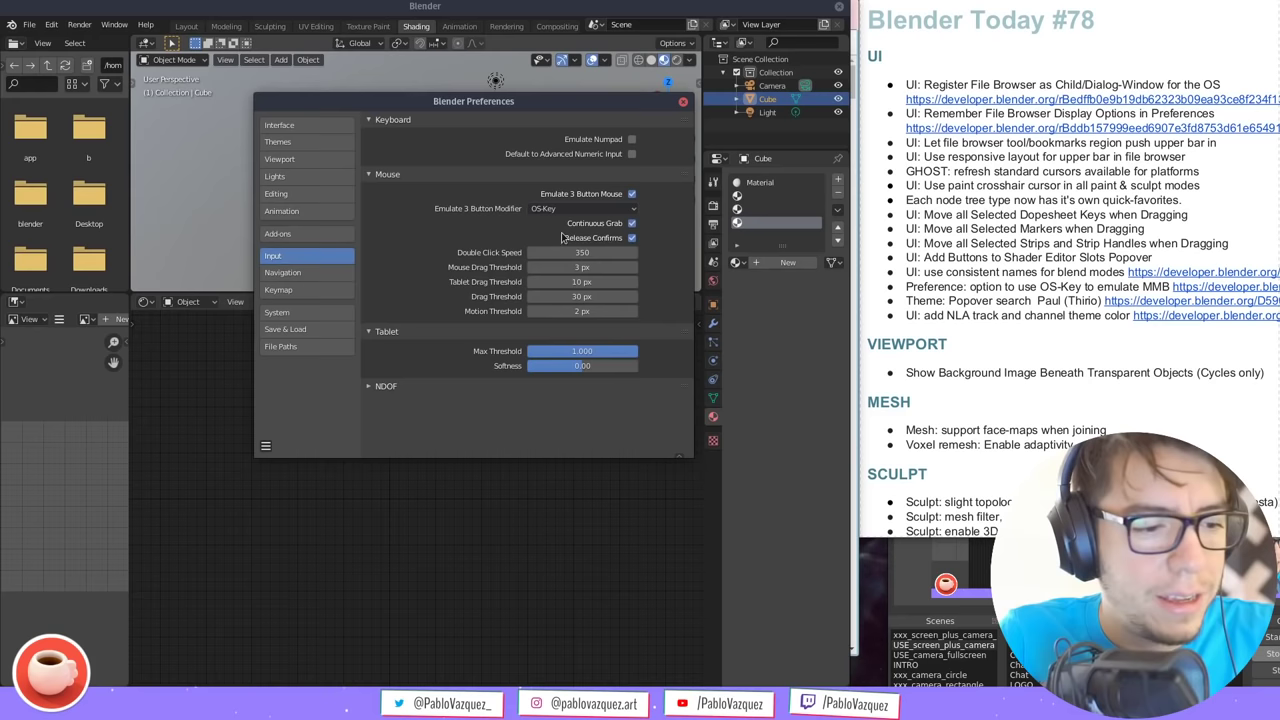
left_click(683, 101)
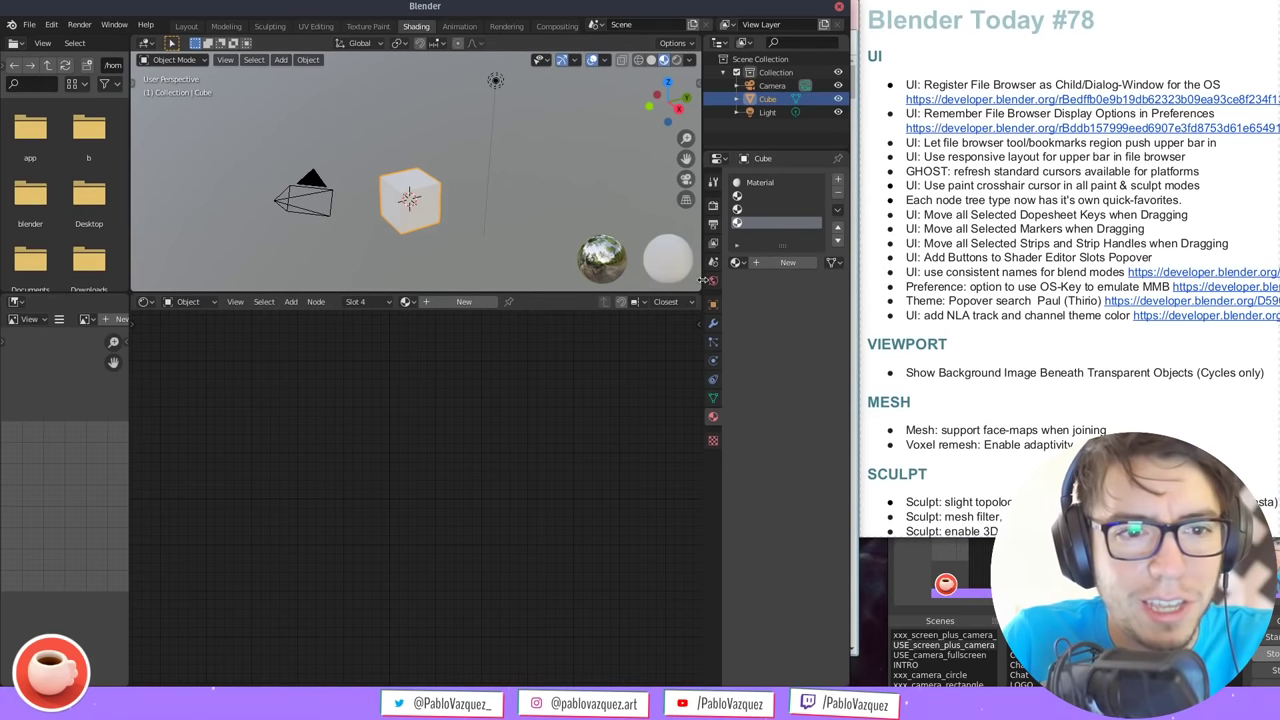
left_click_drag(703, 280, 670, 290)
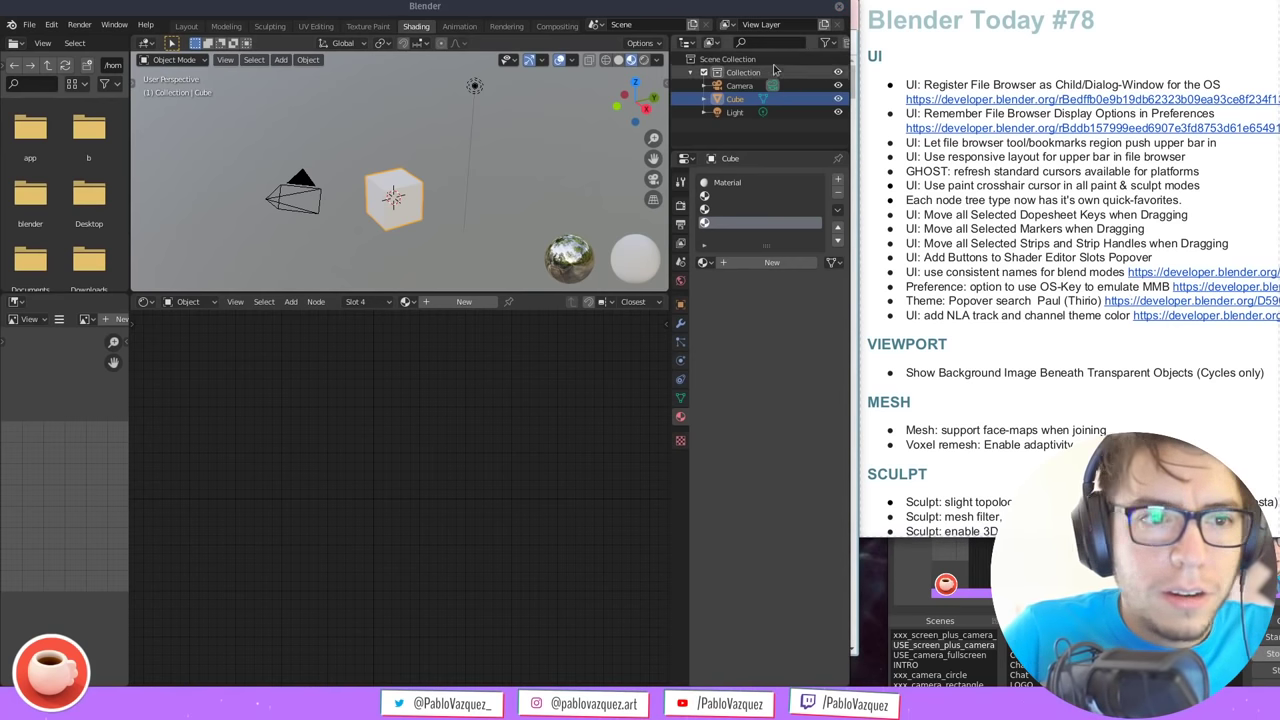
Copy the Popover search note's link and open revision D5906 in a new tab
left_click(1190, 287)
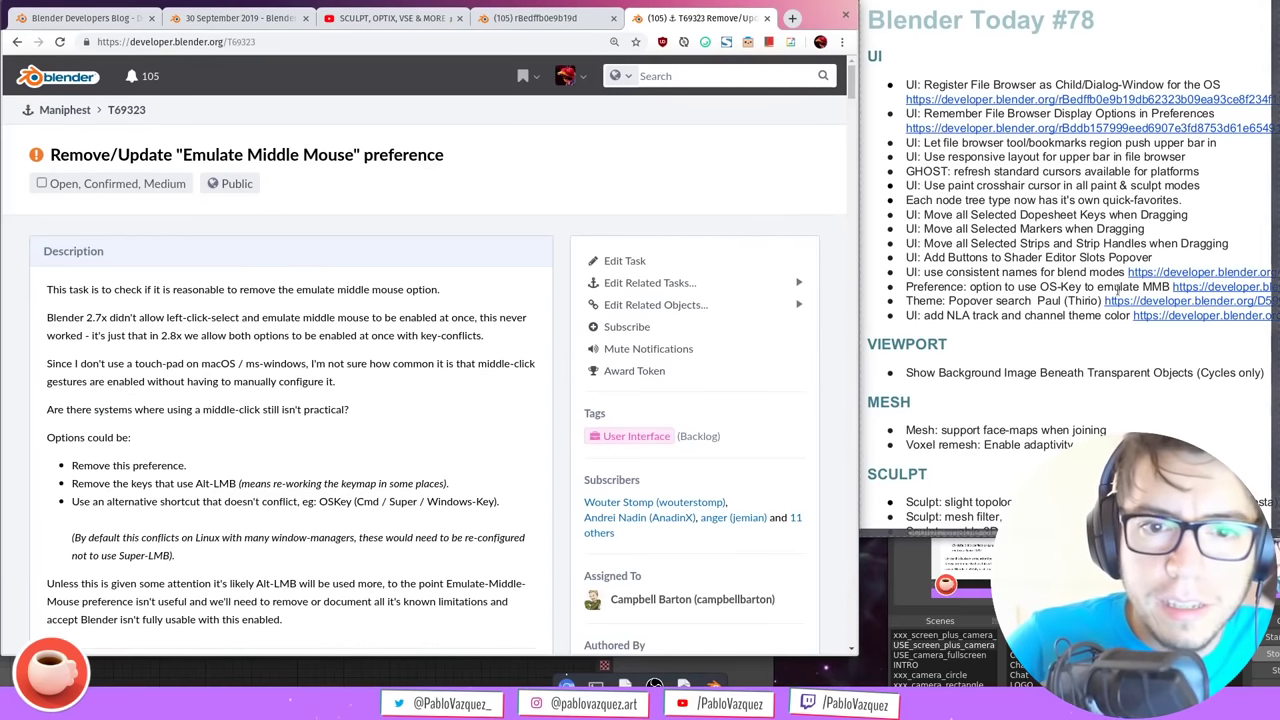
right_click(968, 306)
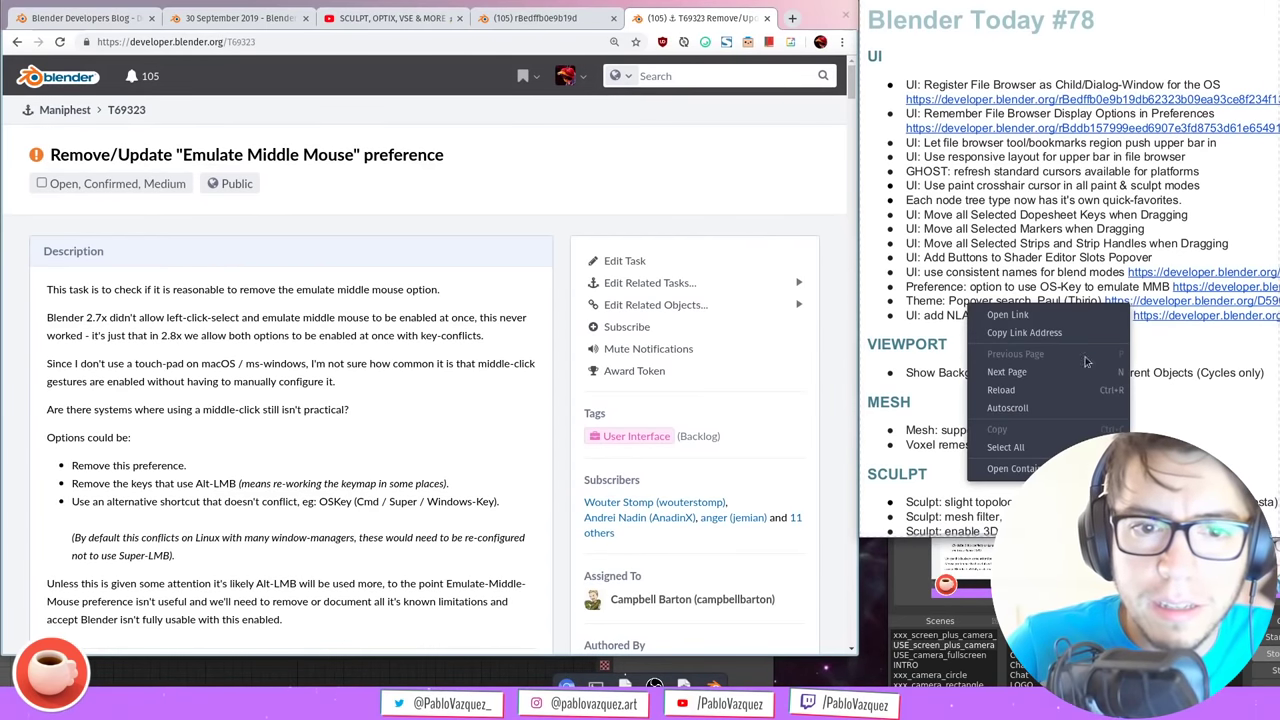
left_click(1040, 334)
key("ctrl+t")
key("ctrl+v")
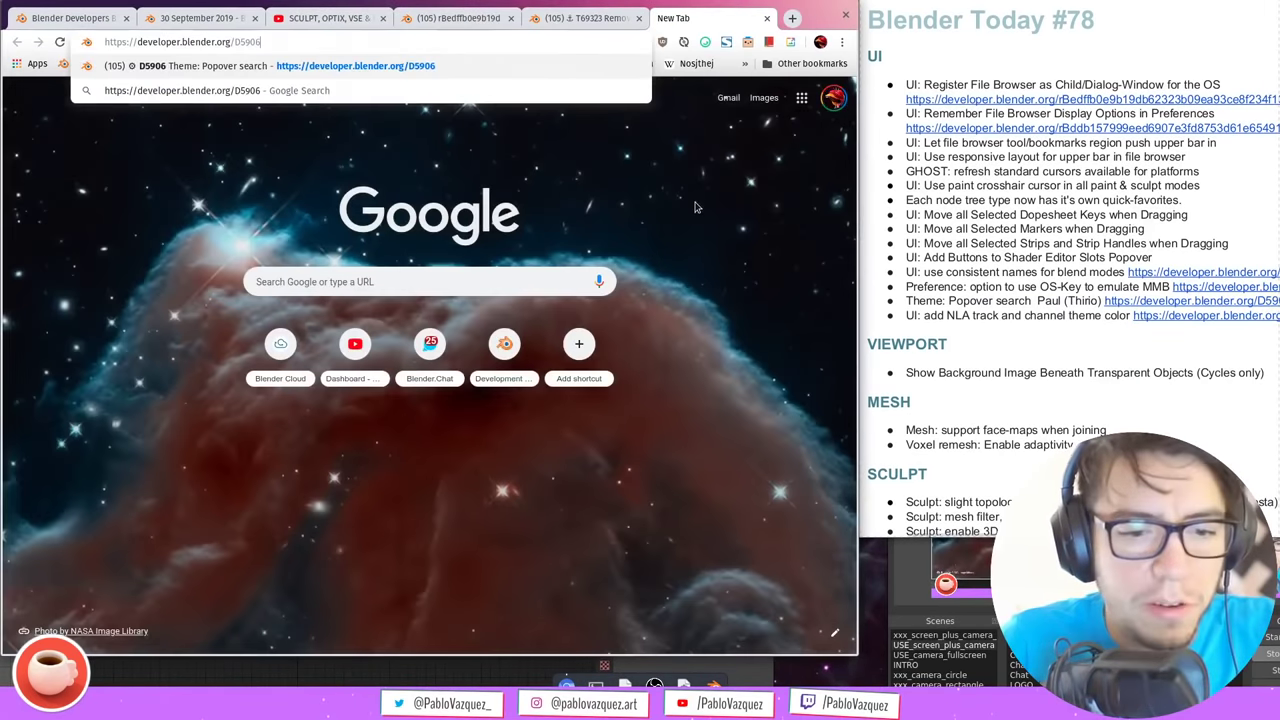
key("Return")
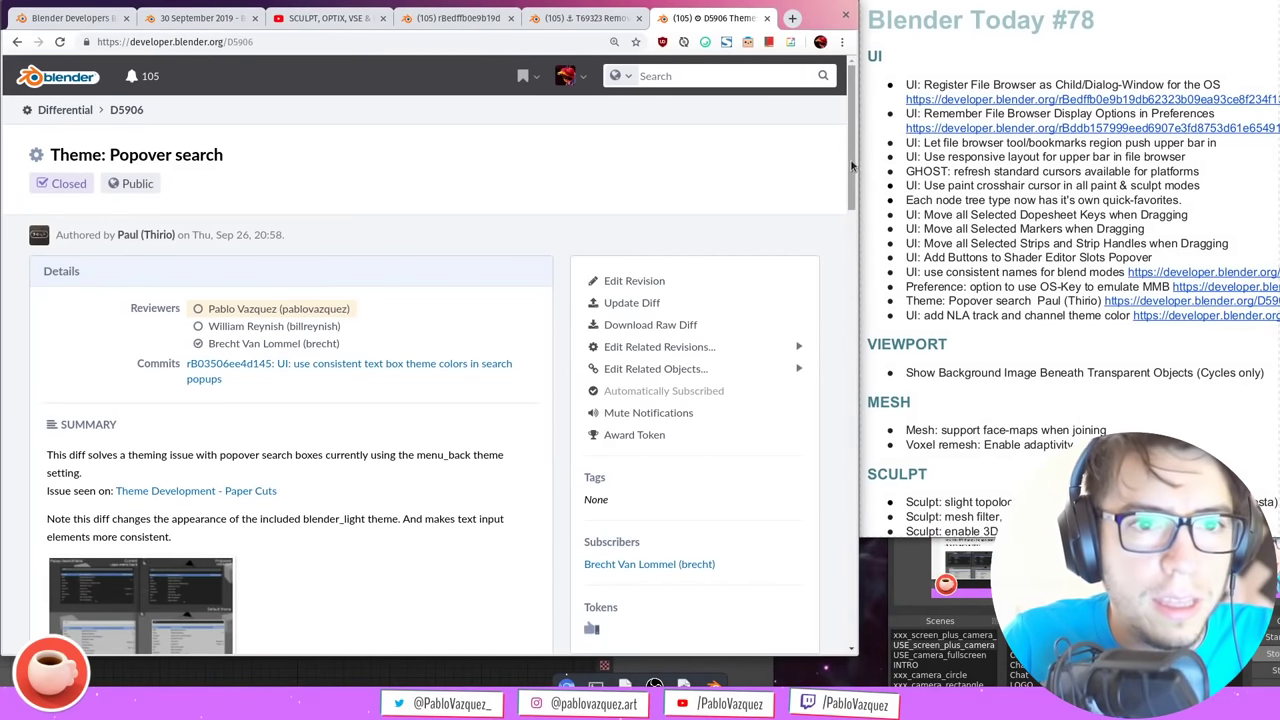
Enlarge the D5906 theme comparison screenshot to inspect it, then close it
scroll(851, 165, "down", 4)
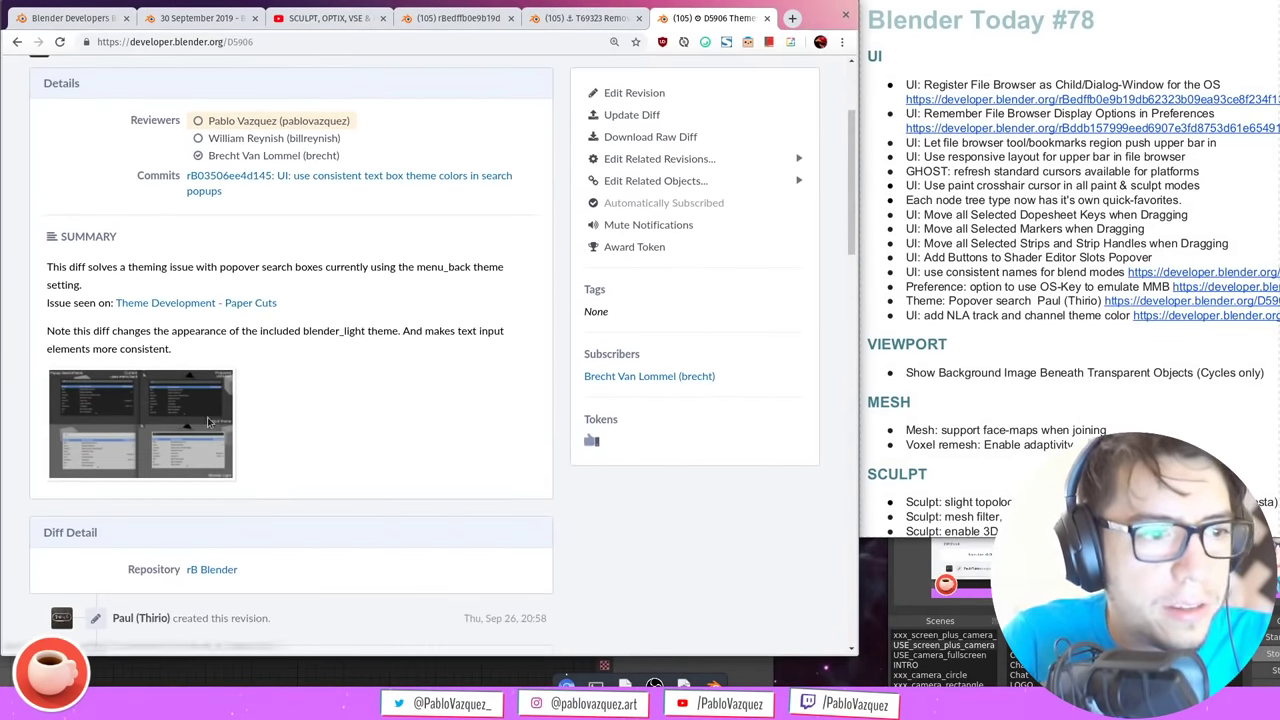
left_click(210, 422)
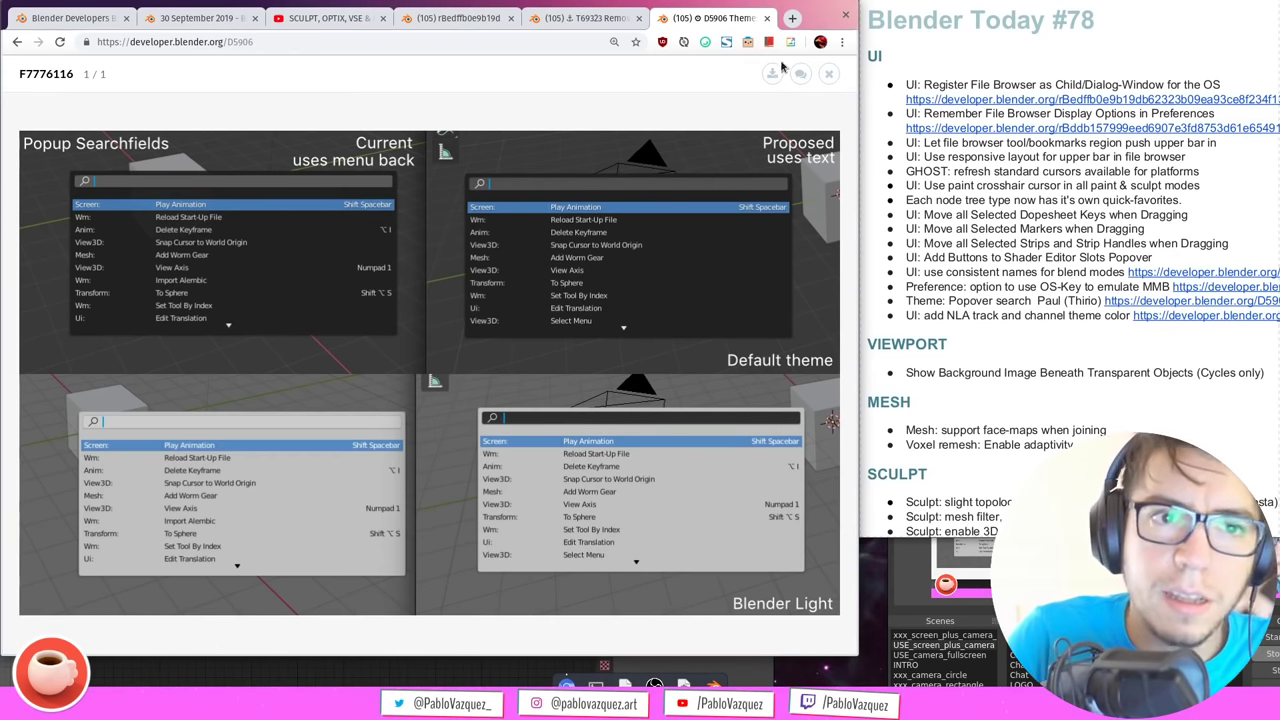
left_click(828, 74)
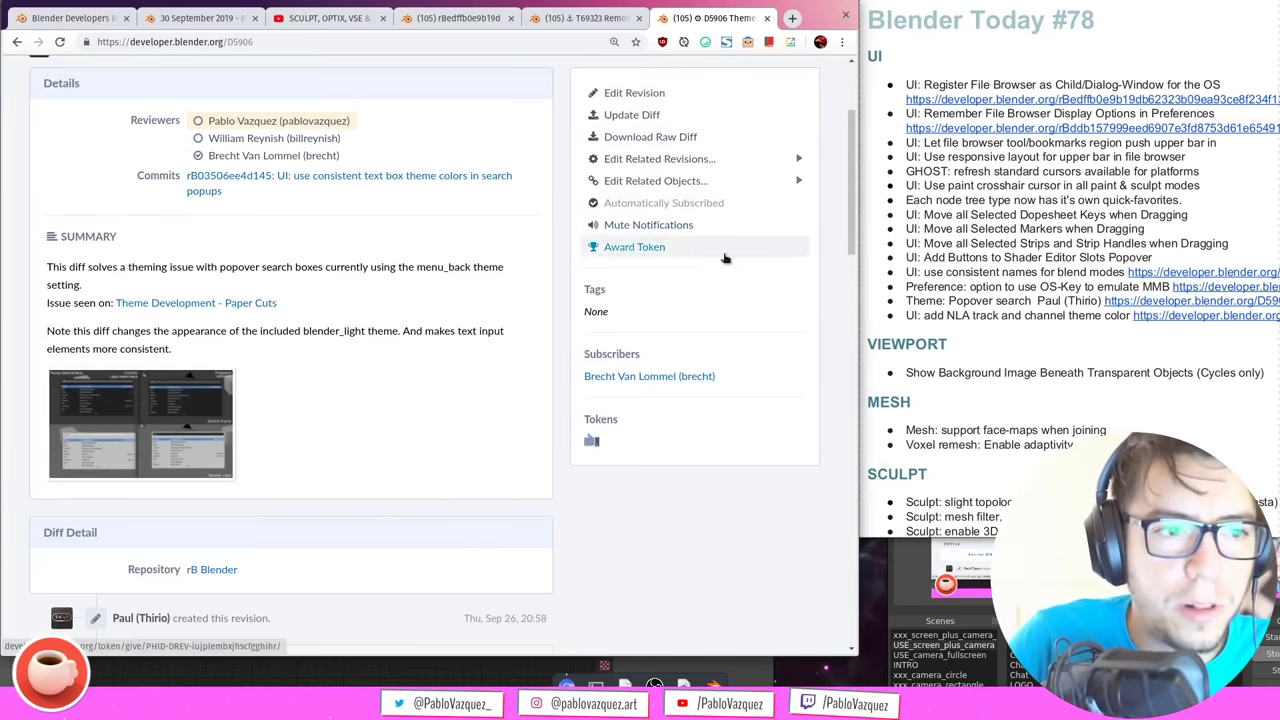
Copy the NLA track theme colour link address from the notes into the address bar
left_click(1140, 302)
right_click(1150, 317)
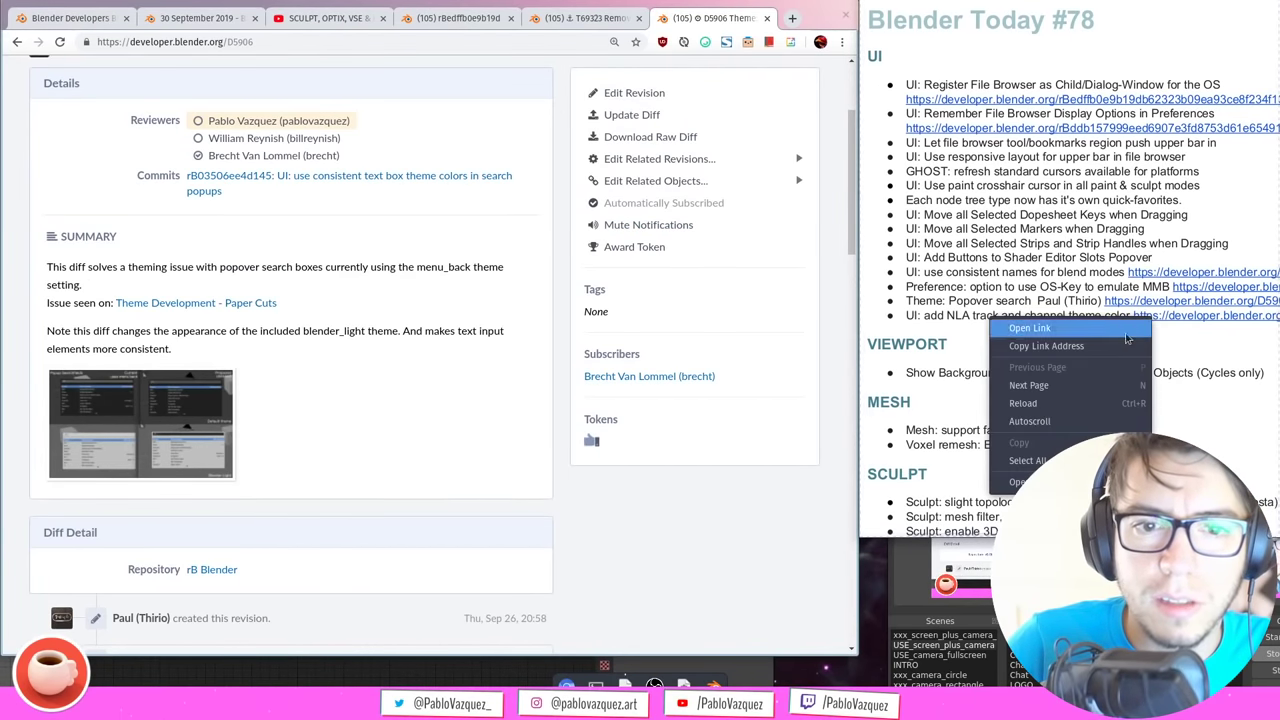
left_click(1105, 350)
left_click(440, 44)
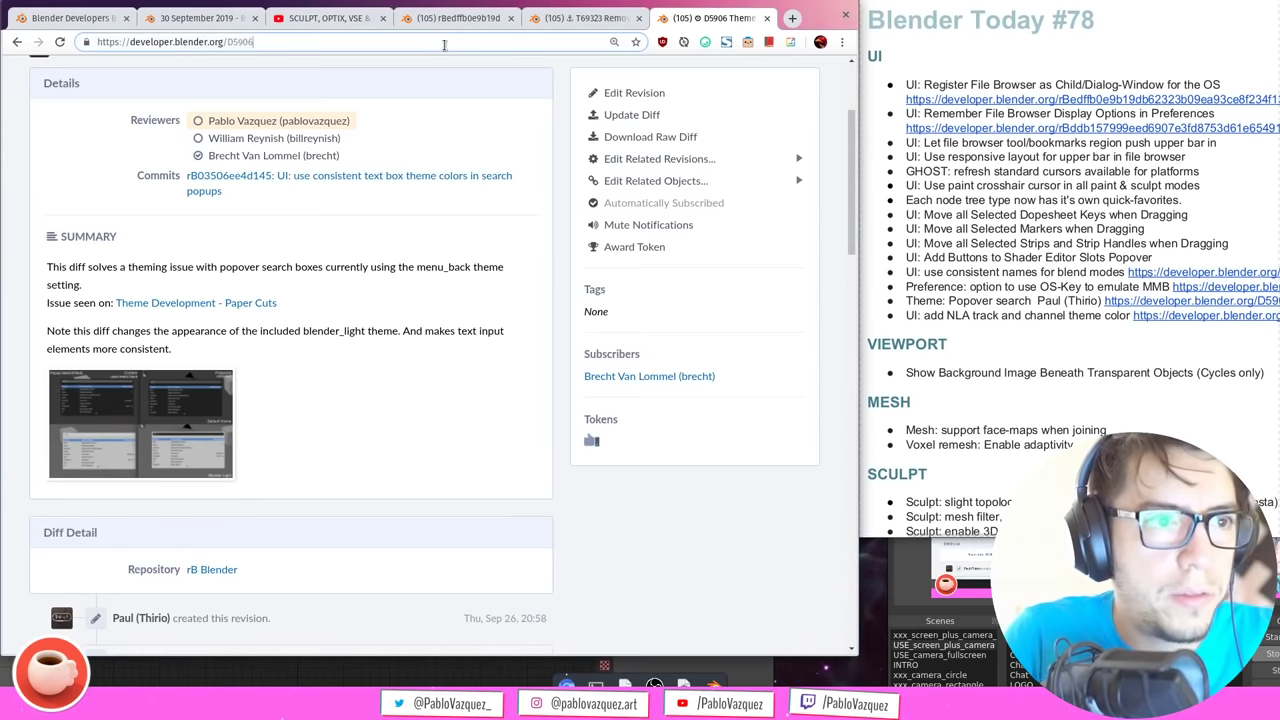
Load review D5967, view its NLA theme screenshot, and follow the Theme Development - Paper Cuts link
key("ctrl+v")
key("Return")
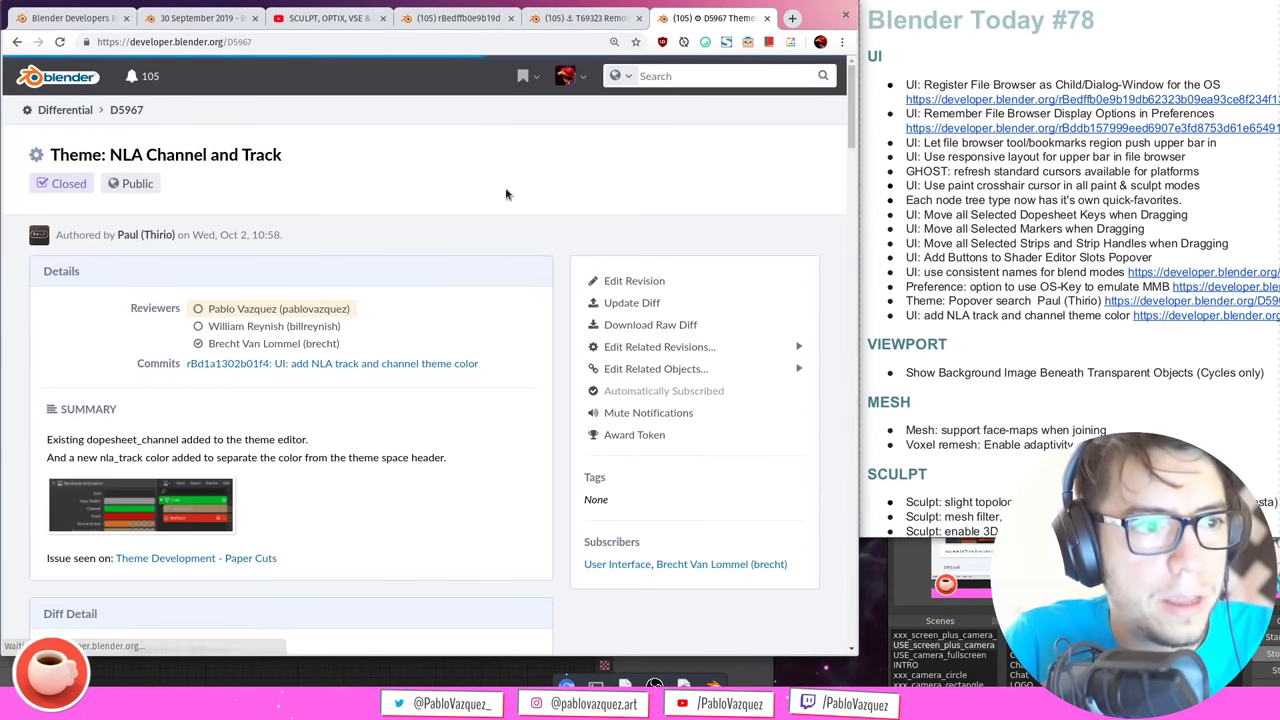
left_click(202, 491)
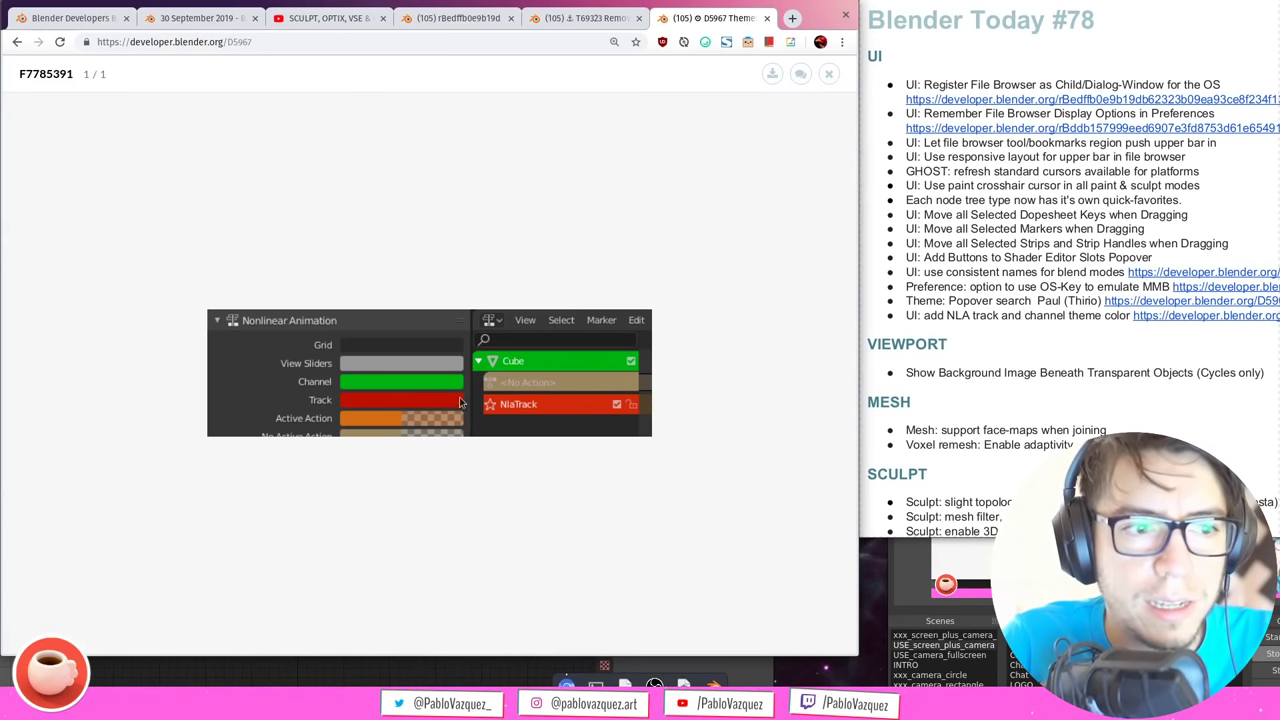
left_click(829, 74)
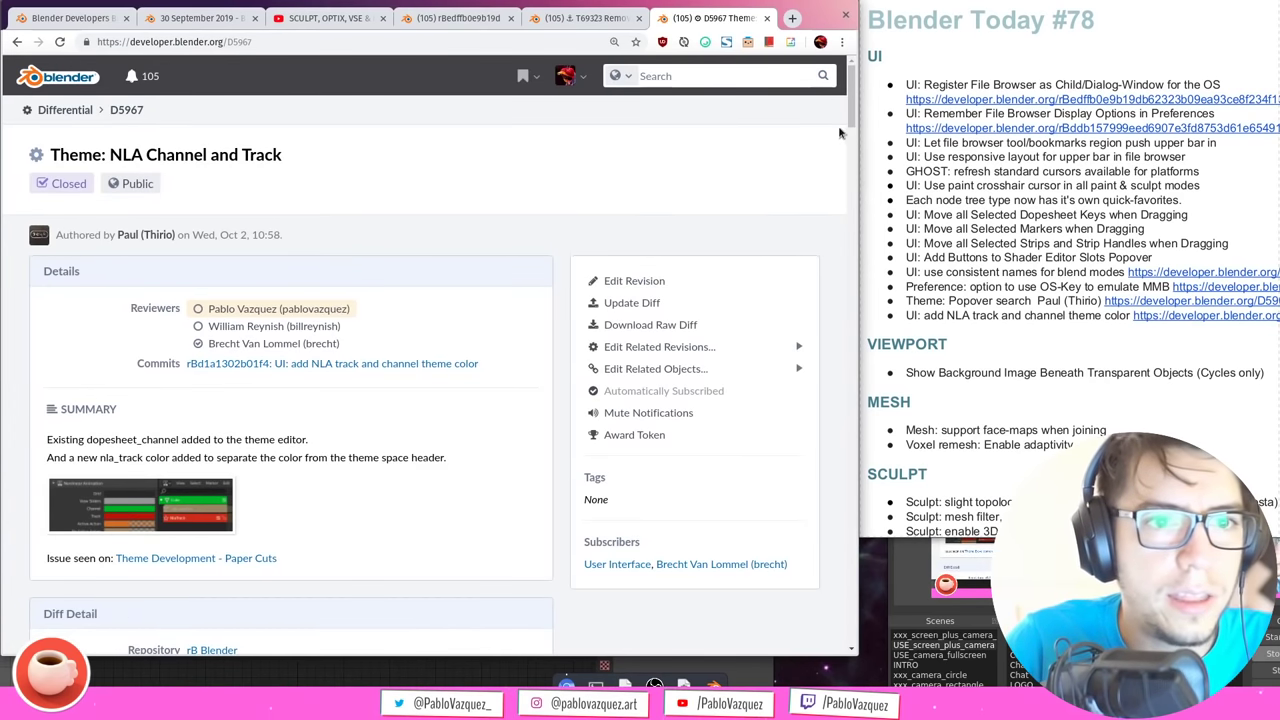
scroll(852, 118, "down", 1)
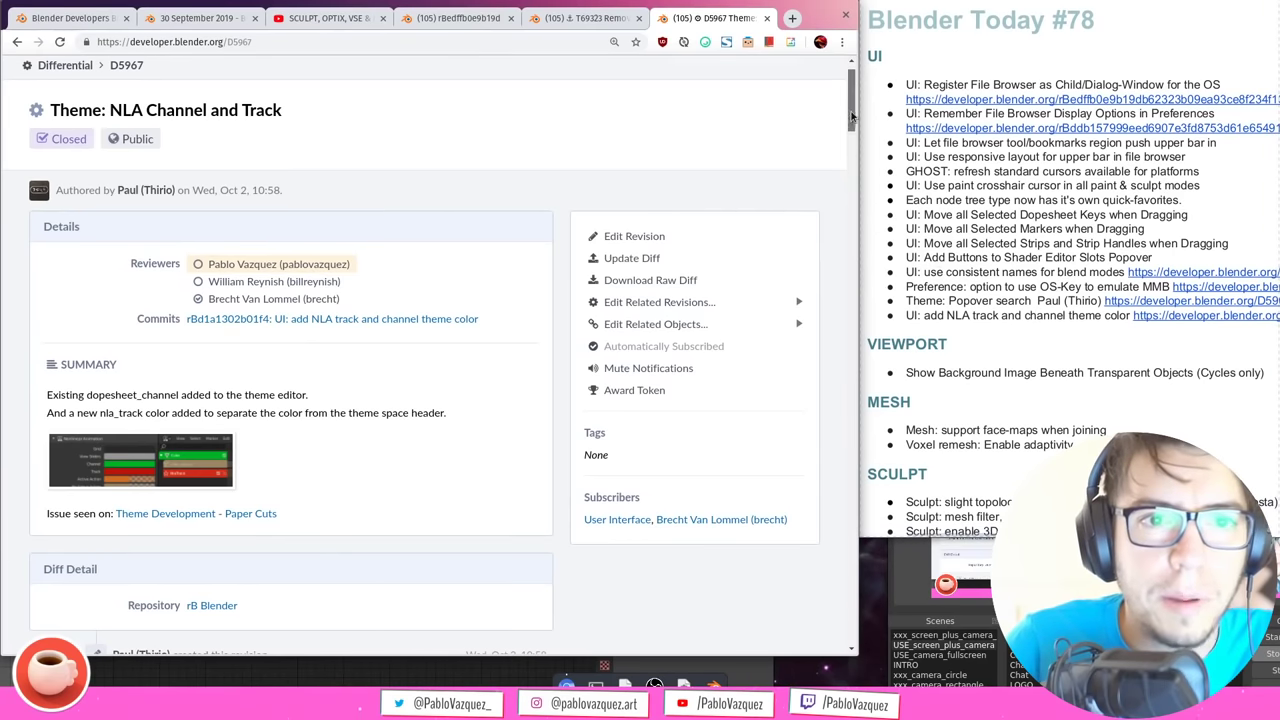
scroll(800, 173, "up", 1)
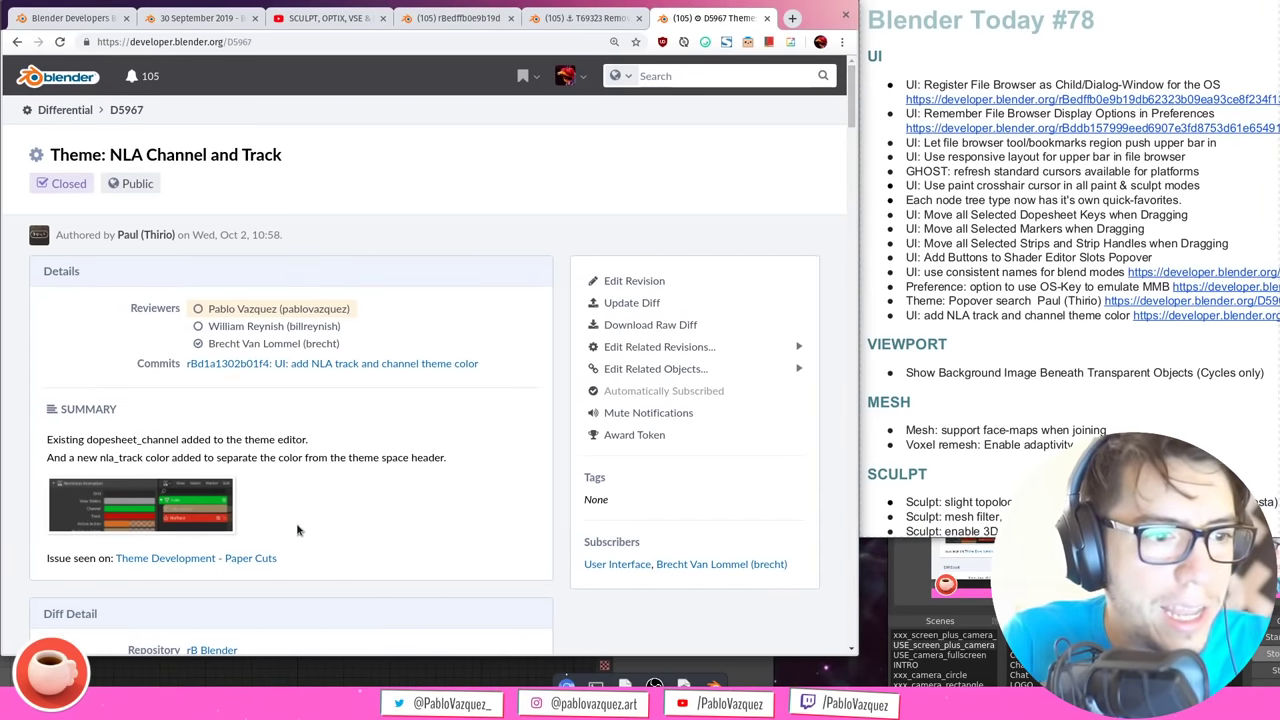
left_click(263, 561)
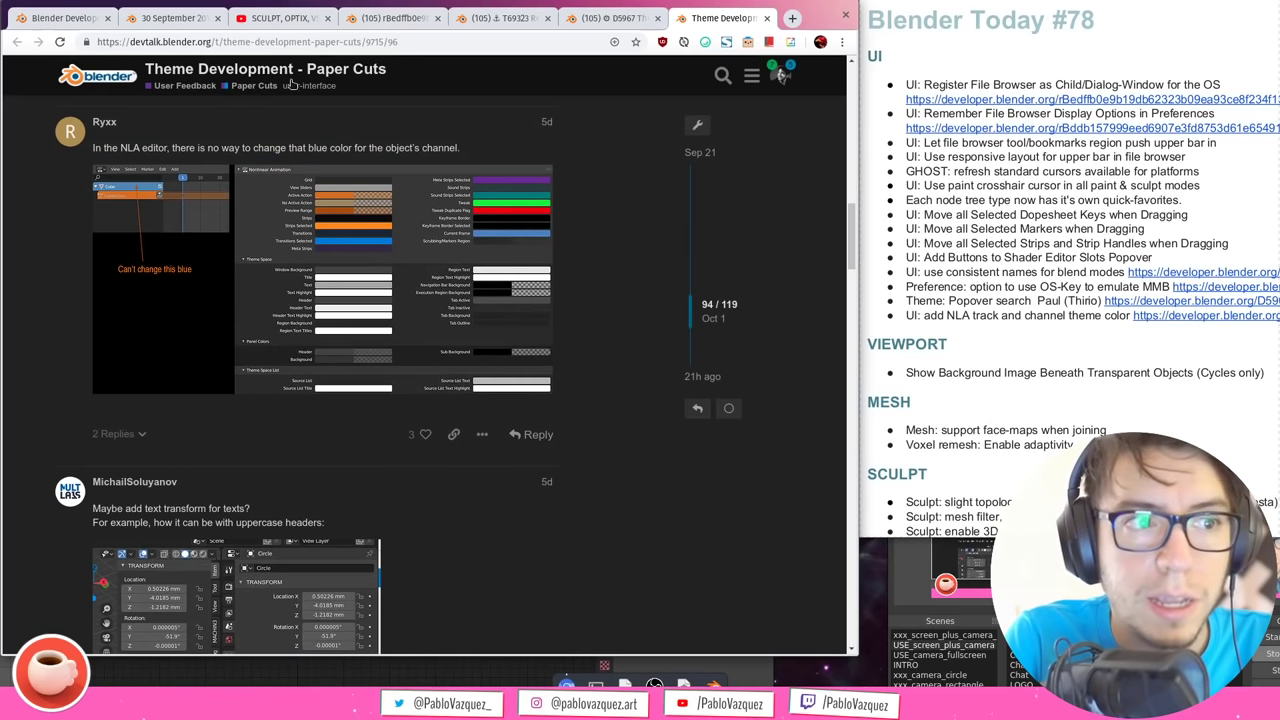
Jump to the Paper Cuts thread's first post and open the Paper Cuts topic list
left_click(703, 153)
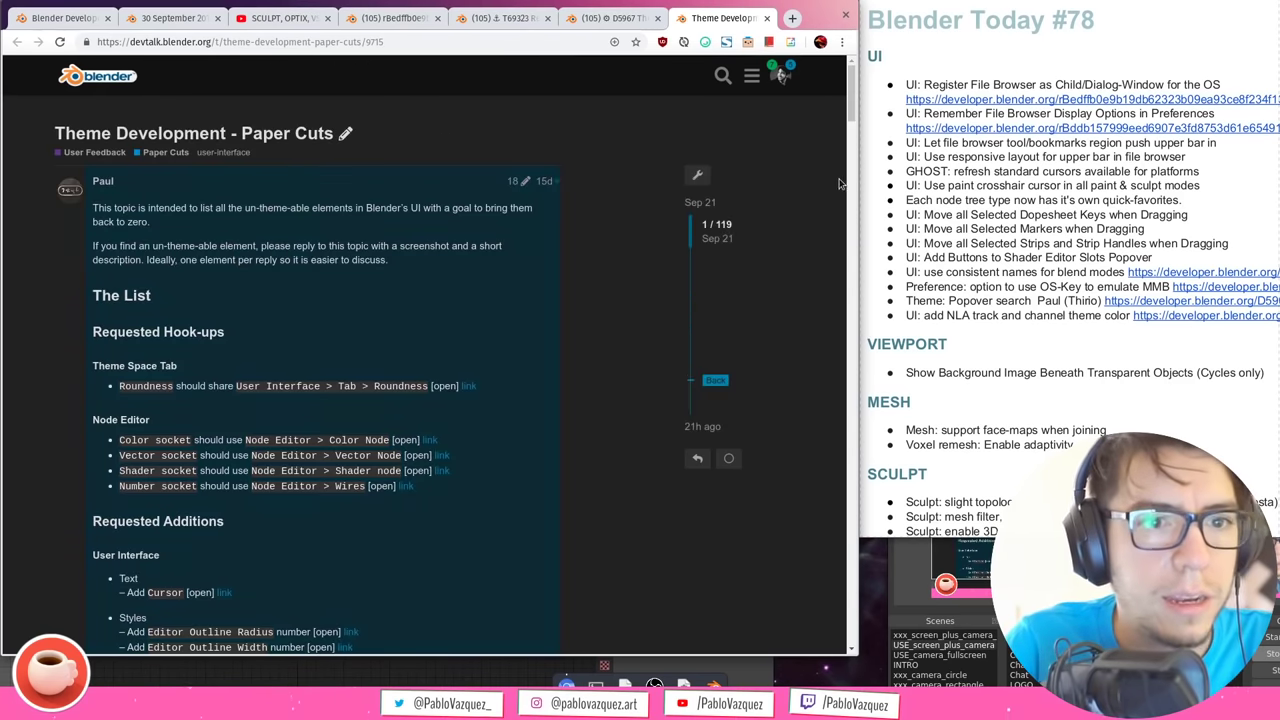
left_click_drag(848, 125, 840, 100)
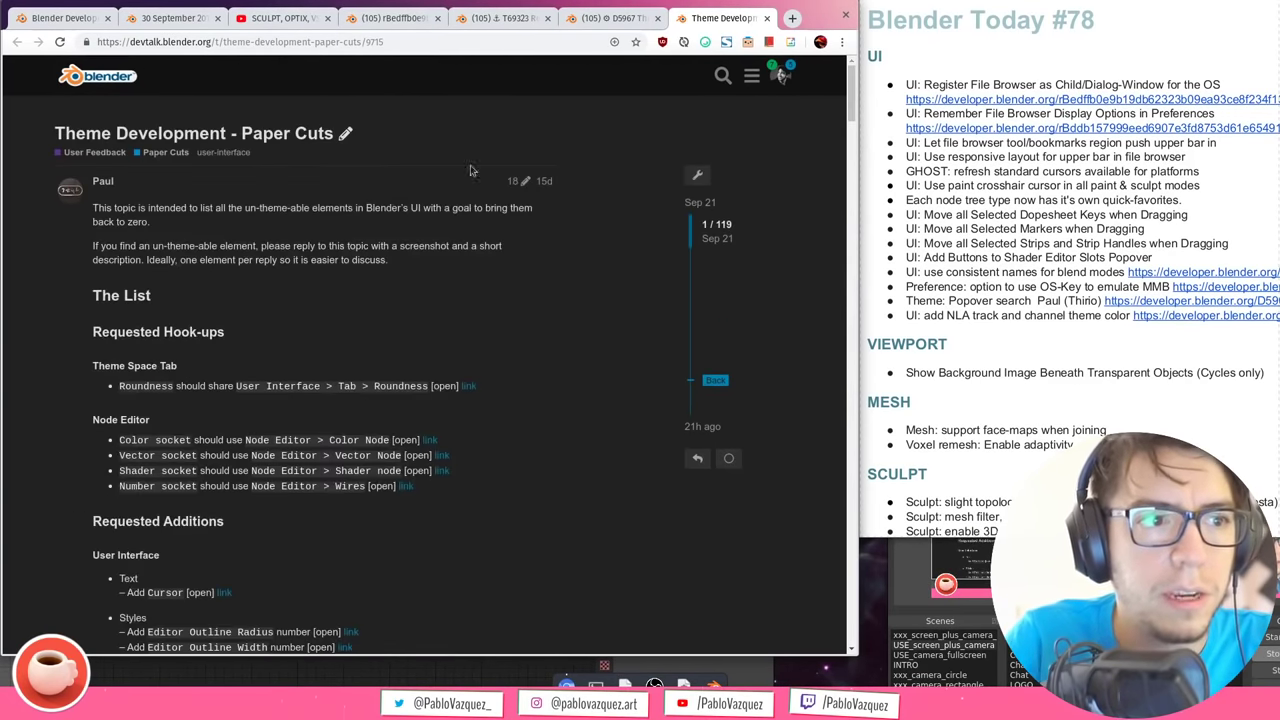
left_click(168, 153)
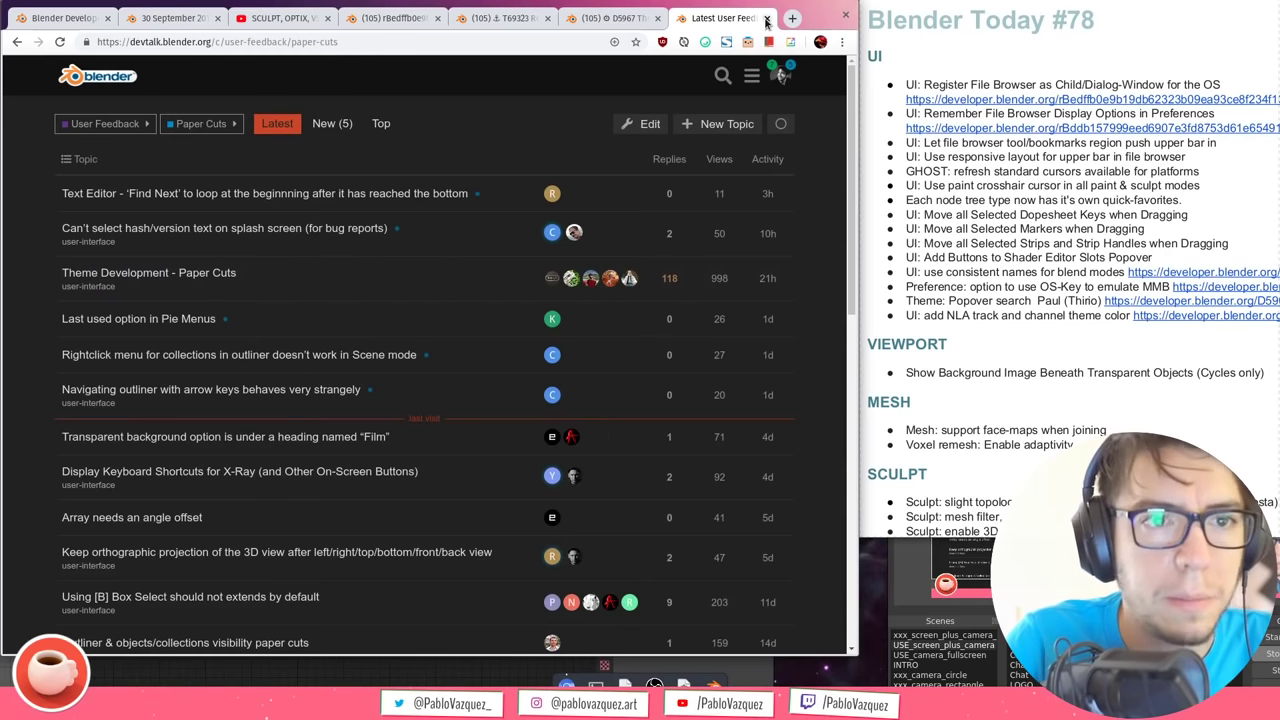
Close the Paper Cuts and D5967 tabs and bring up the Linux Show Player sound board
left_click(768, 19)
left_click(767, 19)
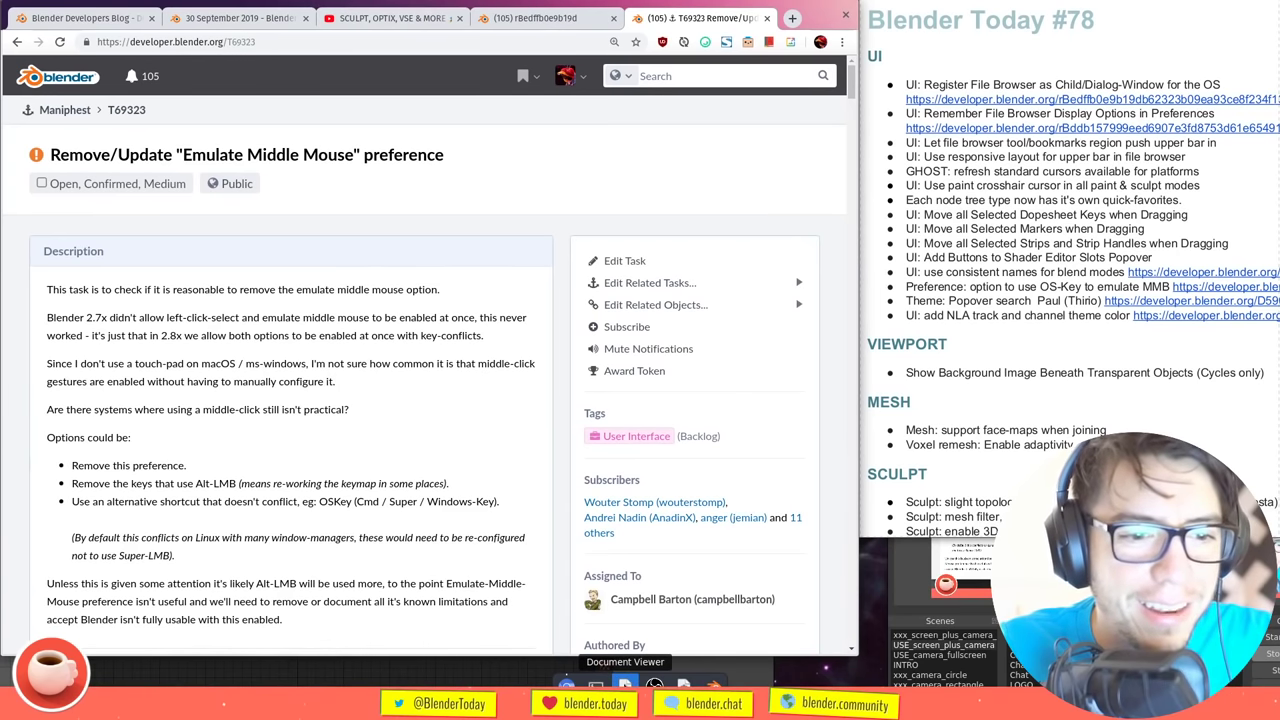
left_click(713, 685)
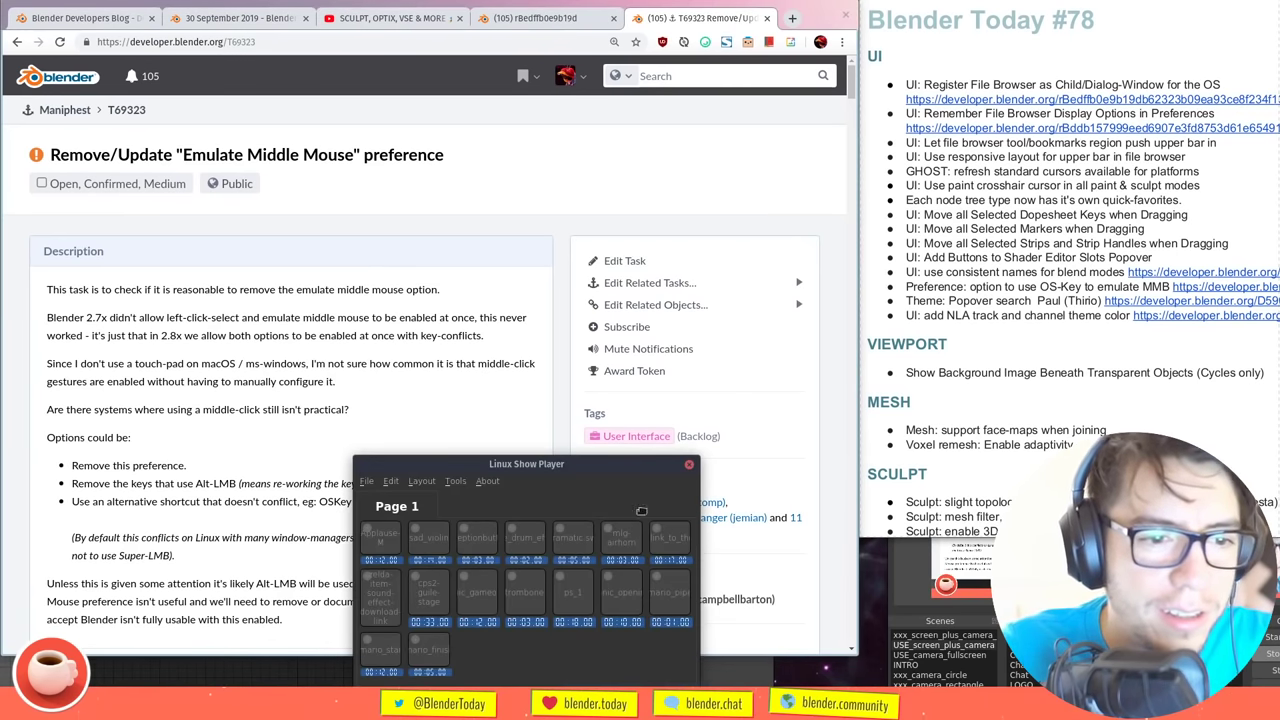
Widen the Linux Show Player window, then bring the browser and Blender back in front
left_click_drag(702, 553, 820, 572)
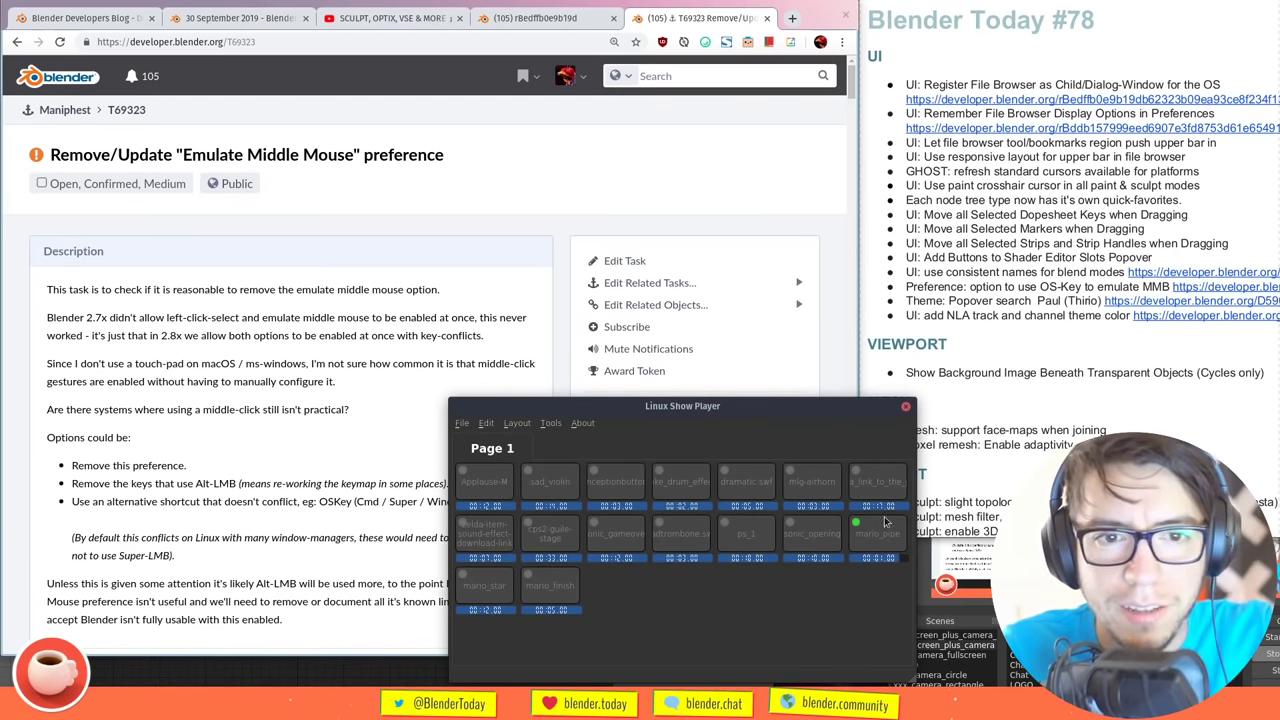
left_click(768, 189)
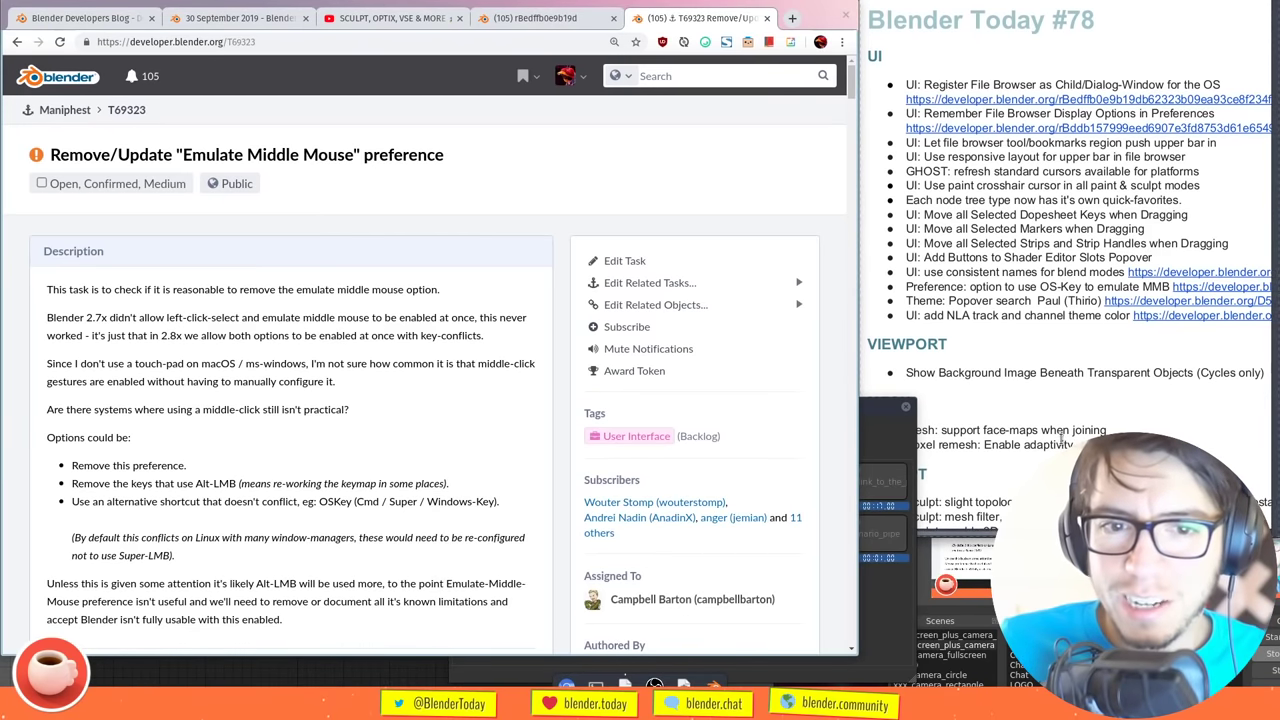
left_click(714, 686)
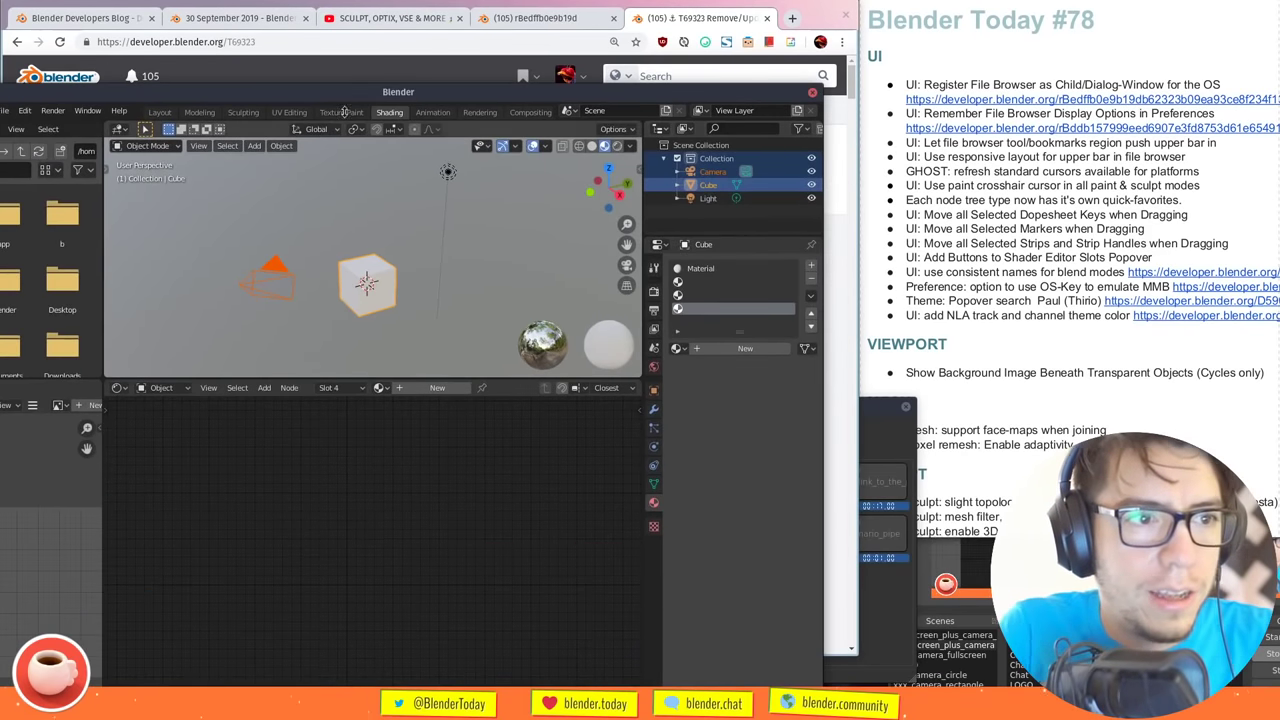
Switch to the Layout workspace, look through the scene camera, and select the camera
left_click(160, 111)
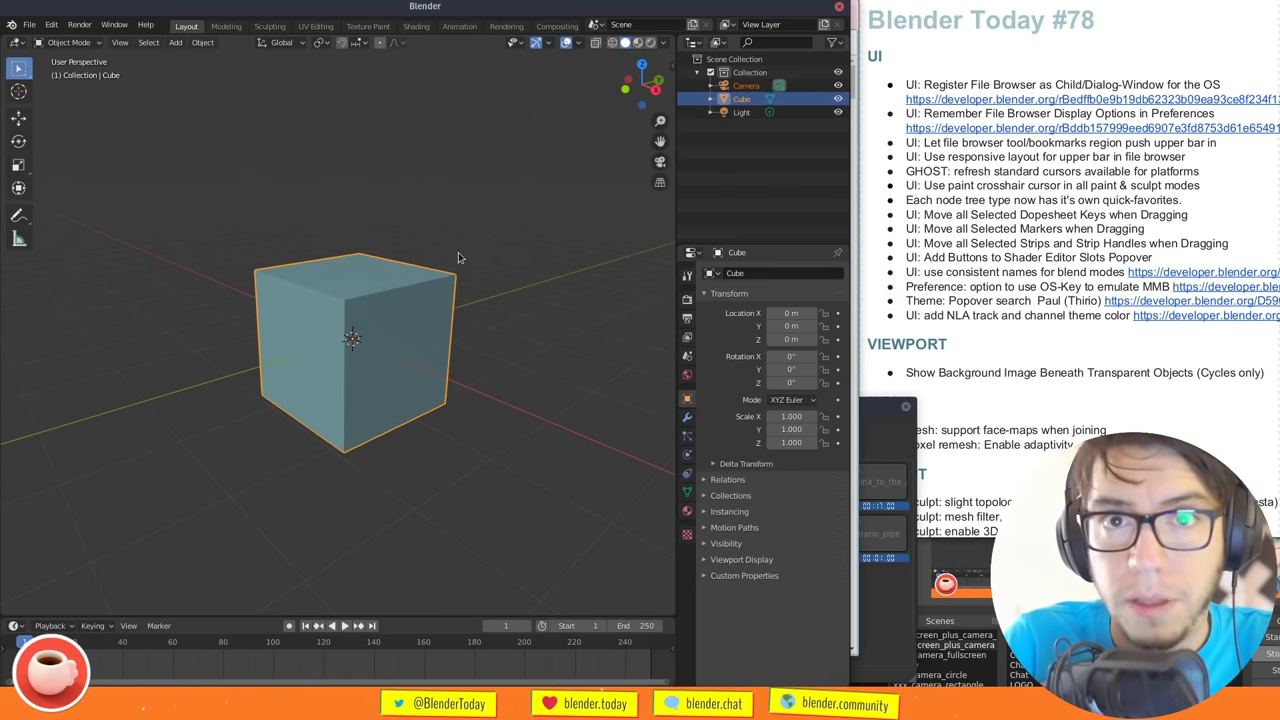
key("KP_0")
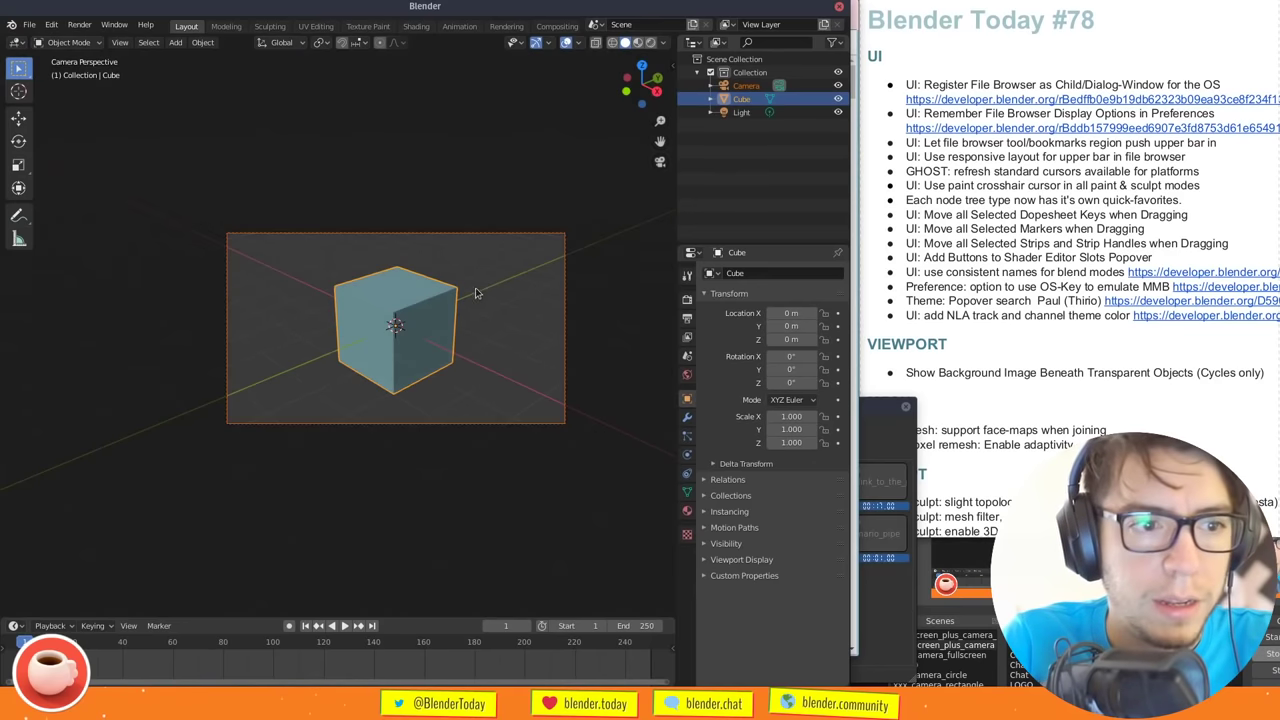
left_click(562, 262)
Enable Background Images on the camera, add an empty image entry, and minimise Blender
scroll(600, 358, "up", 2)
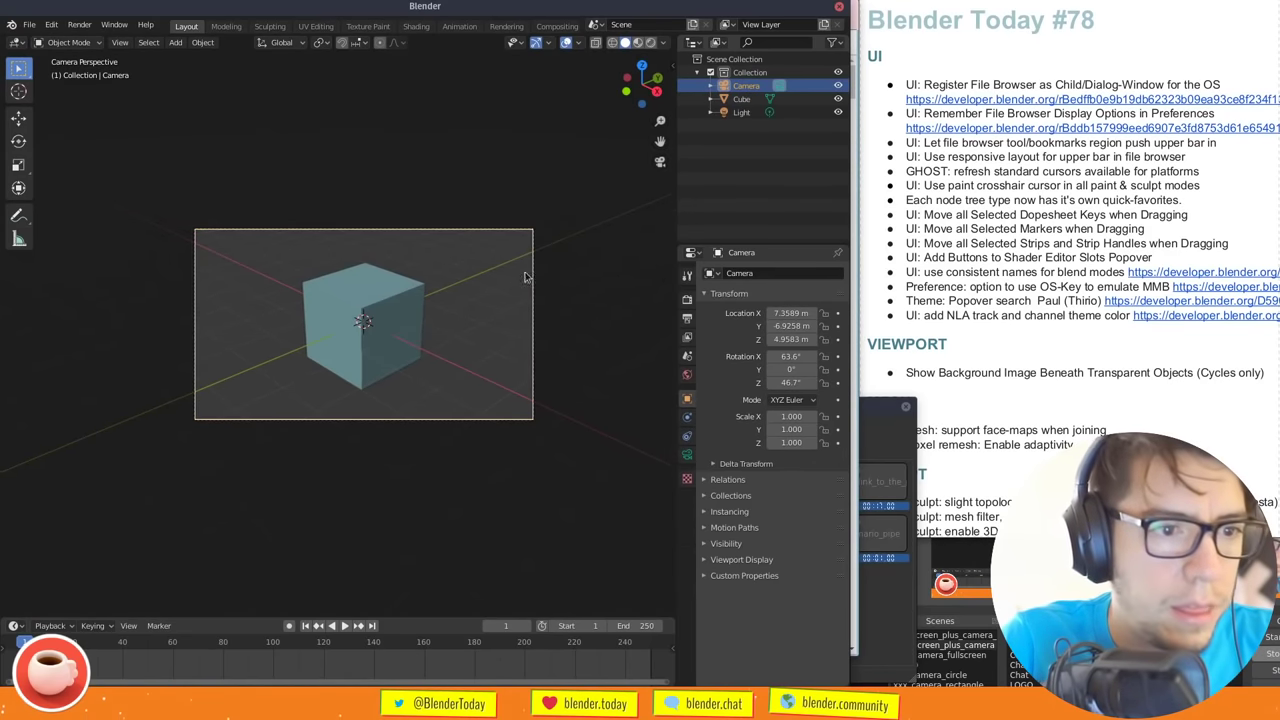
left_click(687, 455)
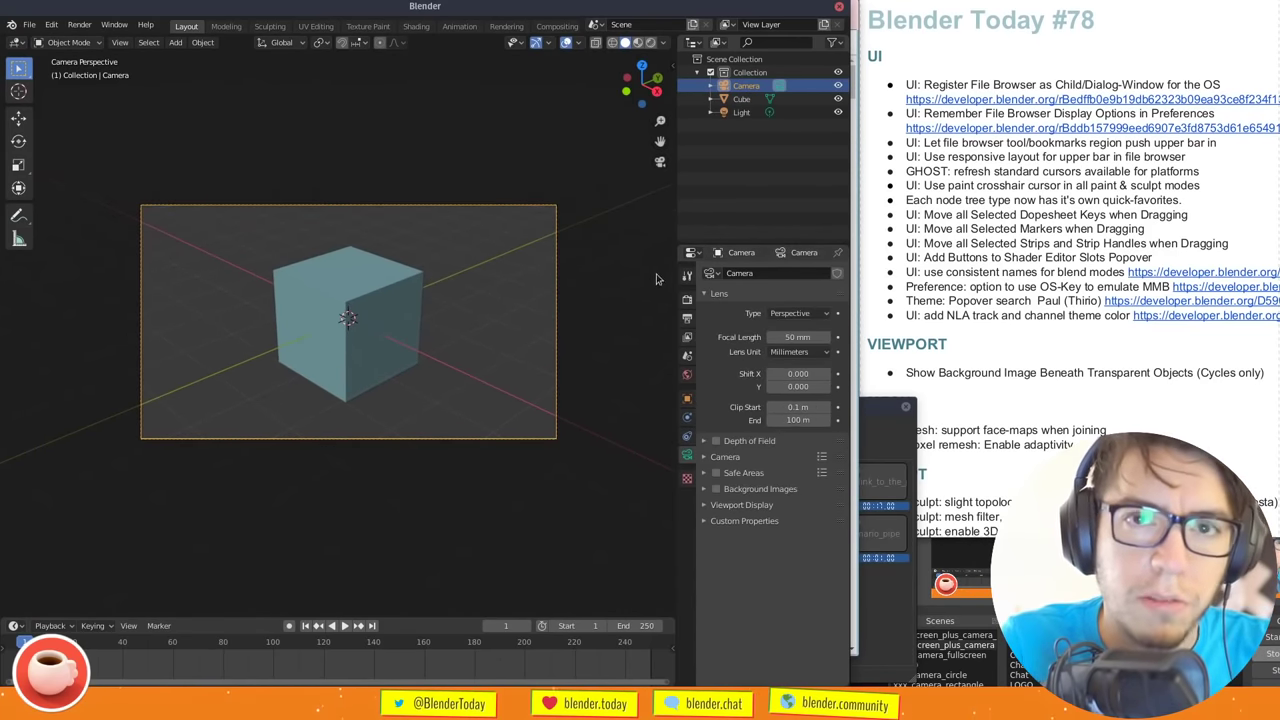
left_click(740, 488)
left_click(716, 488)
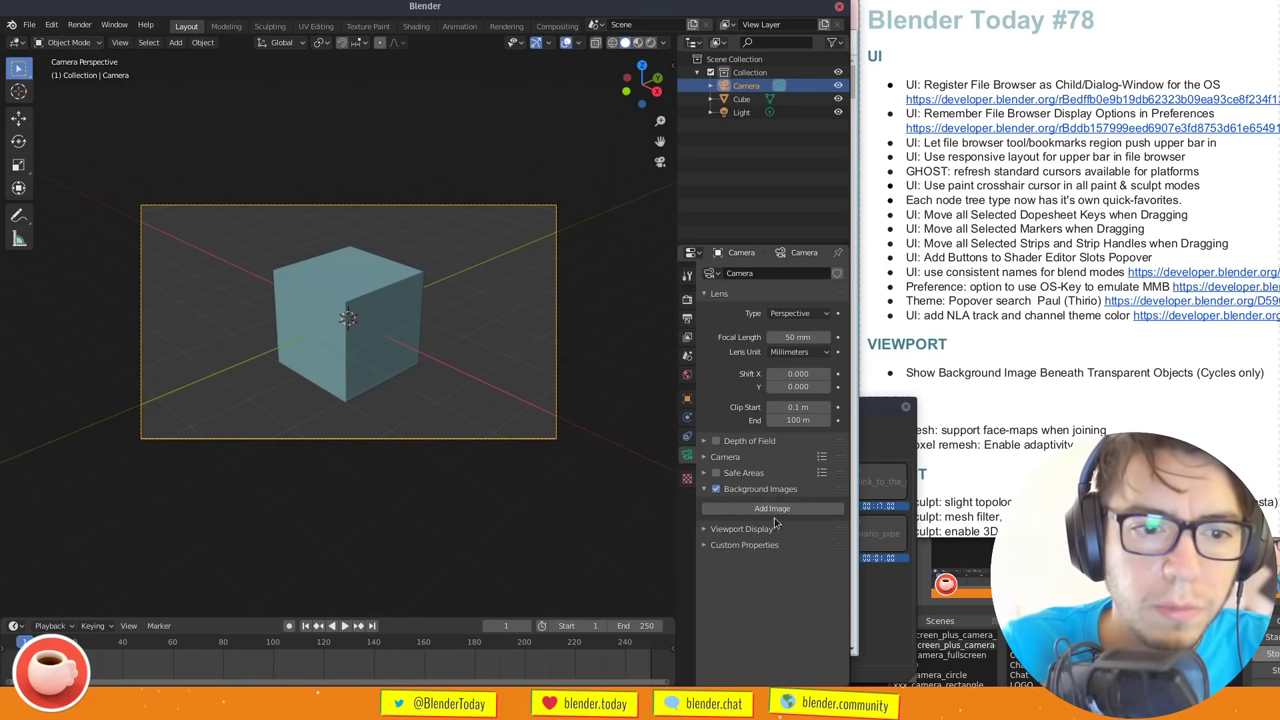
left_click(772, 508)
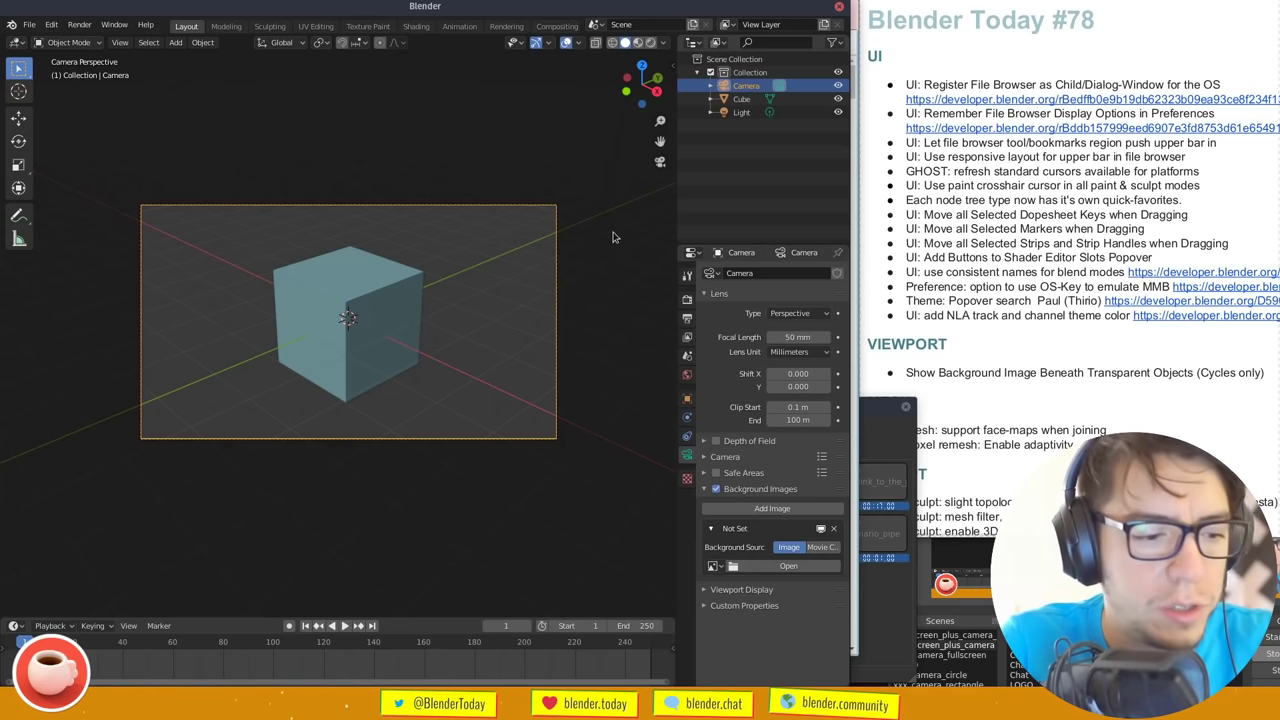
key("super+h")
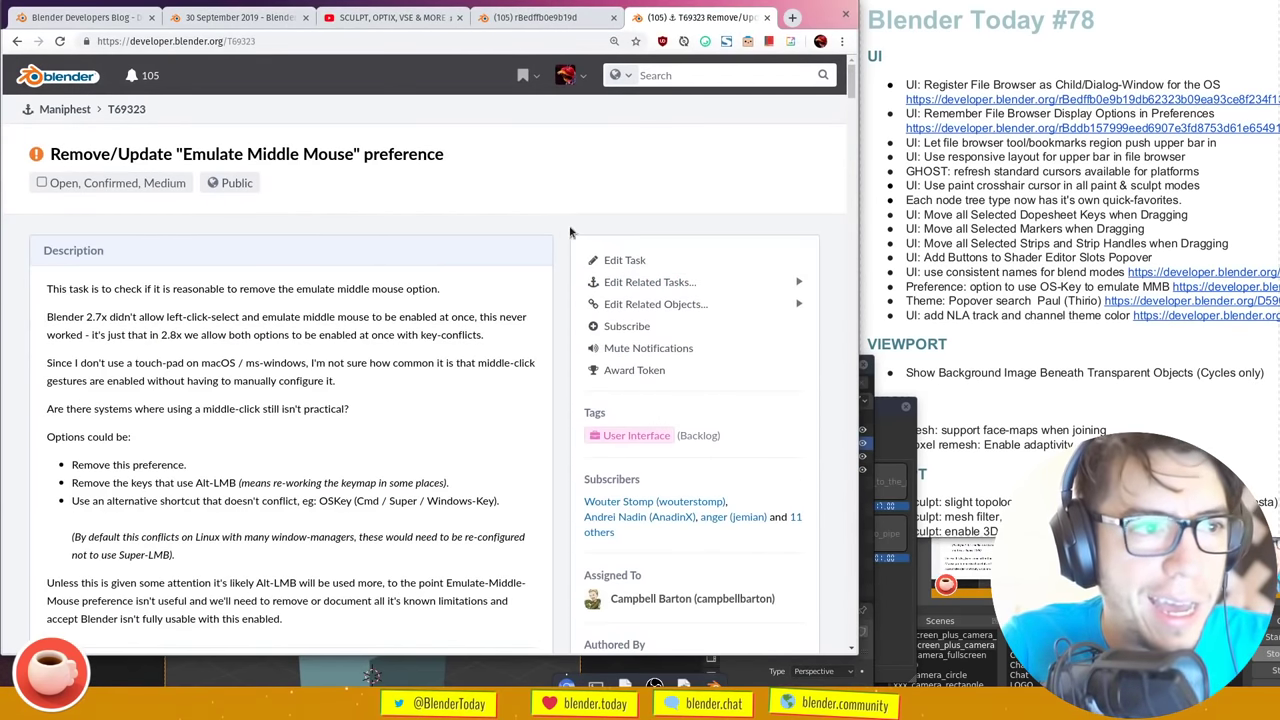
Close the Emulate Middle Mouse task page and move Blender down to uncover the commit page
key("ctrl+w")
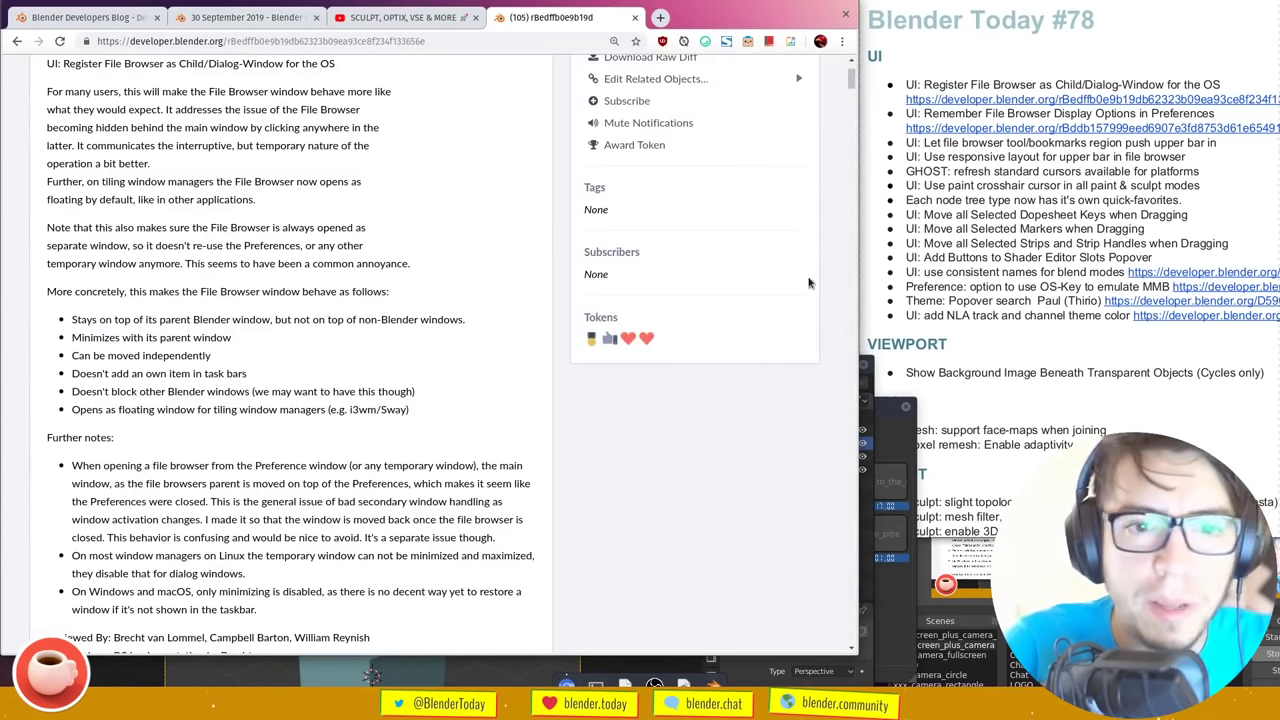
left_click(1001, 332)
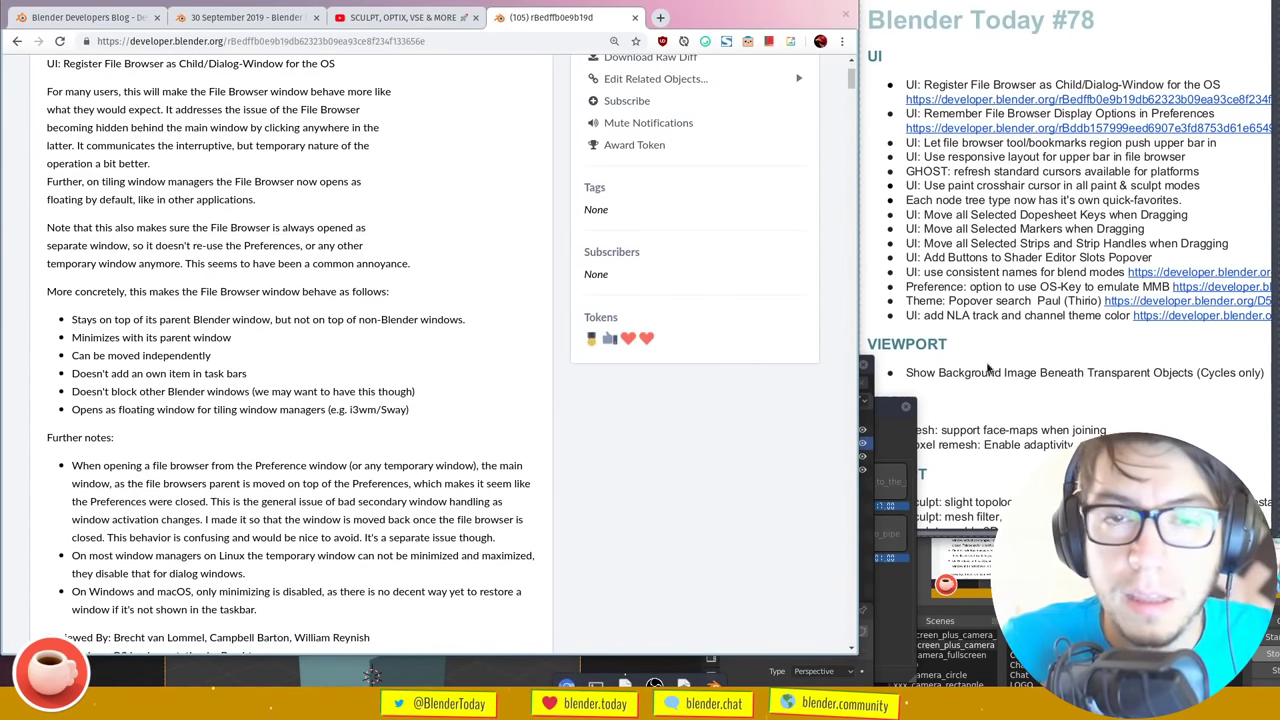
left_click(867, 415)
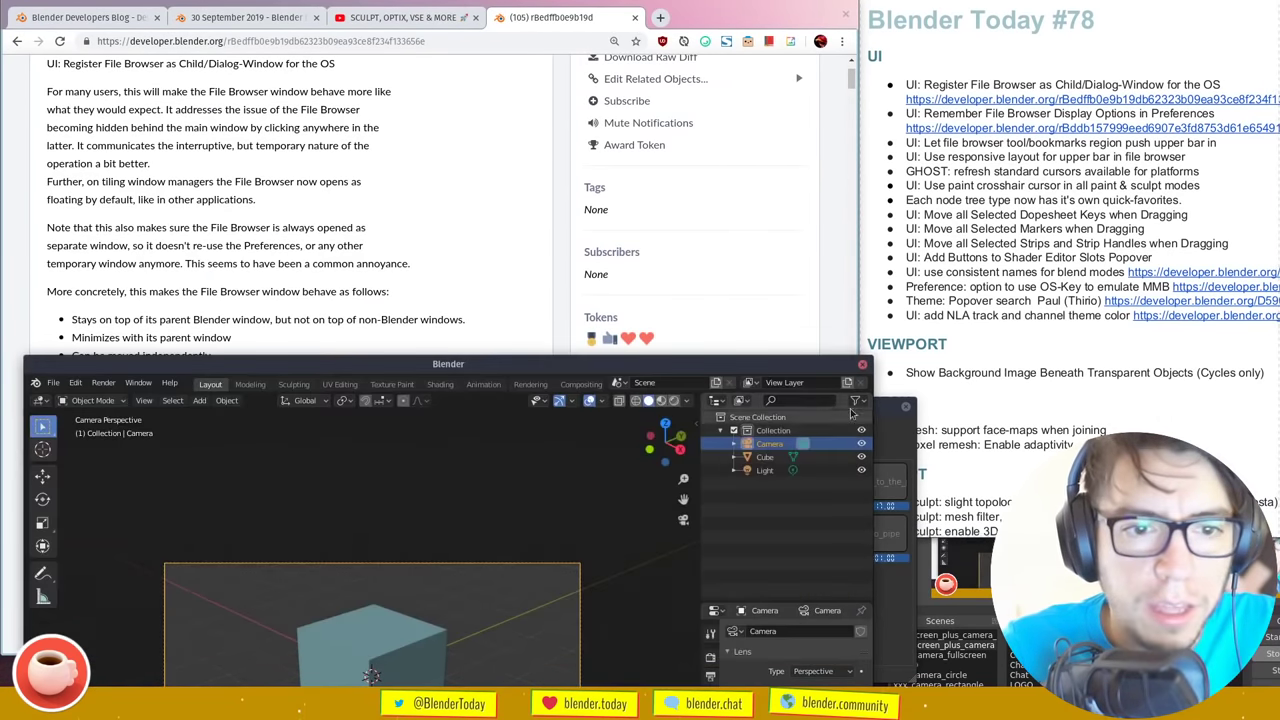
left_click_drag(802, 368, 778, 33)
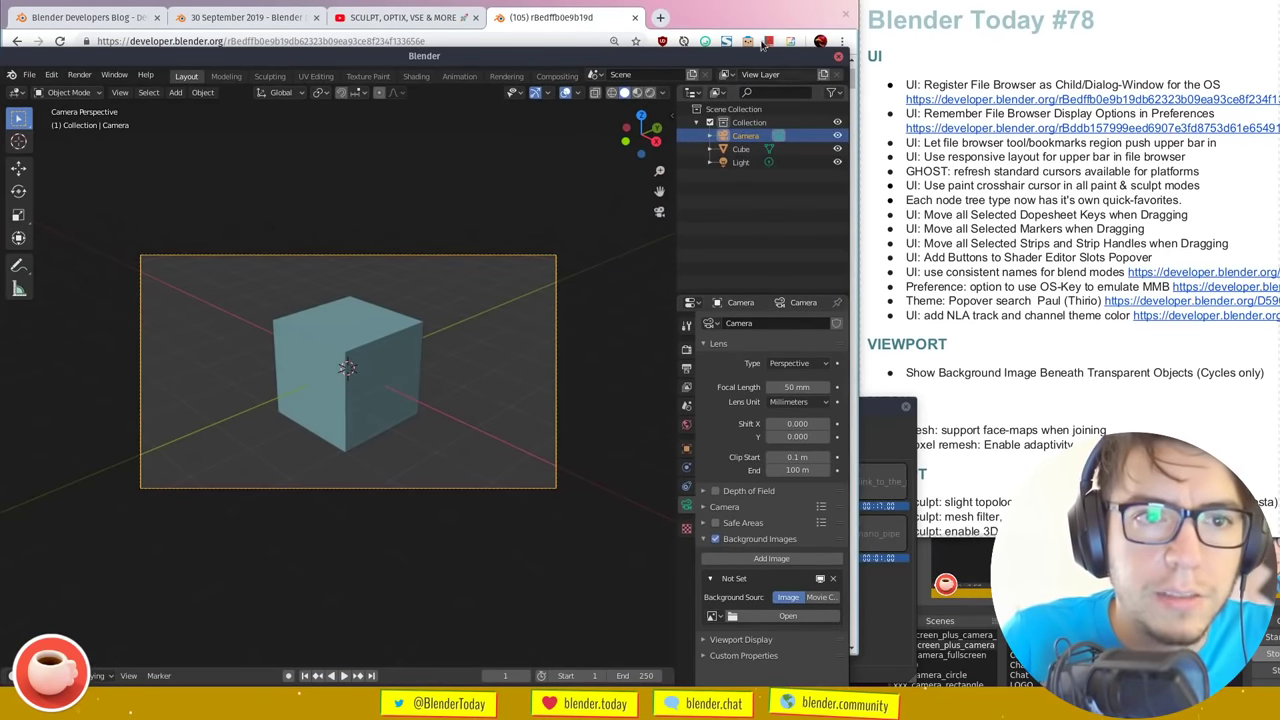
left_click_drag(760, 31, 668, 107)
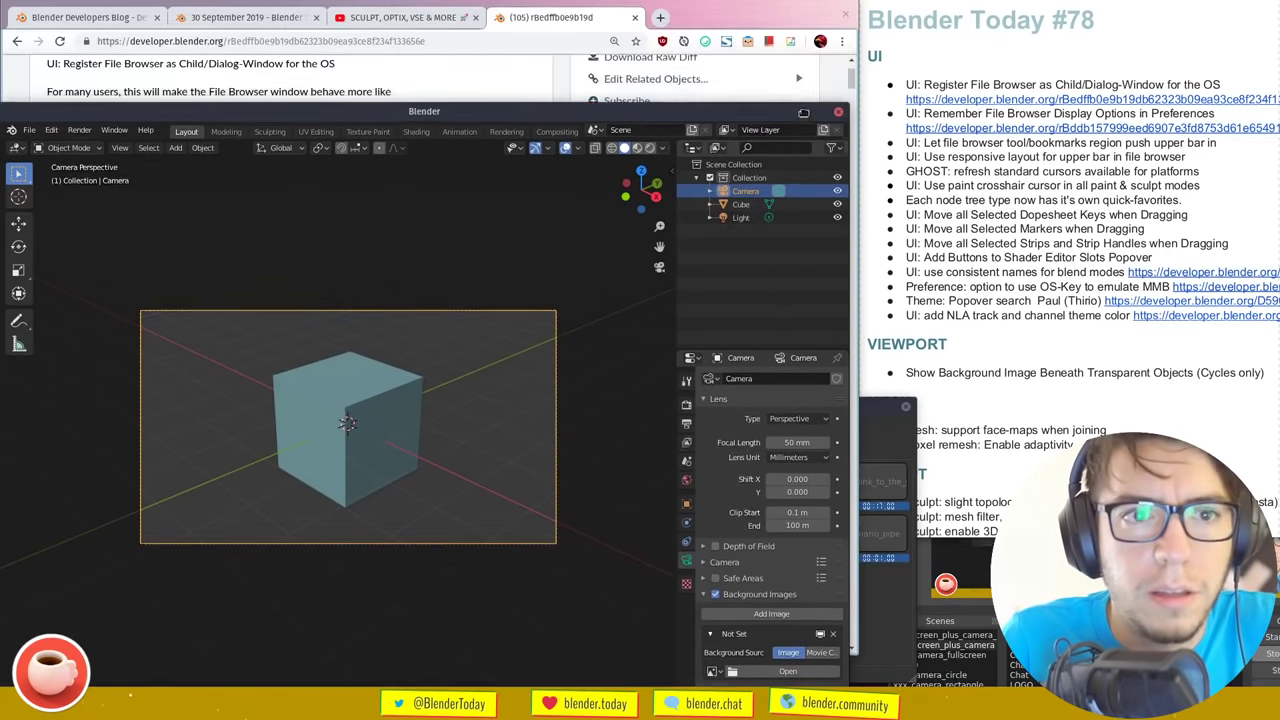
left_click(517, 69)
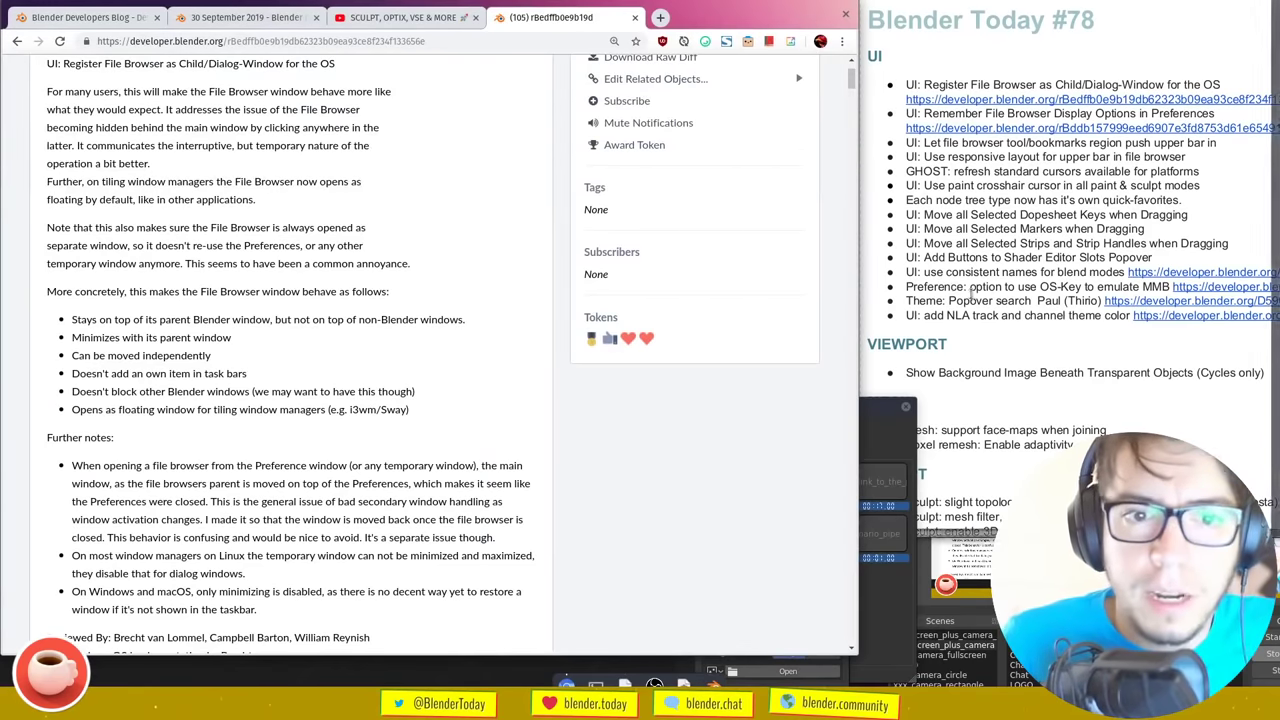
Read the commit notes, highlighting the face-maps joining remark, then return to Blender
left_click(1258, 47)
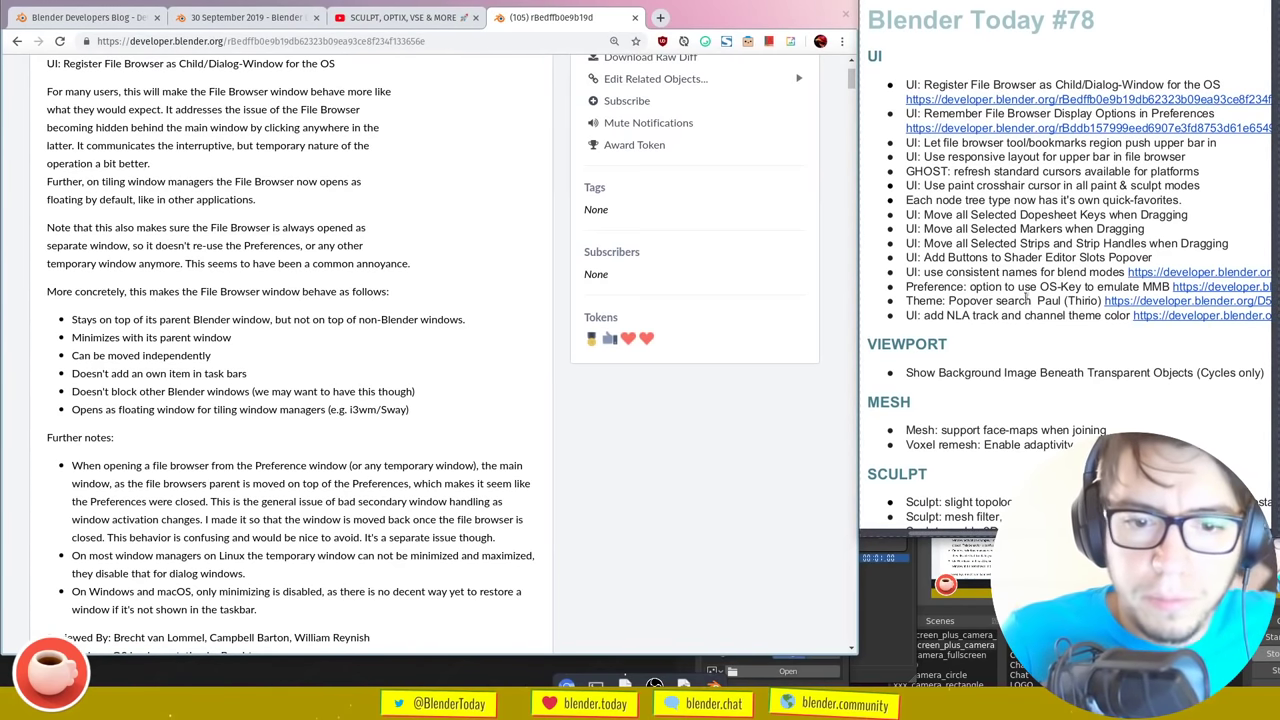
scroll(956, 249, "down", 3)
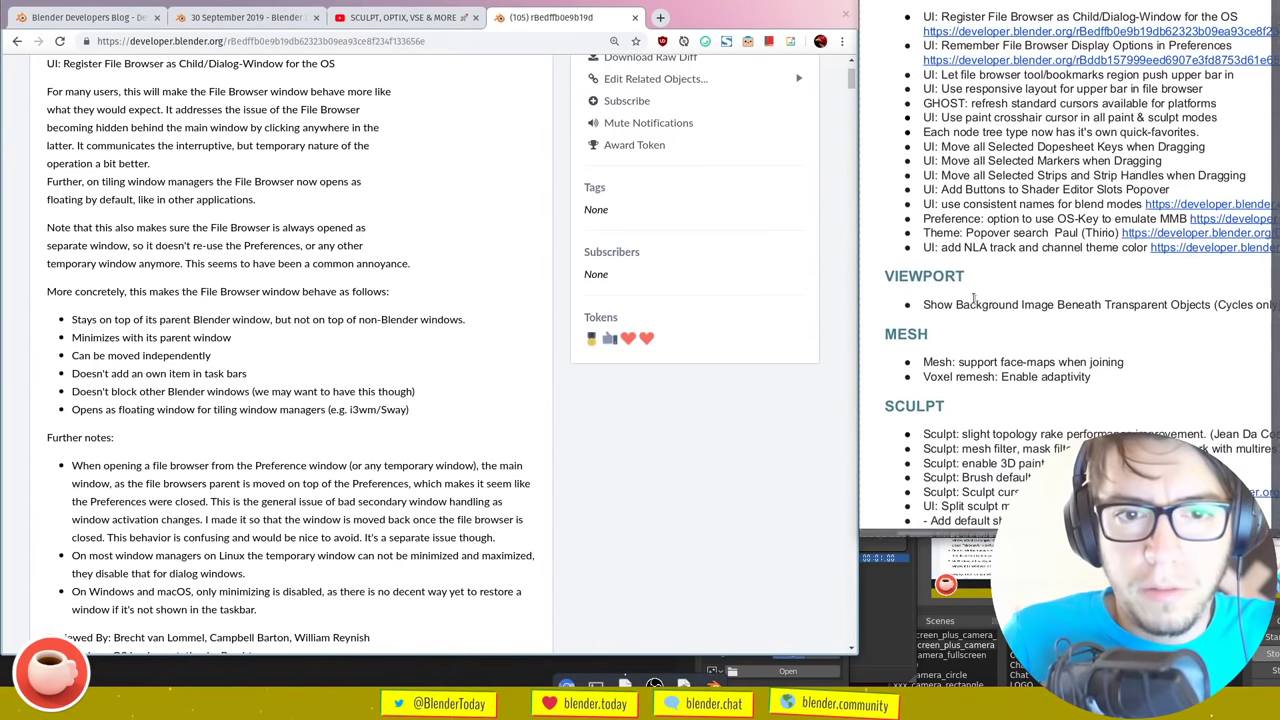
scroll(956, 249, "down", 2)
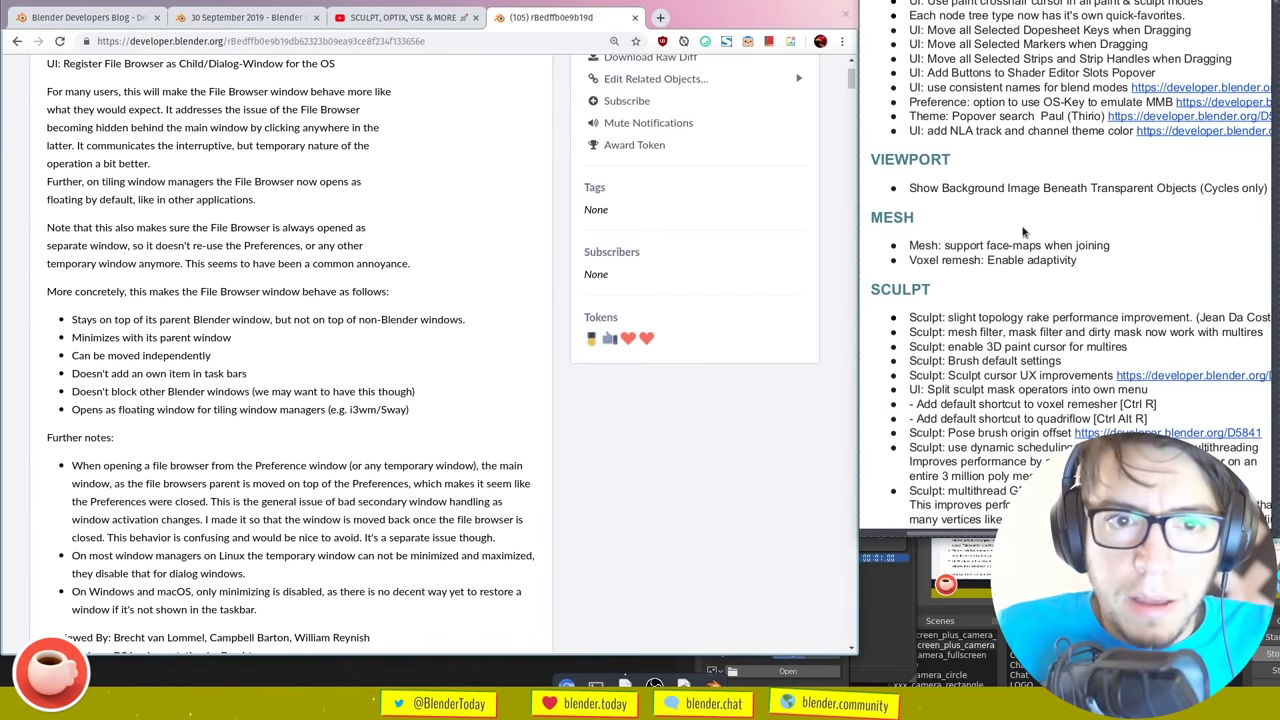
left_click_drag(1117, 254, 1044, 247)
left_click(1080, 238)
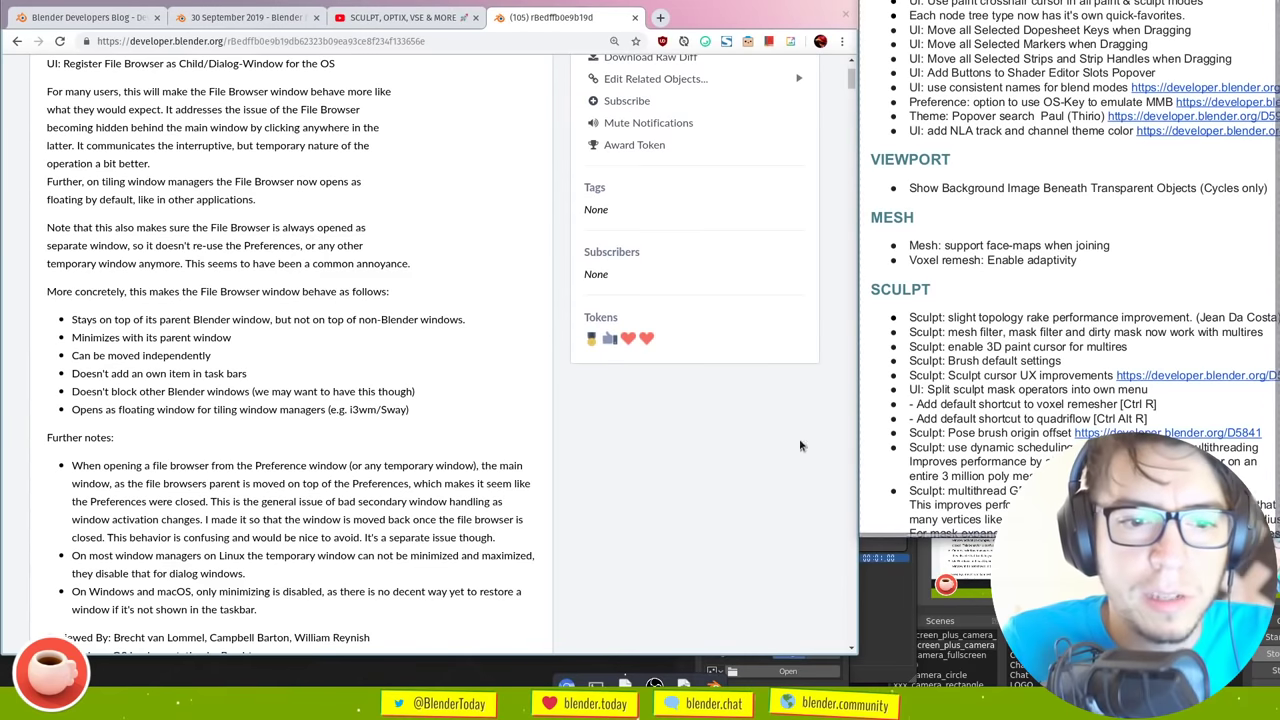
key("alt+Tab")
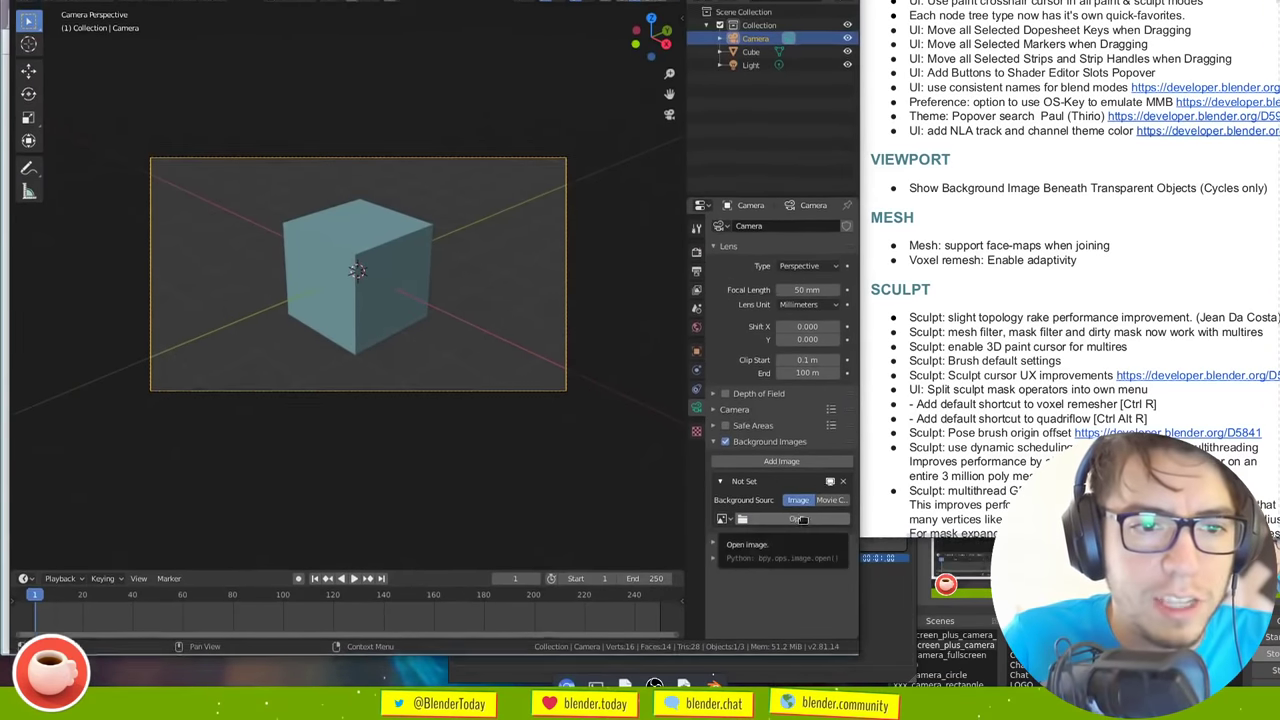
Select the Cube, enlarge the properties area, and expand its Face Maps section
left_click(423, 293)
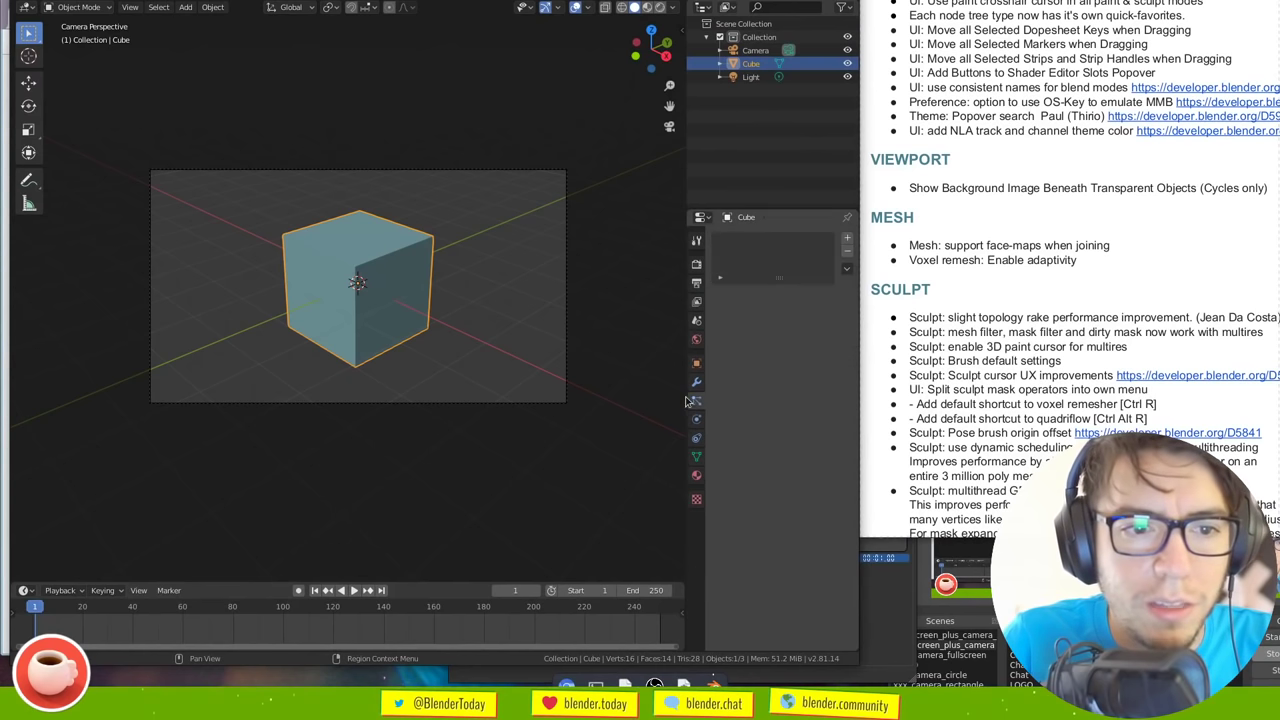
left_click_drag(687, 401, 634, 436)
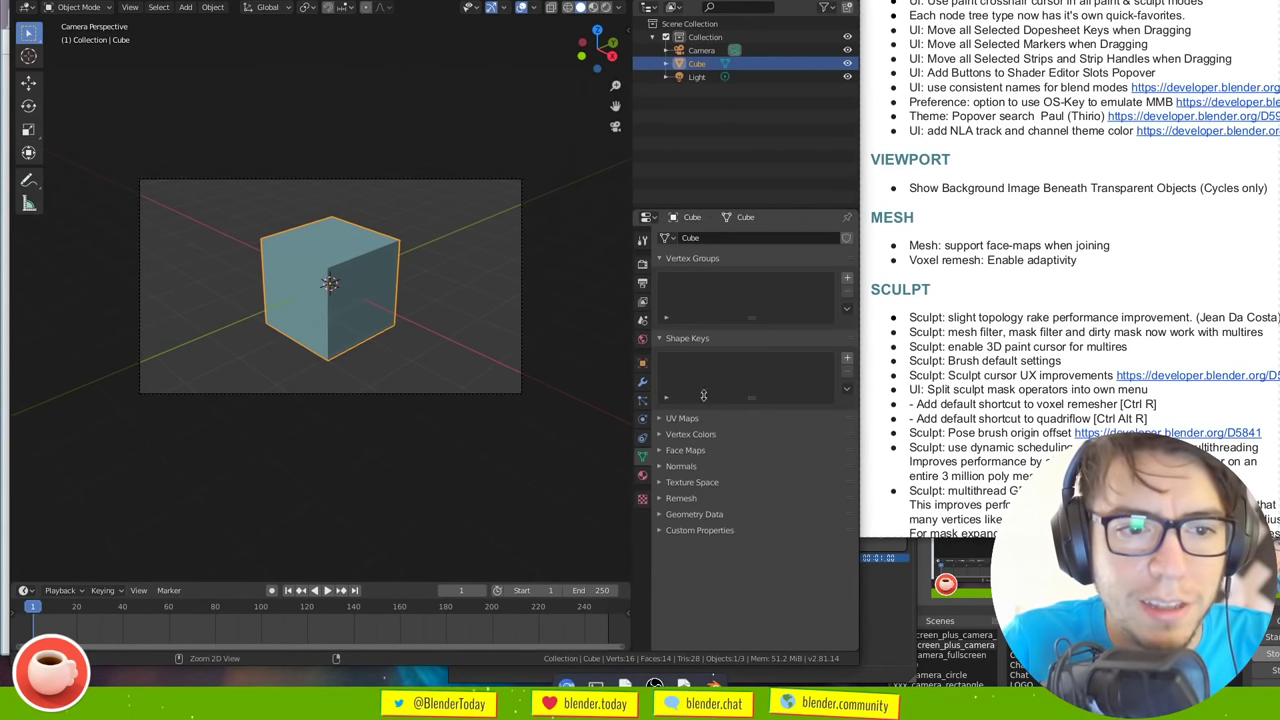
middle_click_drag(700, 430, 740, 400, "ctrl")
left_click(720, 522)
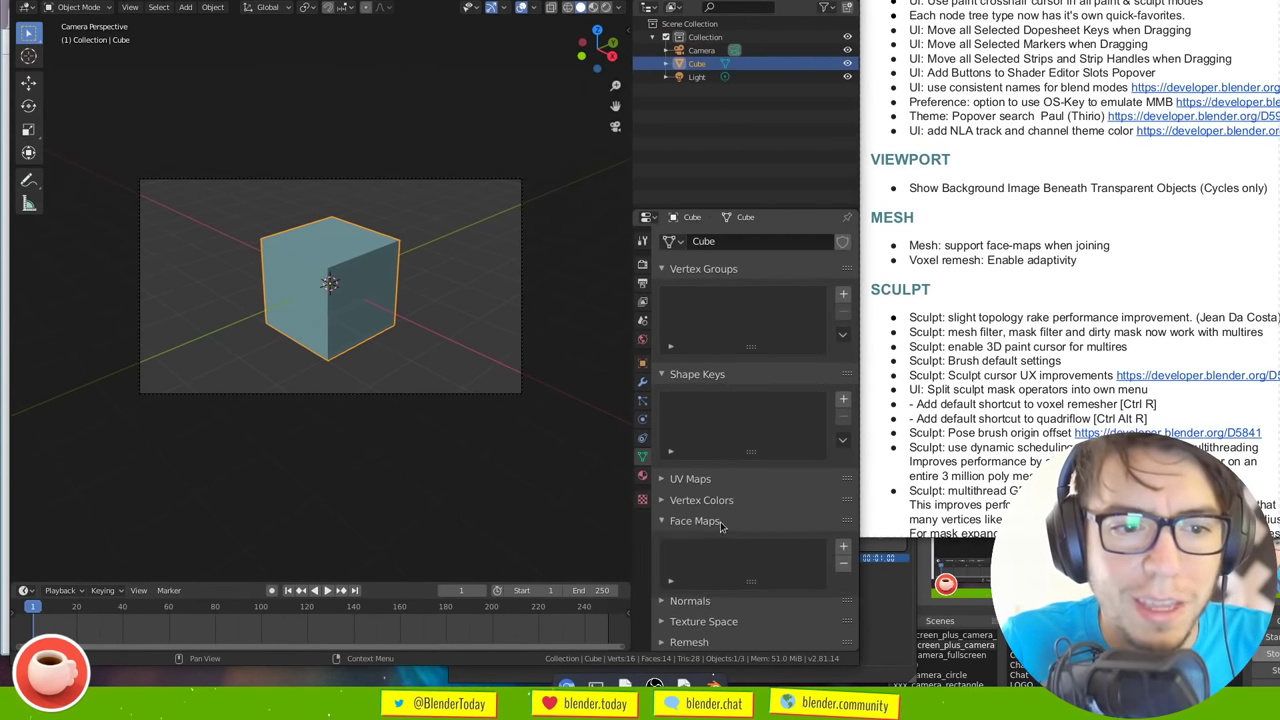
scroll(743, 303, "down", 2)
left_click(757, 322)
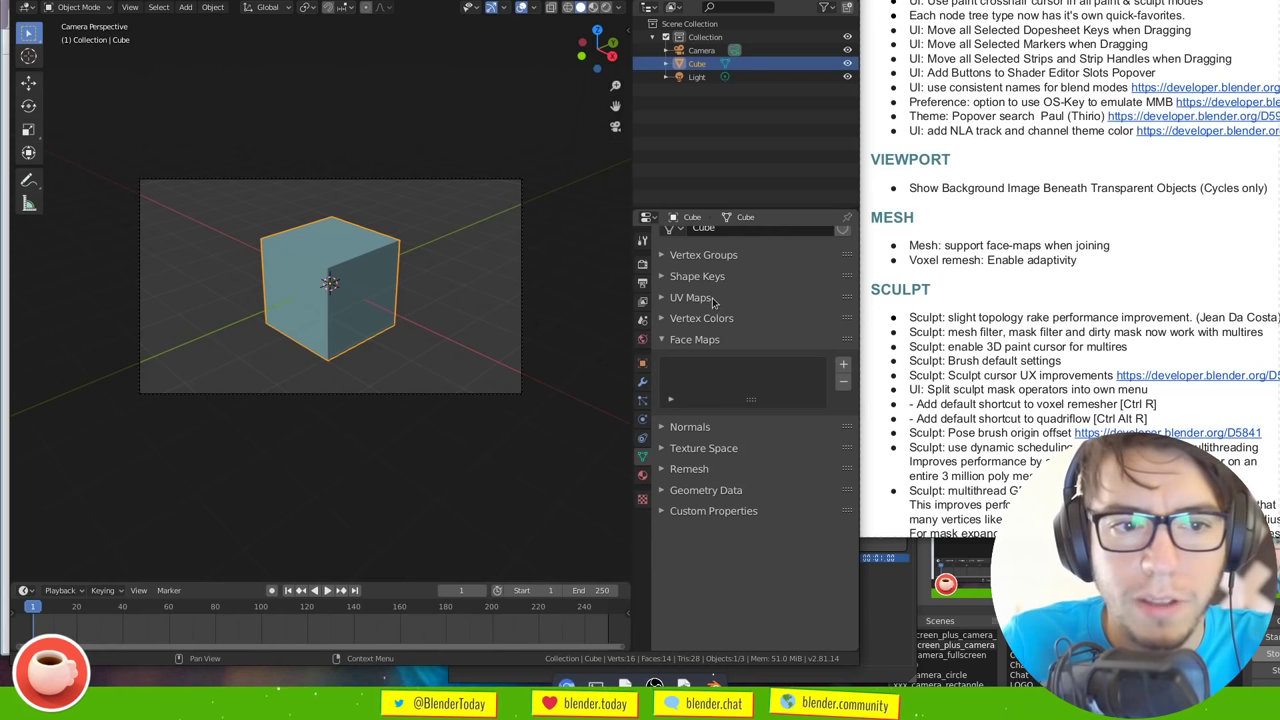
Add new face maps to the Cube, then enter Edit Mode and return to Object Mode
left_click(843, 364)
left_click(843, 364)
left_click(843, 364)
left_click(843, 364)
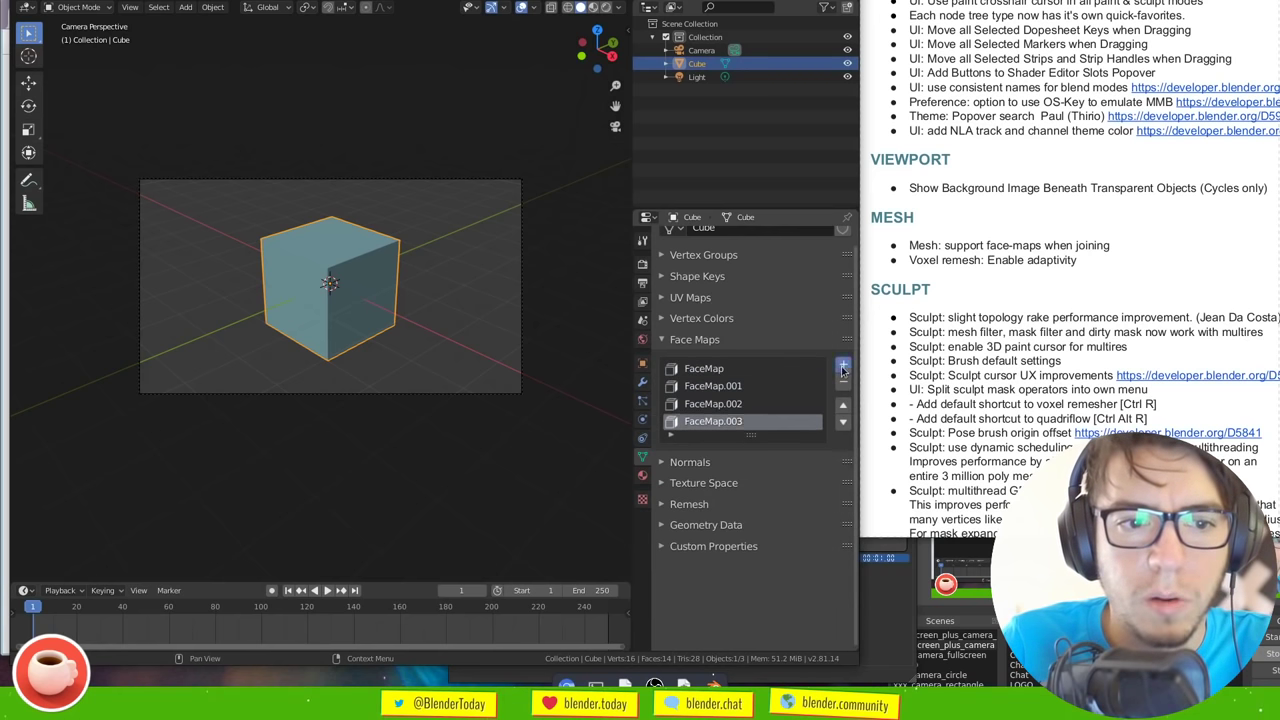
left_click(843, 364)
left_click(843, 364)
key("Tab")
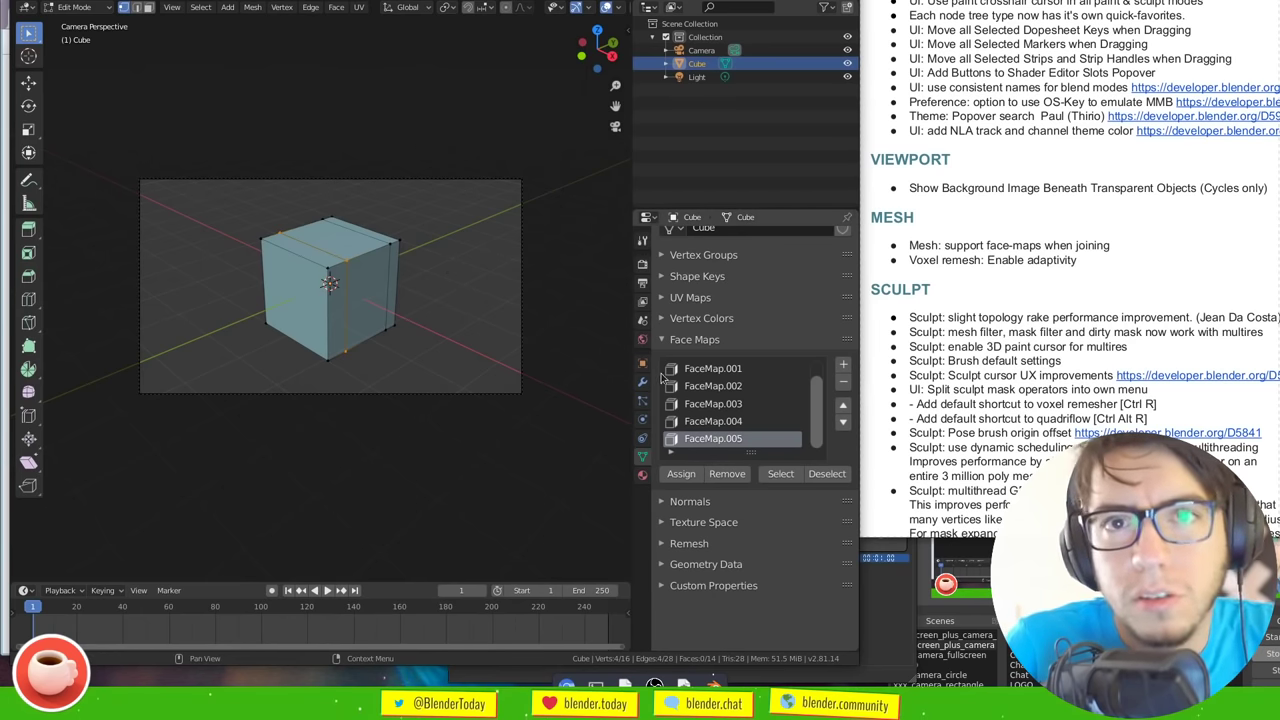
key("super+h")
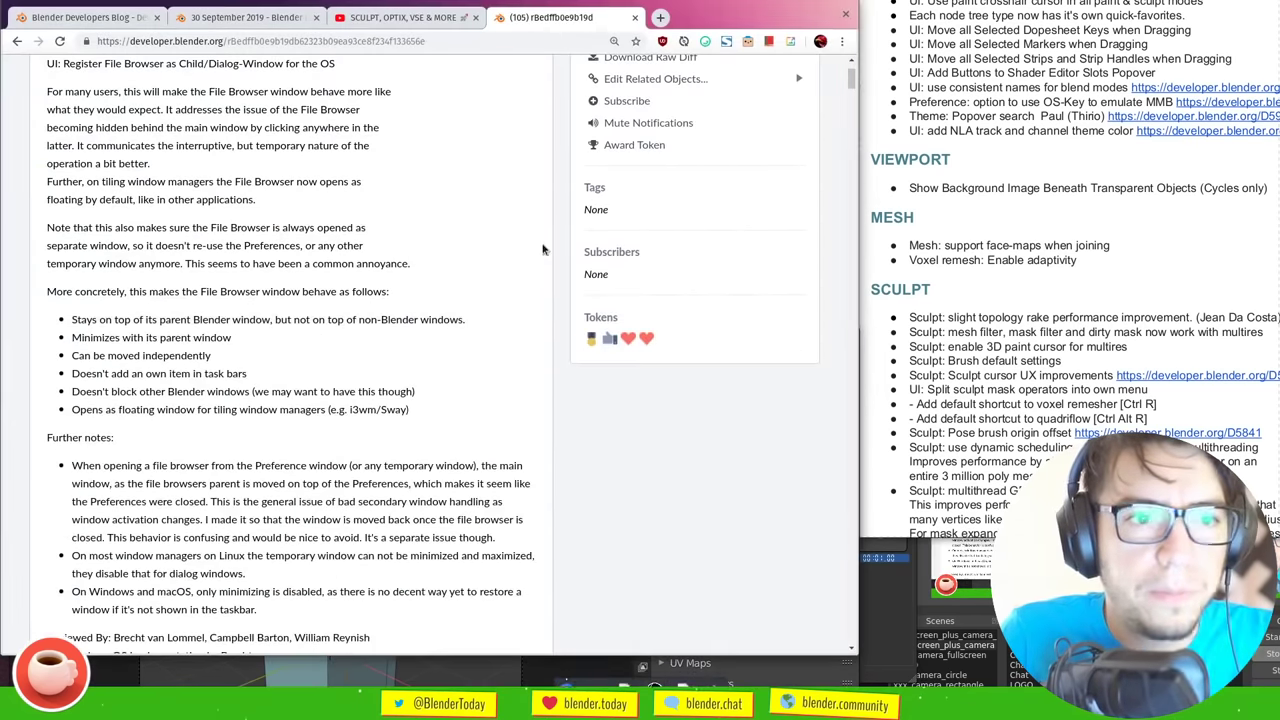
left_click(1107, 265)
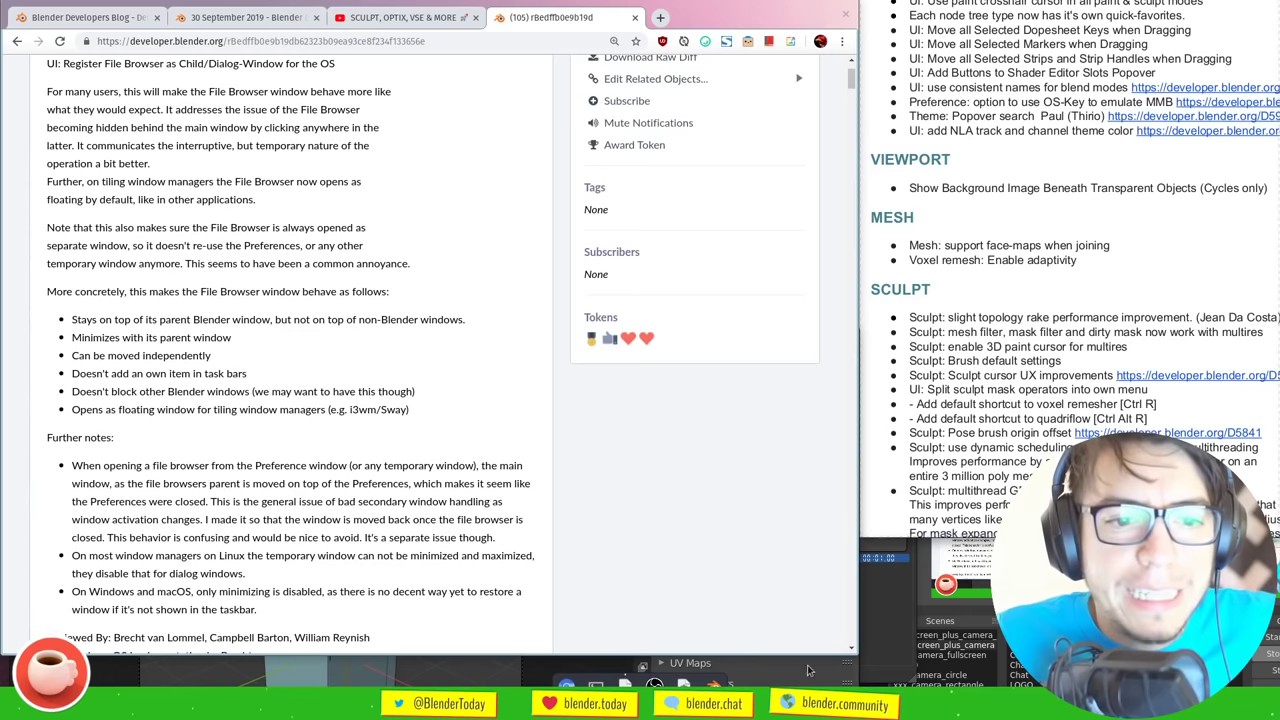
left_click(807, 670)
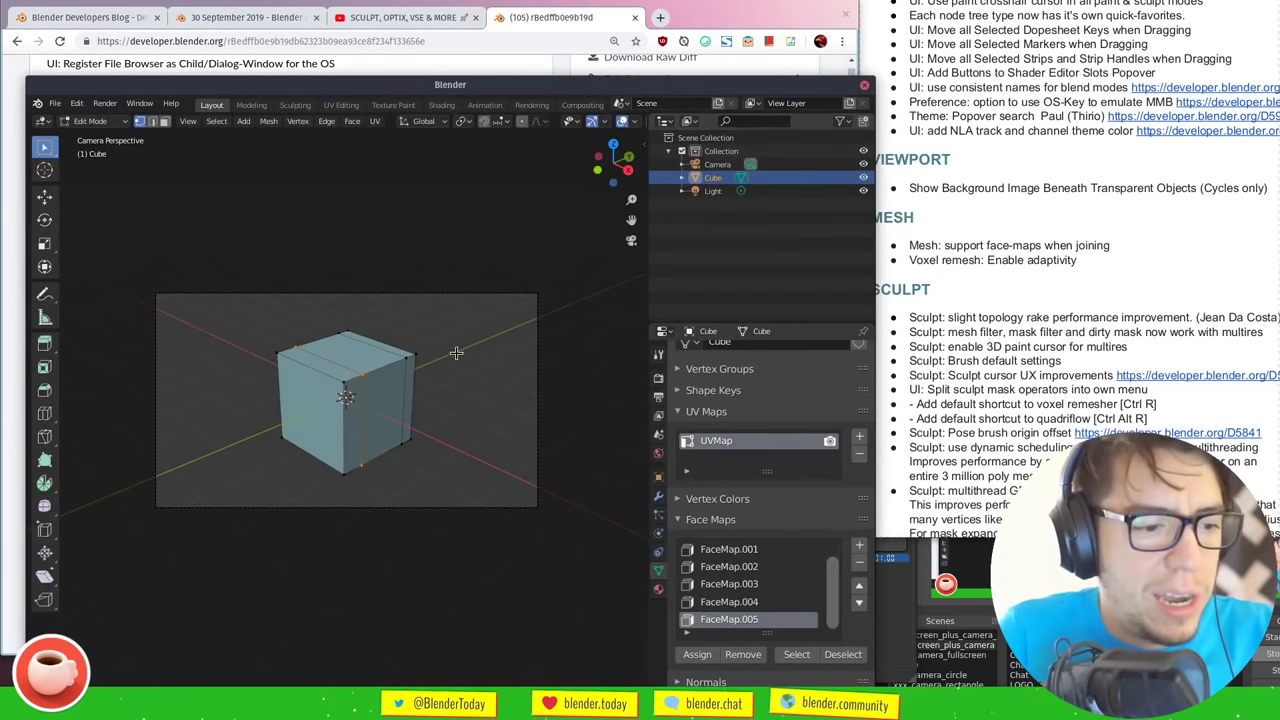
key("Tab")
left_click_drag(628, 253, 620, 365)
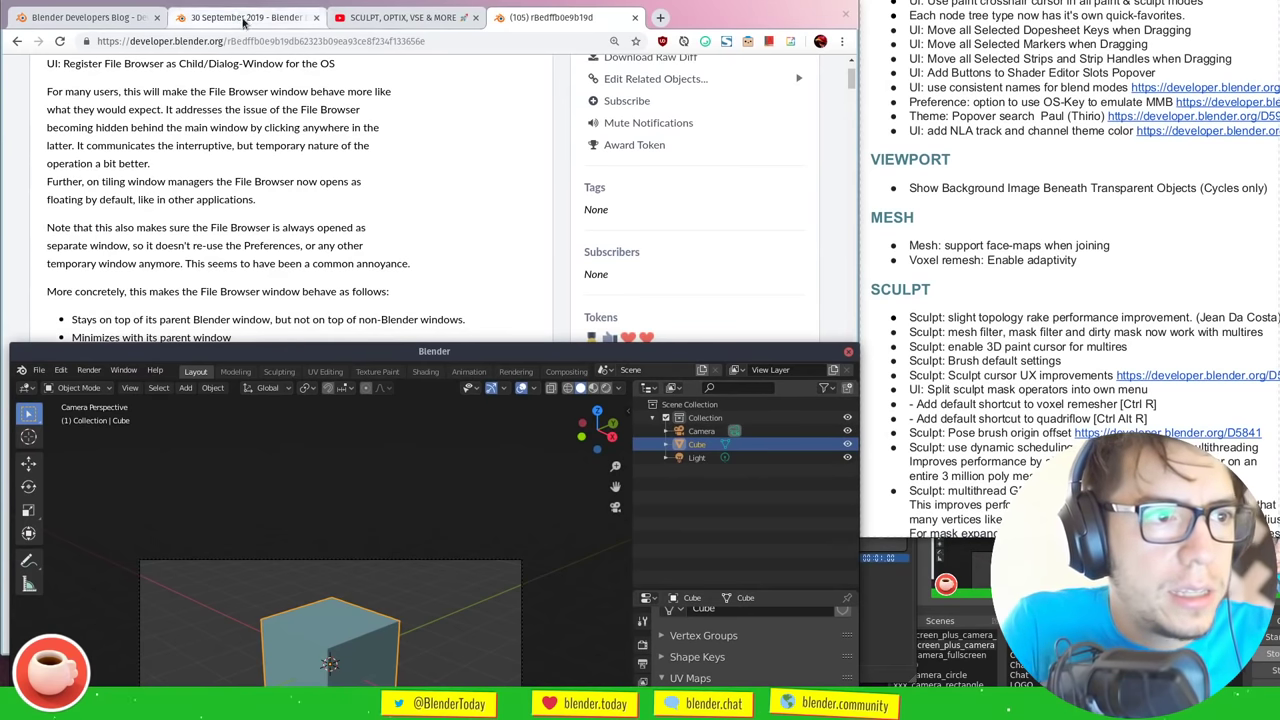
Scroll the 30 September 2019 meeting notes to the Retopology / Voxel Remesh section
left_click(172, 20)
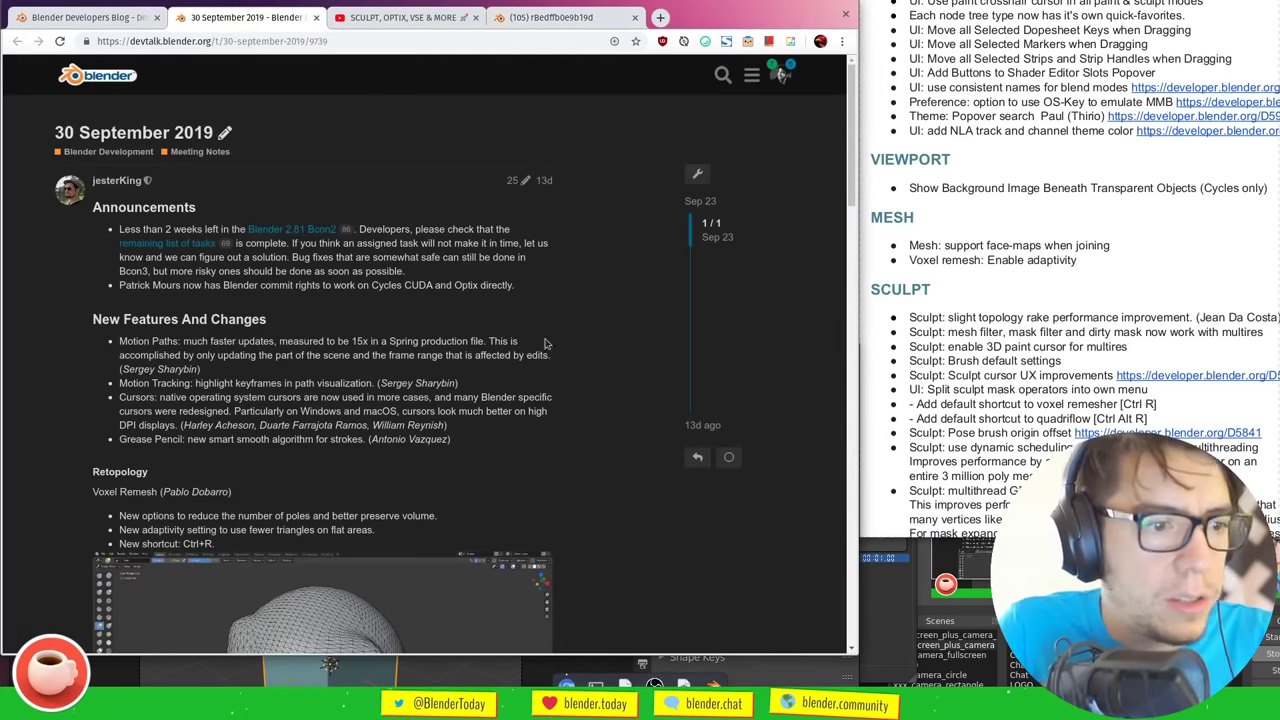
scroll(182, 420, "down", 3)
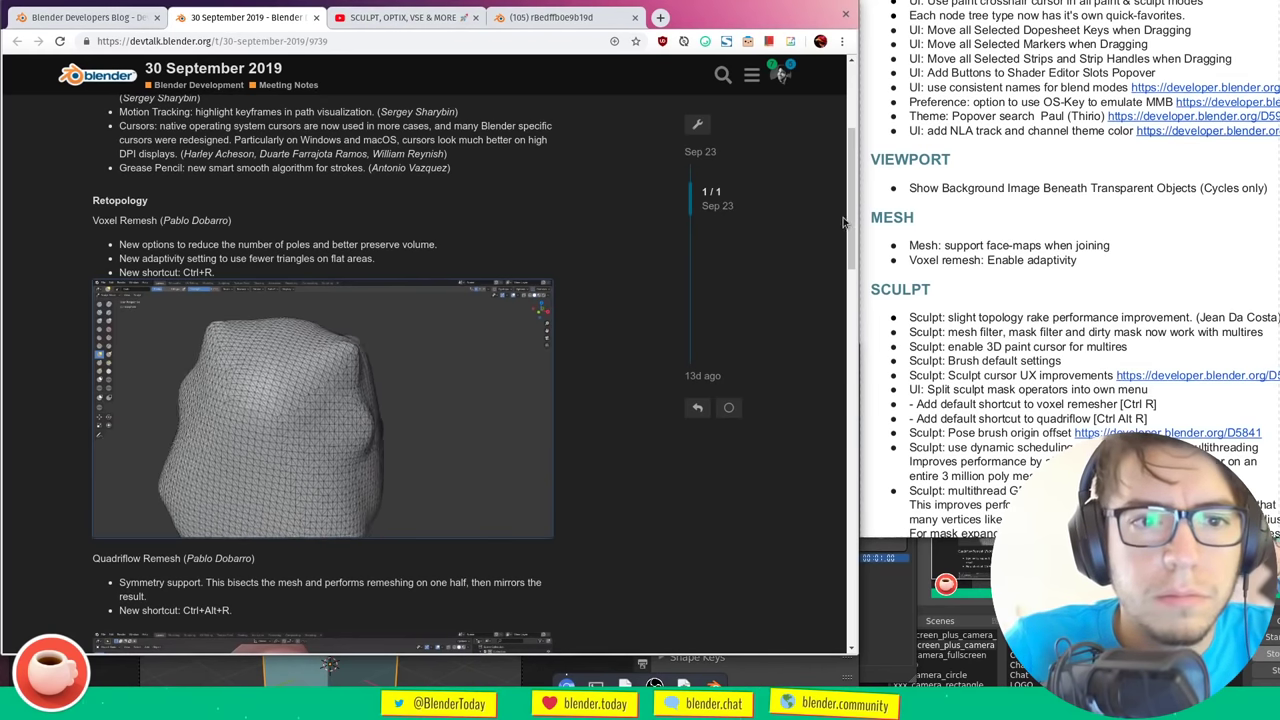
scroll(827, 247, "down", 1)
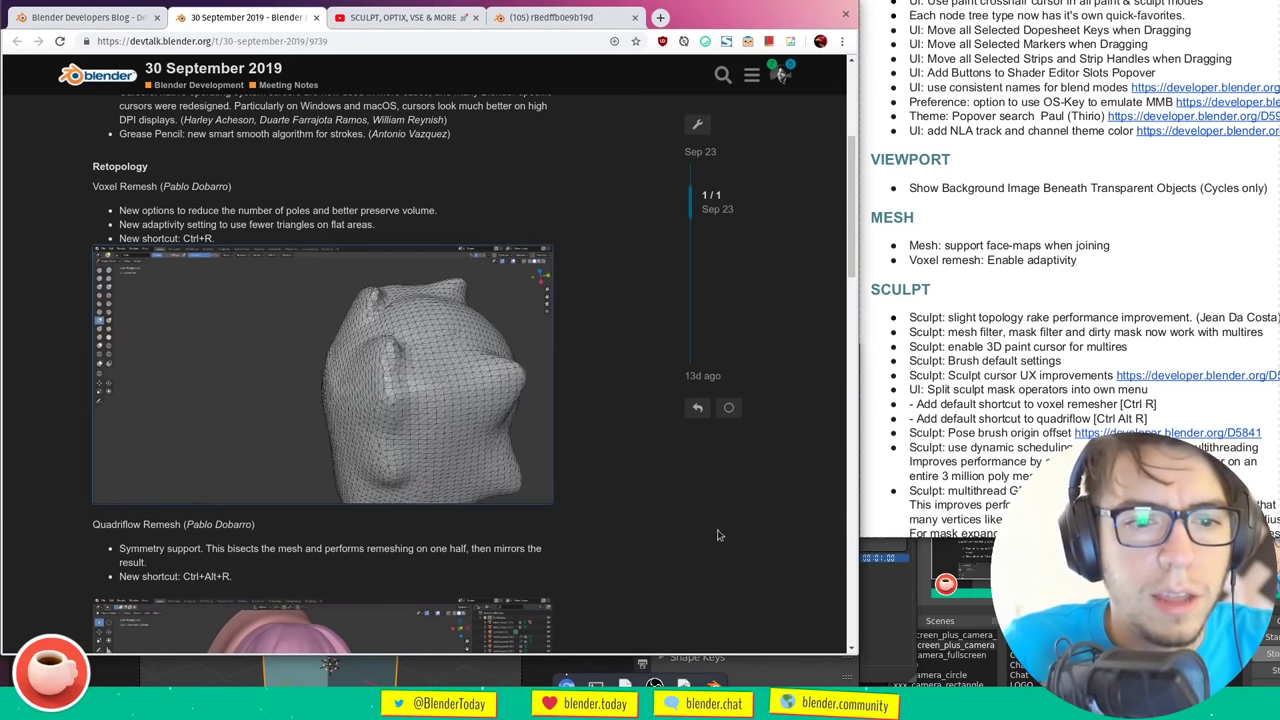
left_click(762, 666)
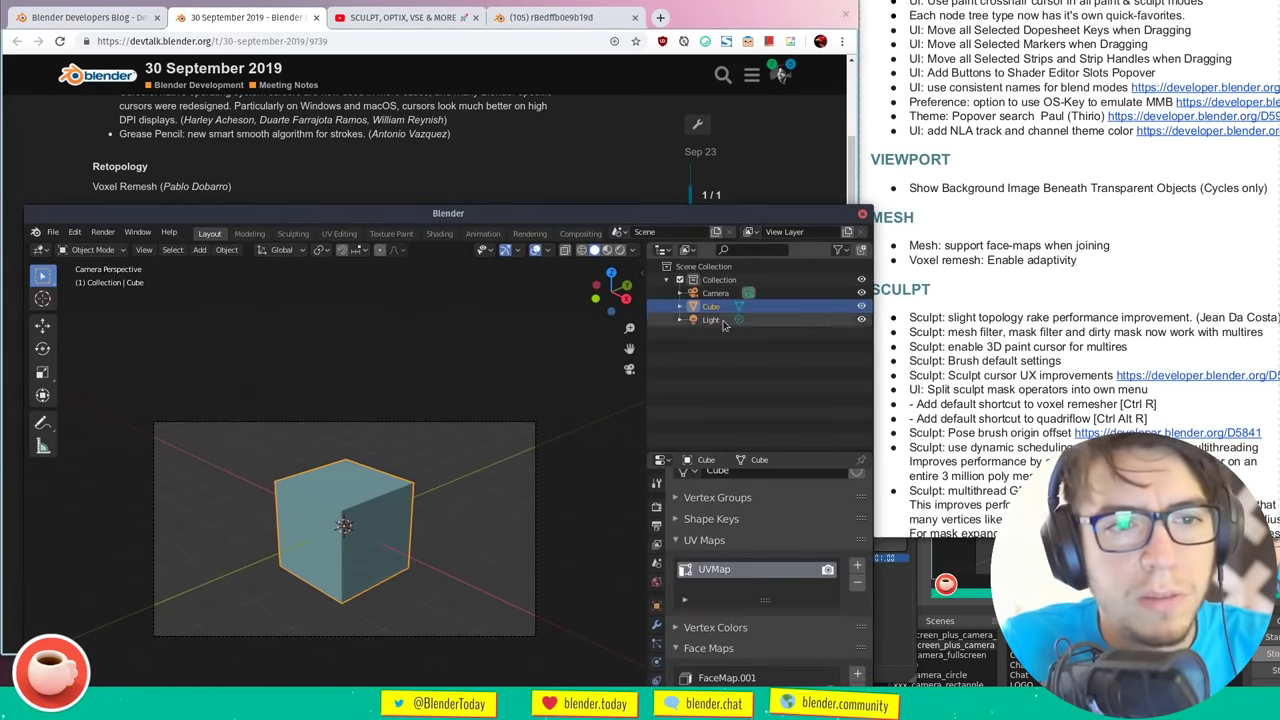
key("alt+Tab")
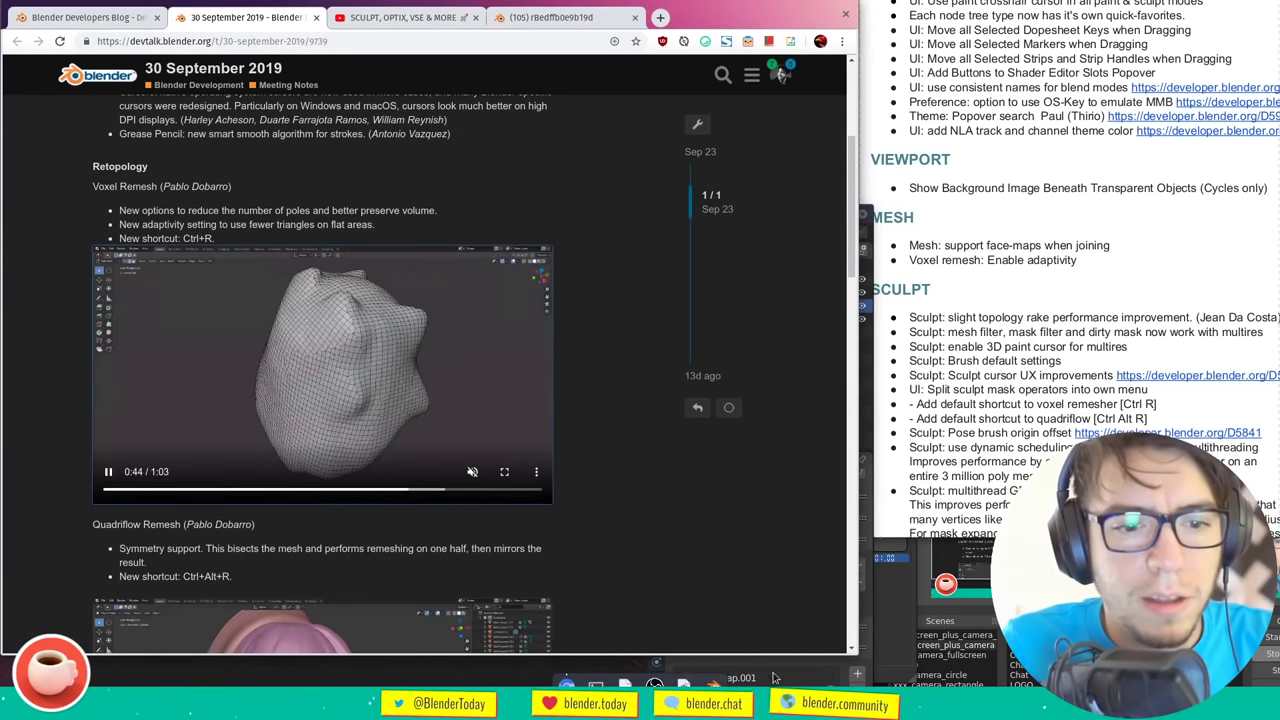
left_click(786, 668)
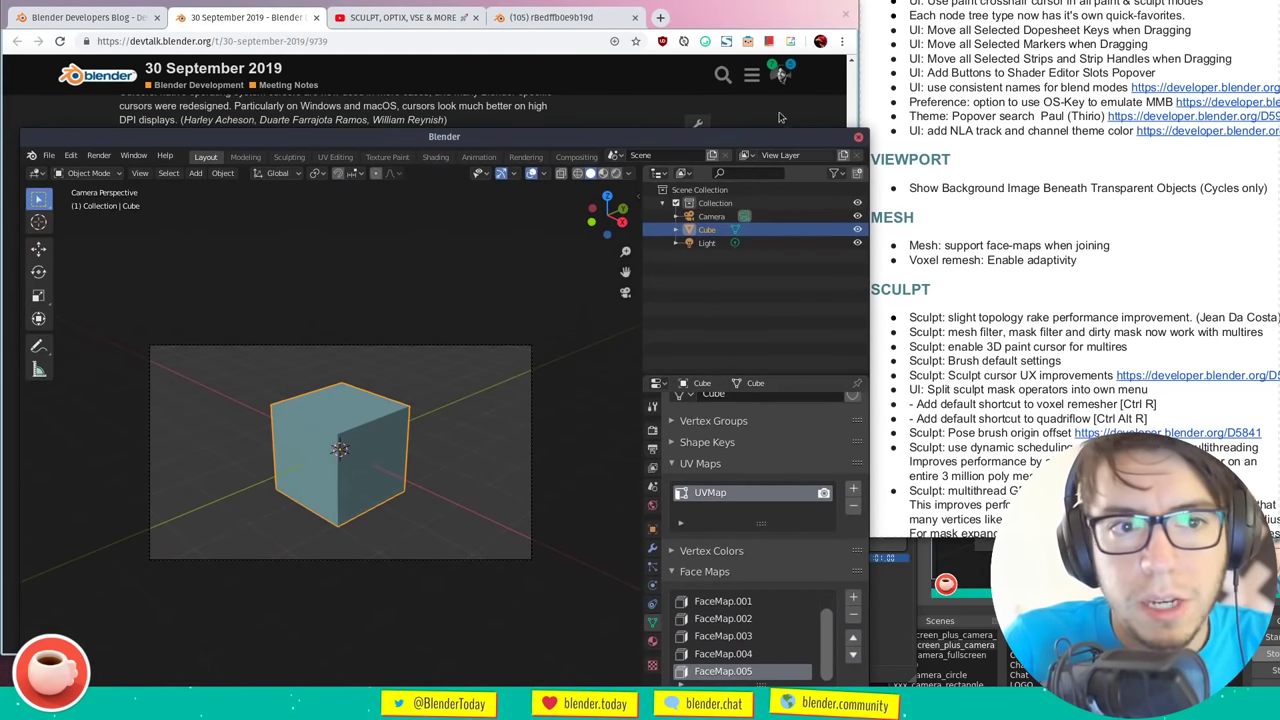
key("alt+Tab")
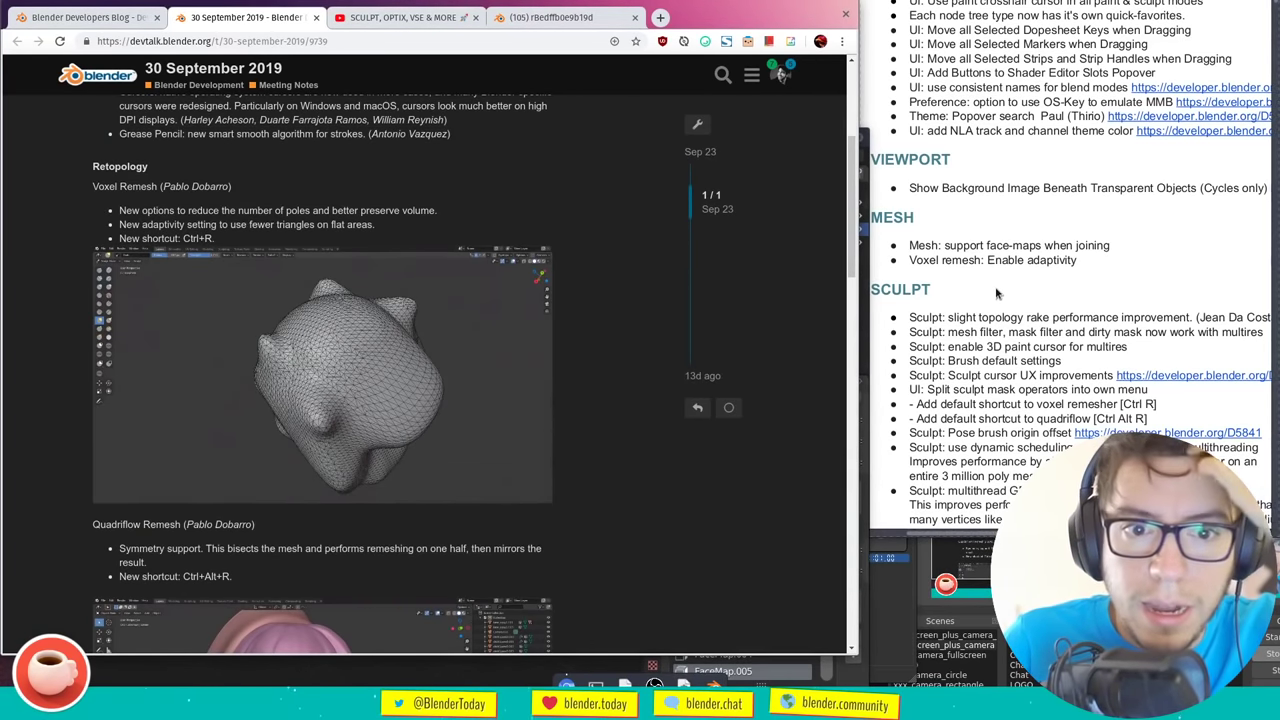
left_click(969, 311)
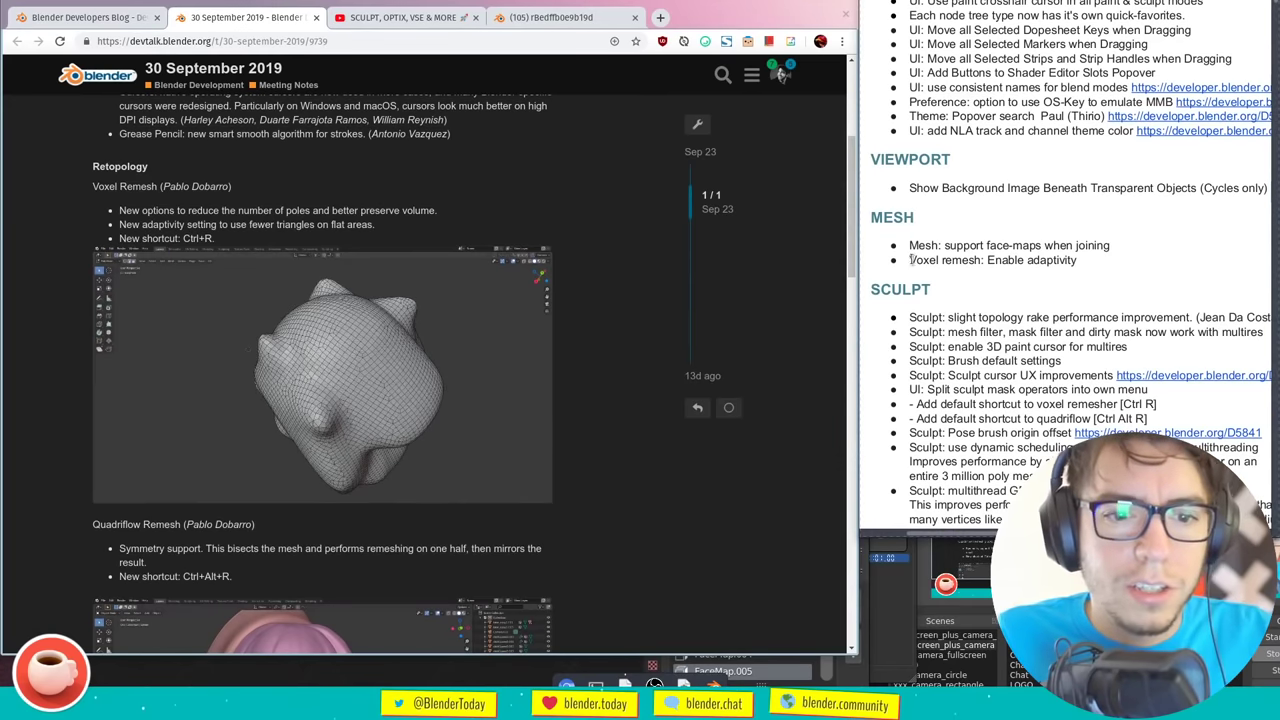
left_click(885, 603)
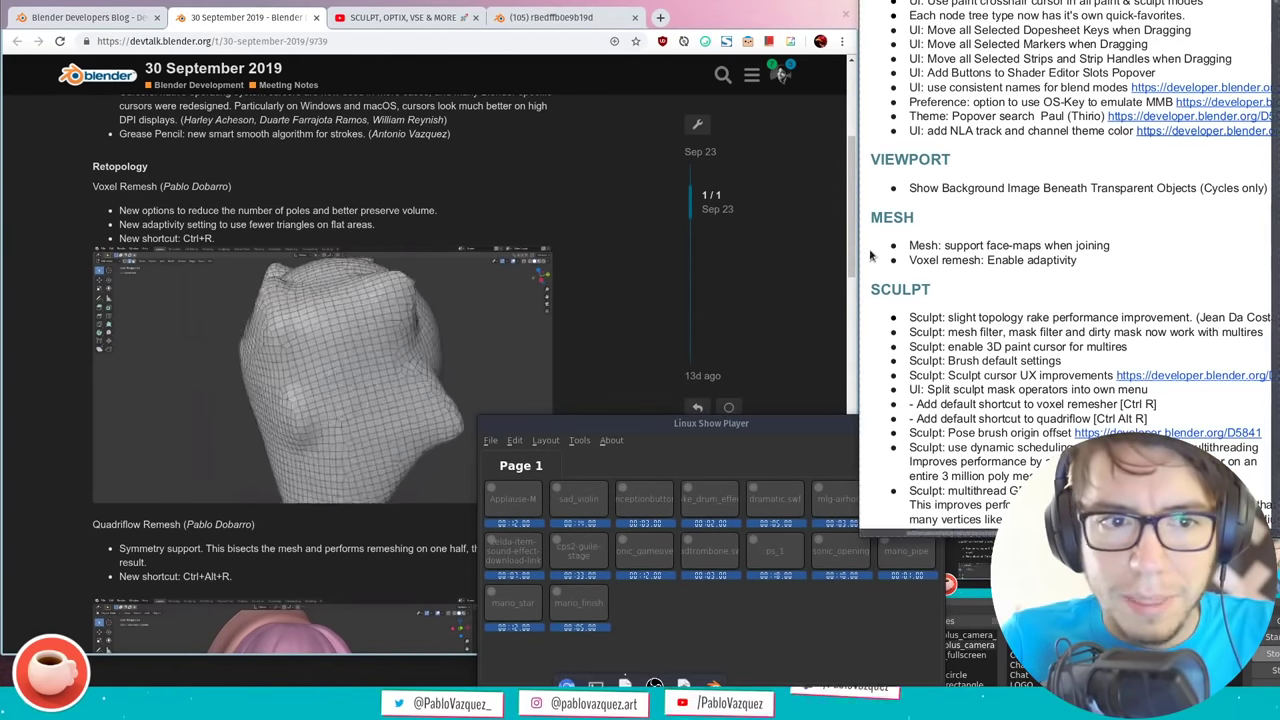
key("alt+Tab")
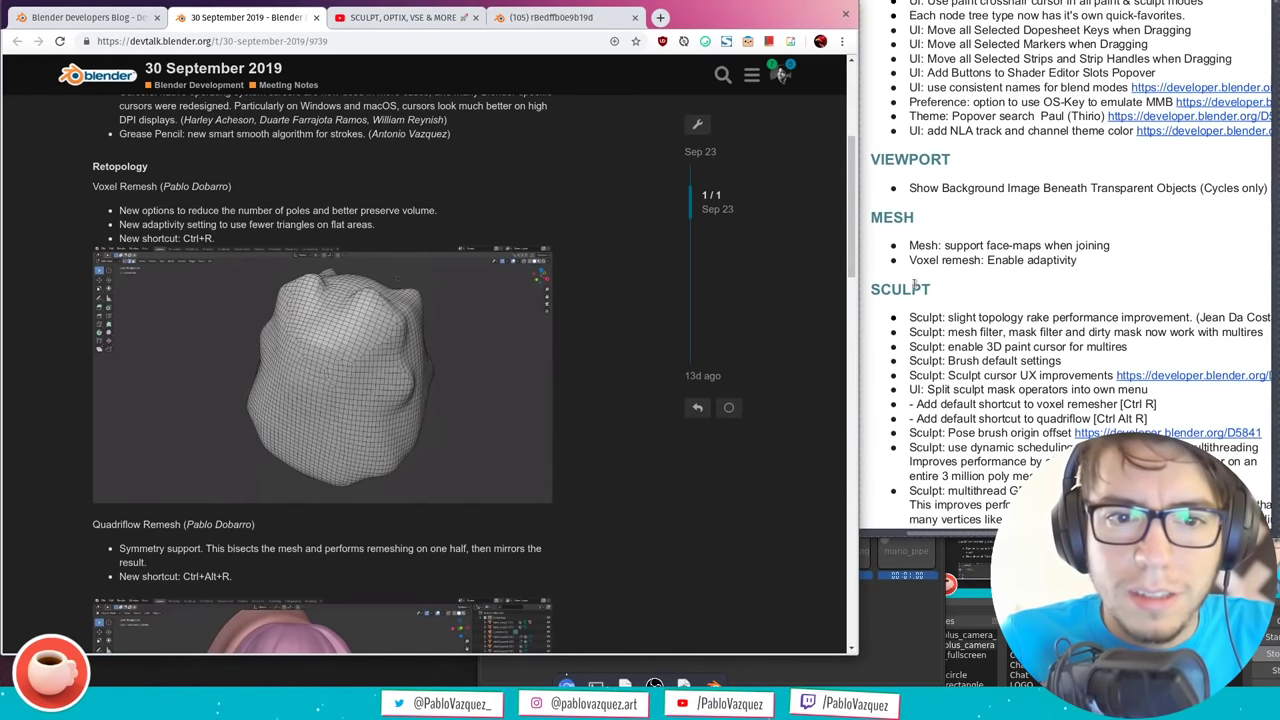
scroll(948, 316, "down", 5)
scroll(958, 203, "down", 1)
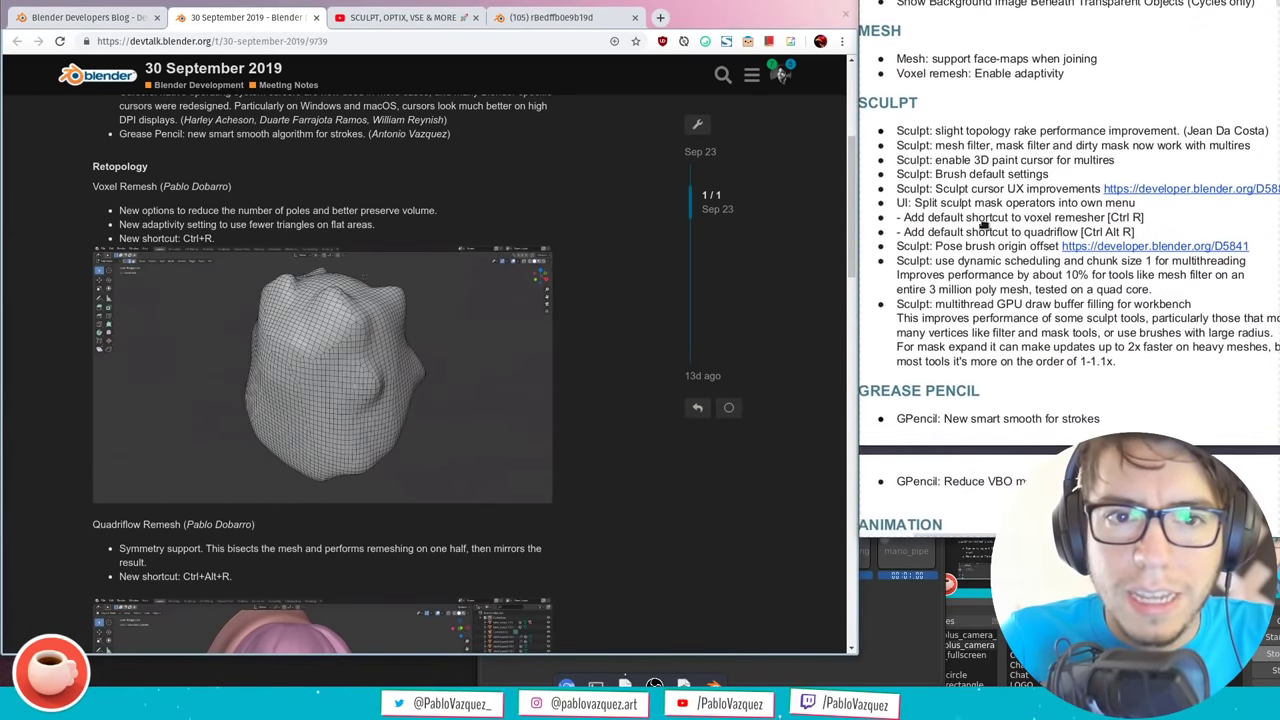
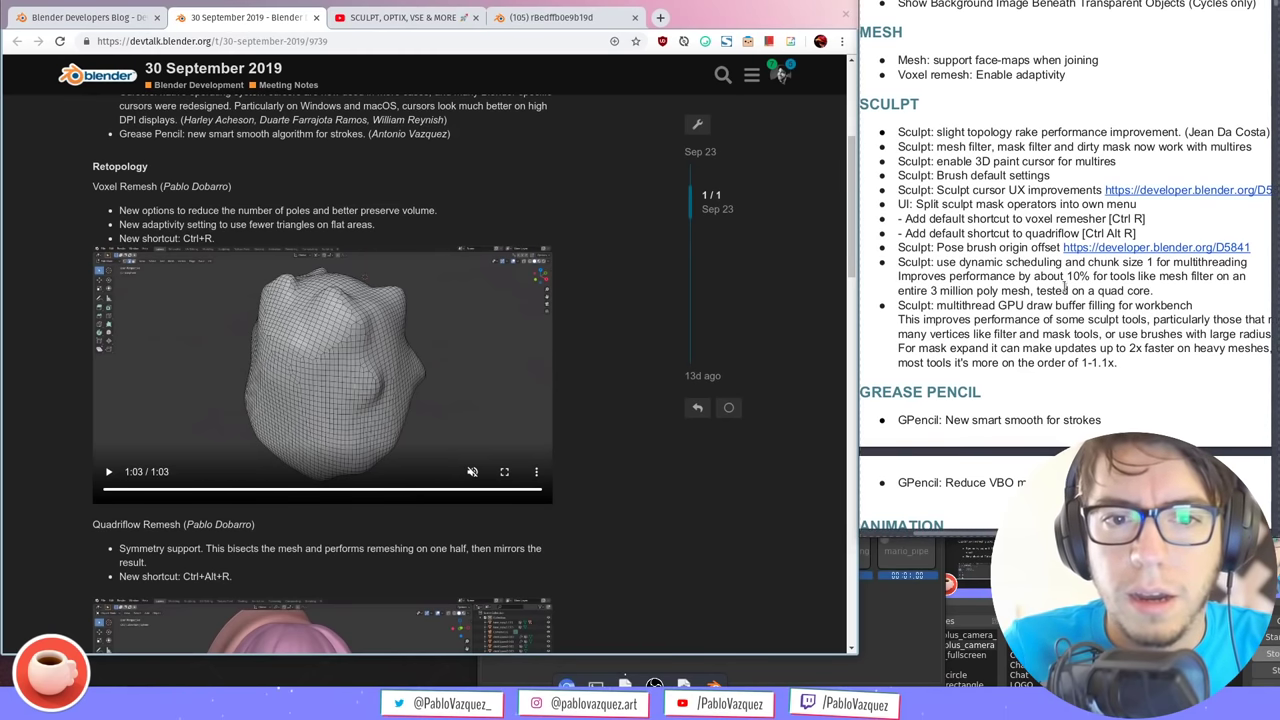
Review the 10% performance note, scroll the meeting notes up to Announcements, and refocus the windows
left_click_drag(1068, 276, 1120, 276)
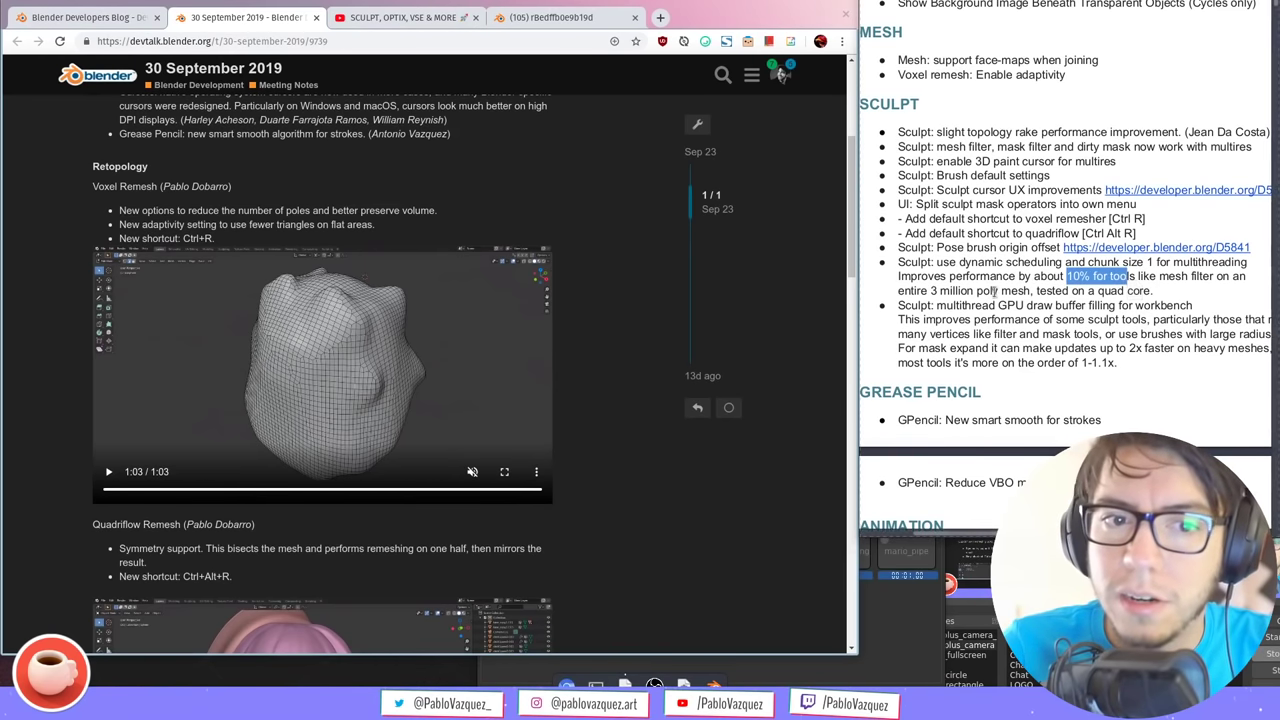
left_click(950, 290)
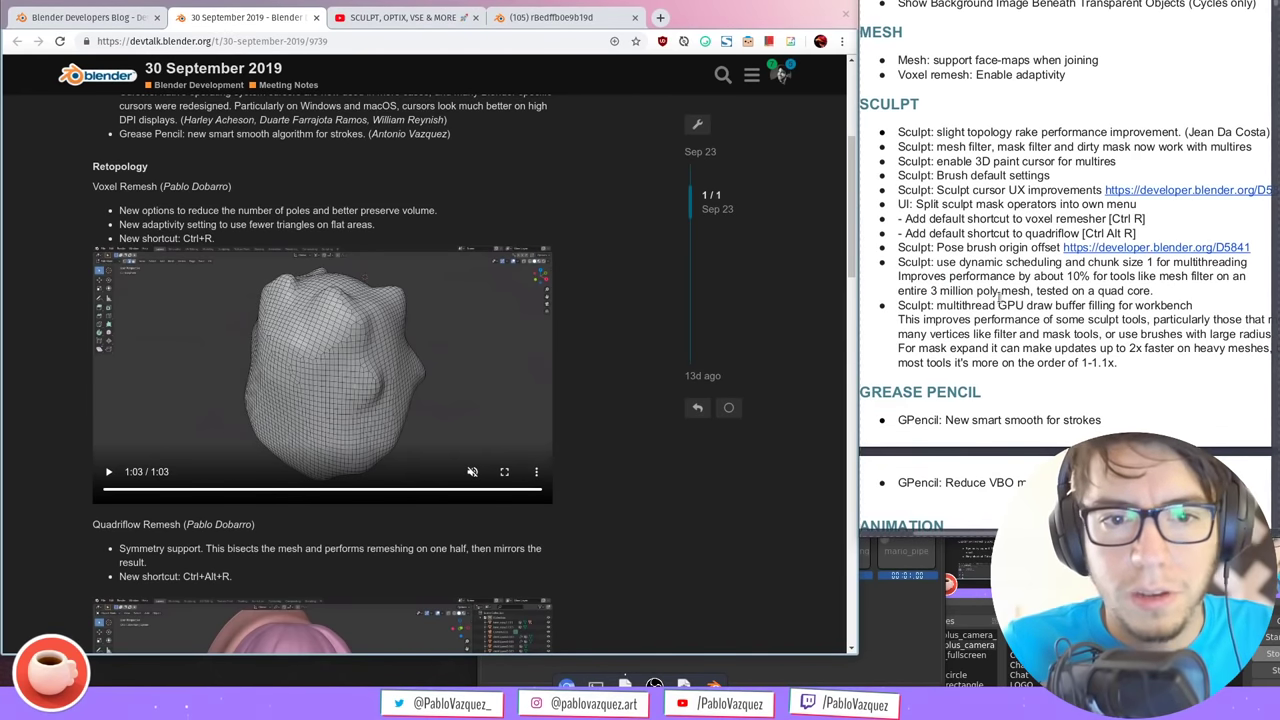
scroll(853, 208, "up", 1)
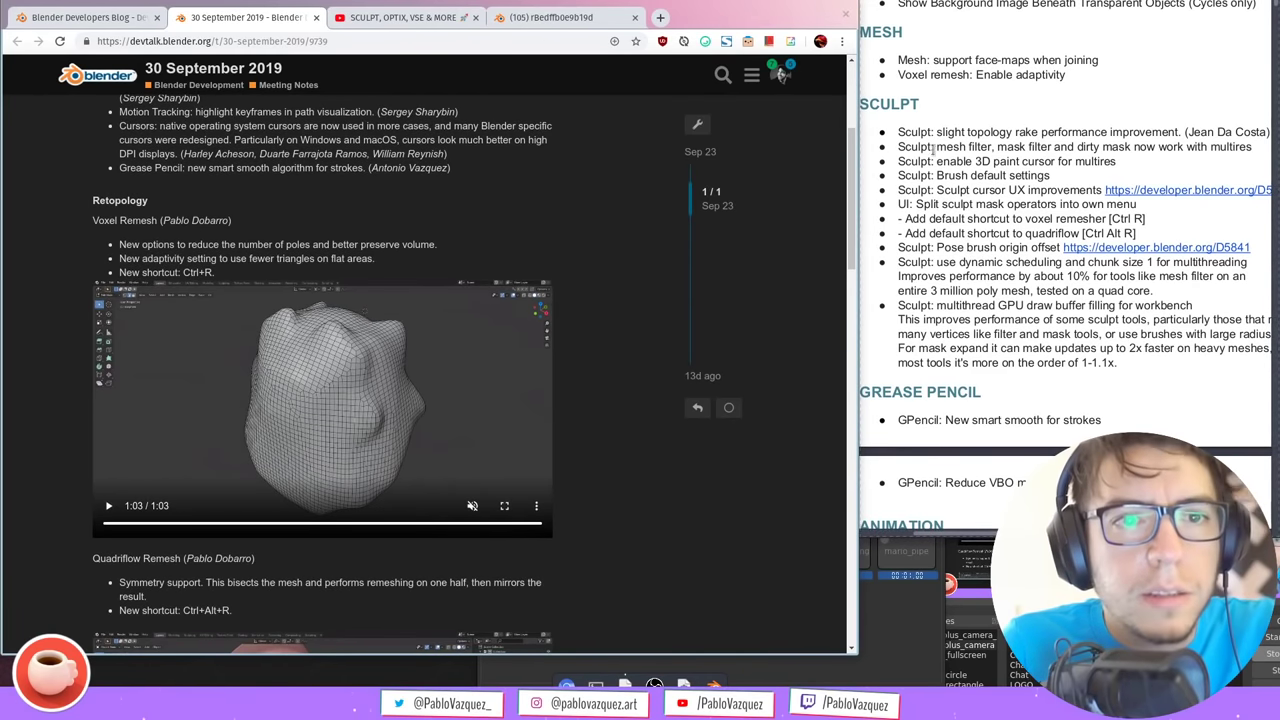
scroll(853, 165, "up", 2)
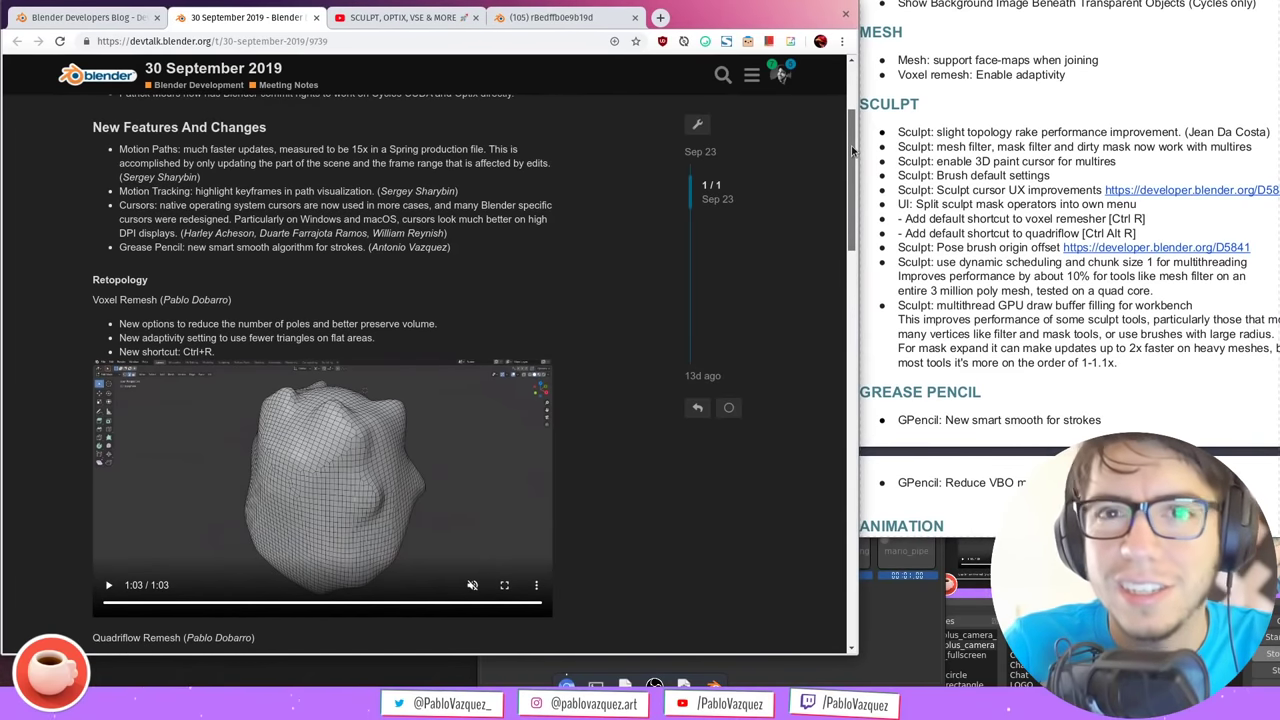
scroll(853, 150, "up", 2)
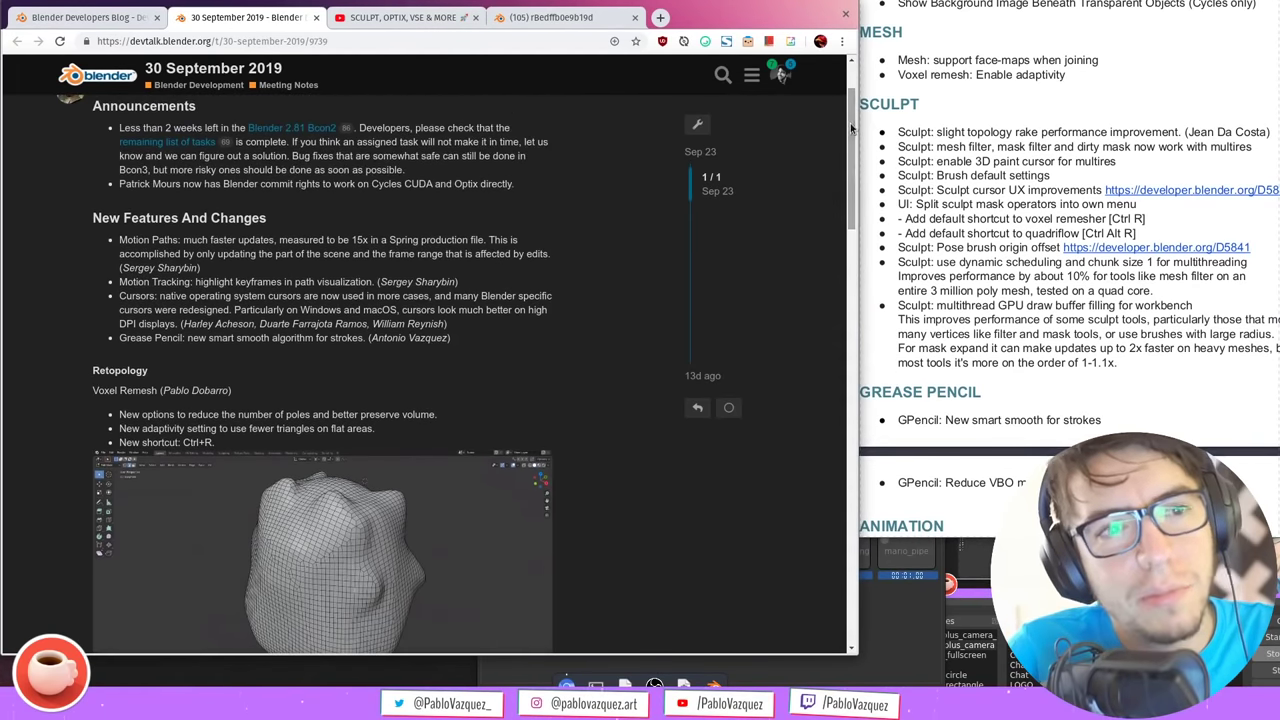
left_click(996, 197)
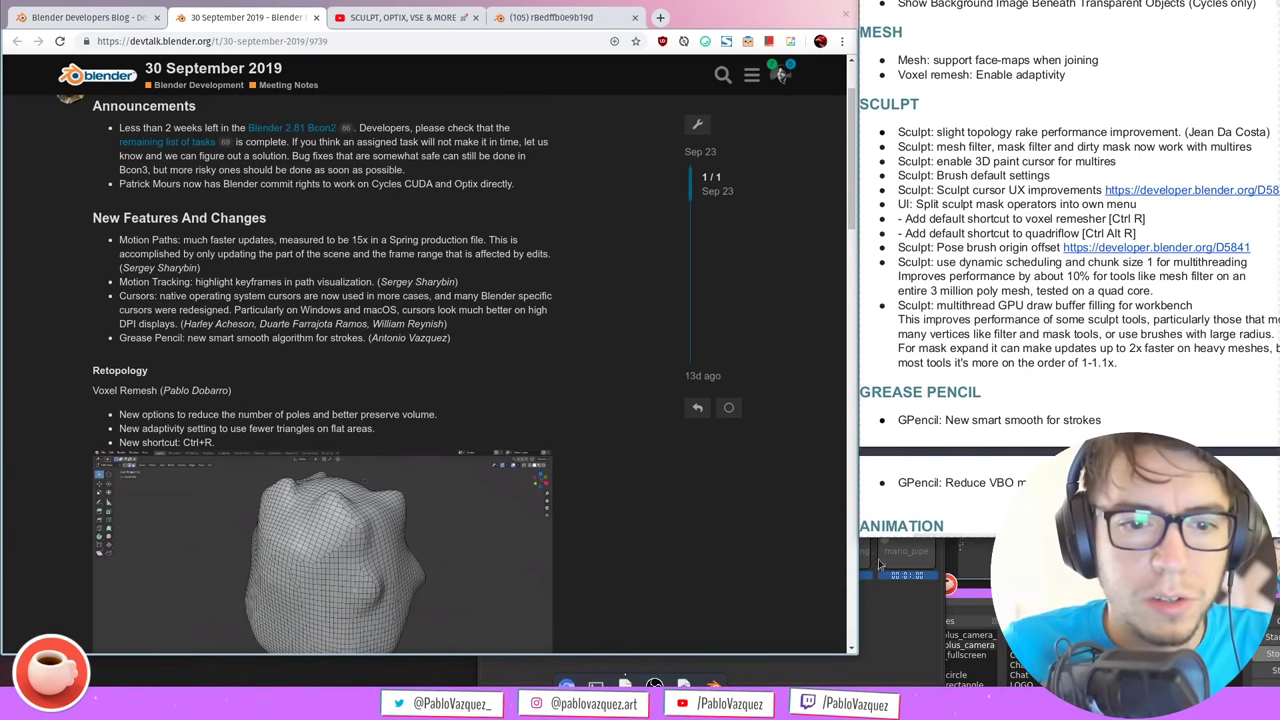
left_click(860, 422)
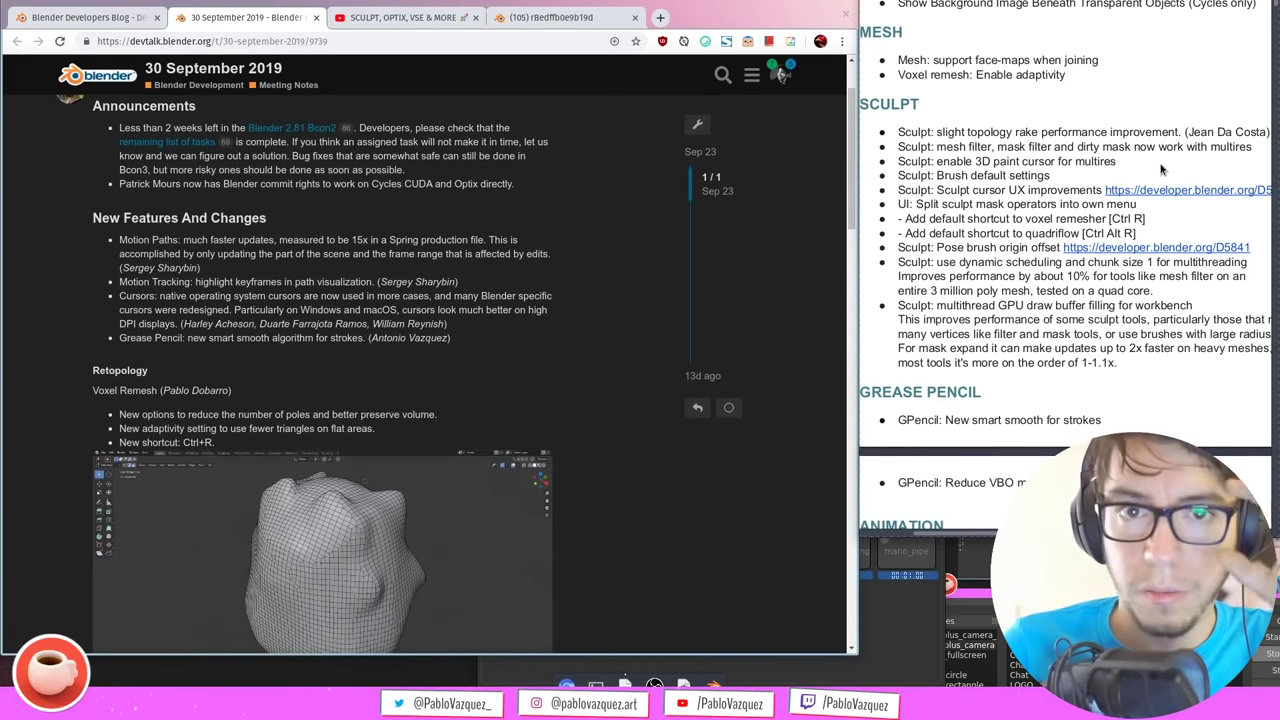
Delete the default cube and add a Suzanne monkey mesh in its place
left_click(423, 682)
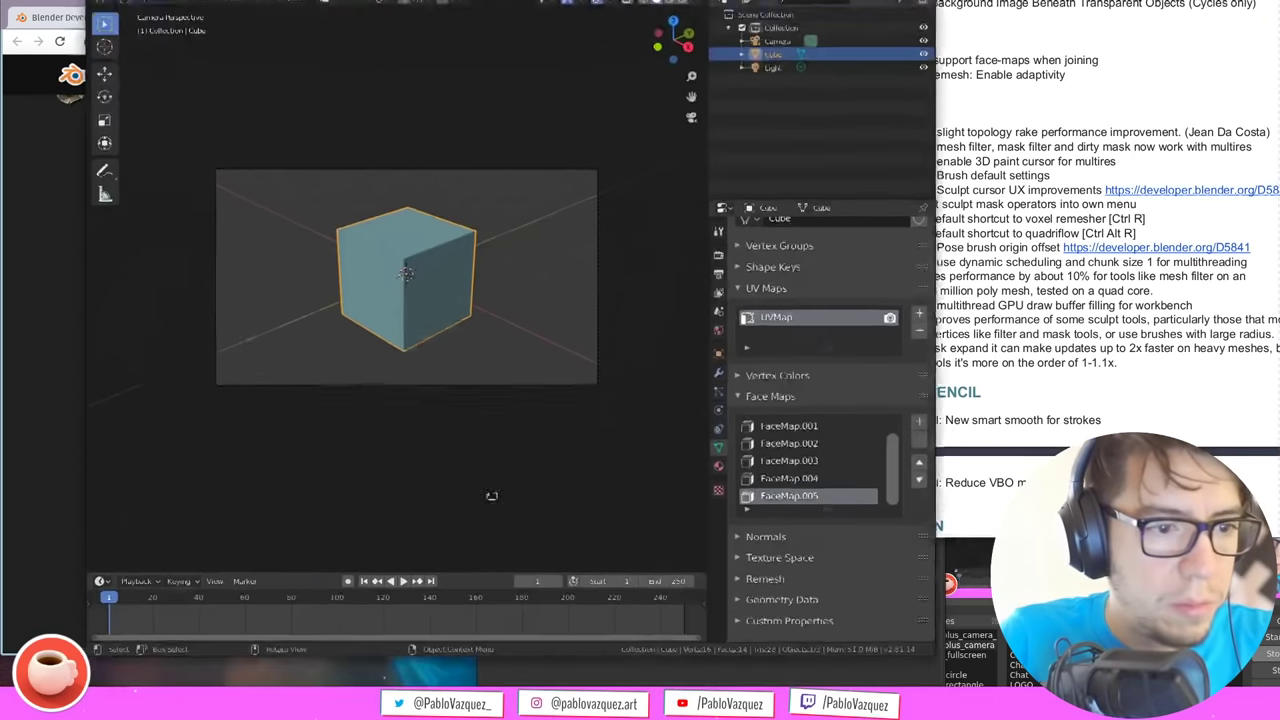
key("x")
left_click(440, 313)
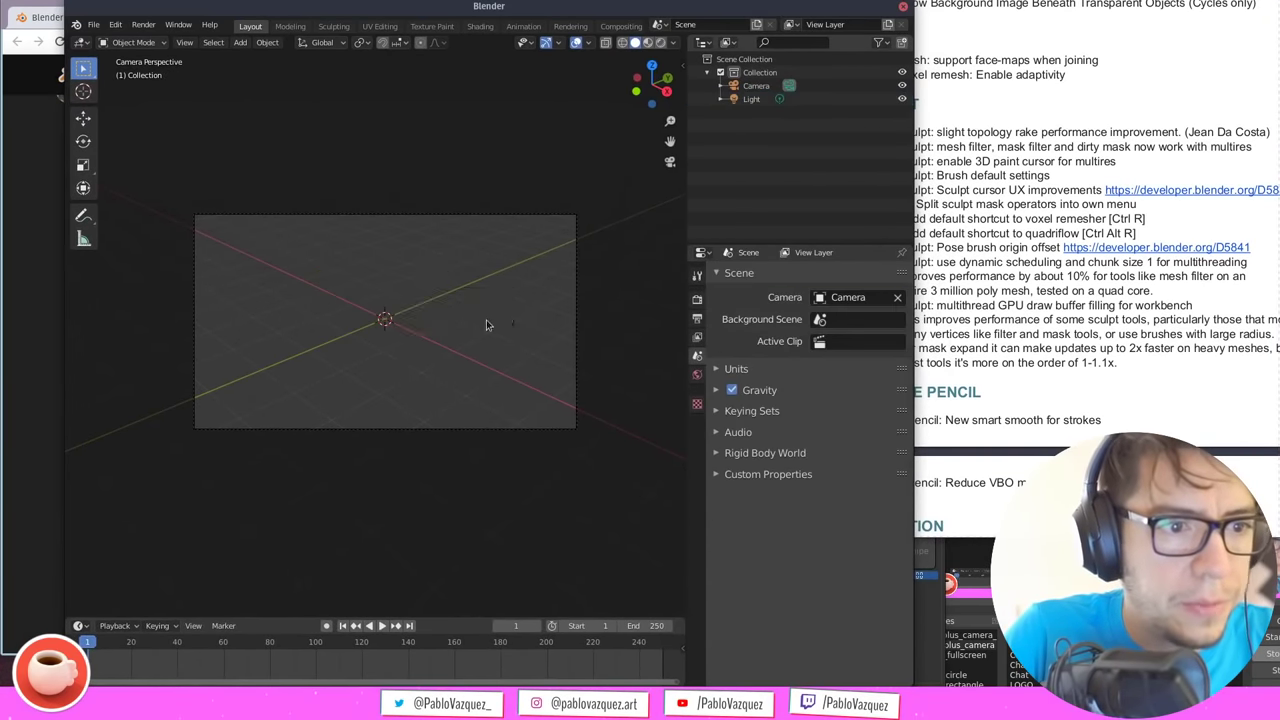
key("shift+a")
left_click(555, 421)
middle_click_drag(555, 421, 568, 320)
Add a Multiresolution modifier to Suzanne
left_click(697, 417)
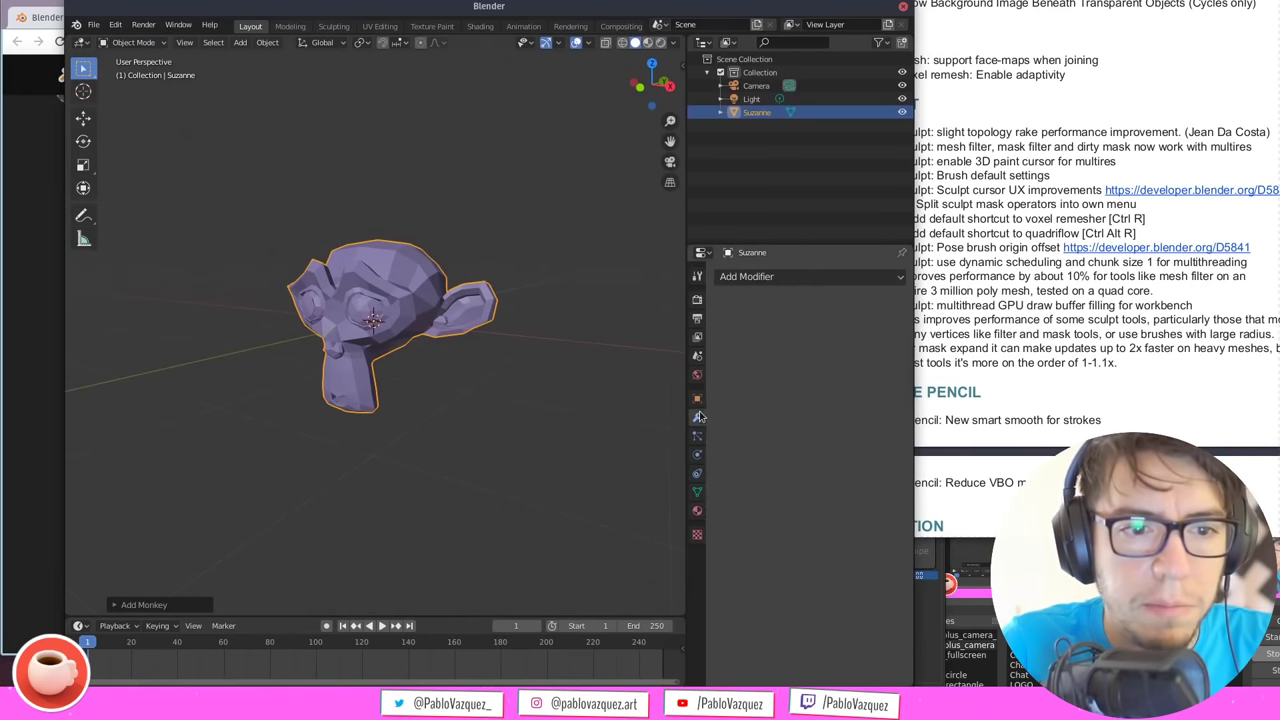
left_click(784, 278)
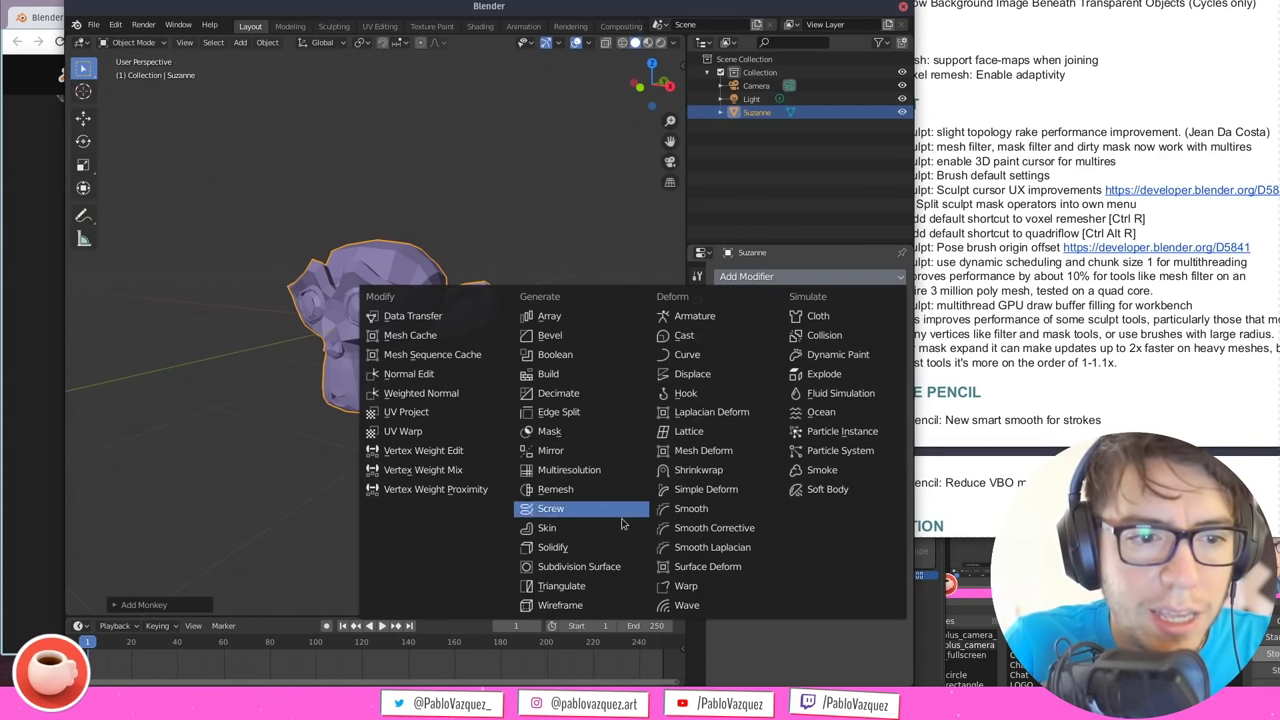
left_click(569, 469)
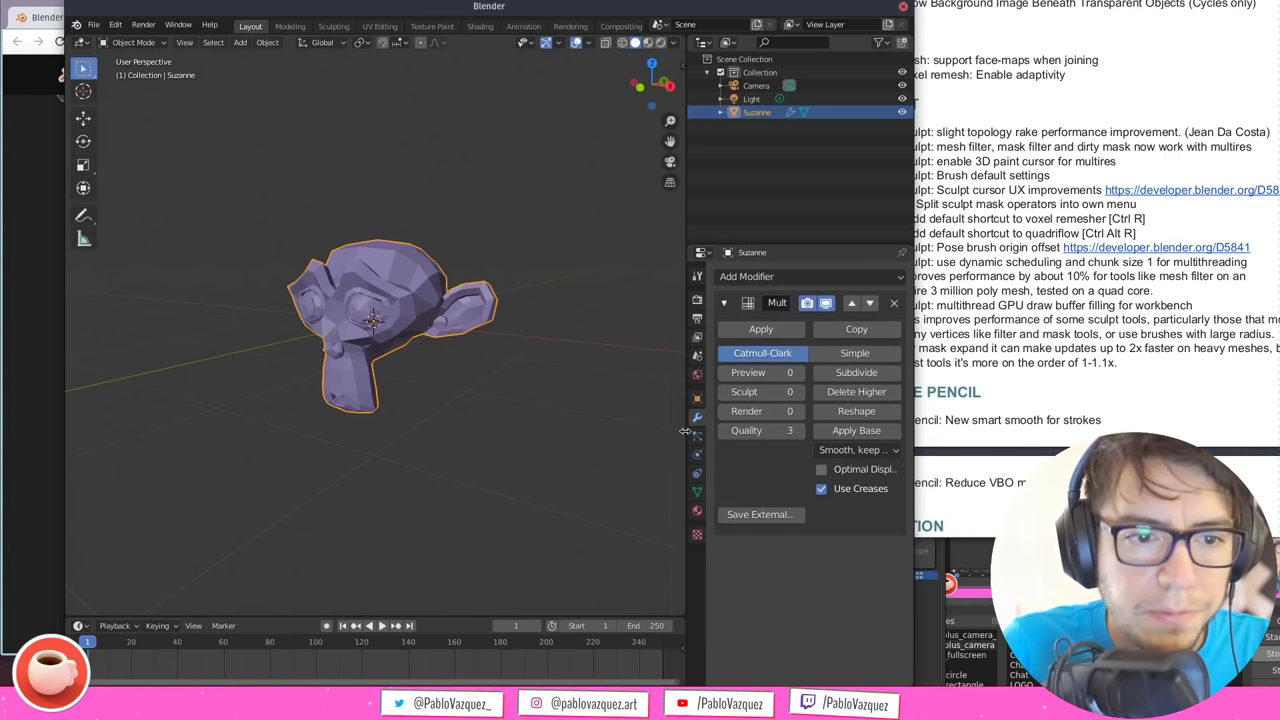
Subdivide the Multires modifier to level 2, toggling viewport preview to 0 and back to 2
left_click_drag(688, 436, 591, 436)
left_click(822, 373)
left_click(822, 373)
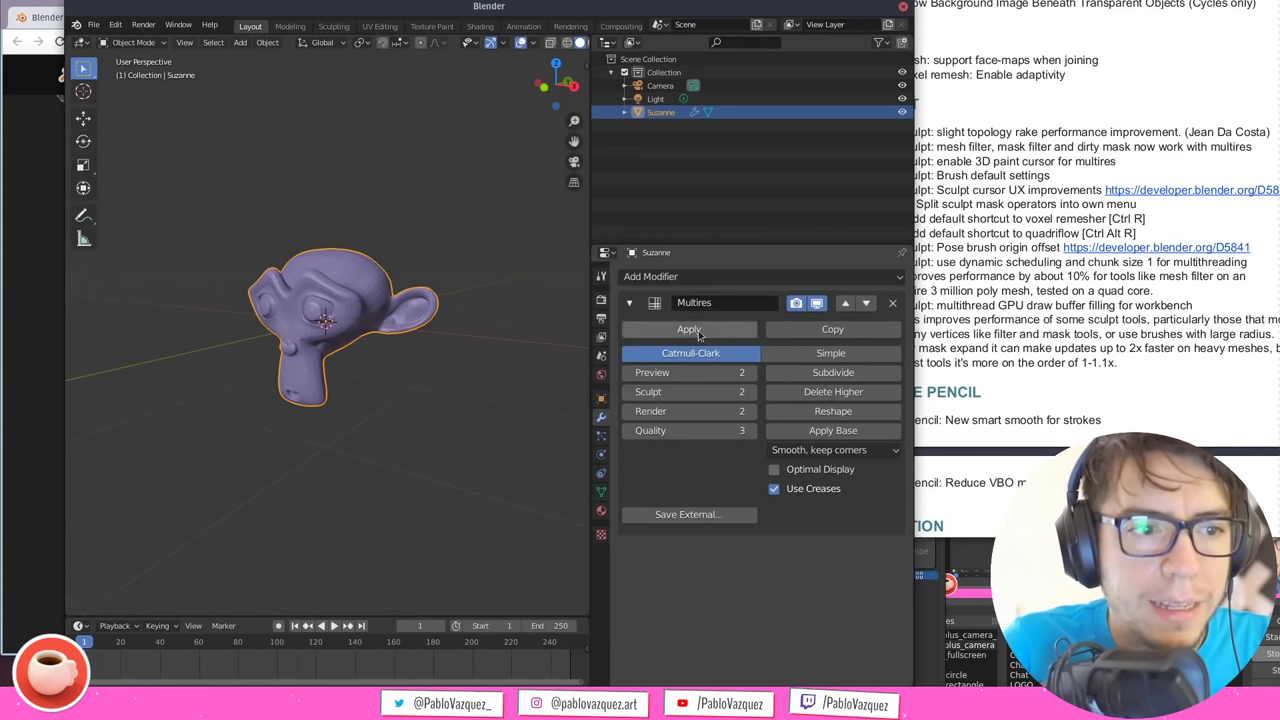
scroll(575, 370, "up", 2)
left_click_drag(633, 372, 539, 341)
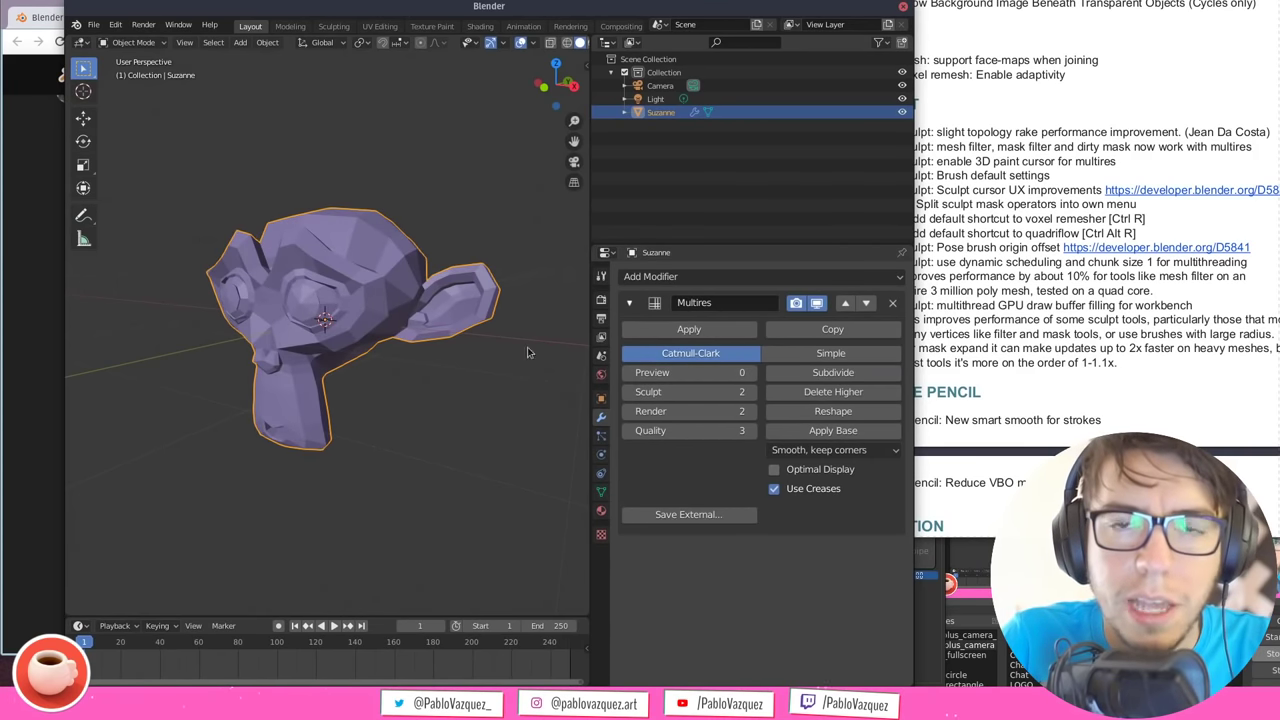
left_click_drag(680, 372, 725, 372)
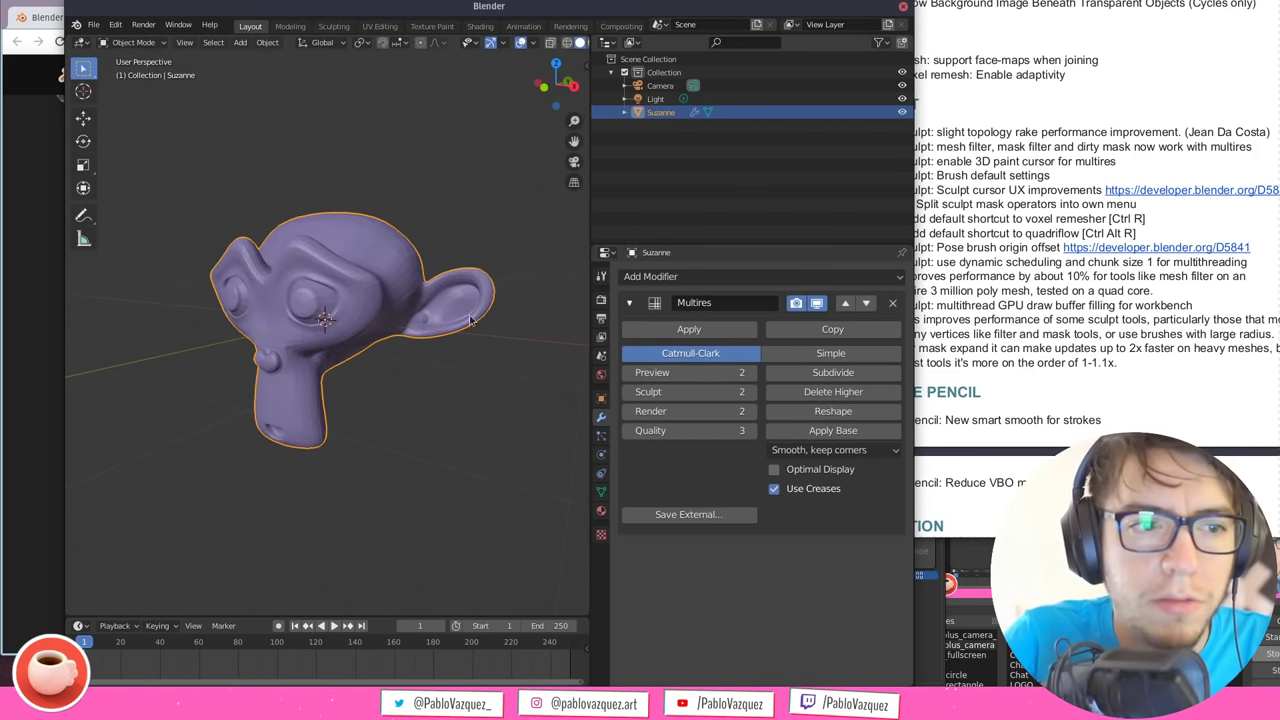
Switch Suzanne into Sculpt Mode and bring up the Mask menu
key("ctrl+Tab")
left_click(440, 382)
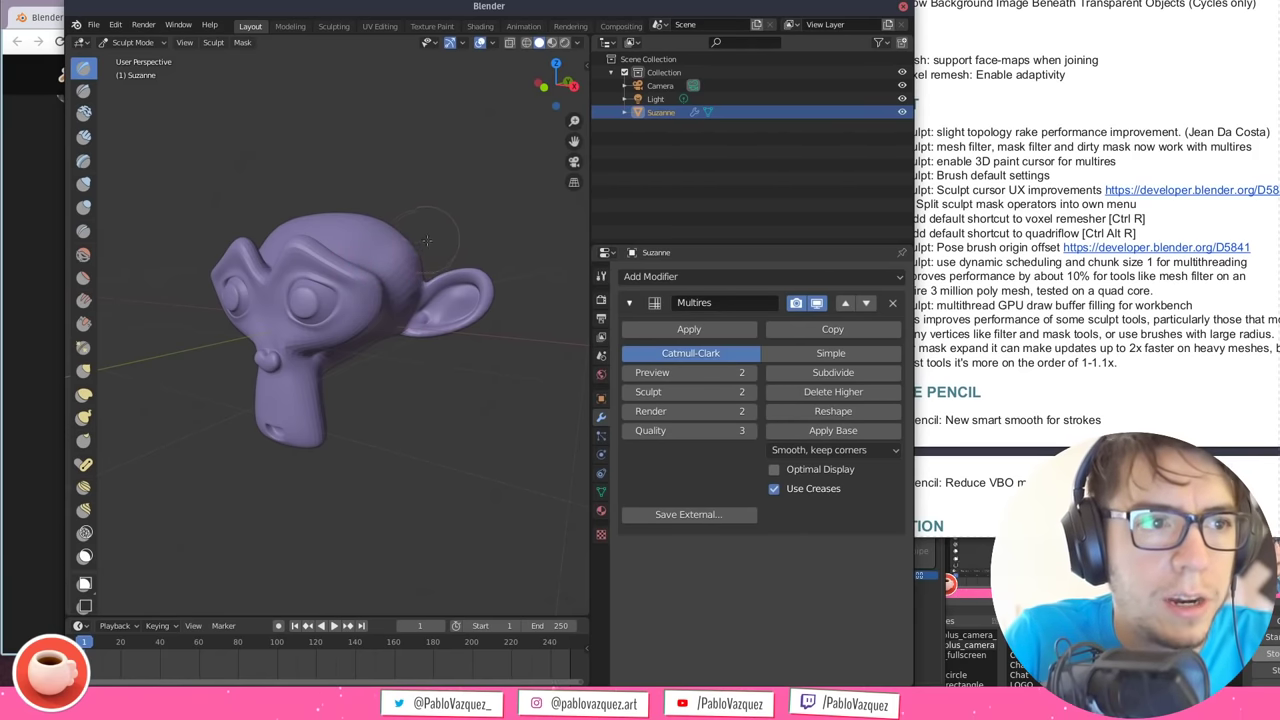
left_click(246, 45)
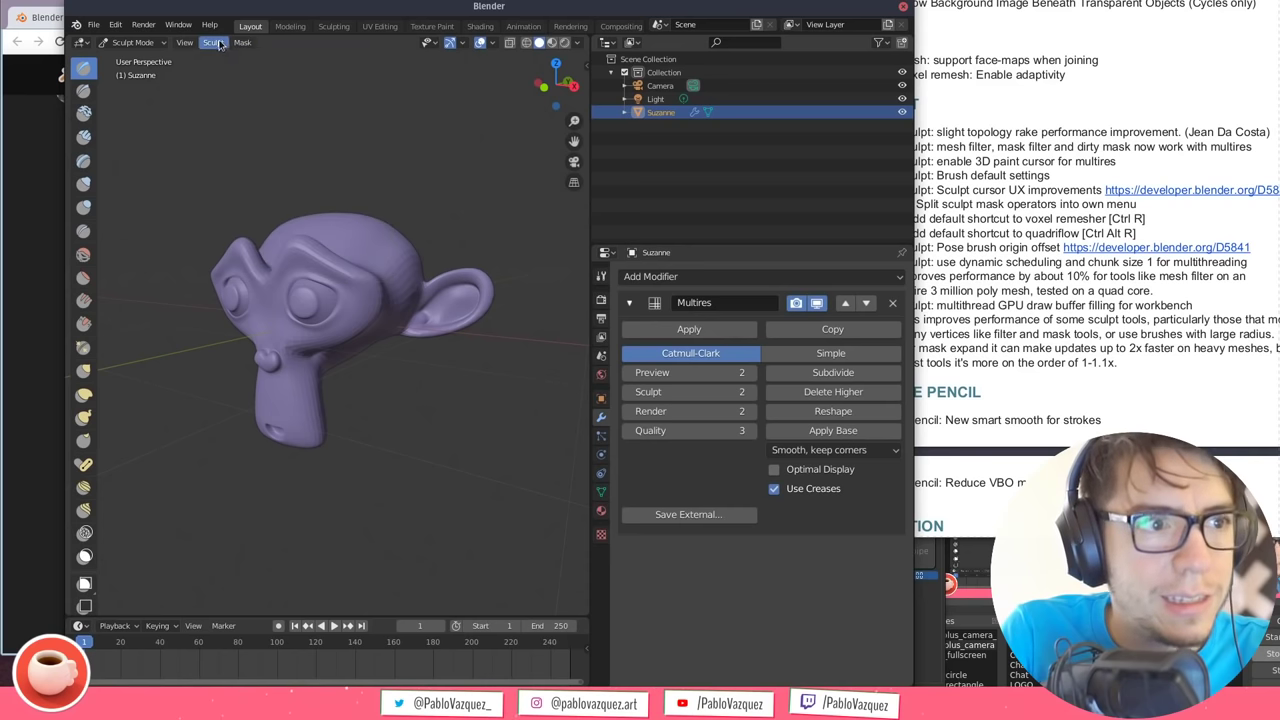
mouse_move(218, 45)
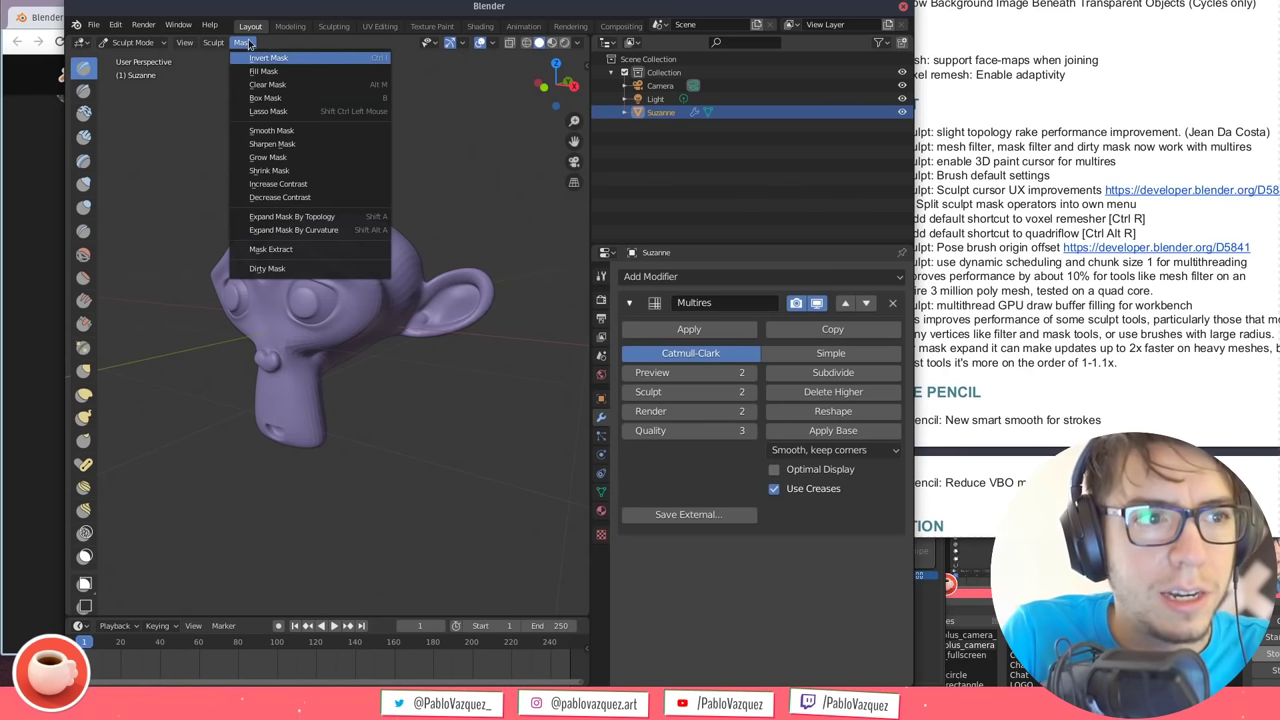
Box-mask the upper half of Suzanne's head
left_click(243, 43)
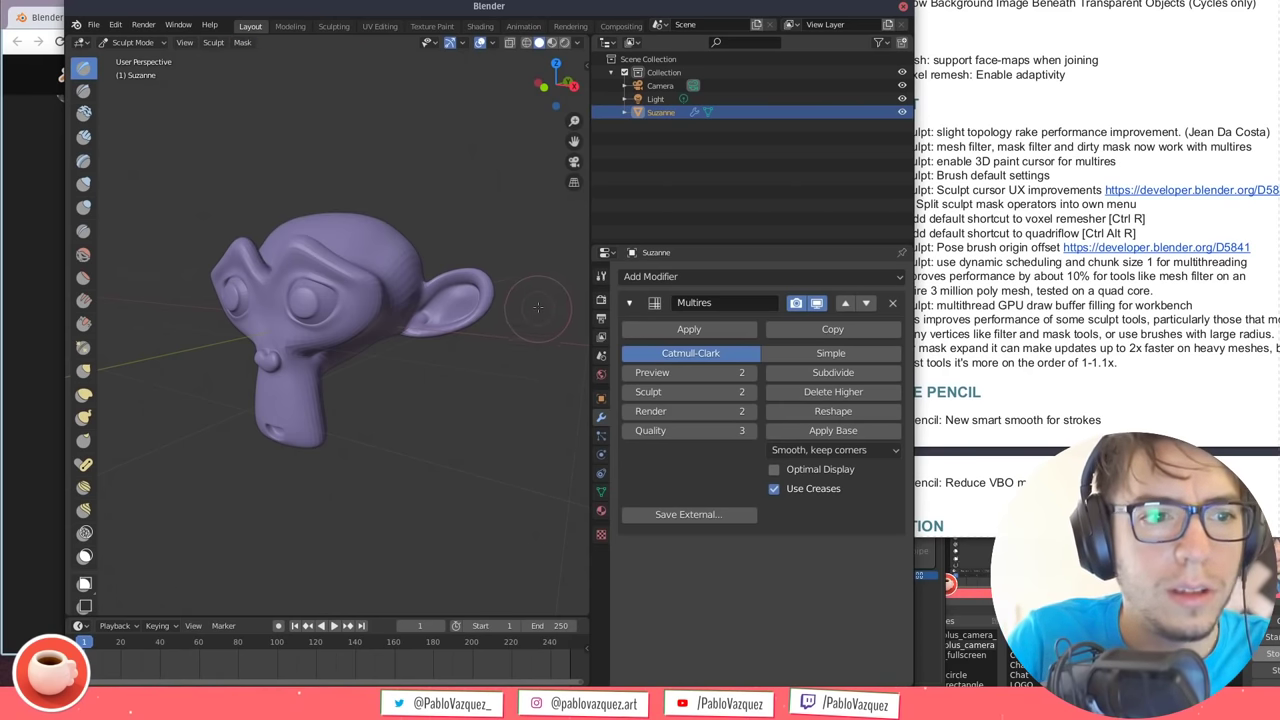
left_click(243, 42)
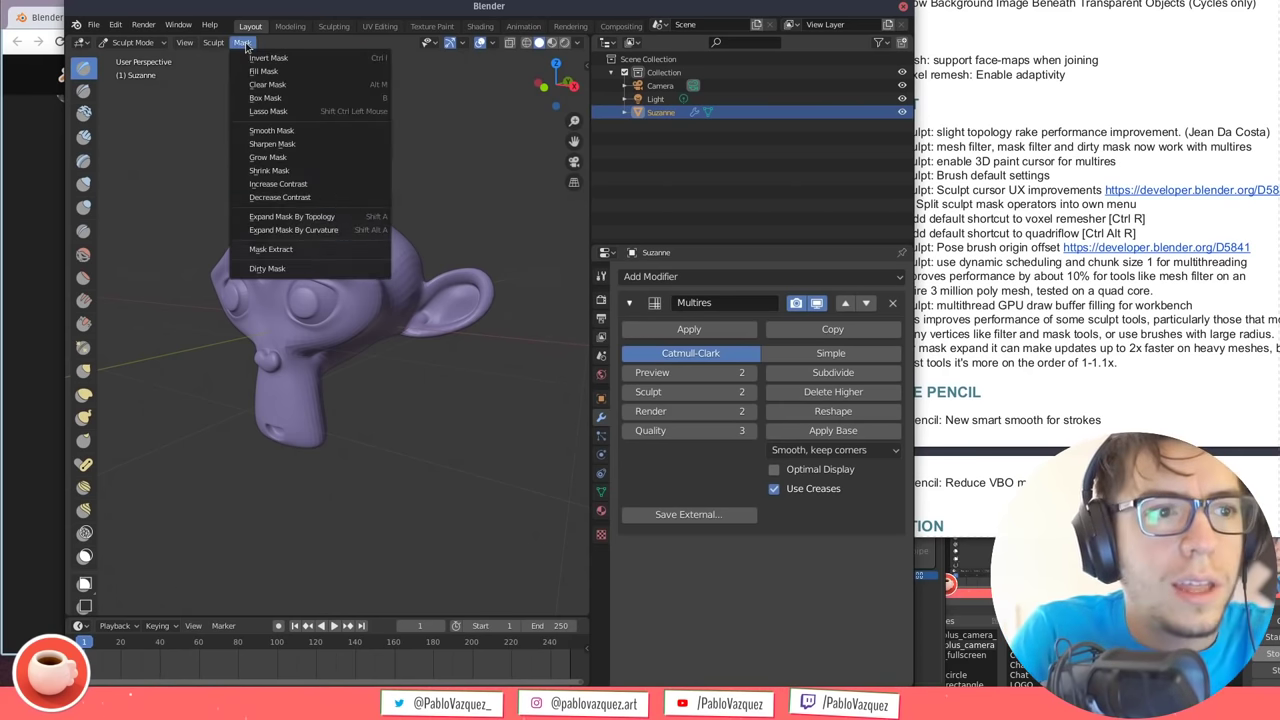
left_click(298, 98)
left_click_drag(196, 207, 500, 280)
middle_click_drag(430, 300, 420, 330)
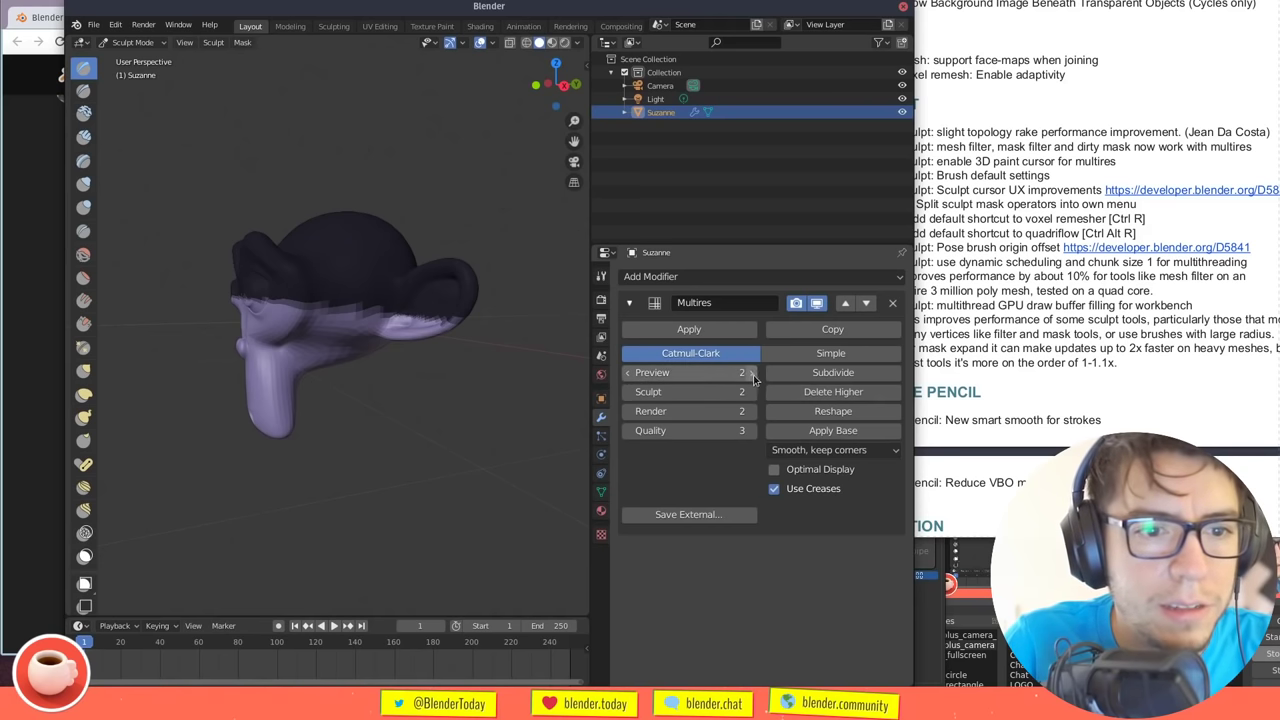
Drop the Multires viewport preview level to 0 with Ctrl+0, then return to Sculpt Mode
left_click(631, 373)
key("Return")
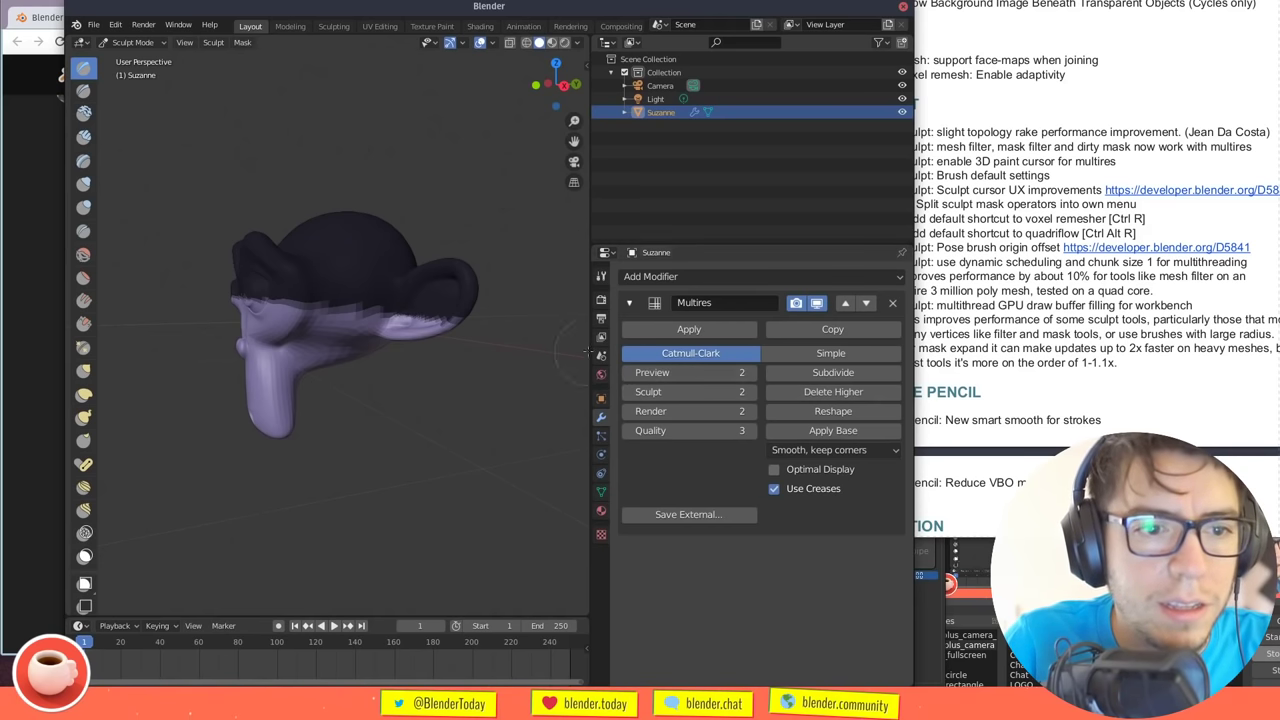
key("ctrl+Tab")
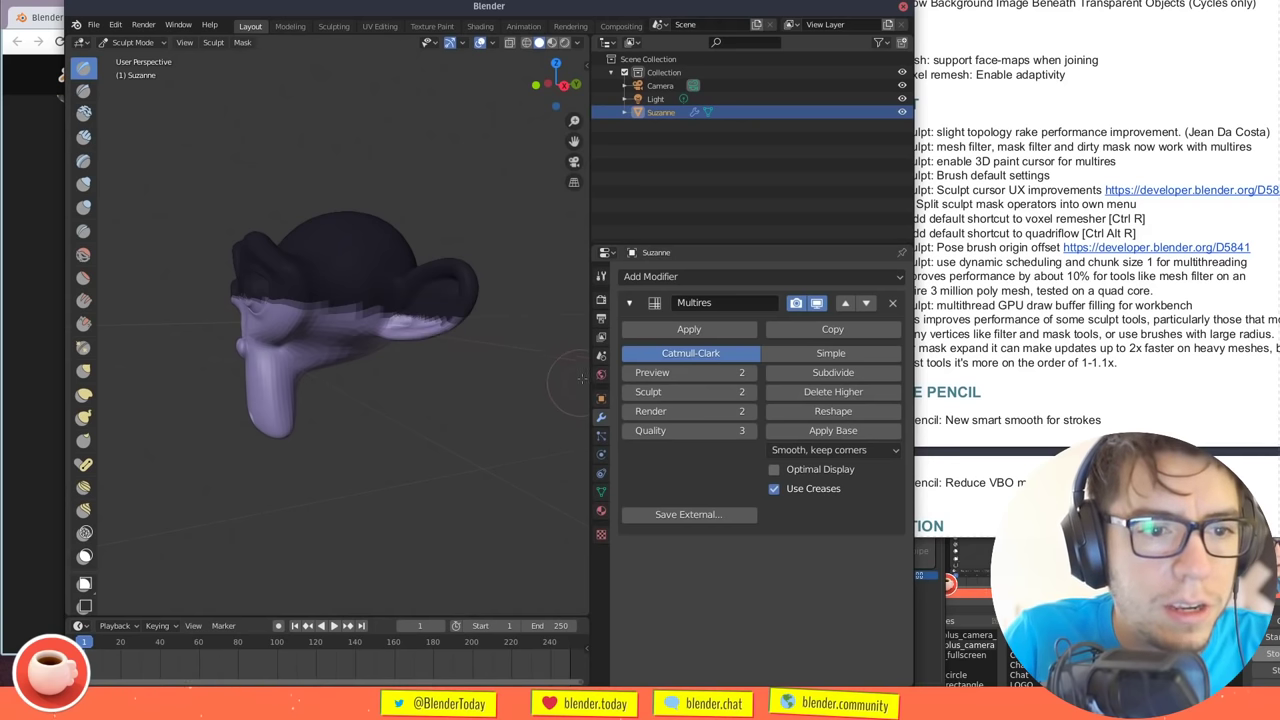
key("4")
key("ctrl+0")
key("ctrl+Tab")
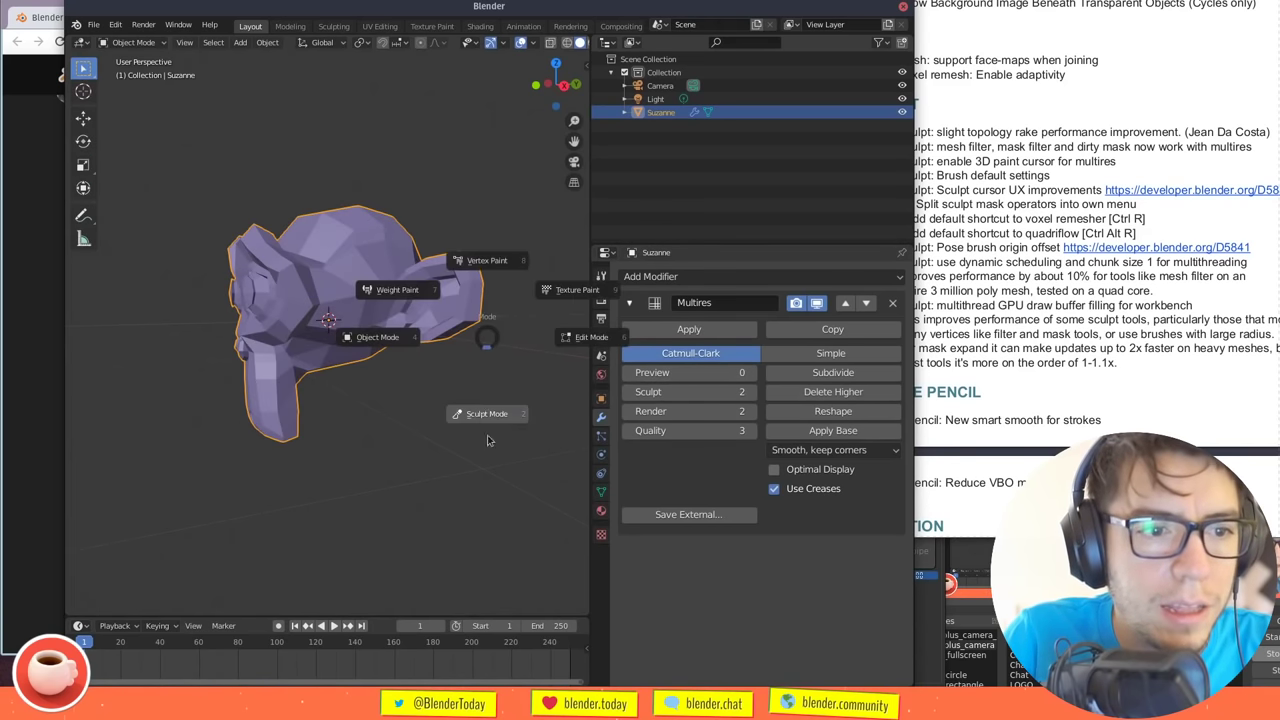
left_click(486, 434)
Cycle the sculpt level down to 0 and back to 2, then add a third Multires level
left_click(627, 392)
left_click(627, 392)
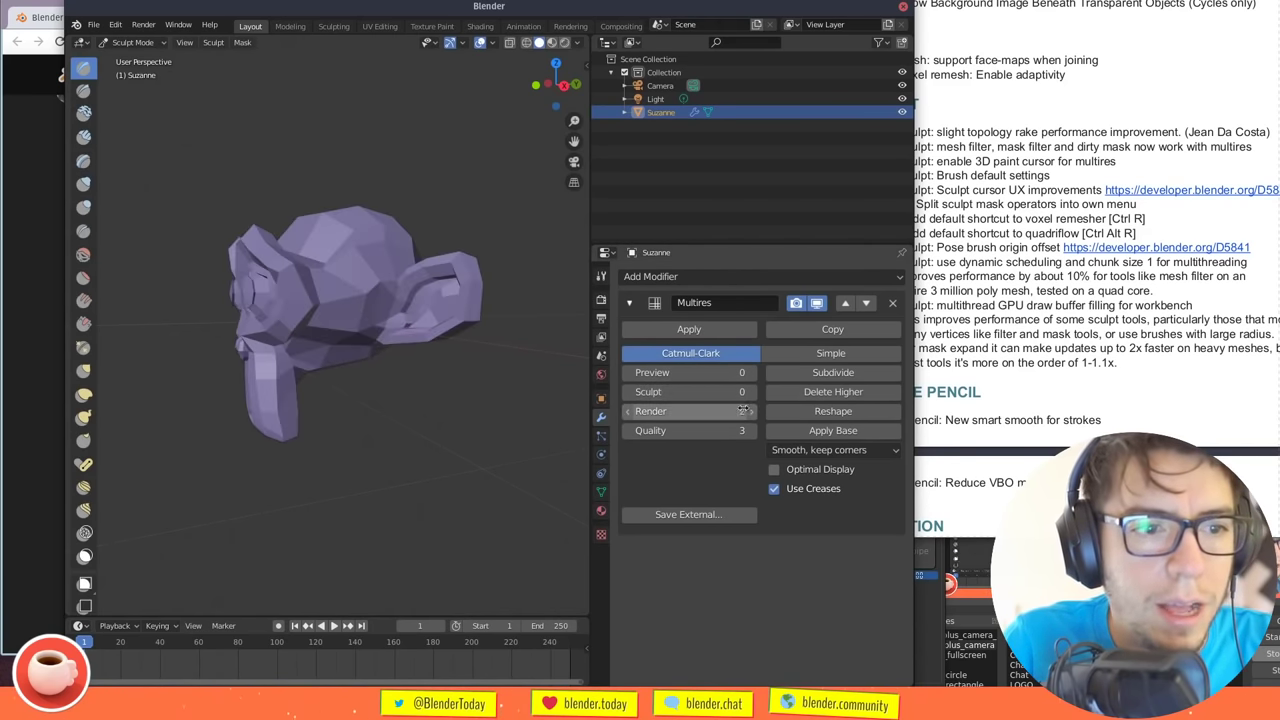
left_click(752, 392)
left_click(752, 392)
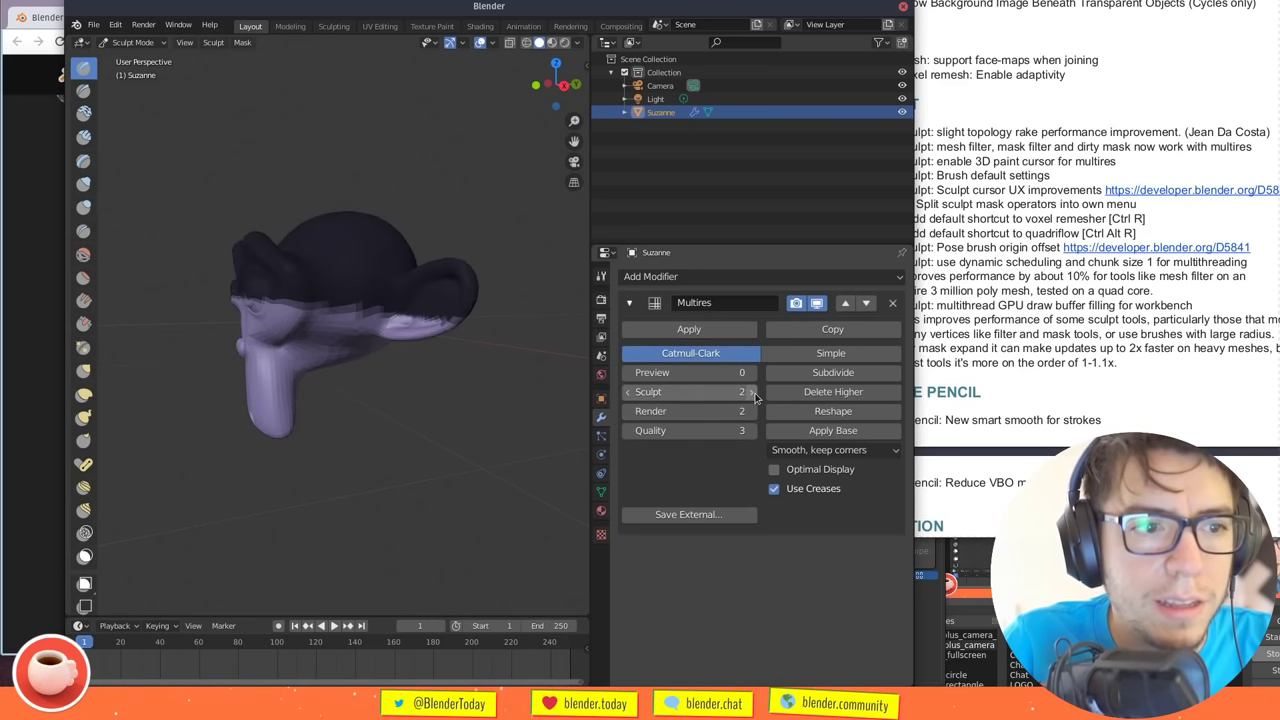
left_click(812, 373)
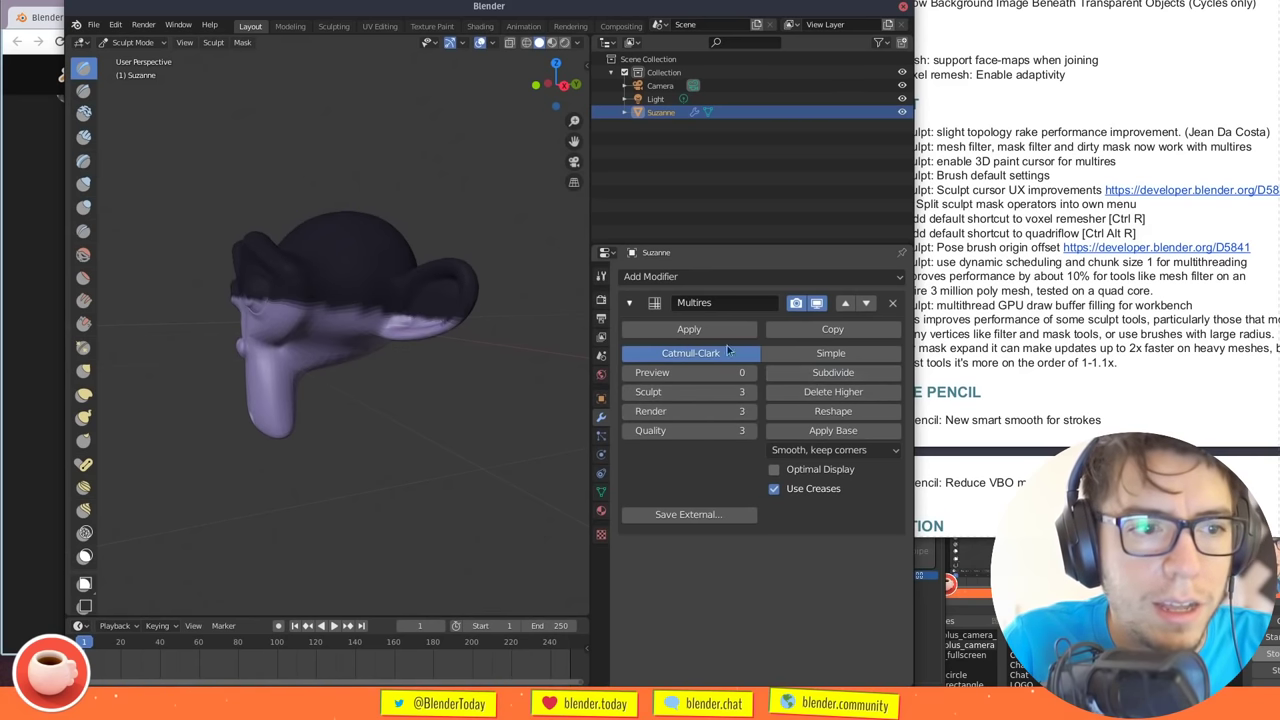
Face Suzanne's front, check the release notes, and open the viewport sidebar in Blender
mouse_move(350, 350)
middle_mouse_down()
mouse_move(420, 342)
mouse_move(434, 234)
middle_mouse_up()
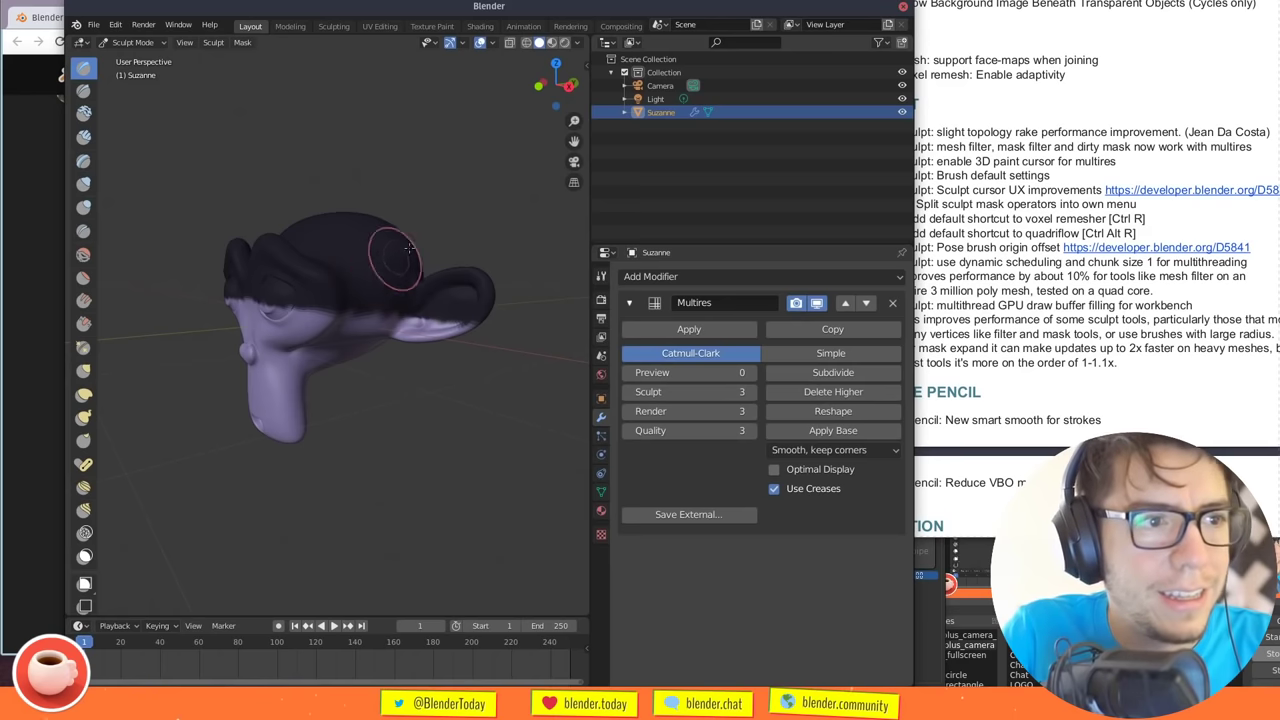
left_click(1027, 308)
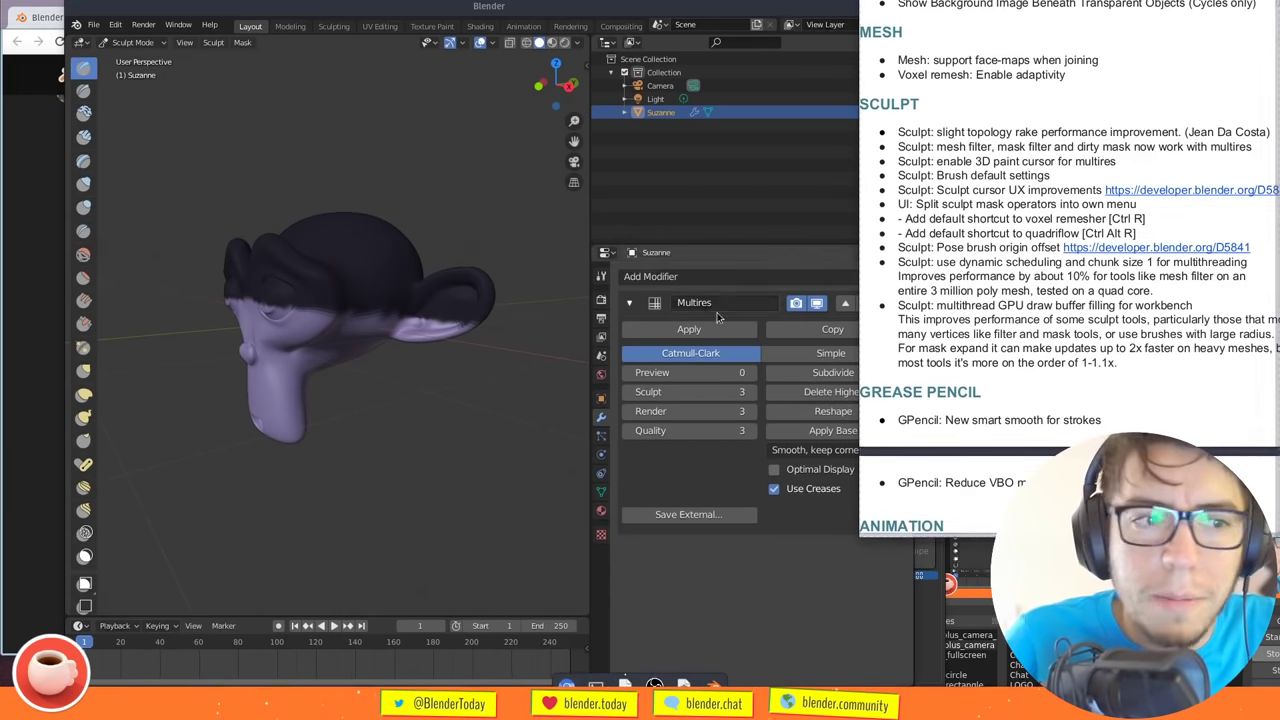
left_click(754, 276)
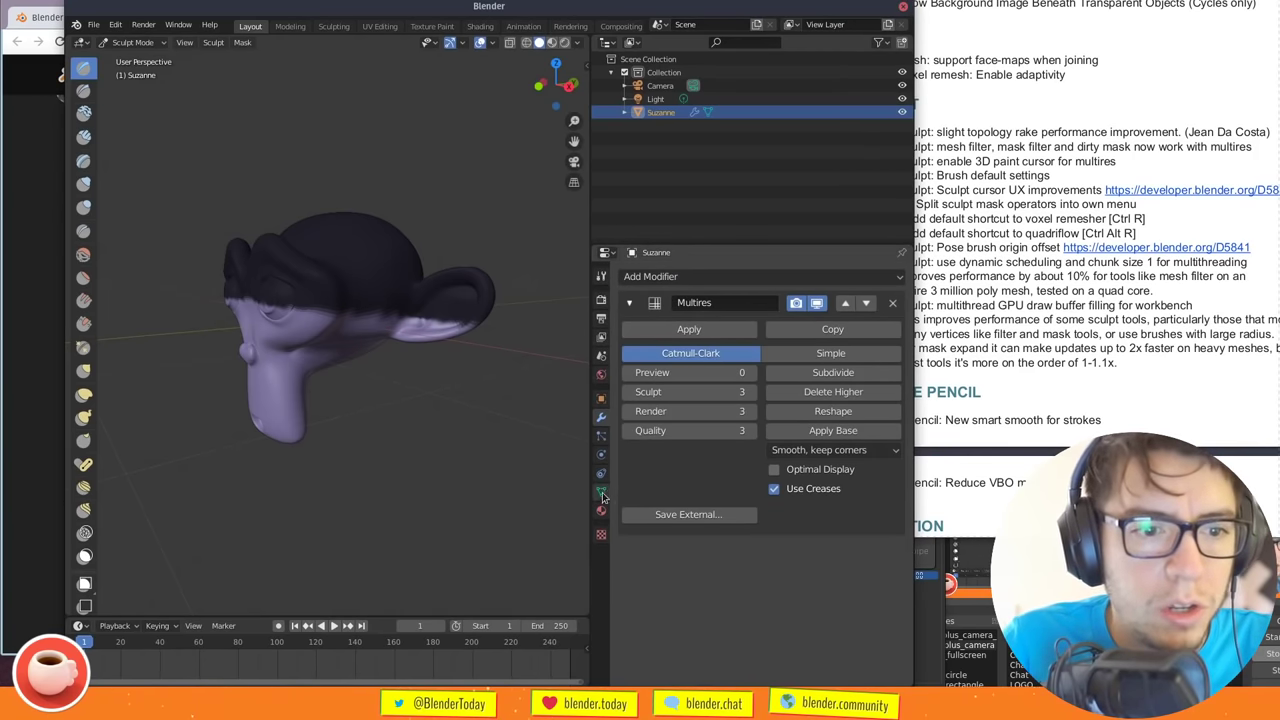
left_click(586, 70)
Show the sidebar's Remesh settings and remove Suzanne's Multires modifier
left_click(582, 92)
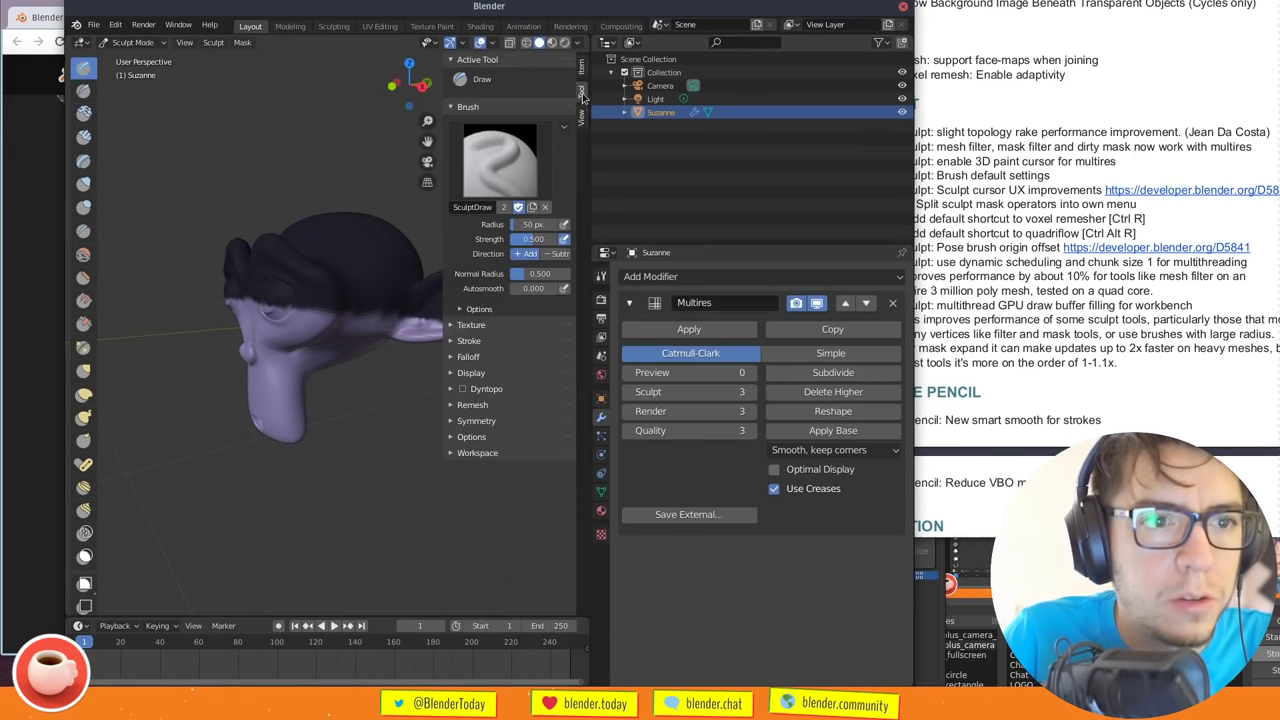
left_click(485, 313)
left_click(486, 313)
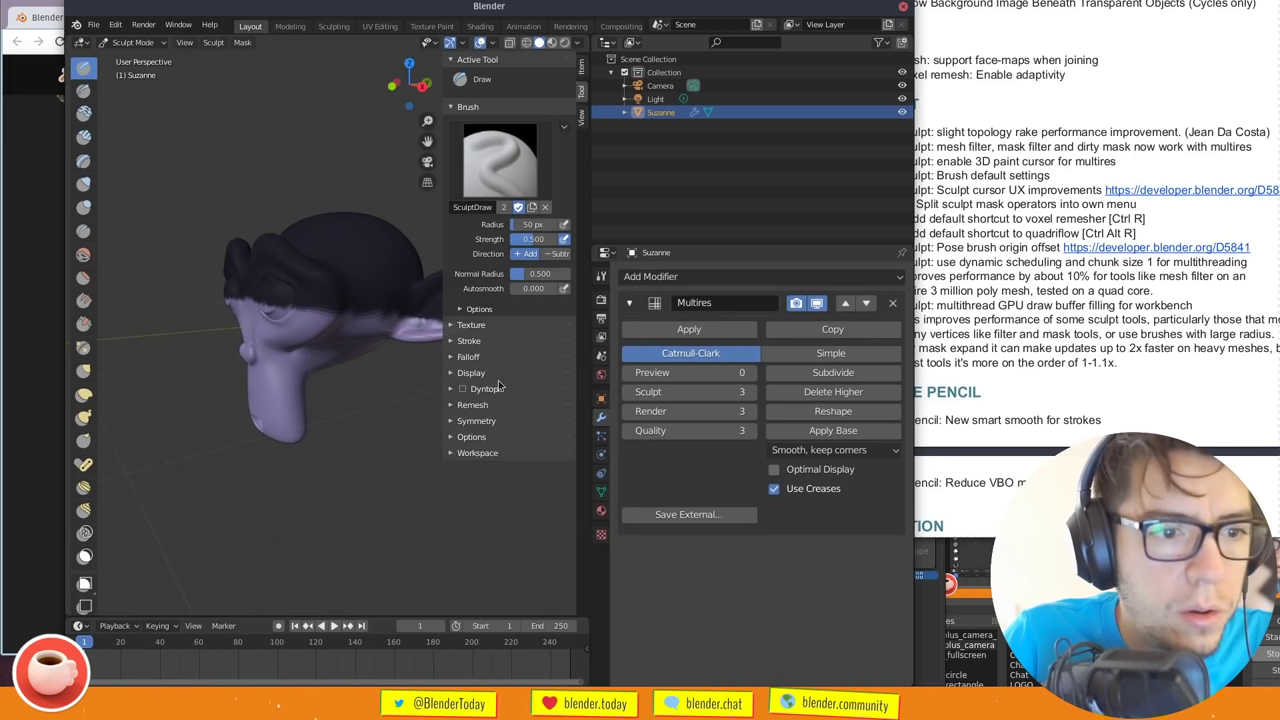
left_click(497, 405)
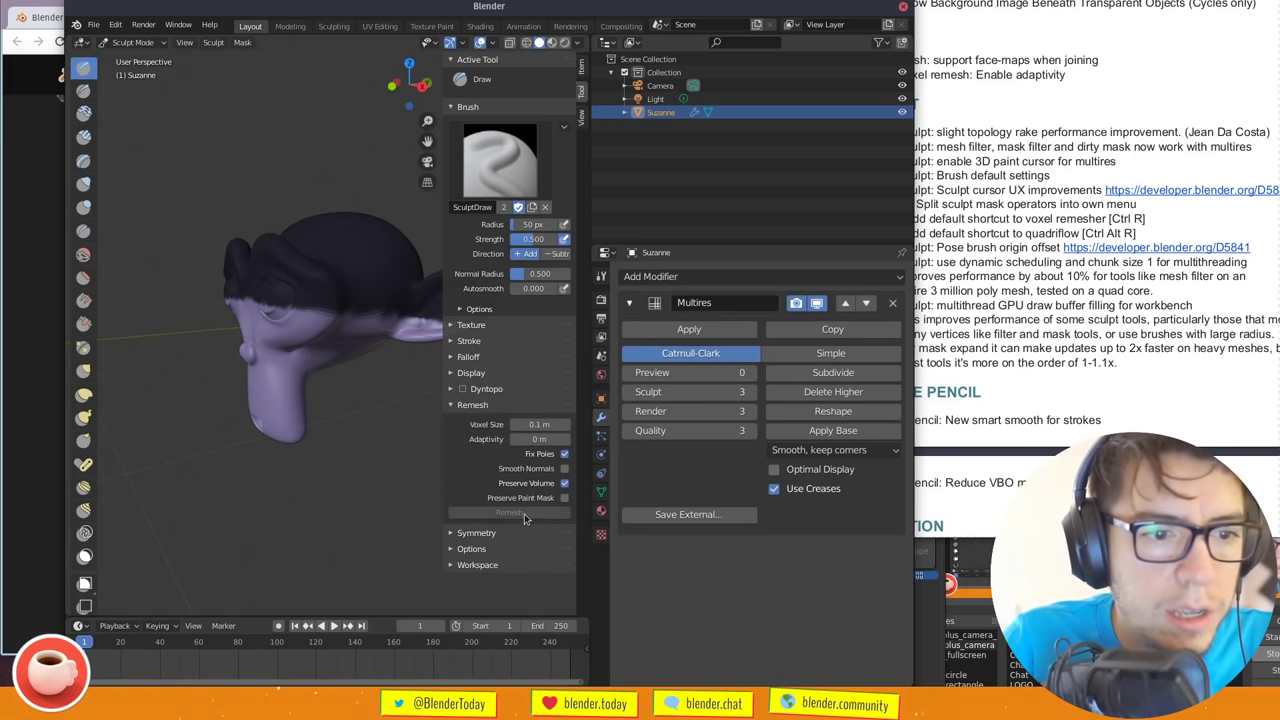
left_click(895, 304)
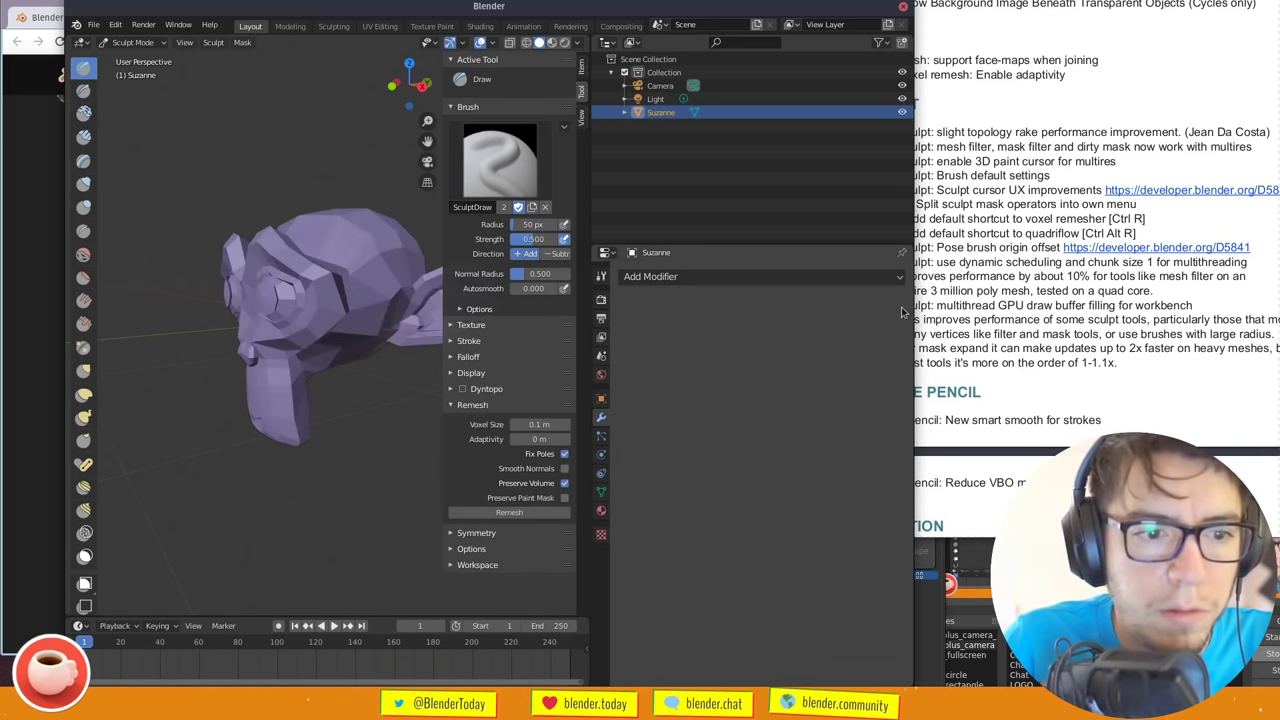
Voxel-remesh Suzanne at 0.1 m, inspect the blocky result, and hide the sidebar
left_click(524, 512)
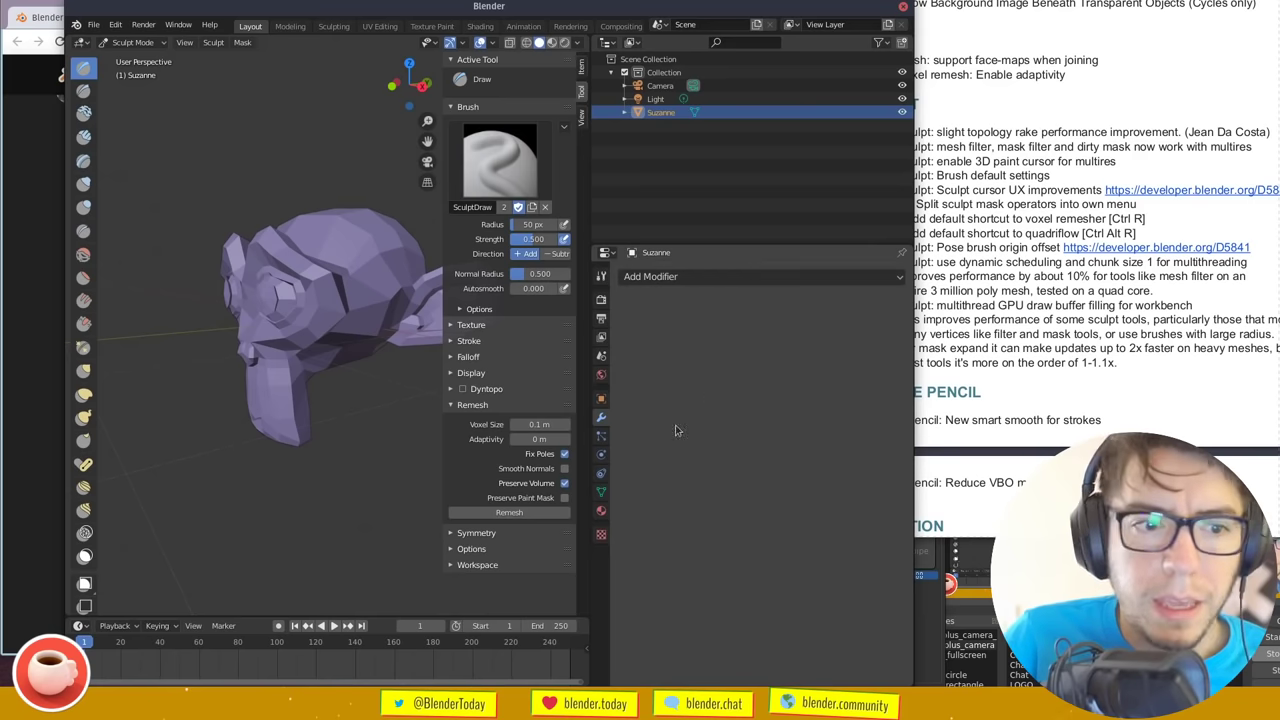
key("ctrl+r")
mouse_move(342, 358)
middle_mouse_down()
mouse_move(400, 345)
mouse_move(385, 338)
middle_mouse_up()
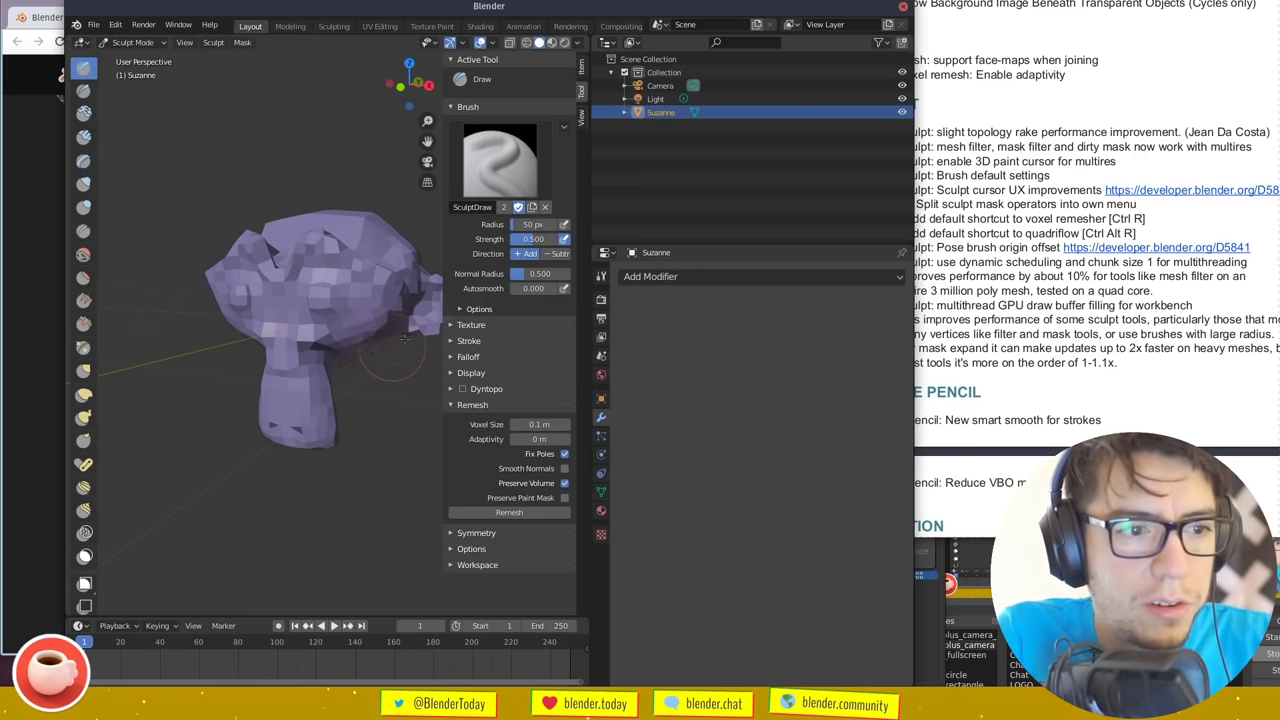
key("n")
middle_click_drag(400, 296, 345, 210)
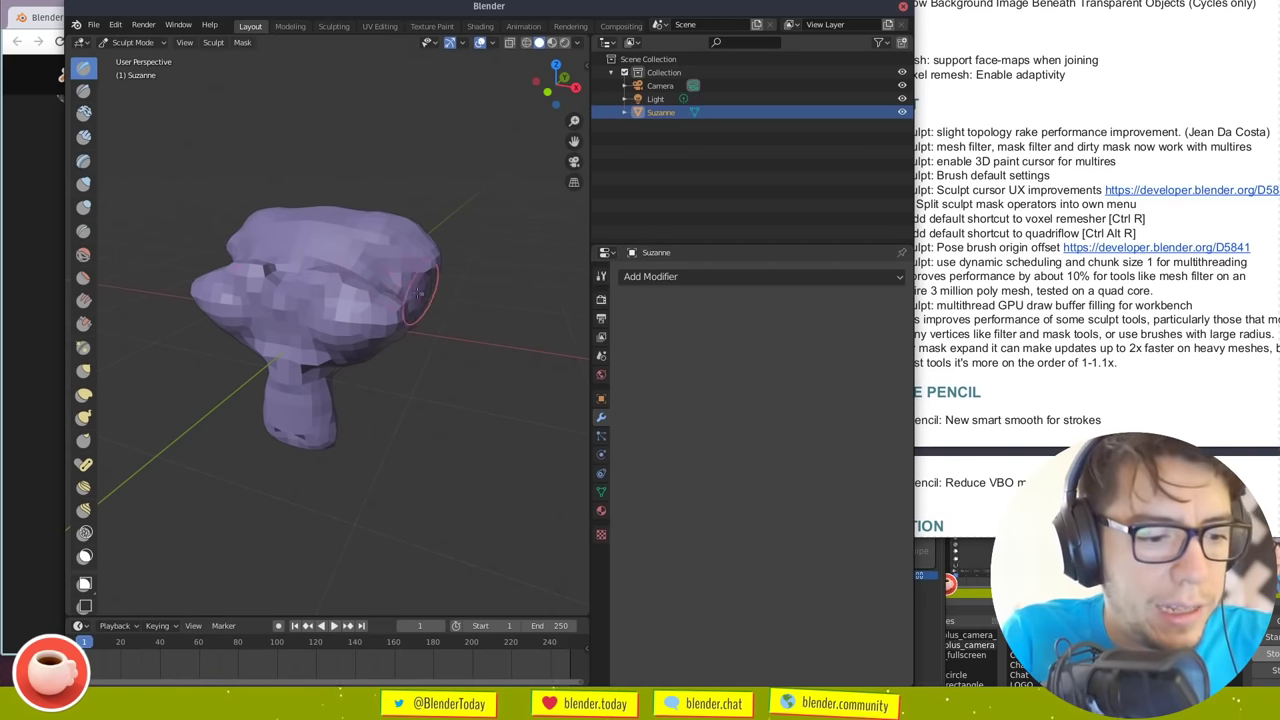
Dismiss the QuadriFlow remesh options and expand Remesh in Suzanne's Object Data properties
key("ctrl+alt+r")
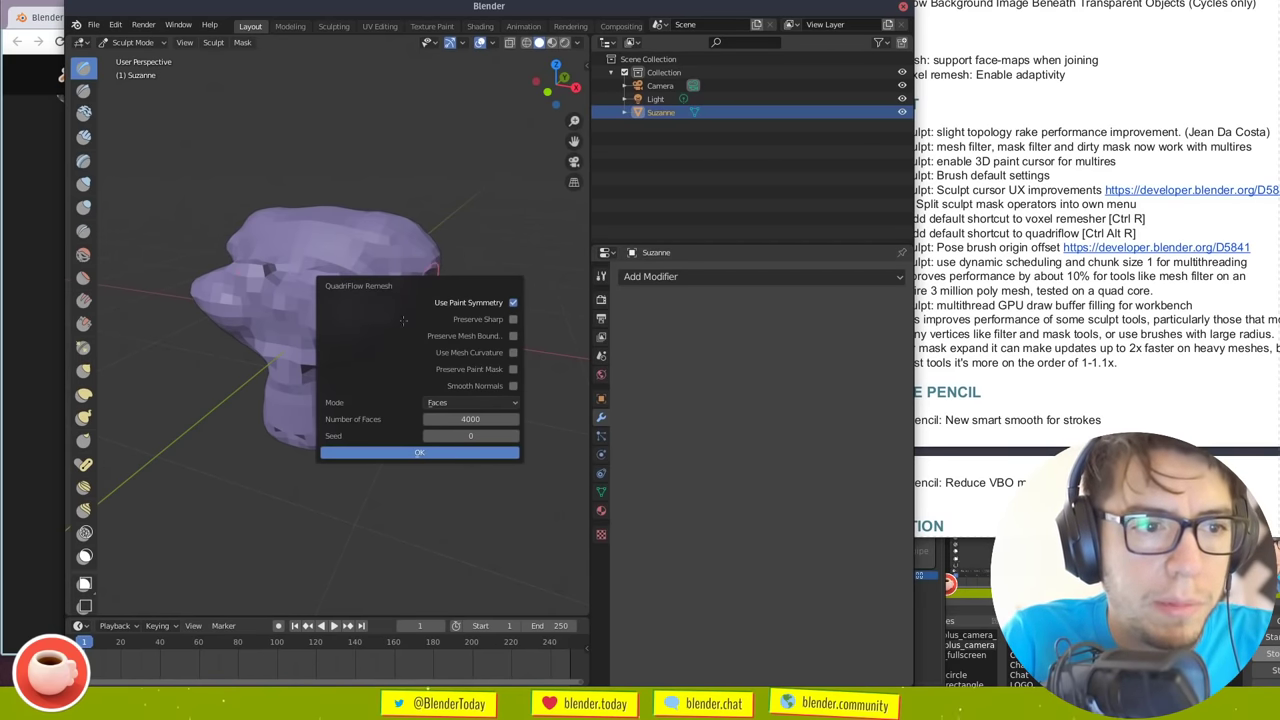
left_click_drag(405, 289, 400, 219)
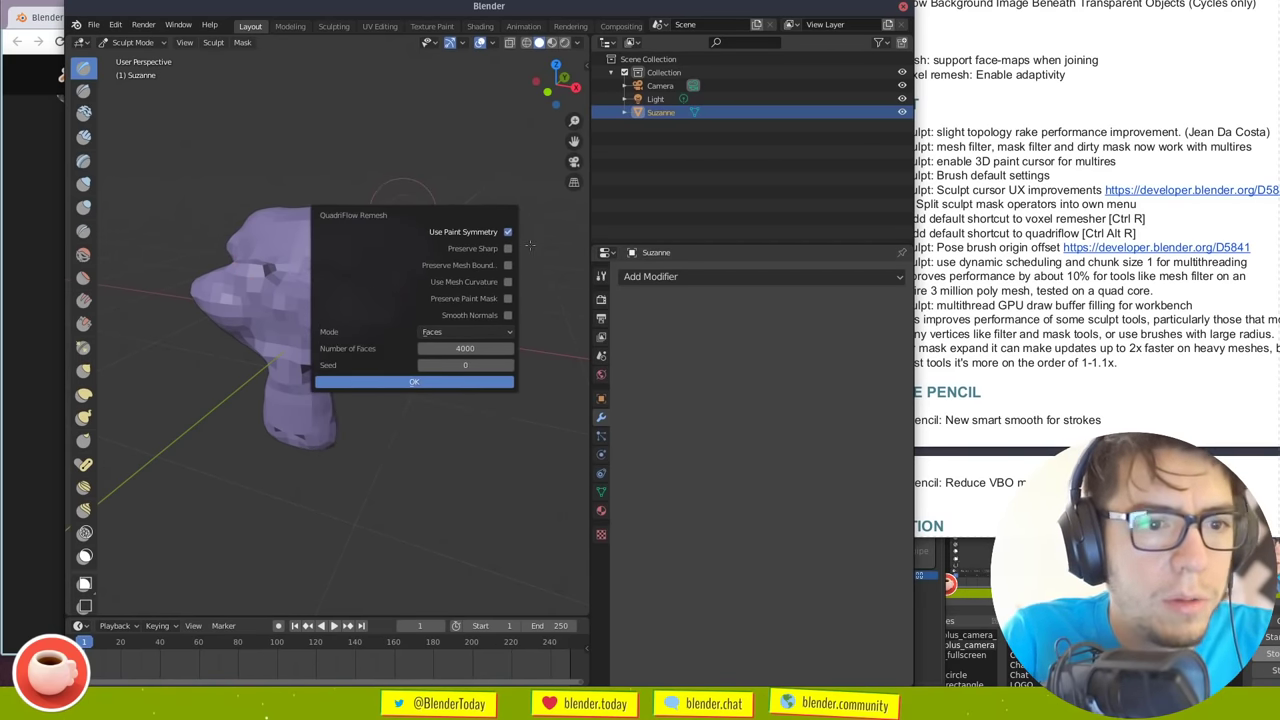
left_click(600, 492)
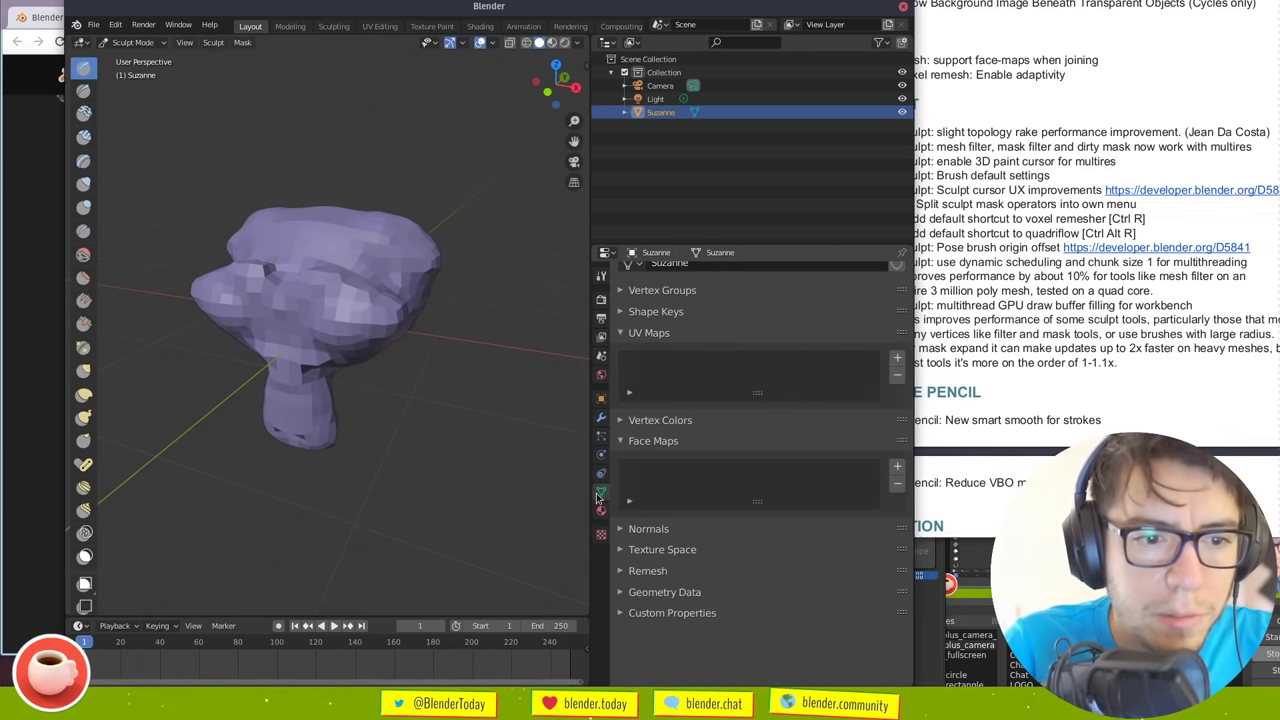
left_click(648, 570)
scroll(718, 307, "down", 2)
Compare remesh modes by toggling between Voxel and Quad, ending on Voxel at 0.1 m
left_click(866, 490)
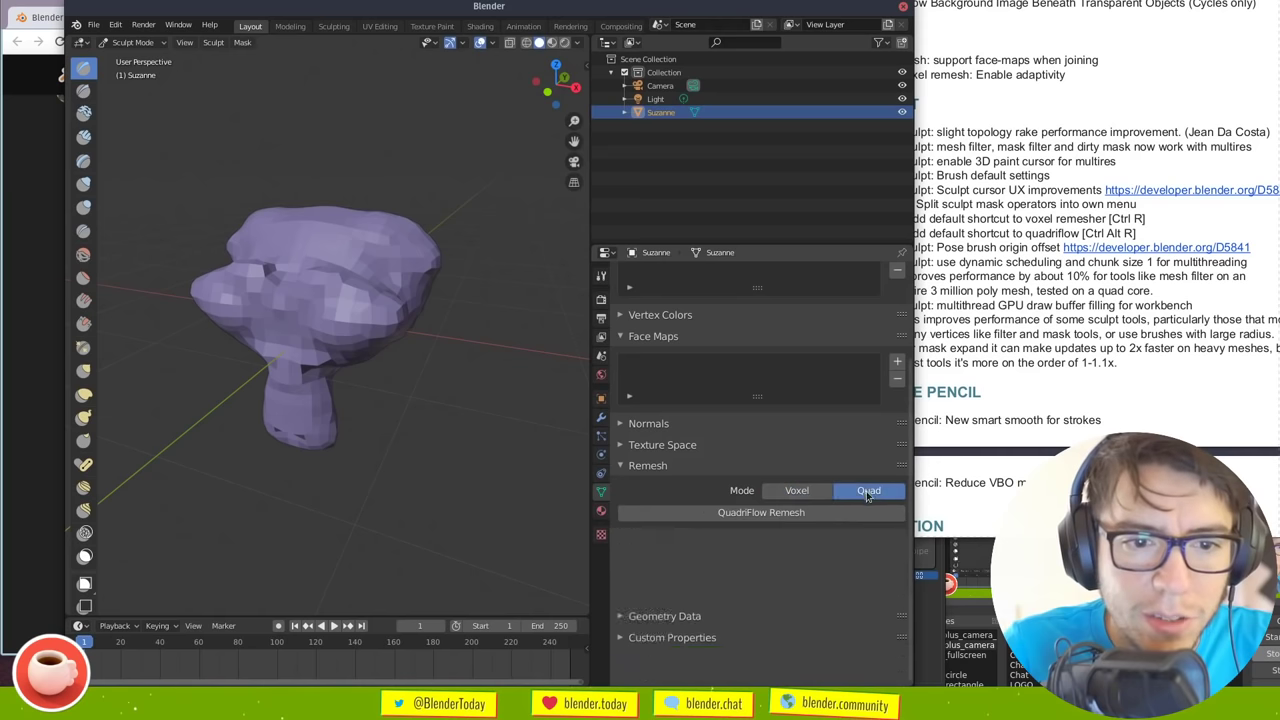
left_click(815, 490)
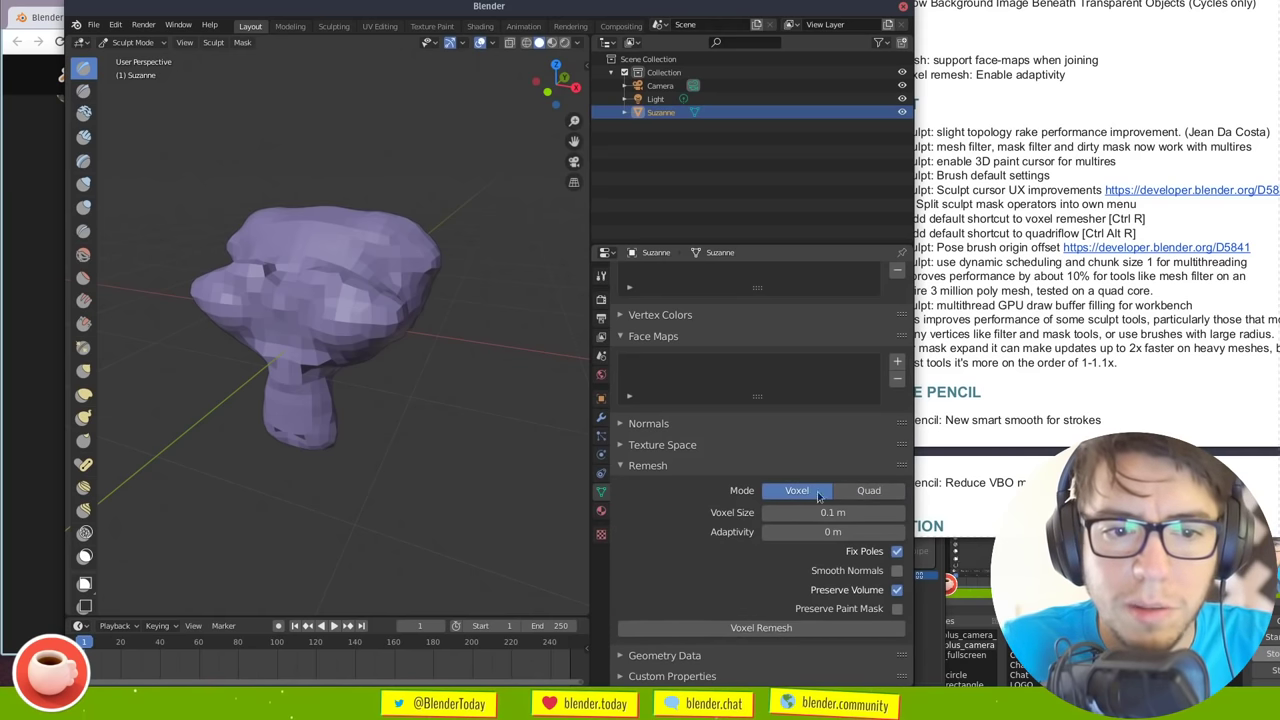
left_click(866, 490)
left_click(815, 490)
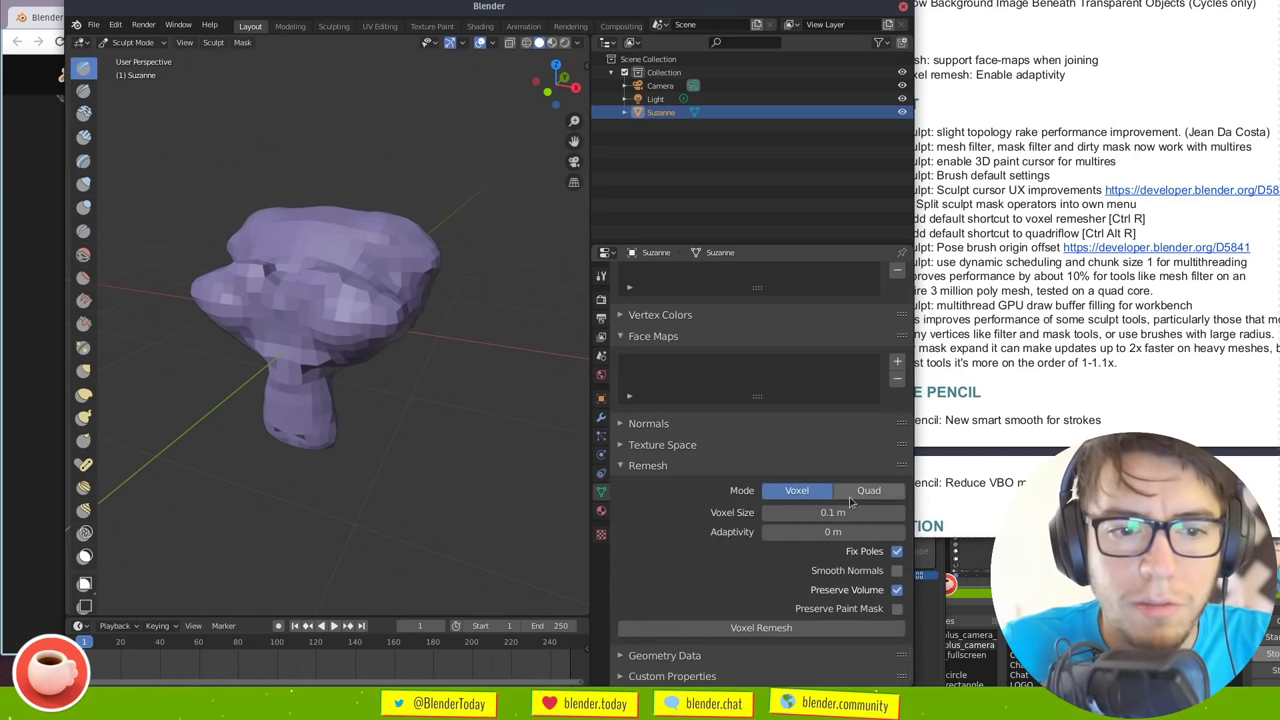
left_click(872, 490)
left_click(830, 492)
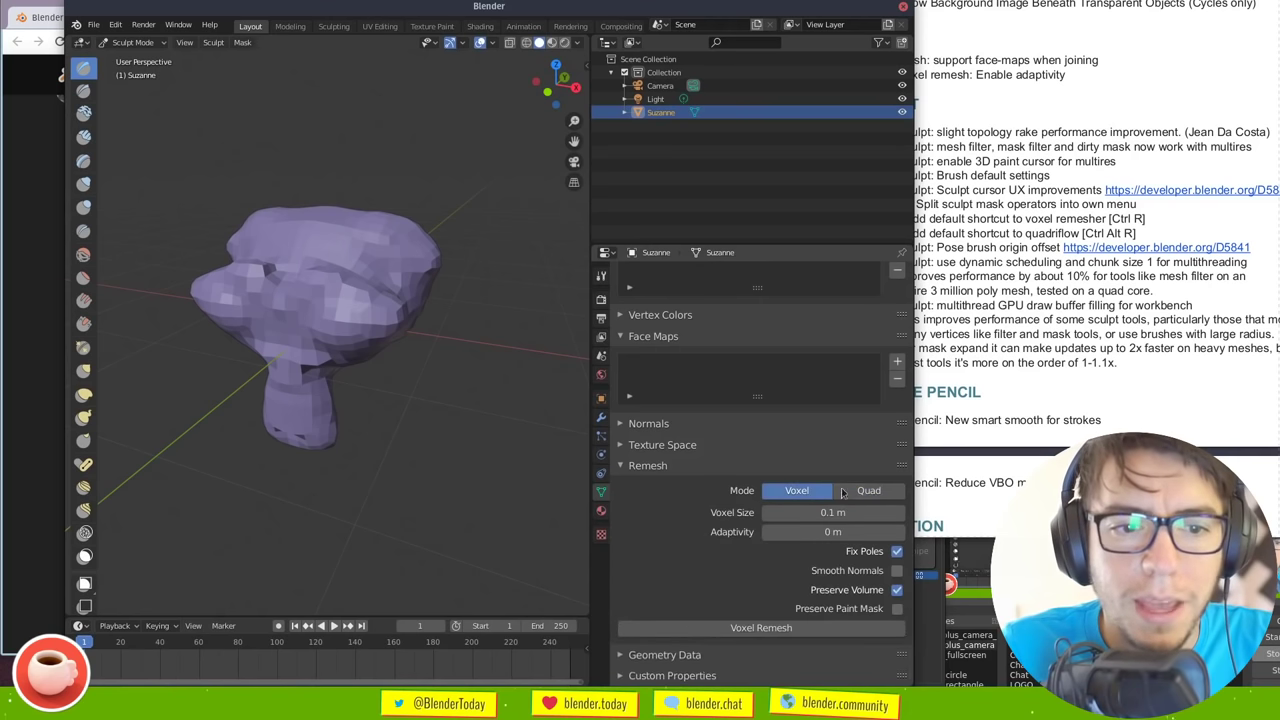
left_click(866, 491)
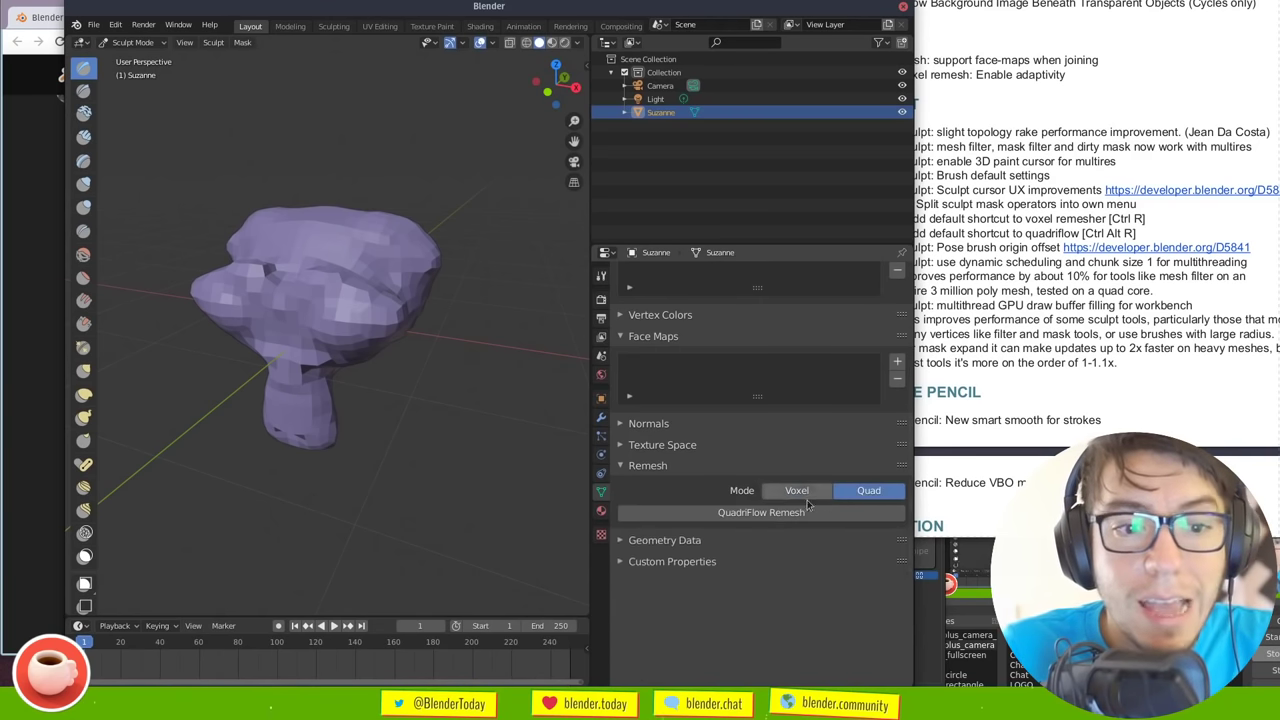
key("ctrl+z")
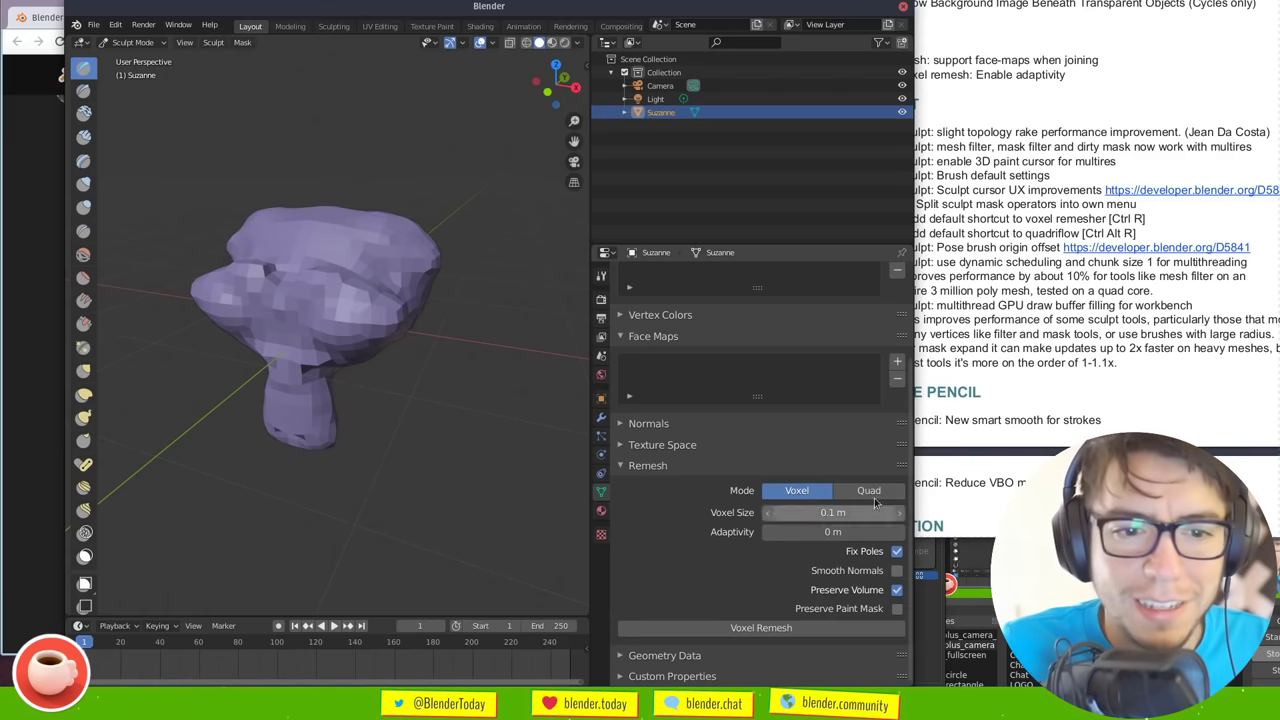
key("ctrl+shift+z")
key("ctrl+z")
Glance at the release notes, orbit Suzanne side-on, and undo the last mesh change
left_click(977, 383)
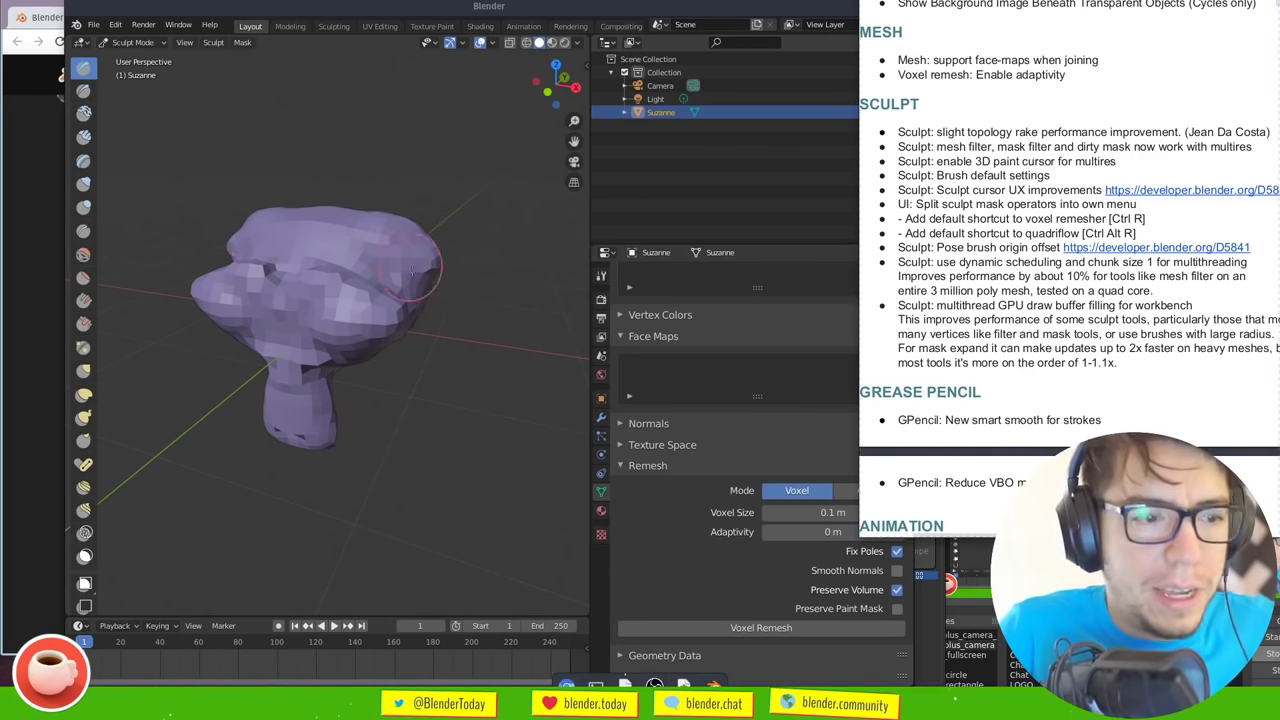
middle_click_drag(430, 304, 420, 309)
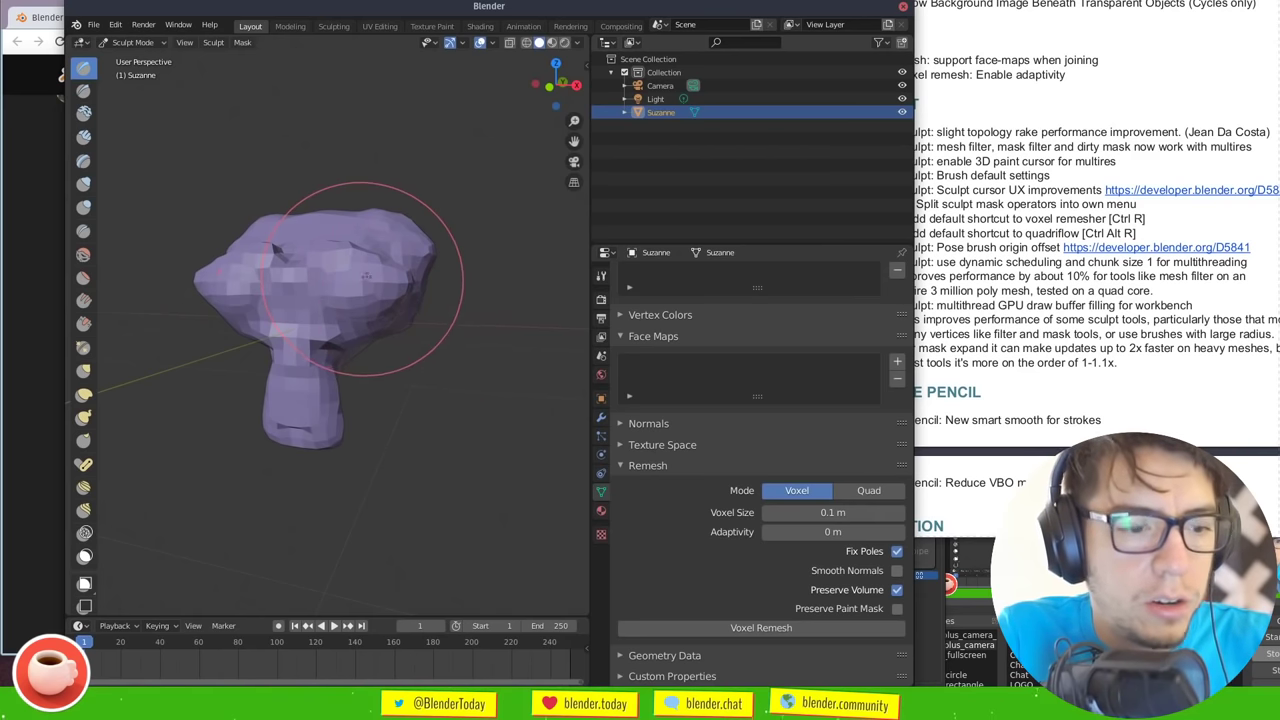
key("ctrl+z")
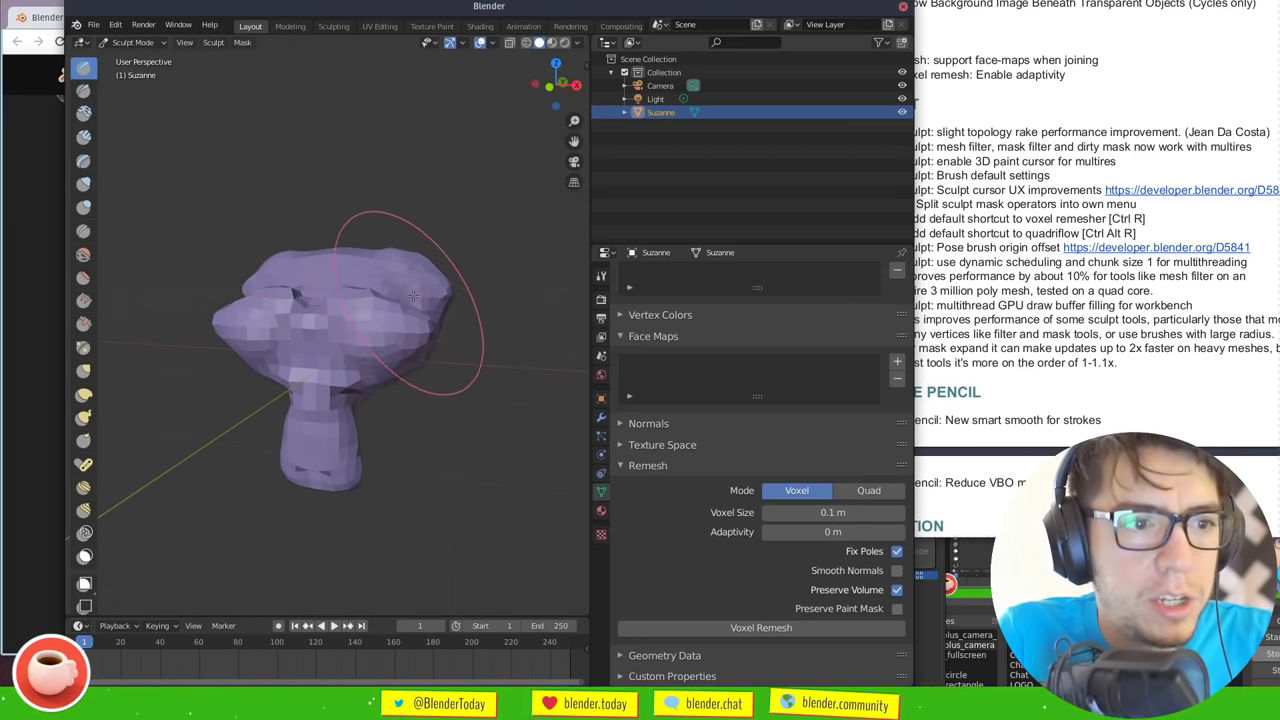
Set the sculpt brush strength to full 1.000 with Shift+F
key("shift+f")
left_click(432, 315)
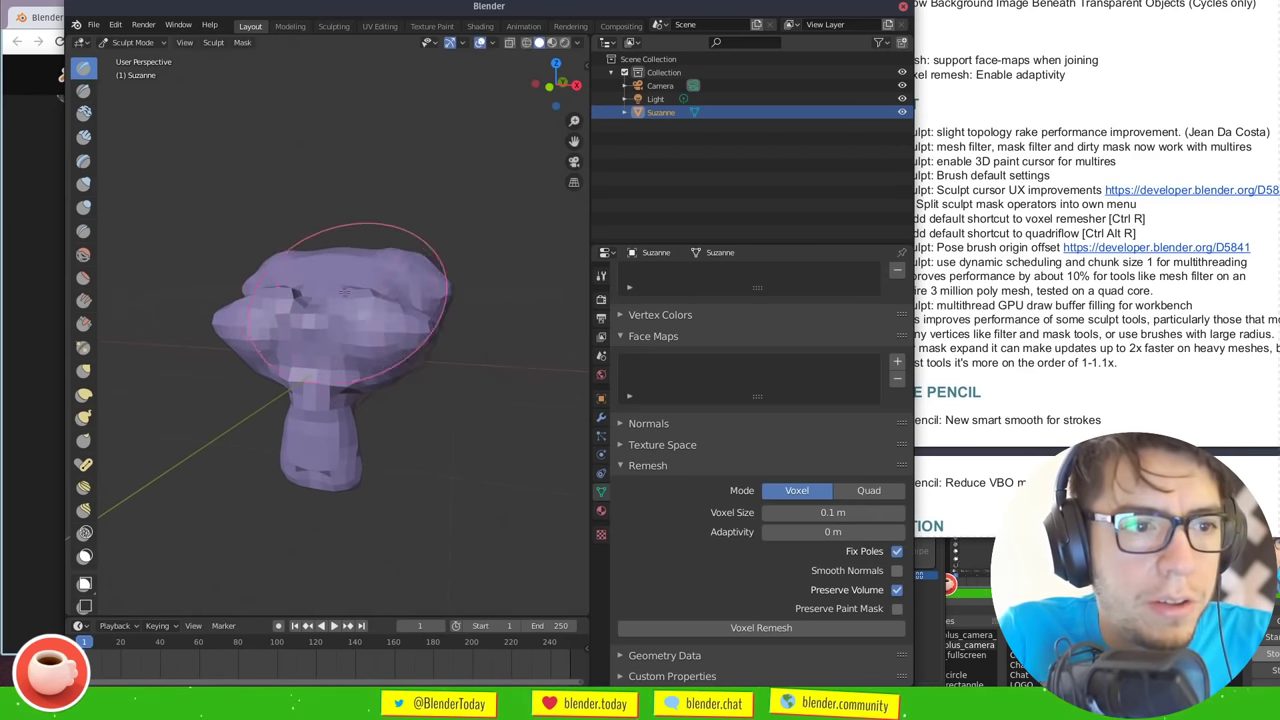
key("shift+f")
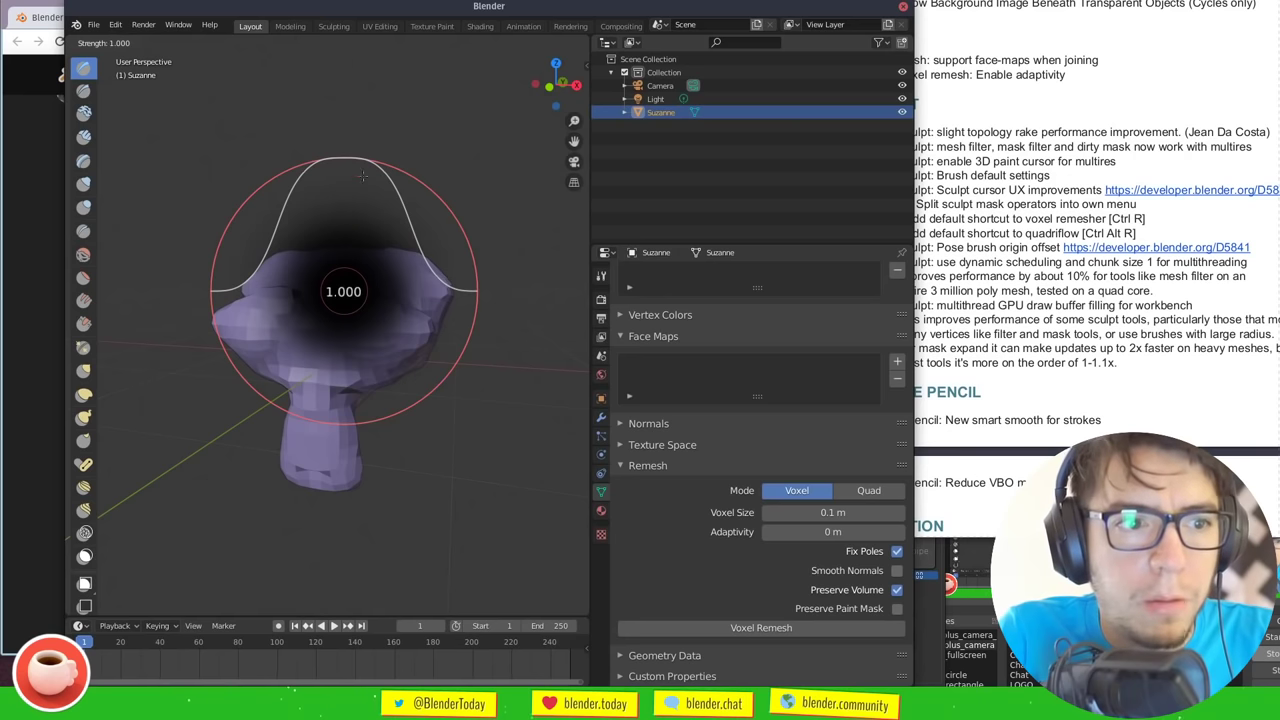
left_click(295, 291)
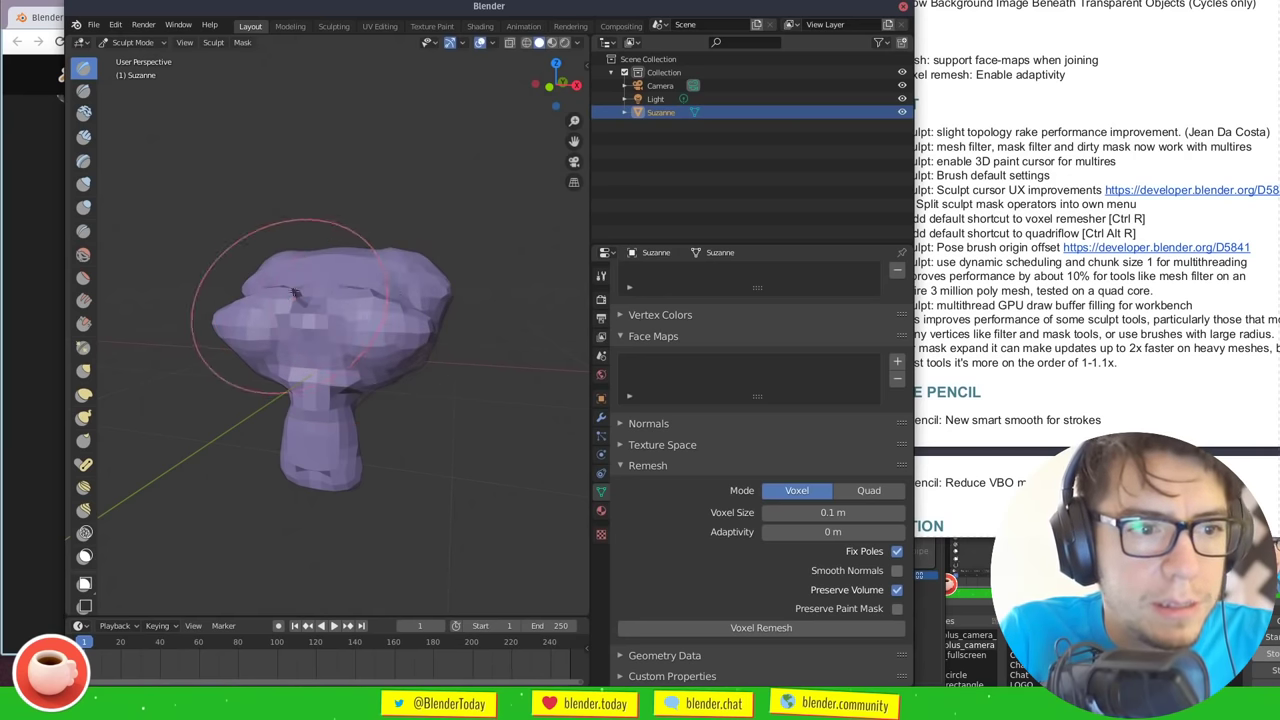
key("shift+f")
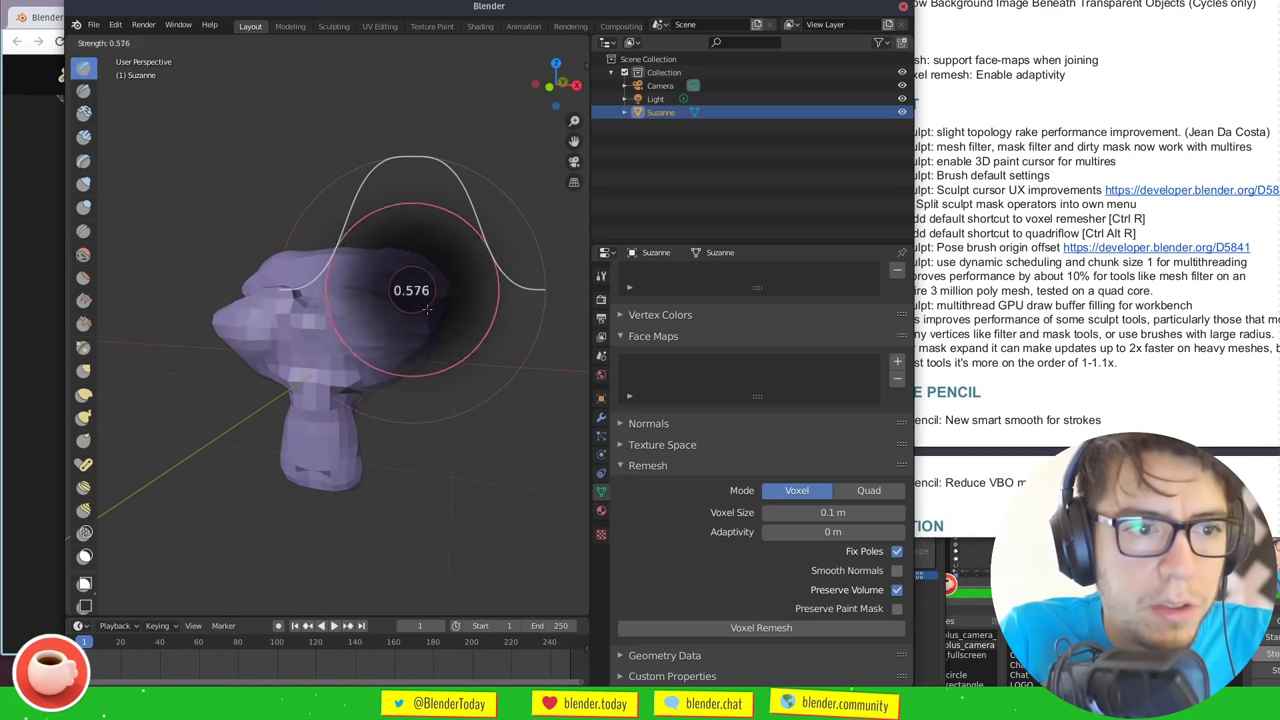
left_click(420, 302)
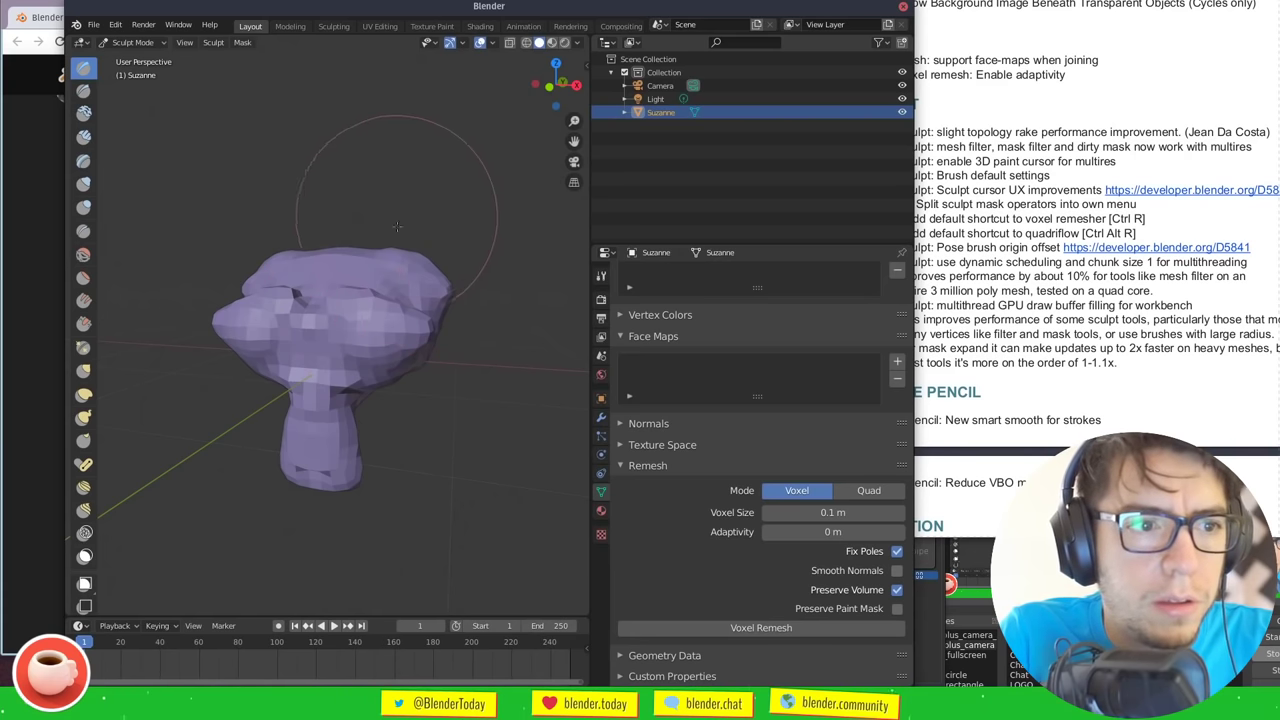
key("shift+f")
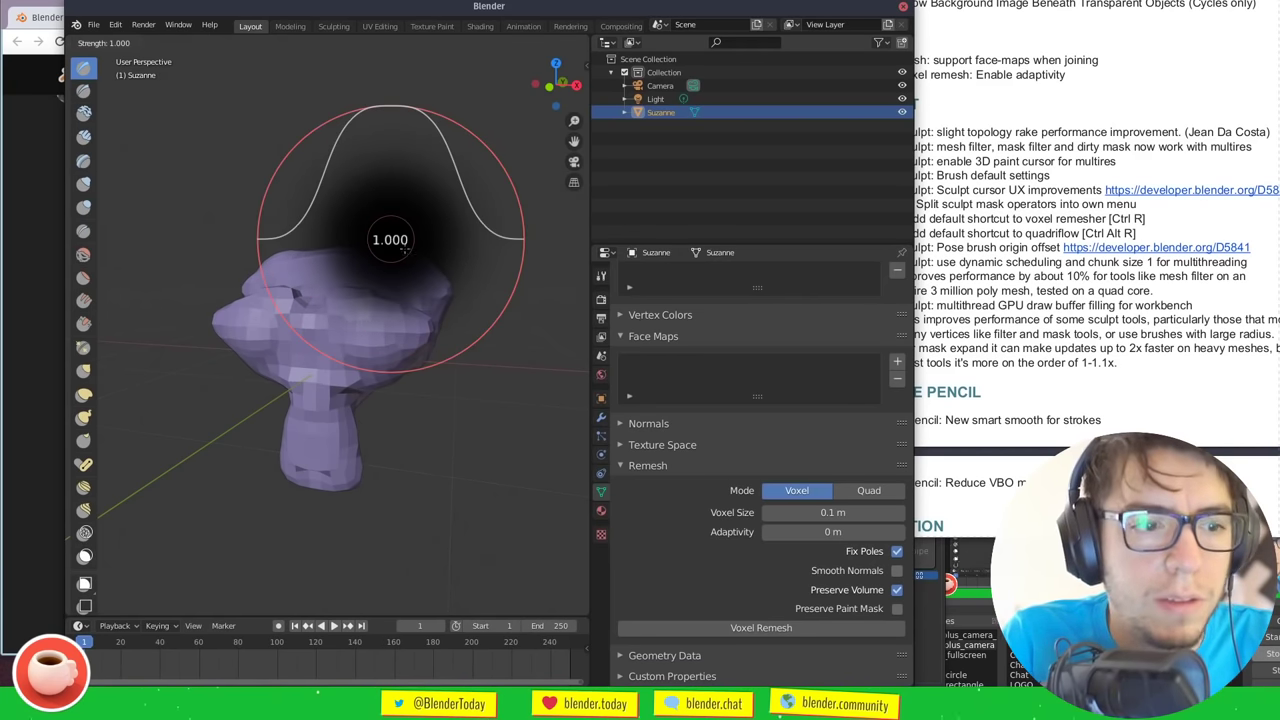
left_click(413, 167)
Shrink the brush radius from 461 to a smaller size, then move Blender aside
key("f")
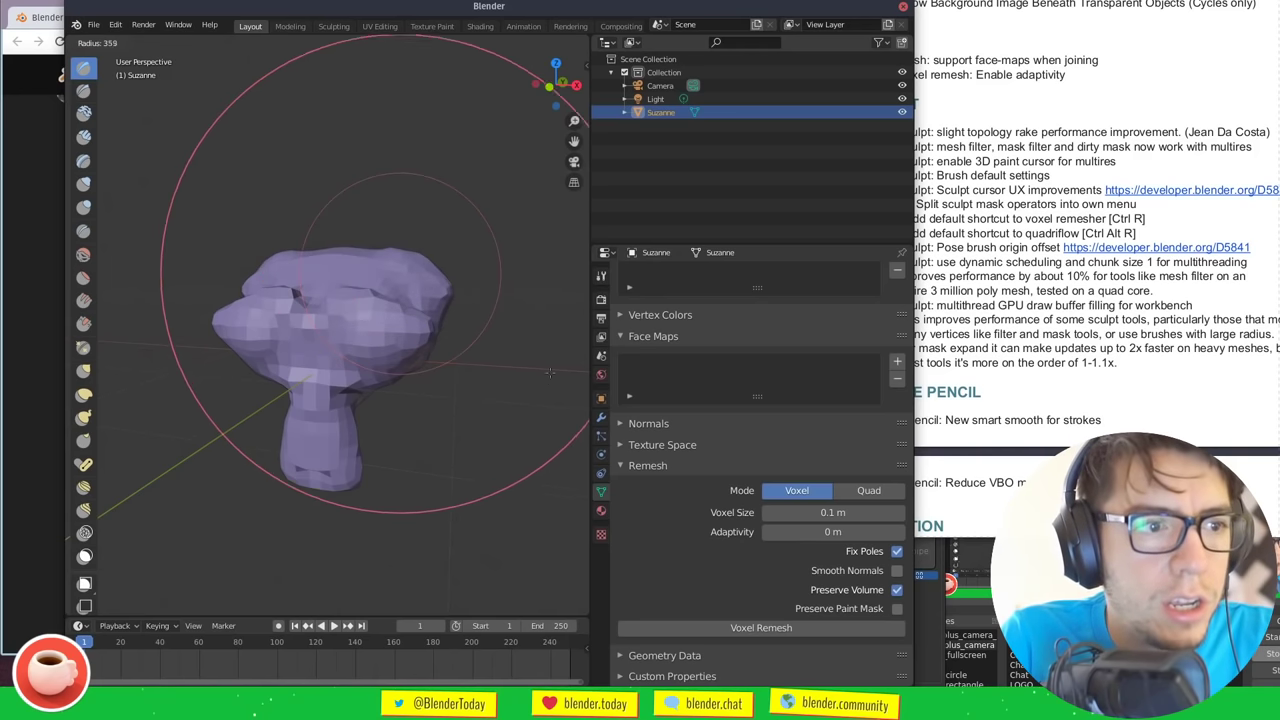
left_click(552, 383)
key("f")
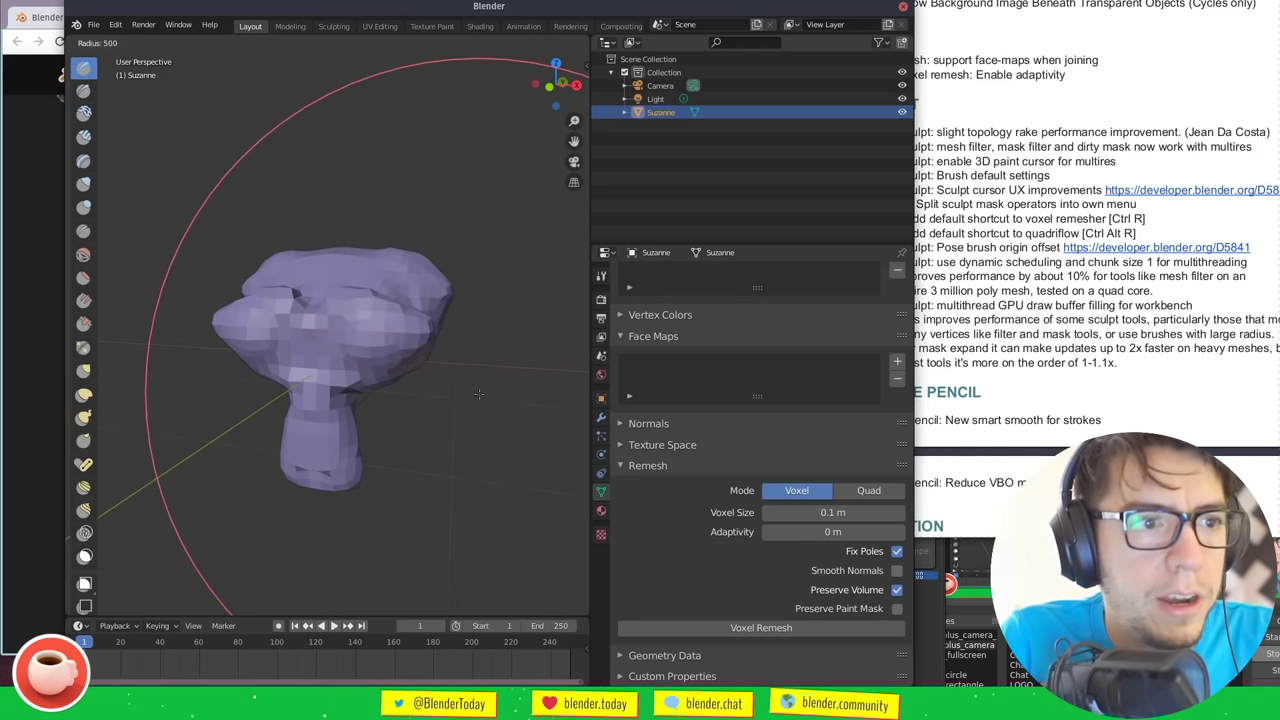
left_click(451, 382)
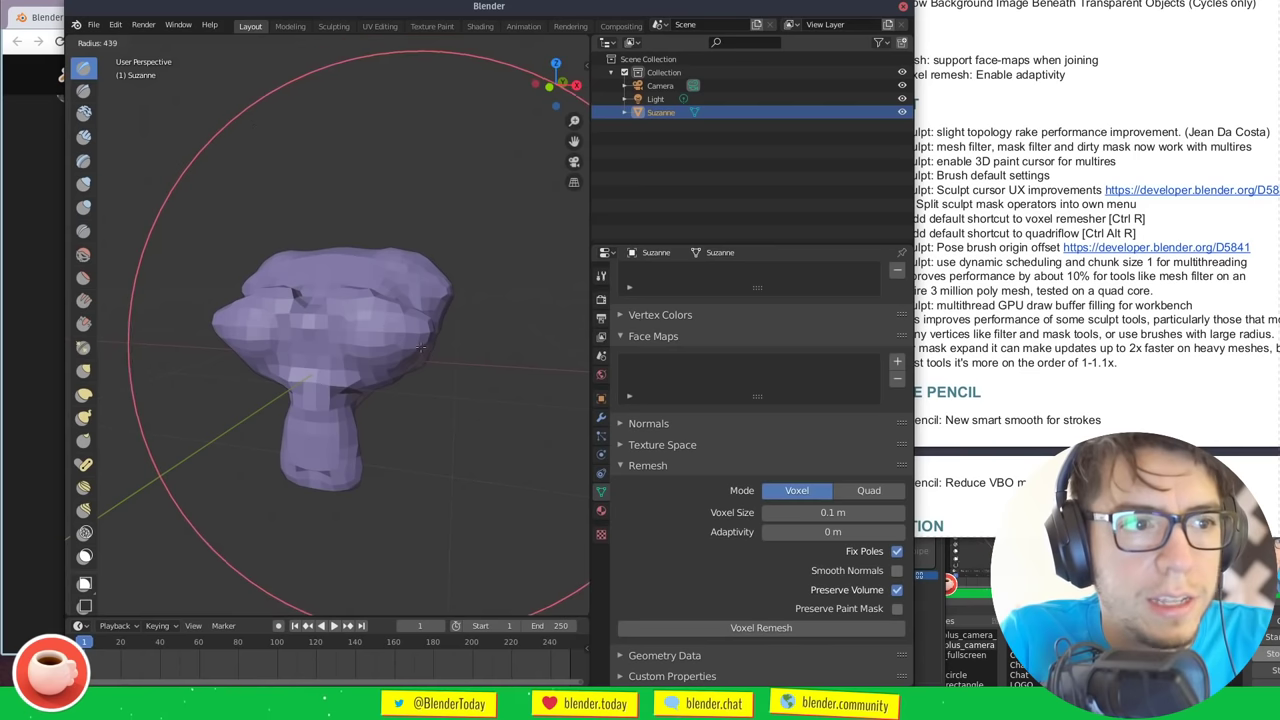
key("f")
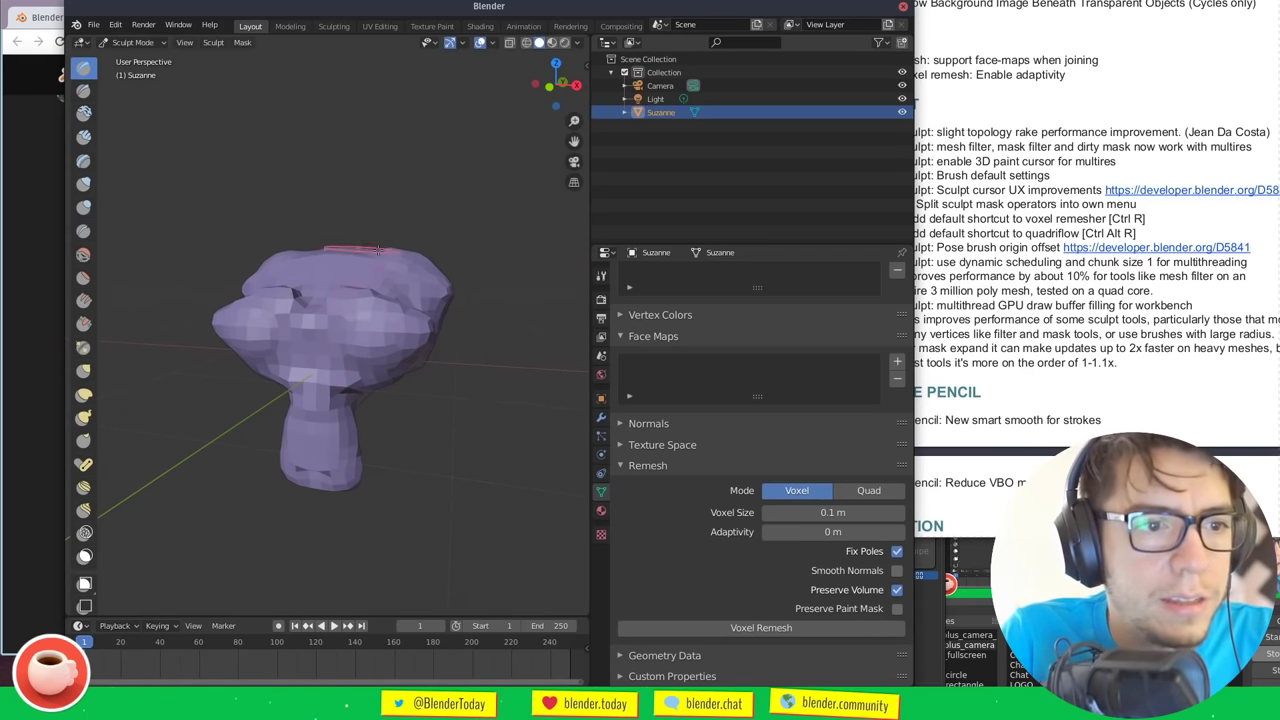
left_click(403, 258)
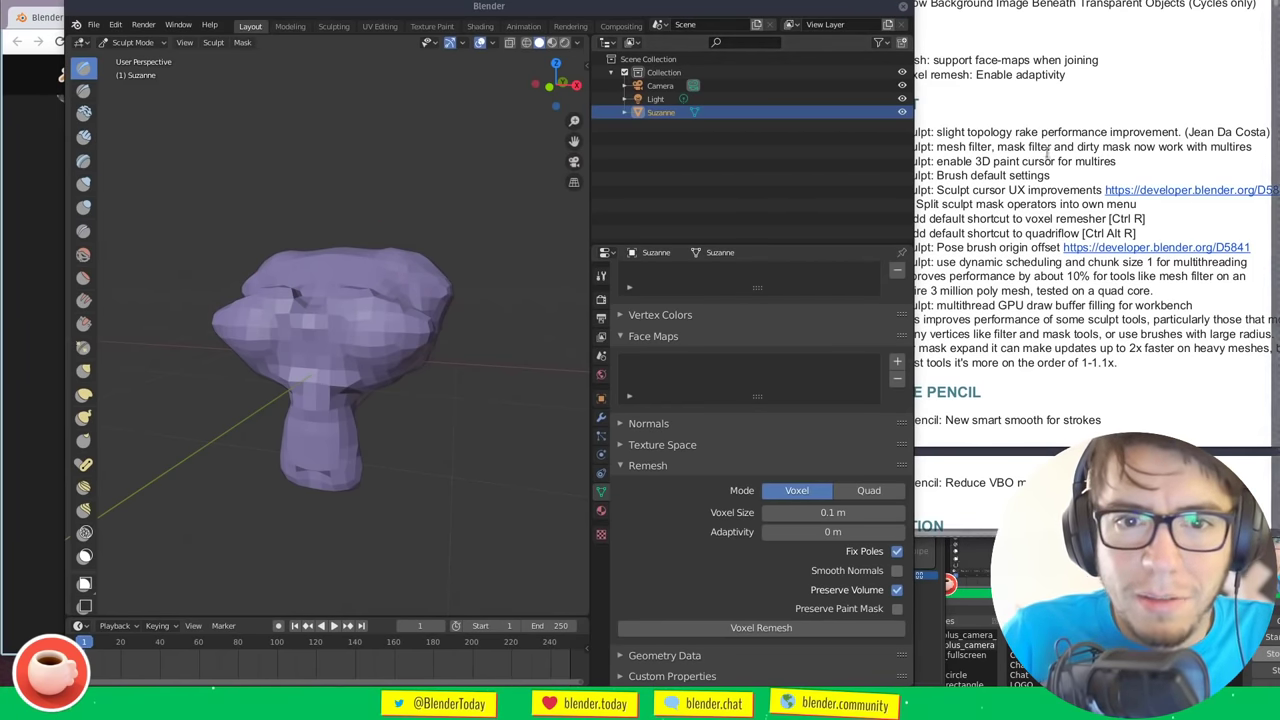
key("super+Down")
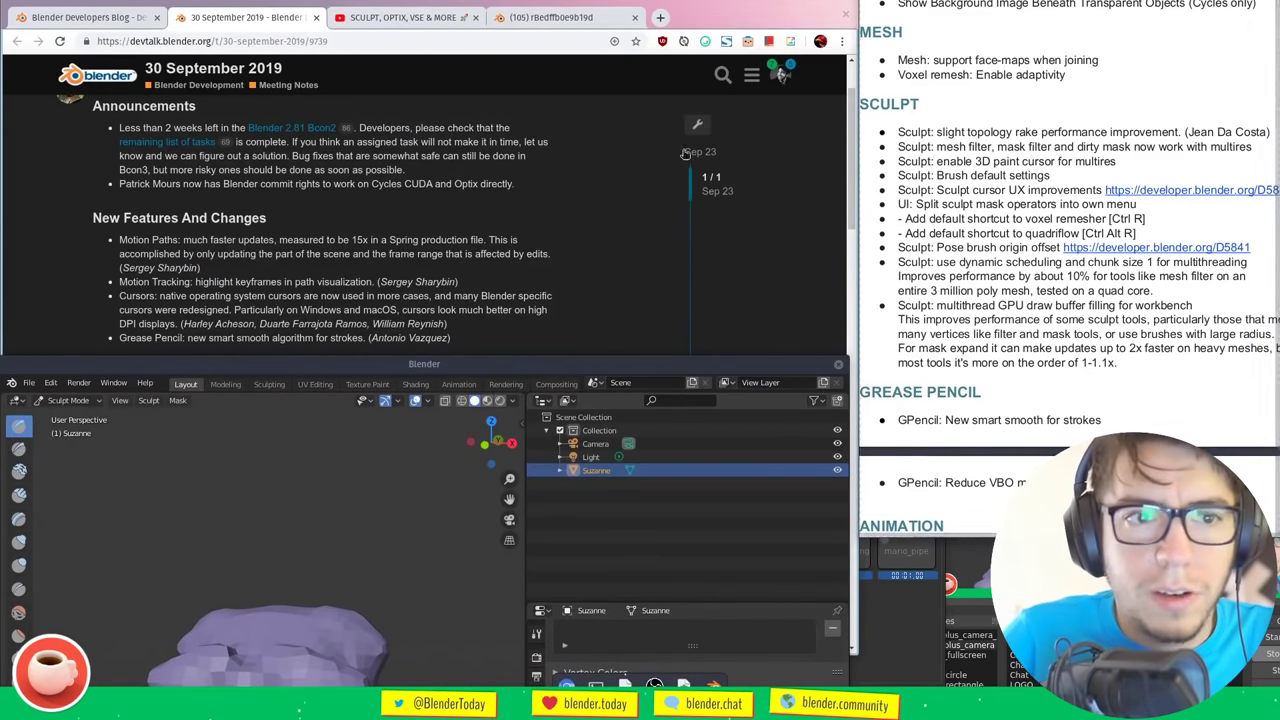
Open patch D5889 in a new tab and read its summary about the cursor alpha
right_click(1136, 202)
left_click(1013, 199)
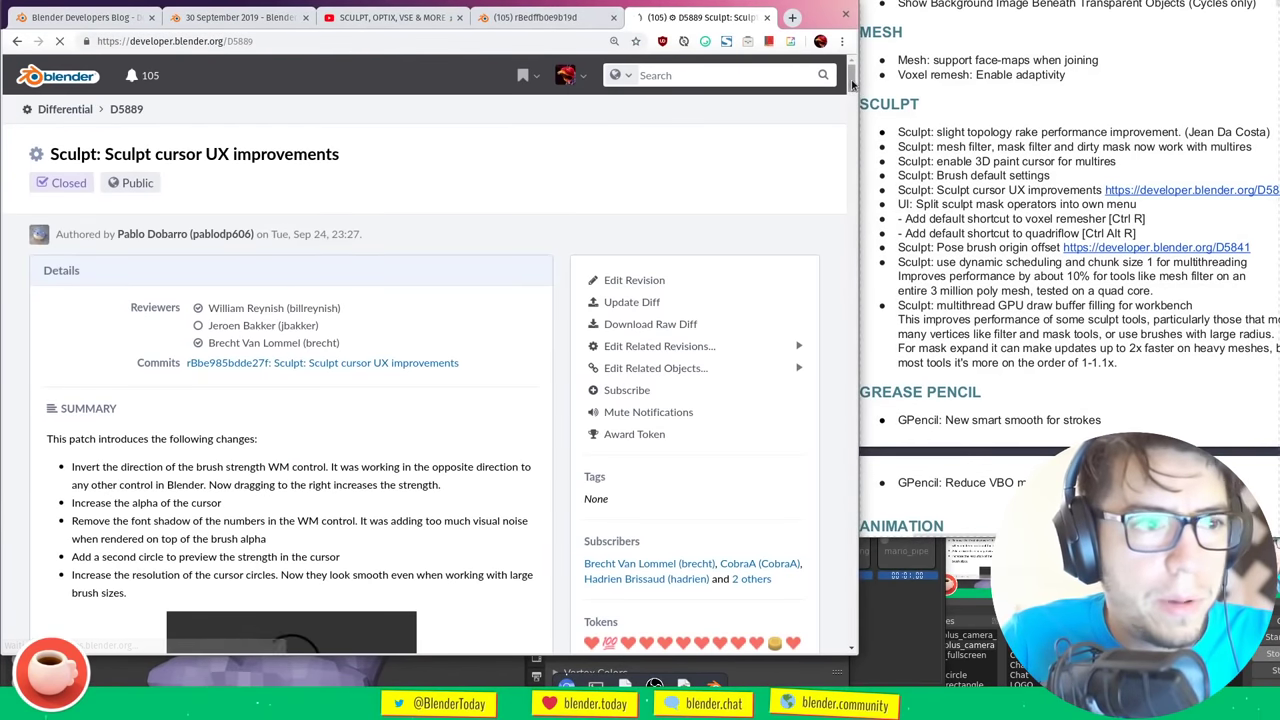
scroll(849, 95, "down", 1)
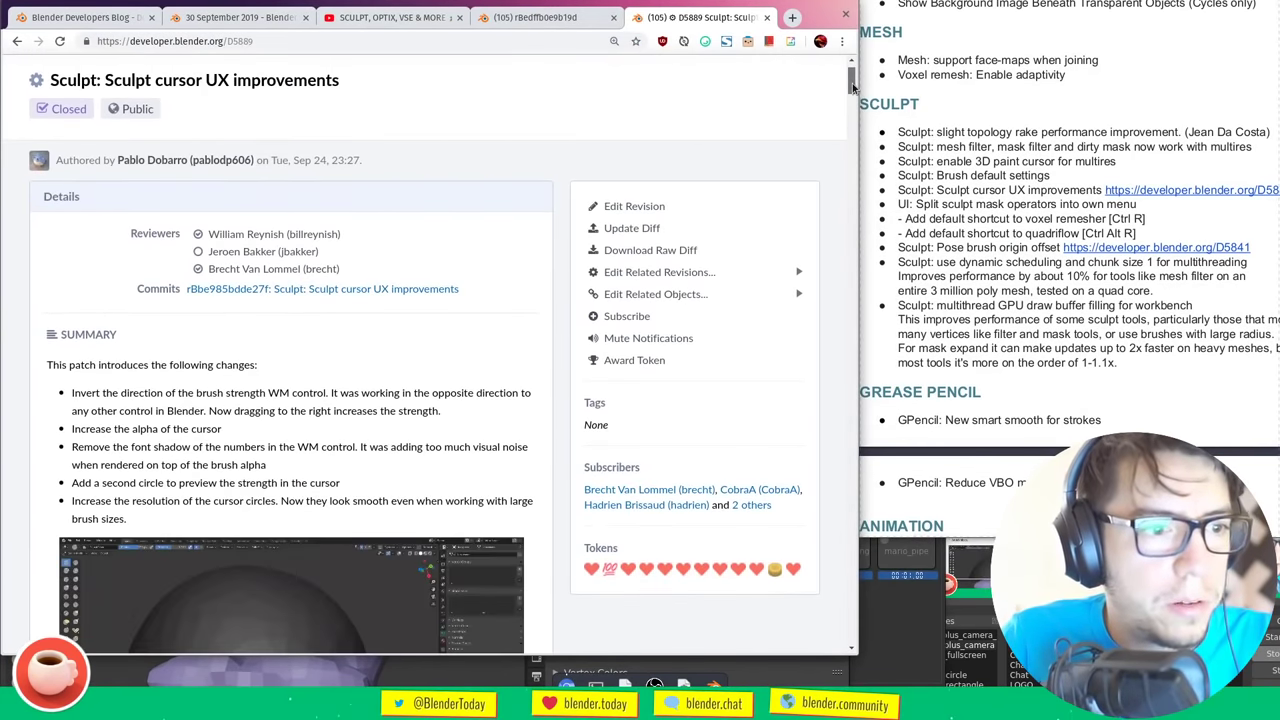
scroll(852, 85, "down", 3)
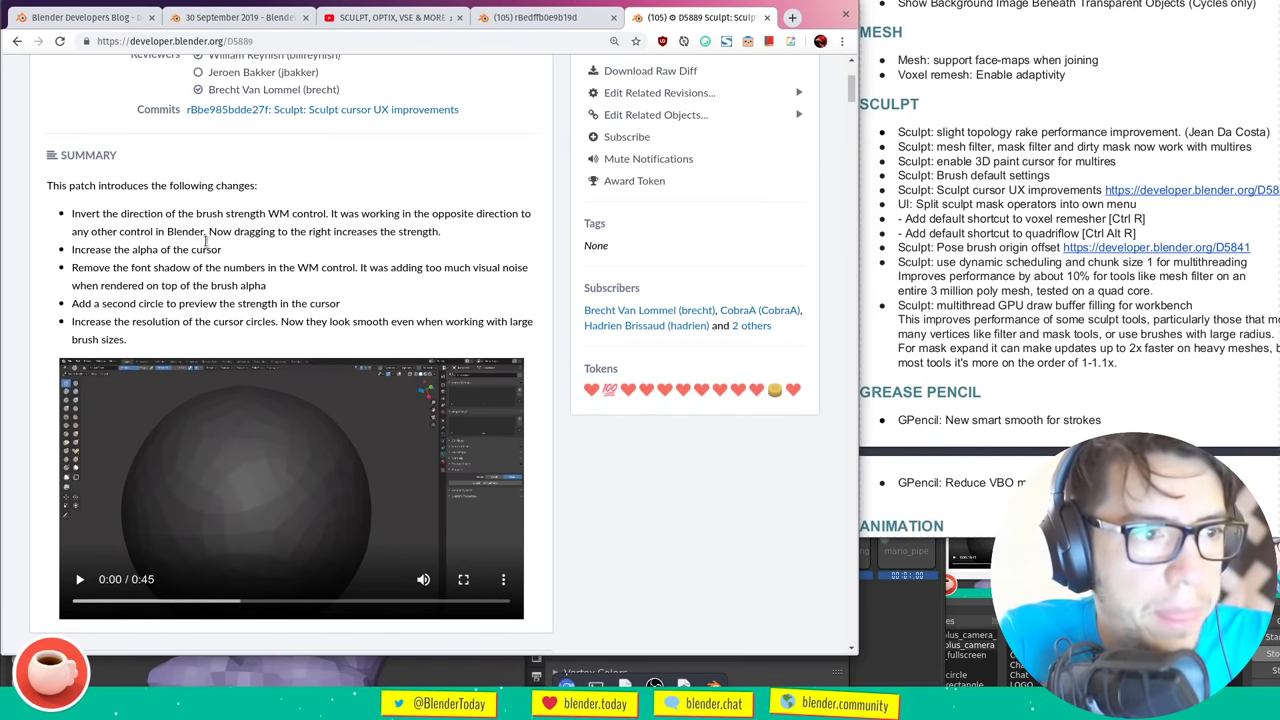
left_click_drag(173, 250, 224, 250)
left_click(353, 263)
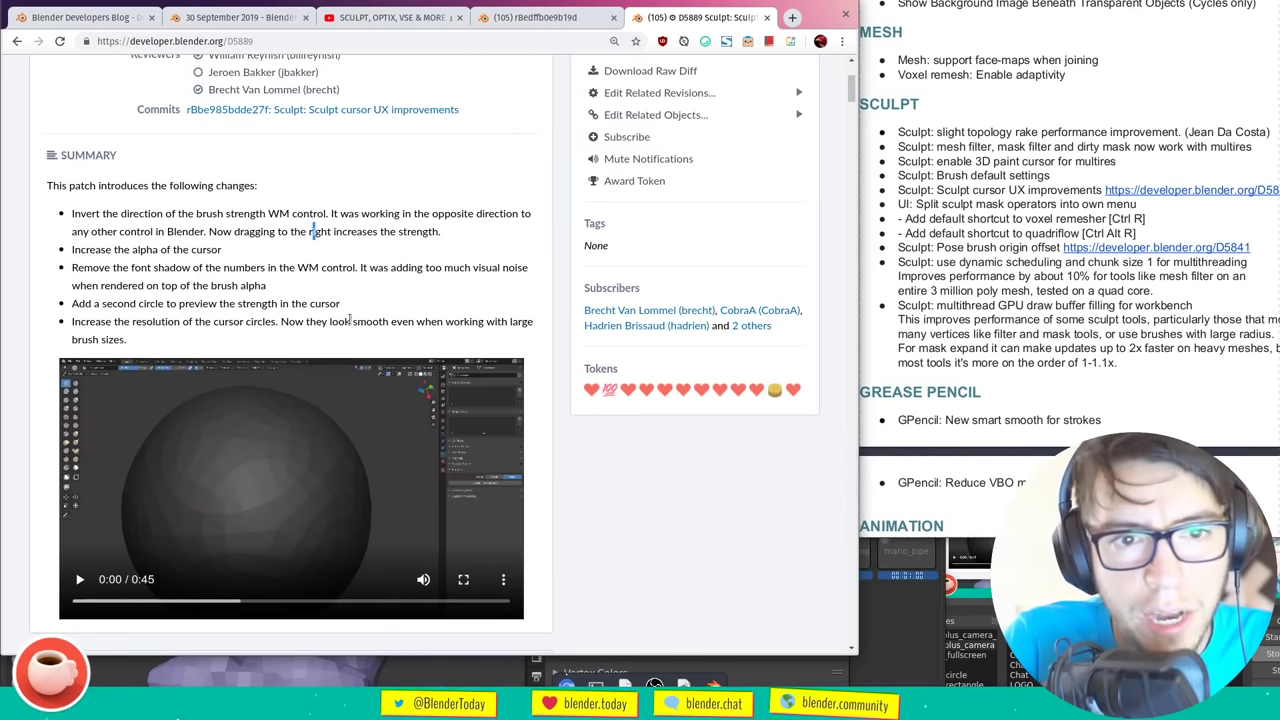
key("alt+Tab")
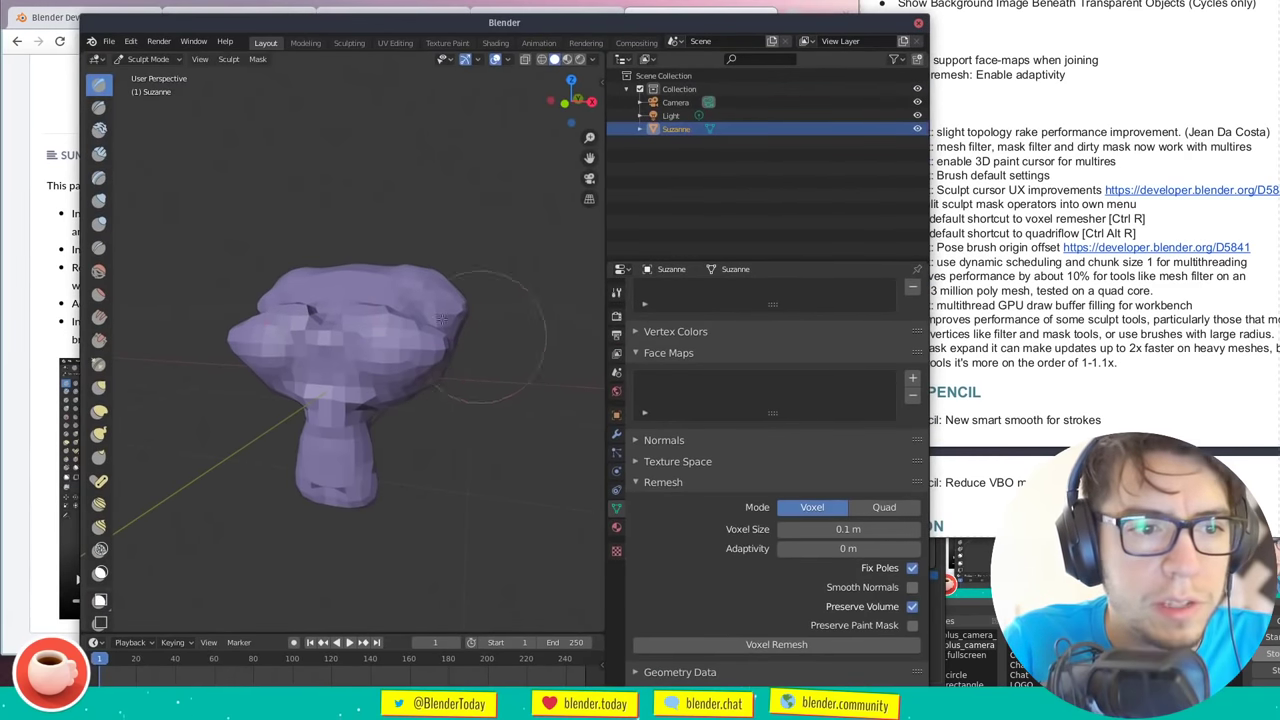
Try the new sculpt cursor by resizing the brush radius and previewing its strength
key("f")
left_click(498, 322)
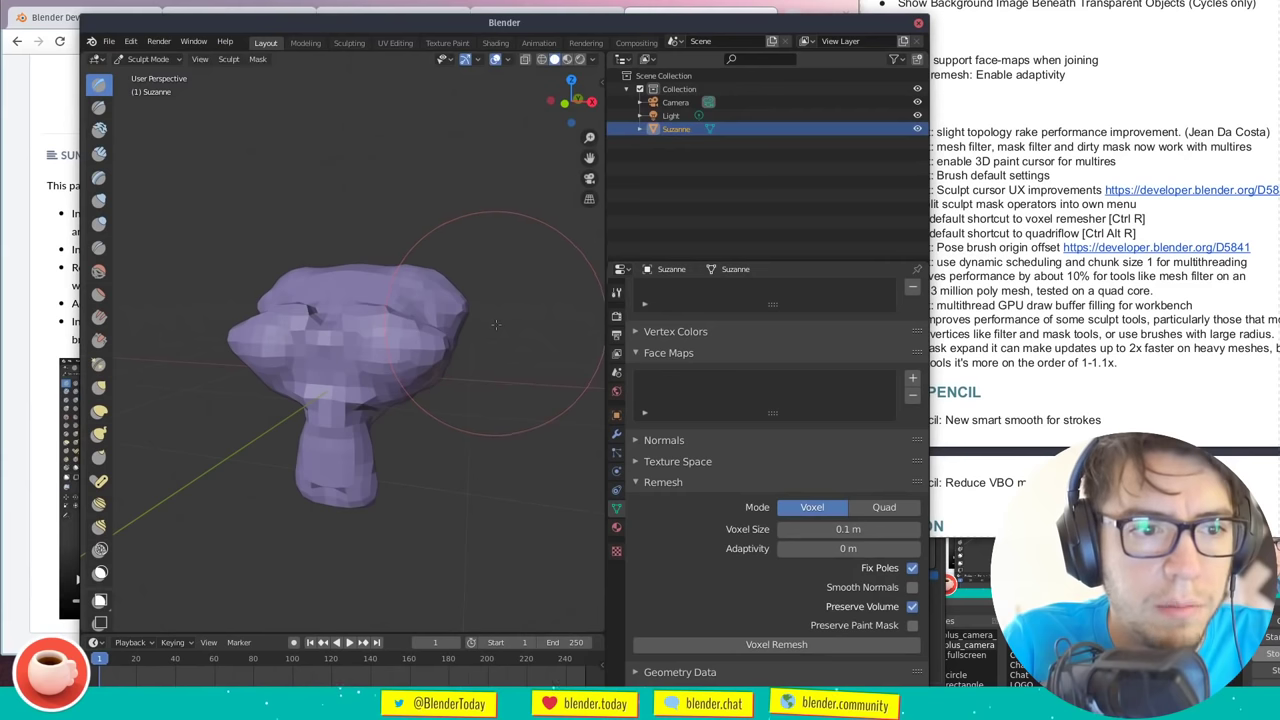
key("shift+f")
left_click(490, 320)
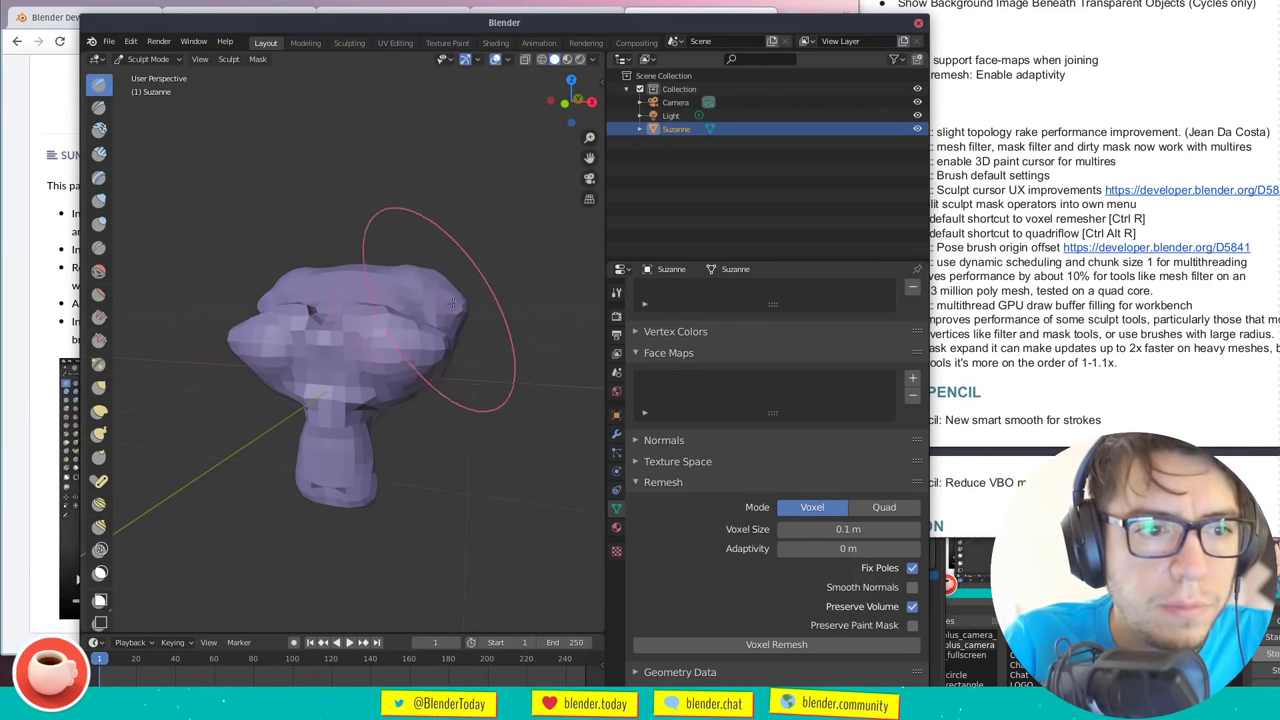
key("f")
left_click(480, 355)
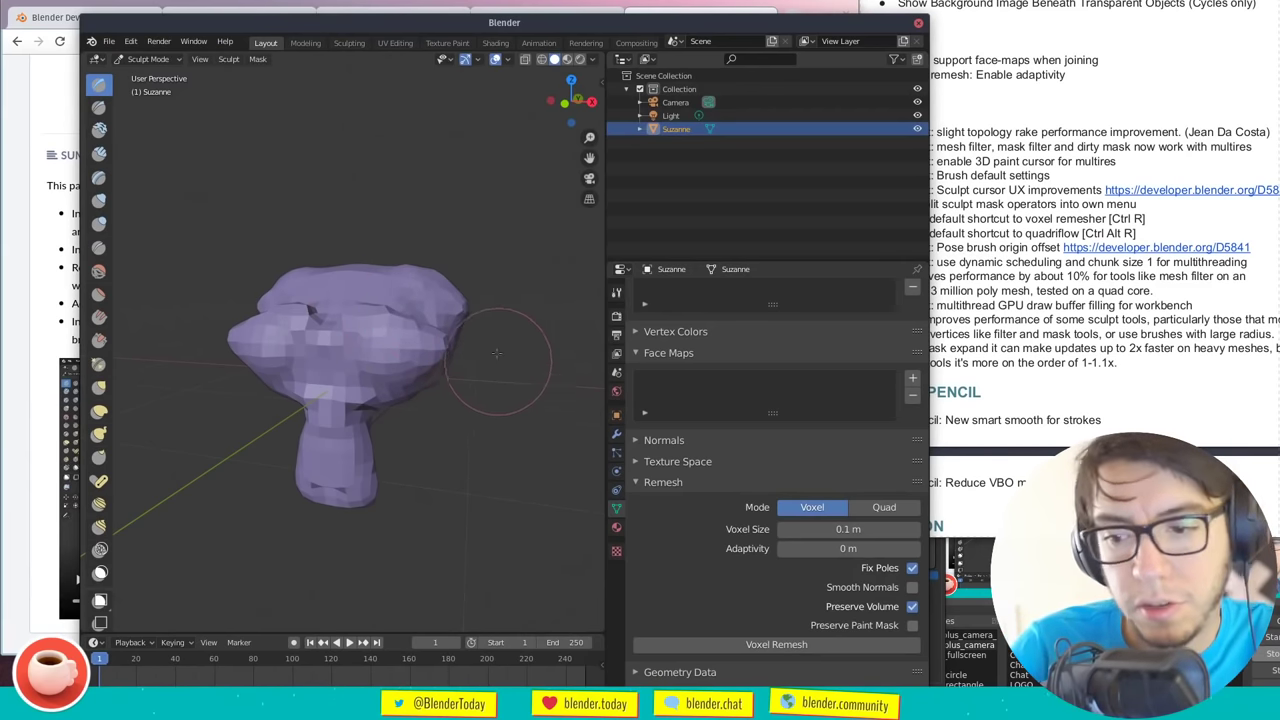
Cancel closing Blender and move its window down-left to reveal the notes
left_click(918, 24)
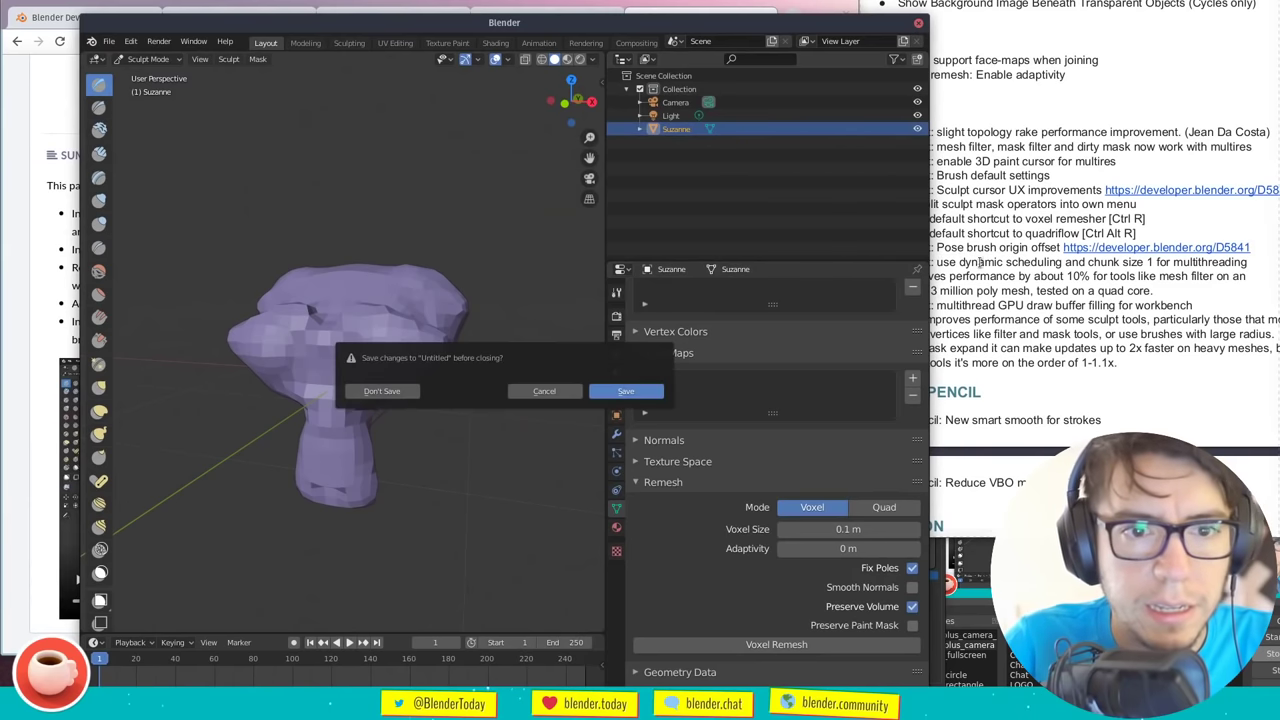
left_click(544, 390)
left_click_drag(560, 22, 388, 211)
left_click(888, 178)
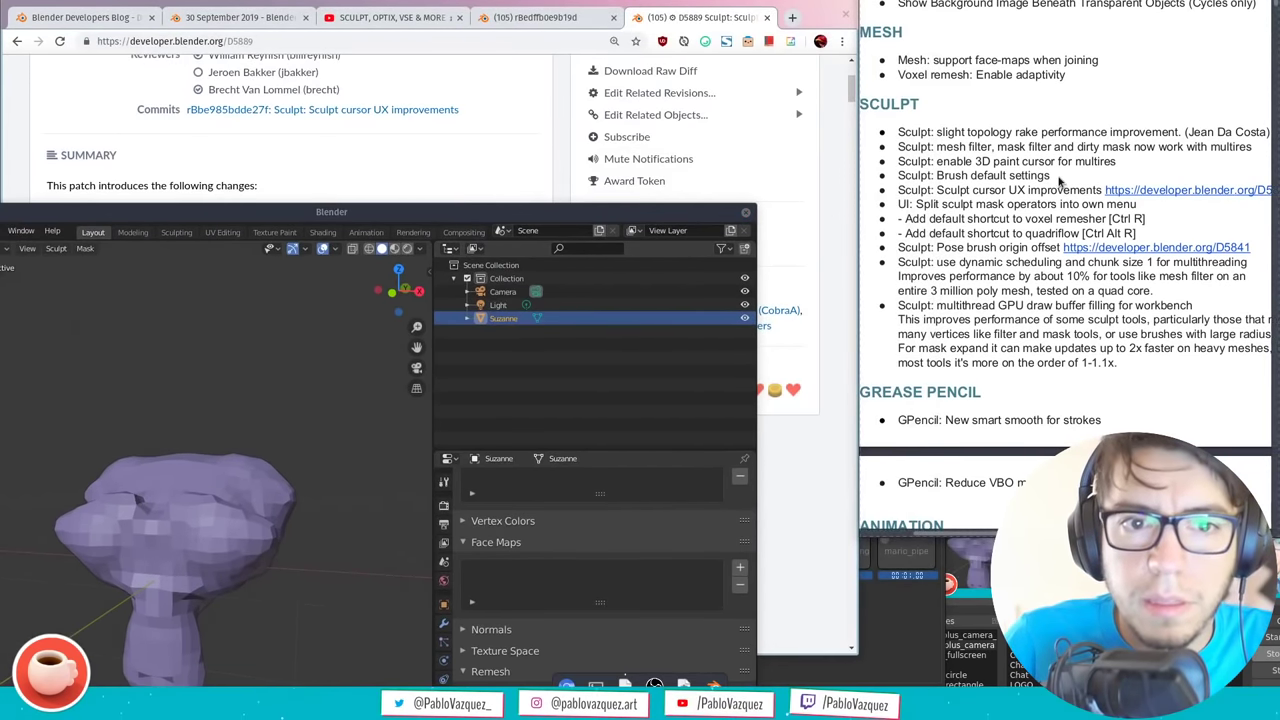
Compare the Brush default settings note with the top of the D5889 patch page
mouse_move(1060, 181)
left_mouse_down()
mouse_move(898, 175)
mouse_move(1048, 177)
left_mouse_up()
left_click(1000, 178)
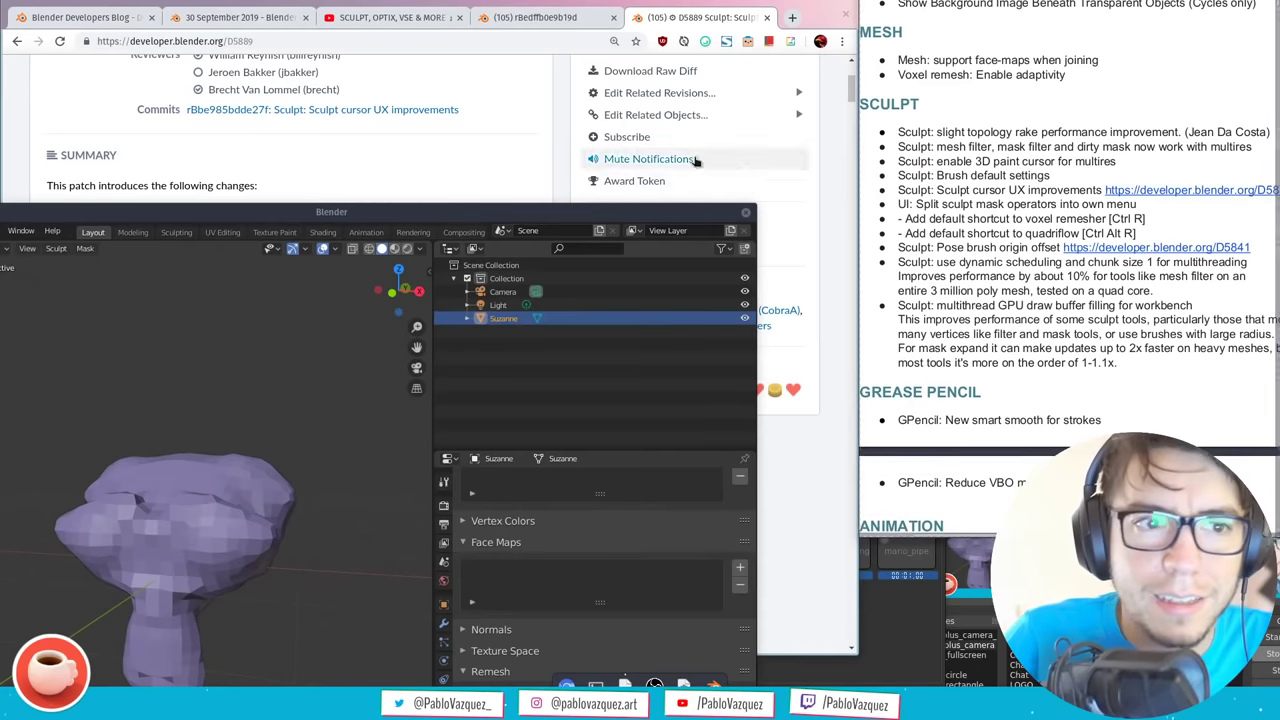
left_click(551, 119)
scroll(848, 90, "up", 3)
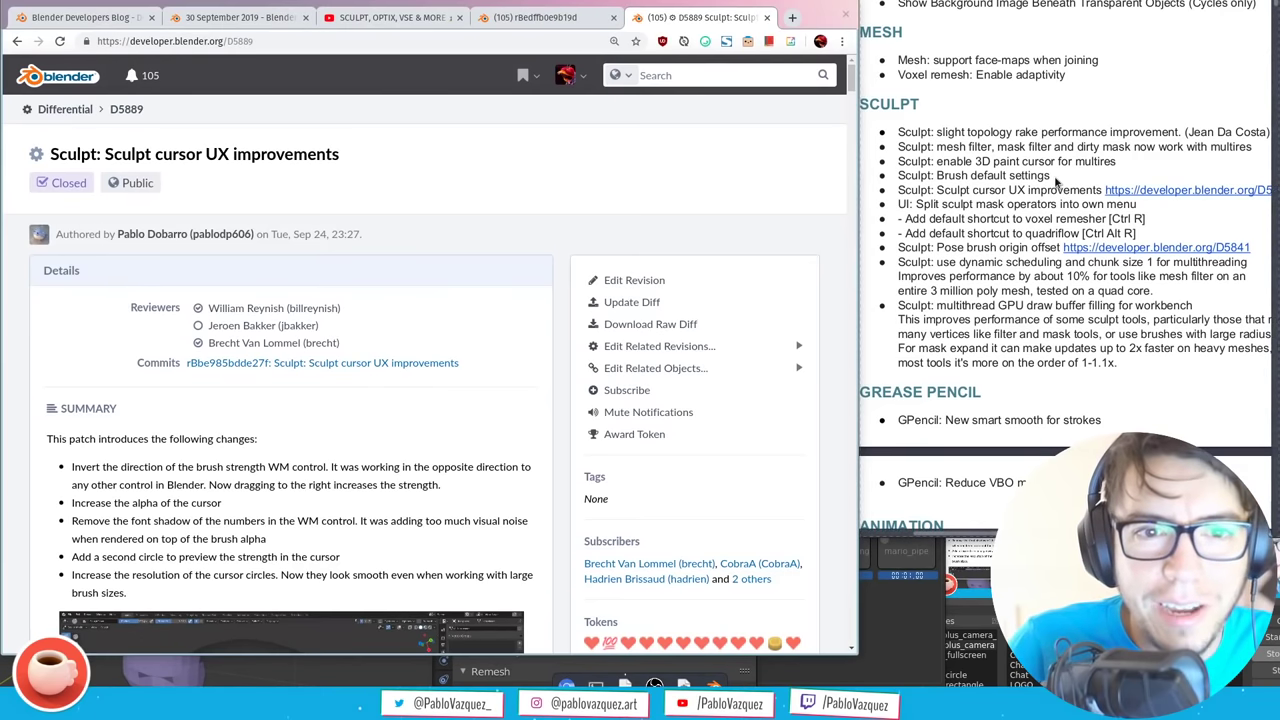
Review the sculpt cursor UX and brush default notes, then return to Blender's sculpt session
mouse_move(898, 190)
left_mouse_down()
mouse_move(953, 188)
mouse_move(898, 175)
left_mouse_up()
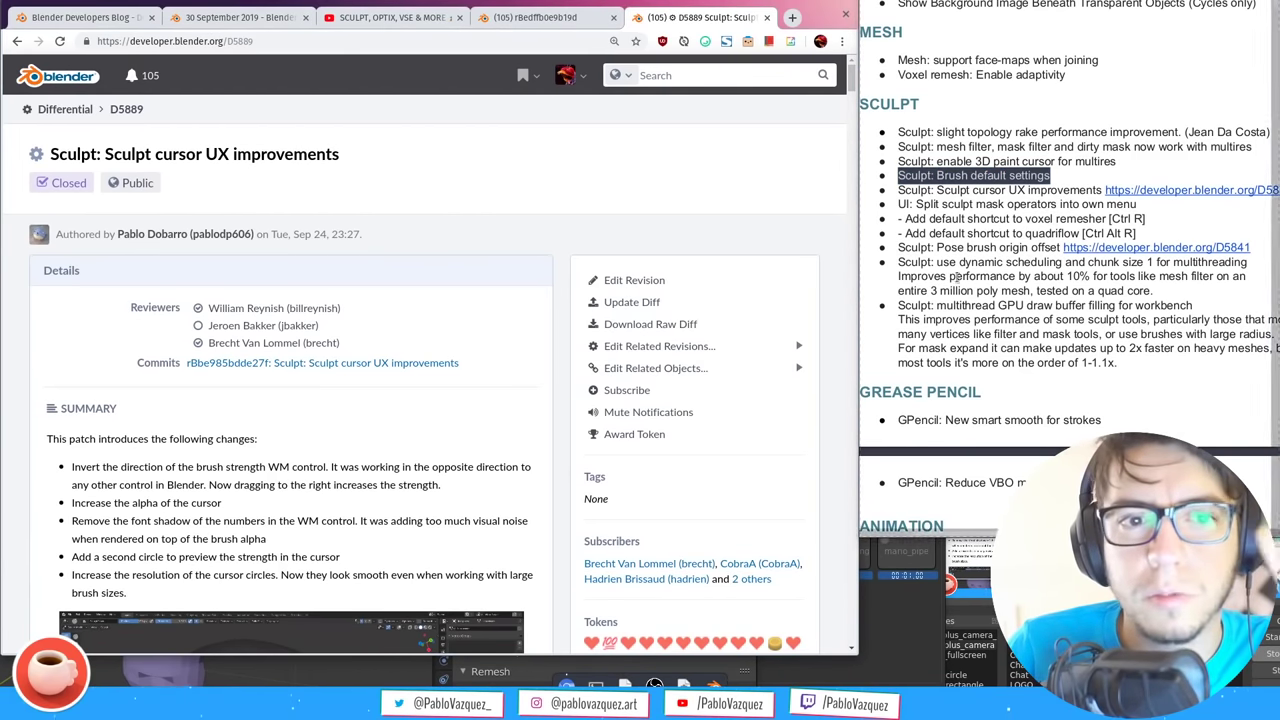
left_click(1000, 204)
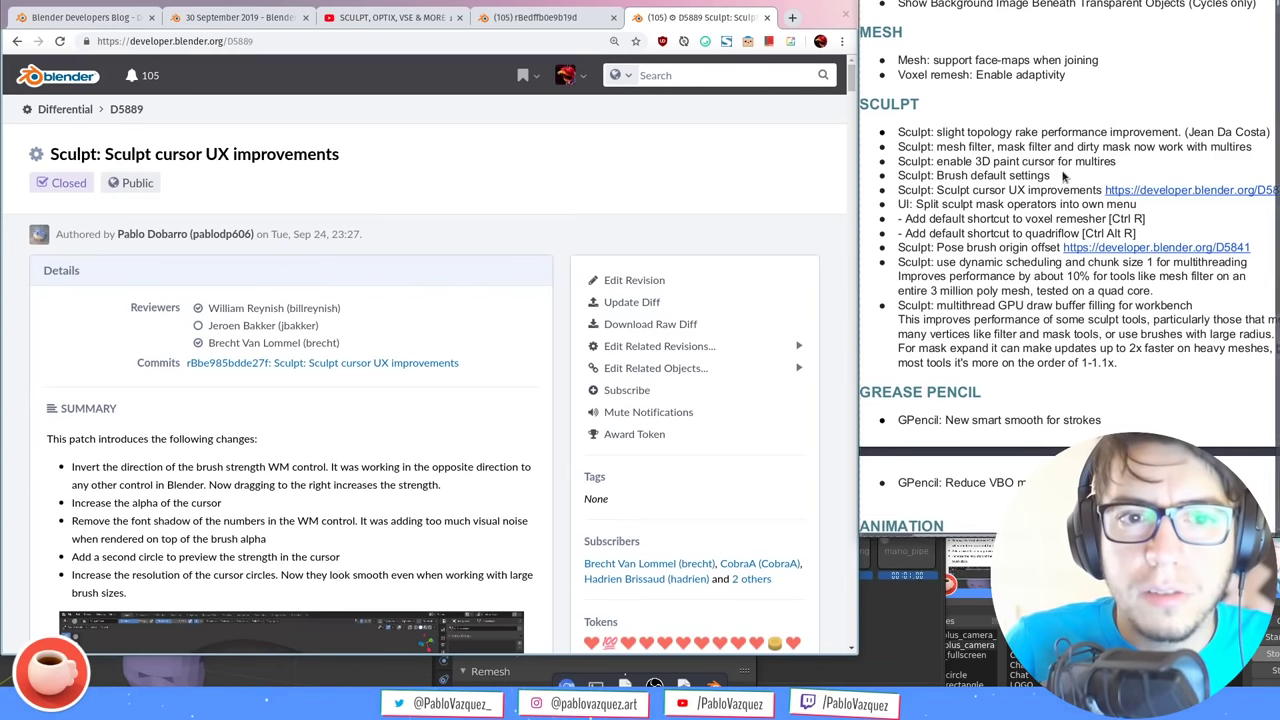
mouse_move(1060, 169)
left_mouse_down()
mouse_move(1000, 165)
mouse_move(975, 180)
left_mouse_up()
left_click(975, 180)
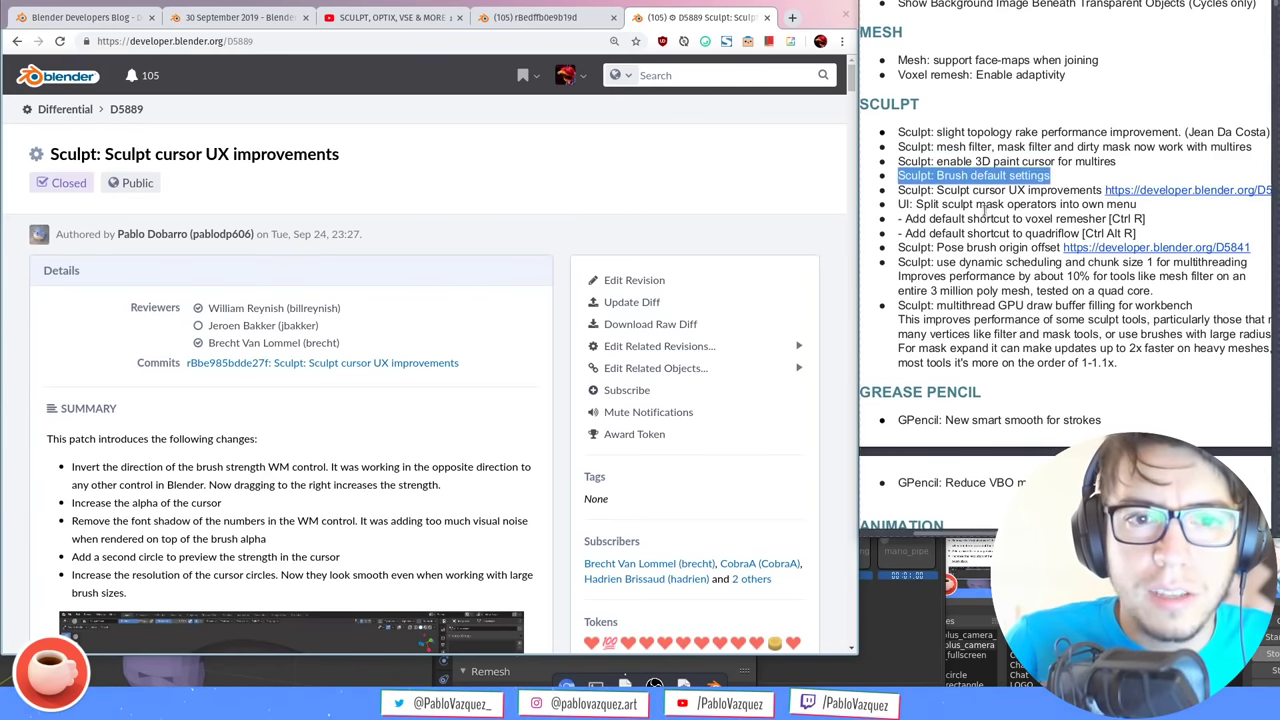
left_click(447, 668)
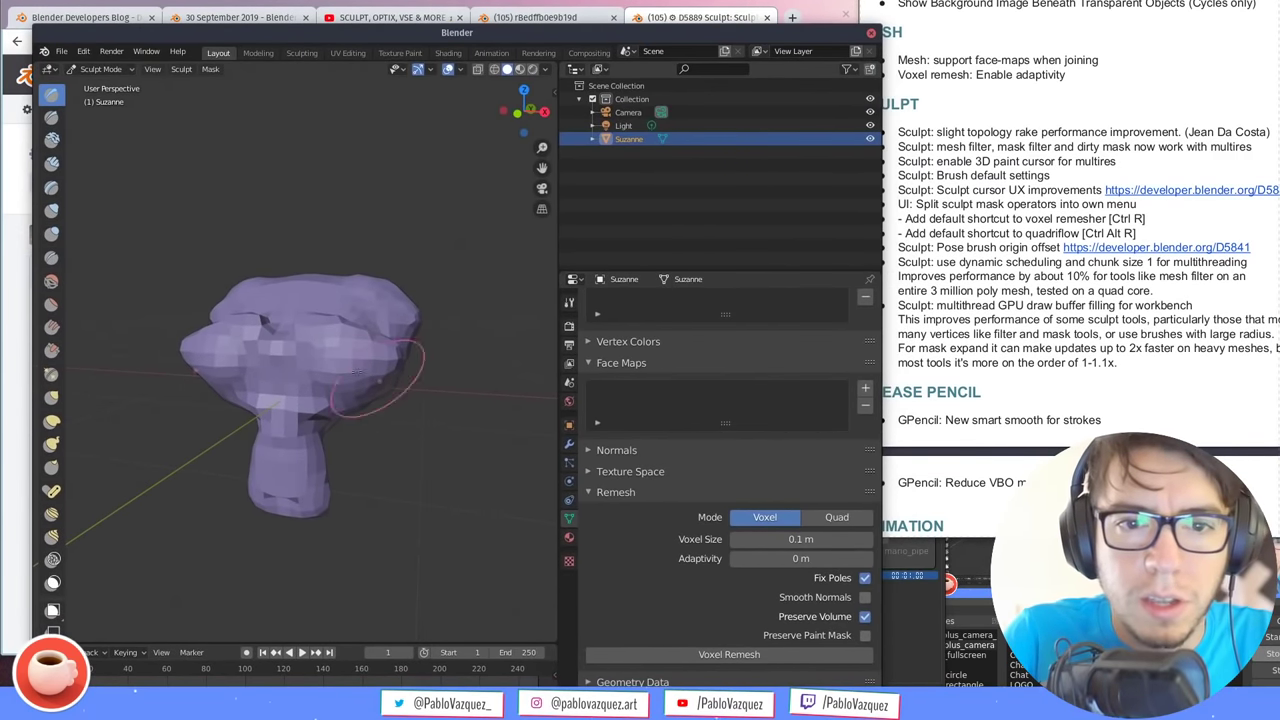
Start a new Sculpting template file without saving the old one, and sculpt a test stroke
key("ctrl+n")
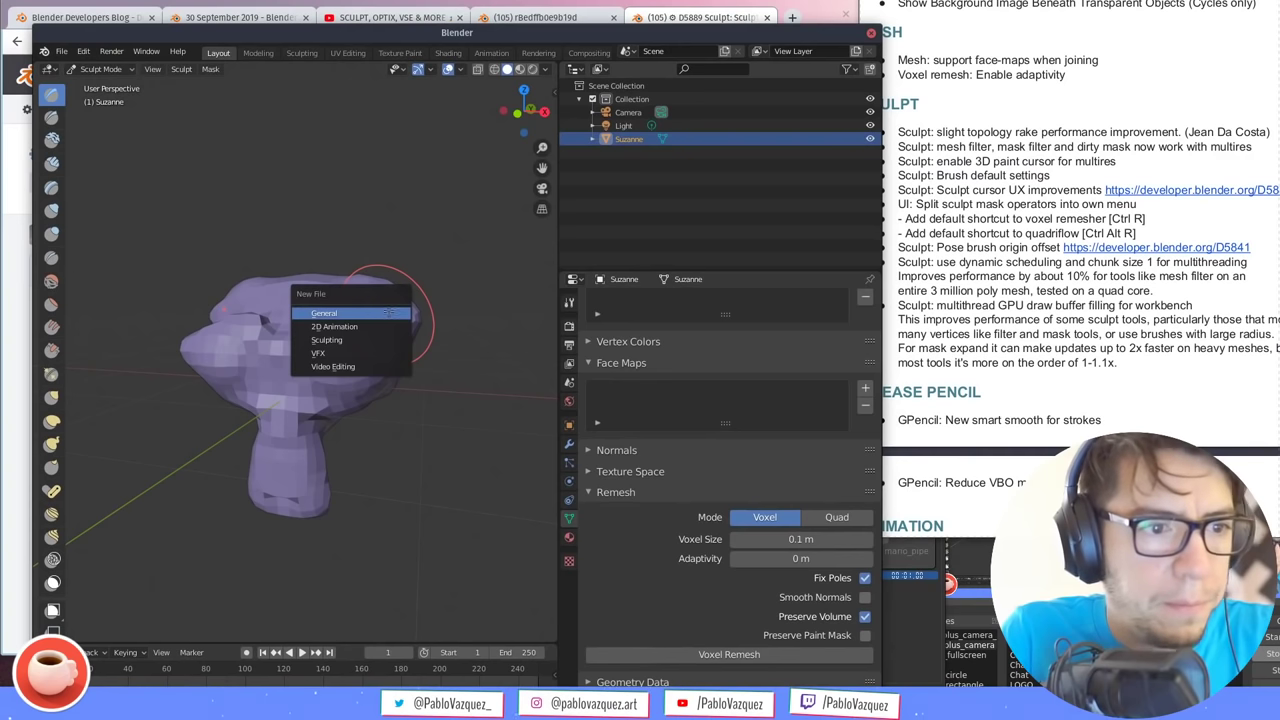
left_click(375, 340)
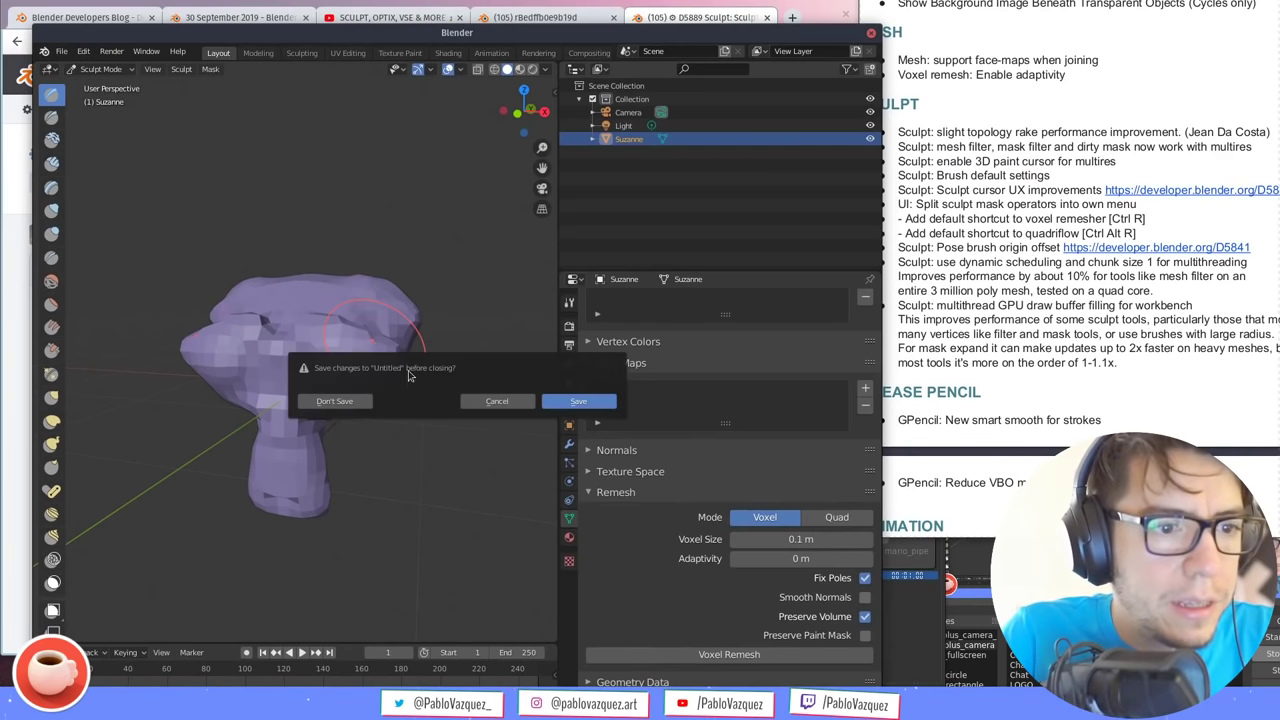
left_click(345, 400)
left_click_drag(405, 345, 426, 358)
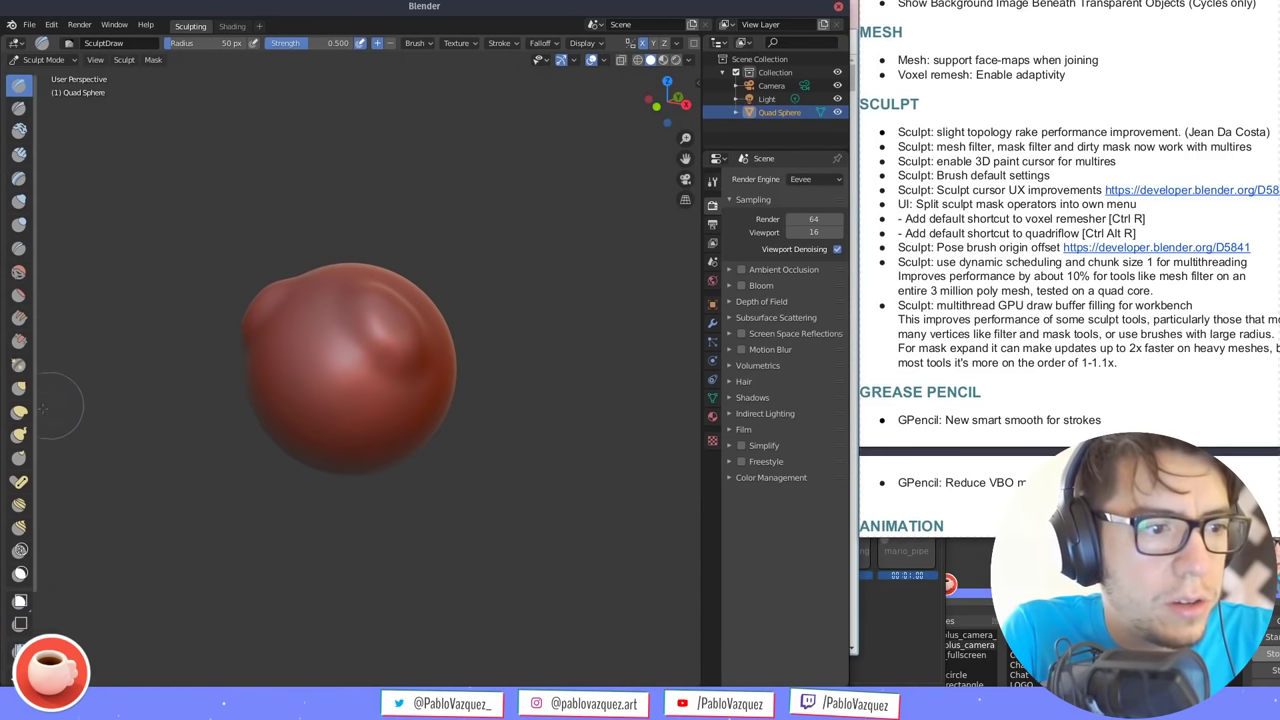
Widen the brush toolbar and scale up its icons so tool names show
left_click_drag(36, 403, 112, 418)
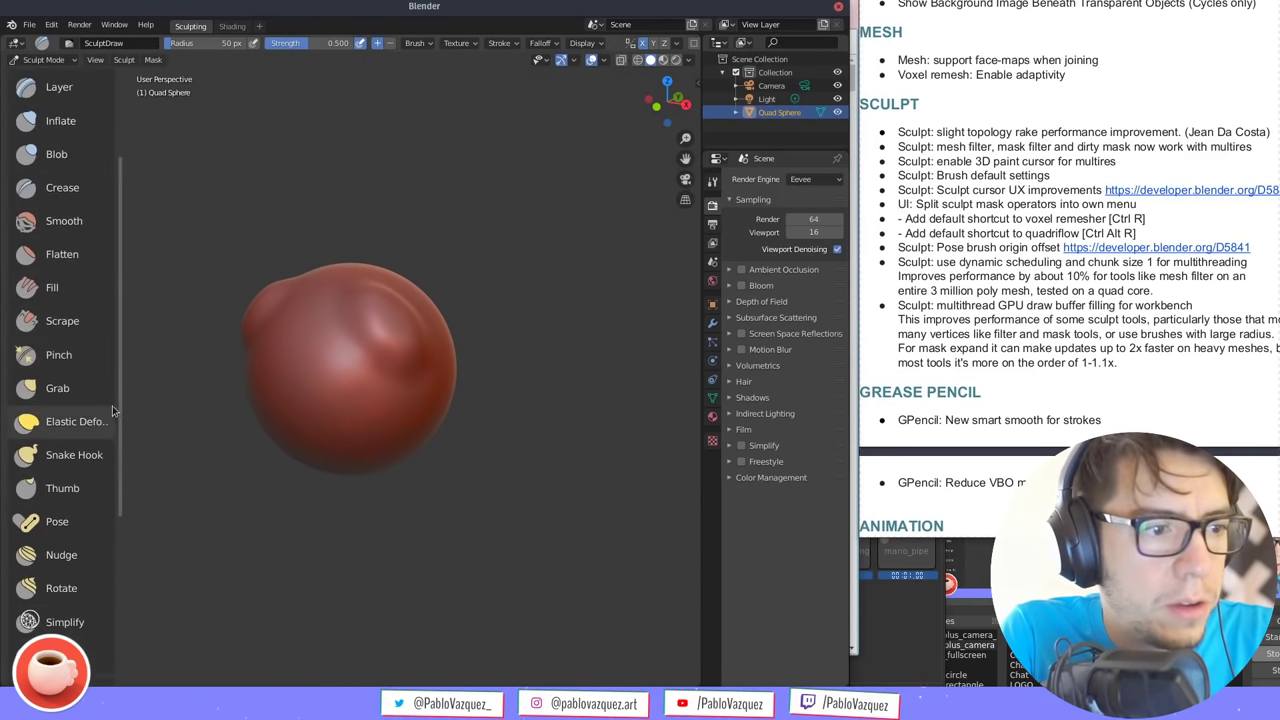
scroll(92, 376, "up", 4)
middle_click_drag(92, 376, 130, 420, "ctrl")
Try the Inflate and Smooth sculpt brushes on the sphere
scroll(85, 345, "down", 7)
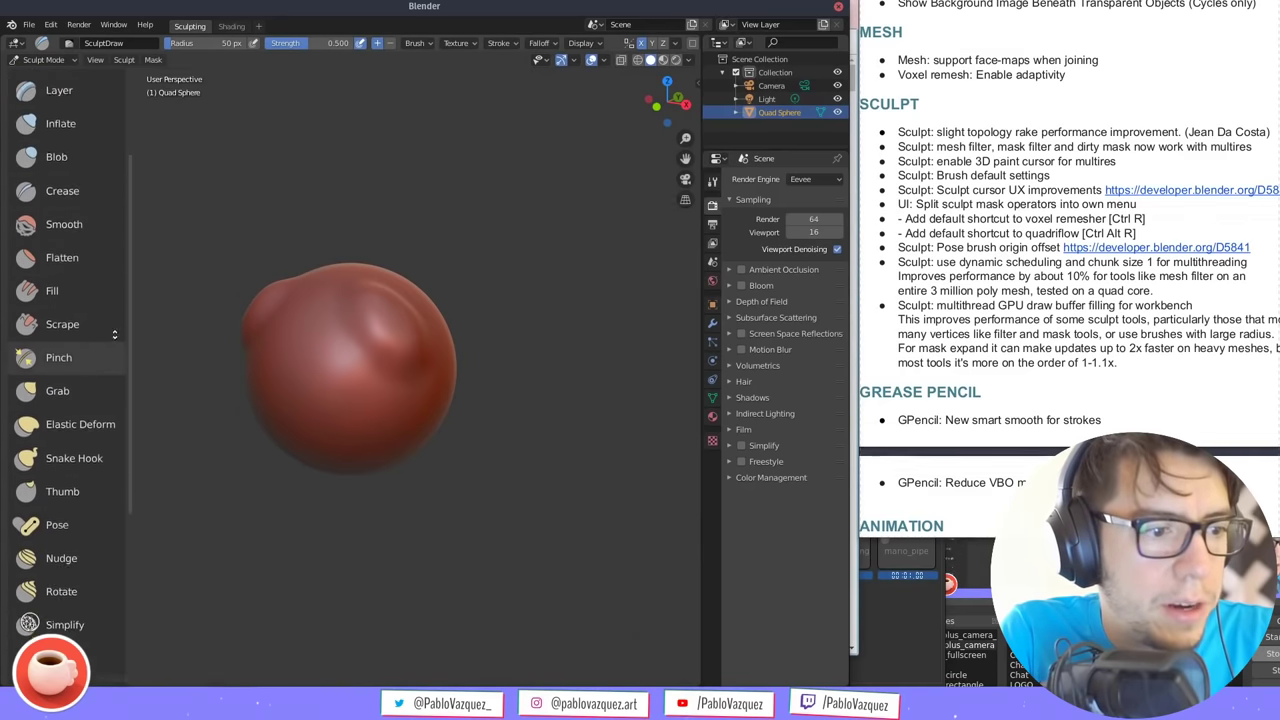
scroll(90, 355, "up", 4)
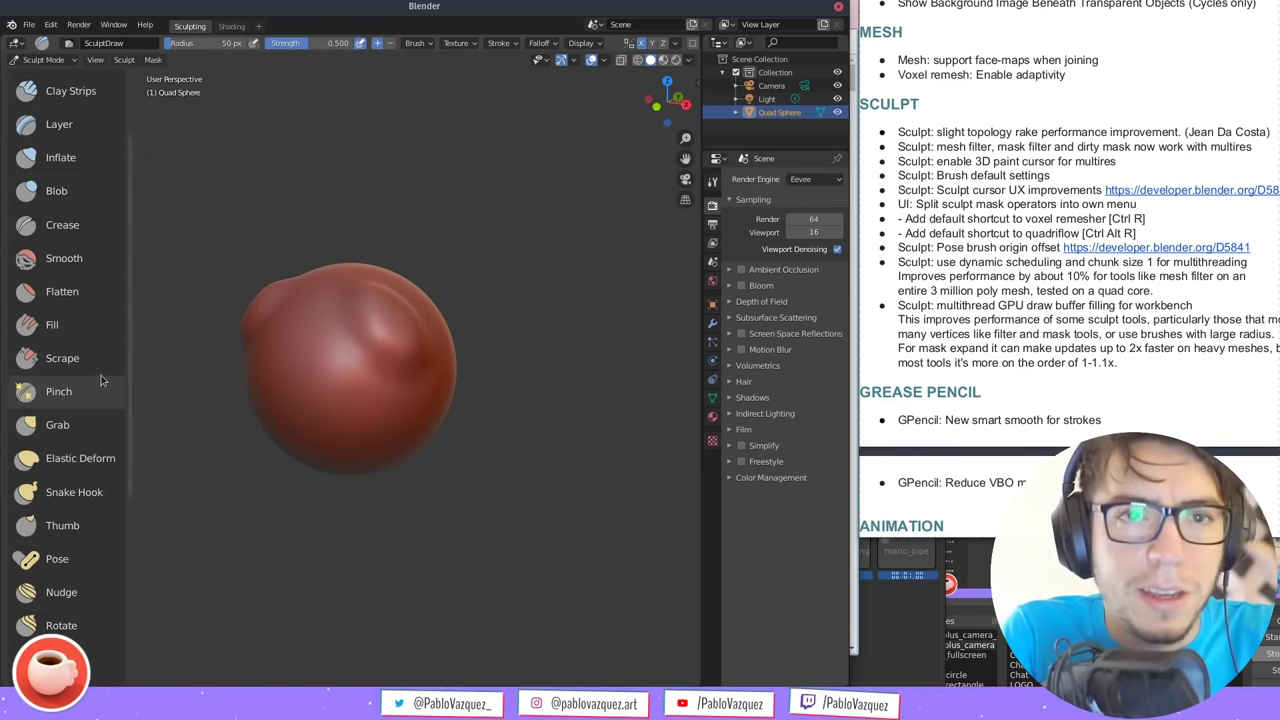
scroll(82, 420, "down", 5)
scroll(80, 343, "down", 4)
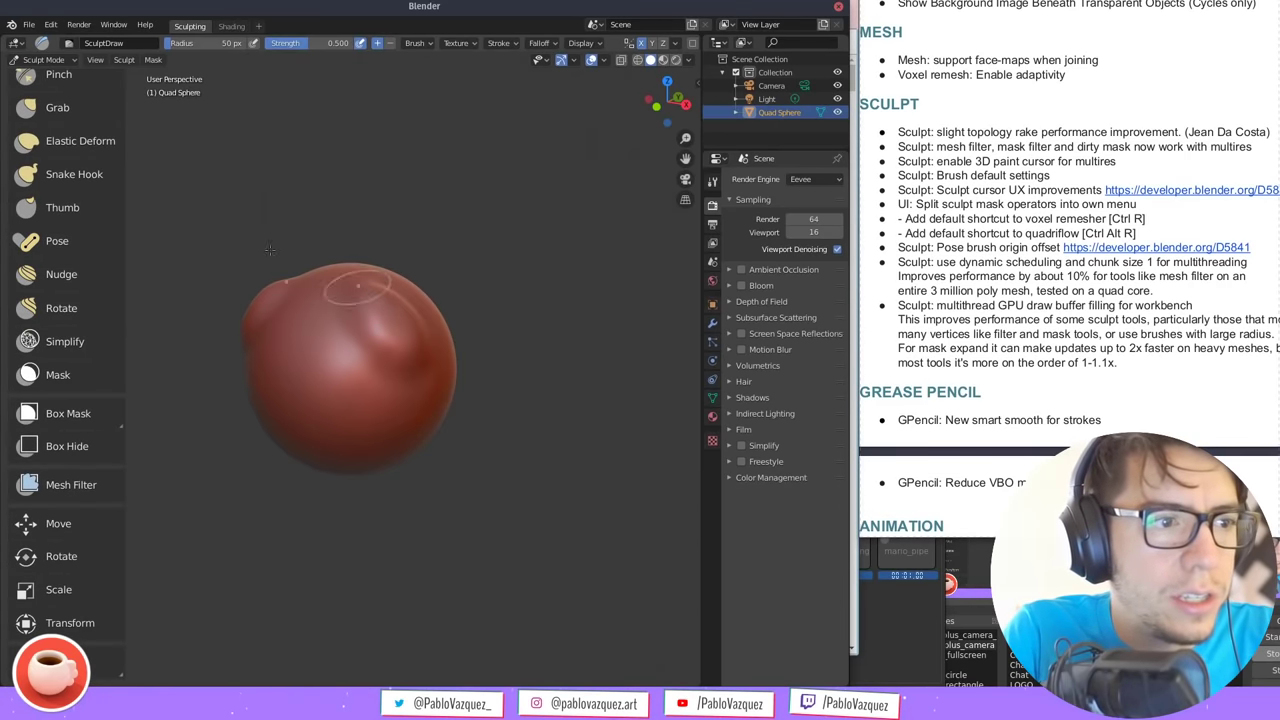
scroll(75, 148, "up", 12)
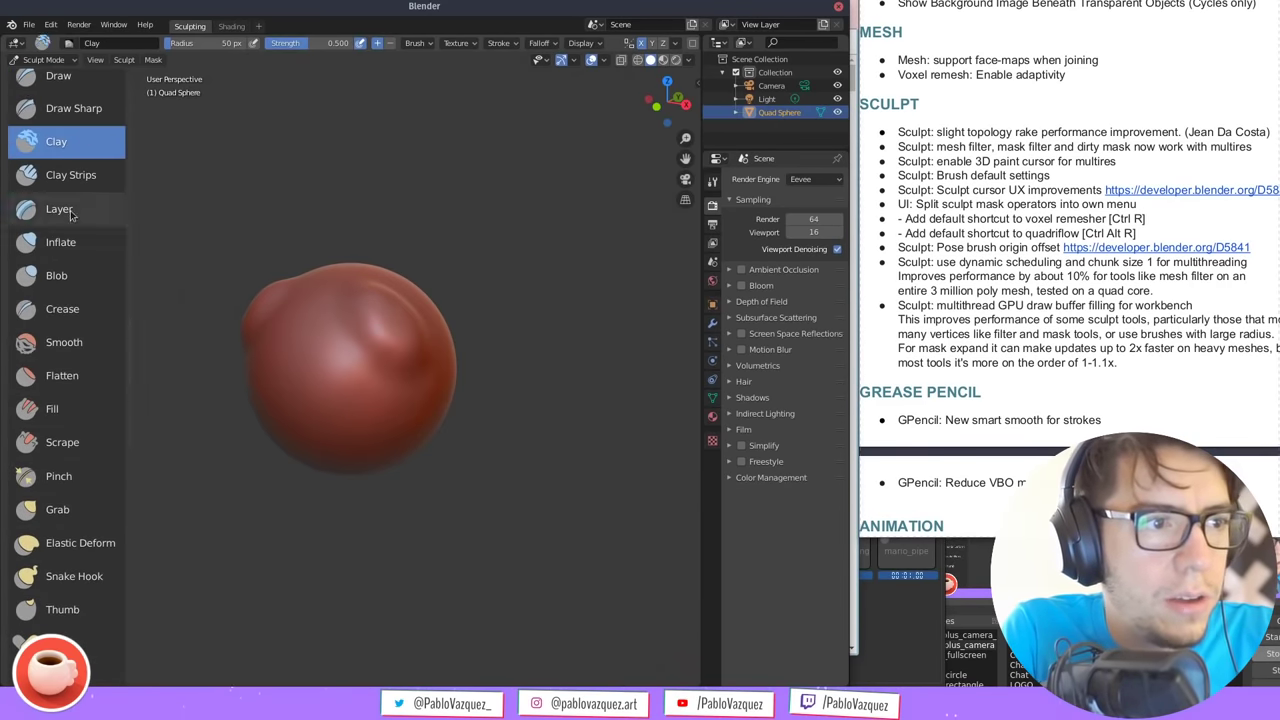
left_click(60, 242)
scroll(65, 120, "up", 1)
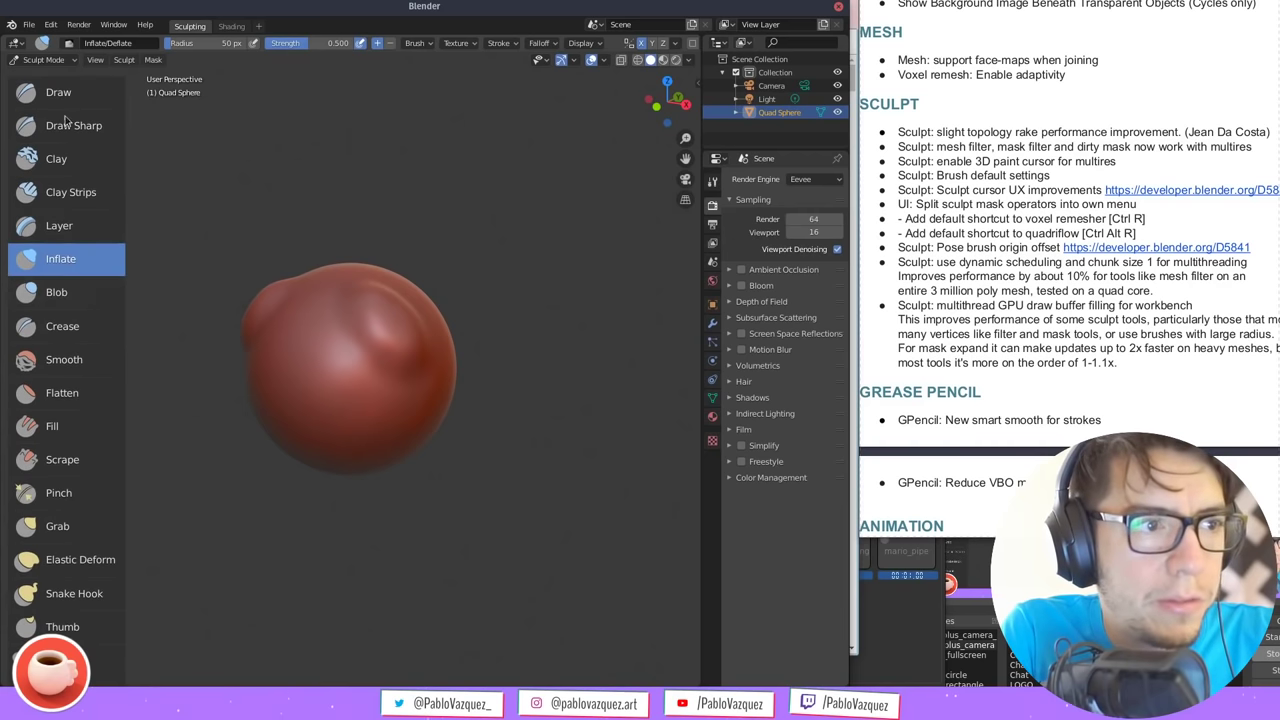
left_click(76, 346)
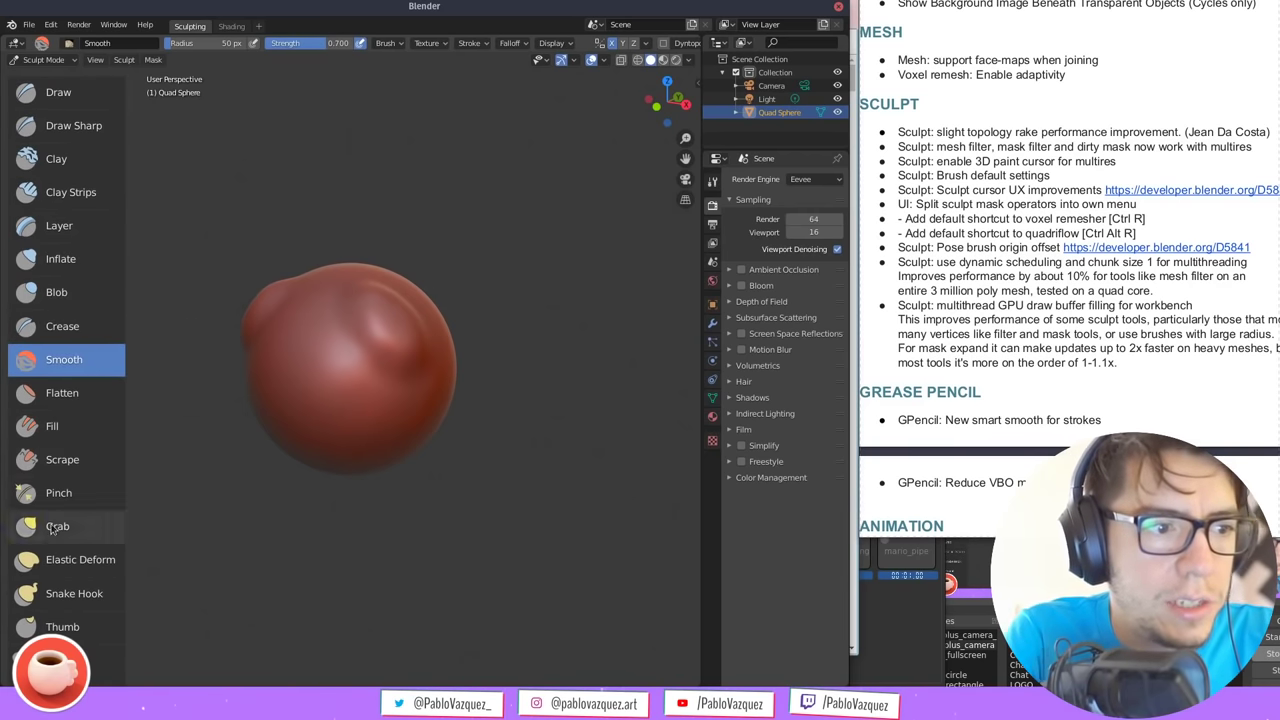
Try the Scrape, Elastic Deform, Grab, Rotate and Clay Strips brushes, then Inflate again
left_click(62, 459)
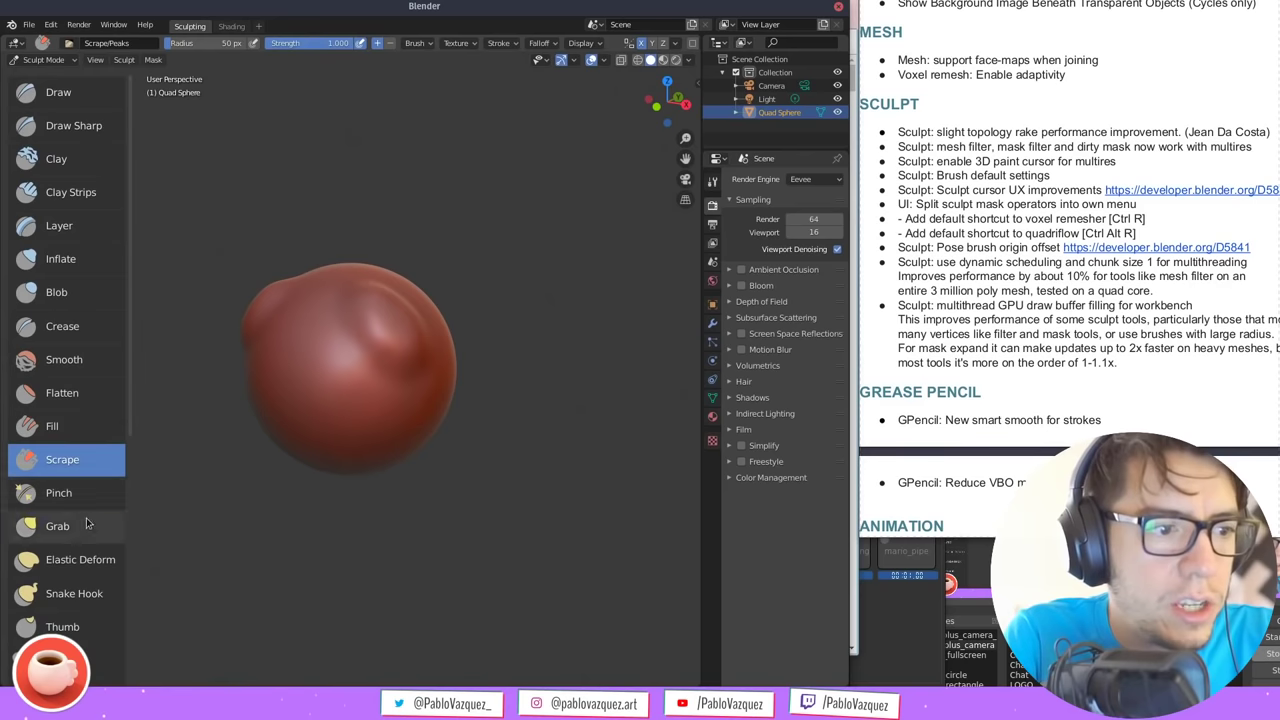
left_click(72, 560)
scroll(75, 500, "down", 5)
left_click(88, 343)
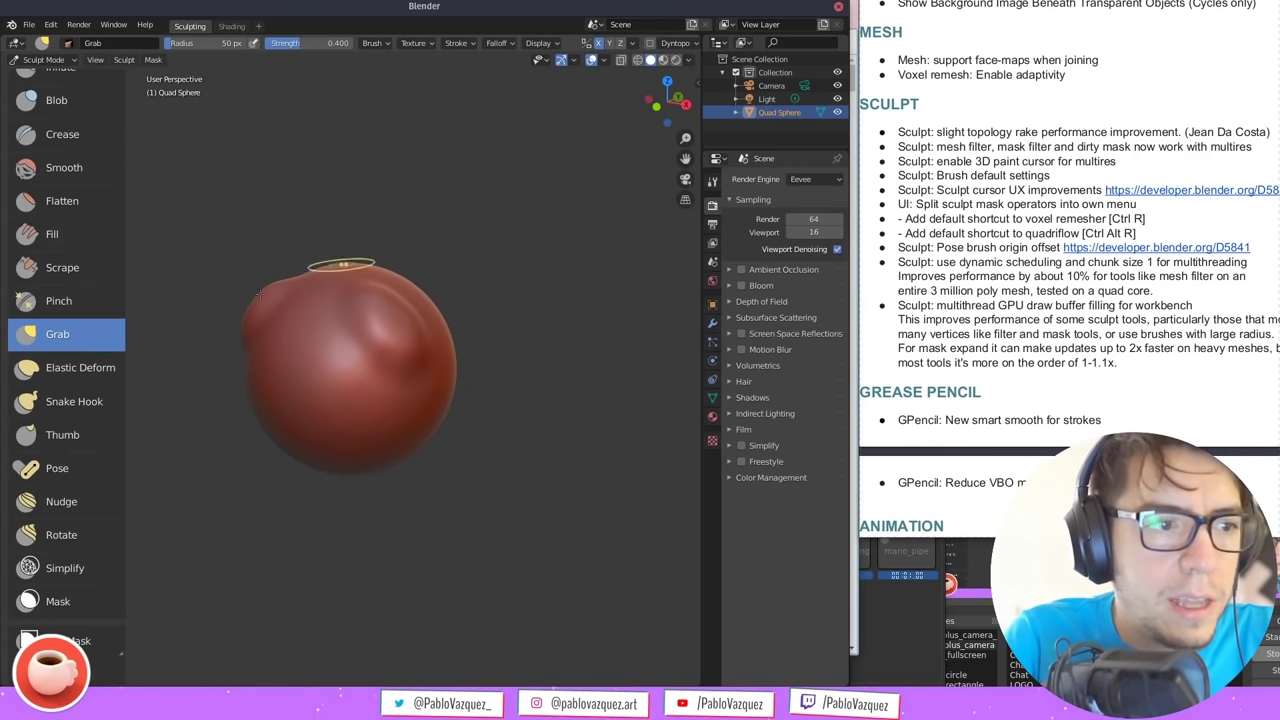
left_click(60, 540)
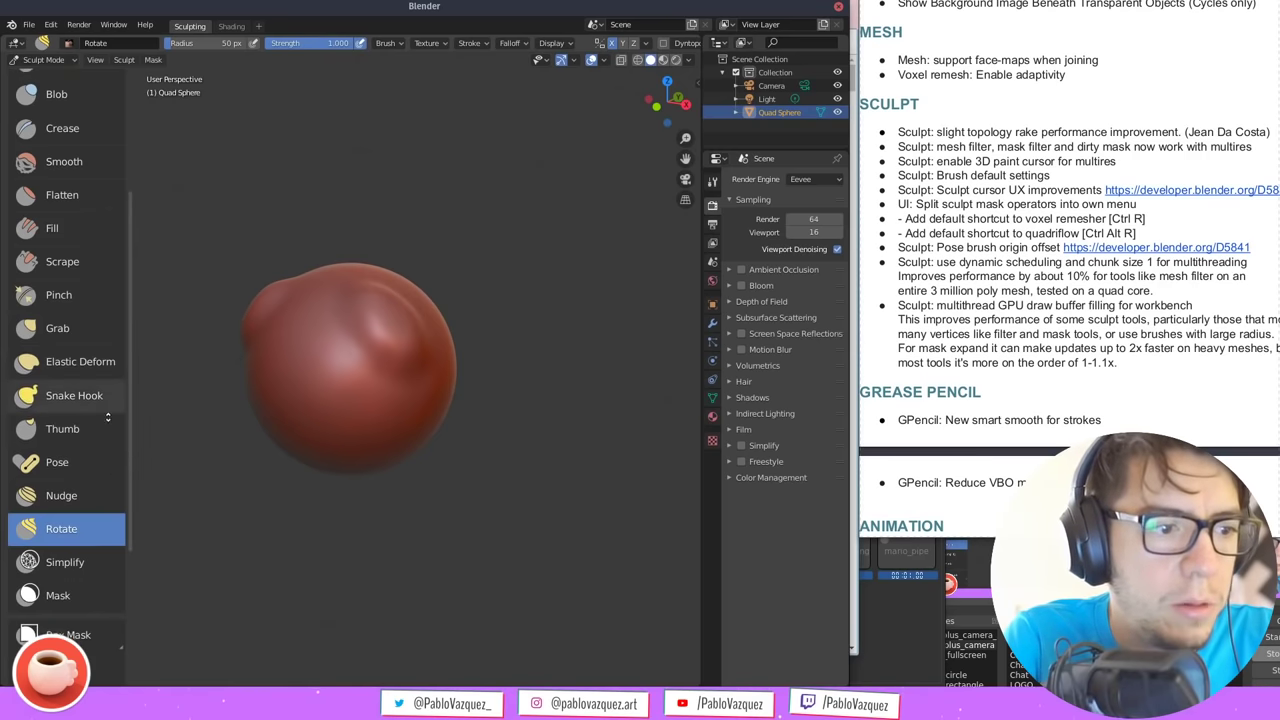
middle_click_drag(115, 327, 115, 515)
left_click(70, 188)
left_click(60, 255)
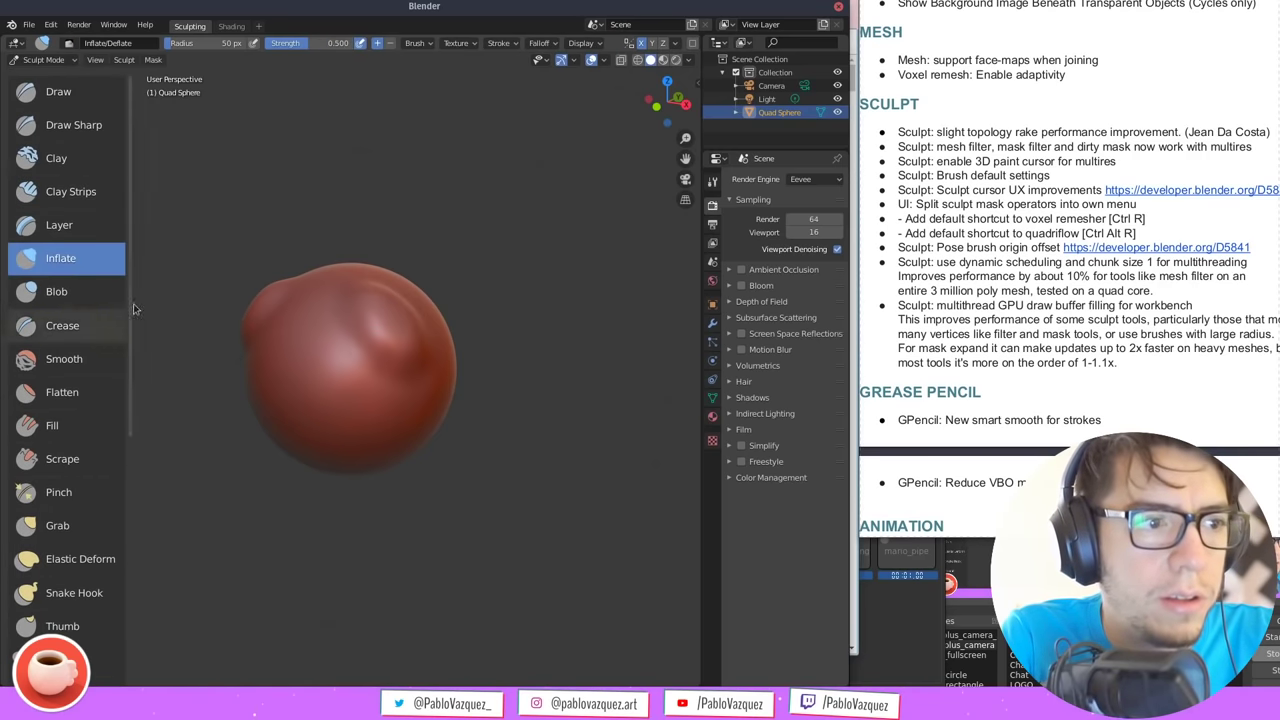
Compare the Box Mask and Mask tools, ending with Simplify selected
scroll(80, 380, "down", 8)
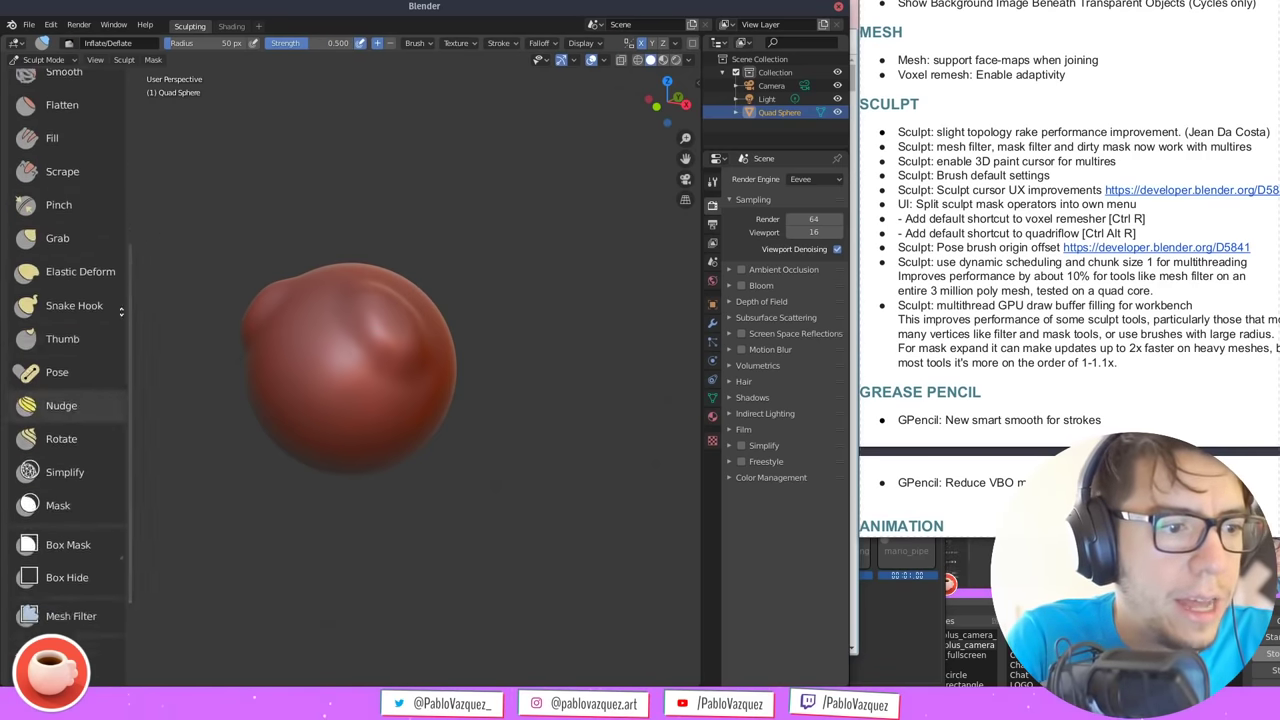
left_click(68, 413)
left_click(90, 366)
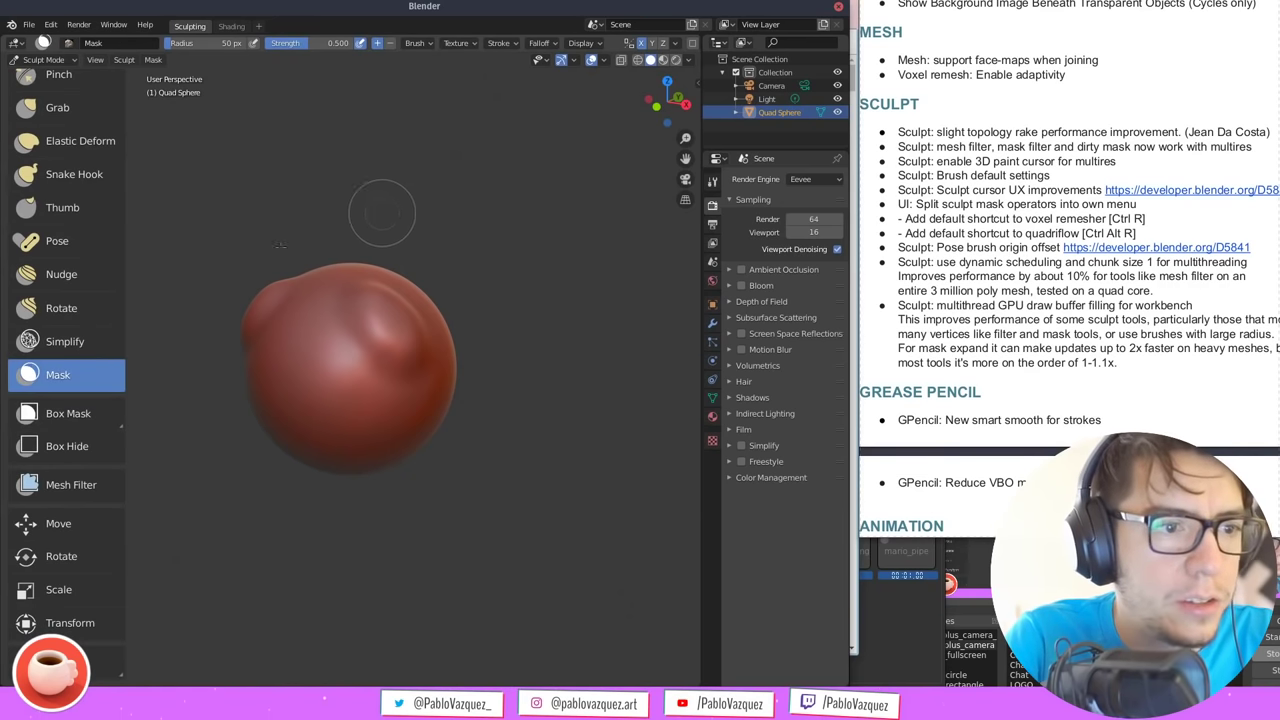
key("b")
left_click(82, 344)
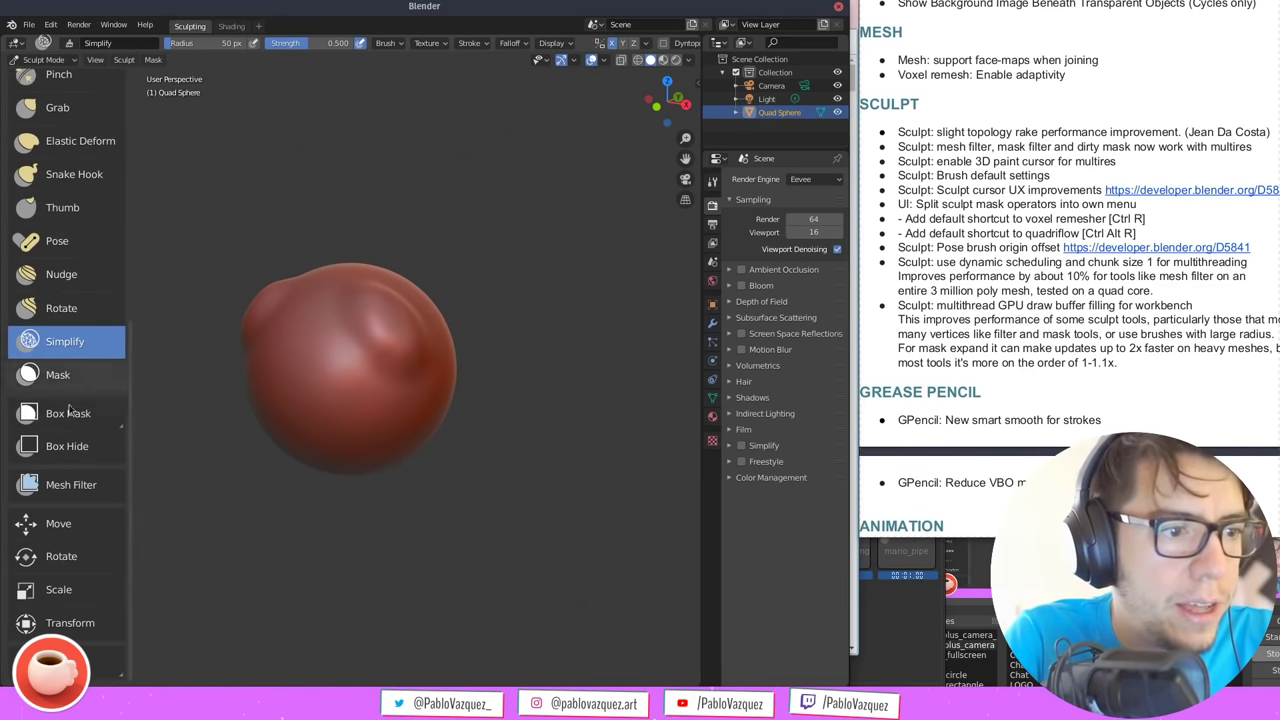
Select the Mesh Filter tool and set its filter type to Random
left_click(97, 485)
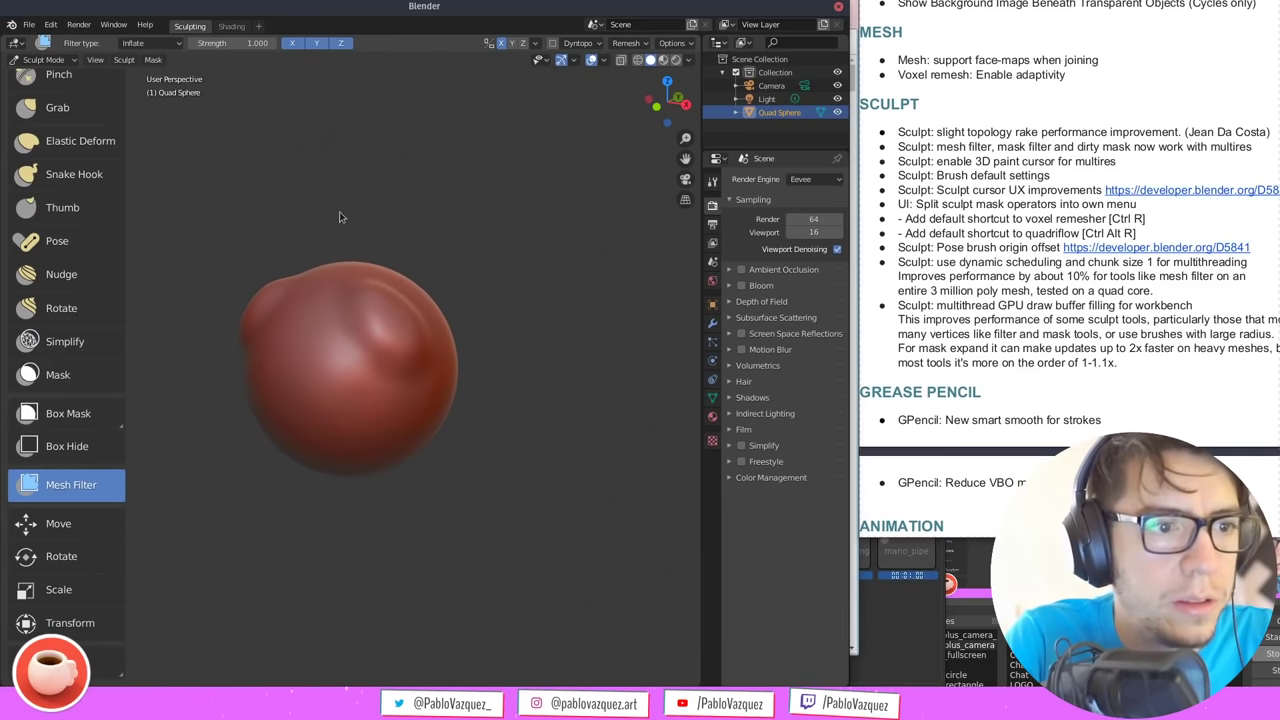
left_click(150, 43)
left_click(170, 126)
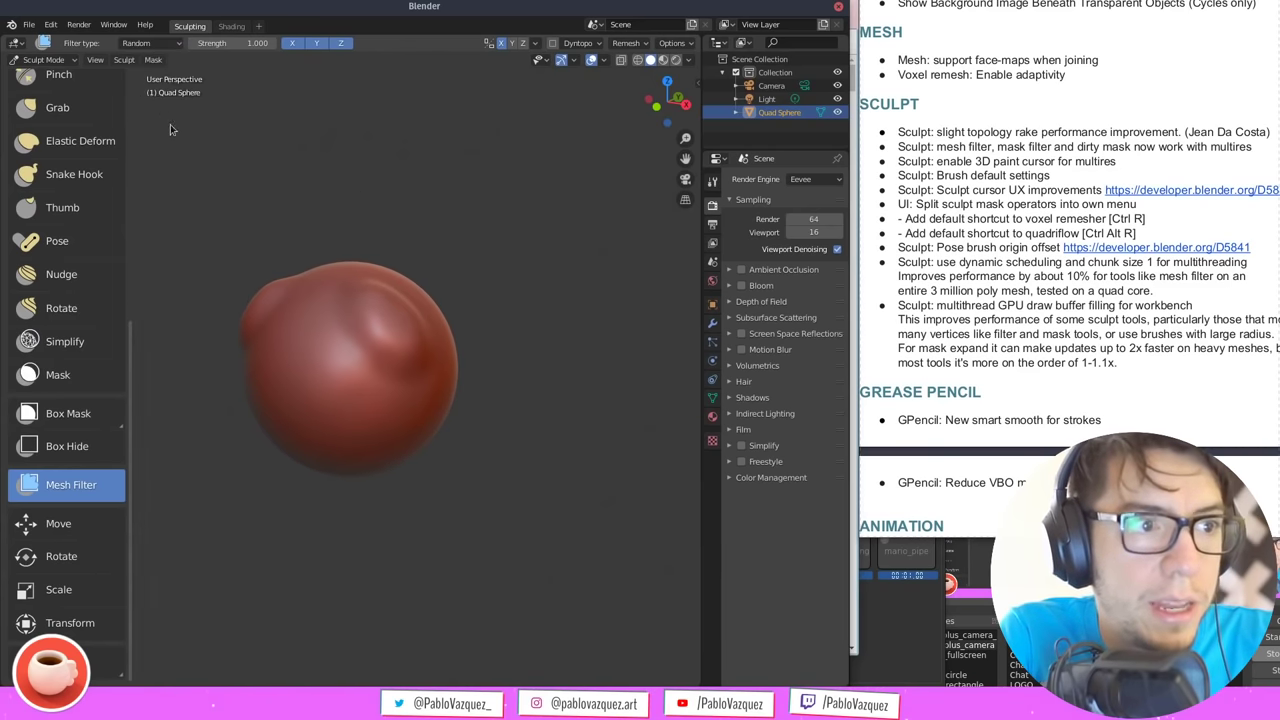
Apply random noise across the sphere, then undo it to restore a smooth surface
mouse_move(170, 124)
left_mouse_down()
mouse_move(397, 126)
mouse_move(385, 151)
mouse_move(403, 128)
mouse_move(373, 195)
mouse_move(337, 189)
left_mouse_up()
scroll(395, 241, "up", 4)
scroll(375, 277, "down", 2)
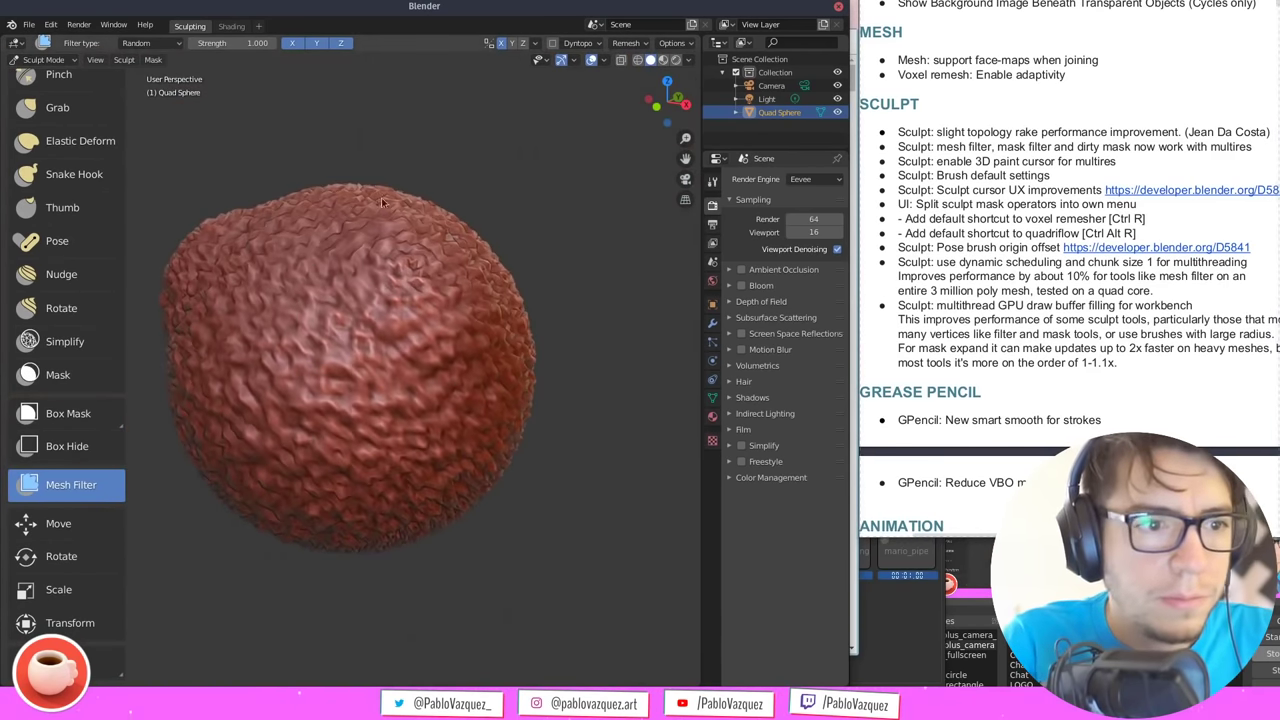
key("ctrl+z")
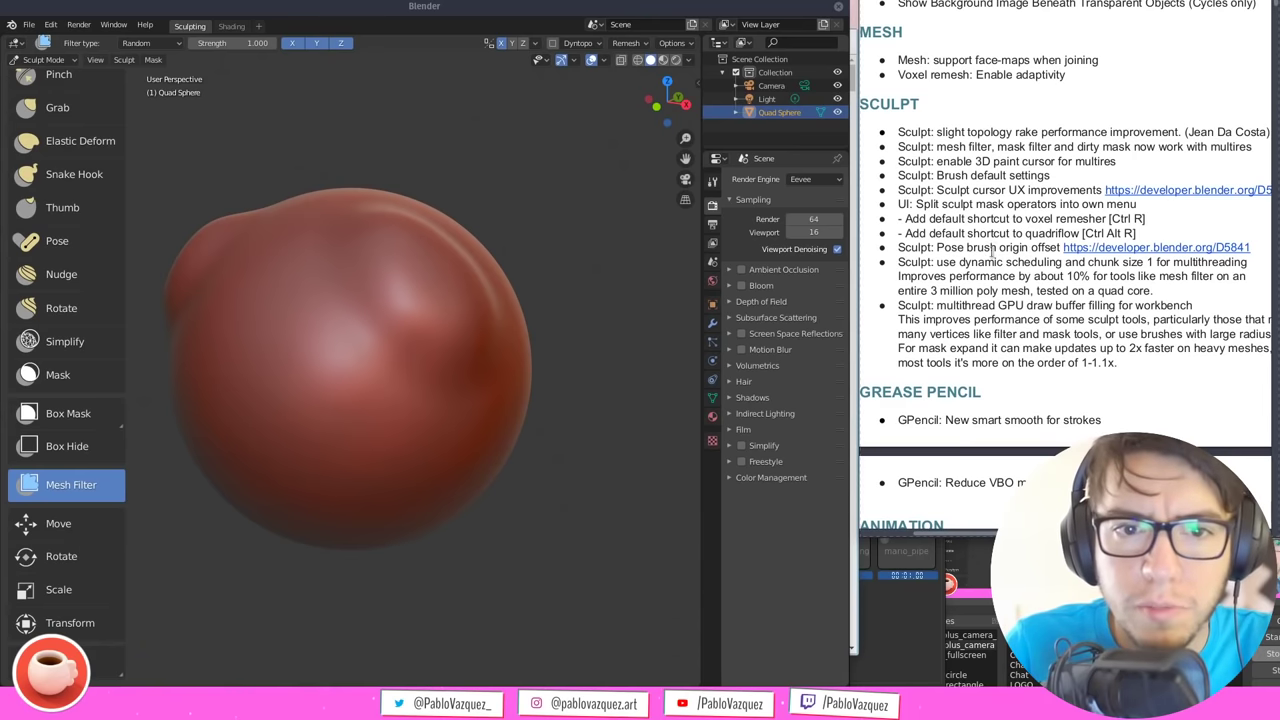
Copy the D5841 link from the release notes, load it in a new tab, and scroll to the video
key("alt+Tab")
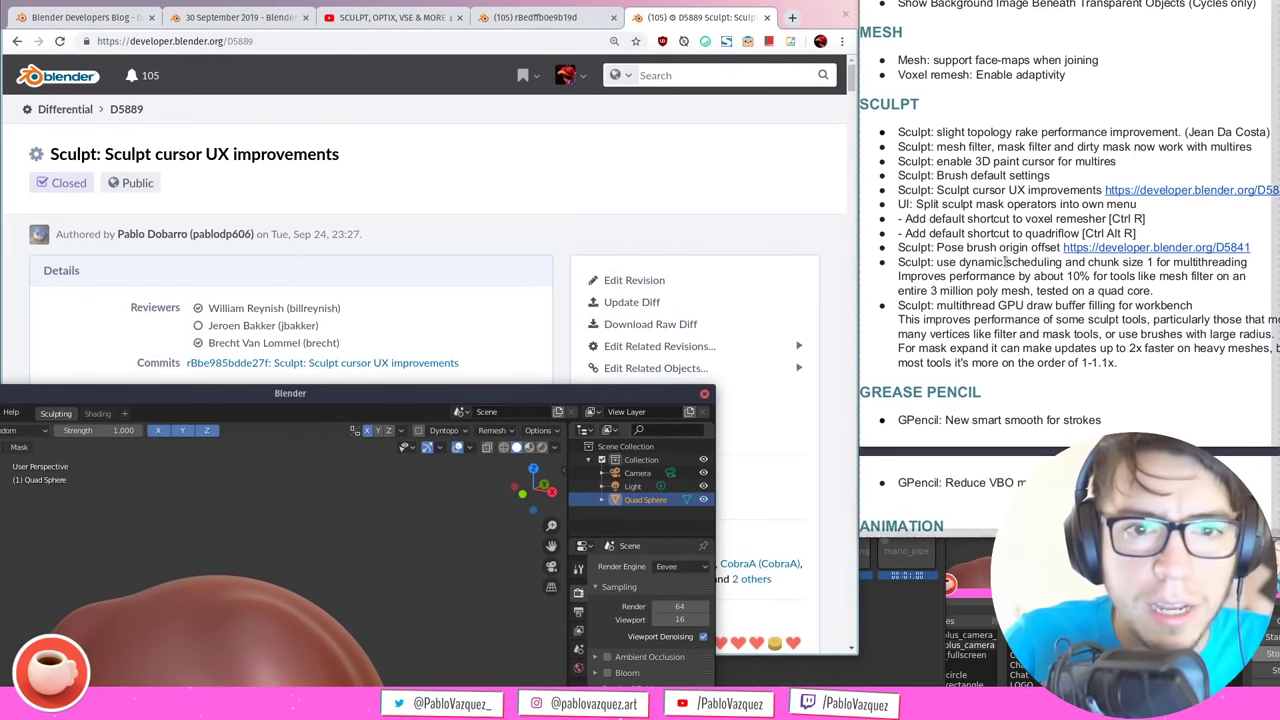
right_click(1106, 249)
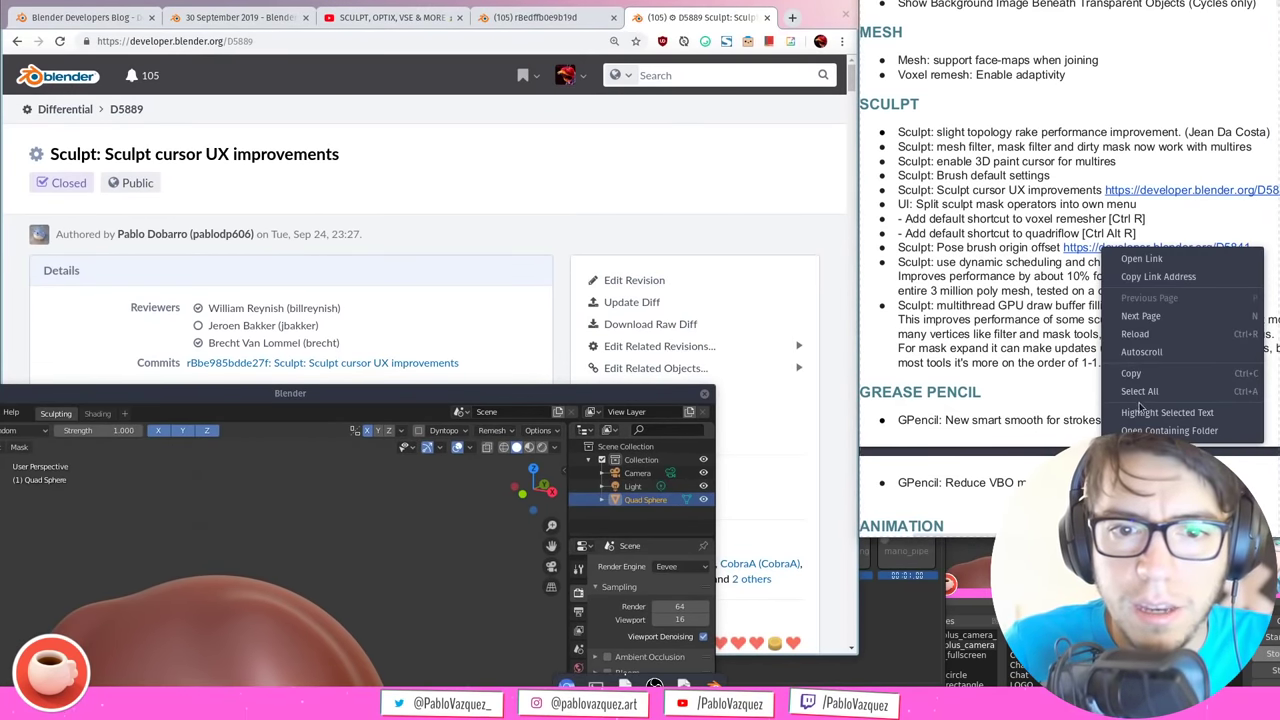
left_click(1158, 276)
left_click(658, 181)
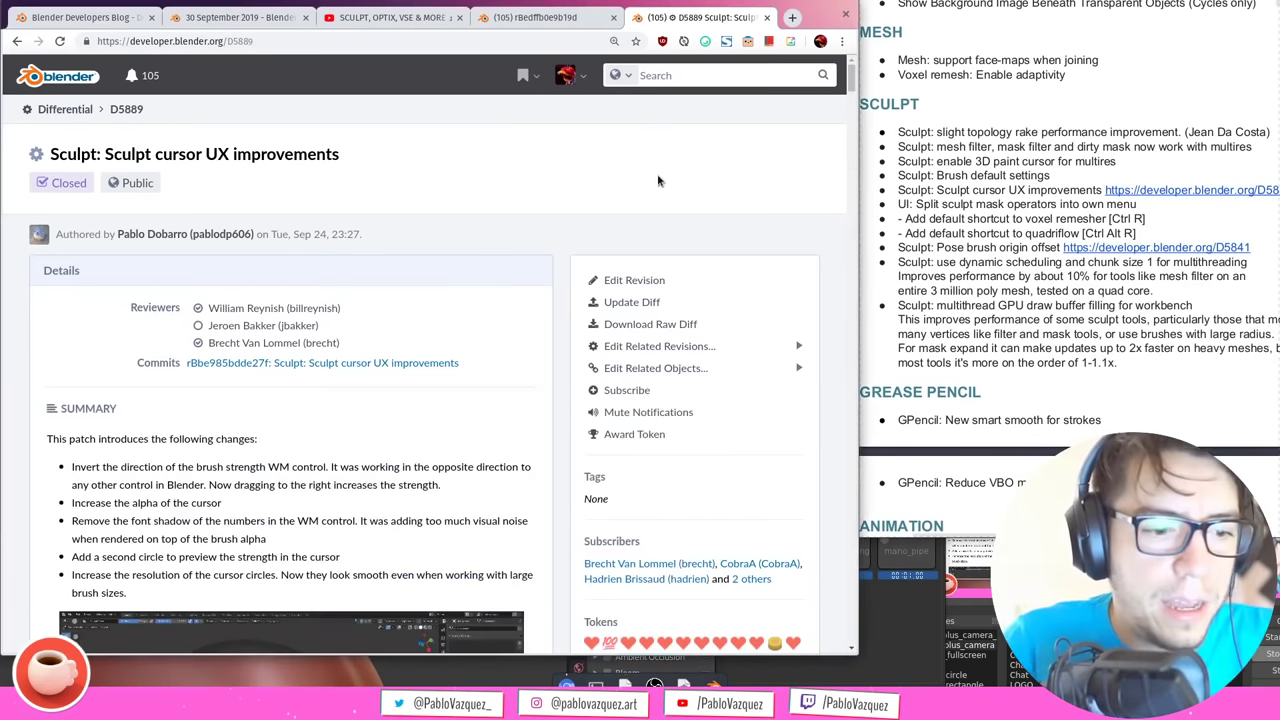
key("ctrl+t")
key("ctrl+v")
key("Return")
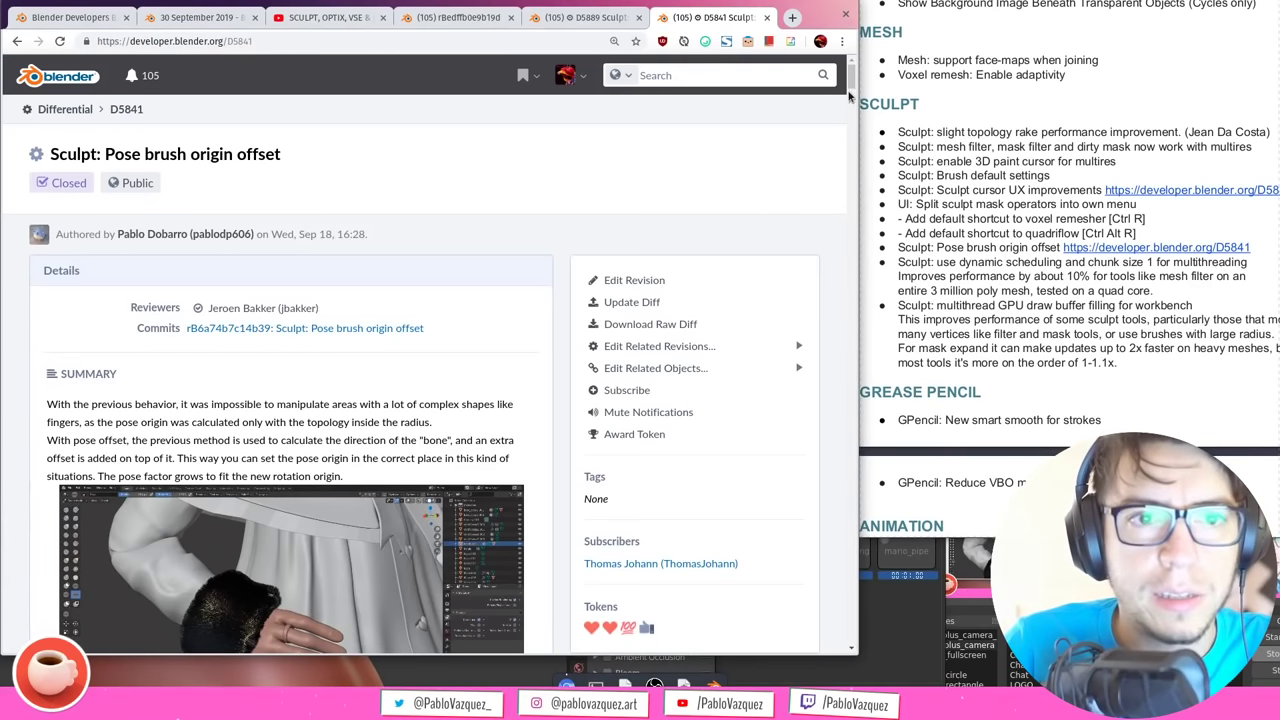
scroll(848, 96, "down", 3)
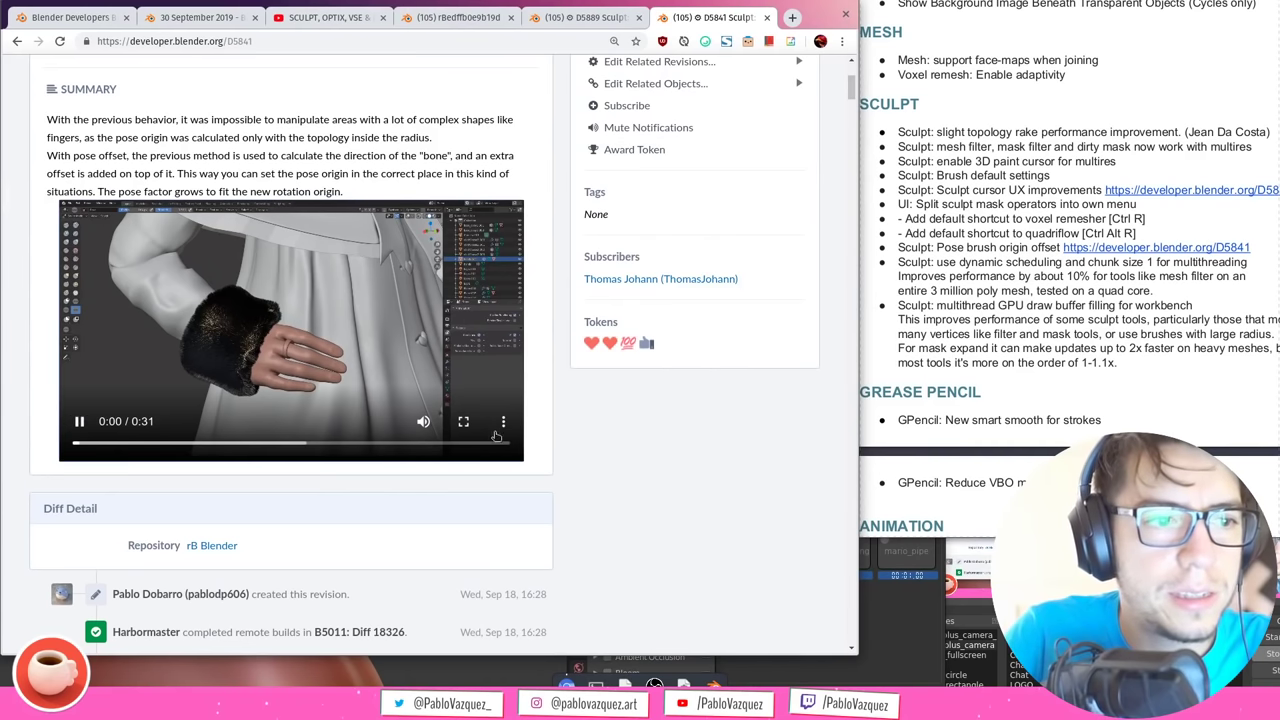
Play the D5841 Pose brush demo video full screen to its 0:31 end, then exit full screen
left_click(464, 425)
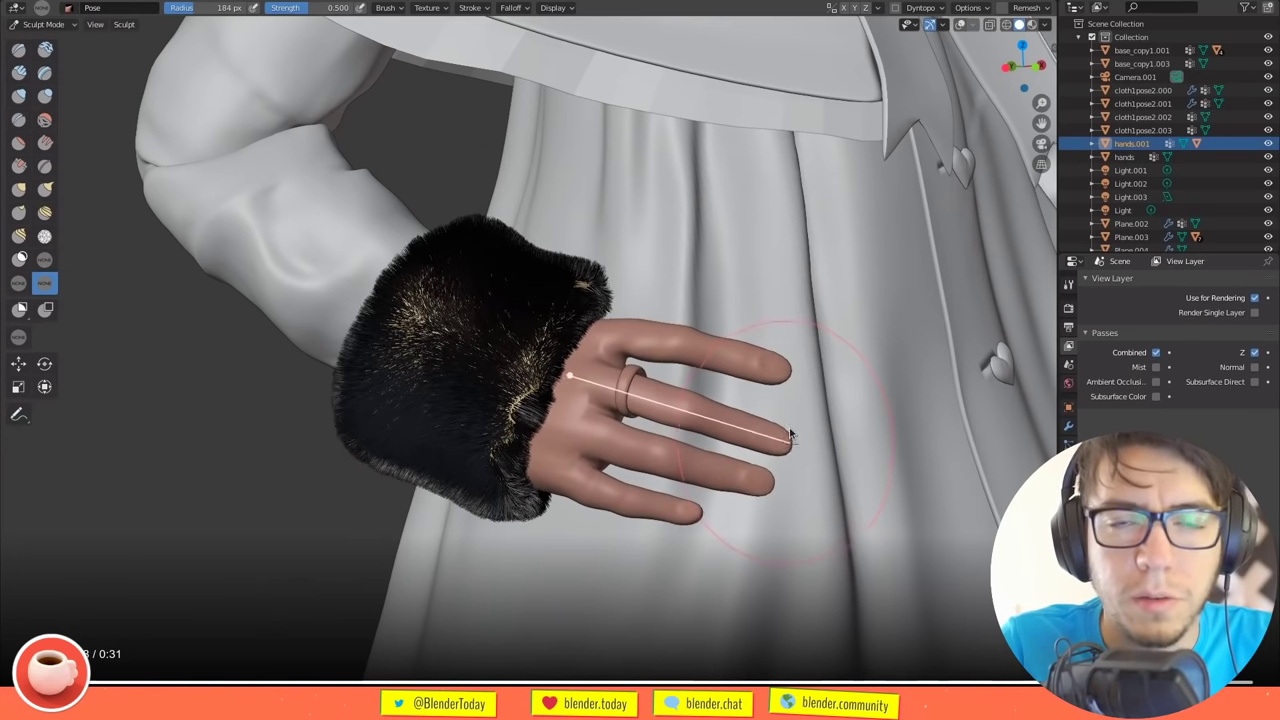
key("Escape")
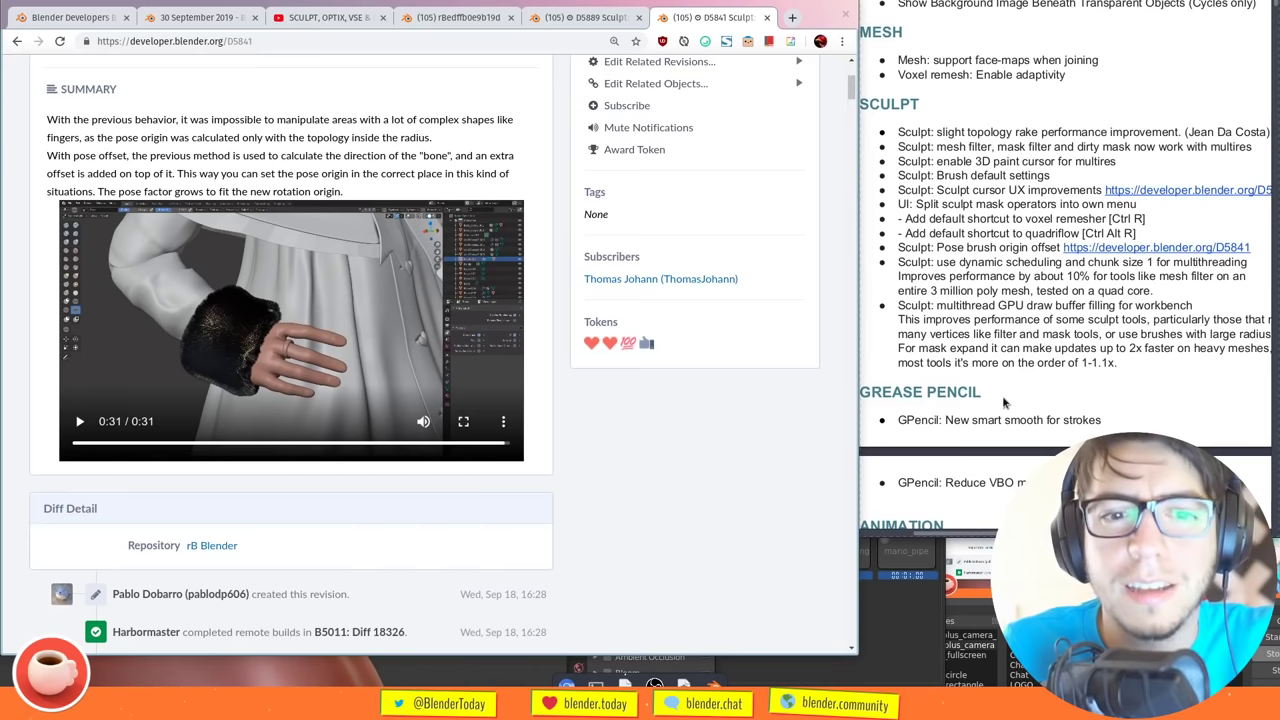
Play a sound cue in Linux Show Player and bring the browser back to the front
left_click(922, 555)
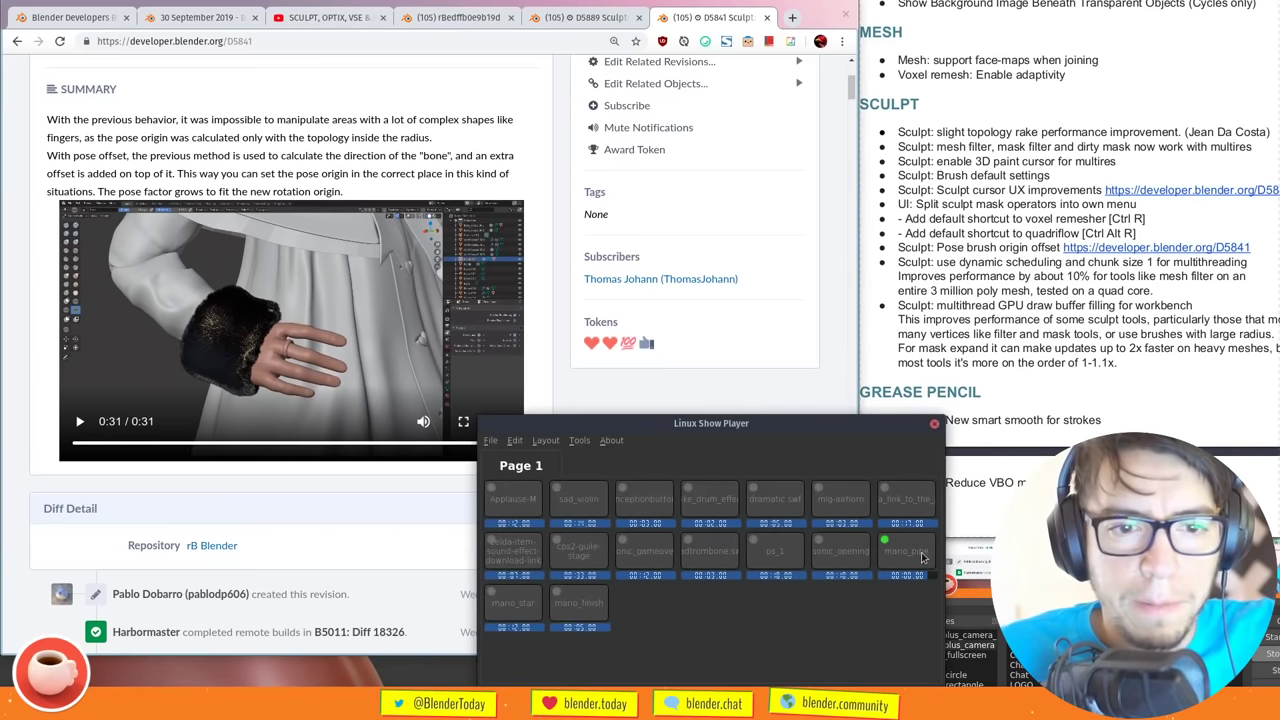
left_click(1015, 440)
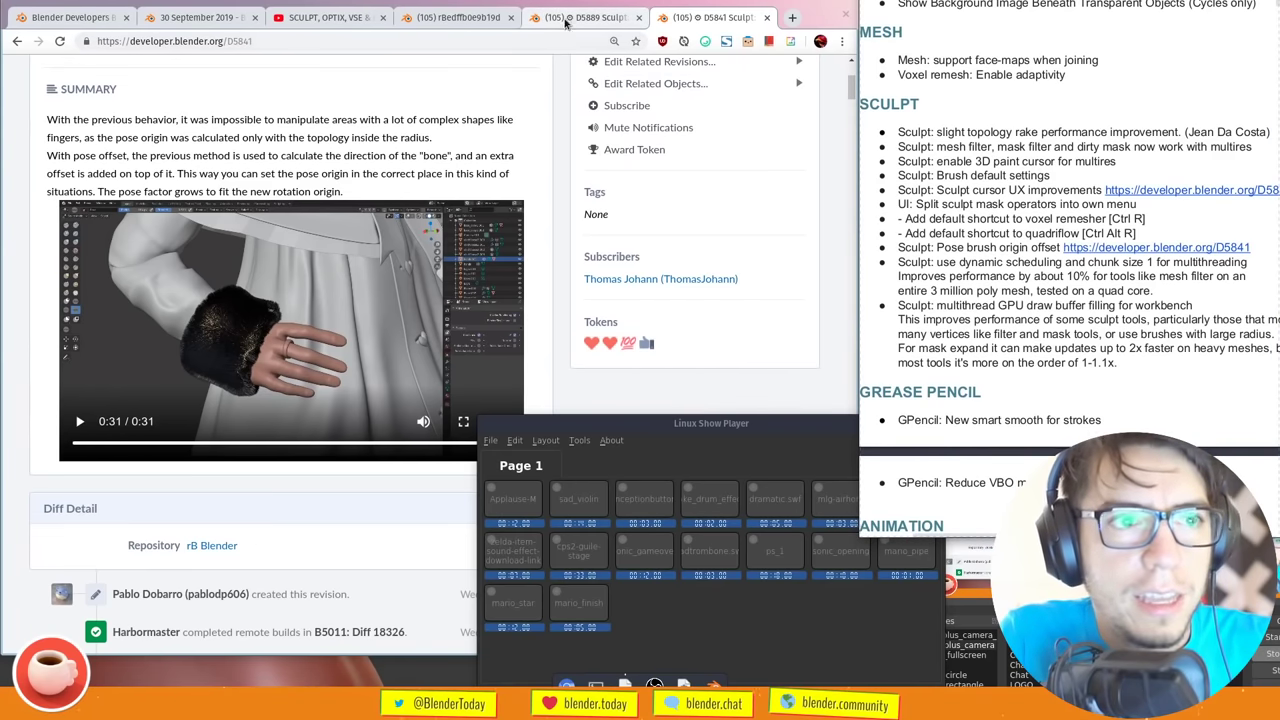
left_click(768, 20)
Close the D5841 and D5889 revision tabs and return to Blender
left_click(767, 18)
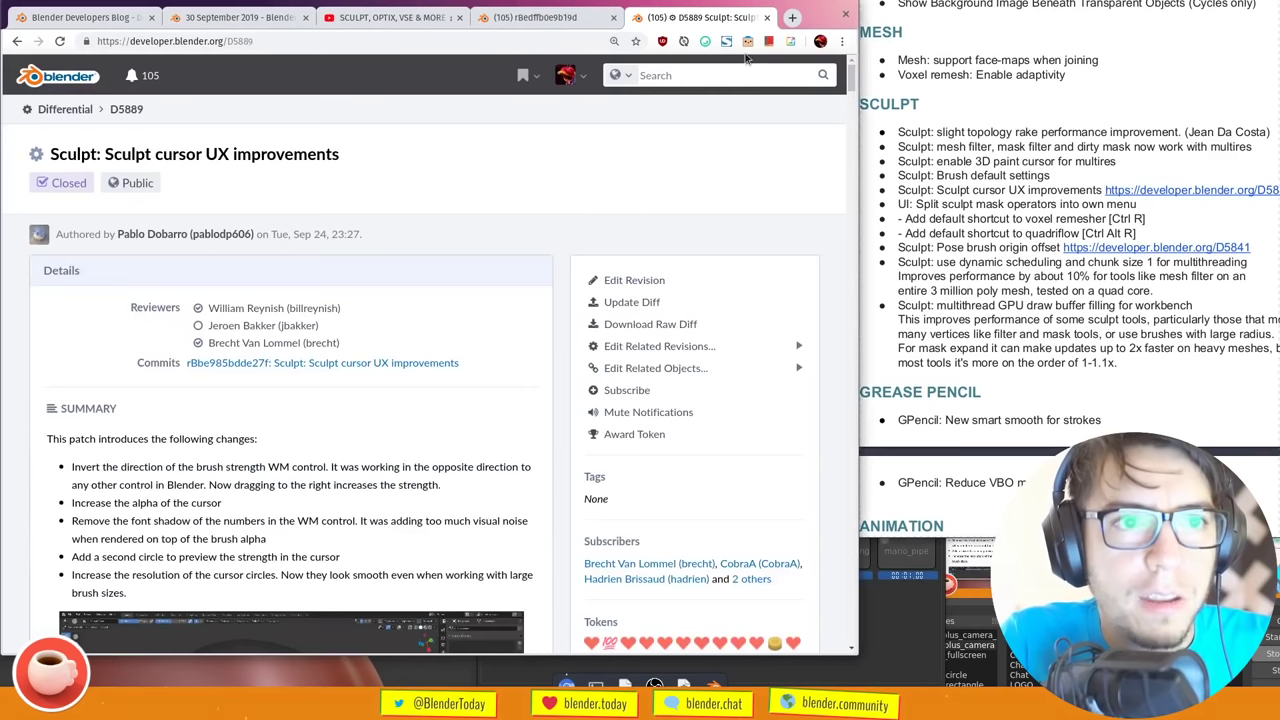
left_click(767, 18)
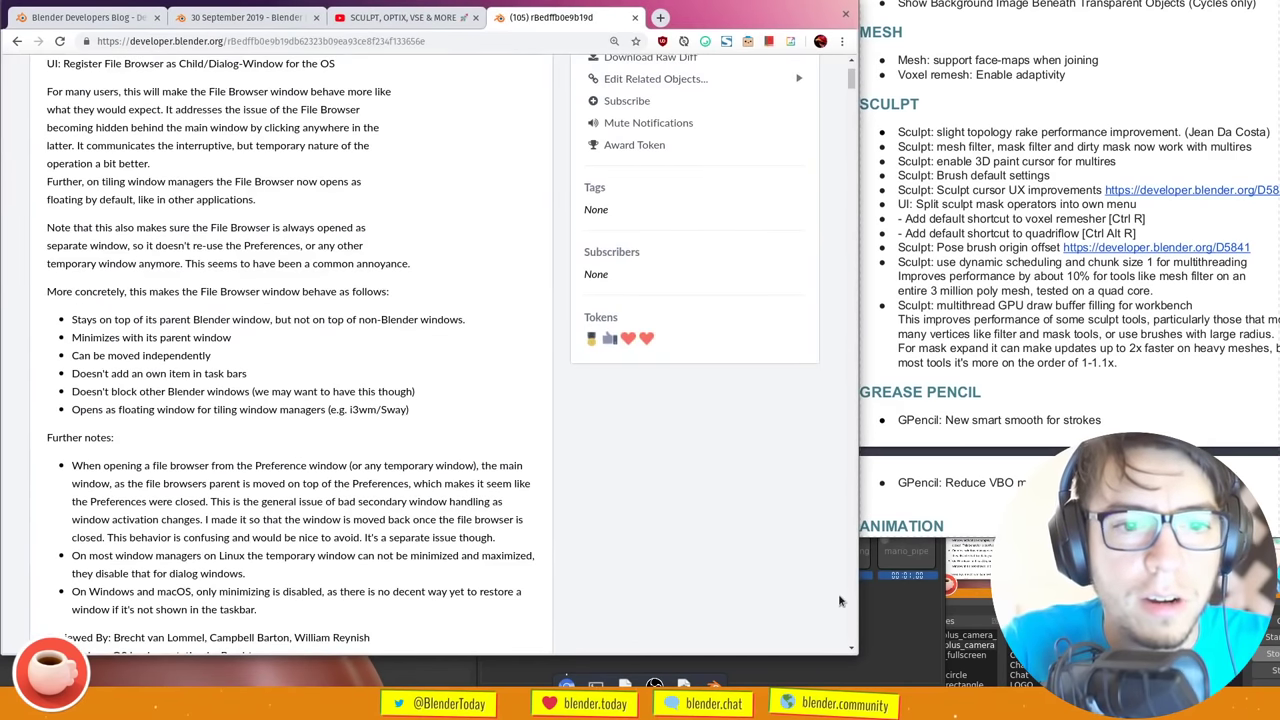
key("alt+Tab")
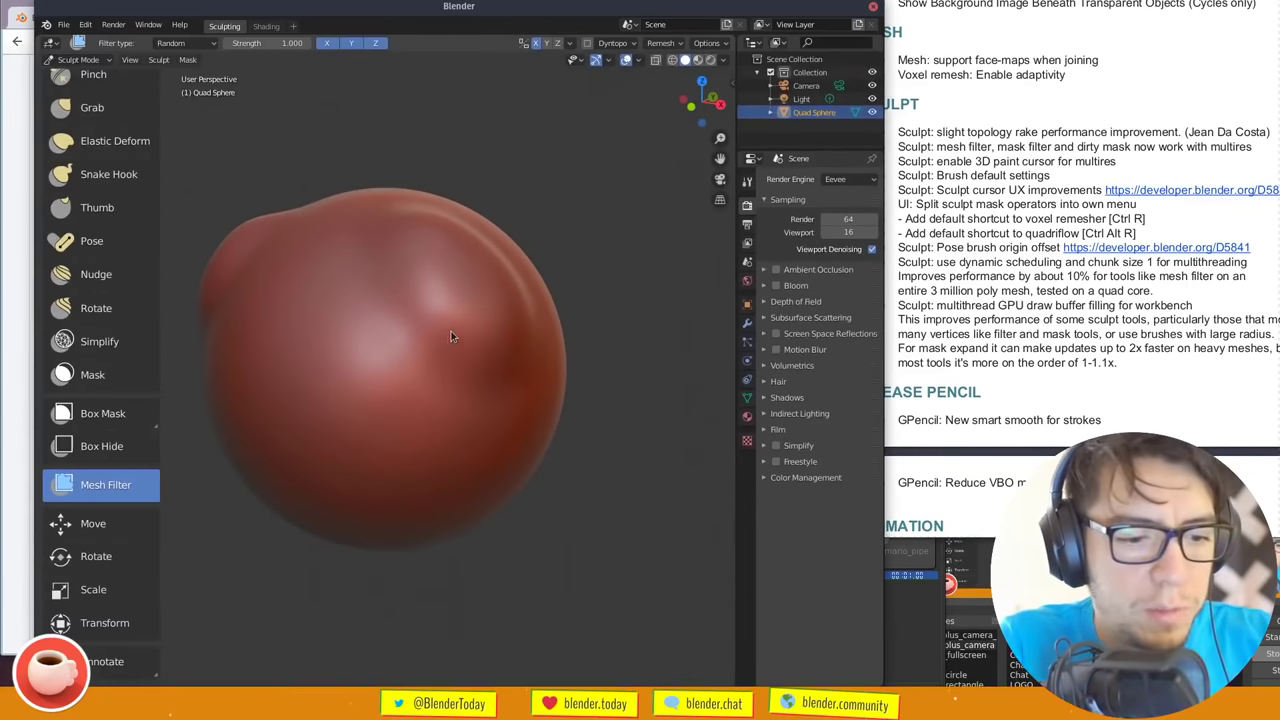
Start a new 2D Animation file without saving the sculpt, and draw a diagonal pencil line
key("ctrl+n")
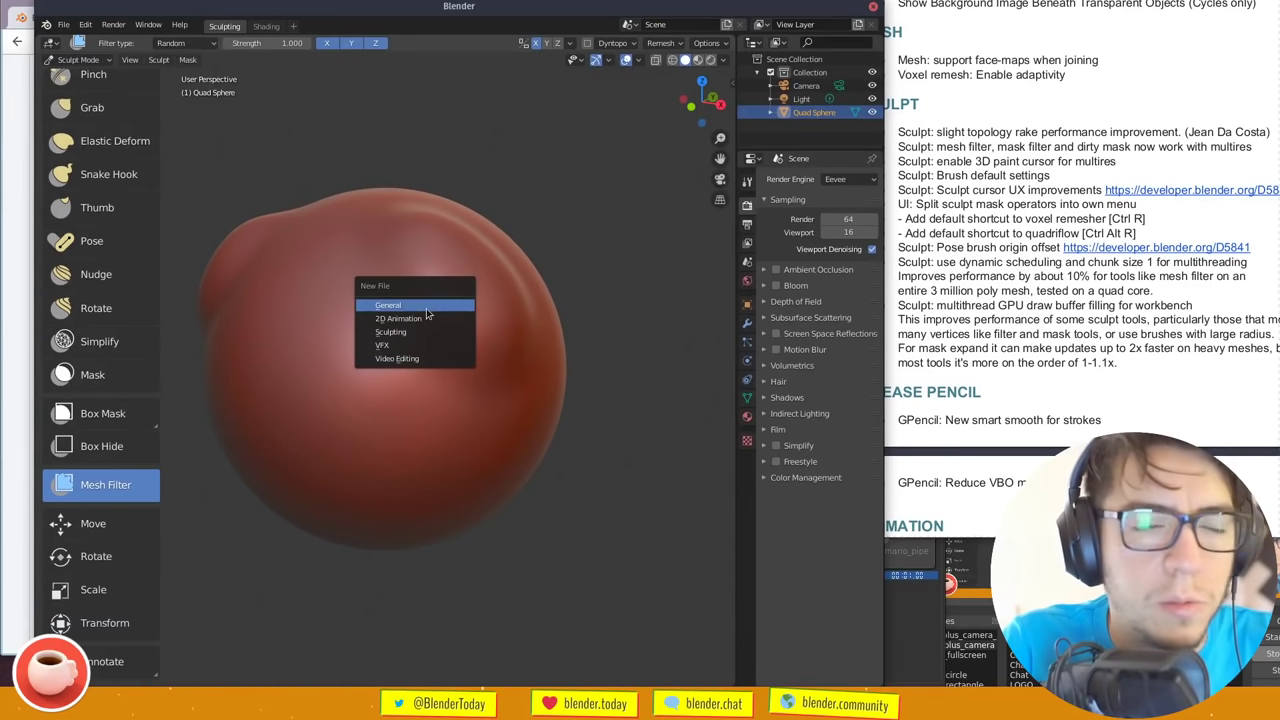
left_click(430, 319)
left_click(340, 380)
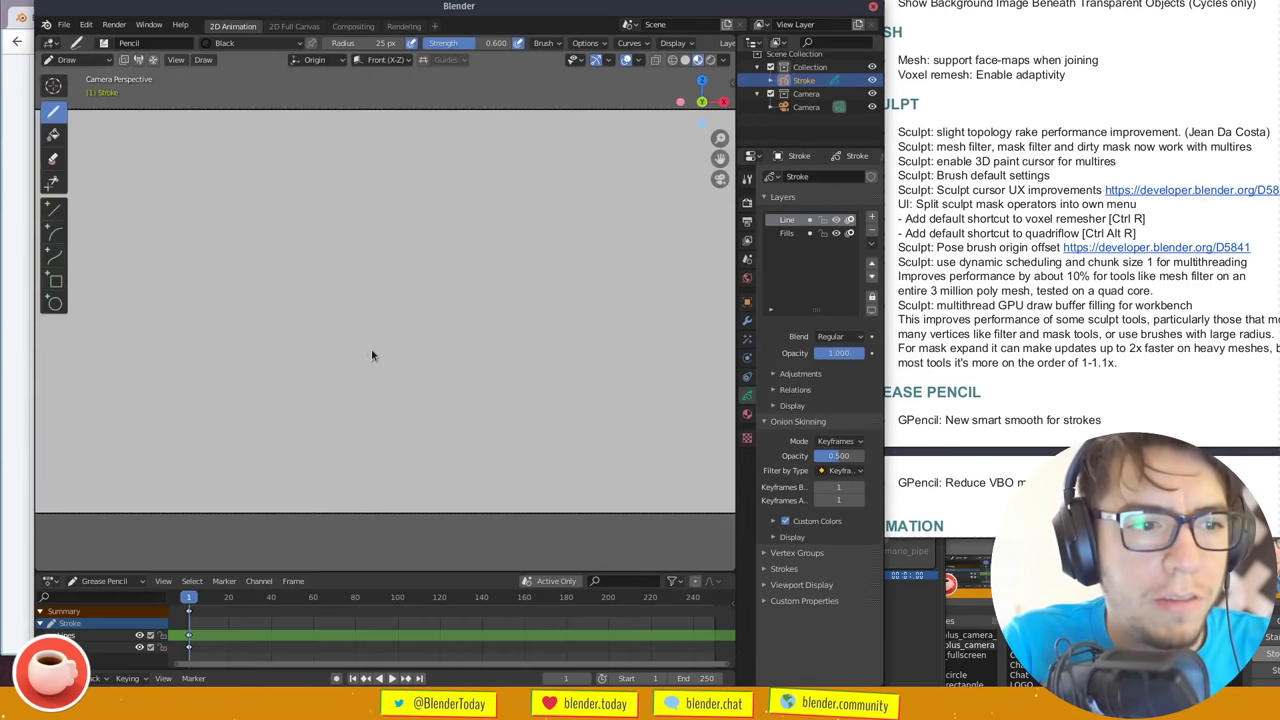
left_click_drag(224, 396, 366, 186)
left_click_drag(340, 232, 352, 236)
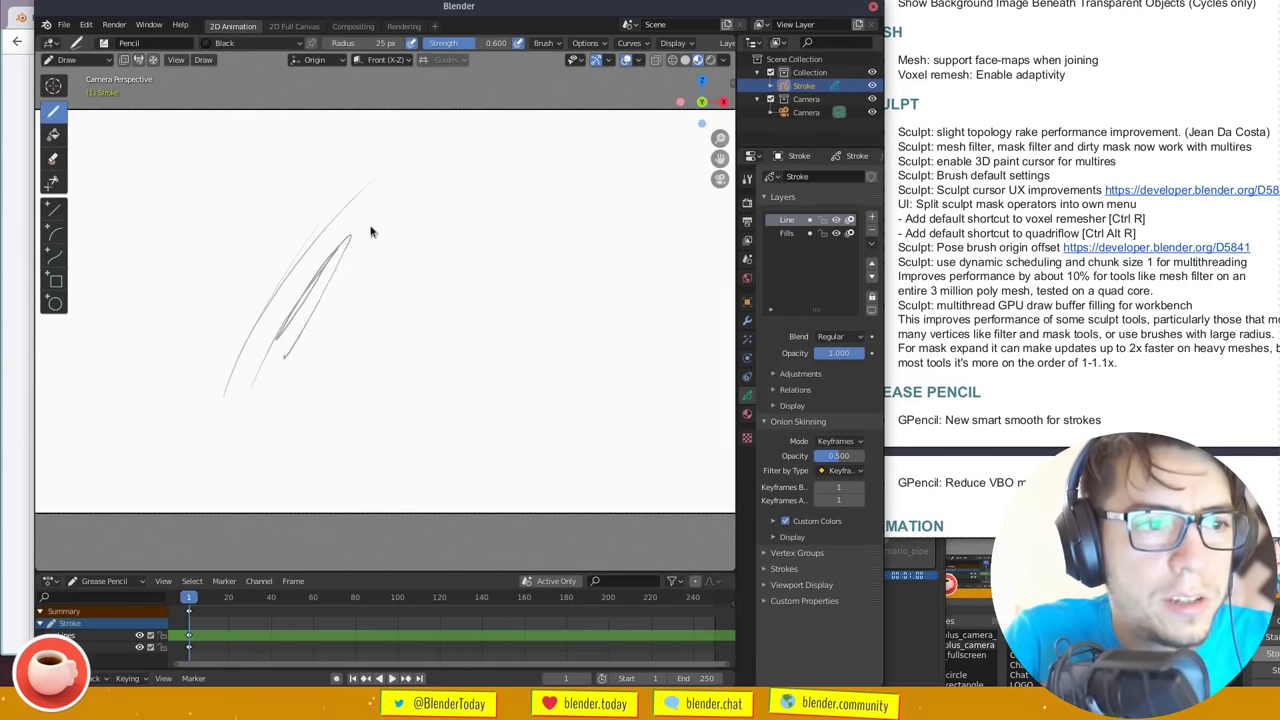
Raise the brush radius to 148 px and draw a row of thick diagonal strokes
left_click_drag(385, 43, 452, 48)
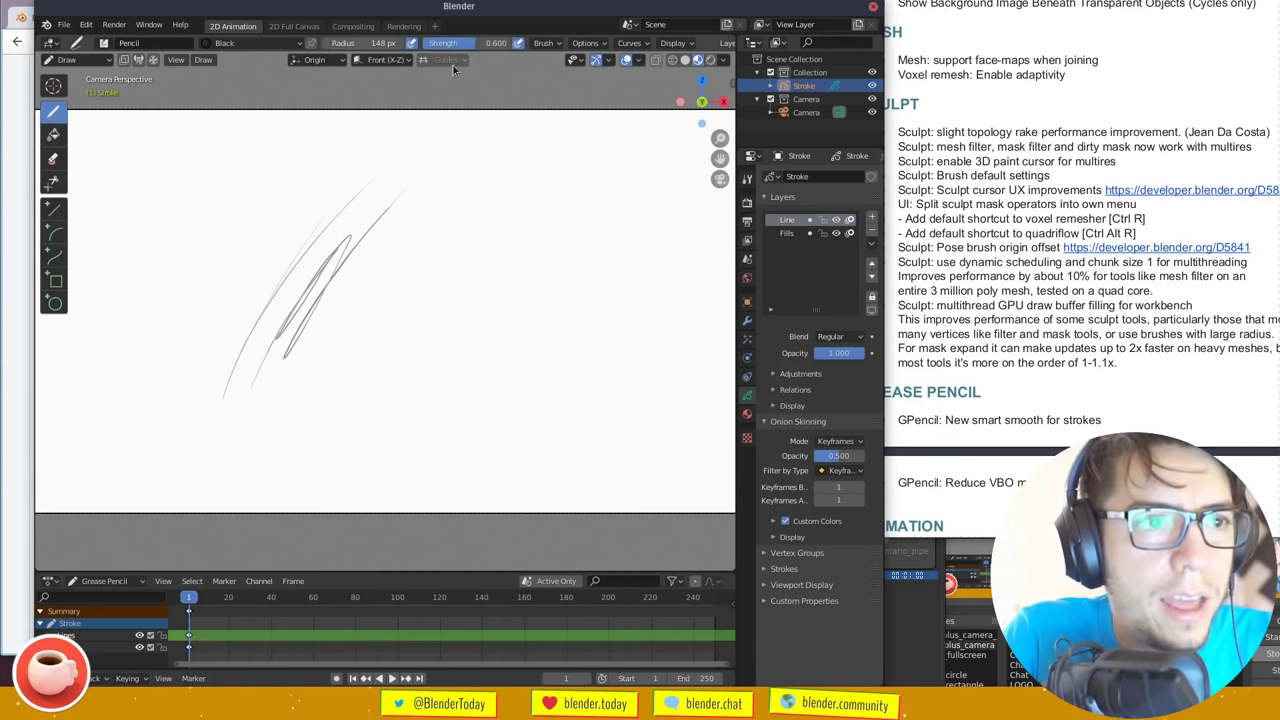
left_click_drag(372, 392, 436, 242)
left_click_drag(410, 374, 492, 210)
left_click_drag(414, 428, 468, 278)
left_click_drag(424, 418, 496, 246)
left_click_drag(444, 394, 546, 210)
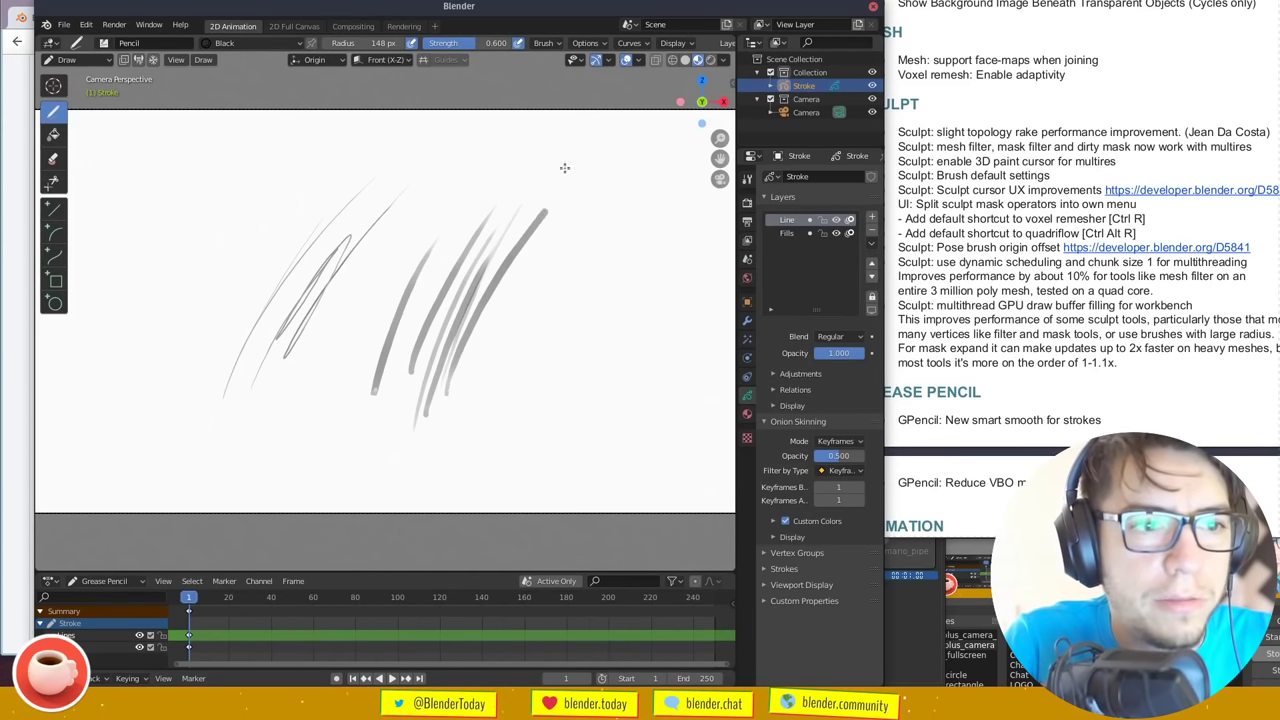
left_click_drag(455, 422, 550, 205)
left_click_drag(515, 400, 618, 204)
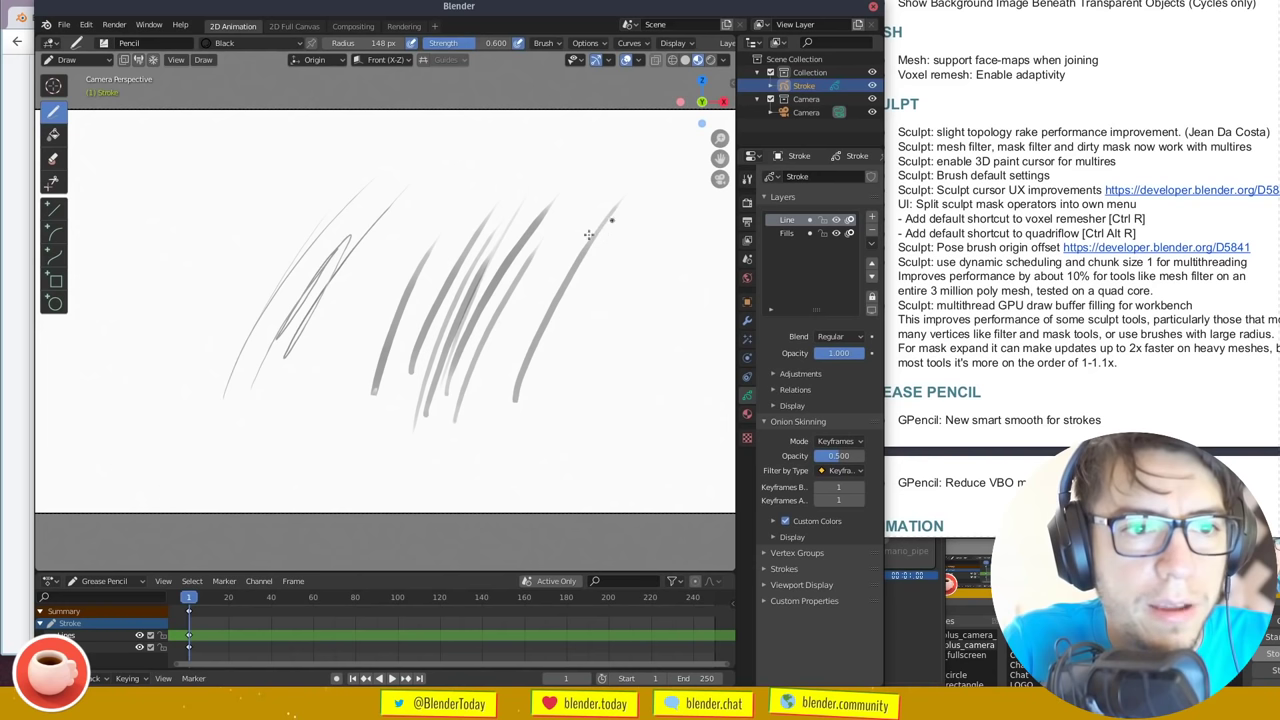
left_click_drag(536, 300, 612, 175)
left_click_drag(610, 270, 590, 348)
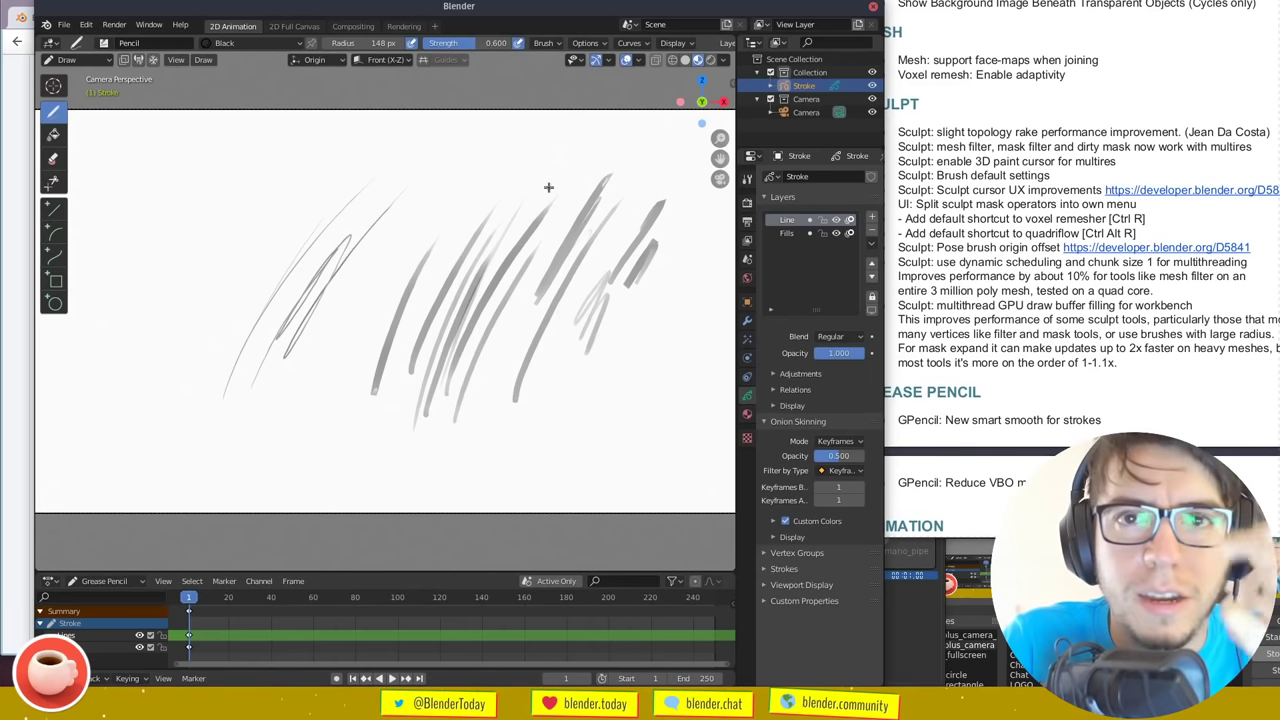
Add light hatching strokes across the middle, then open a new Chrome tab
left_click_drag(525, 137, 388, 332)
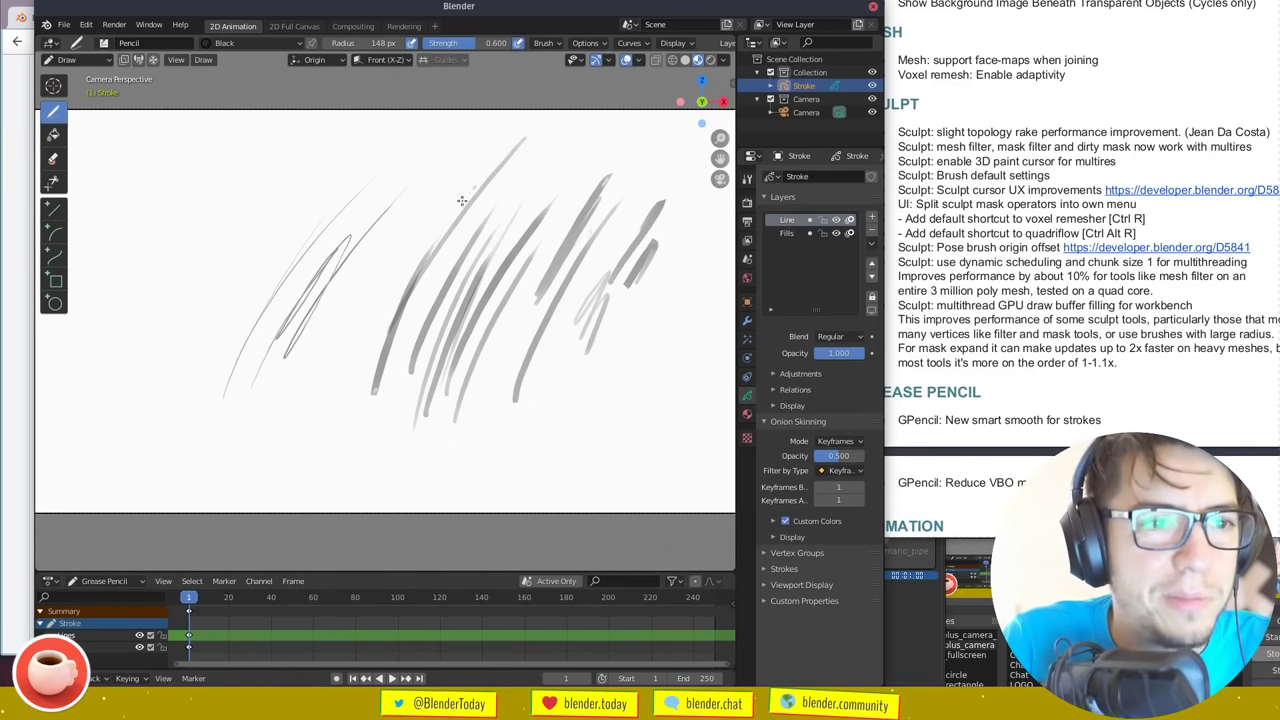
left_click_drag(472, 190, 410, 270)
left_click_drag(440, 172, 364, 318)
mouse_move(420, 196)
left_mouse_down()
mouse_move(362, 328)
mouse_move(378, 326)
left_mouse_up()
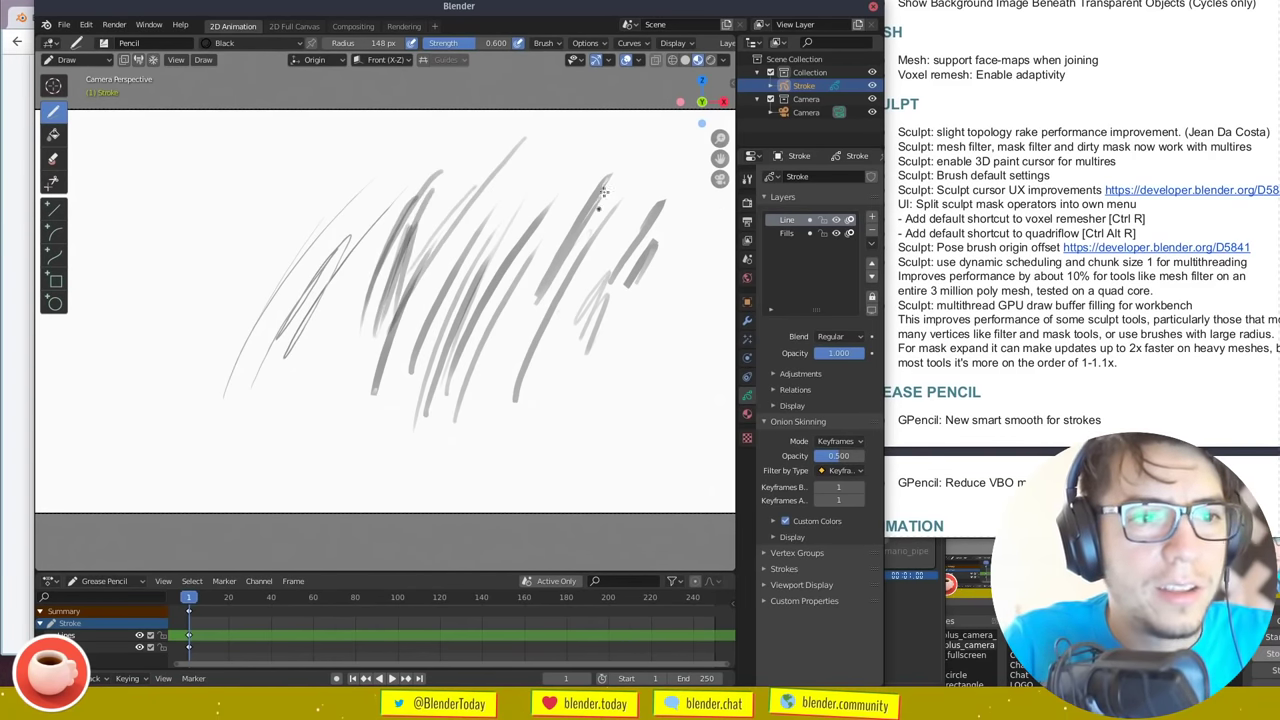
key("alt+Tab")
key("ctrl+t")
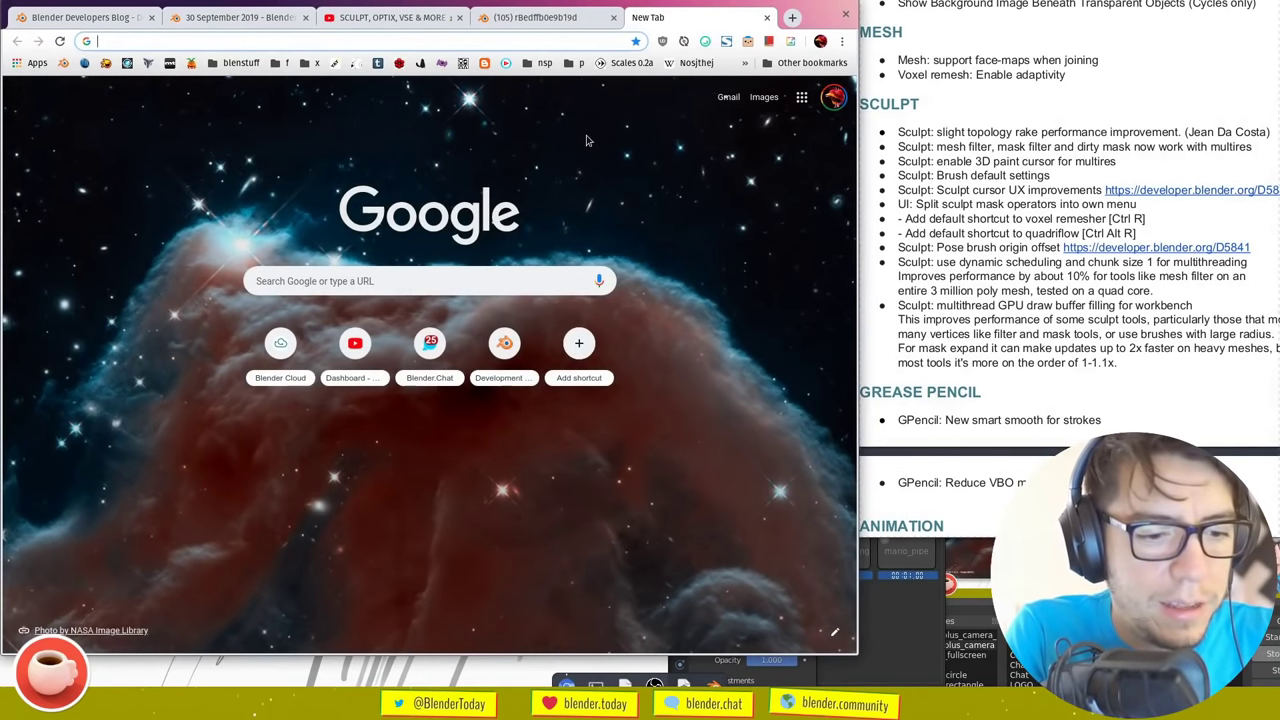
Open the Blender 2.81 Release Notes page from the address bar suggestions
type("2")
key("Down")
key("Down")
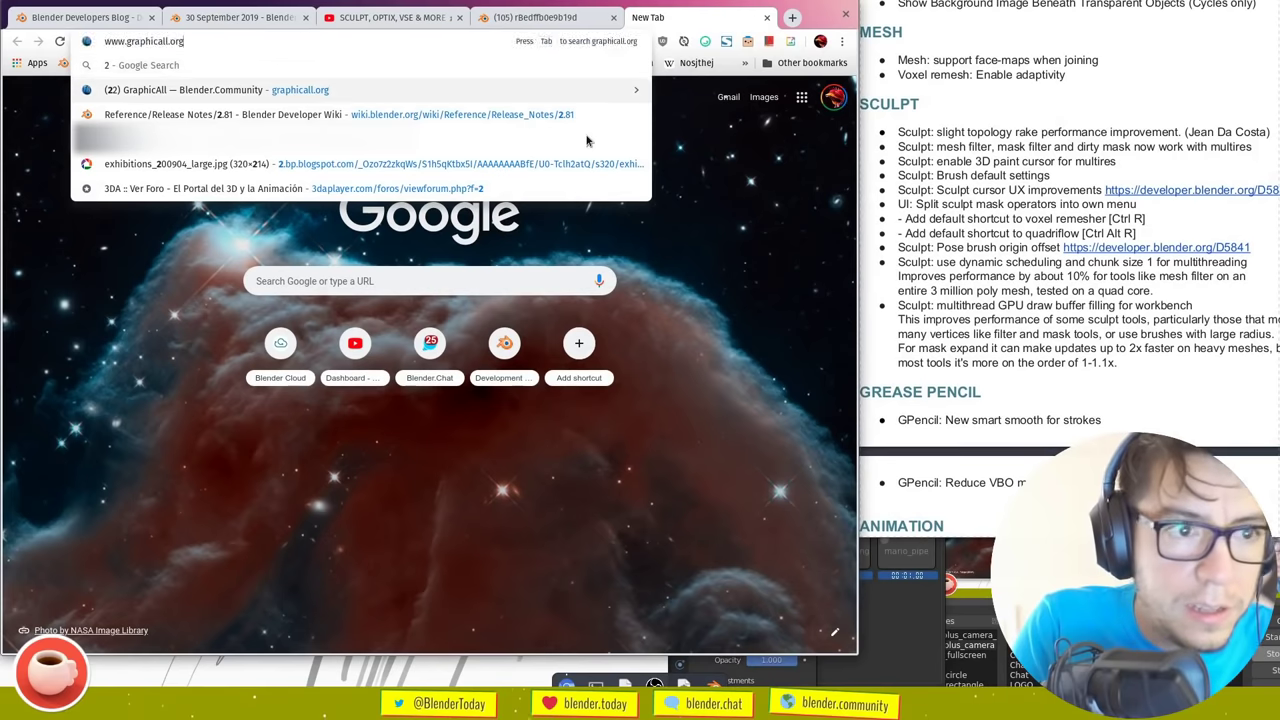
key("Return")
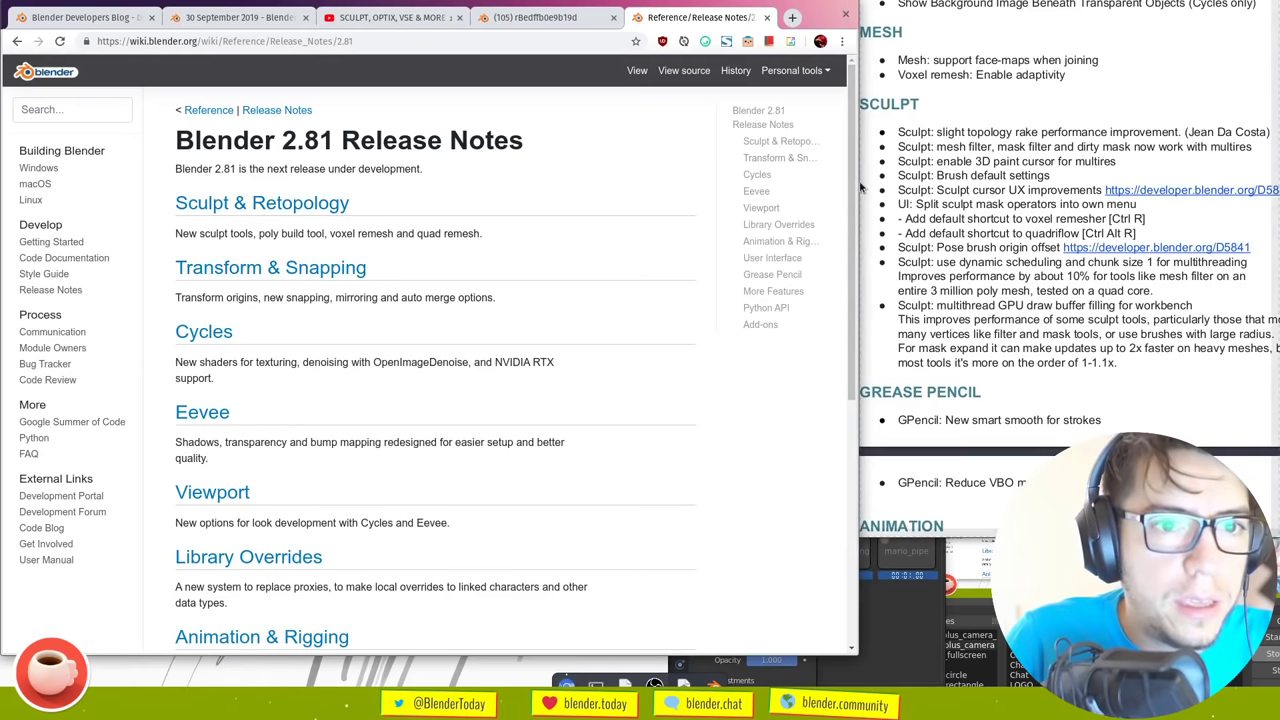
scroll(852, 240, "down", 1)
scroll(849, 318, "down", 3)
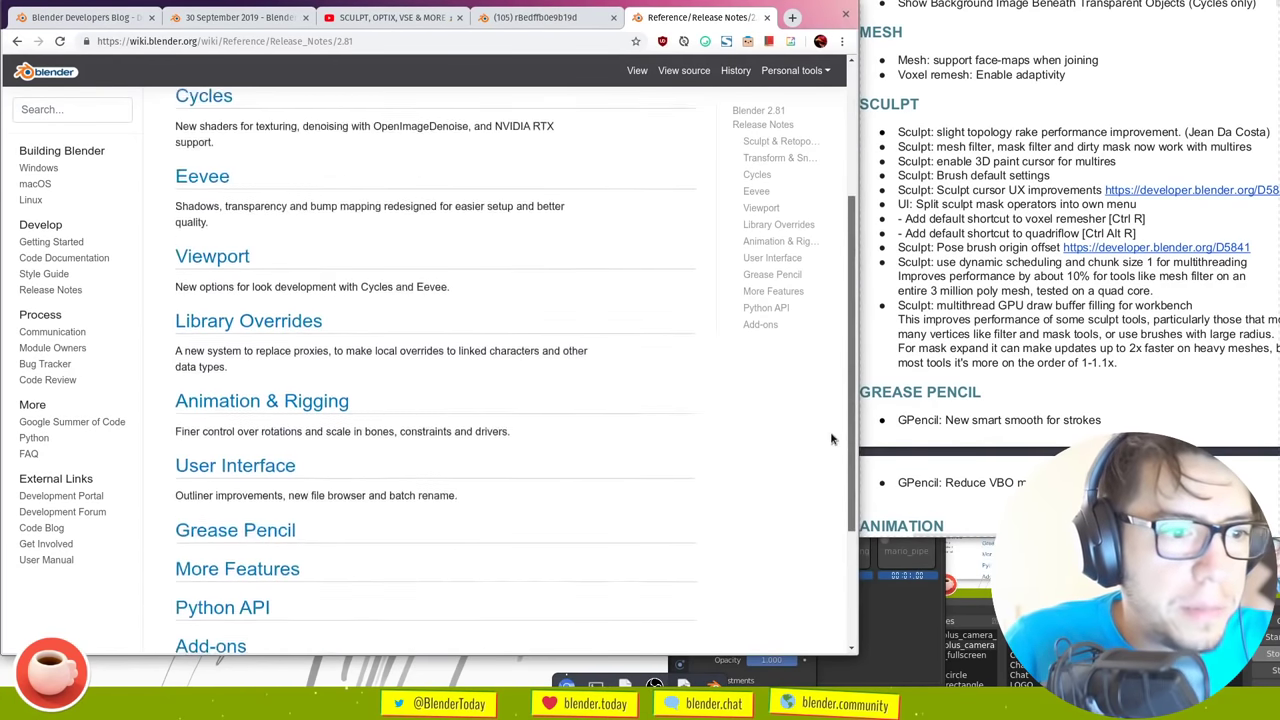
Read through the Grease Pencil release notes, then switch to the Developers Blog tab
left_click(280, 432)
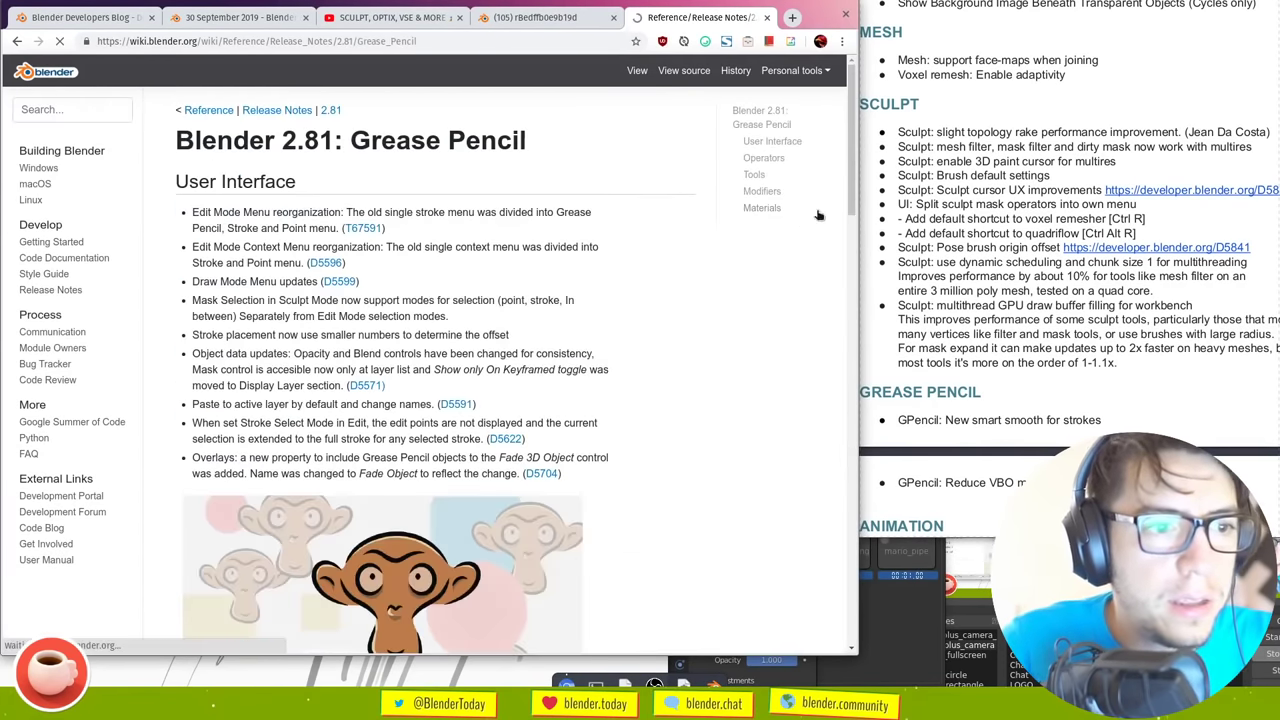
scroll(855, 201, "down", 2)
left_click_drag(855, 201, 839, 480)
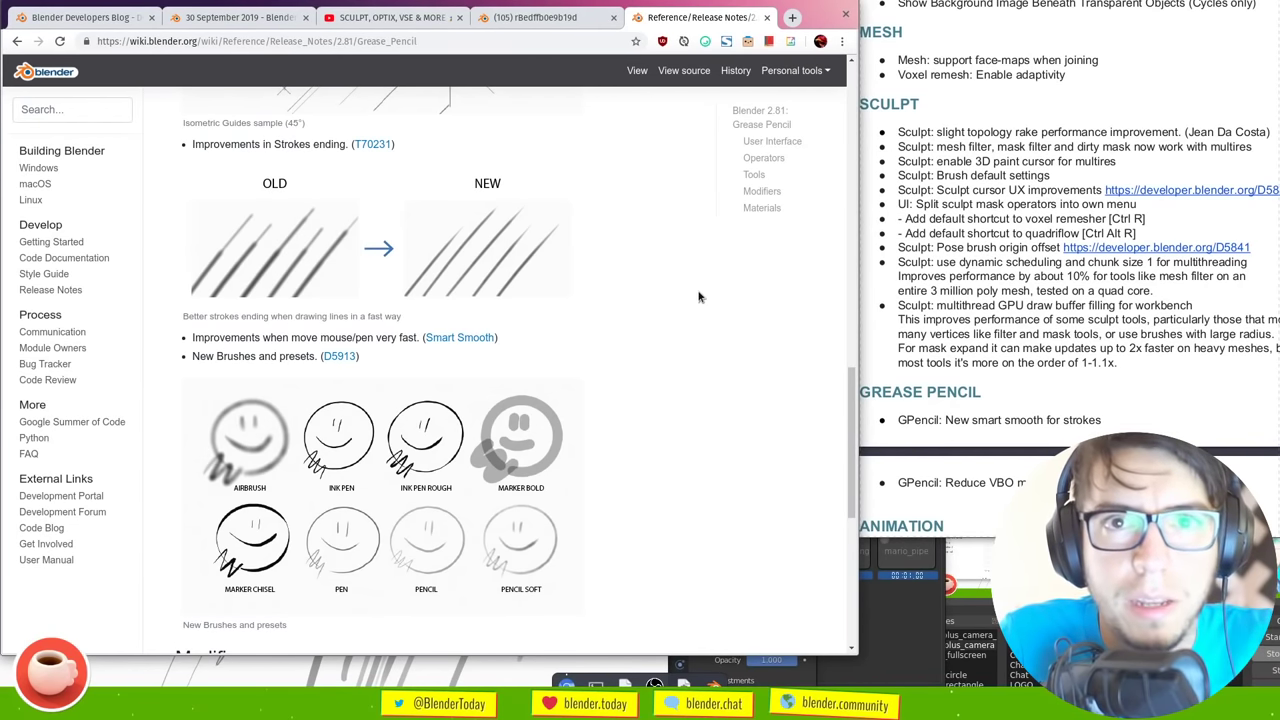
scroll(854, 428, "down", 1)
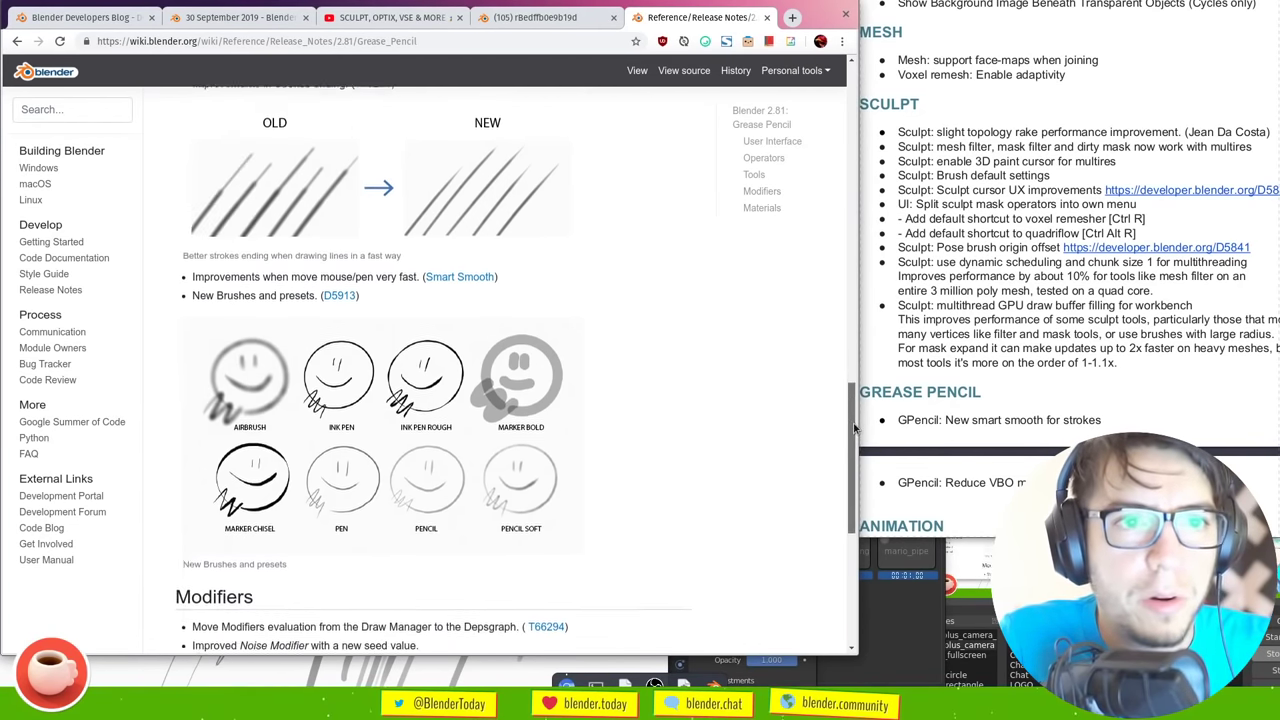
key("ctrl+1")
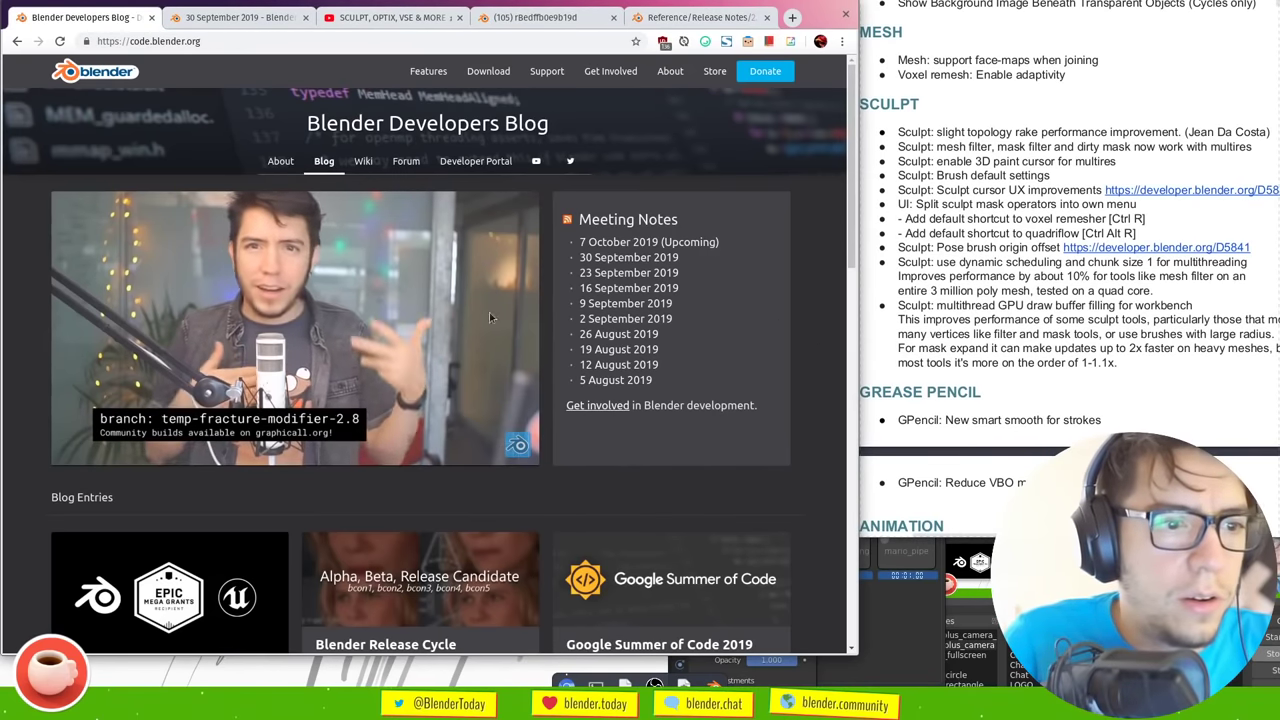
Pause the embedded blog video and dismiss its More videos overlay
left_click(470, 335)
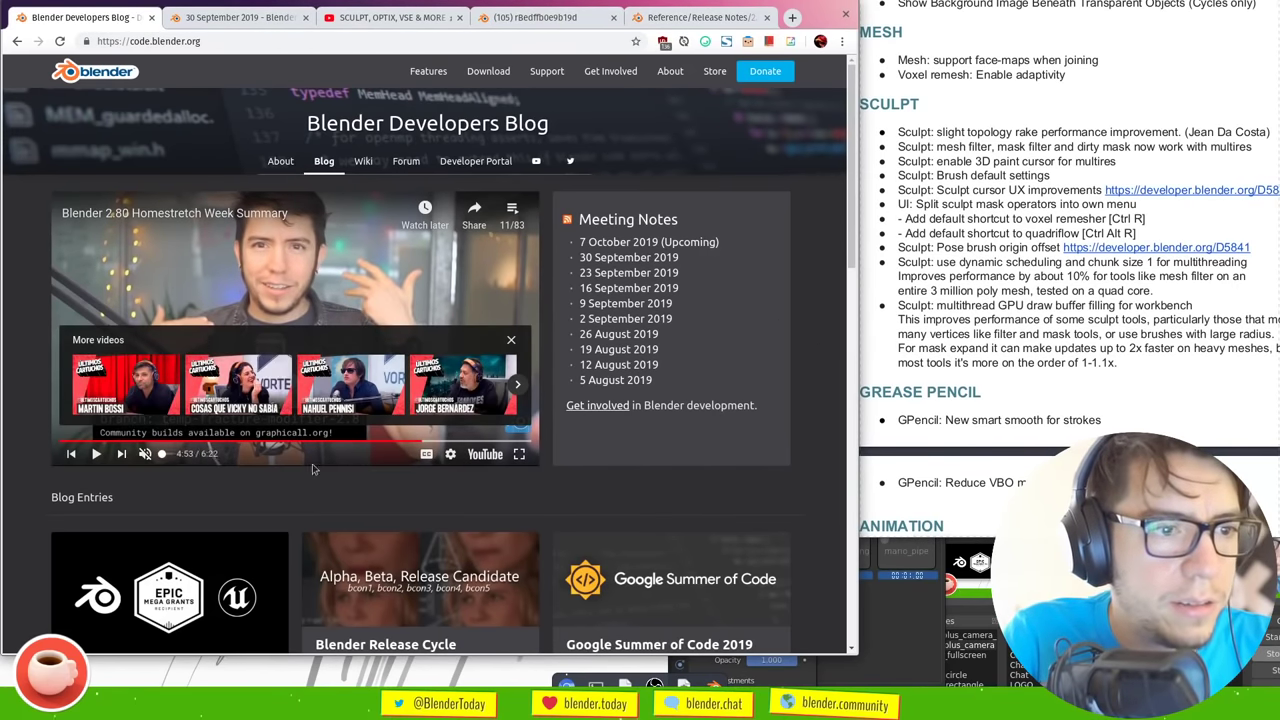
left_click(512, 340)
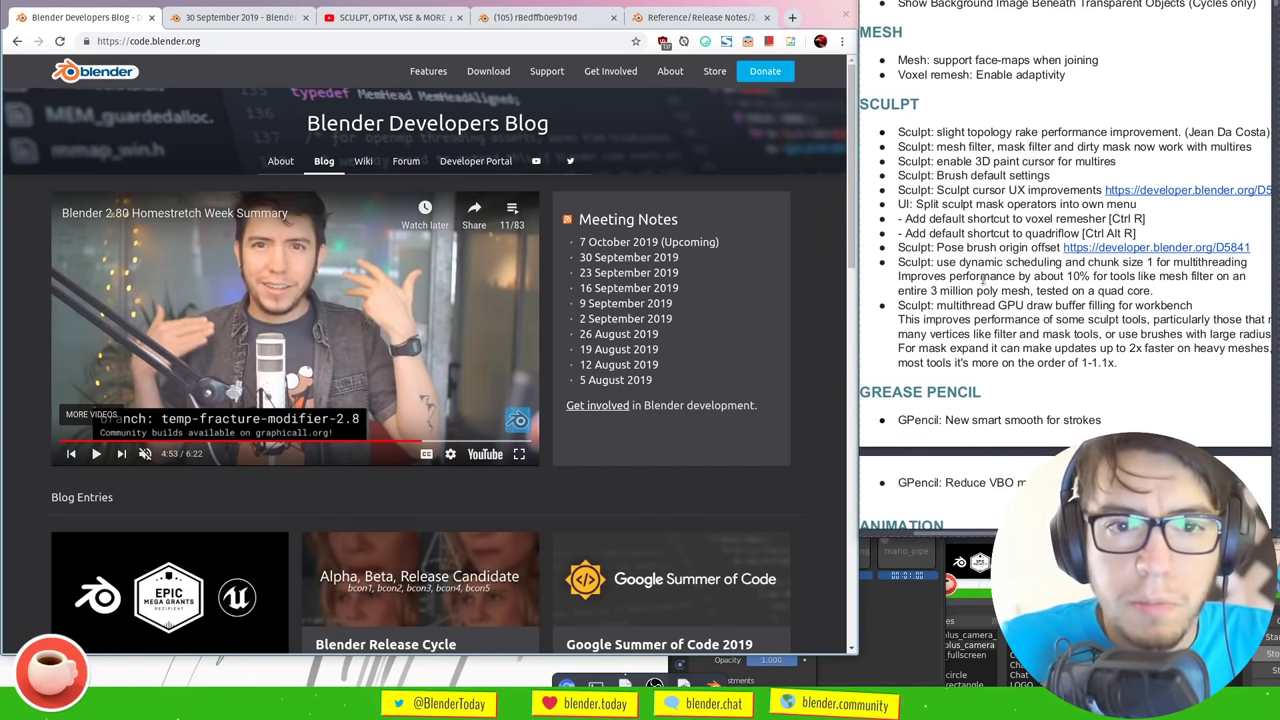
scroll(983, 279, "down", 3)
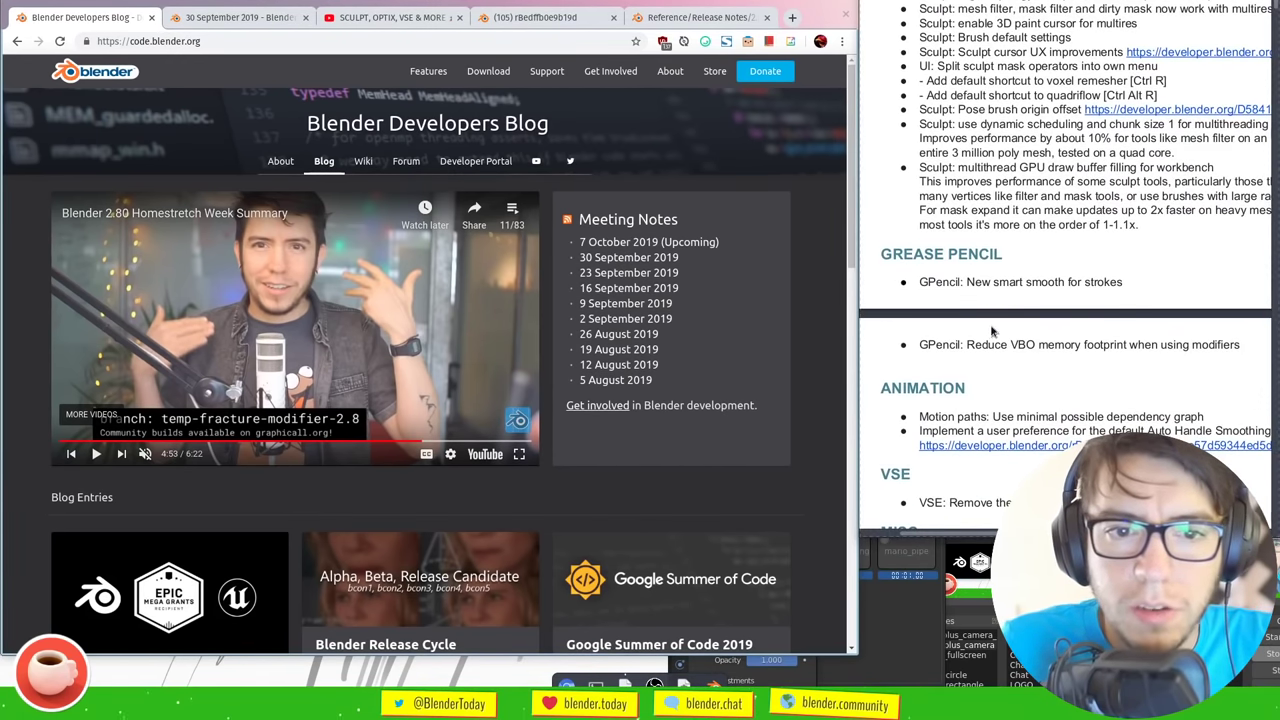
scroll(993, 331, "down", 5)
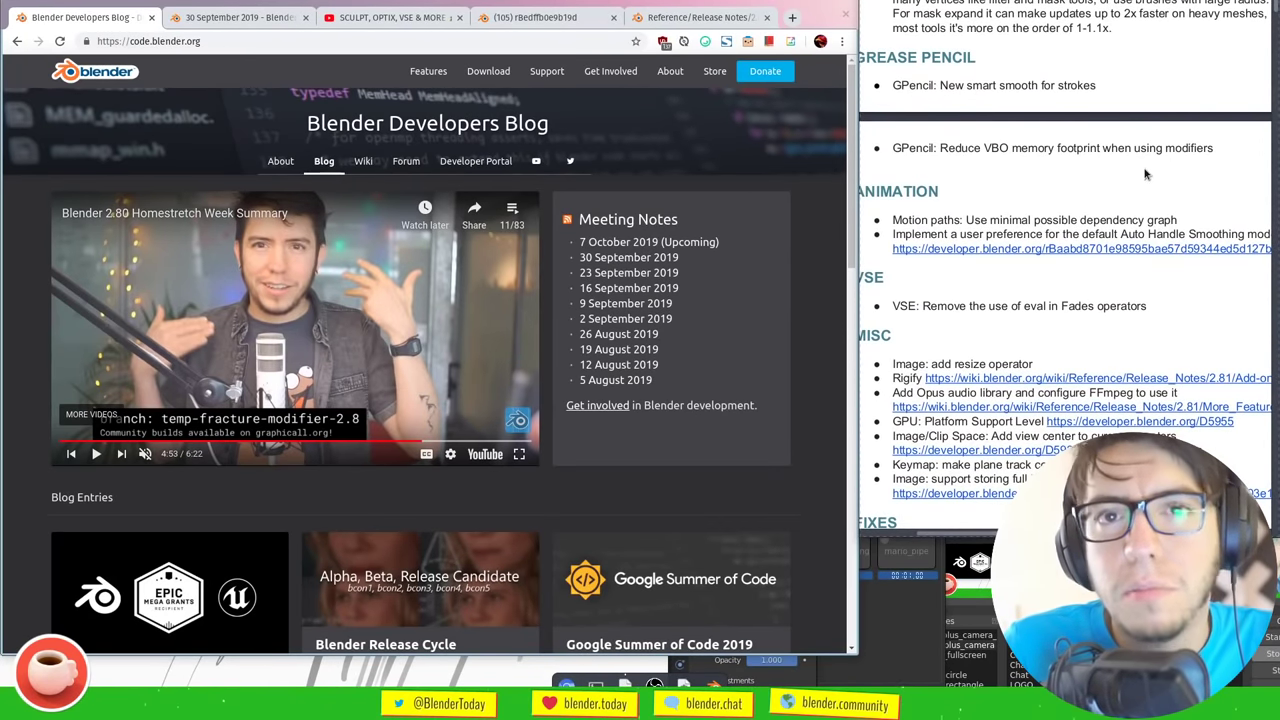
Browse the blog page, then bring Linux Show Player and the release notes forward
left_click(1028, 186)
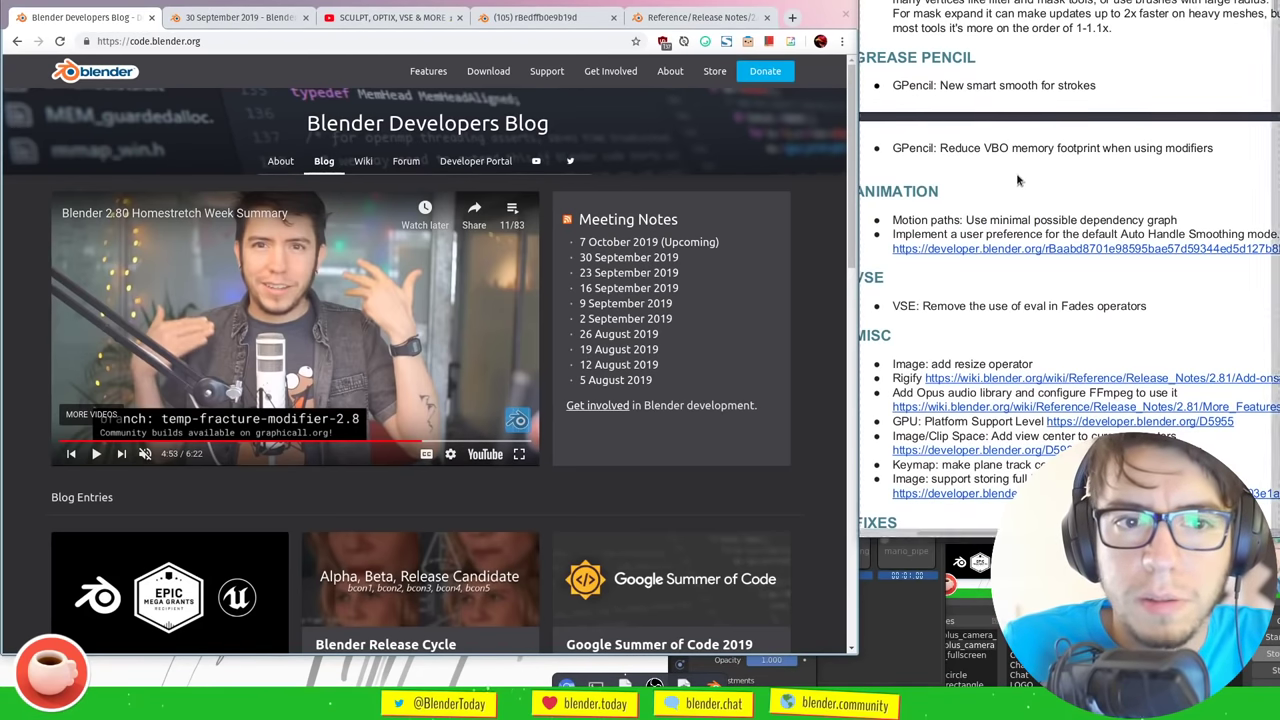
scroll(970, 175, "left", 2)
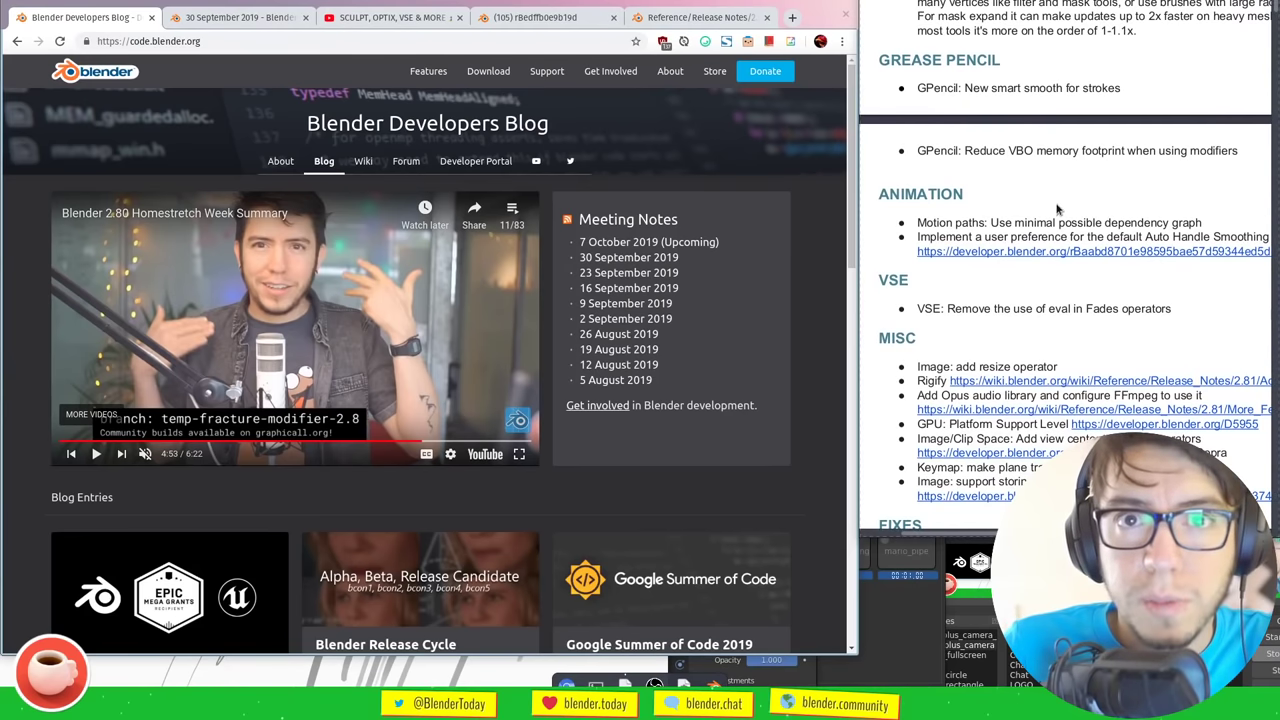
scroll(1060, 200, "down", 1)
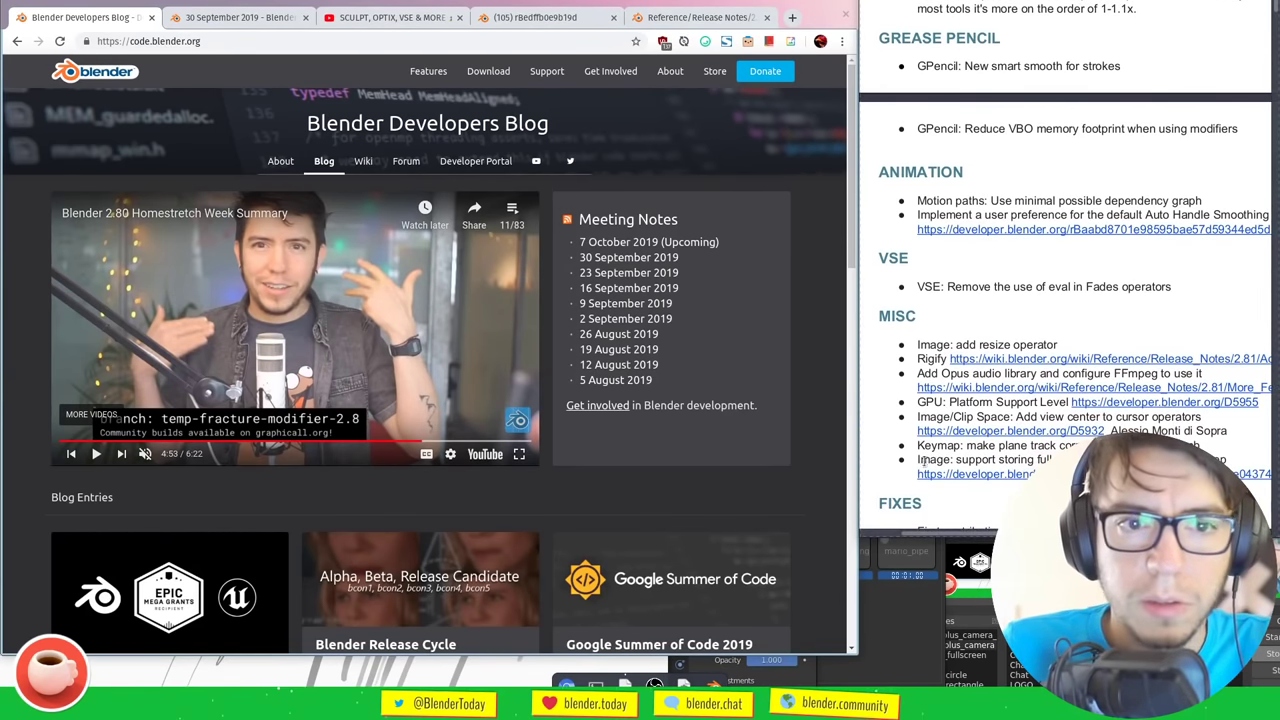
left_click(910, 555)
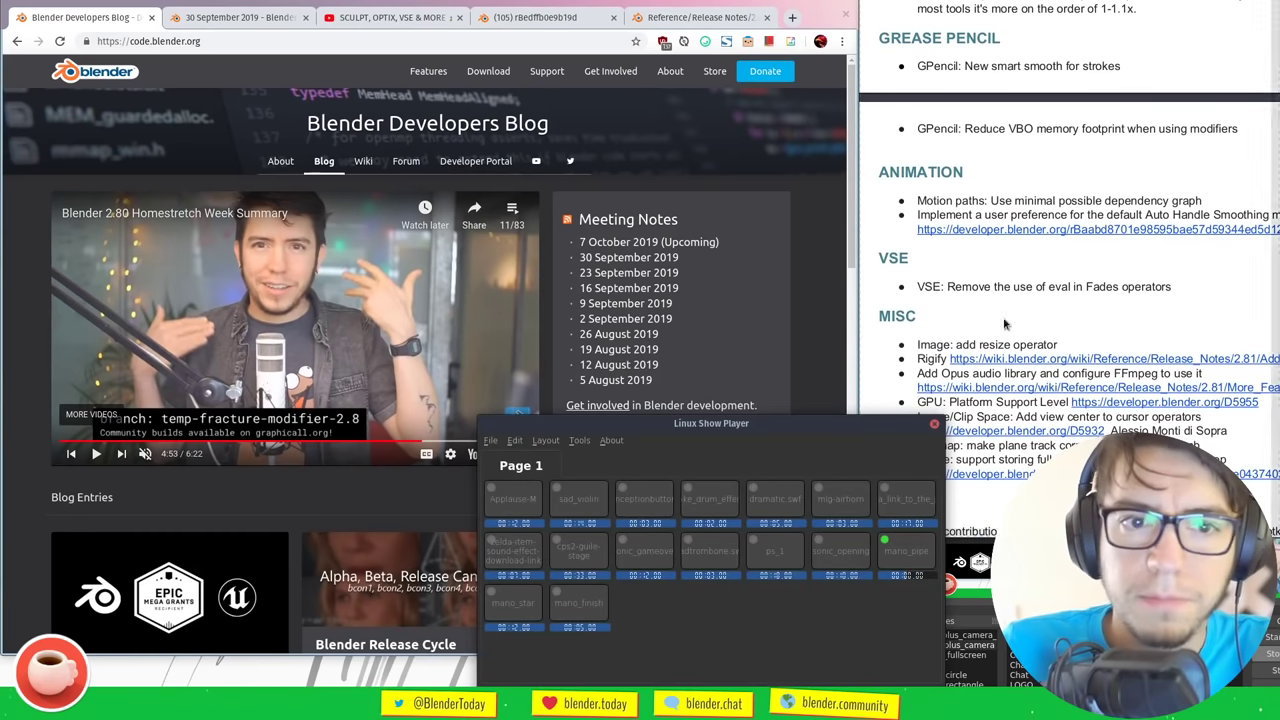
left_click(1010, 286)
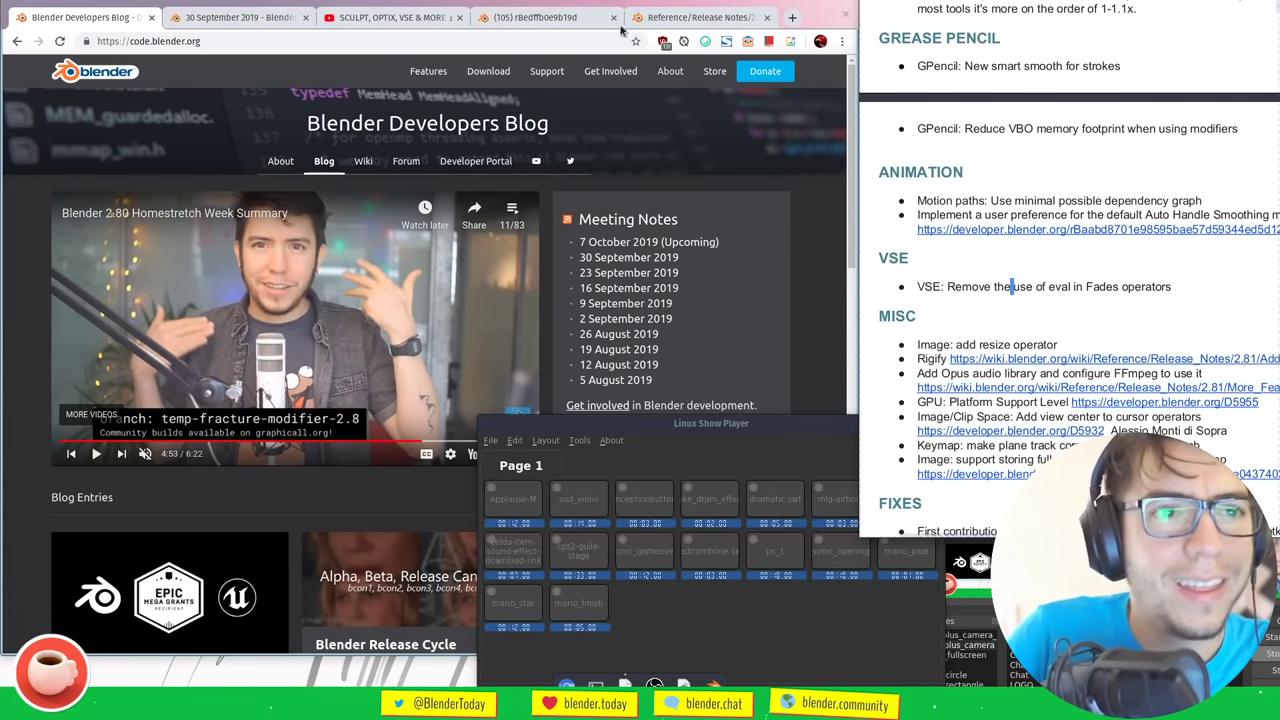
Skim the 30 September 2019 meeting notes' Retopology section, then bring Blender forward
left_click(645, 20)
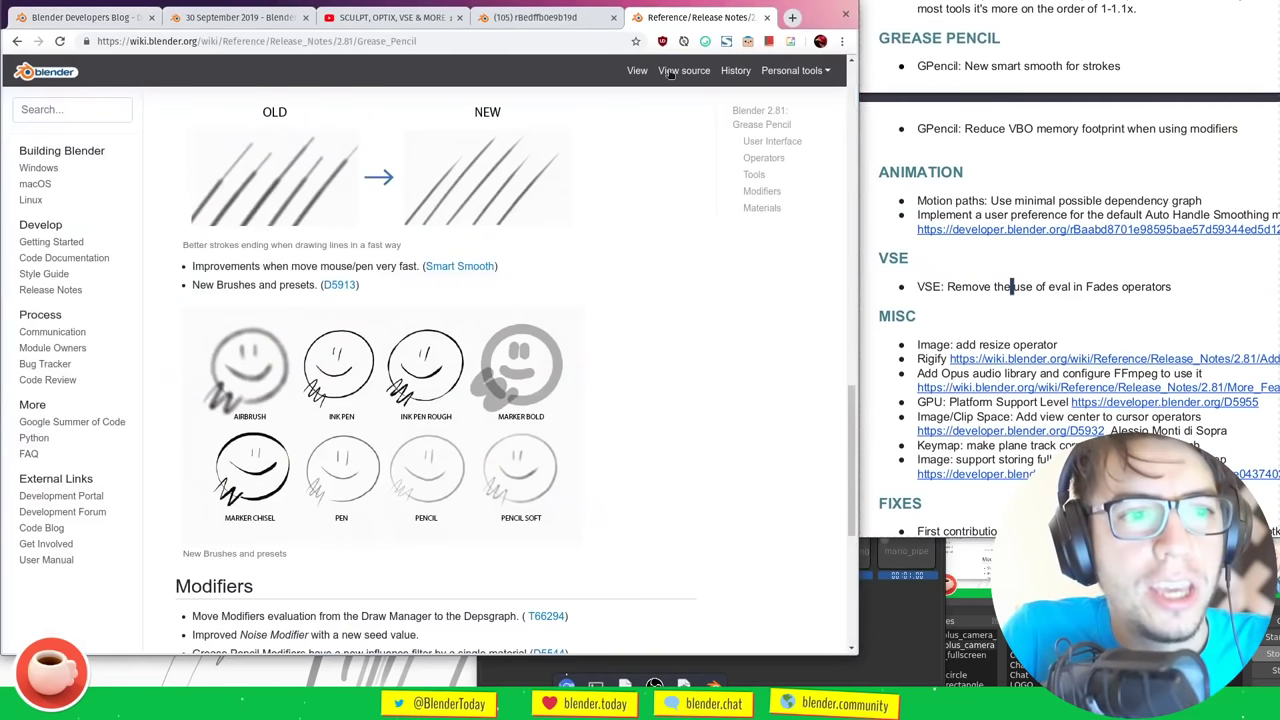
left_click(235, 17)
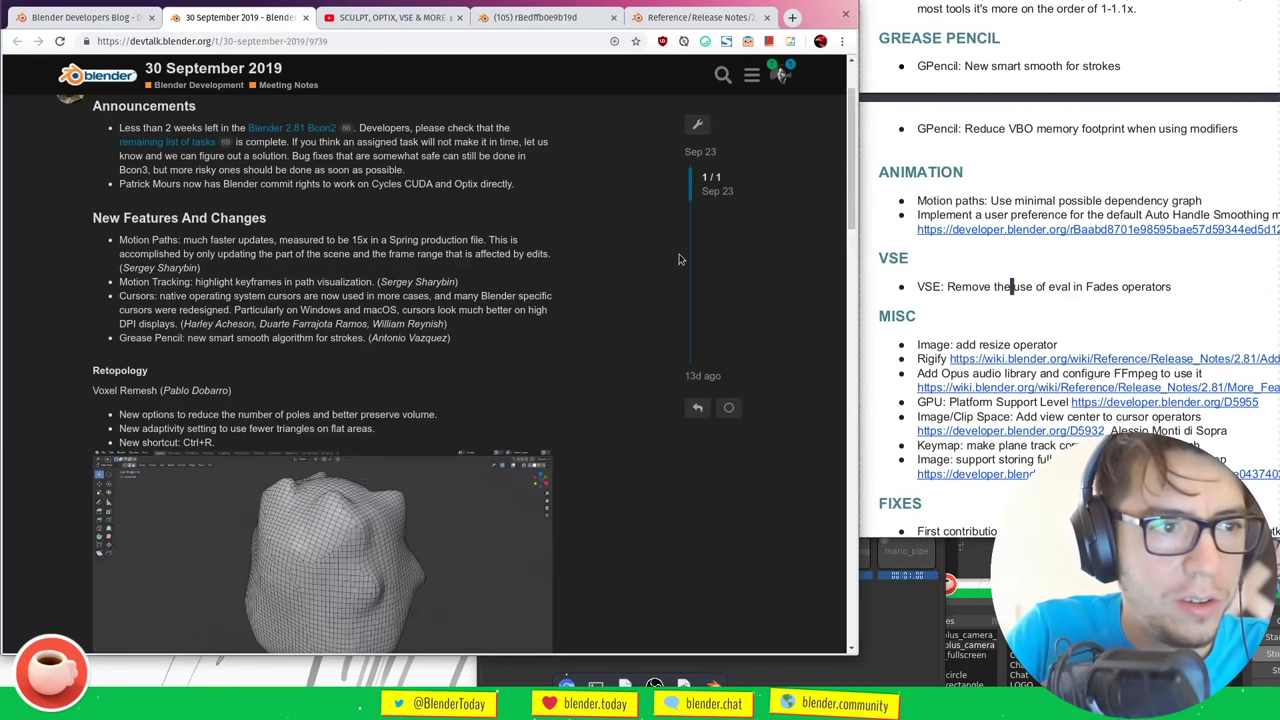
scroll(851, 254, "down", 3)
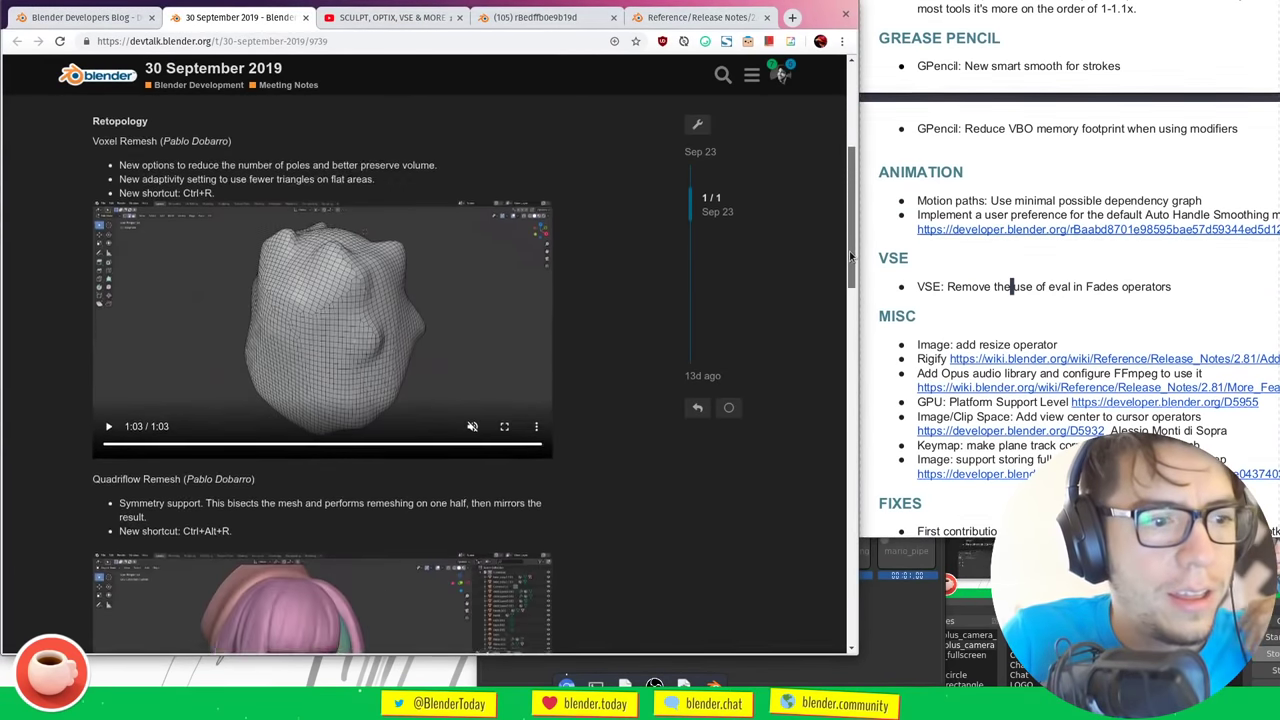
mouse_move(851, 254)
left_mouse_down()
mouse_move(814, 483)
mouse_move(833, 237)
left_mouse_up()
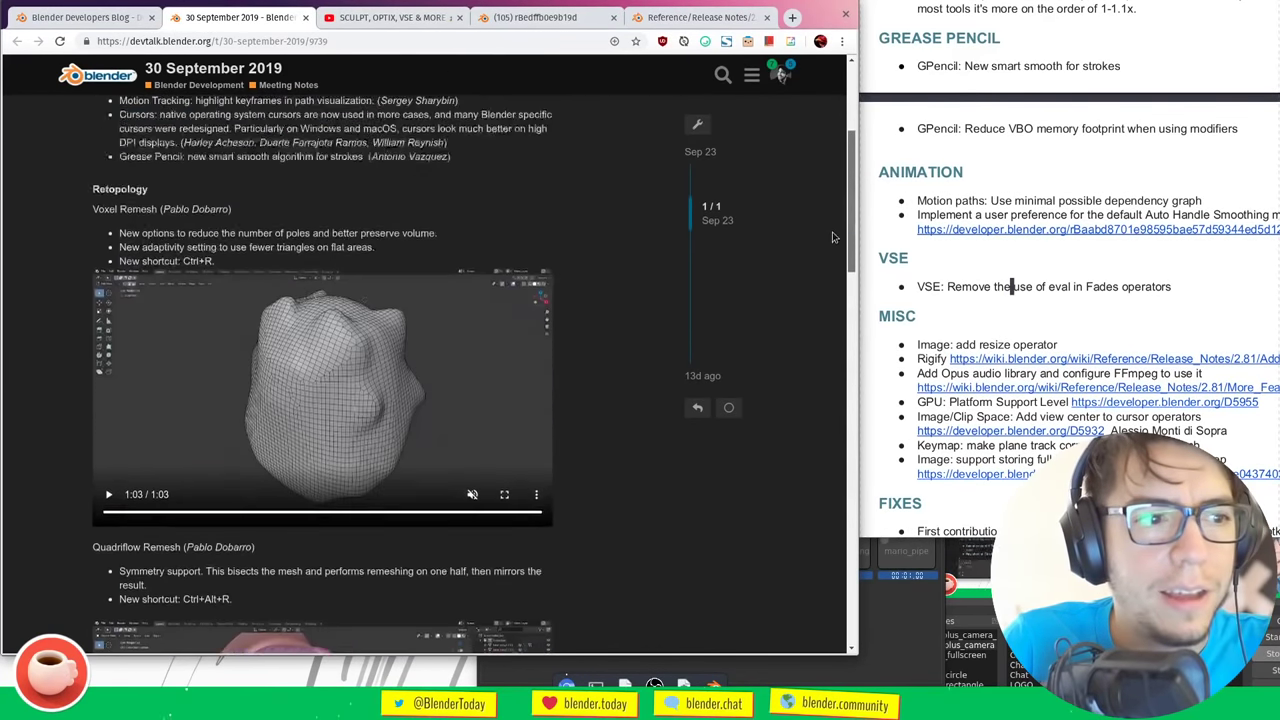
scroll(833, 237, "up", 2)
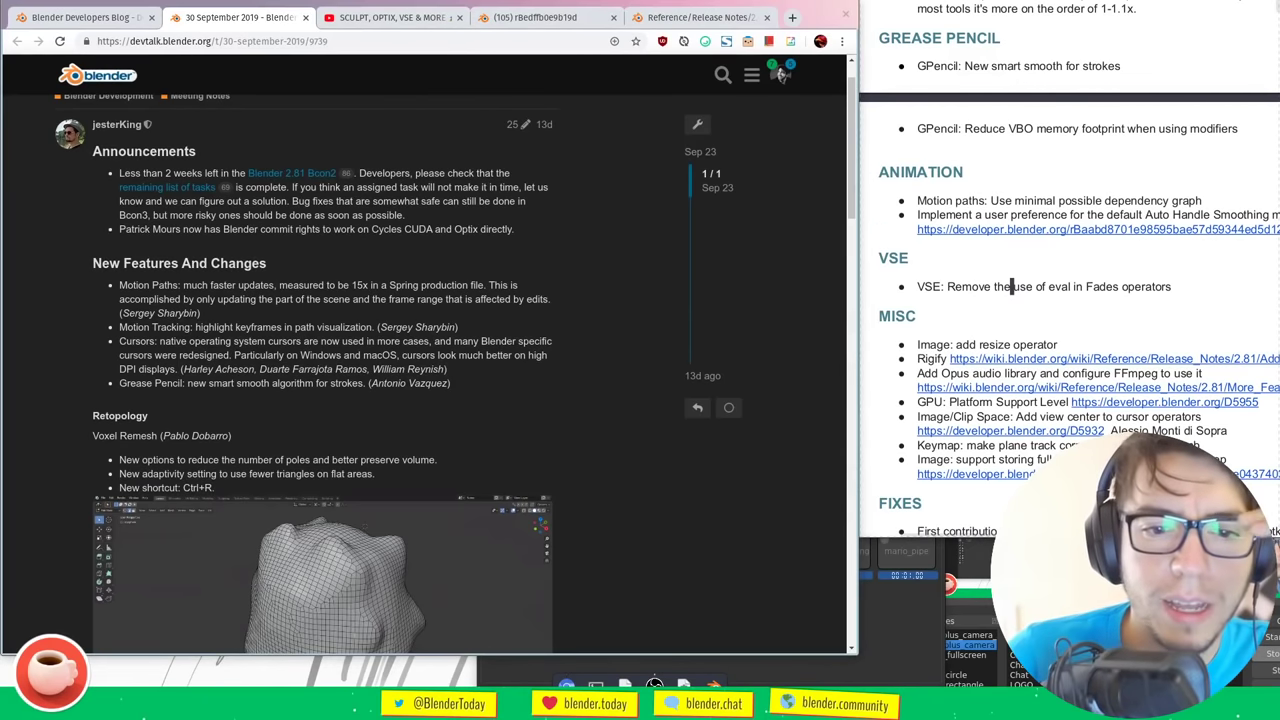
left_click(485, 656)
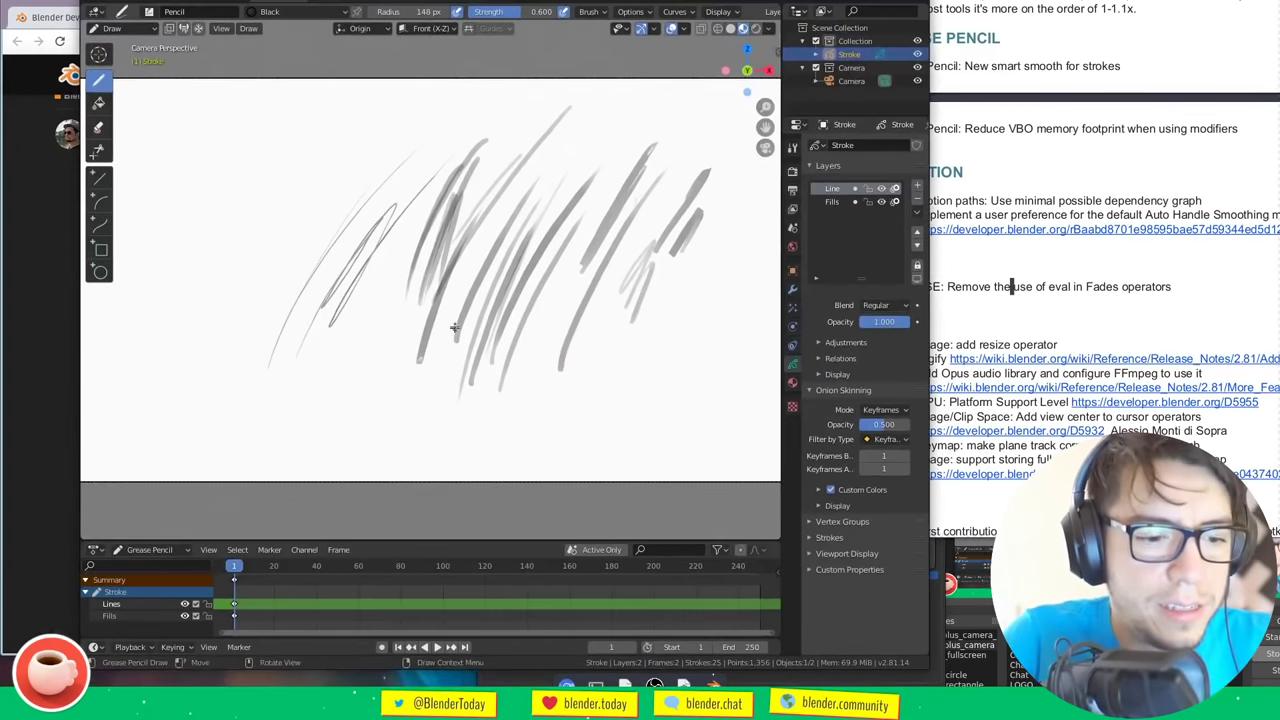
Start a new file without saving, delete the default cube and add an armature
right_click(455, 325)
key("ctrl+q")
left_click(381, 343)
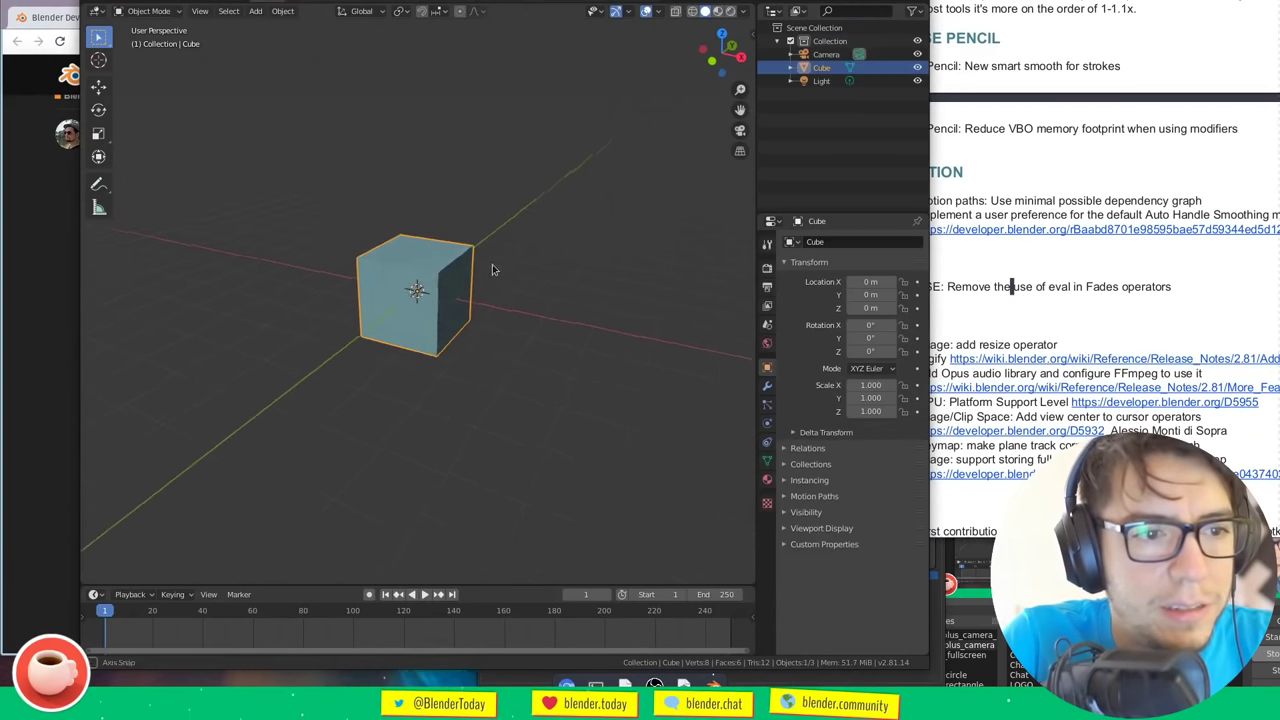
key("x")
left_click(420, 277)
key("shift+a")
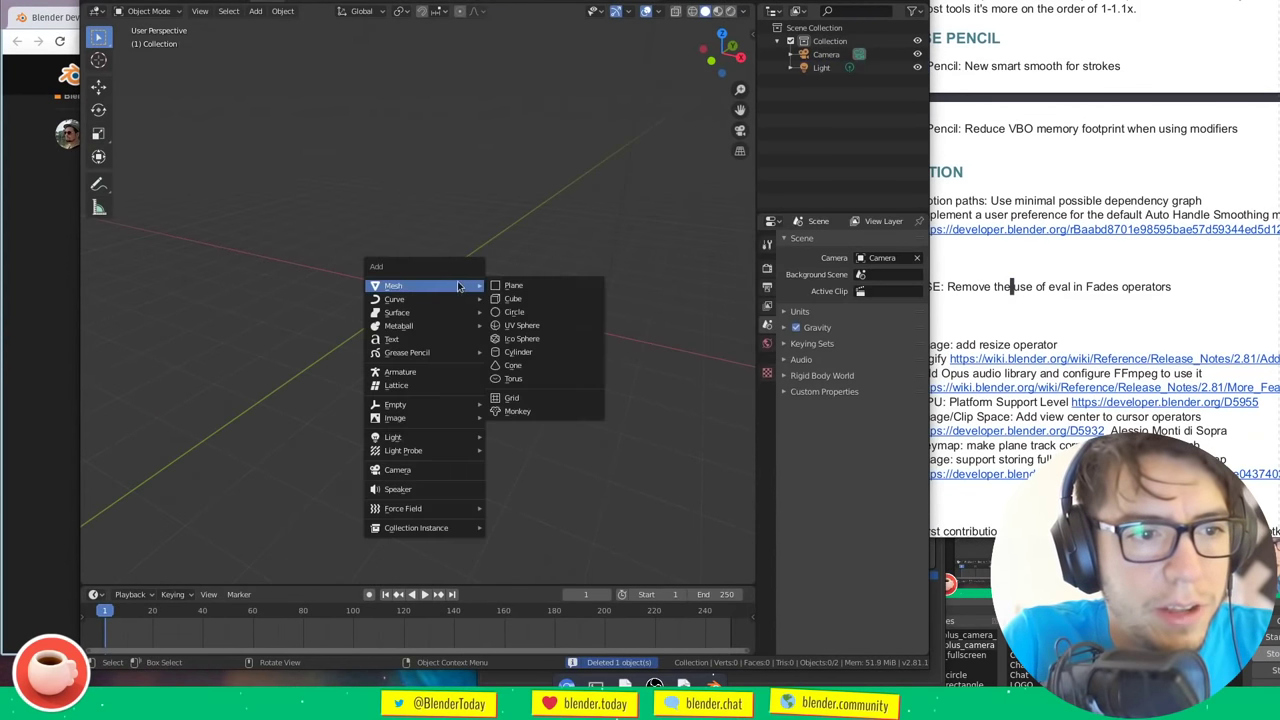
left_click(446, 371)
Move the armature lower left, enter Pose Mode and key the bone's location at frame 1
key("g")
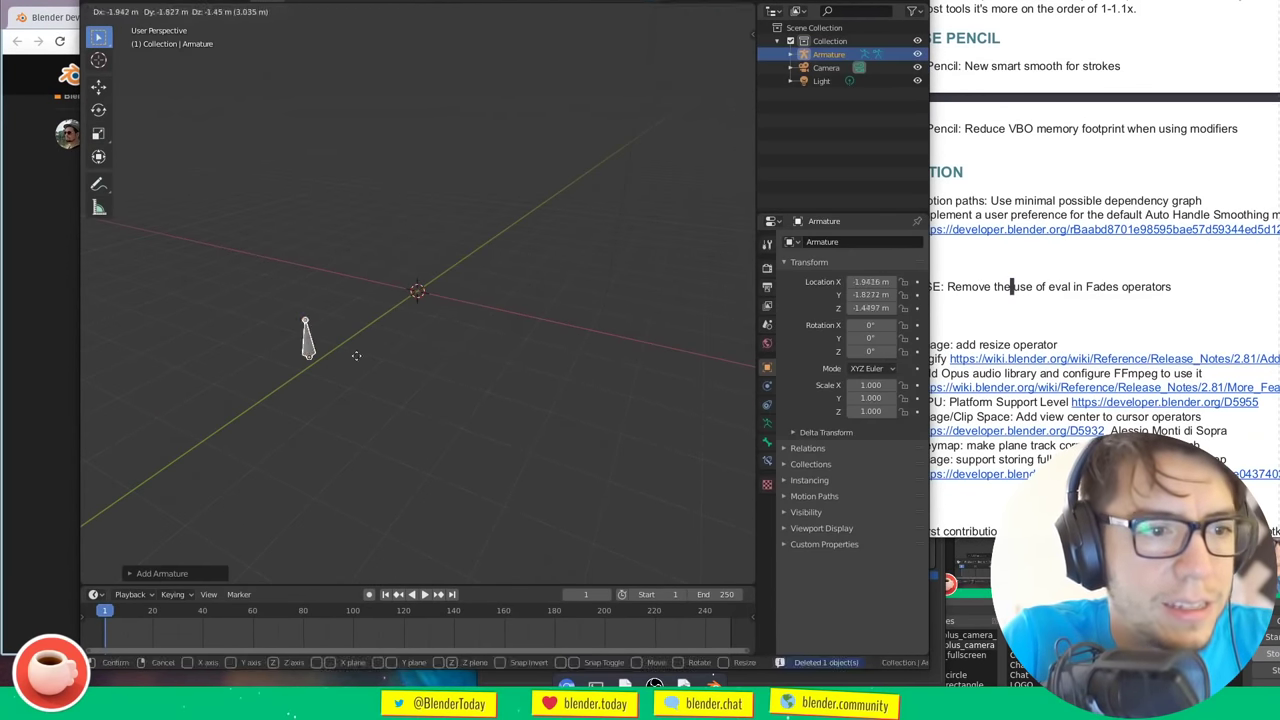
left_click(306, 340)
key("ctrl+Tab")
left_click(306, 345)
key("i")
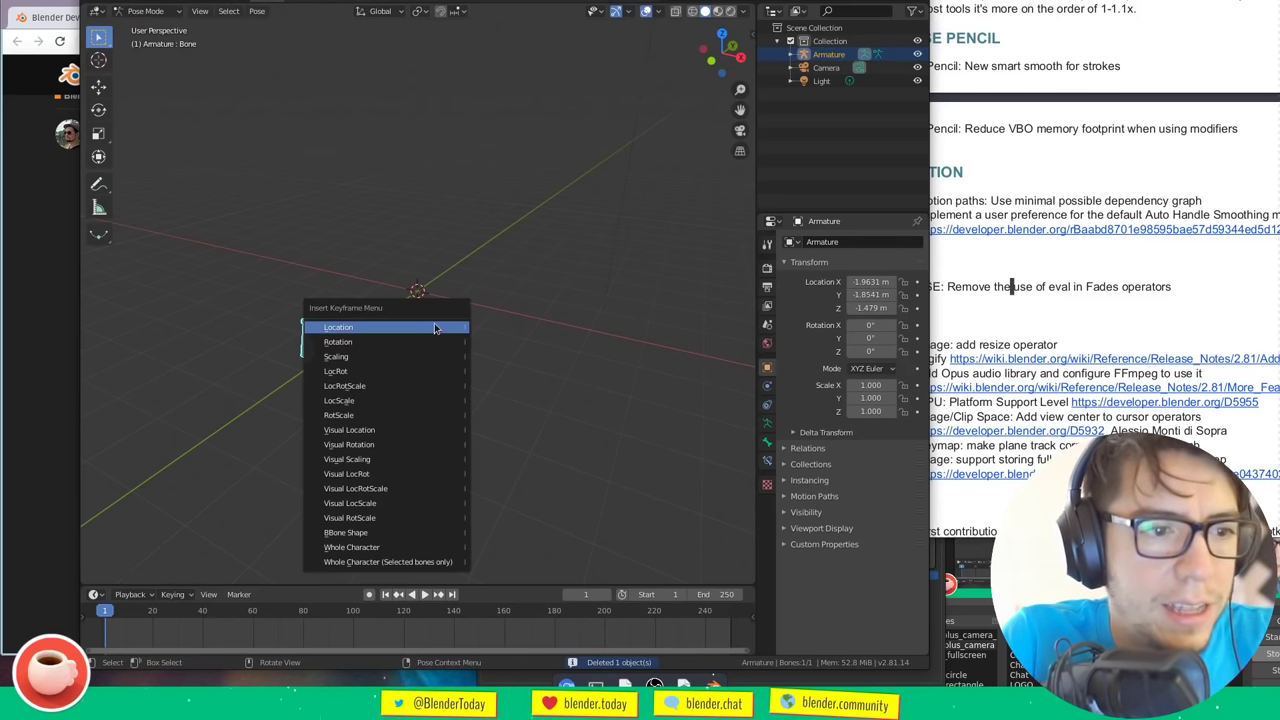
left_click(432, 328)
At frame 41, move the bone upward and key its location again
left_click(343, 612)
key("space")
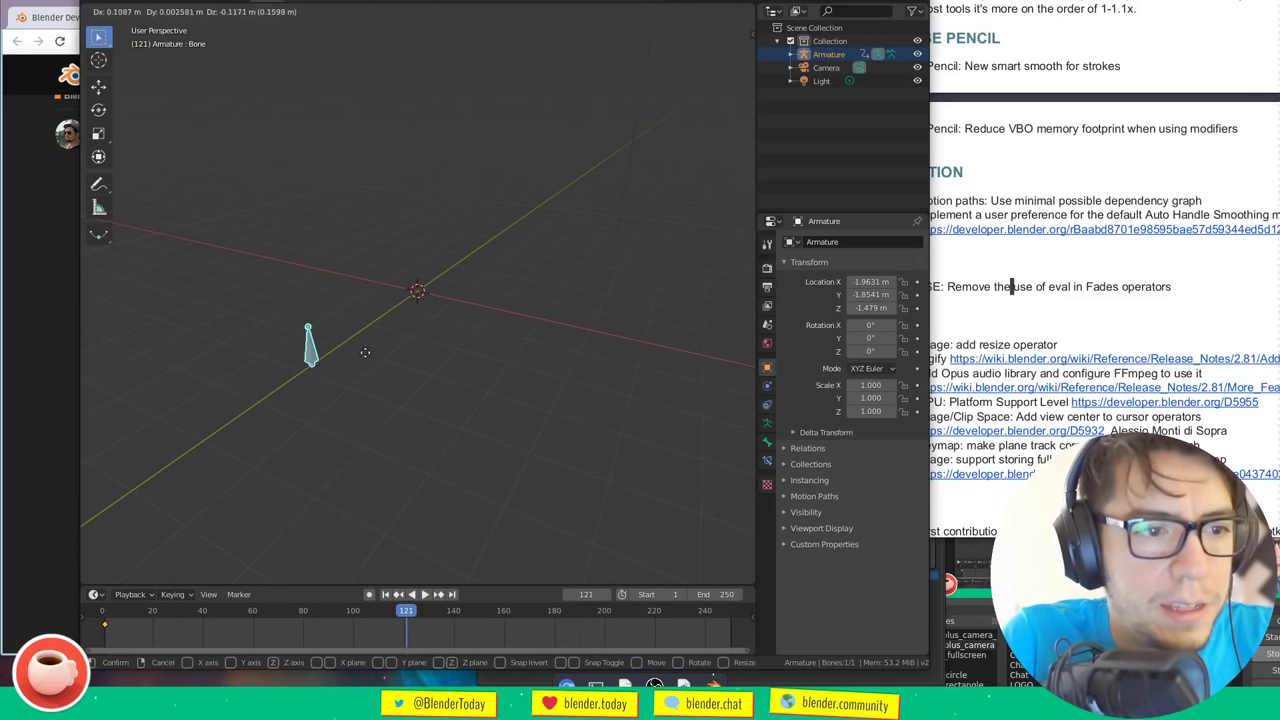
key("space")
left_click(205, 612)
scroll(214, 612, "up", 5, "ctrl")
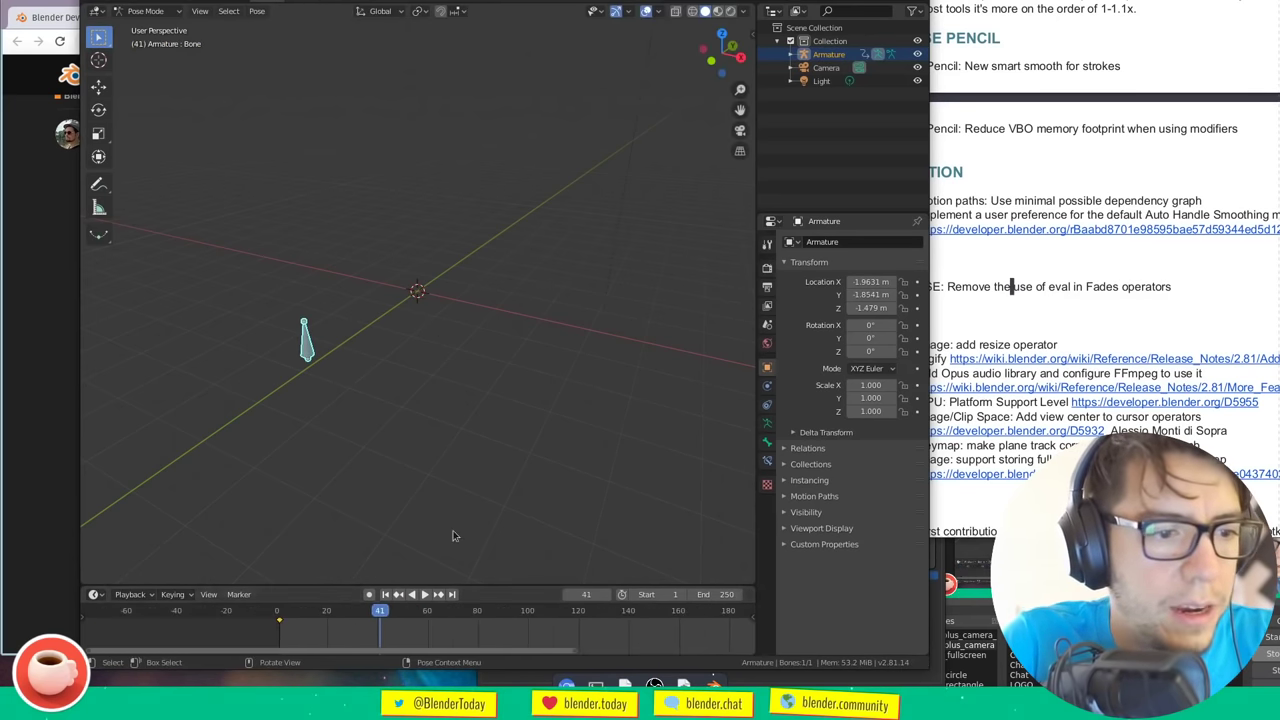
key("g")
left_click(487, 245)
key("i")
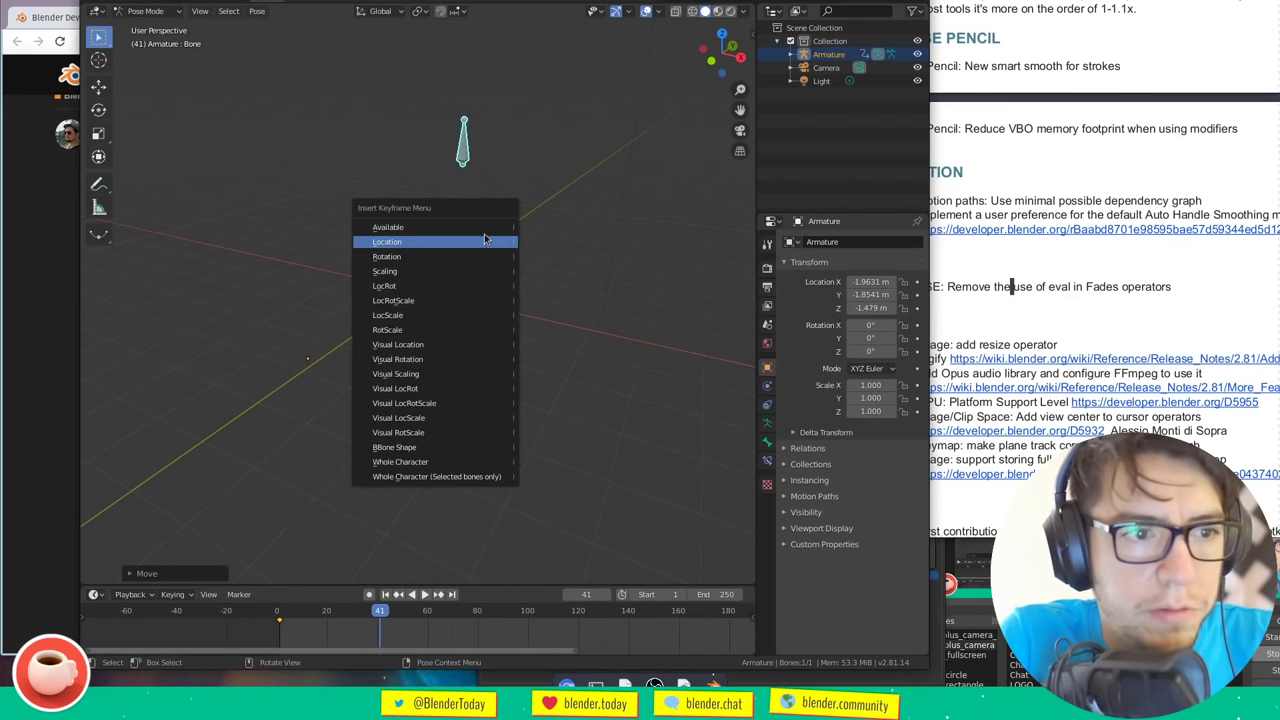
left_click(484, 240)
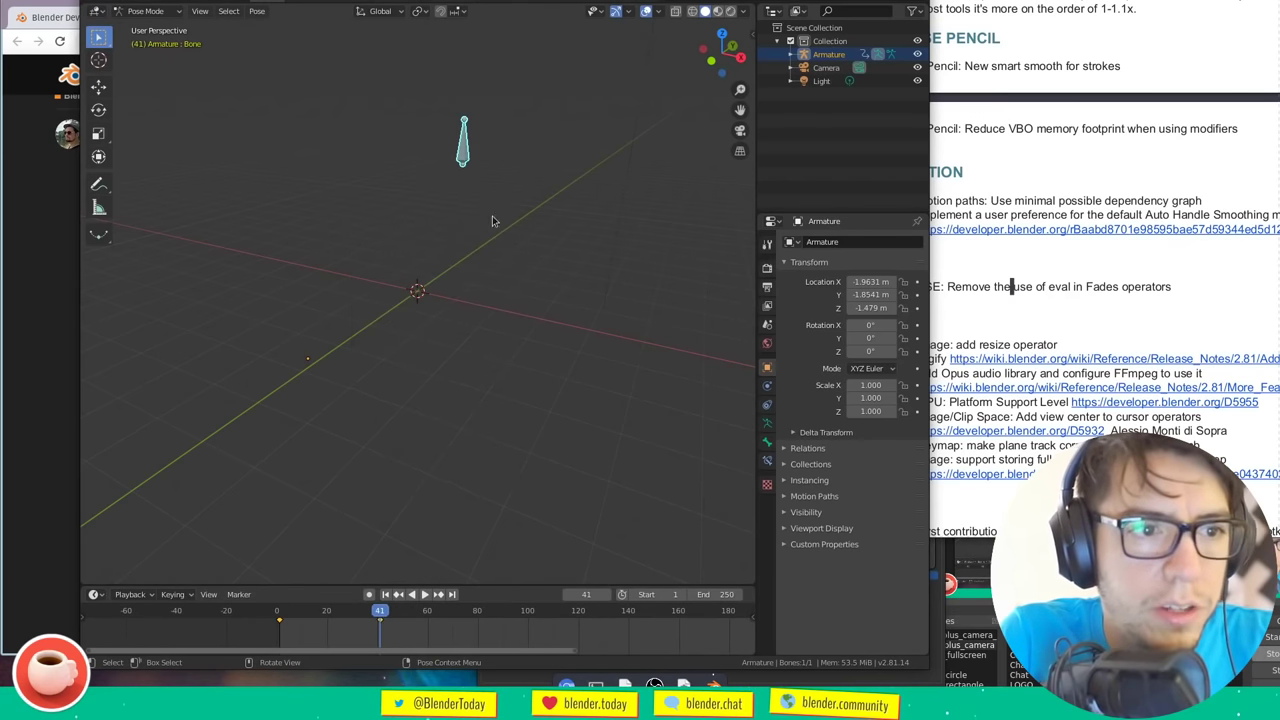
left_click(767, 423)
Calculate the bone's motion path for frames 1–250 under Motion Paths, then pan to see it
left_click(815, 411)
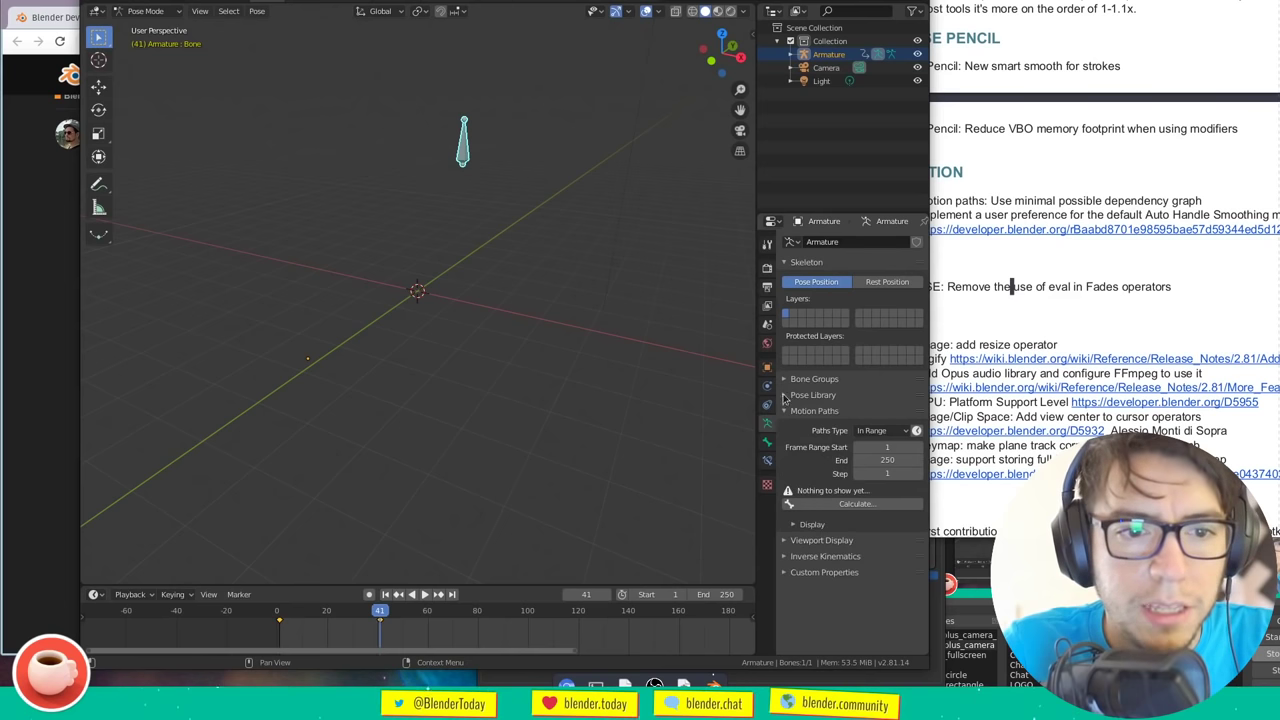
left_click_drag(757, 410, 673, 420)
middle_click_drag(740, 420, 766, 432, "ctrl")
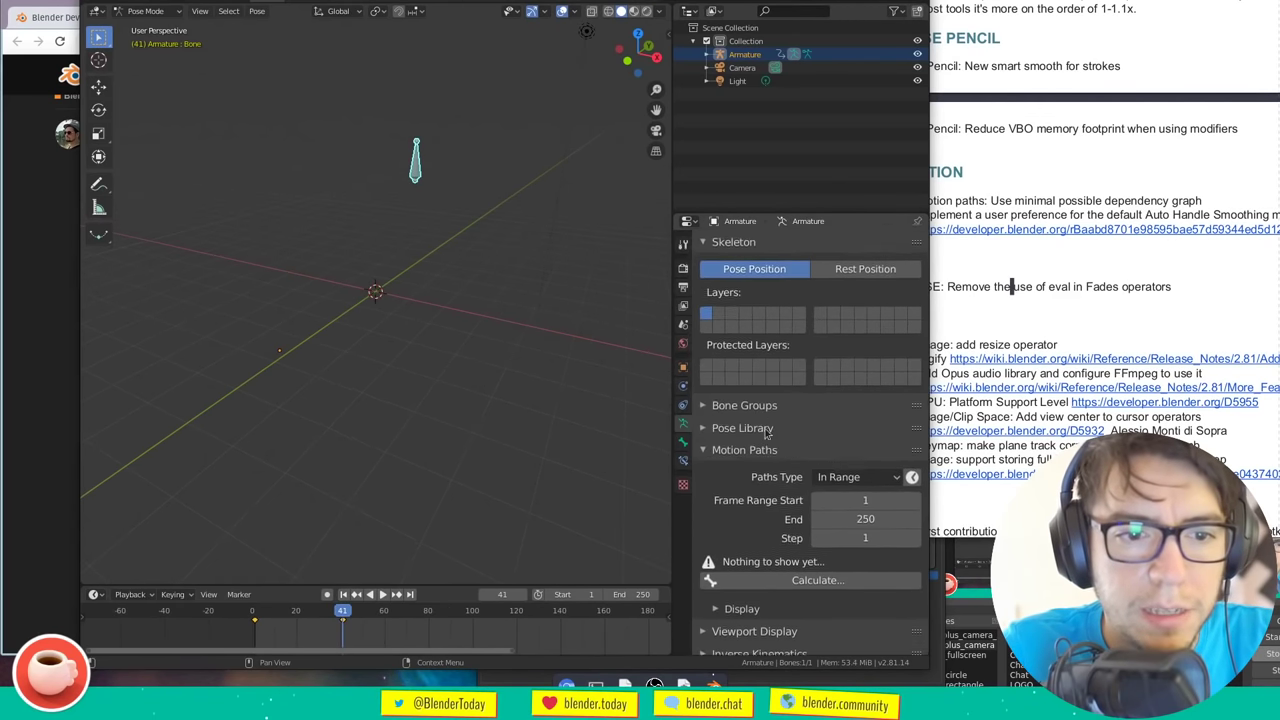
scroll(767, 432, "down", 1)
left_click(785, 549)
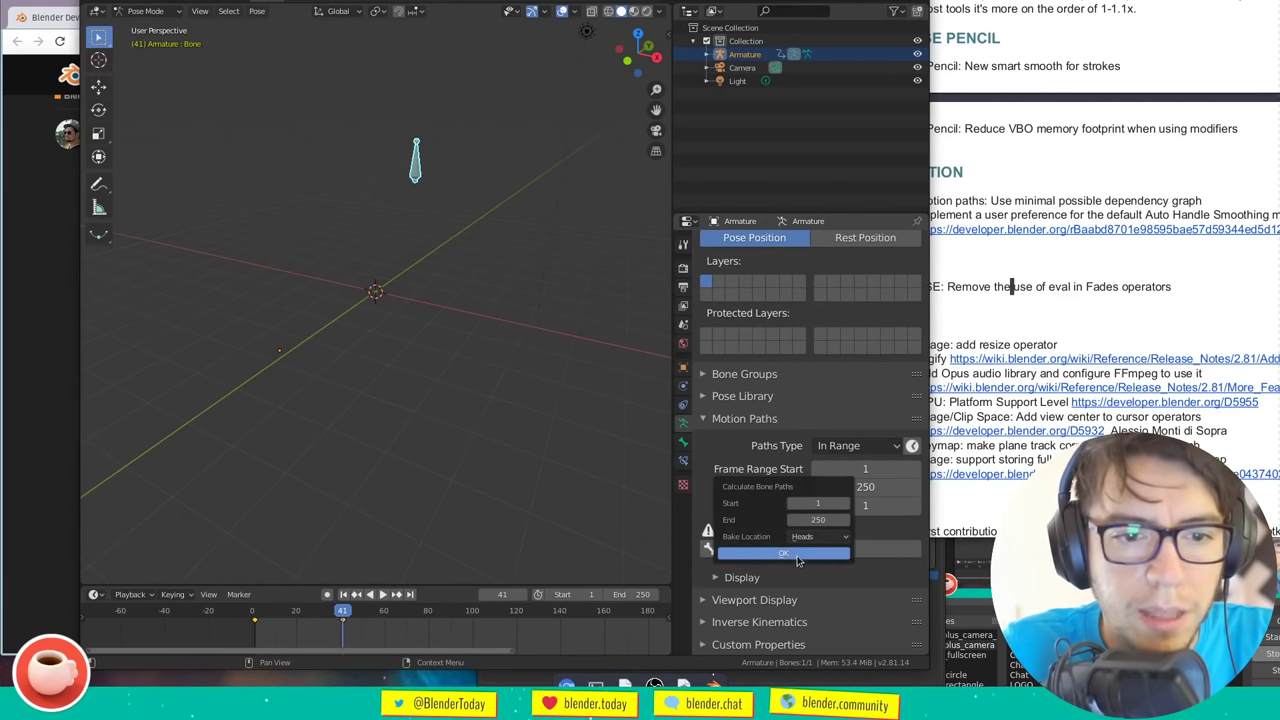
left_click(784, 553)
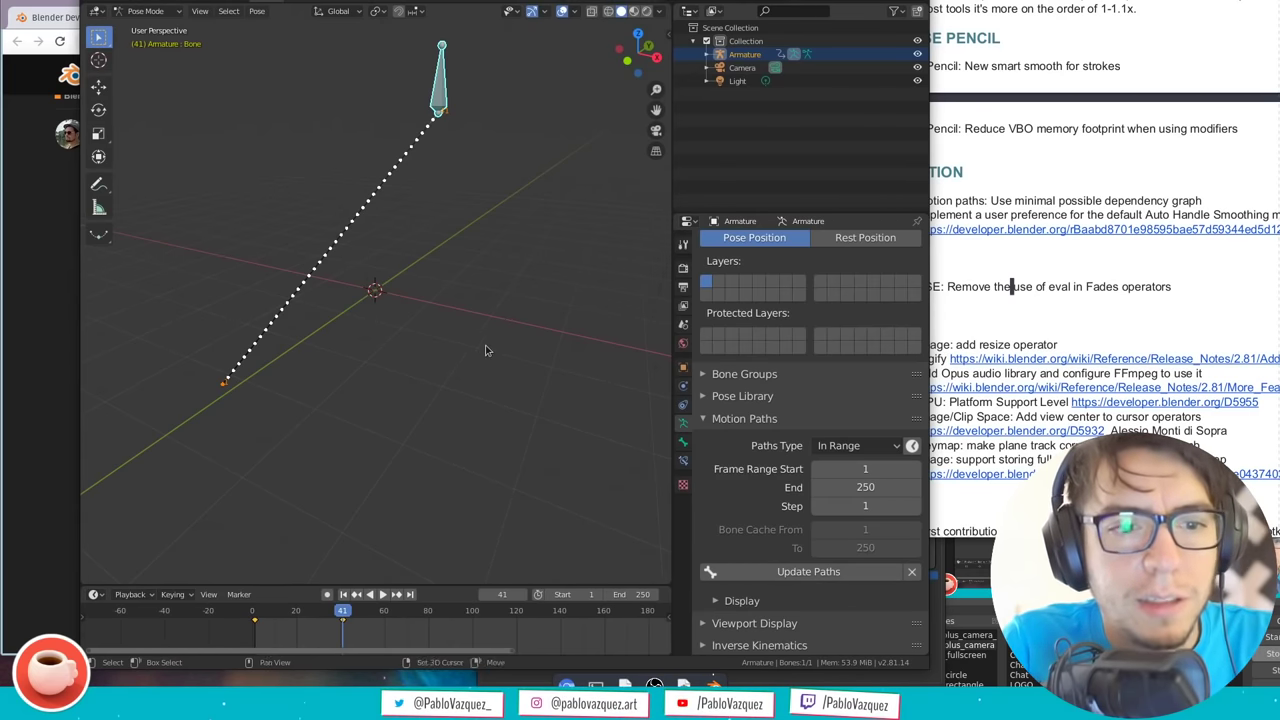
middle_click_drag(485, 350, 533, 409, "shift")
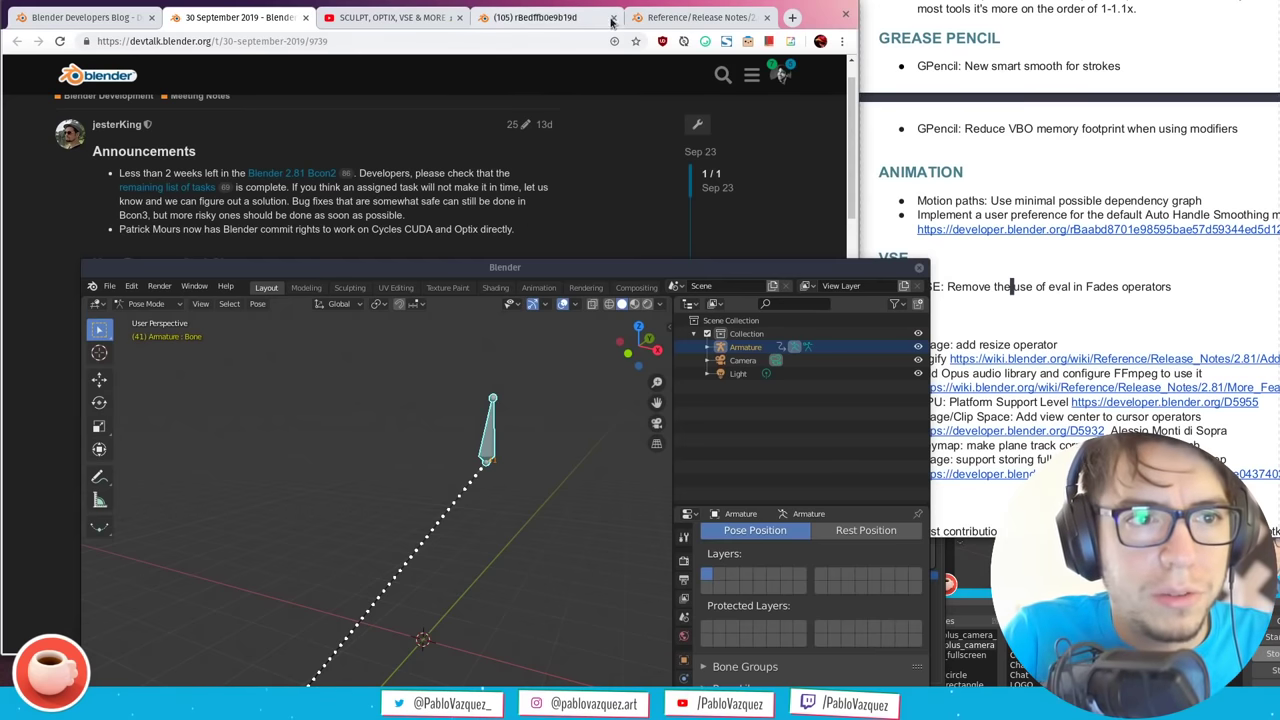
Browse the Grease Pencil release notes and other tabs, then return to Blender's armature scene
left_click(670, 22)
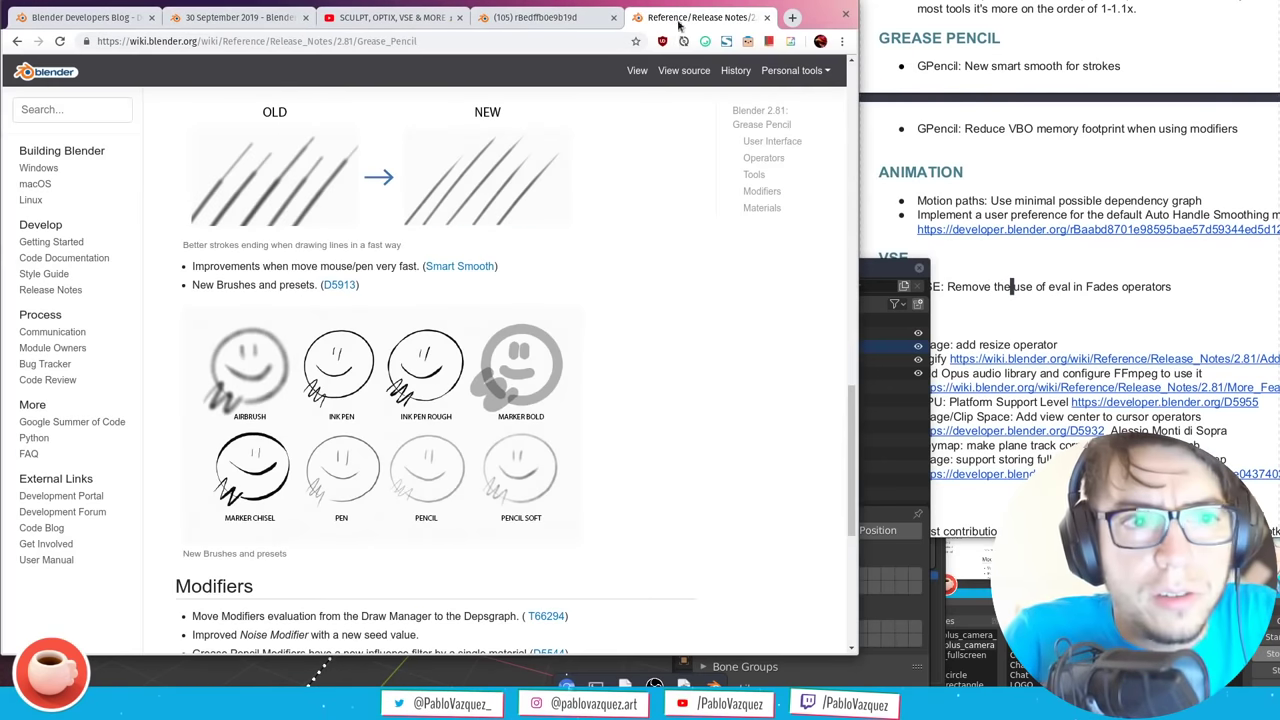
left_click(586, 20)
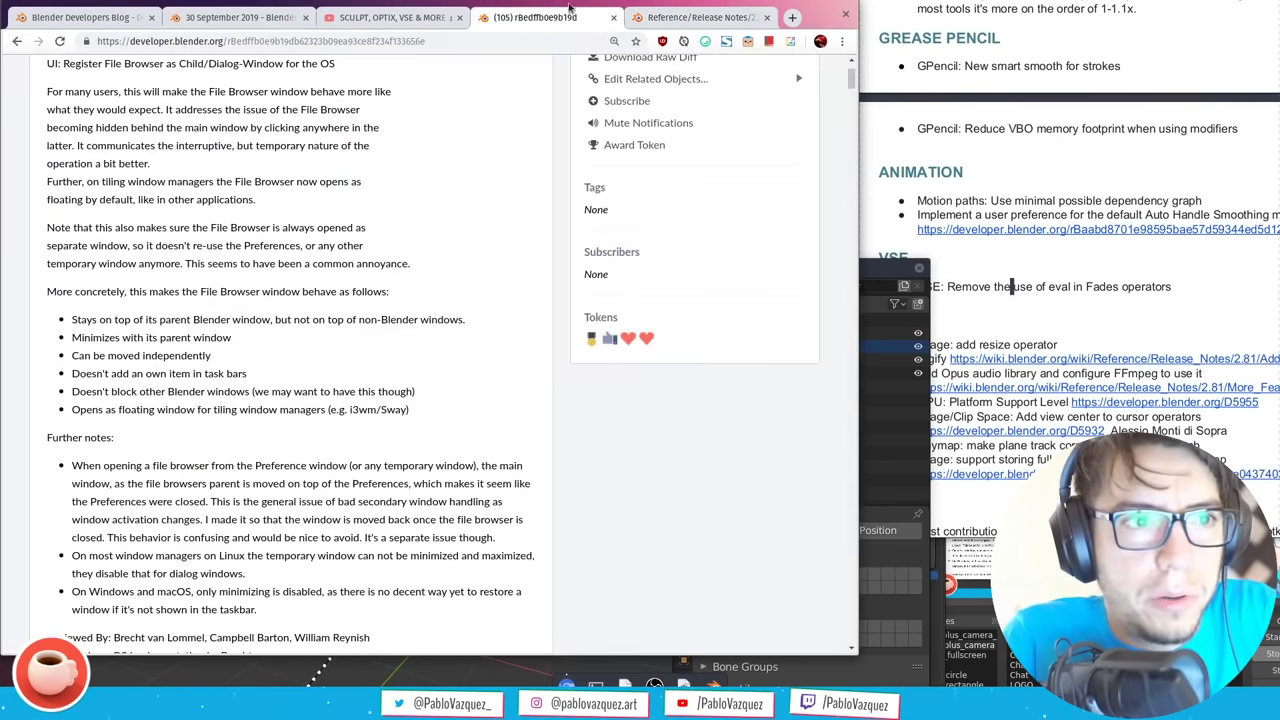
left_click(255, 22)
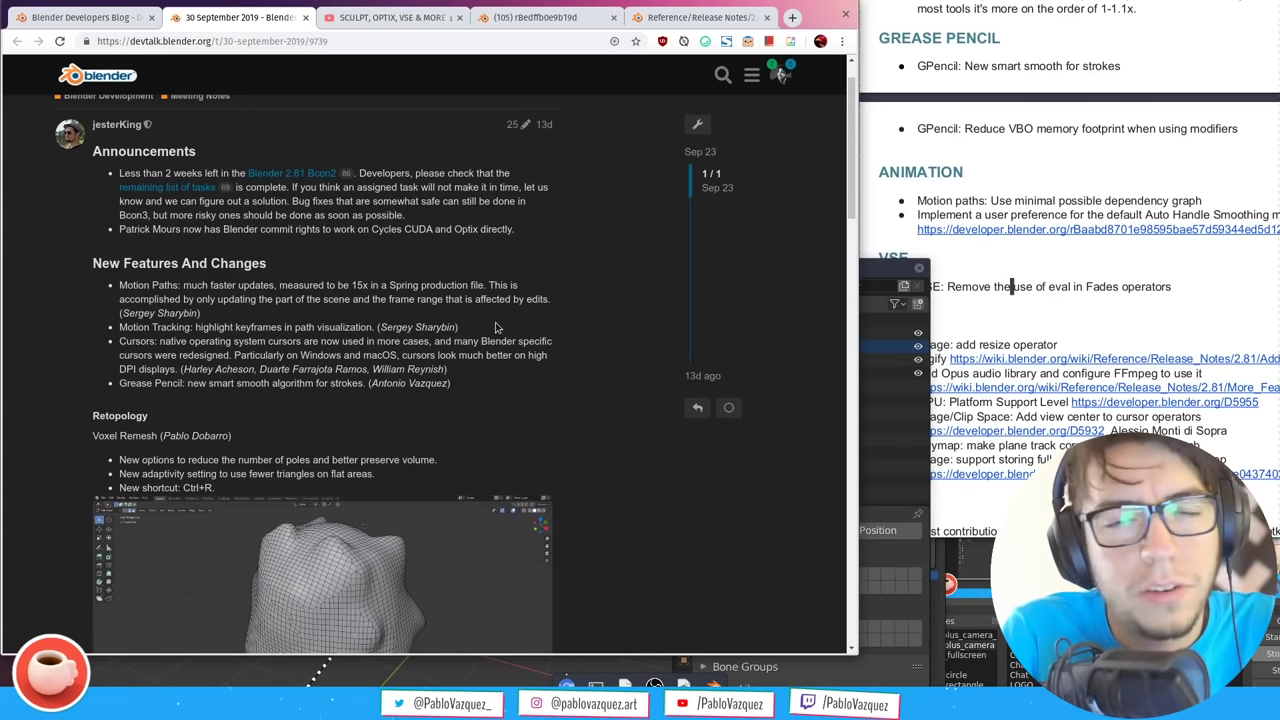
left_click(880, 280)
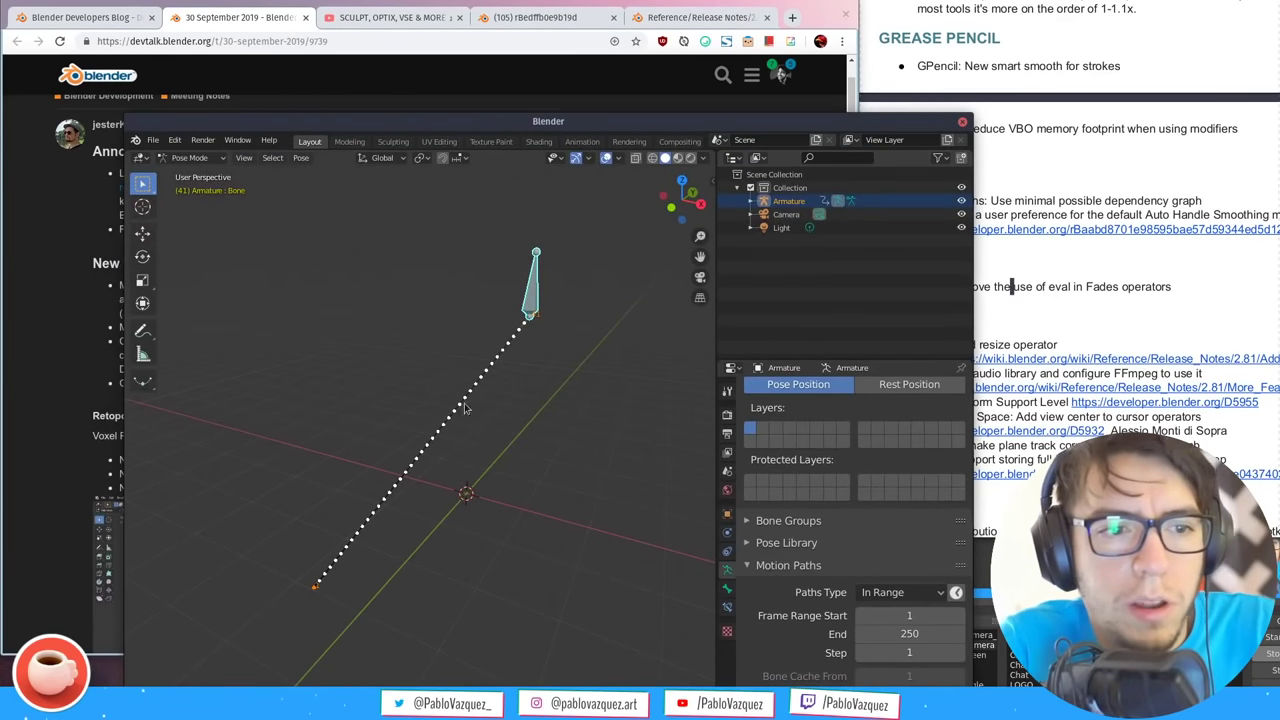
Deselect and reselect the bone, then bring the 30 September 2019 meeting notes forward
left_click(492, 352)
left_click(538, 291)
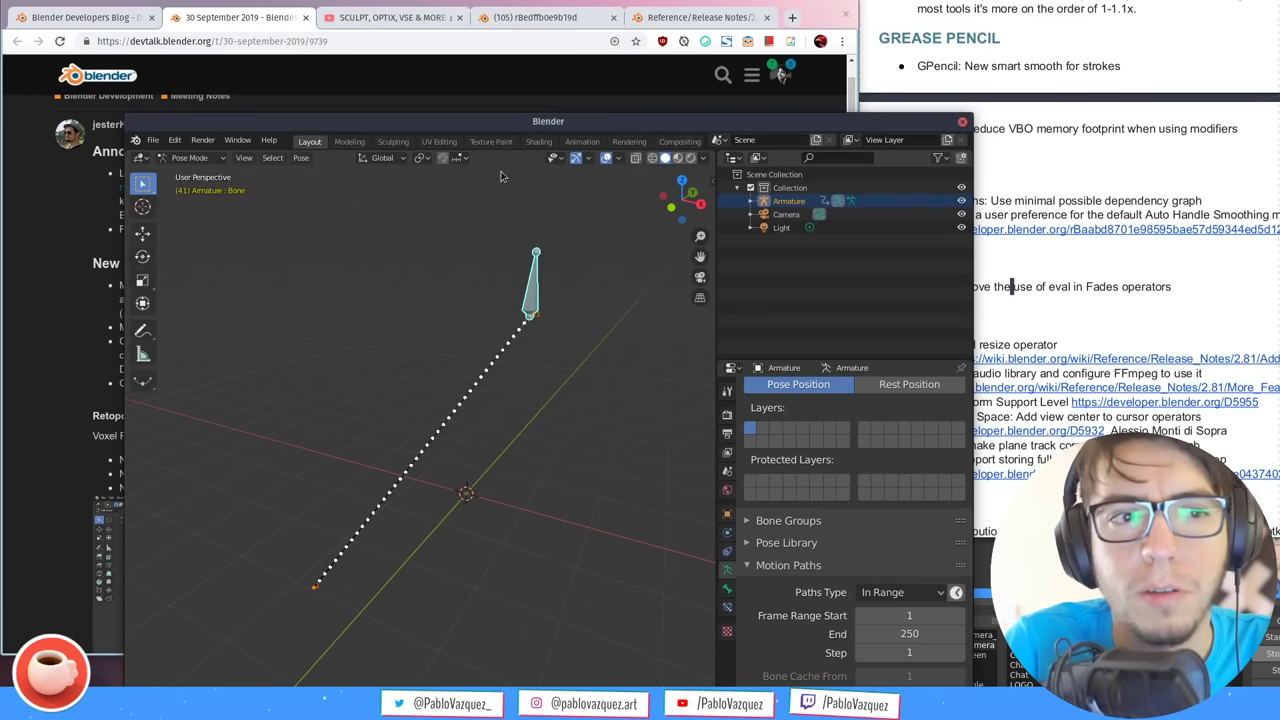
left_click(545, 87)
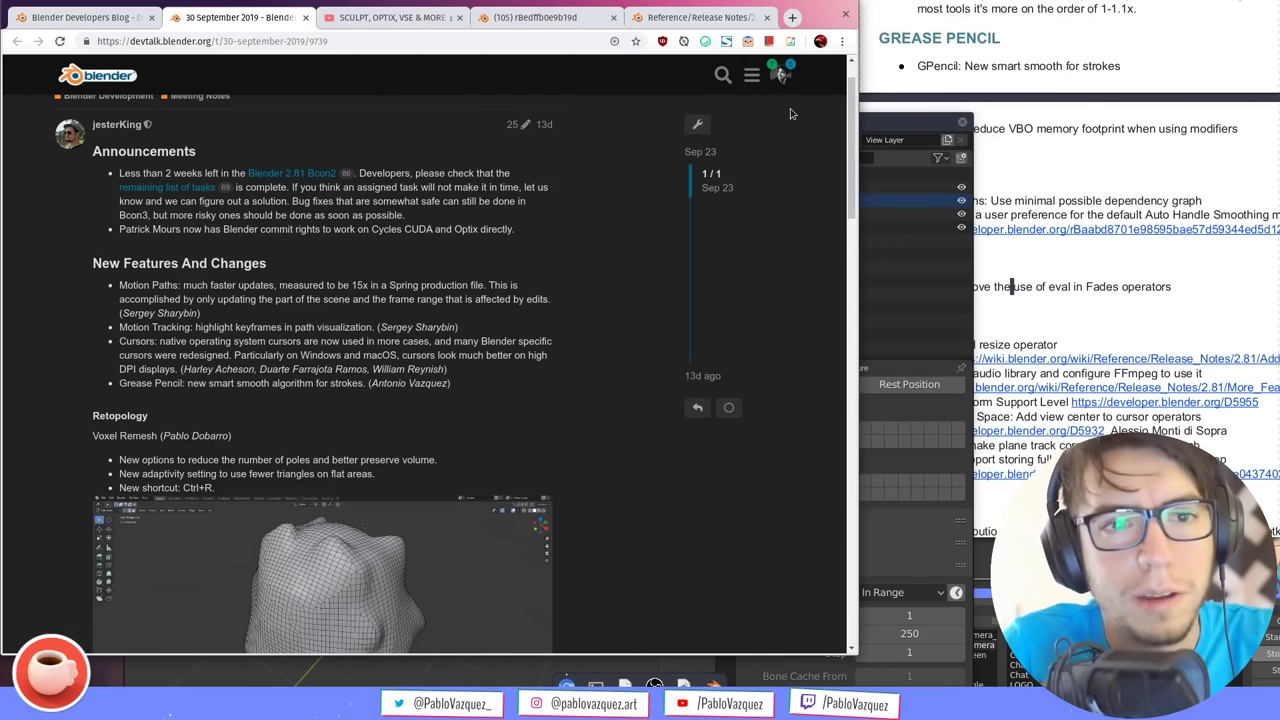
Read the Motion Paths note, highlighting 'Spring production file' and the 15x speedup figure
scroll(846, 138, "up", 1)
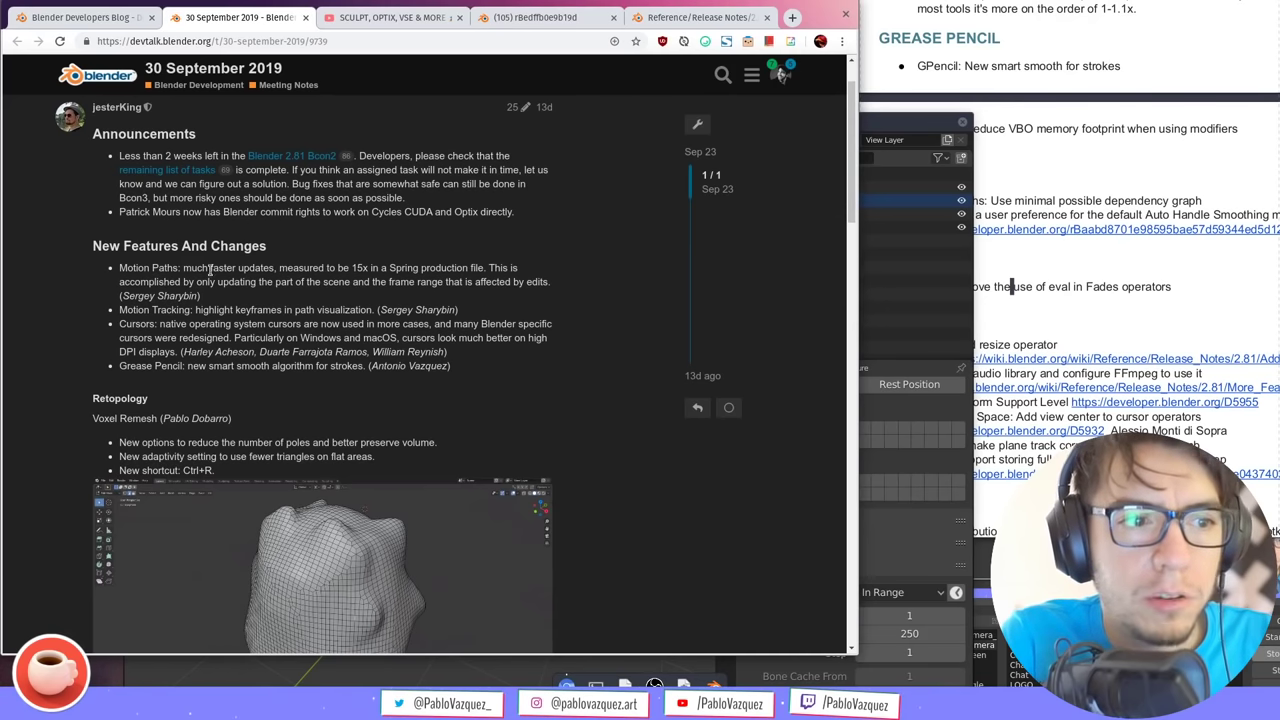
left_click_drag(356, 267, 484, 268)
left_click(448, 280)
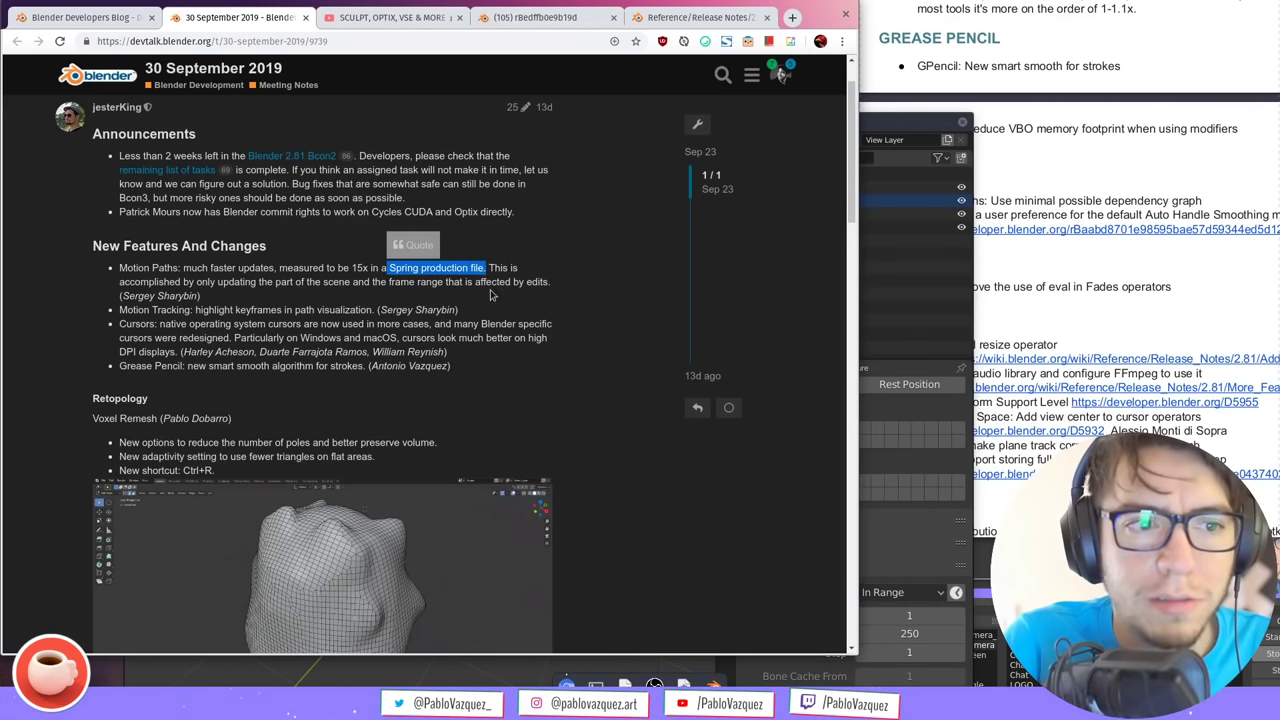
left_click(493, 281)
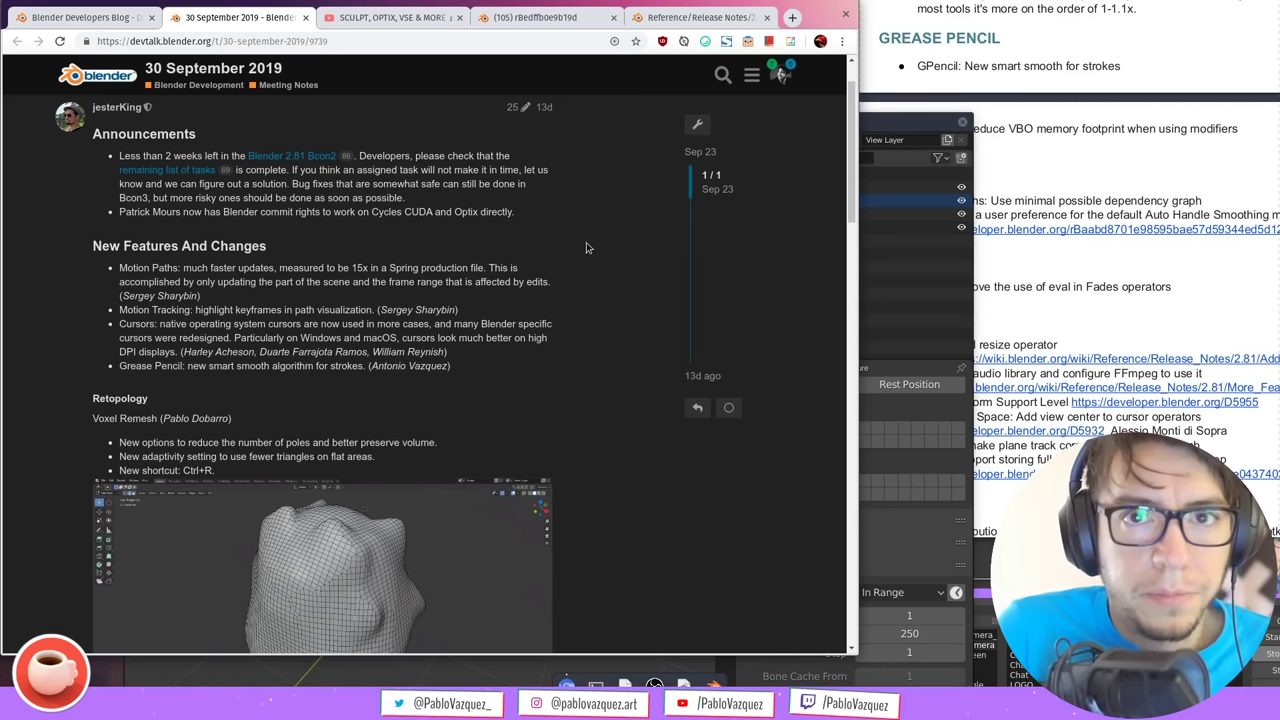
scroll(596, 250, "down", 1)
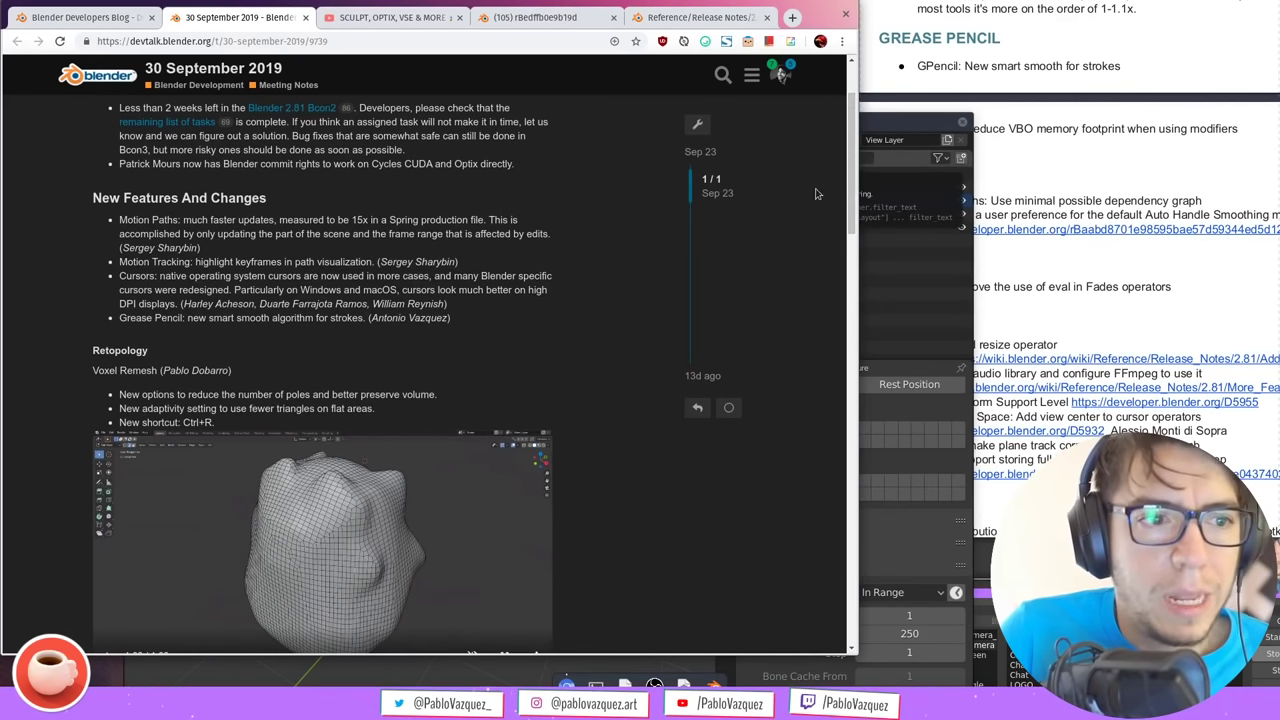
left_click_drag(350, 221, 377, 221)
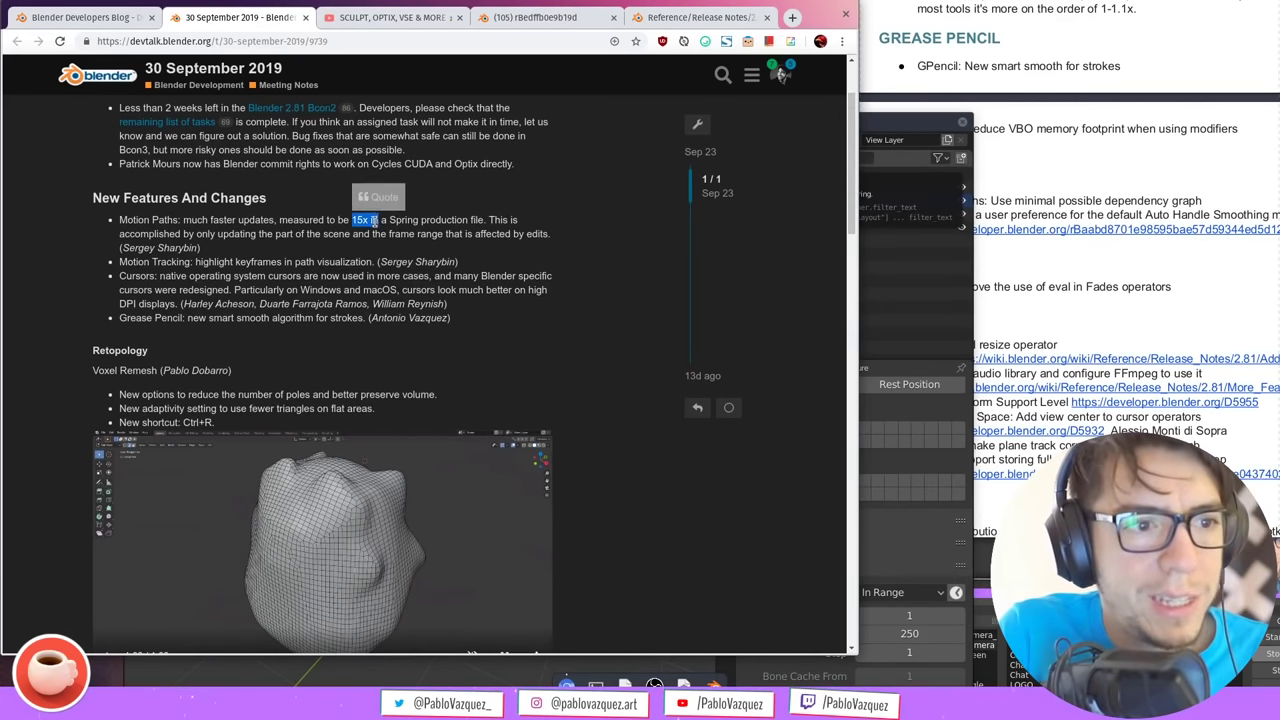
left_click(424, 236)
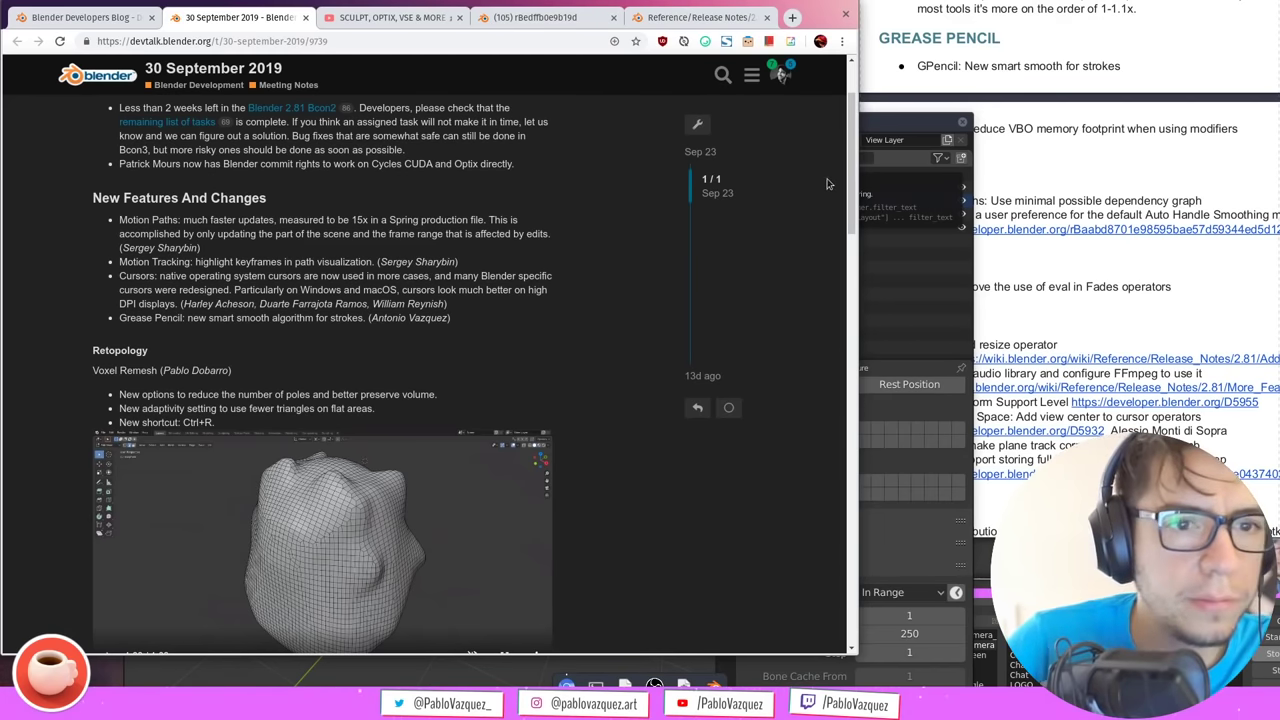
Scroll down and highlight the Motion Tracking note
scroll(700, 195, "down", 1)
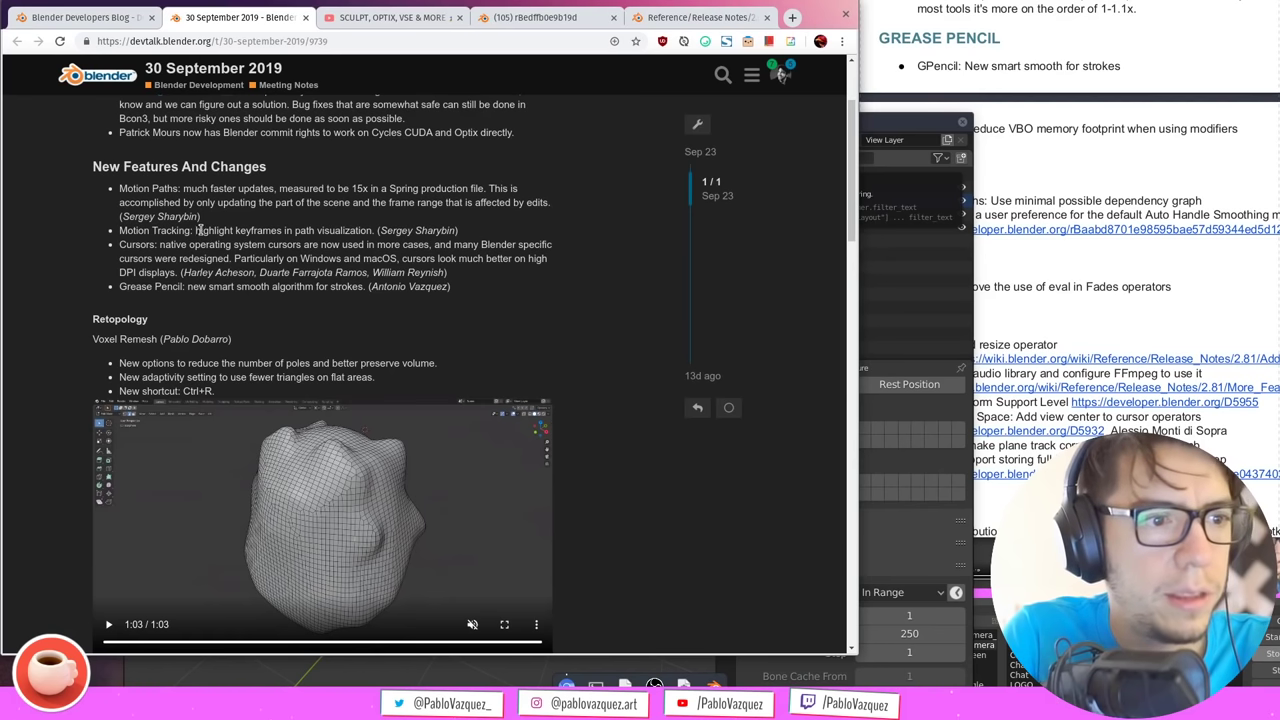
left_click_drag(307, 232, 120, 230)
left_click(343, 244)
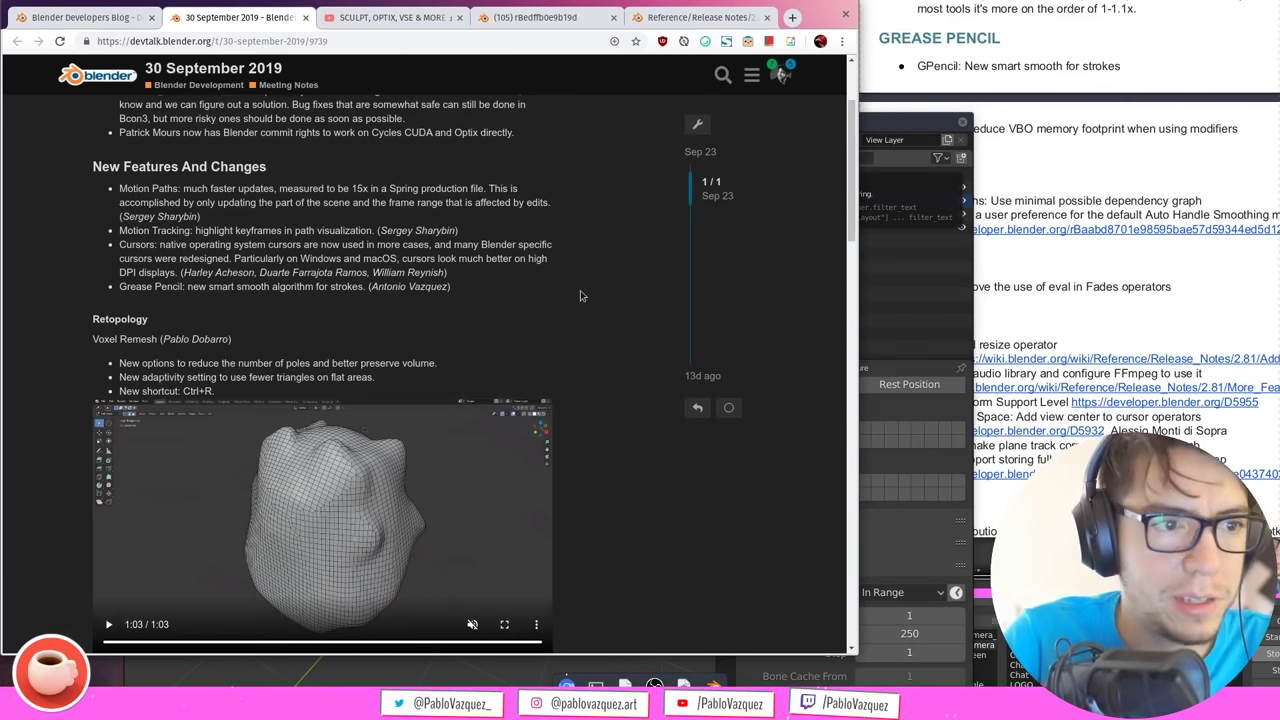
Back in Blender, select the bone and play and scrub the timeline so it follows its path
left_click(924, 300)
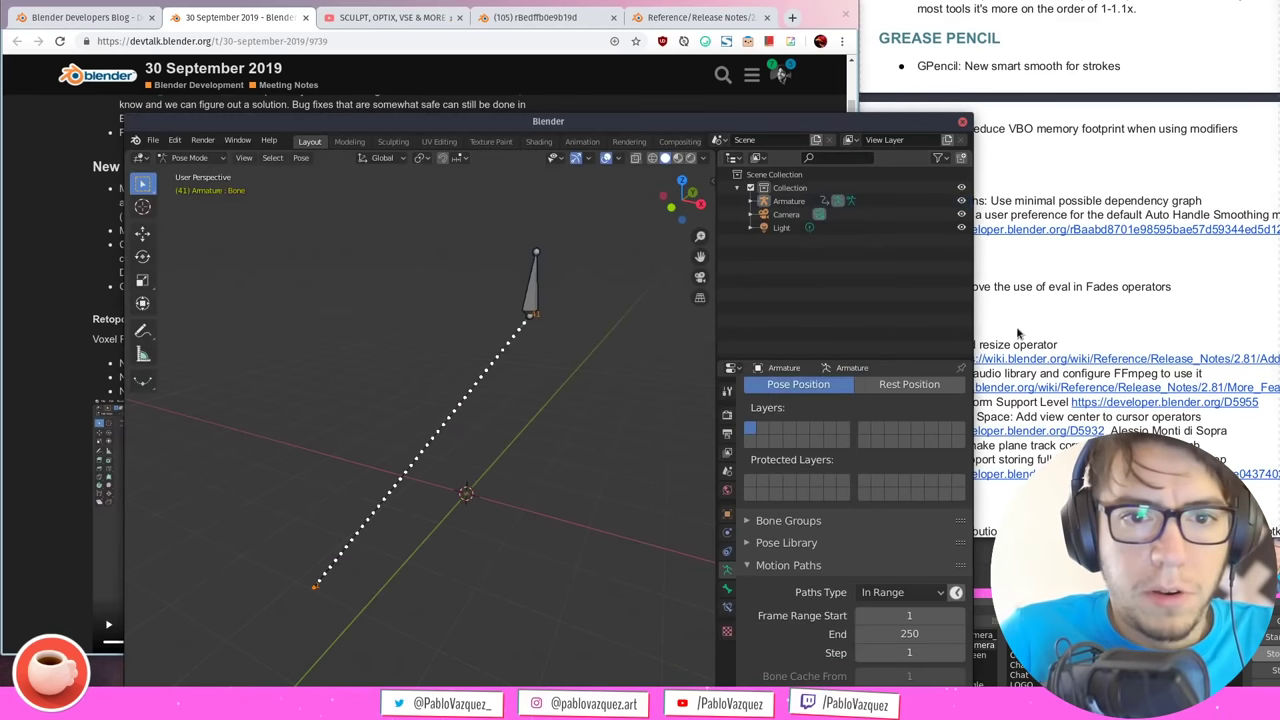
left_click(1042, 288)
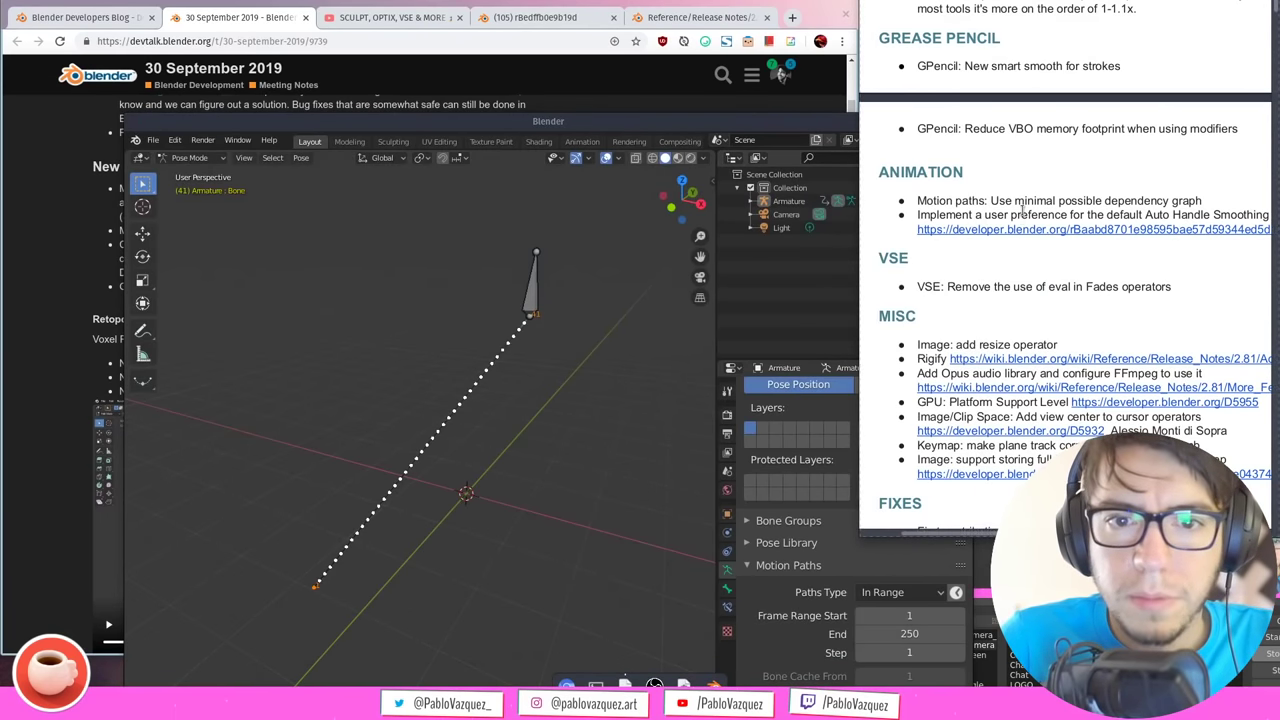
left_click(443, 314)
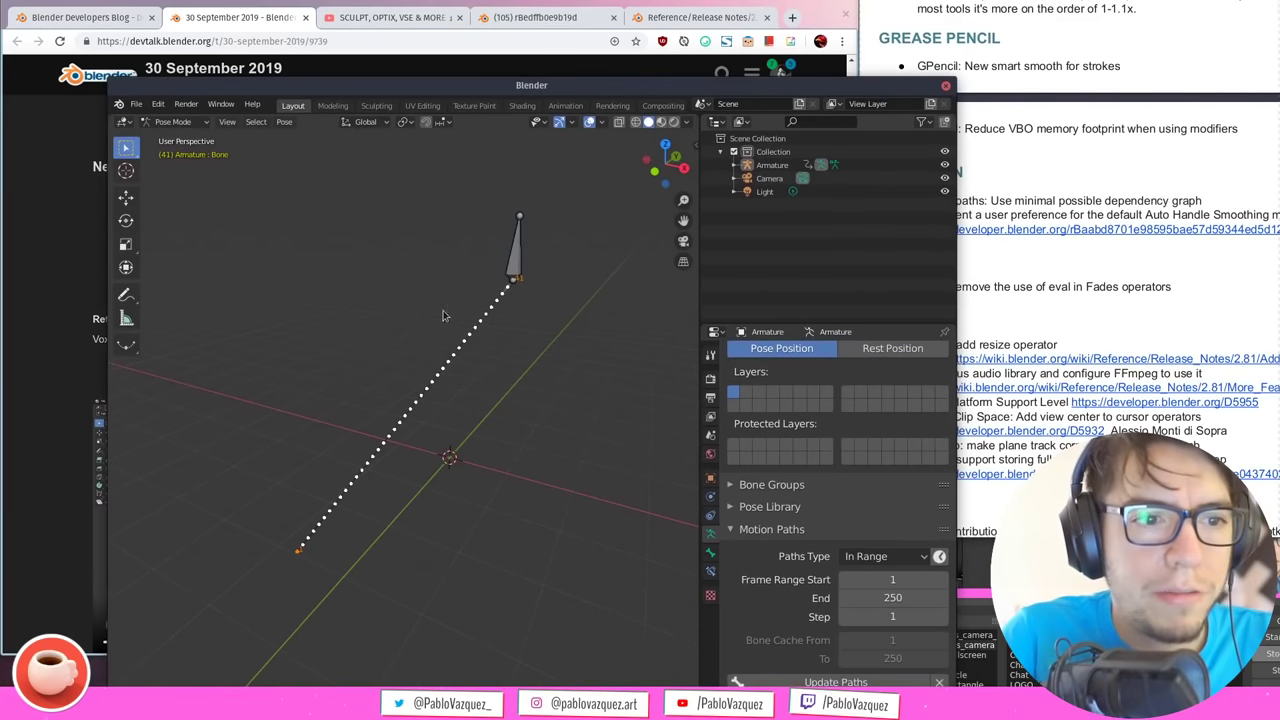
middle_click_drag(466, 325, 532, 210)
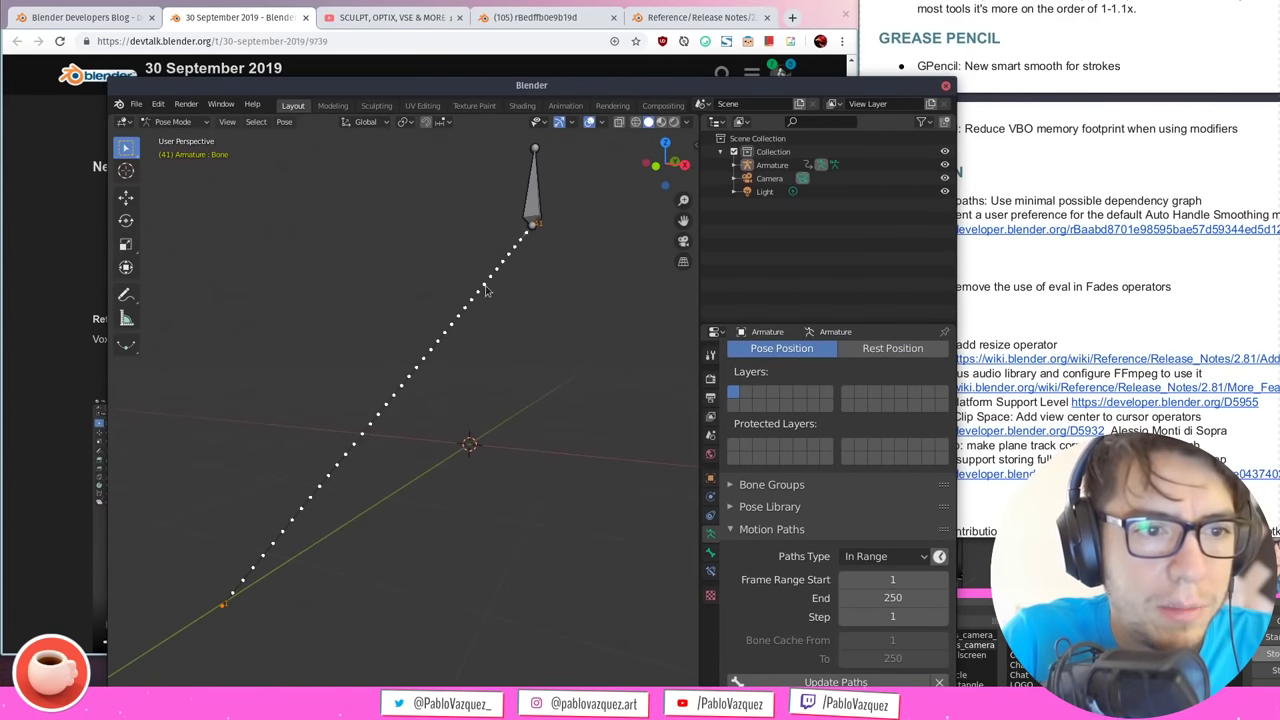
left_click(537, 200)
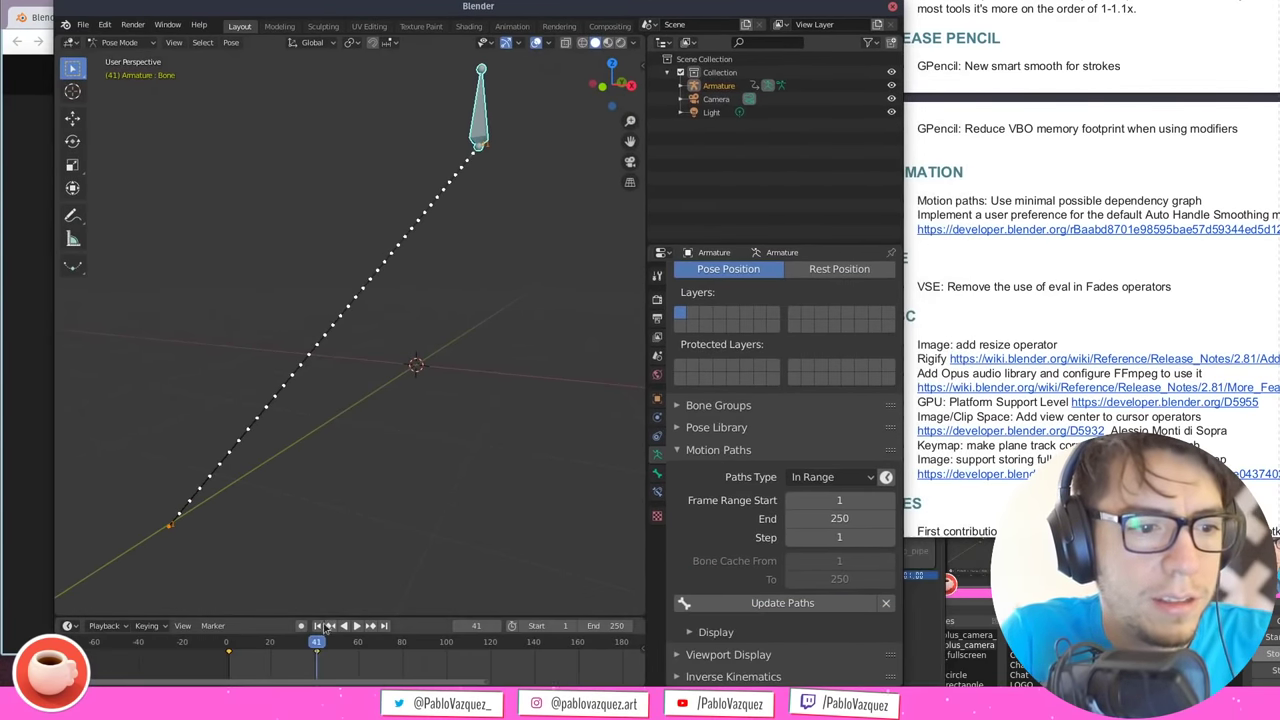
left_click(340, 625)
left_click_drag(260, 642, 318, 655)
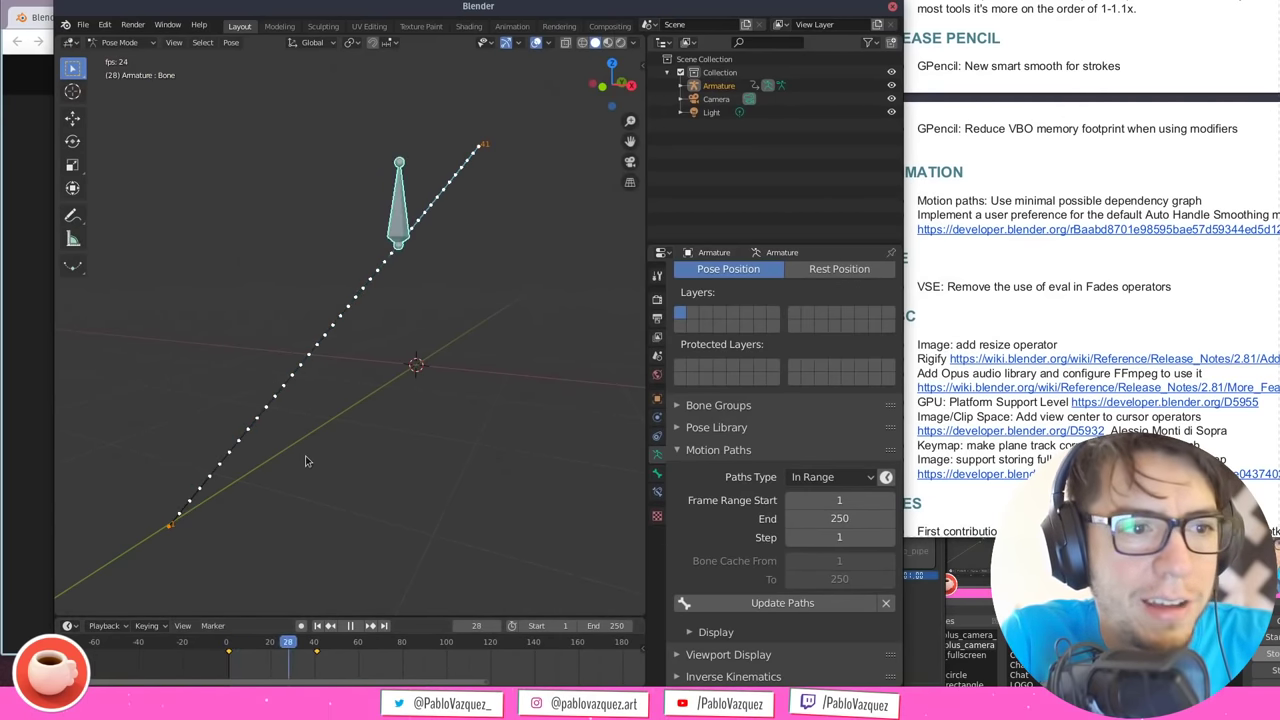
key("Escape")
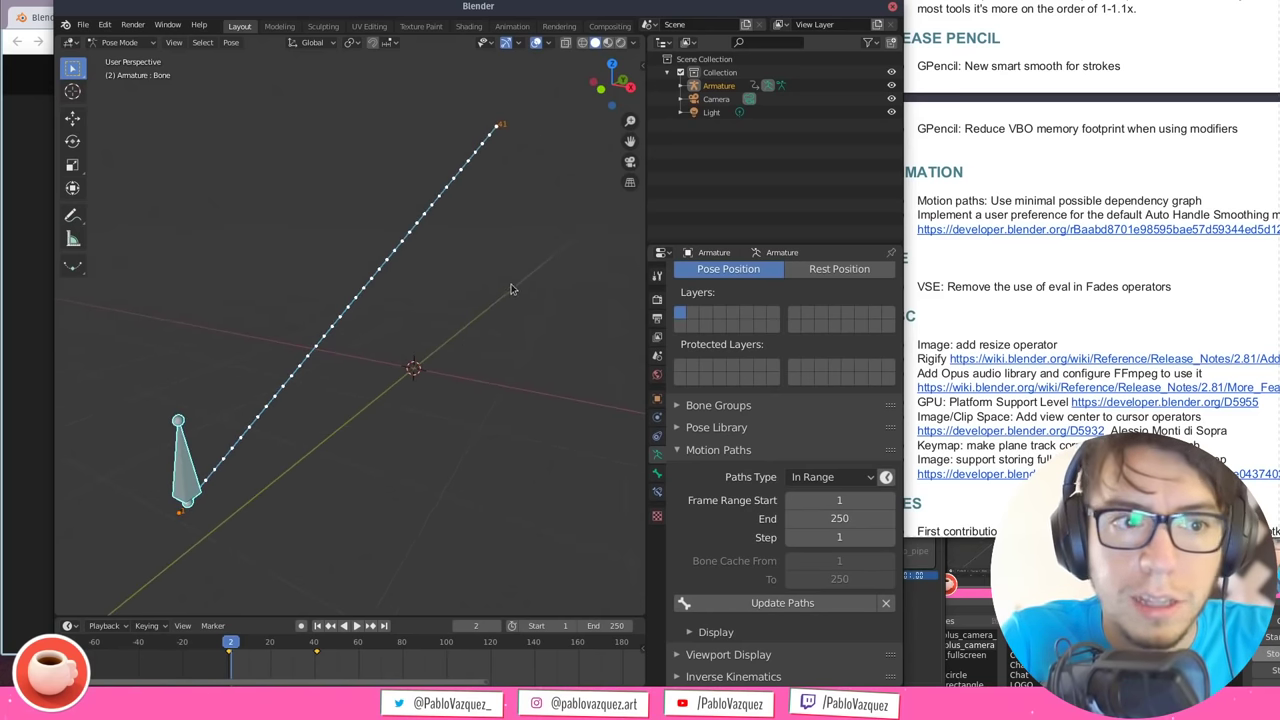
middle_click_drag(514, 300, 492, 314)
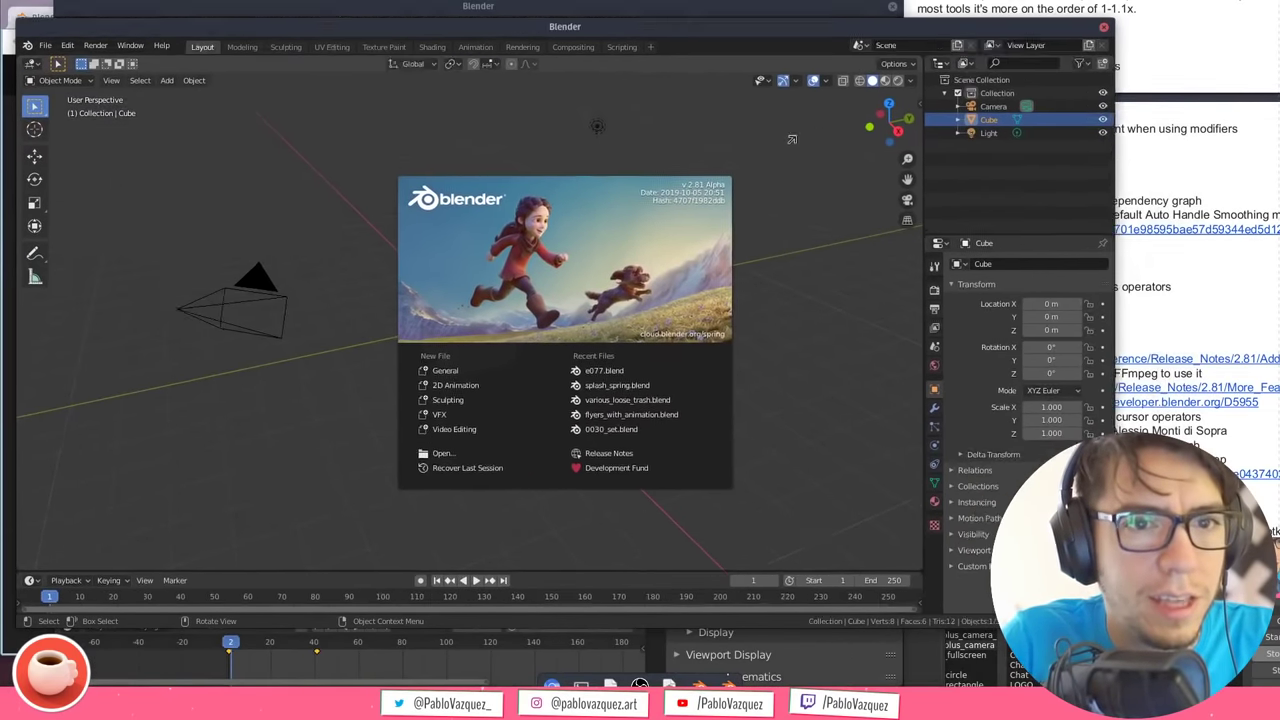
In the second Blender window, dismiss the splash screen and delete the default cube
left_click(522, 247)
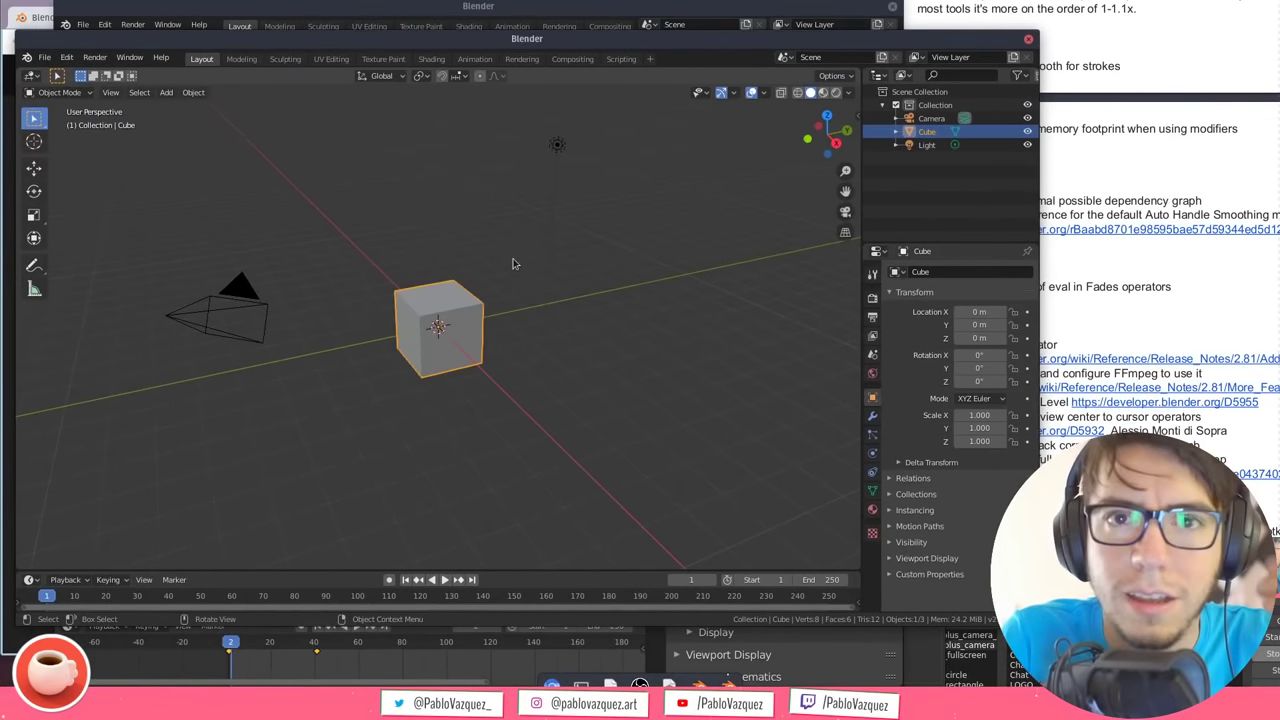
middle_click_drag(514, 261, 571, 223)
mouse_move(571, 223)
left_mouse_down("alt")
mouse_move(597, 489)
mouse_move(551, 191)
mouse_move(559, 240)
left_mouse_up("alt")
middle_click_drag(409, 300, 487, 321)
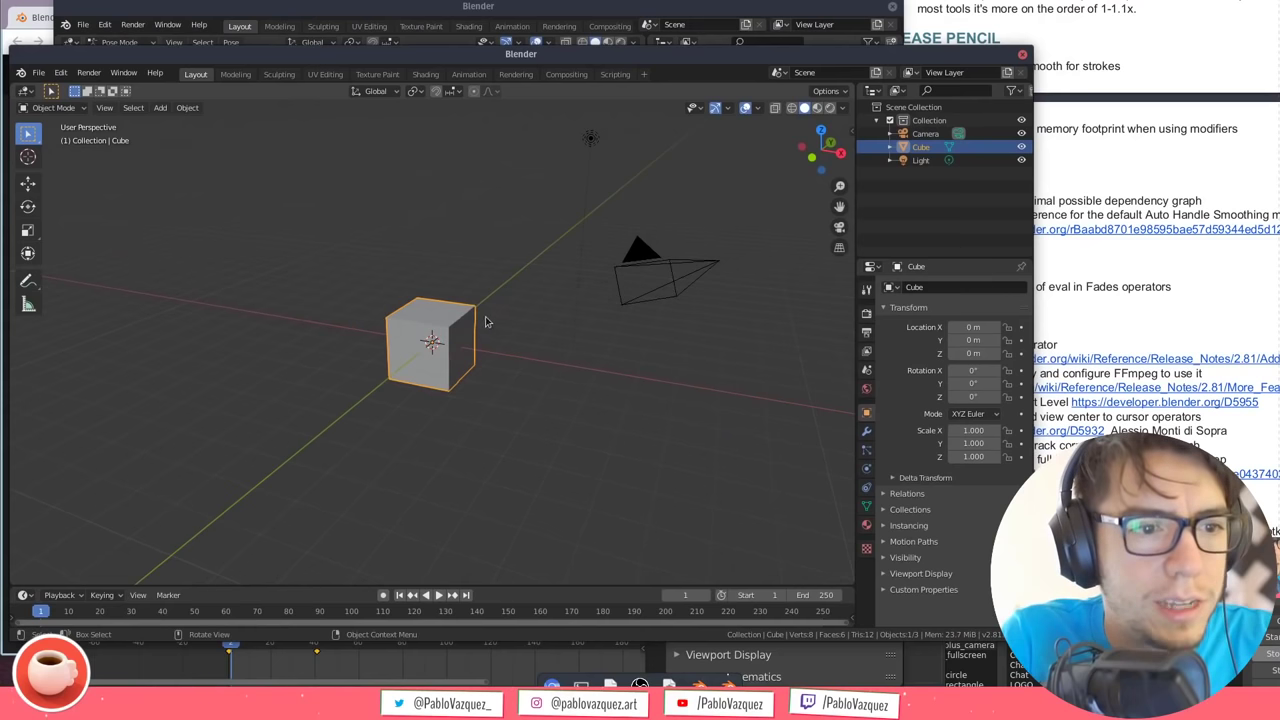
key("x")
left_click(535, 259)
key("shift+a")
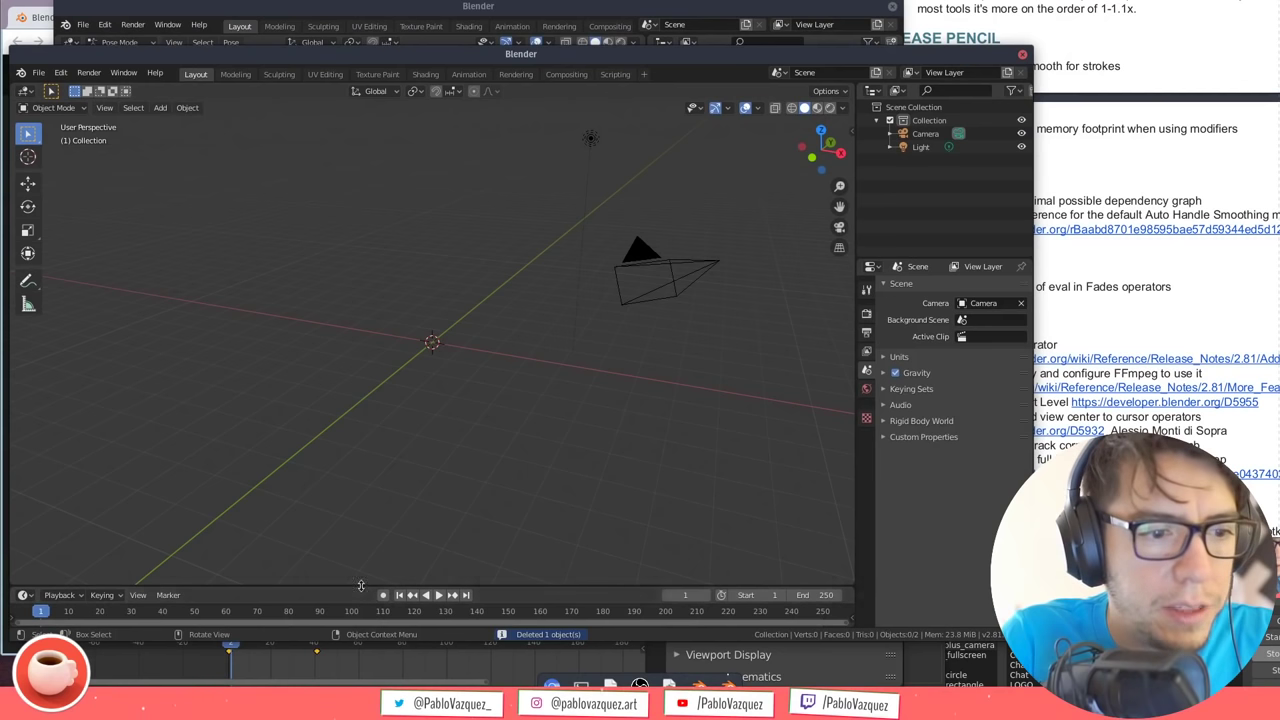
Enlarge the timeline into a Dope Sheet and key the camera's location
left_click_drag(362, 589, 365, 372)
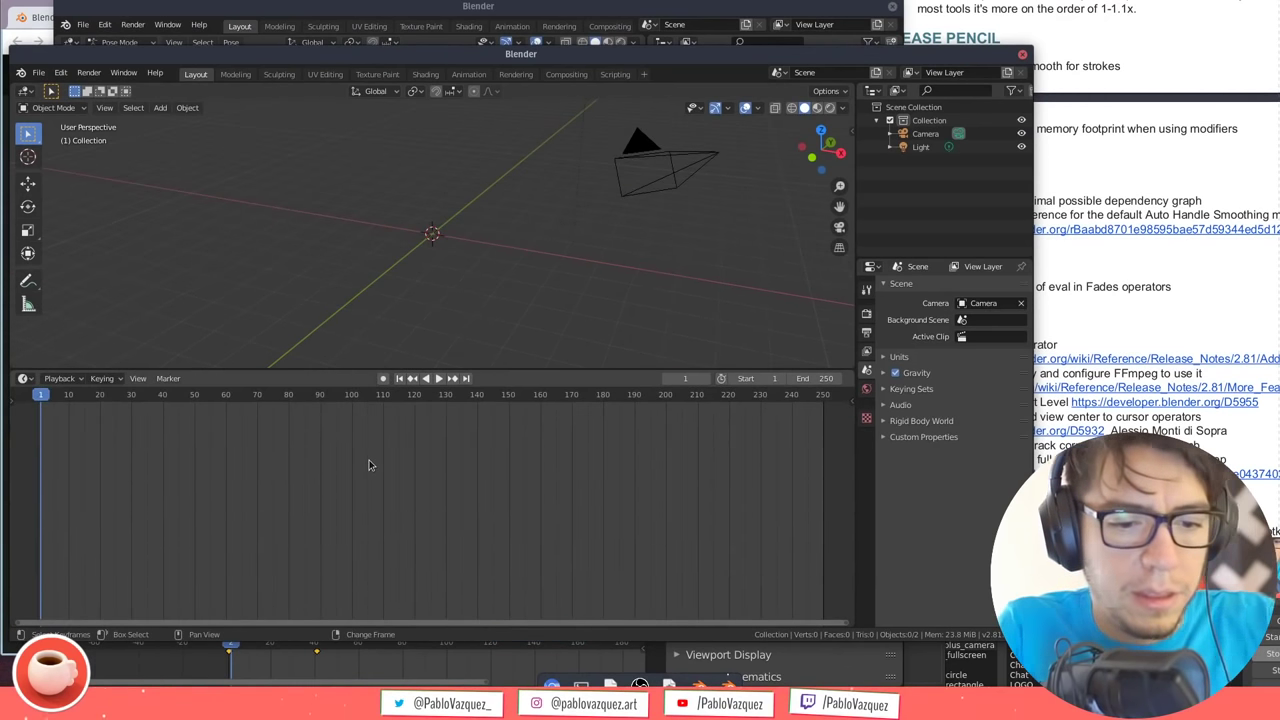
key("shift+F12")
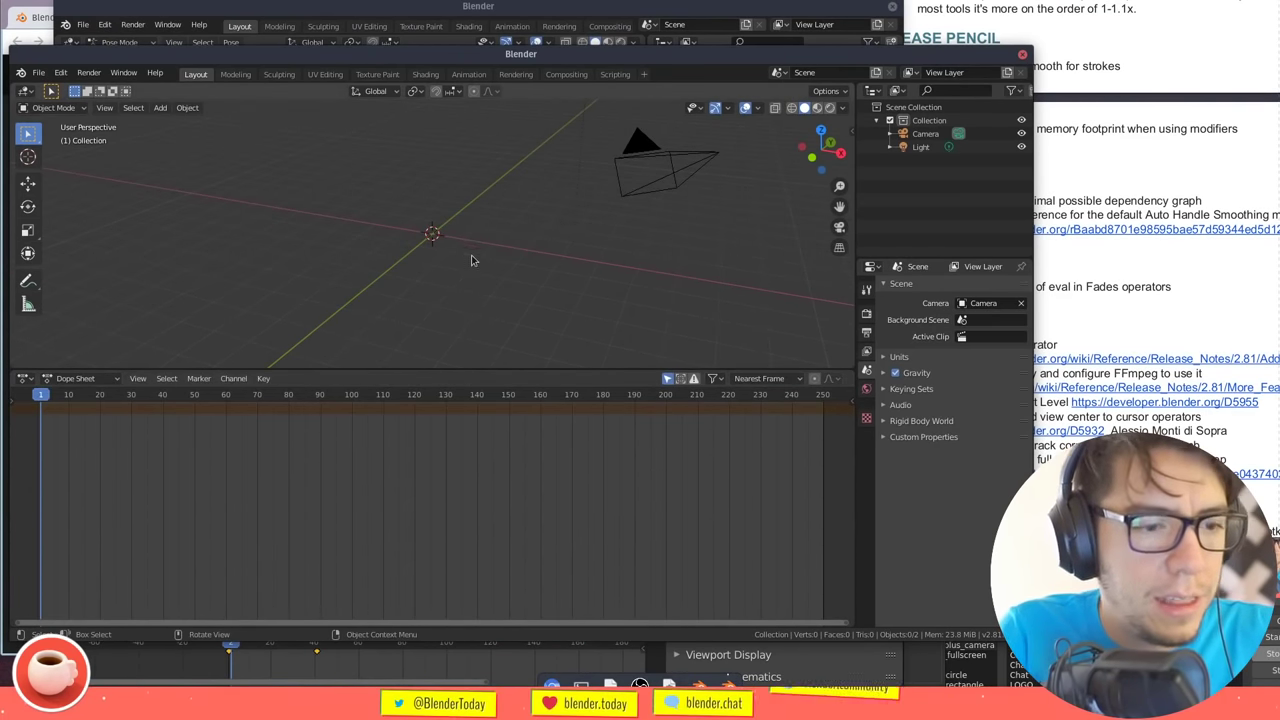
key("shift+a")
left_click(650, 163)
key("i")
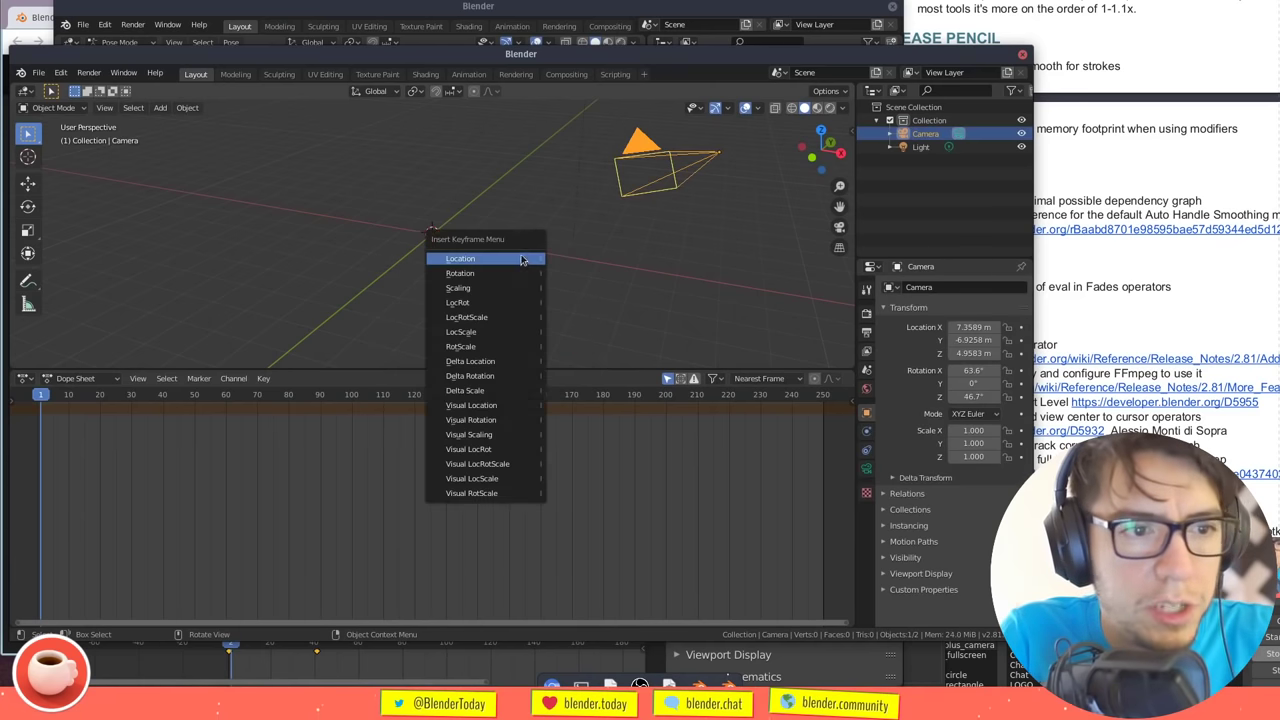
left_click(518, 260)
At frame 77, move the camera near the origin, key it, and view its Graph Editor curves
left_click(279, 395)
key("g")
left_click(402, 298)
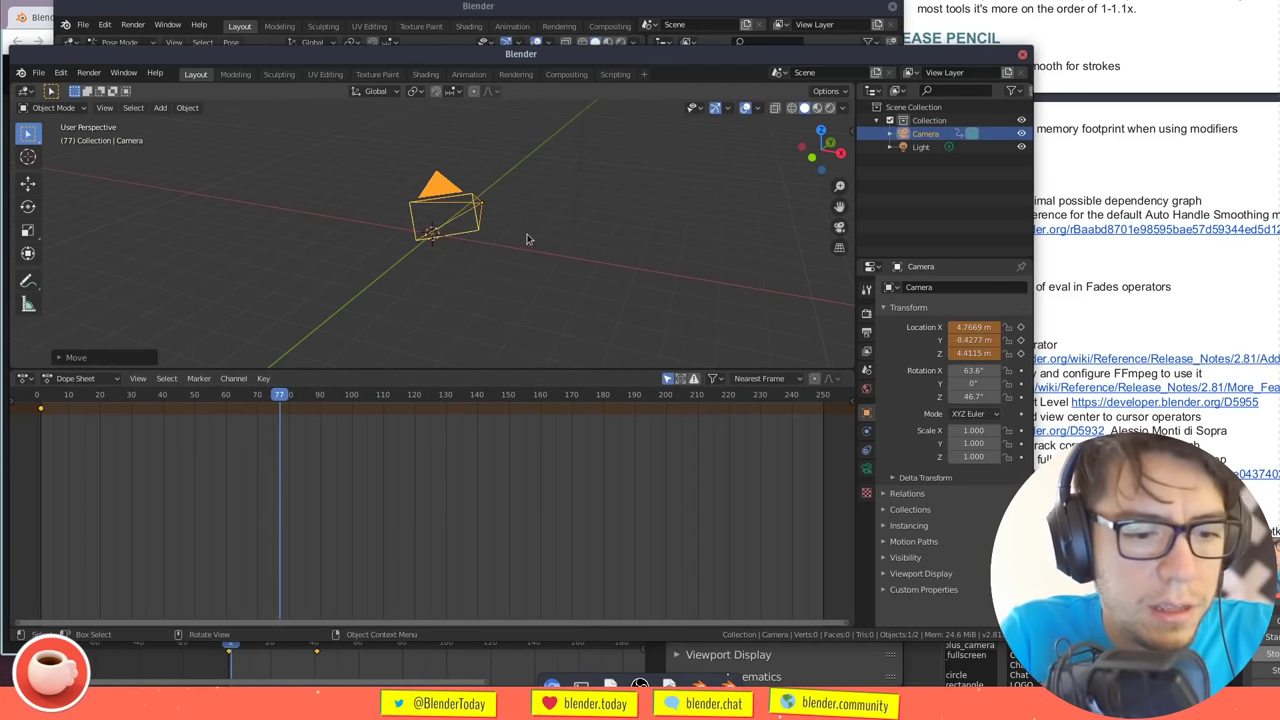
key("i")
left_click(530, 240)
key("ctrl+Tab")
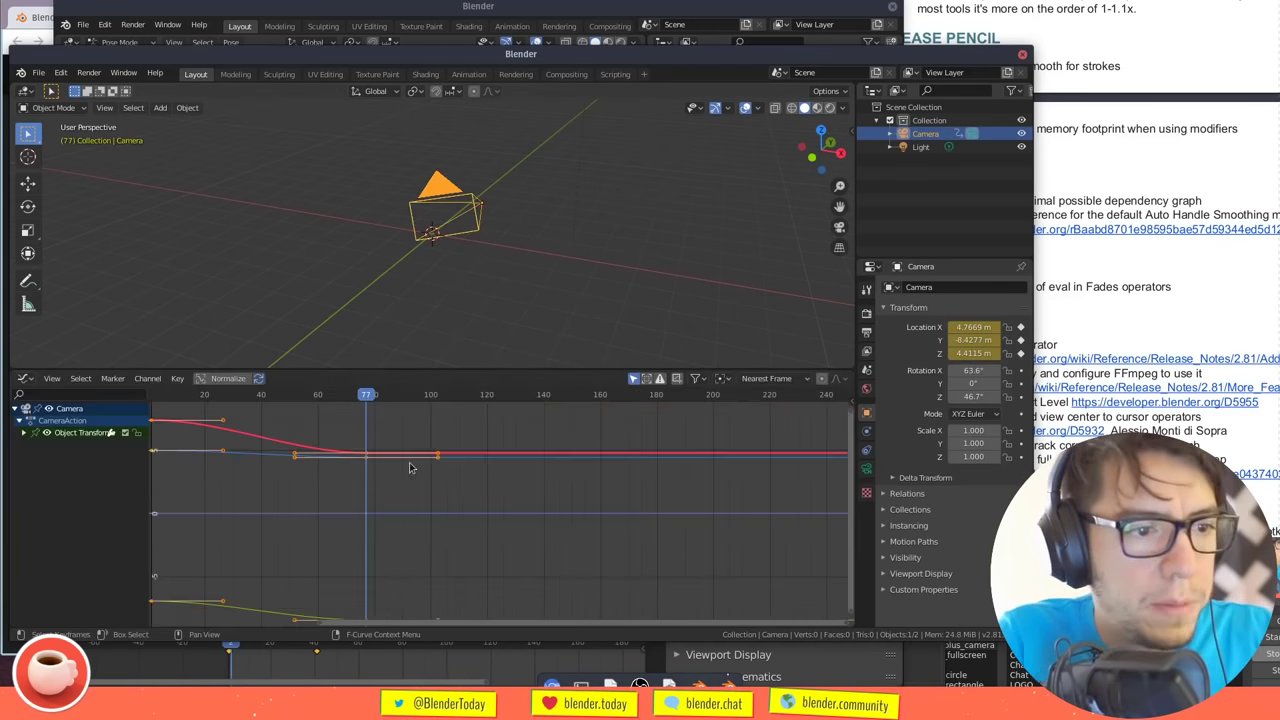
middle_click_drag(398, 471, 391, 433, "ctrl")
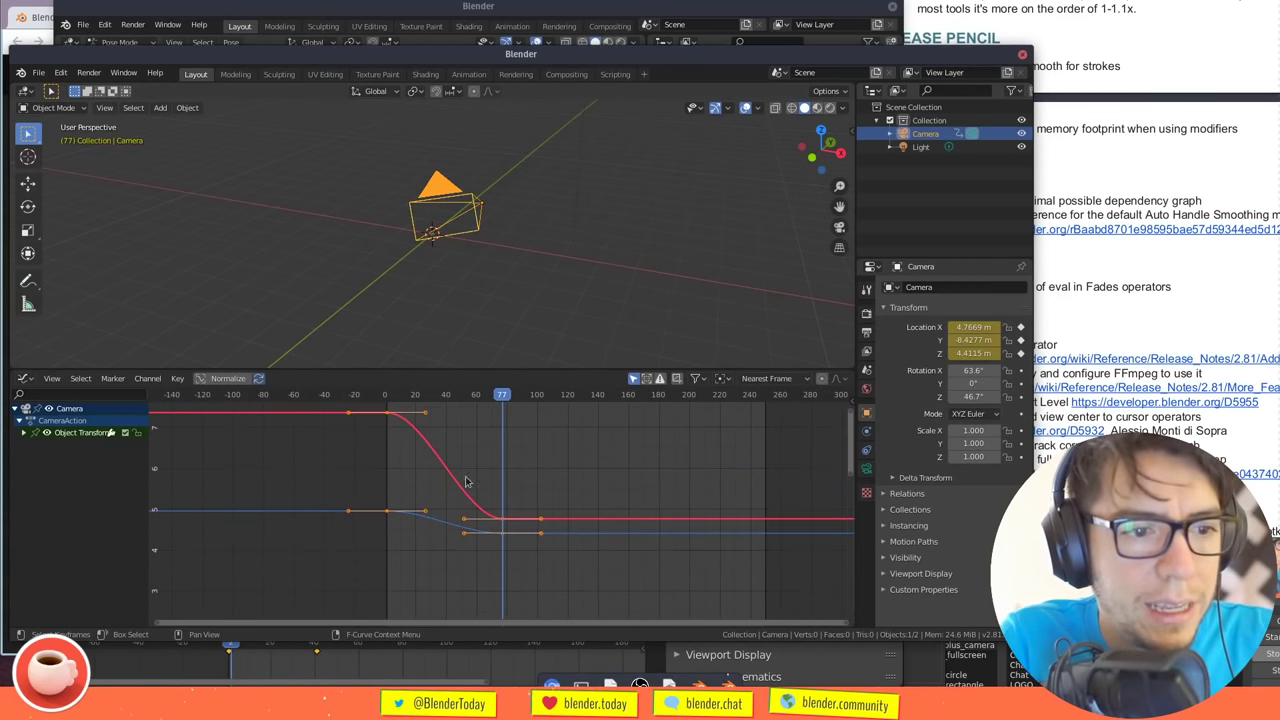
Close the extra untitled Blender window without saving
left_click_drag(600, 54, 499, 254)
left_click(920, 257)
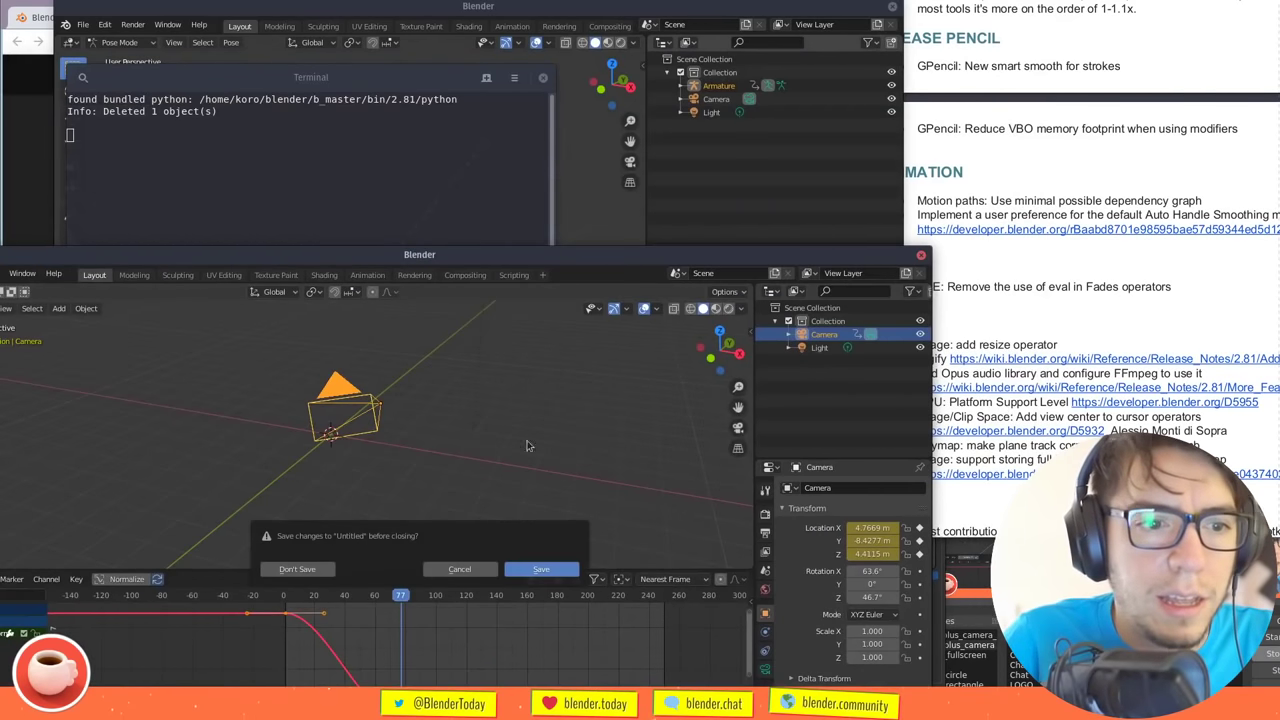
left_click(297, 569)
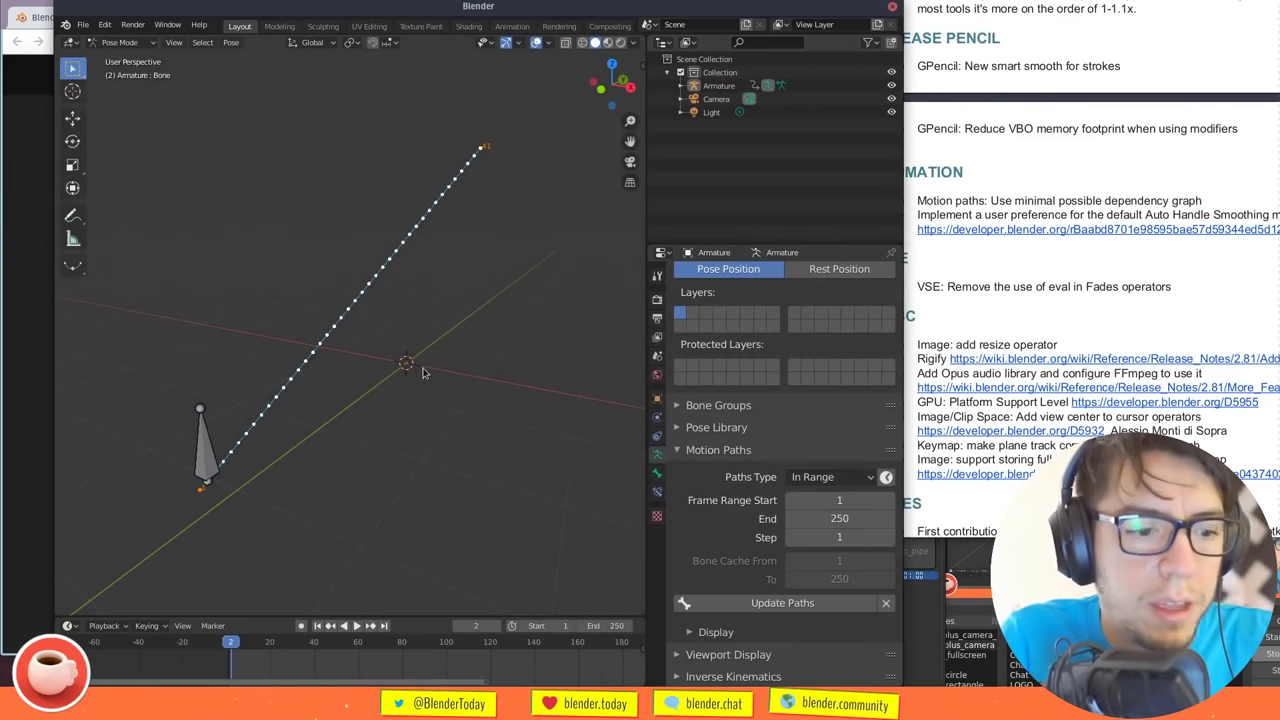
key("F4")
Open the Animation preferences and keep default F-Curve smoothing at None
left_click(441, 372)
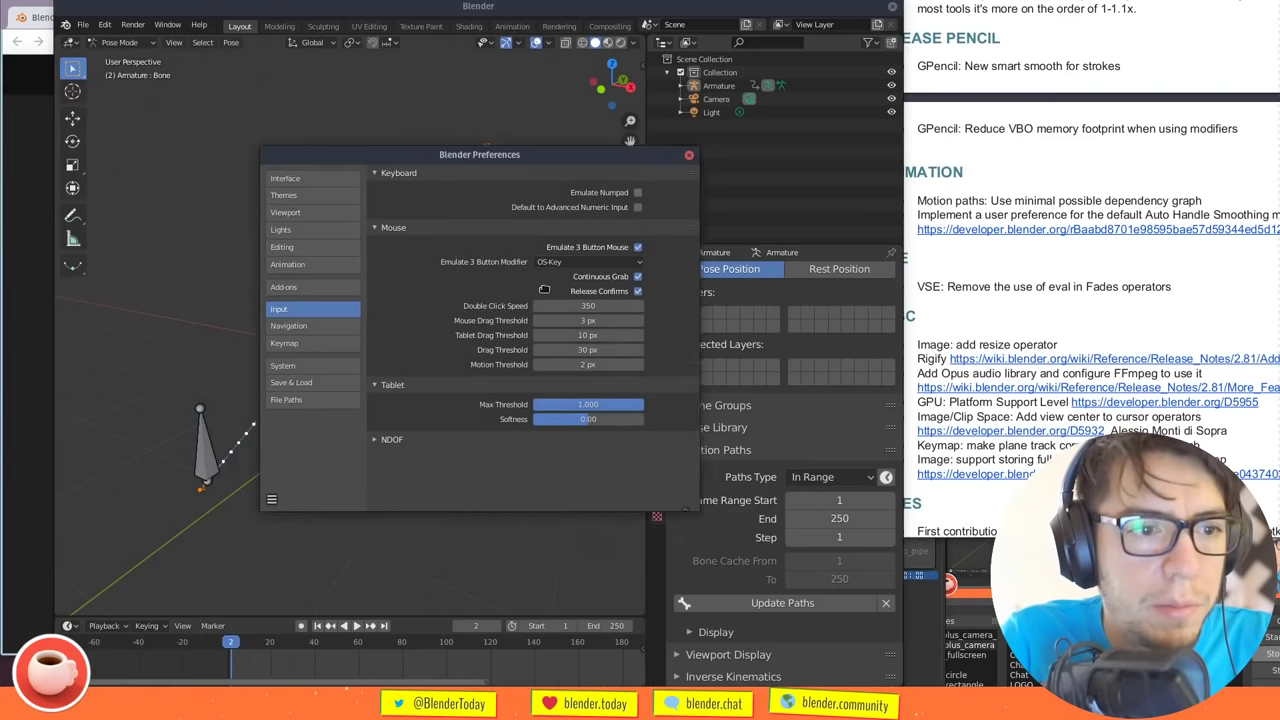
left_click(341, 240)
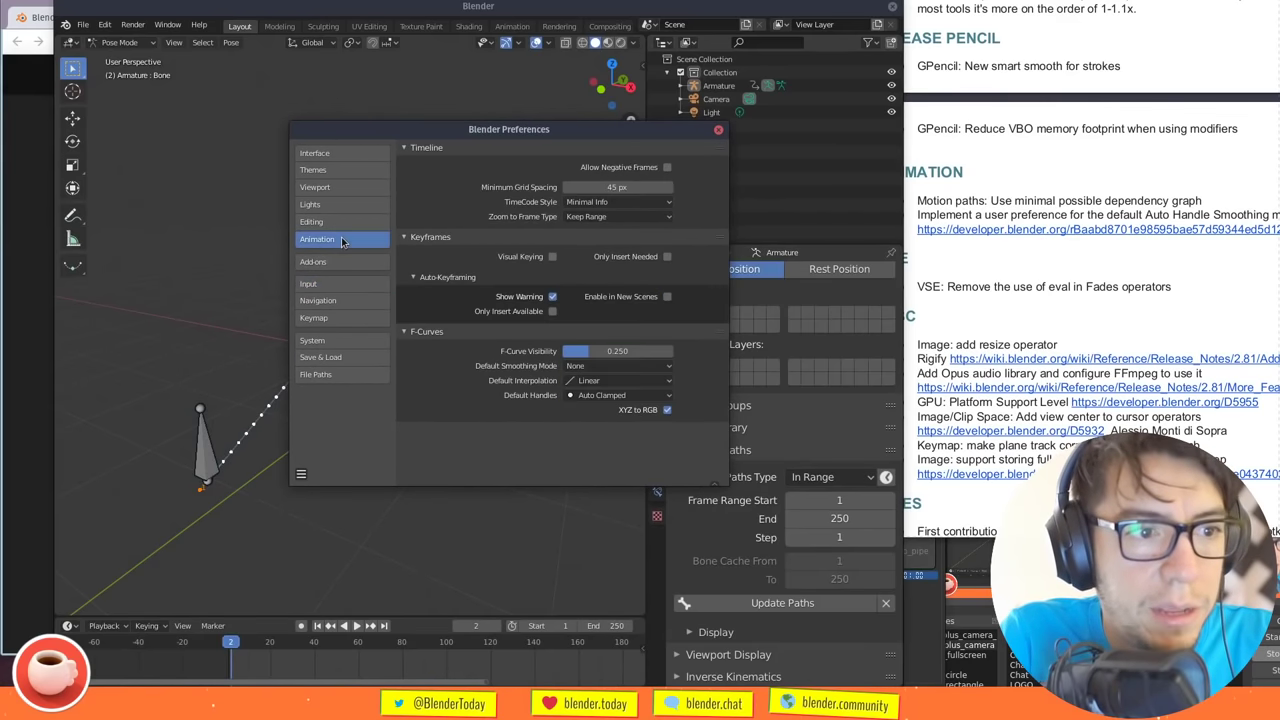
middle_click_drag(605, 372, 512, 390, "ctrl")
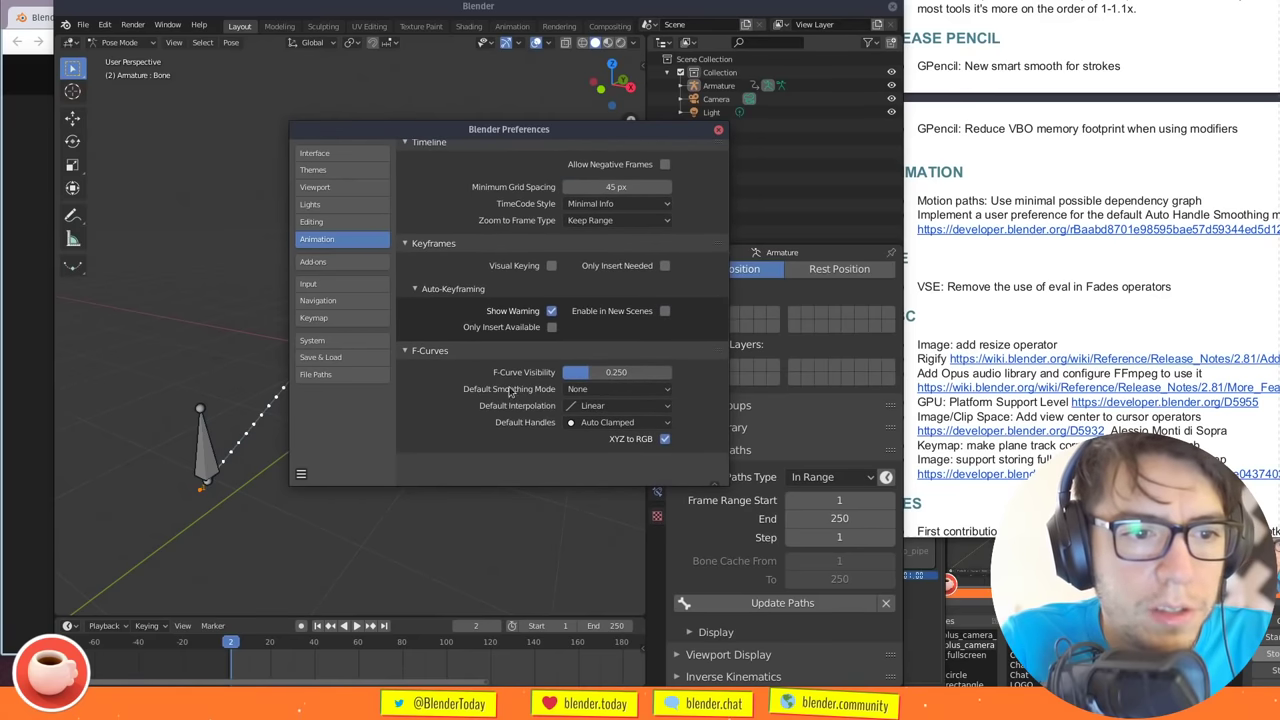
left_click(605, 390)
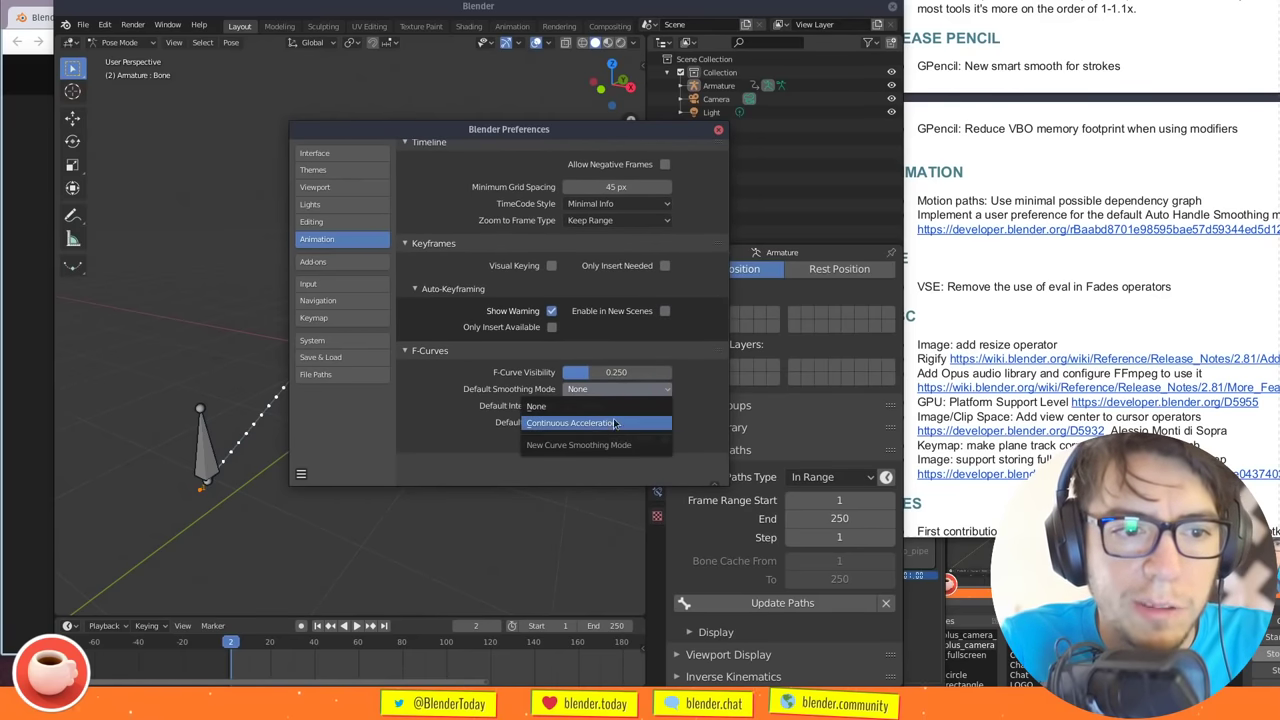
left_click(629, 407)
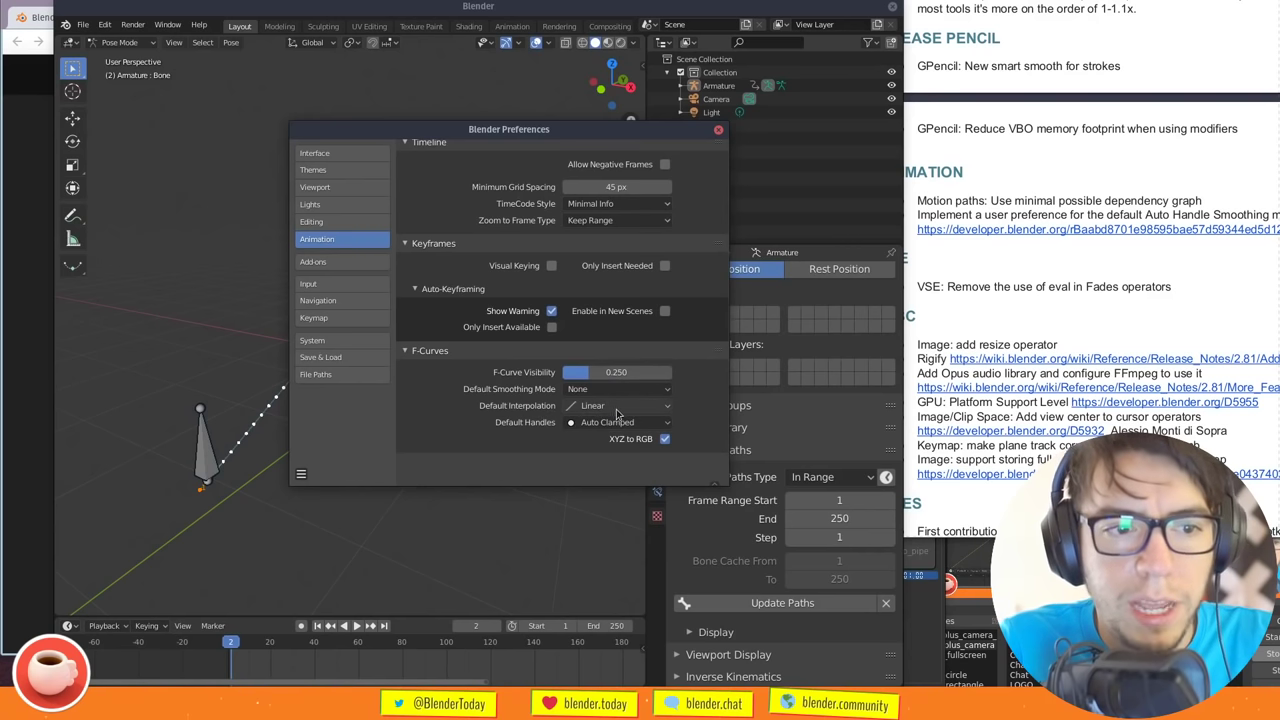
Try Bezier interpolation, revert to Linear, keep Auto Clamped handles and close Preferences
left_click(616, 408)
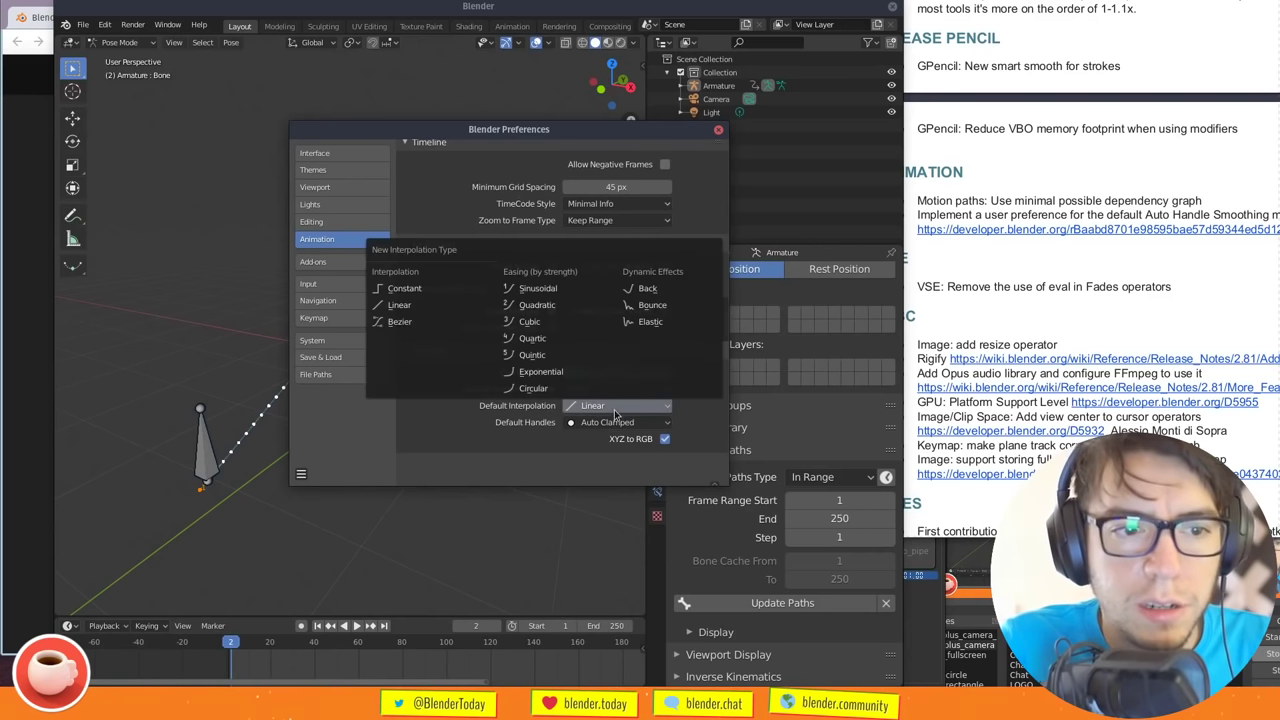
left_click(454, 323)
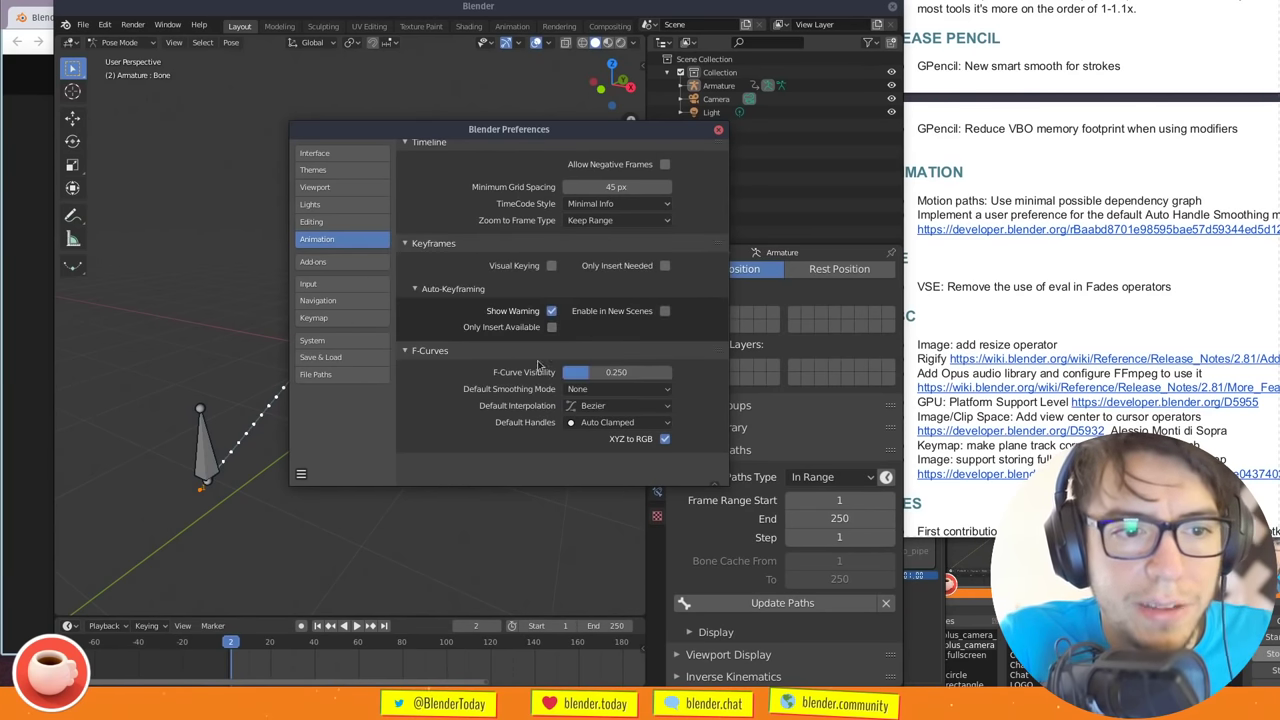
left_click(616, 410)
left_click(445, 306)
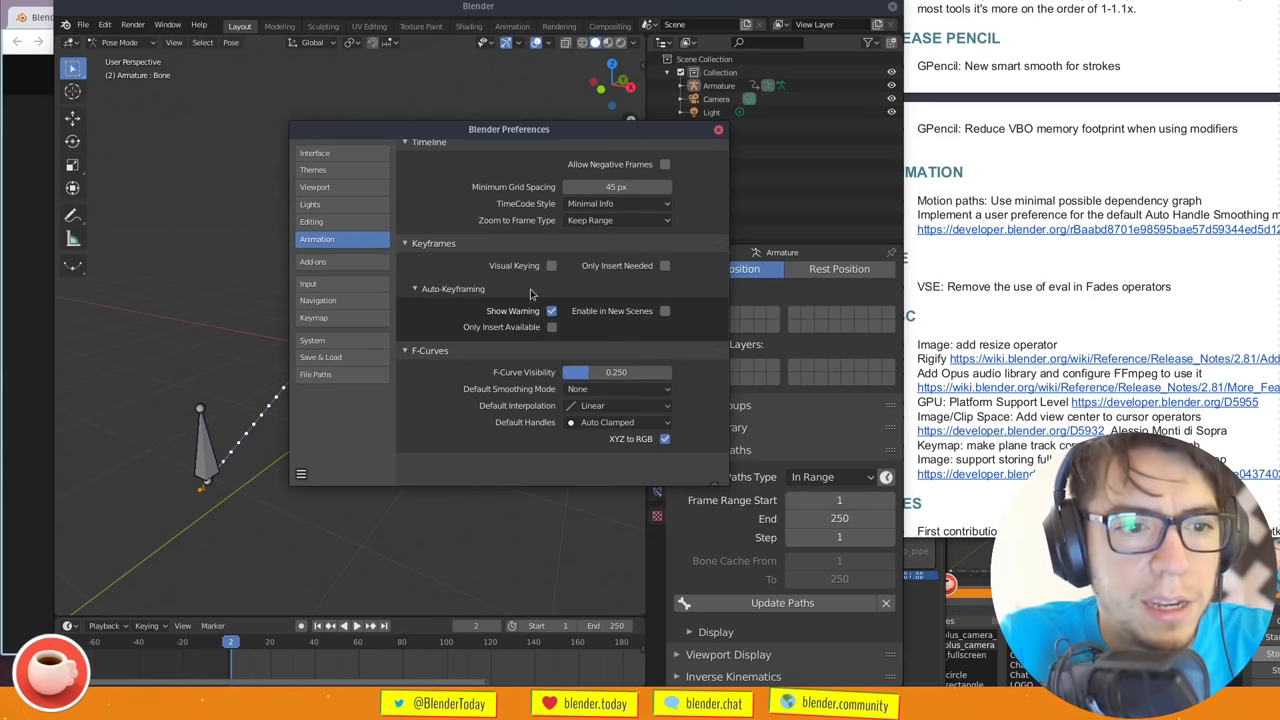
left_click(604, 424)
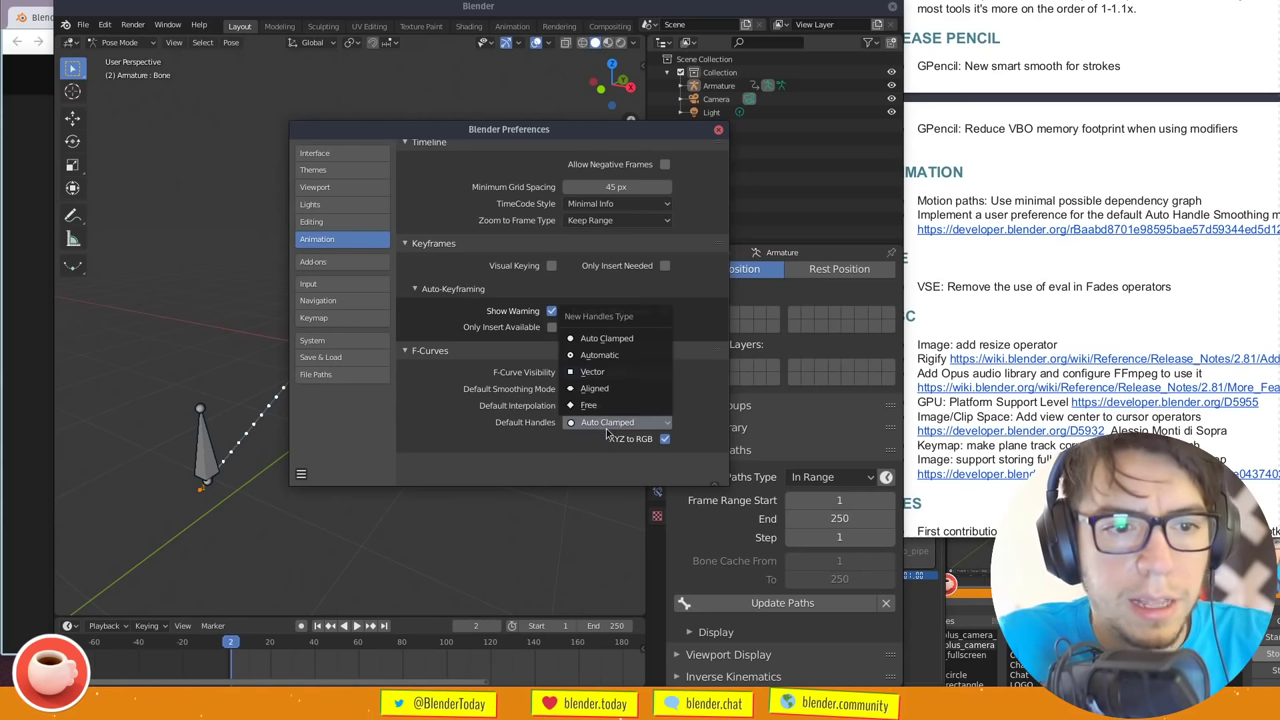
left_click(606, 430)
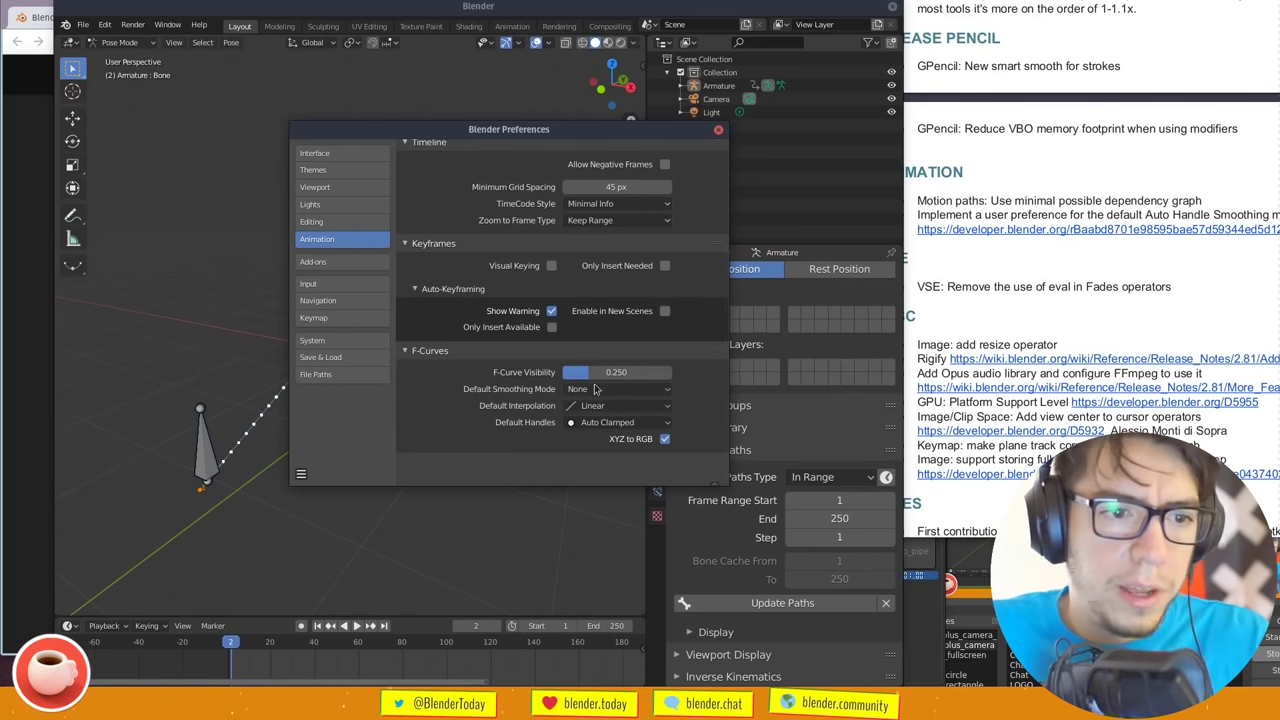
left_click_drag(714, 131, 686, 181)
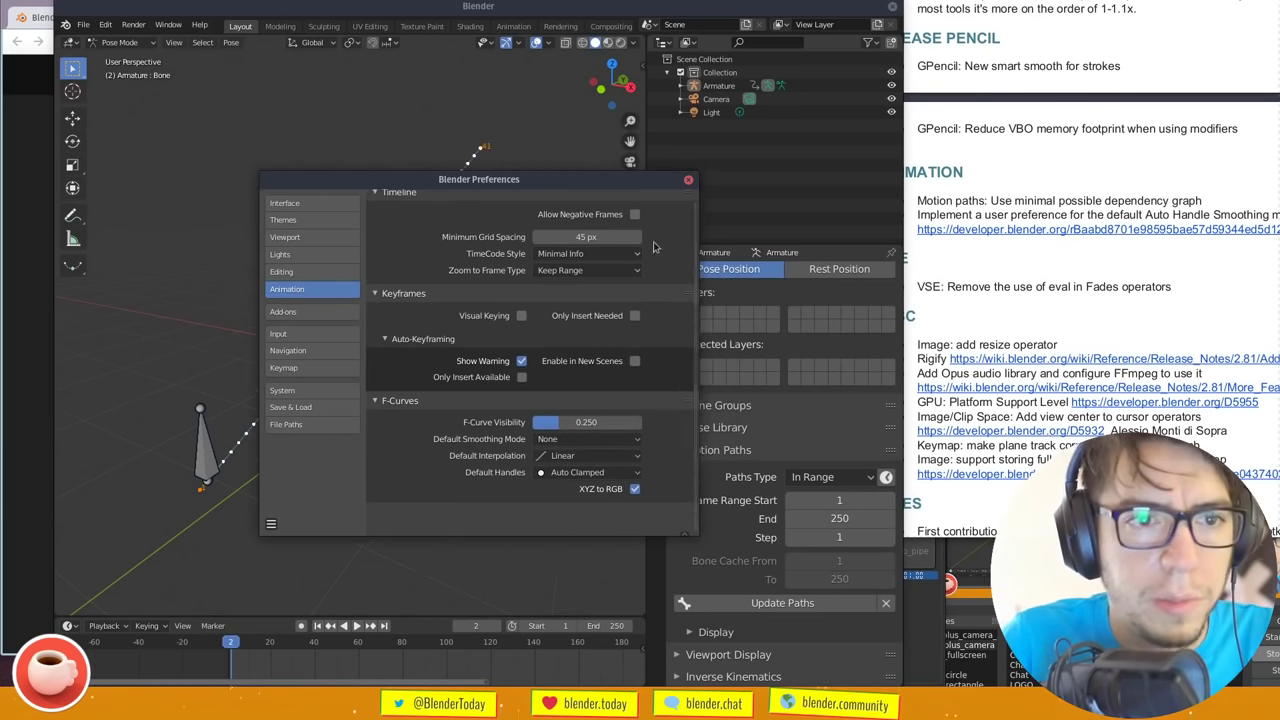
left_click(689, 182)
left_click_drag(569, 5, 569, 250)
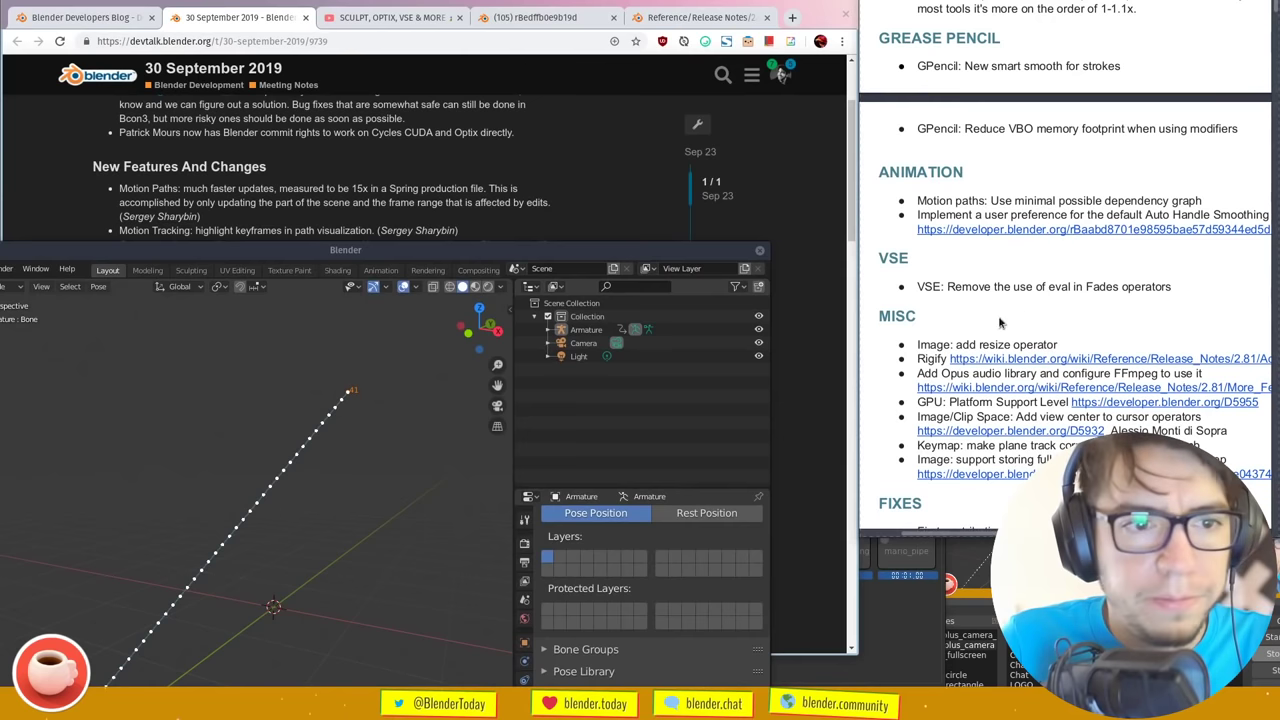
Play the mario_pipe cue, then start a new VFX template file in Blender without saving
left_click(922, 557)
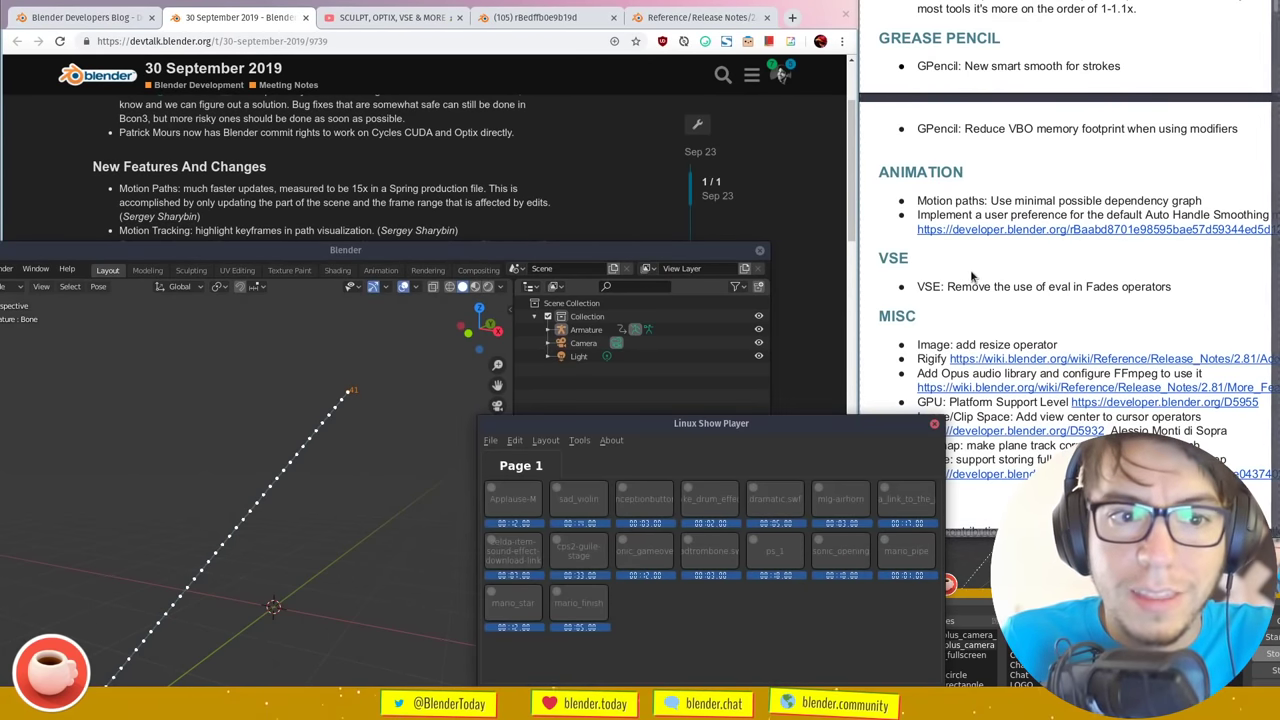
left_click(552, 249)
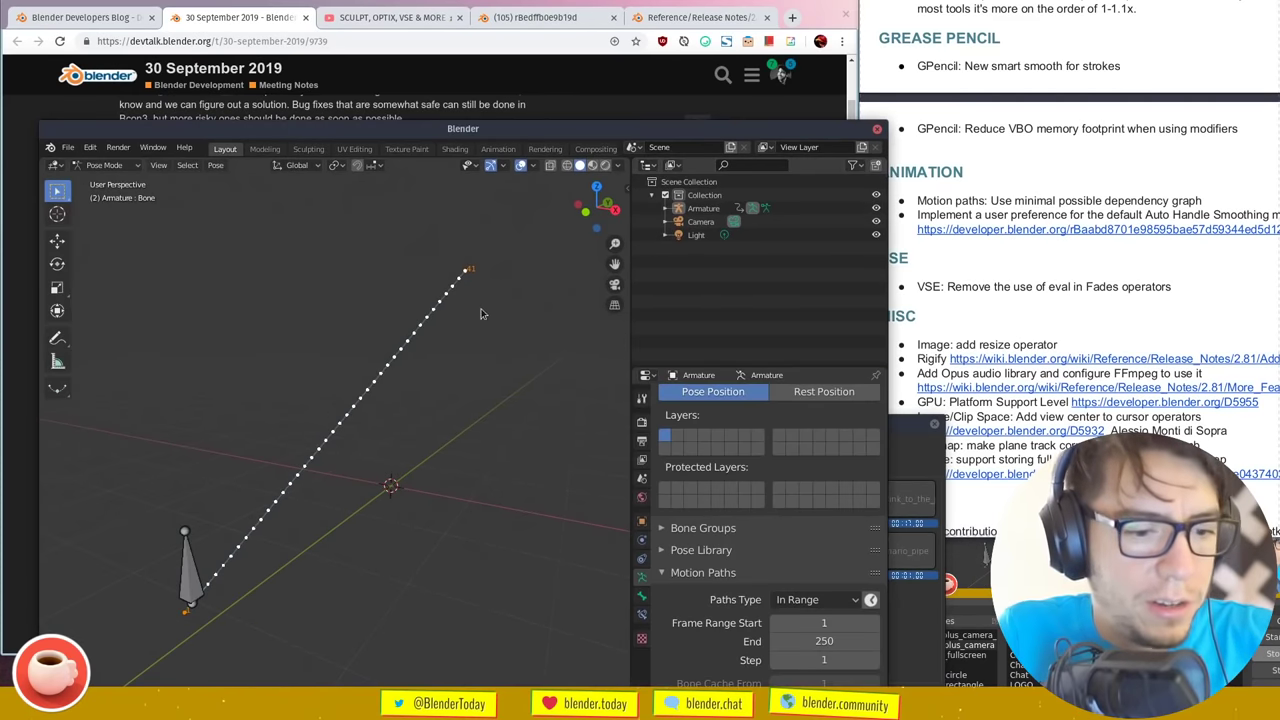
key("ctrl+n")
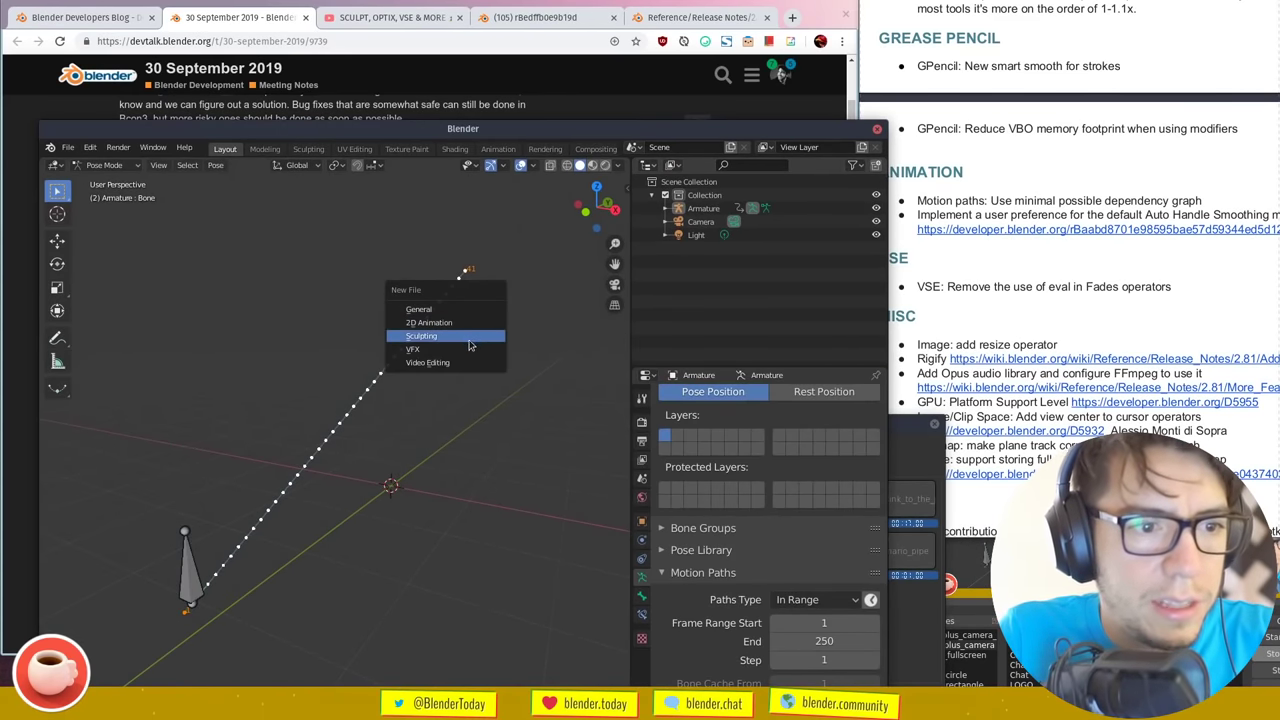
left_click(468, 349)
left_click(337, 494)
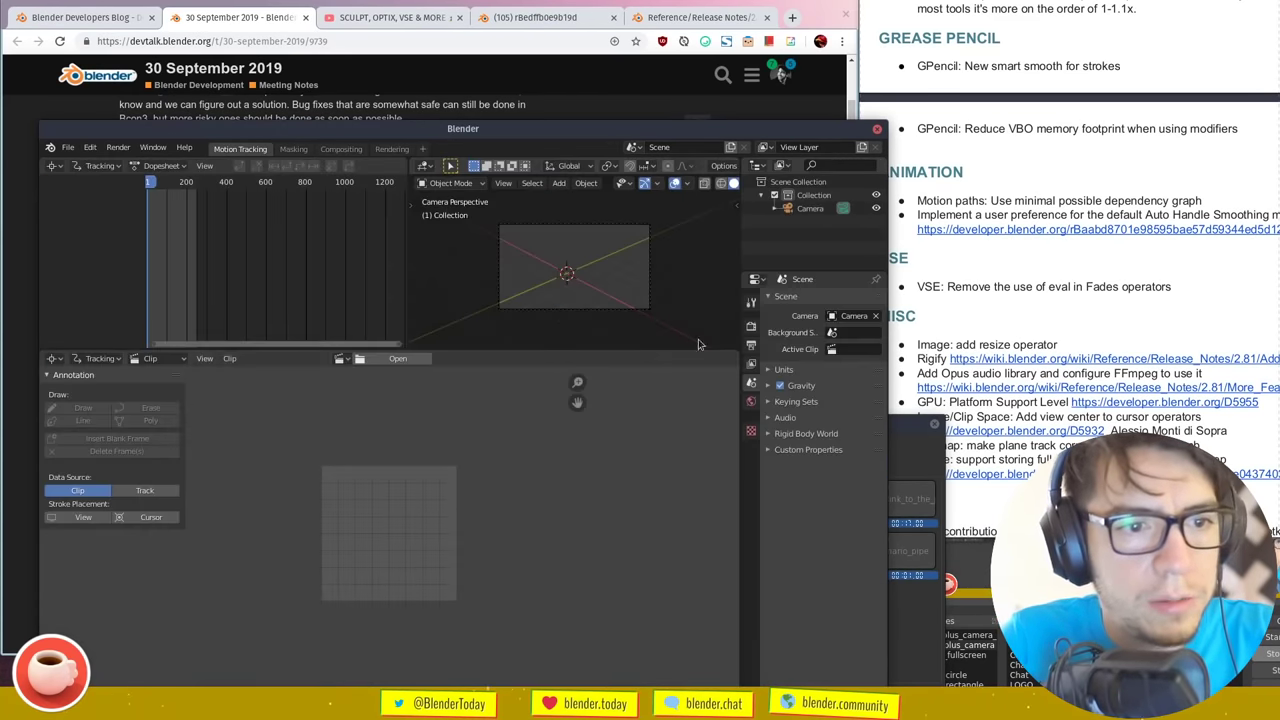
Start a new Video Editing file and browse to the Desktop masks folder
key("ctrl+n")
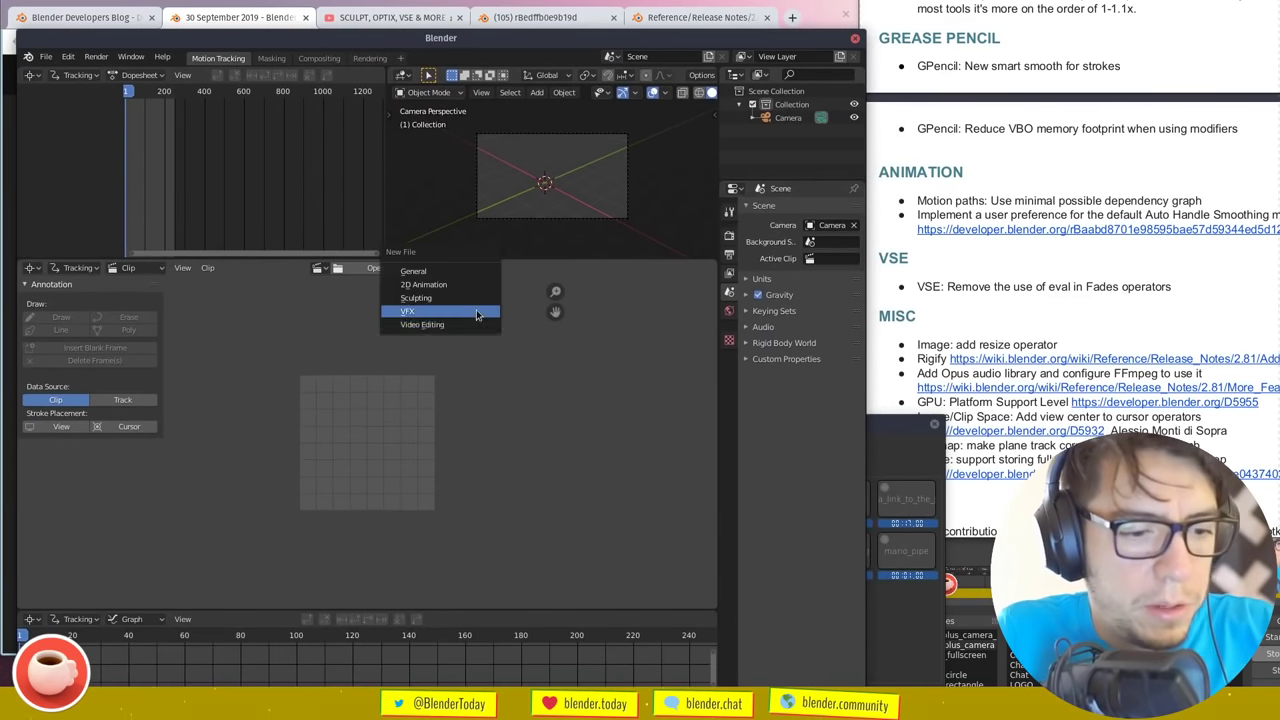
left_click(470, 325)
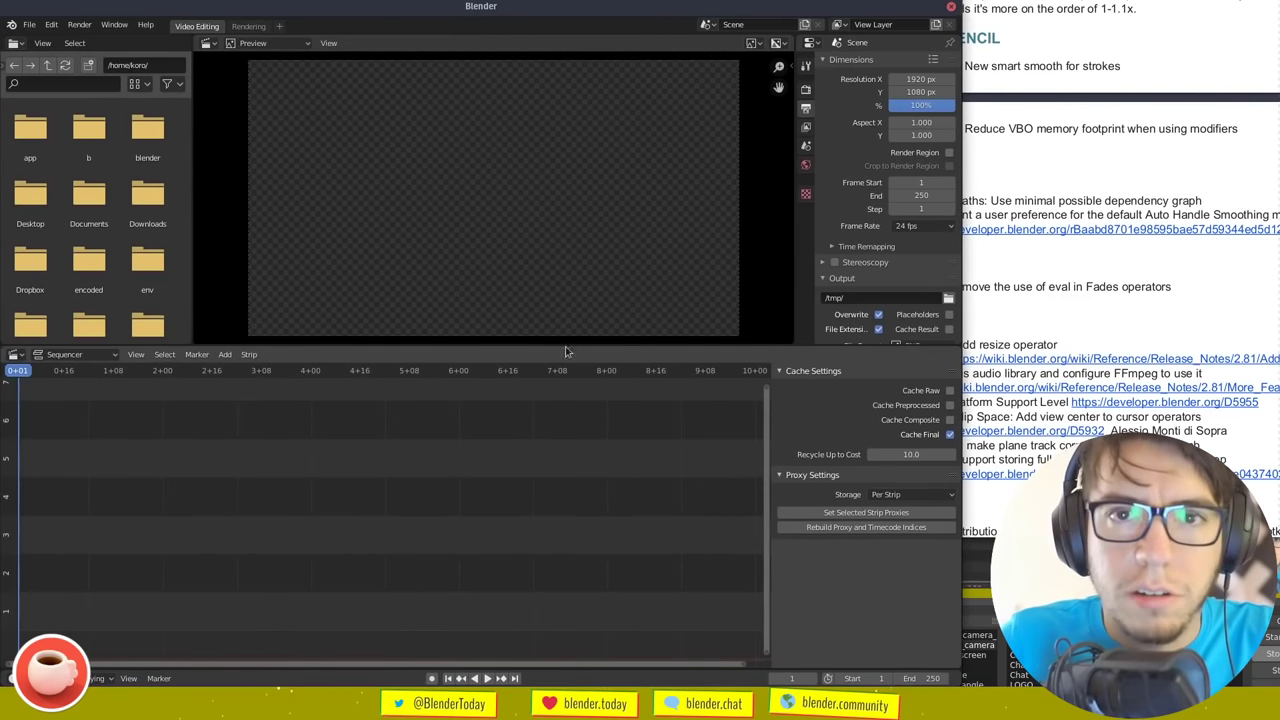
double_click(105, 143)
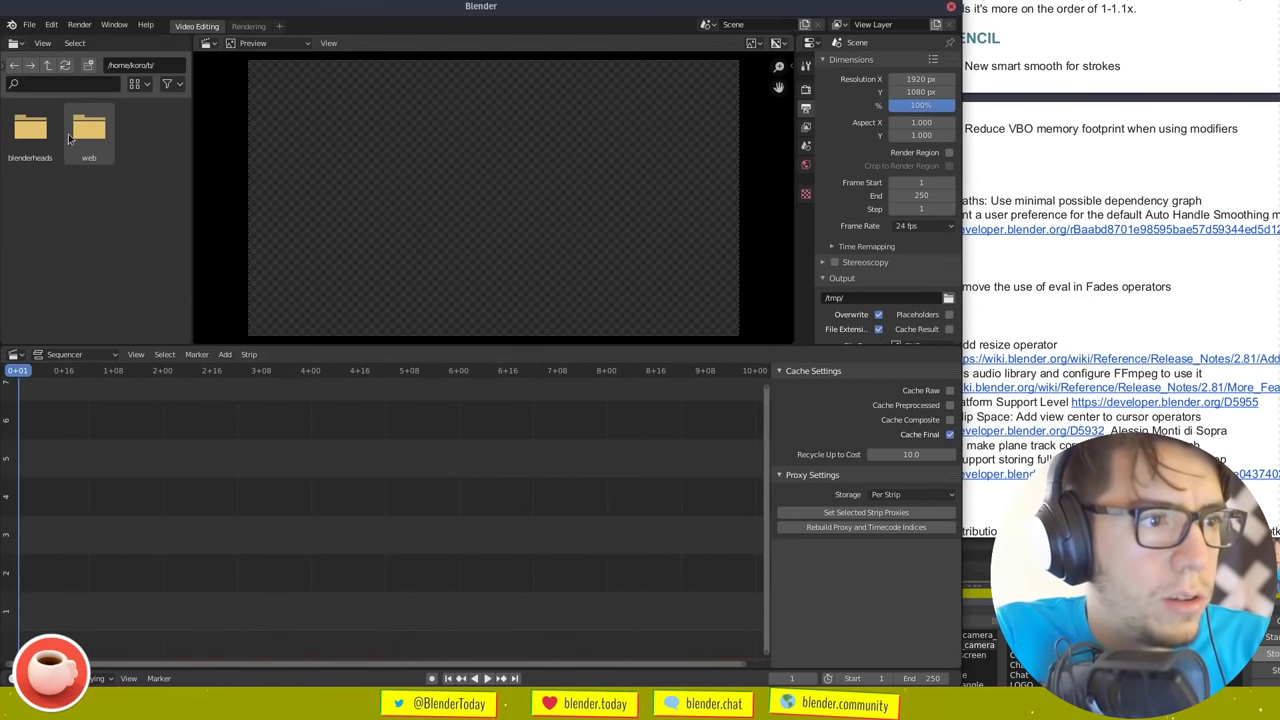
left_click(47, 65)
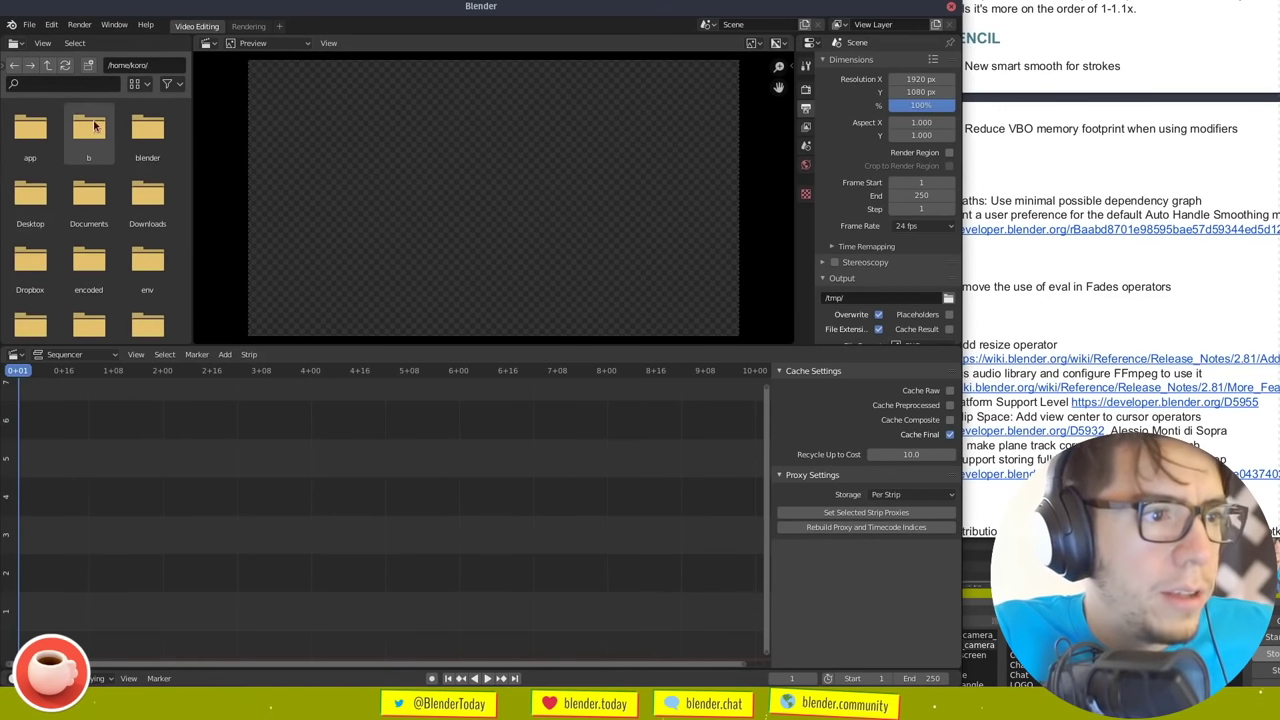
double_click(30, 195)
double_click(89, 130)
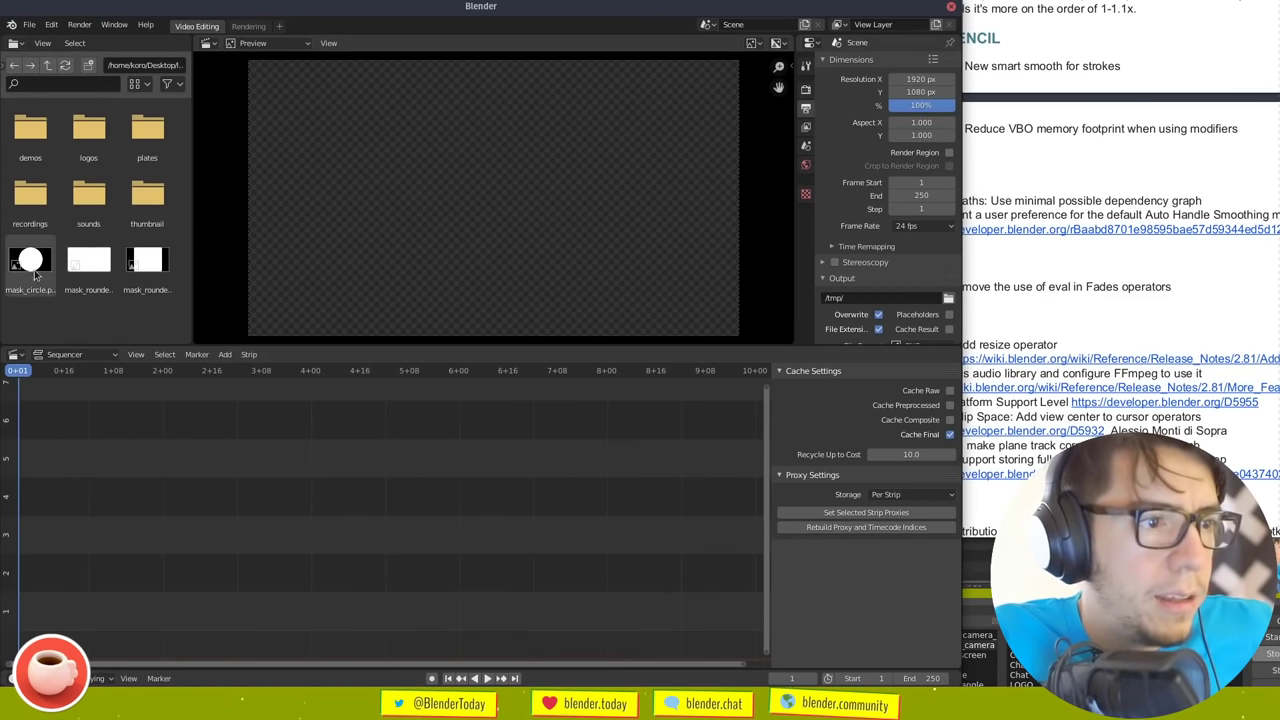
Add mask_circle.png on channel 2 and mask_rounded_rectangle_sq.png on channel 3, previewing both
left_click_drag(35, 275, 45, 575)
key("space")
left_click(58, 372)
key("space")
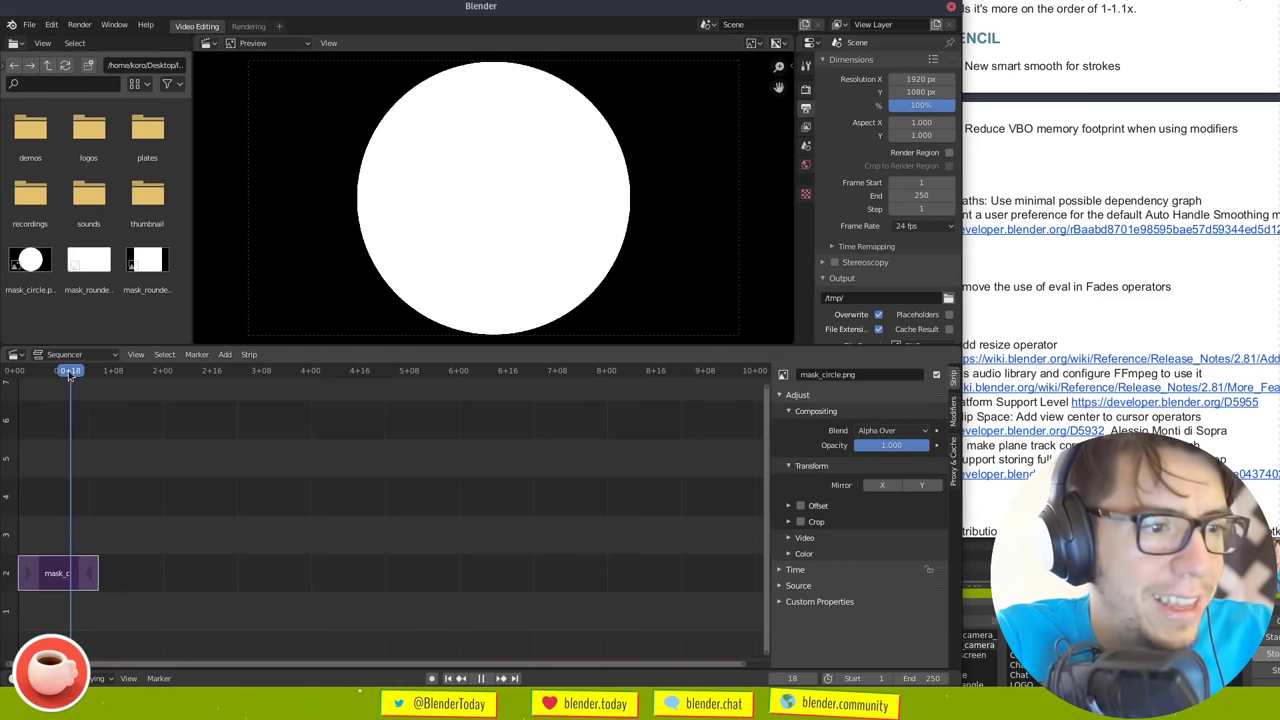
left_click_drag(147, 289, 126, 512)
mouse_move(75, 372)
left_mouse_down()
mouse_move(45, 376)
mouse_move(85, 373)
left_mouse_up()
scroll(213, 511, "up", 3)
scroll(213, 511, "left", 10, "ctrl")
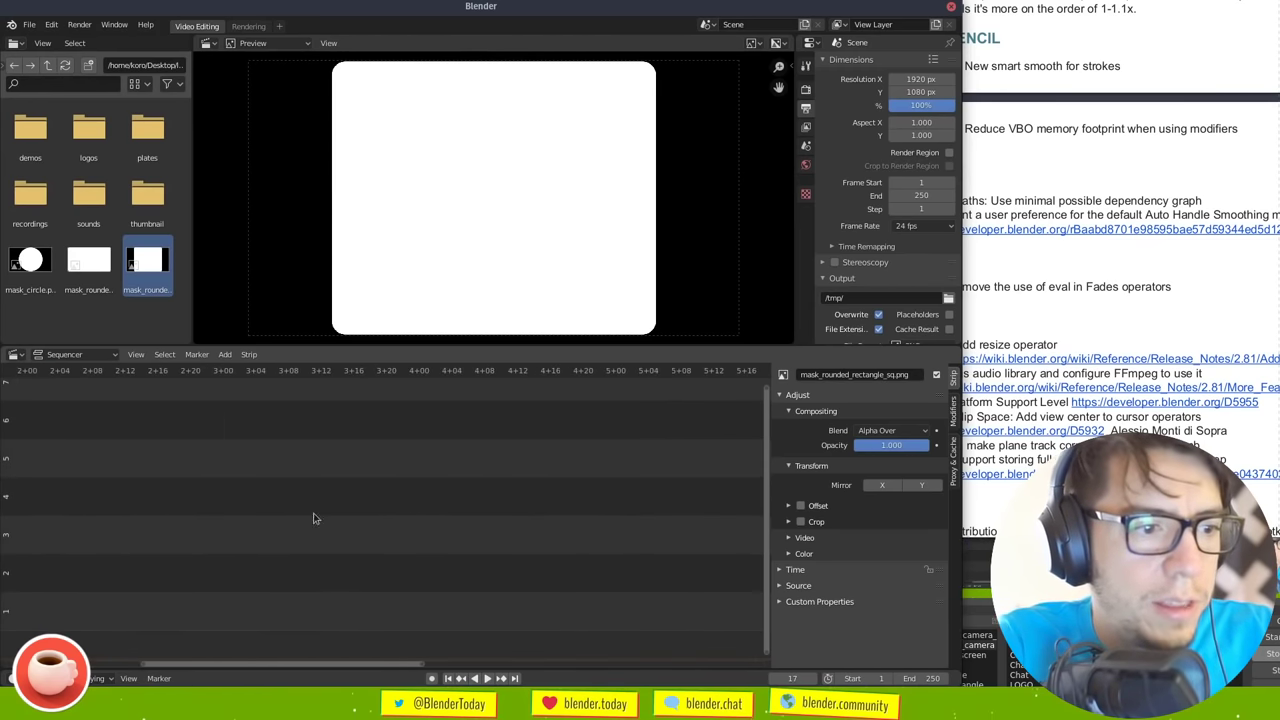
left_click(350, 570)
Give the rounded-rectangle strip a Fade In And Out and scrub around frames 15–17
left_click(400, 535)
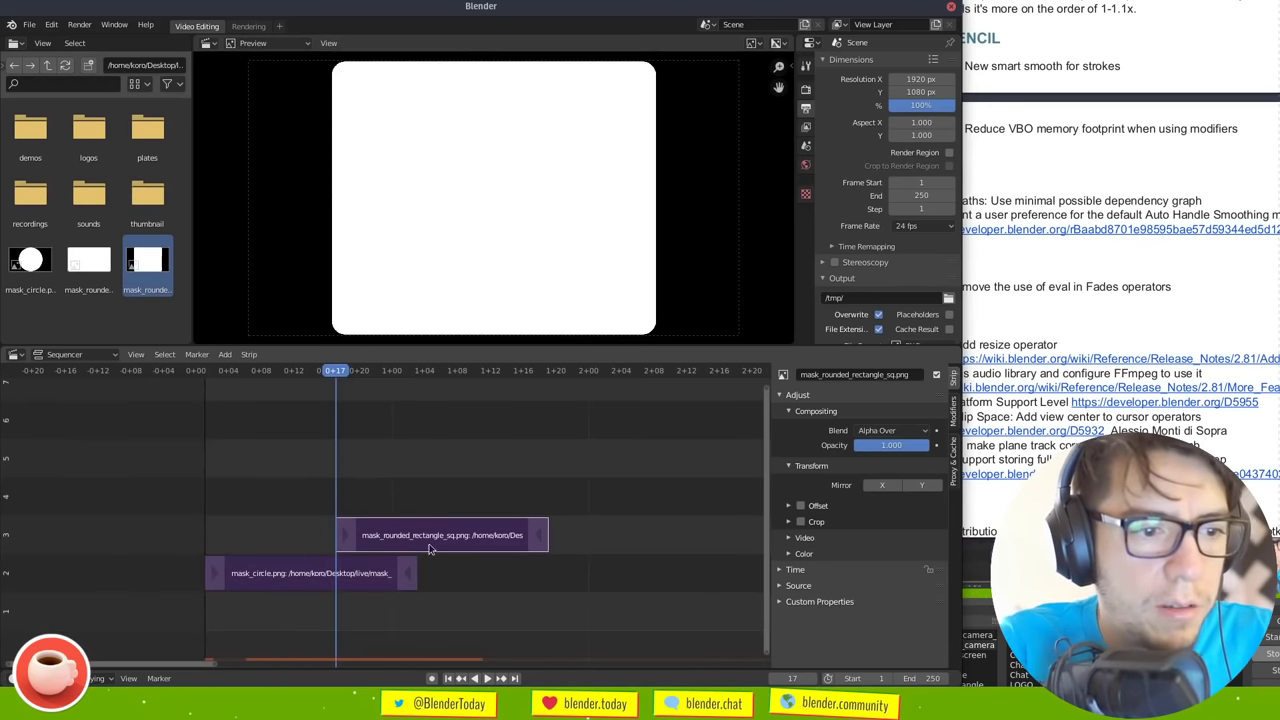
right_click(430, 540)
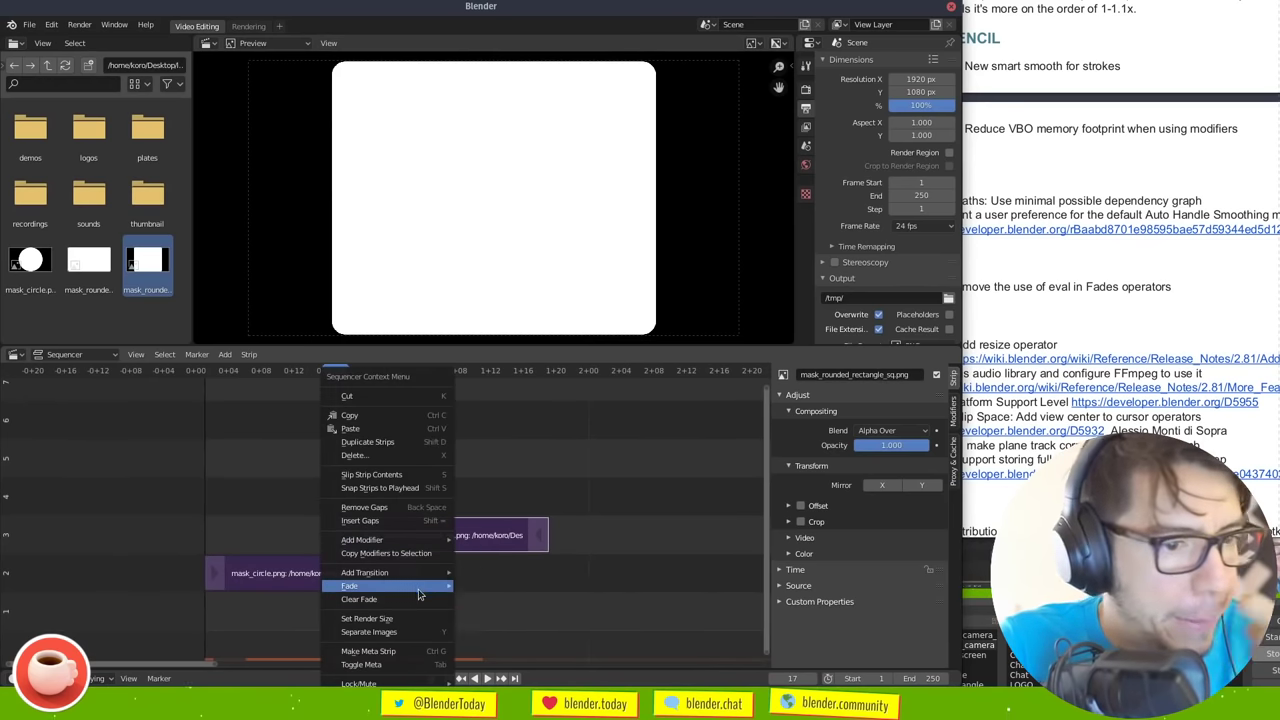
mouse_move(420, 586)
left_click(516, 587)
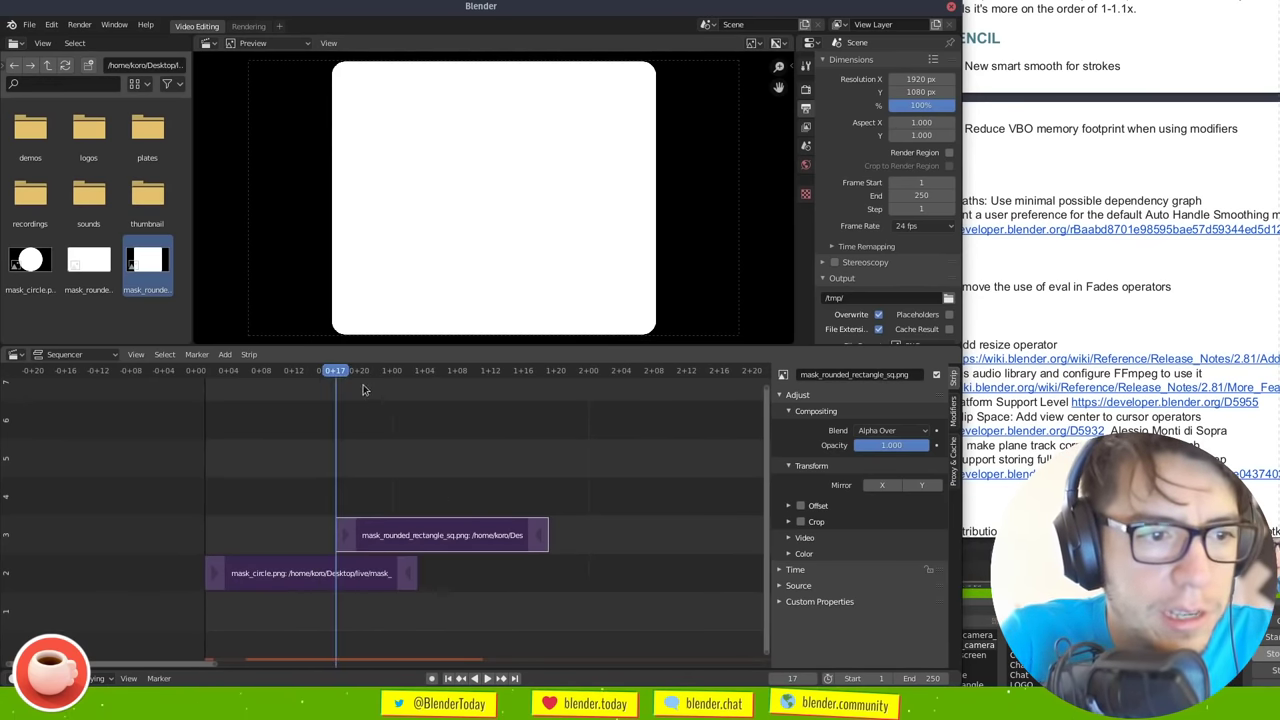
left_click_drag(335, 372, 319, 378)
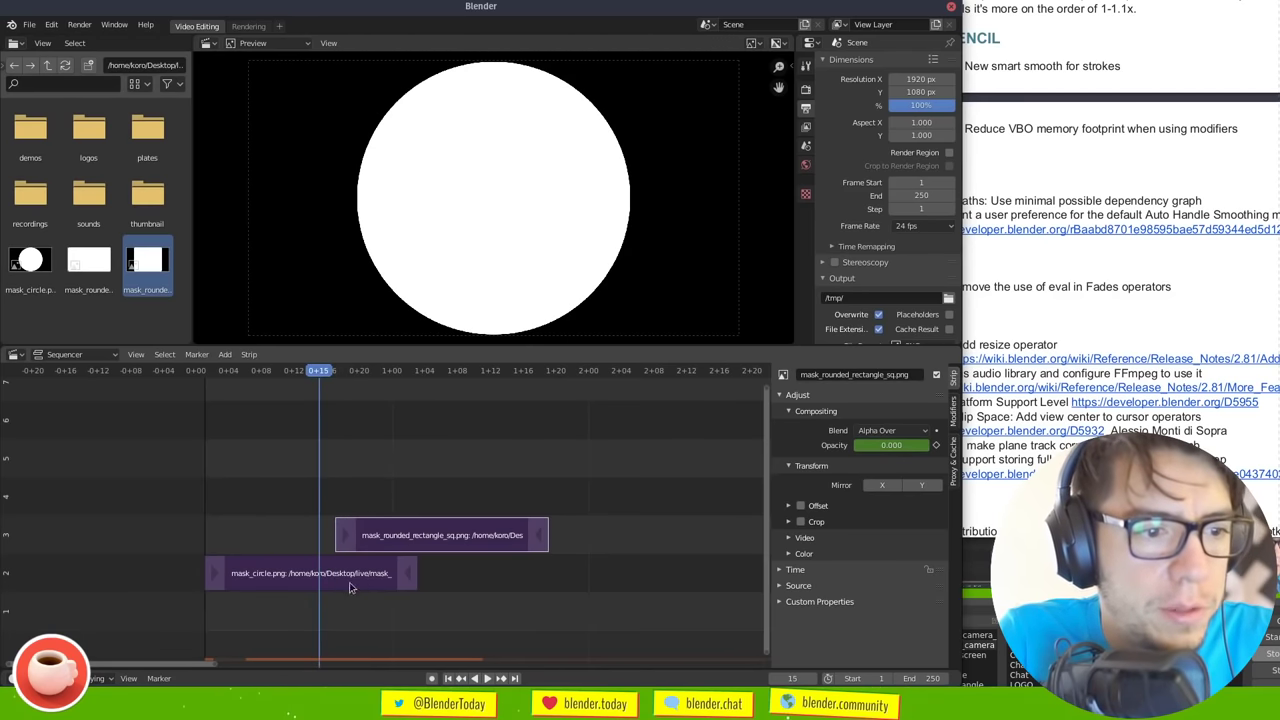
left_click(338, 578)
Reapply the fade to the rounded-rectangle strip and scrub frames 14–20 to check it
left_click(413, 545)
right_click(424, 536)
mouse_move(433, 540)
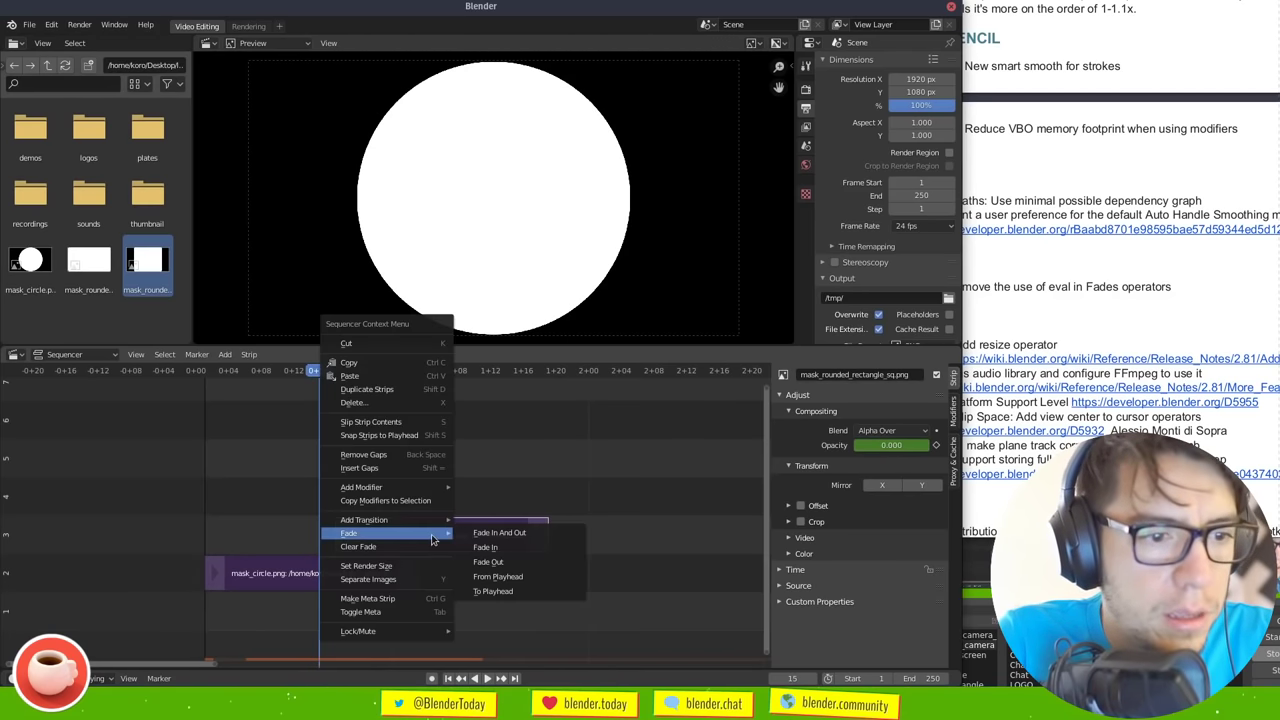
left_click(499, 532)
left_click_drag(349, 380, 294, 378)
key("Right")
key("Right")
key("Right")
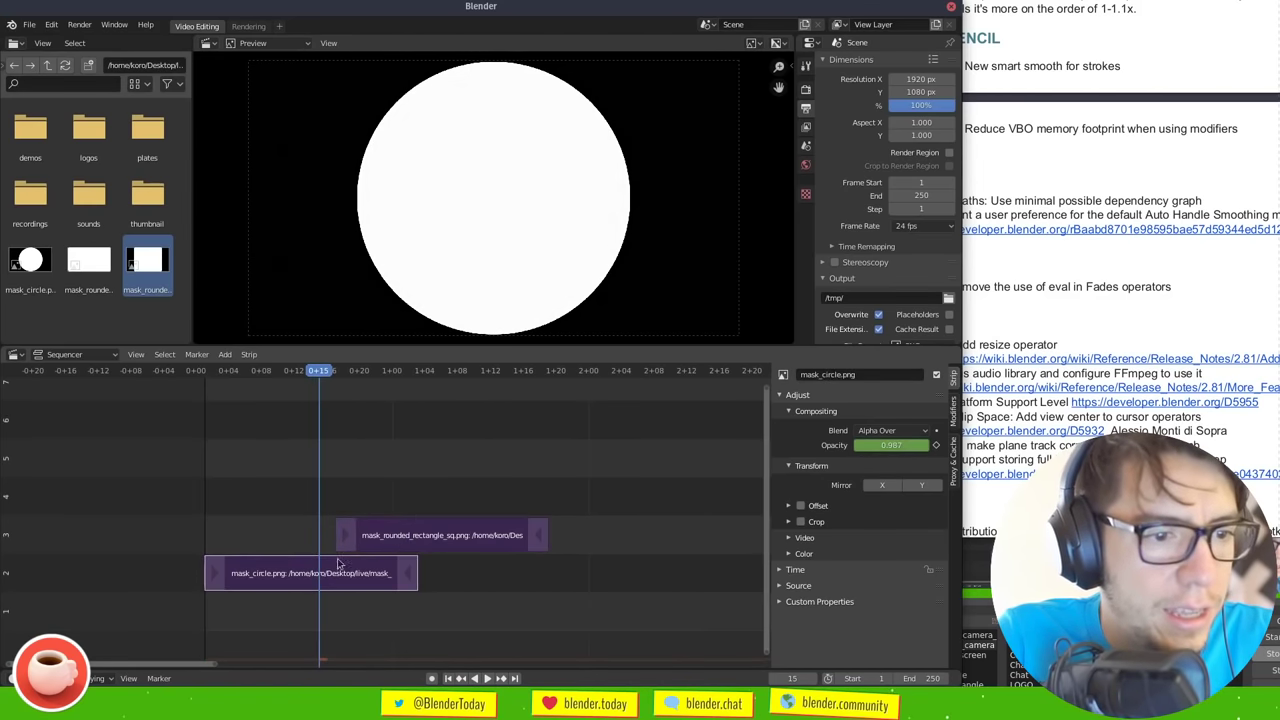
Play back from frame 11 and scrub to watch the rectangle fade over the circle
right_click(405, 528)
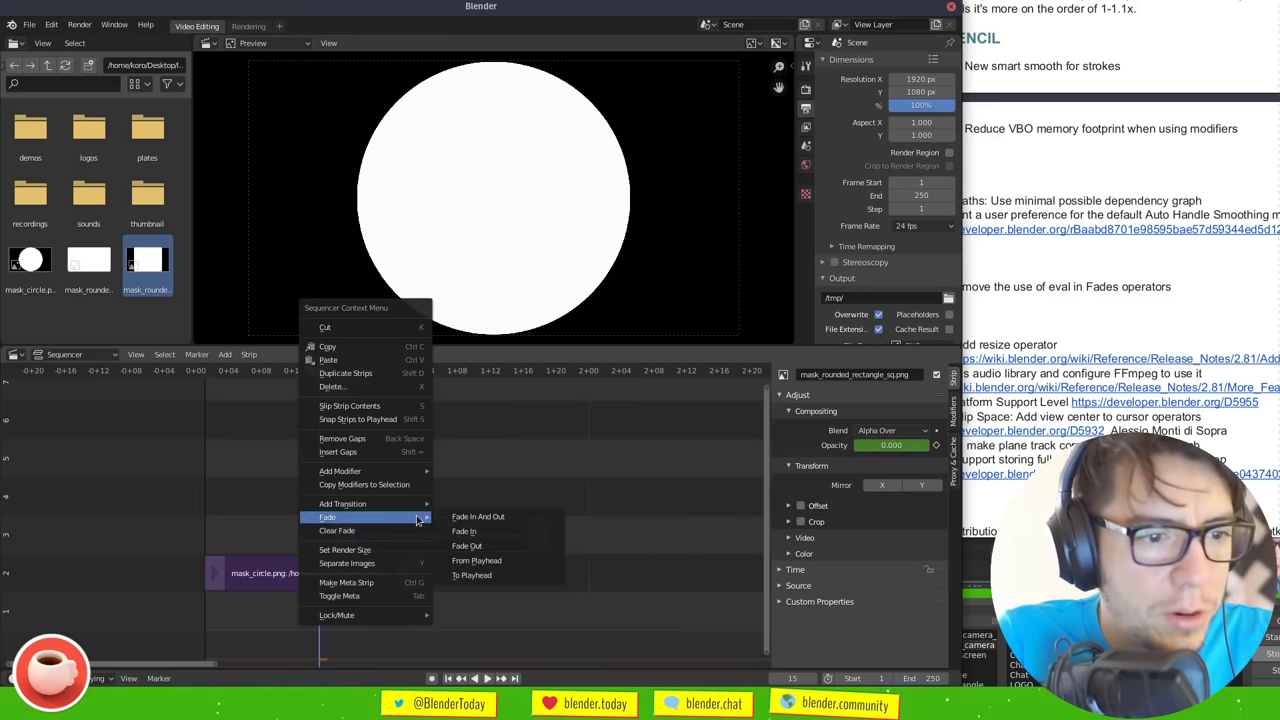
key("Escape")
key("space")
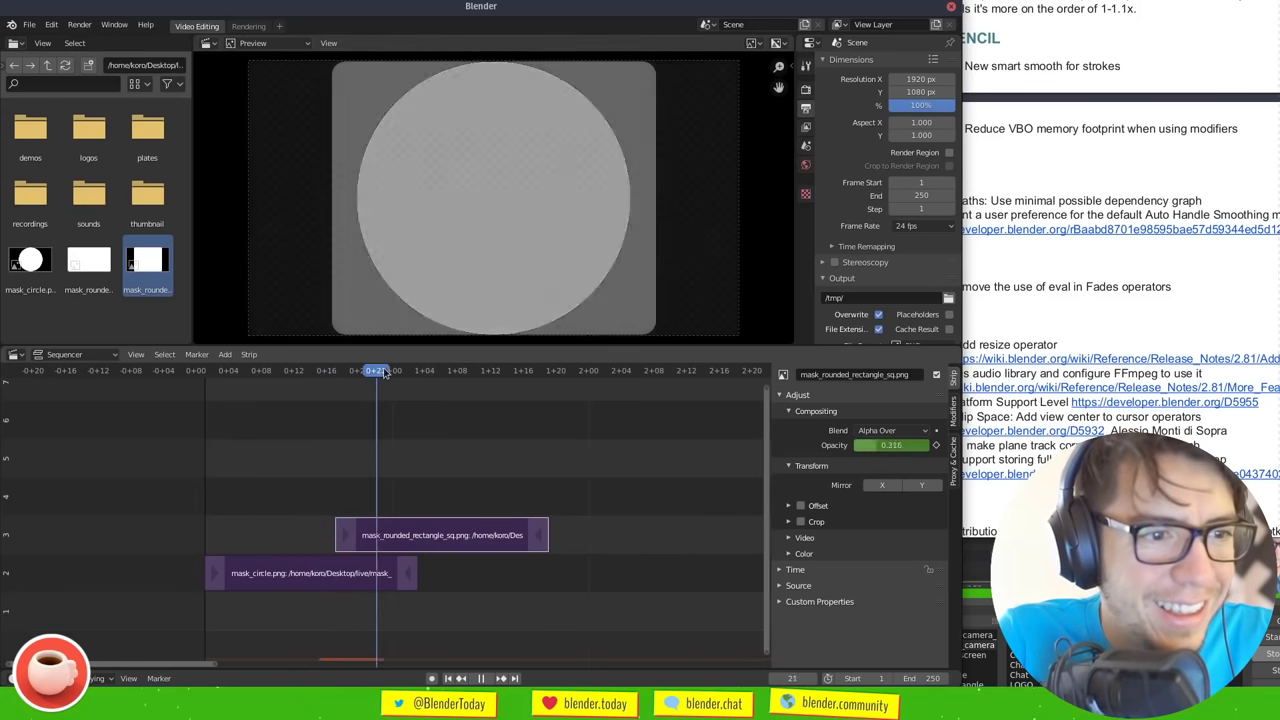
left_click(286, 375)
left_click_drag(310, 378, 448, 450)
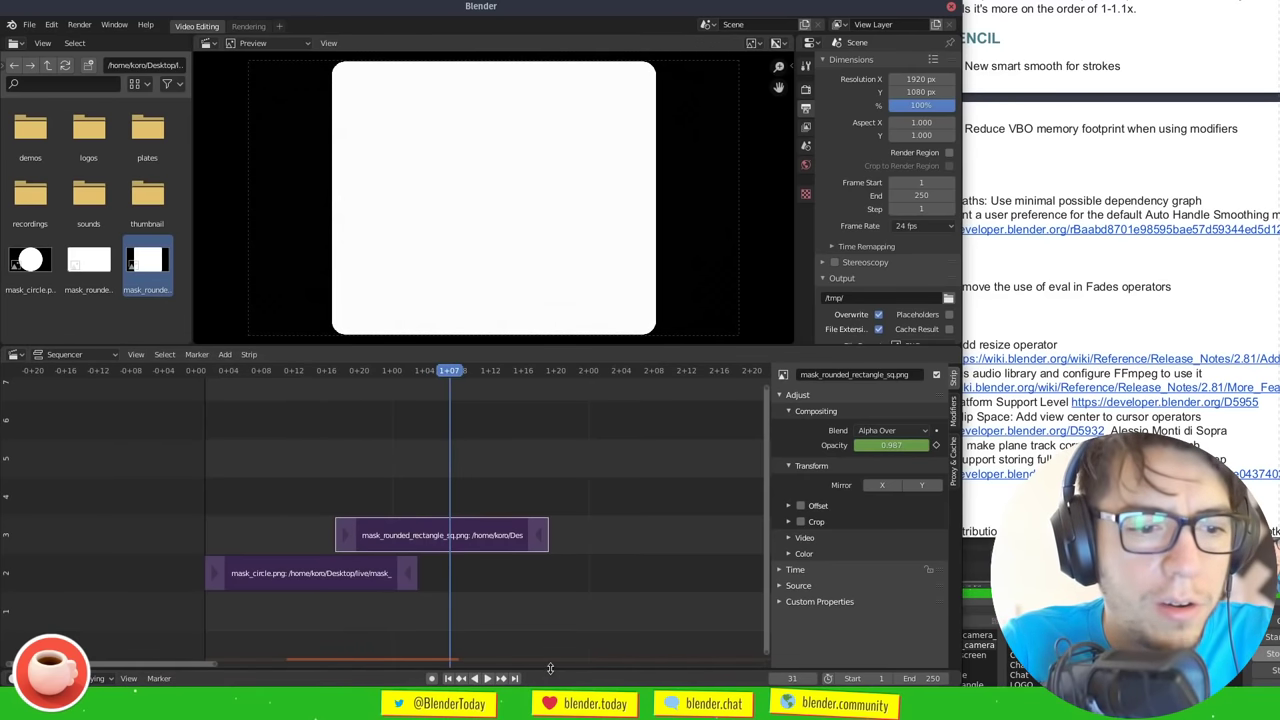
Enlarge the timeline below the sequencer and zoom it to show the keyframes
left_click_drag(562, 668, 588, 600)
scroll(600, 633, "up", 2)
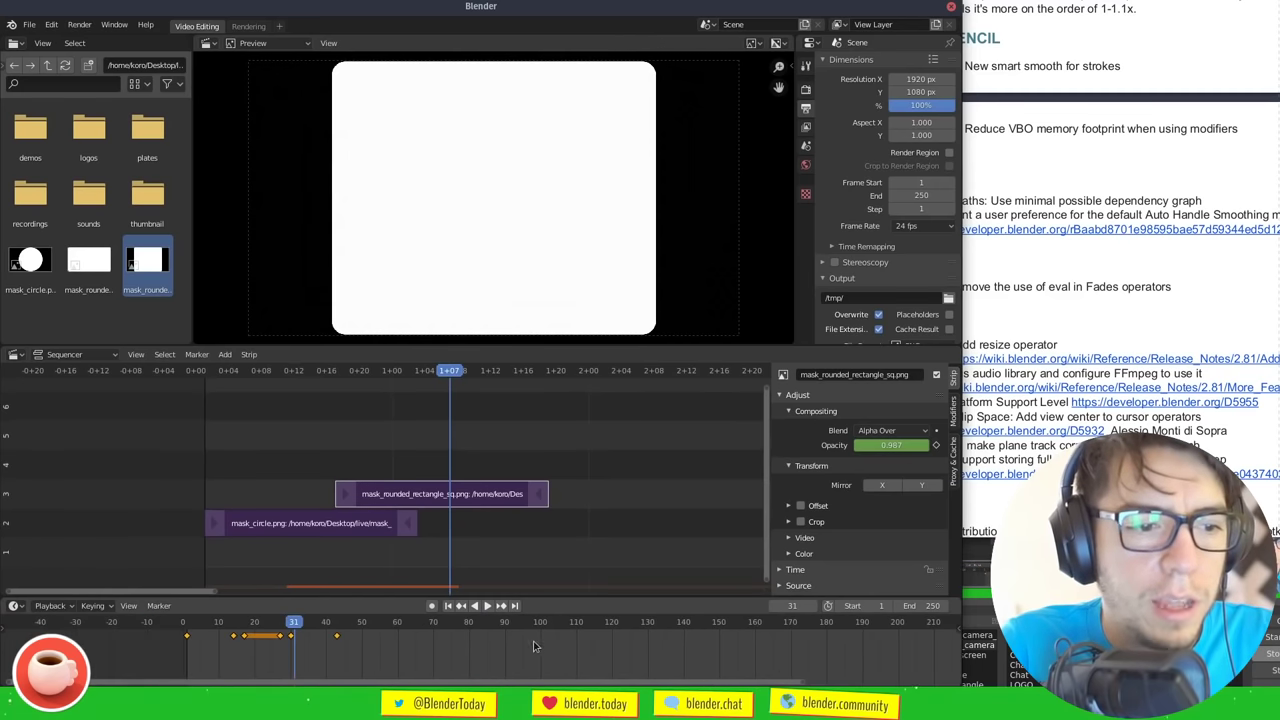
scroll(600, 635, "down", 1)
scroll(600, 640, "up", 3)
scroll(600, 643, "left", 2, "ctrl")
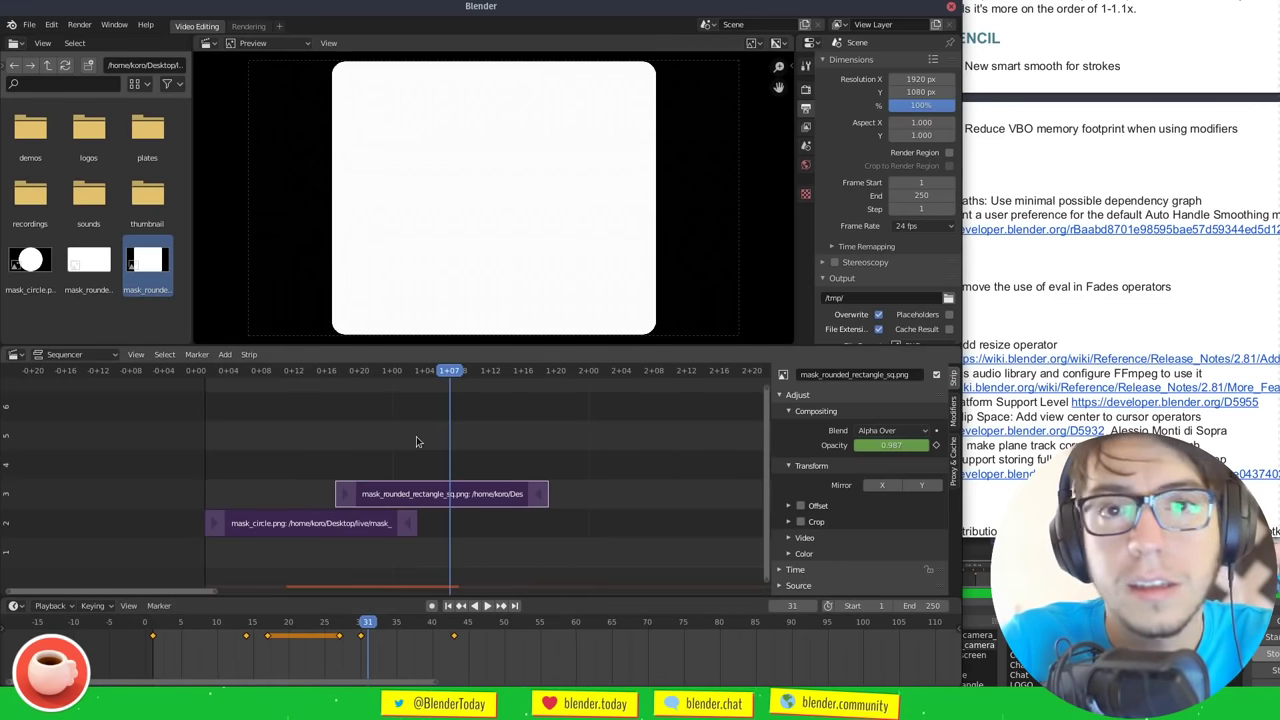
Replay the fade from frame 12, then select the rounded-rectangle strip to show only its keyframes
left_click(295, 372)
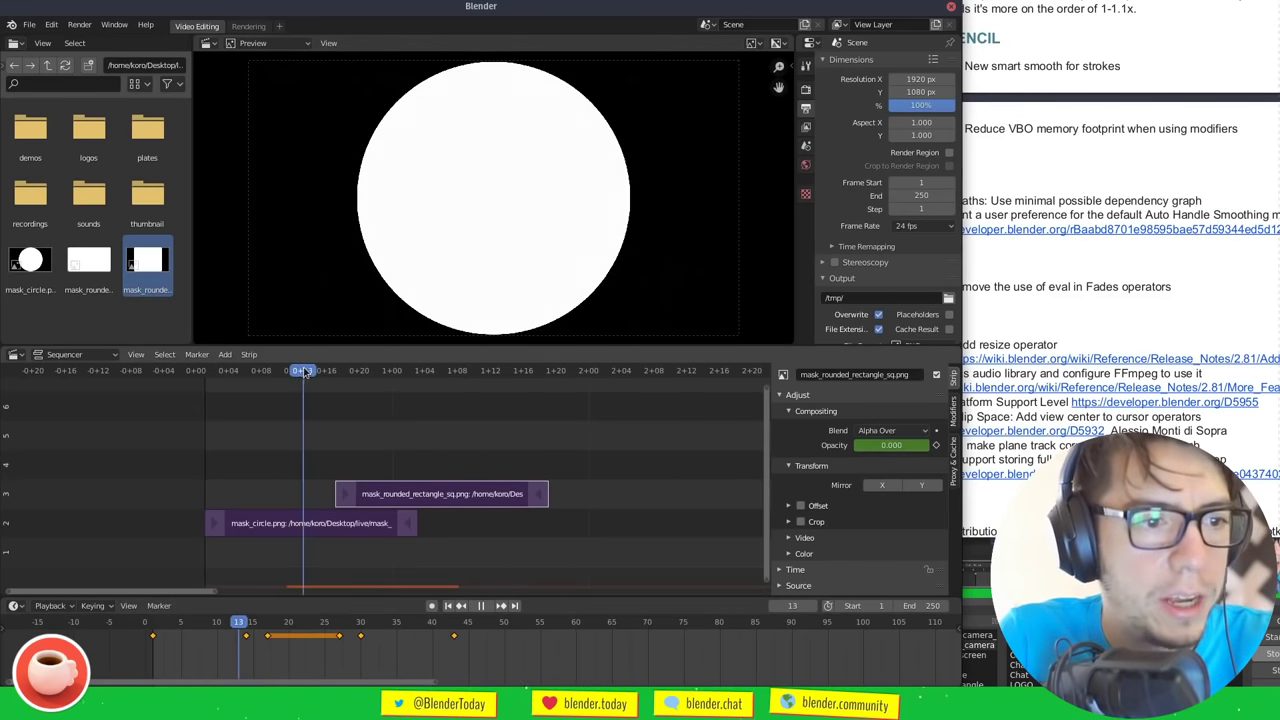
key("space")
left_click(293, 372)
key("space")
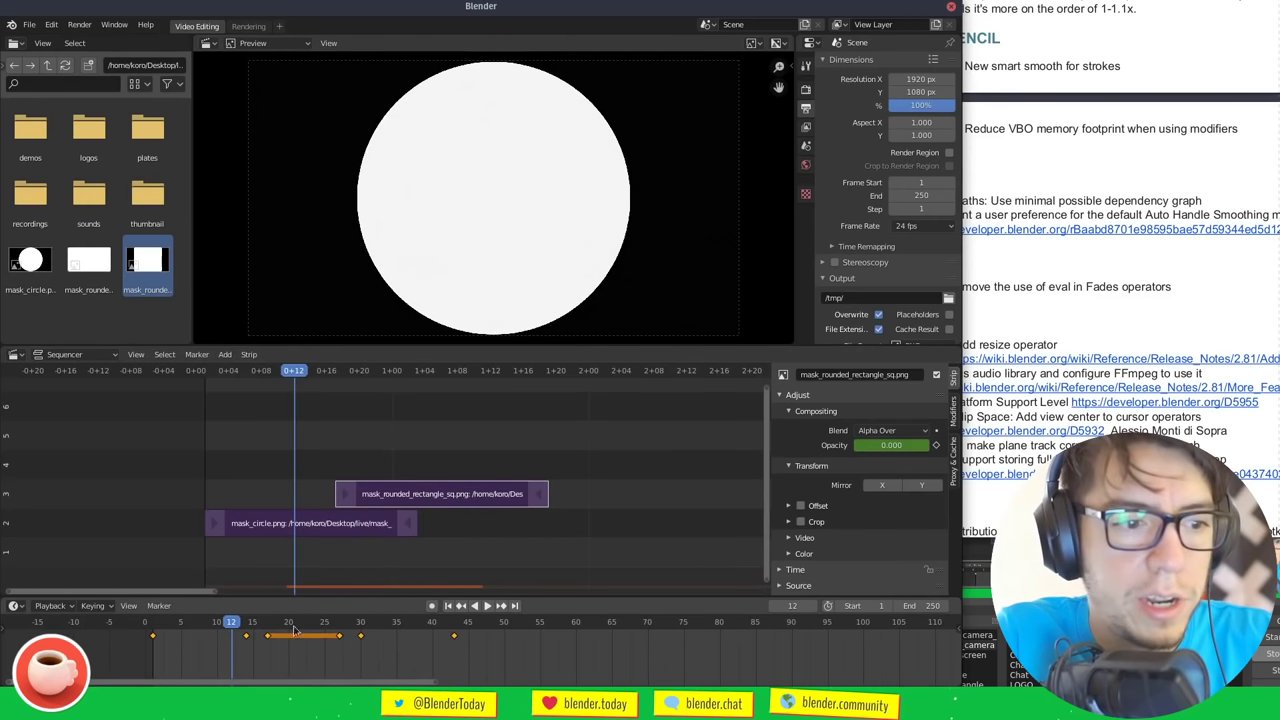
left_click(427, 494)
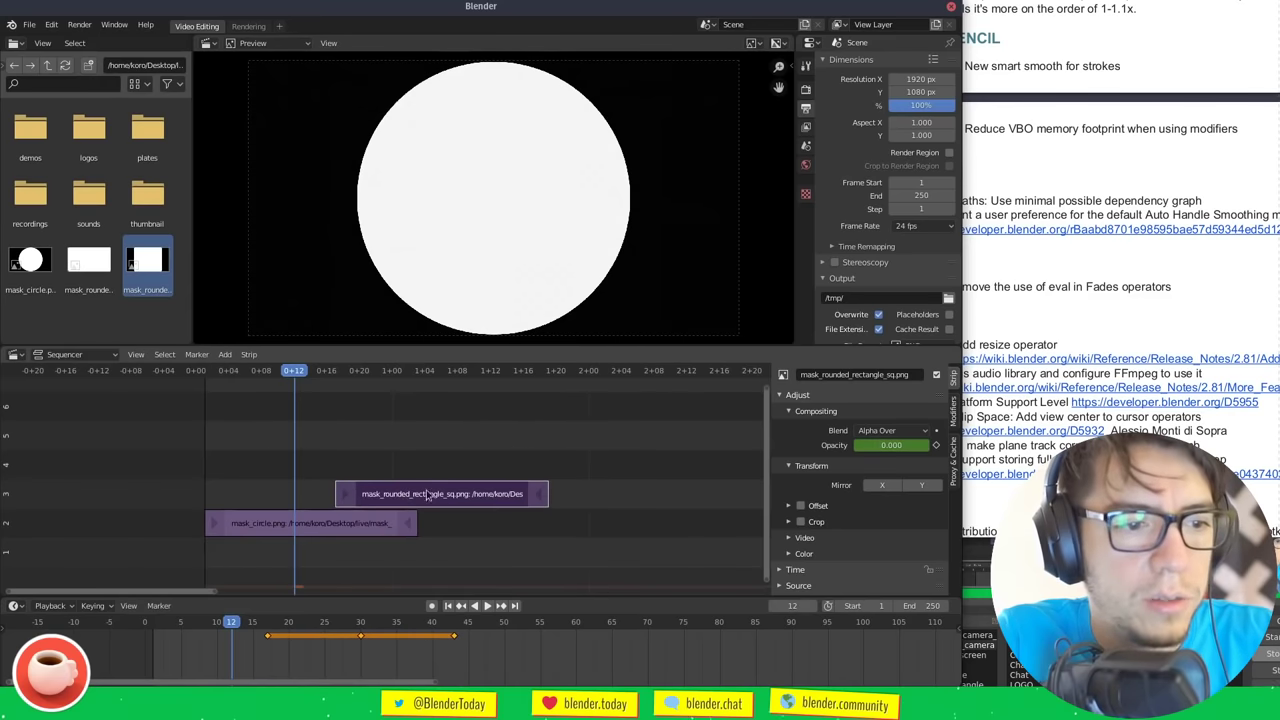
Move both mask strips to later frames and play back, stopping at frame 42
left_click_drag(427, 494, 593, 481)
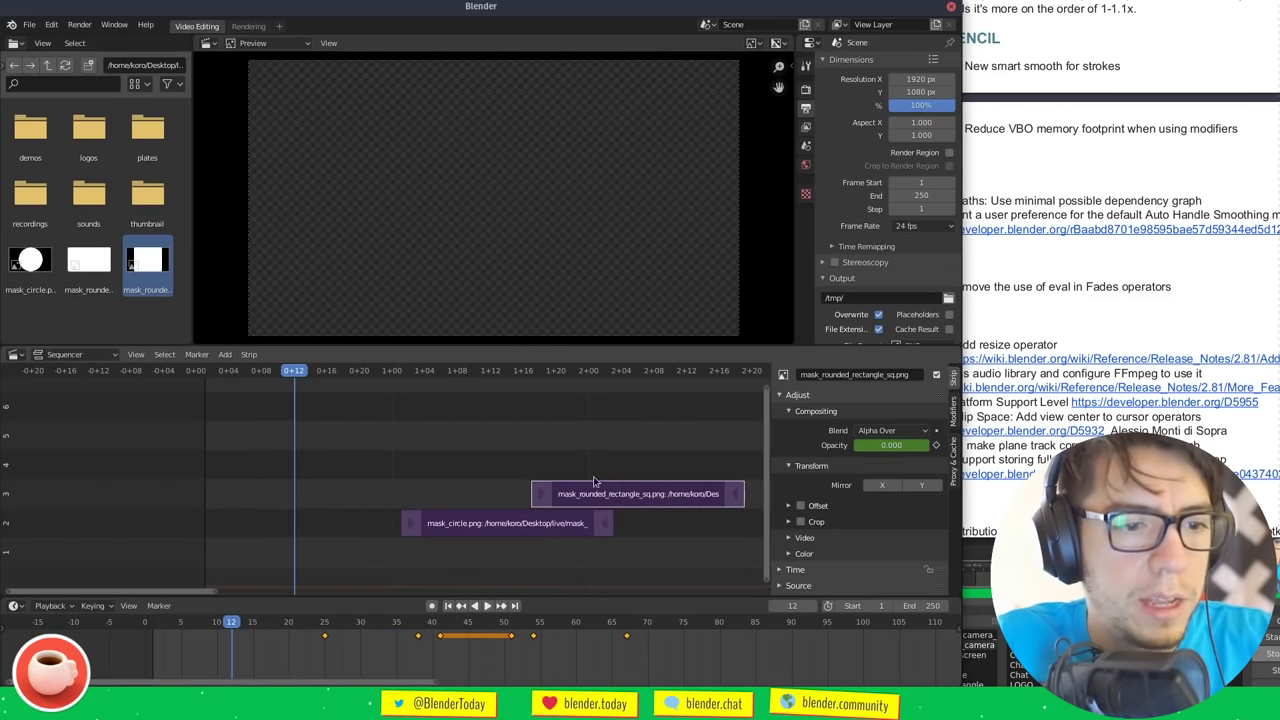
key("space")
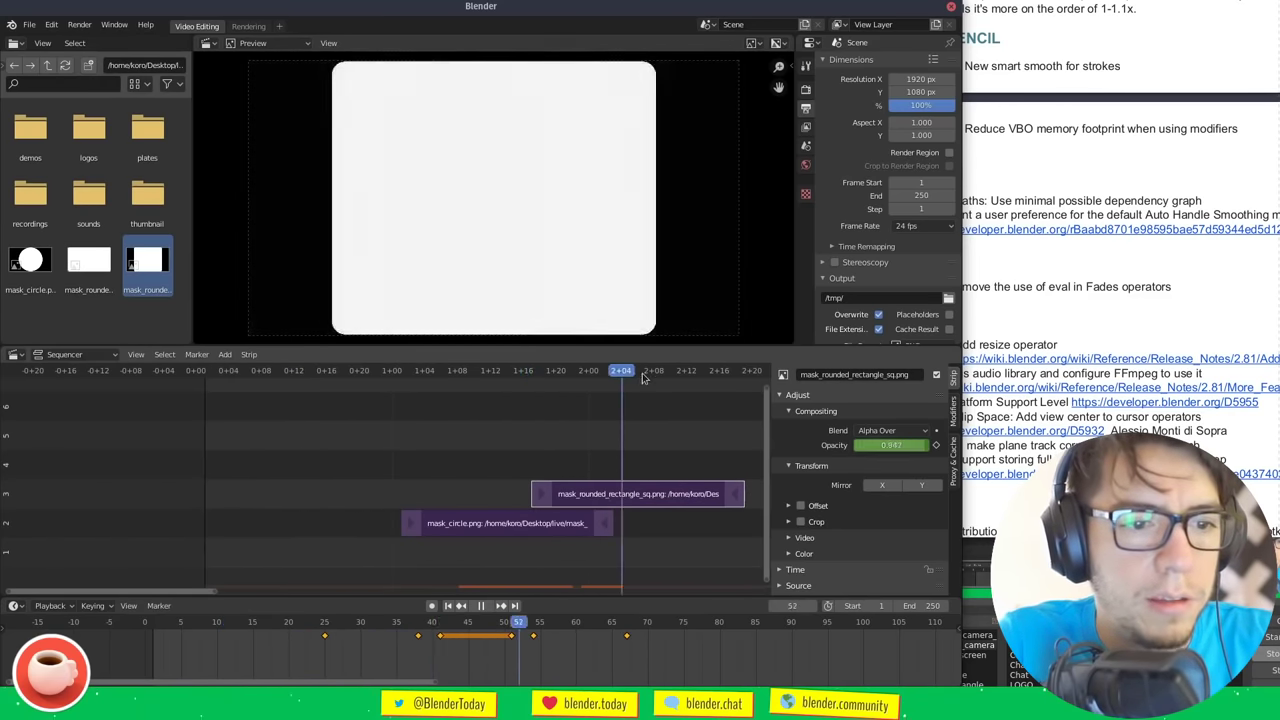
left_click(540, 371)
key("space")
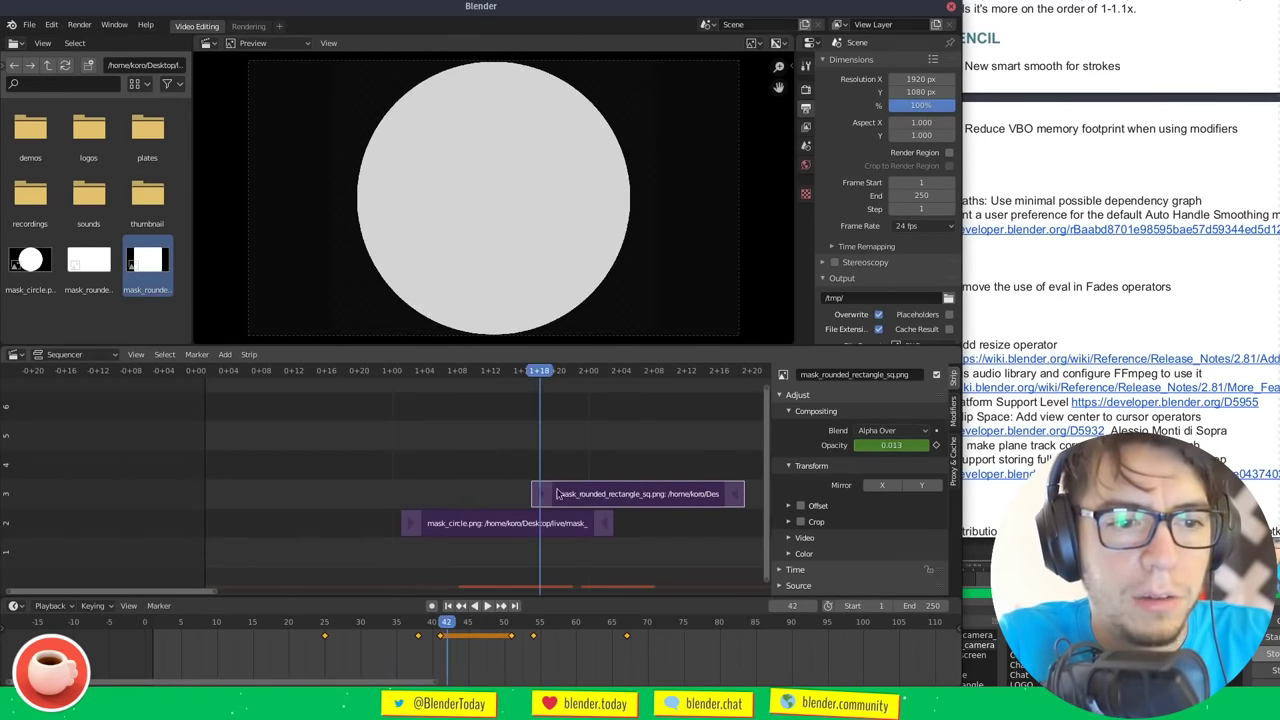
Trim the rounded-rectangle strip's start later, check frame 47, then extend its start earlier
left_click_drag(543, 499, 585, 500)
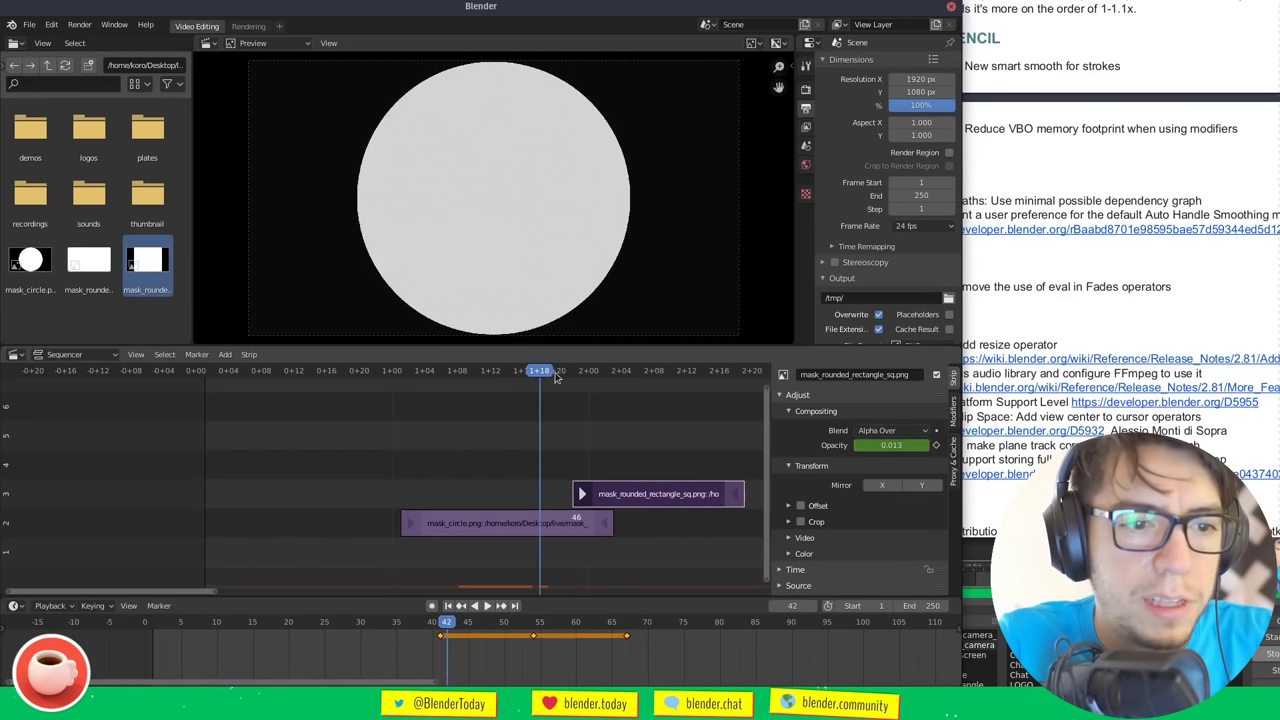
left_click_drag(556, 376, 580, 376)
key("g")
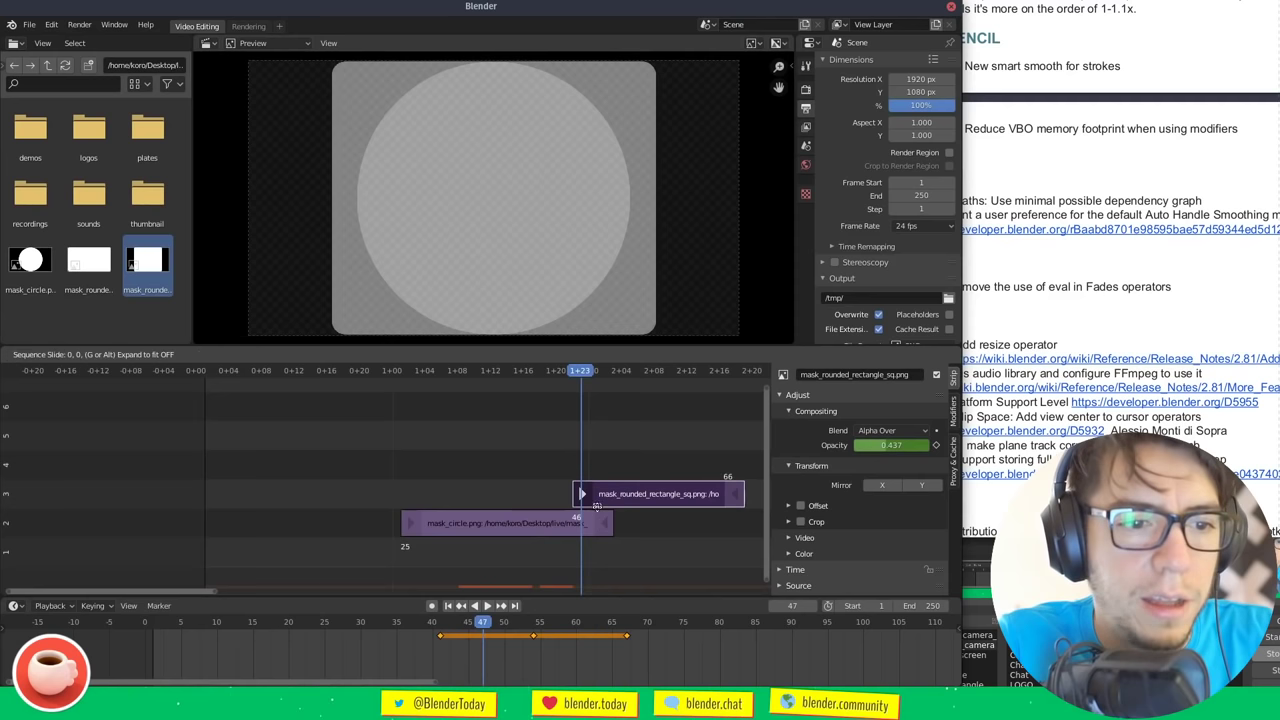
left_click(466, 502)
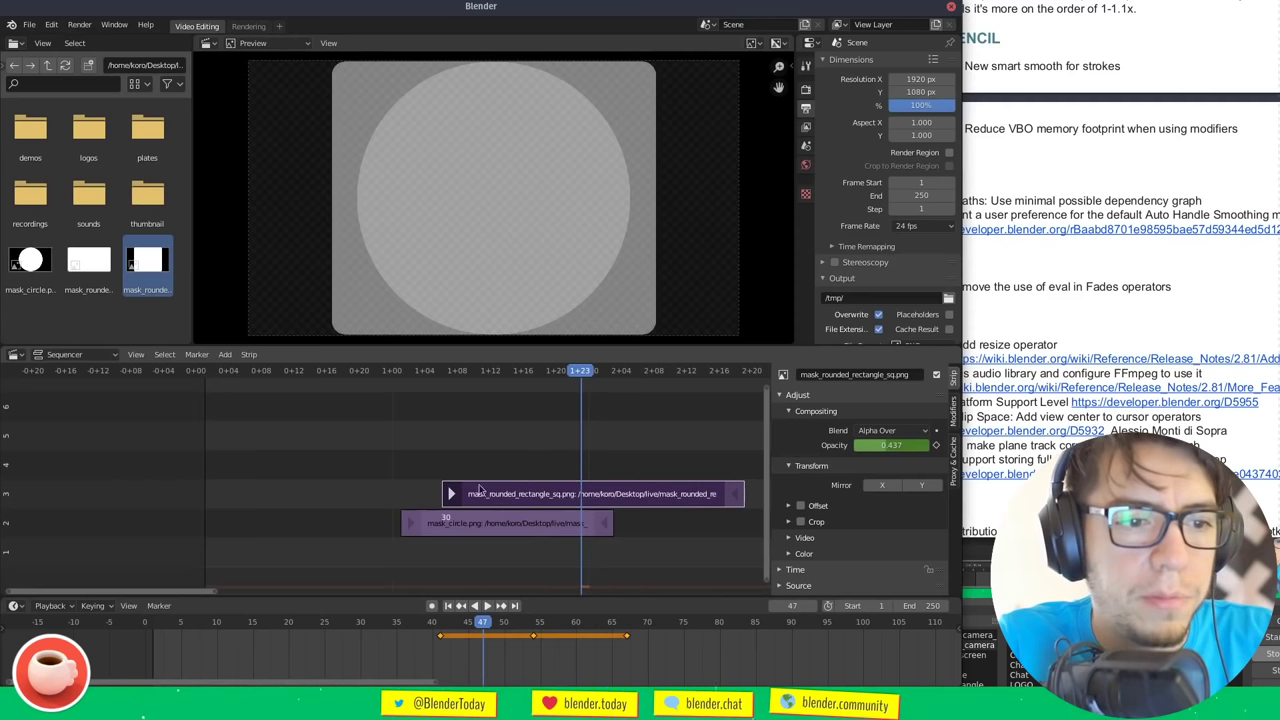
Play the retimed strips back from 1+08 and jump to 1+17 to review the fade
left_click(445, 373)
key("space")
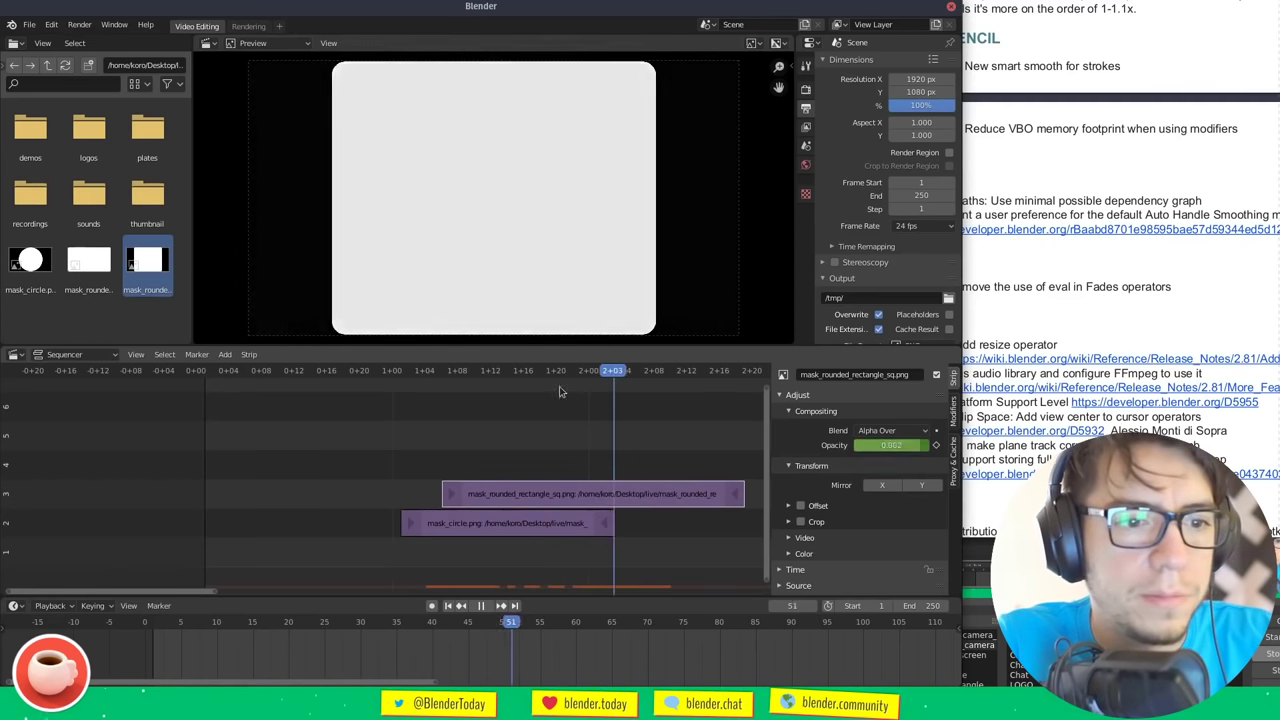
left_click(435, 376)
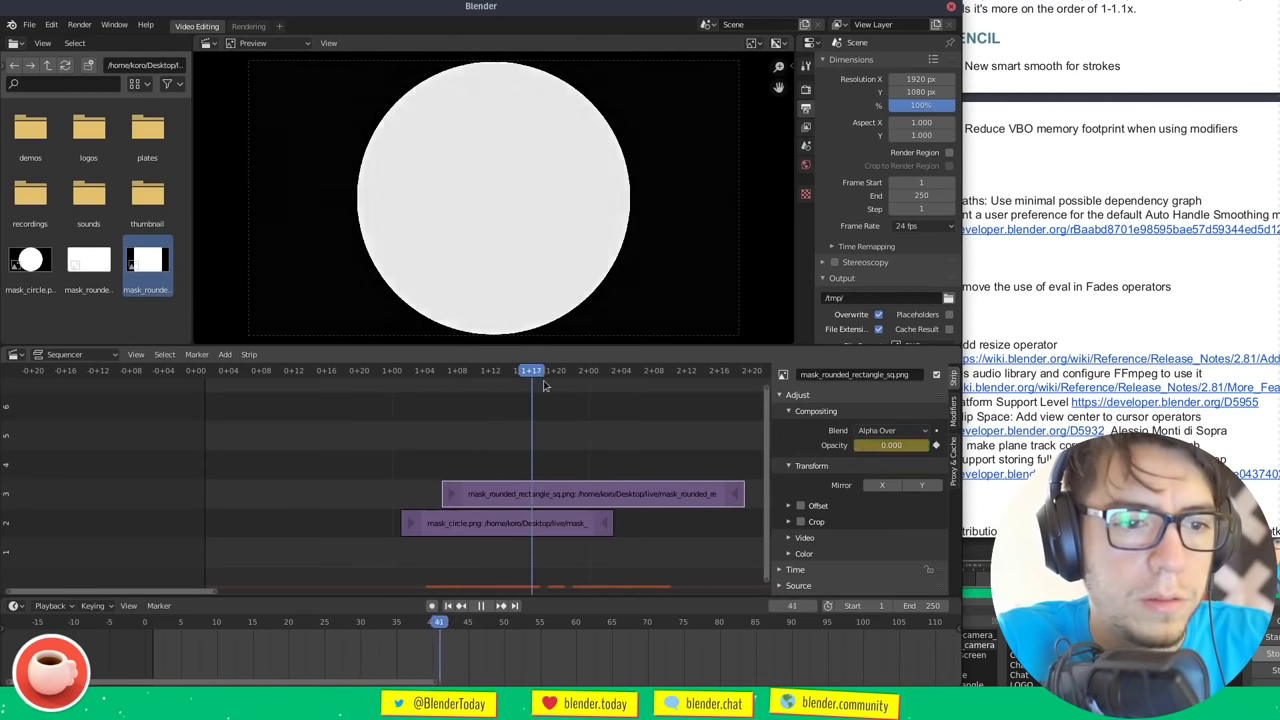
left_click(531, 381)
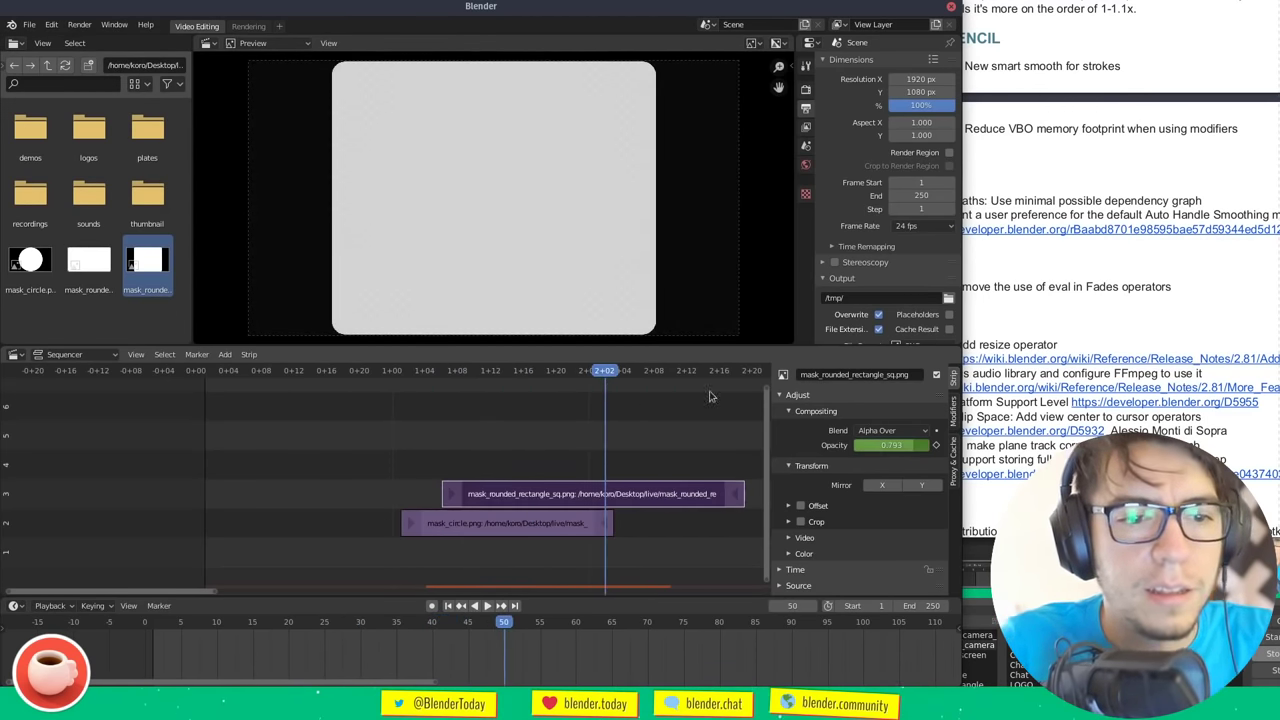
left_click(1015, 337)
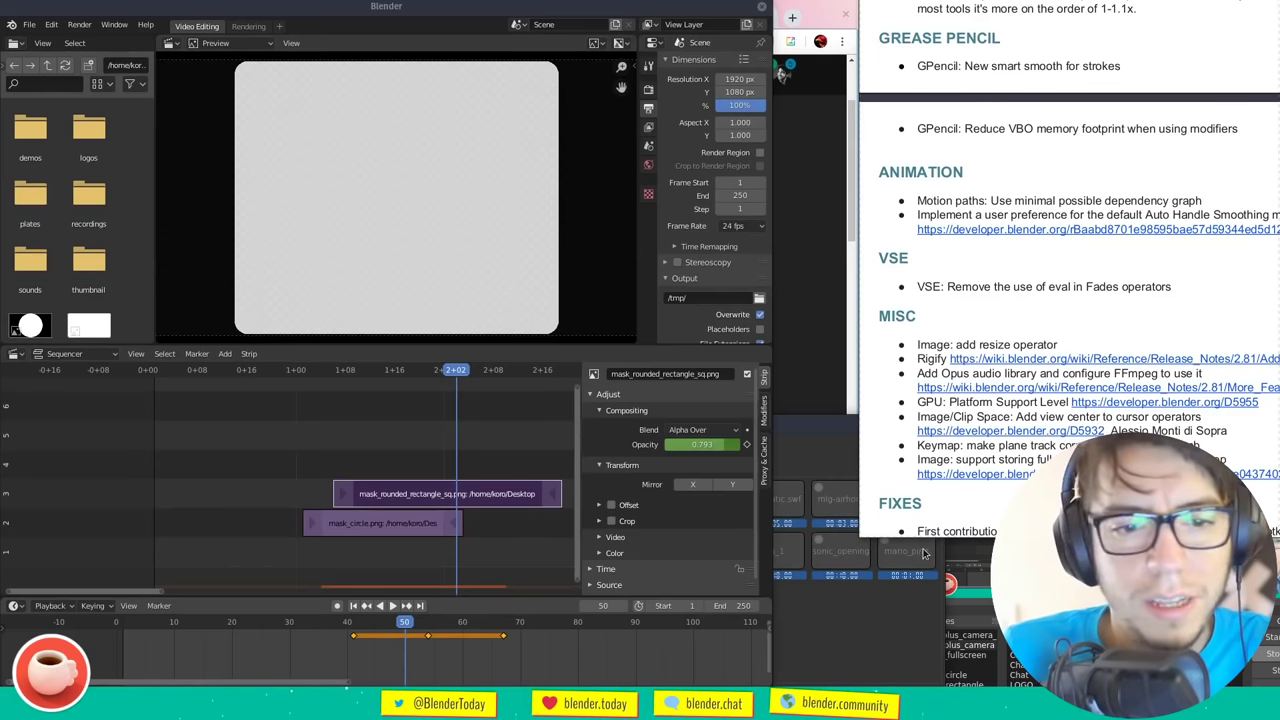
Replace the Video Editing project with a new General file holding the default cube
left_click(924, 553)
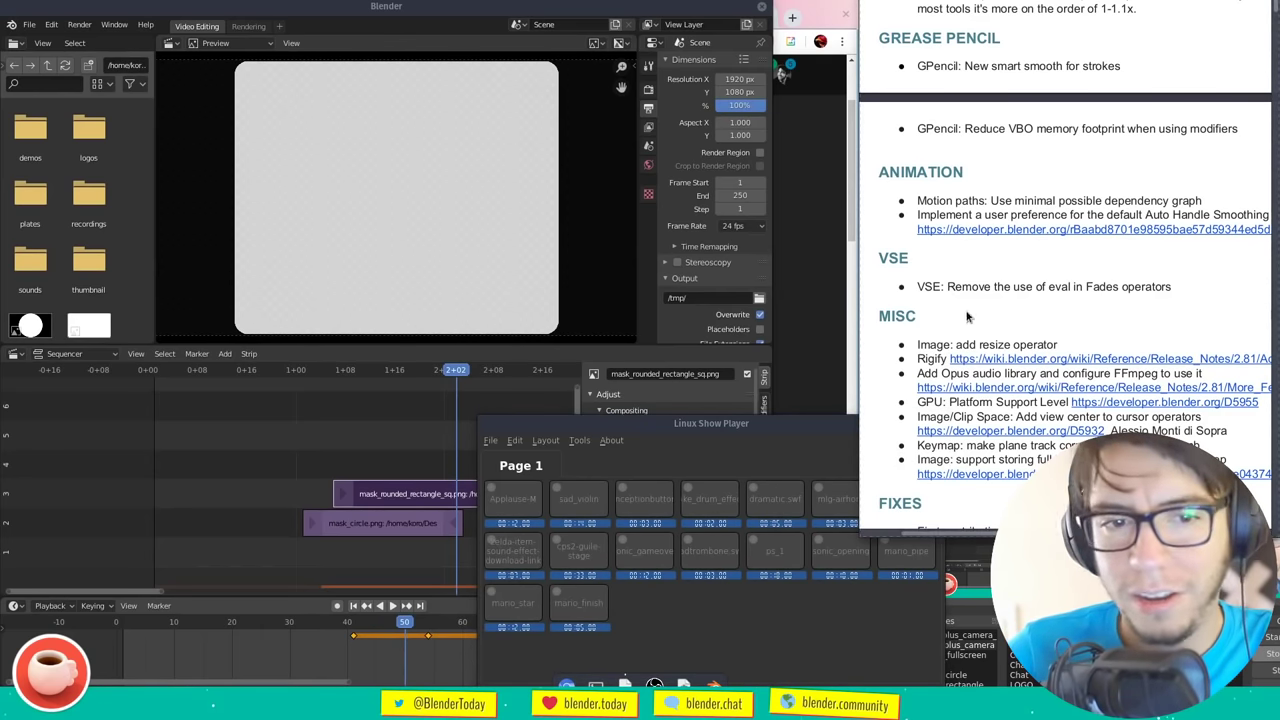
left_click(502, 239)
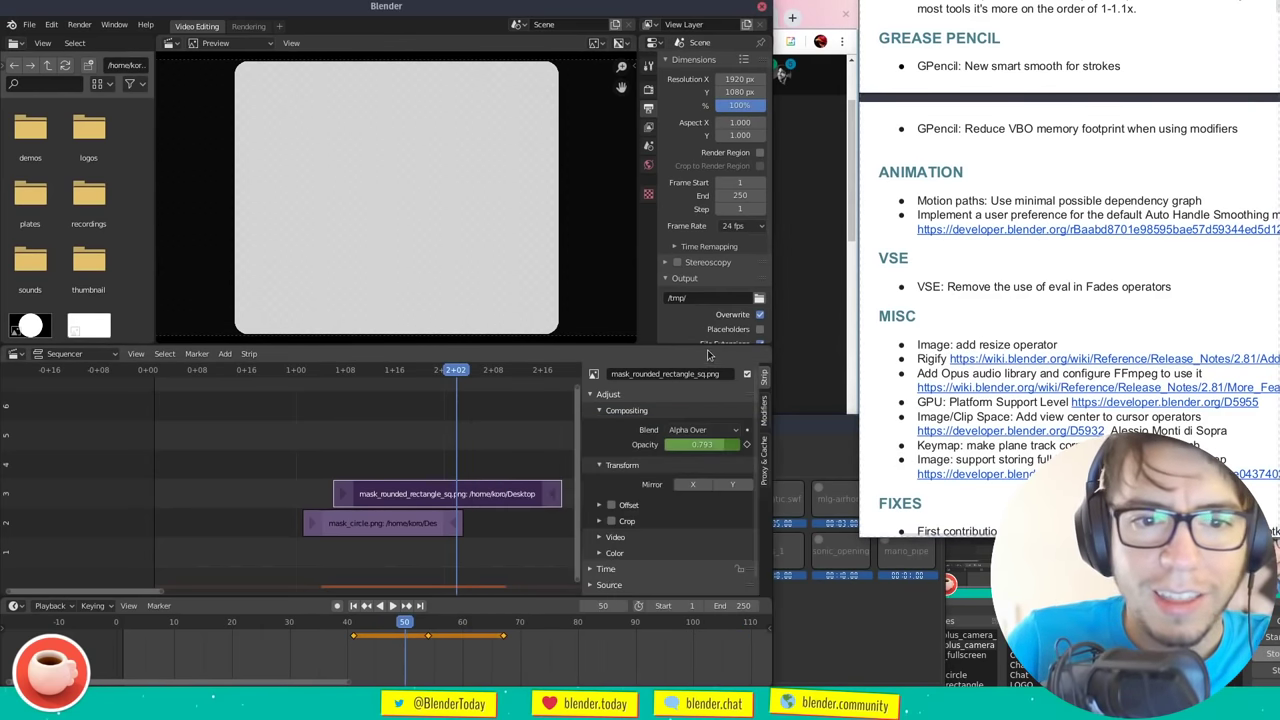
right_click(474, 278)
left_click(464, 220)
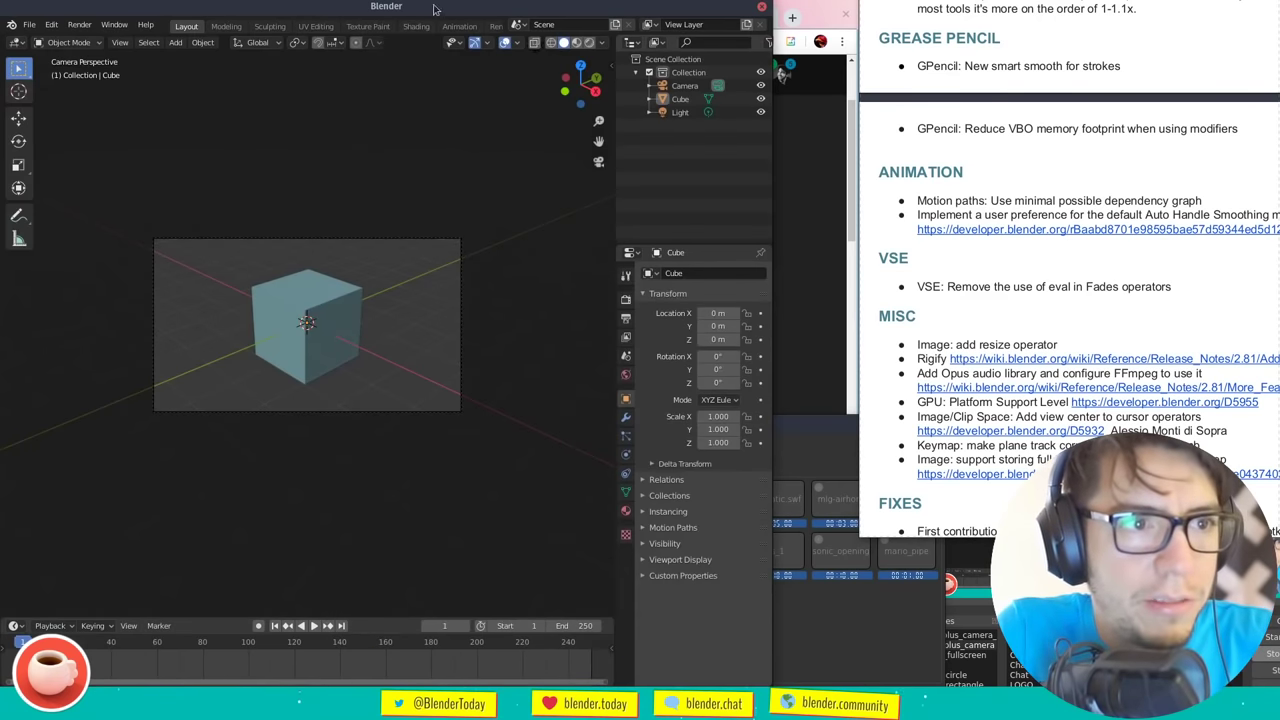
In the Texture Paint workspace, create a new blank 1024×1024 image
left_click(370, 27)
left_click(196, 60)
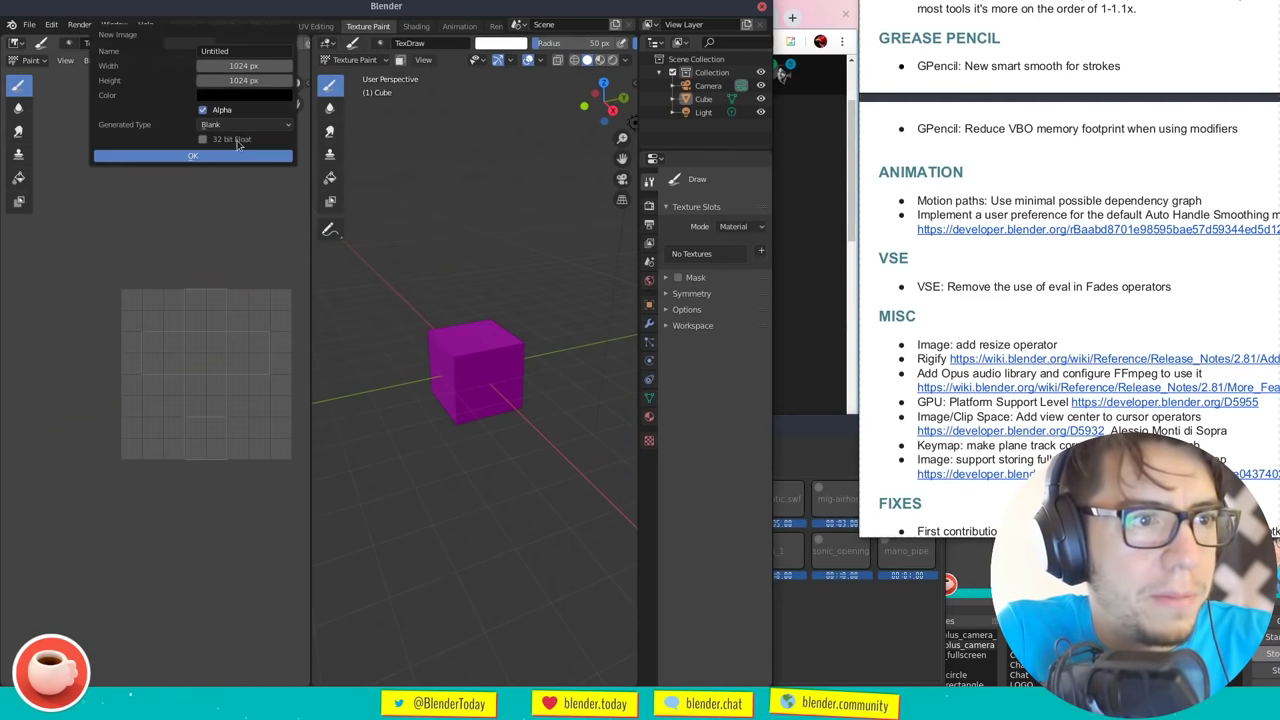
left_click(240, 152)
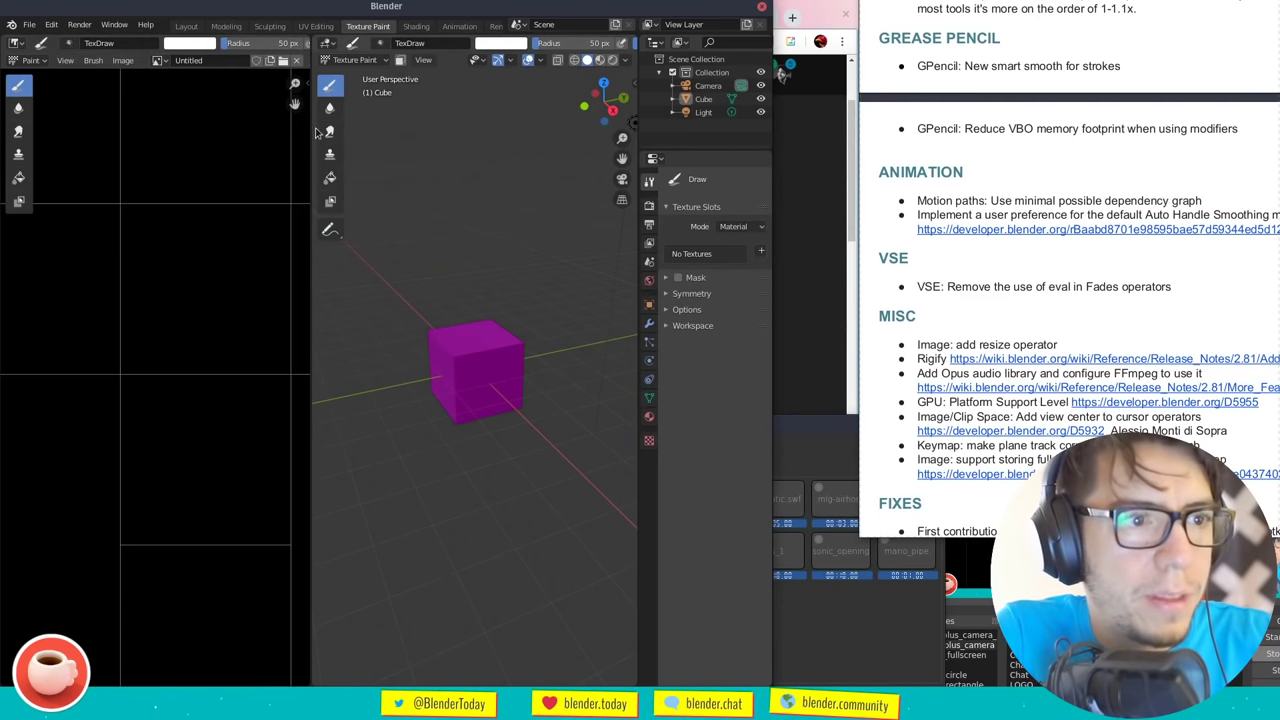
Widen the image editor and bring up the Resize Image dialog
left_click_drag(311, 131, 418, 131)
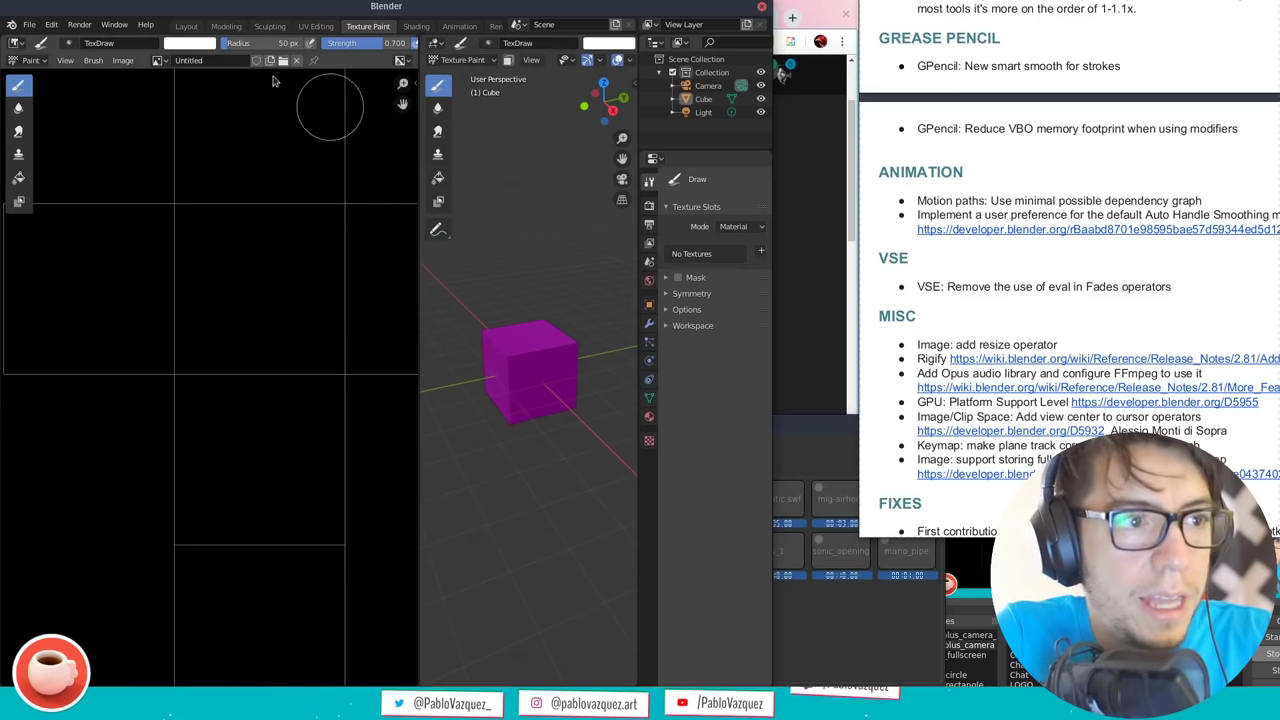
left_click(125, 61)
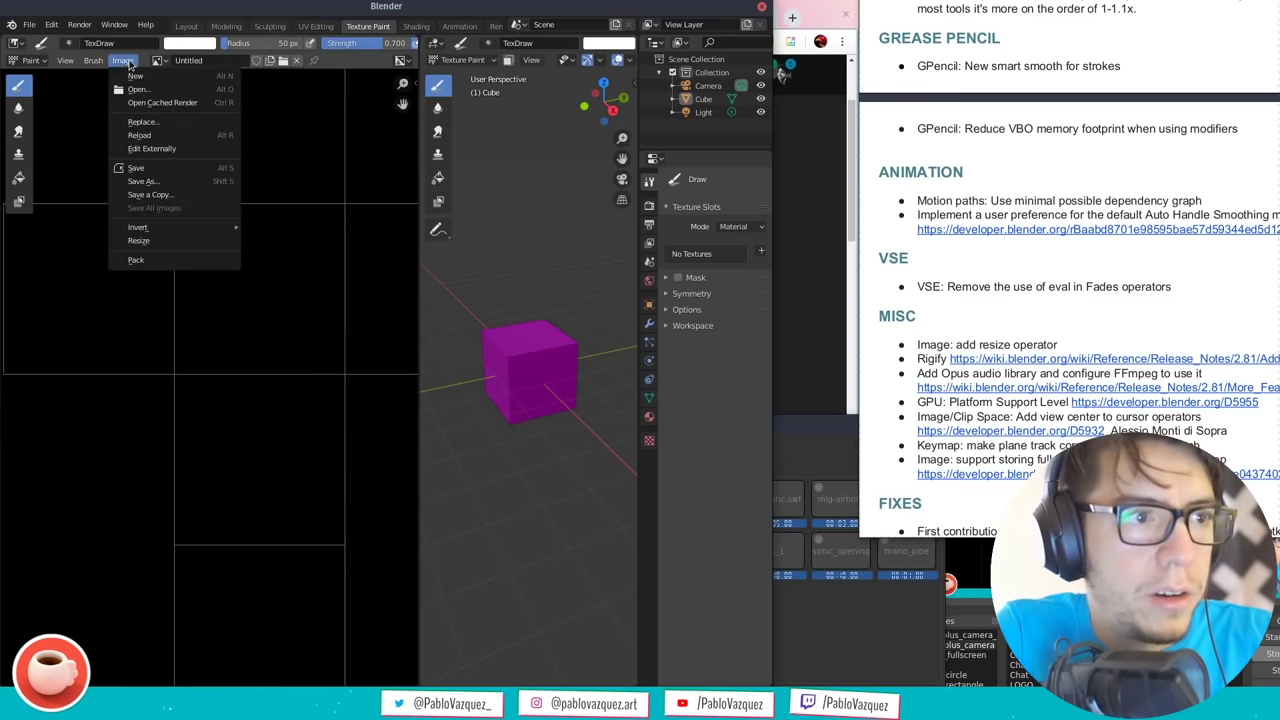
left_click(168, 241)
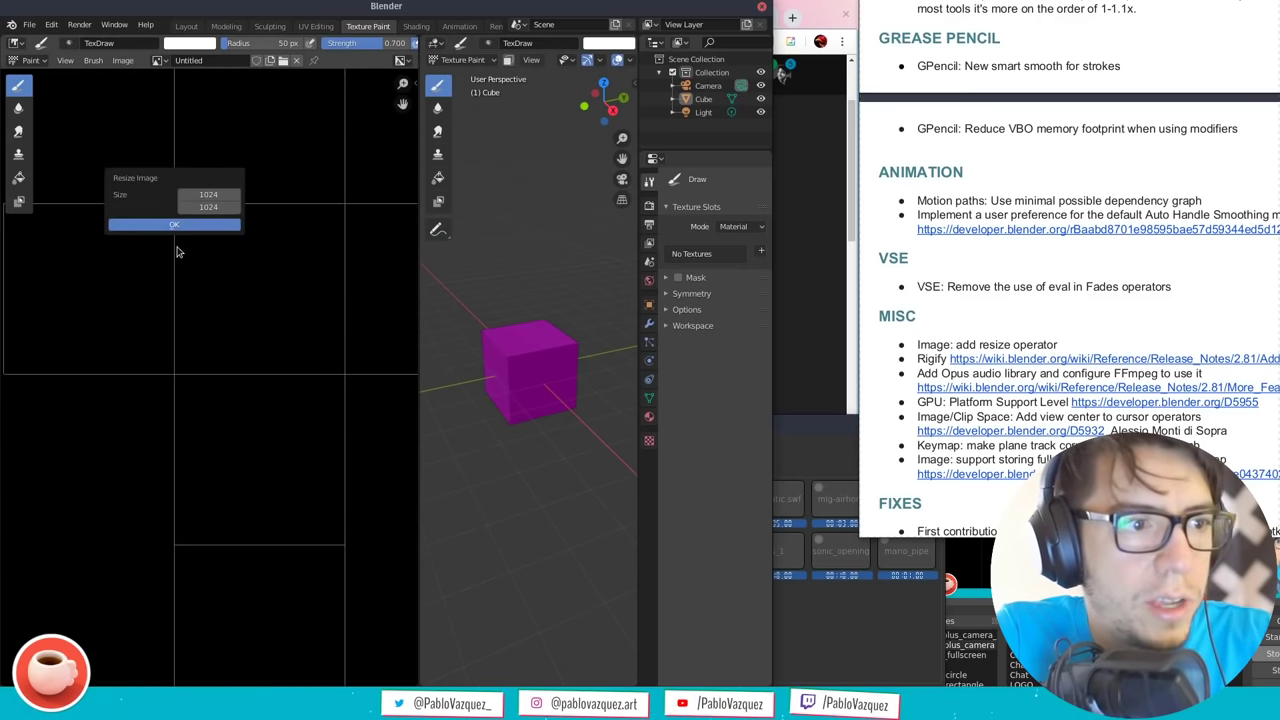
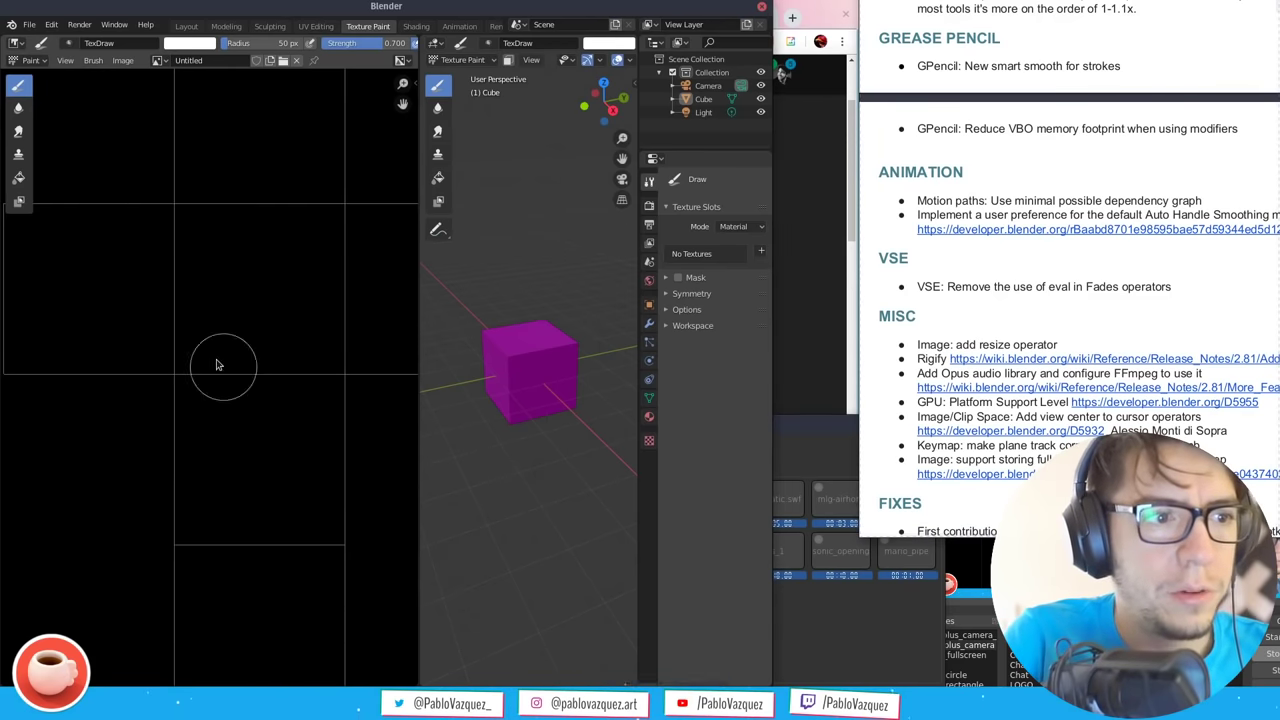
Paint white strokes on the image, then resize it to 4096 by 4096
mouse_move(214, 363)
left_mouse_down()
mouse_move(206, 275)
mouse_move(286, 328)
left_mouse_up()
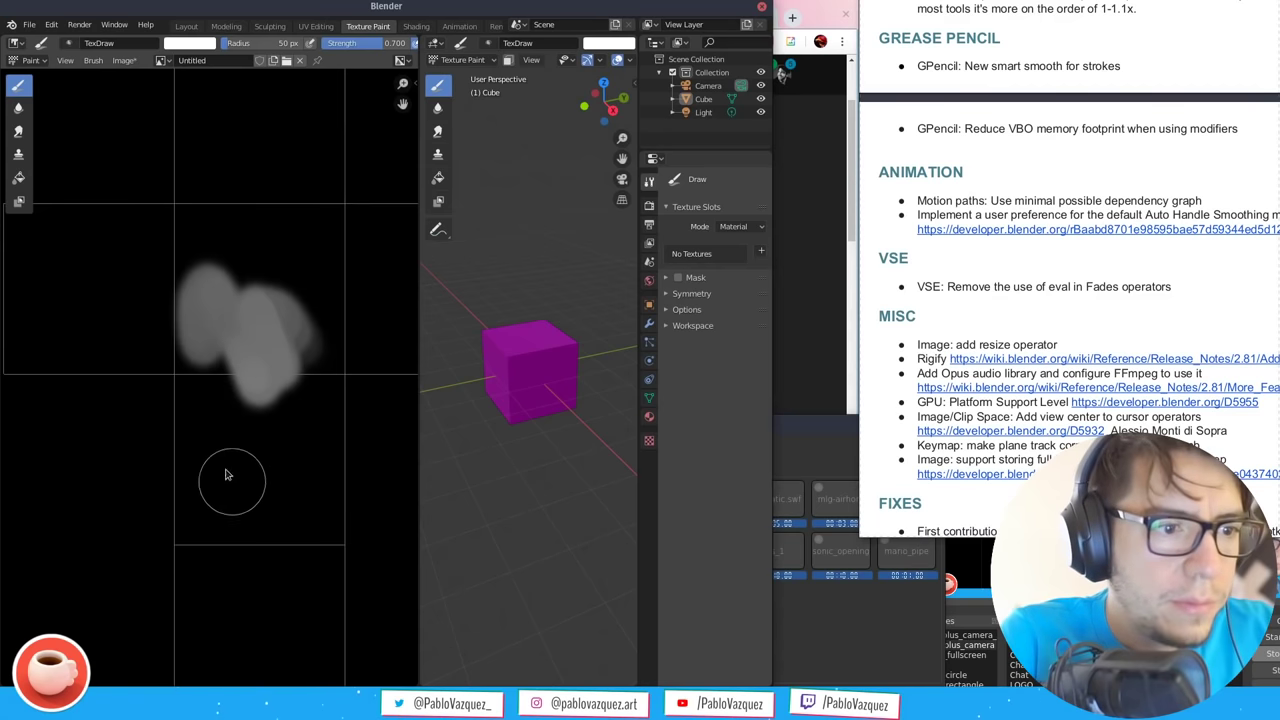
mouse_move(229, 480)
left_mouse_down()
mouse_move(290, 425)
mouse_move(363, 395)
mouse_move(233, 345)
mouse_move(285, 313)
mouse_move(278, 238)
mouse_move(270, 263)
mouse_move(305, 188)
left_mouse_up()
left_click(128, 60)
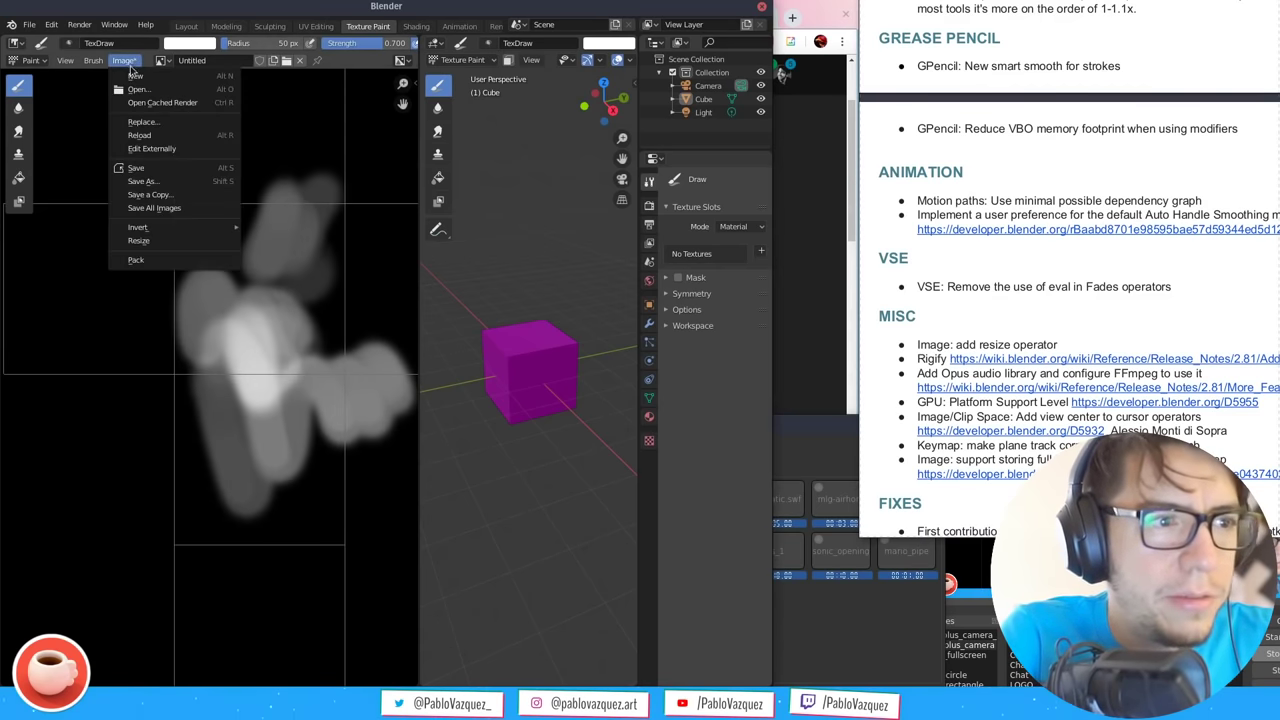
left_click(170, 242)
left_click(205, 192)
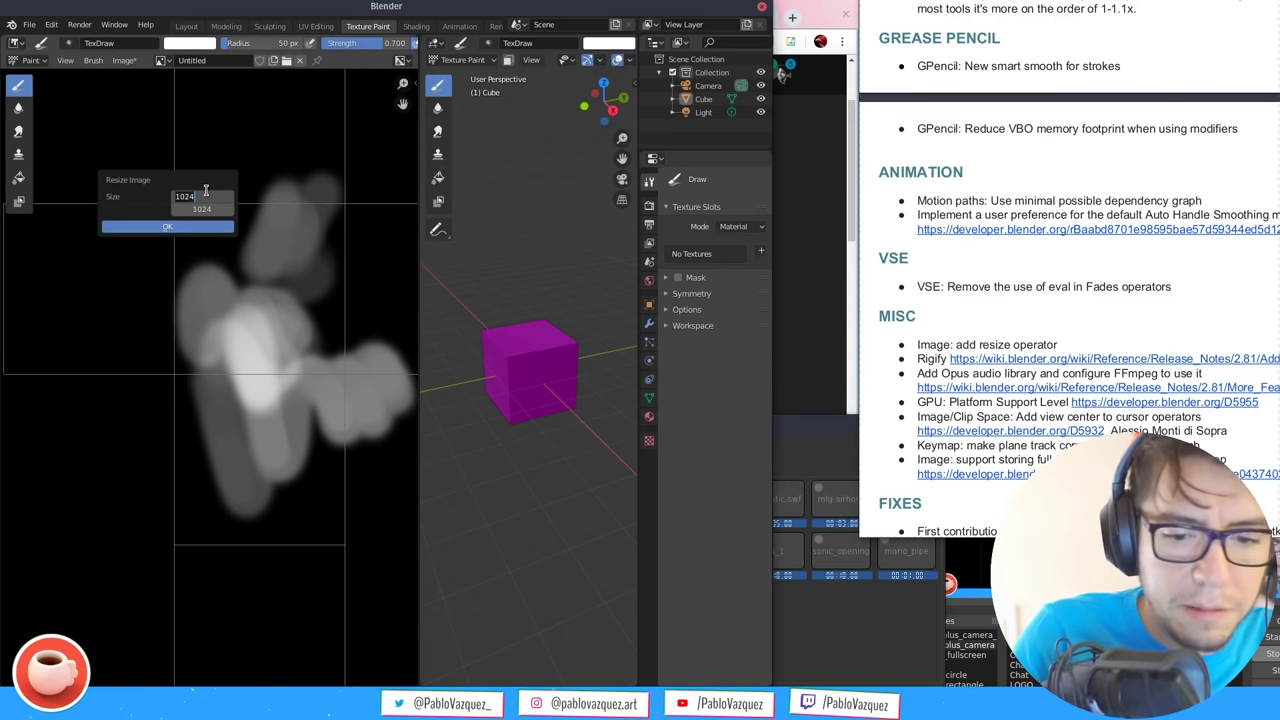
type("4096")
key("Tab")
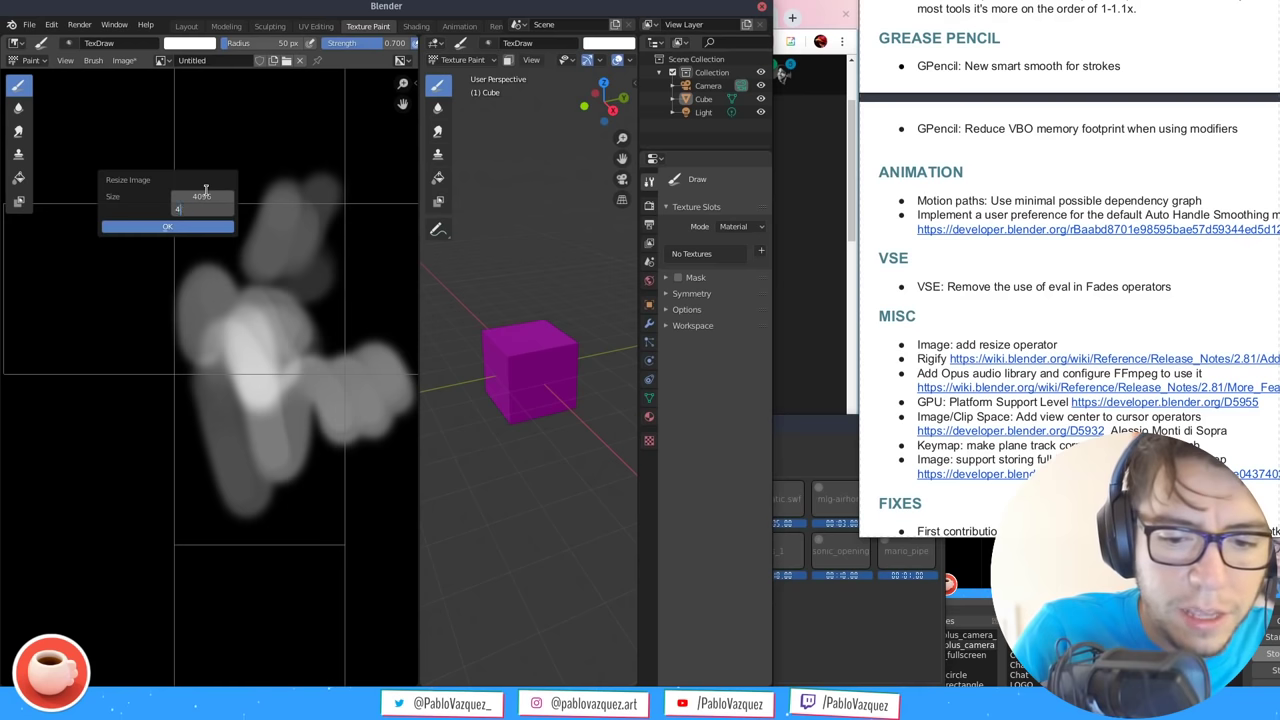
type("4096")
key("Return")
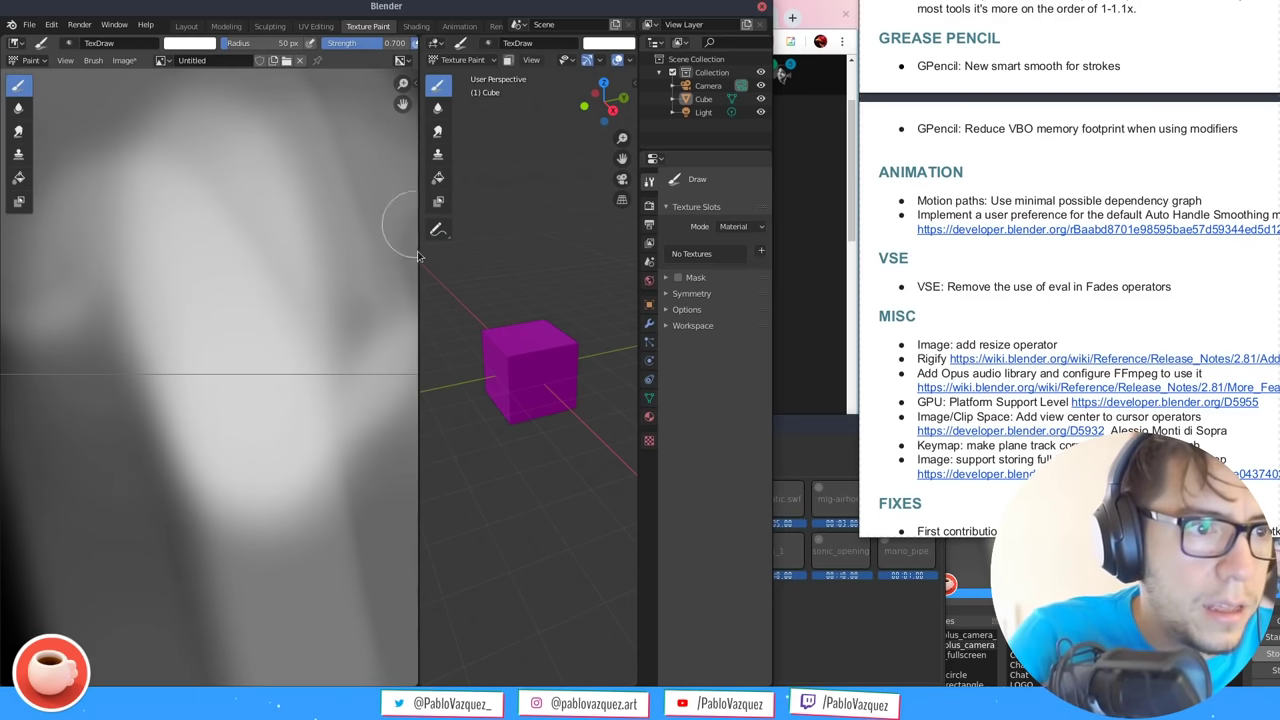
Look over the enlarged image and show the brush settings sidebar
middle_click_drag(250, 427, 232, 452)
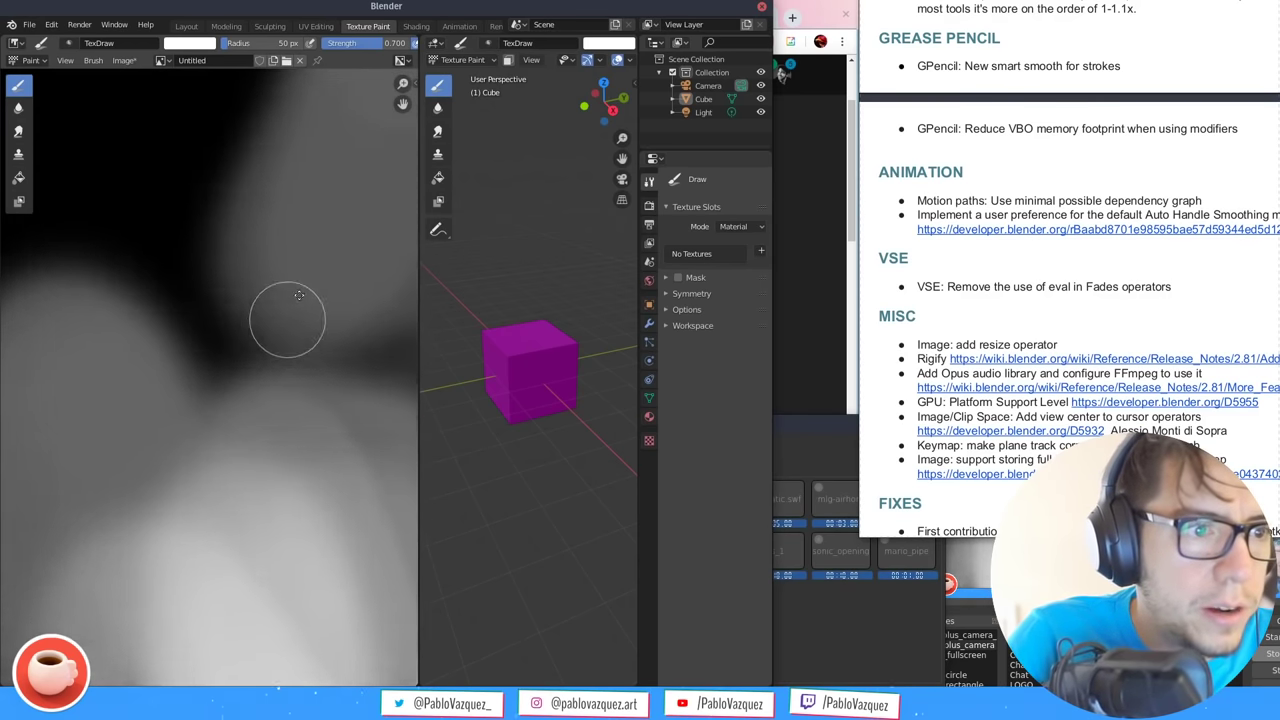
scroll(300, 260, "down", 3)
scroll(157, 283, "up", 5)
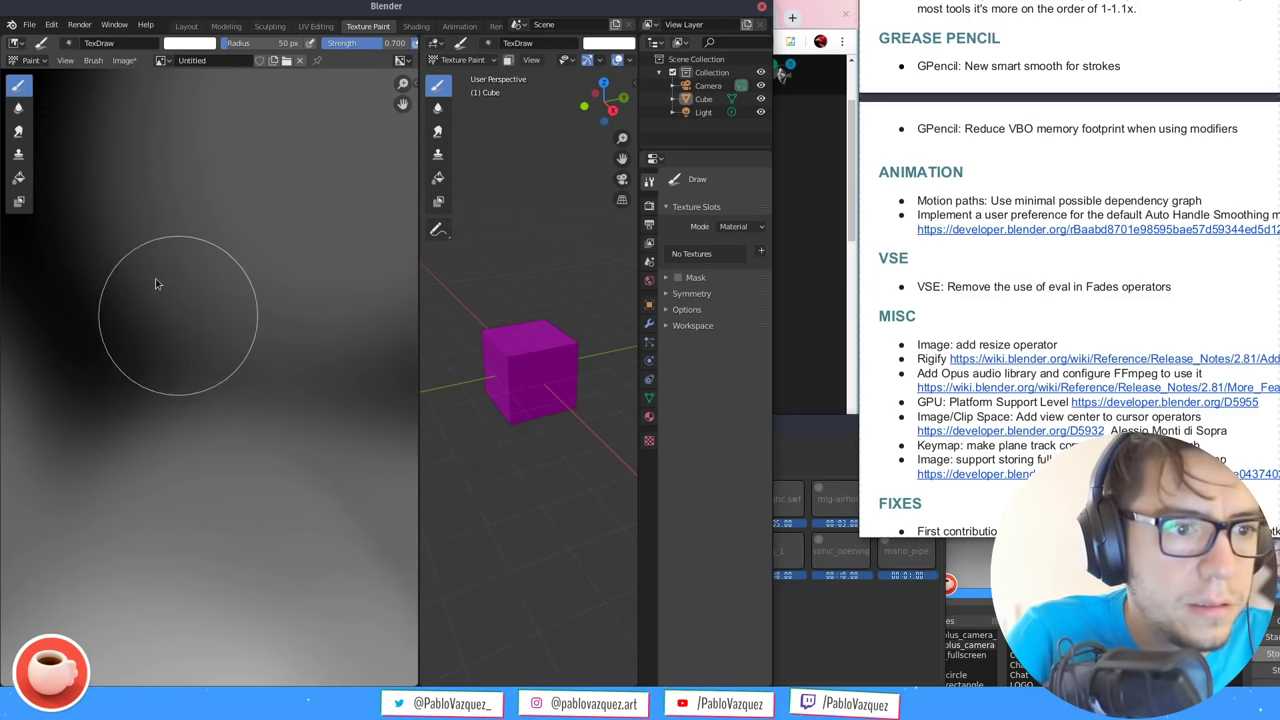
scroll(238, 344, "up", 4)
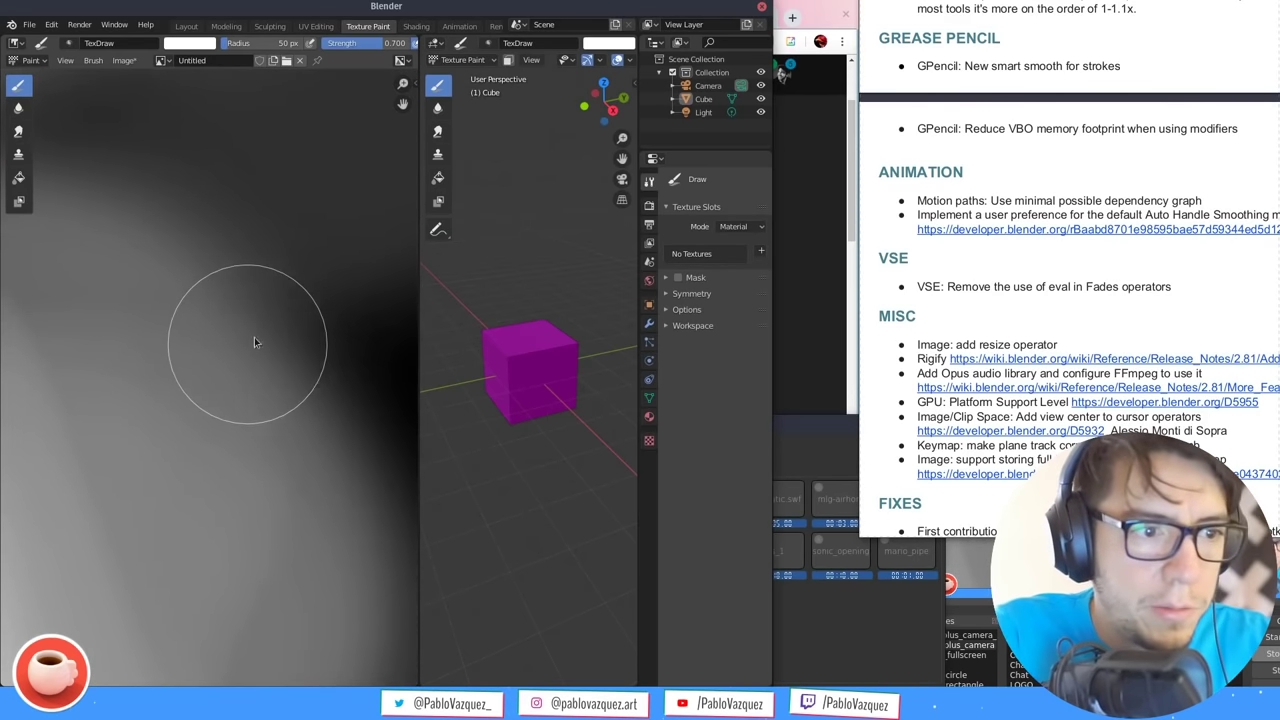
scroll(262, 306, "down", 1)
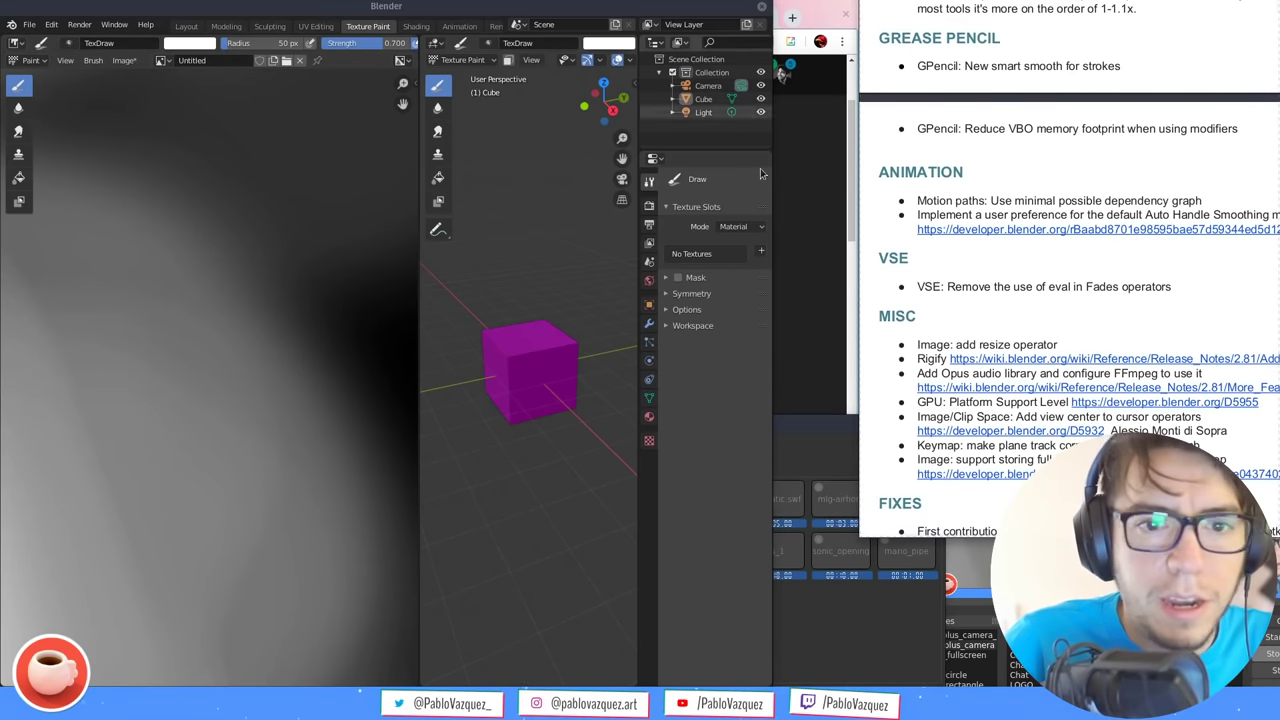
key("n")
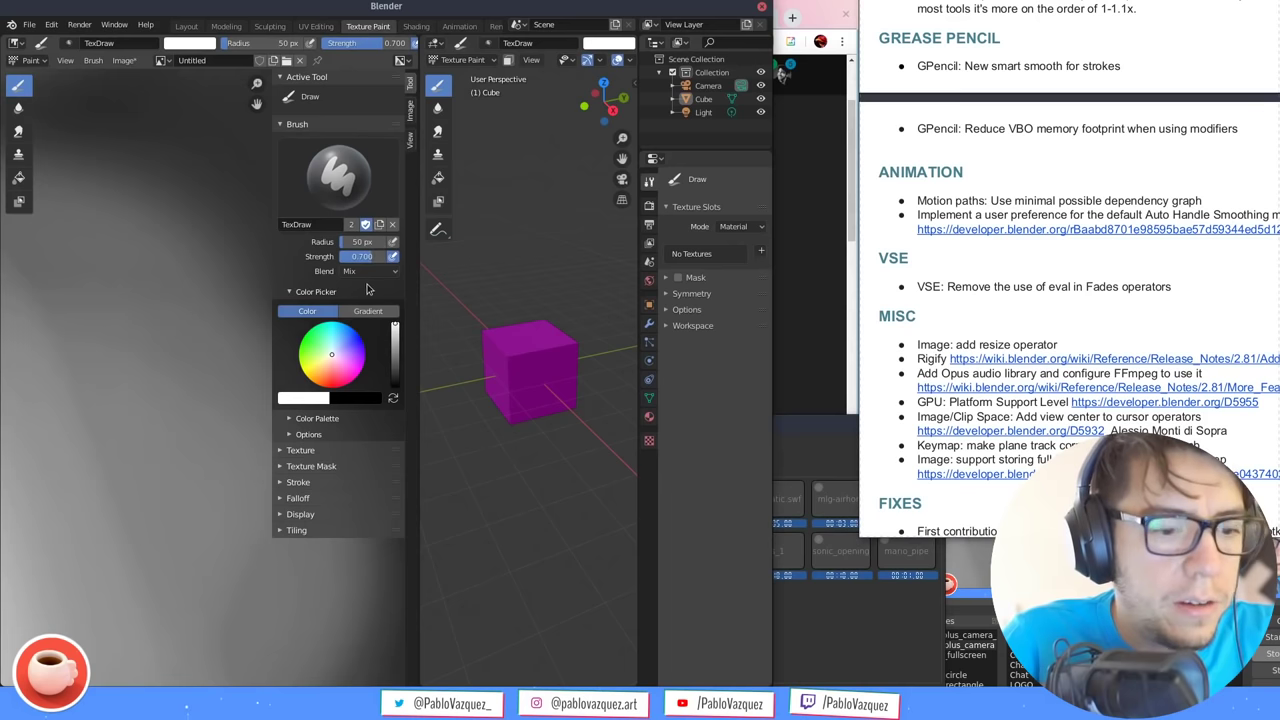
Start a new General scene file
key("ctrl+n")
left_click(368, 290)
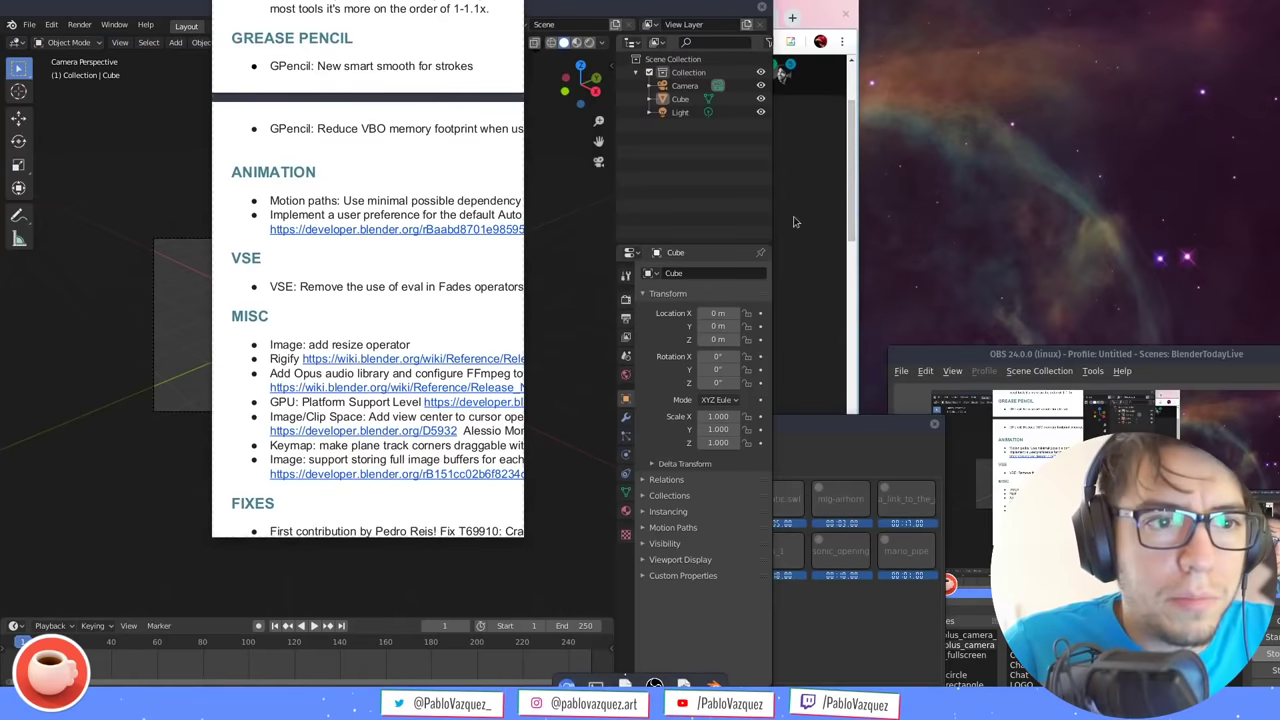
key("super")
Place the release notes PDF window beside the browser
left_click(340, 228)
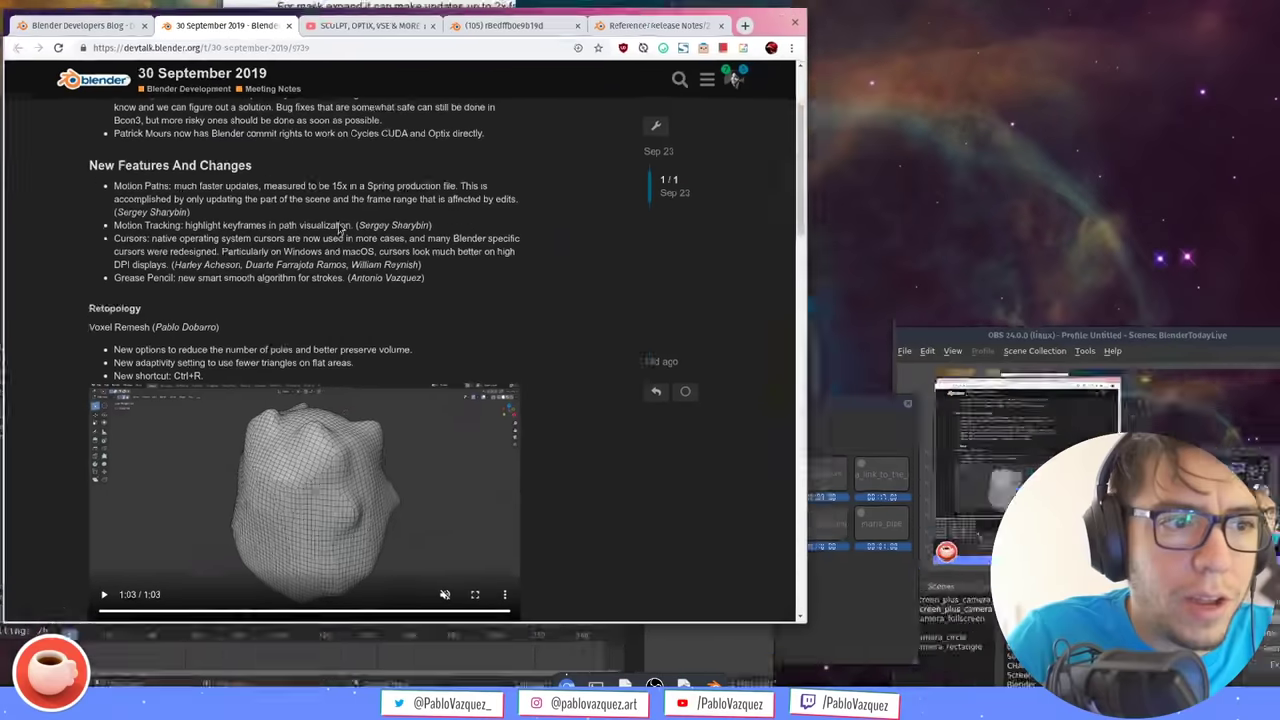
key("super")
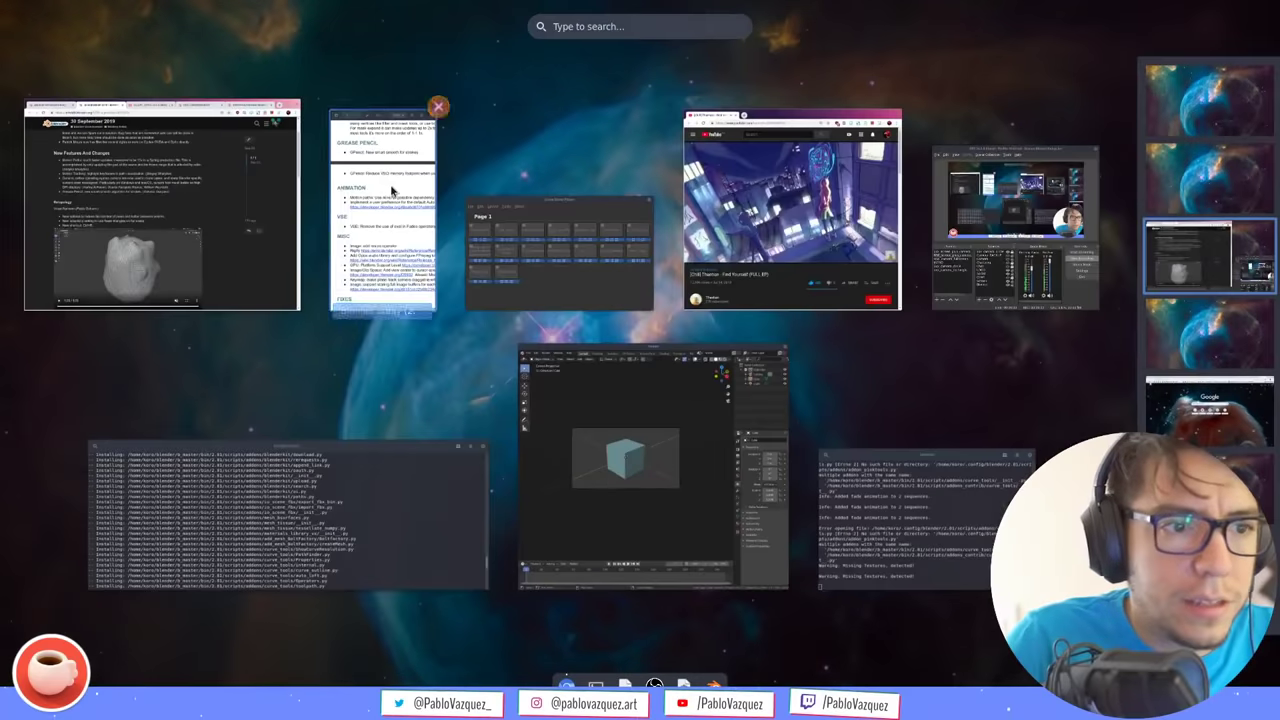
left_click(391, 194)
left_click_drag(808, 334, 1096, 293, "super")
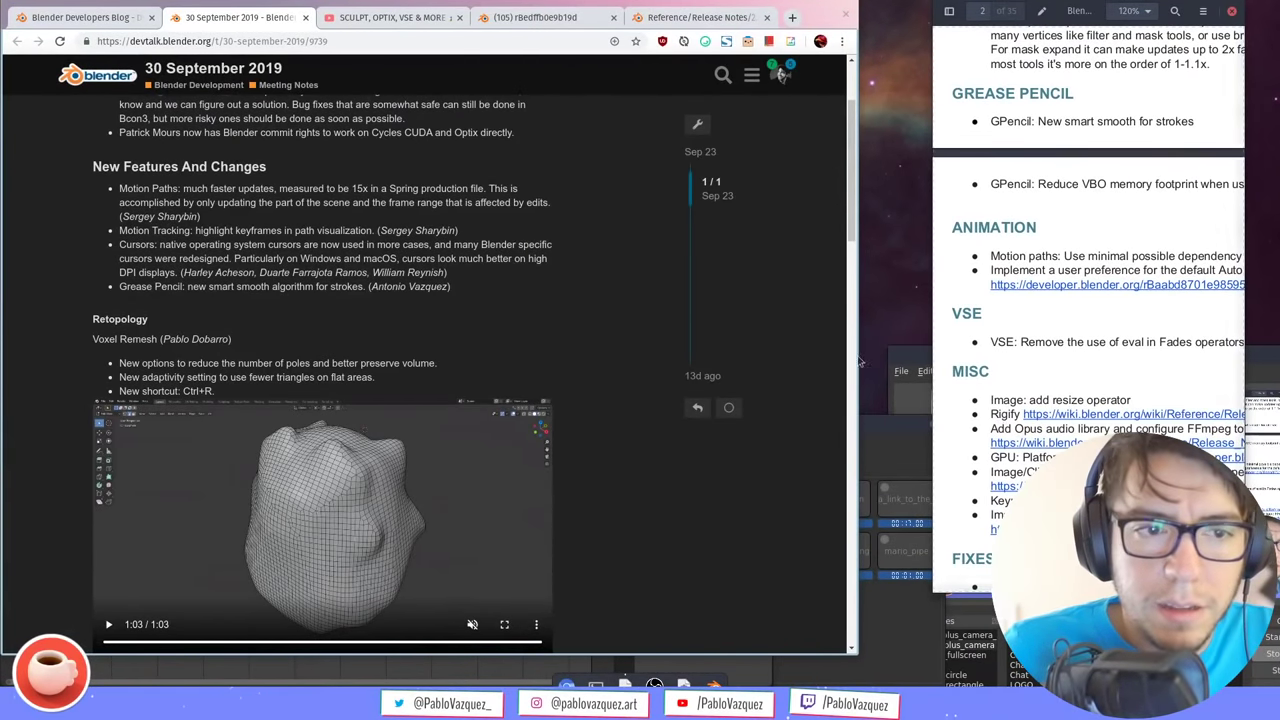
left_click(576, 280)
Load the Rigify add-on release notes in a new tab and read its For users section
key("ctrl+t")
type("https://wiki.blender.org/wiki/Reference/Release_Notes/2.81/Add-ons#Rigify")
key("Return")
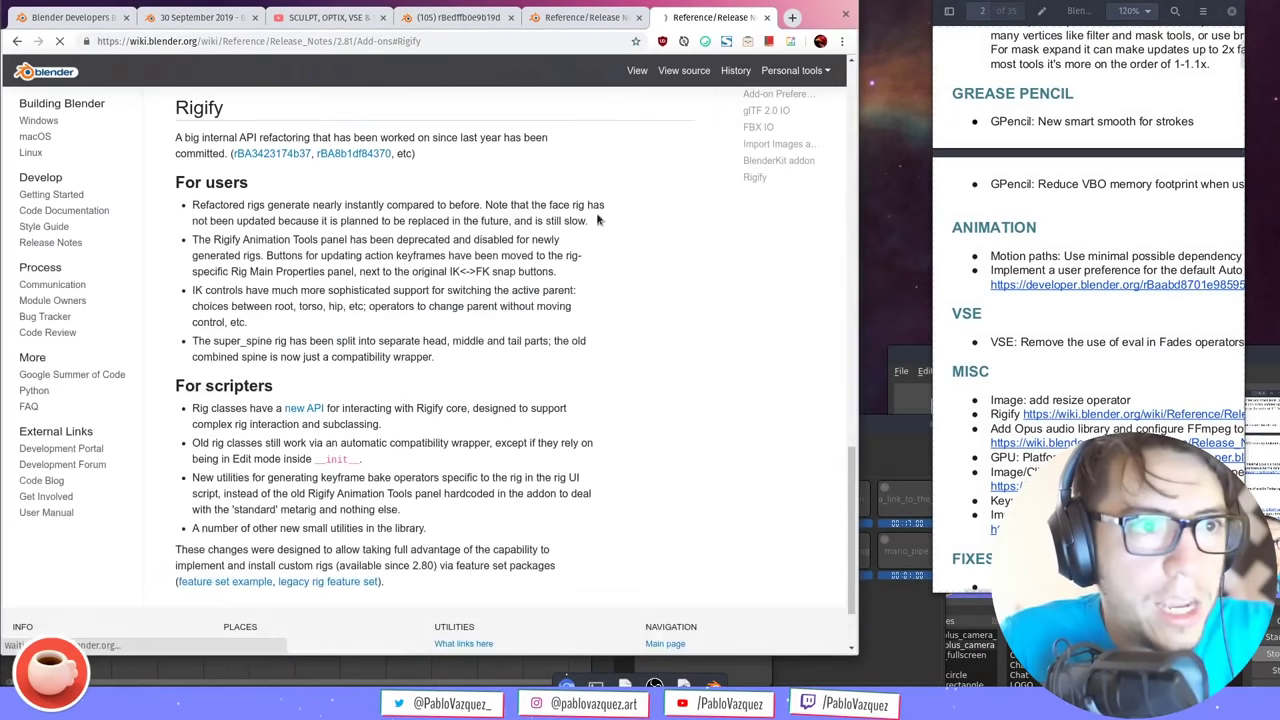
right_click_drag(644, 254, 677, 237, "super")
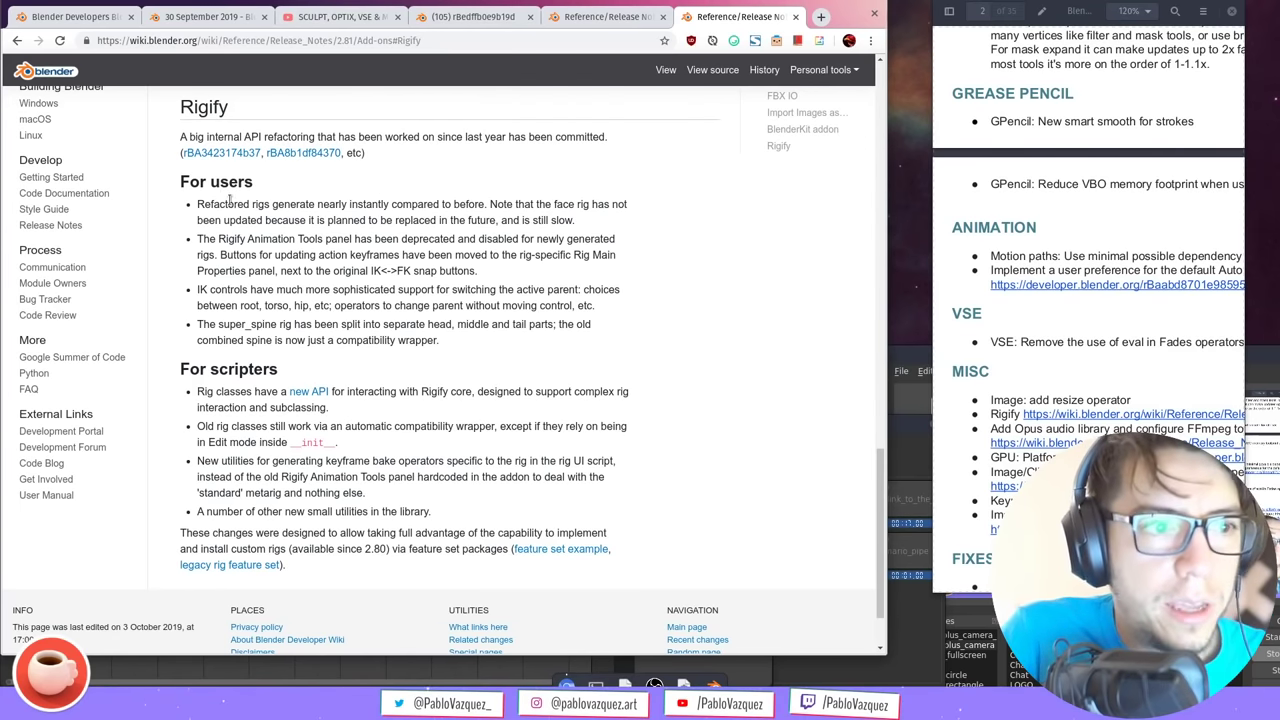
left_click_drag(181, 177, 288, 204)
left_click(288, 204)
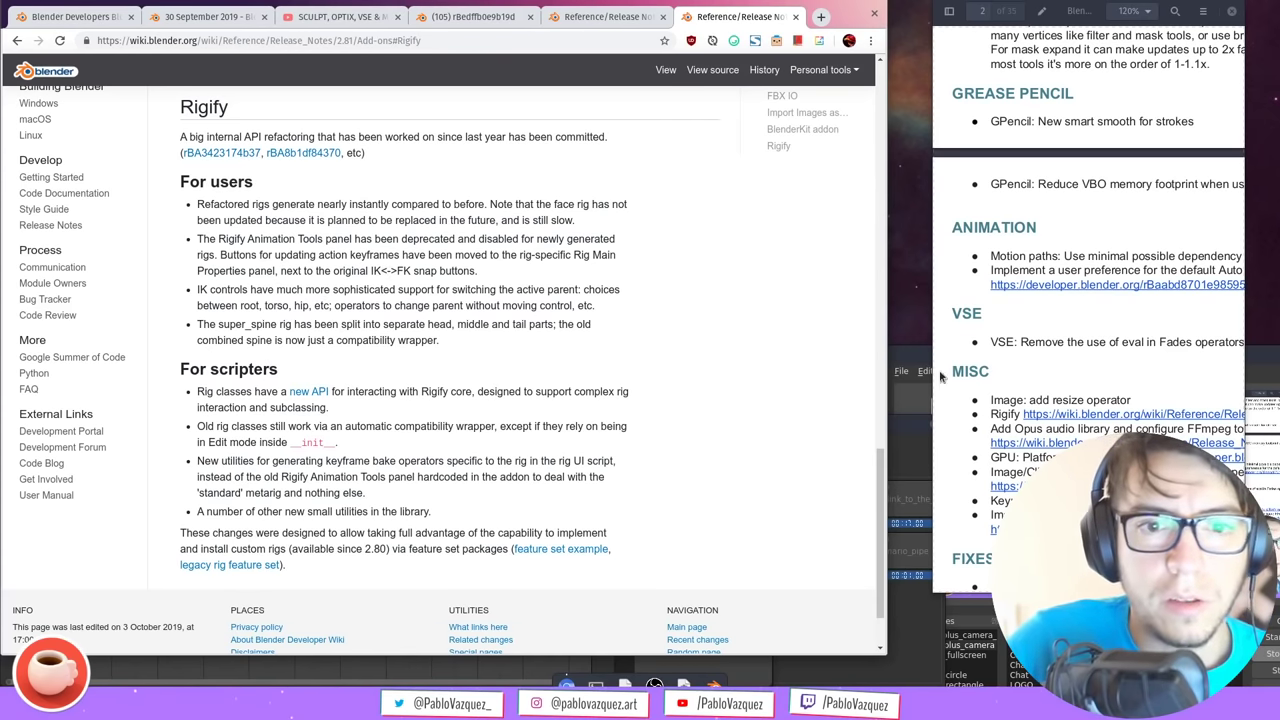
Resize the PDF viewer and browser windows so they sit side by side
right_click_drag(1000, 222, 1206, 207, "alt")
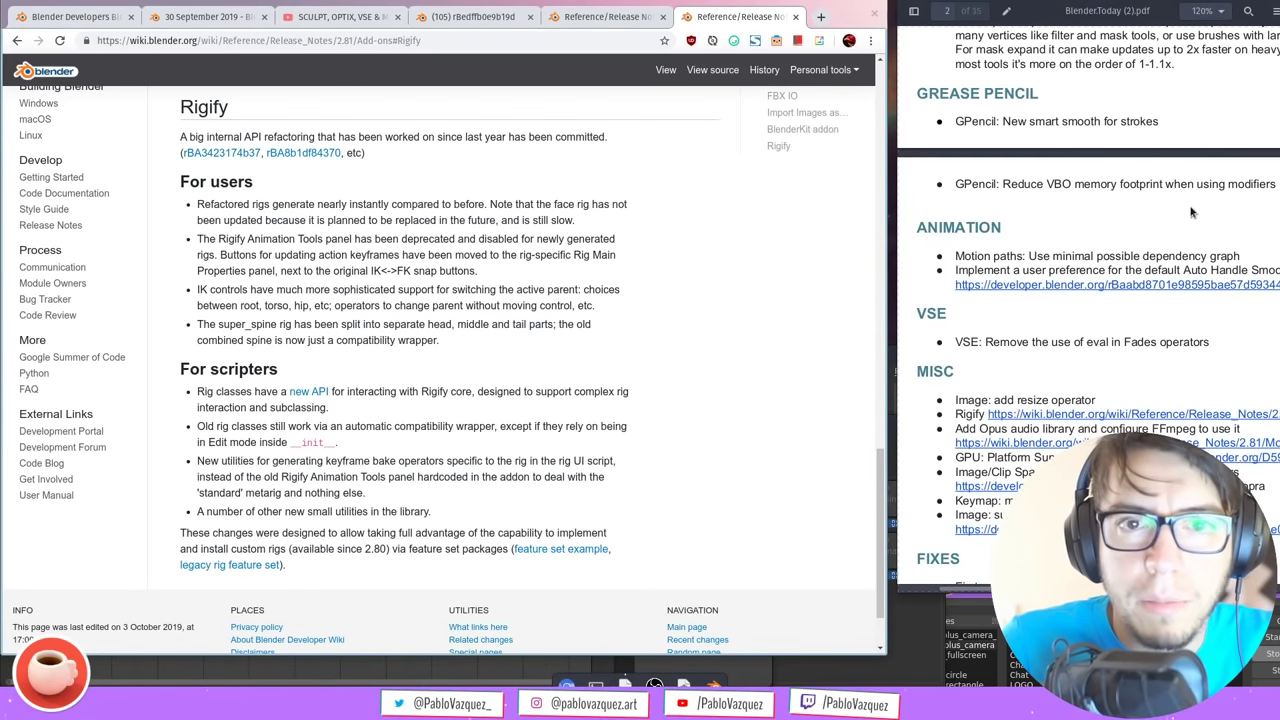
right_click_drag(1002, 236, 901, 219, "alt")
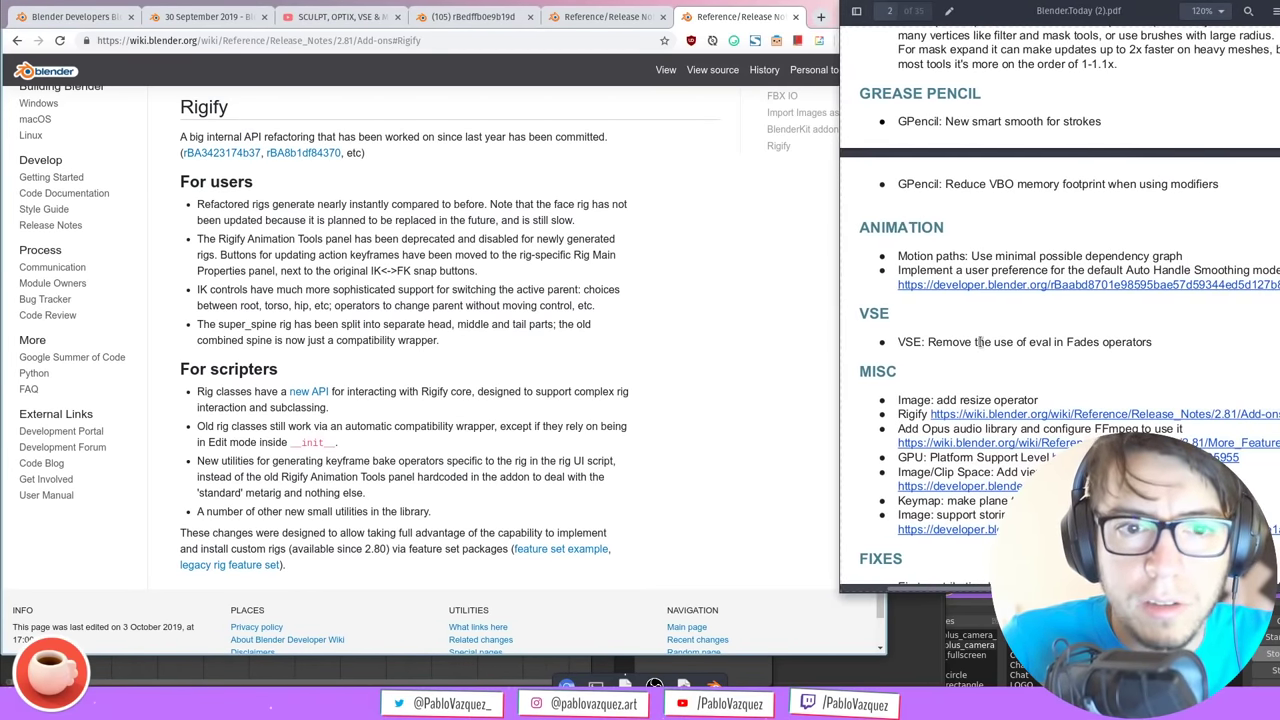
right_click_drag(843, 334, 803, 316, "alt")
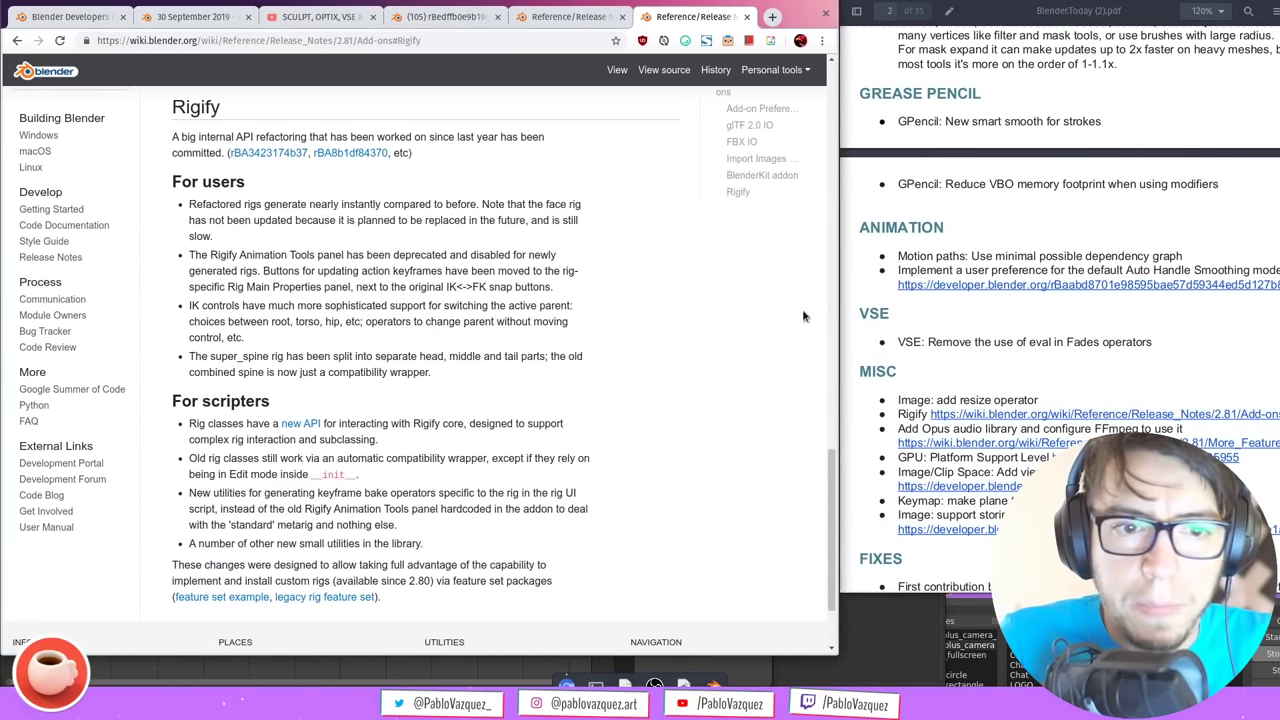
left_click_drag(831, 496, 843, 116)
Open the 2.81 More Features notes and review the Opus audio codec commit
left_click(328, 111)
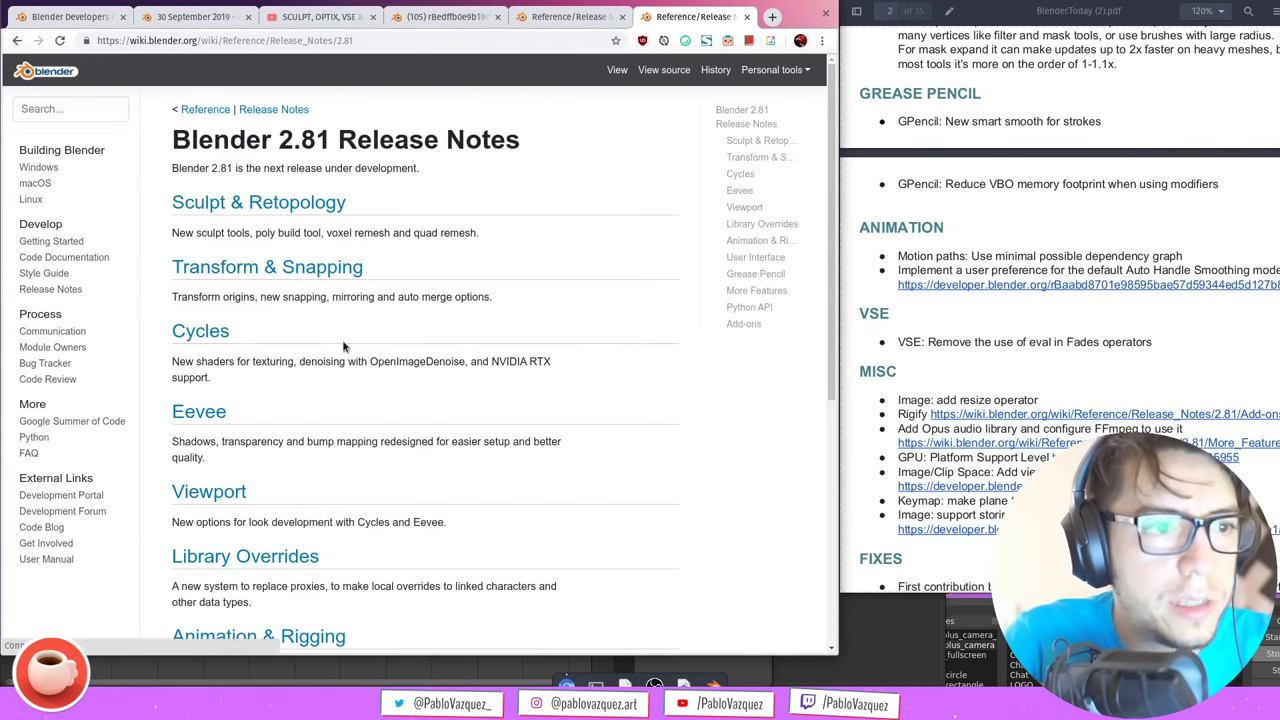
scroll(815, 398, "down", 3)
scroll(377, 430, "down", 2)
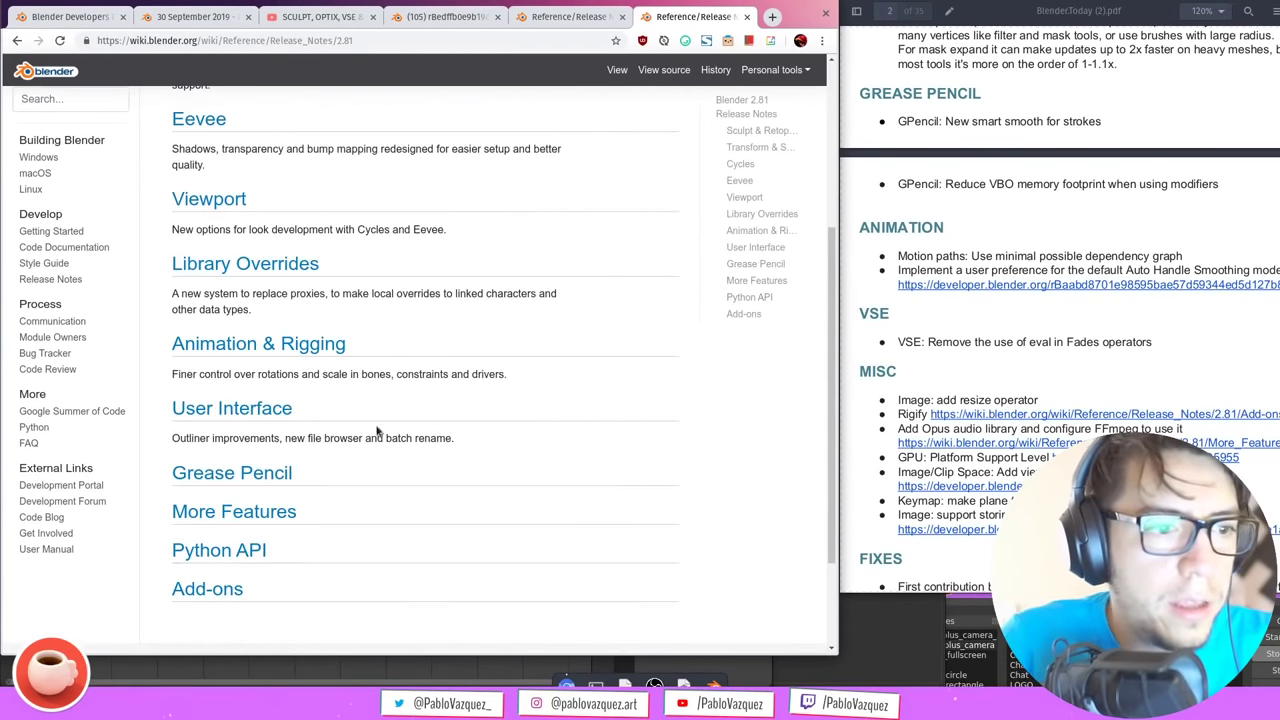
left_click(230, 513)
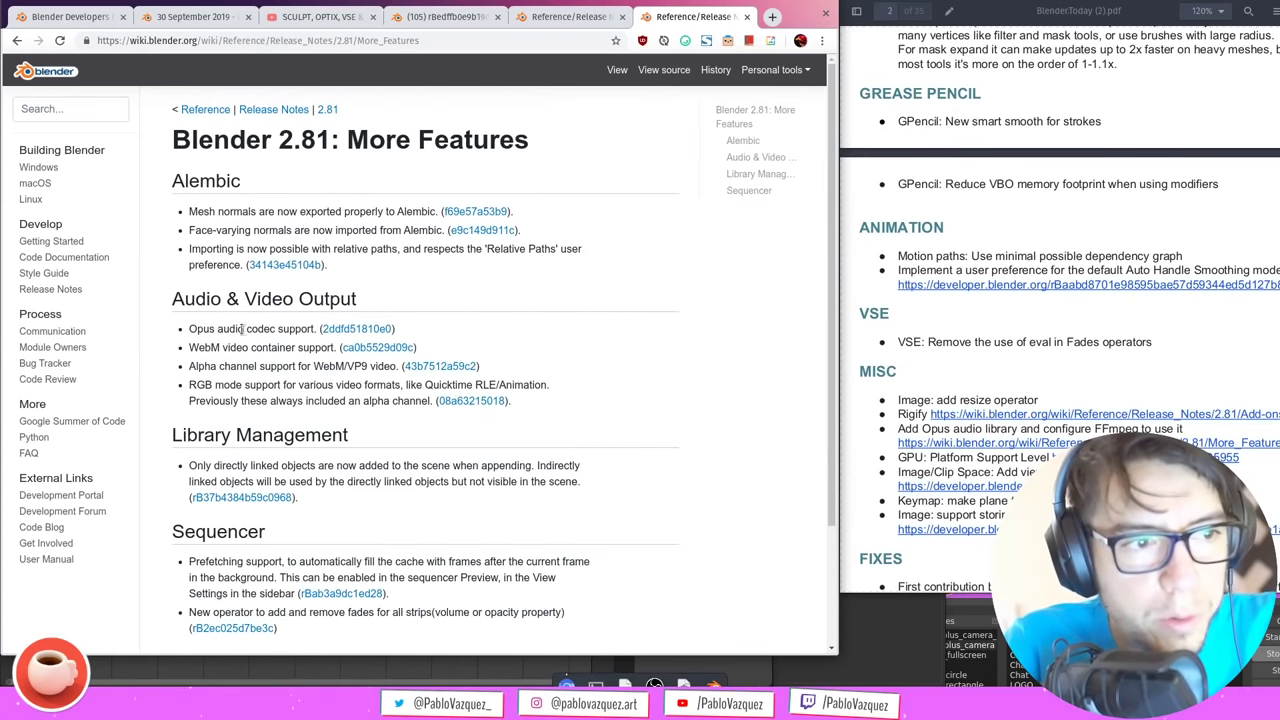
left_click(340, 330)
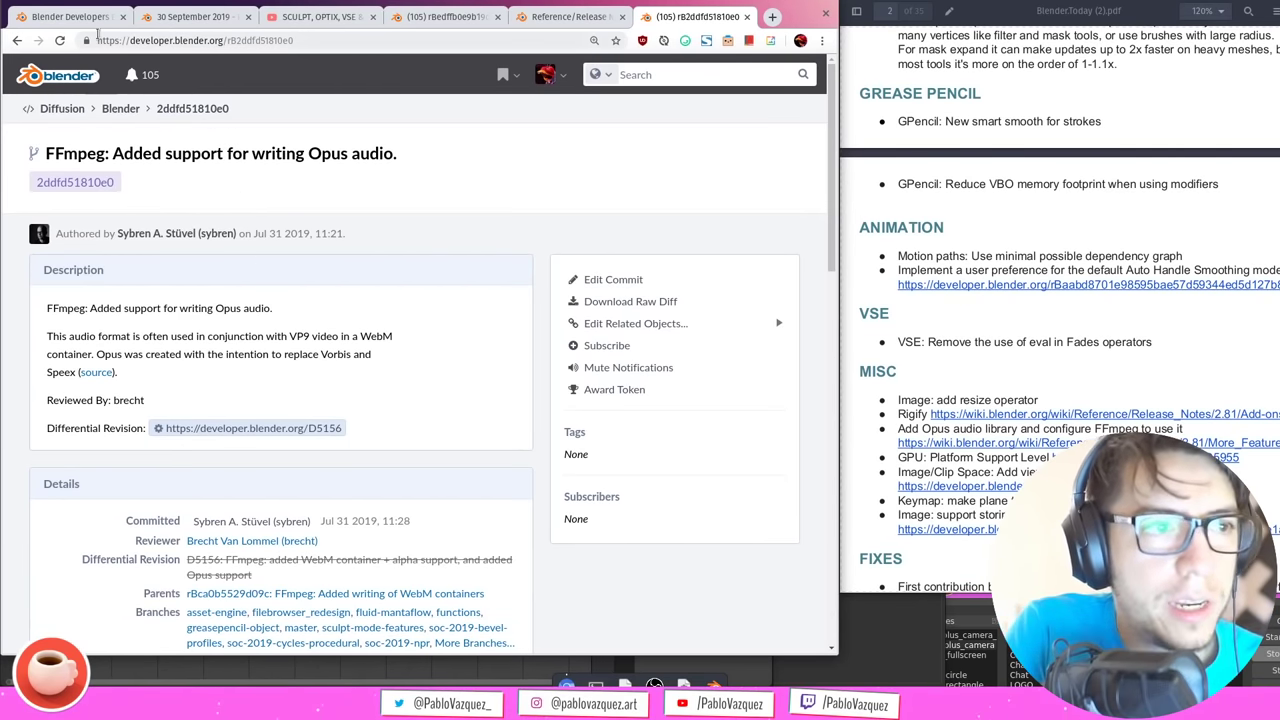
left_click(13, 38)
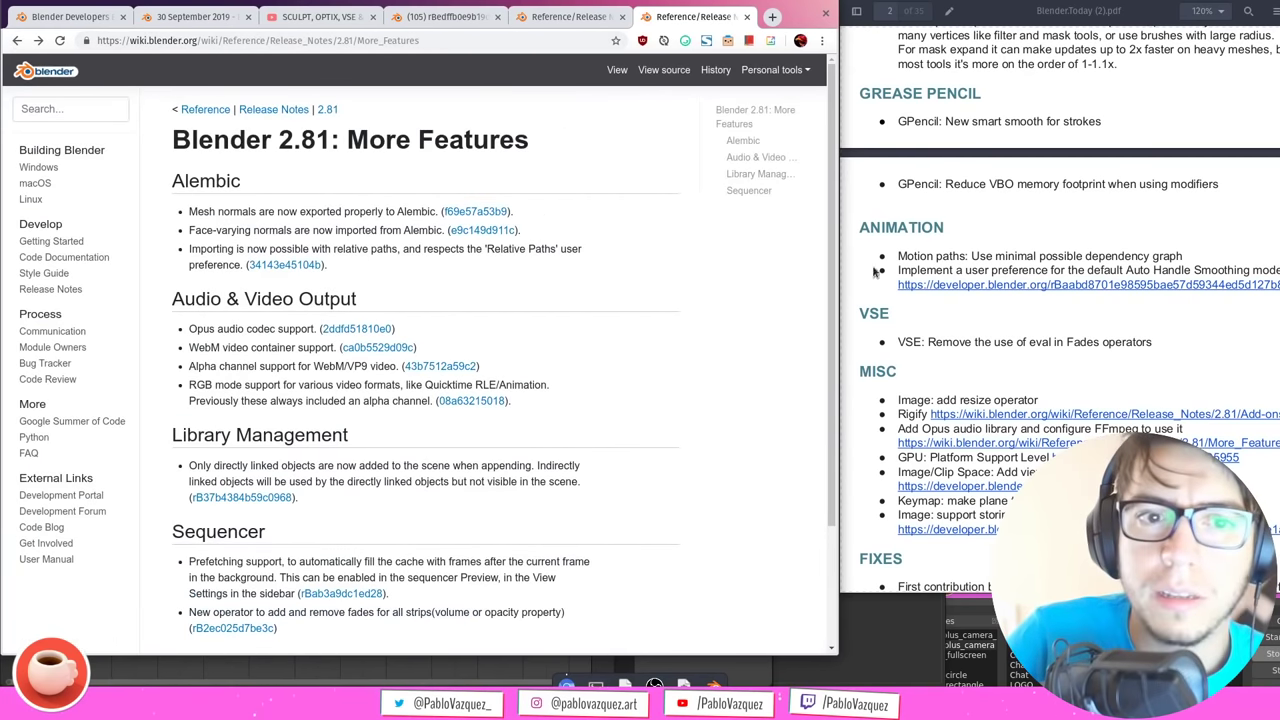
Copy the D5955 link address from the notes PDF
left_click(1000, 374)
scroll(1000, 374, "down", 3)
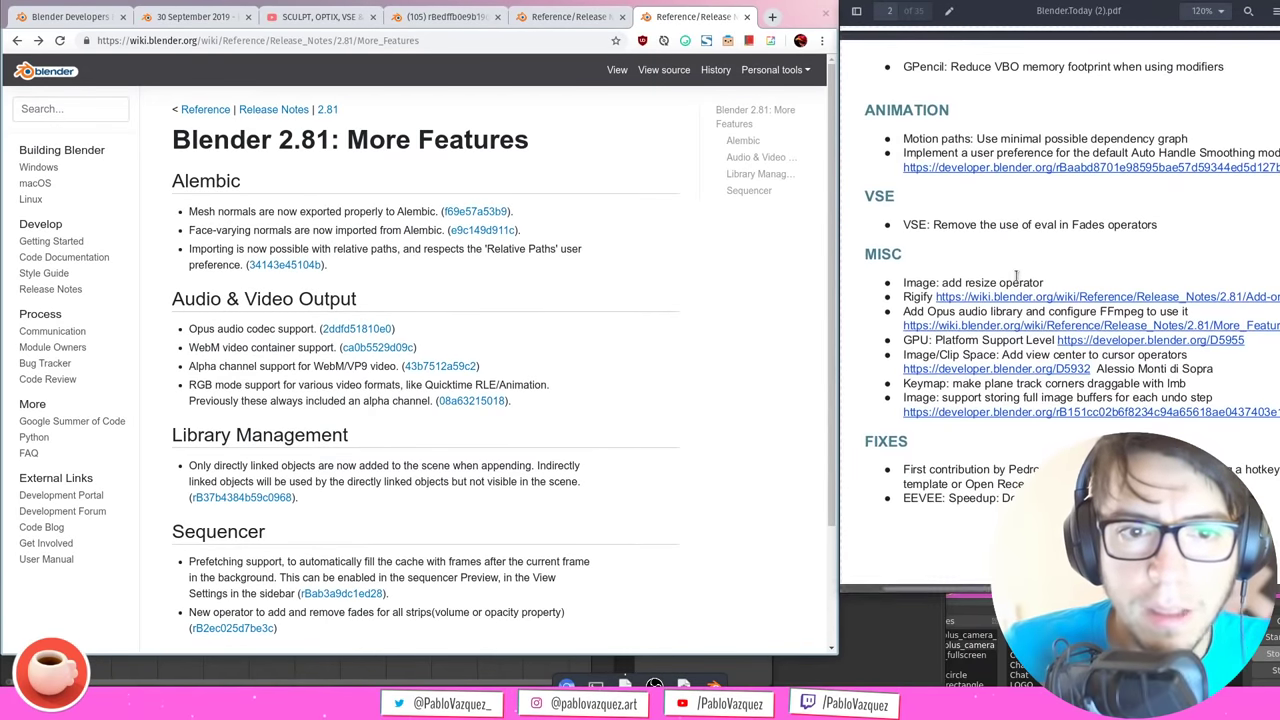
scroll(1016, 276, "down", 1)
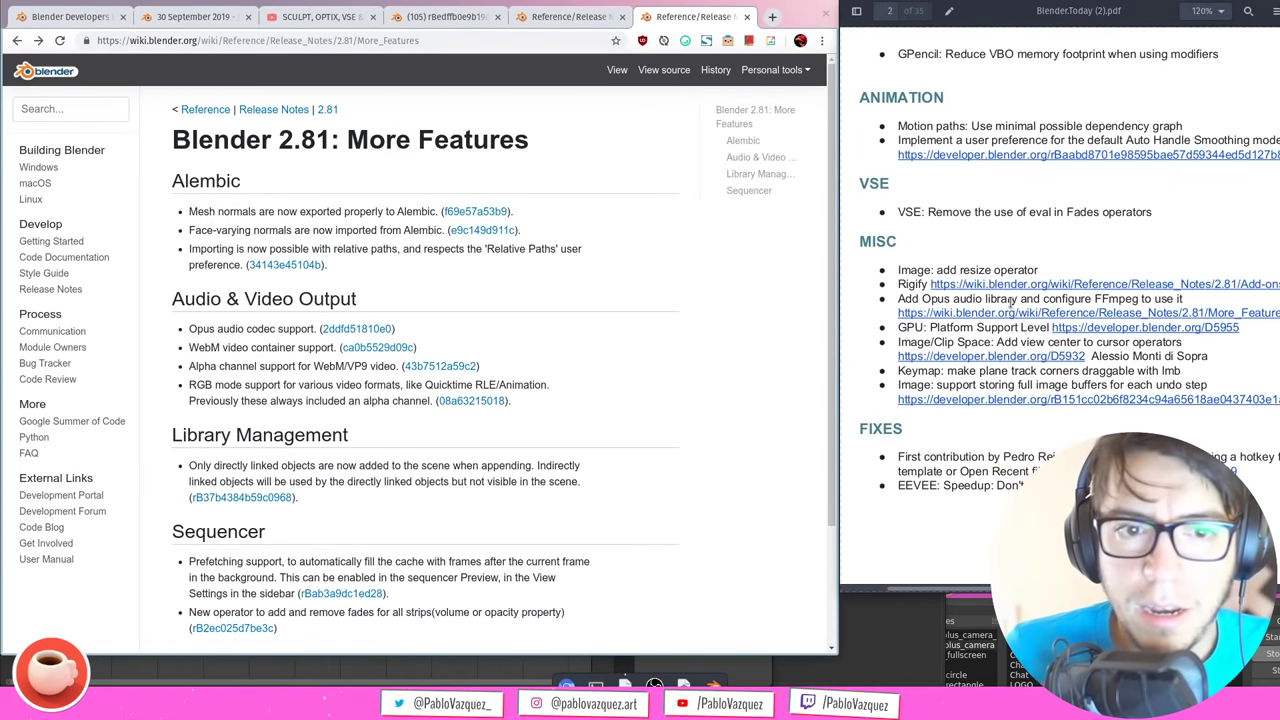
right_click(1078, 330)
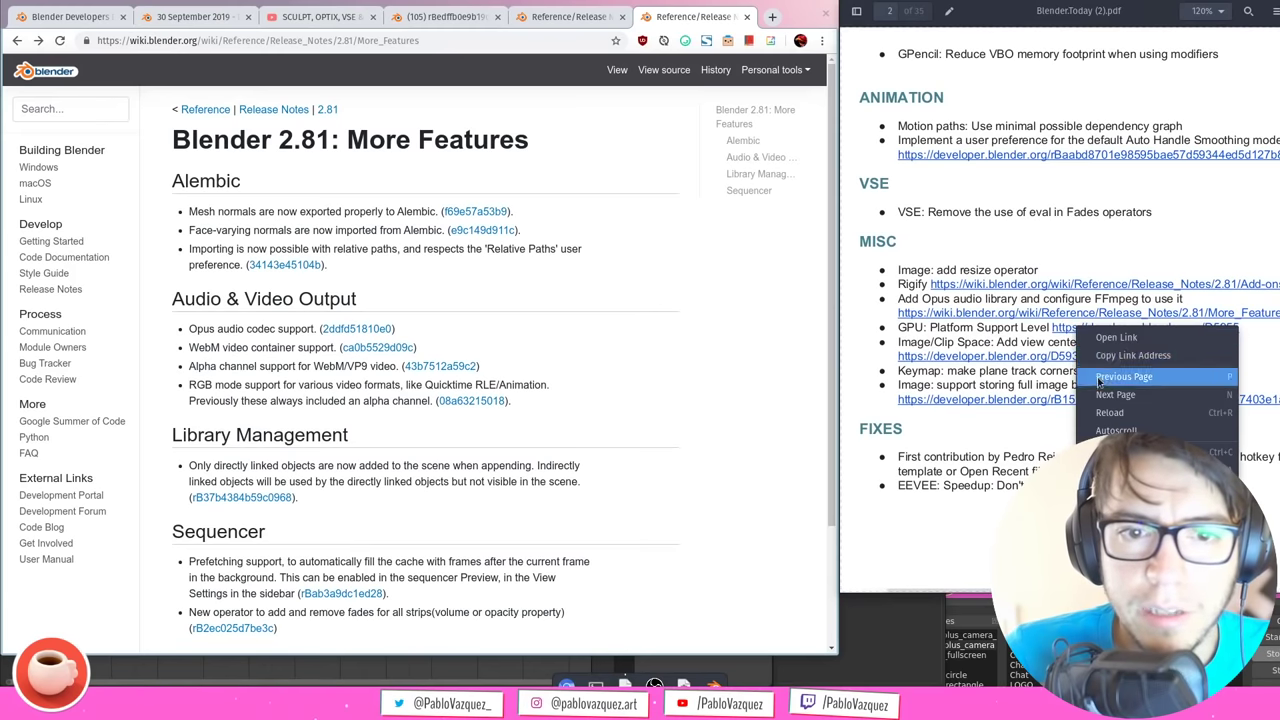
left_click(1110, 356)
left_click(658, 290)
Load D5955 and view its platform-unsupported and limited-support dialog screenshots
key("ctrl+t")
type("https://developer.blender.org/D5955")
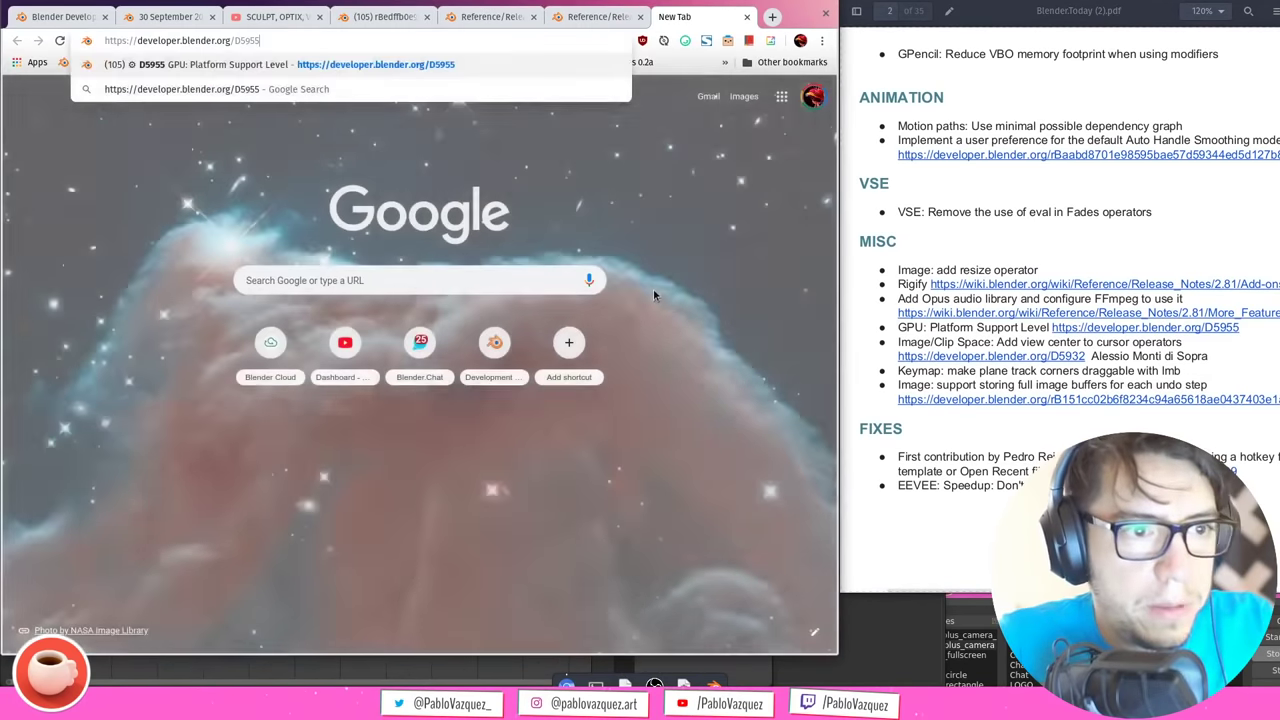
key("Return")
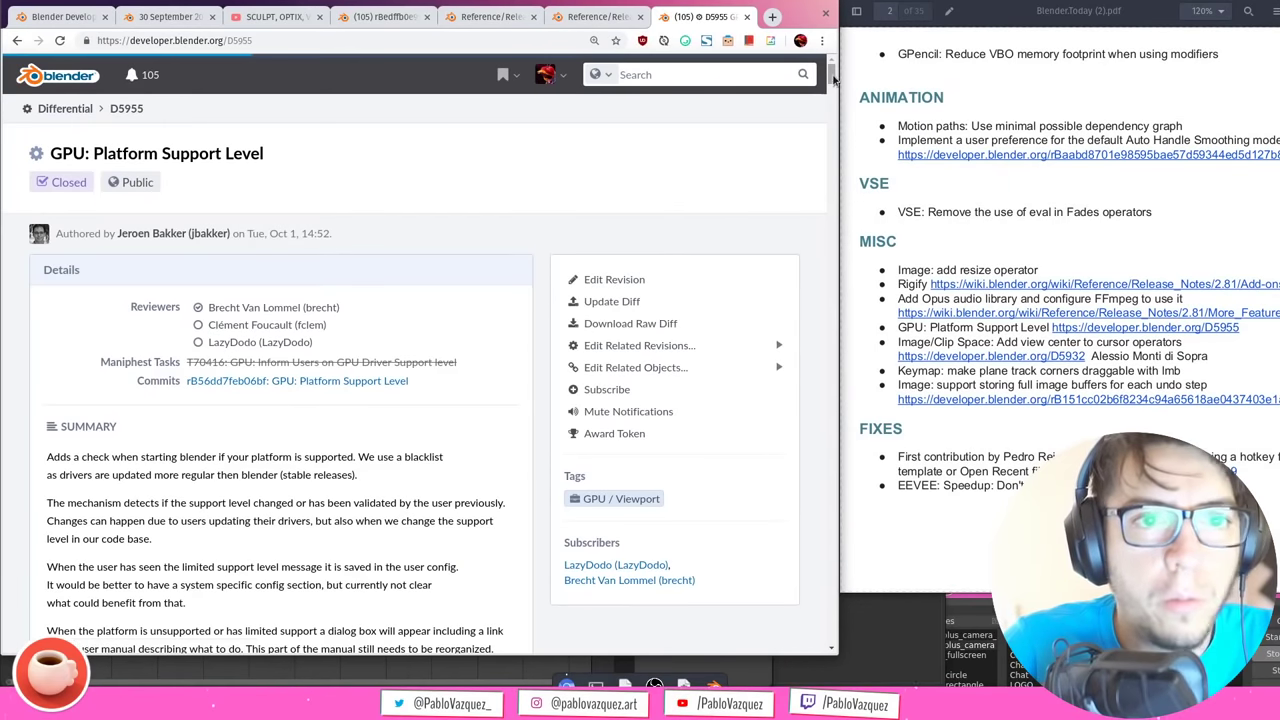
left_click_drag(832, 80, 830, 86)
left_click(163, 392)
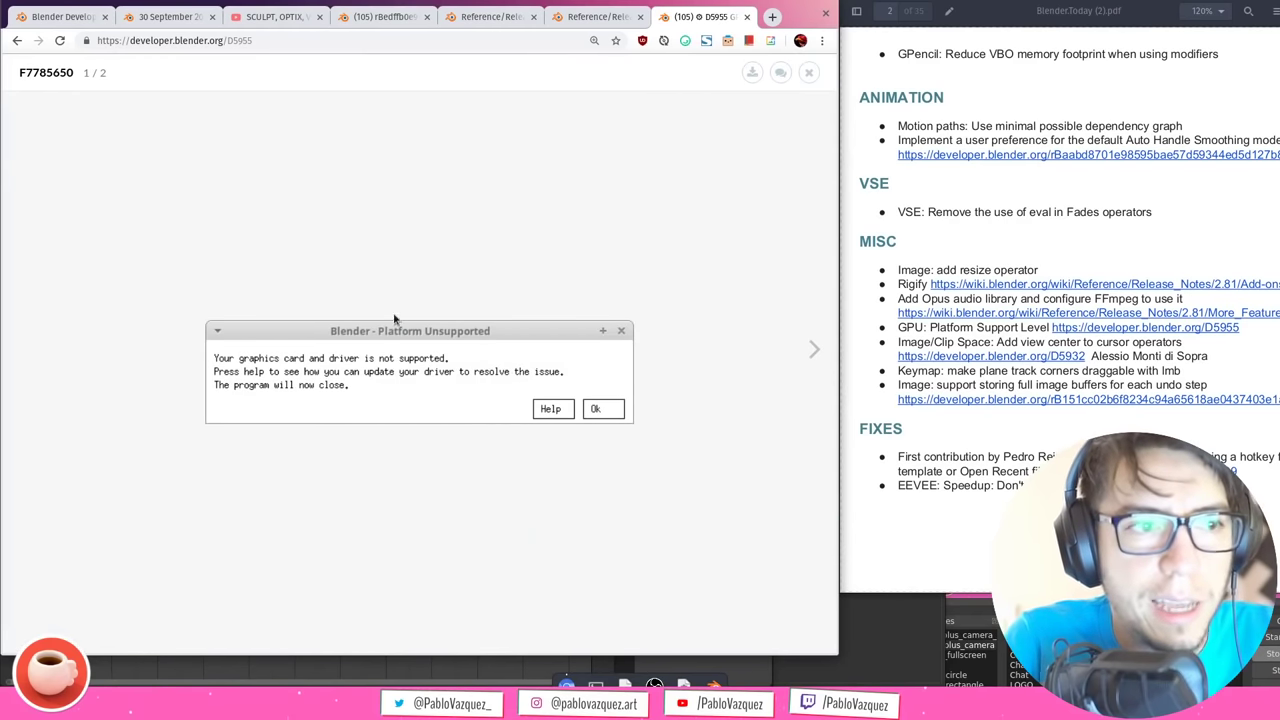
left_click(795, 152)
mouse_move(830, 86)
left_mouse_down()
mouse_move(832, 72)
mouse_move(837, 104)
left_mouse_up()
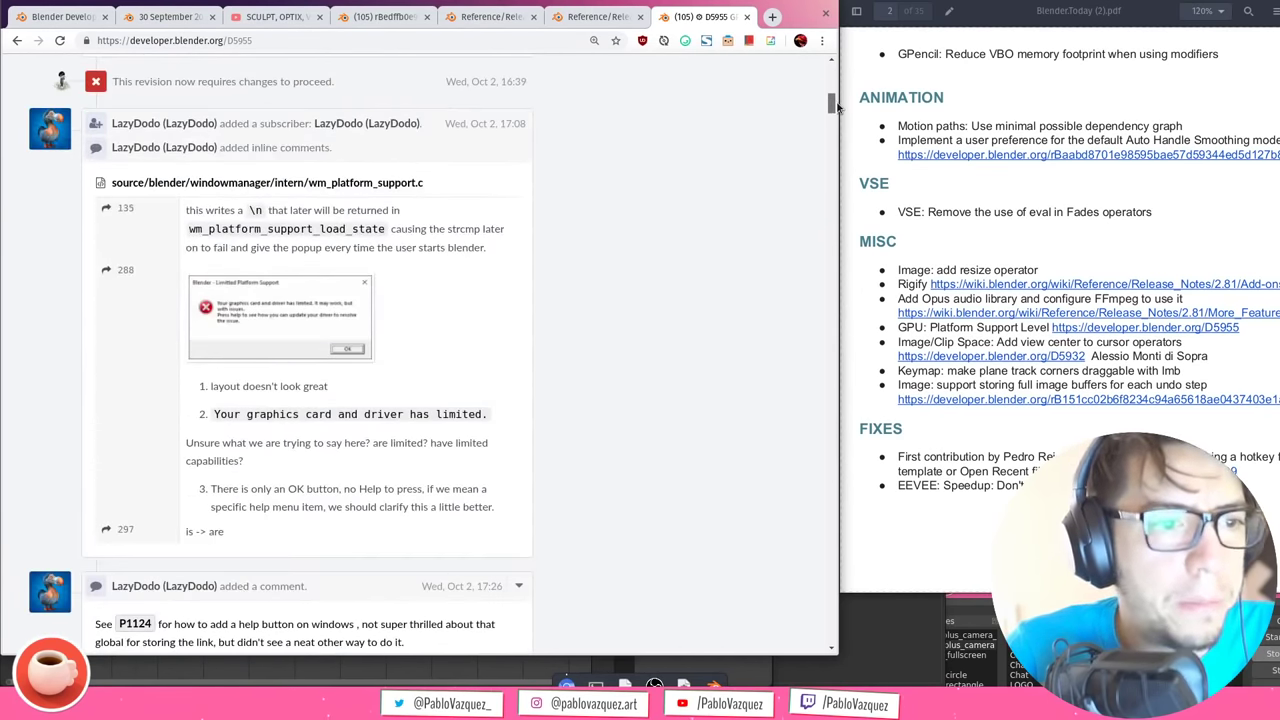
left_click(331, 307)
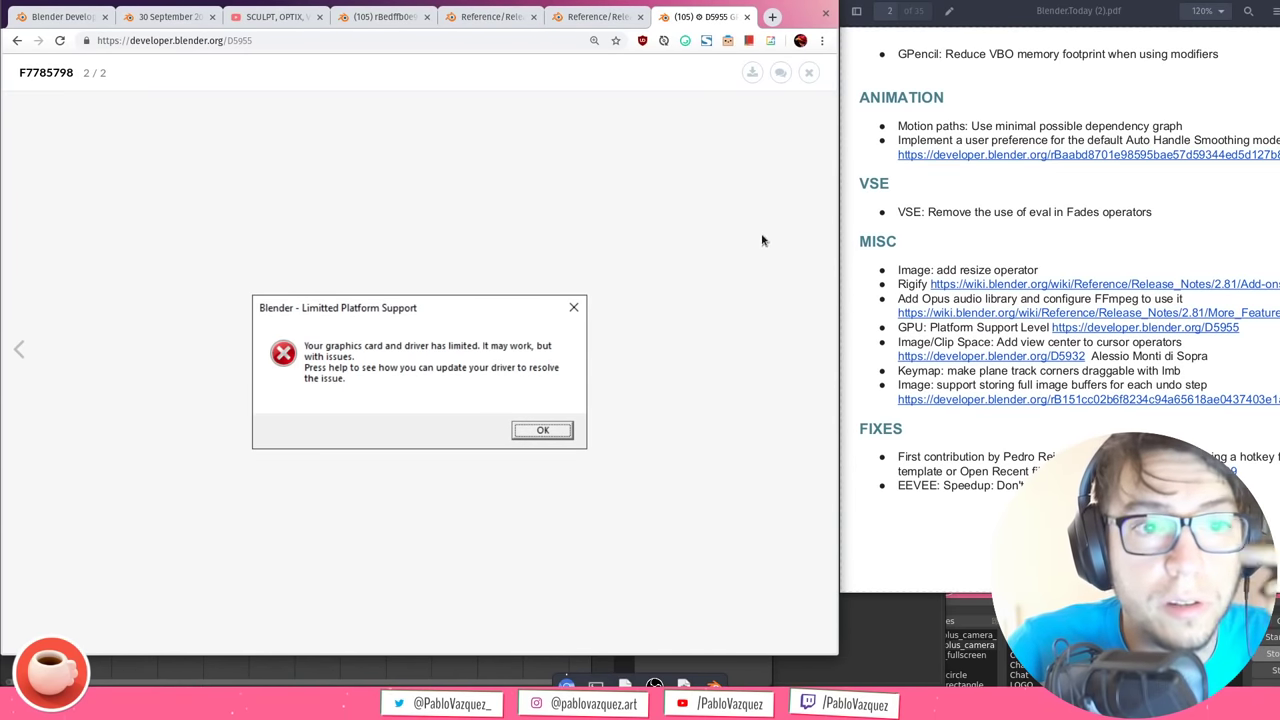
left_click(810, 73)
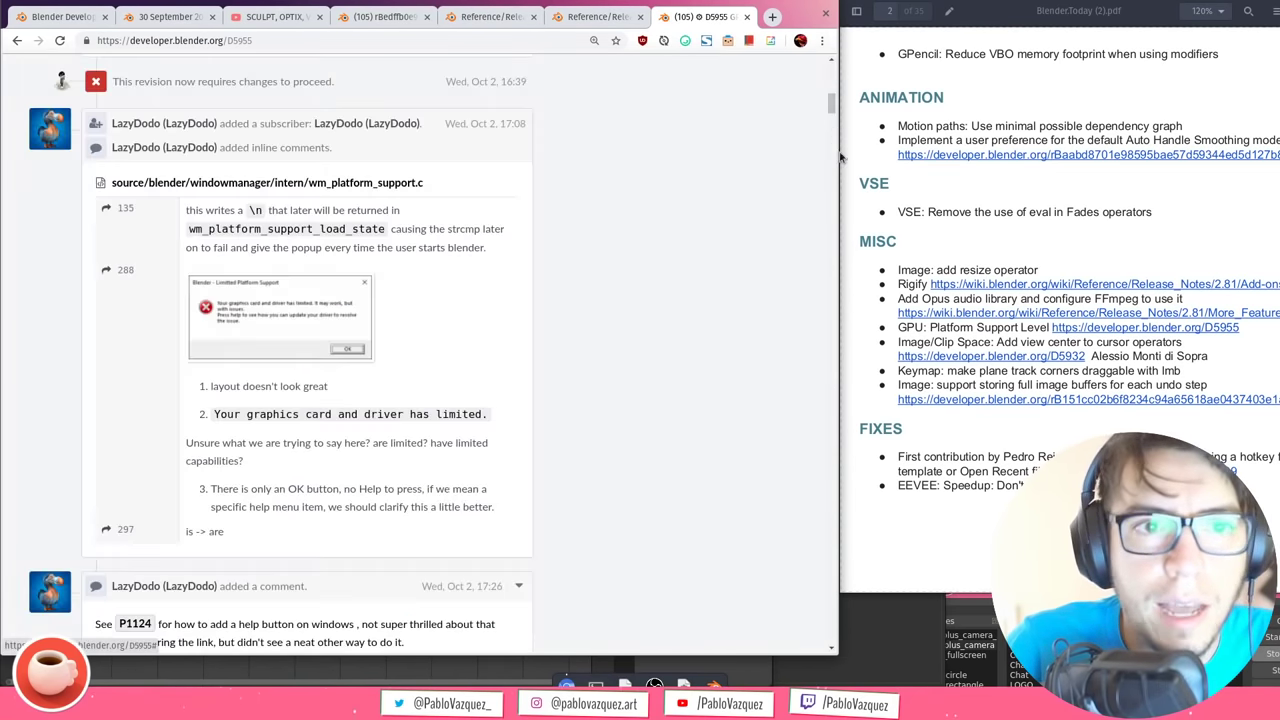
scroll(798, 220, "up", 10)
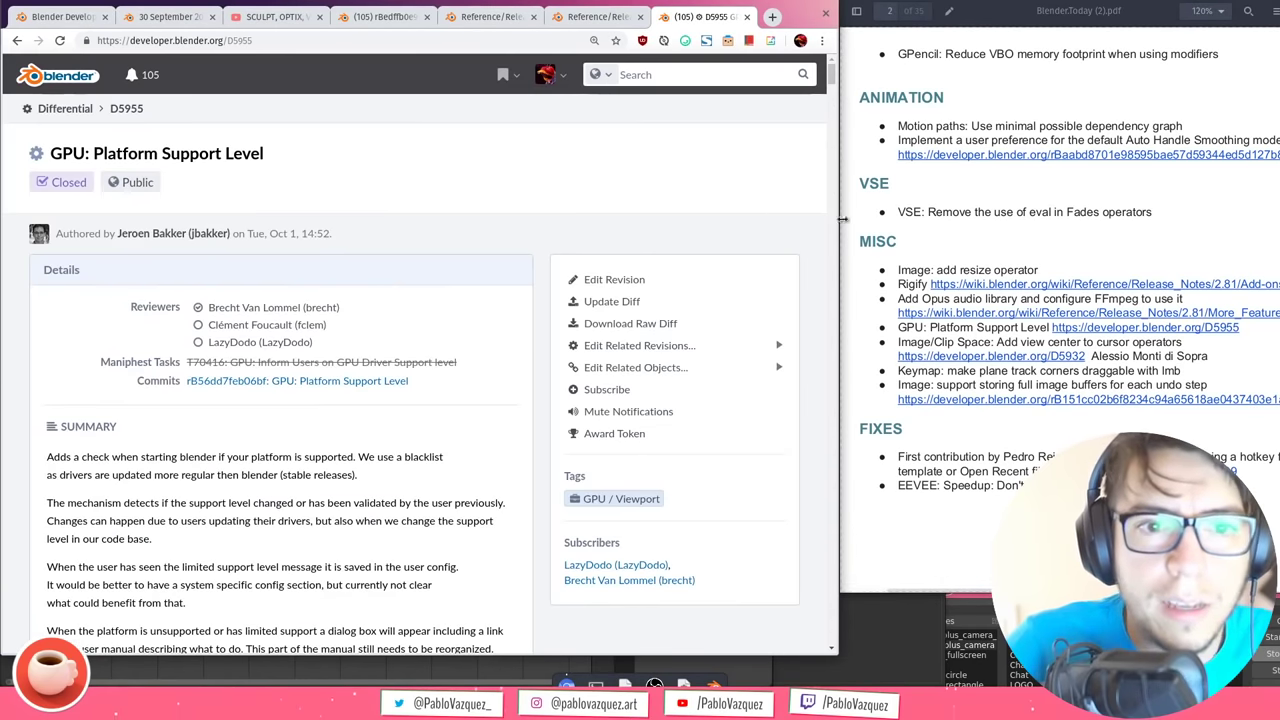
Copy the D5932 address from the notes PDF and load it in a new tab
left_click(994, 380)
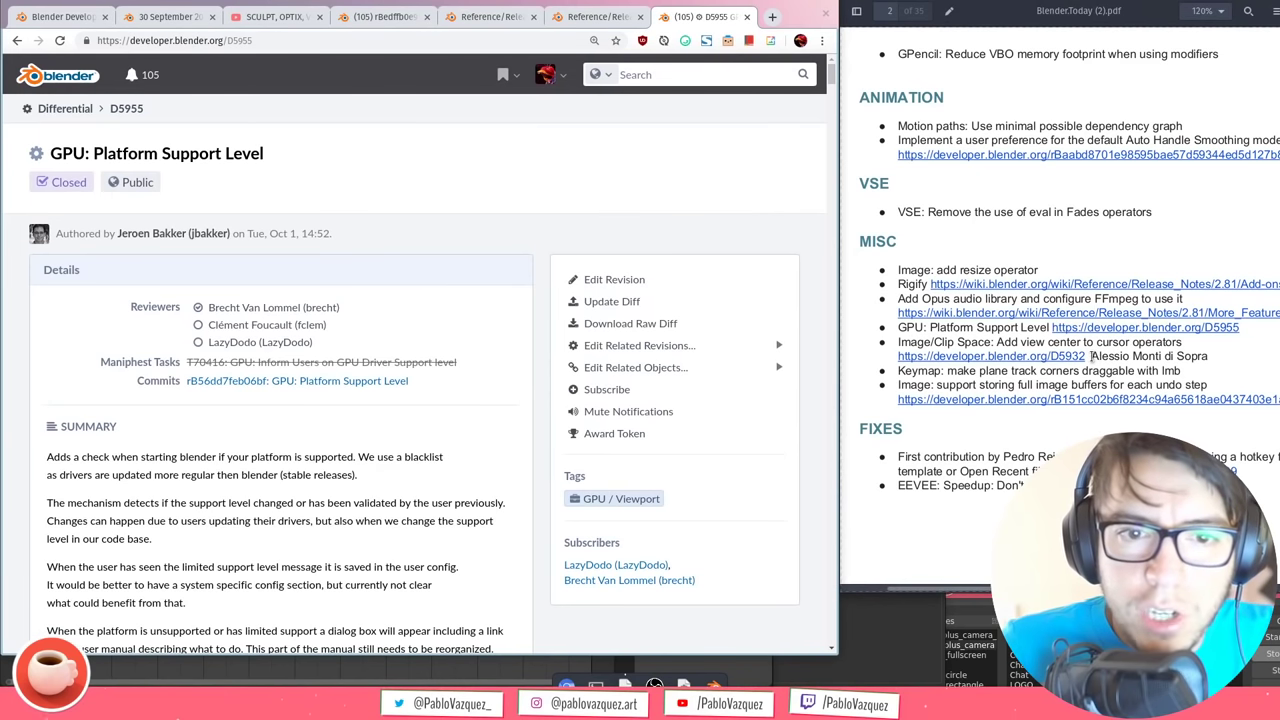
left_click_drag(1090, 356, 896, 357)
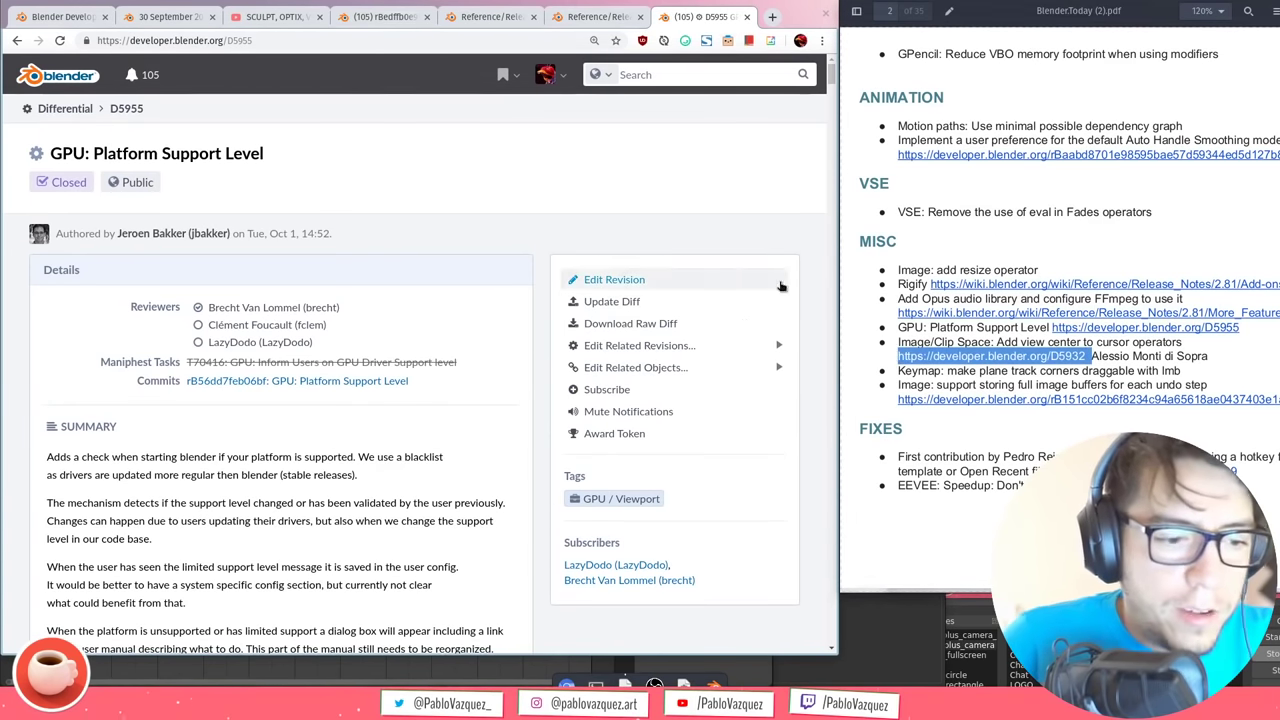
key("ctrl+c")
left_click(549, 171)
key("ctrl+t")
key("ctrl+v")
key("Return")
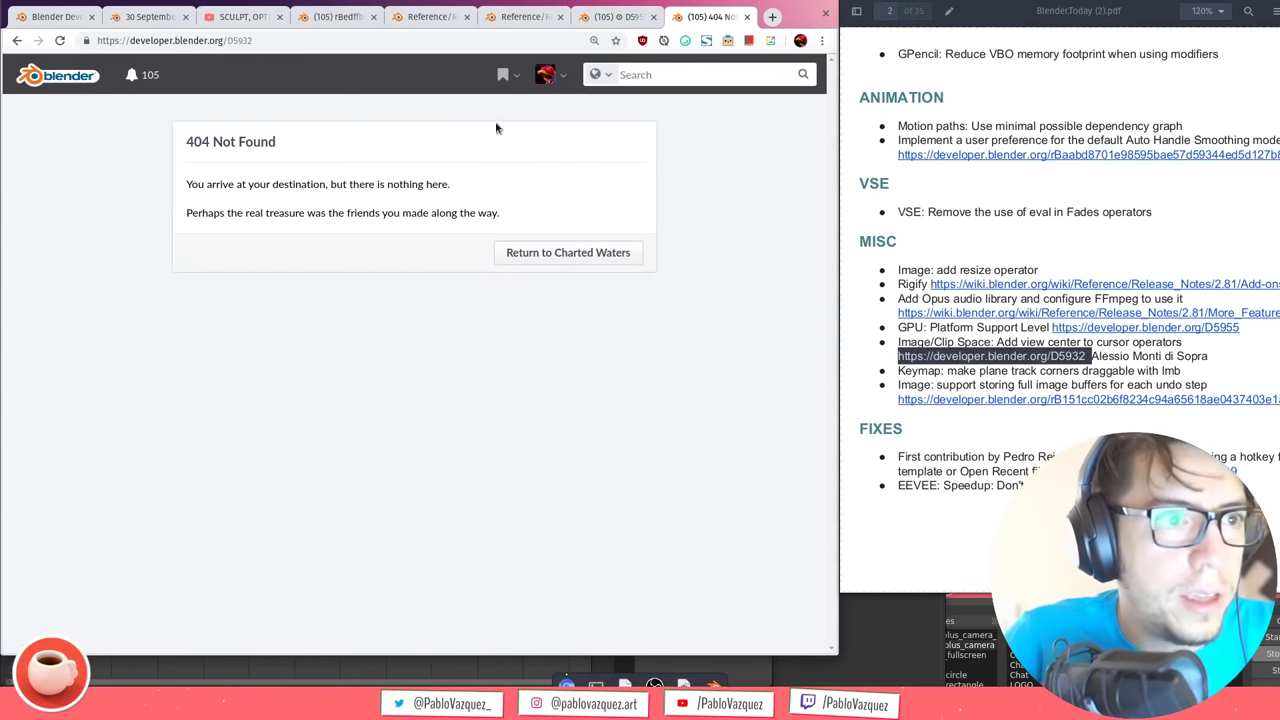
Load the D5932 link from the PDF in a new tab and close the 404 page
left_click(1078, 362)
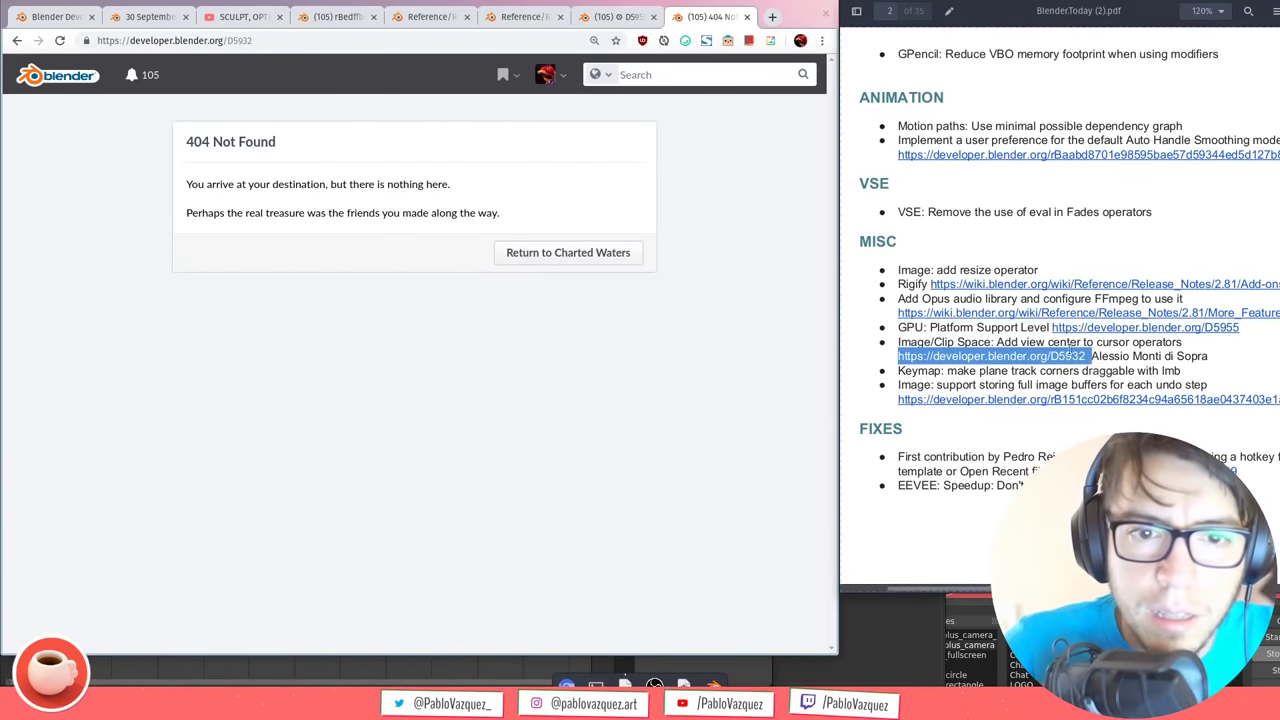
right_click(1078, 360)
left_click(1032, 385)
left_click(554, 296)
key("ctrl+t")
key("ctrl+v")
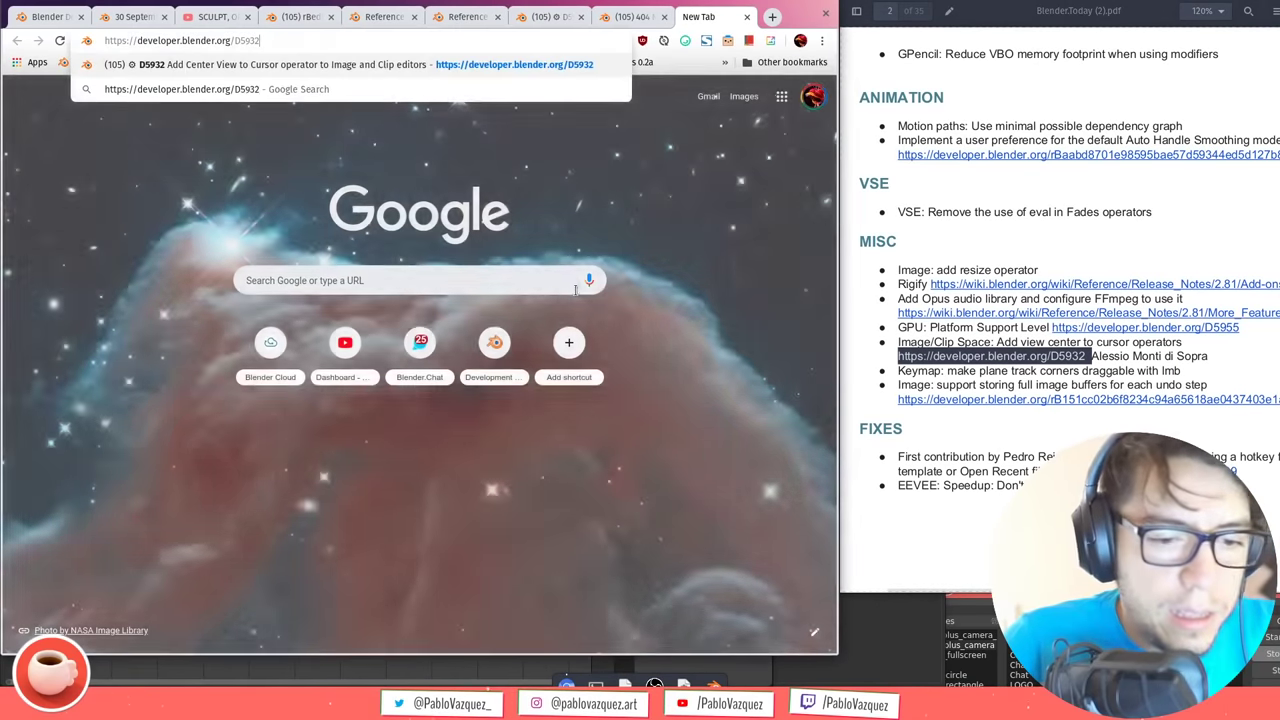
key("Return")
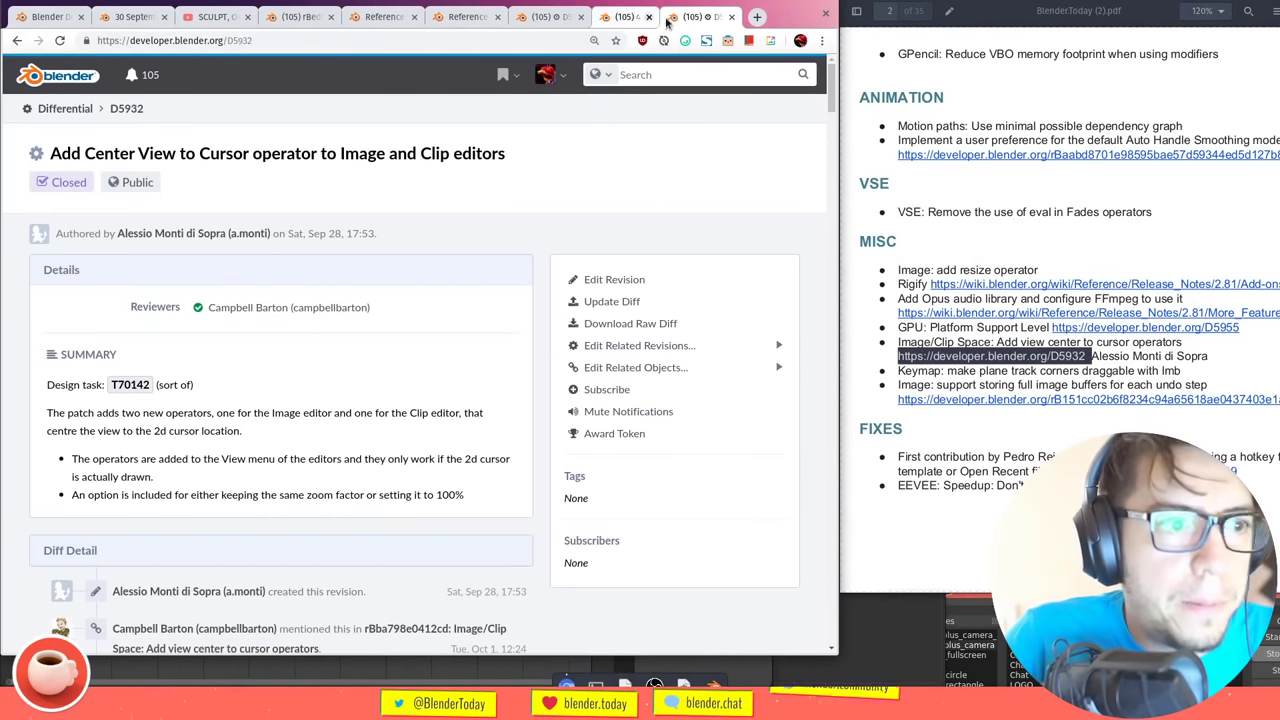
left_click(648, 17)
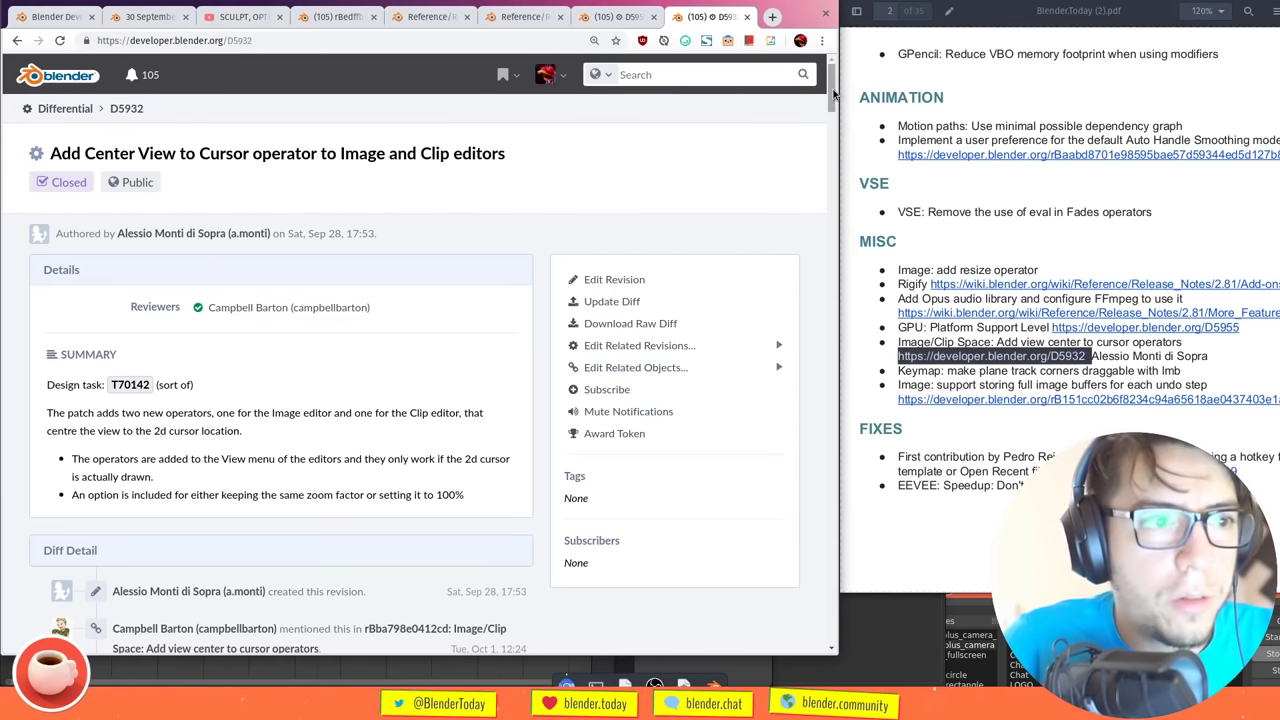
Copy the image undo commit link from the notes PDF
scroll(832, 102, "down", 3)
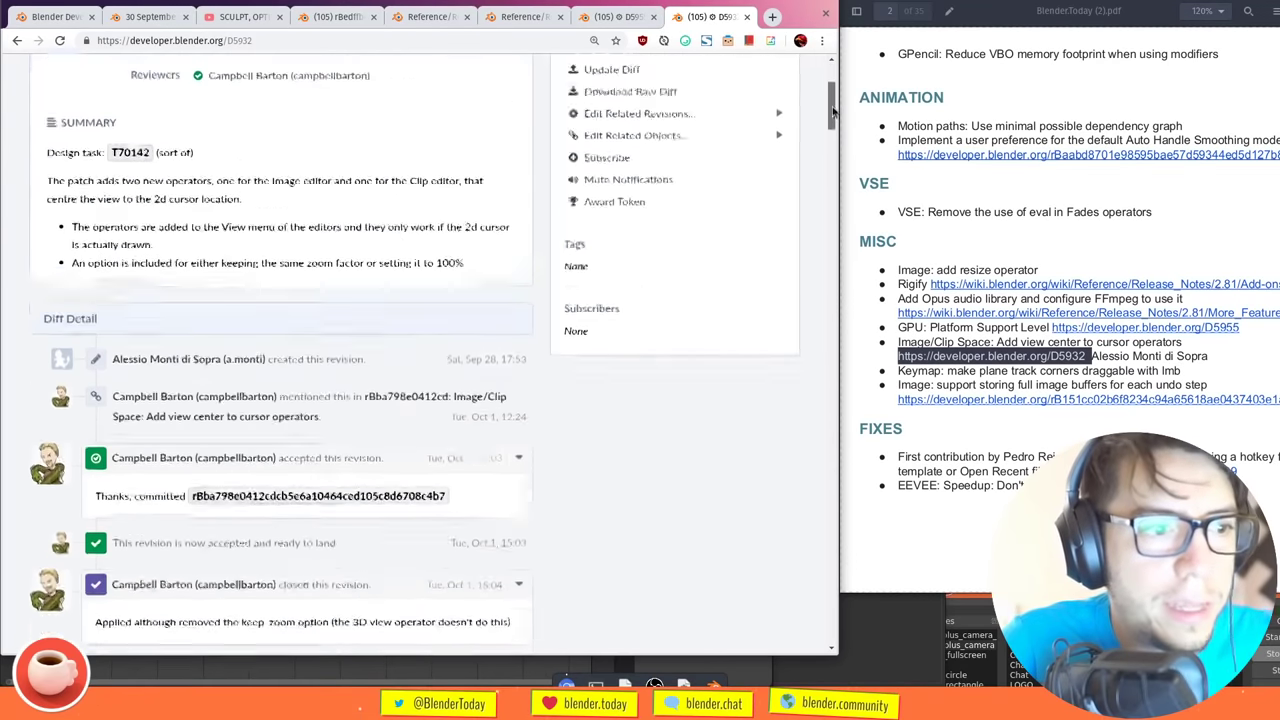
left_click(942, 366)
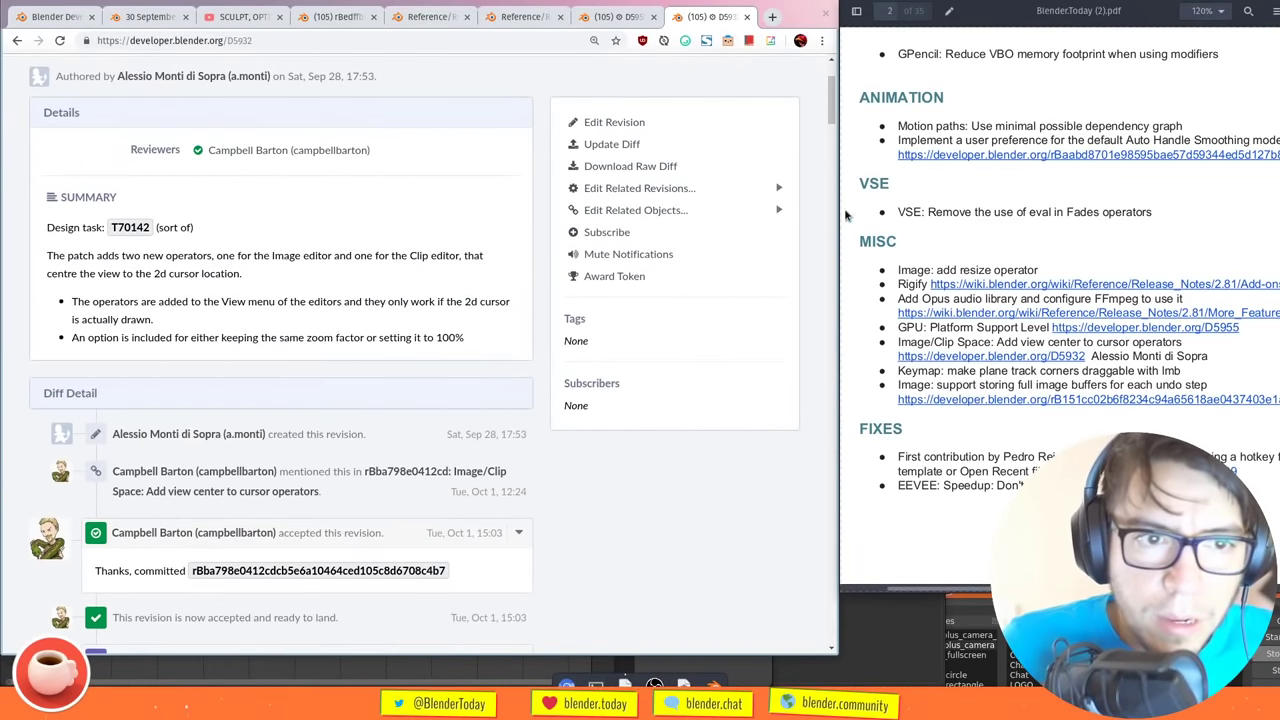
scroll(832, 110, "up", 3)
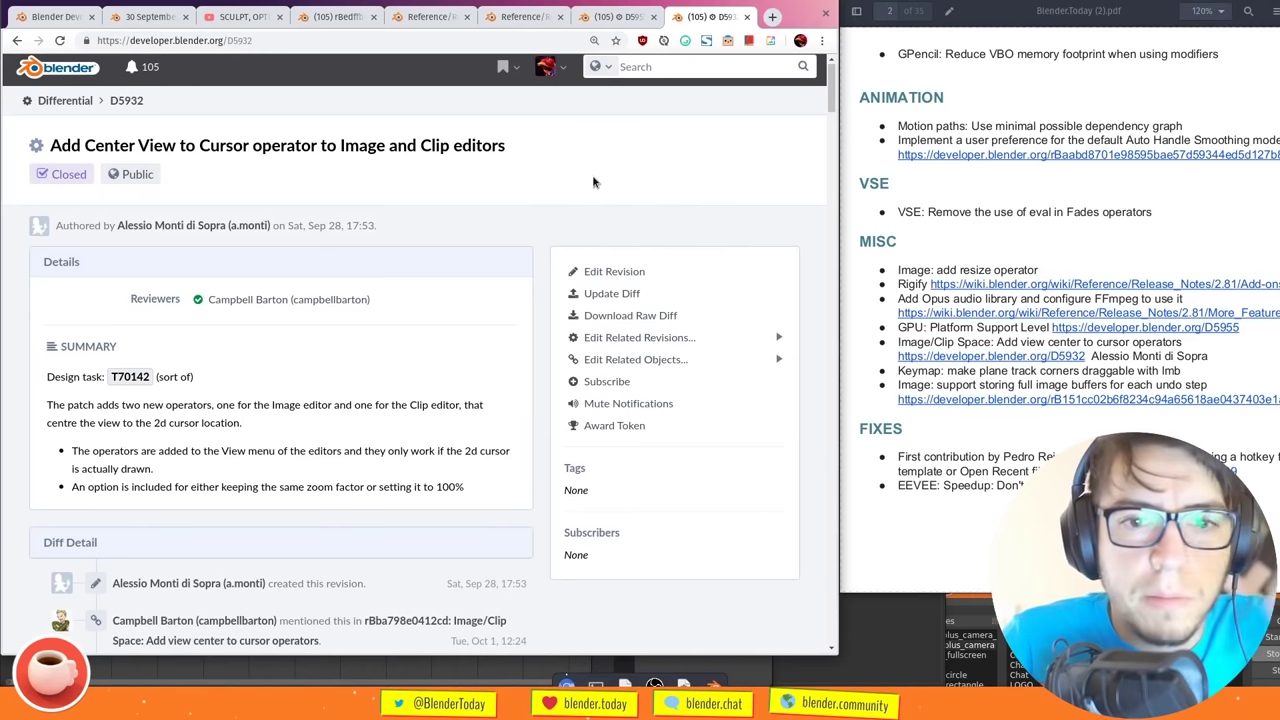
left_click(988, 371)
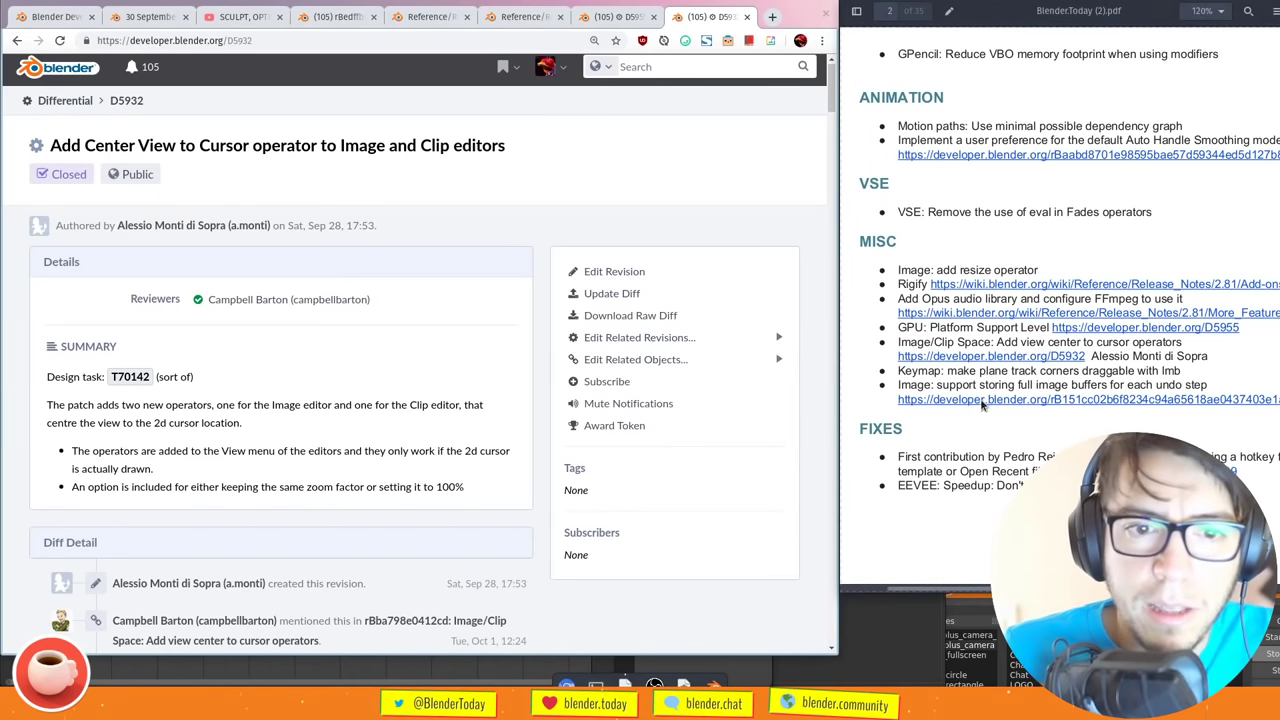
right_click(980, 402)
left_click(1008, 428)
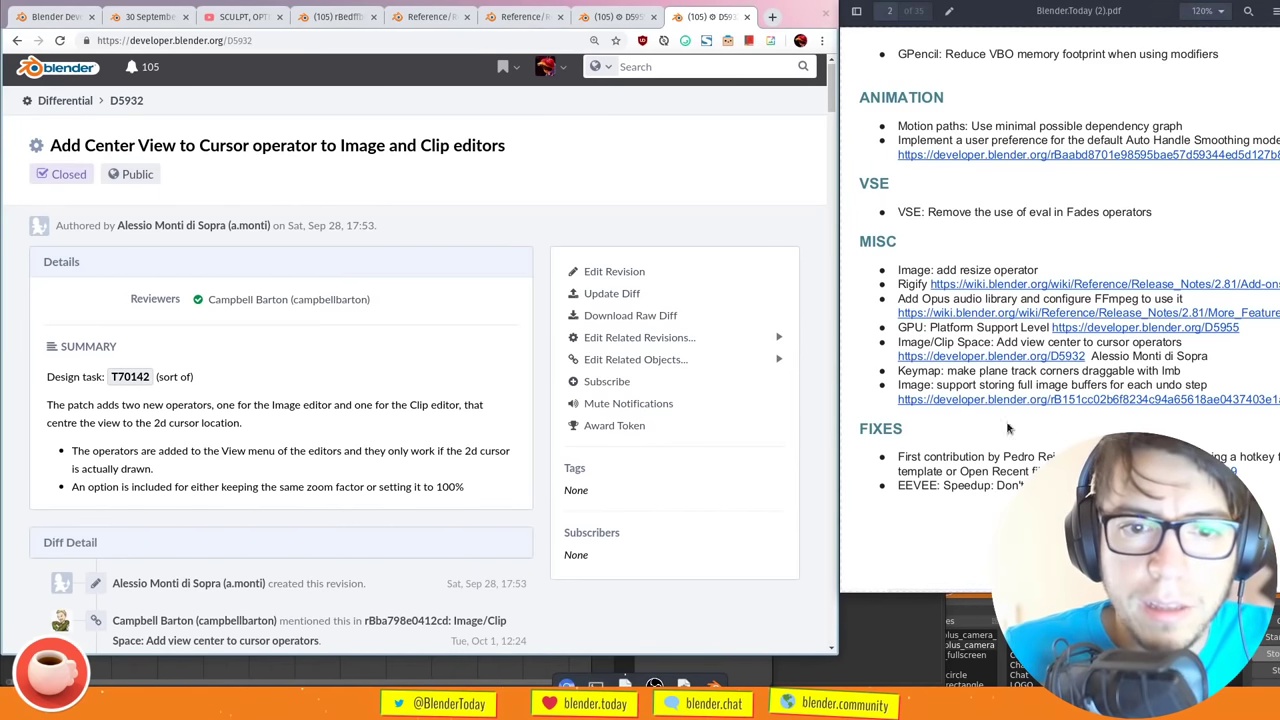
left_click(512, 228)
key("ctrl+t")
Load commit rB151cc02 on image undo buffers and look at its linked task T61263
key("ctrl+v")
key("Return")
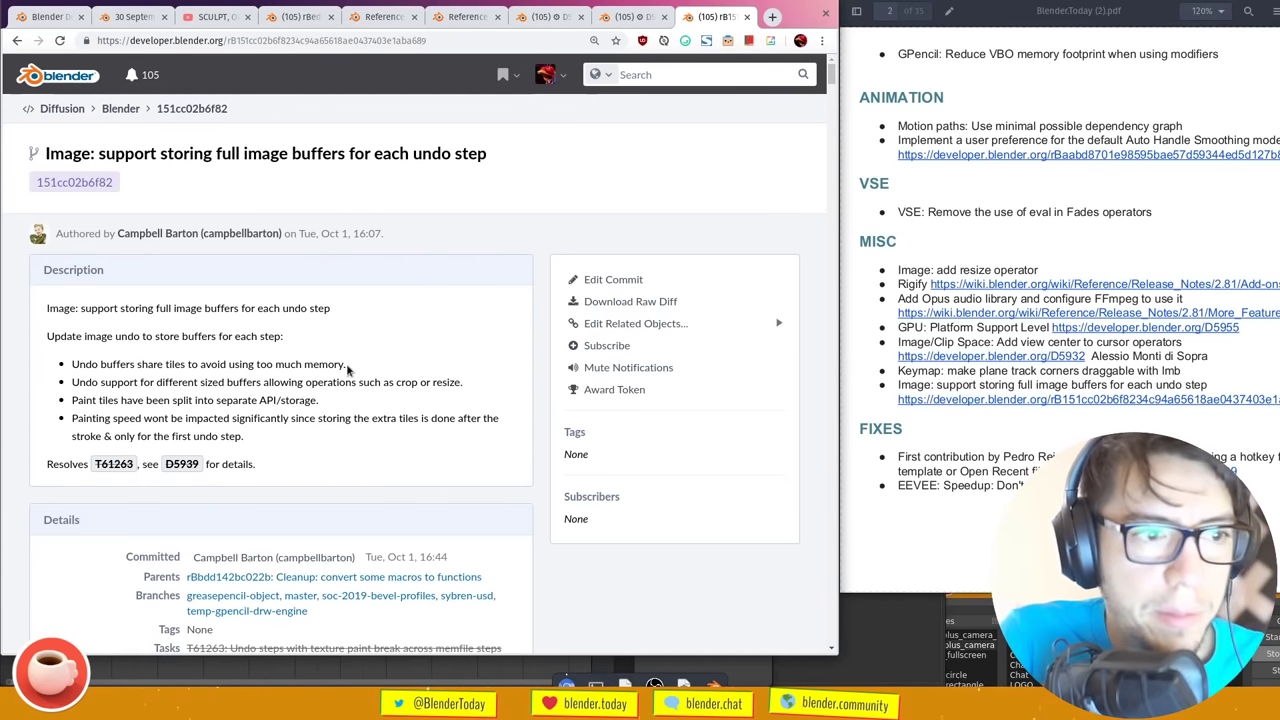
left_click_drag(348, 366, 222, 364)
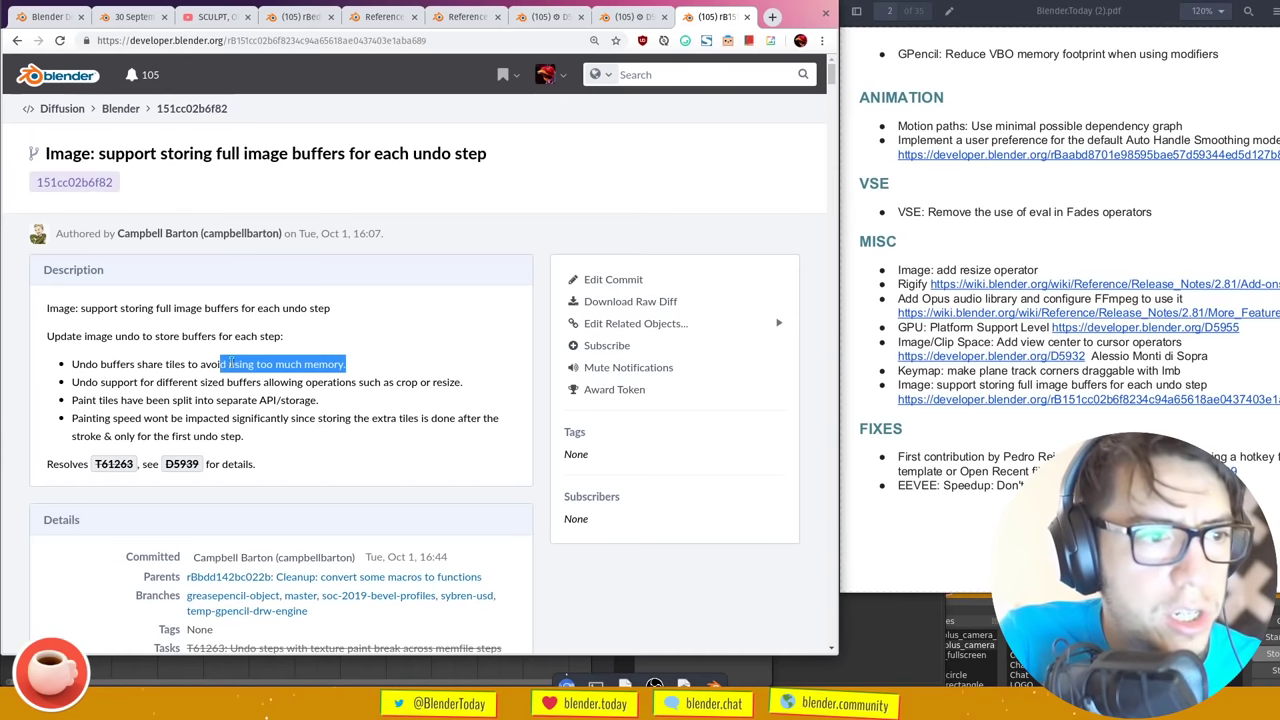
left_click(193, 364)
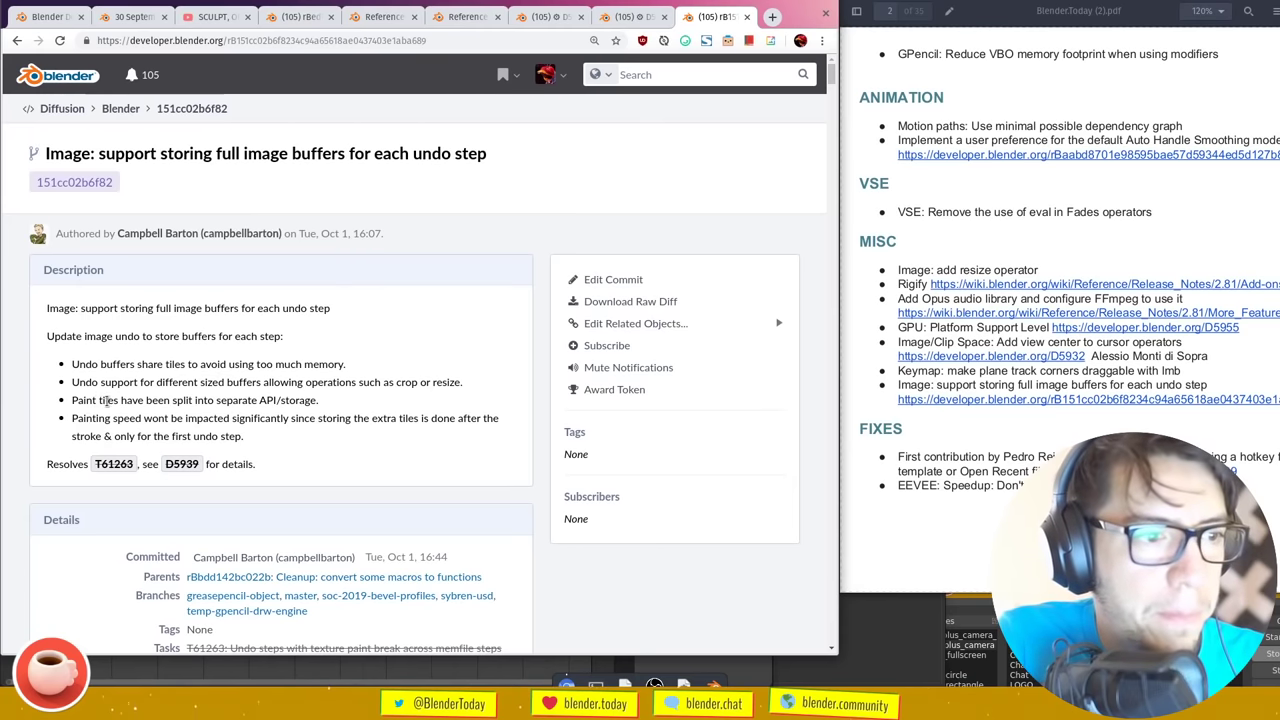
left_click(113, 464)
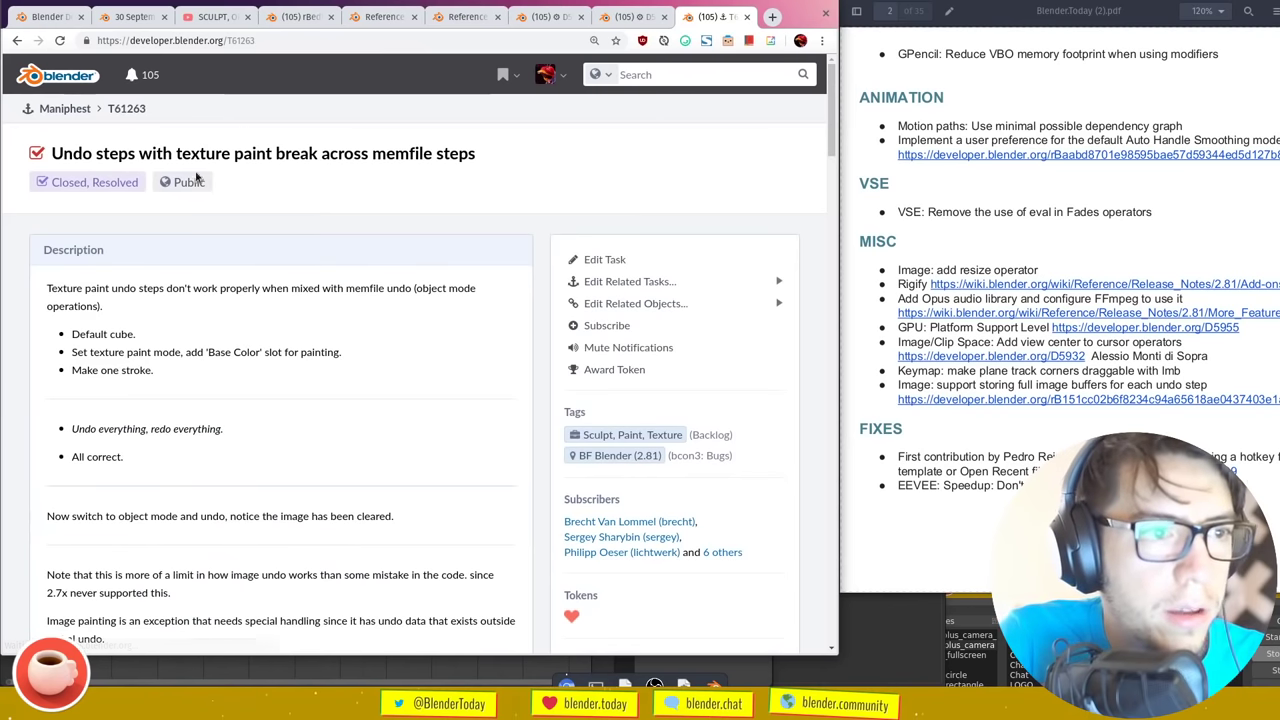
key("alt+Left")
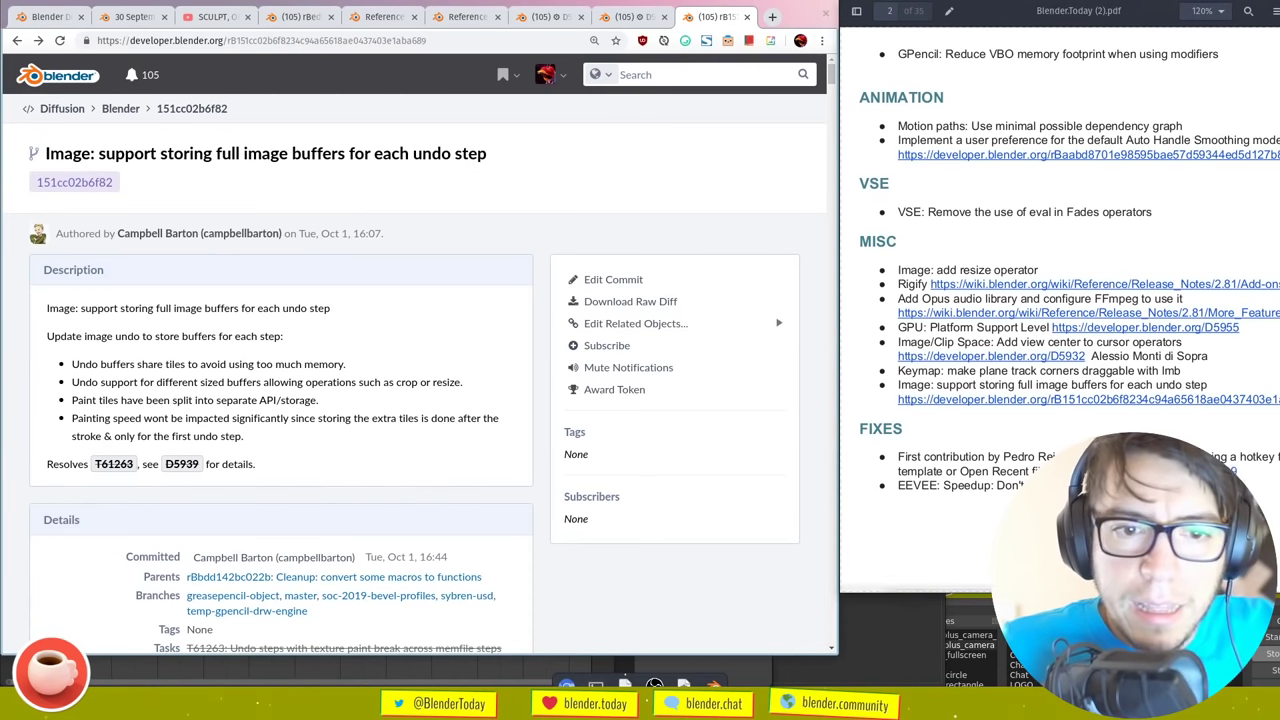
Hide the sound player window and load revision D5839 in a new tab
left_click(595, 195)
left_click(886, 640)
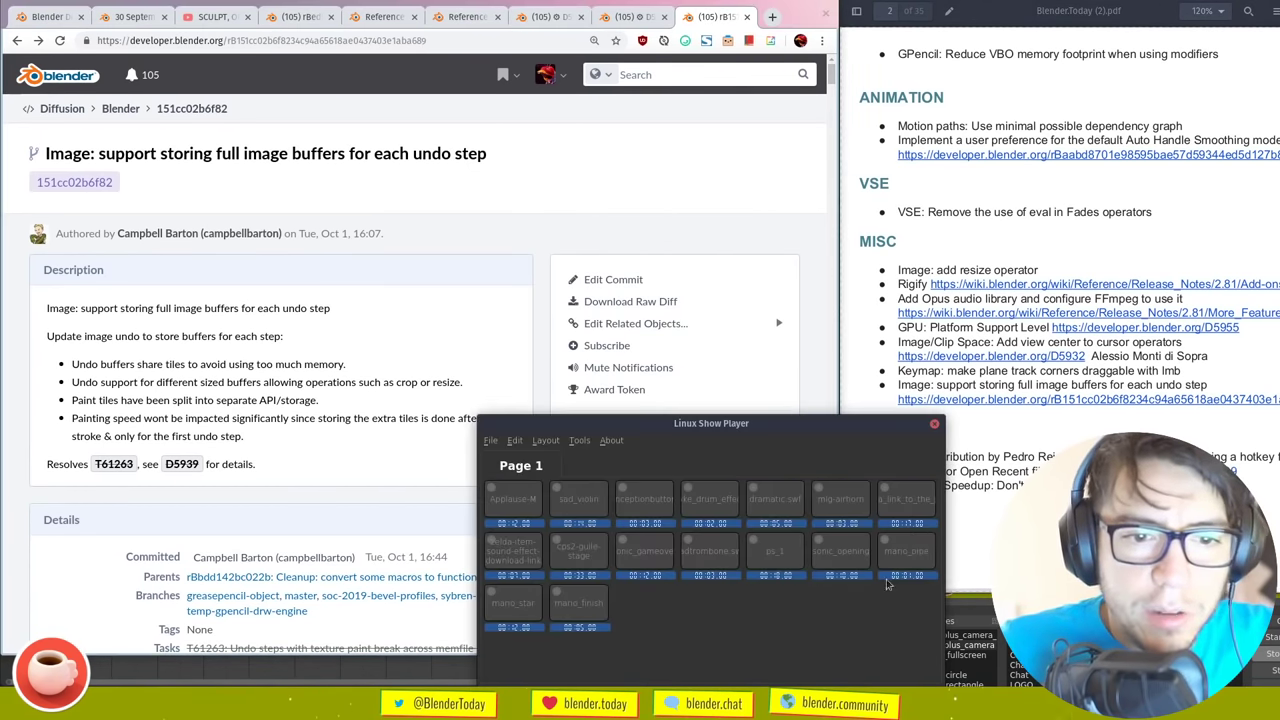
left_click(723, 198)
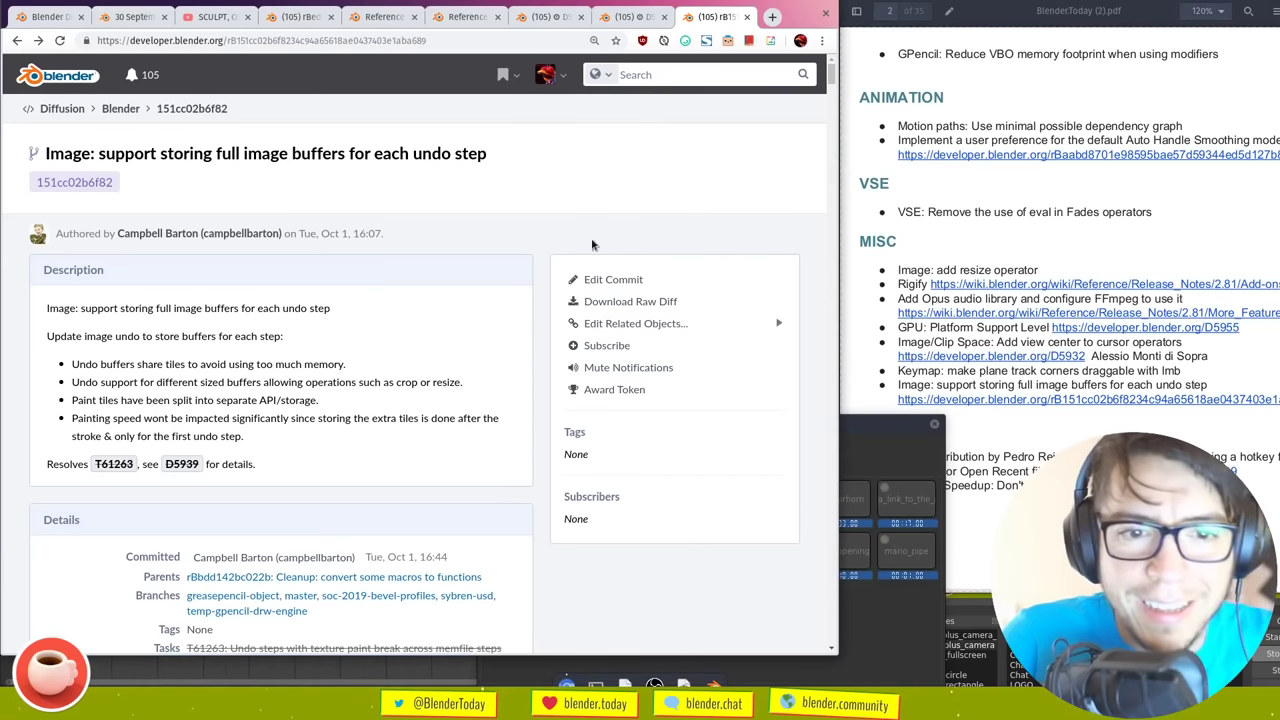
left_click(1016, 417)
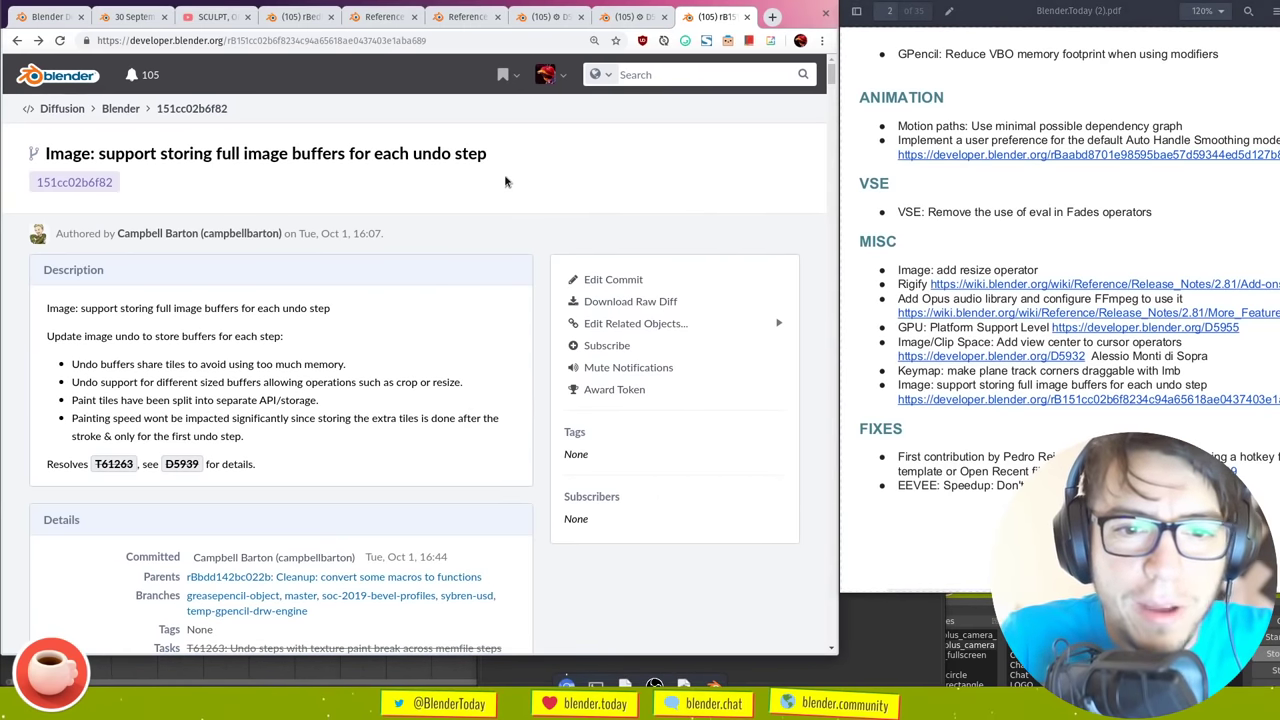
key("ctrl+t")
type("https://developer.blender.org/D5839")
key("Return")
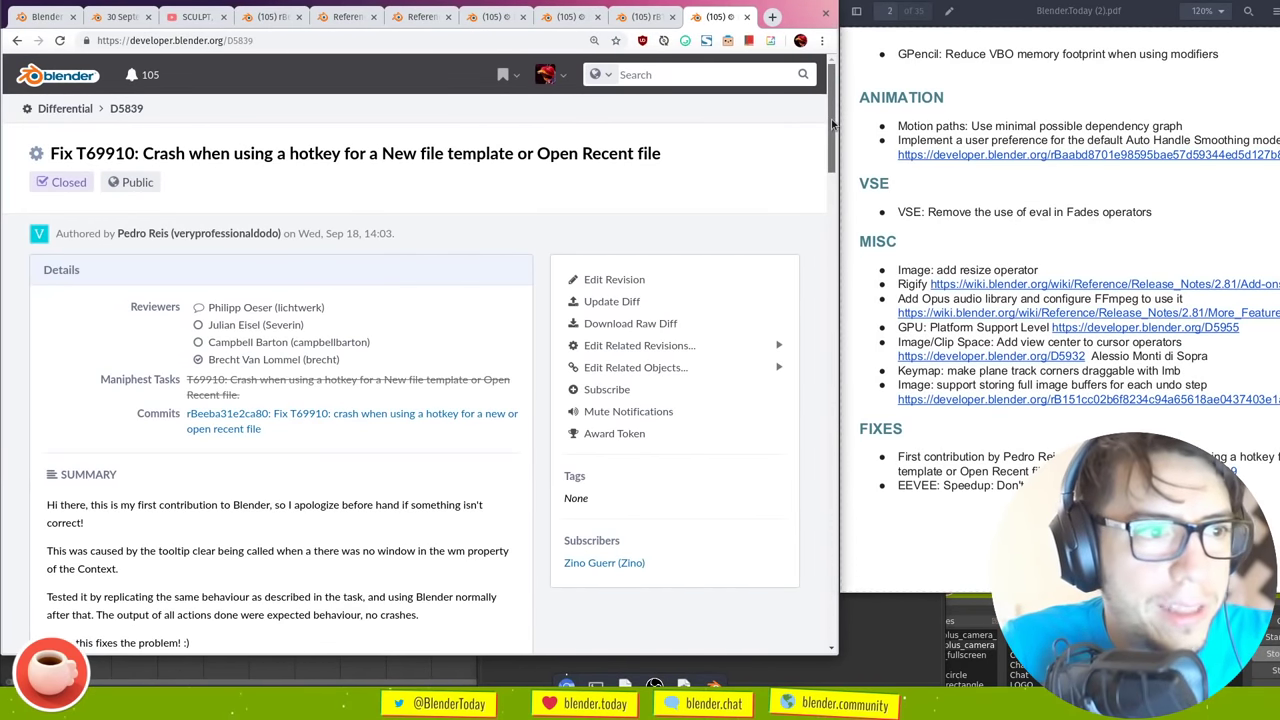
Review D5839's code diff and its added window comment, then return to the page top
scroll(831, 123, "down", 1)
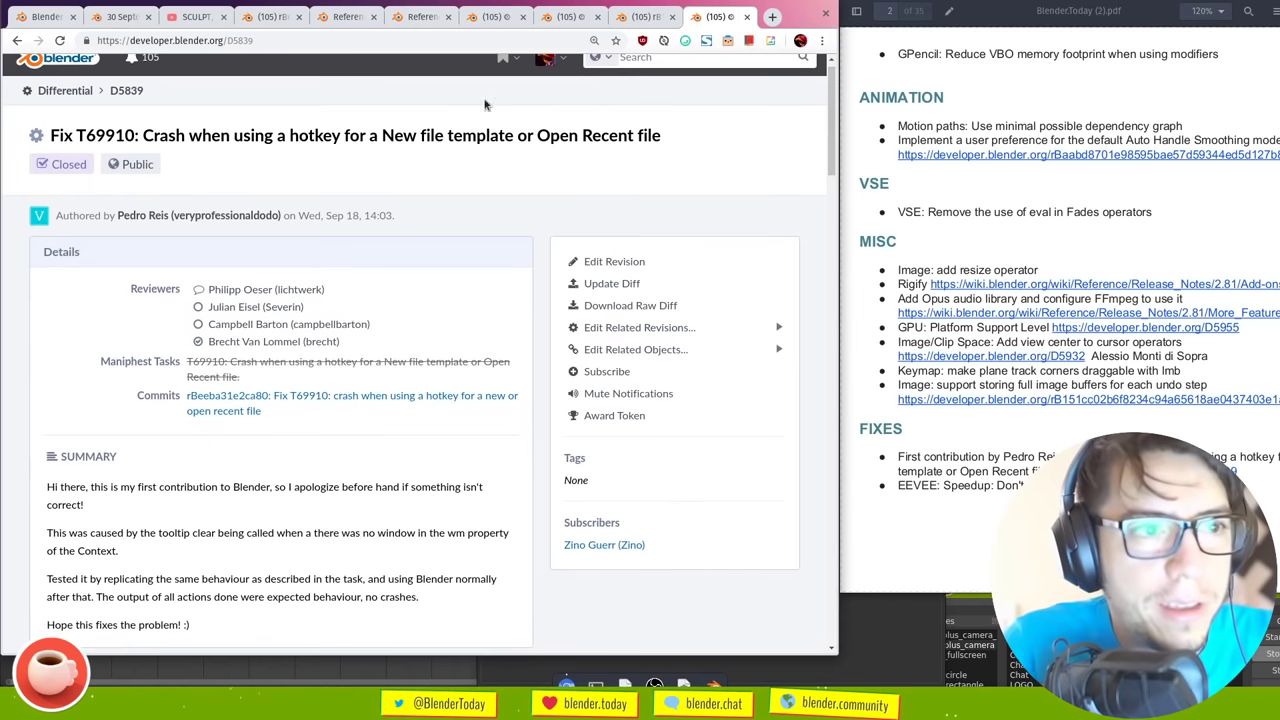
left_click_drag(236, 137, 322, 136)
left_click(316, 134)
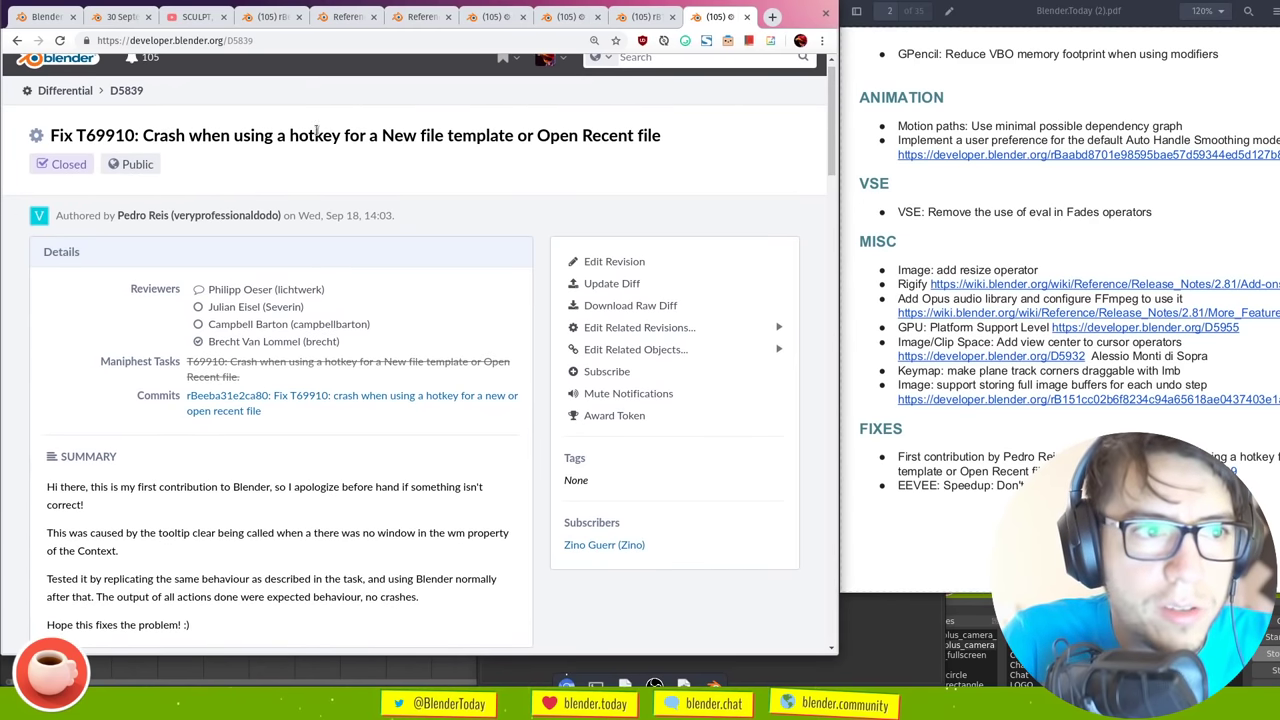
left_click_drag(832, 140, 816, 541)
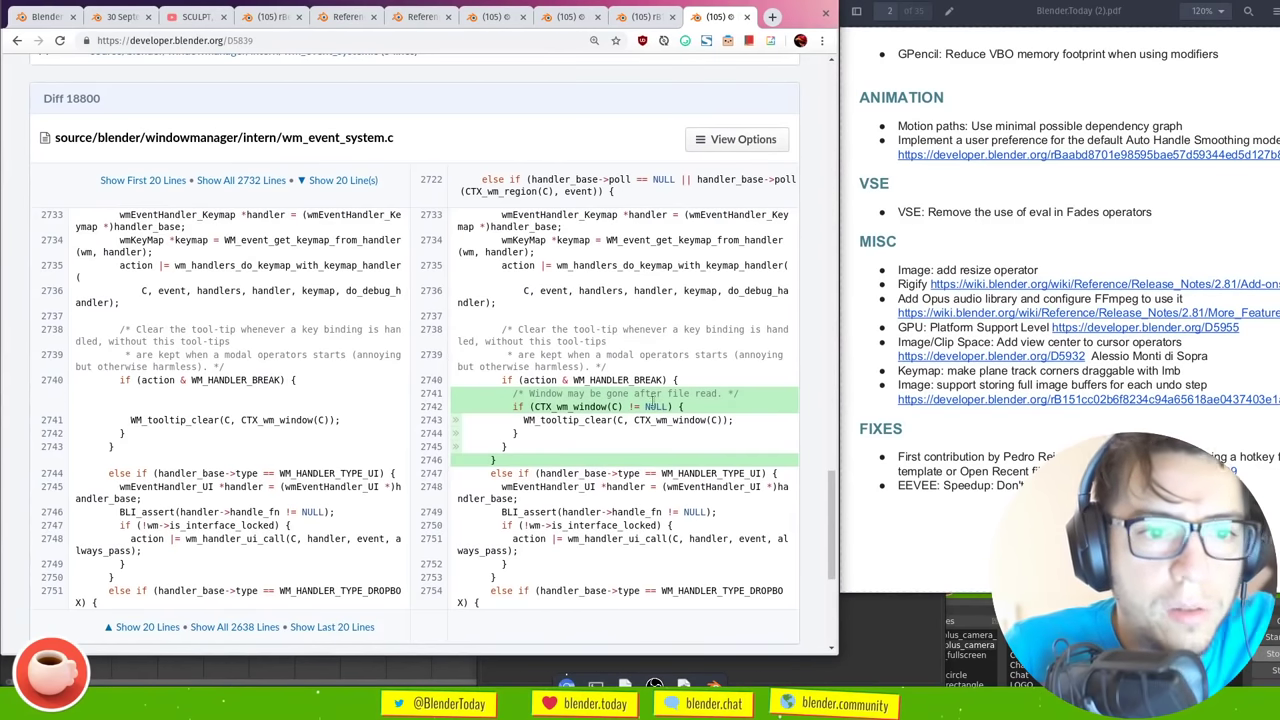
scroll(660, 405, "up", 1)
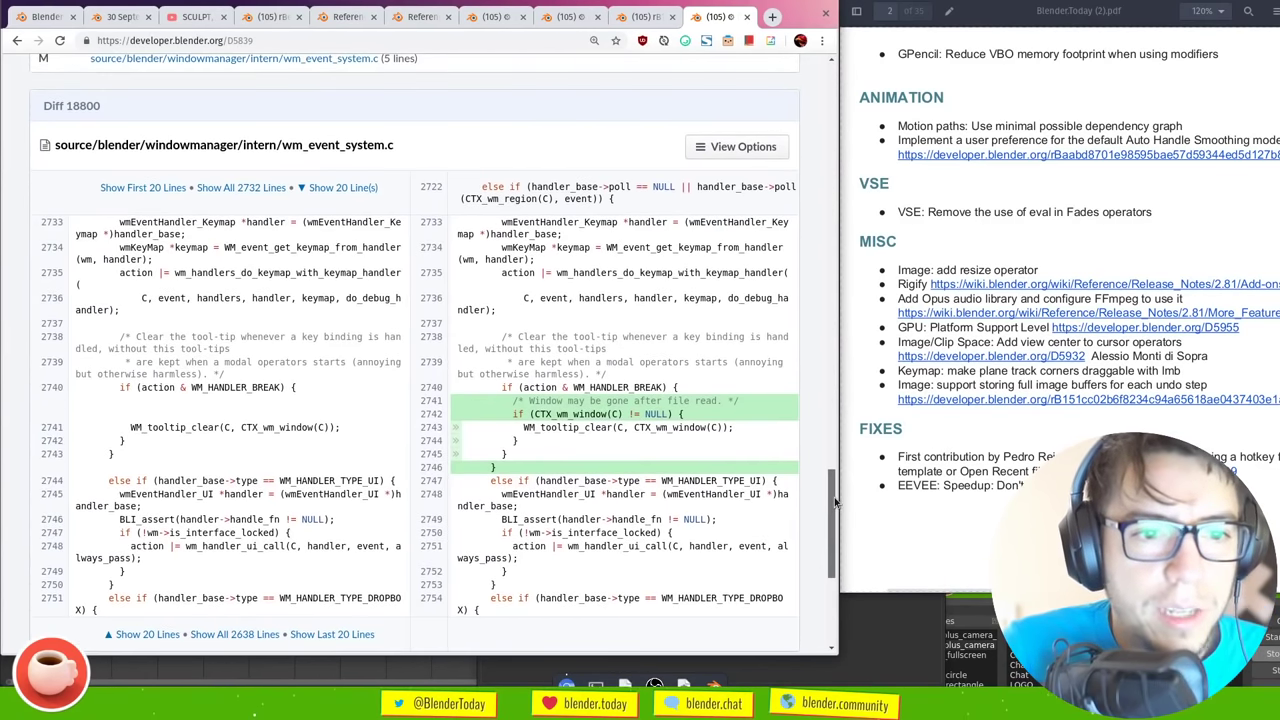
left_click_drag(529, 401, 650, 402)
left_click(529, 401)
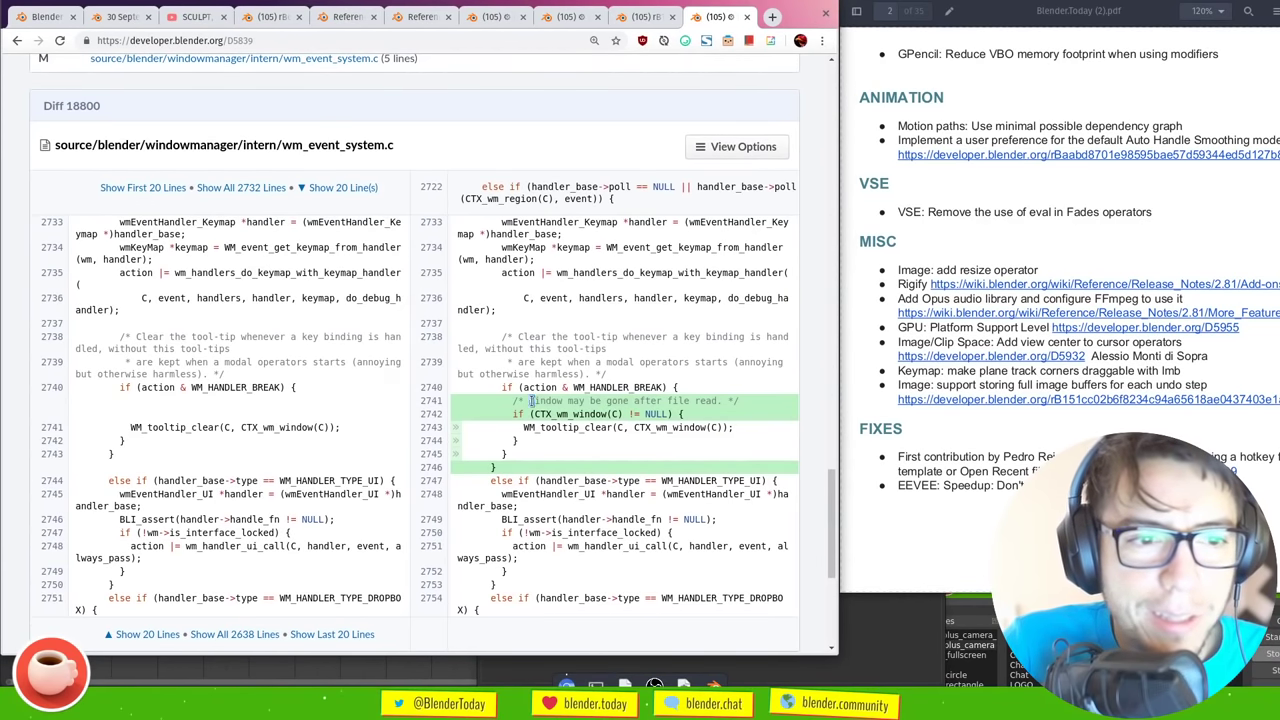
left_click(722, 400)
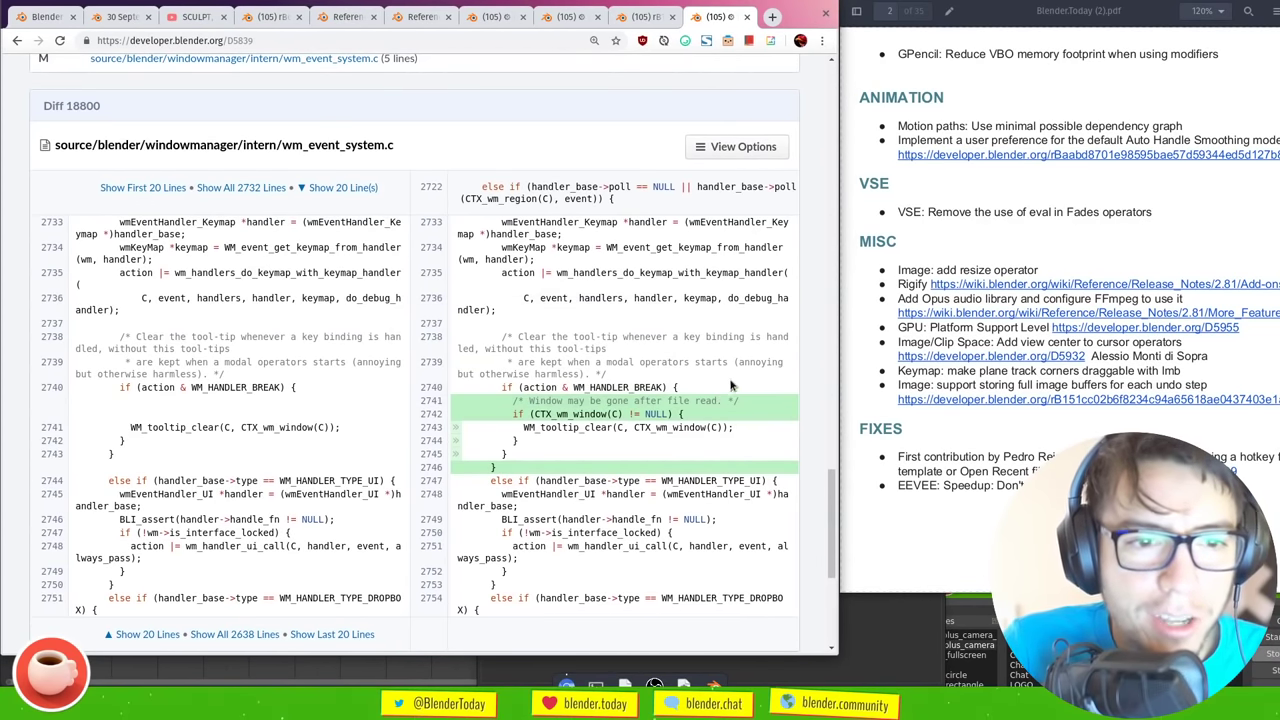
left_click_drag(825, 490, 843, 65)
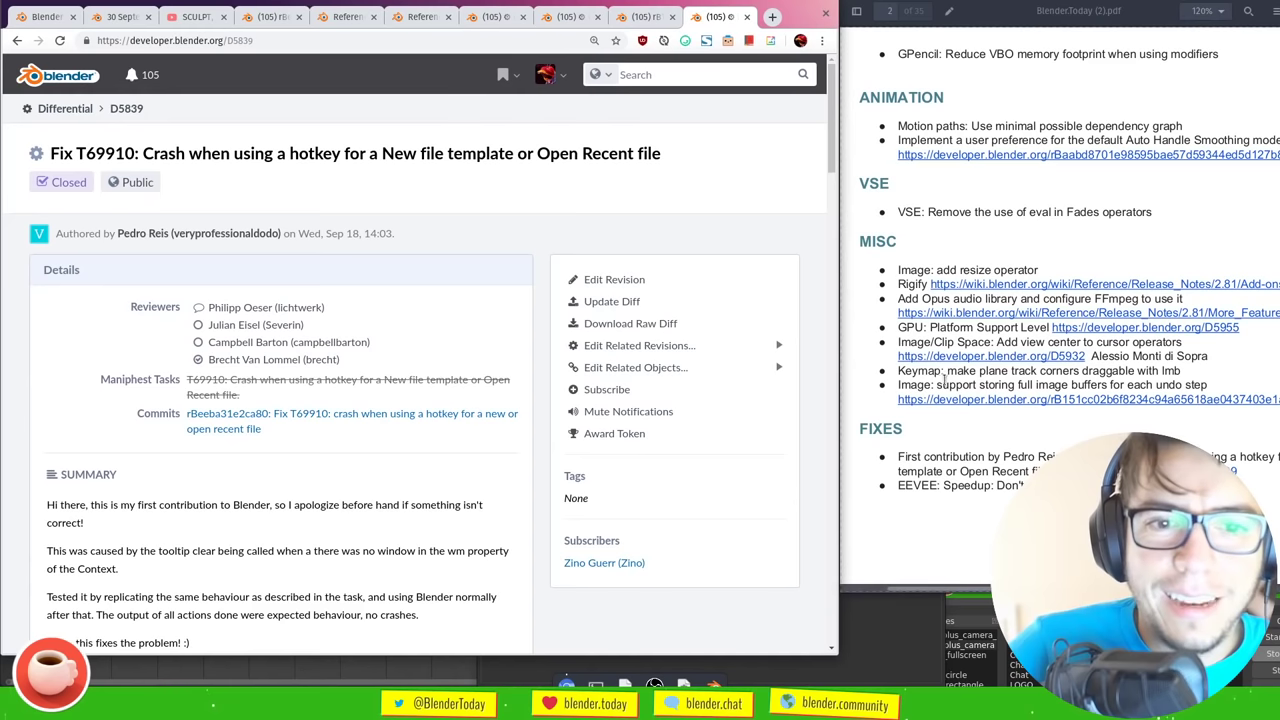
left_click(952, 457)
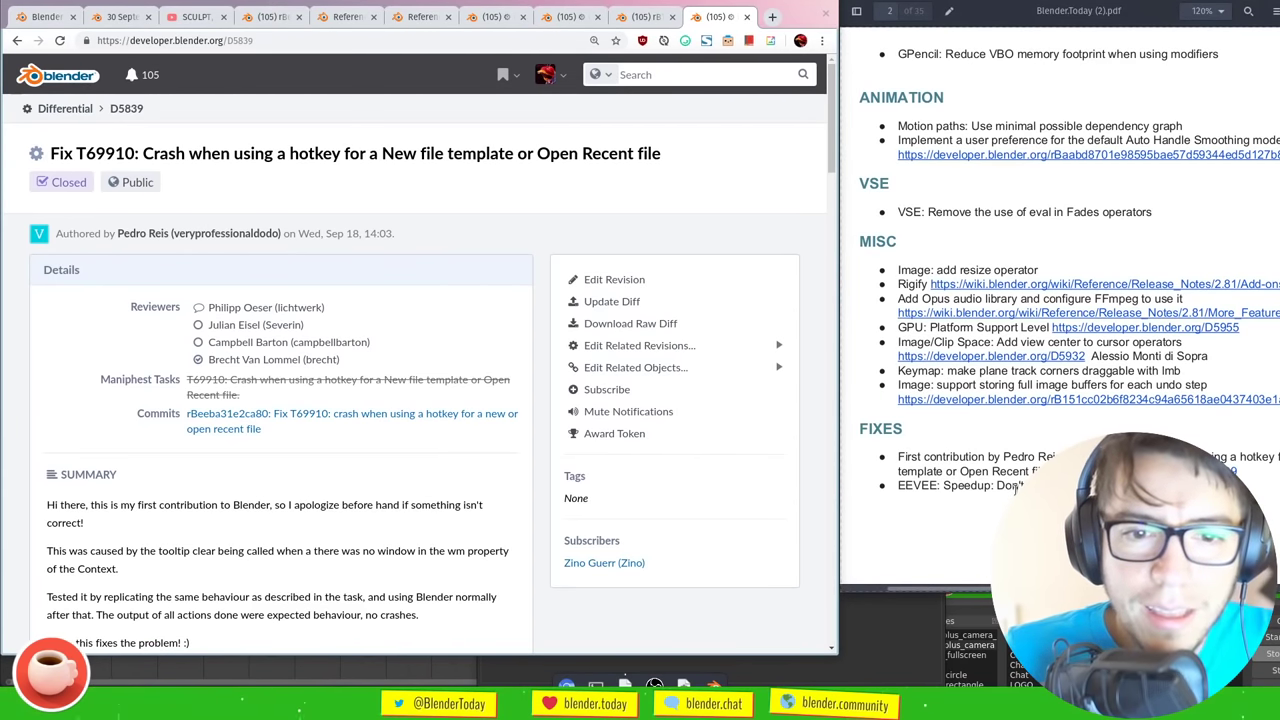
left_click(787, 163)
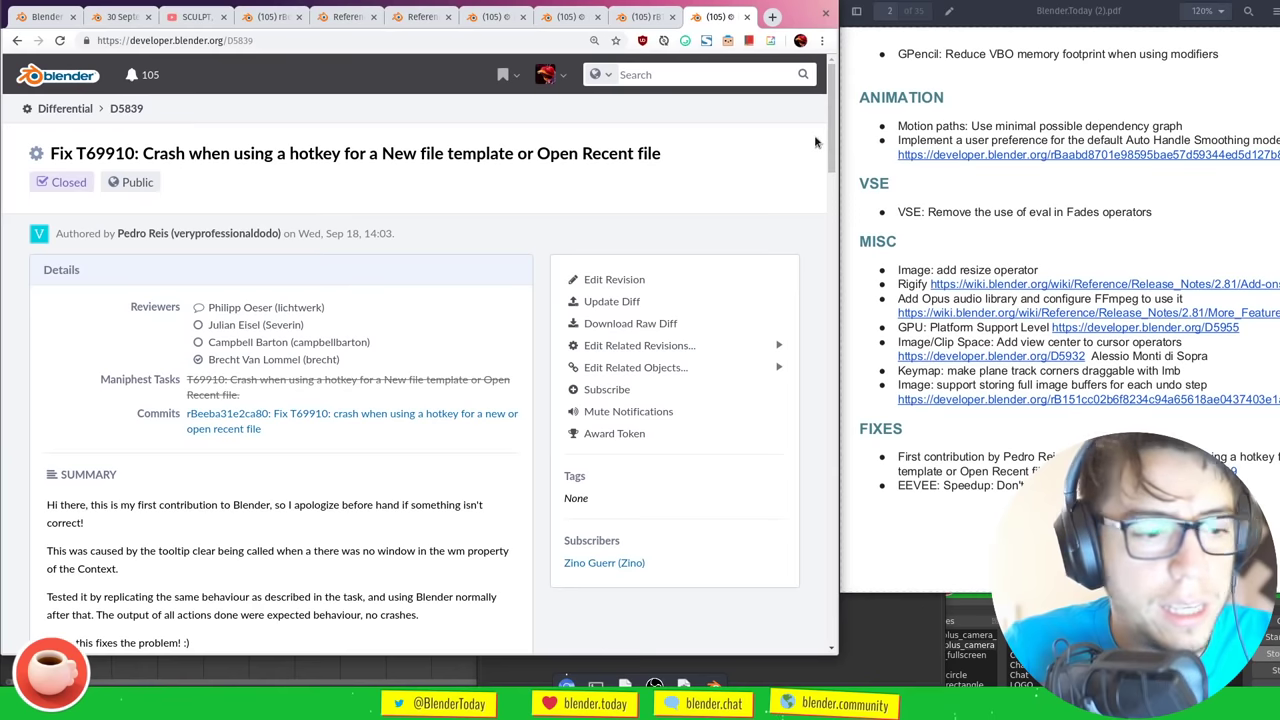
Close the D5839, commit, D5932, D5955, More Features, Grease Pencil and File Browser pages
key("ctrl+w")
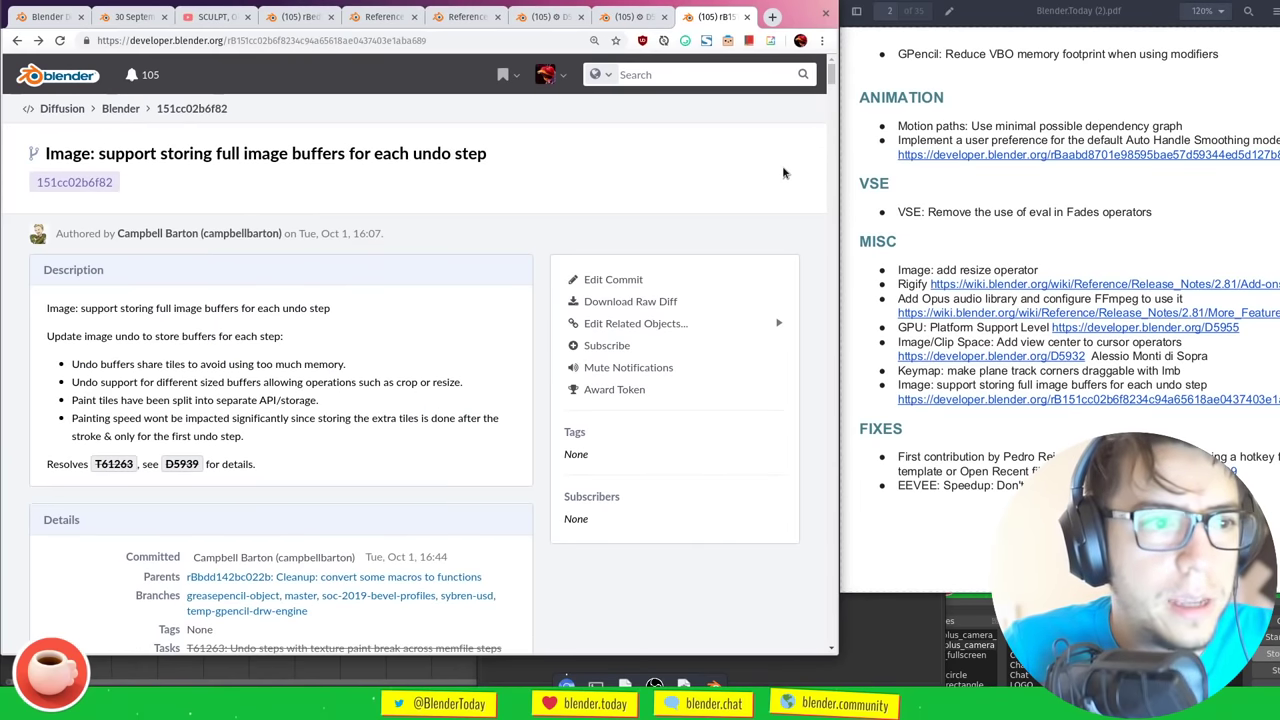
key("ctrl+w")
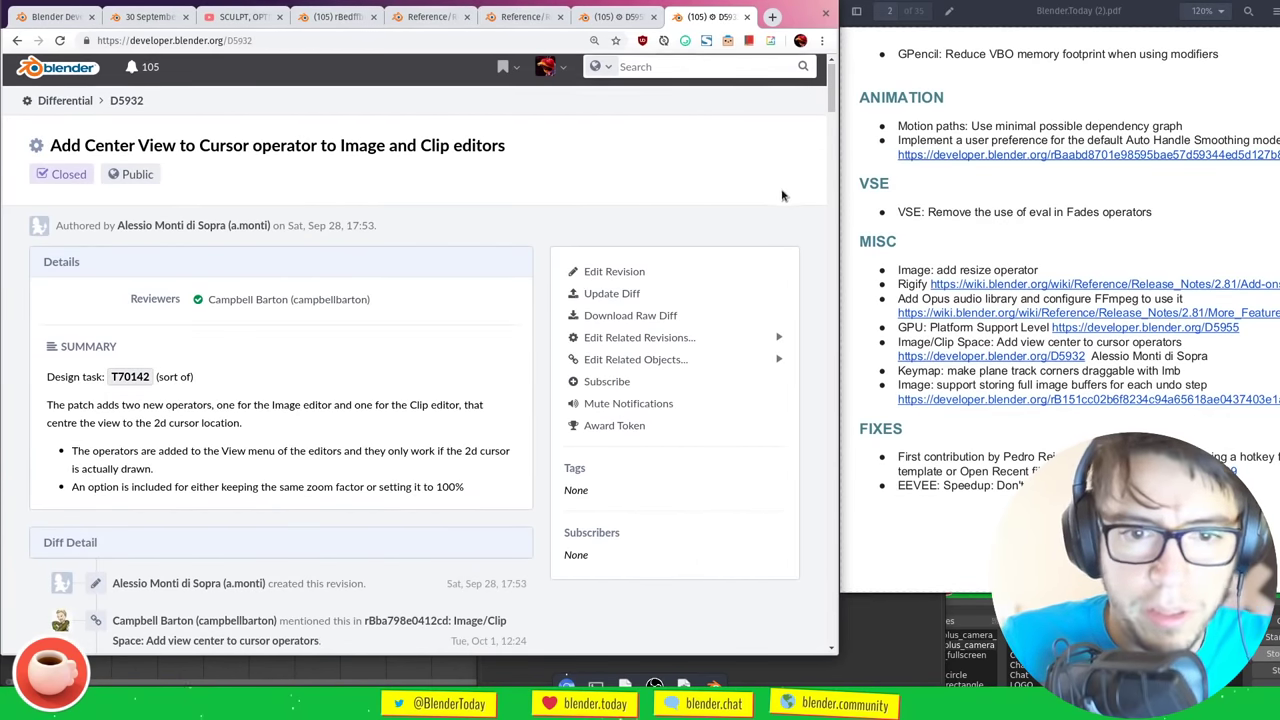
key("ctrl+w")
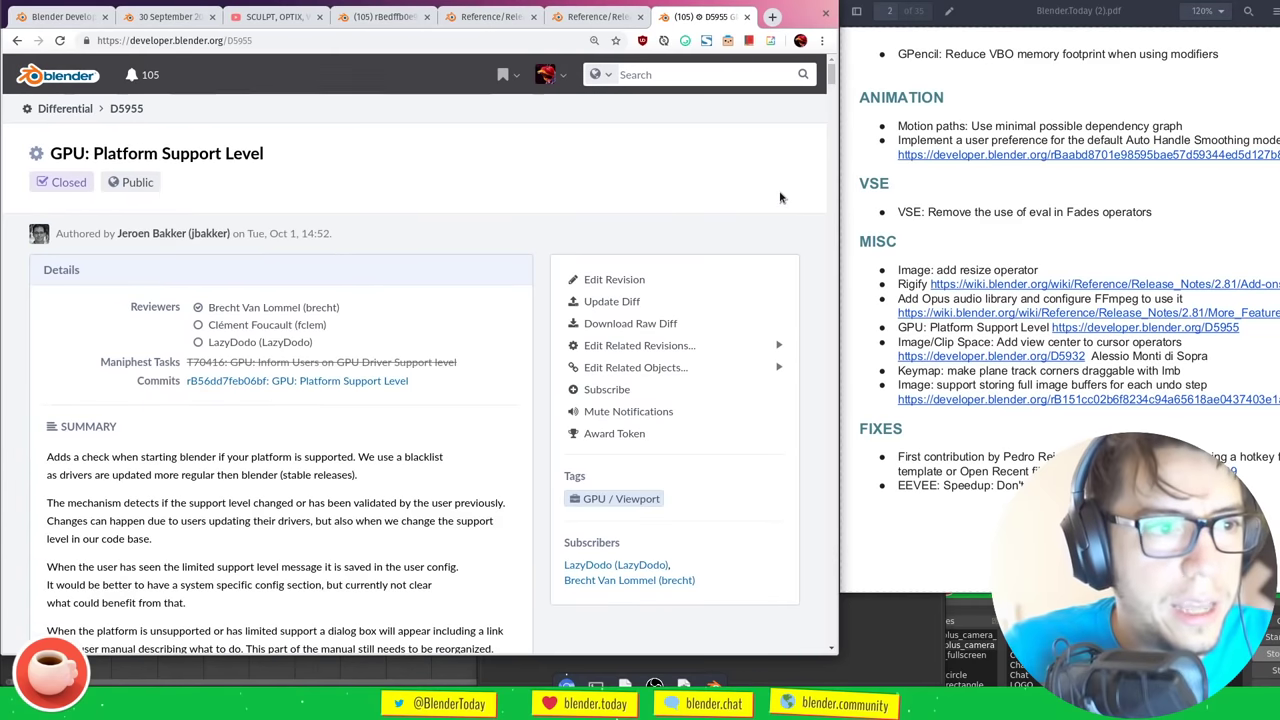
key("ctrl+w")
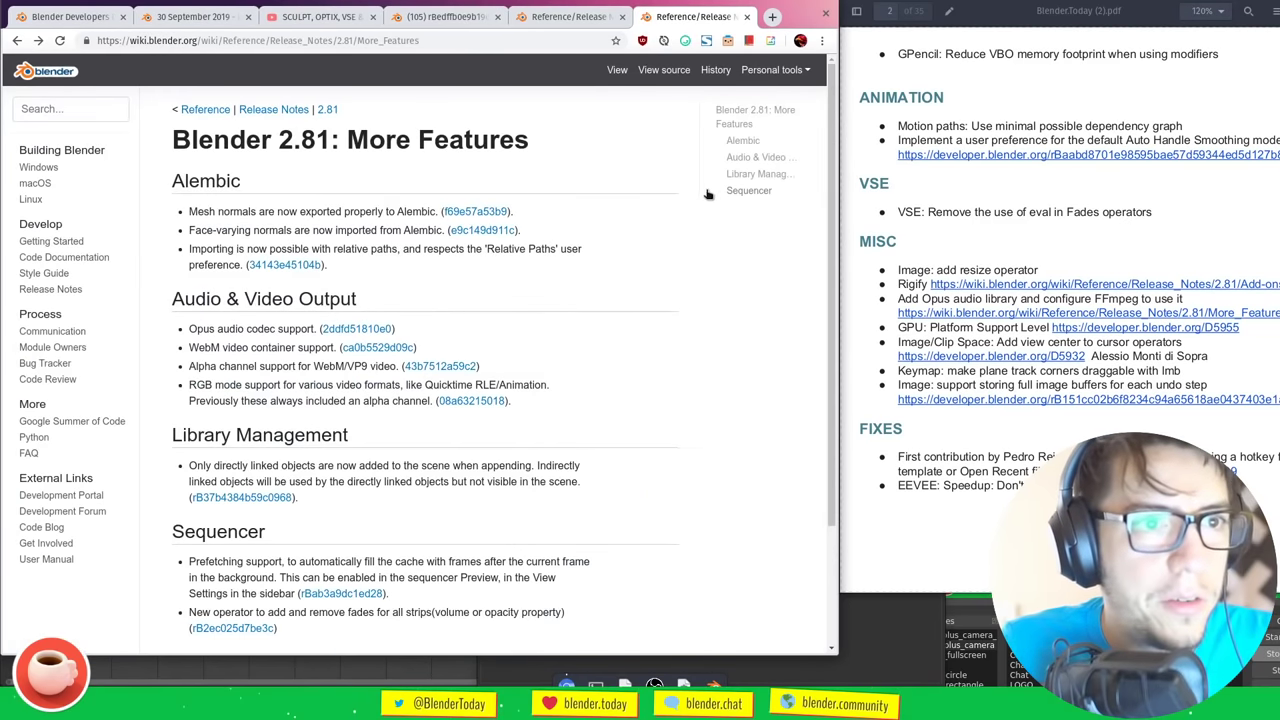
key("ctrl+w")
left_click(654, 686)
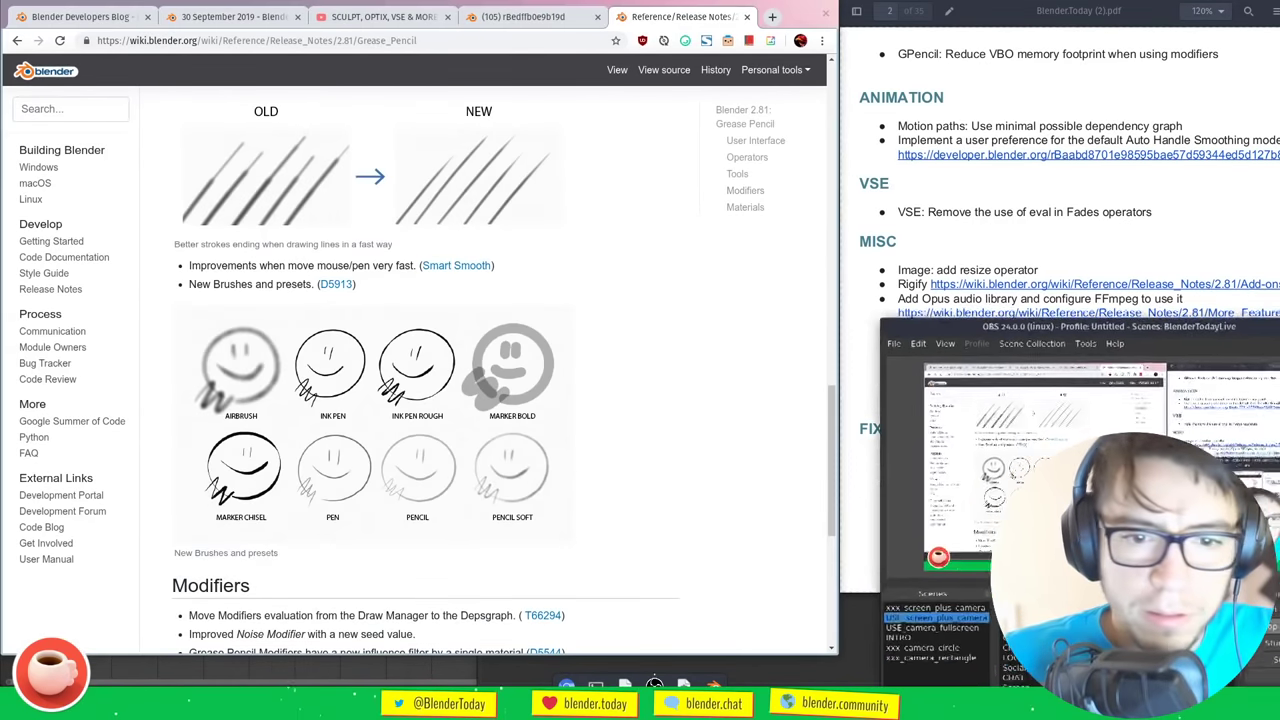
left_click(654, 686)
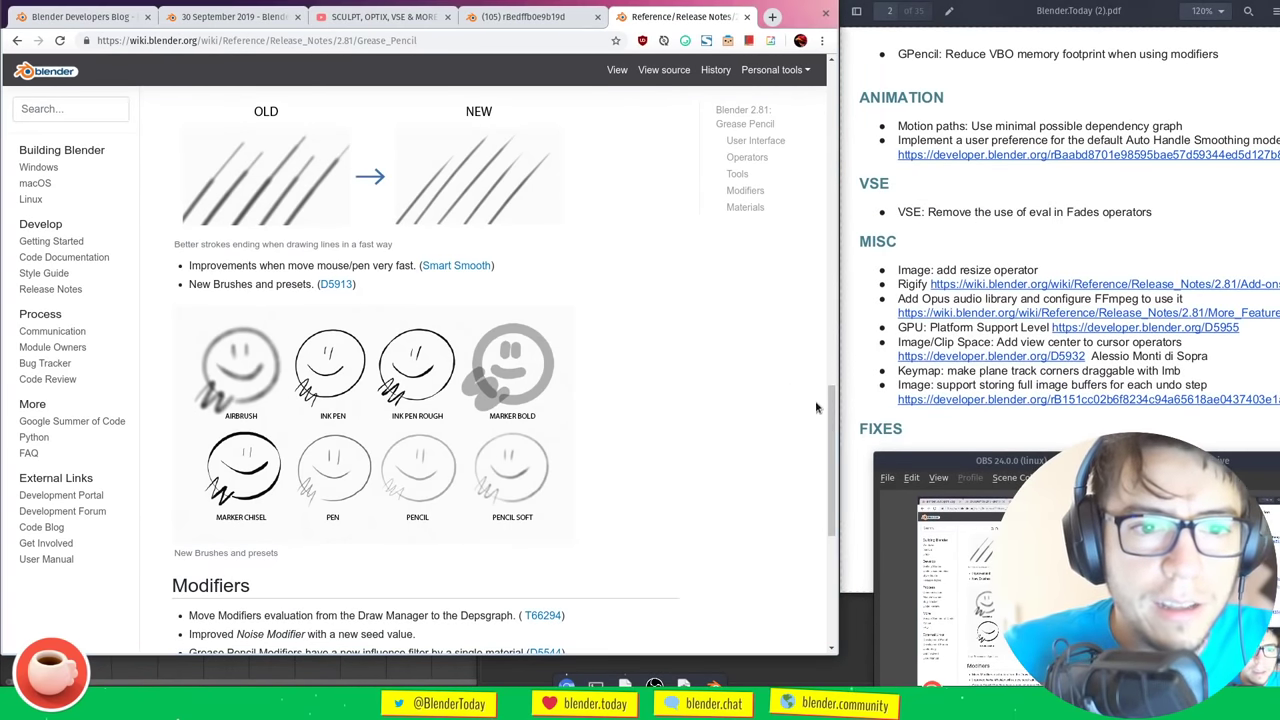
scroll(743, 314, "up", 10)
key("ctrl+w")
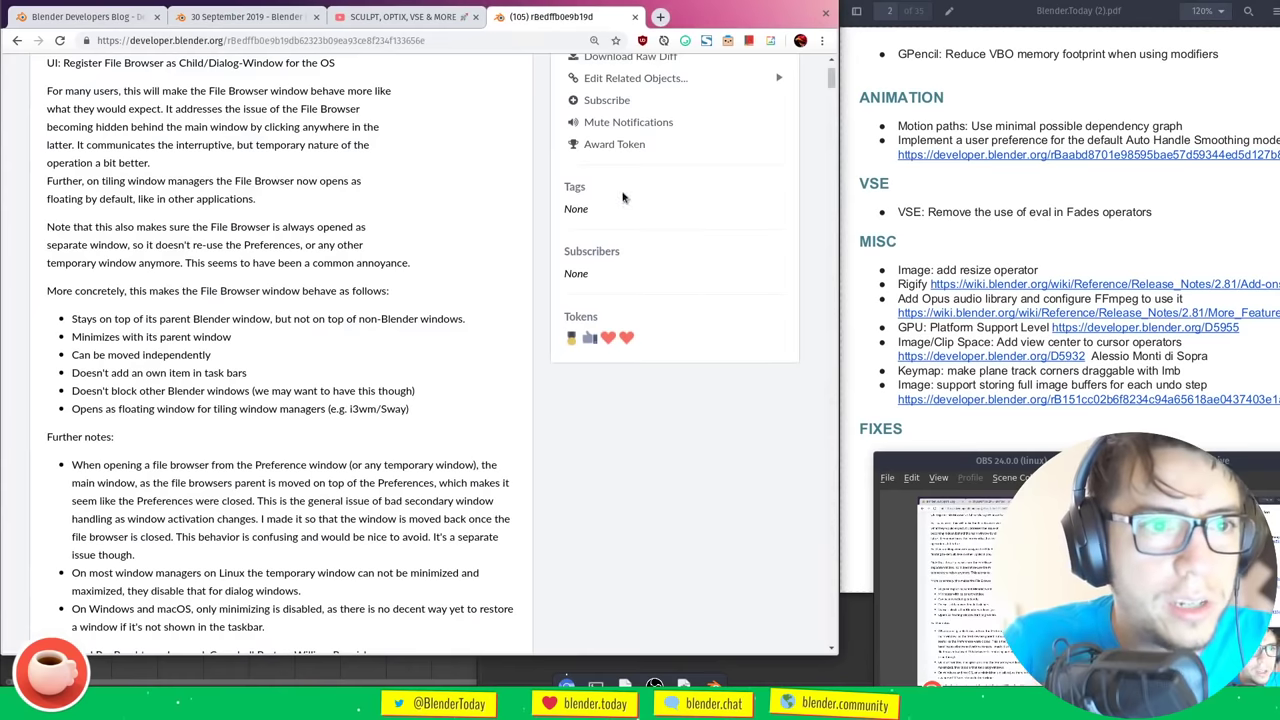
key("ctrl+w")
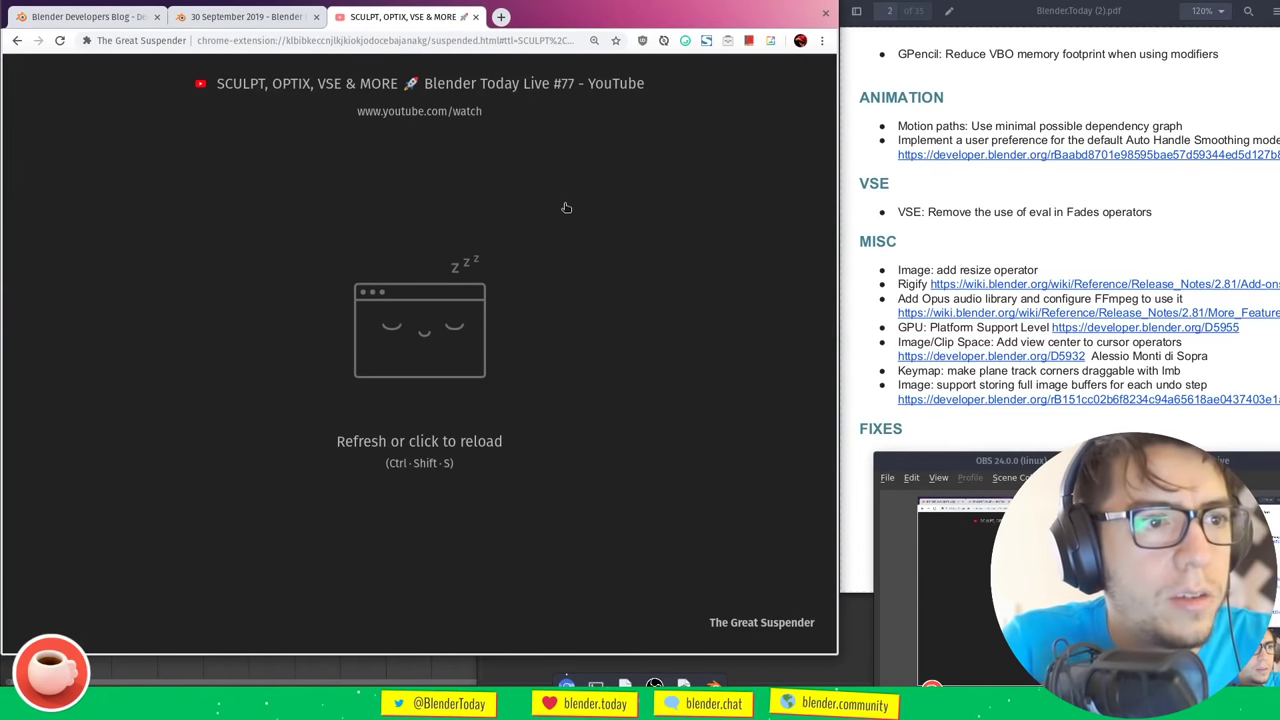
Reload the Blender Today Live #77 page, scroll to the comments and zoom to 150%
left_click(561, 199)
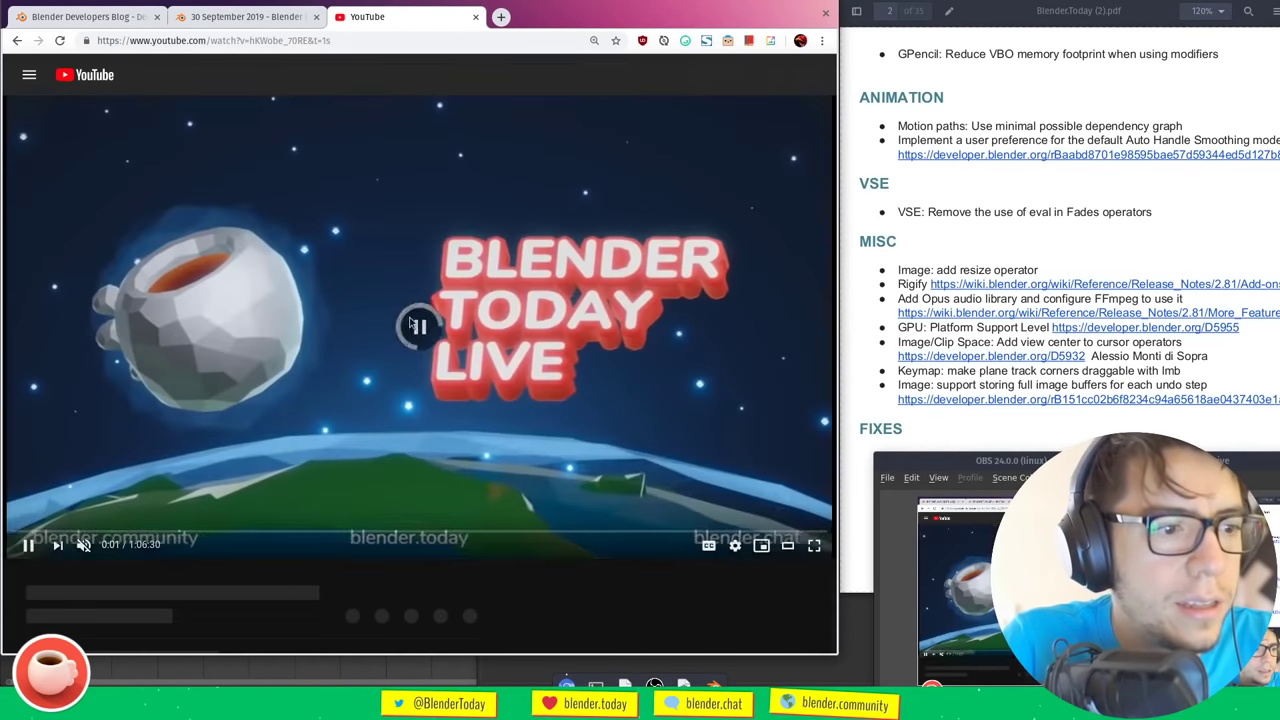
left_click_drag(836, 150, 612, 271)
left_click_drag(533, 271, 652, 275, "alt")
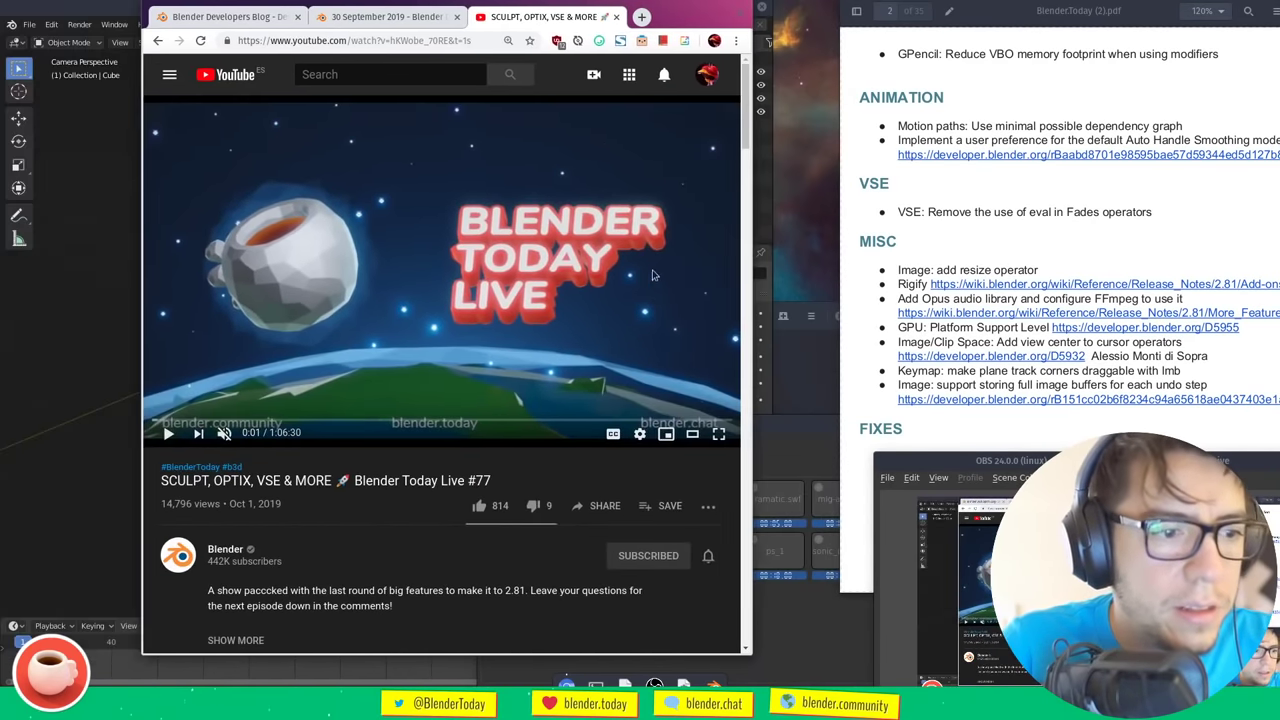
left_click_drag(748, 153, 743, 590)
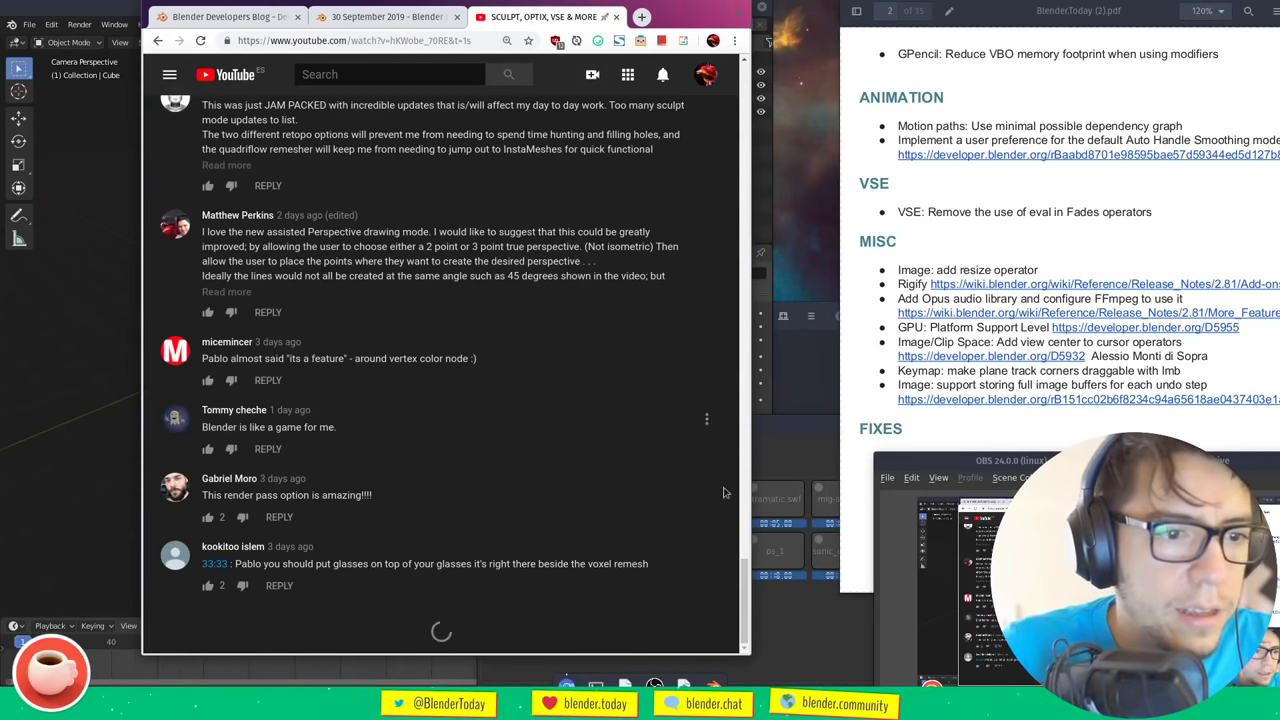
left_click_drag(749, 509, 752, 303)
scroll(704, 296, "down", 1)
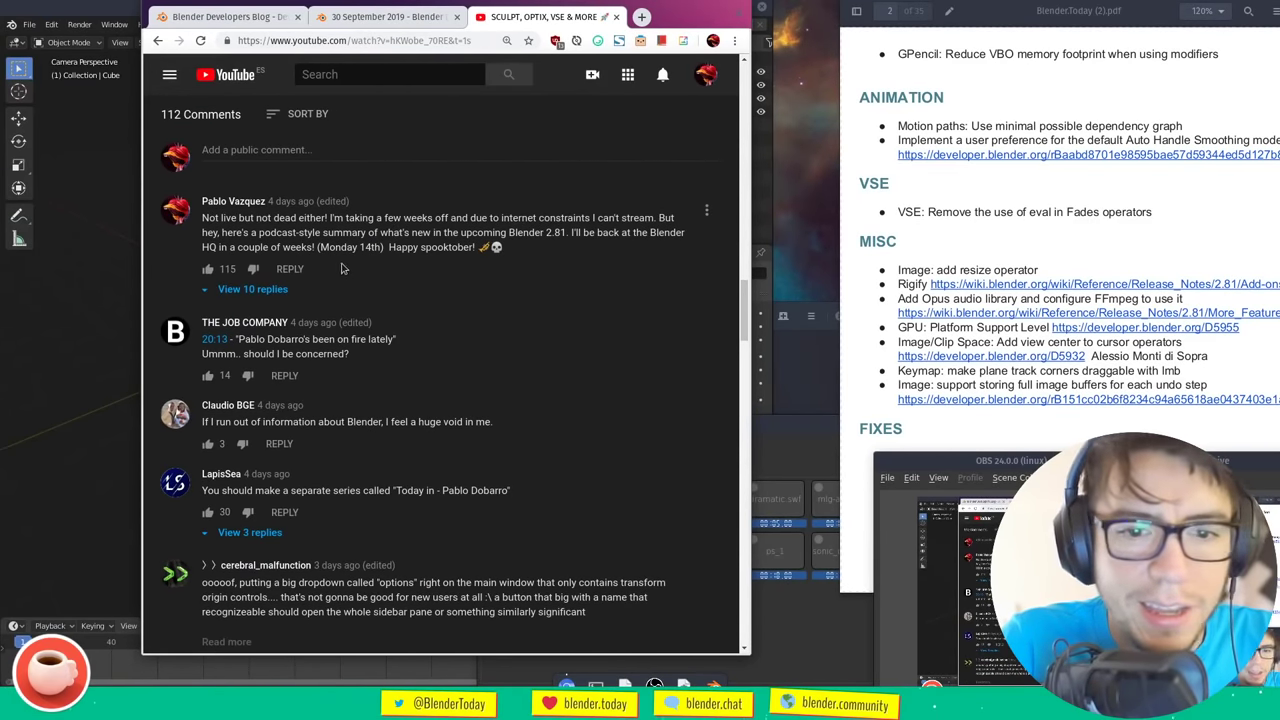
key("ctrl+plus")
key("ctrl+plus")
key("ctrl+plus")
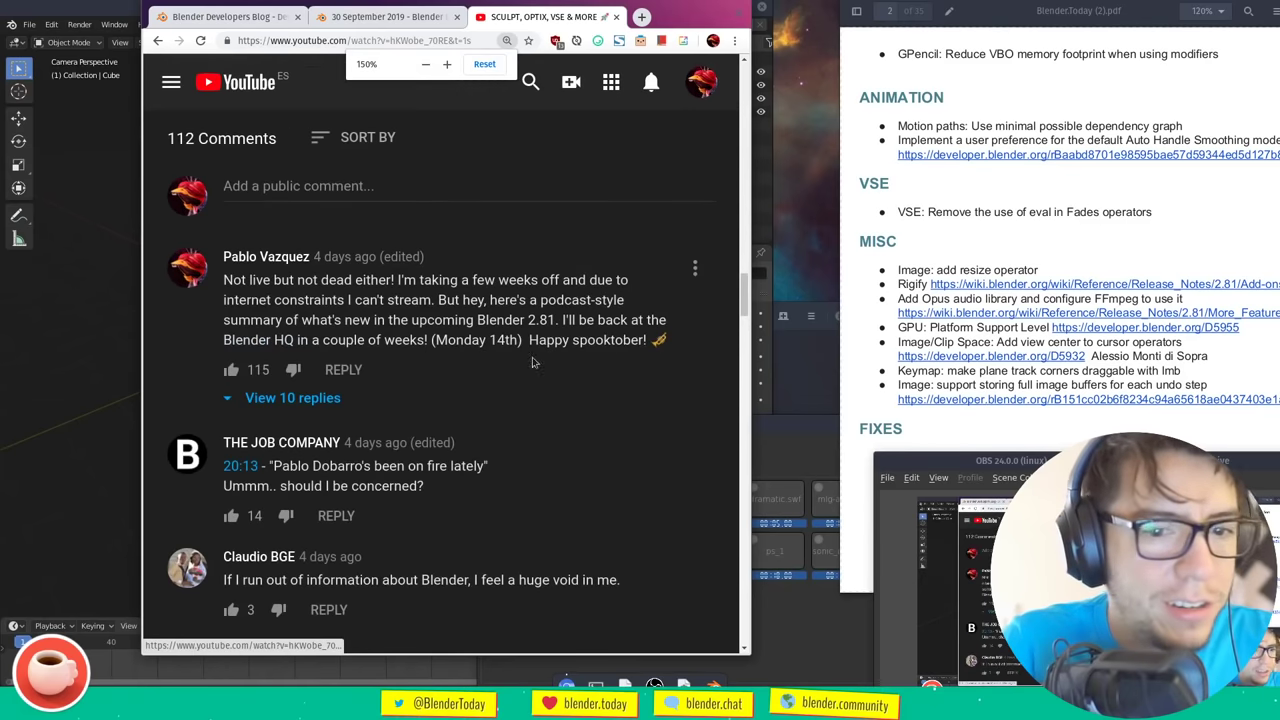
Widen the browser and play the mario_star cue in Linux Show Player
left_click(798, 578)
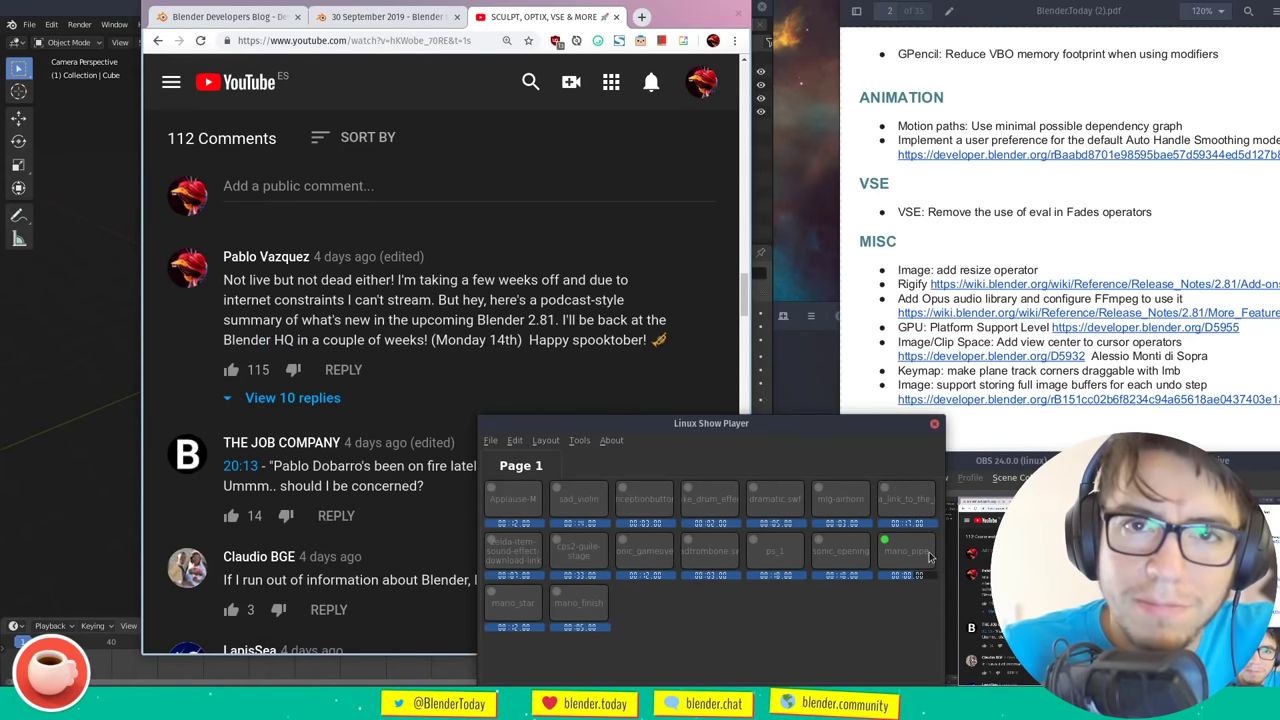
left_click_drag(179, 324, 78, 324)
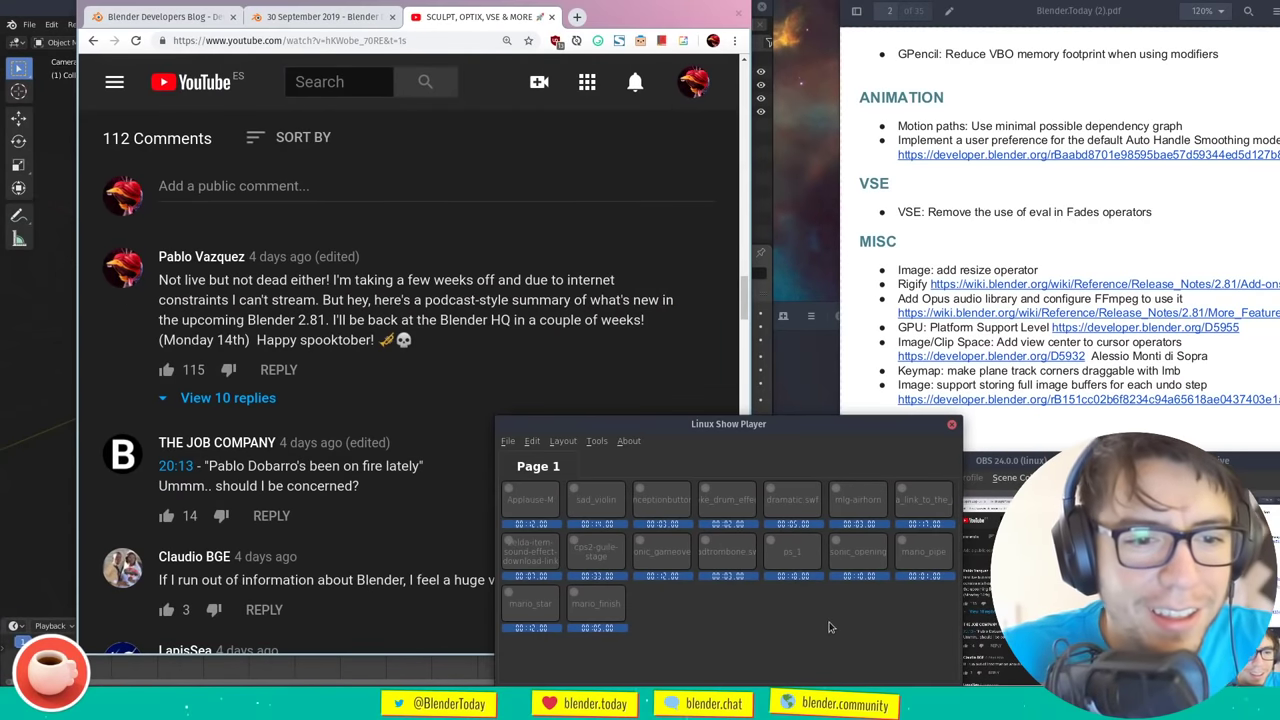
left_click_drag(805, 443, 852, 513)
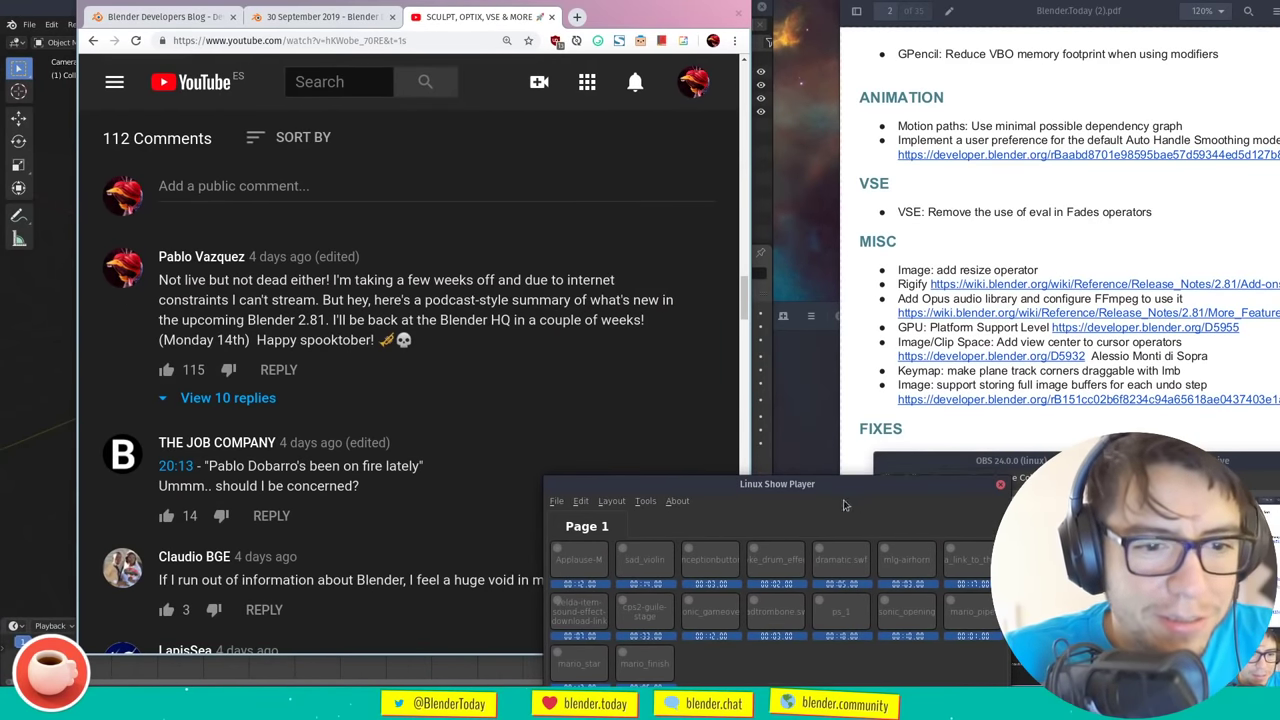
left_click(590, 662)
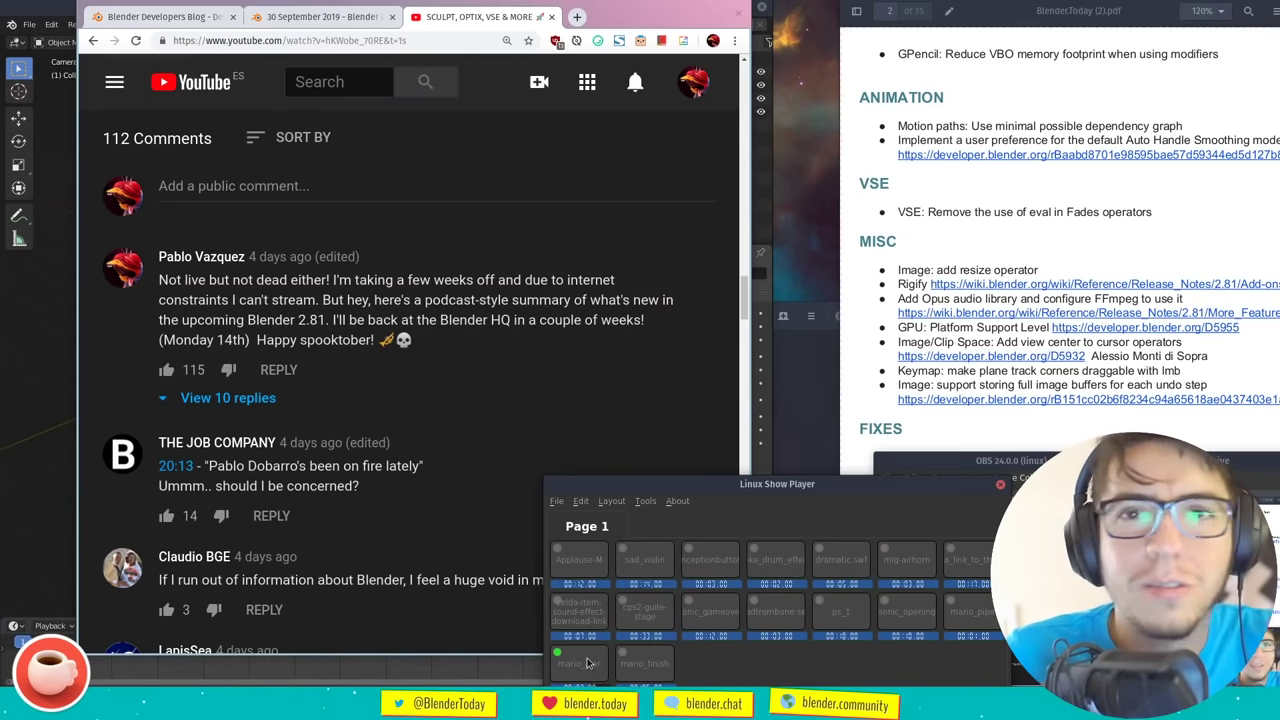
Read the pinned comment about returning to Blender HQ and expand its 10 replies
left_click_drag(744, 296, 744, 304)
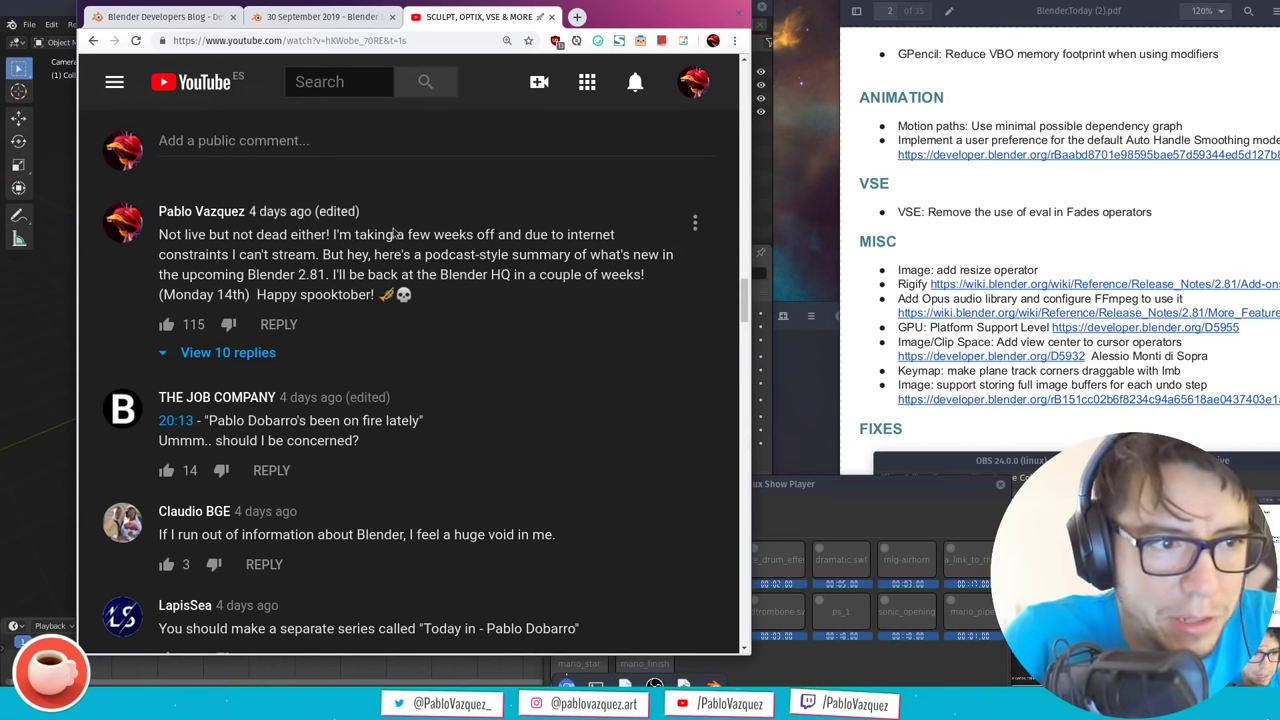
left_click_drag(348, 275, 531, 286)
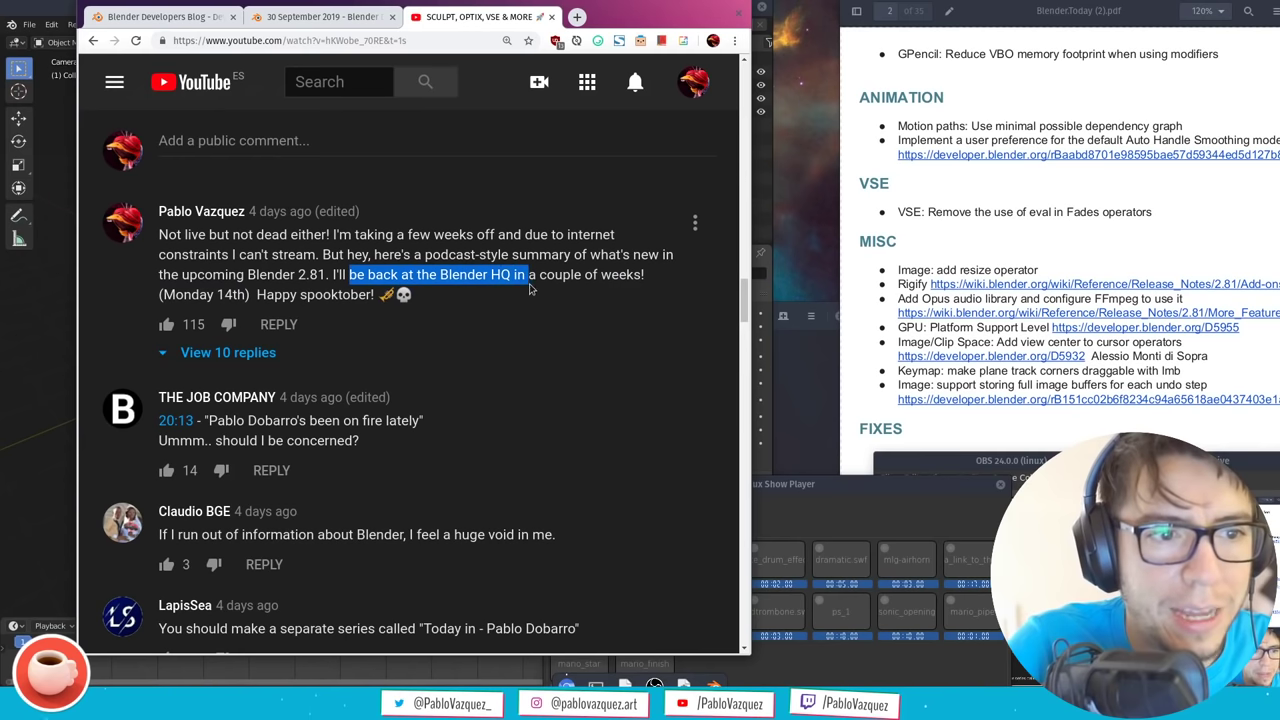
left_click(512, 283)
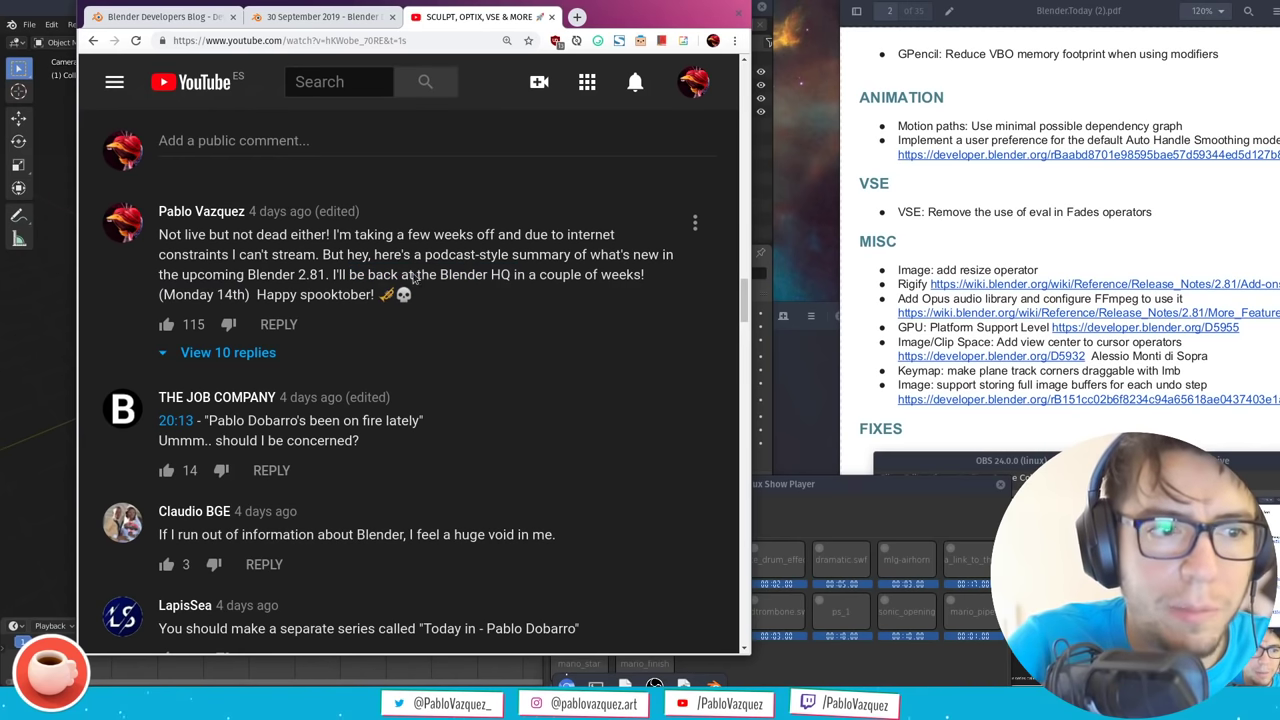
left_click(256, 352)
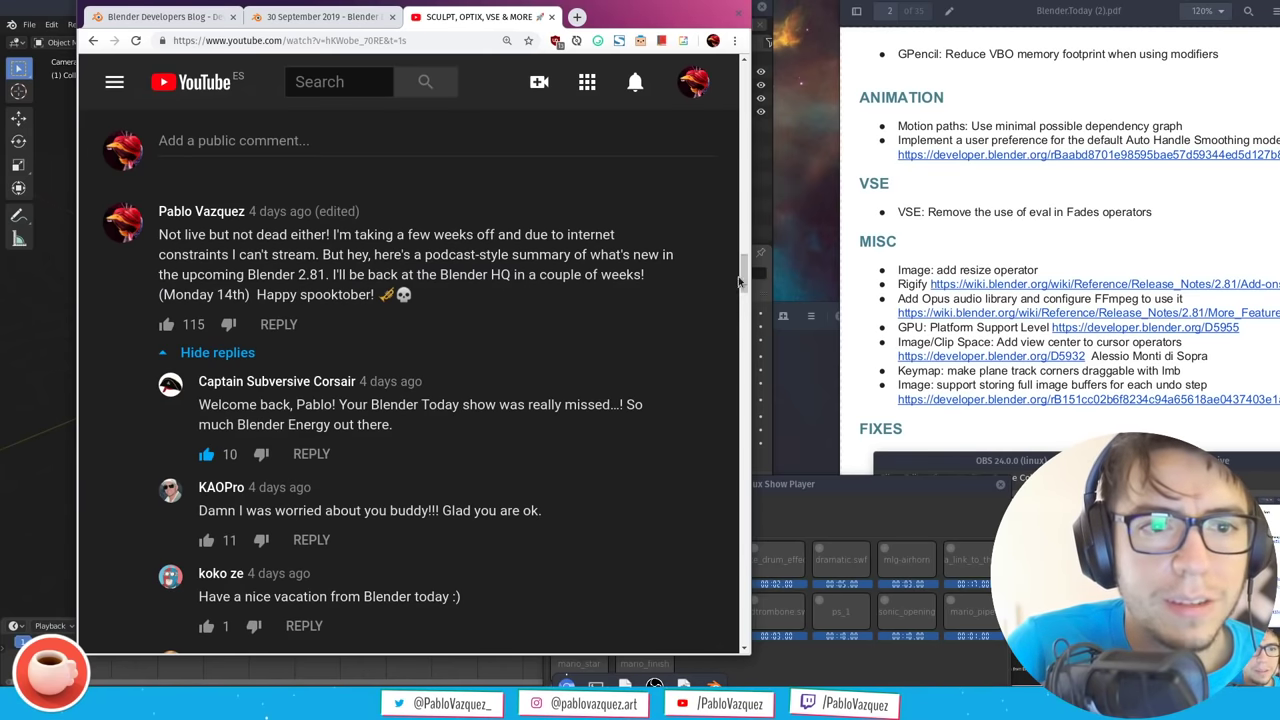
left_click_drag(744, 270, 744, 272)
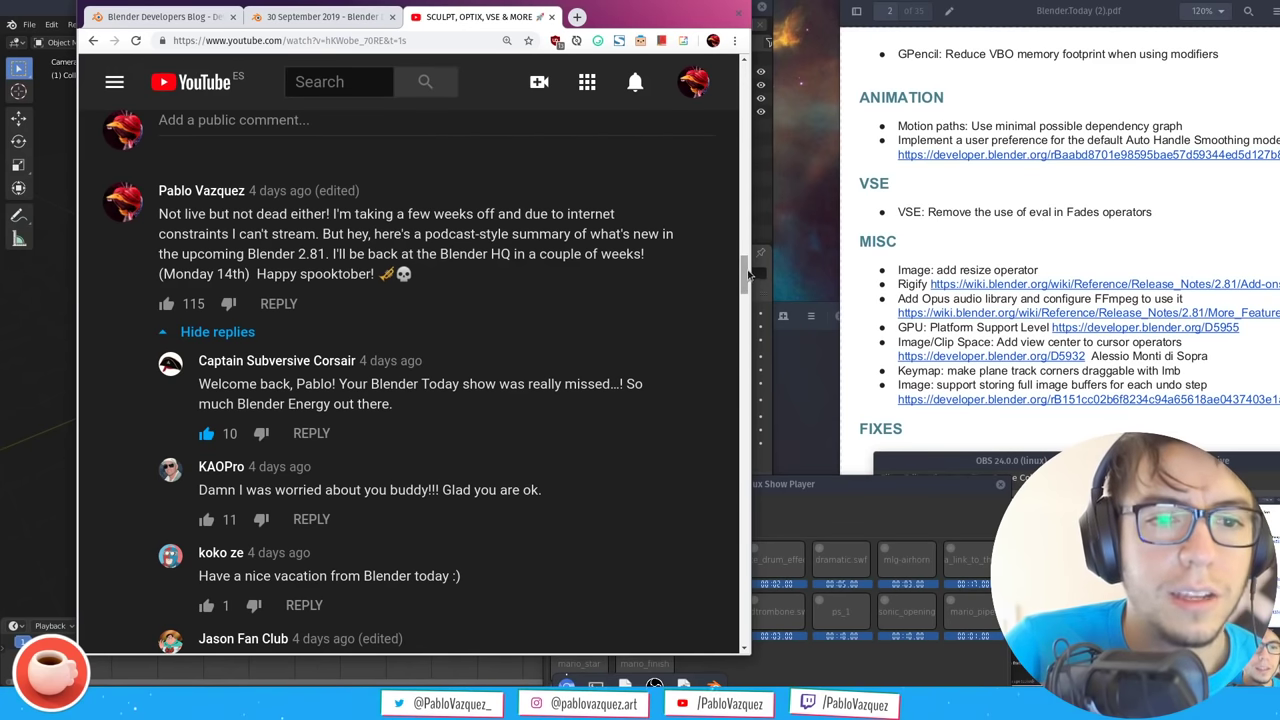
left_click_drag(745, 272, 745, 274)
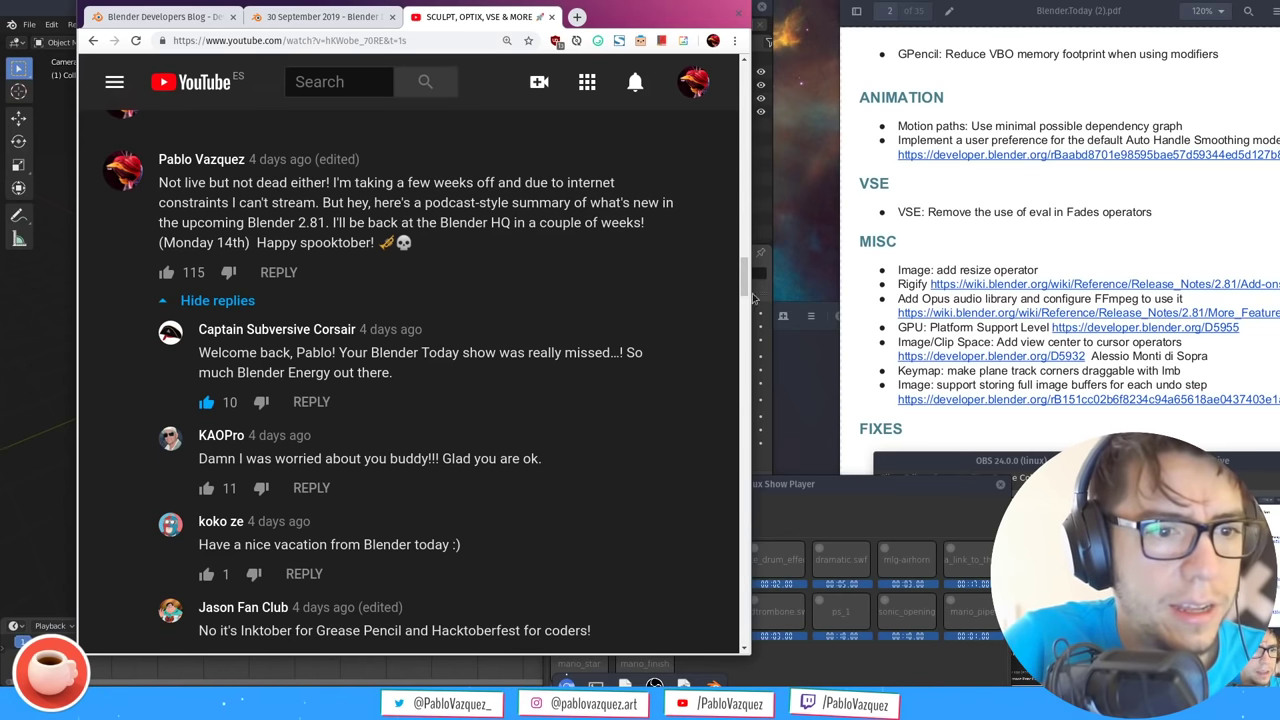
Scroll further and expand the comment asking about a Linux install wizard
scroll(745, 295, "down", 1)
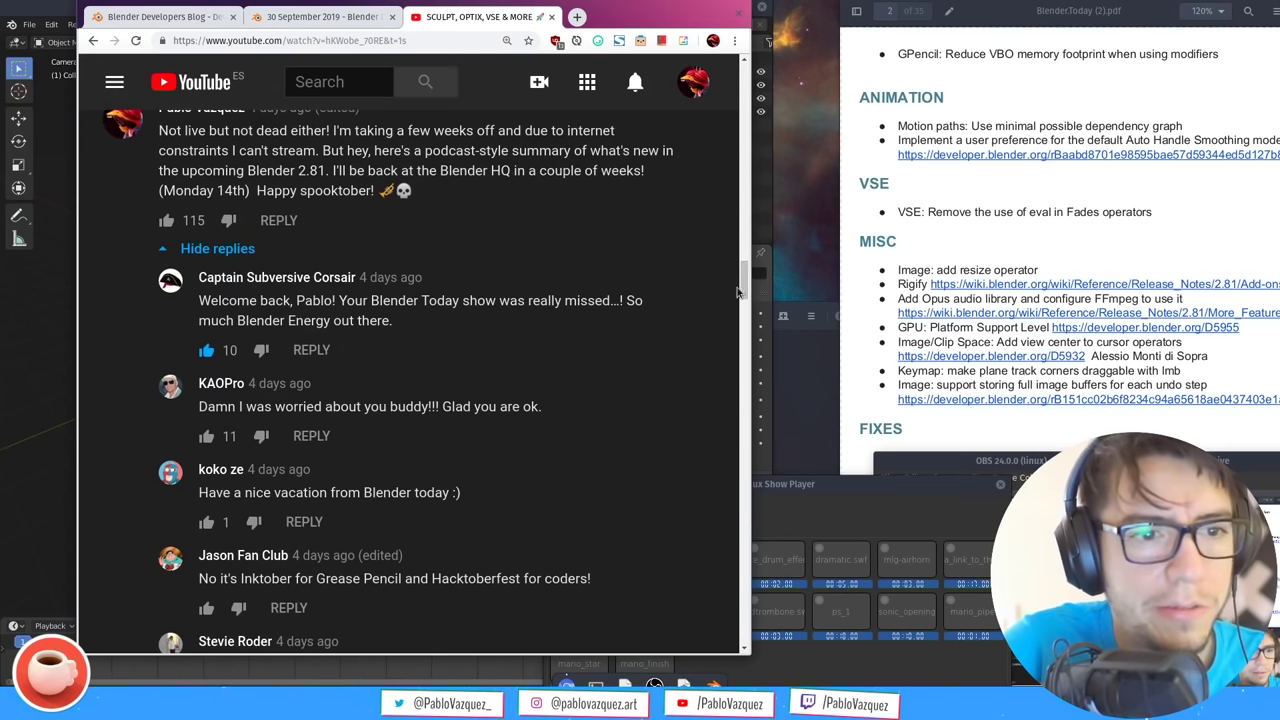
scroll(744, 290, "down", 1)
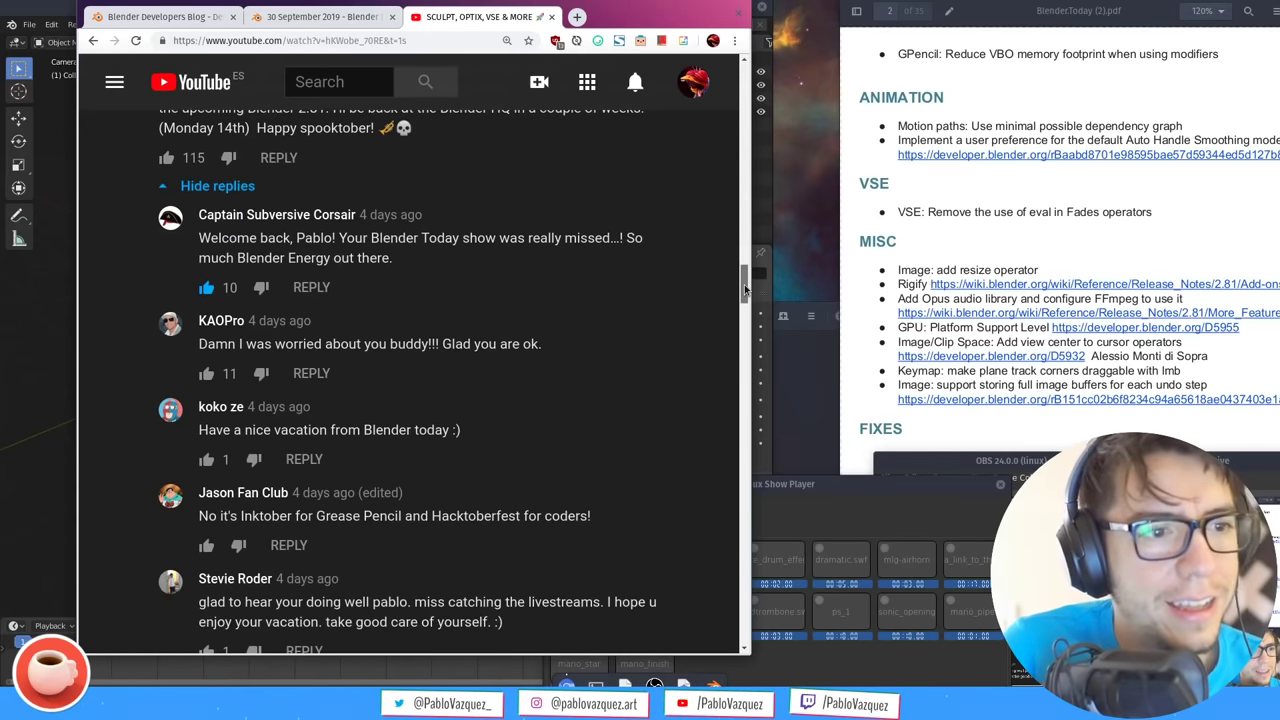
scroll(745, 290, "down", 2)
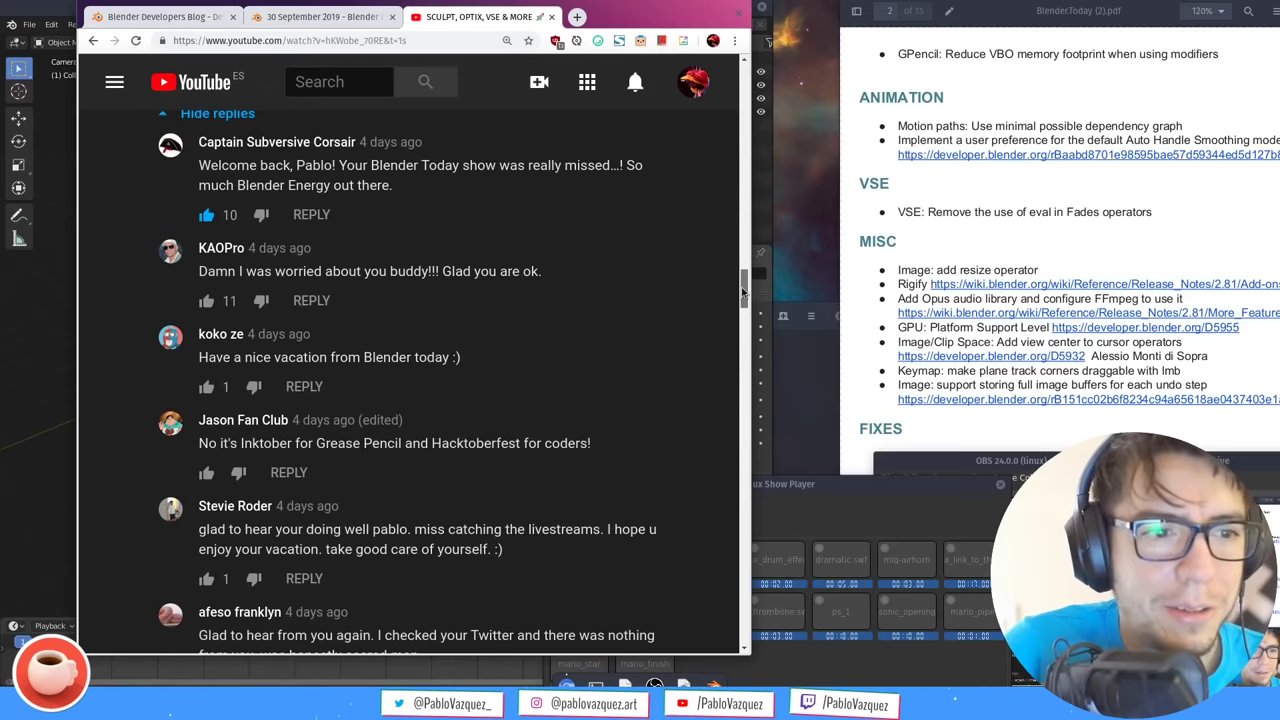
scroll(744, 293, "down", 1)
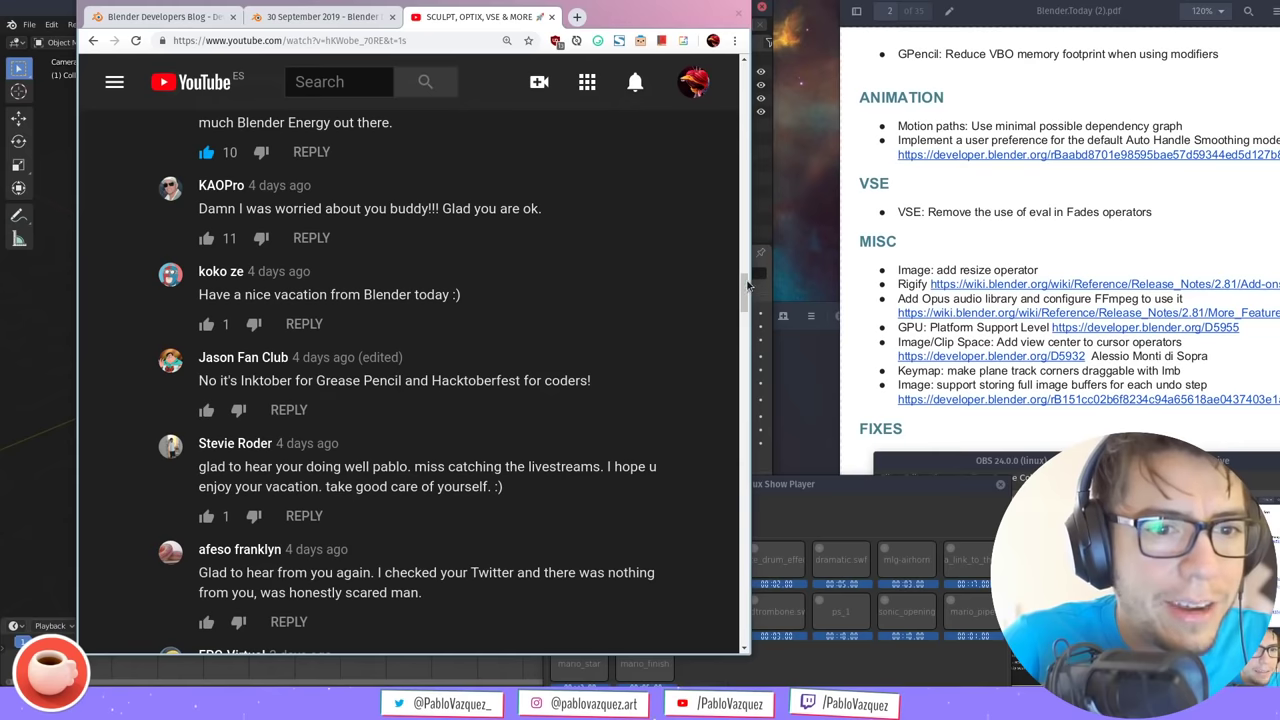
left_click_drag(747, 287, 745, 297)
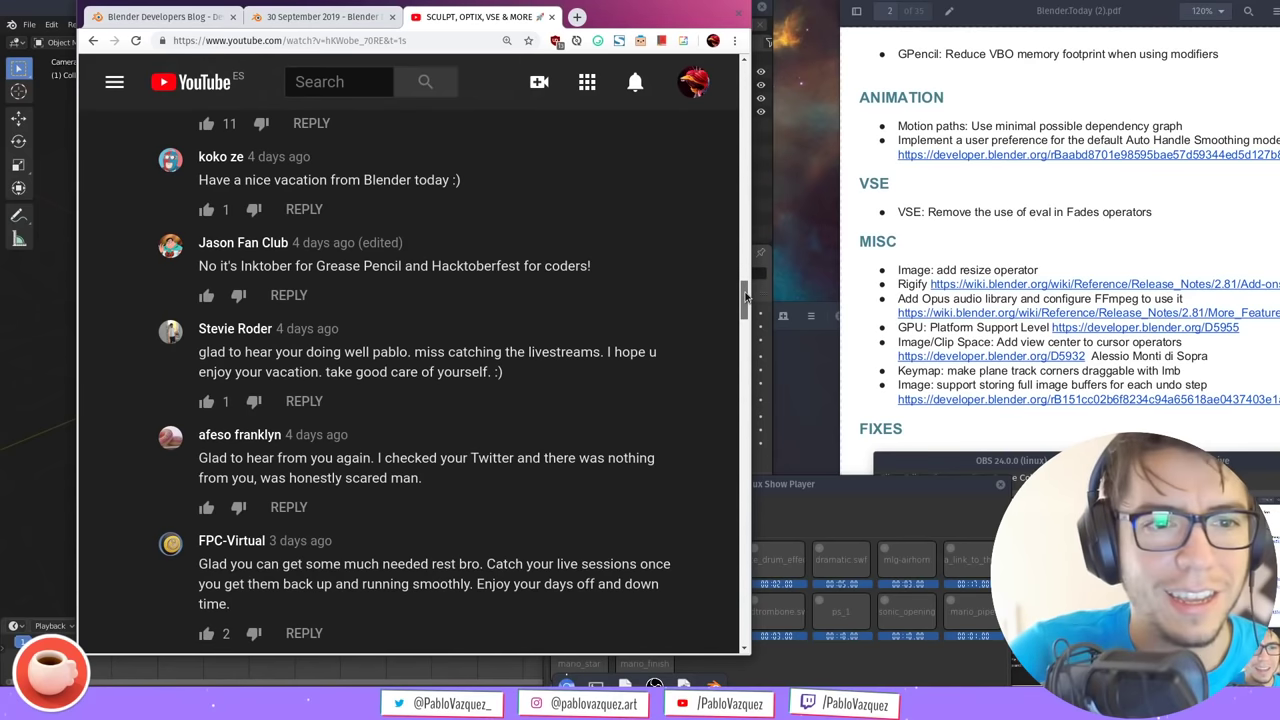
left_click_drag(745, 297, 748, 338)
left_click(248, 371)
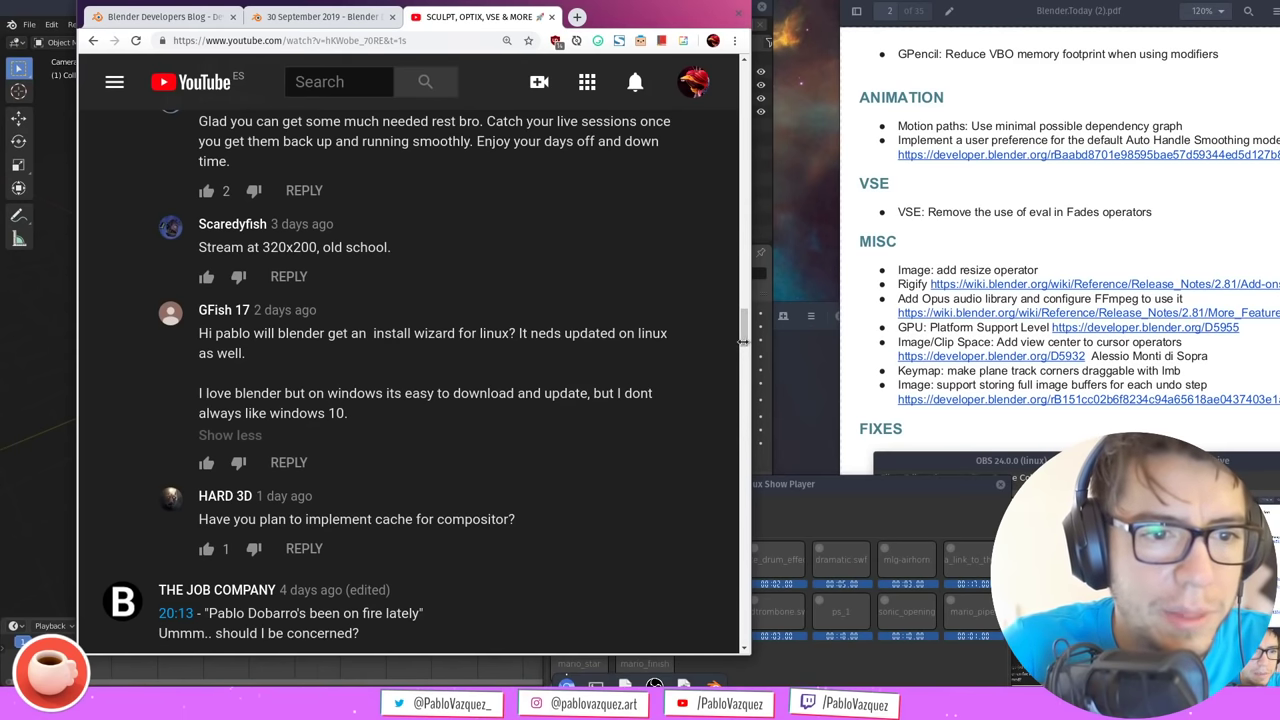
left_click_drag(745, 337, 745, 340)
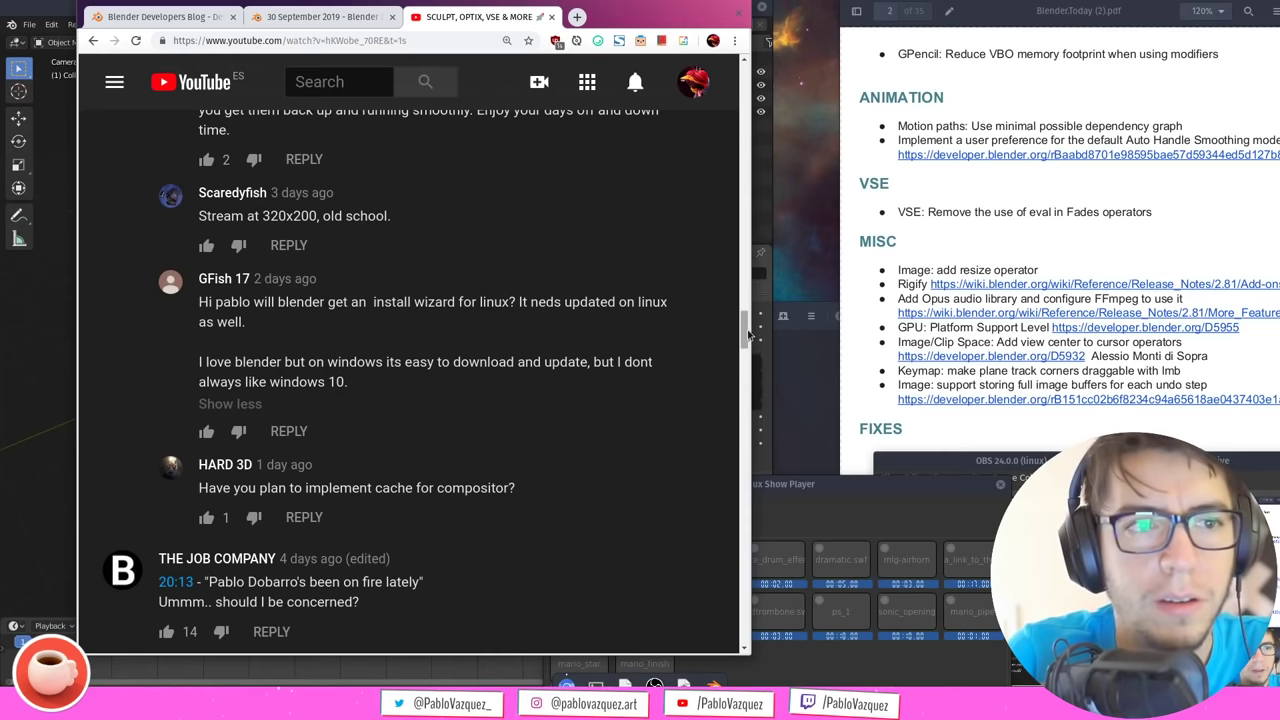
key("super")
type("pop")
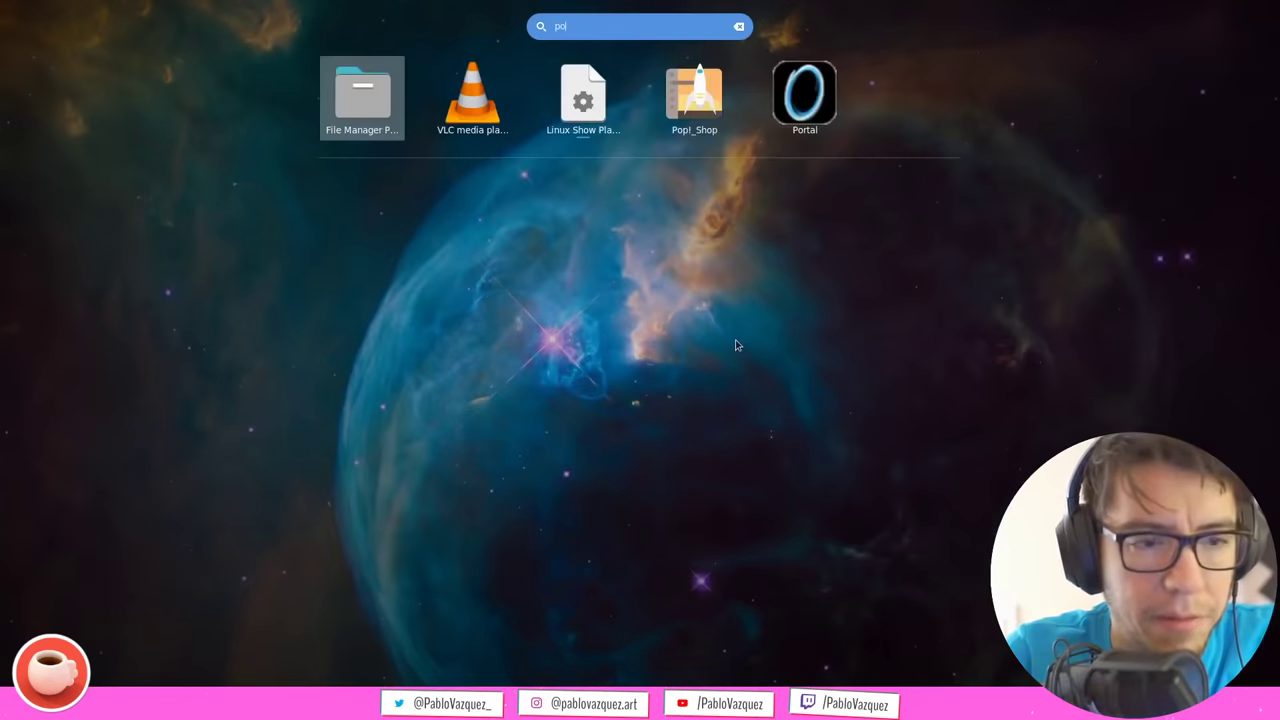
left_click(590, 100)
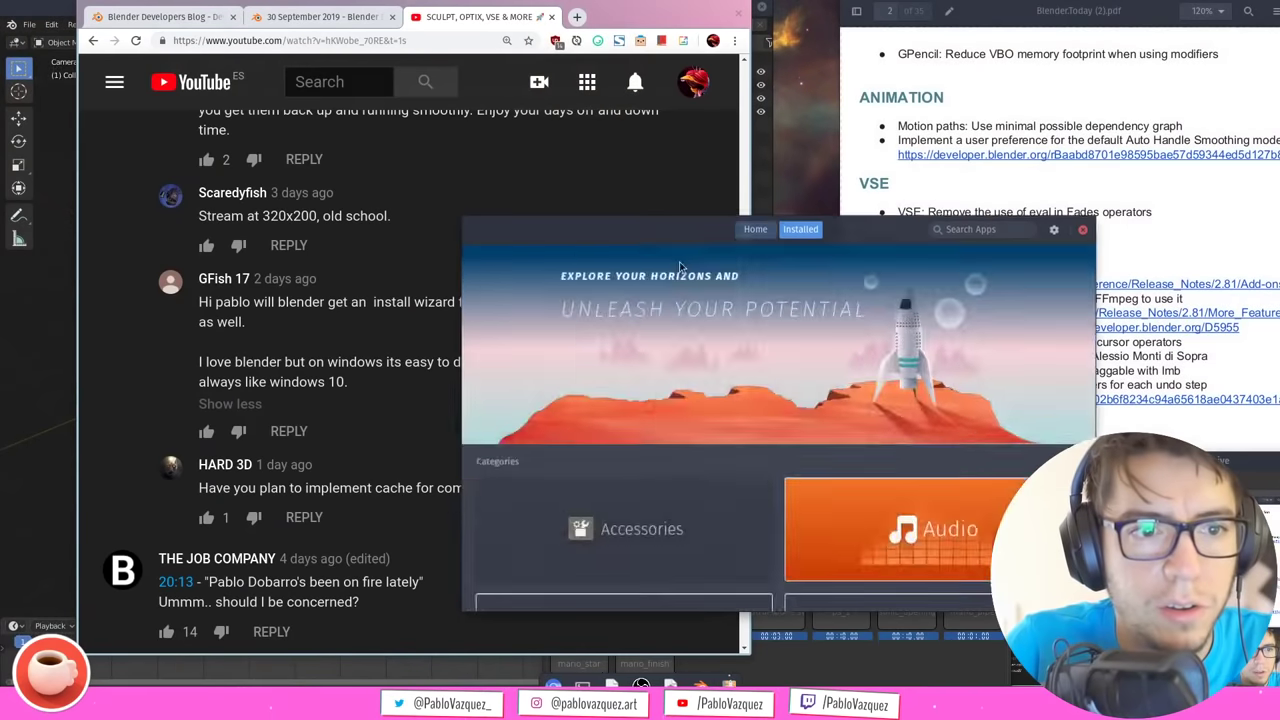
left_click(729, 216)
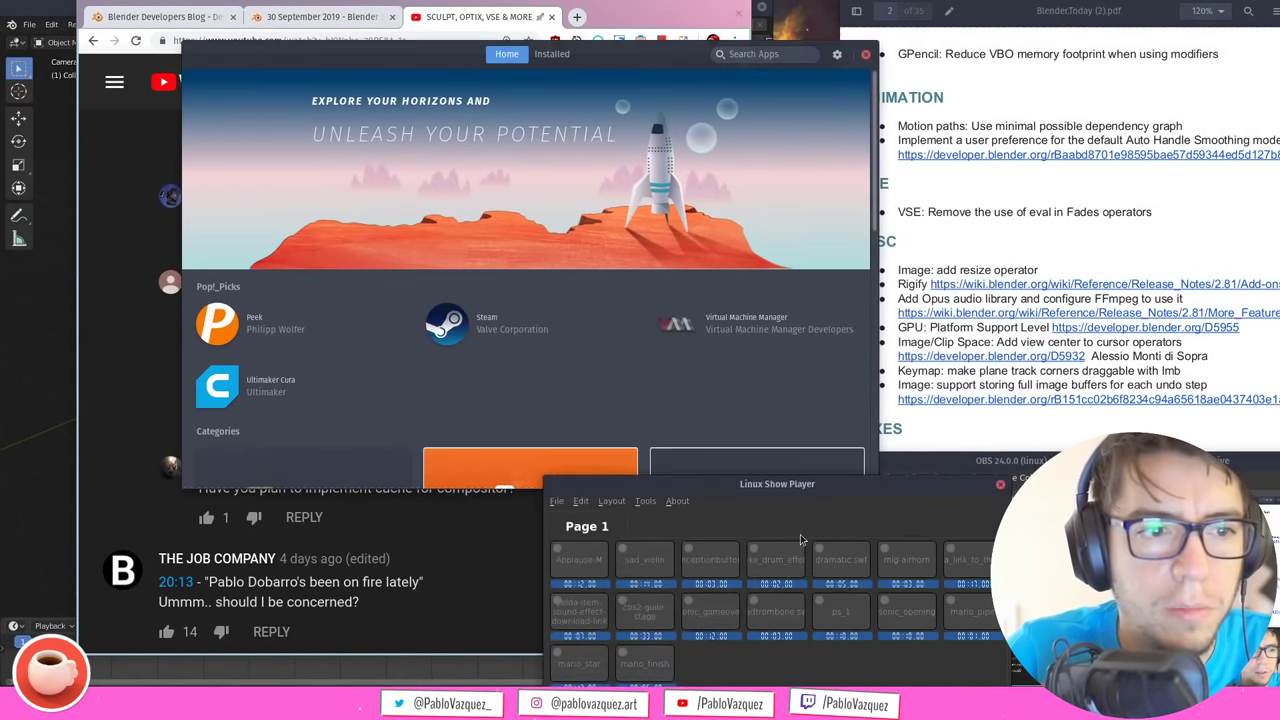
left_click_drag(788, 426, 1055, 392)
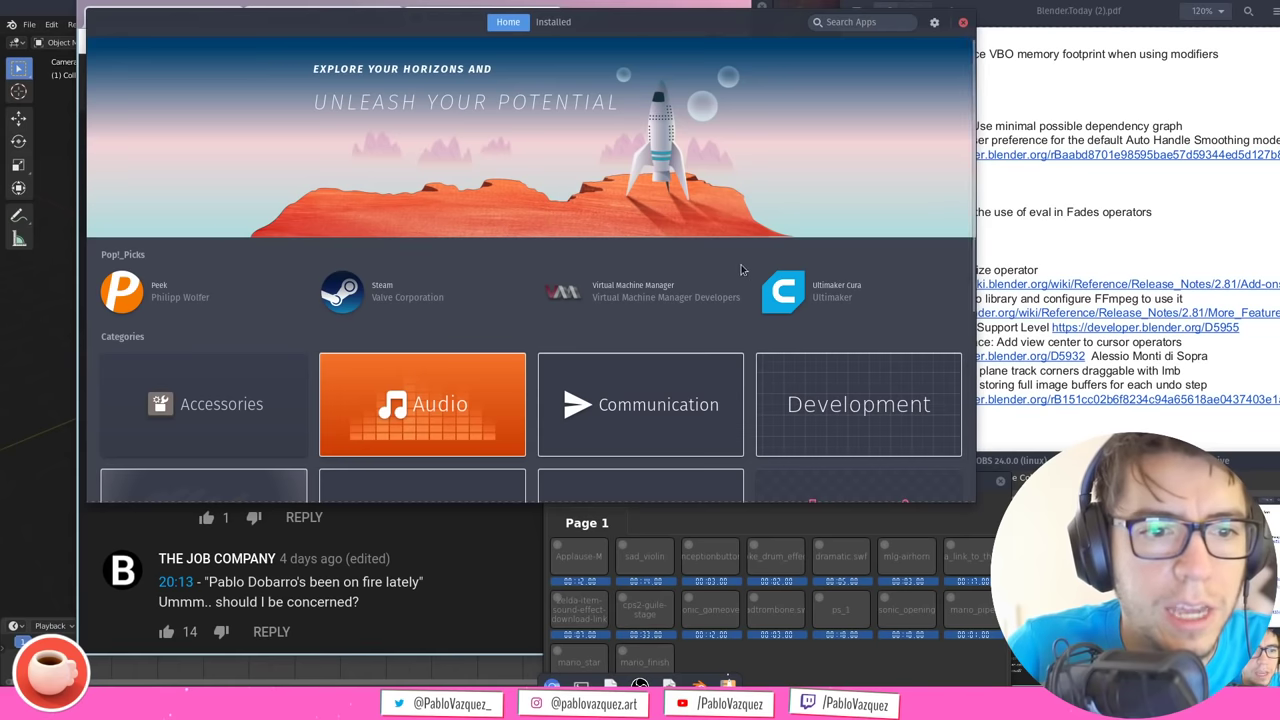
left_click(655, 400)
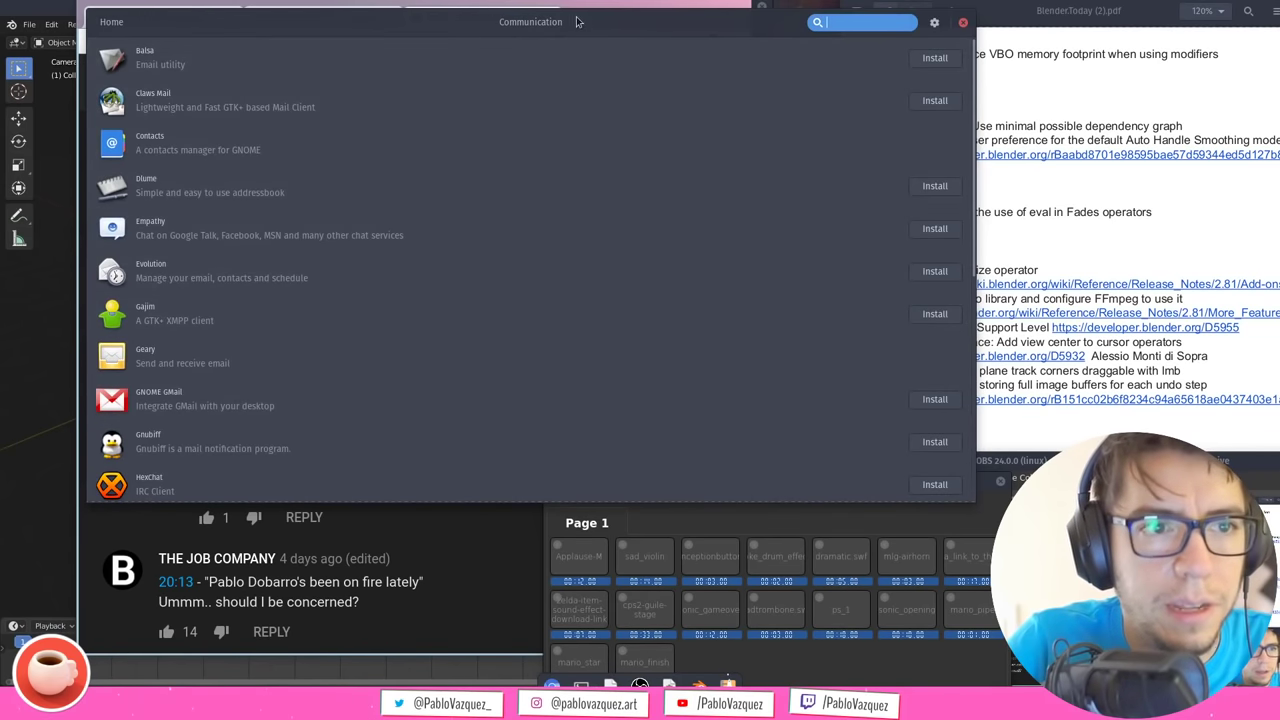
left_click(111, 22)
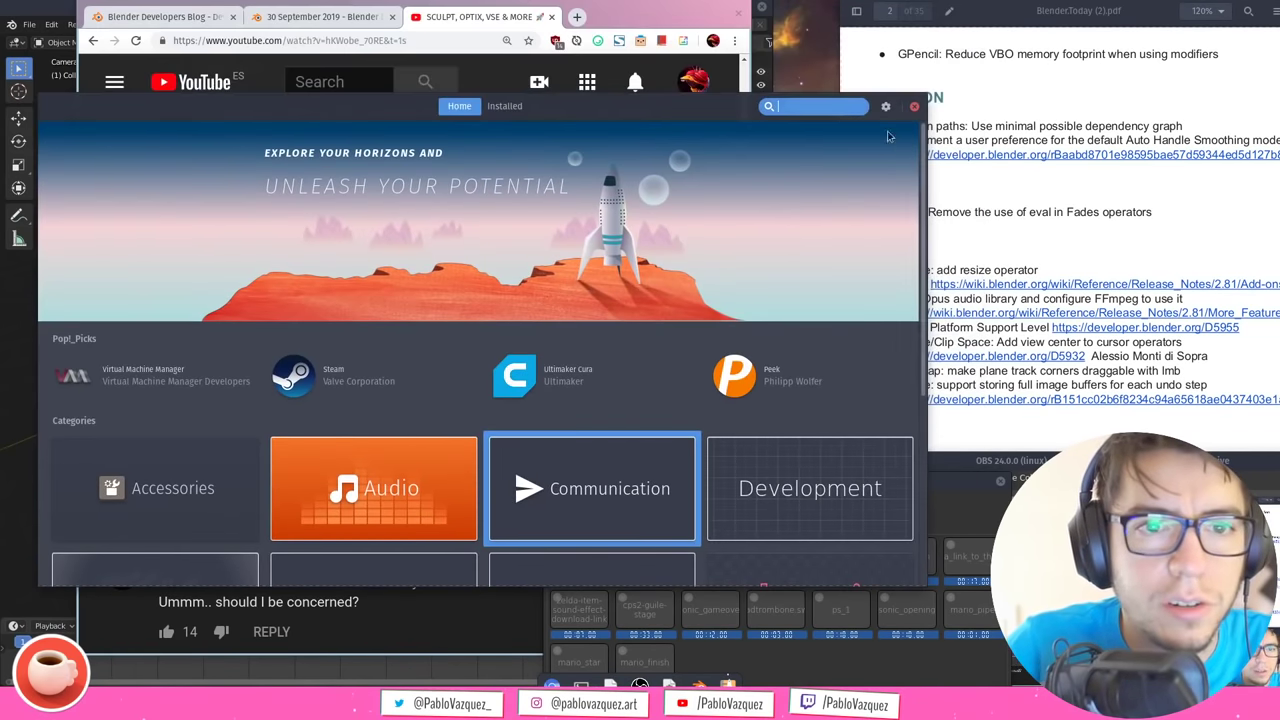
type("b")
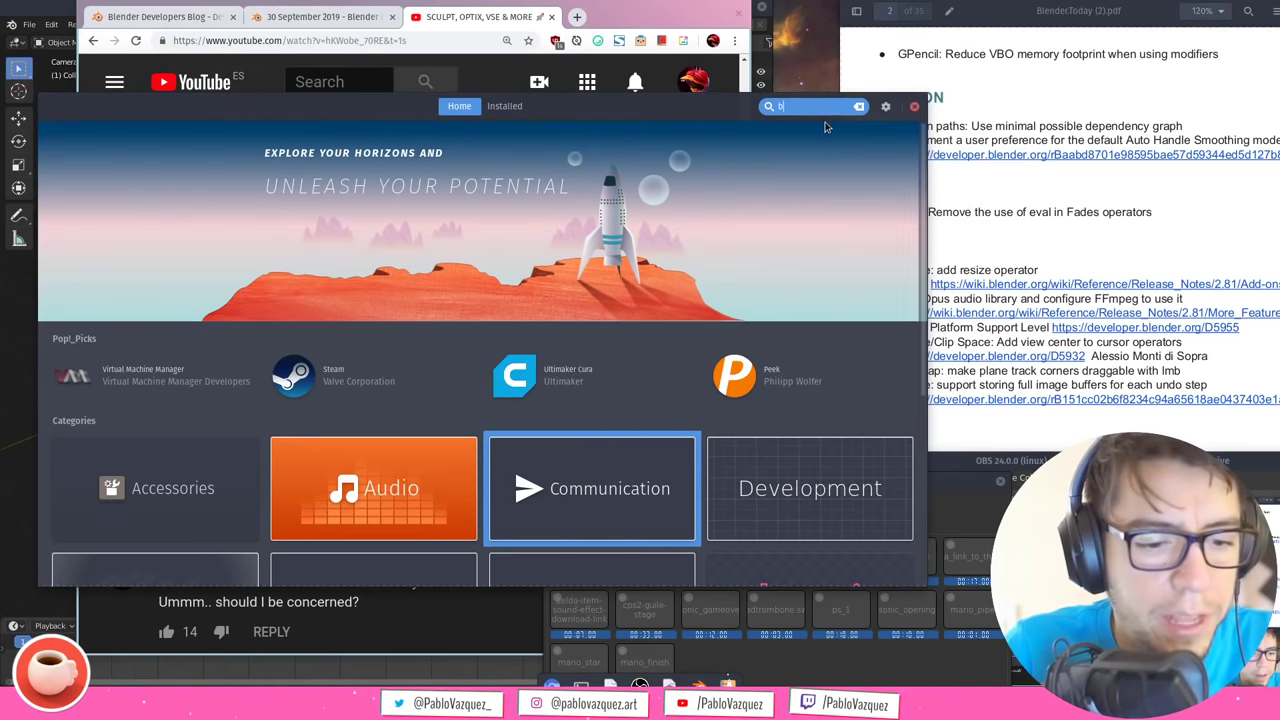
type("lender")
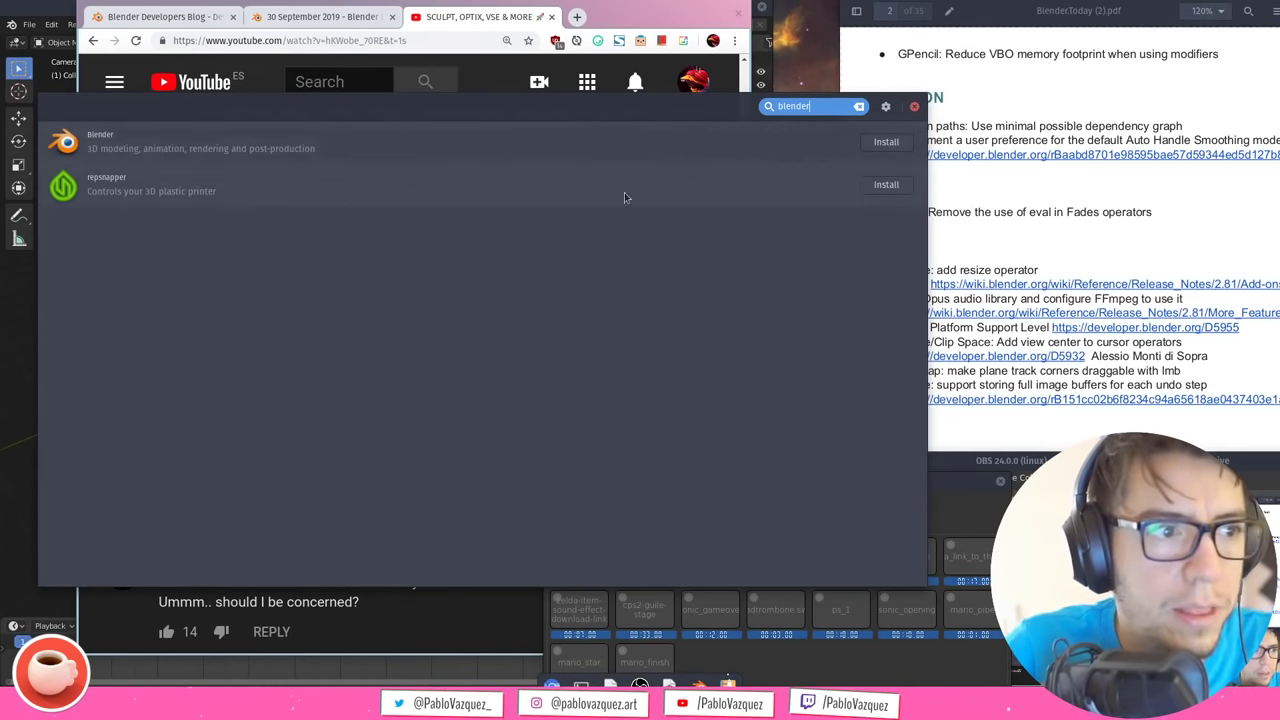
left_click(525, 135)
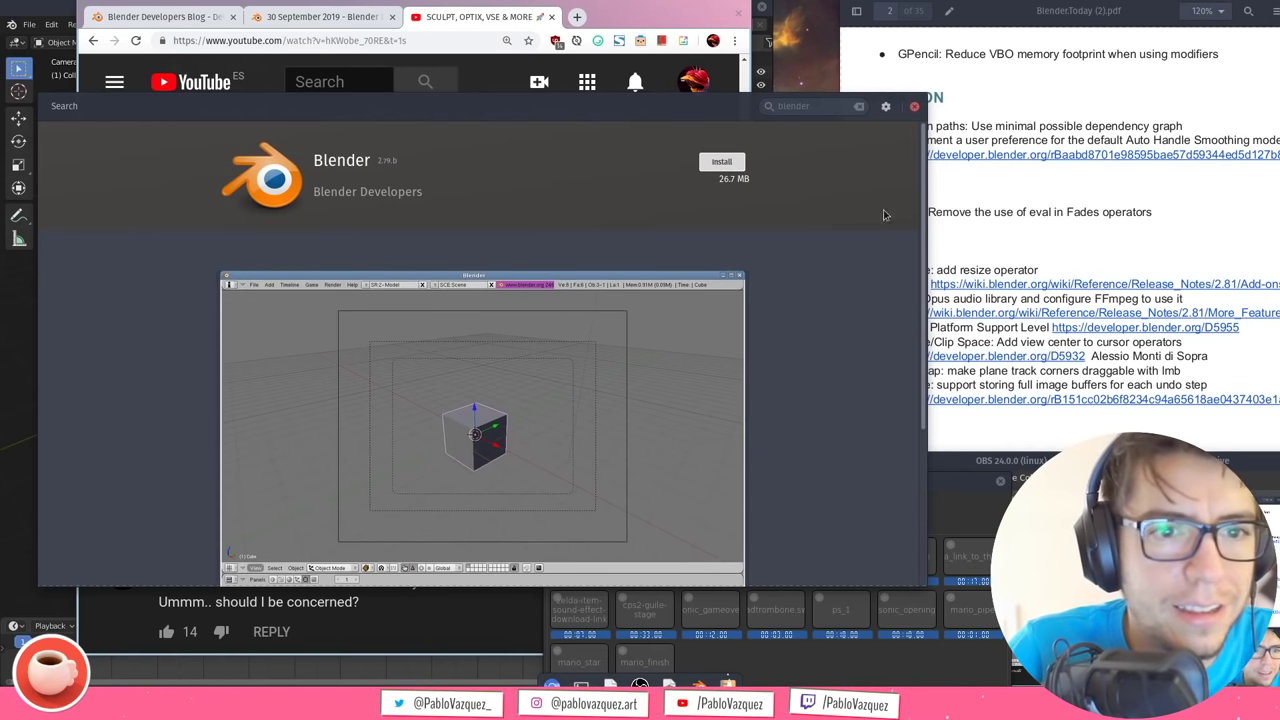
scroll(921, 228, "down", 1)
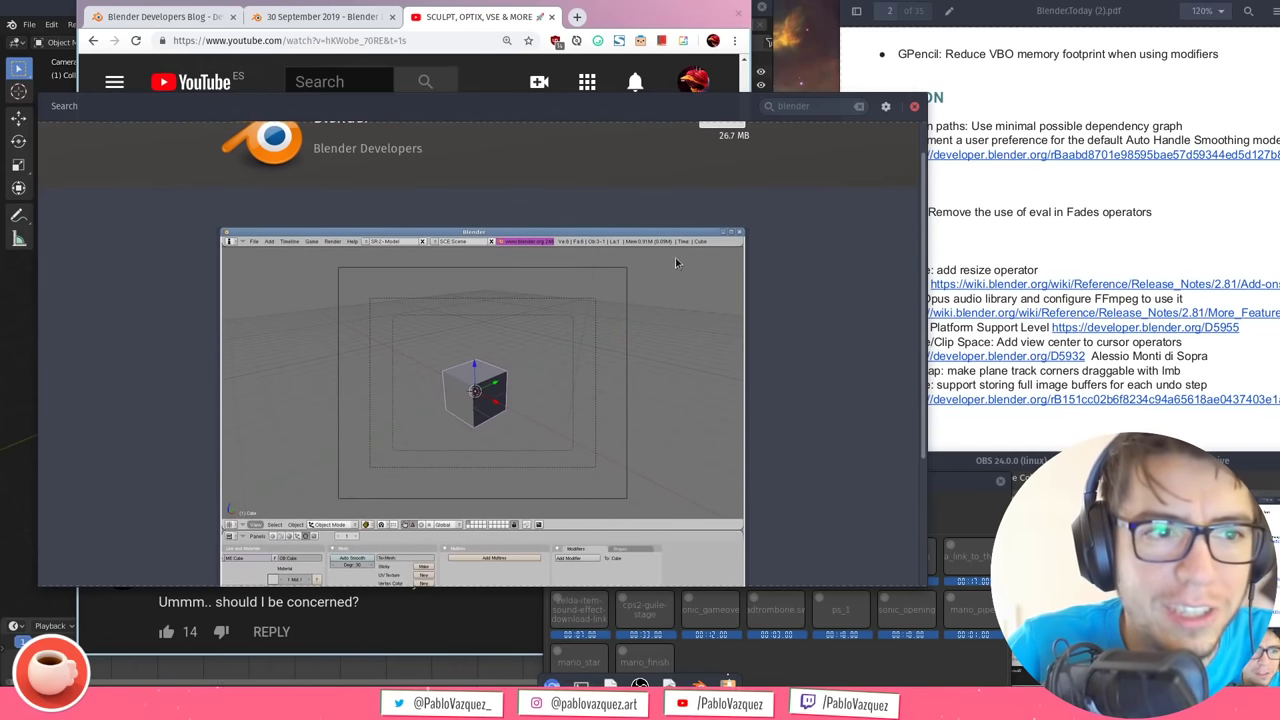
scroll(720, 285, "up", 1)
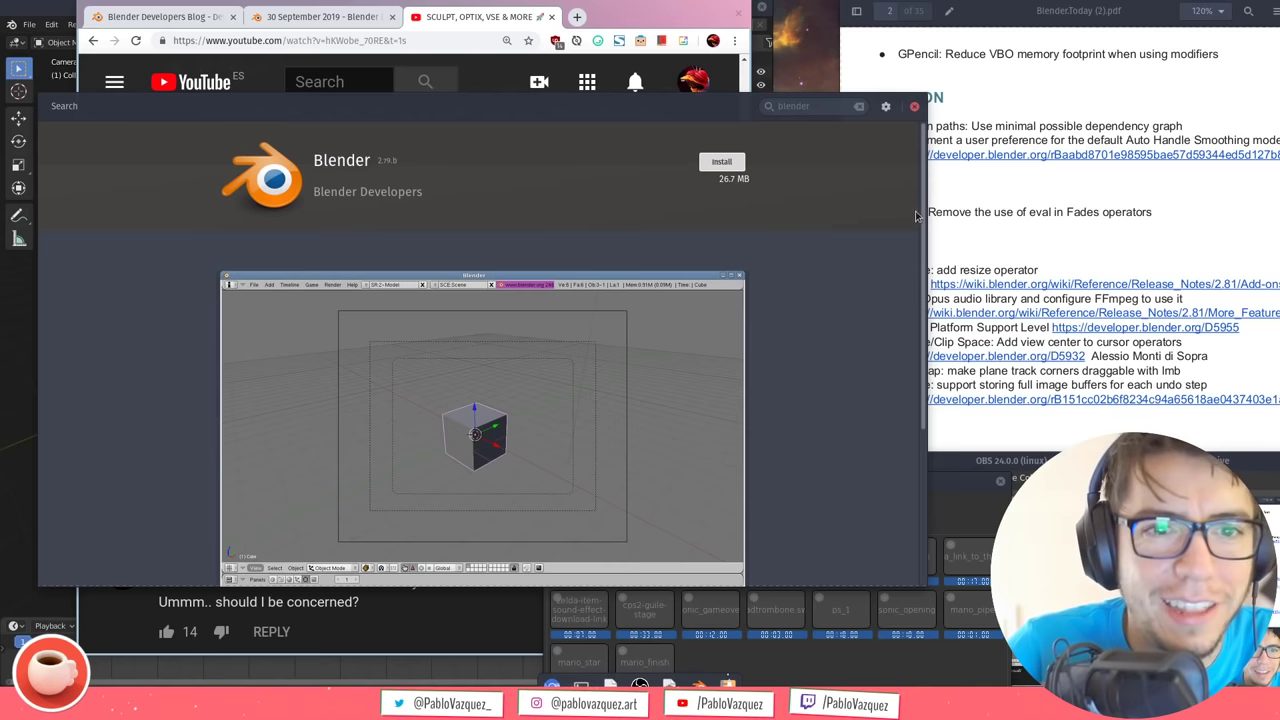
scroll(915, 215, "down", 3)
scroll(910, 254, "up", 3)
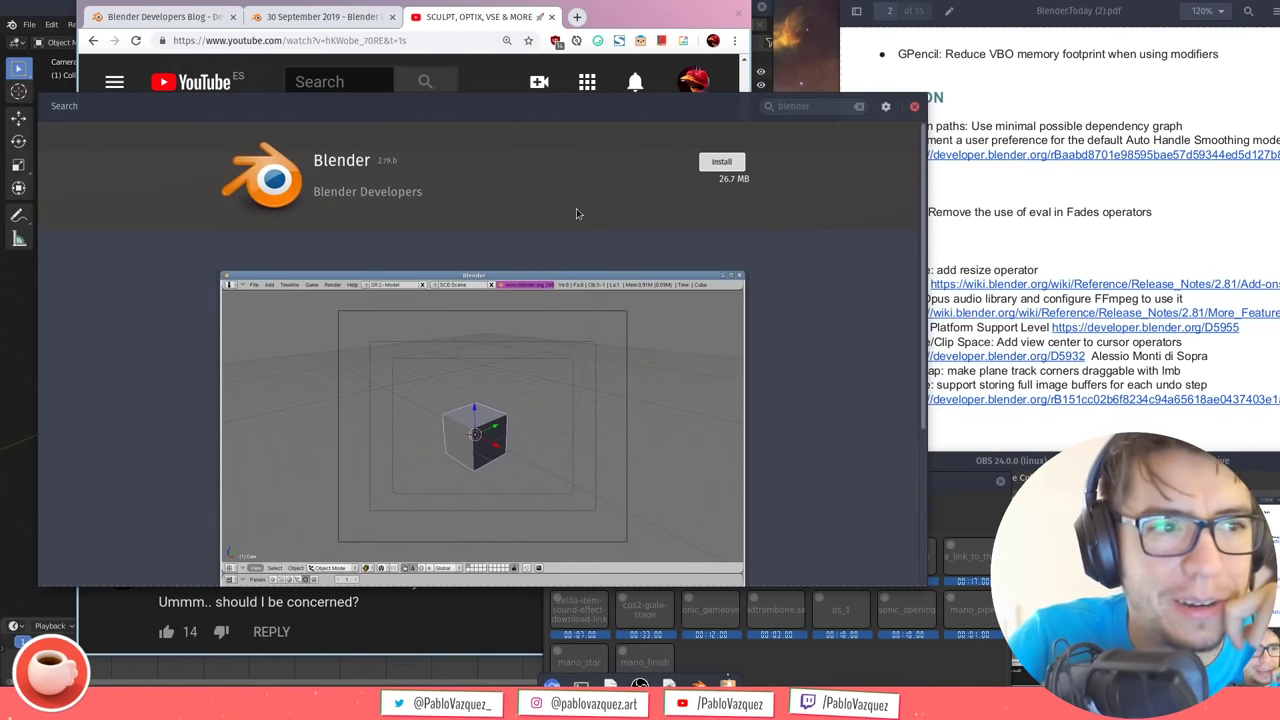
left_click(64, 106)
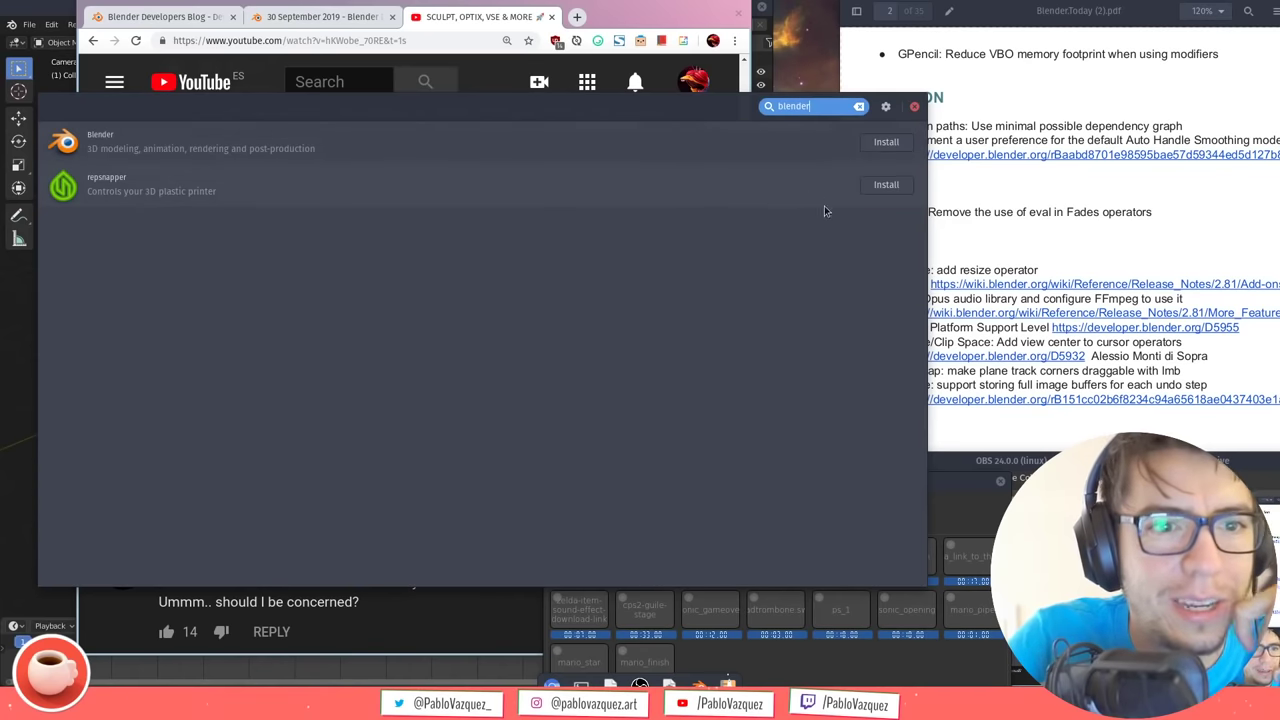
left_click(912, 108)
Scroll down through the YouTube video's comments
left_click_drag(745, 330, 745, 338)
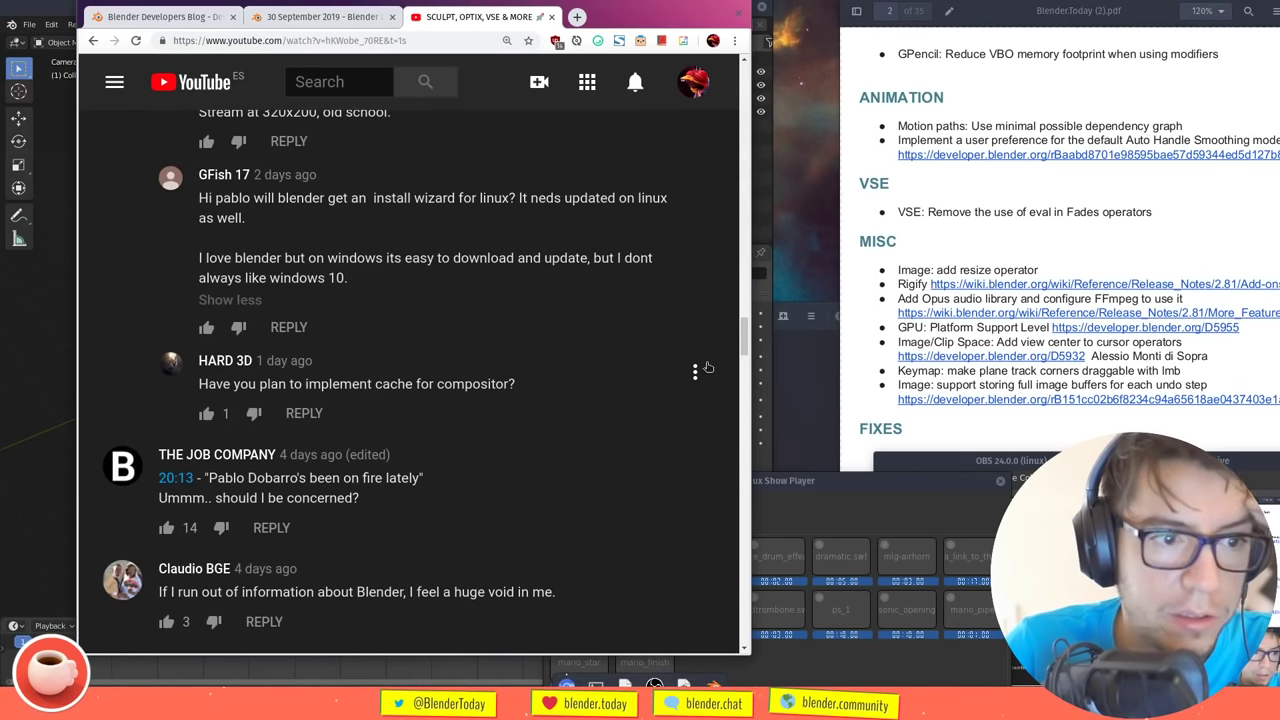
scroll(745, 342, "down", 1)
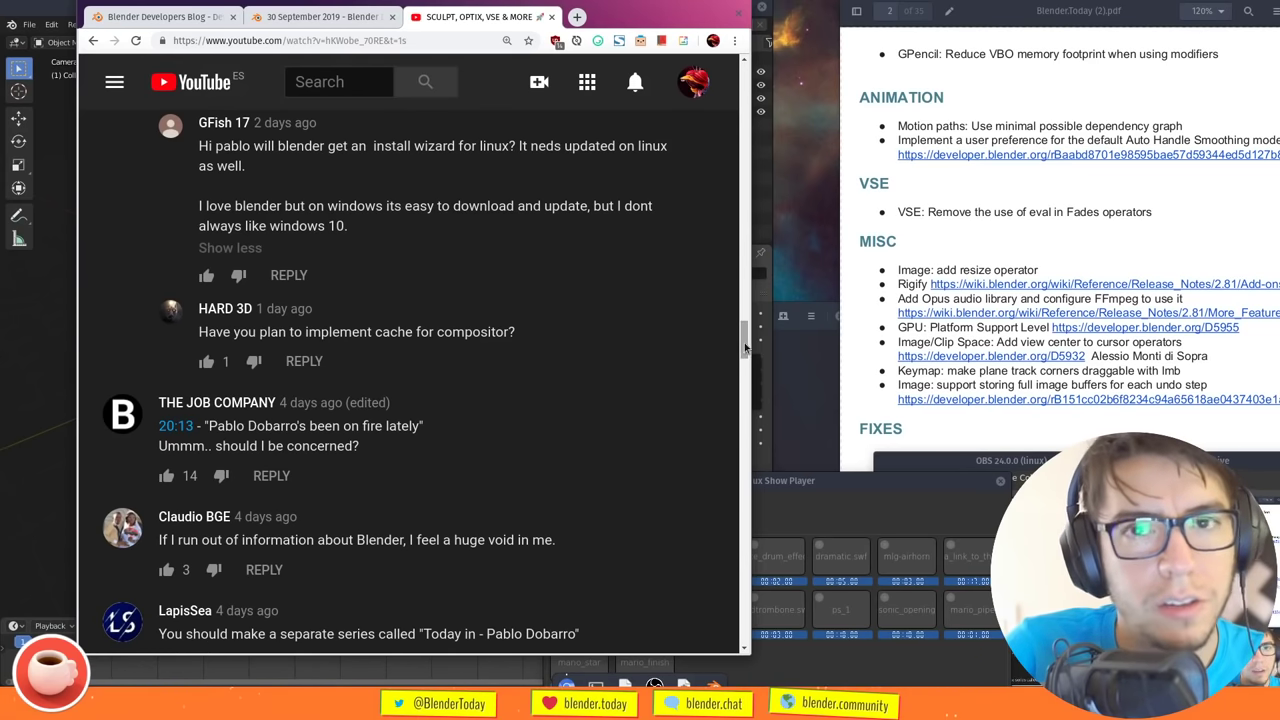
left_click_drag(744, 342, 744, 341)
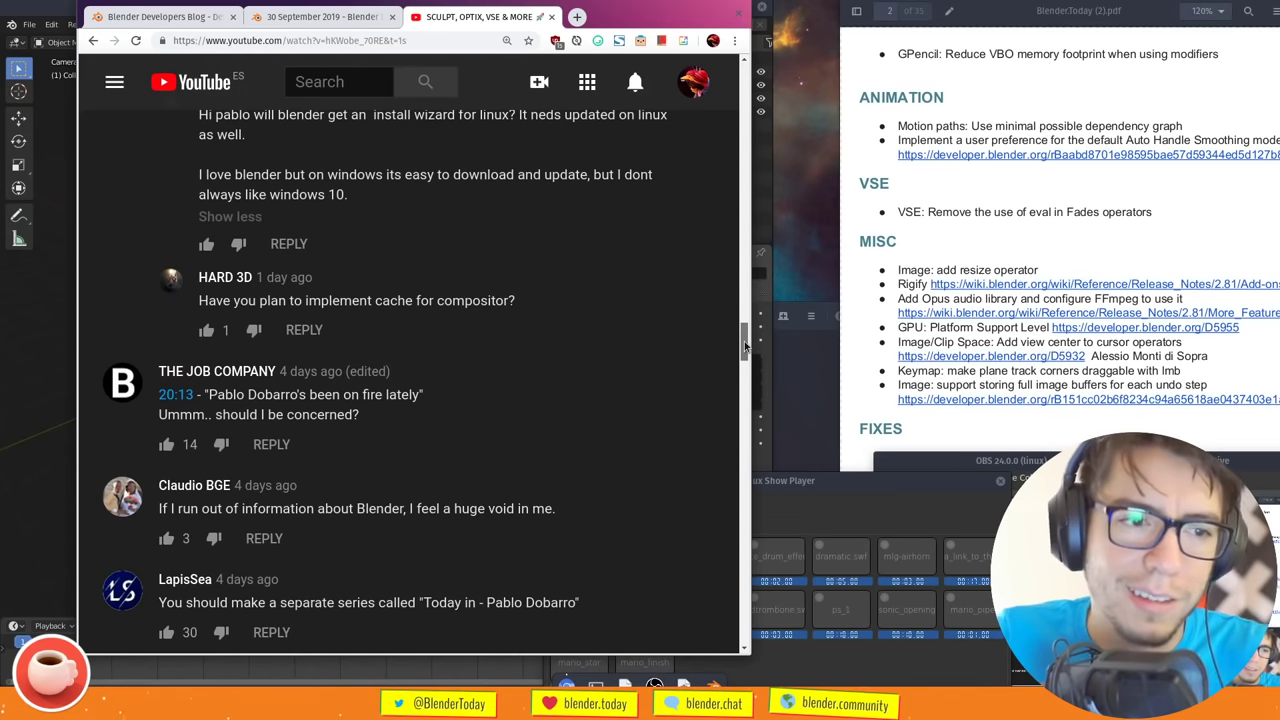
left_click_drag(744, 343, 744, 345)
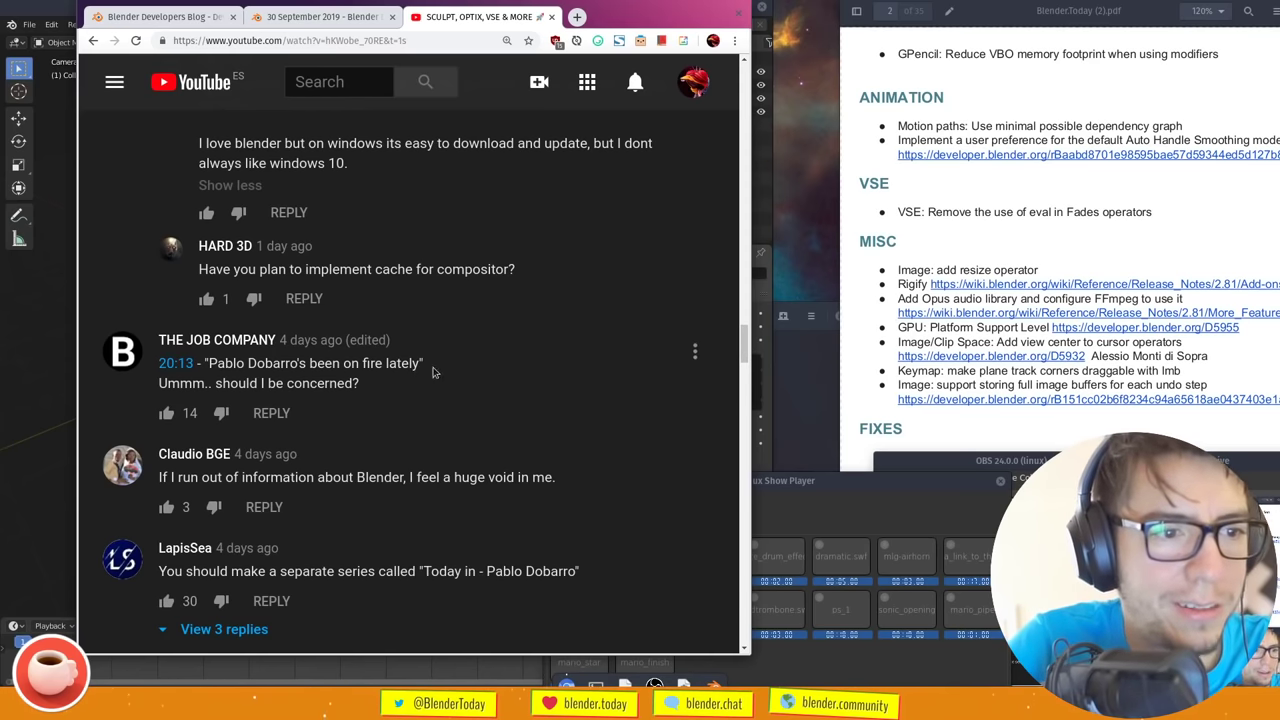
left_click_drag(745, 350, 744, 368)
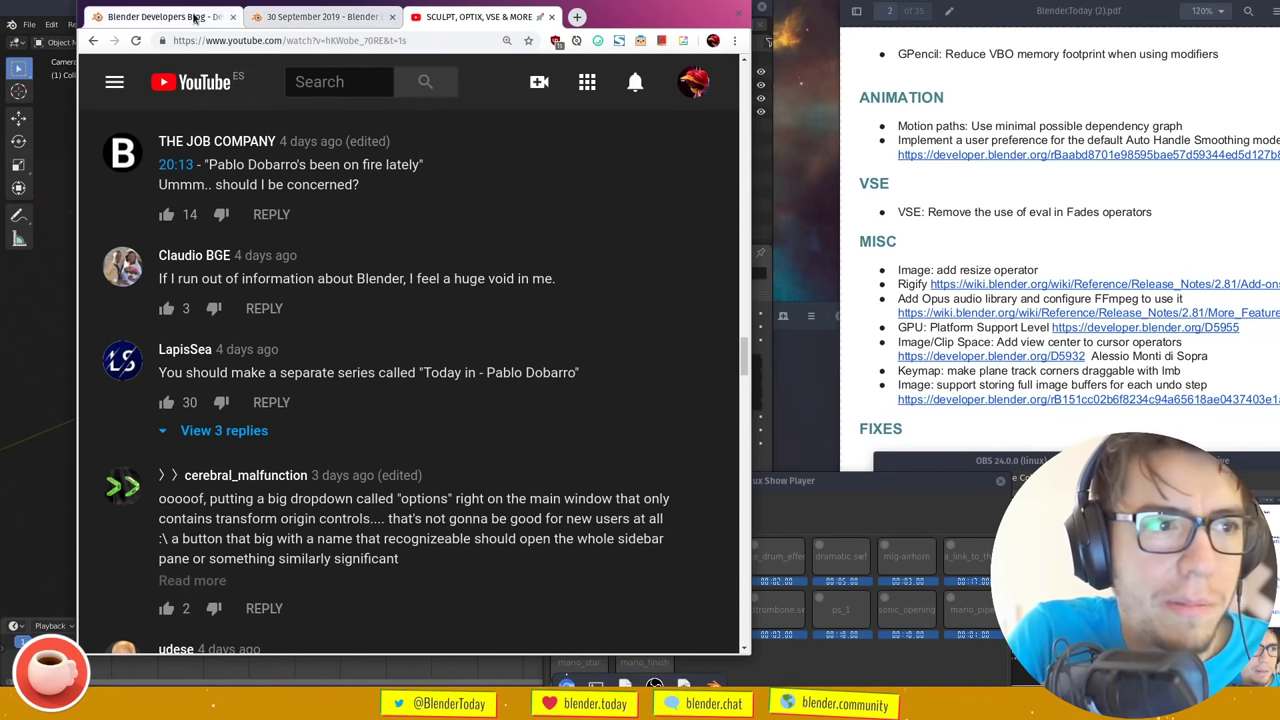
Glance at the 30 September 2019 meeting notes, then return to the YouTube comments
left_click(252, 18)
scroll(745, 187, "up", 3)
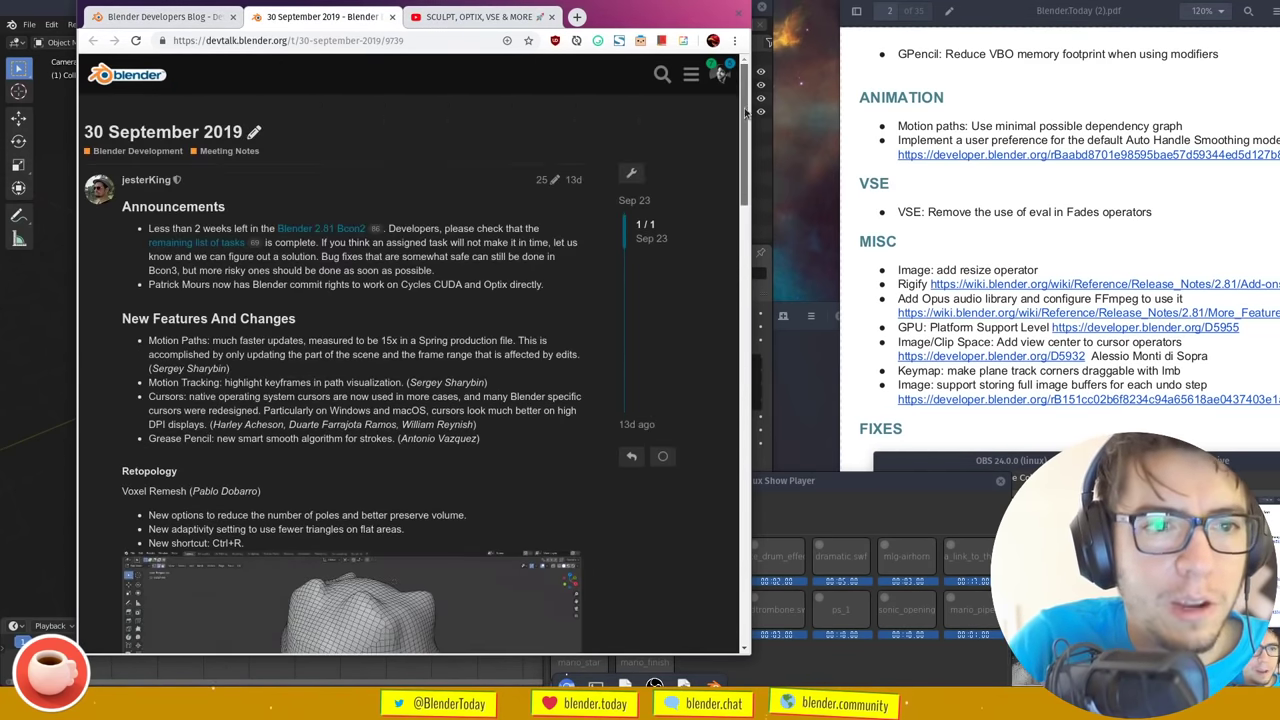
left_click(497, 18)
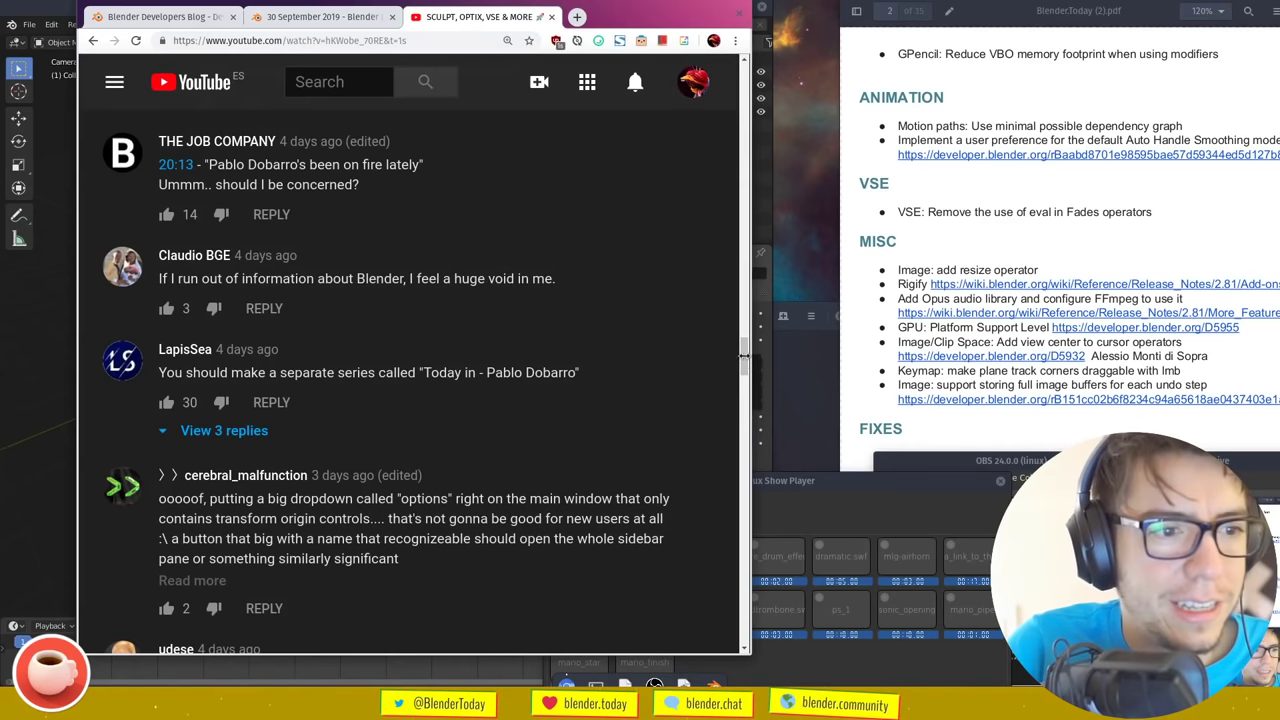
Expand the full options-dropdown comment, then bring Blender to the front
scroll(625, 372, "down", 1)
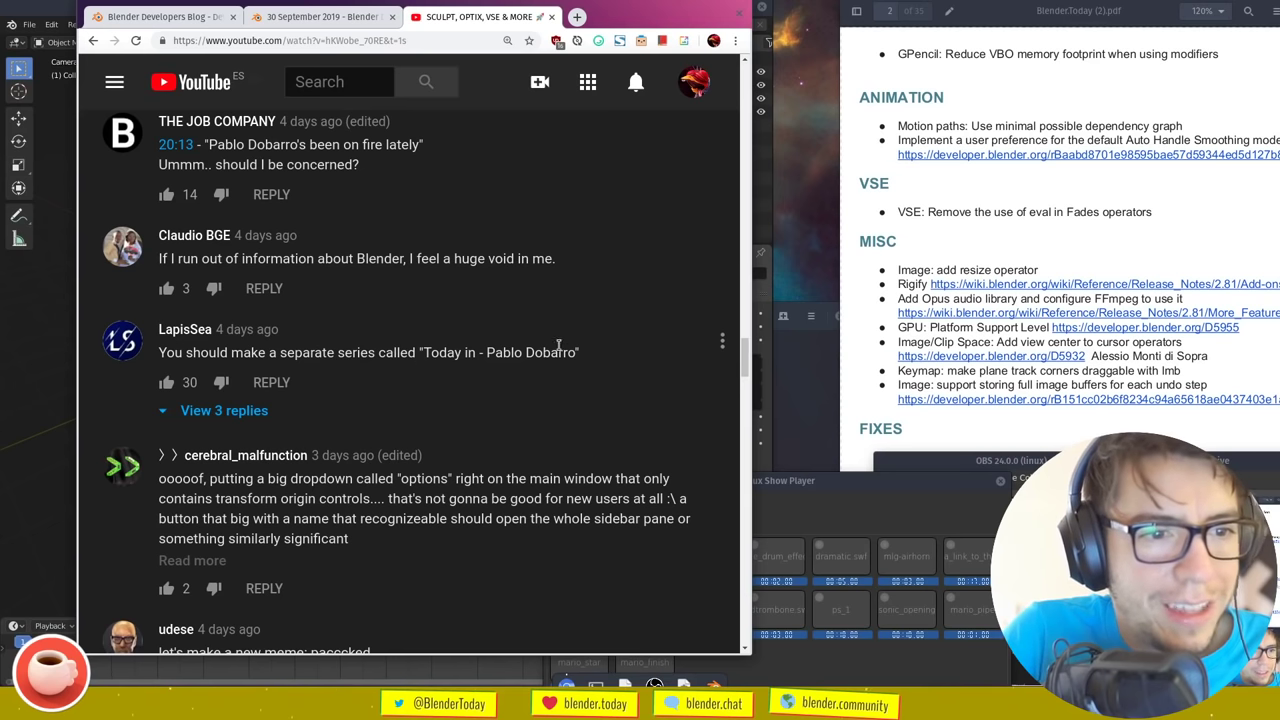
left_click_drag(748, 360, 748, 376)
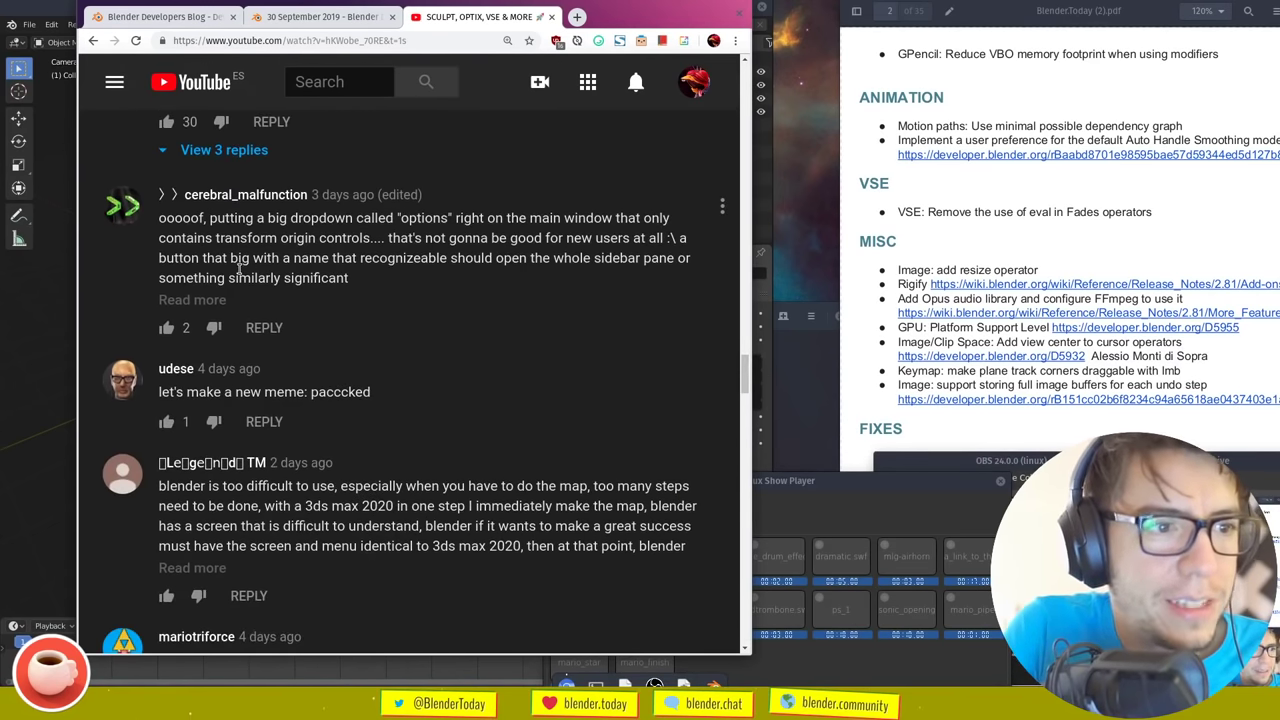
left_click(194, 301)
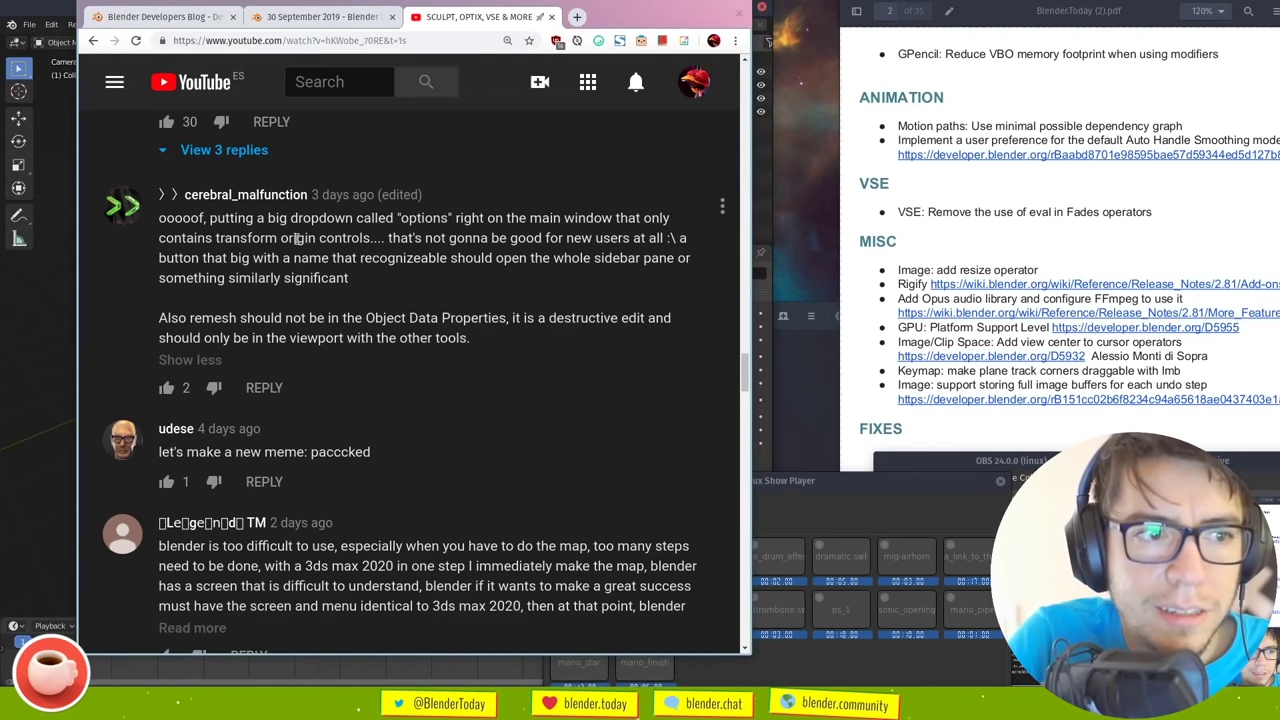
left_click(757, 218)
In the N-panel, view the Item and Tool settings and toggle the Transform options, then return to YouTube
left_click(610, 80)
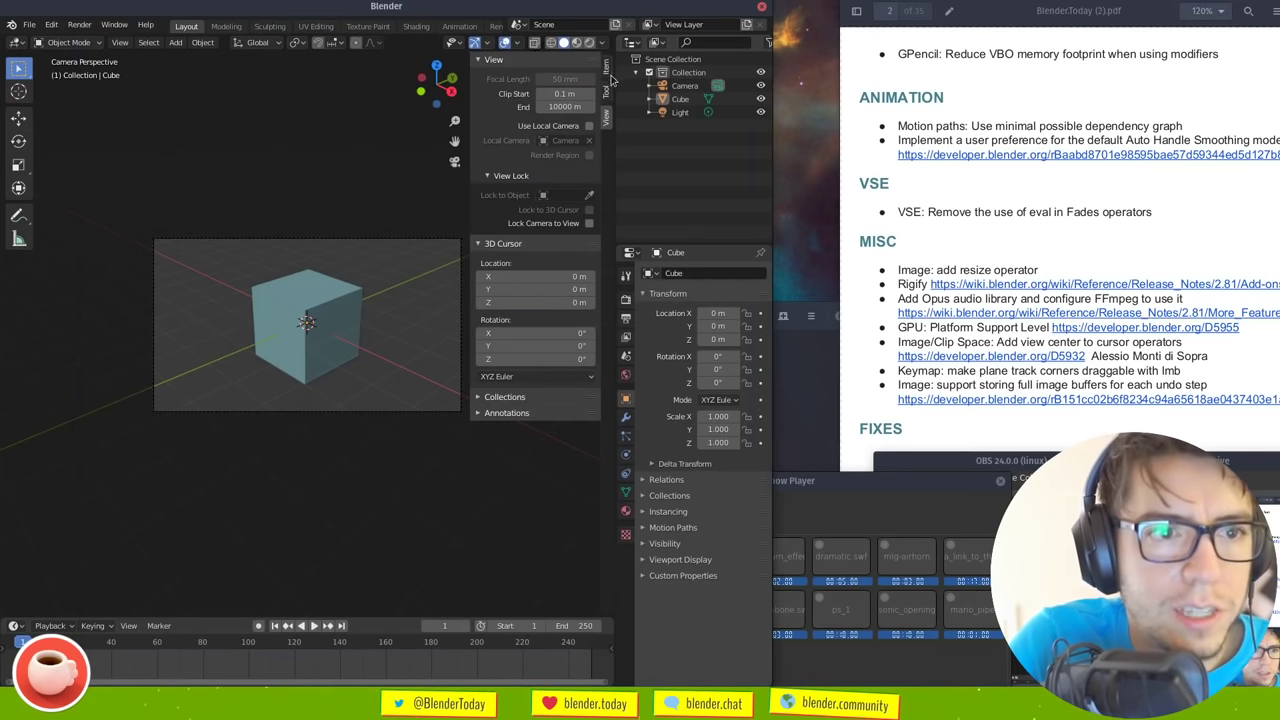
left_click(612, 72)
left_click(607, 95)
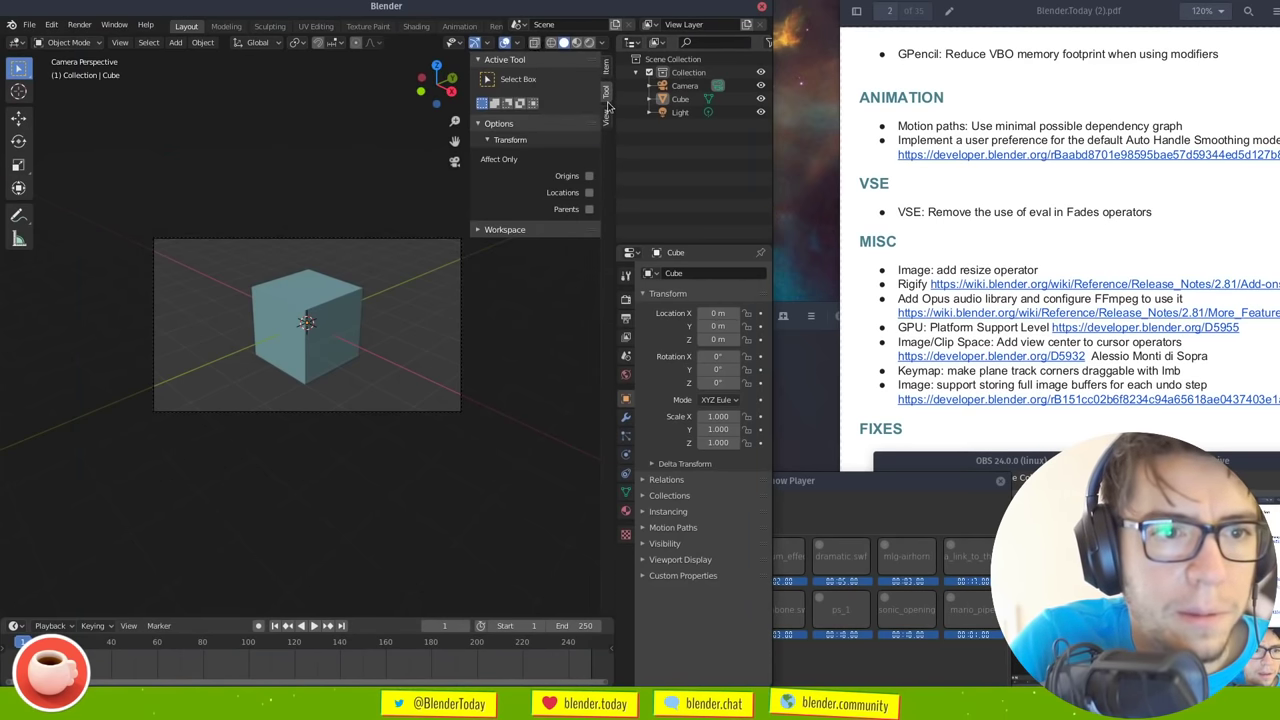
left_click(525, 139)
left_click(525, 137)
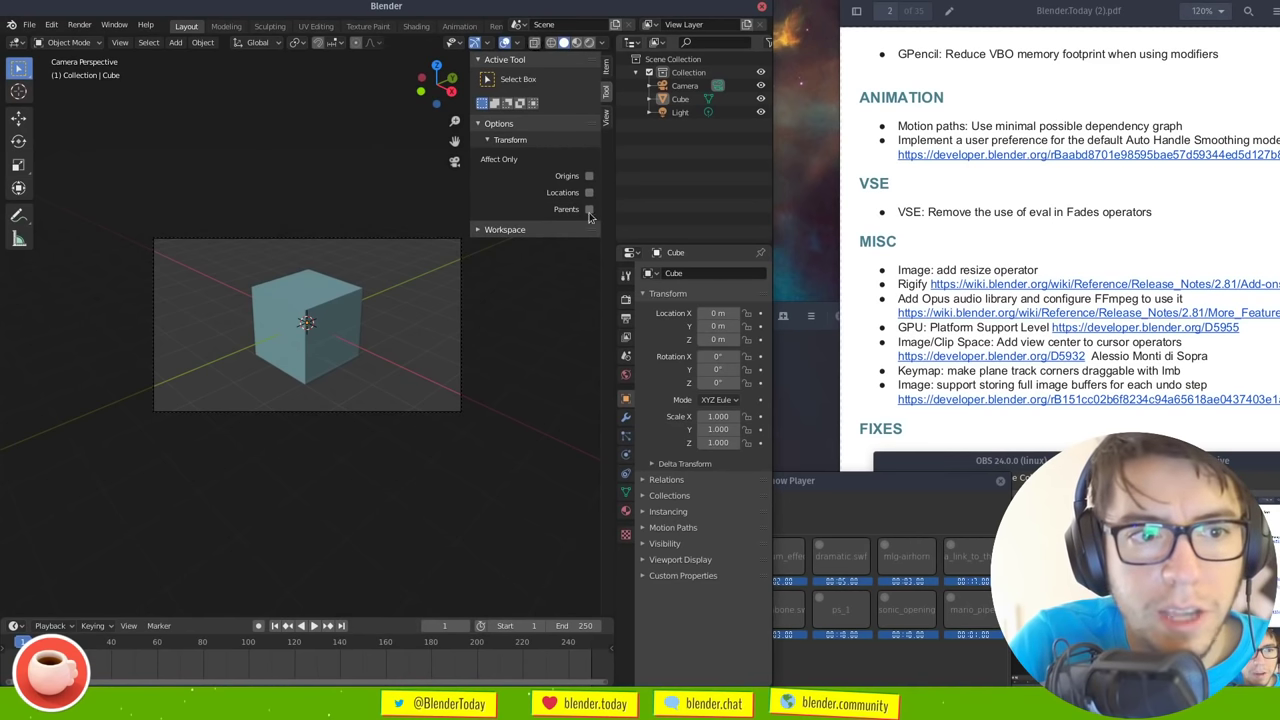
left_click(745, 21)
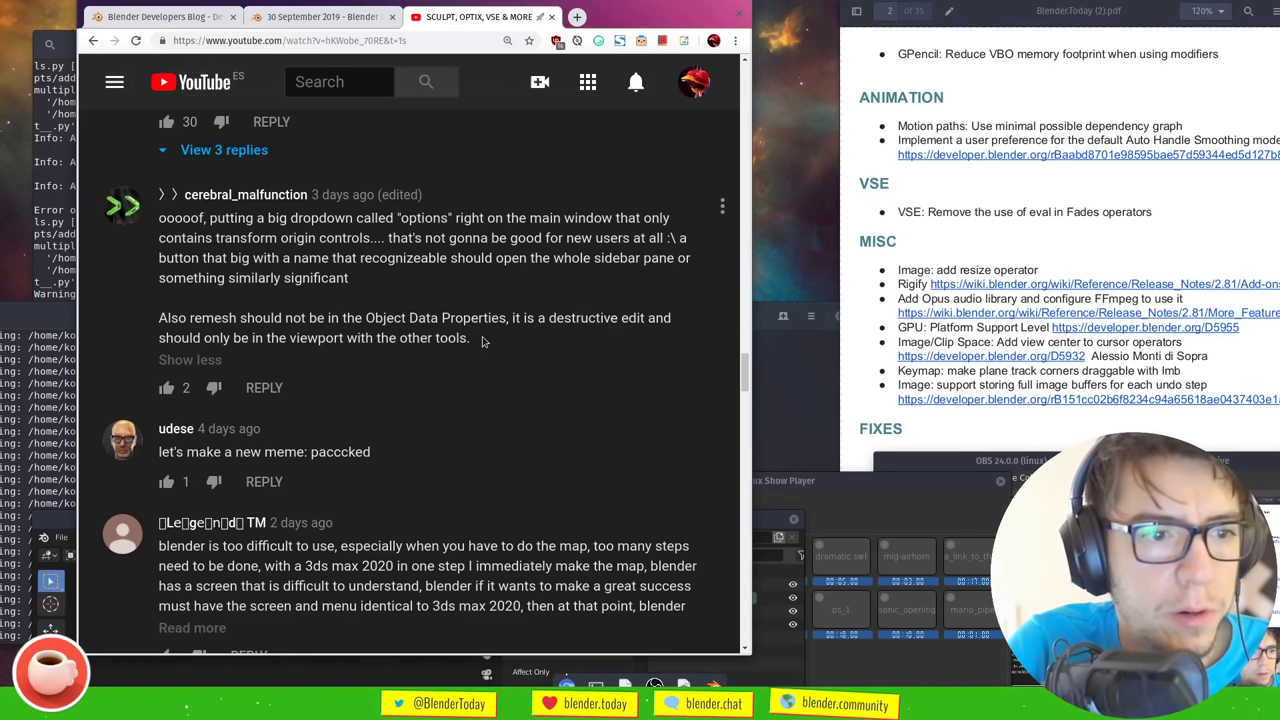
Show the Remesh panel in the cube's Object Data properties, then return to YouTube
left_click_drag(783, 511, 783, 40)
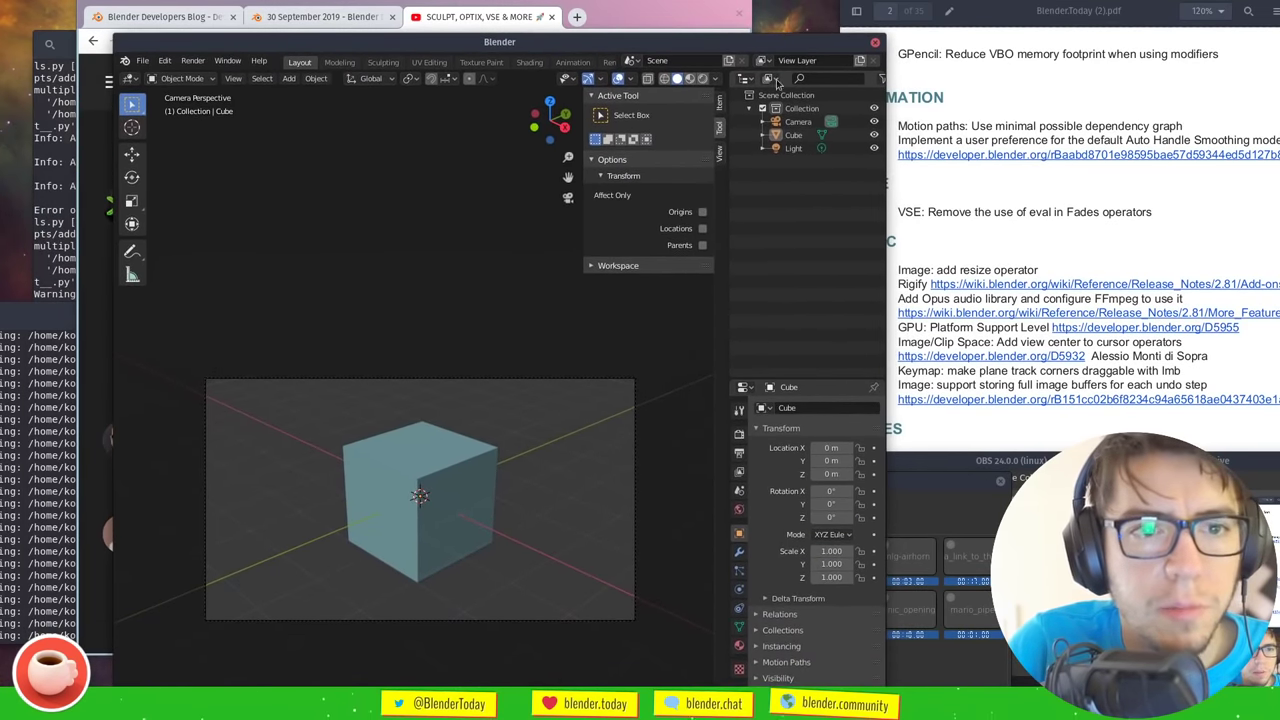
mouse_move(786, 45)
left_mouse_down()
mouse_move(786, 125)
mouse_move(774, 43)
left_mouse_up()
left_click(727, 599)
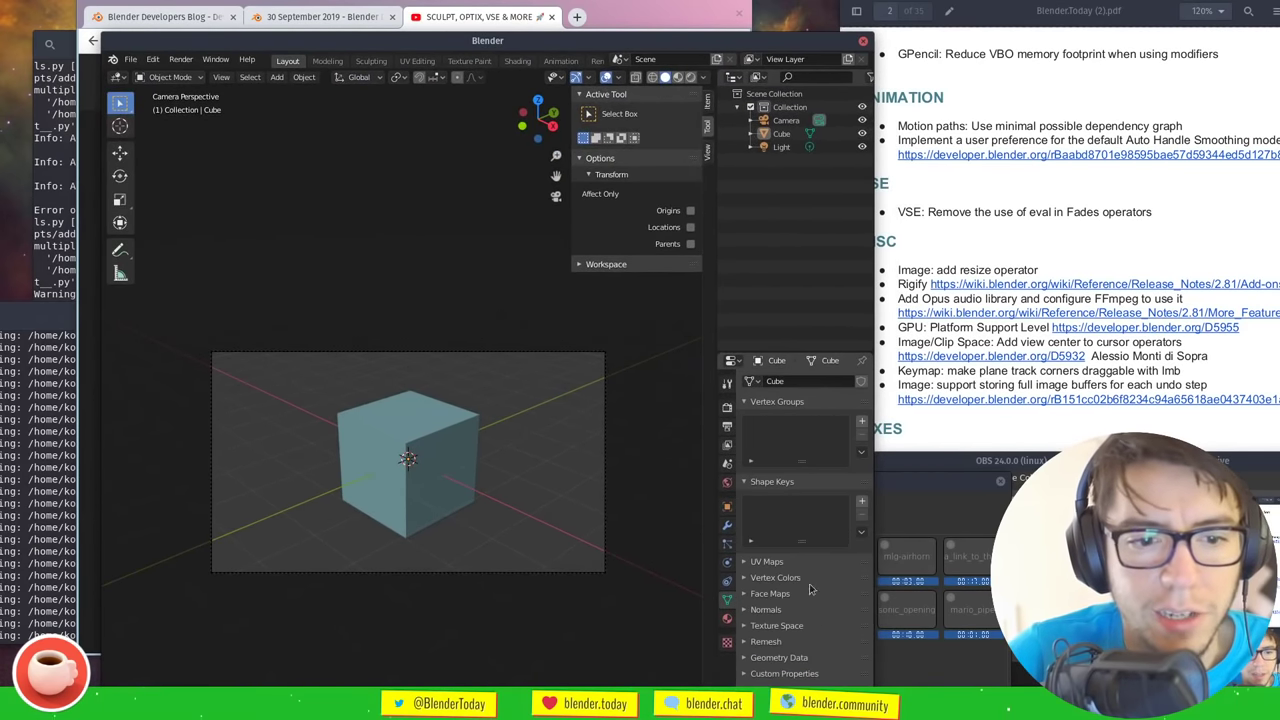
left_click(779, 643)
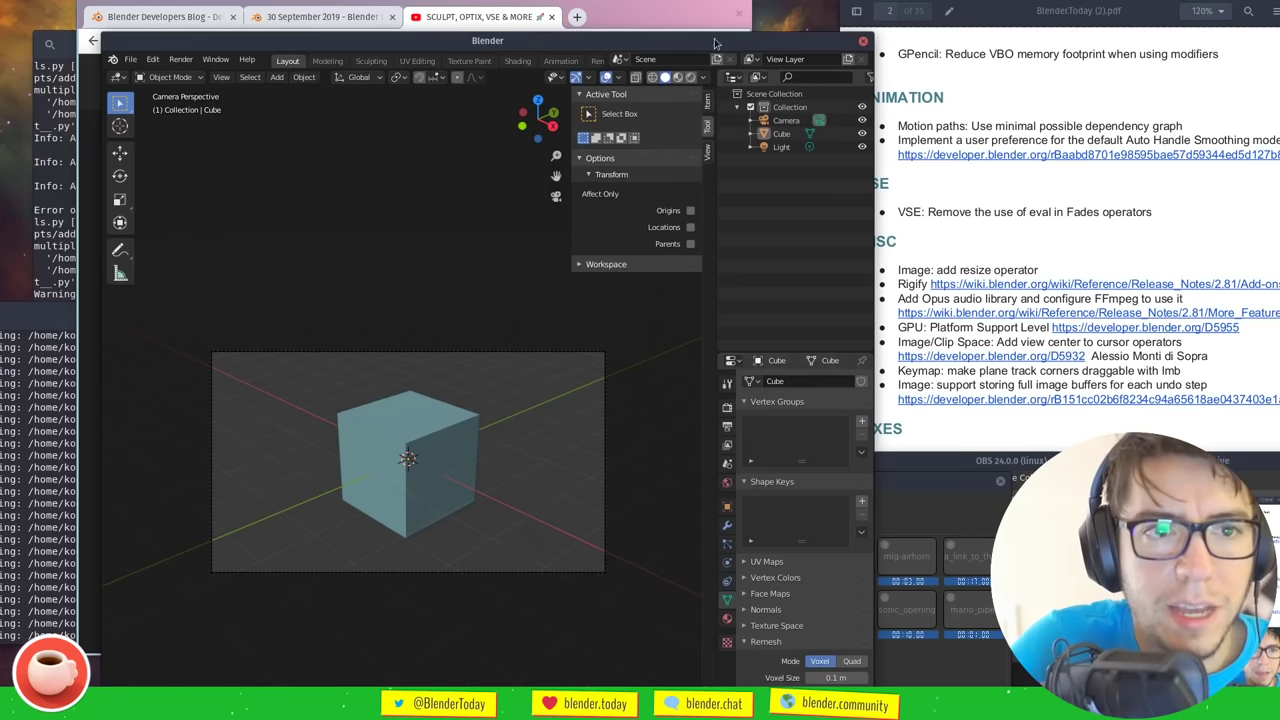
left_click_drag(732, 42, 630, 10)
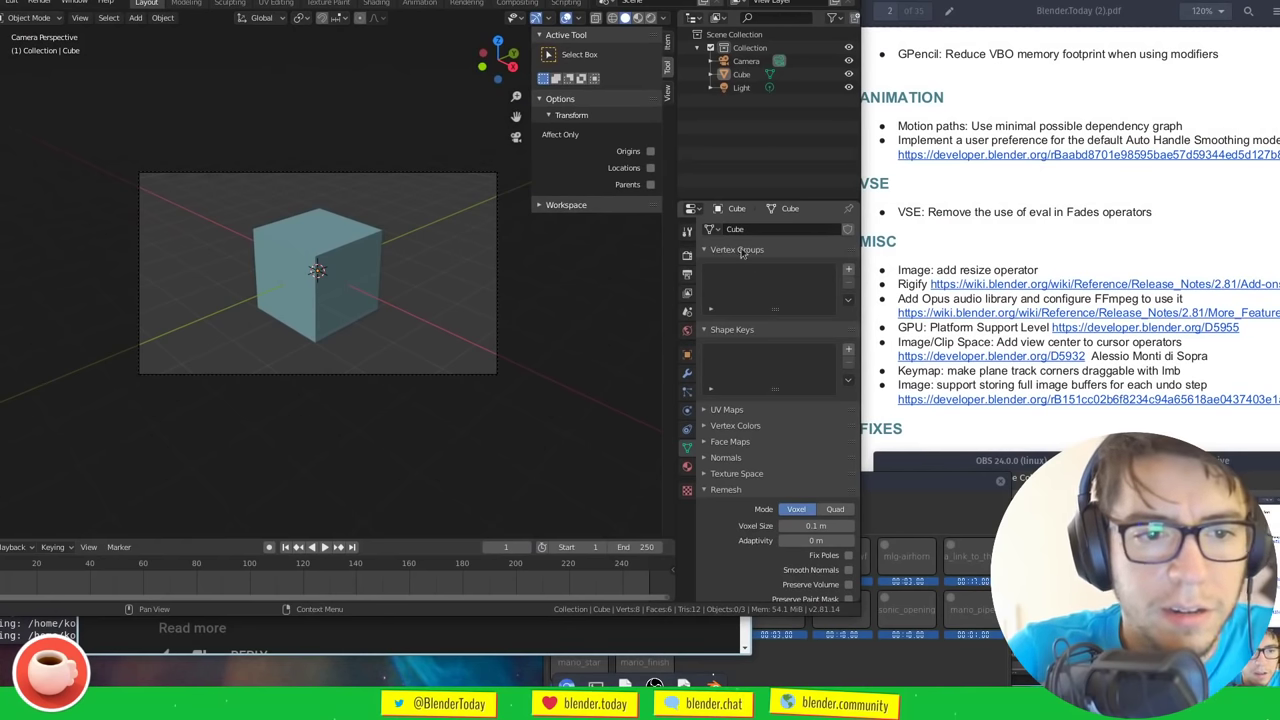
scroll(780, 290, "down", 1)
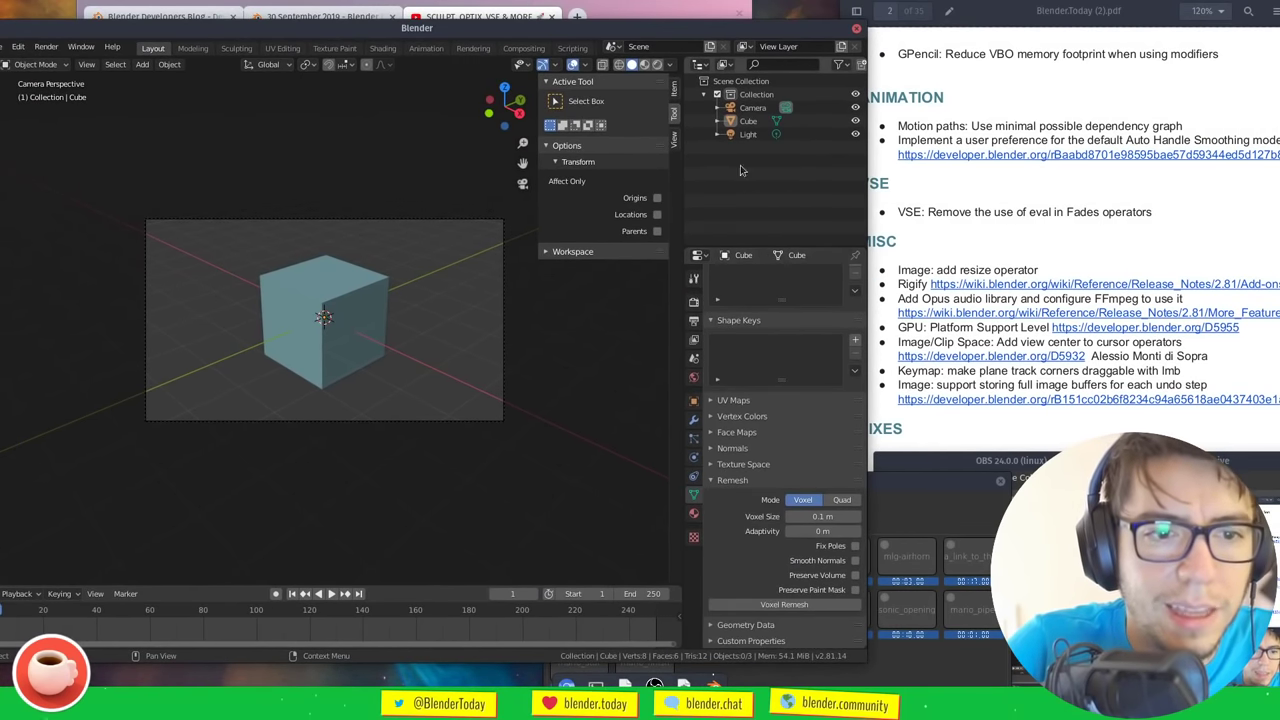
key("alt+Tab")
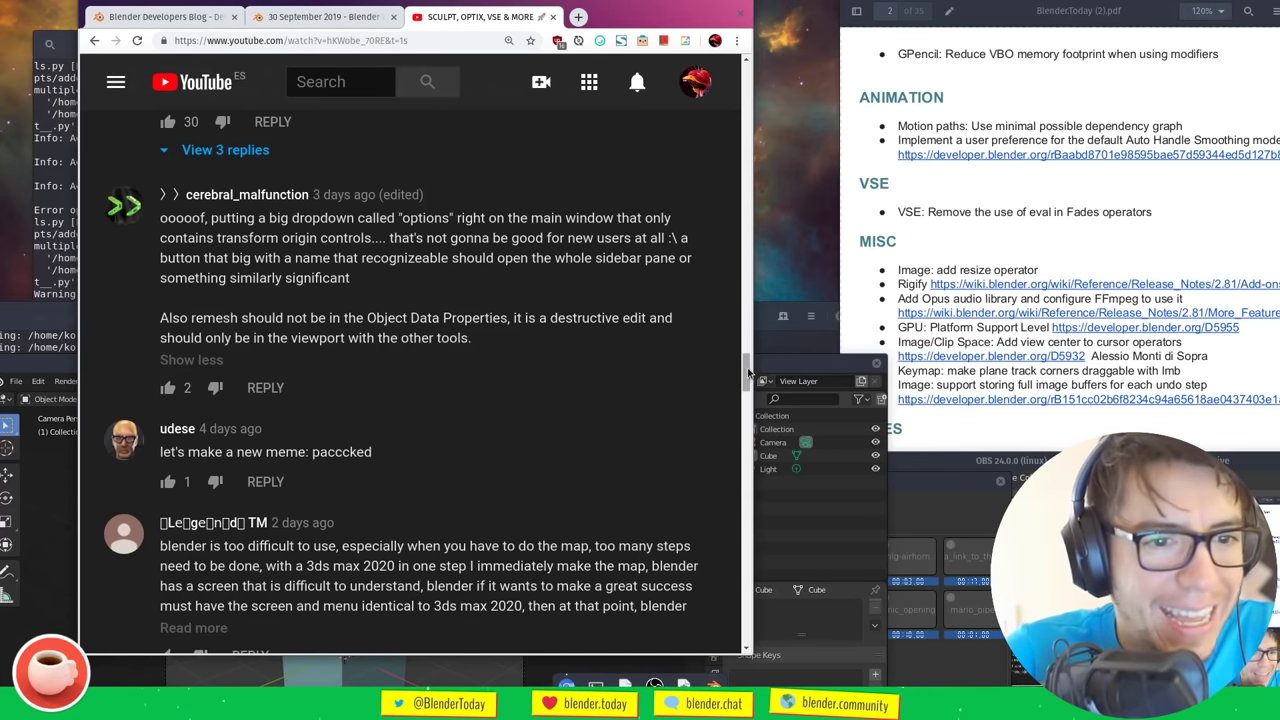
Expand the long comment's full text and keep scrolling through the comments
left_click_drag(748, 372, 757, 394)
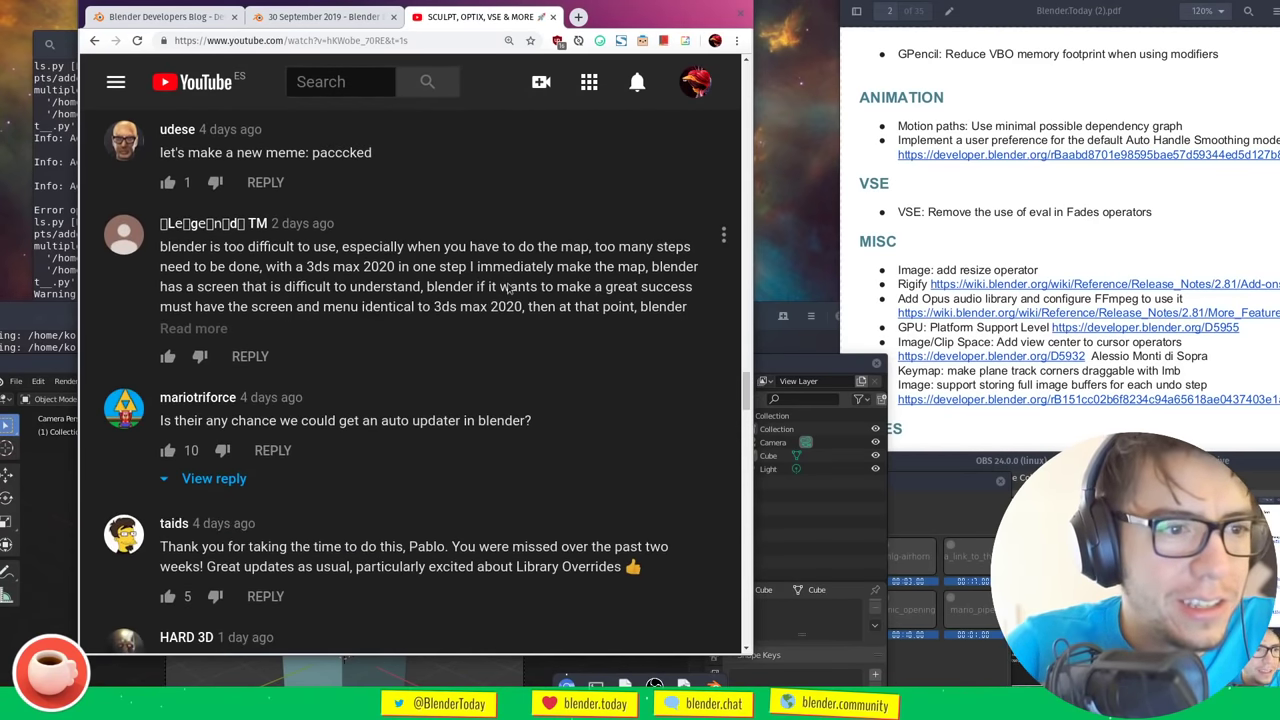
left_click(218, 327)
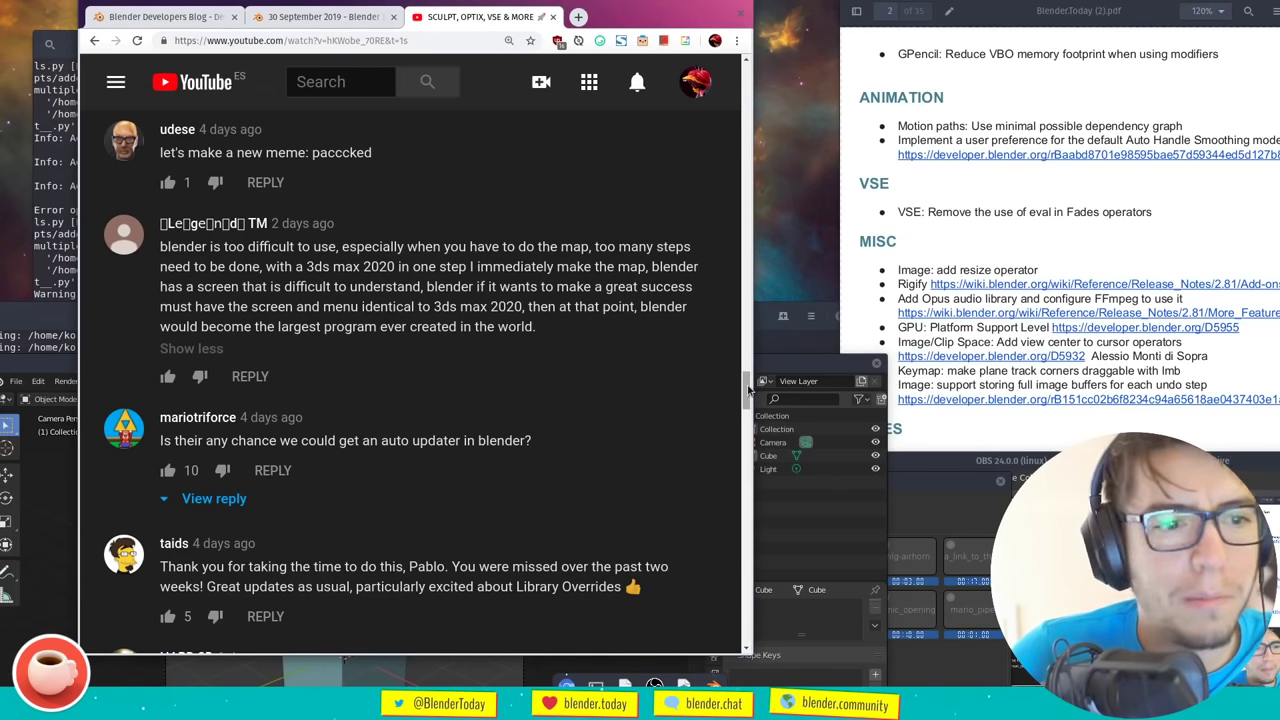
left_click_drag(748, 390, 745, 394)
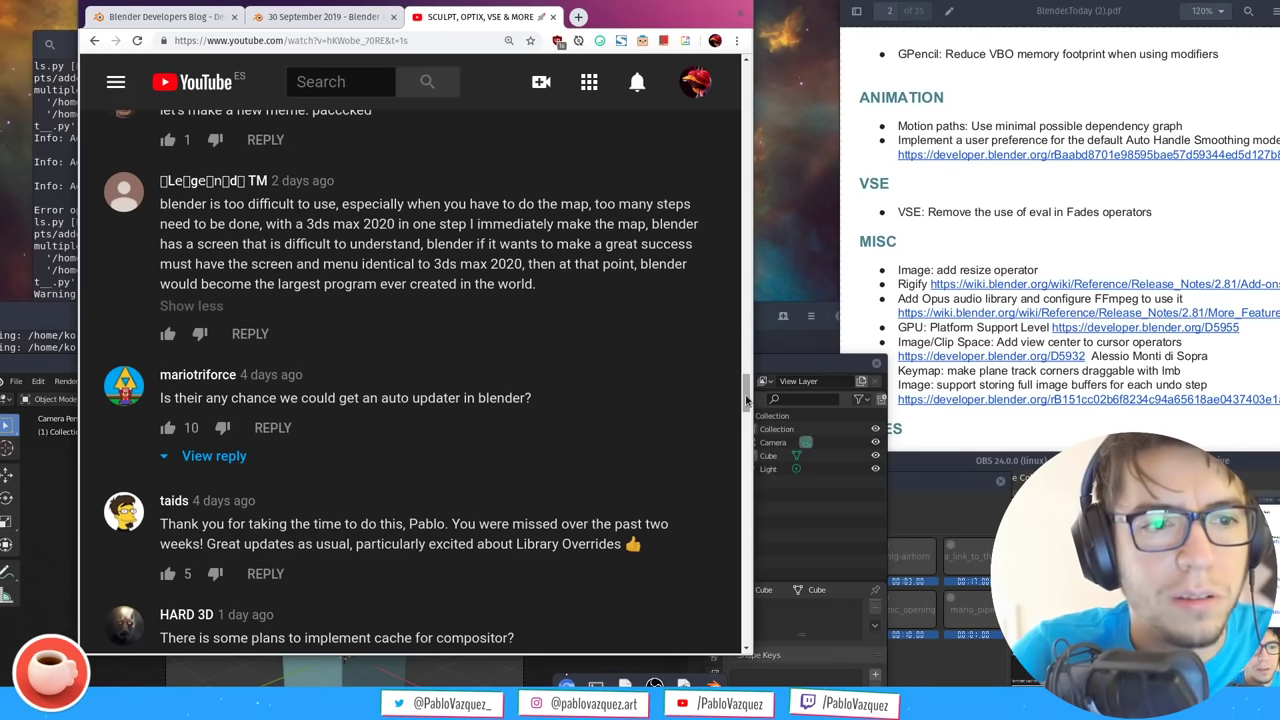
scroll(746, 400, "down", 1)
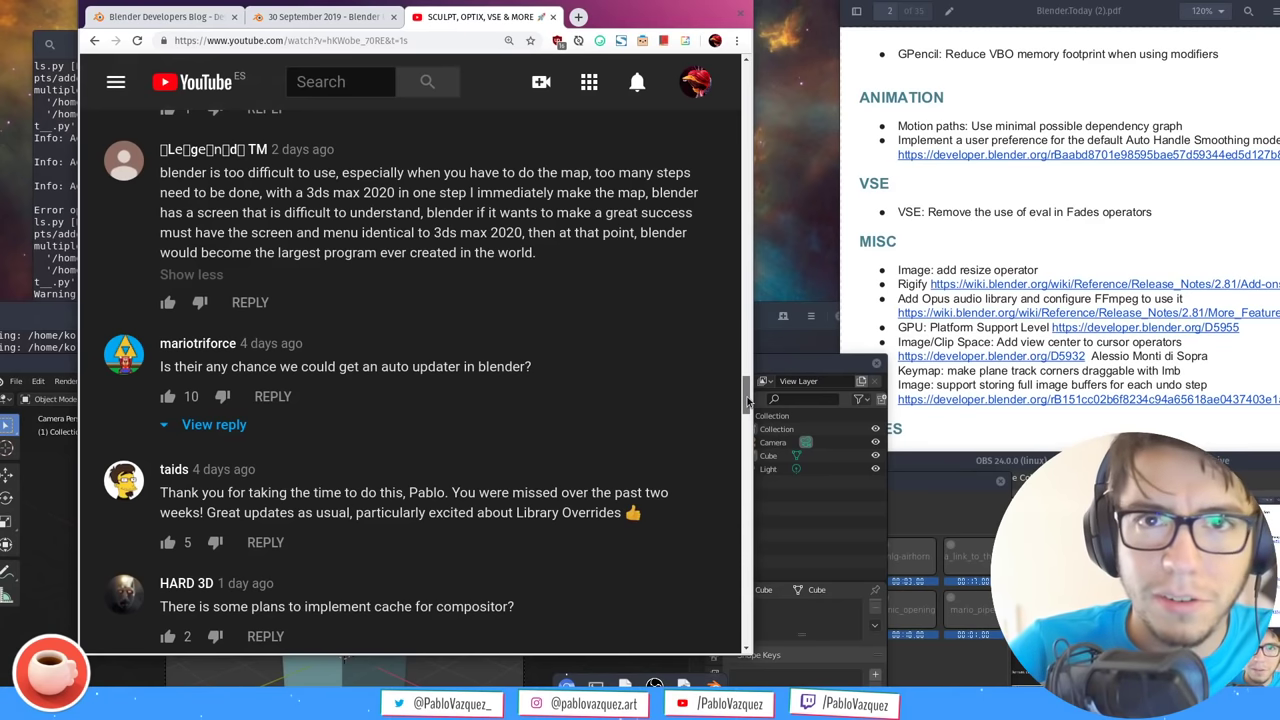
left_click_drag(748, 402, 748, 405)
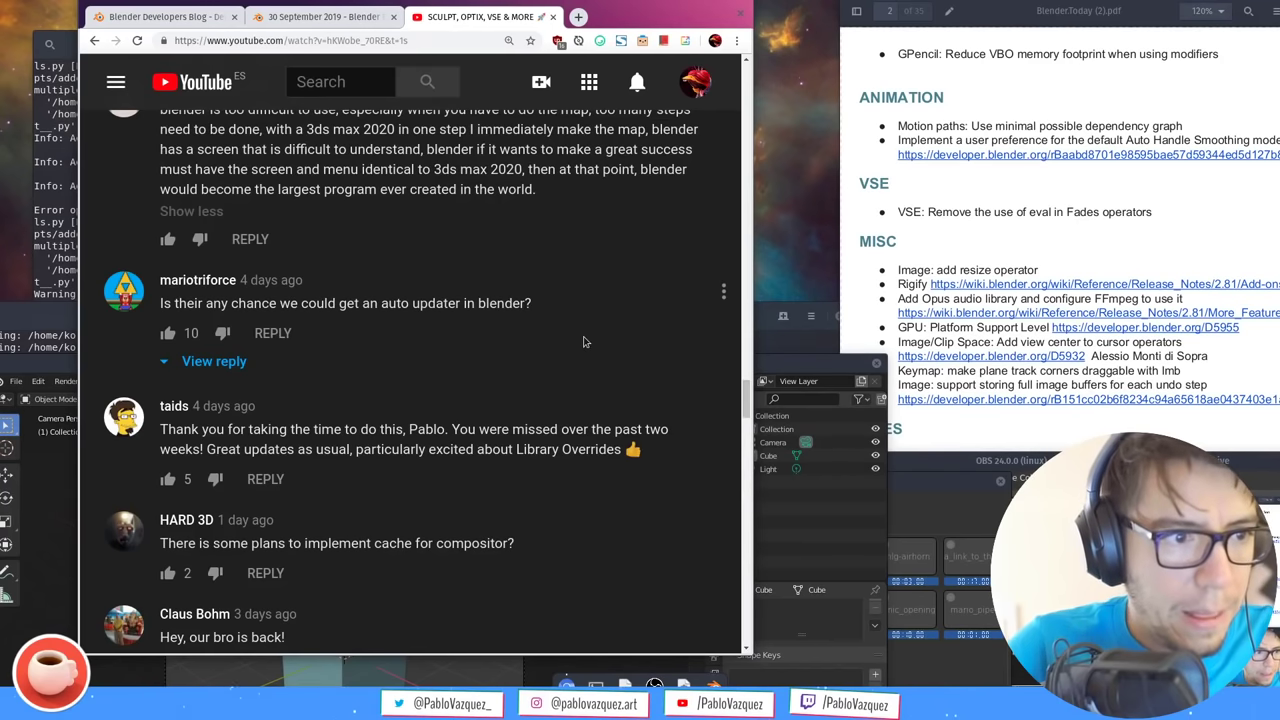
Show the reply to the auto updater question, select its text, then hide it again
left_click(214, 362)
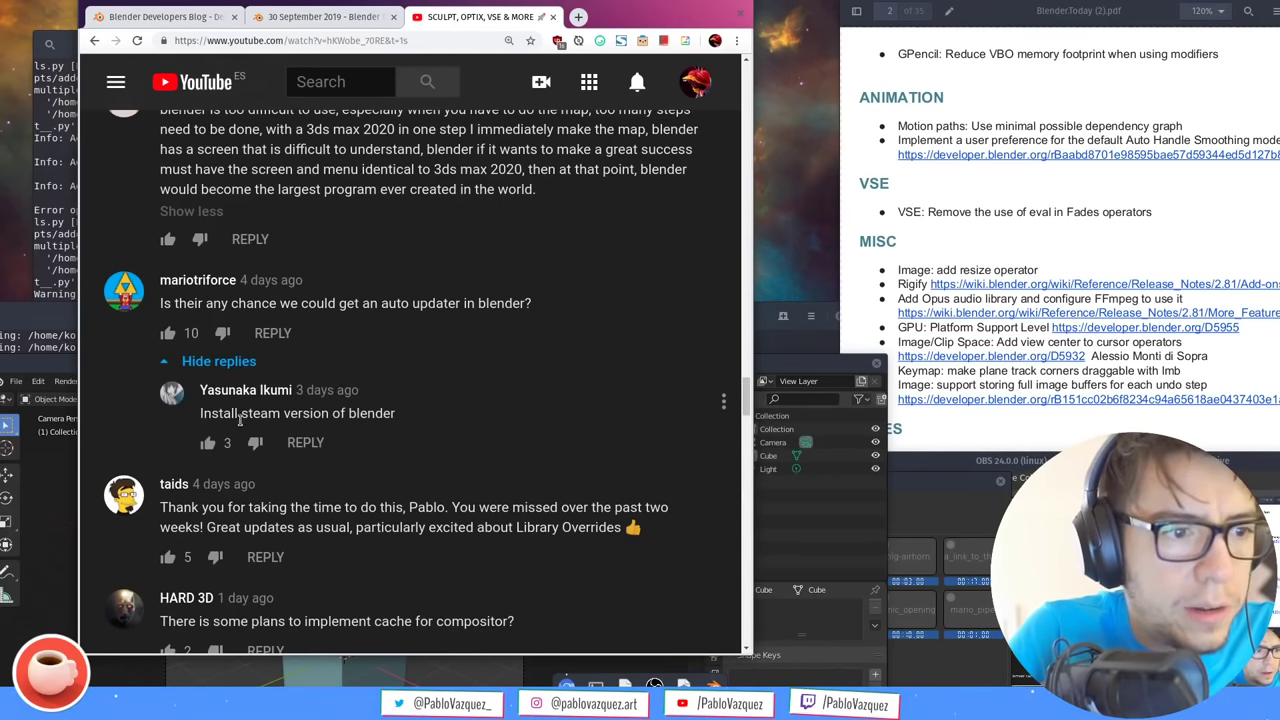
triple_click(350, 418)
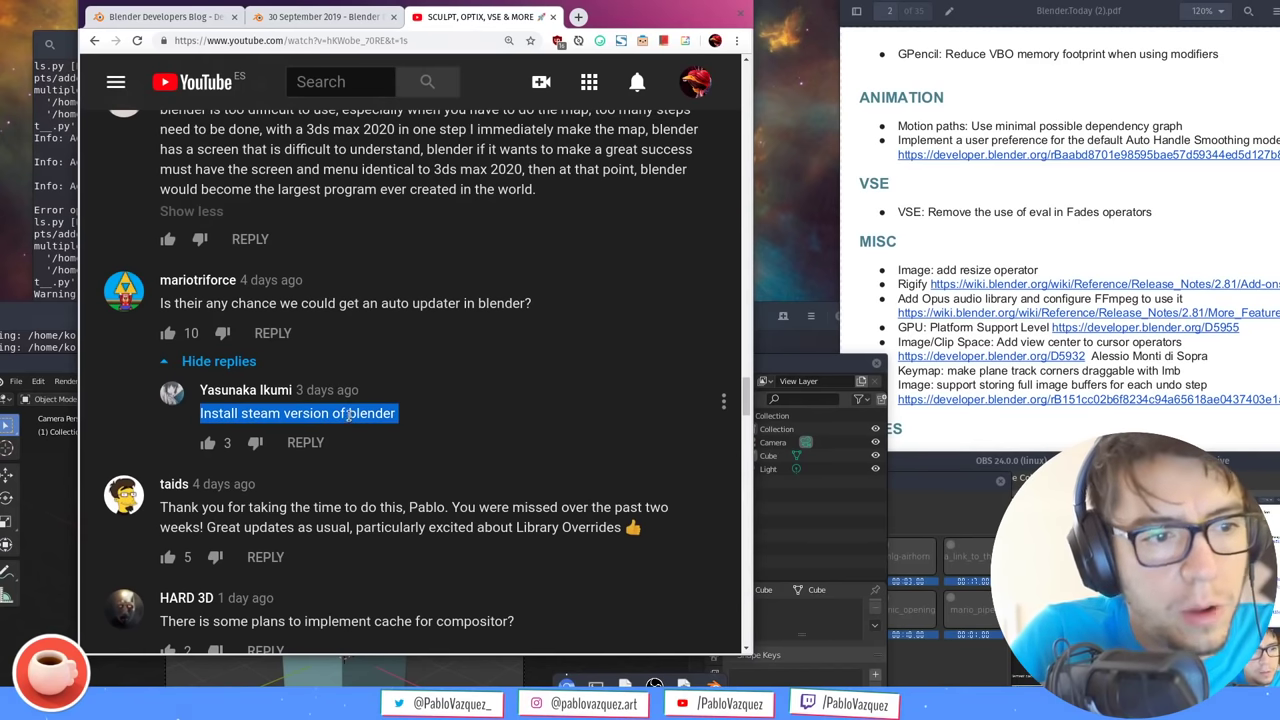
triple_click(318, 412)
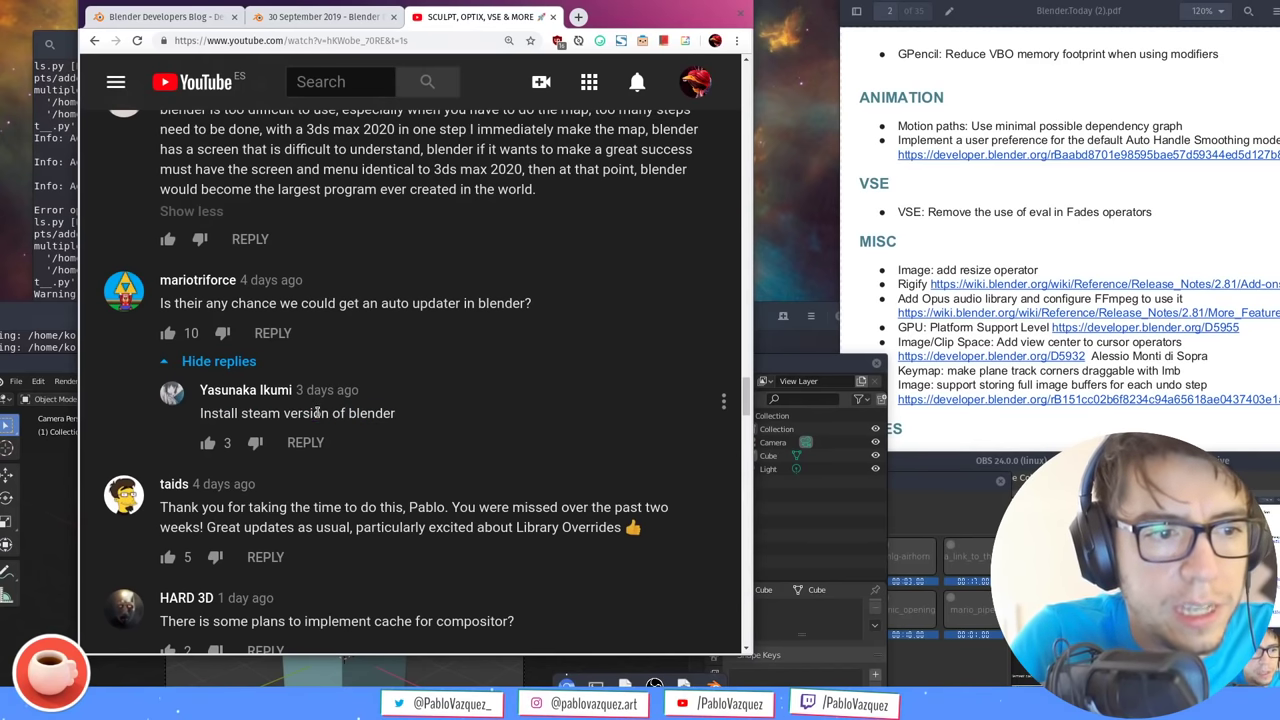
left_click(250, 364)
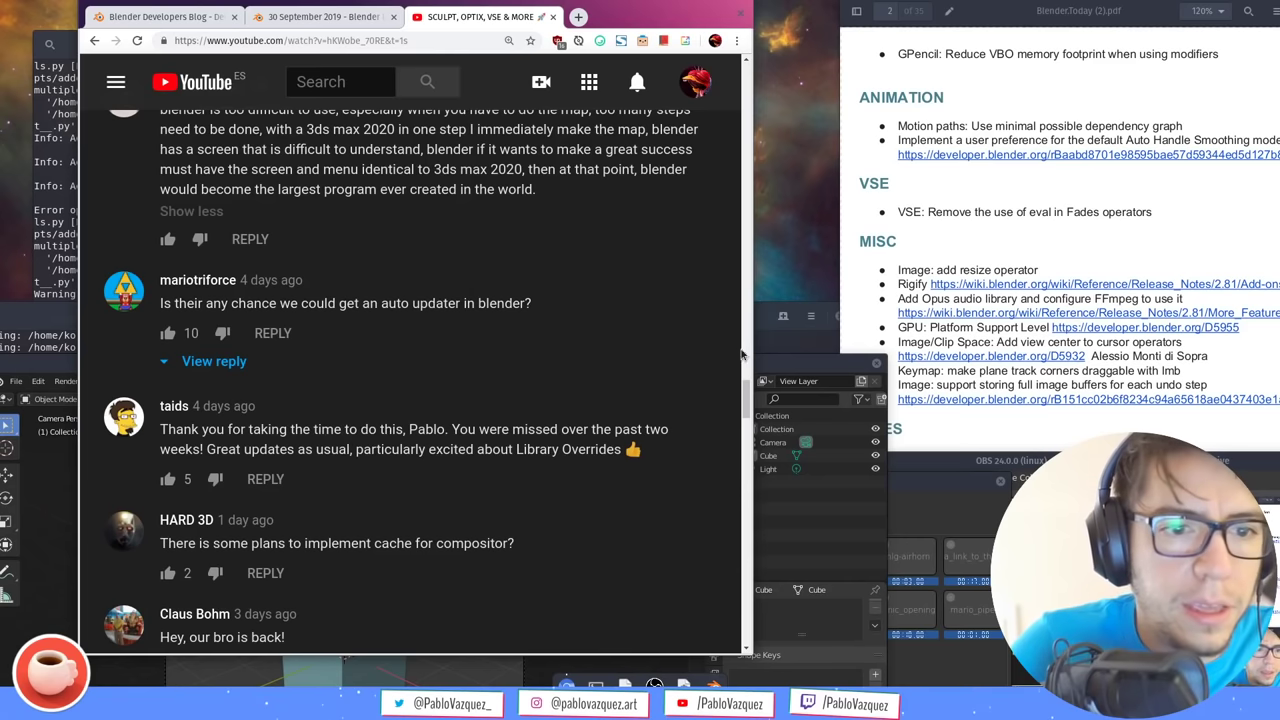
Scroll further, highlight the QuadriFlow remesh comment, and like the bevel profiles builds comment
left_click_drag(747, 396, 746, 400)
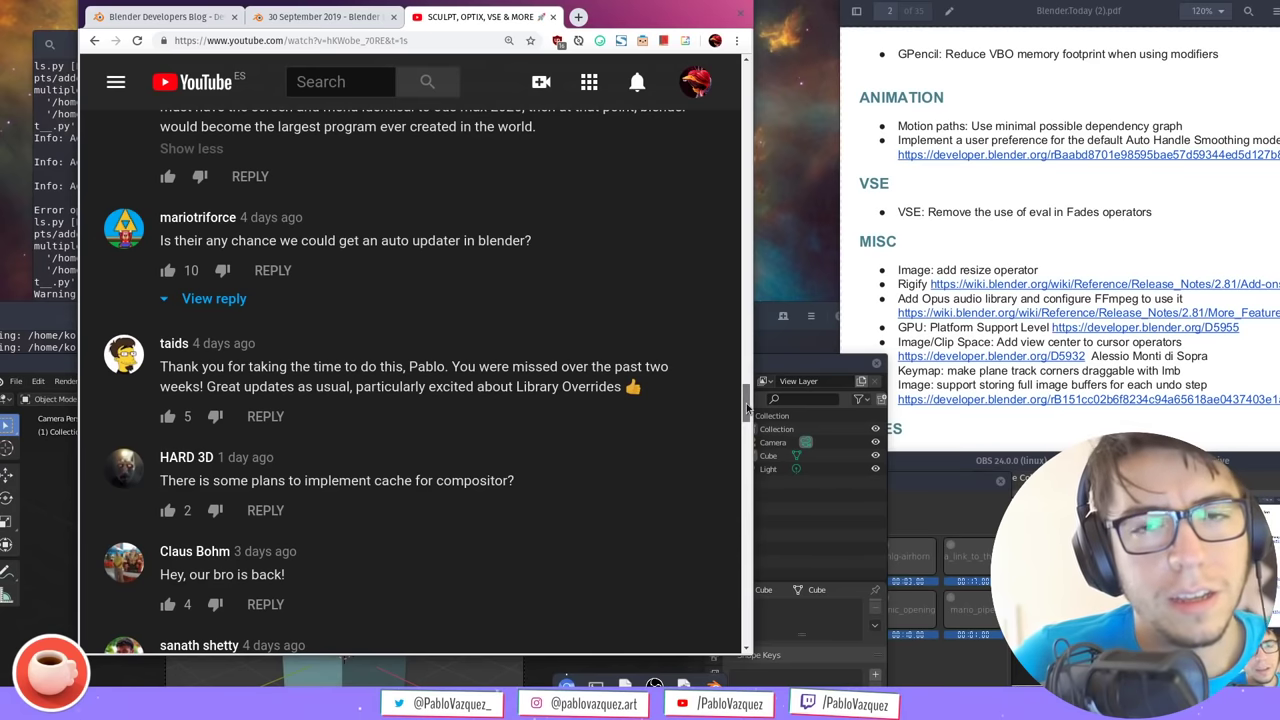
left_click_drag(746, 403, 746, 405)
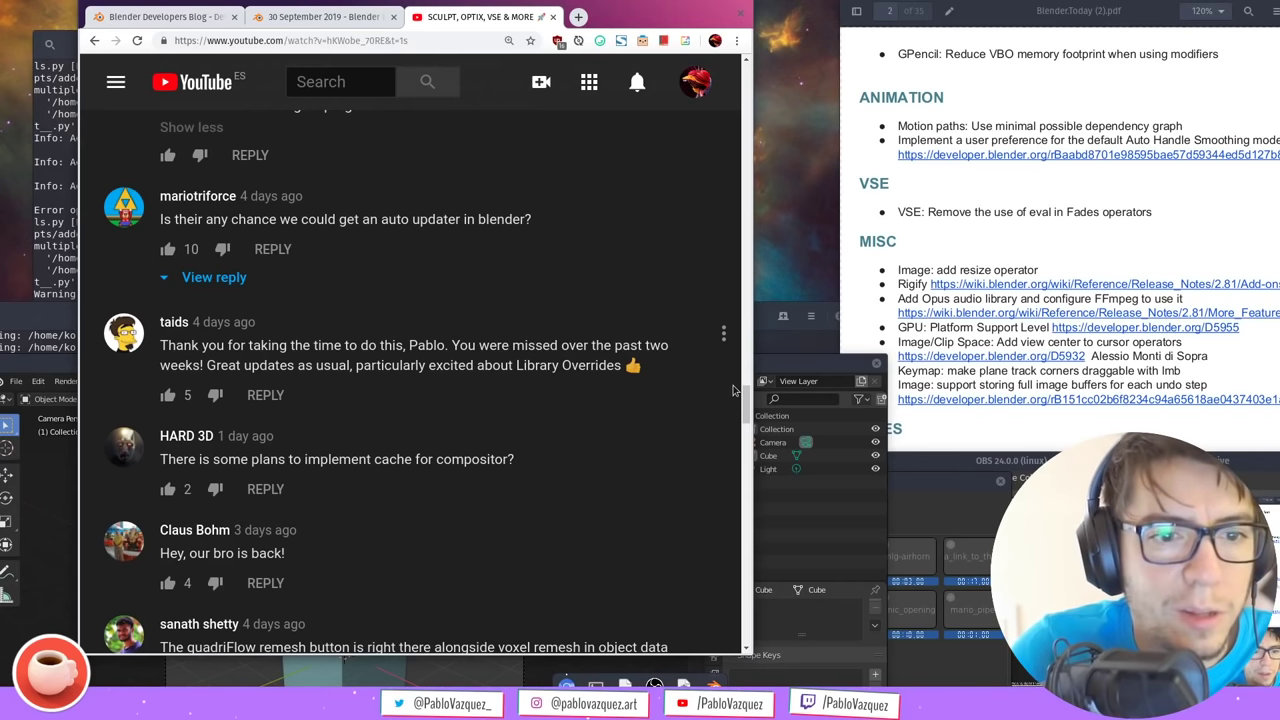
left_click_drag(747, 407, 747, 418)
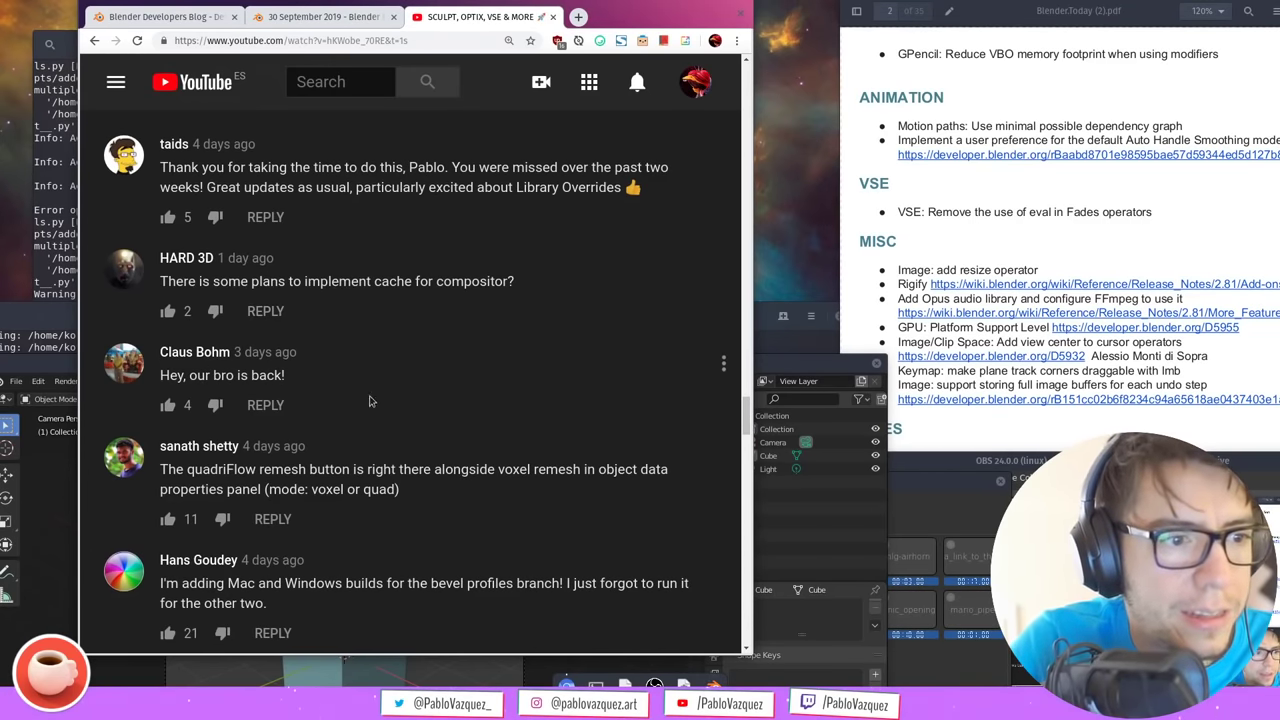
left_click_drag(748, 421, 749, 432)
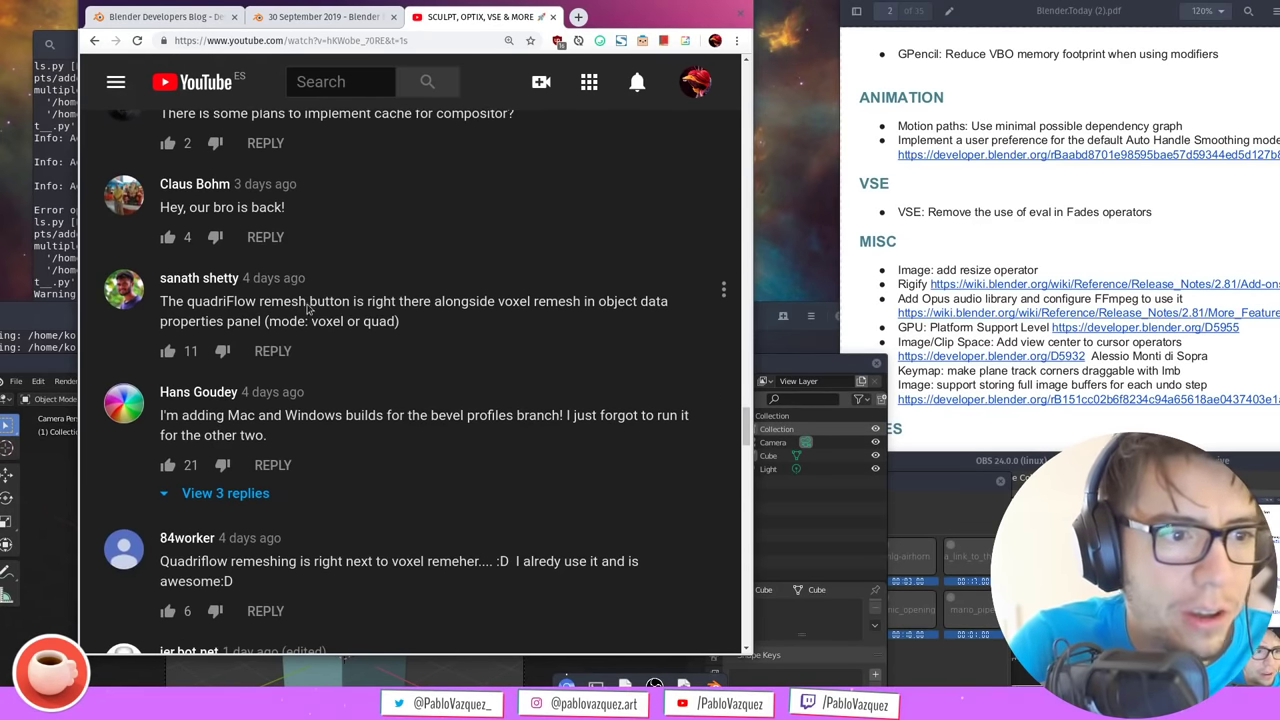
triple_click(452, 303)
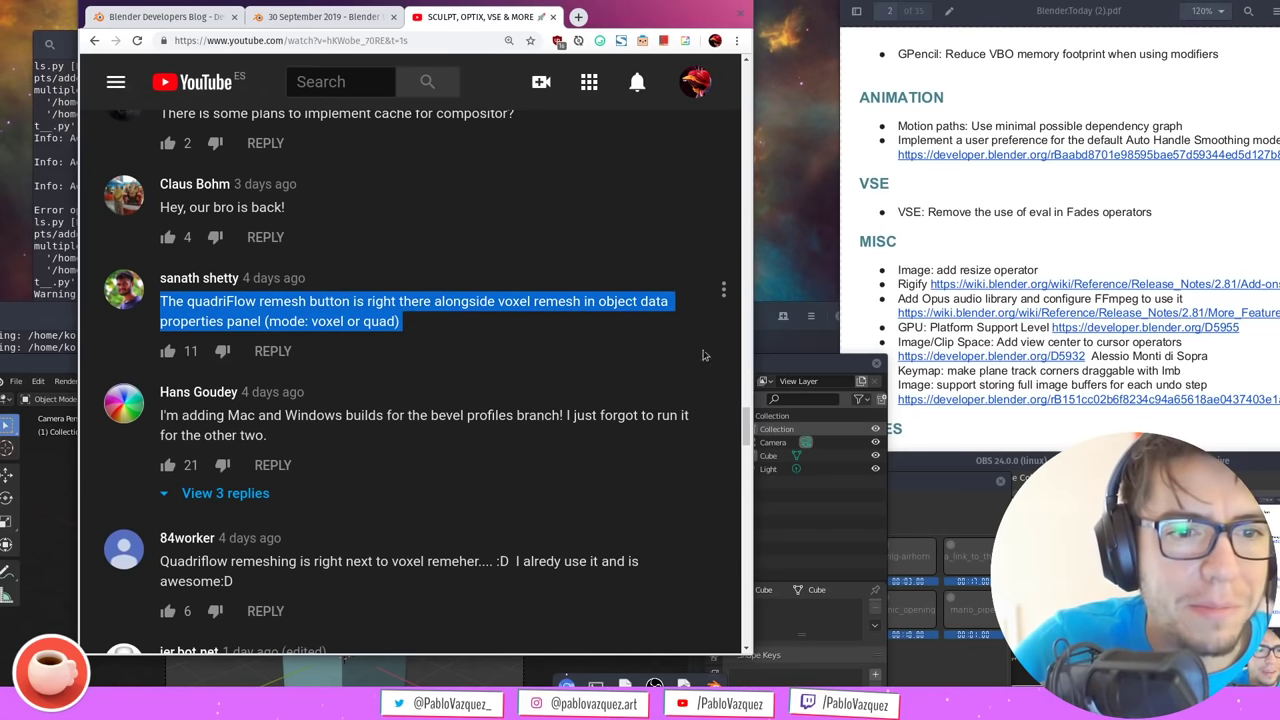
left_click_drag(744, 416, 742, 430)
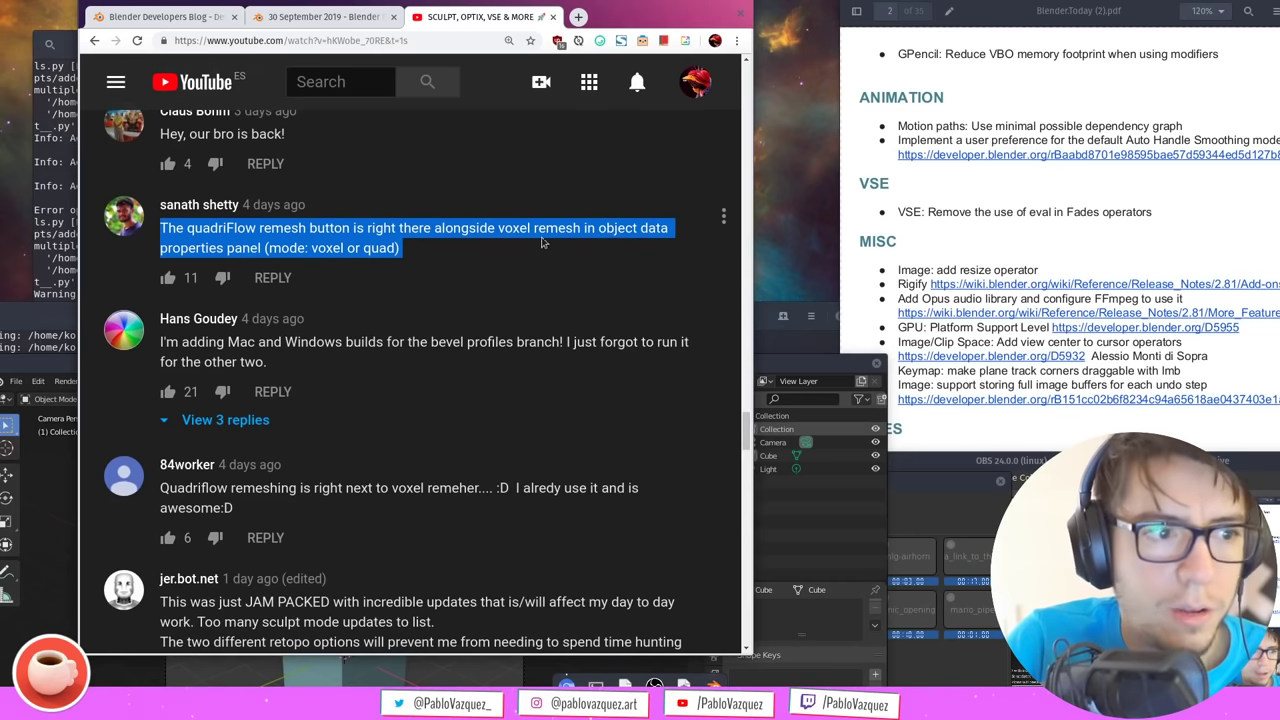
left_click(405, 356)
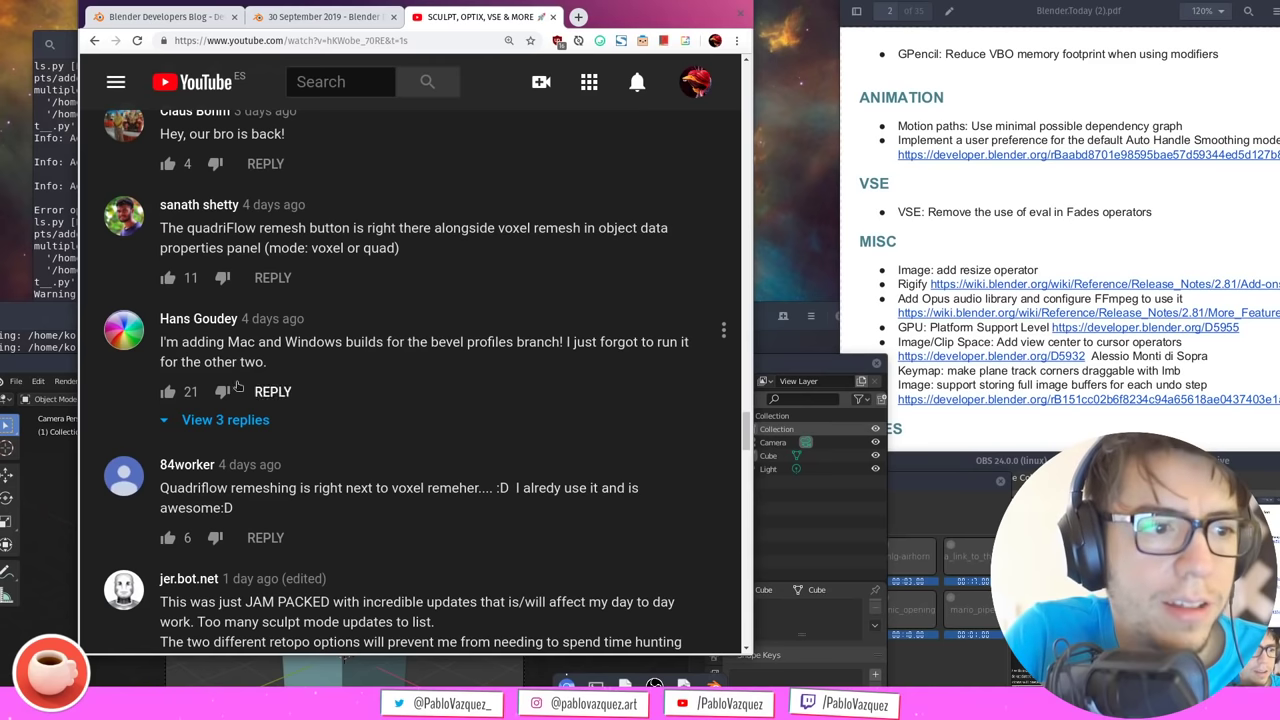
left_click(167, 391)
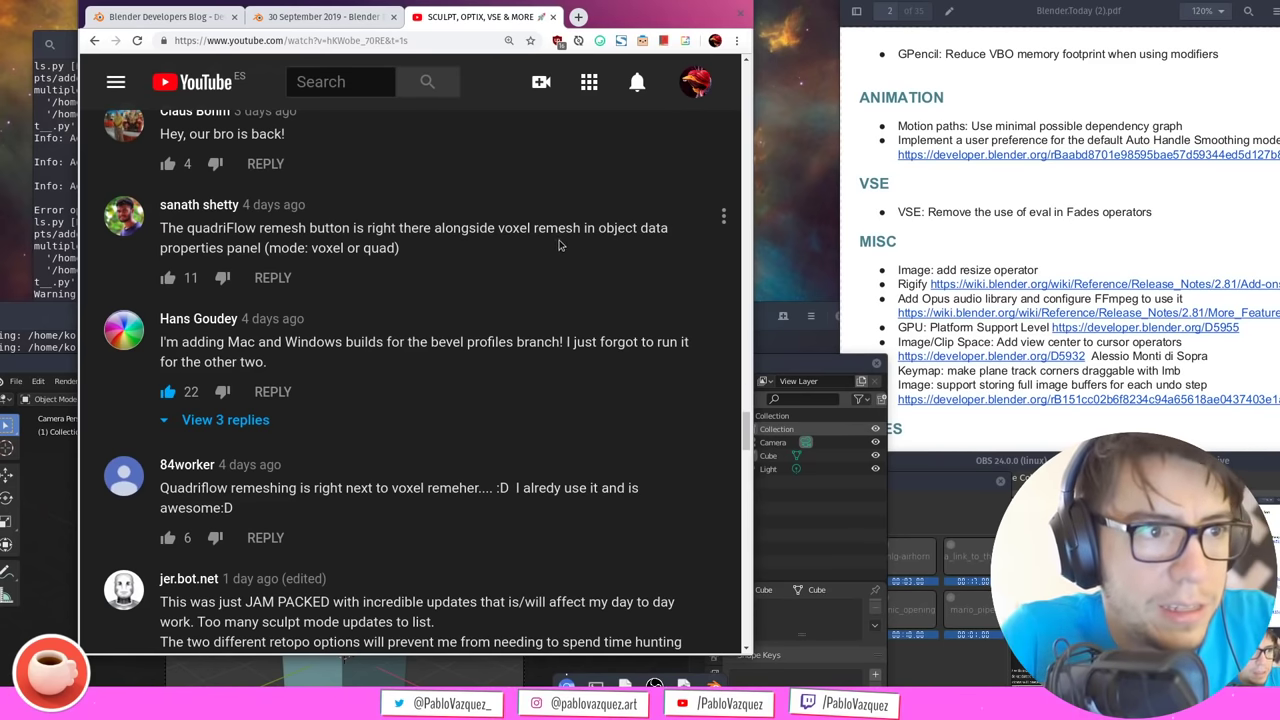
Load the Blender builds page in a new tab and go to the experimental branch builds
key("ctrl+t")
type("bui")
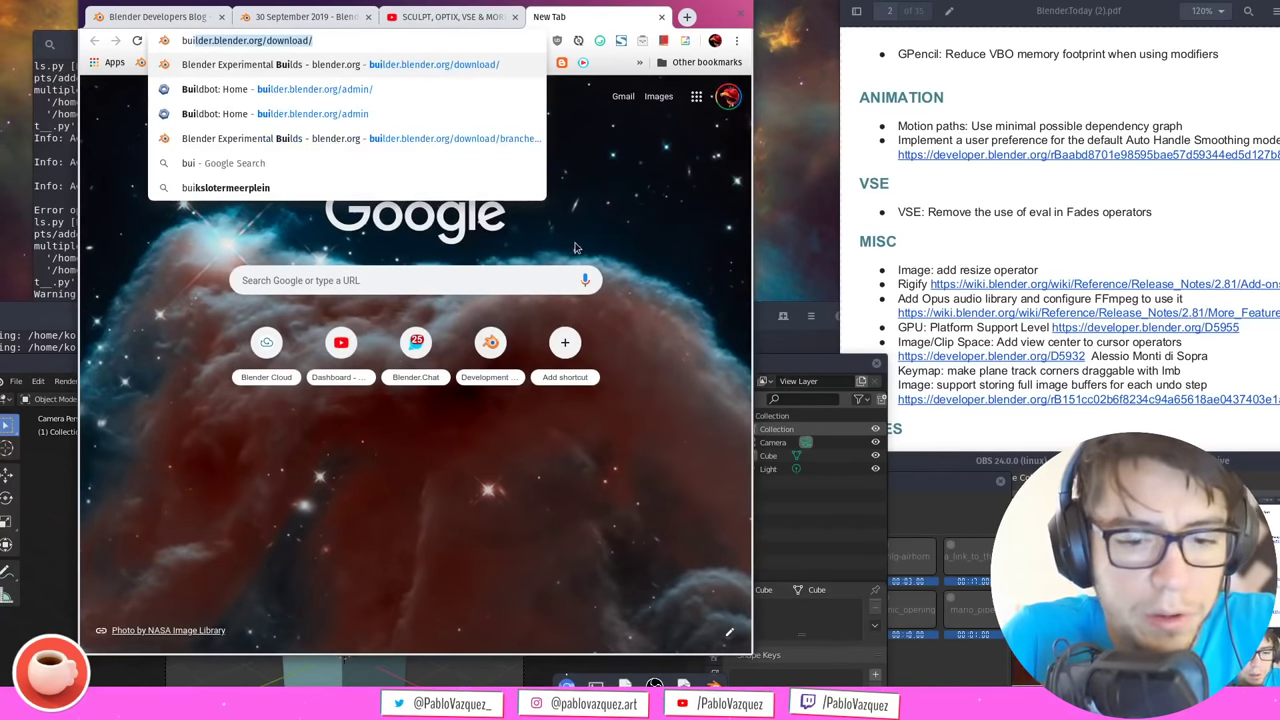
key("Return")
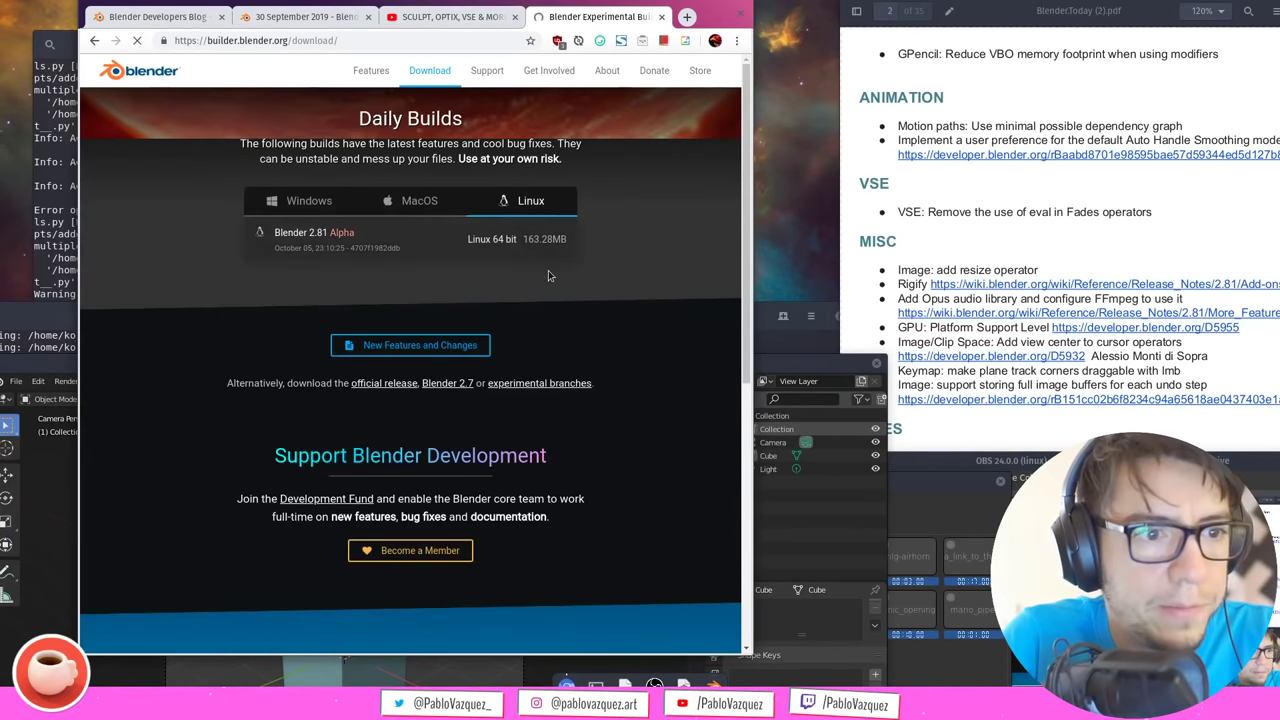
left_click(310, 203)
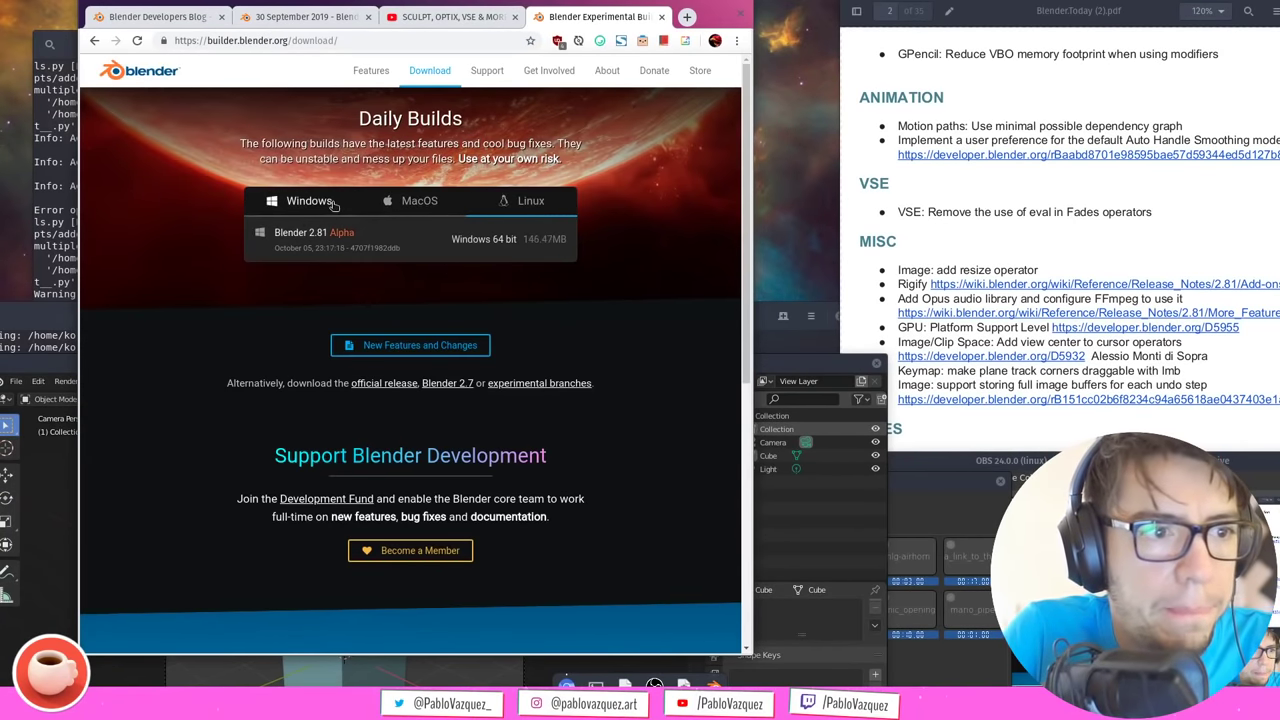
left_click(524, 382)
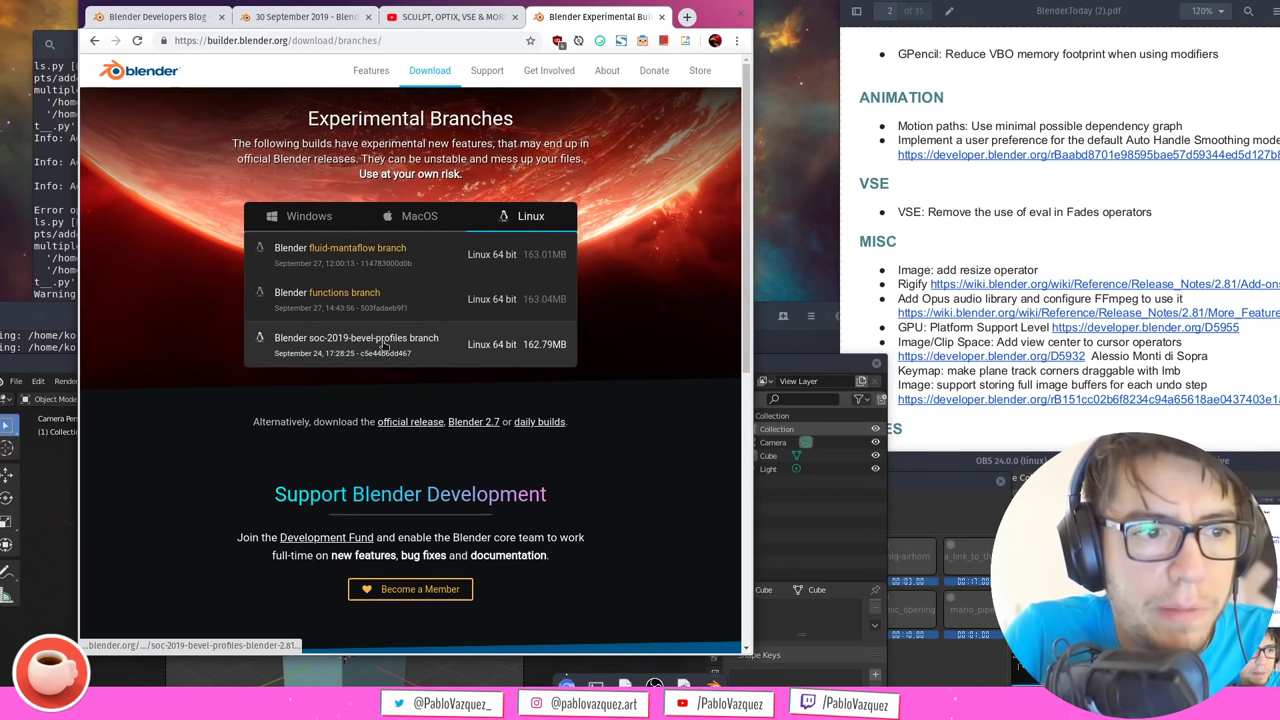
Compare branch builds for macOS, Windows and Linux, open the official release download page, and return to YouTube
left_click(400, 217)
left_click(352, 219)
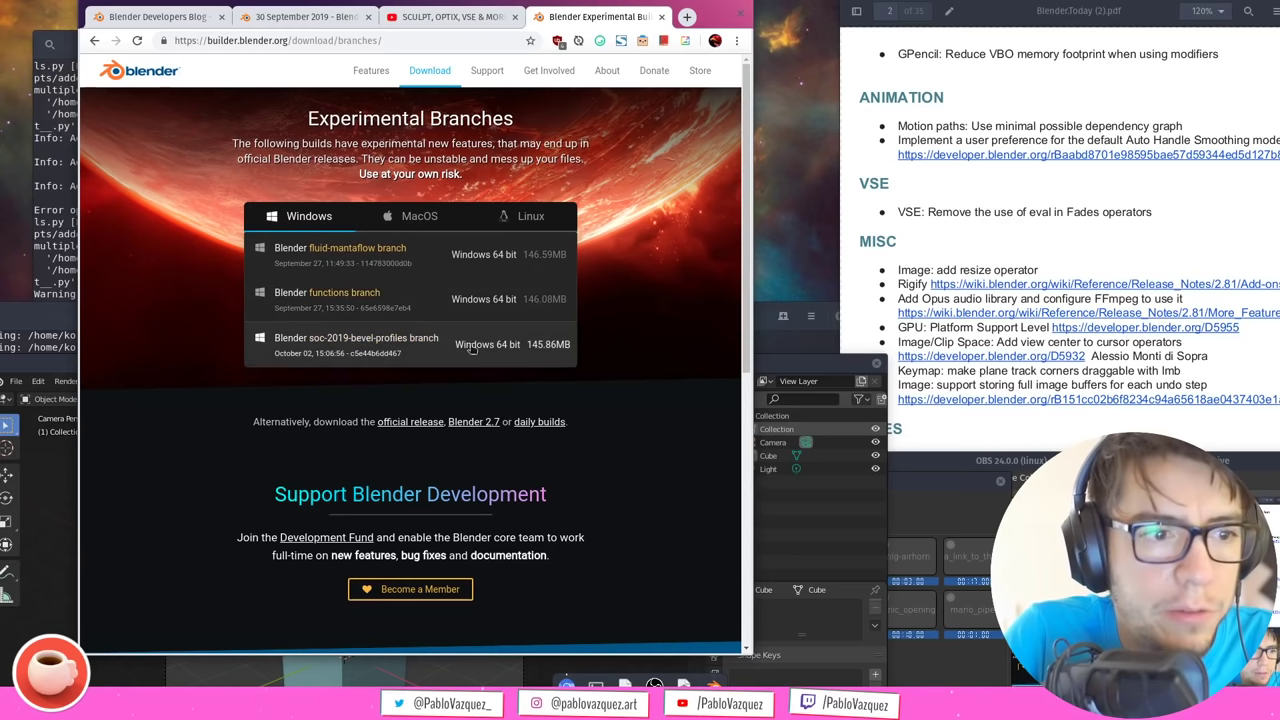
left_click(420, 217)
left_click(519, 218)
left_click(309, 217)
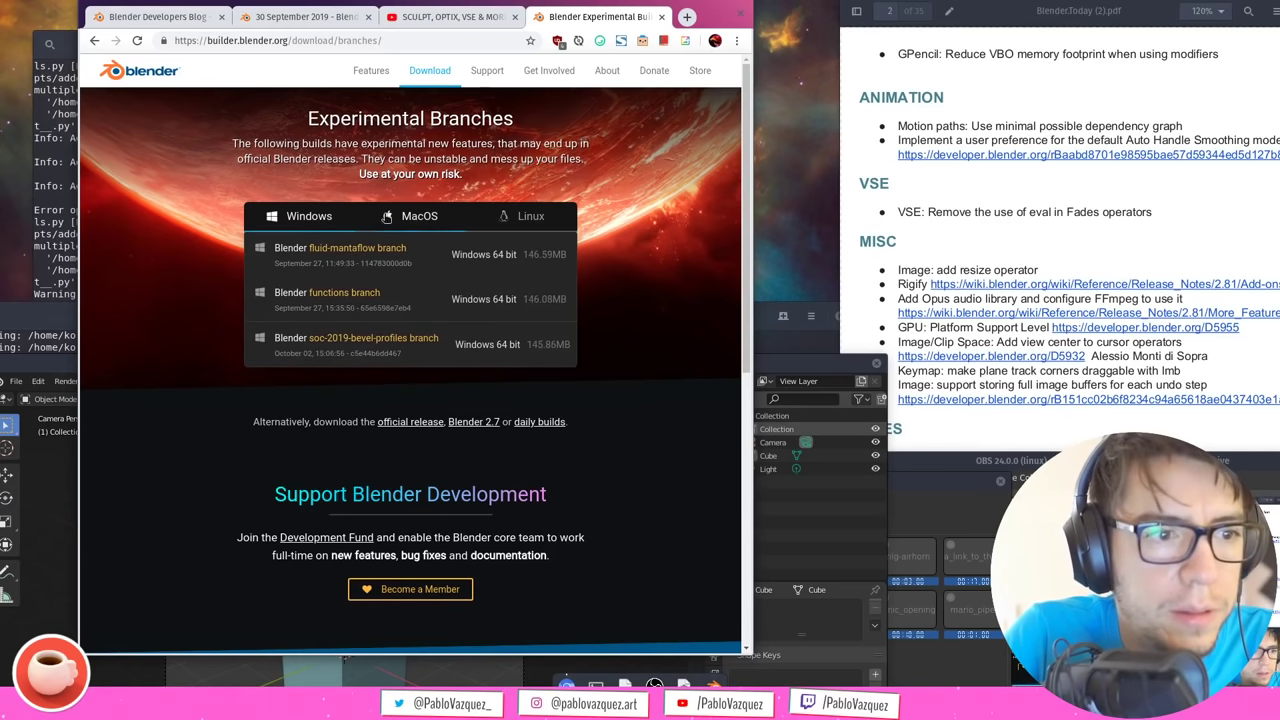
left_click(418, 217)
left_click(525, 217)
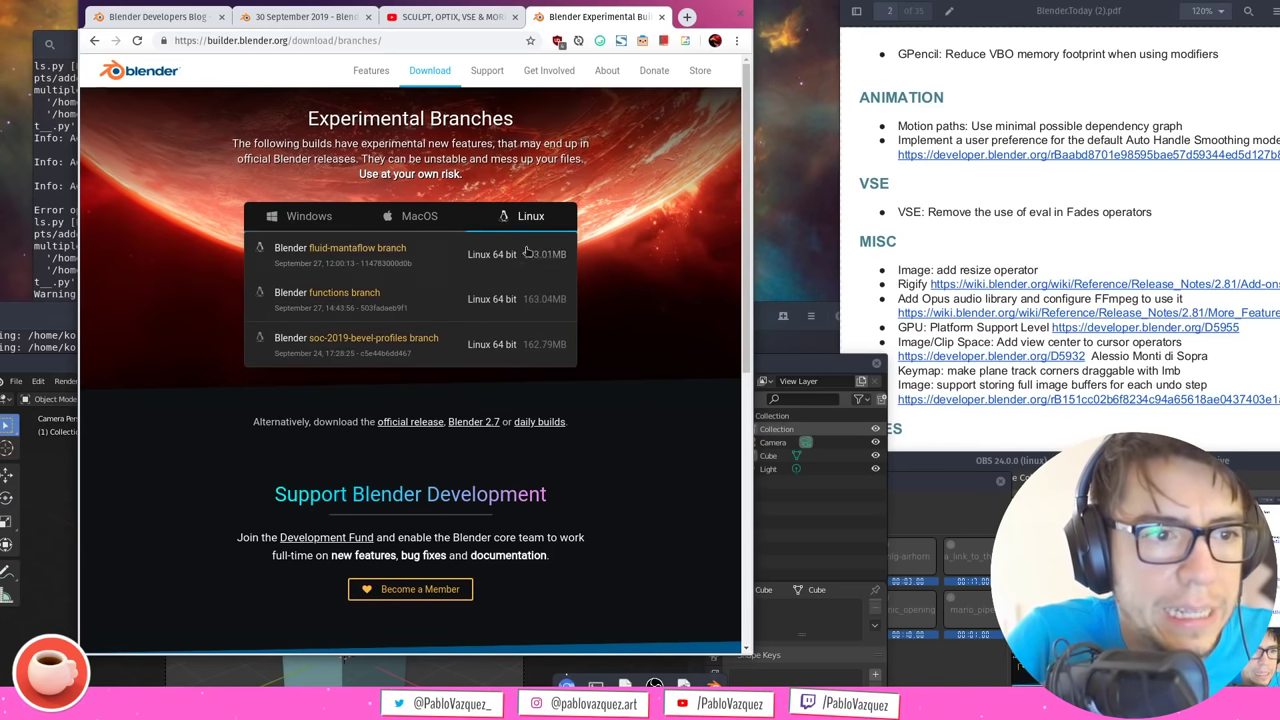
left_click(309, 217)
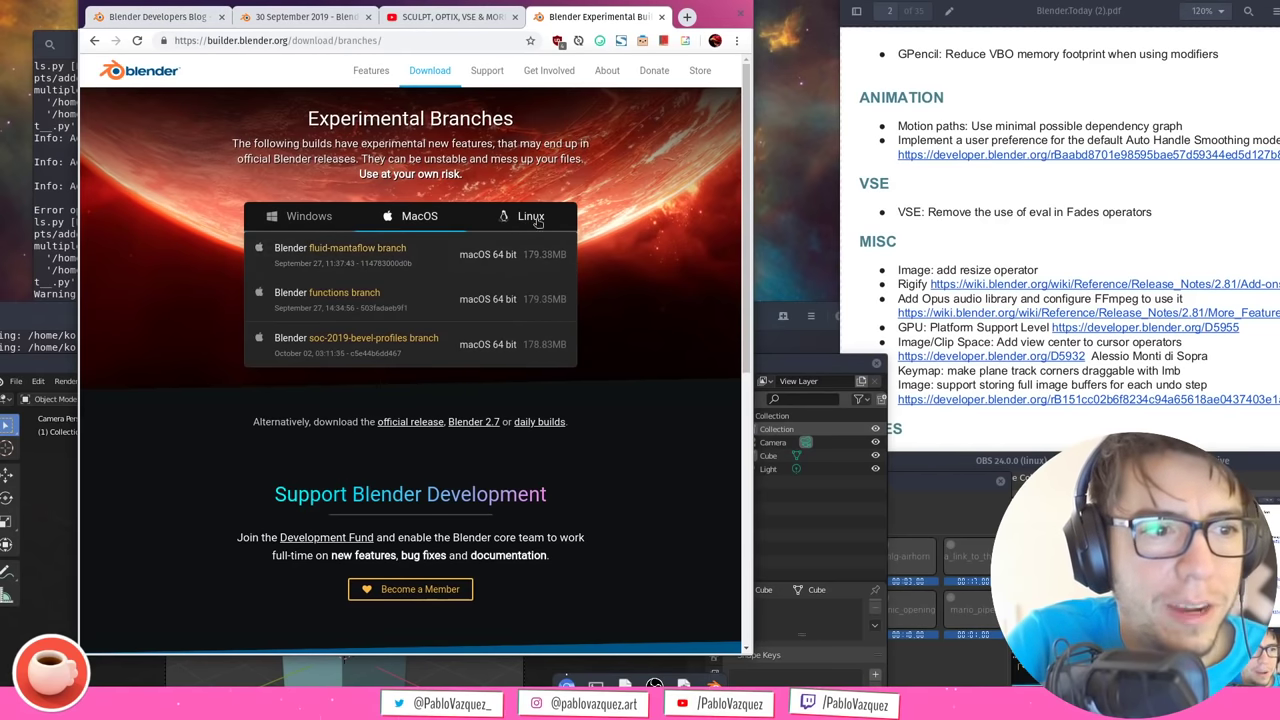
left_click(428, 421)
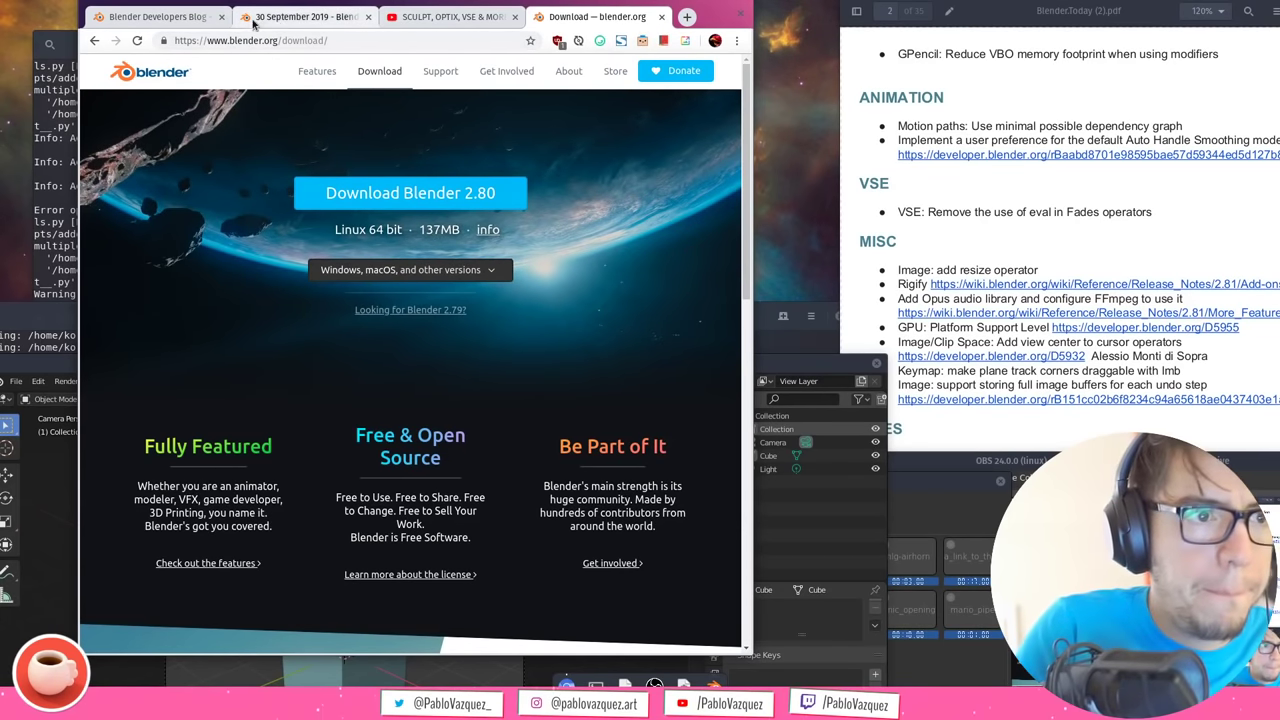
left_click(428, 17)
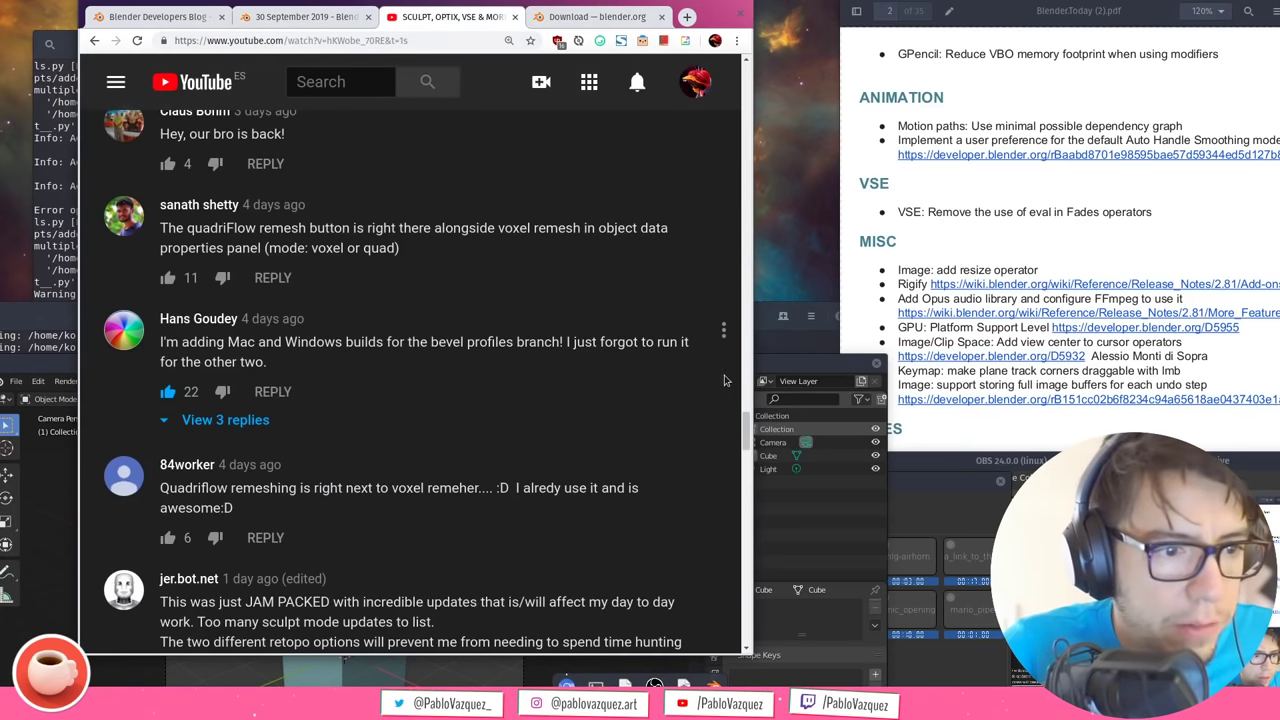
Expand the retopology wishlist comment and highlight its paragraph about datablock override
left_click_drag(747, 438, 748, 458)
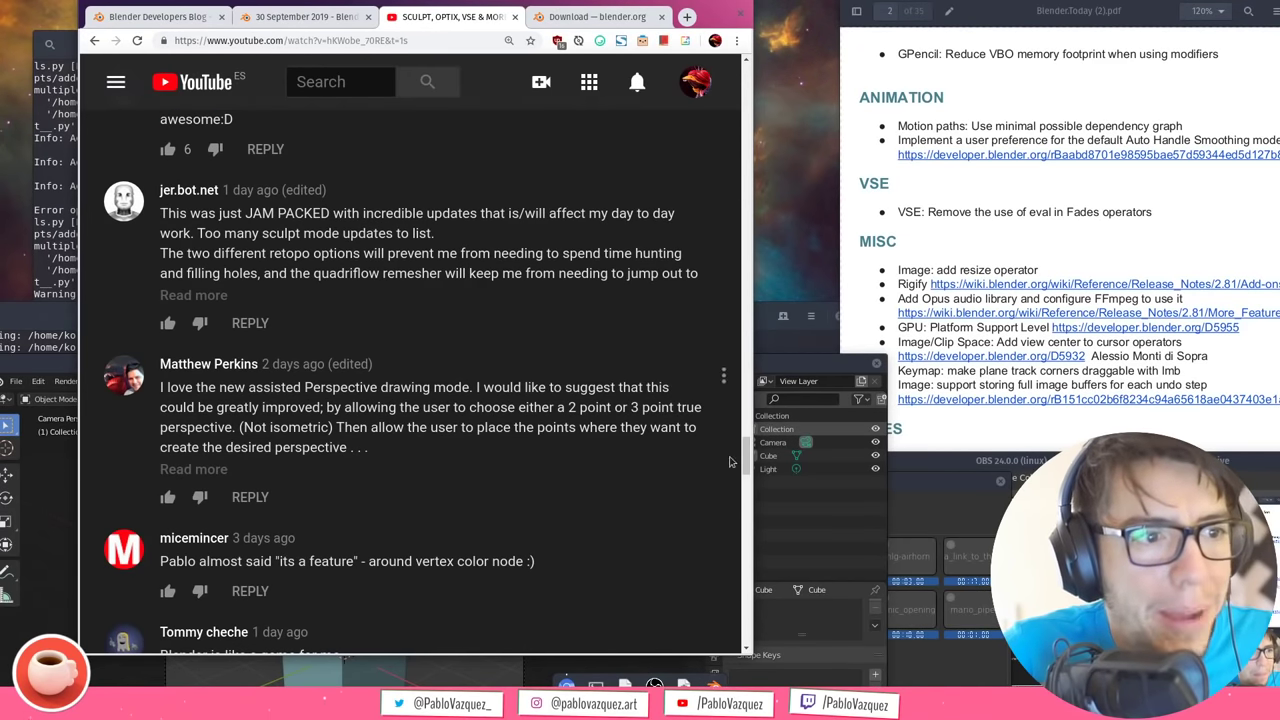
left_click(200, 296)
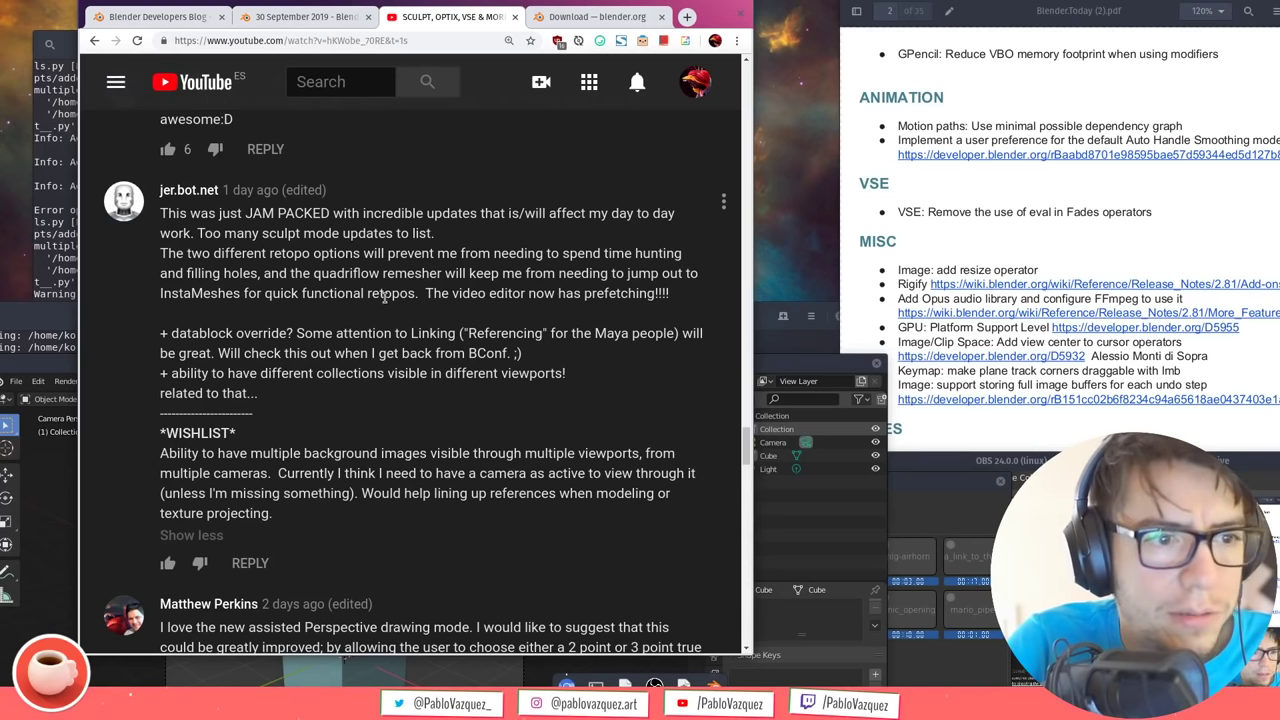
scroll(745, 455, "down", 2)
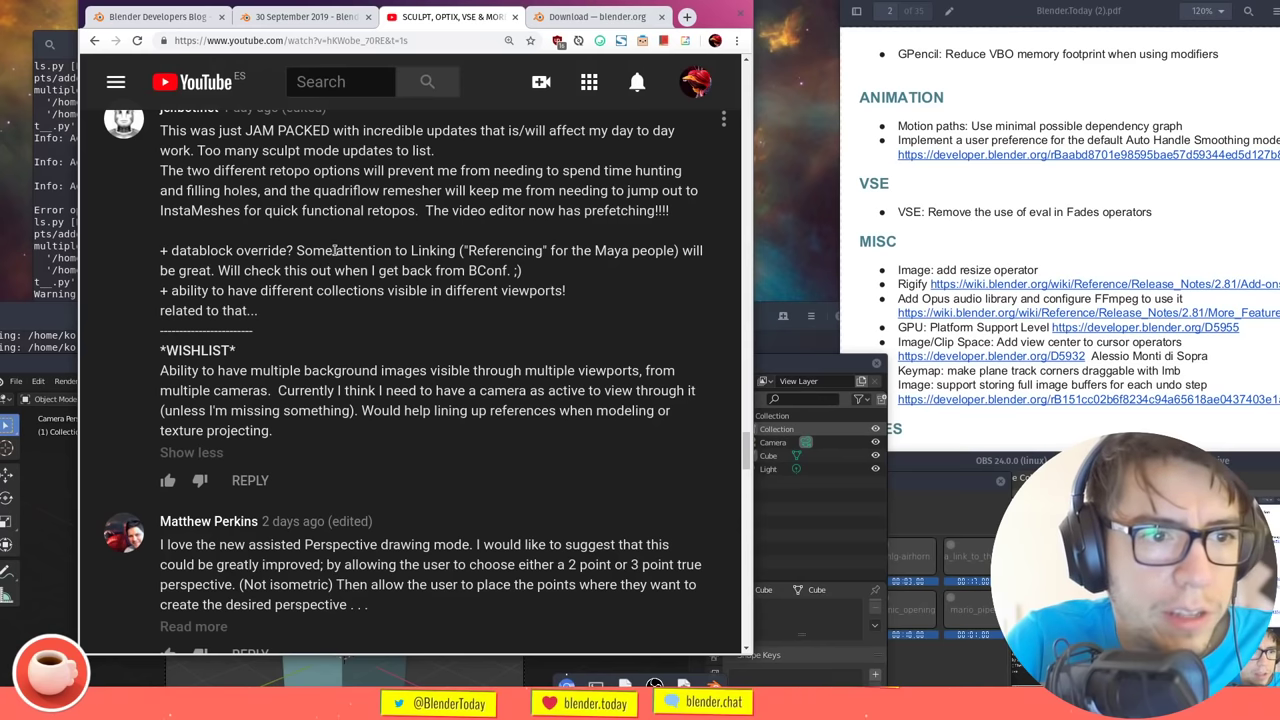
triple_click(525, 268)
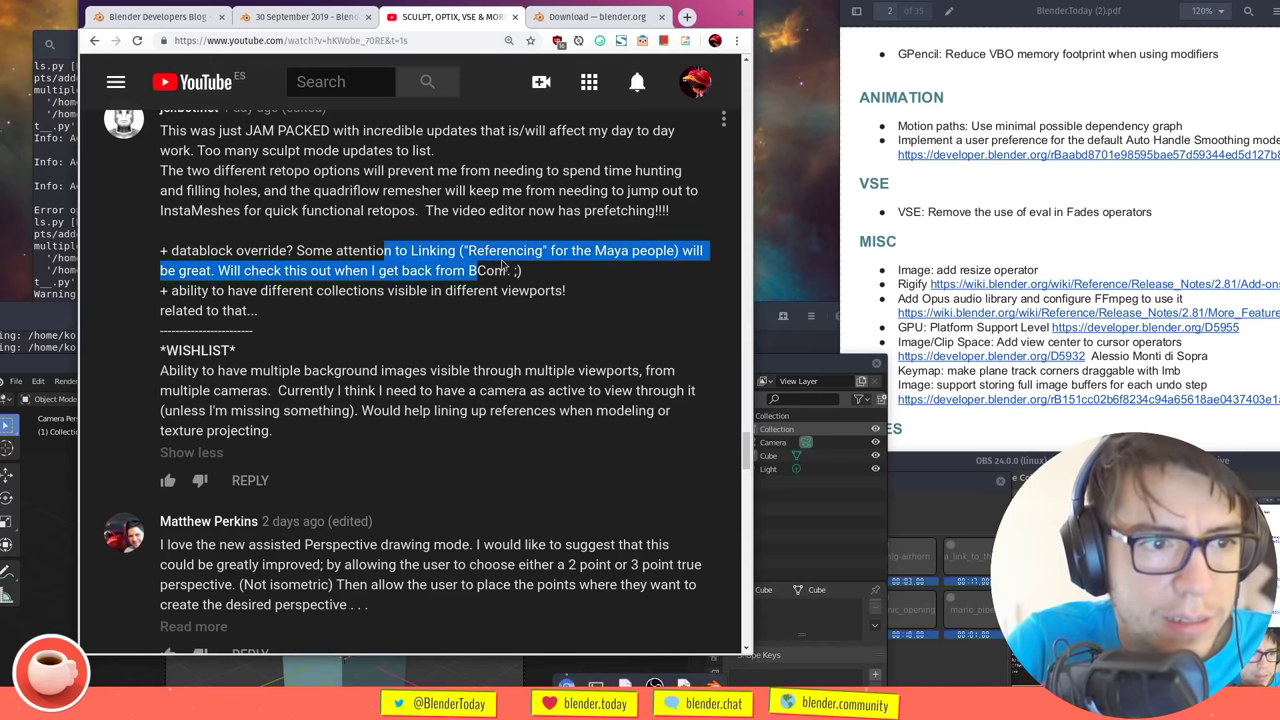
left_click(531, 266)
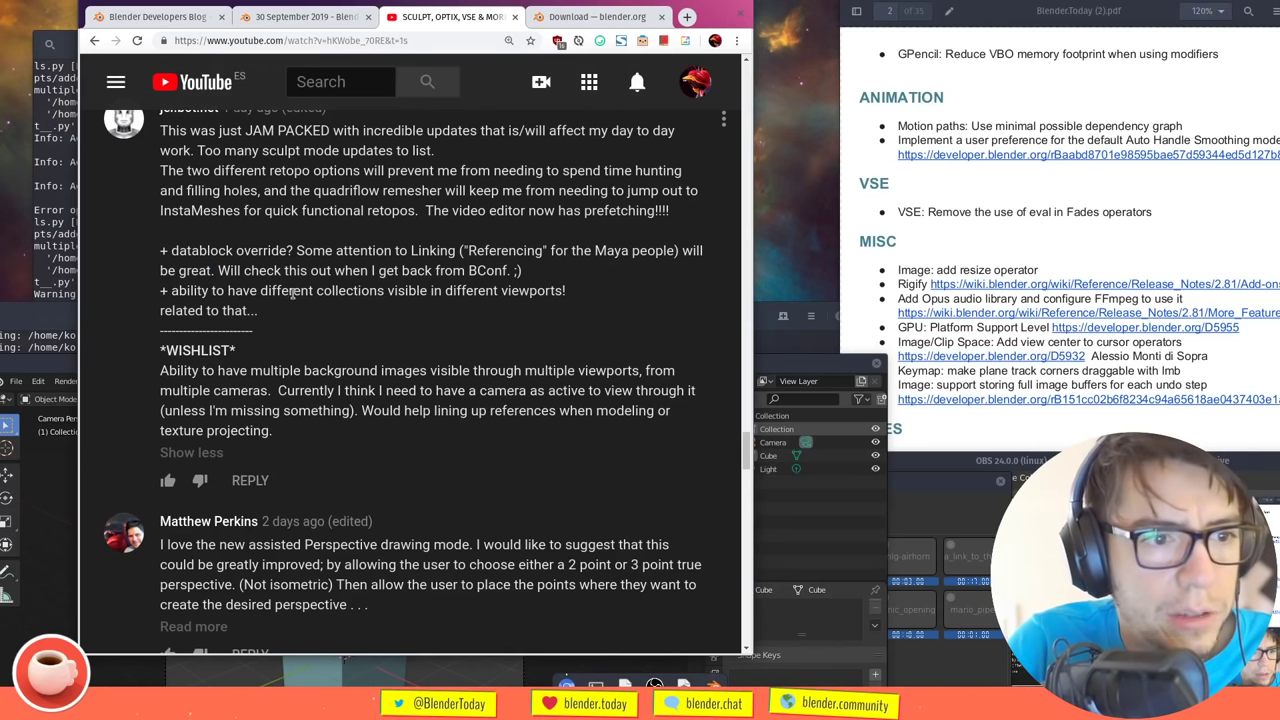
Scroll to and expand the 2-point/3-point perspective drawing suggestion
left_click_drag(746, 456, 746, 460)
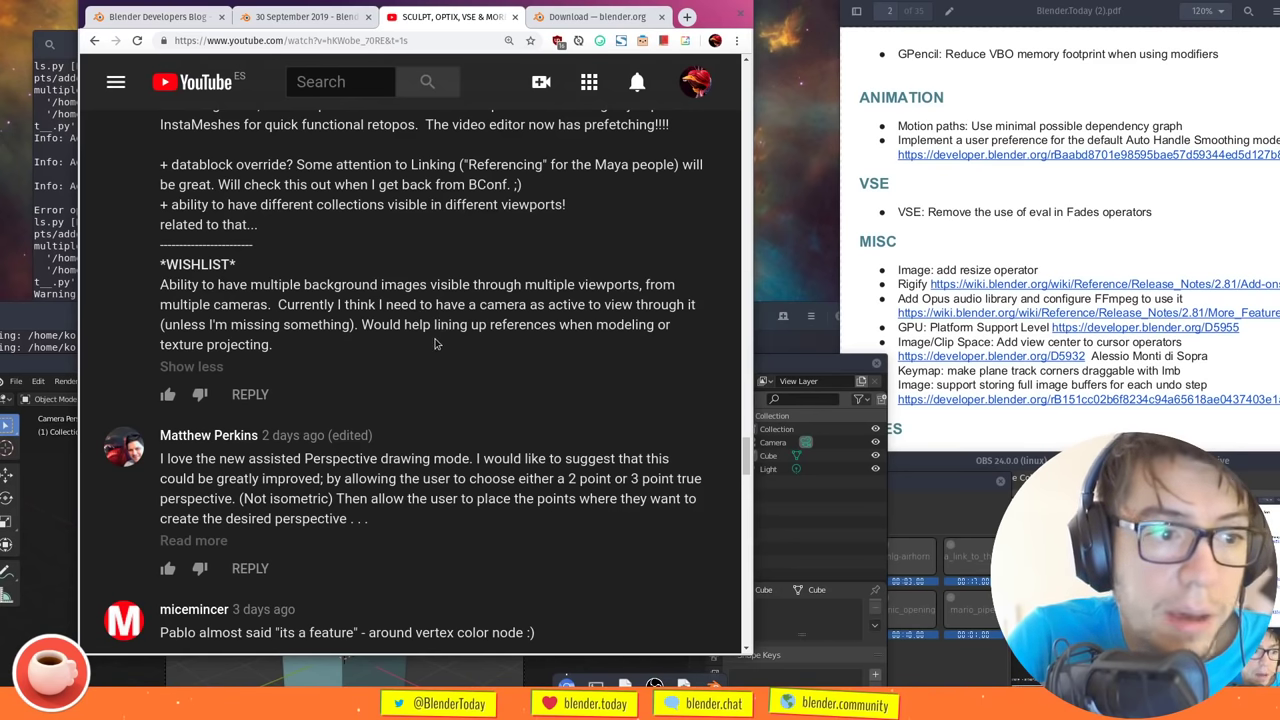
left_click_drag(746, 456, 750, 471)
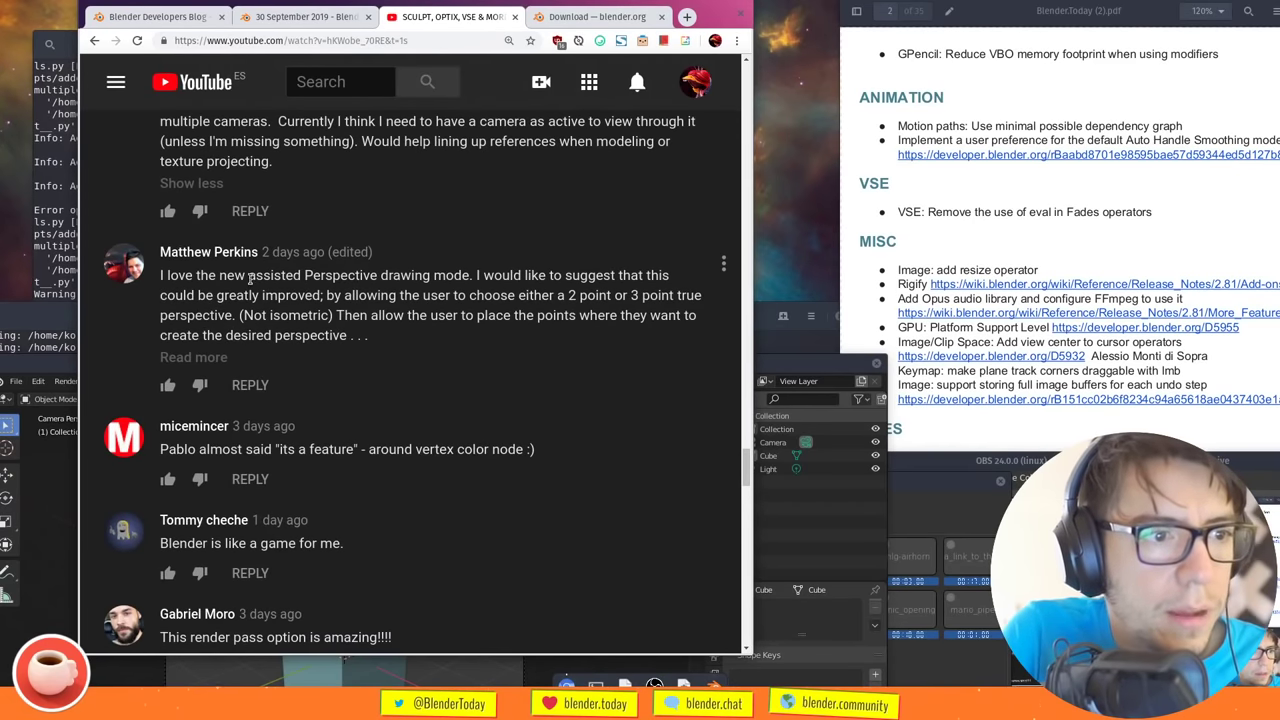
left_click(218, 356)
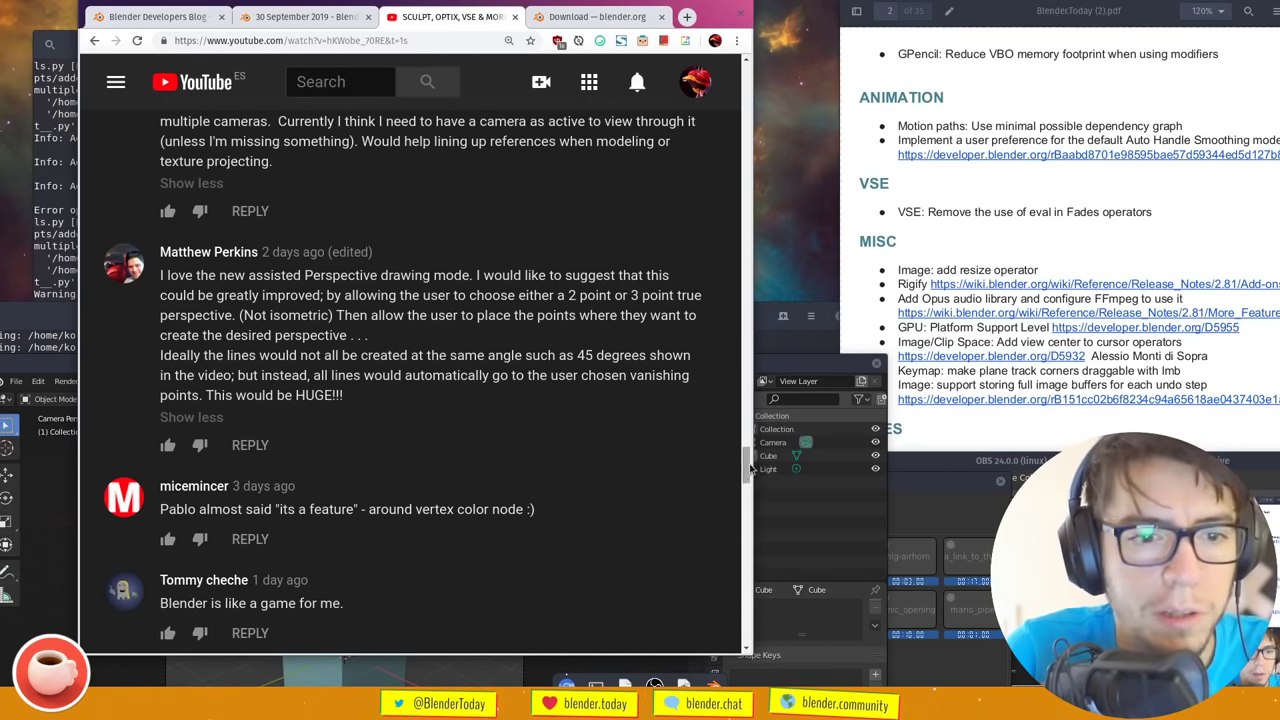
Scroll down to the remeshing comments, then raise the Blender window
scroll(745, 466, "down", 1)
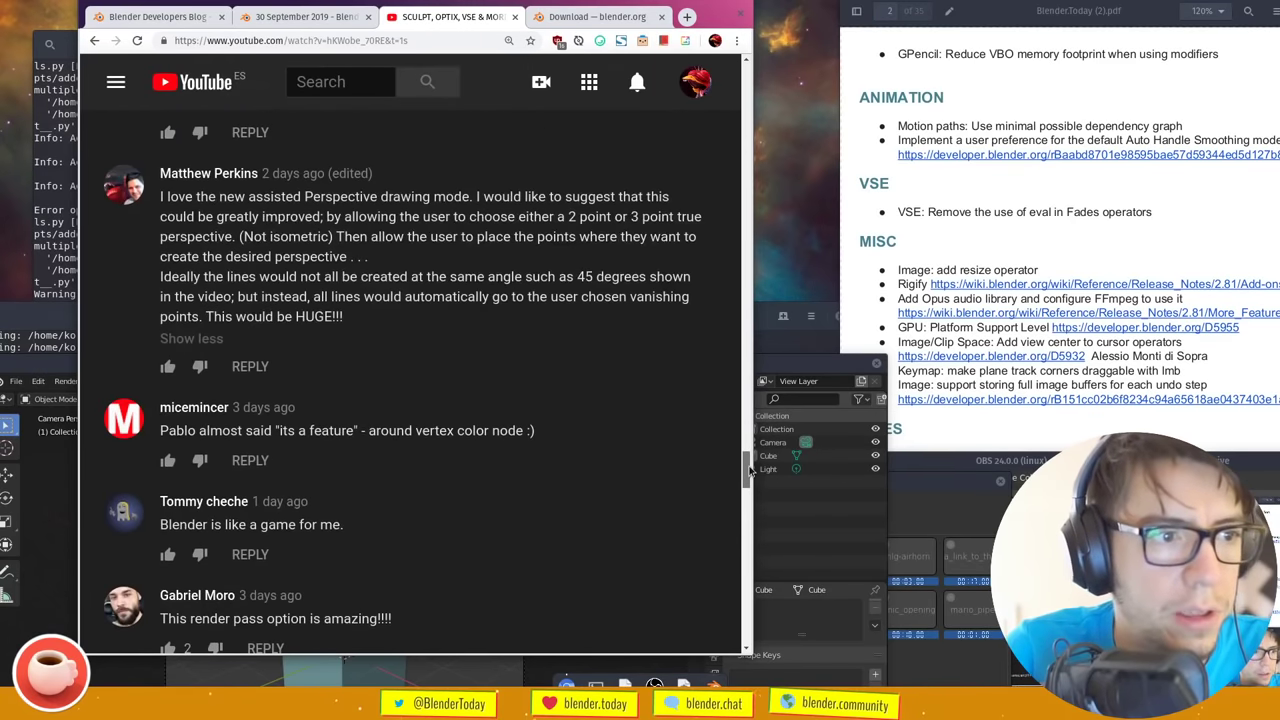
left_click_drag(749, 470, 749, 486)
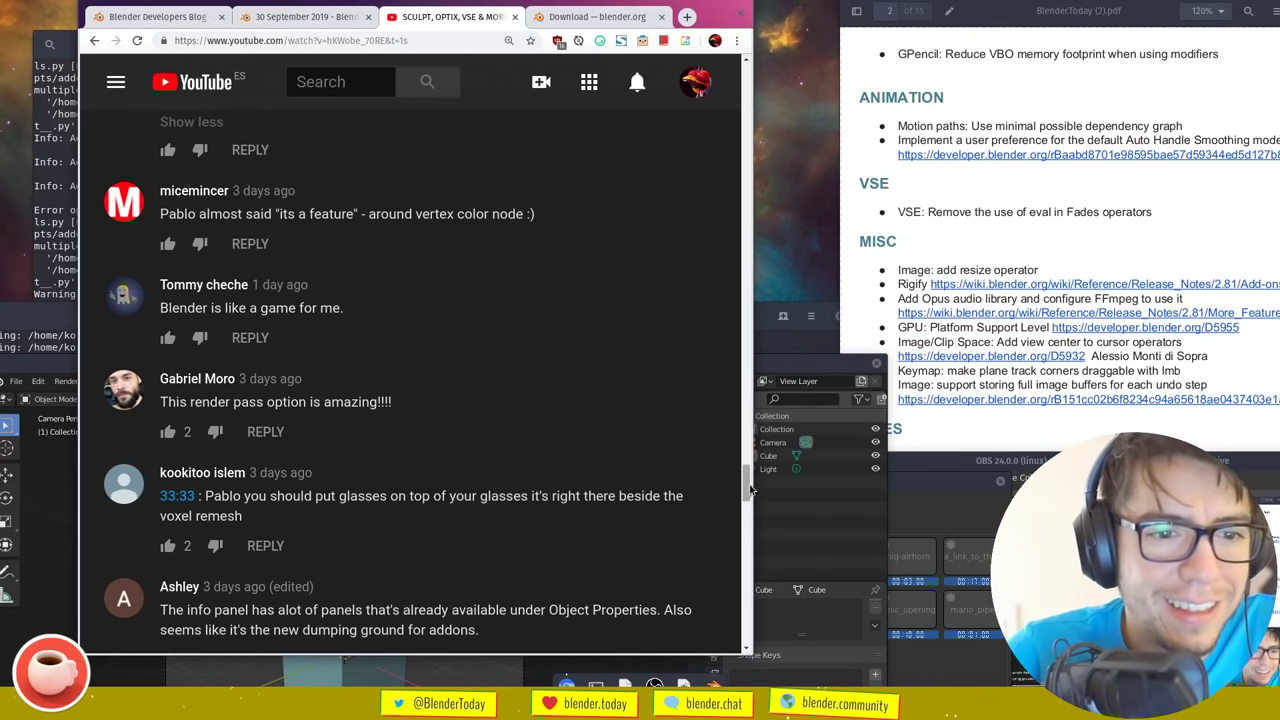
scroll(748, 488, "down", 1)
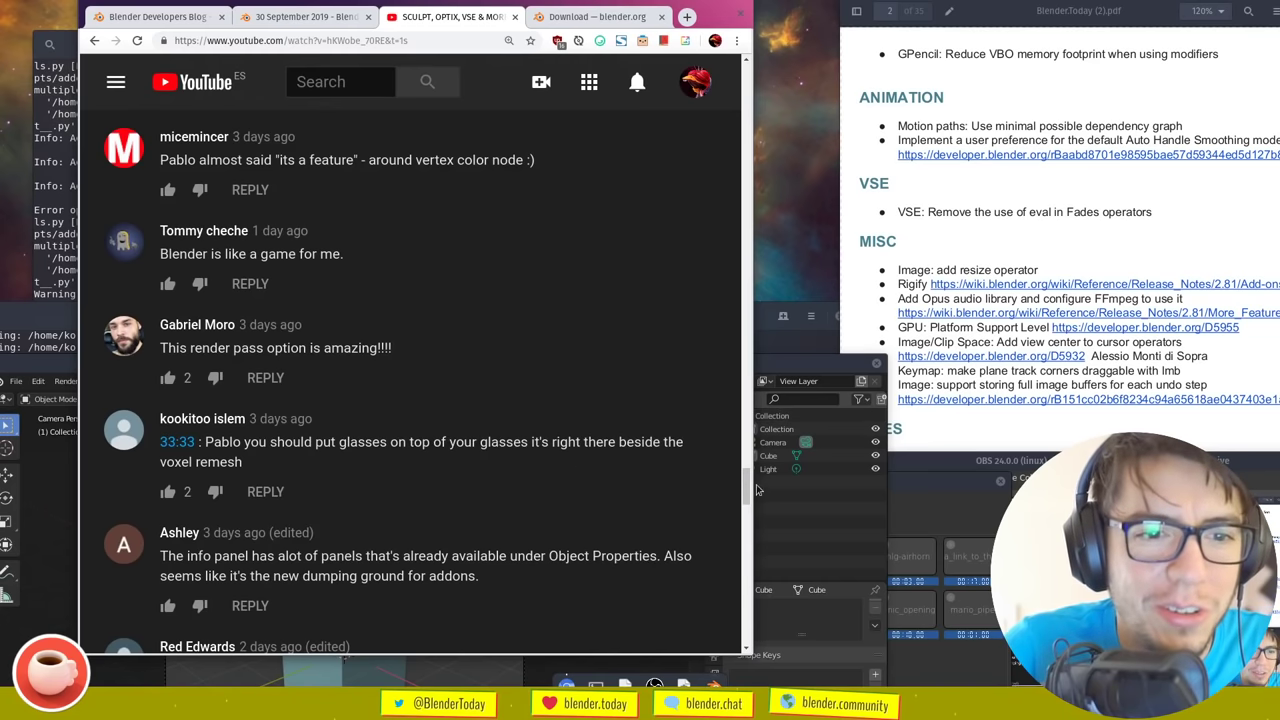
scroll(747, 495, "down", 1)
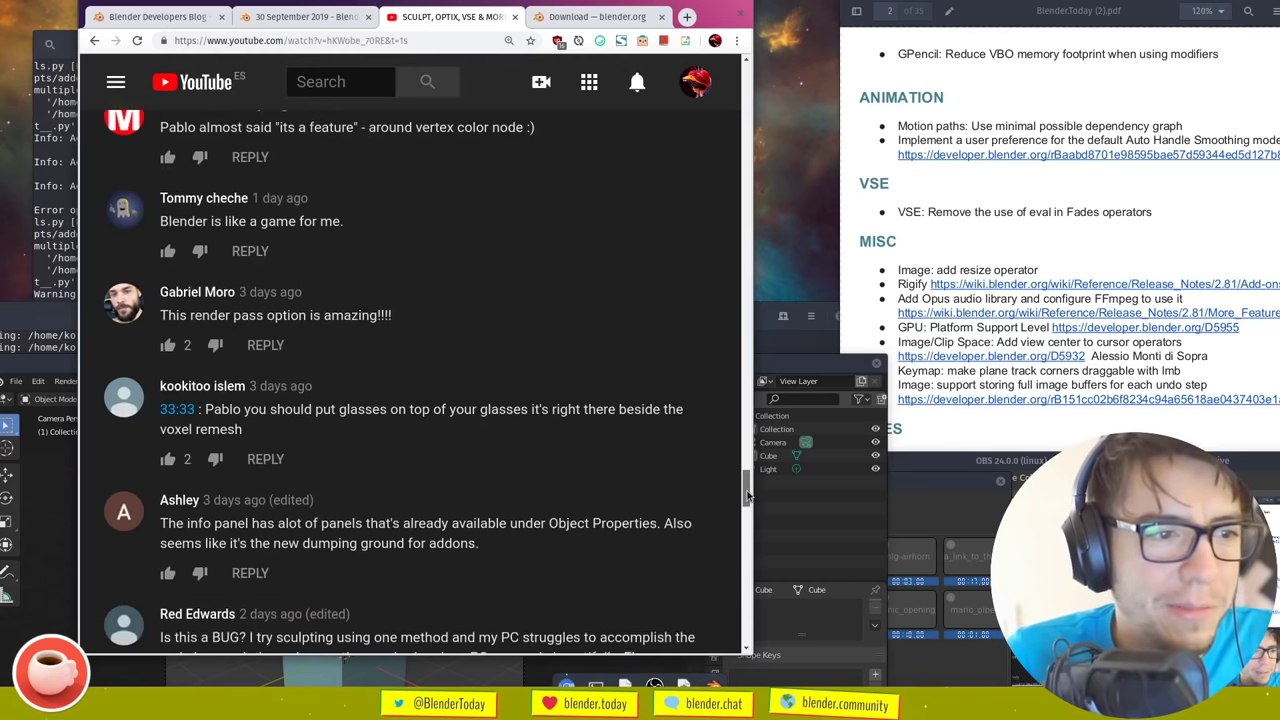
scroll(747, 495, "down", 2)
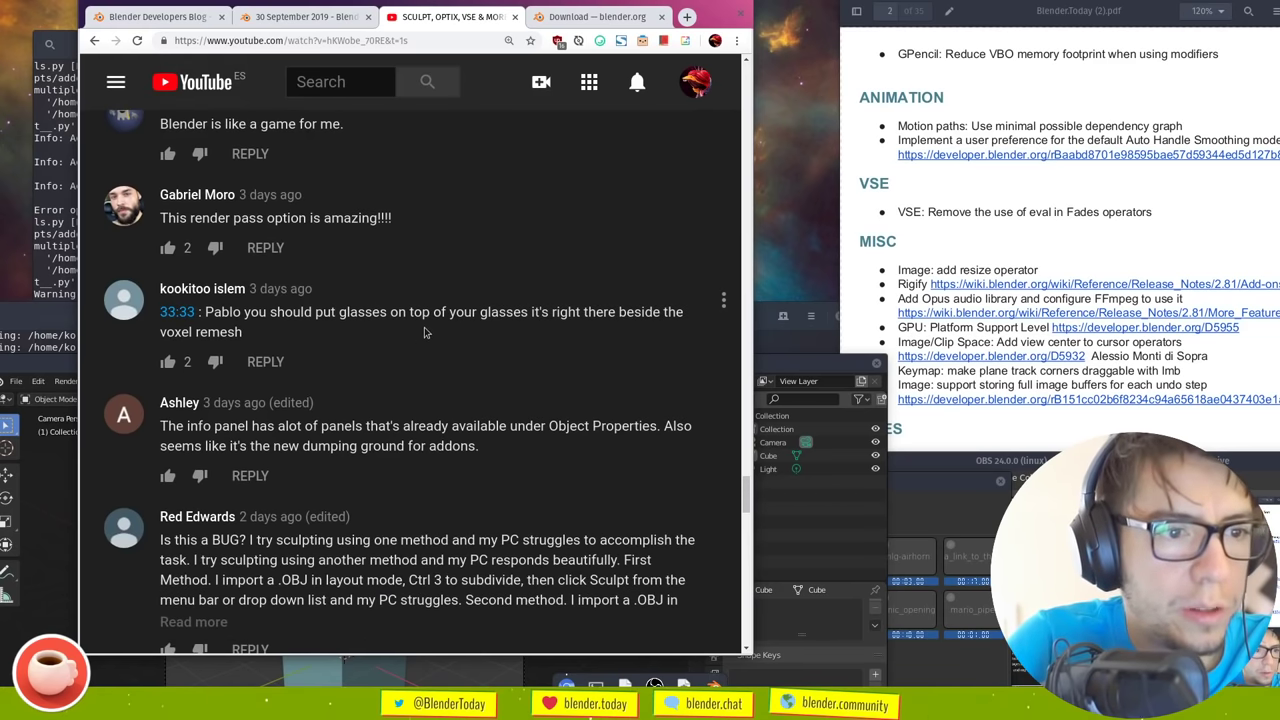
scroll(747, 497, "down", 1)
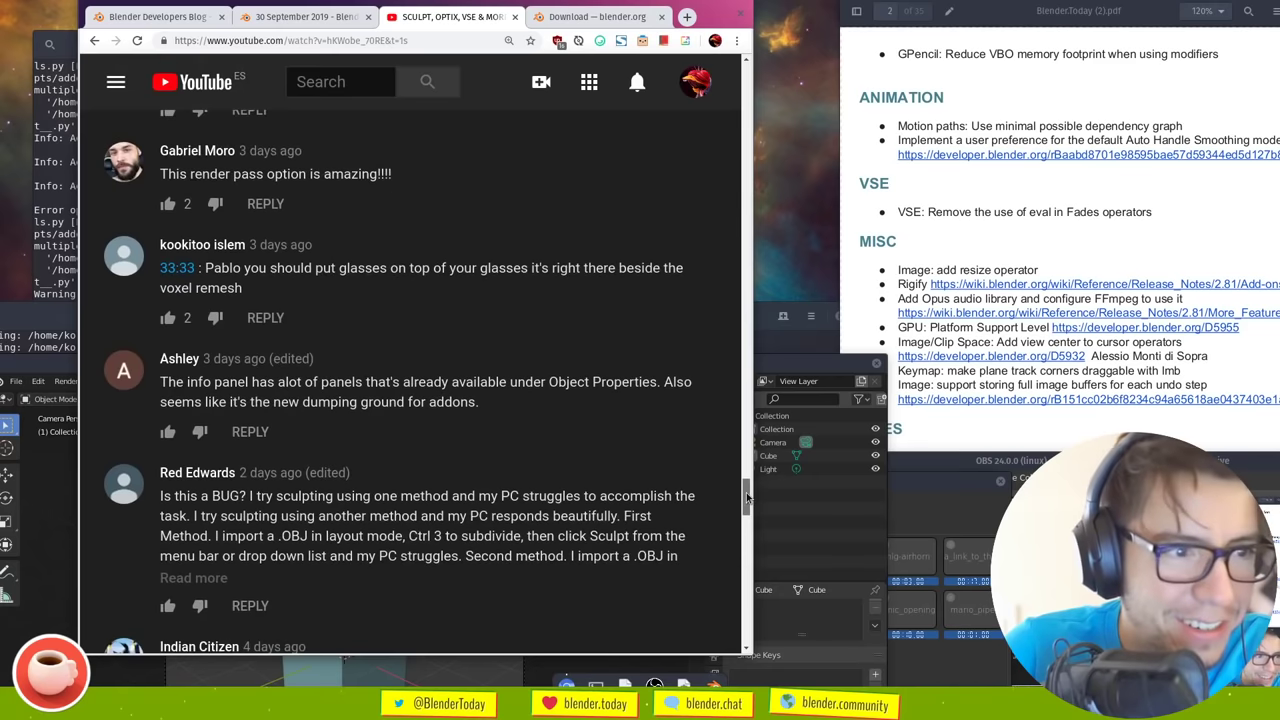
scroll(747, 497, "down", 2)
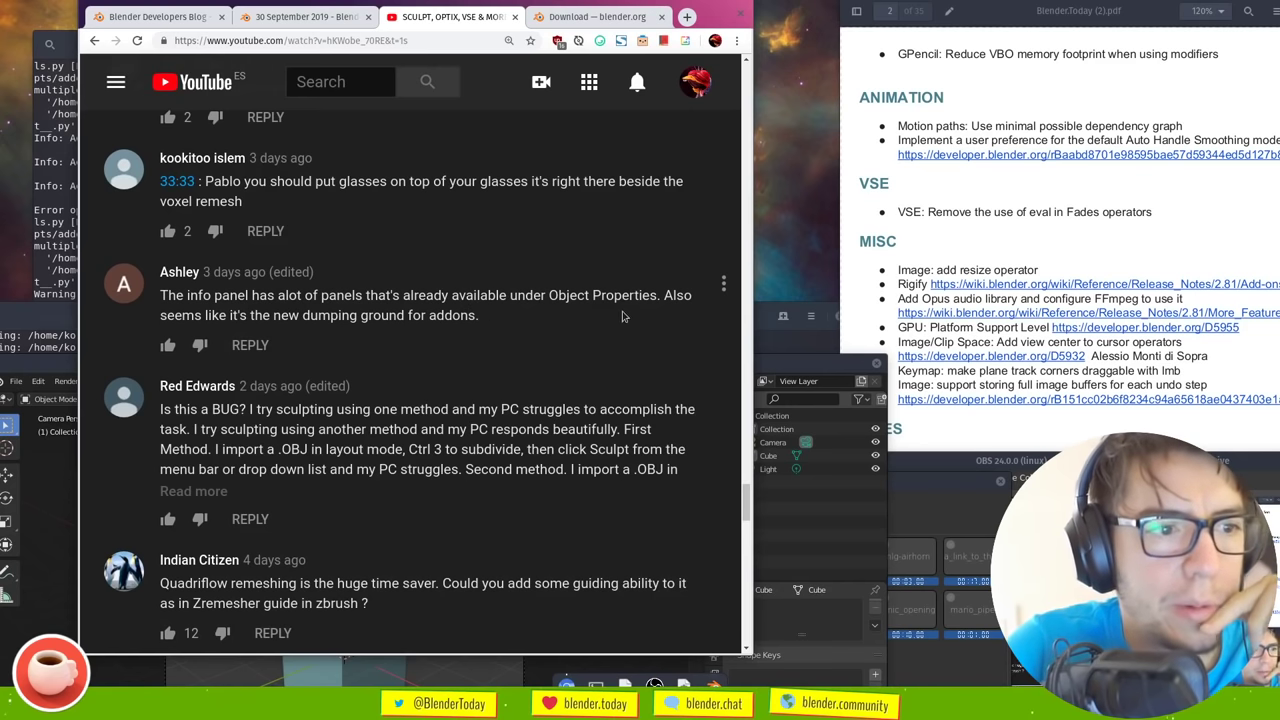
left_click(808, 376)
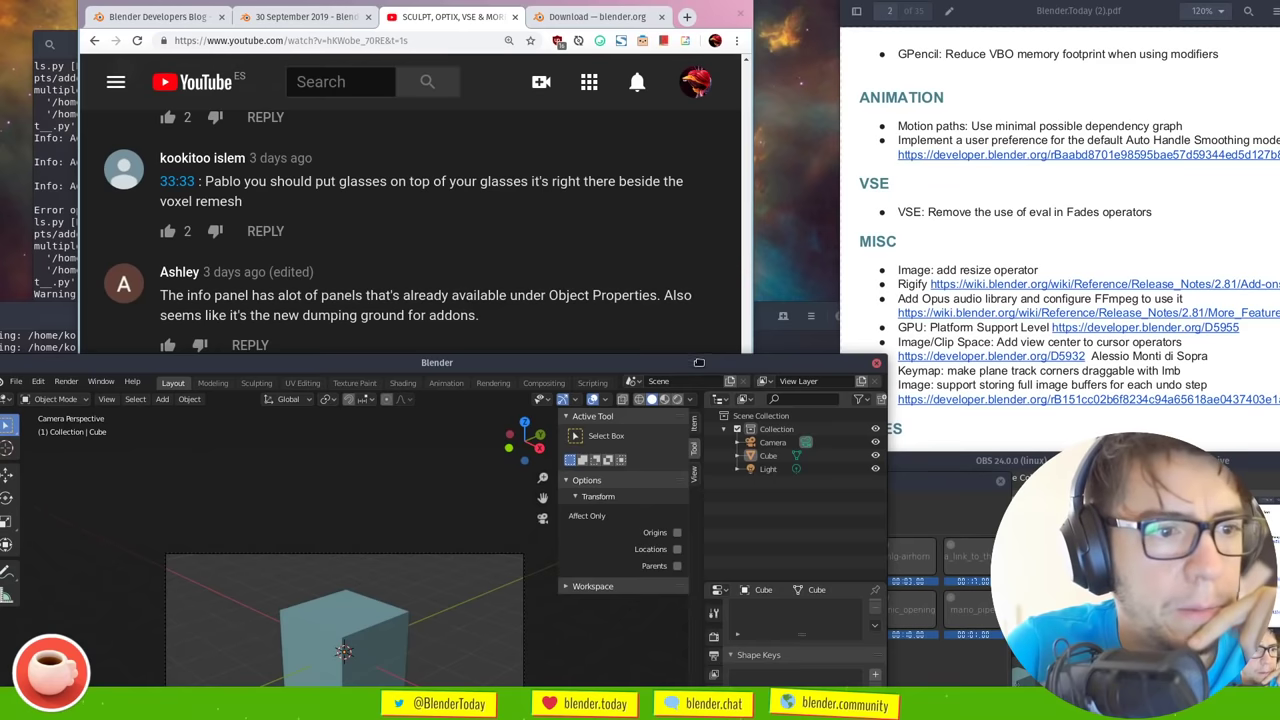
Reposition the Blender window and collapse the sidebar's Transform and active tool panels
left_click_drag(699, 362, 686, 338)
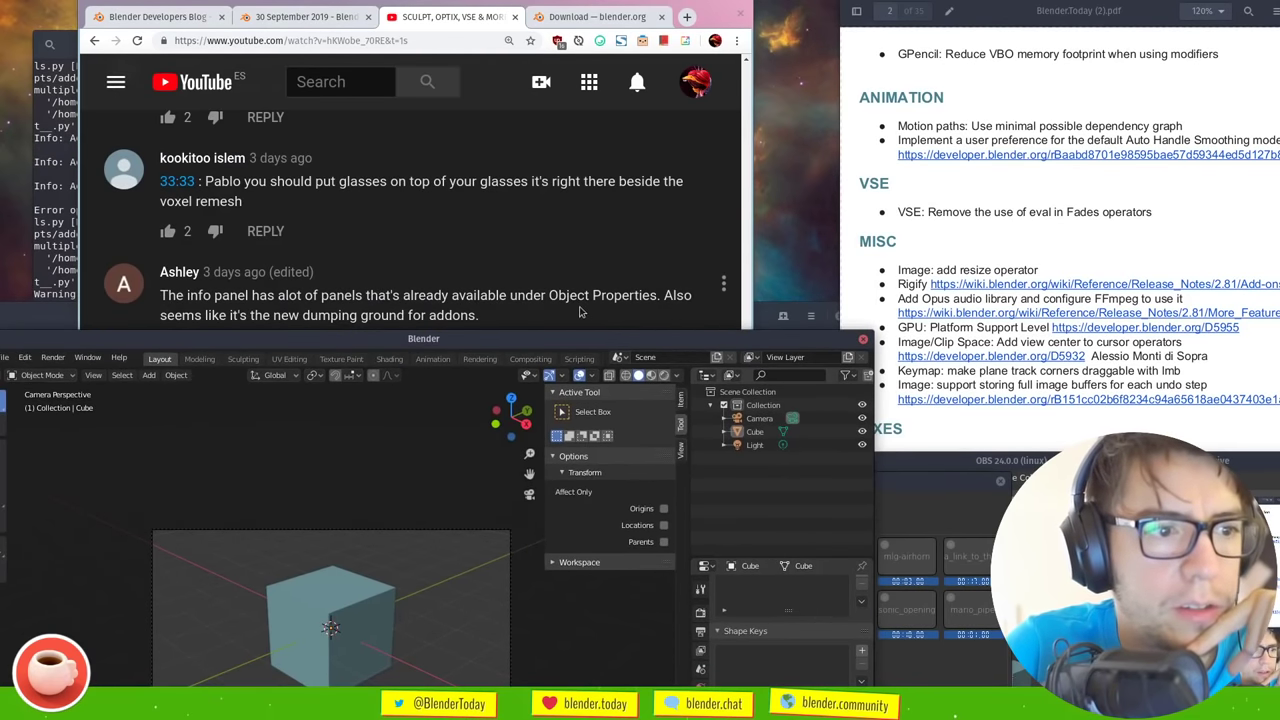
left_click_drag(532, 345, 561, 175)
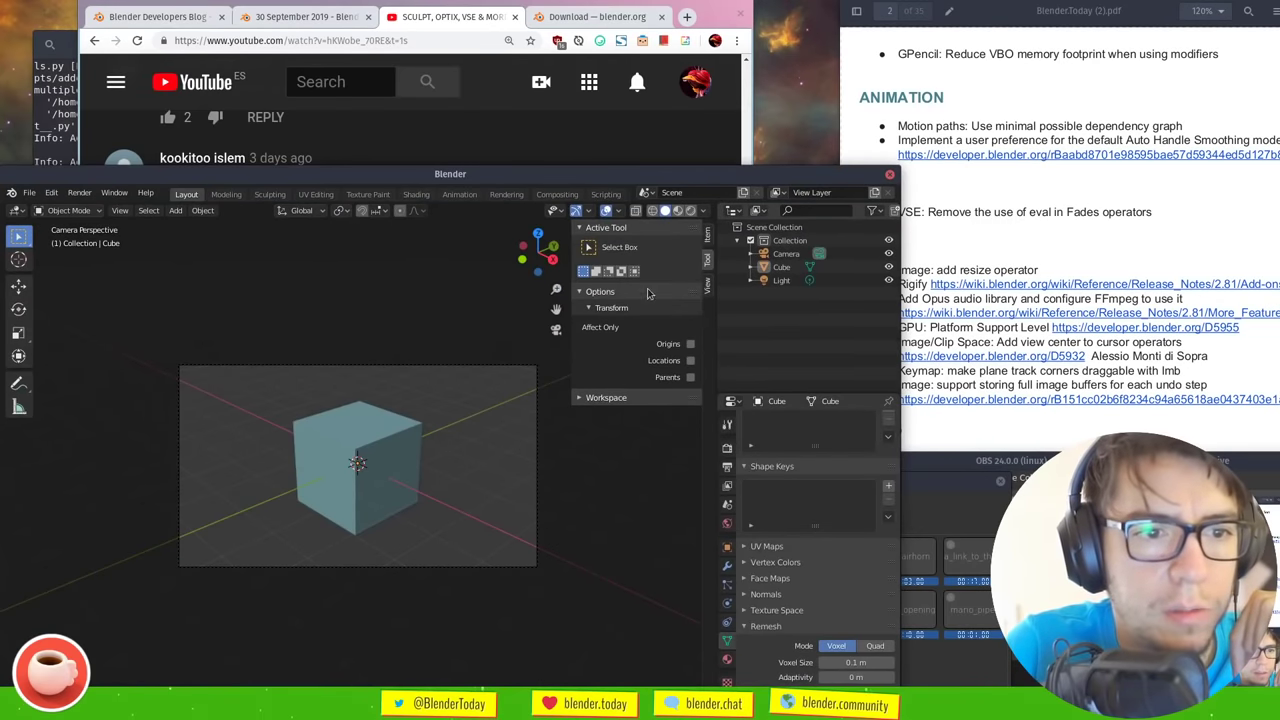
left_click(645, 292)
left_click(622, 309)
left_click(621, 311)
left_click(623, 230)
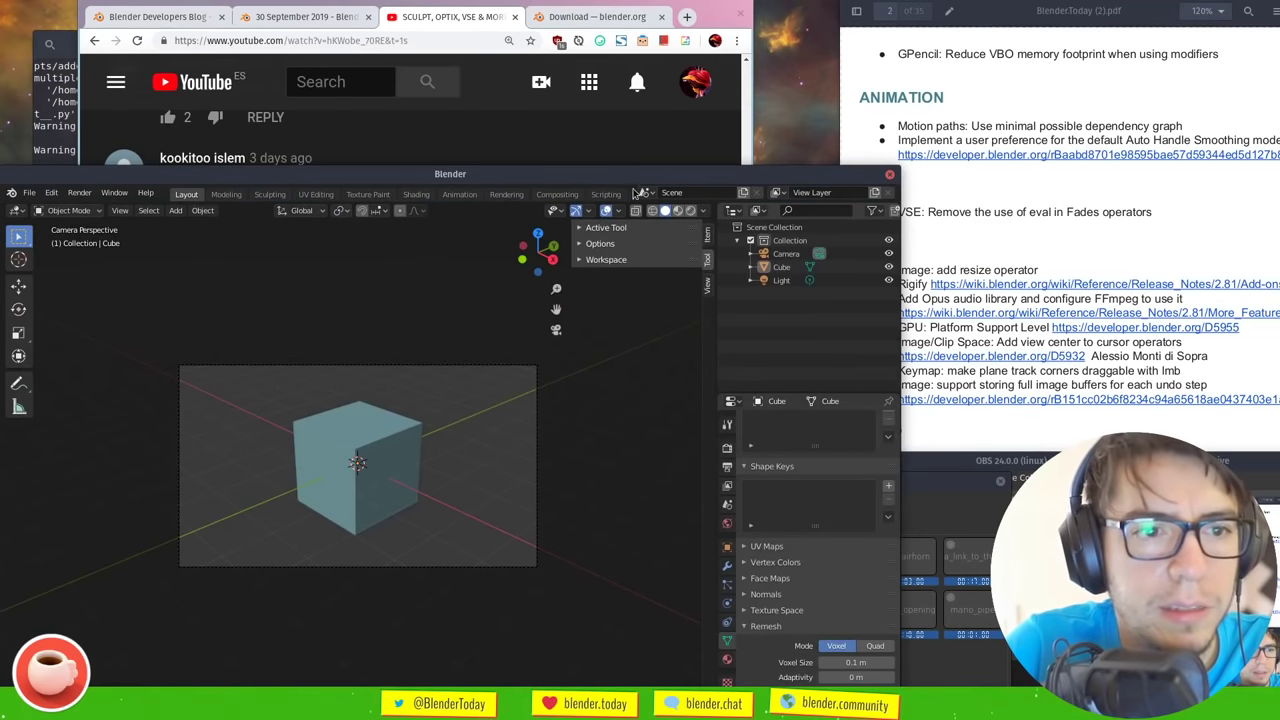
Move Blender aside to read a comment, then bring Blender back in front
left_click_drag(633, 190, 633, 316)
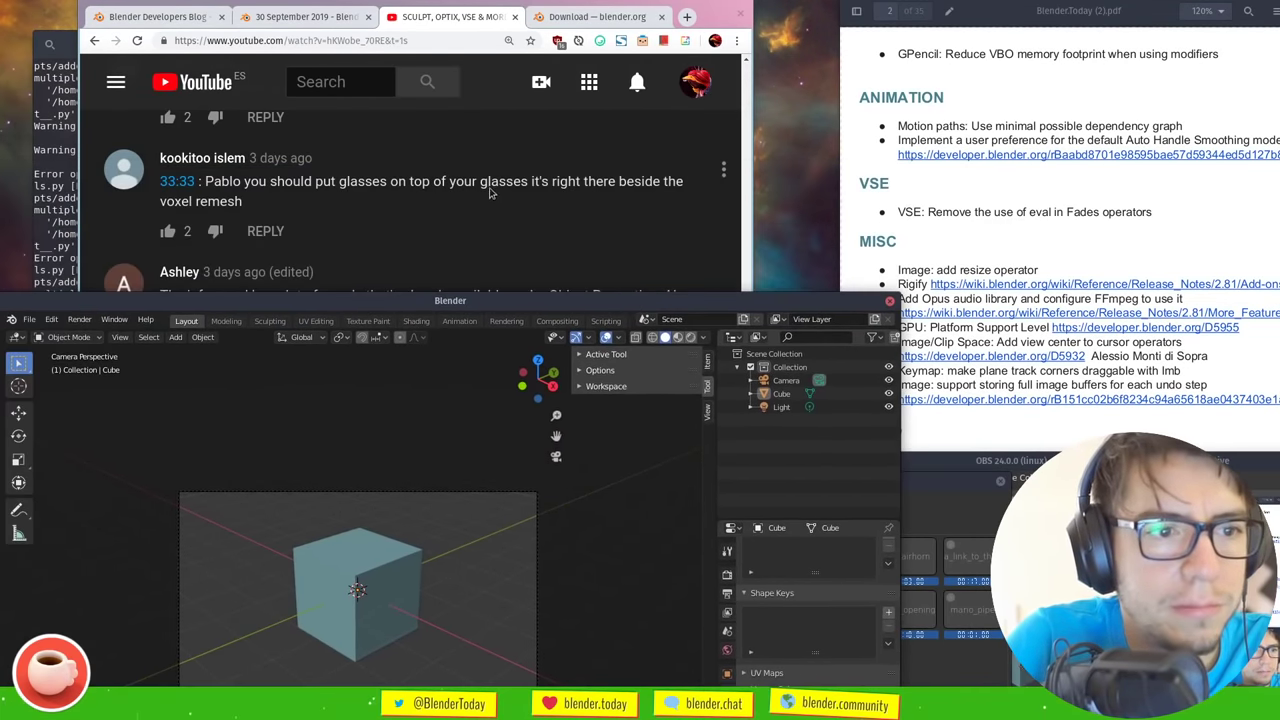
left_click(490, 193)
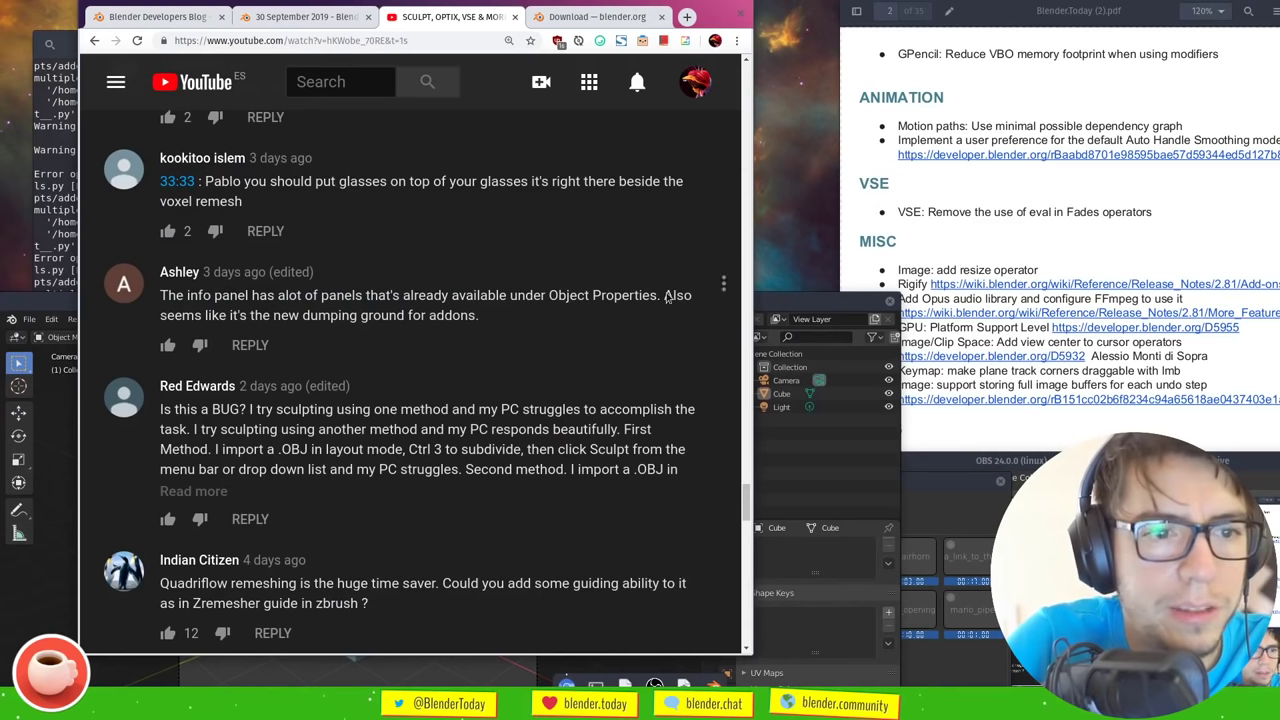
scroll(748, 503, "down", 1)
left_click(757, 495)
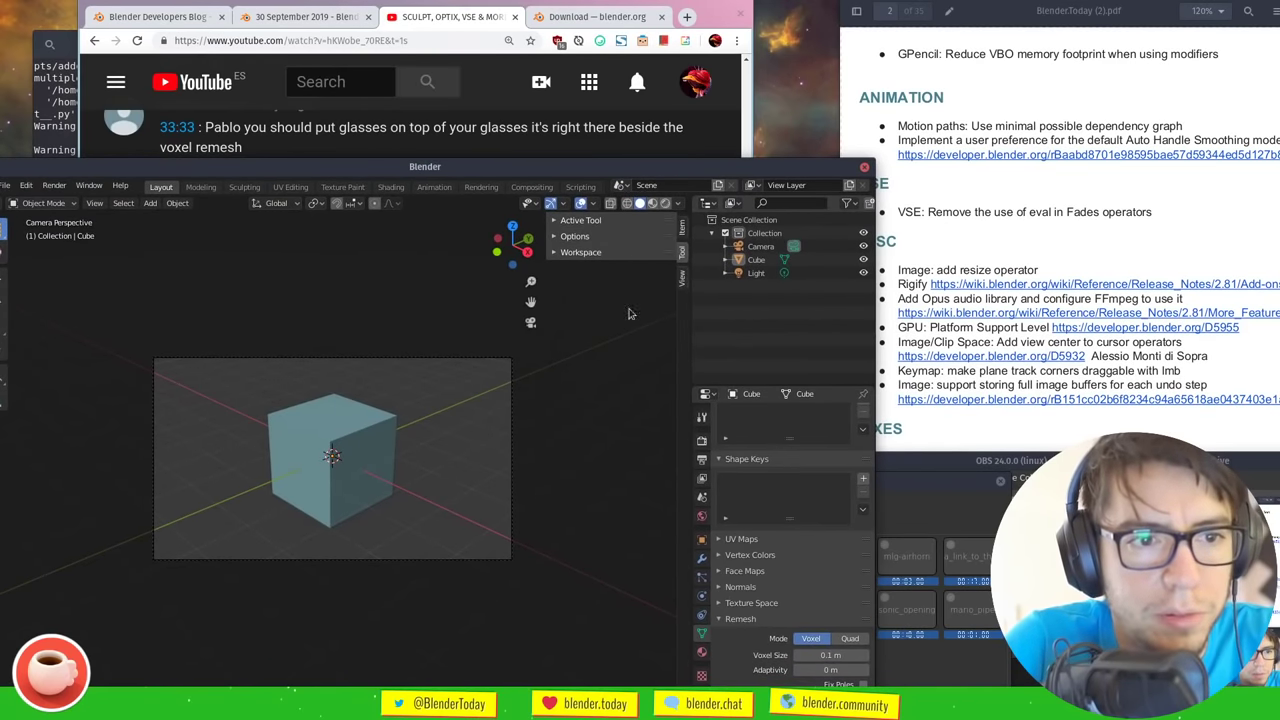
Hide the sidebar and browse the Render, Material and Physics properties
key("n")
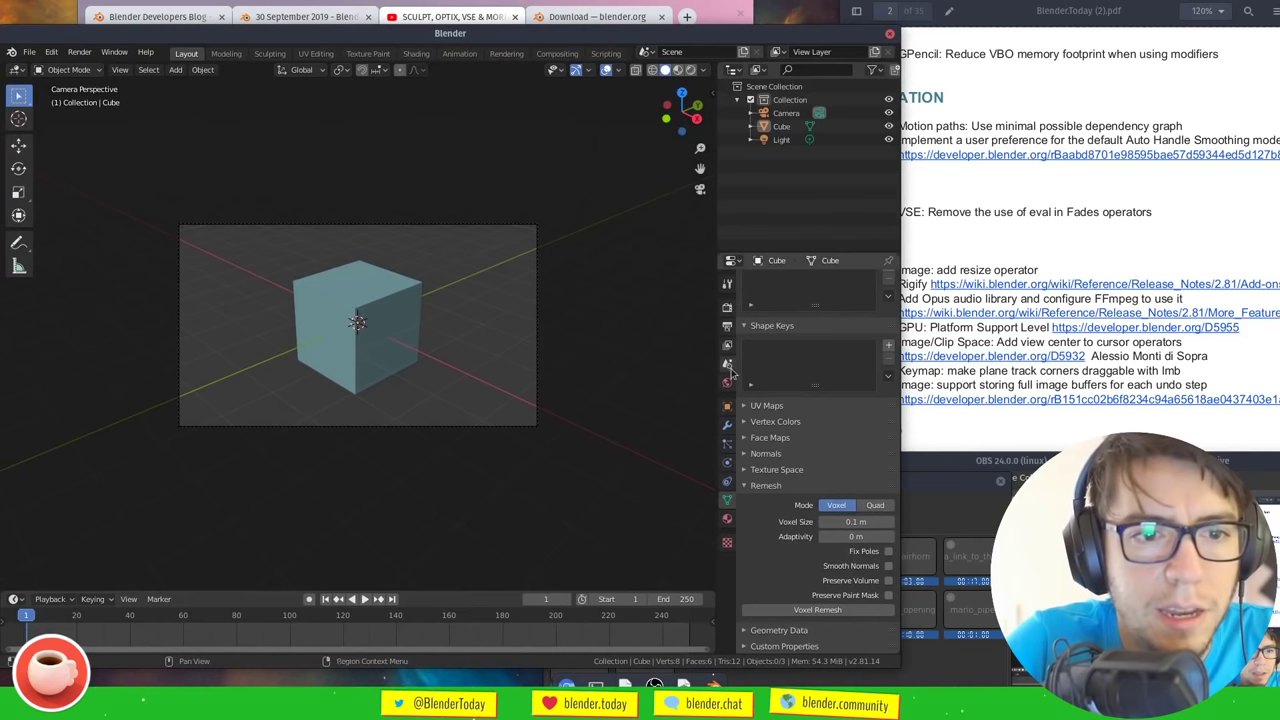
left_click(727, 306)
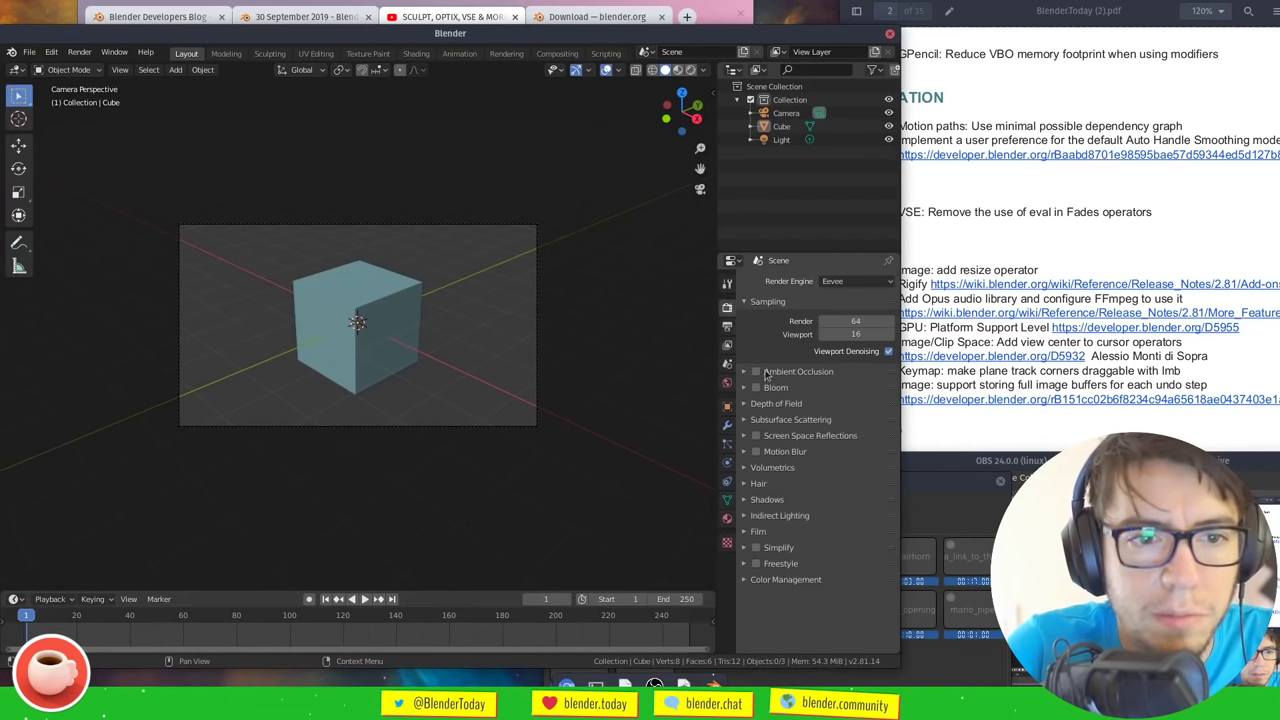
left_click(728, 517)
left_click(727, 500)
Reopen the sidebar, slide Blender down and right, and bring the YouTube comments forward
left_click(727, 462)
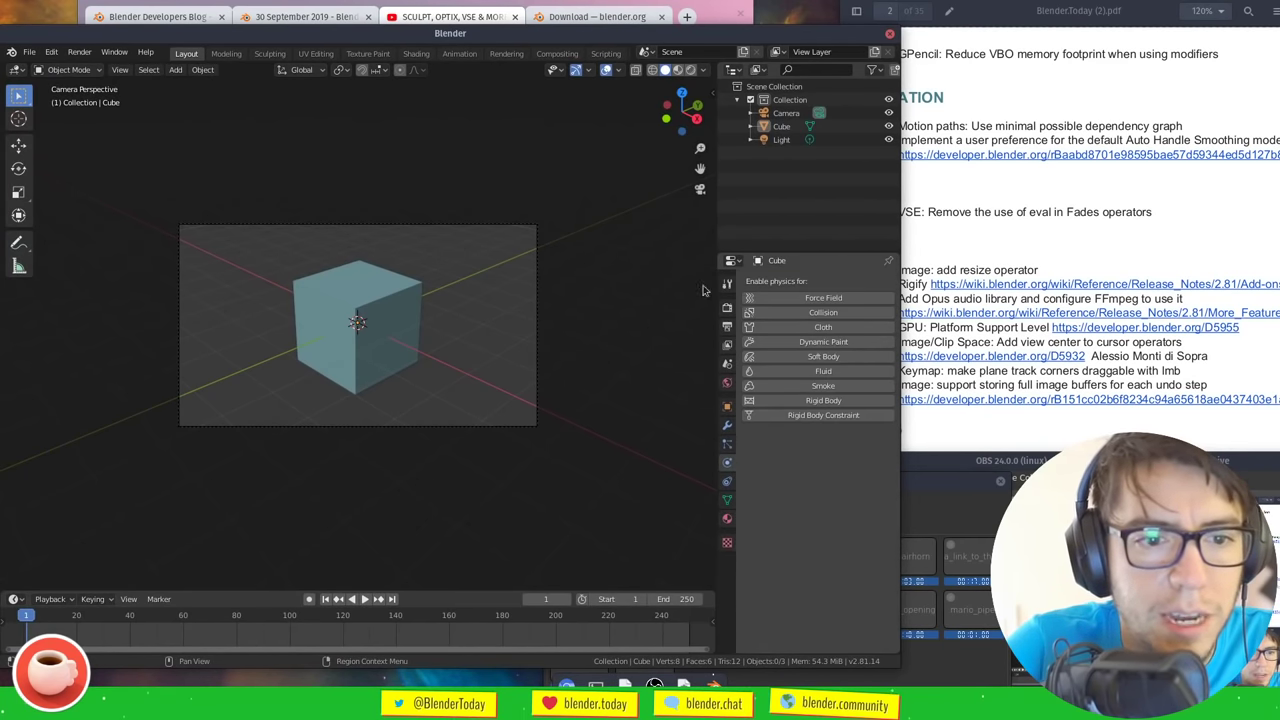
key("n")
left_click_drag(569, 38, 606, 106)
left_click_drag(585, 150, 558, 457)
left_click(533, 250)
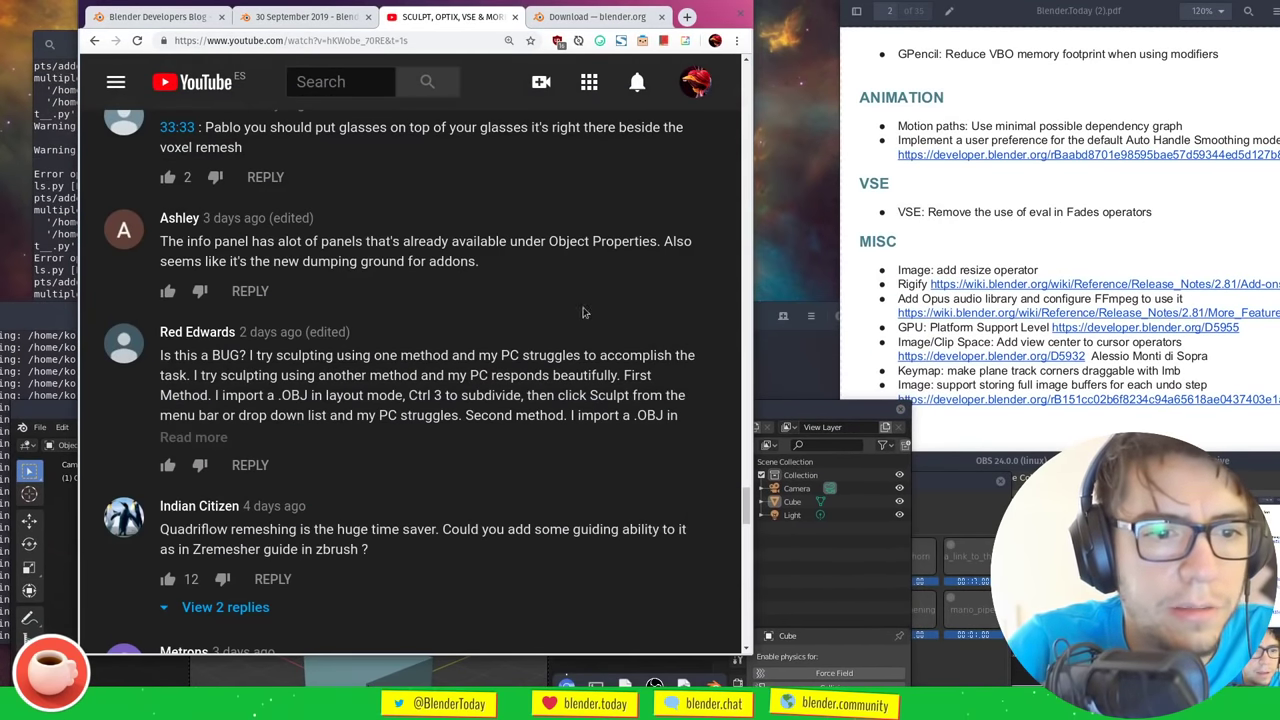
Expand the sculpting-slowdown bug comment to its full text
left_click(784, 416)
left_click(638, 389)
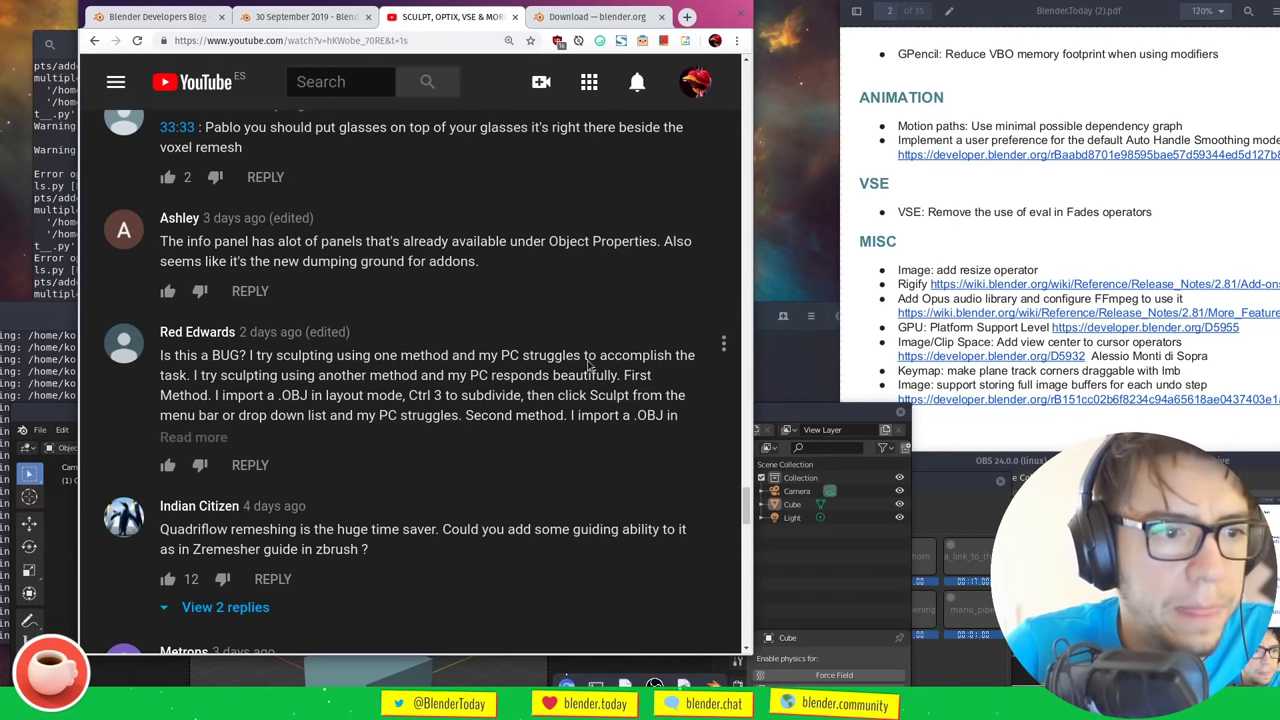
left_click(196, 437)
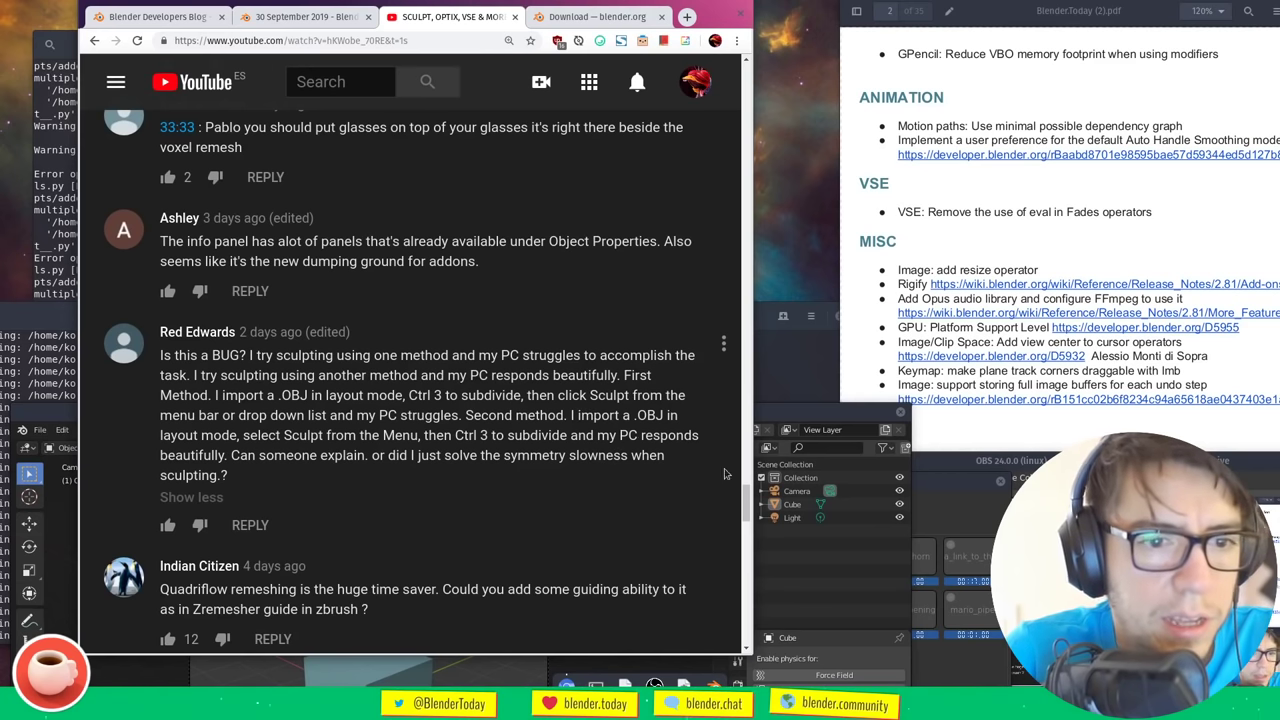
Reveal the two replies under the Quadriflow comment and shift Blender further right
left_click_drag(746, 512, 756, 537)
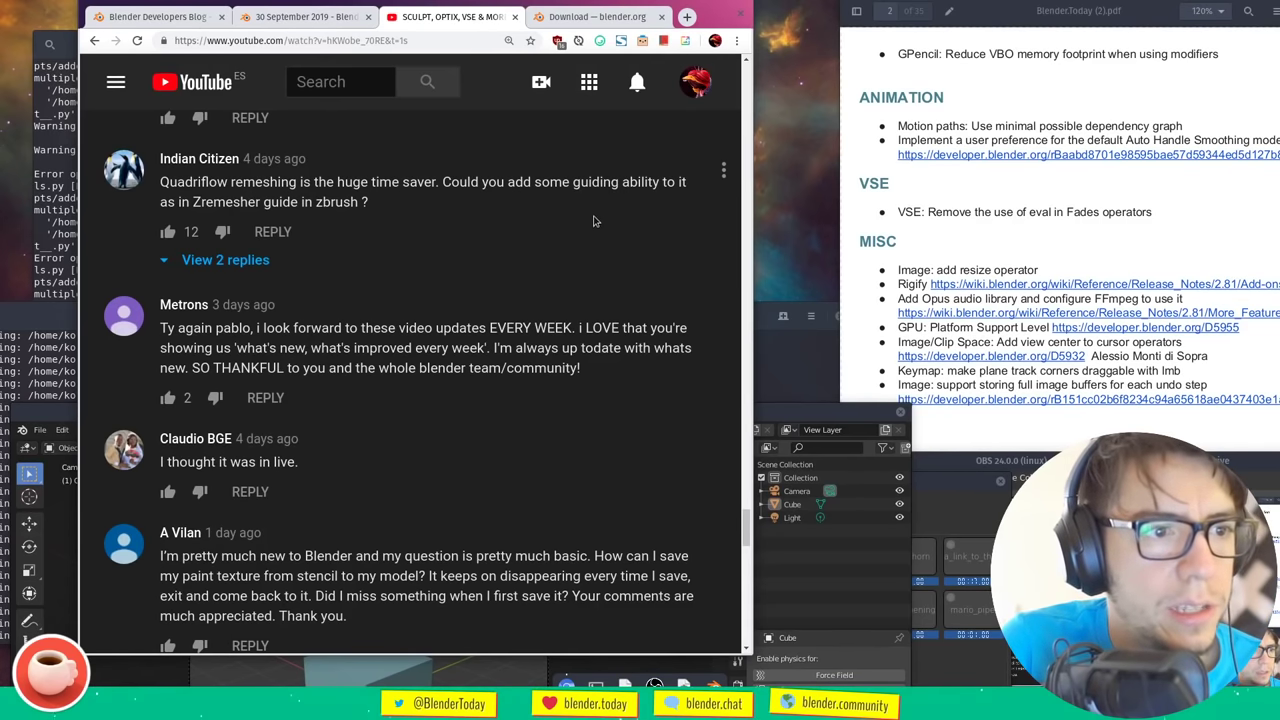
left_click(259, 263)
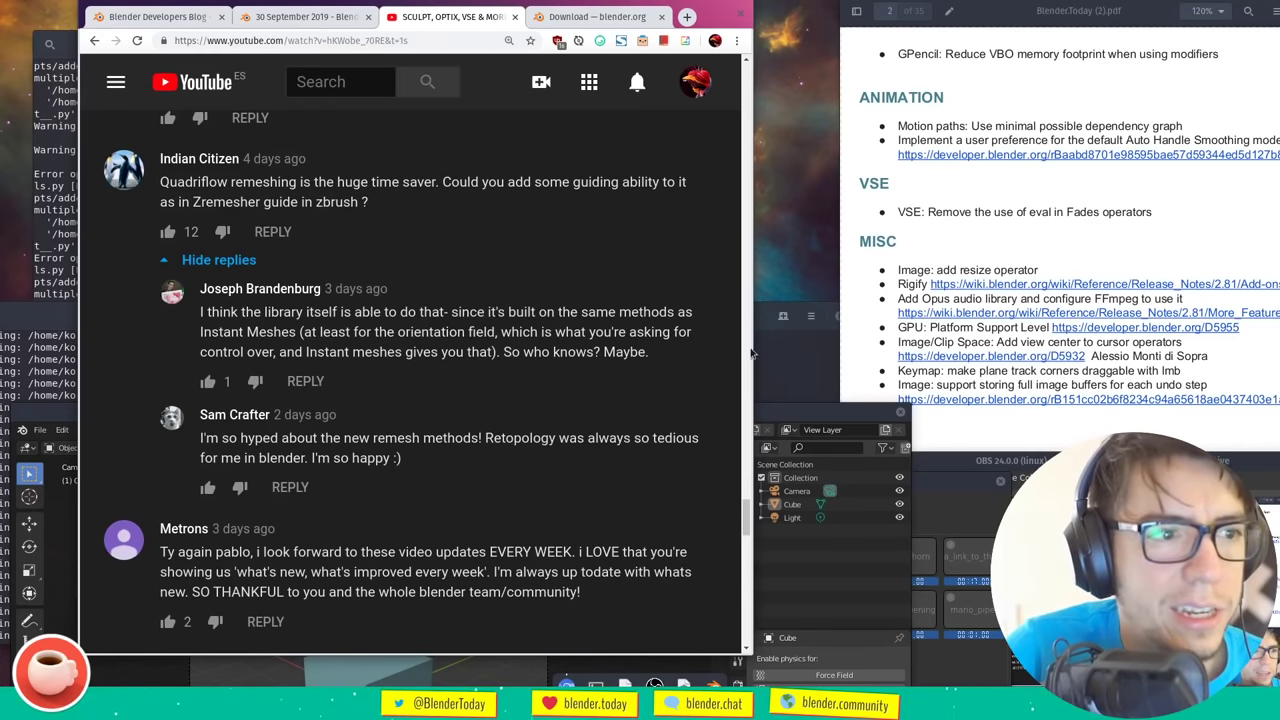
left_click_drag(810, 422, 865, 317)
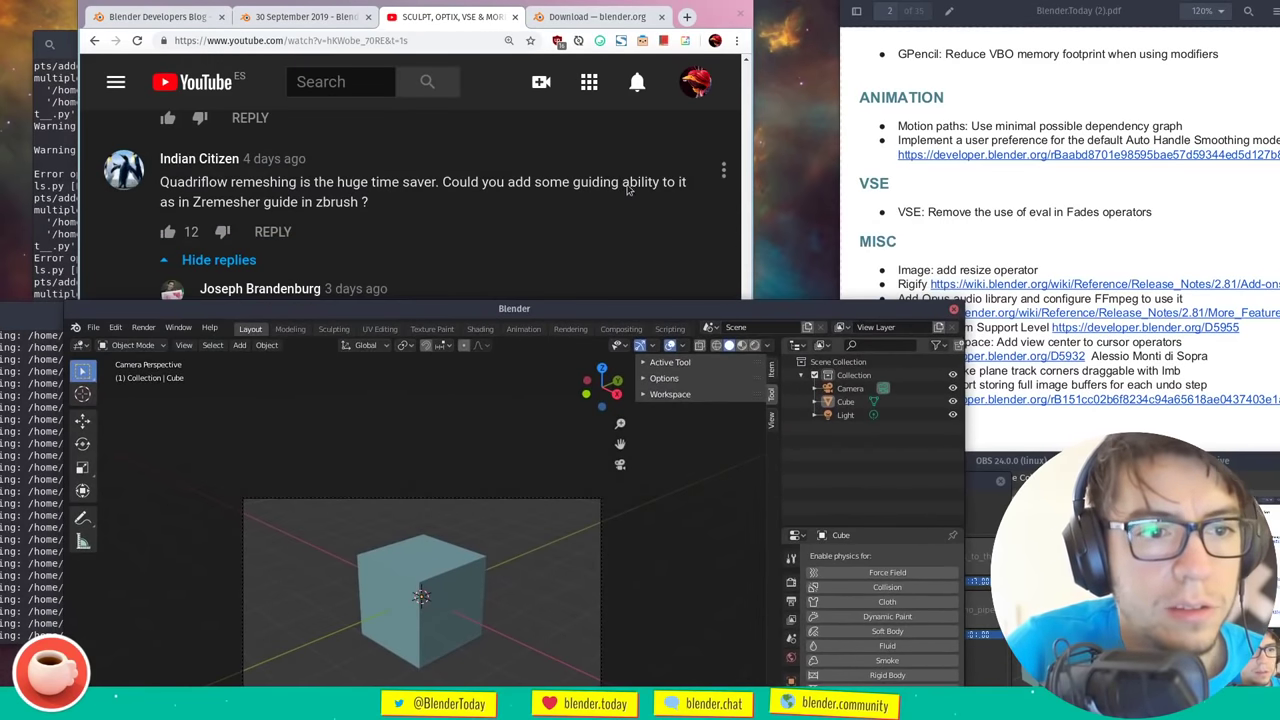
Like the YouTube comment praising the weekly update videos
left_click(712, 266)
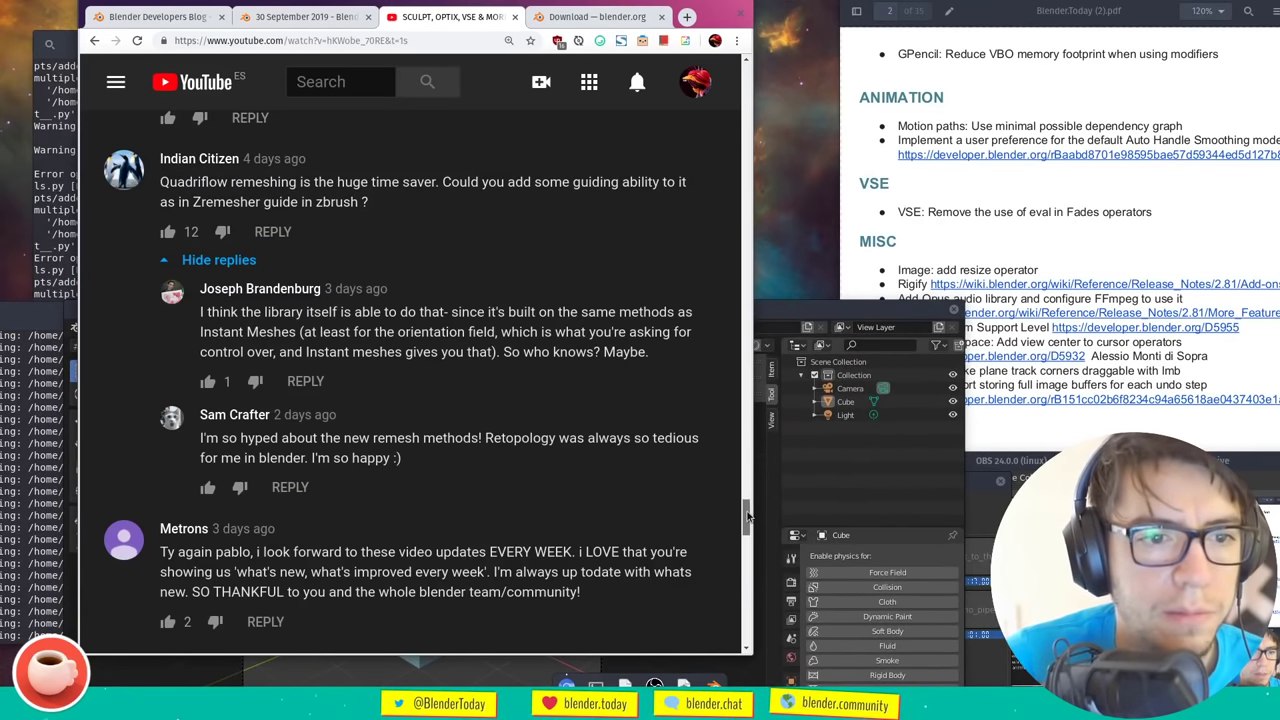
scroll(747, 520, "down", 1)
left_click_drag(747, 520, 748, 532)
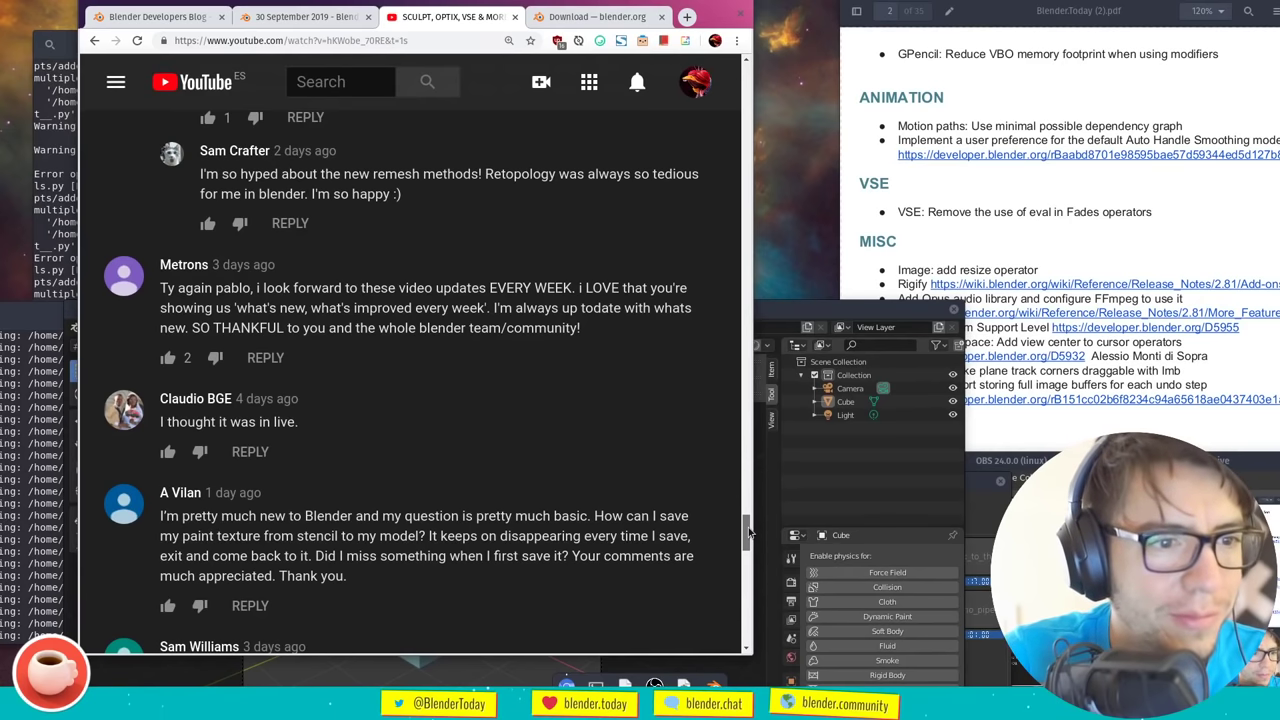
left_click_drag(748, 533, 746, 537)
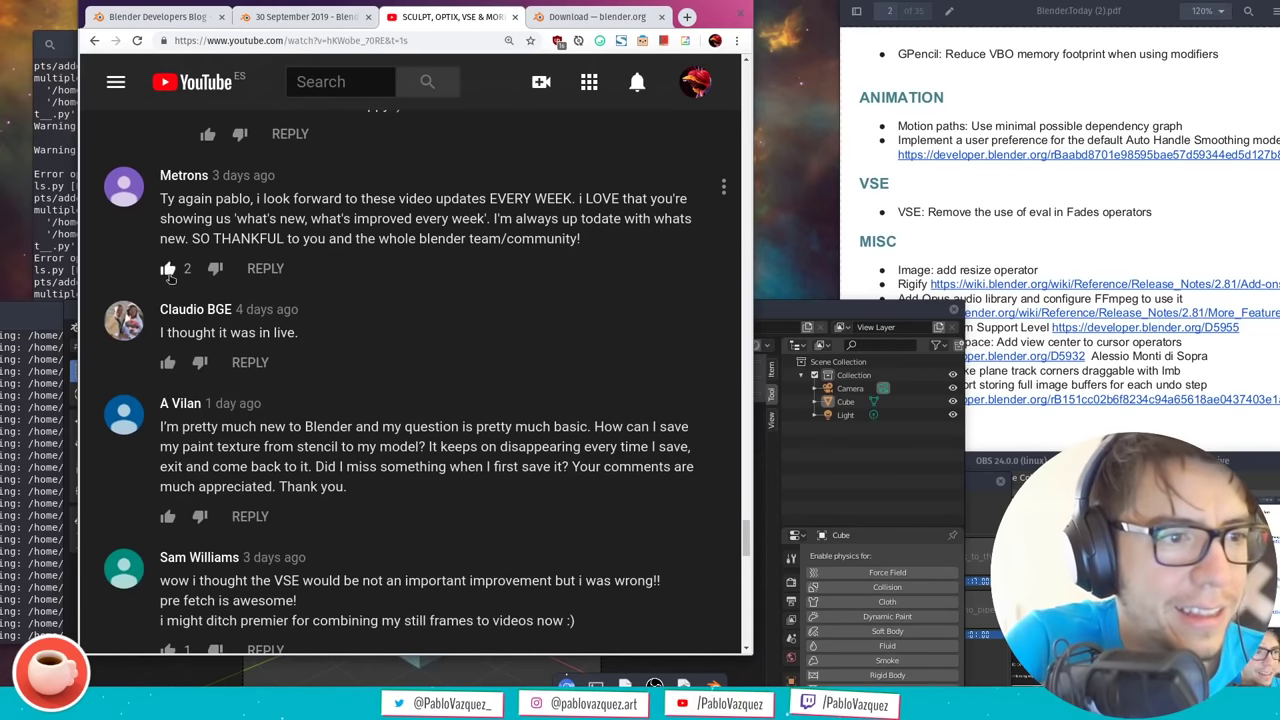
left_click(168, 270)
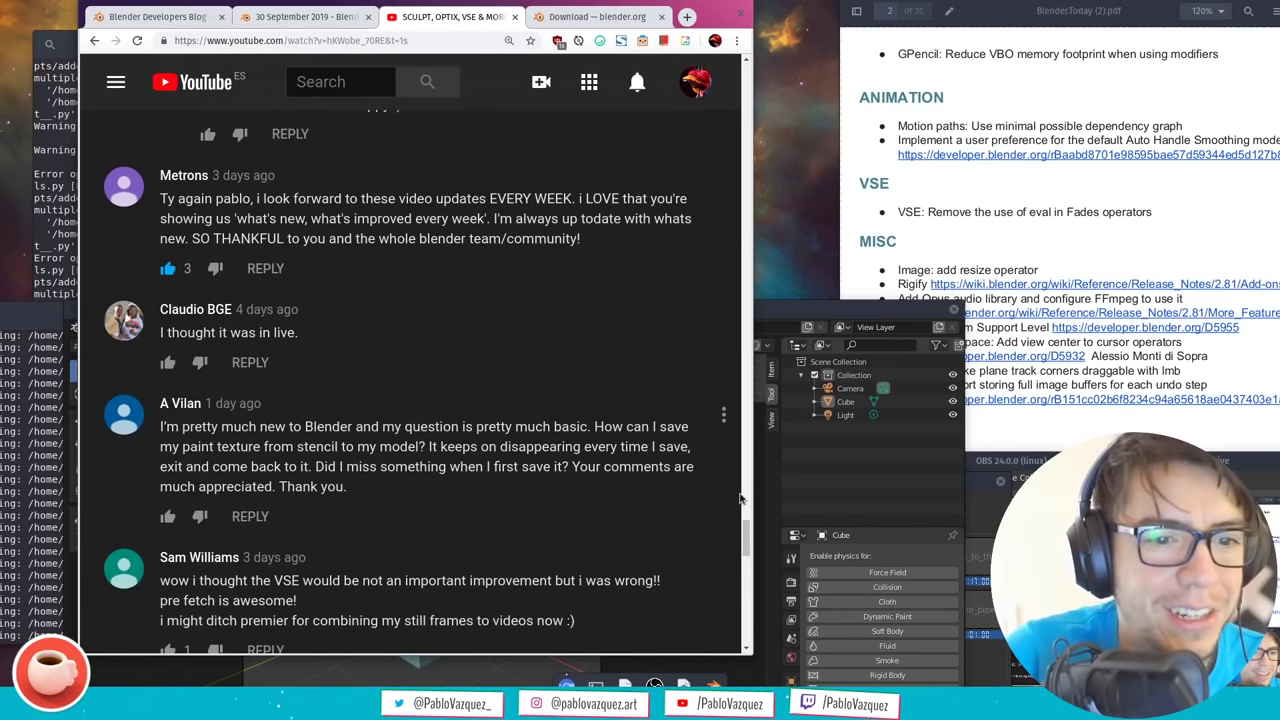
left_click_drag(746, 540, 746, 550)
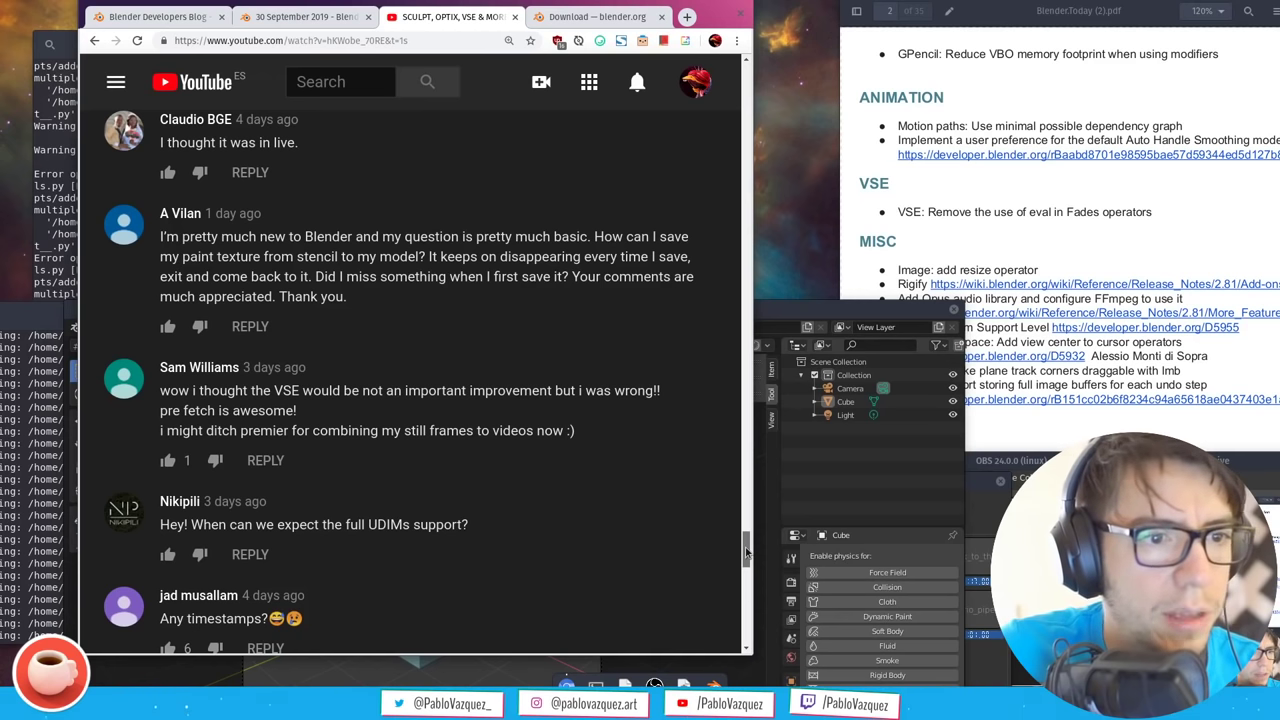
left_click_drag(746, 550, 746, 551)
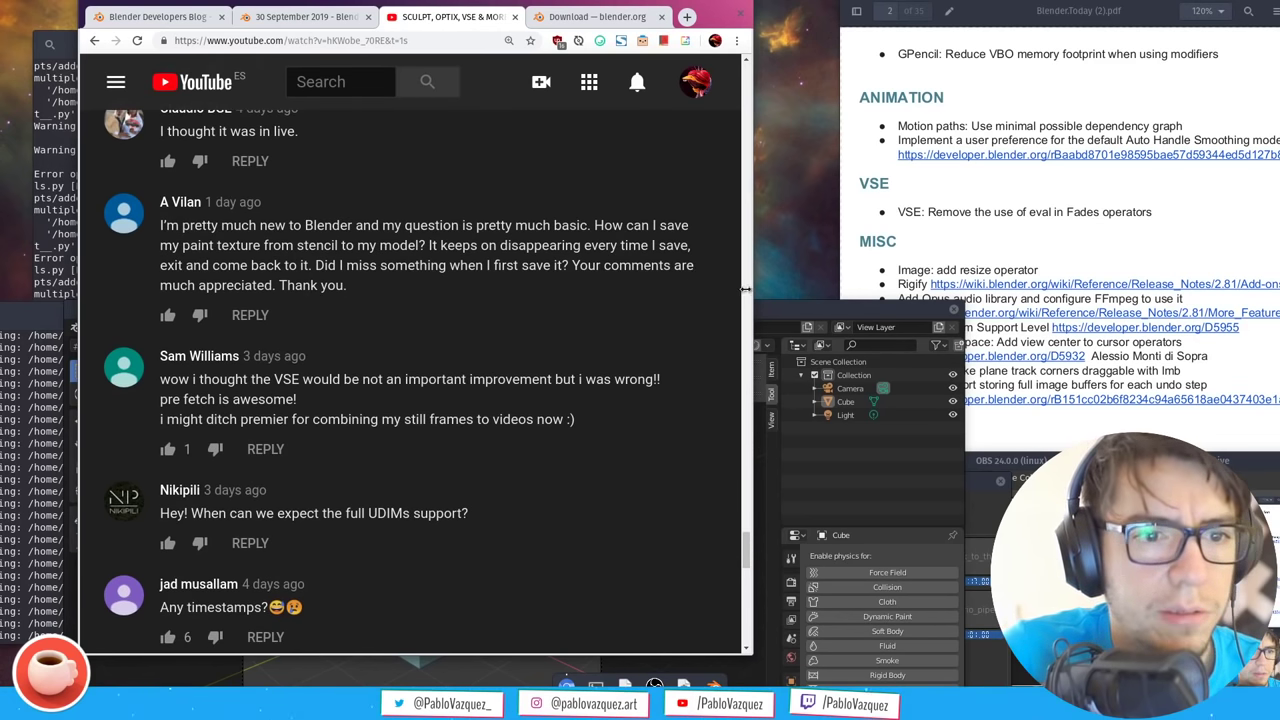
Read further down to the VSE prefetch comment, then open a new browser tab
left_click(790, 322)
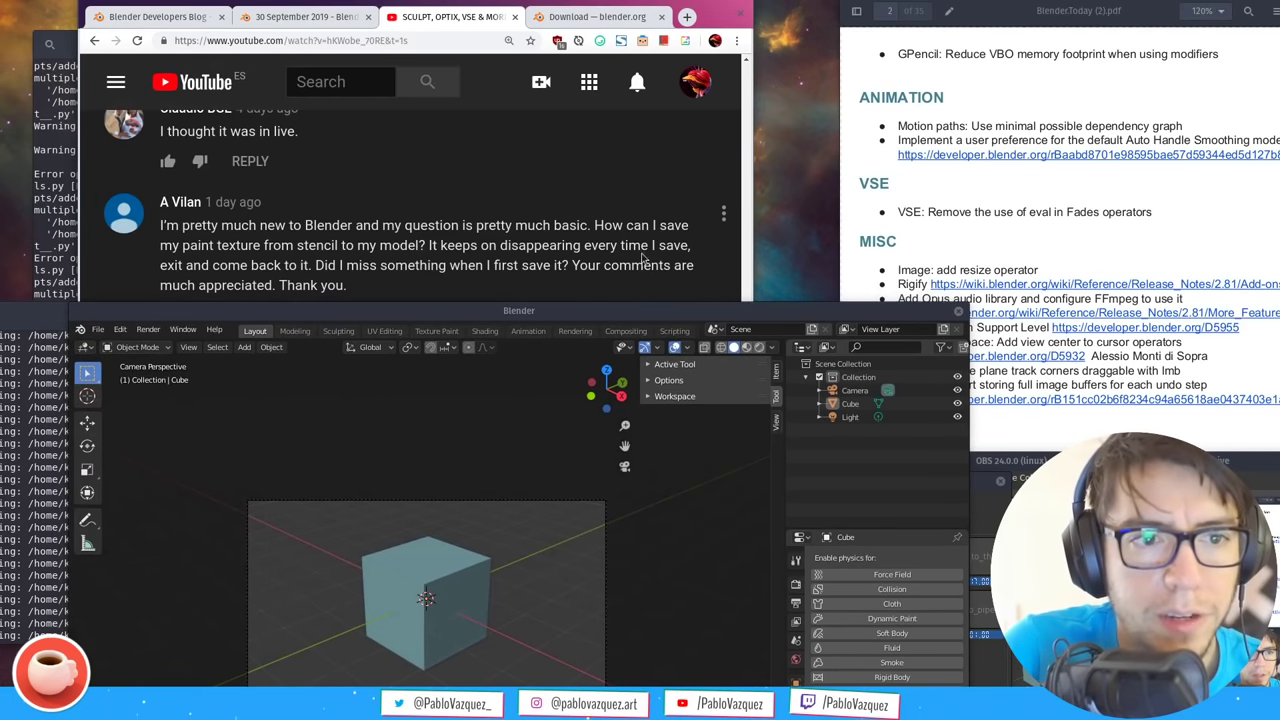
left_click(660, 250)
scroll(746, 549, "down", 3)
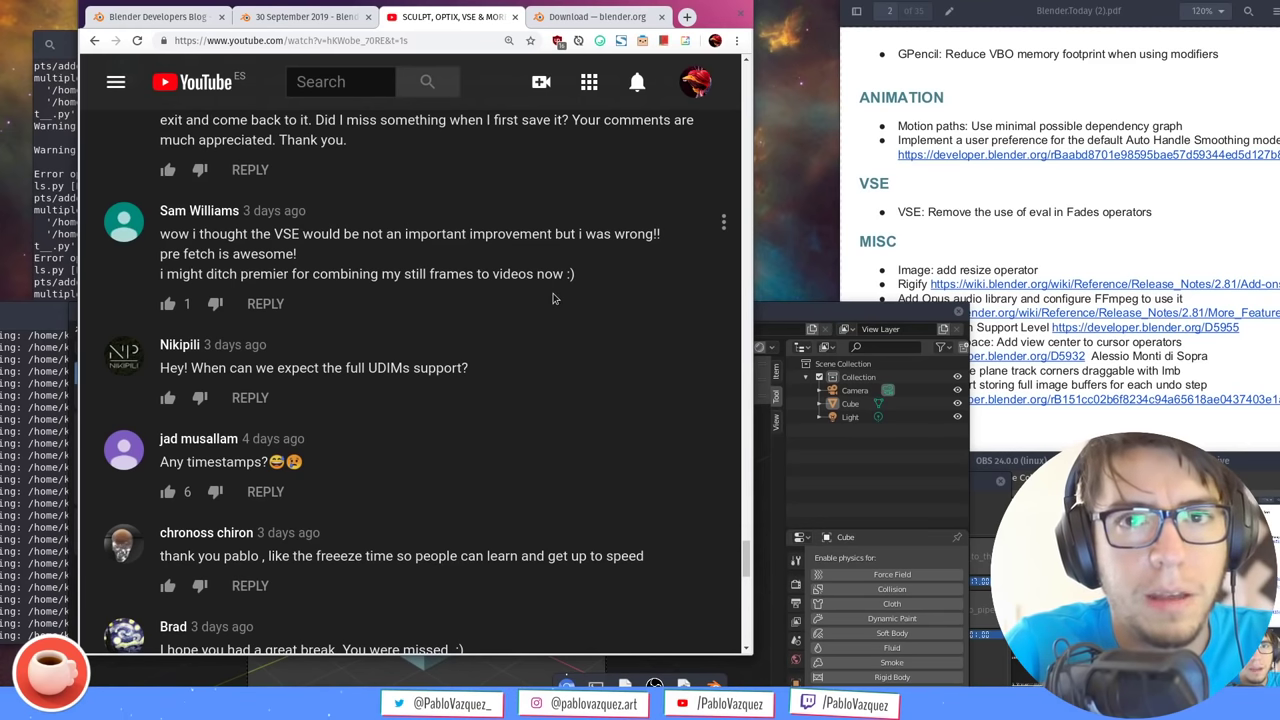
triple_click(566, 237)
left_click(578, 256)
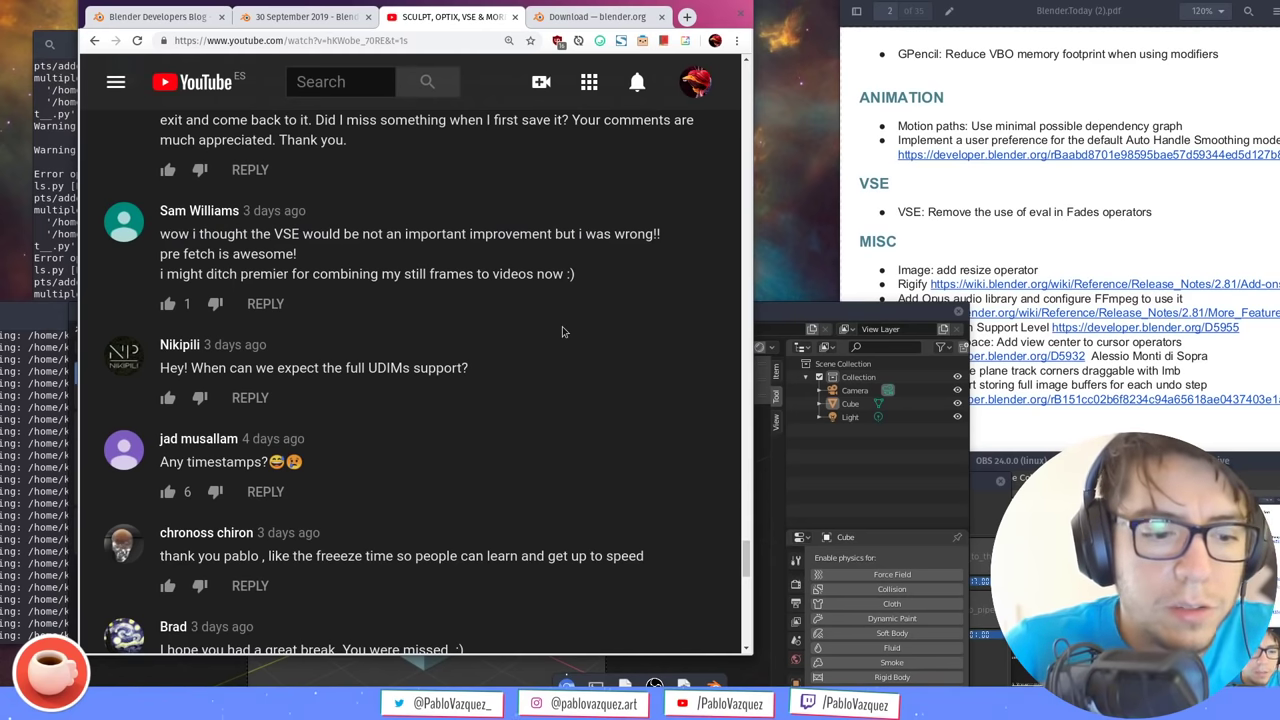
key("ctrl+t")
Load fund.blender.org in a widened Chrome window, then close the Development Fund tab
type("fund.blender.org")
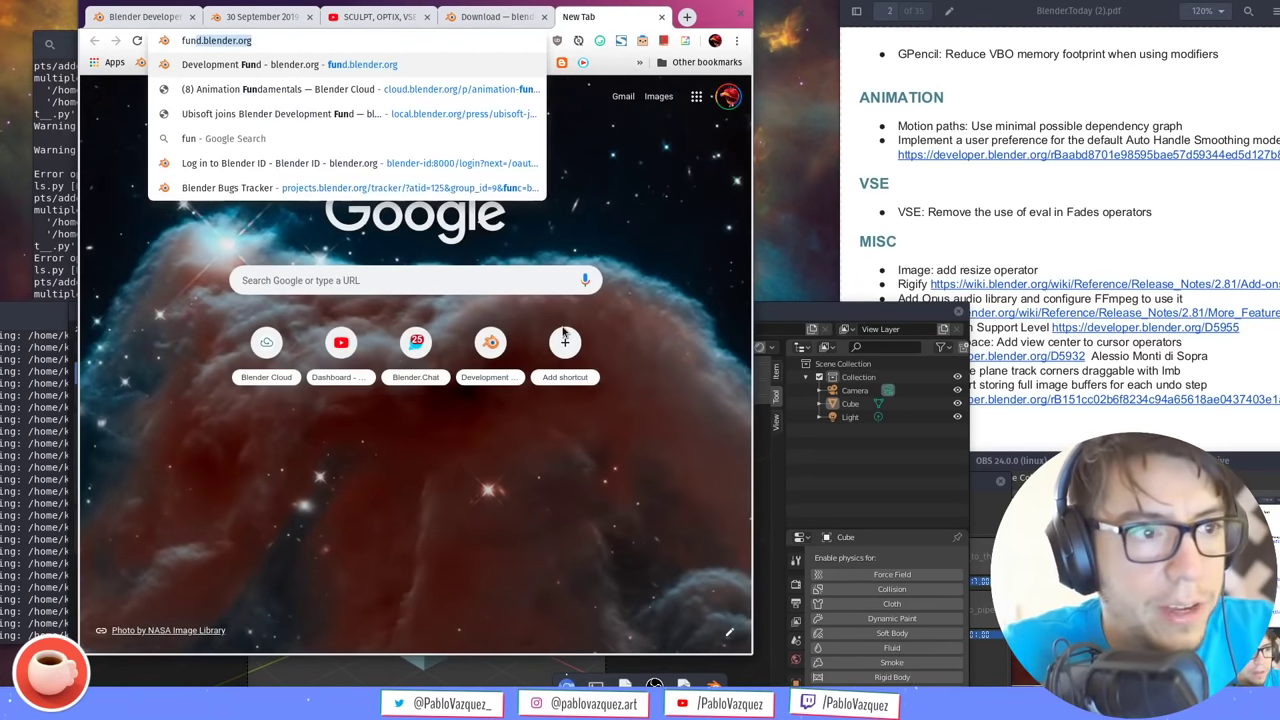
key("Return")
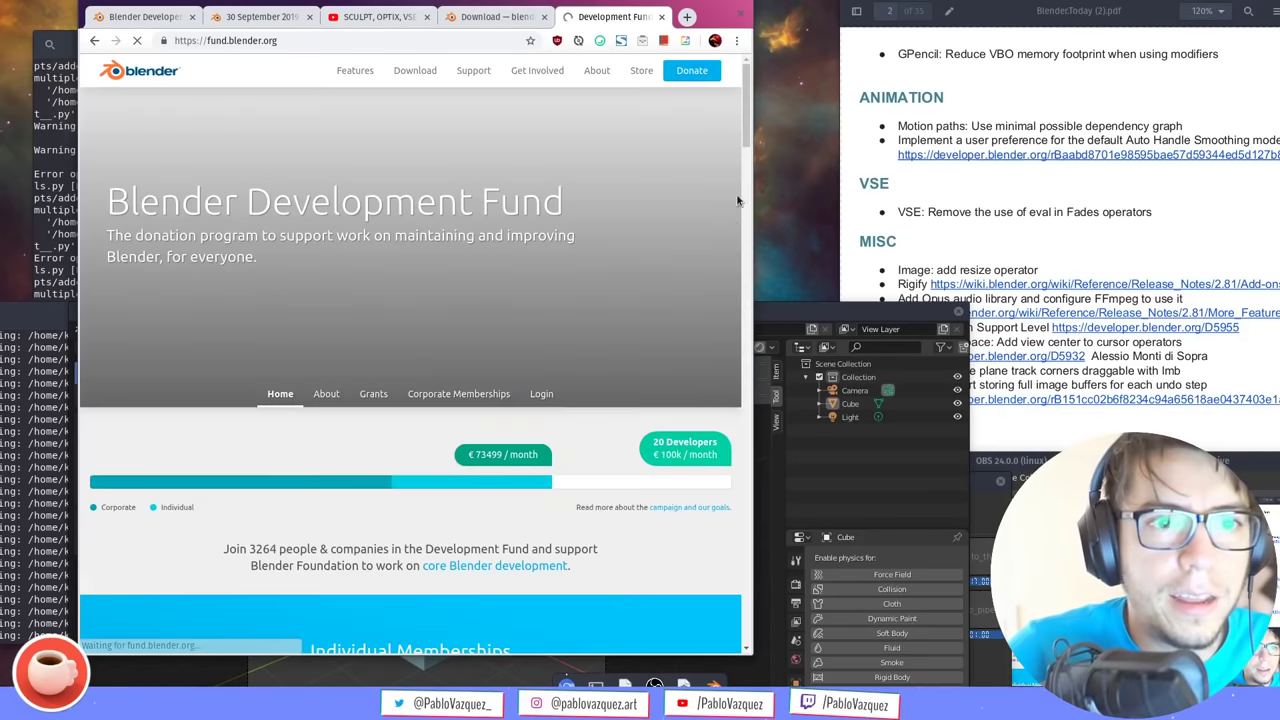
left_click_drag(752, 305, 812, 300)
right_click(330, 227)
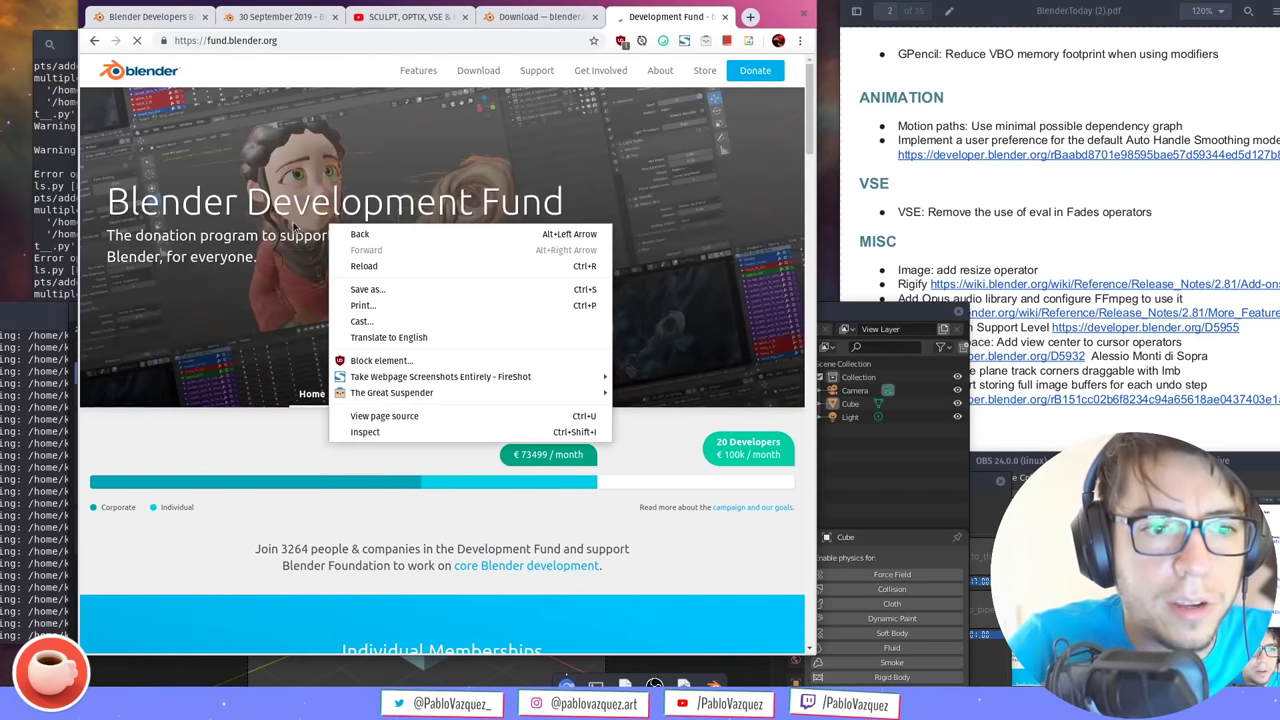
left_click(234, 176)
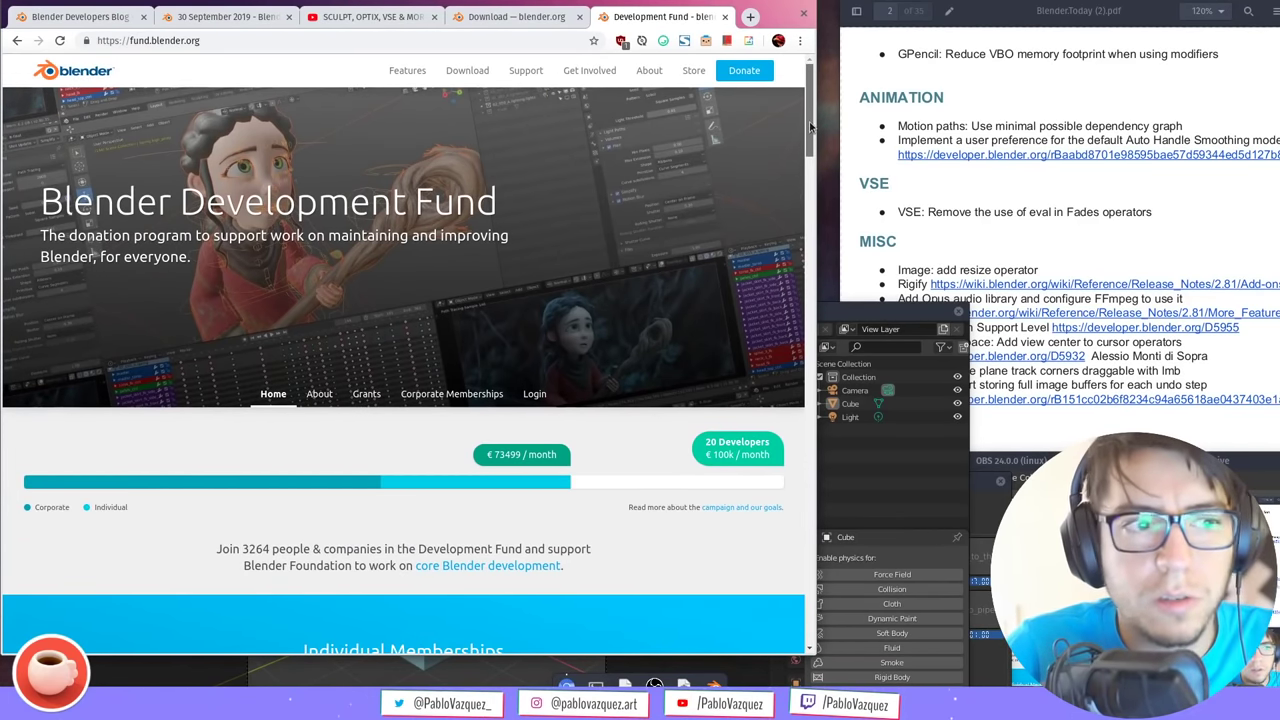
mouse_move(809, 120)
left_mouse_down()
mouse_move(811, 485)
mouse_move(803, 119)
left_mouse_up()
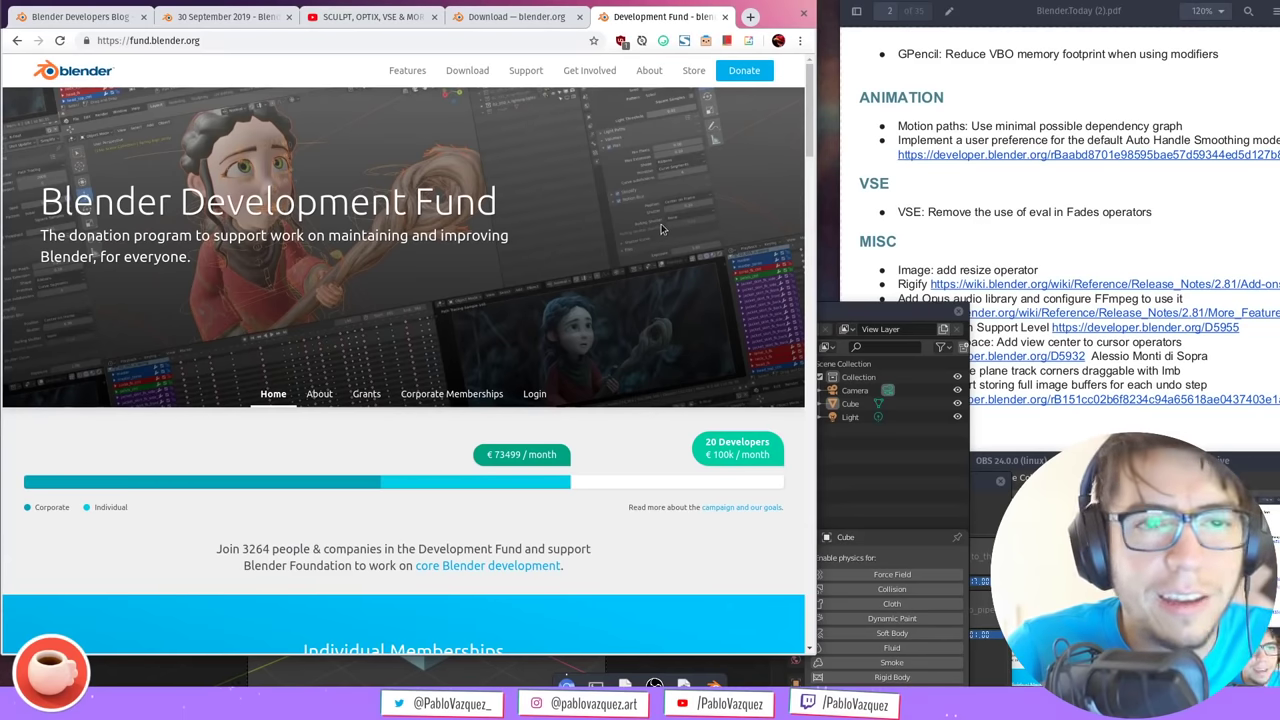
key("ctrl+w")
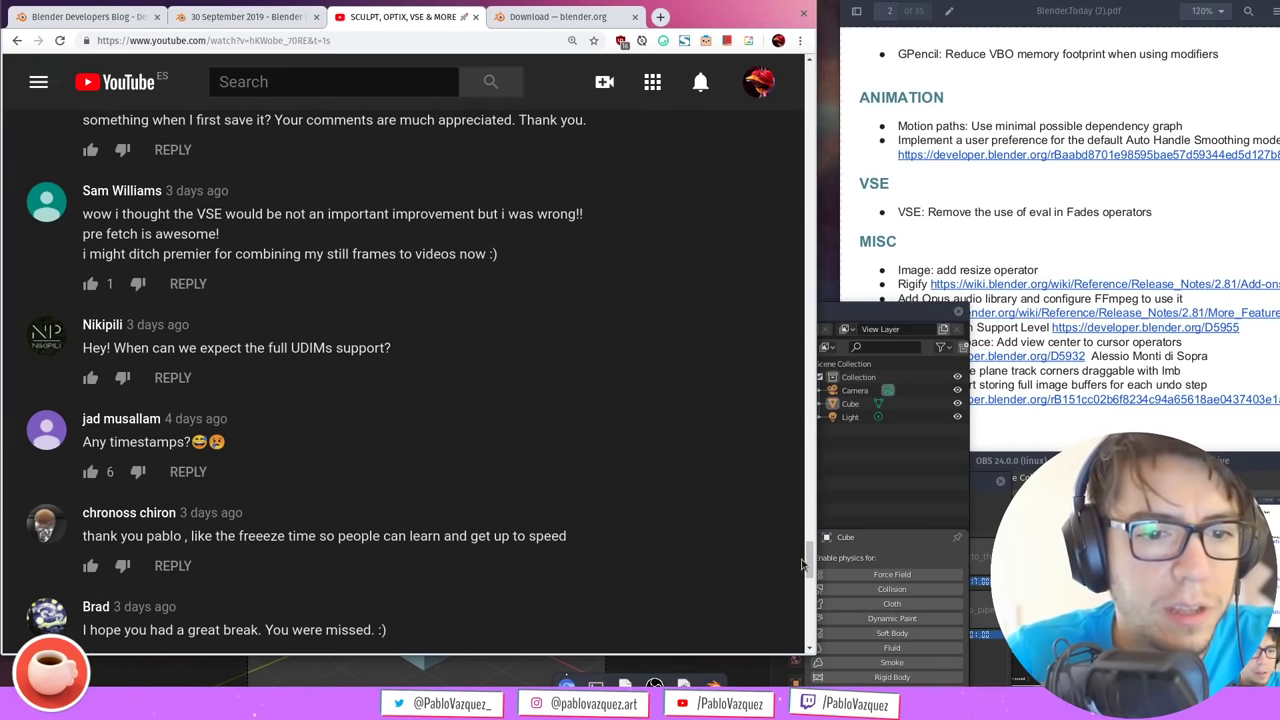
Read down to the Linux Mint install question, then switch to the blender.org Download tab
scroll(813, 565, "down", 1)
left_click_drag(813, 565, 817, 577)
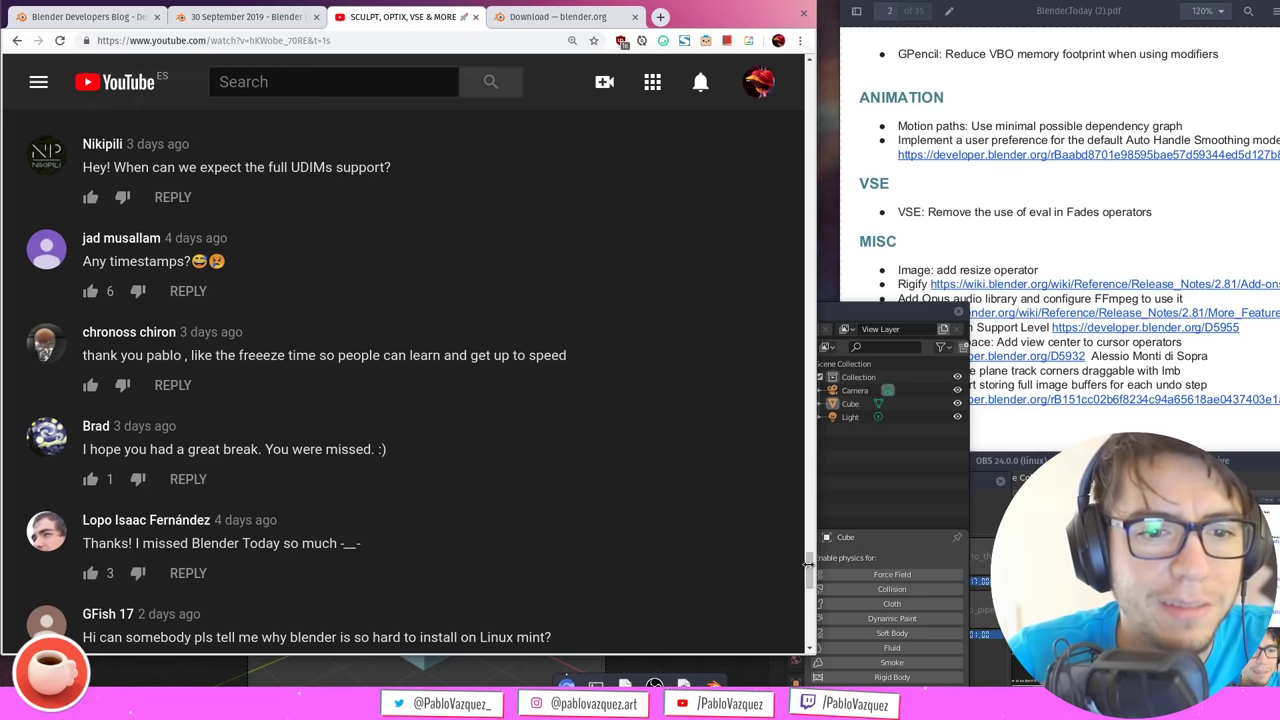
scroll(813, 578, "down", 1)
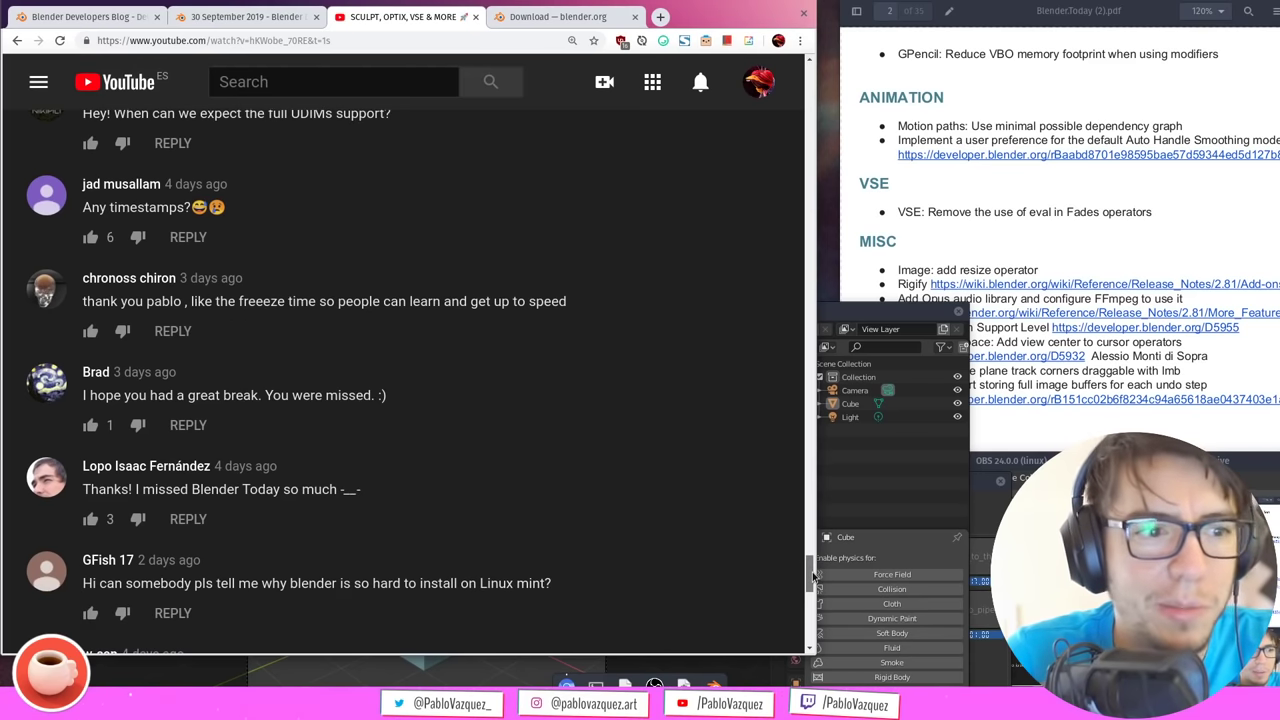
left_click_drag(813, 578, 816, 586)
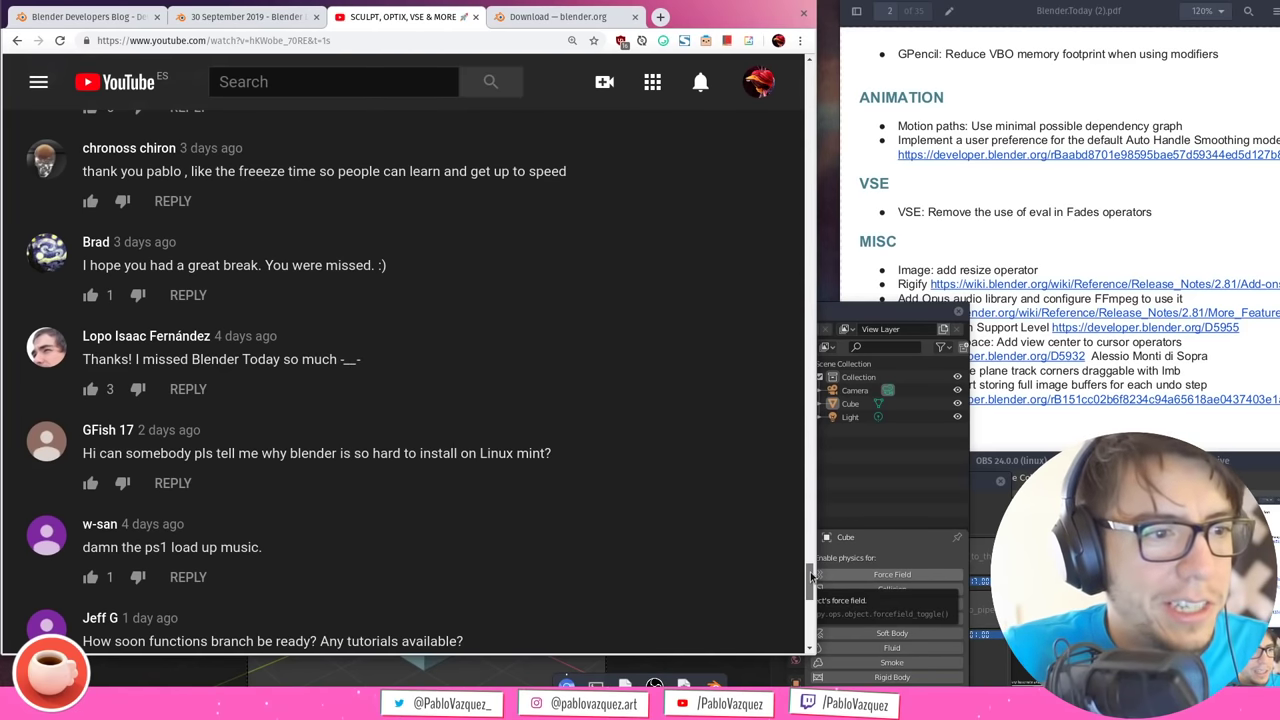
left_click_drag(812, 578, 812, 595)
left_click_drag(420, 323, 478, 323)
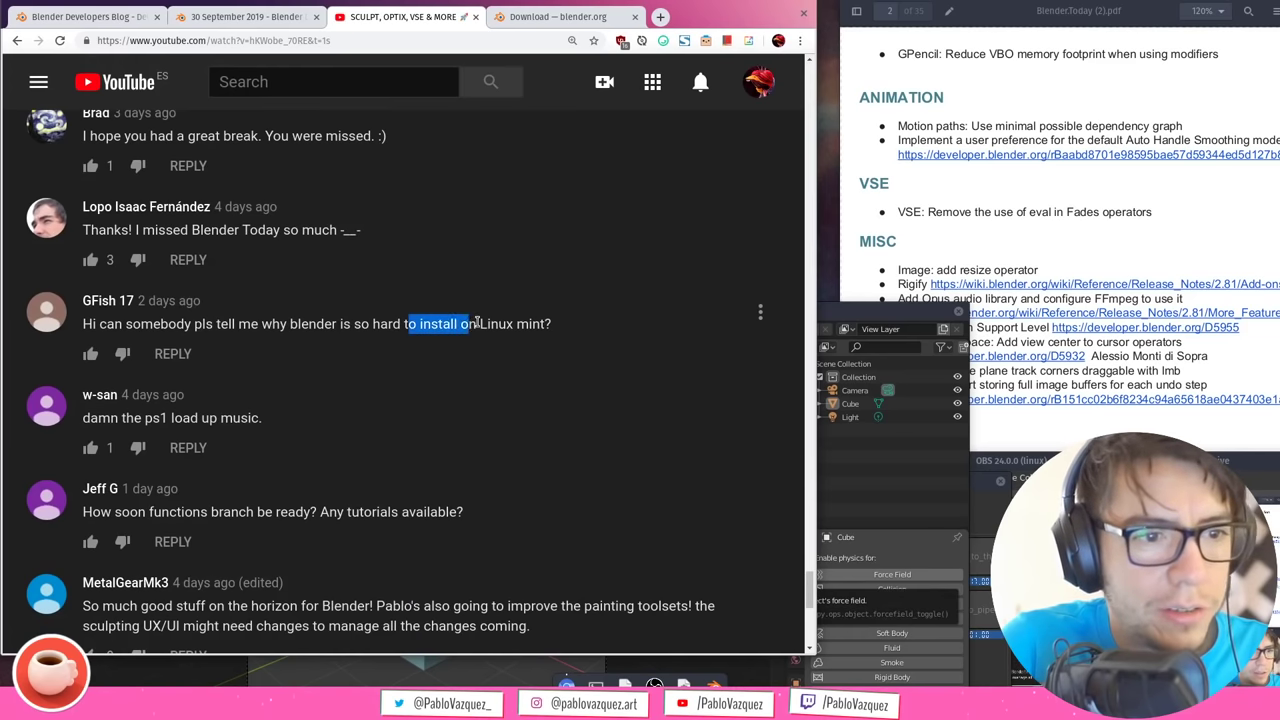
left_click(478, 323)
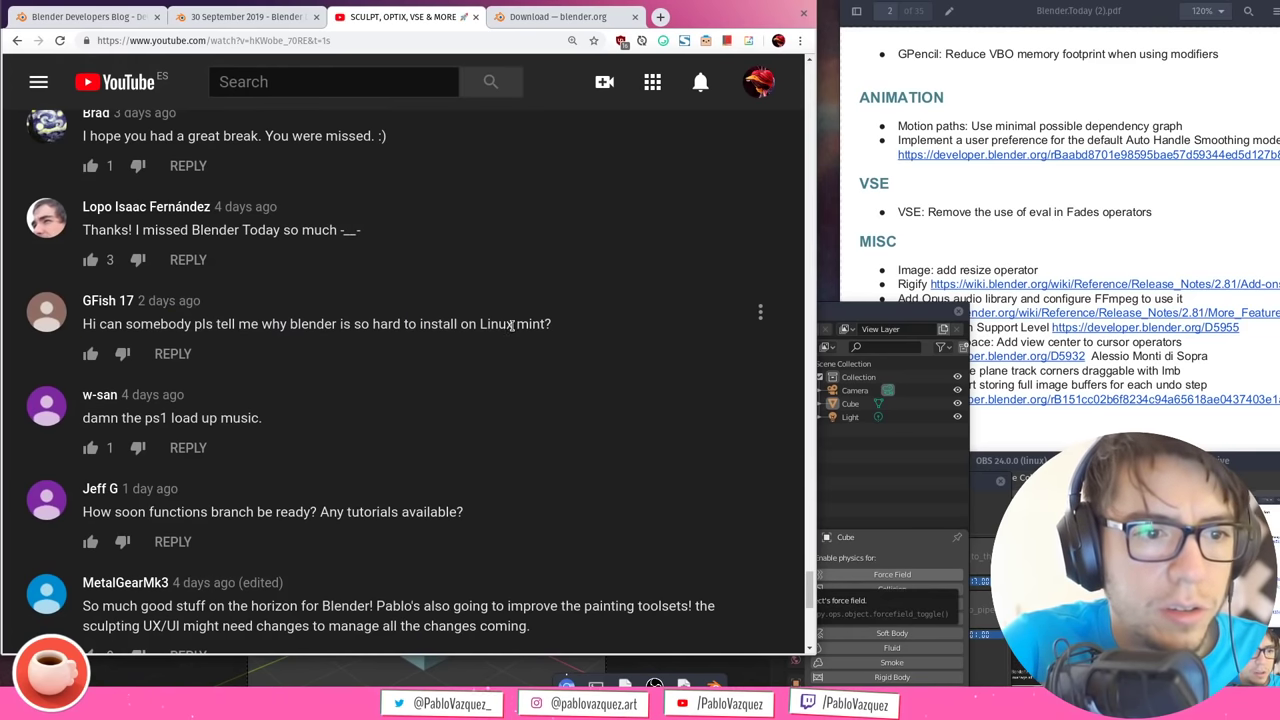
left_click(562, 18)
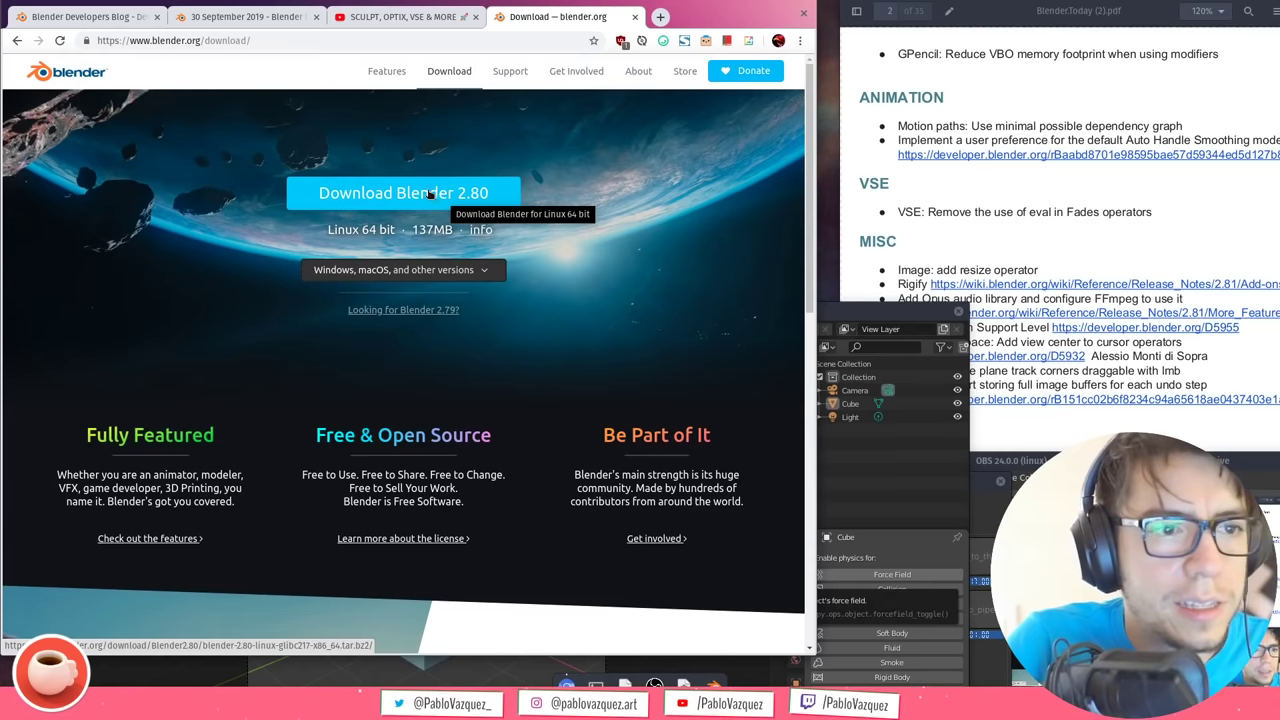
Back on YouTube, highlight the comment asking why Blender is hard to install on Linux Mint
left_click(400, 16)
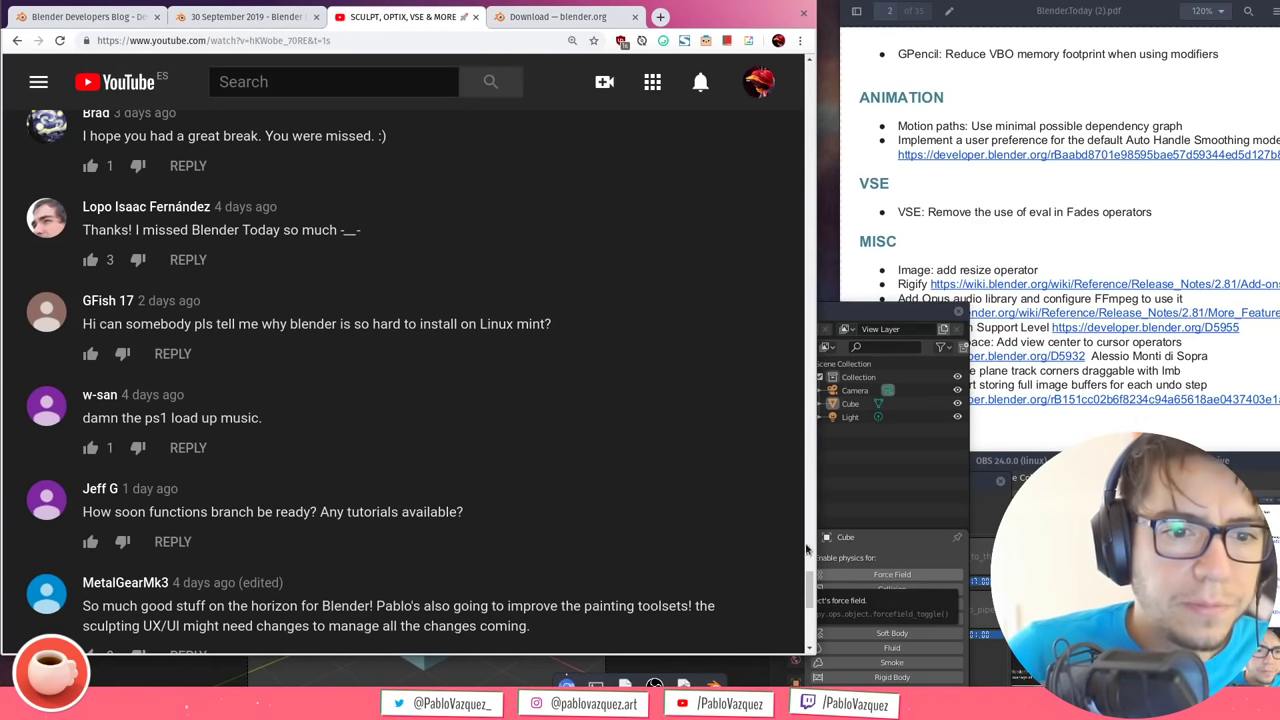
scroll(806, 560, "down", 2)
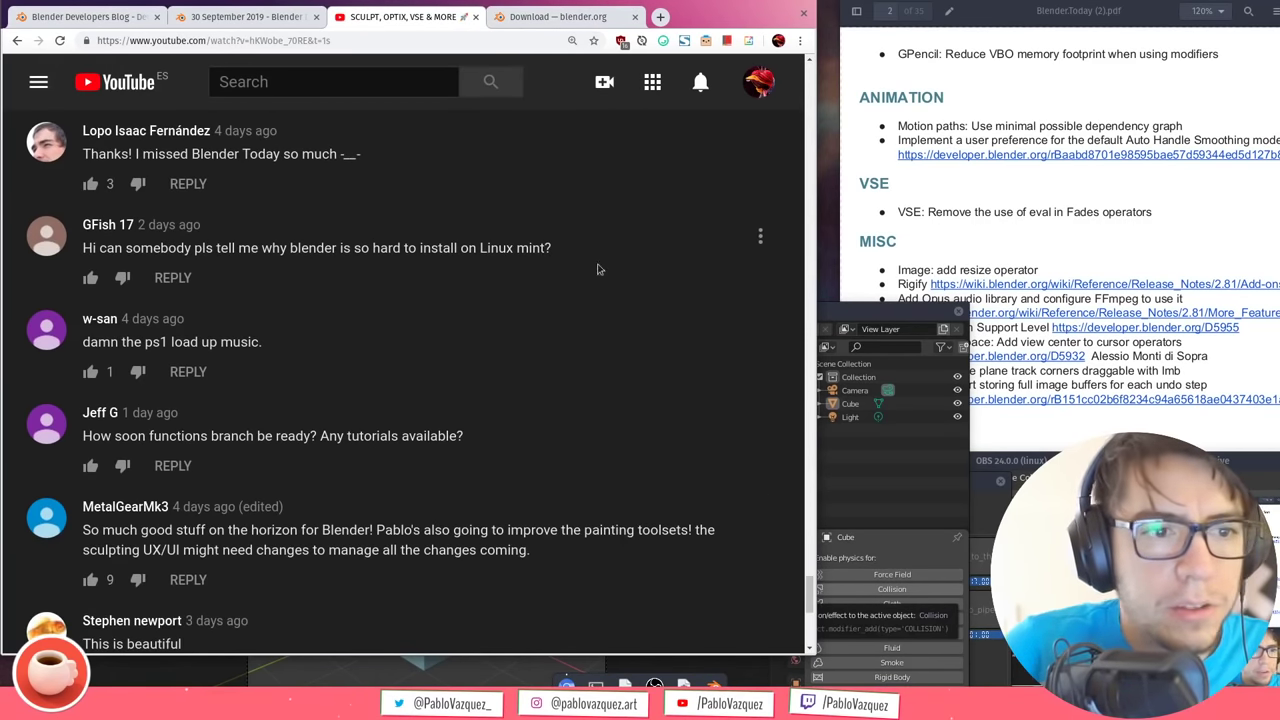
triple_click(514, 247)
left_click(514, 250)
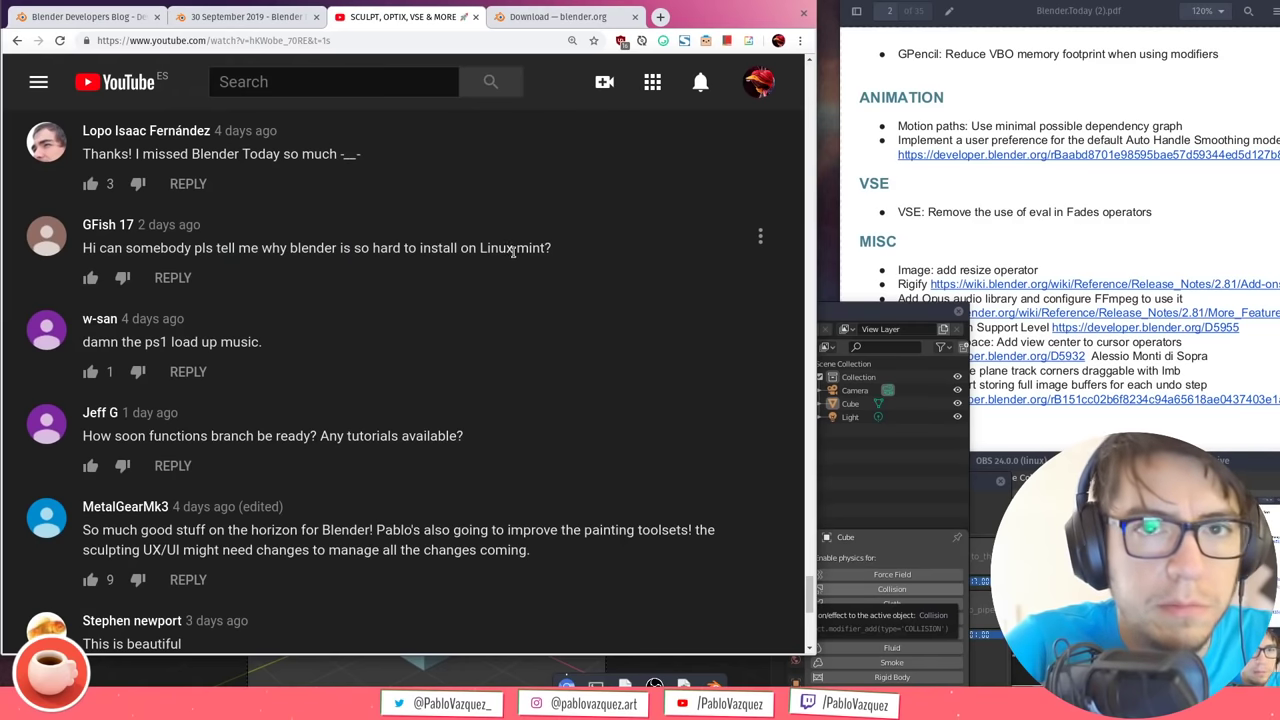
Launch Pop!_Shop from the 'shop' app search, show its Home page, and close it
key("super")
type("shop")
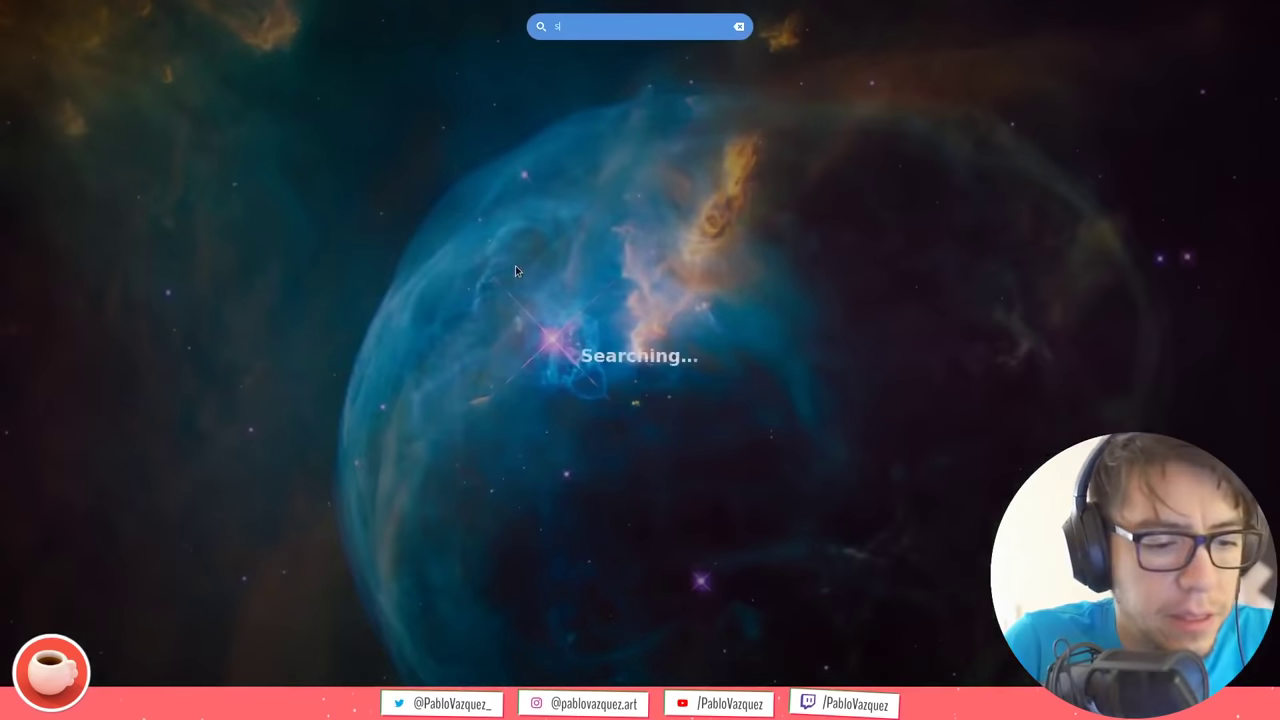
left_click(630, 117)
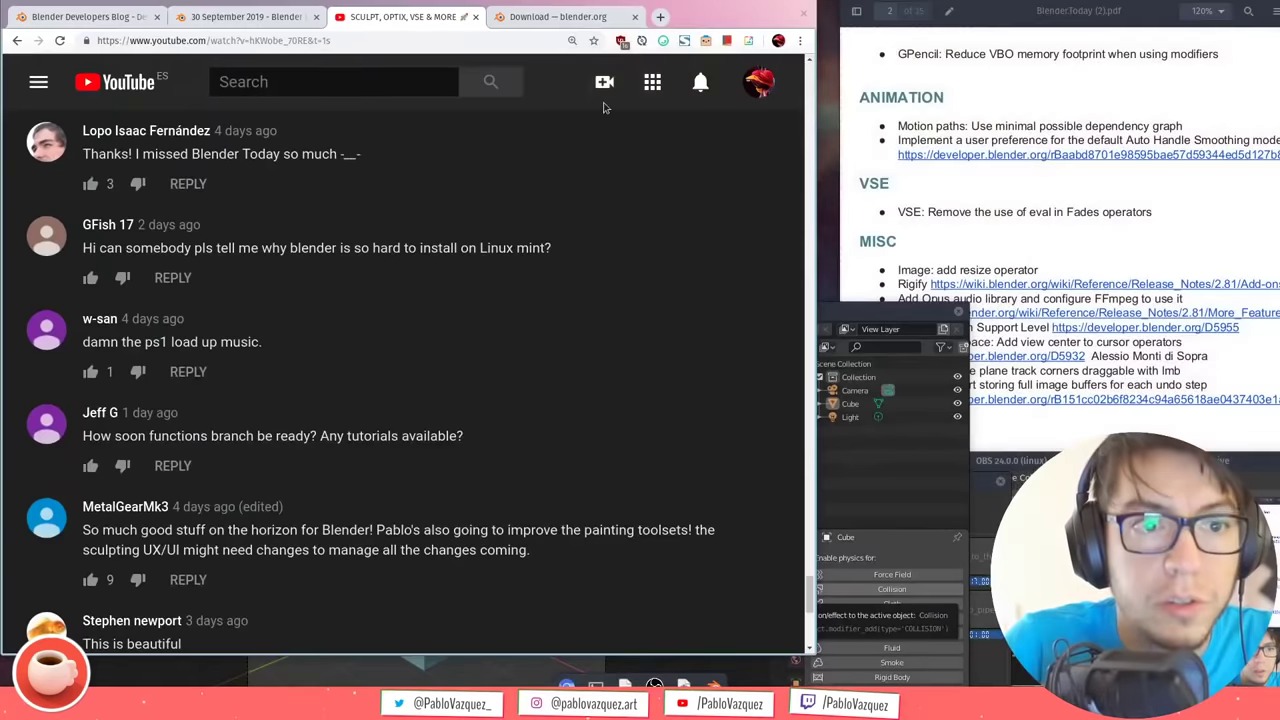
left_click(460, 107)
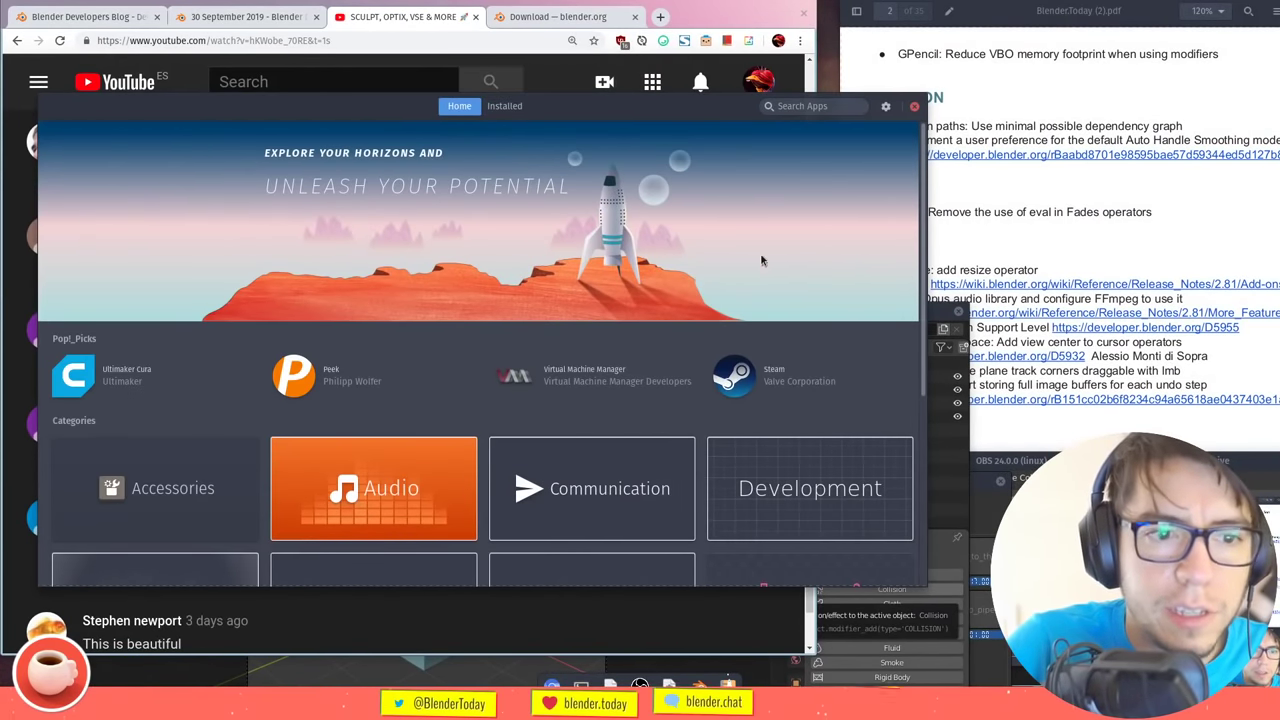
left_click(916, 107)
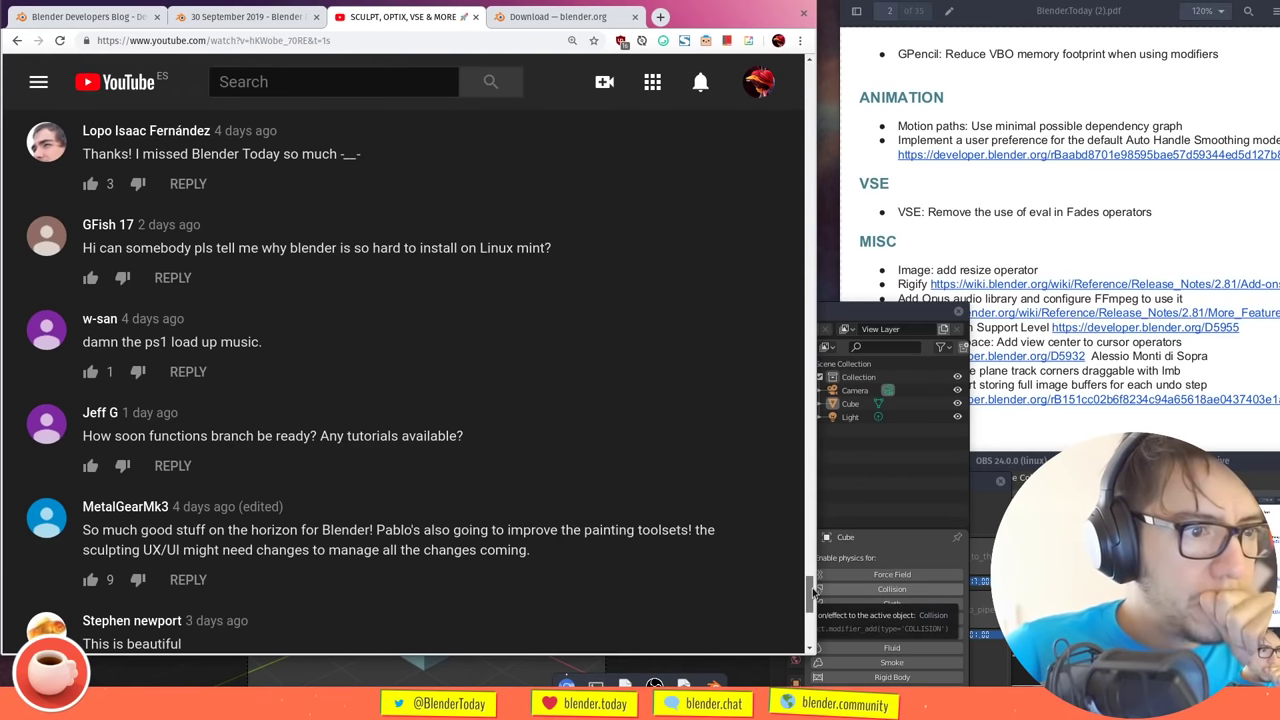
Move the OBS window higher and look up the dictionary definition of 'the' in a comment
left_click_drag(812, 590, 817, 602)
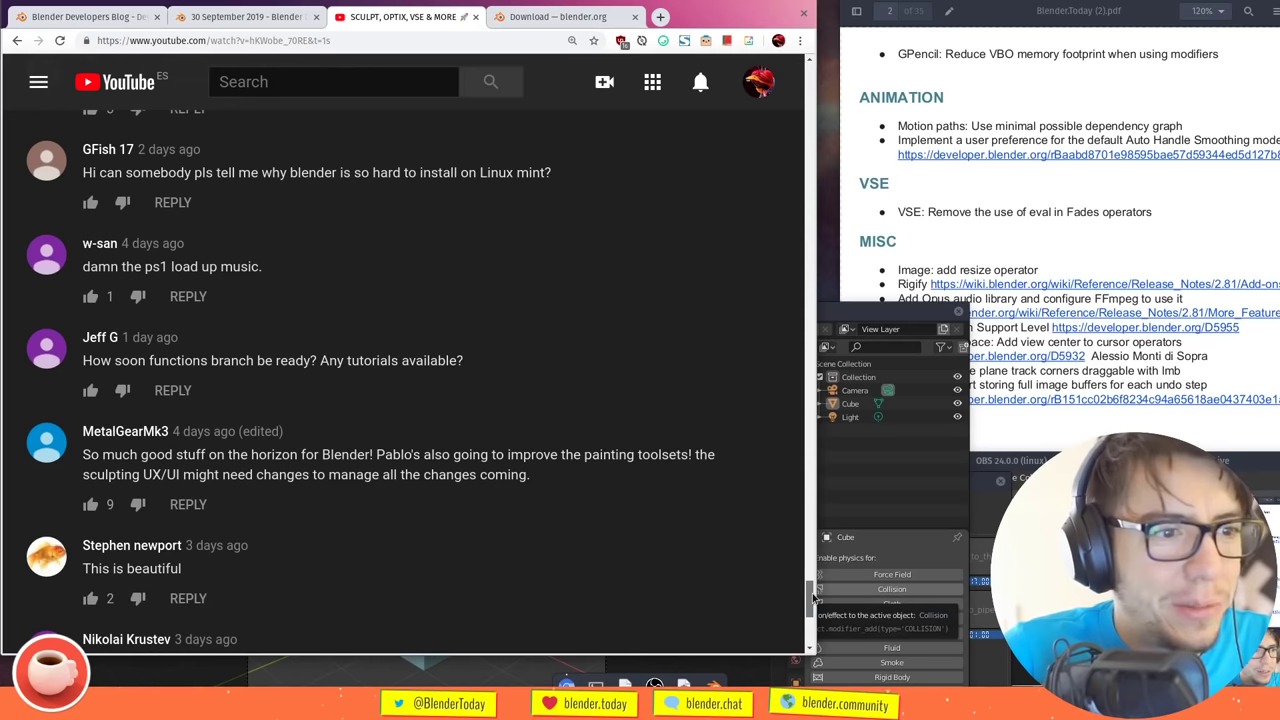
left_click_drag(1024, 464, 977, 404)
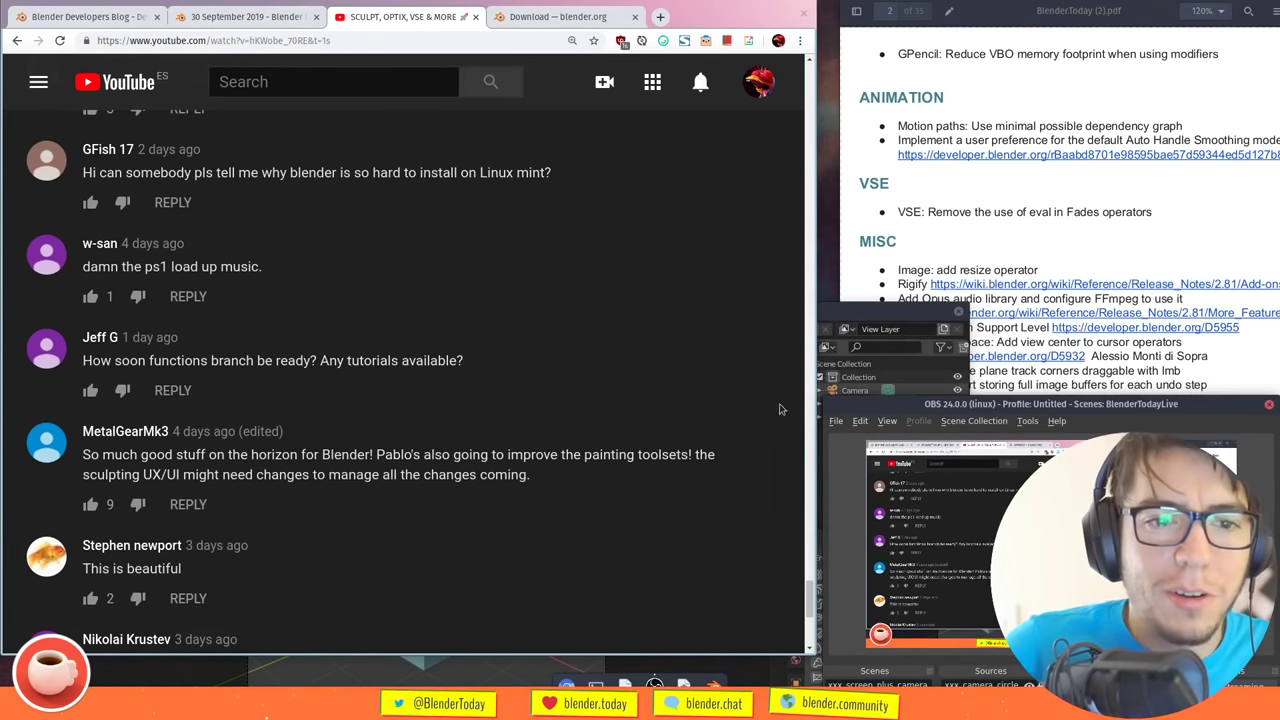
left_click(758, 553)
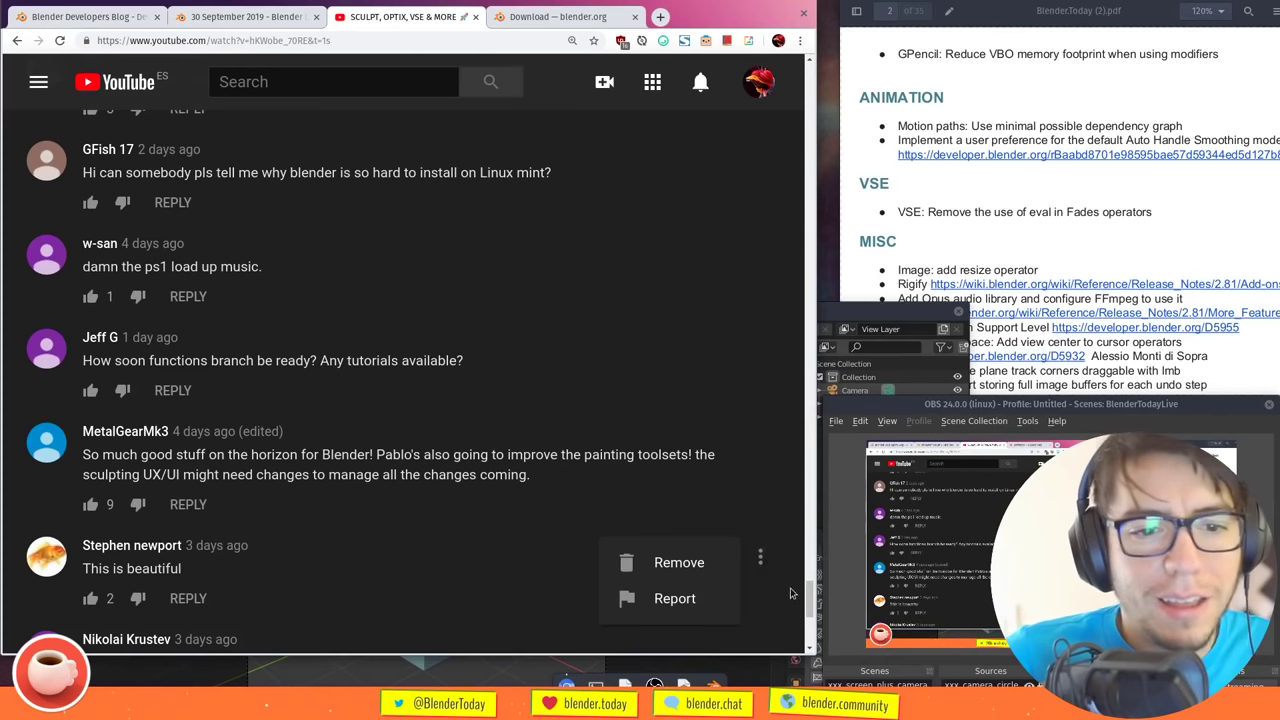
left_click(716, 442)
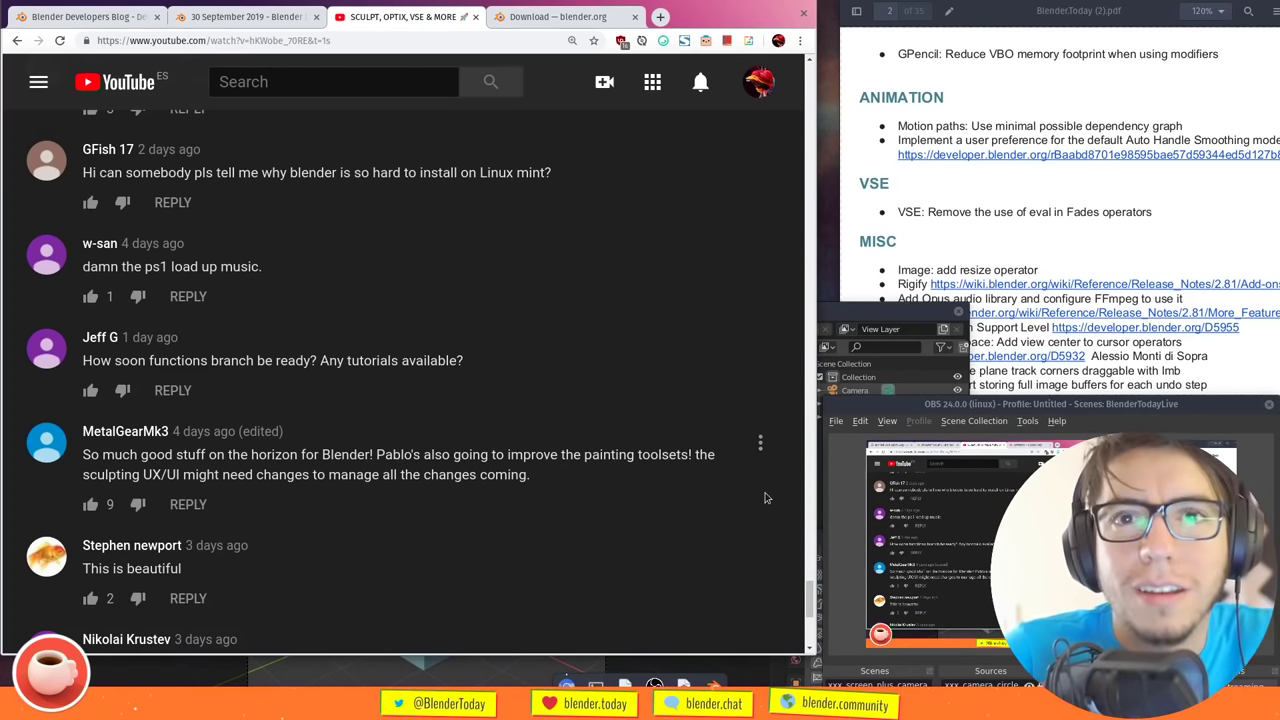
double_click(704, 456)
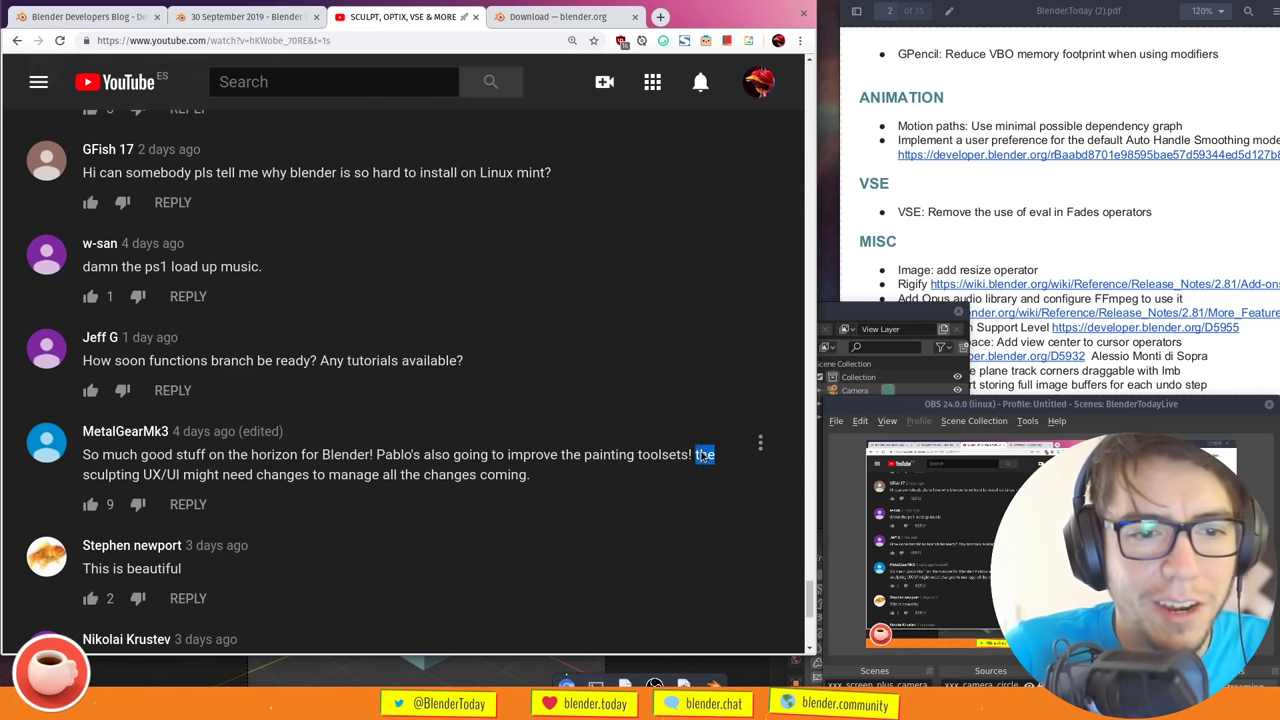
left_click(706, 468)
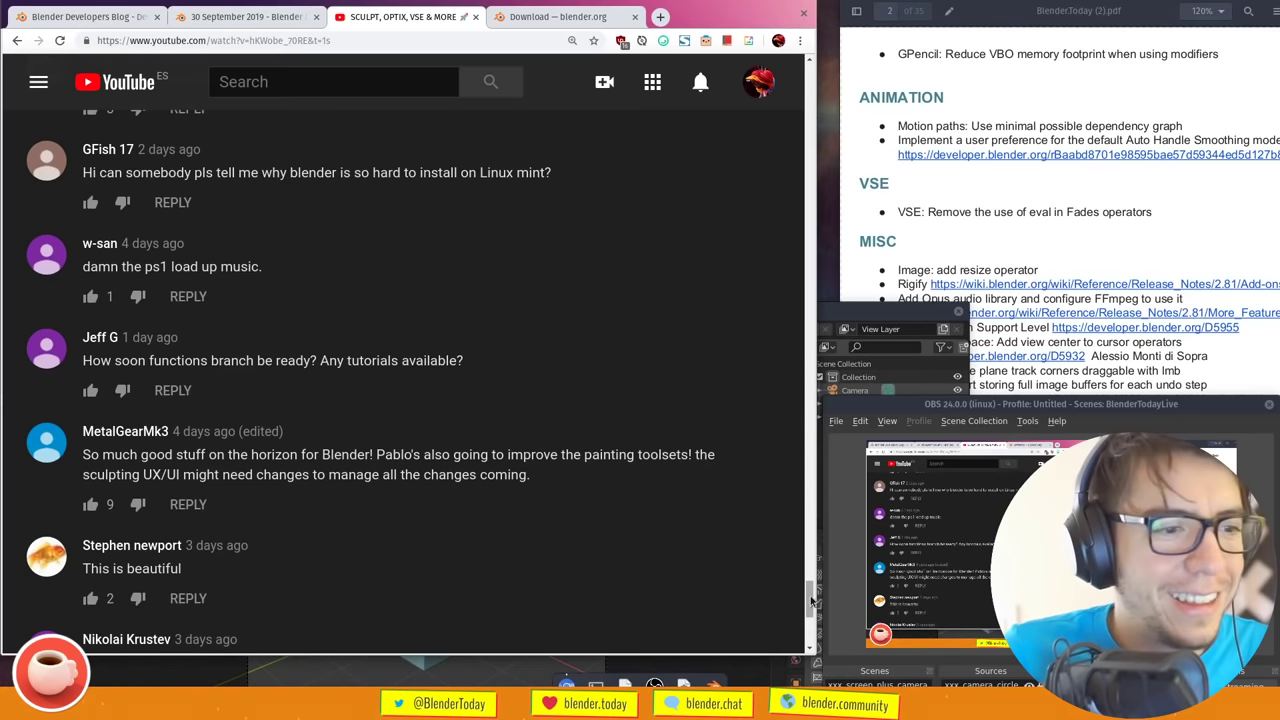
Read down to the tyre-generator and VSE prefetching comments, then open a new tab
left_click_drag(813, 599, 814, 601)
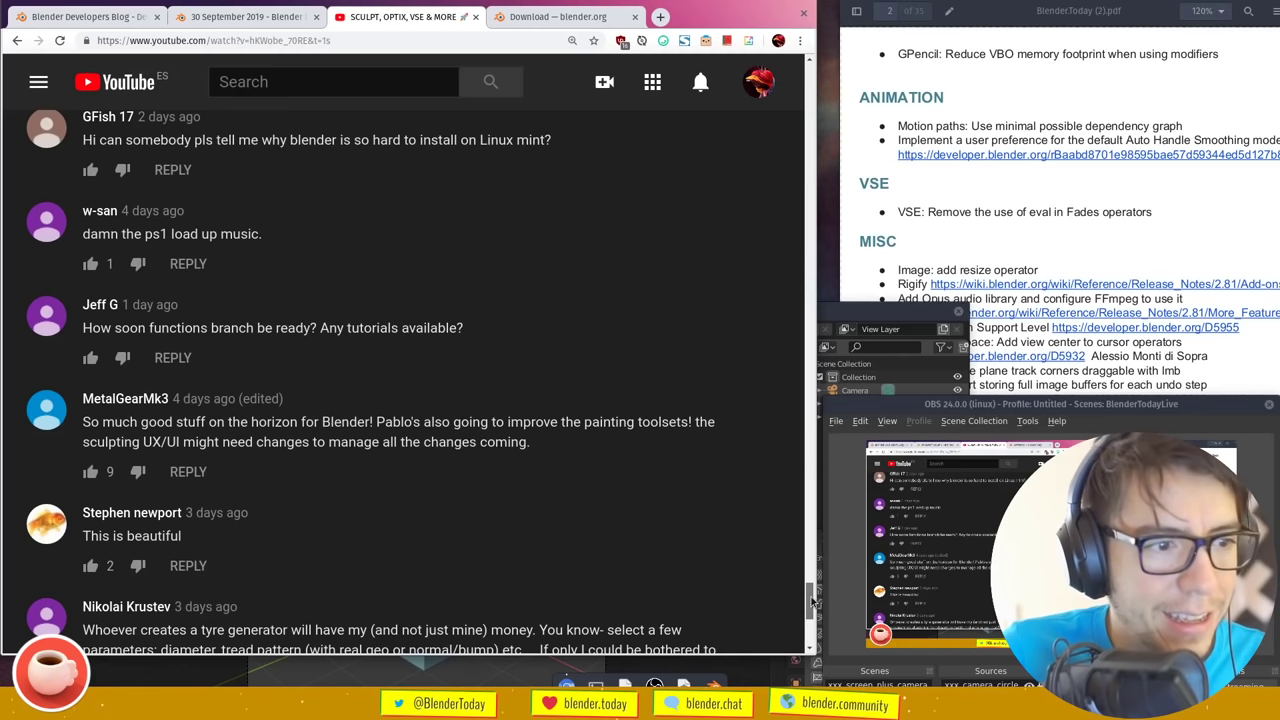
scroll(814, 598, "down", 1)
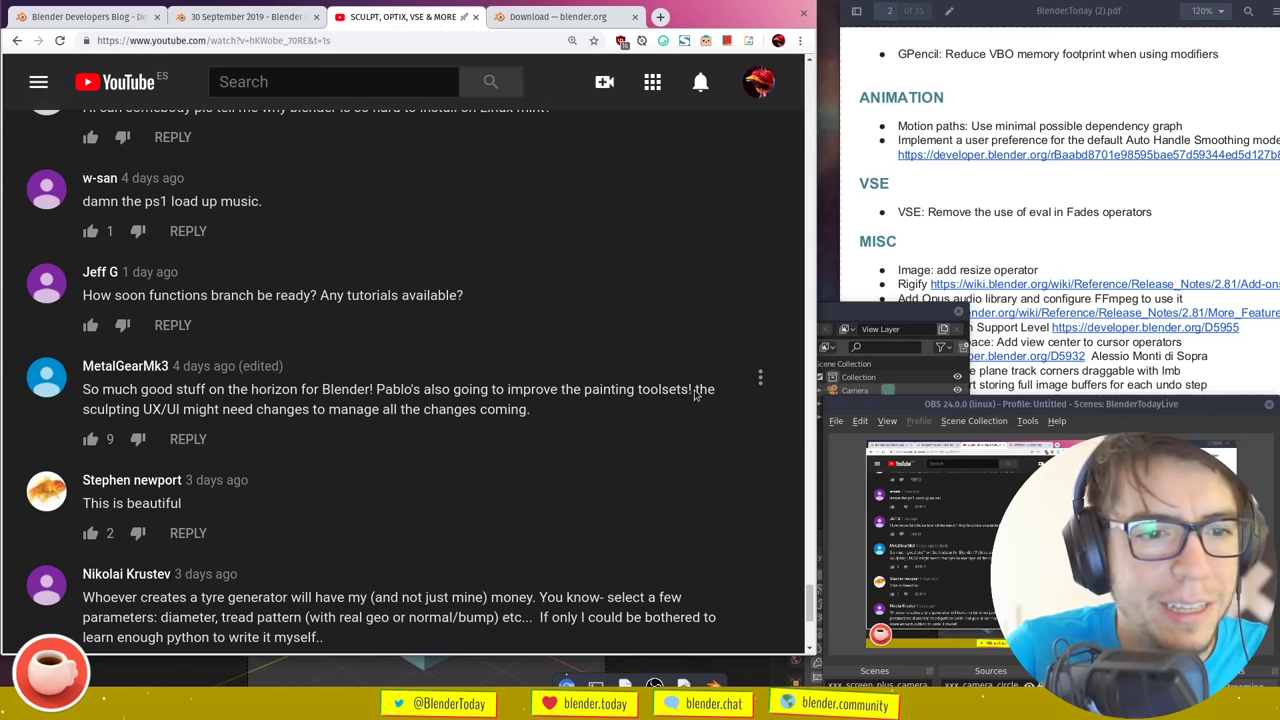
left_click_drag(812, 608, 812, 607)
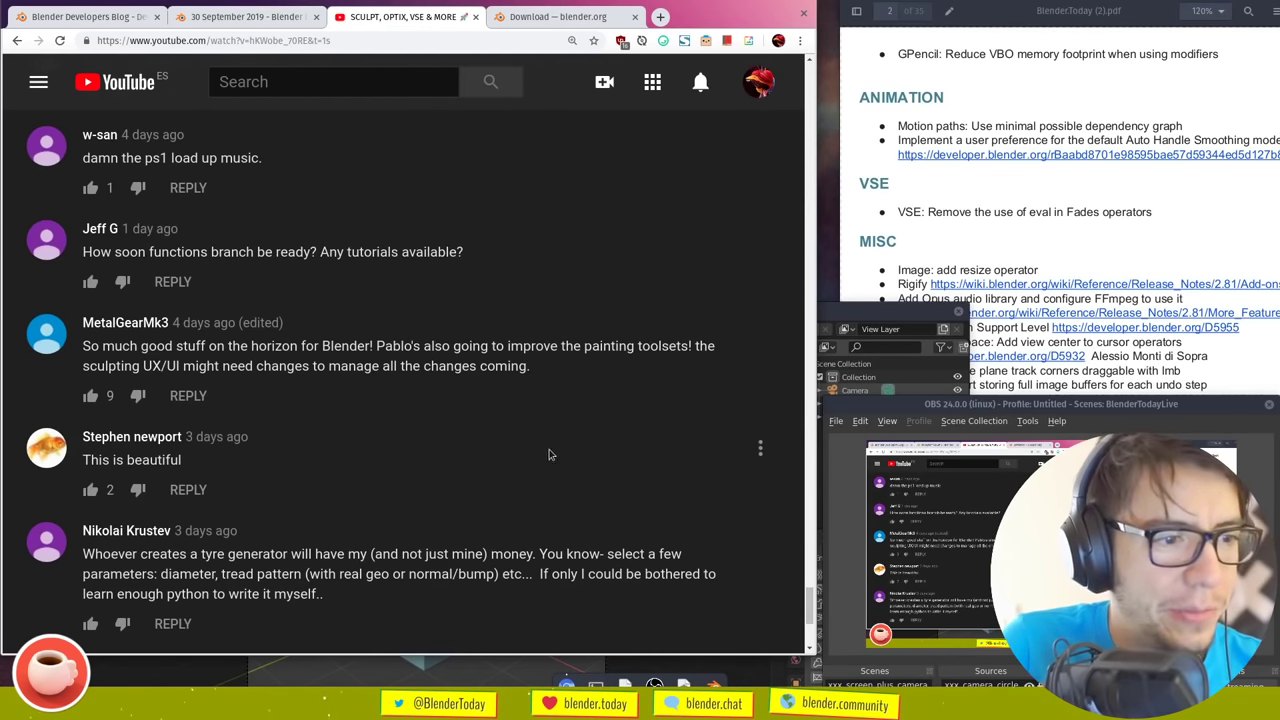
scroll(800, 612, "down", 2)
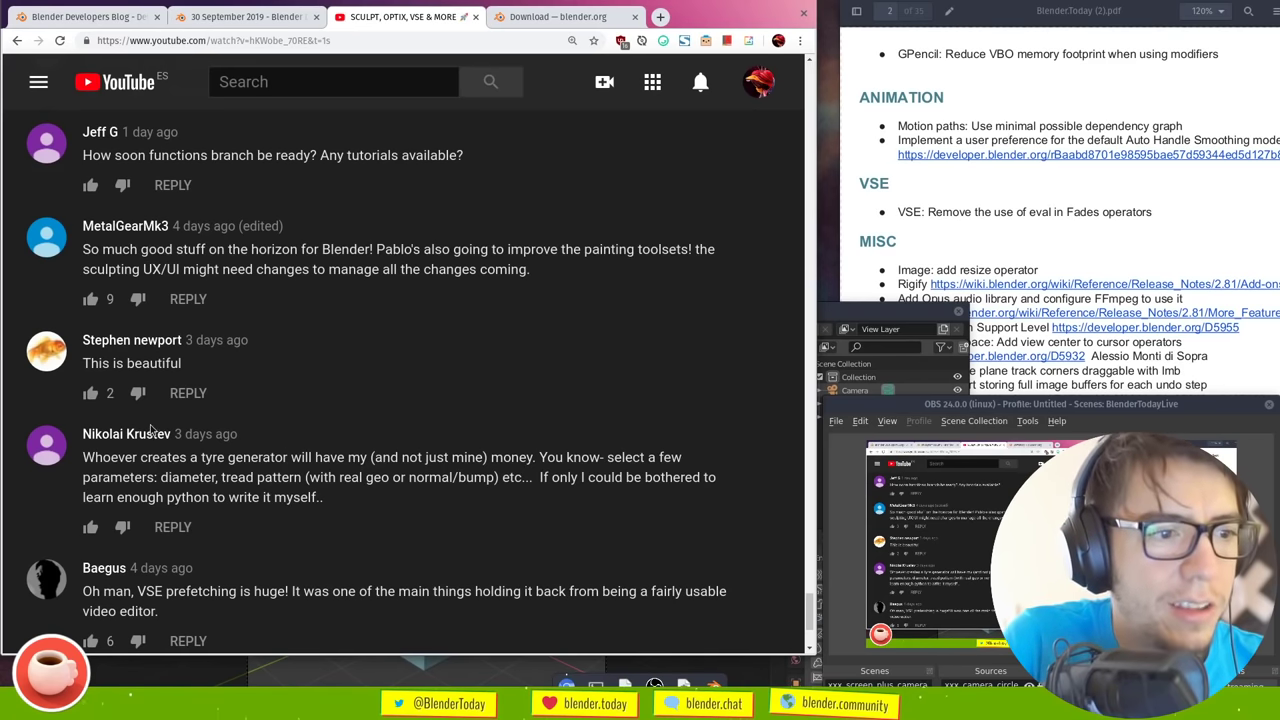
left_click(660, 17)
Load blender.community and show the Jobs Board's Submit Link posting options
type("blender.com")
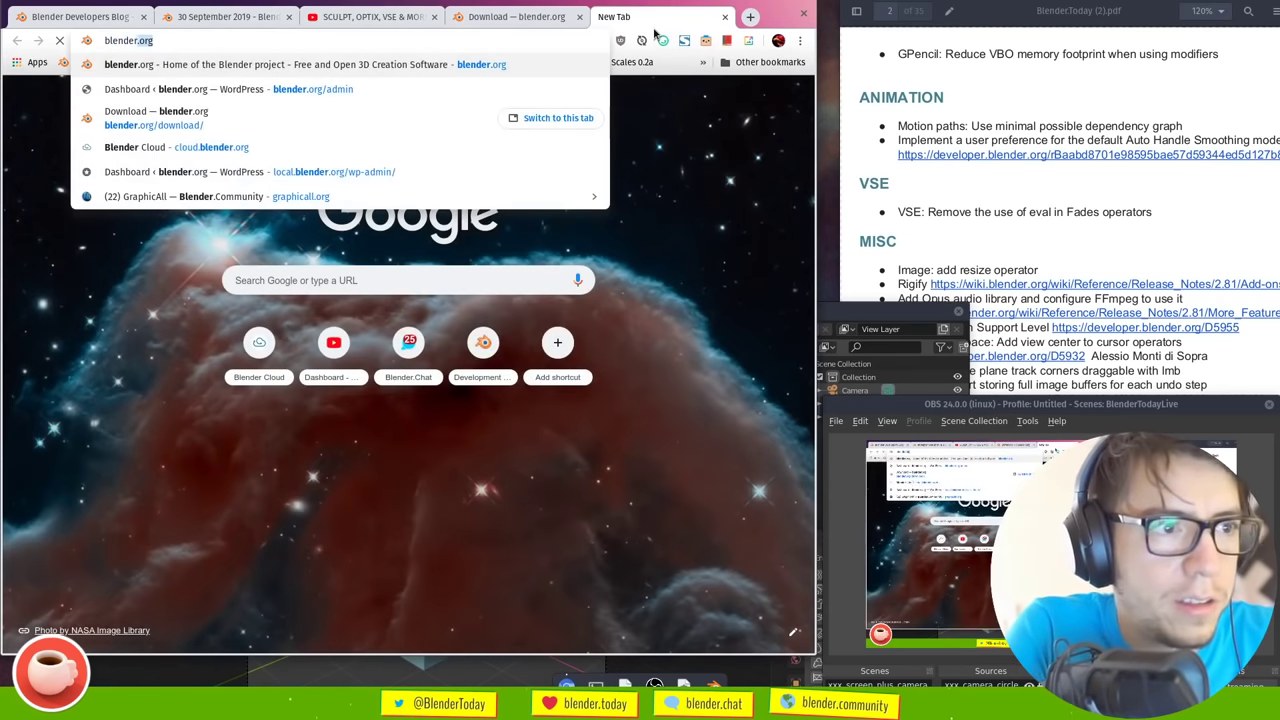
key("Return")
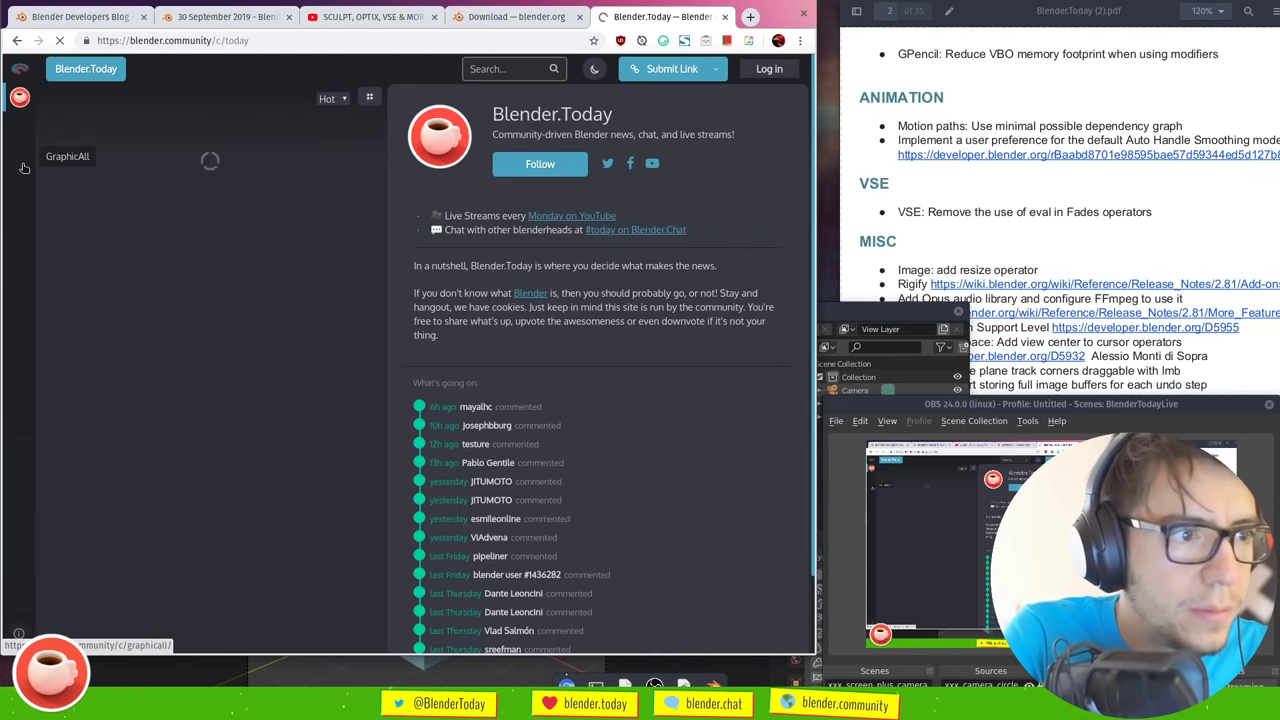
left_click(520, 20)
left_click(655, 17)
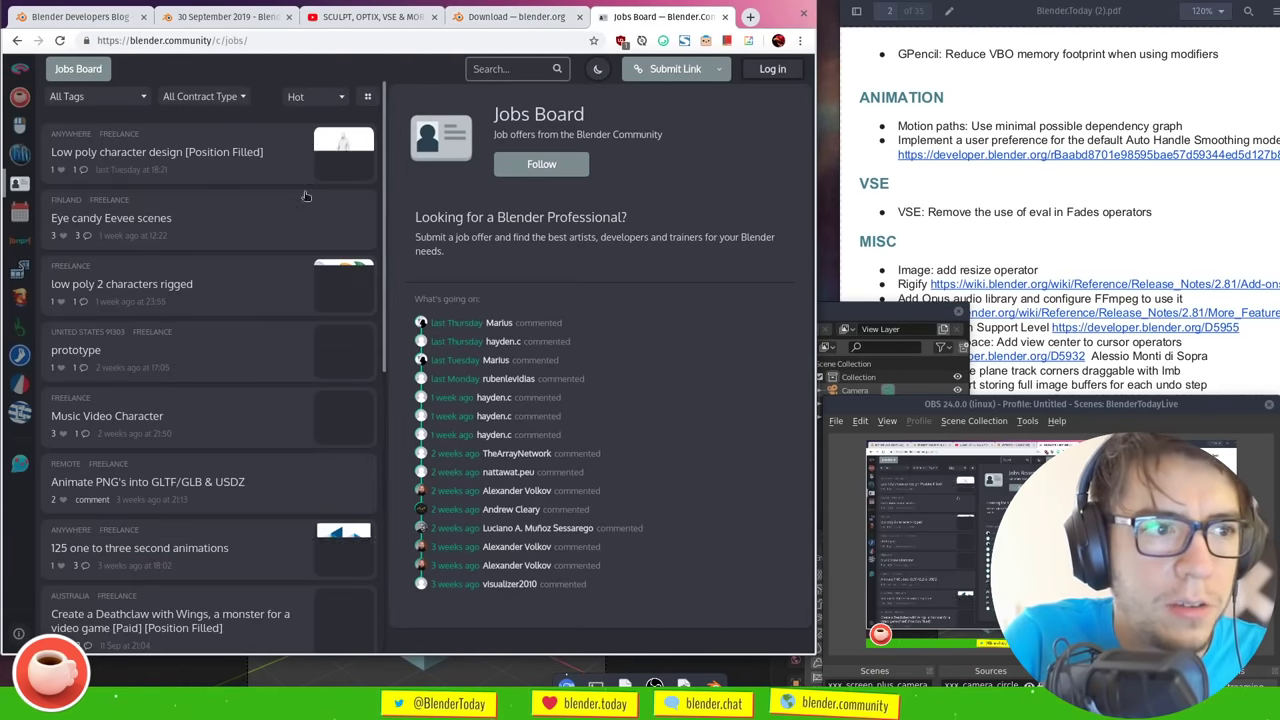
left_click(722, 76)
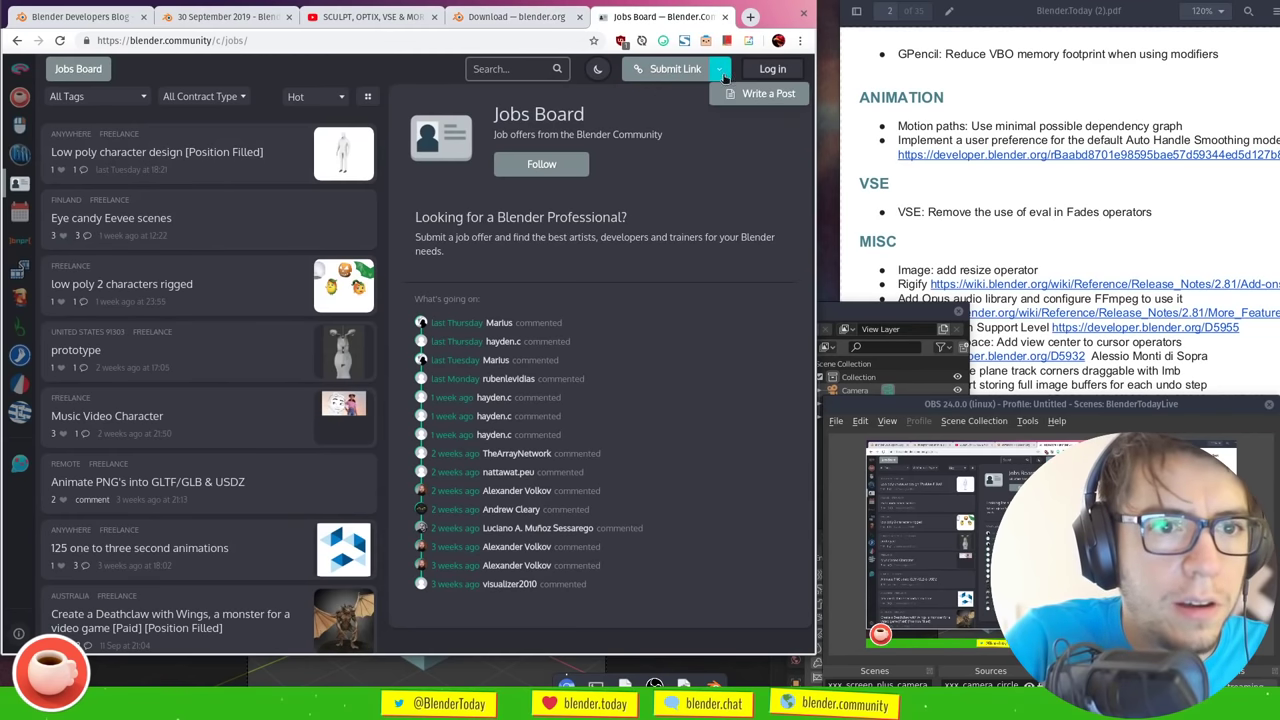
right_click(415, 75)
left_click(440, 110)
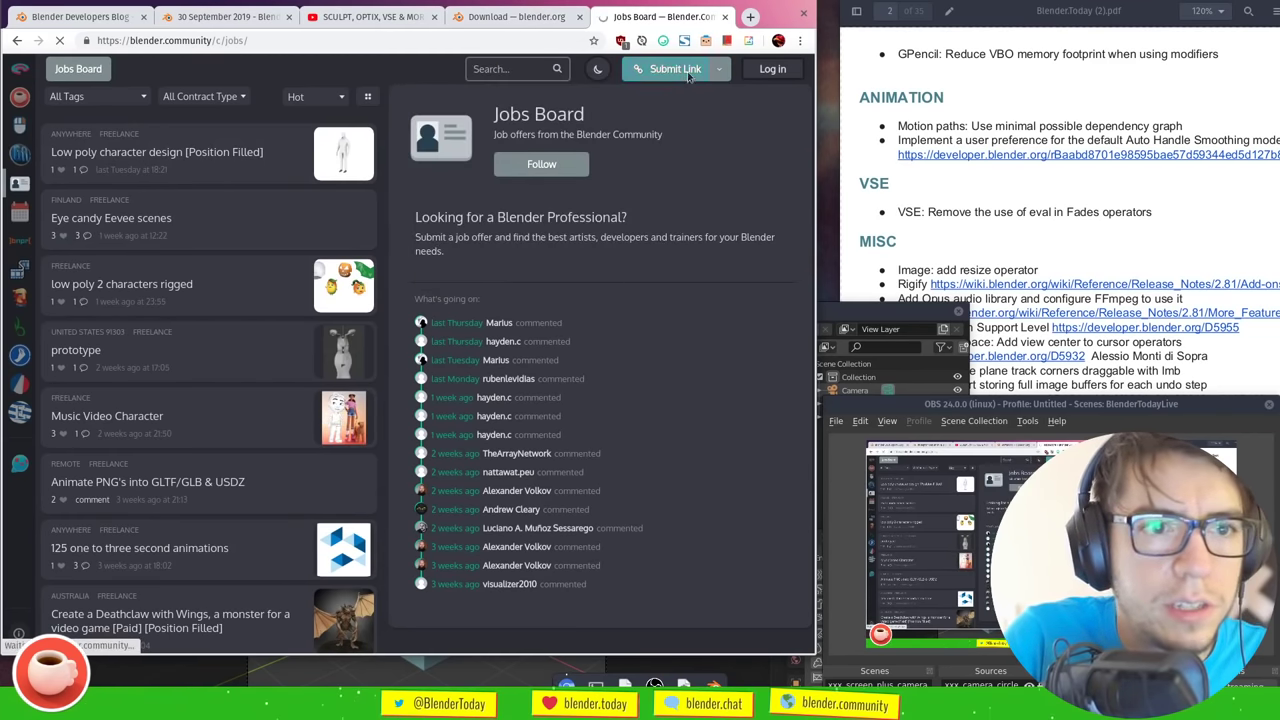
left_click(515, 16)
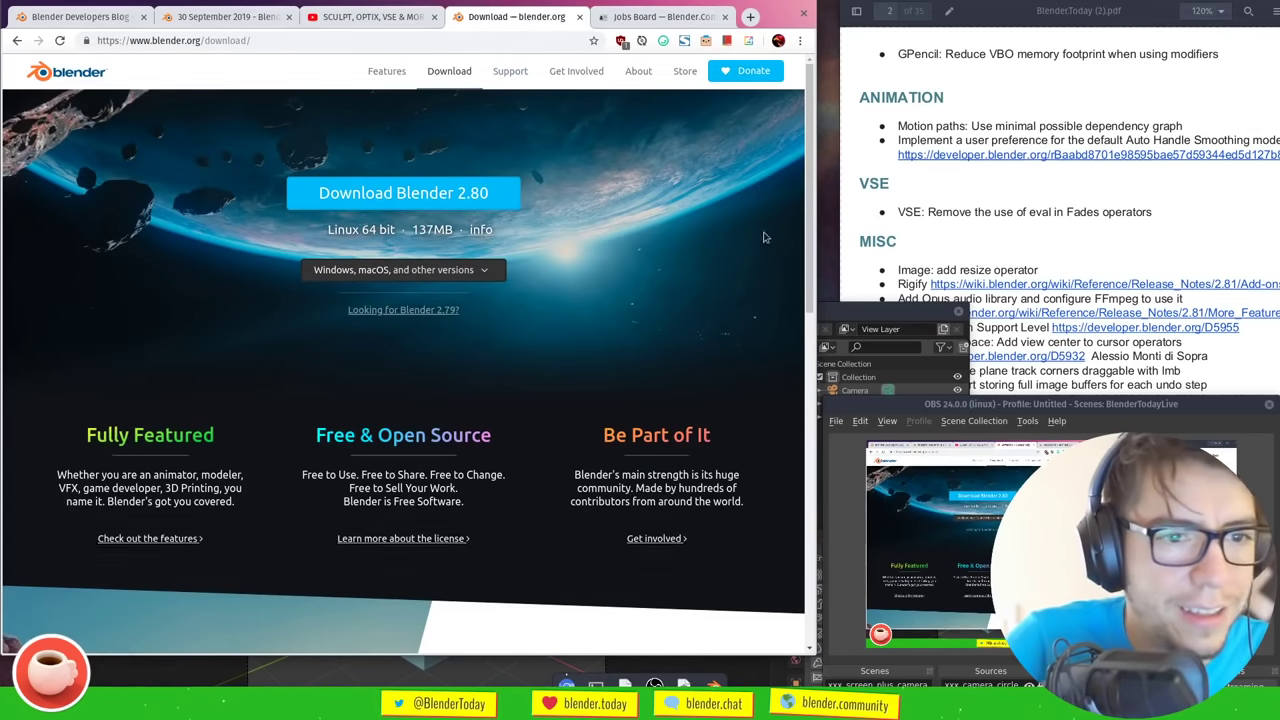
key("ctrl+Page_Up")
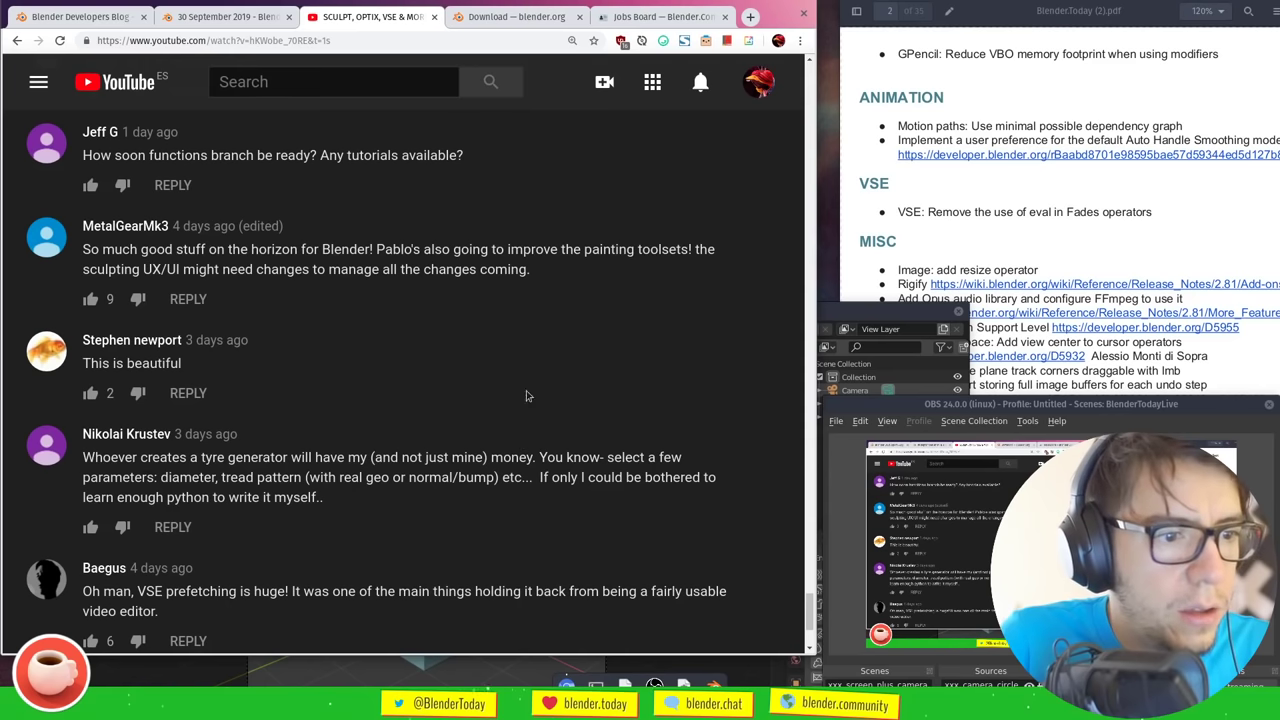
Open the Jobs Board login with Blender-Id, then return to the YouTube comments
left_click(660, 16)
left_click(720, 68)
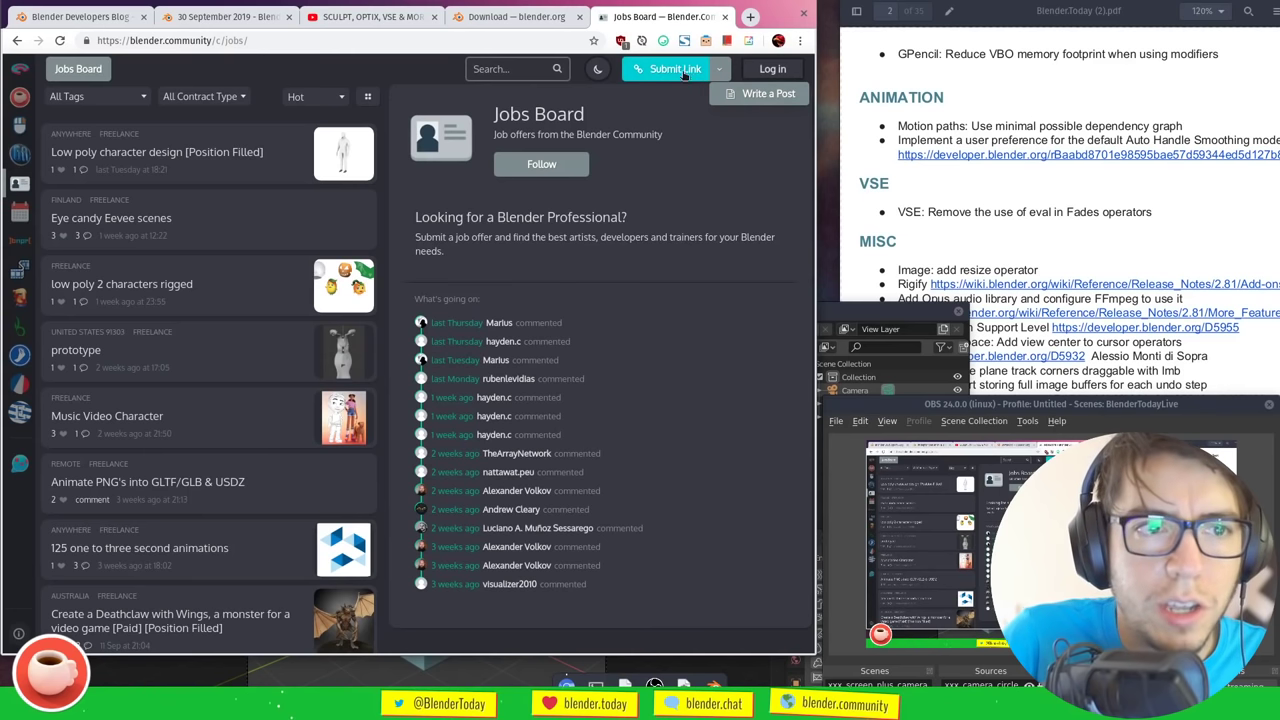
left_click(393, 20)
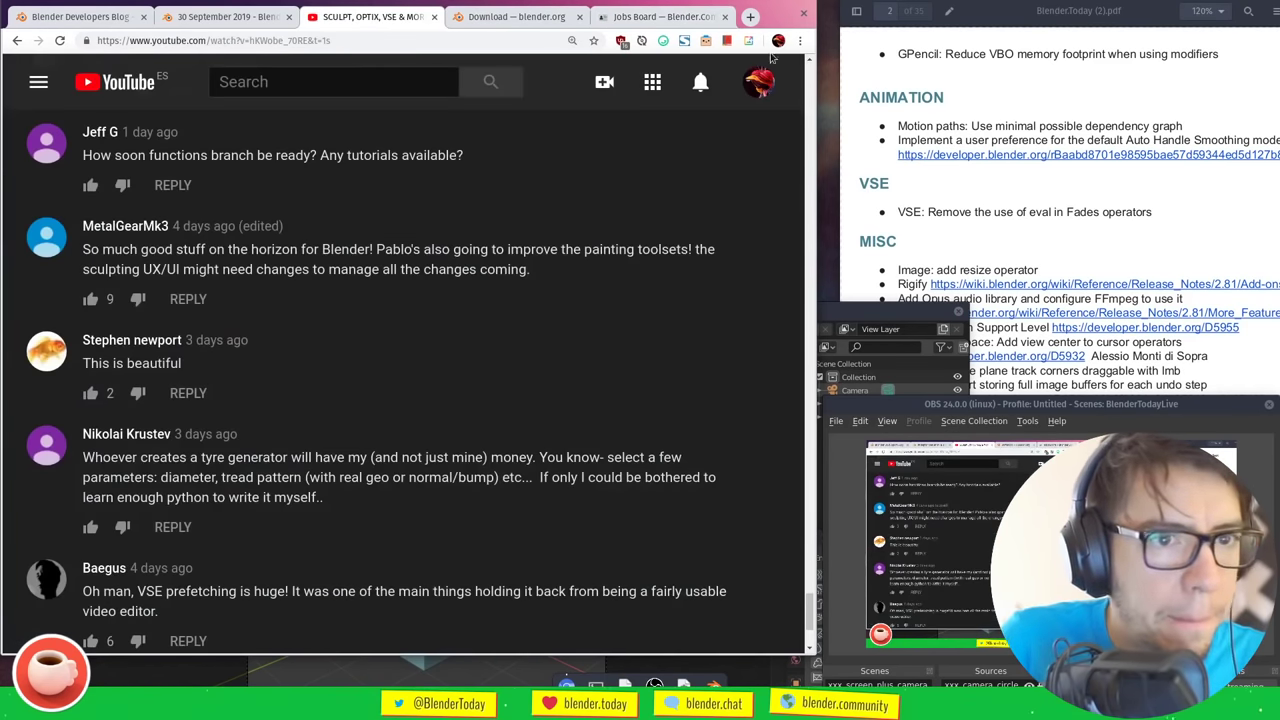
left_click(664, 17)
left_click(405, 16)
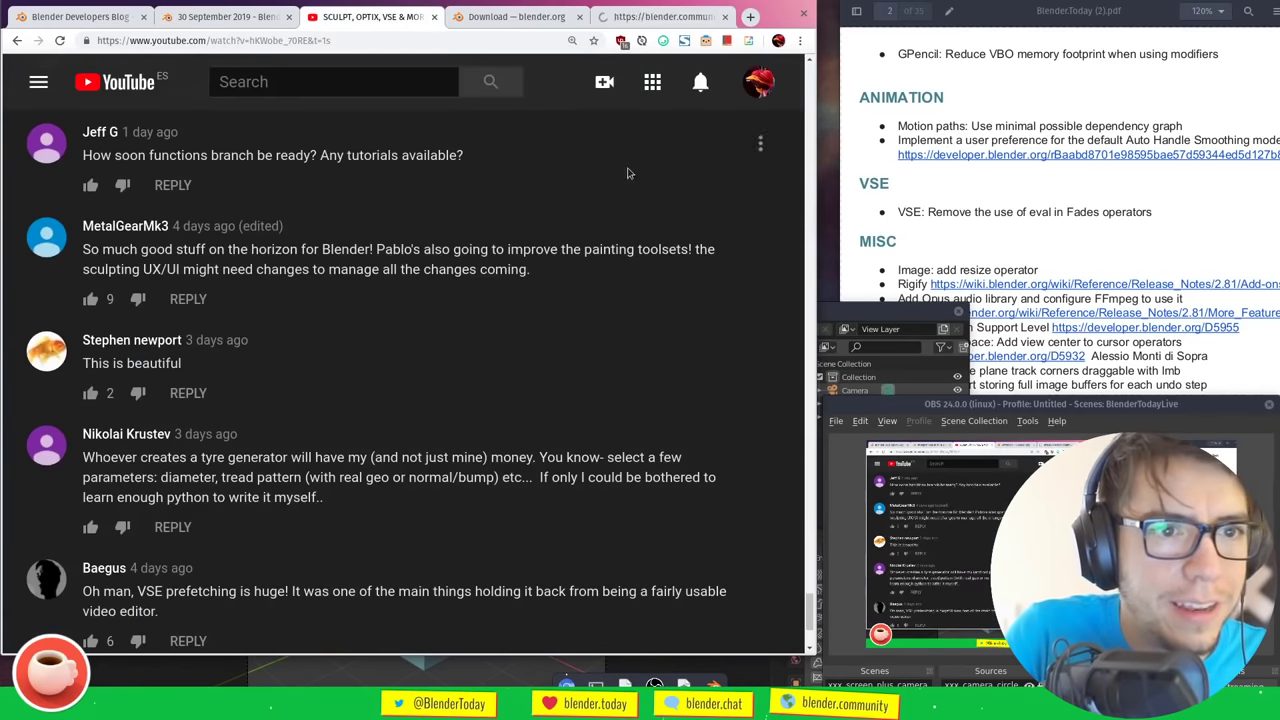
left_click(655, 16)
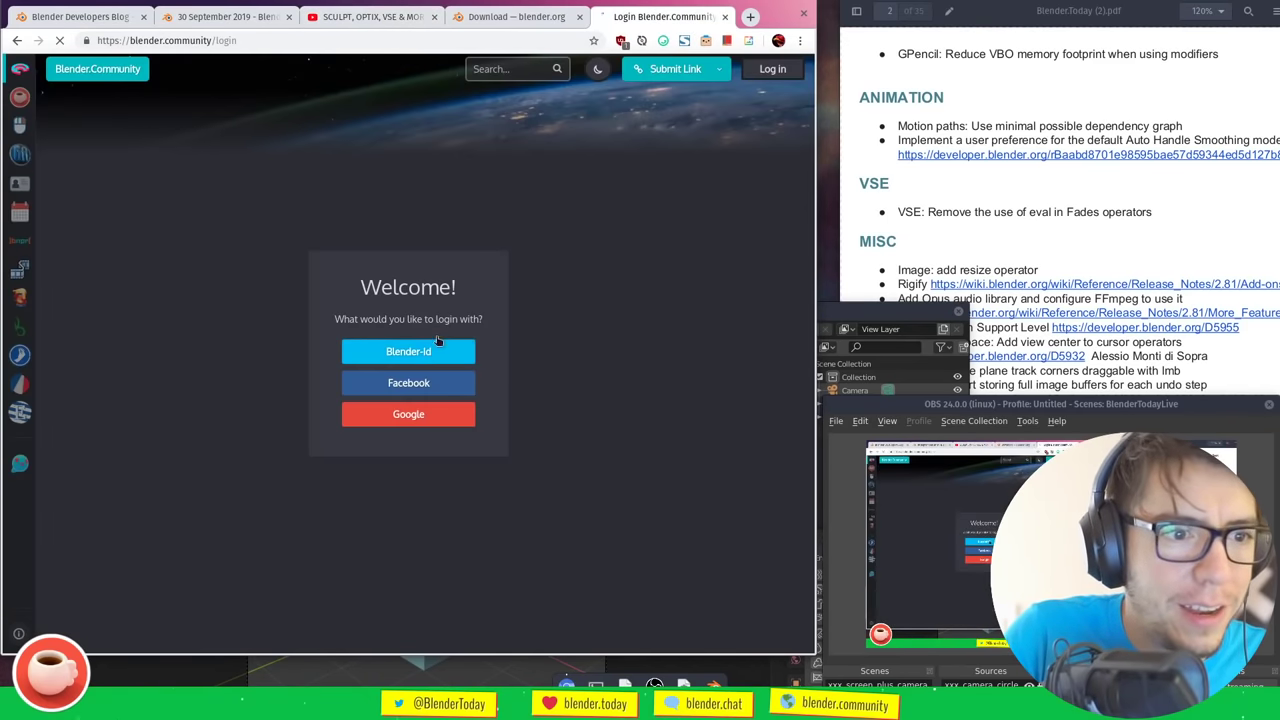
left_click(430, 352)
left_click(386, 18)
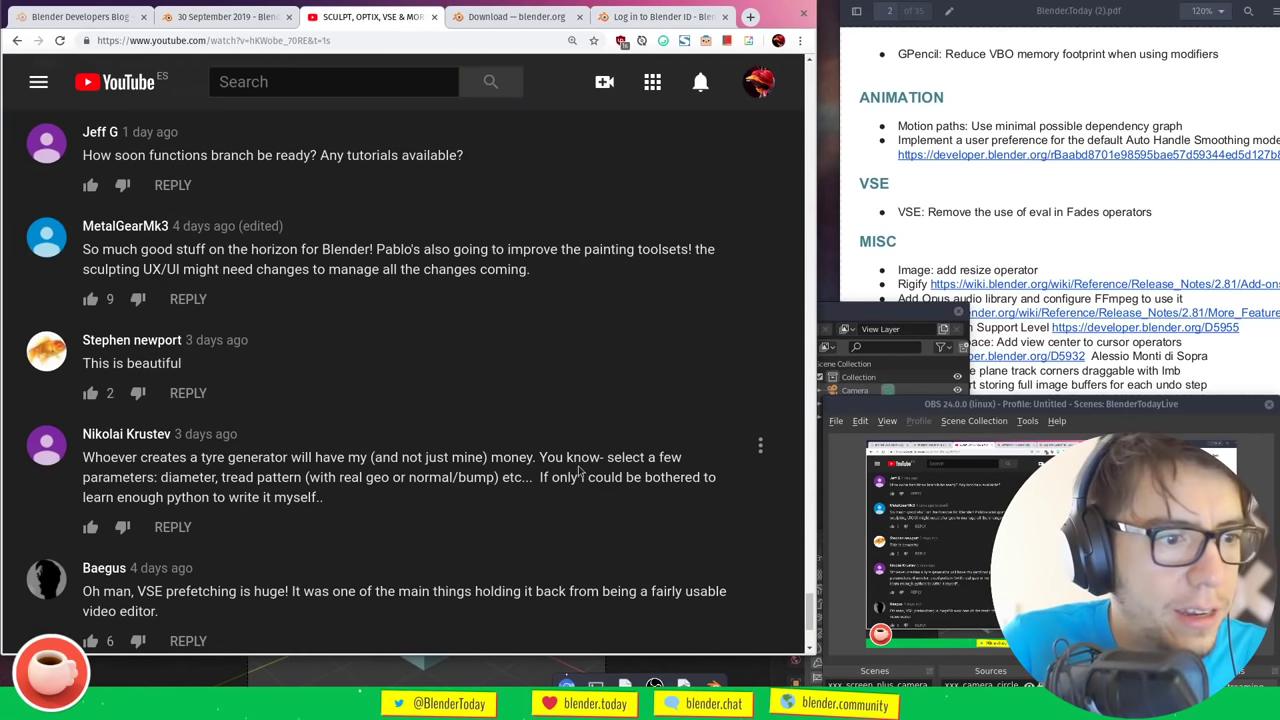
Scroll the comments down to the one hoping 2.8 shortcut logic will be revisited
left_click_drag(809, 620, 811, 625)
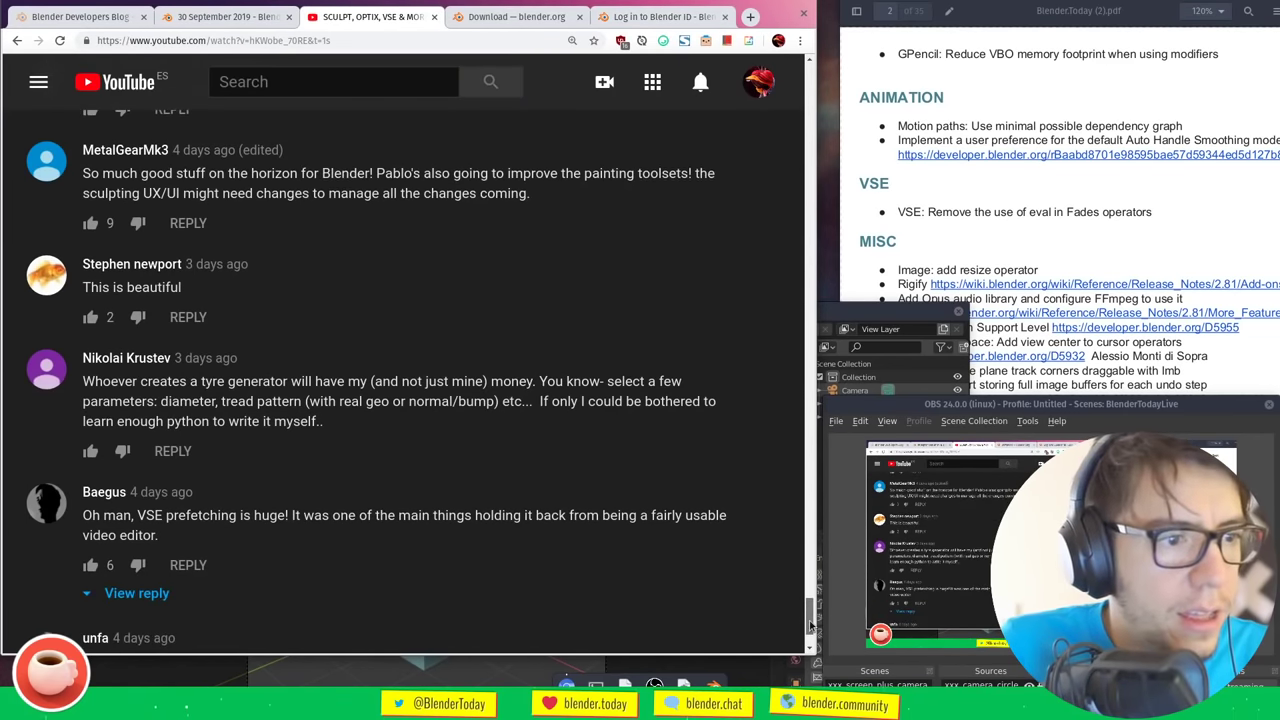
scroll(811, 625, "down", 2)
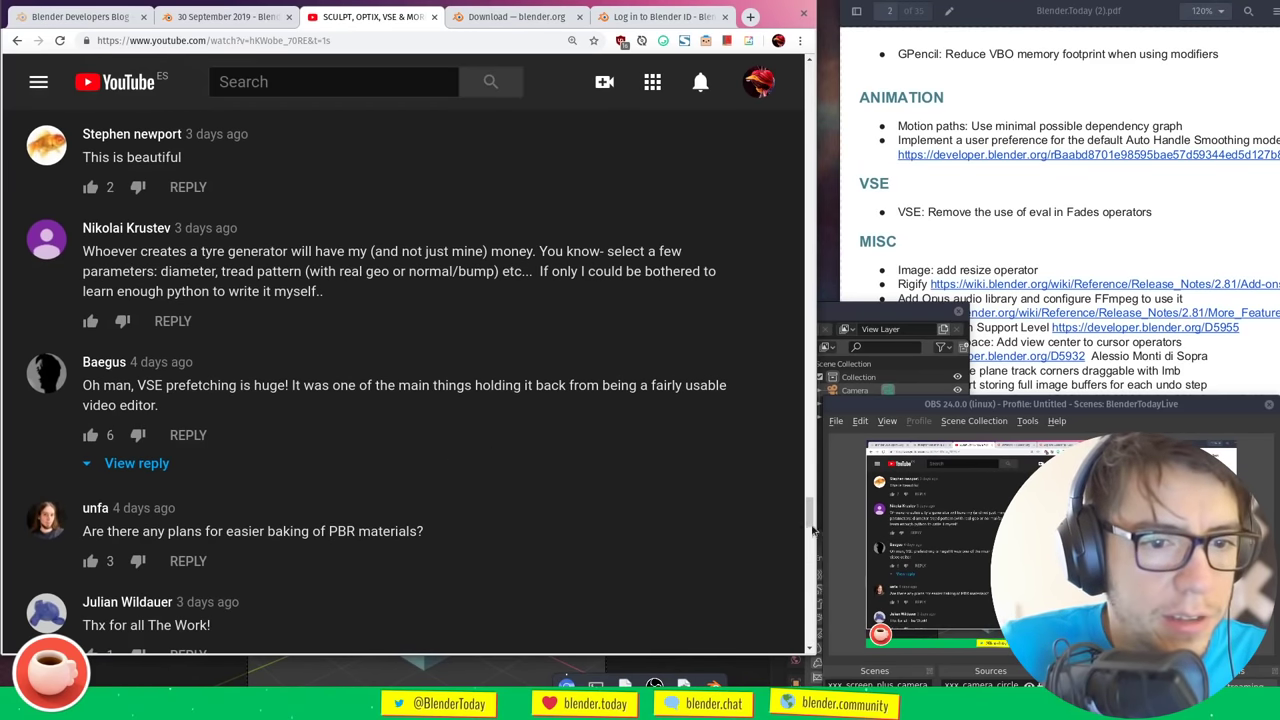
scroll(810, 520, "down", 2)
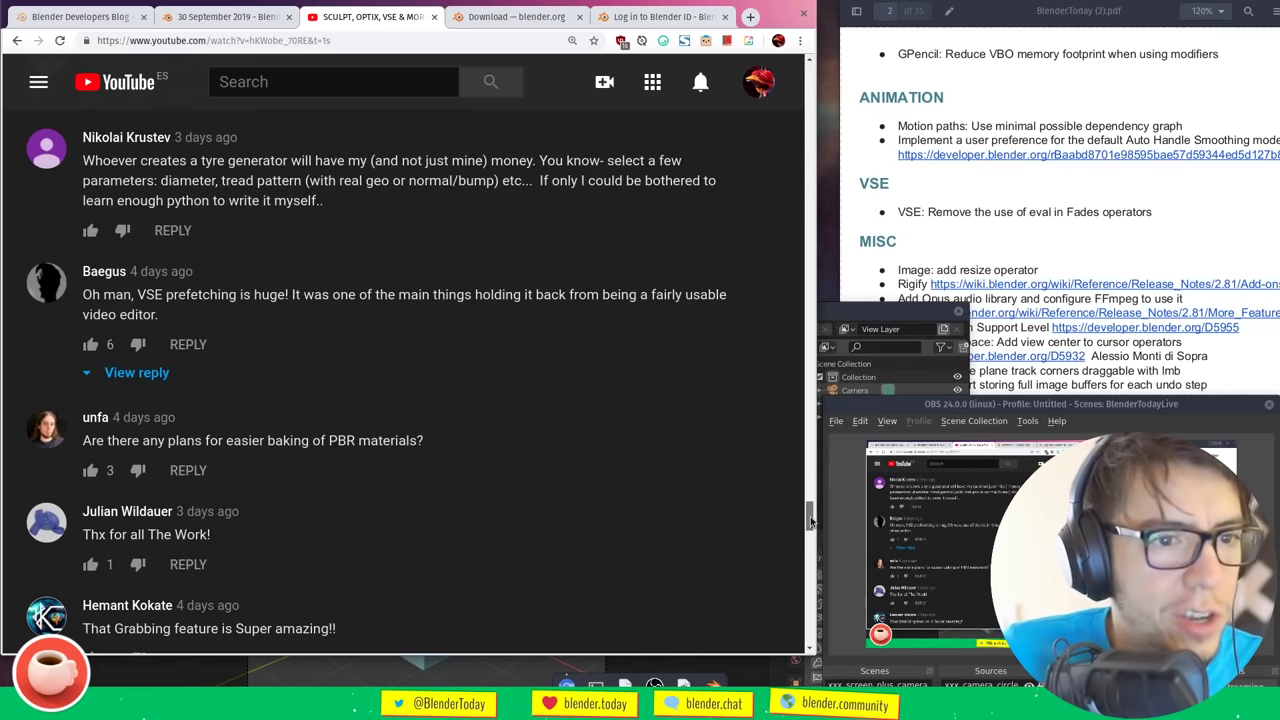
scroll(810, 516, "down", 2)
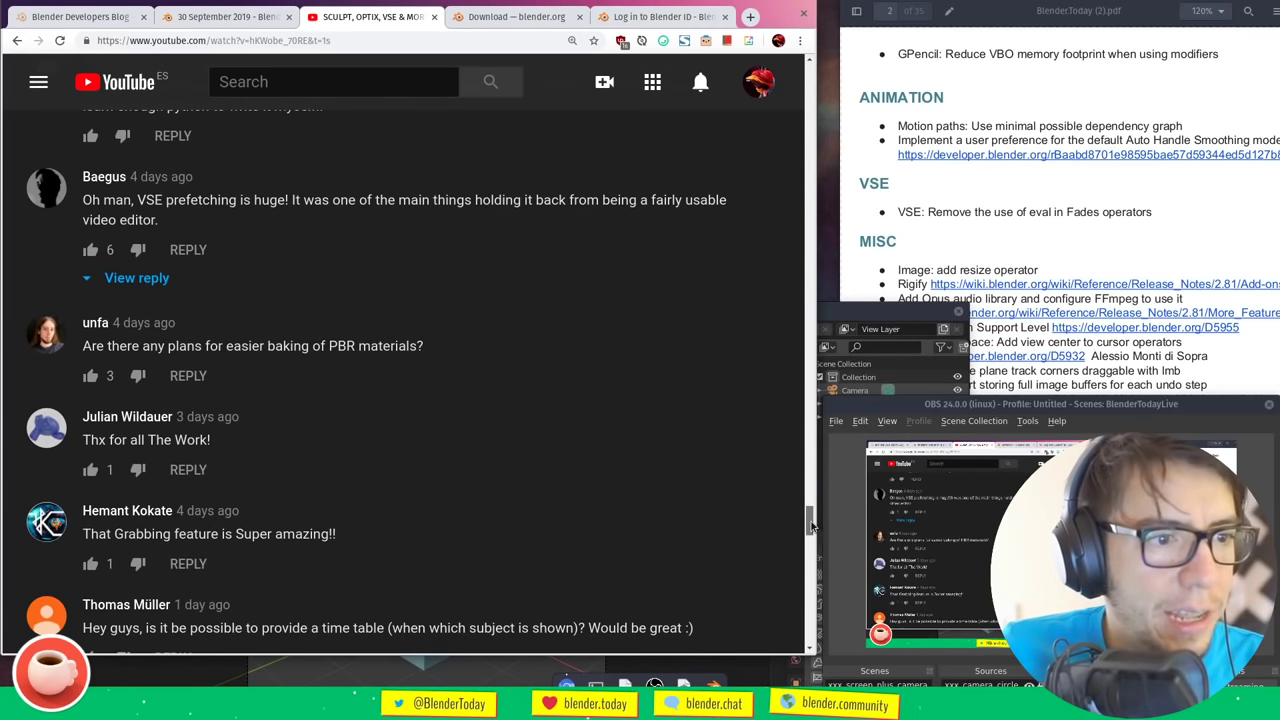
scroll(812, 525, "down", 1)
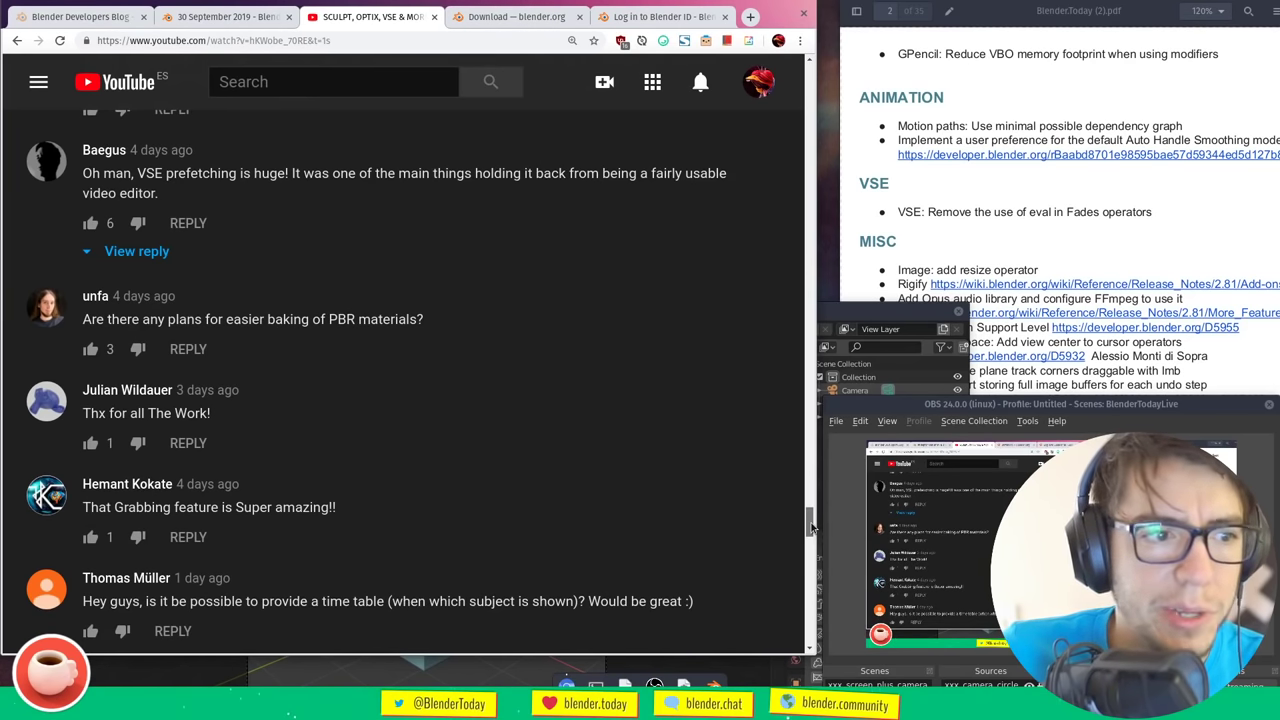
scroll(811, 526, "down", 2)
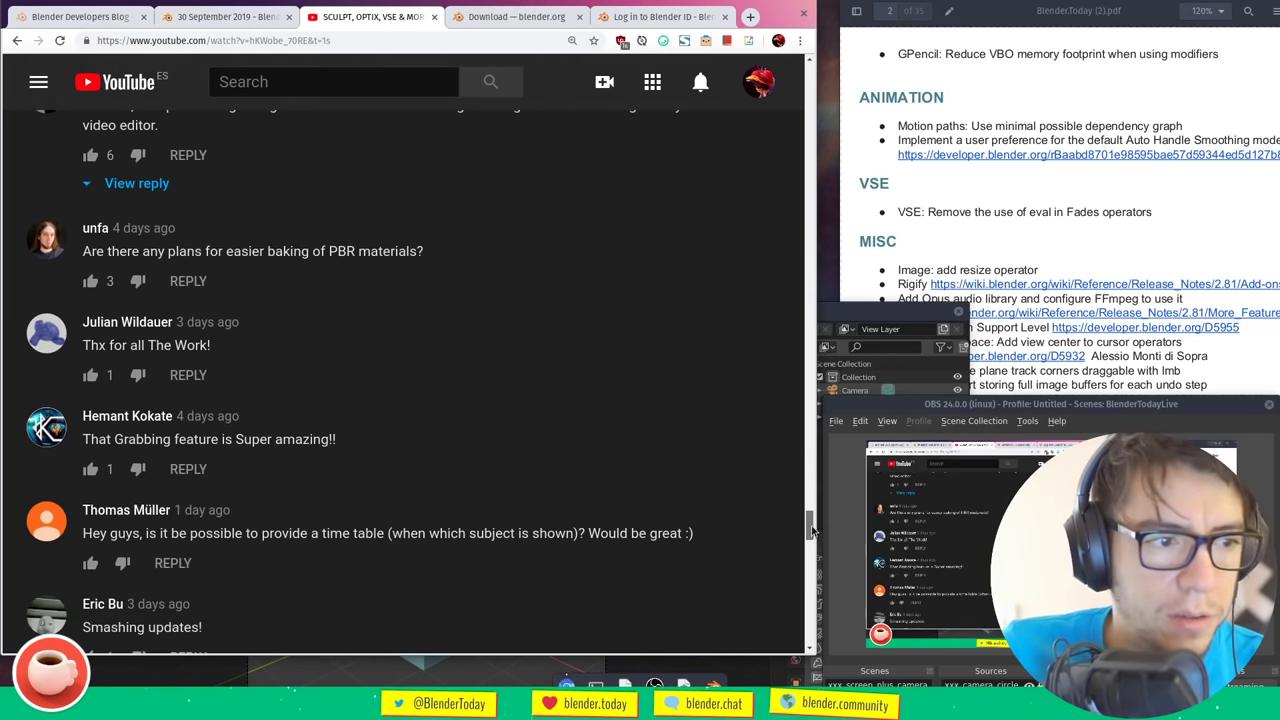
scroll(812, 530, "down", 1)
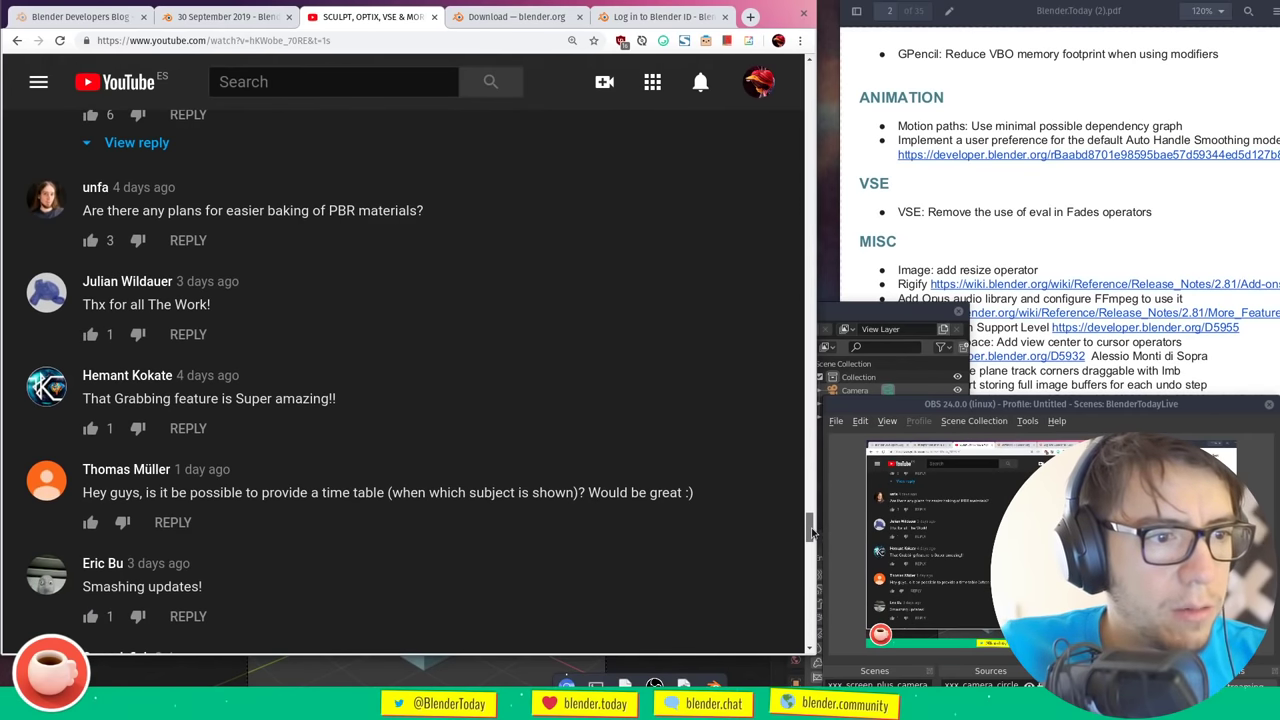
scroll(812, 533, "down", 2)
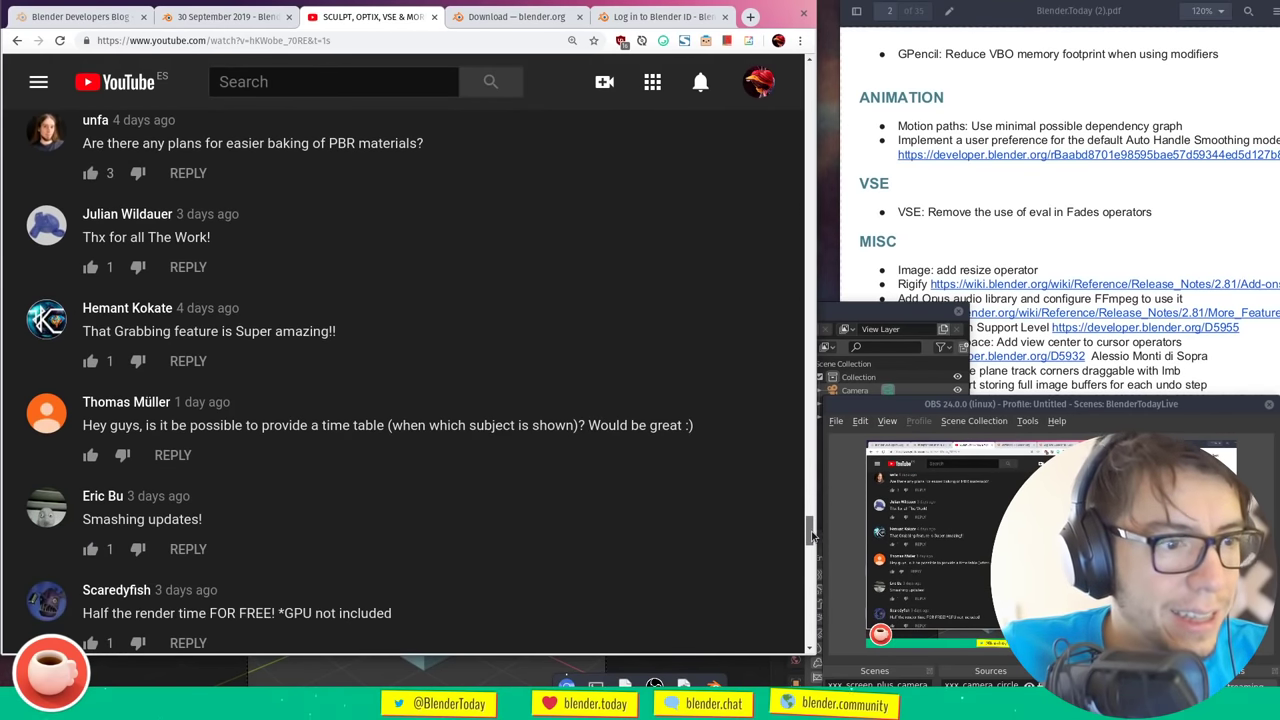
scroll(812, 537, "down", 1)
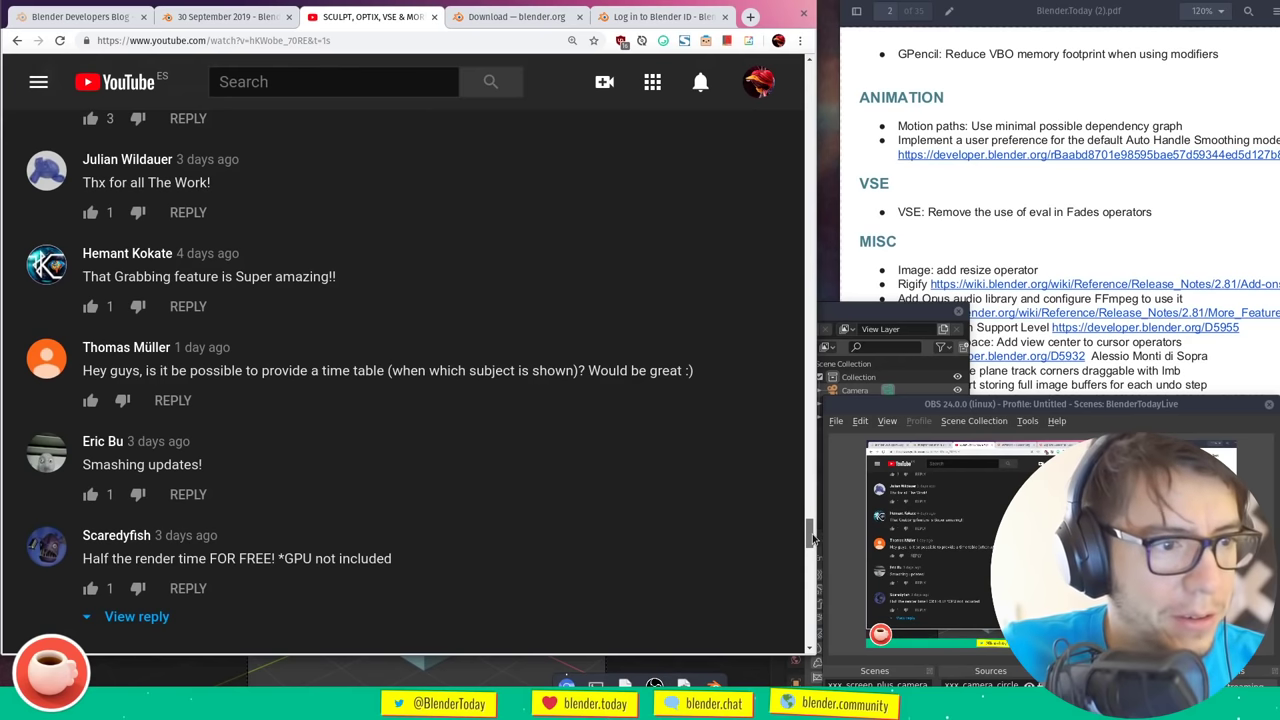
scroll(812, 537, "down", 1)
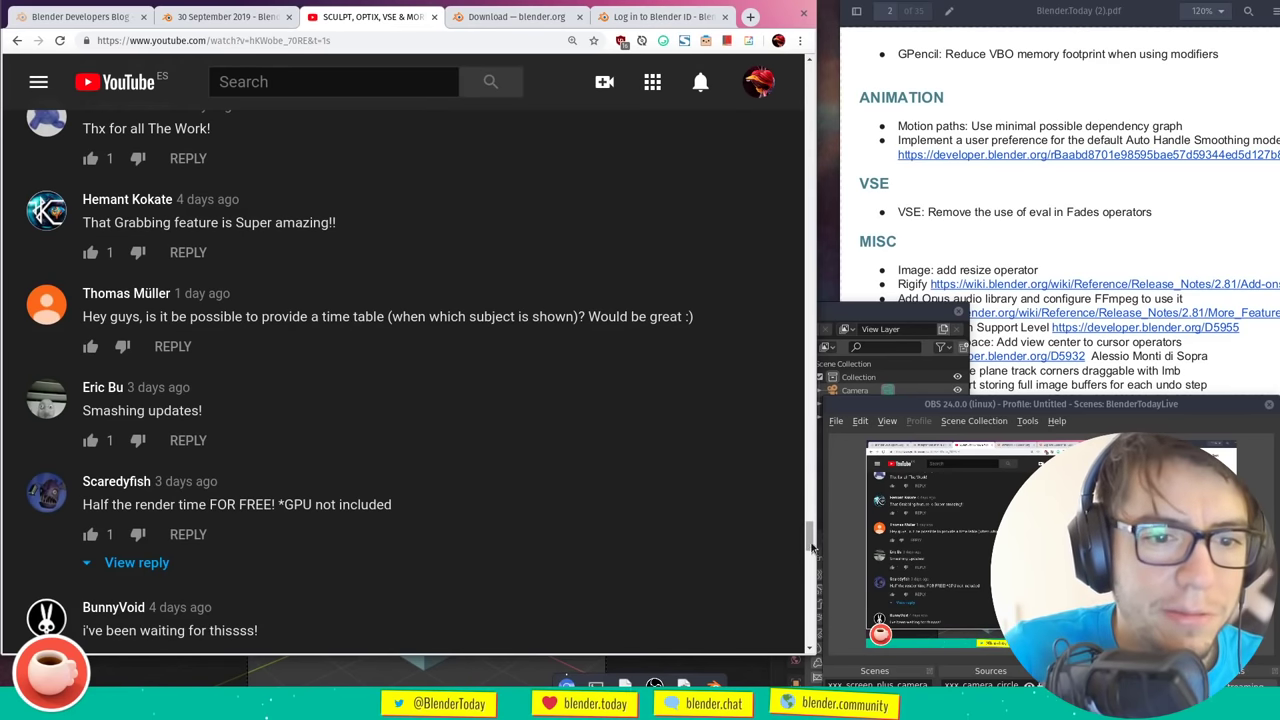
scroll(813, 550, "down", 2)
scroll(813, 550, "down", 1)
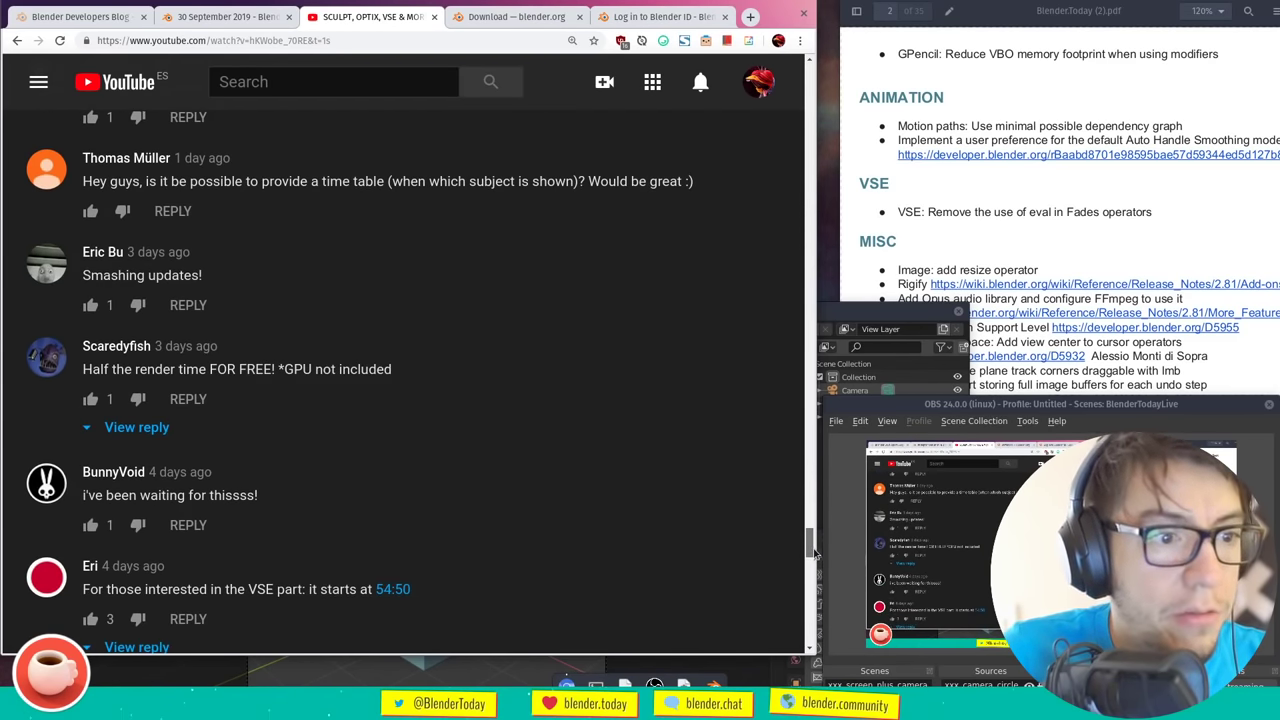
scroll(812, 555, "down", 2)
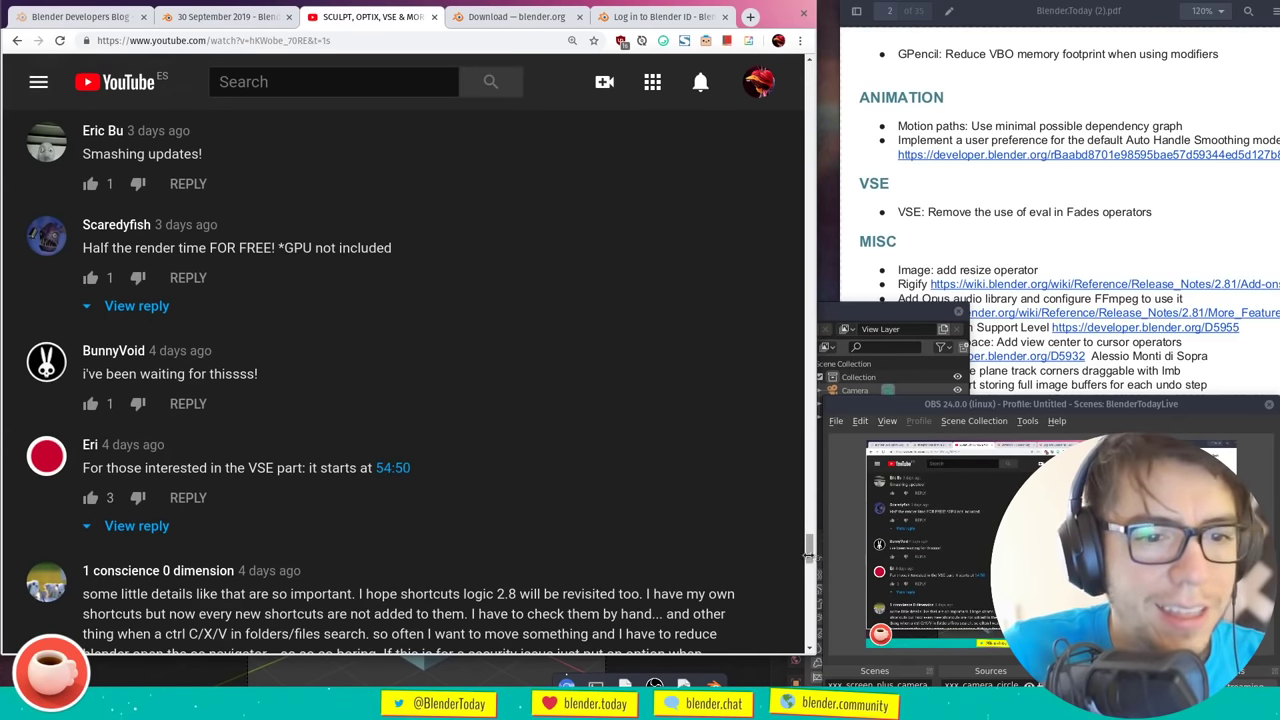
scroll(810, 549, "up", 1)
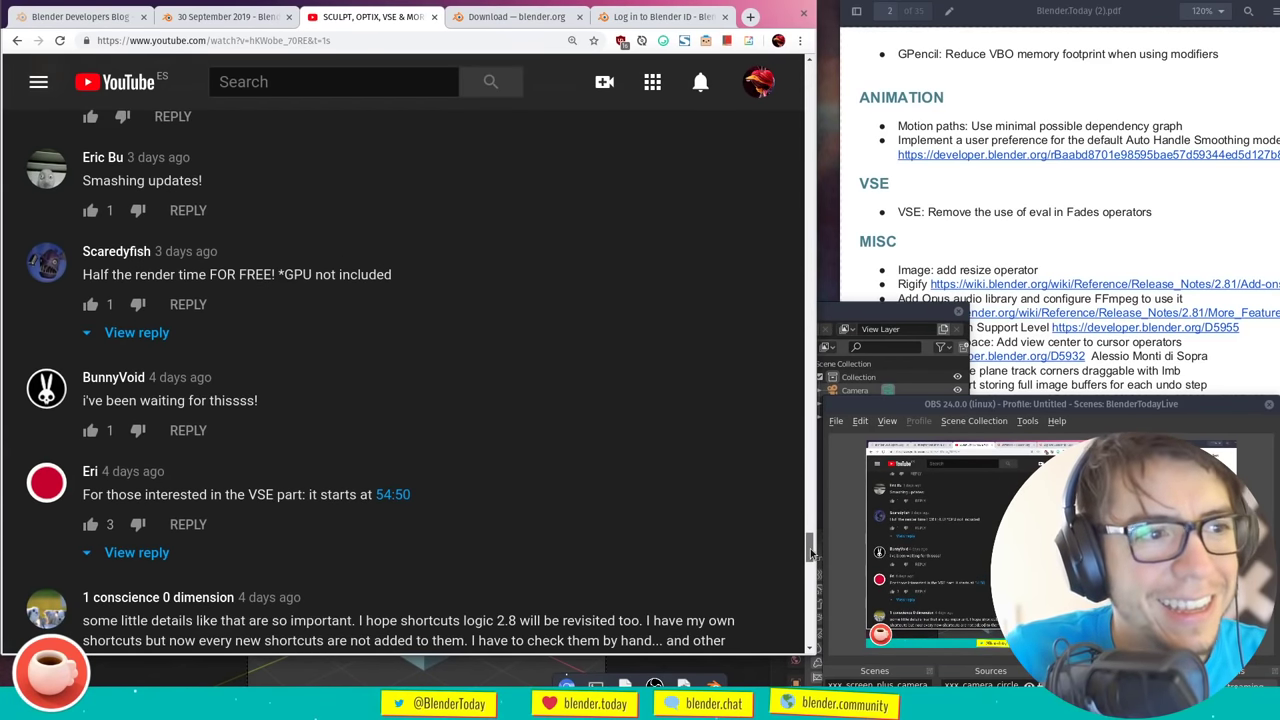
scroll(810, 549, "down", 1)
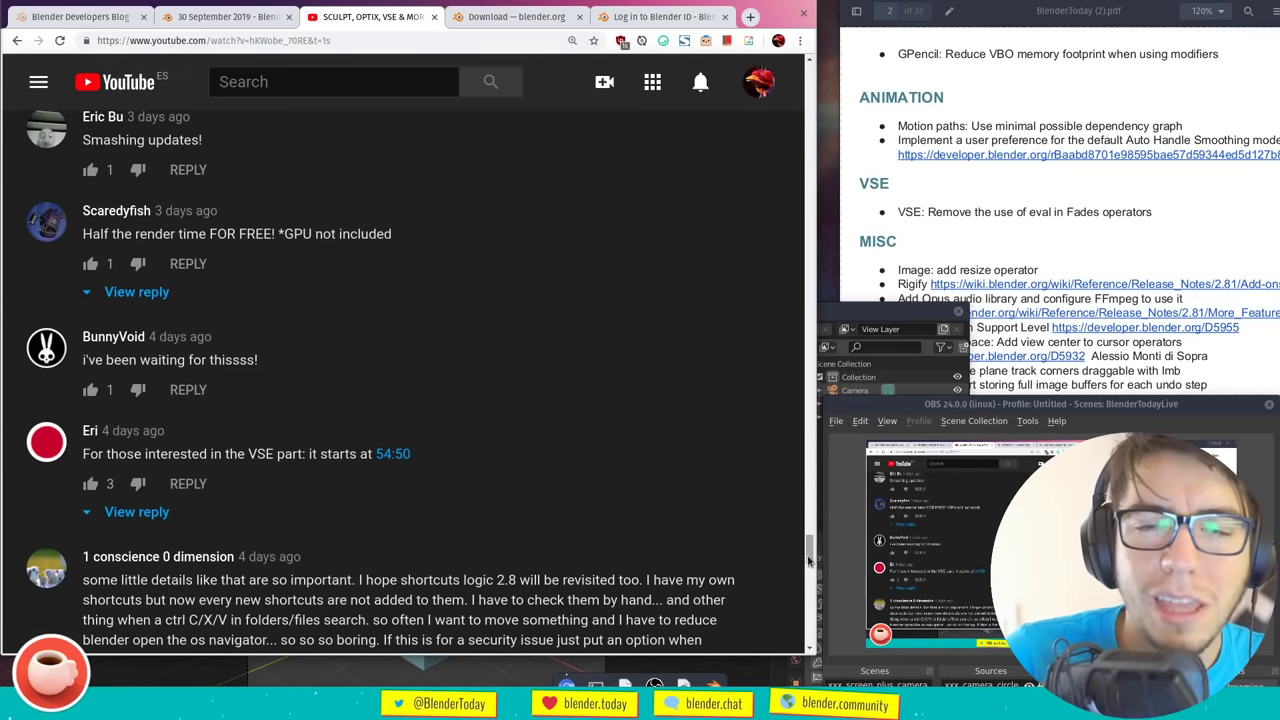
left_click(862, 316)
Show OptiX enabled for the Quadro RTX 4000 under Preferences > System Cycles Render Devices
key("F4")
left_click(449, 428)
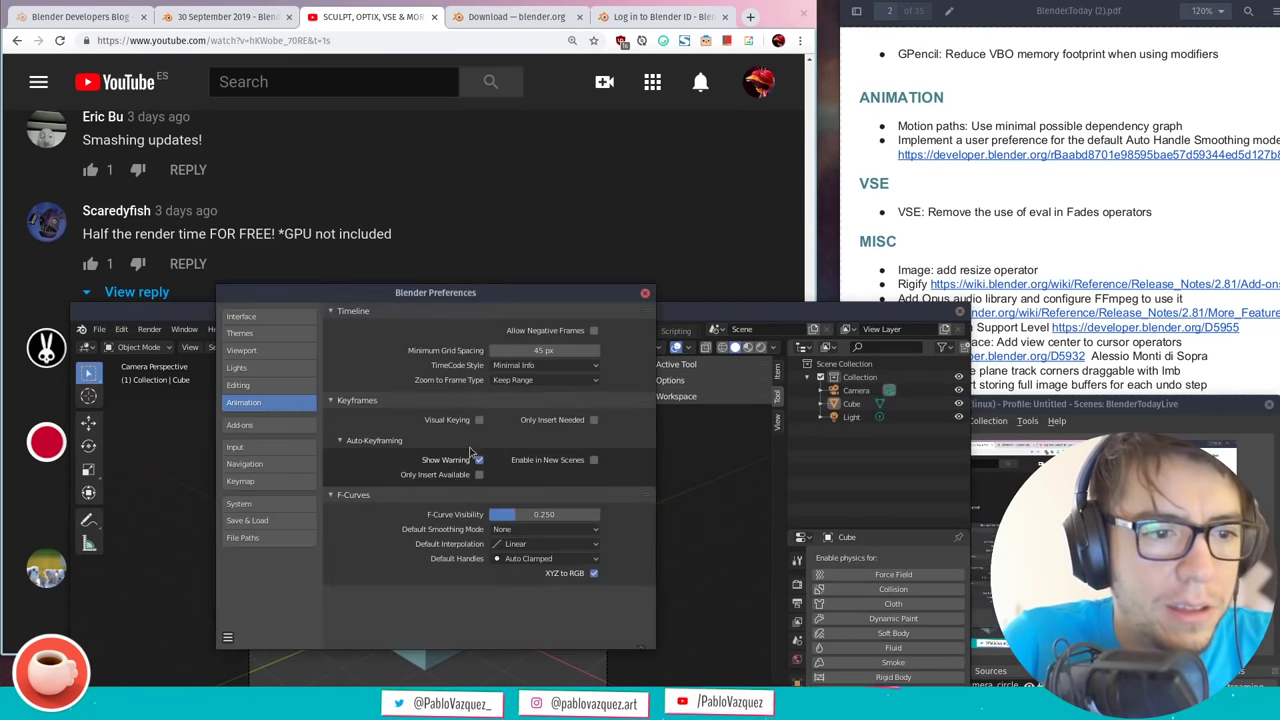
left_click(280, 504)
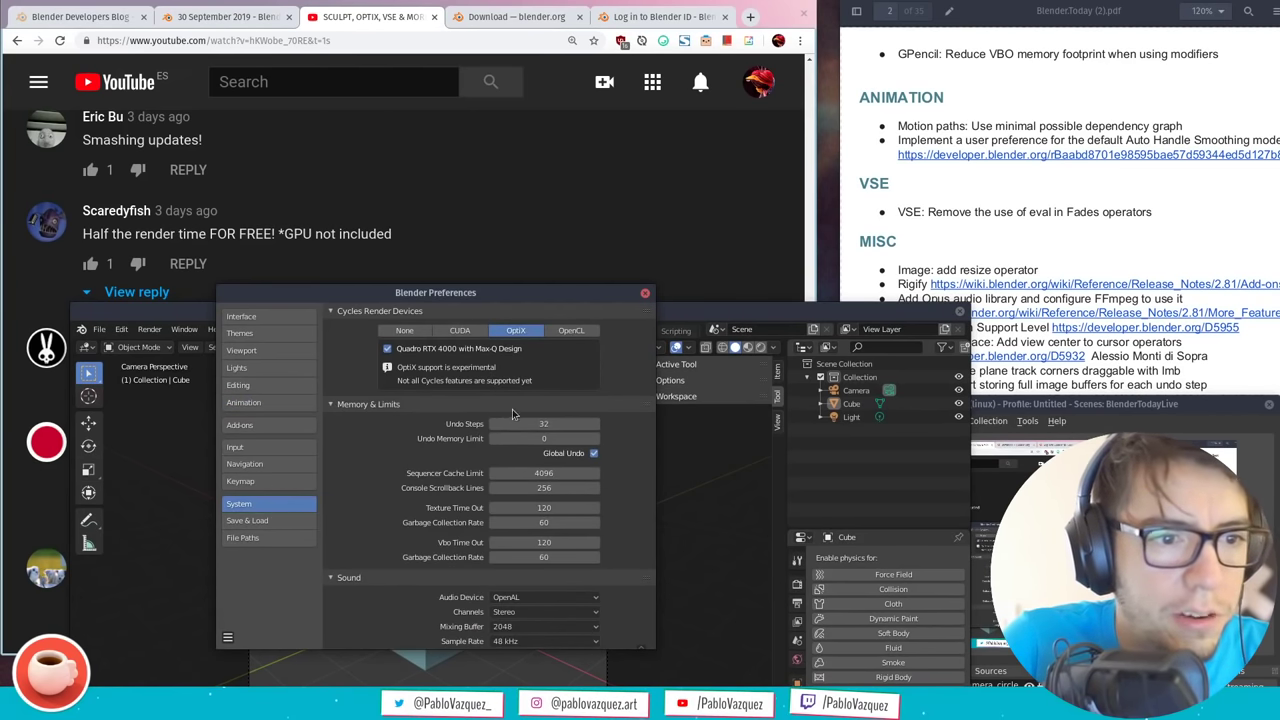
scroll(594, 345, "down", 5)
scroll(516, 387, "up", 3)
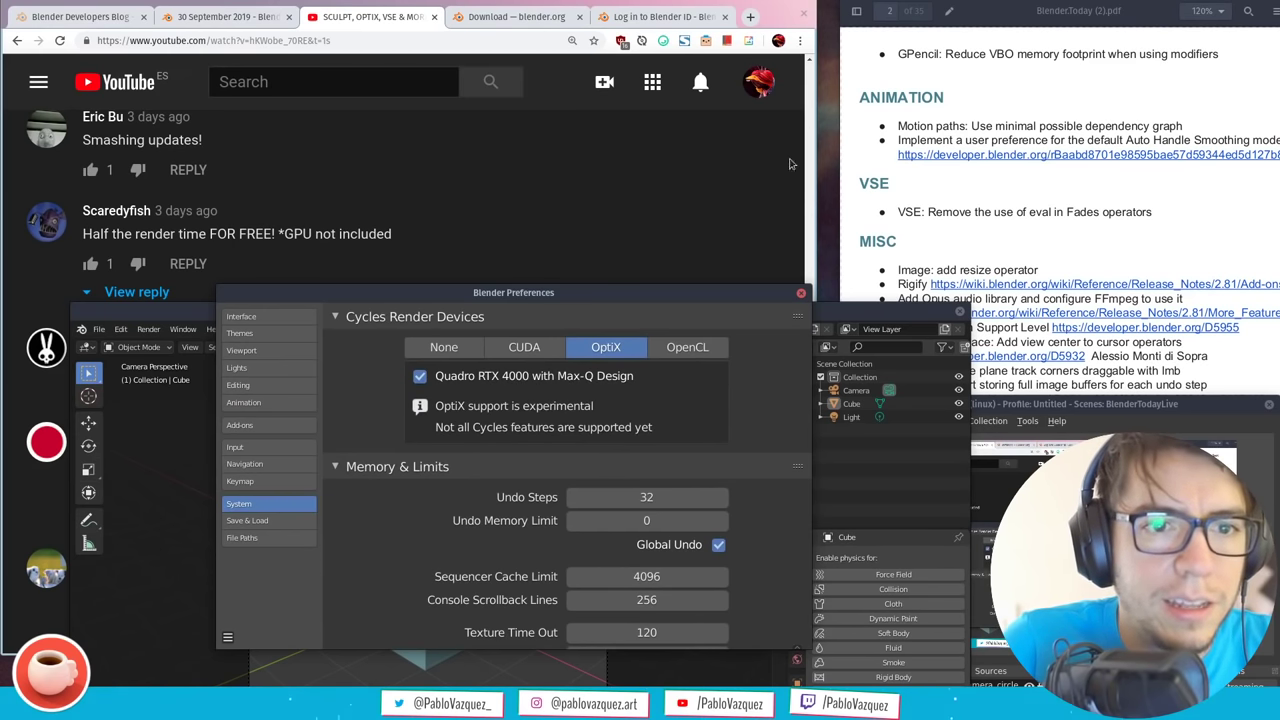
left_click(778, 25)
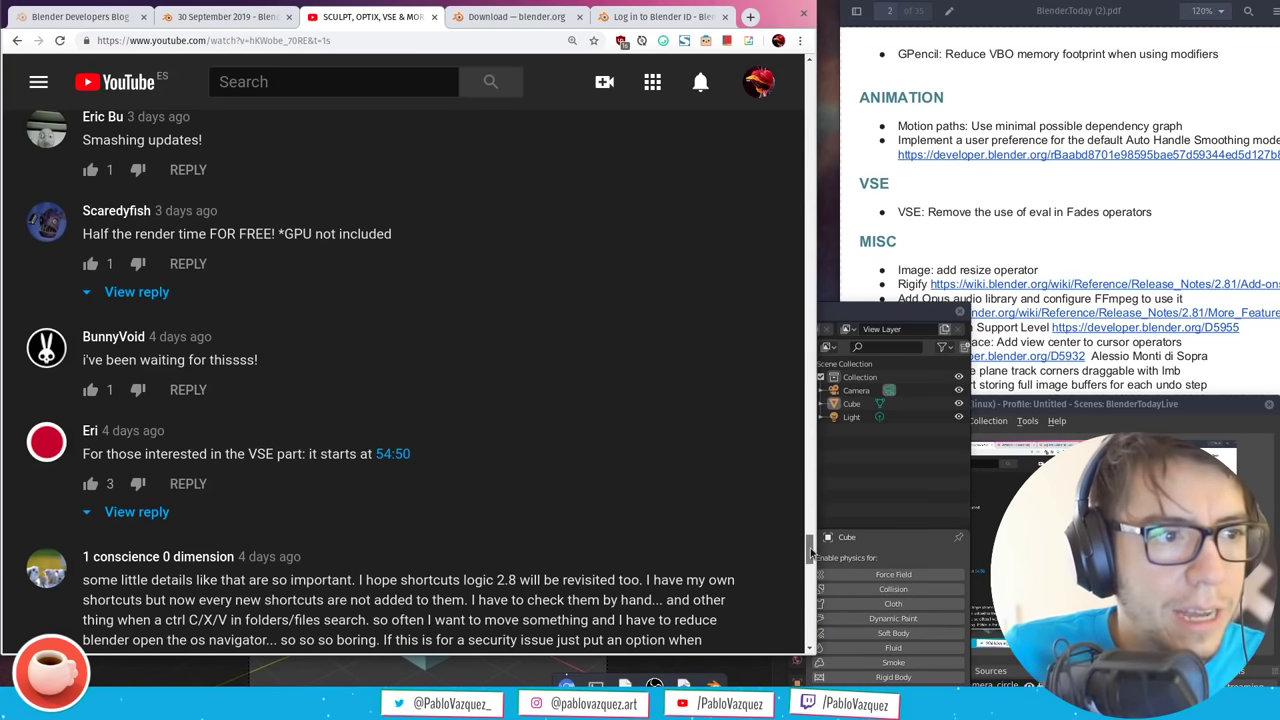
Expand the shortcuts-logic comment with Read more to show its install-time option suggestion
left_click_drag(812, 552, 813, 561)
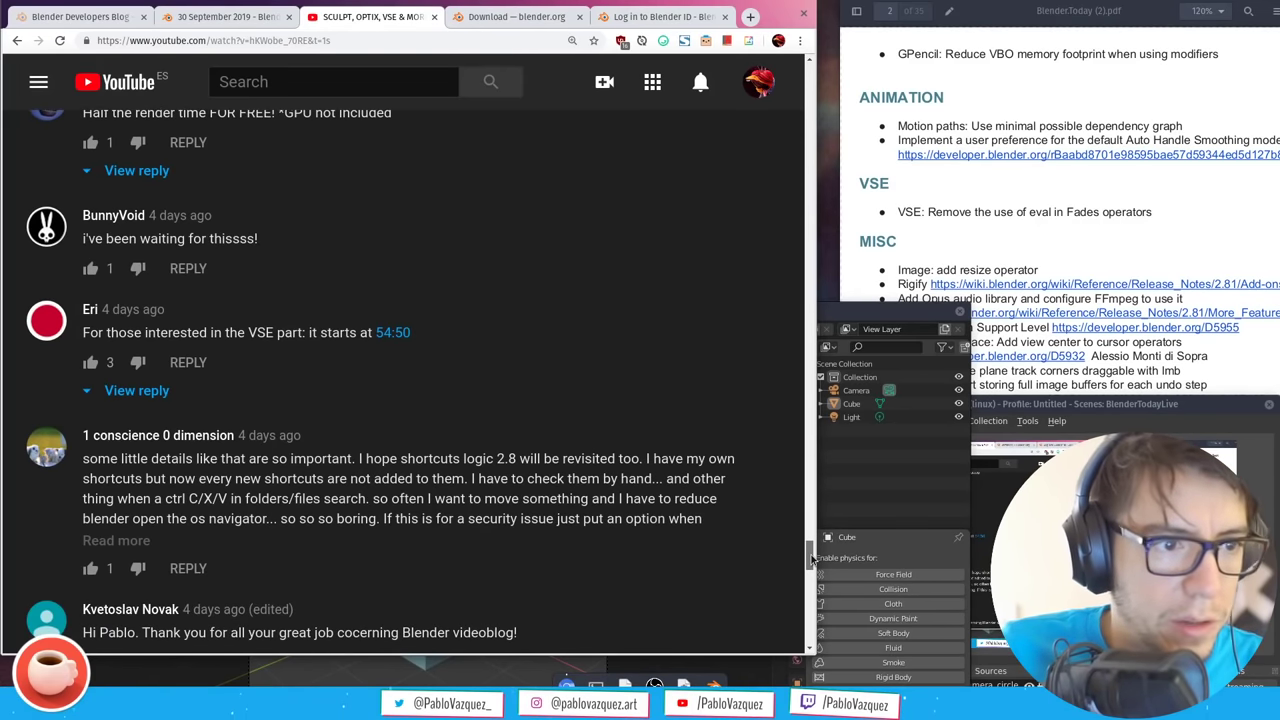
left_click_drag(812, 562, 812, 559)
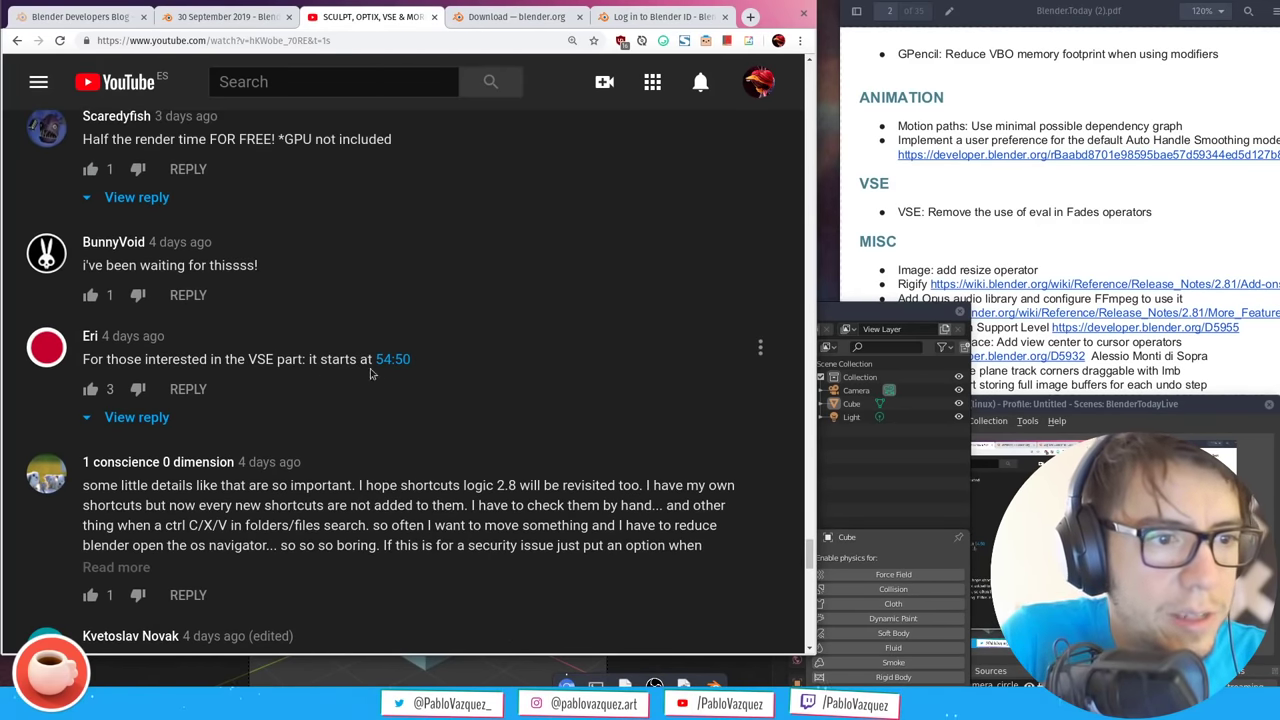
left_click_drag(812, 560, 816, 575)
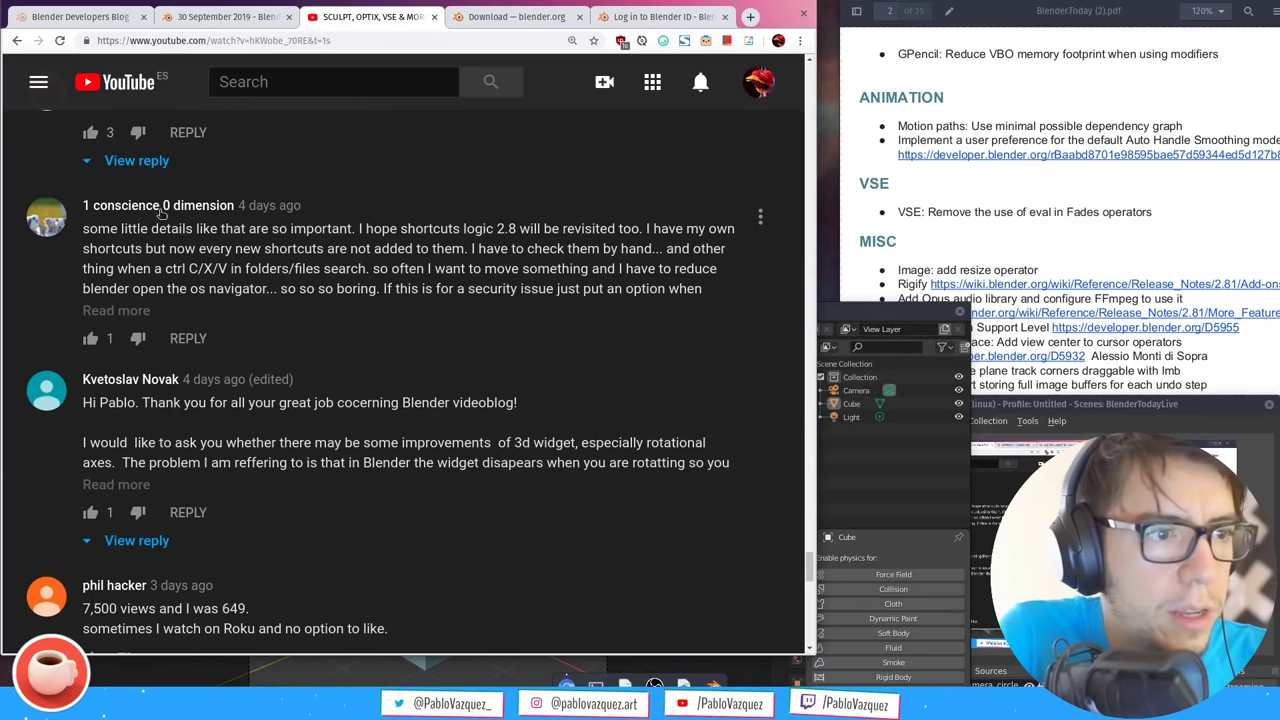
left_click(131, 309)
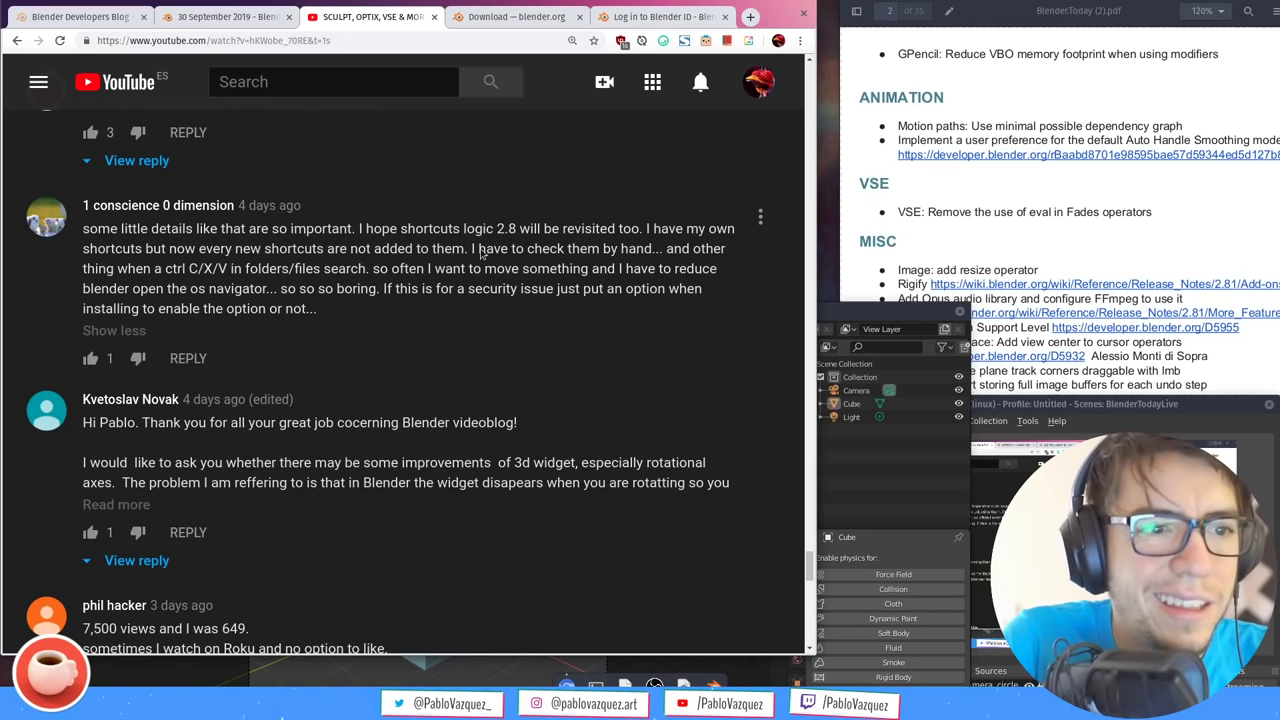
Open Blender's Preferences window on the Keymap section
key("alt+Tab")
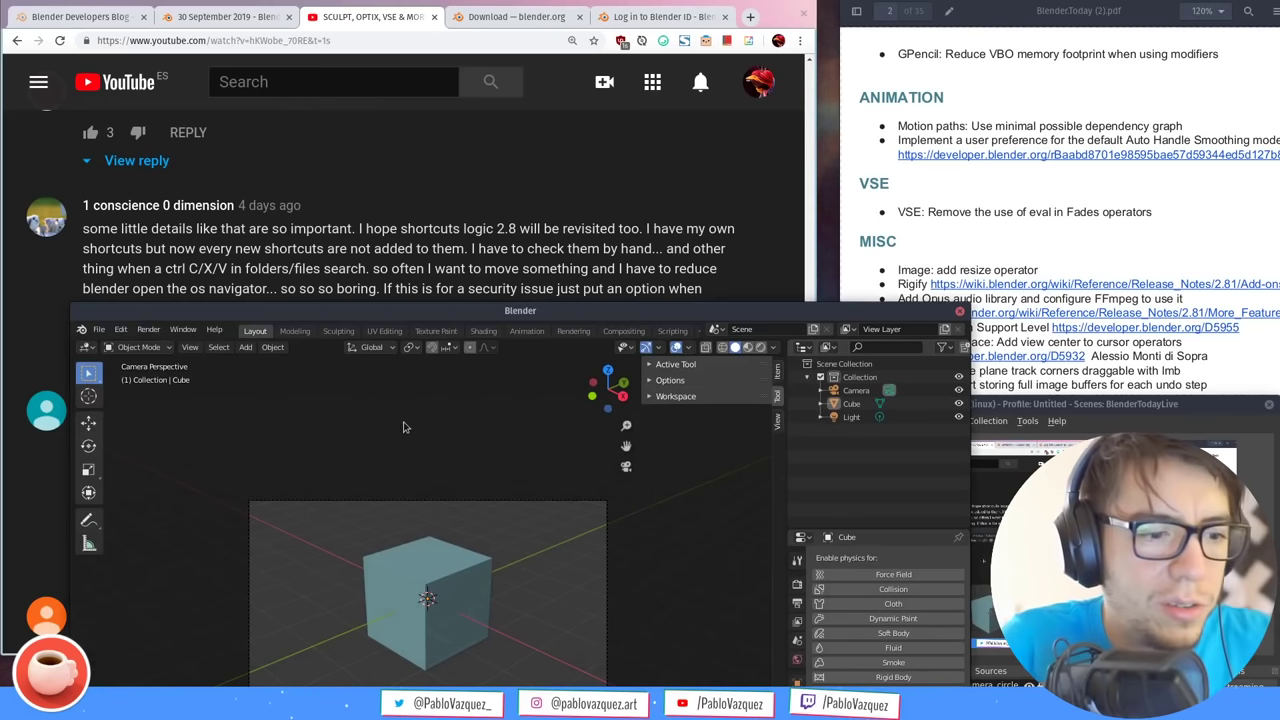
key("F4")
left_click(418, 456)
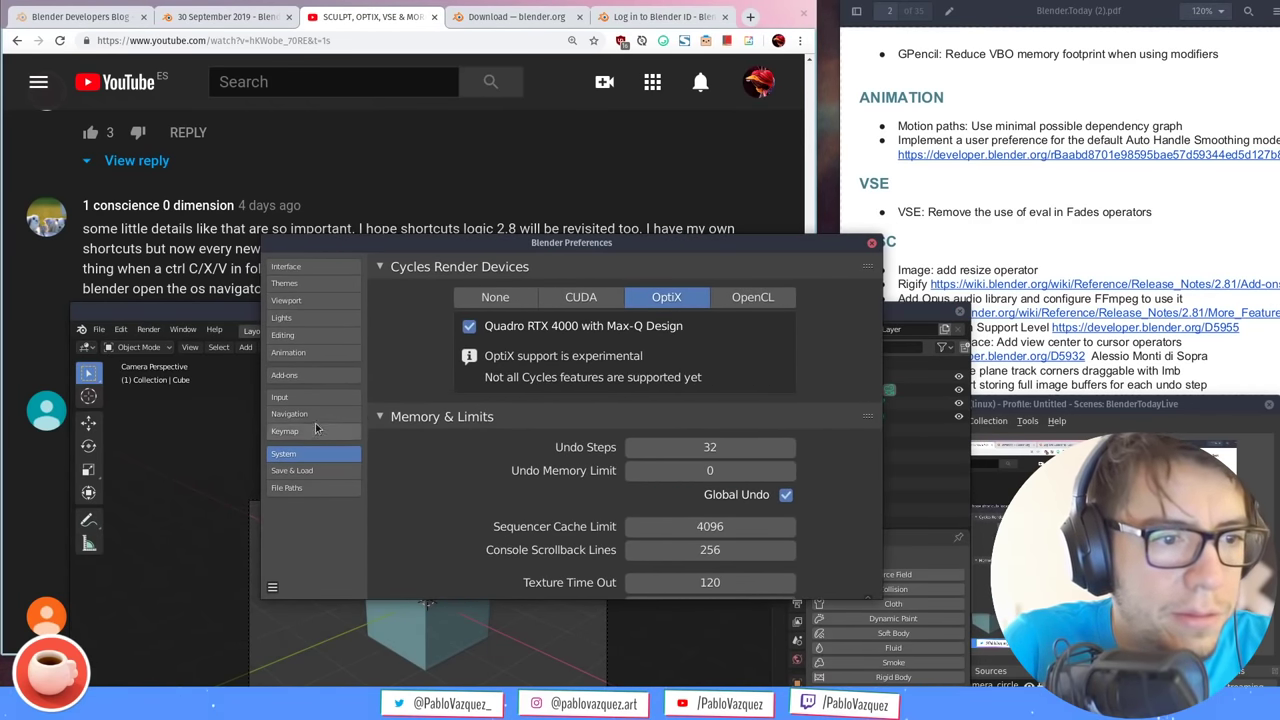
left_click(323, 431)
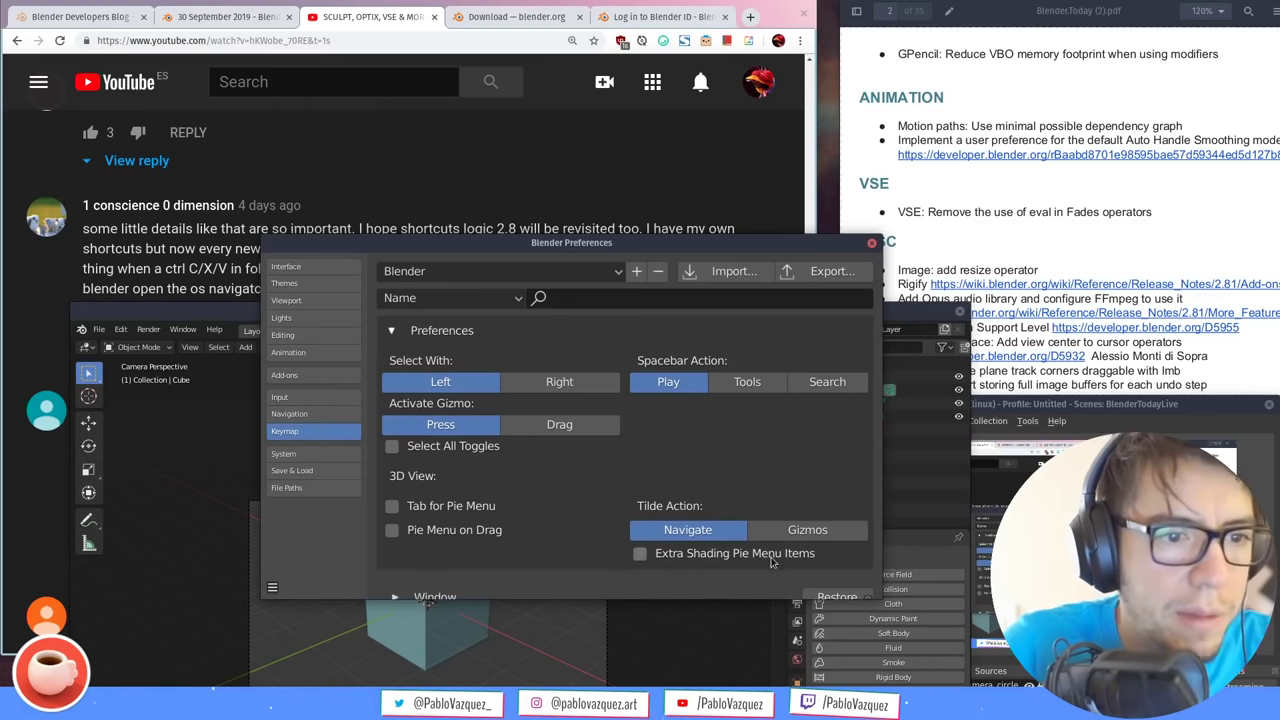
Enlarge the Preferences window and show the list of available keymap presets
right_click_drag(775, 563, 802, 593, "alt")
middle_click_drag(700, 500, 600, 330, "ctrl")
left_click(570, 266)
key("Escape")
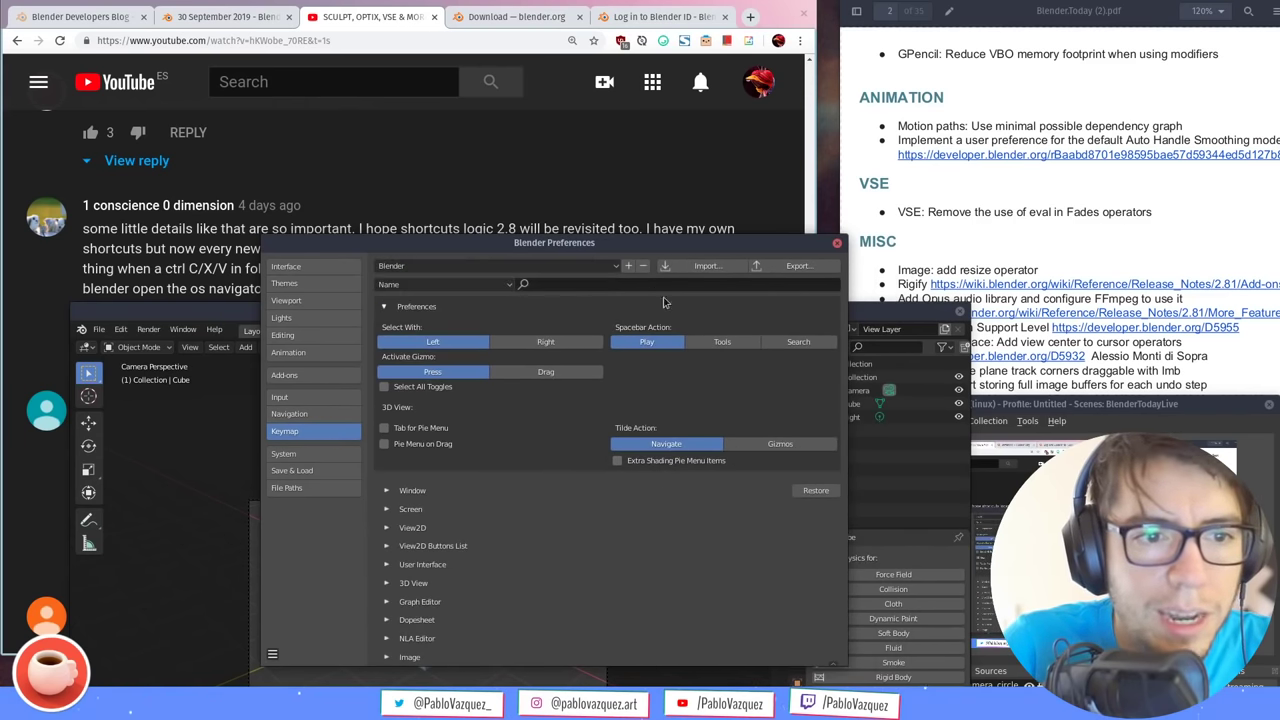
middle_click_drag(580, 277, 612, 276, "ctrl")
Collapse and re-expand the keymap Preferences section, then return to the YouTube comments
scroll(612, 276, "up", 2)
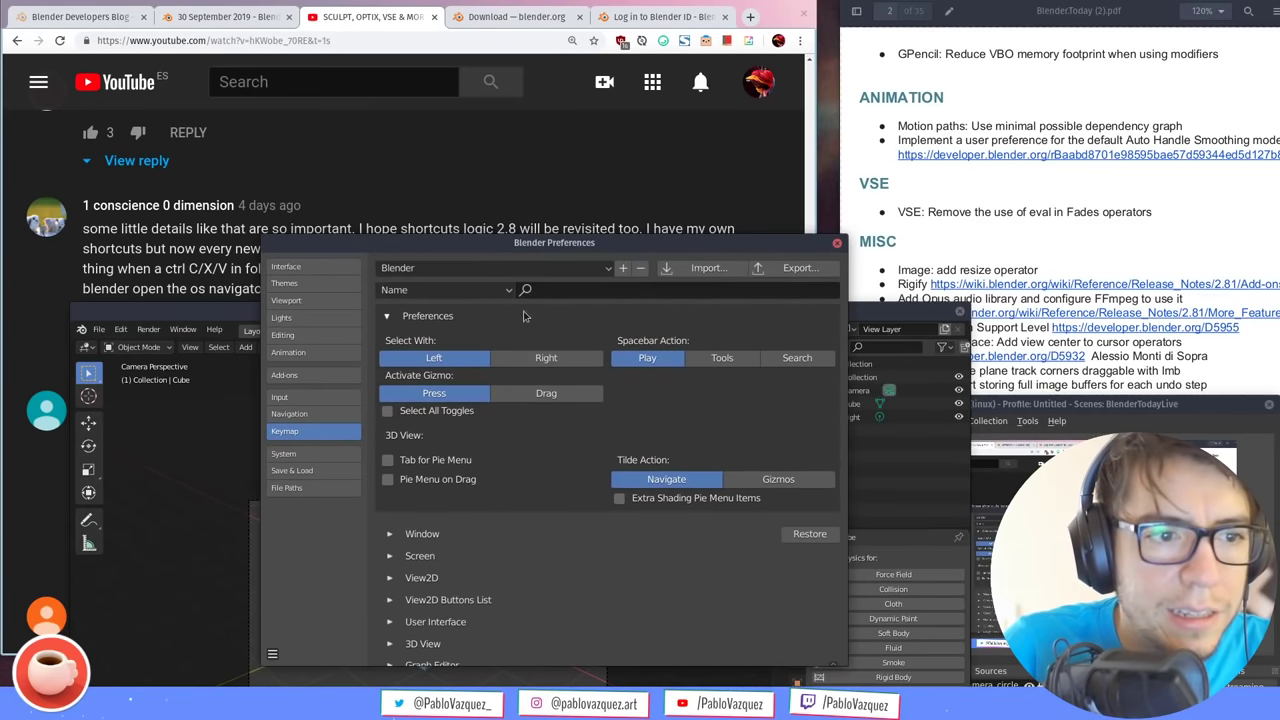
left_click(390, 316)
left_click(390, 316)
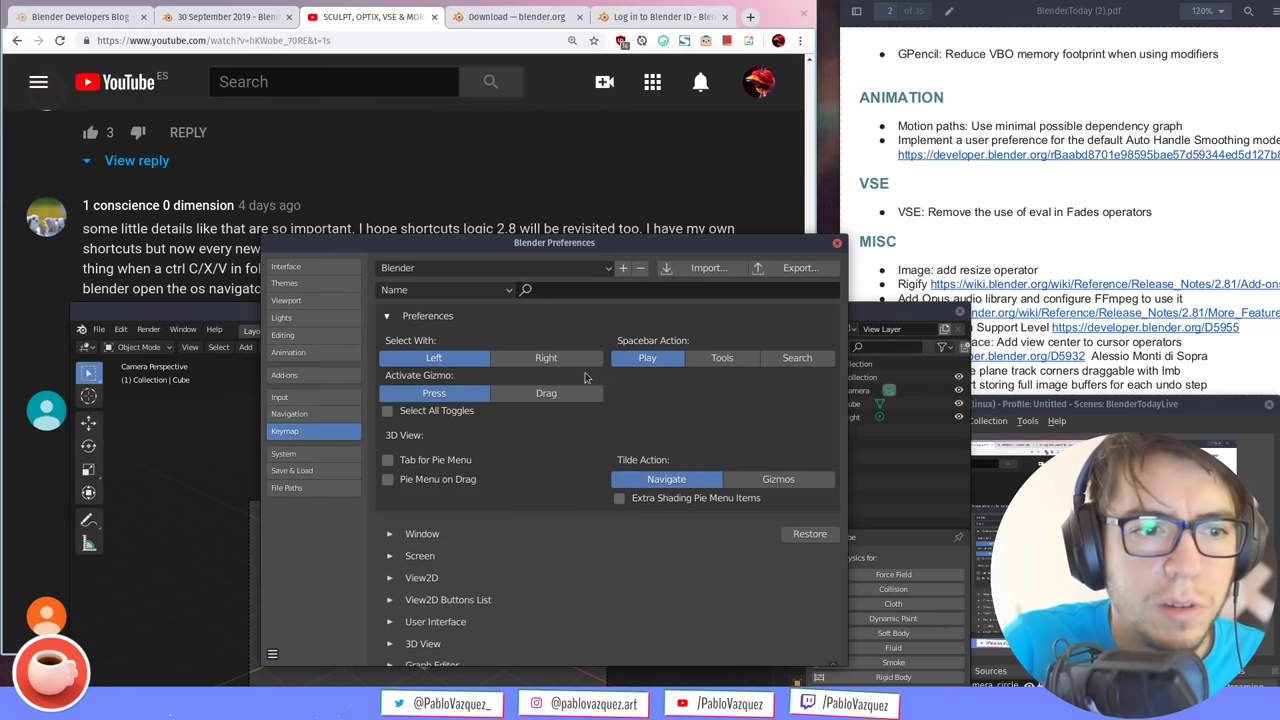
left_click(522, 231)
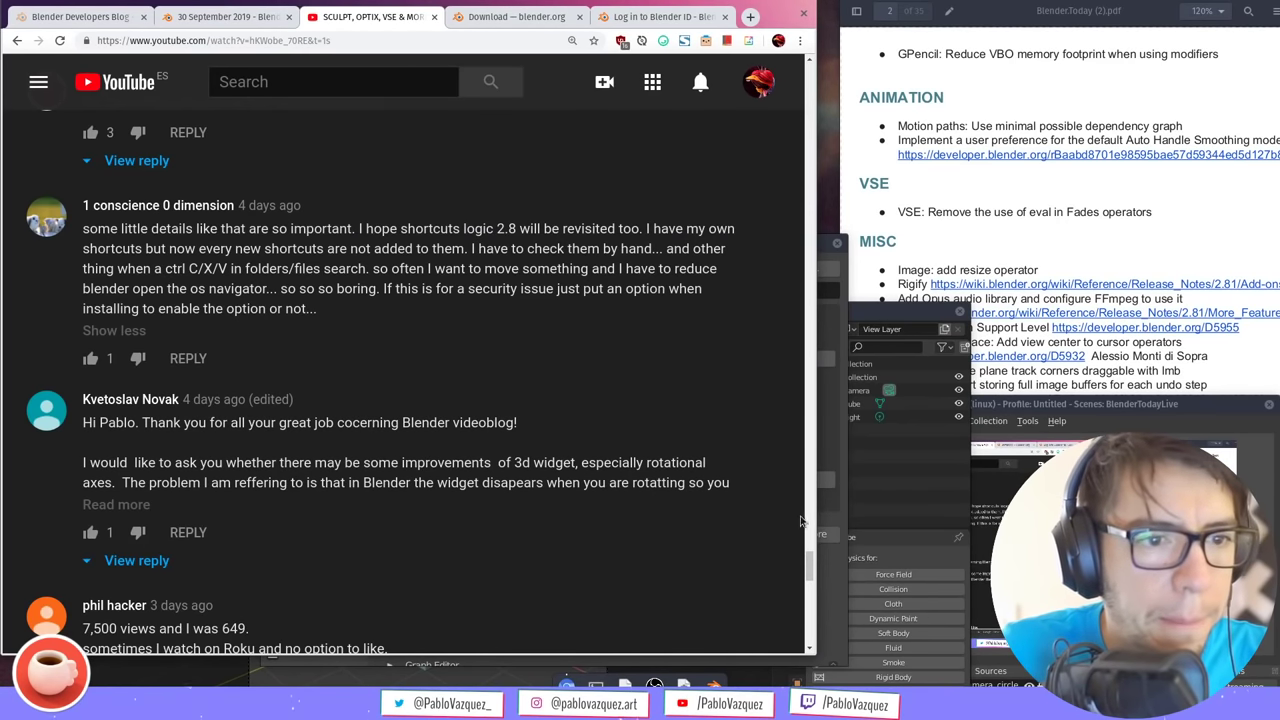
Expand the comment citing Maya's always-visible axes and Gimbal lock for the rotation widget
scroll(810, 570, "down", 1)
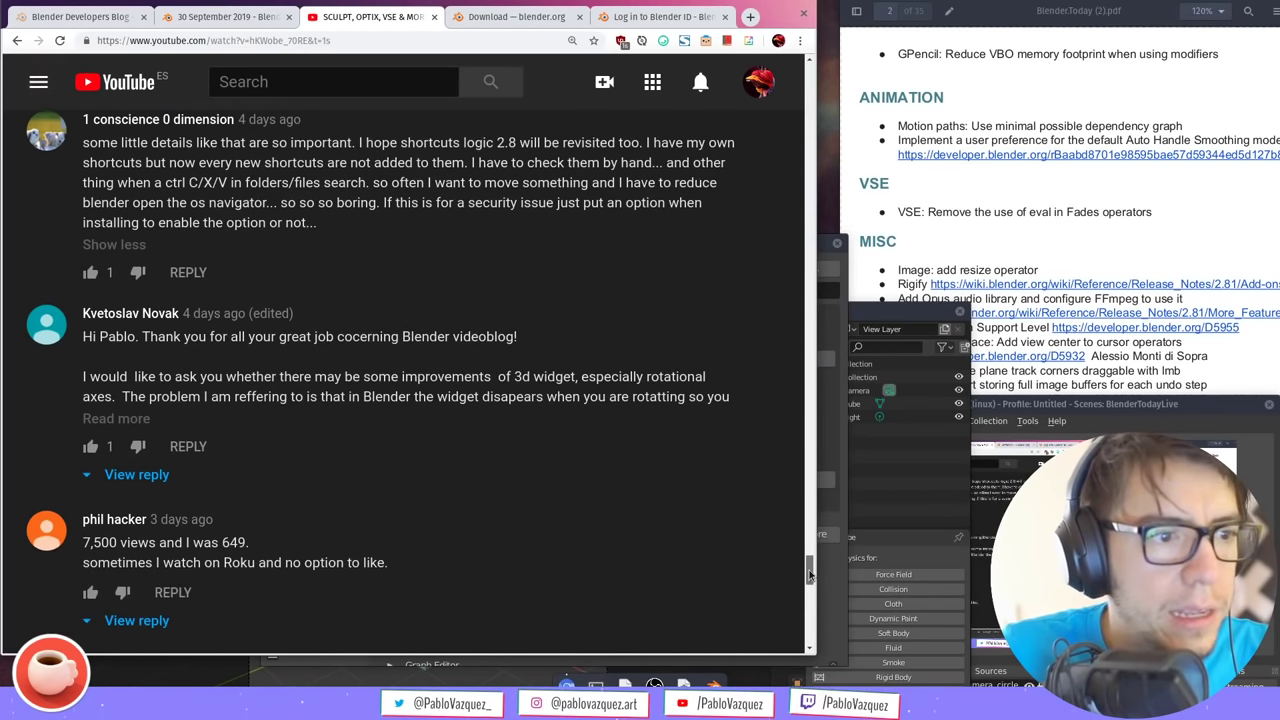
scroll(810, 572, "down", 1)
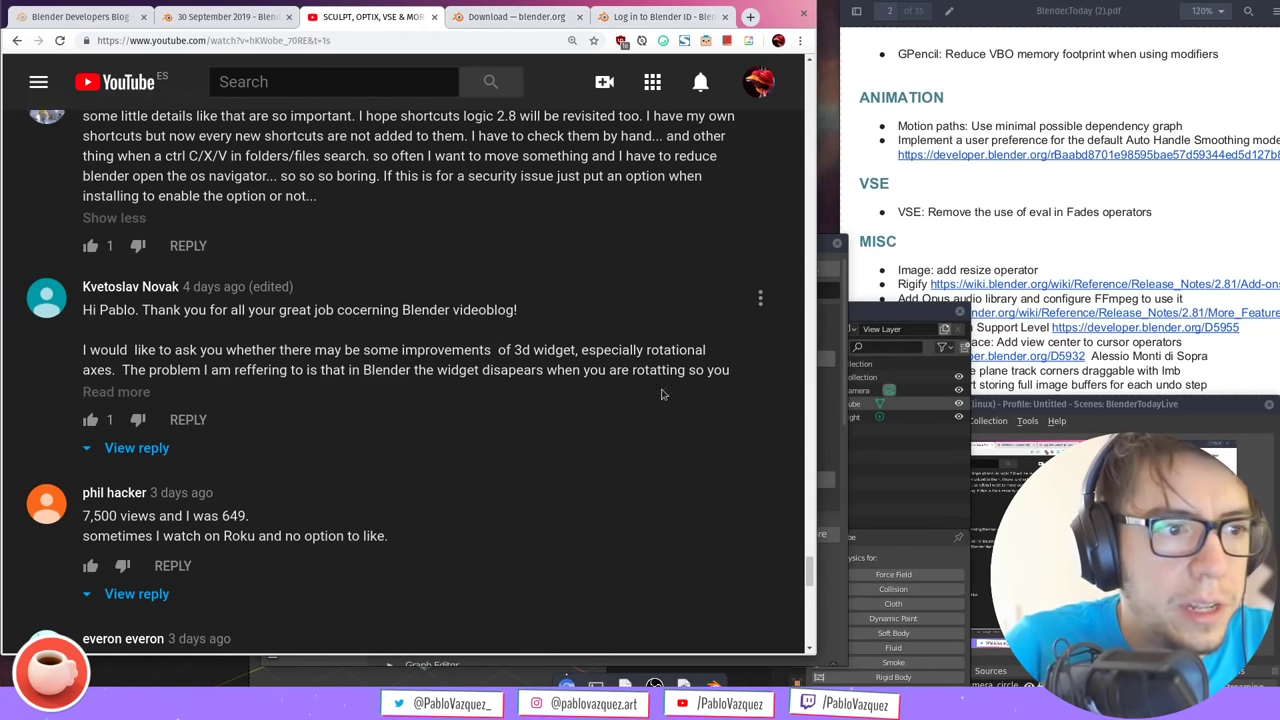
left_click(118, 392)
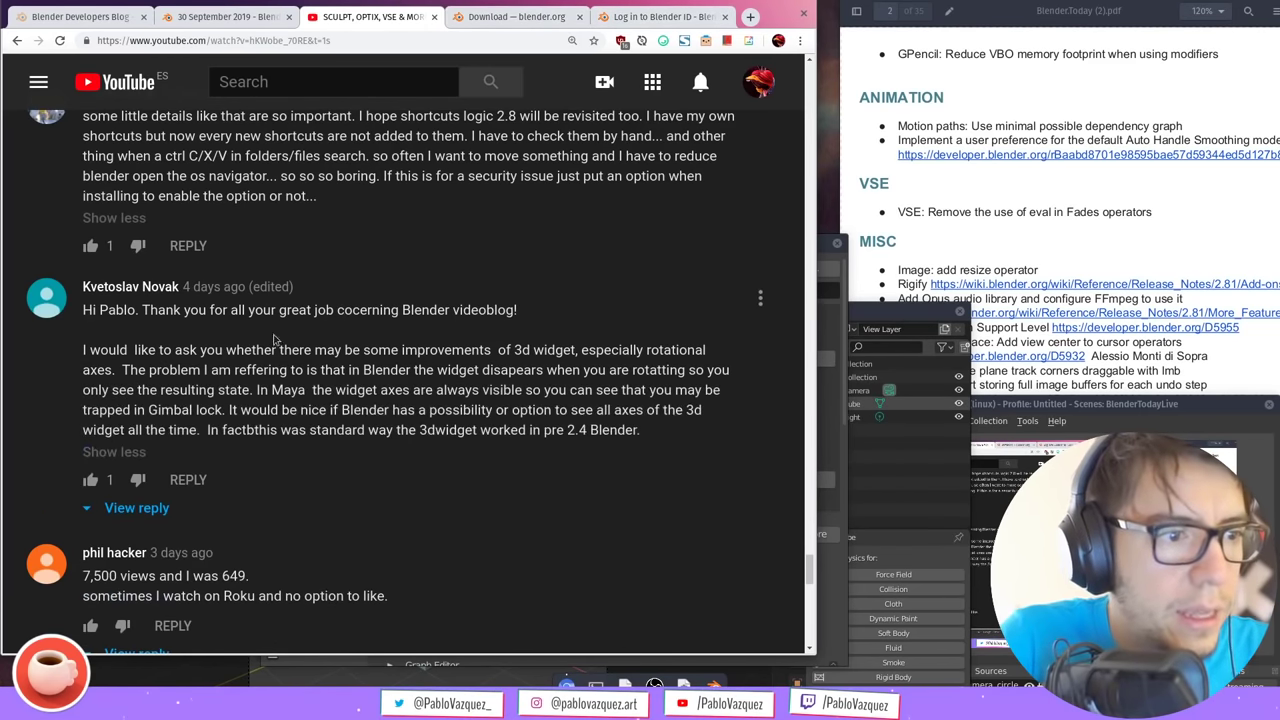
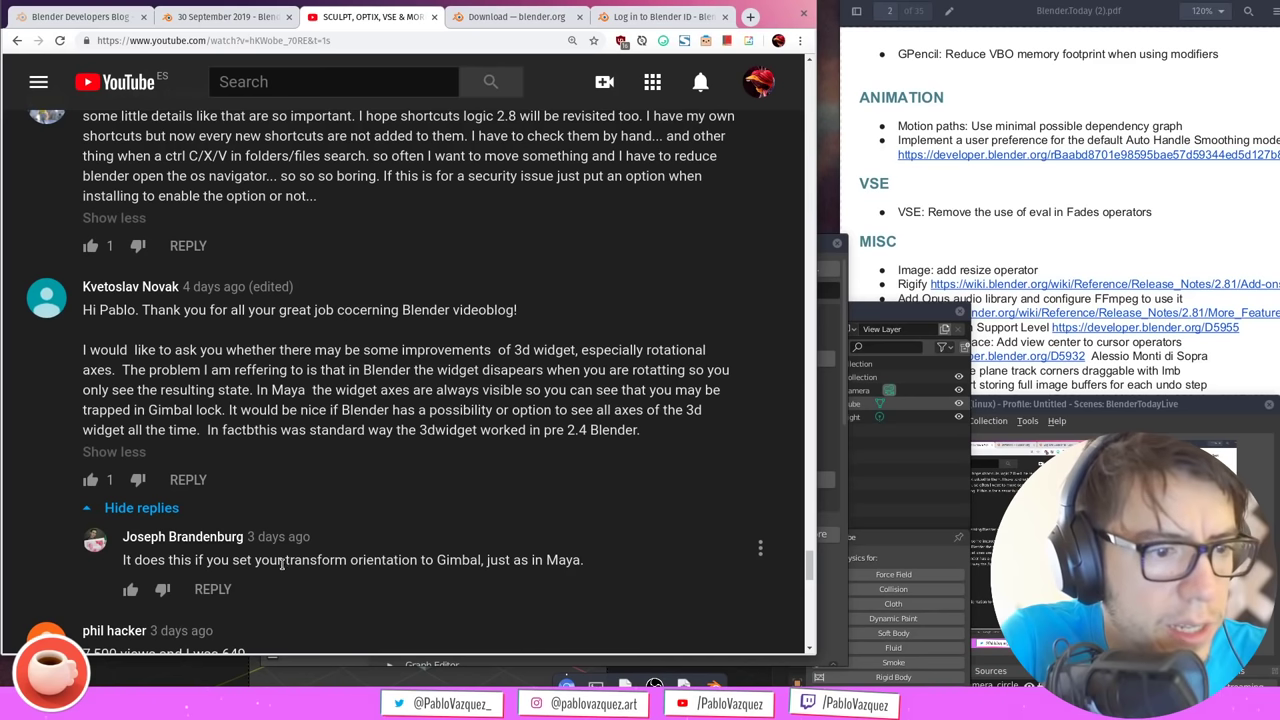
Select the cube in Blender and trackball-rotate it twice with the Transform tool
key("alt+Tab")
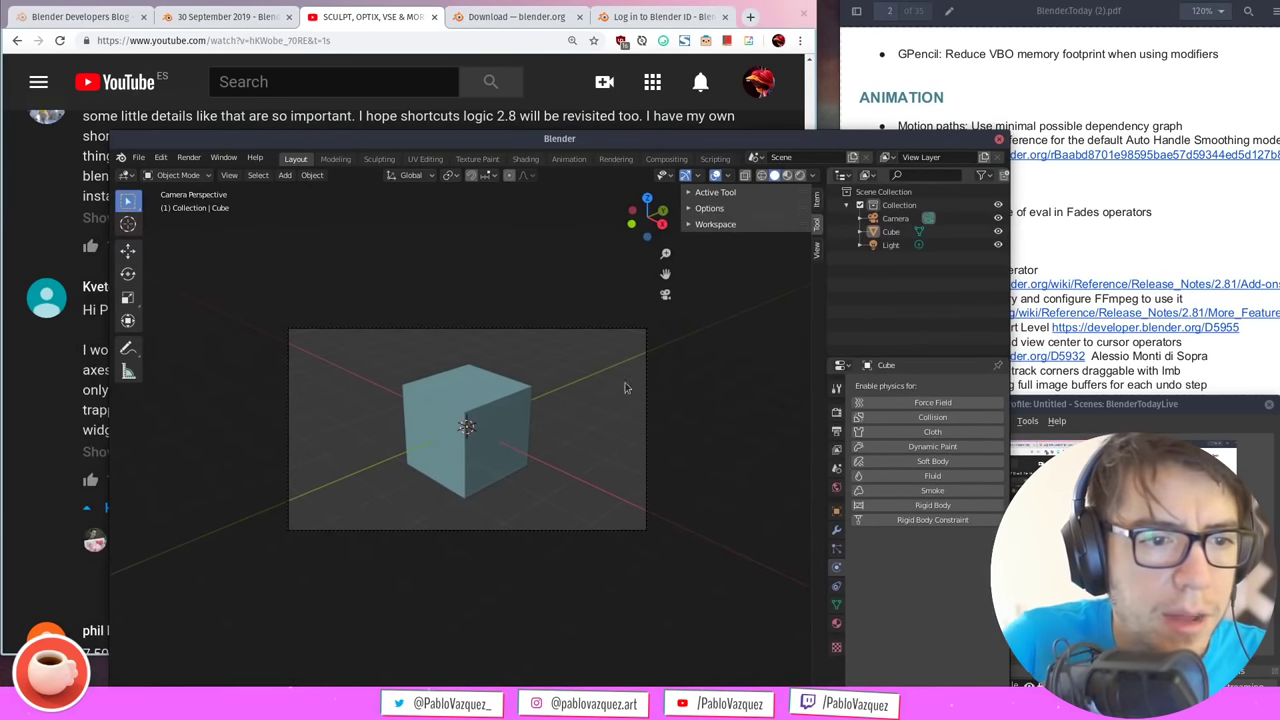
left_click(490, 420)
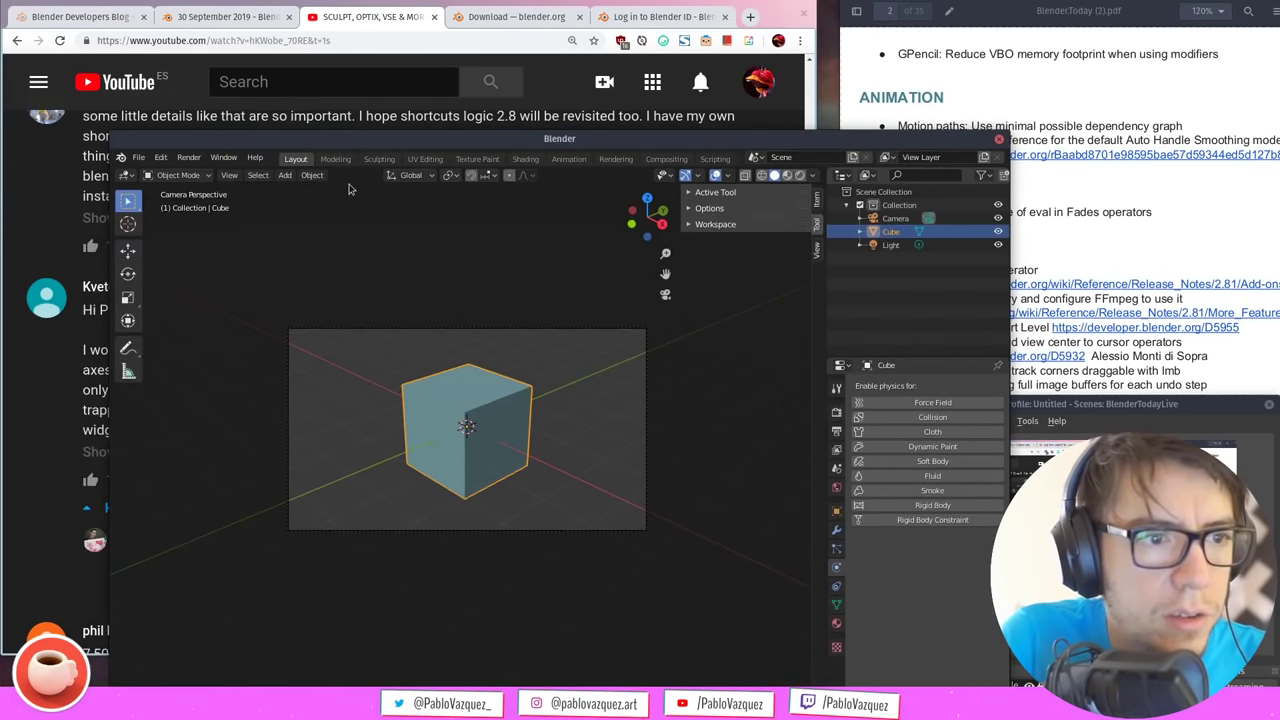
left_click(127, 320)
key("r")
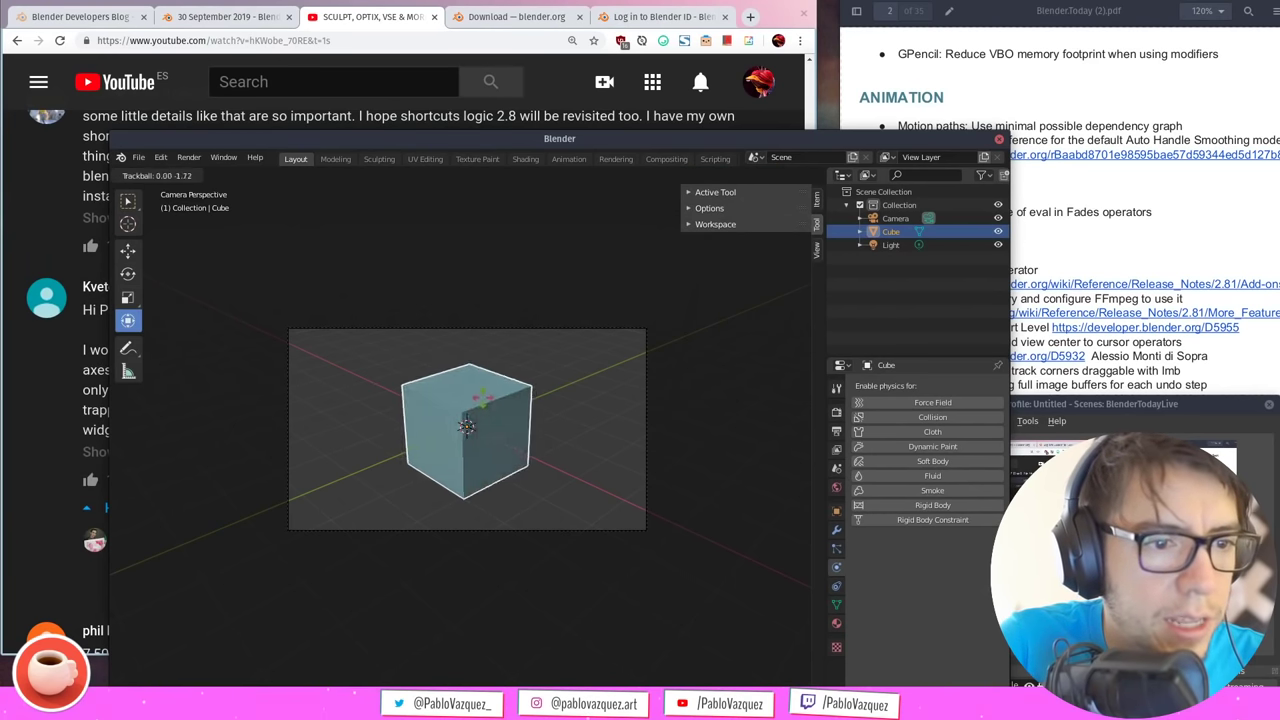
left_click(490, 402)
key("r")
key("r")
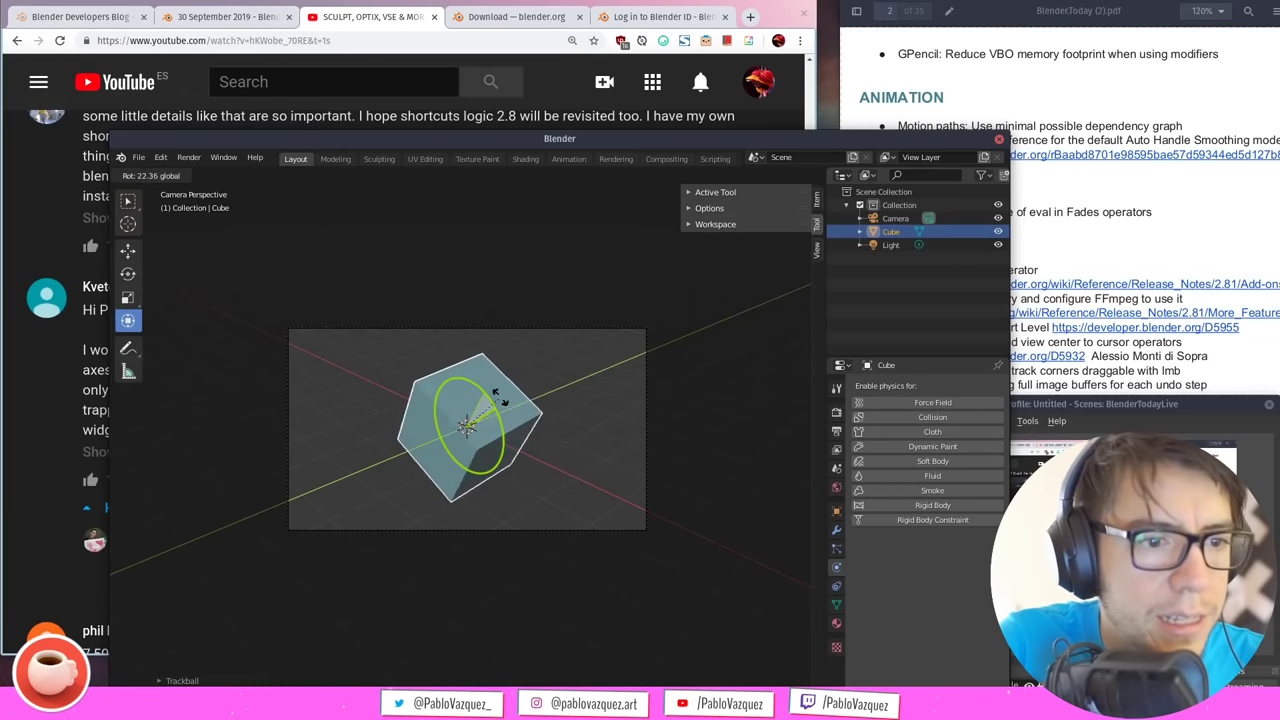
left_click(487, 390)
Set the transform orientation to Gimbal, rotate the cube along a Gimbal axis, then minimize Blender
left_click(412, 175)
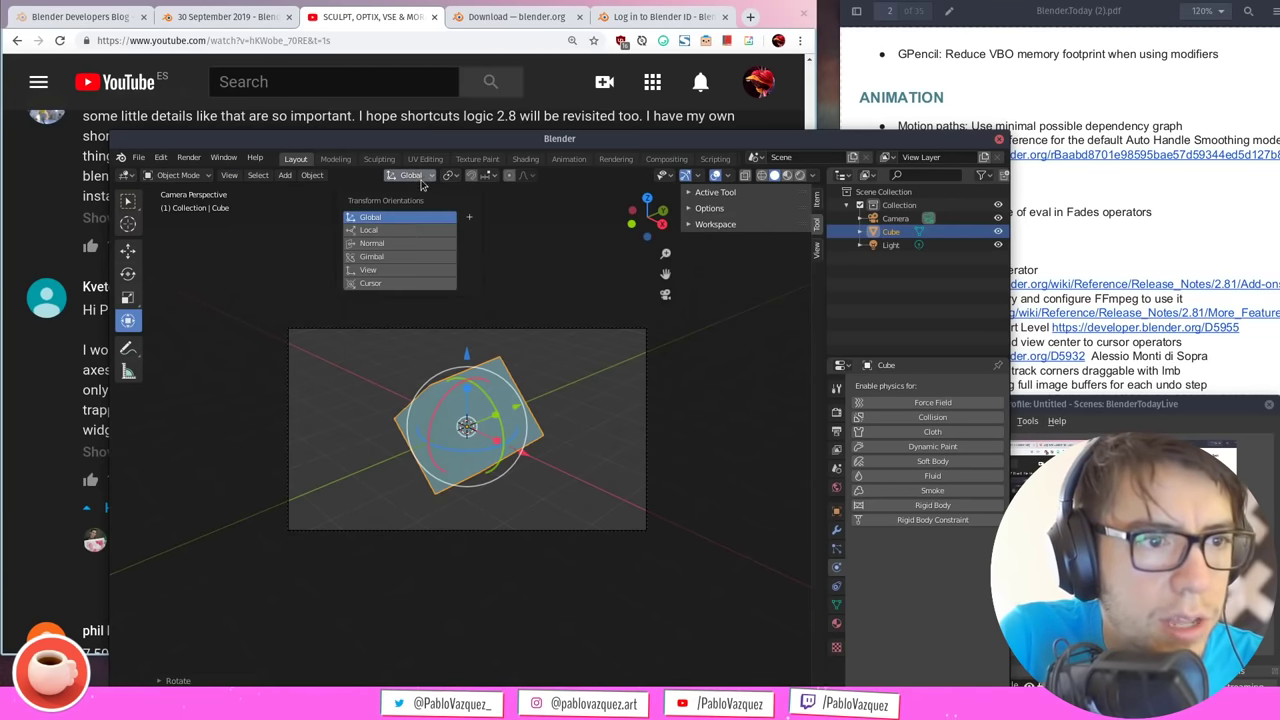
left_click(415, 257)
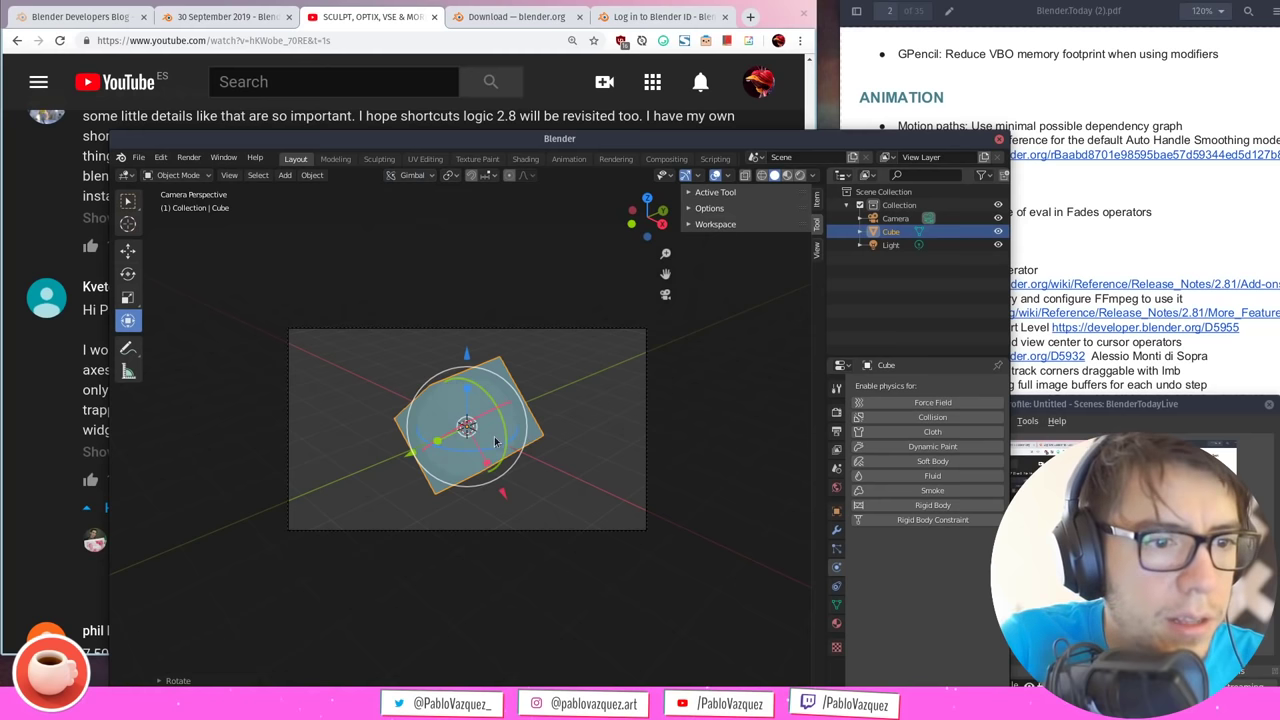
mouse_move(465, 425)
left_mouse_down()
mouse_move(500, 400)
mouse_move(468, 448)
left_mouse_up()
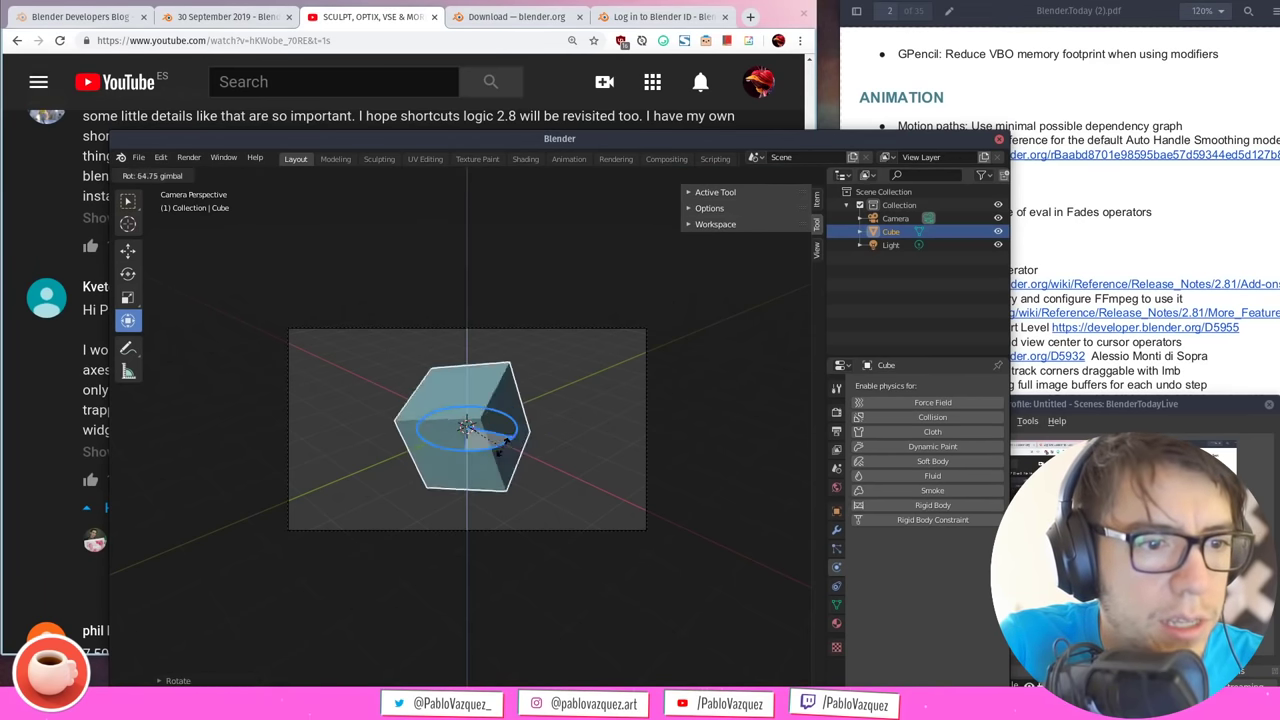
key("super+h")
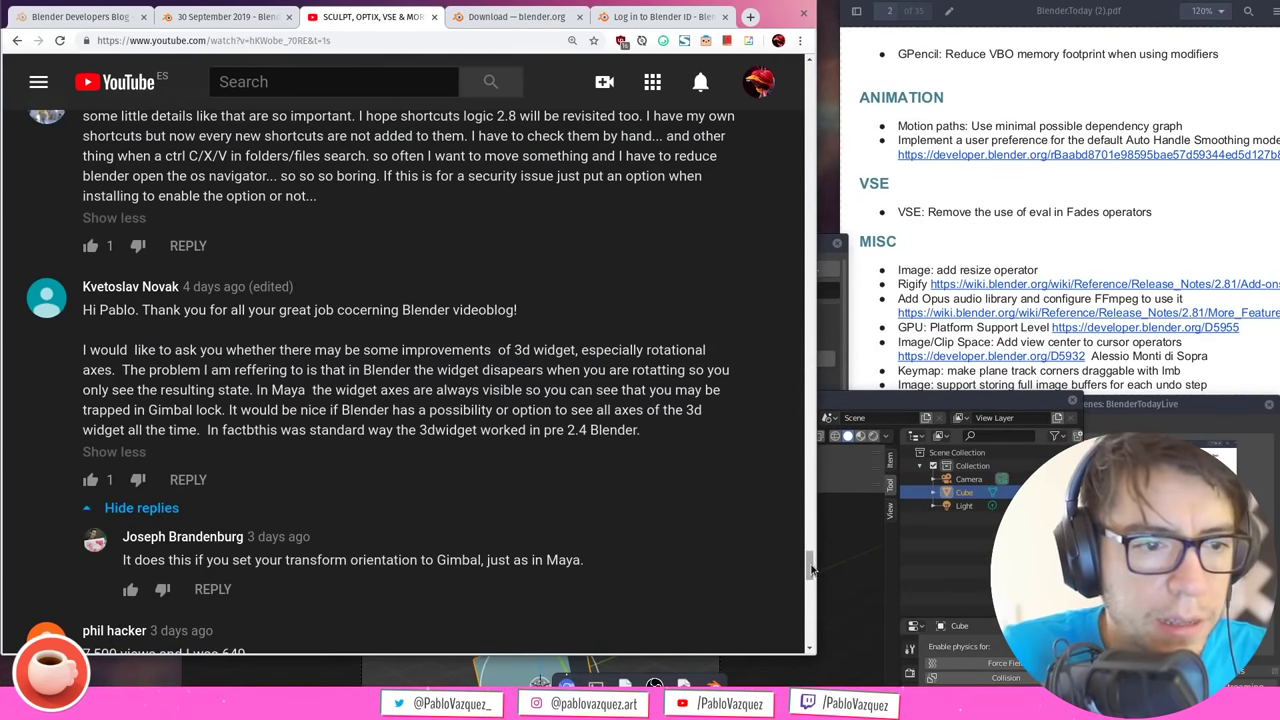
Scroll down to the Weight Paint tools question, briefly showing and hiding the 7,500-views comment's reply
left_click_drag(812, 572, 812, 590)
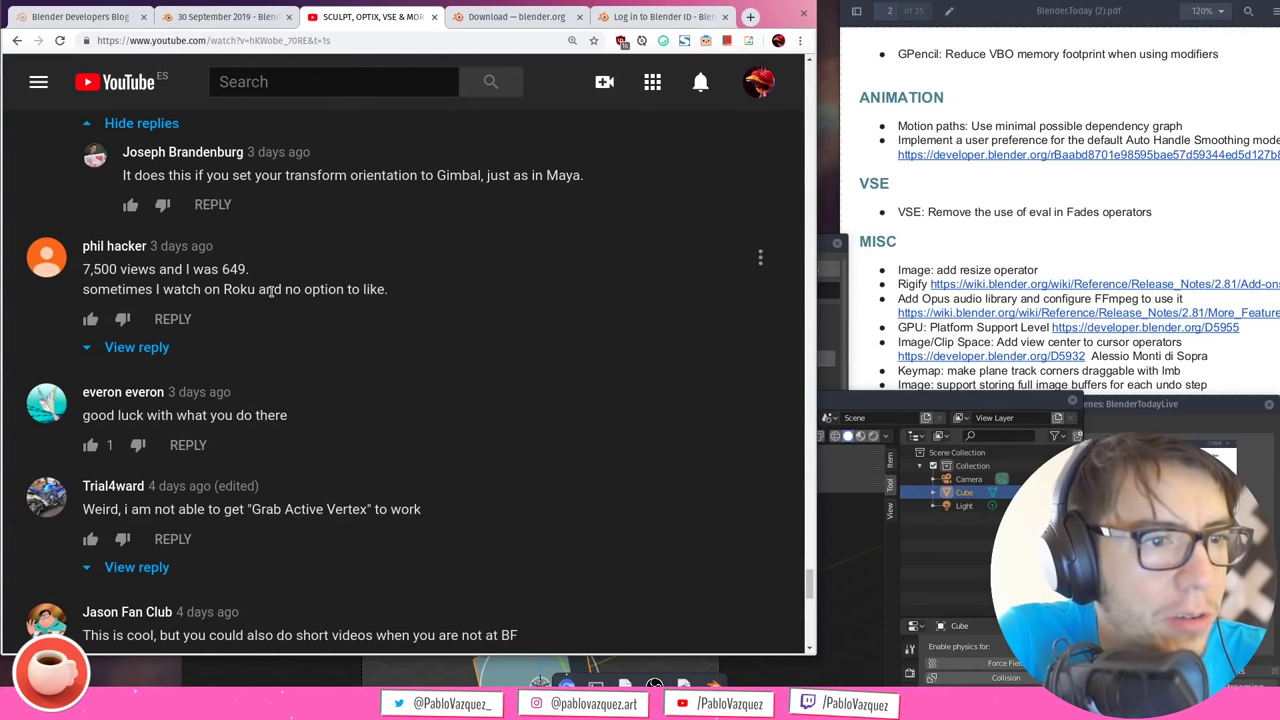
left_click(163, 350)
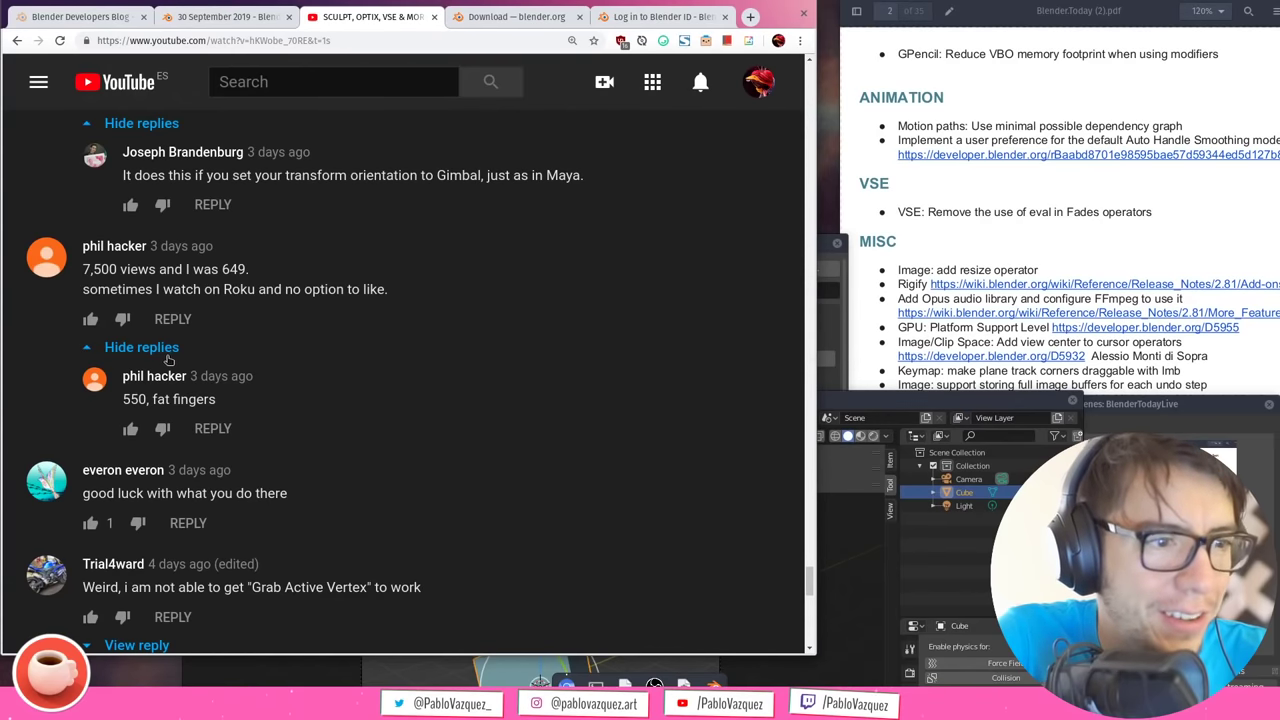
left_click(167, 348)
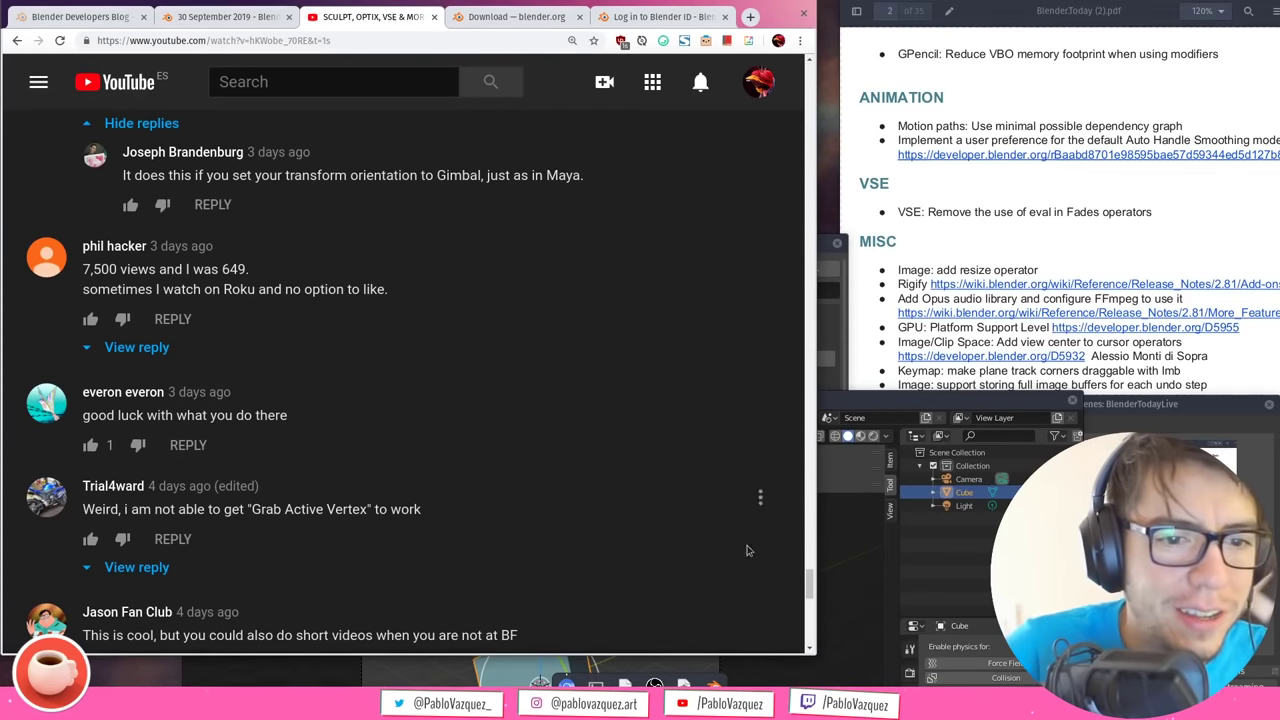
left_click_drag(812, 592, 812, 596)
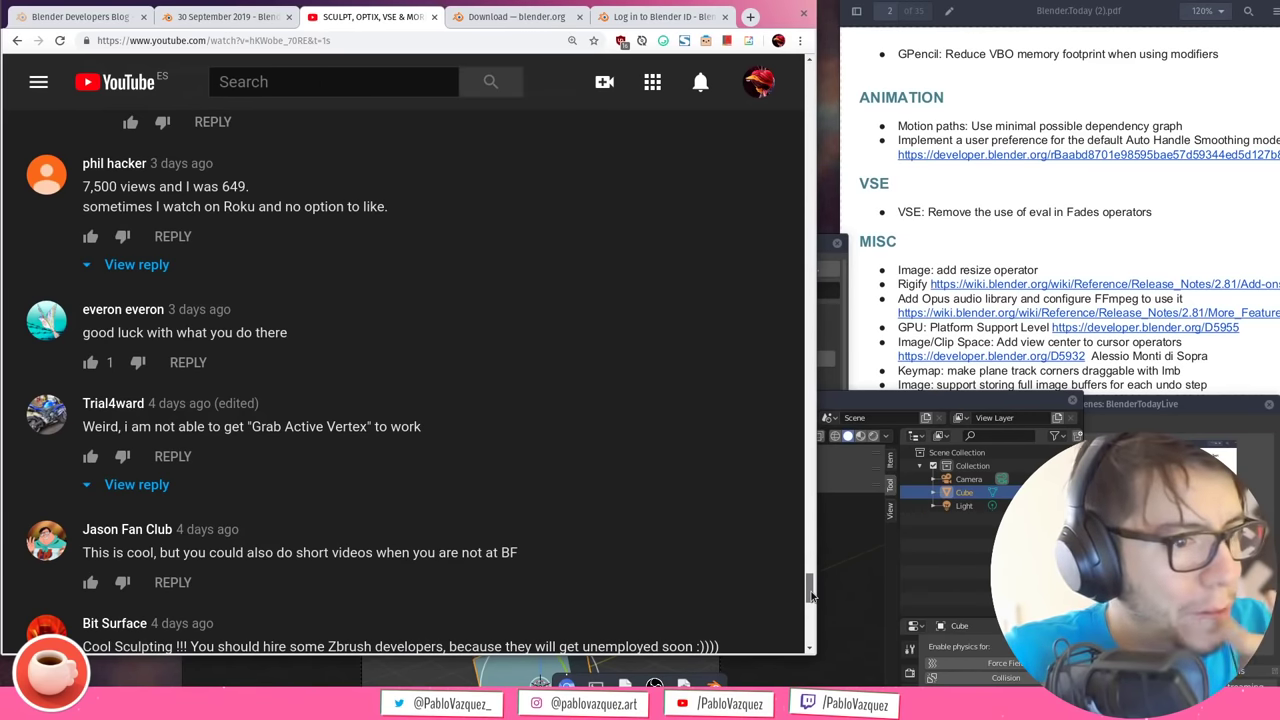
left_click_drag(812, 596, 812, 597)
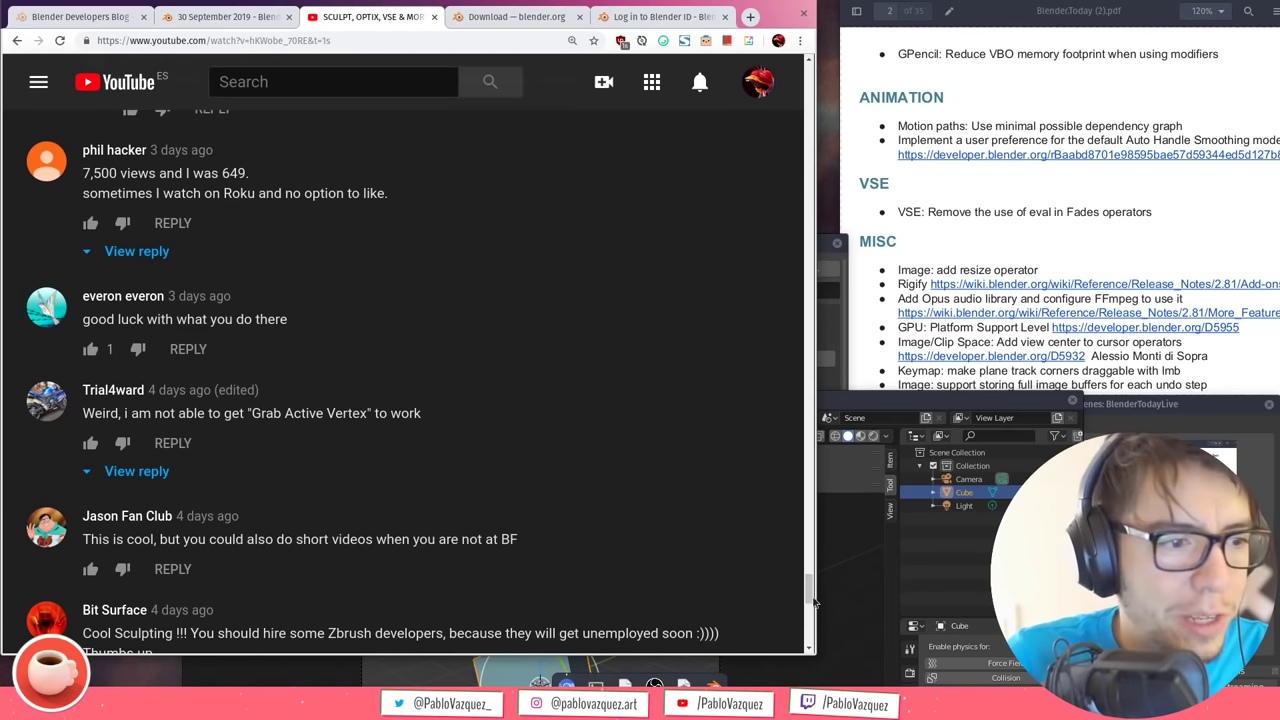
left_click_drag(811, 598, 811, 602)
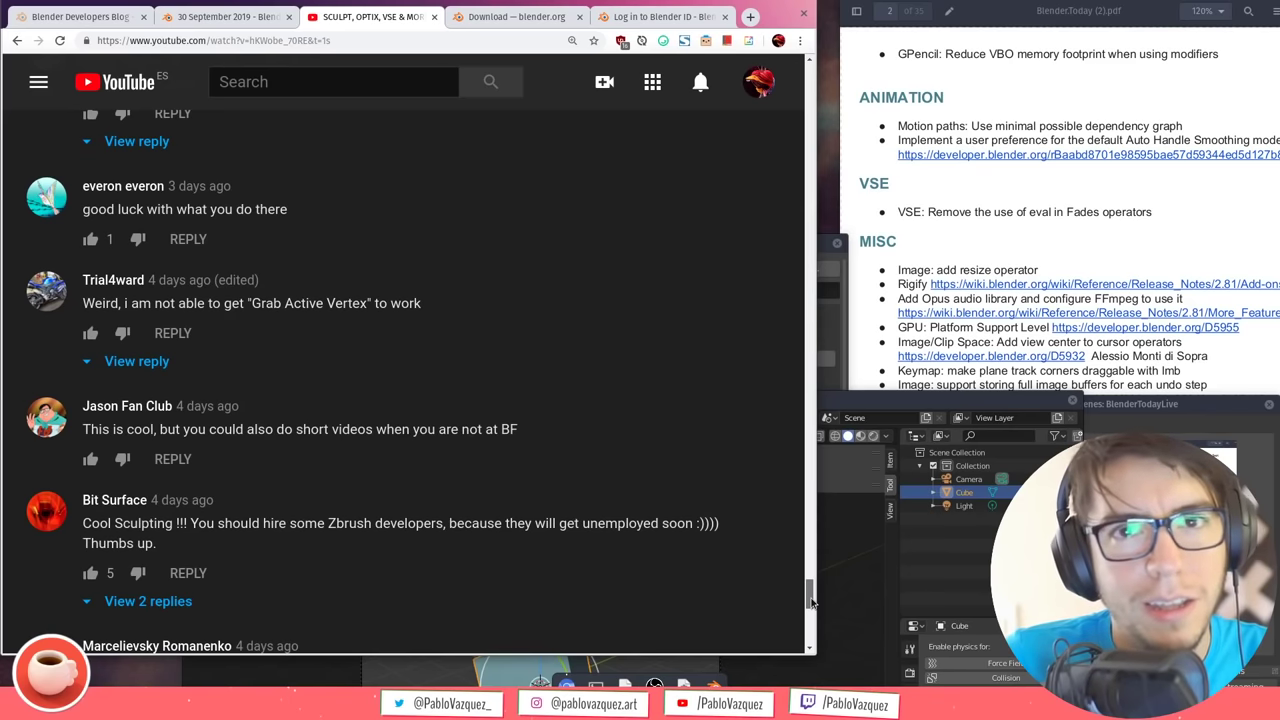
left_click_drag(811, 601, 811, 603)
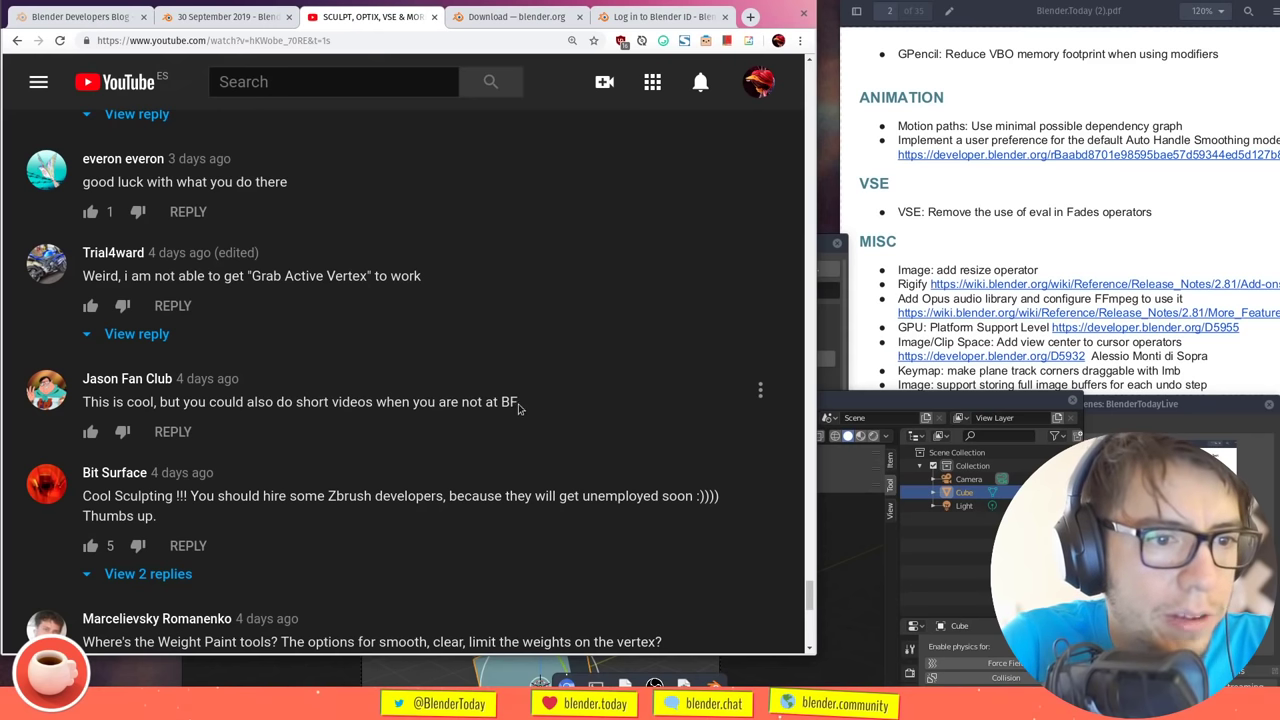
Scroll down to the Trepanning Suzanne comment, briefly highlighting some comment text and the word Zbrush
left_click_drag(518, 404, 291, 401)
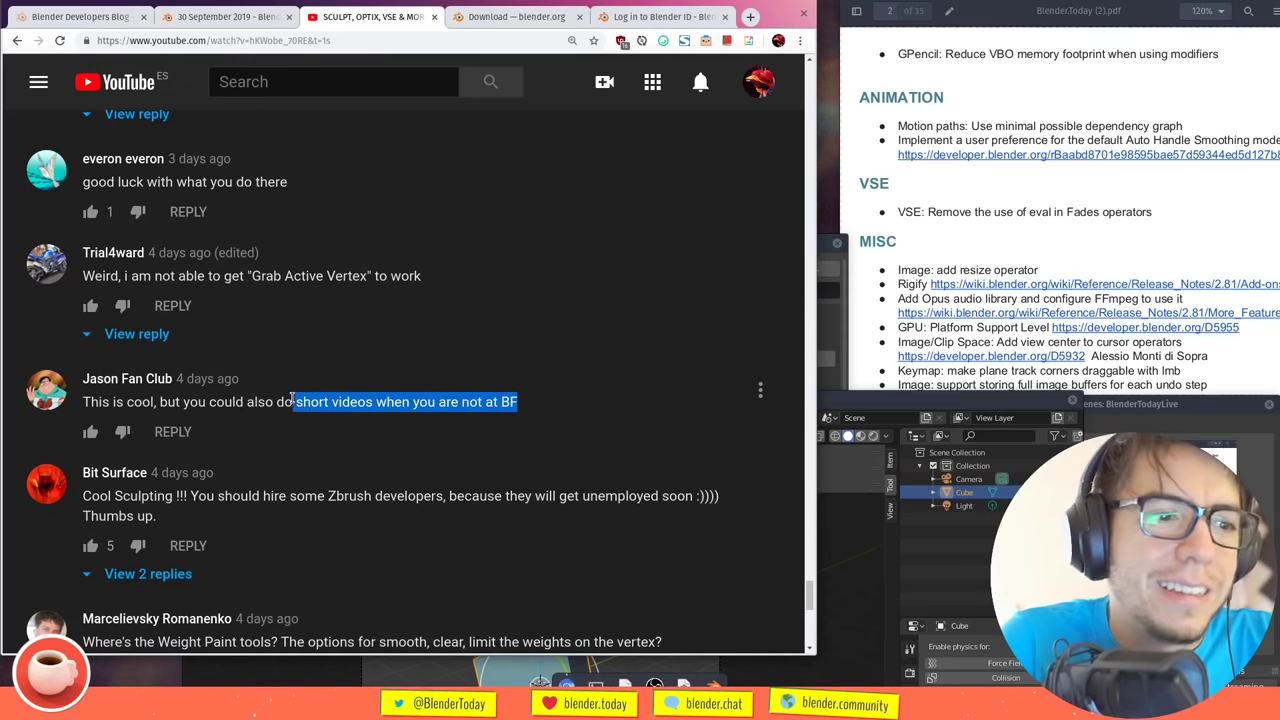
left_click(717, 523)
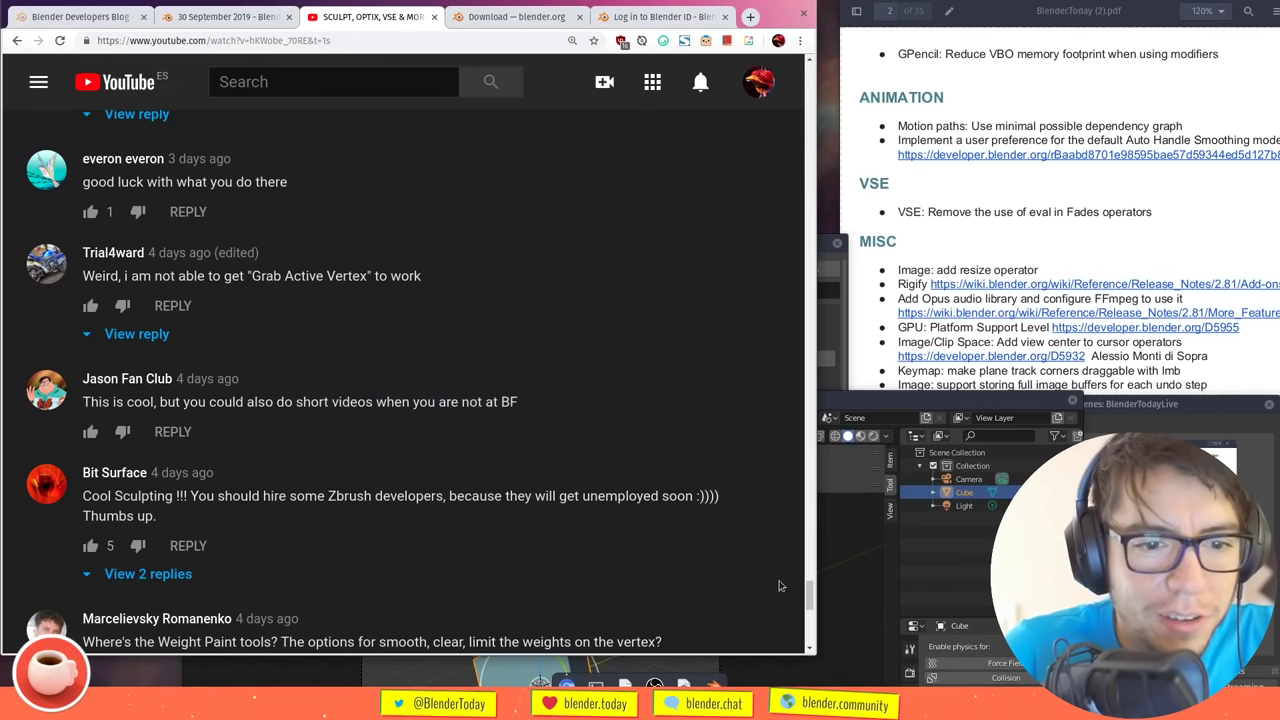
scroll(812, 603, "down", 1)
scroll(812, 603, "down", 1)
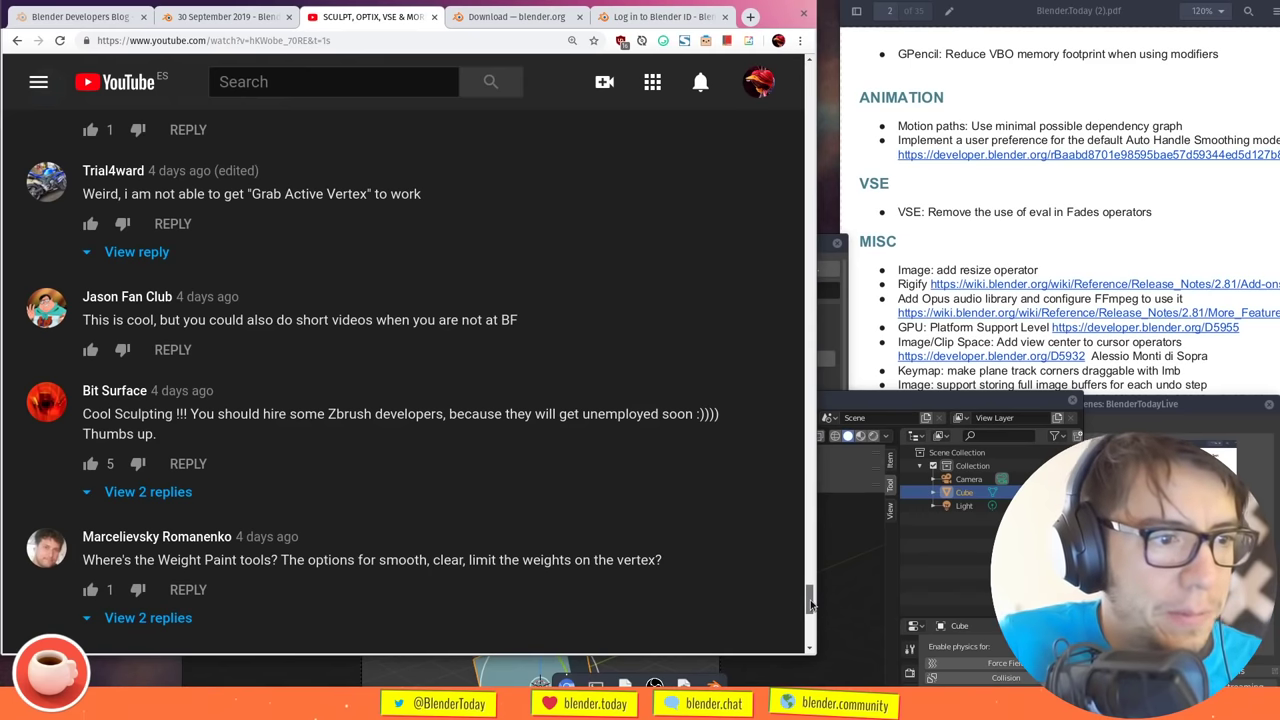
scroll(812, 603, "up", 1)
scroll(803, 613, "down", 1)
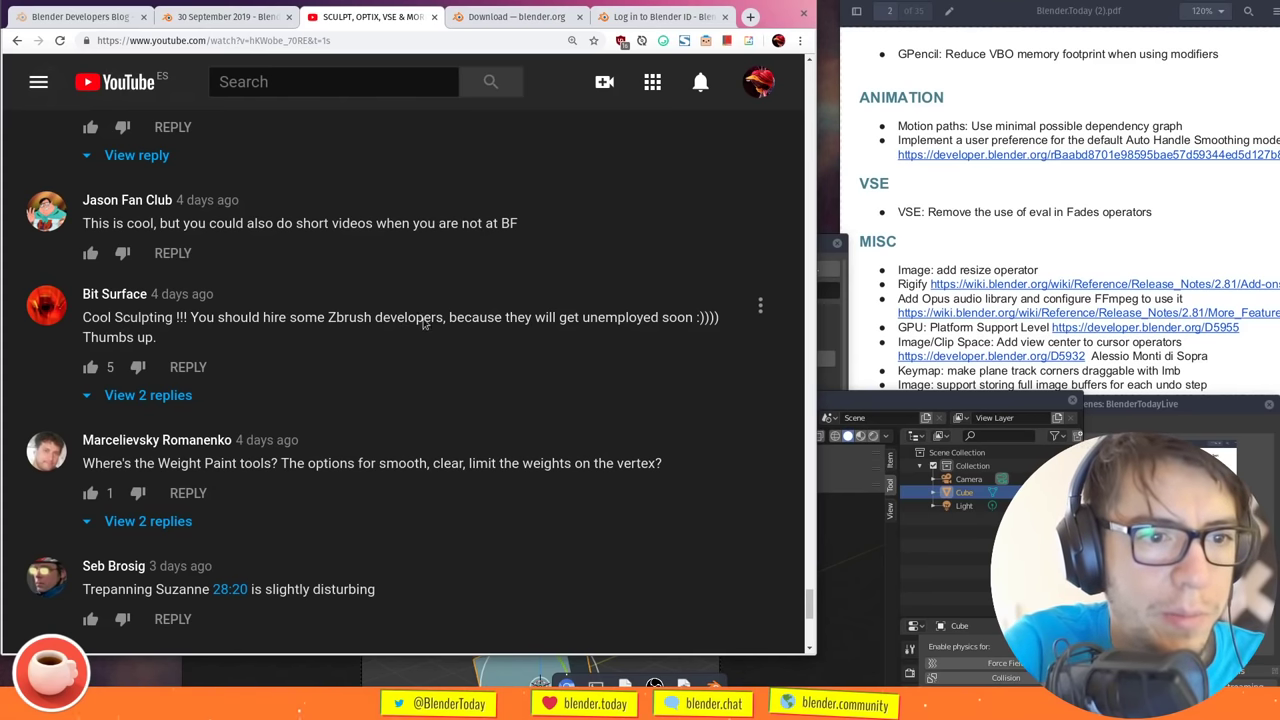
double_click(347, 318)
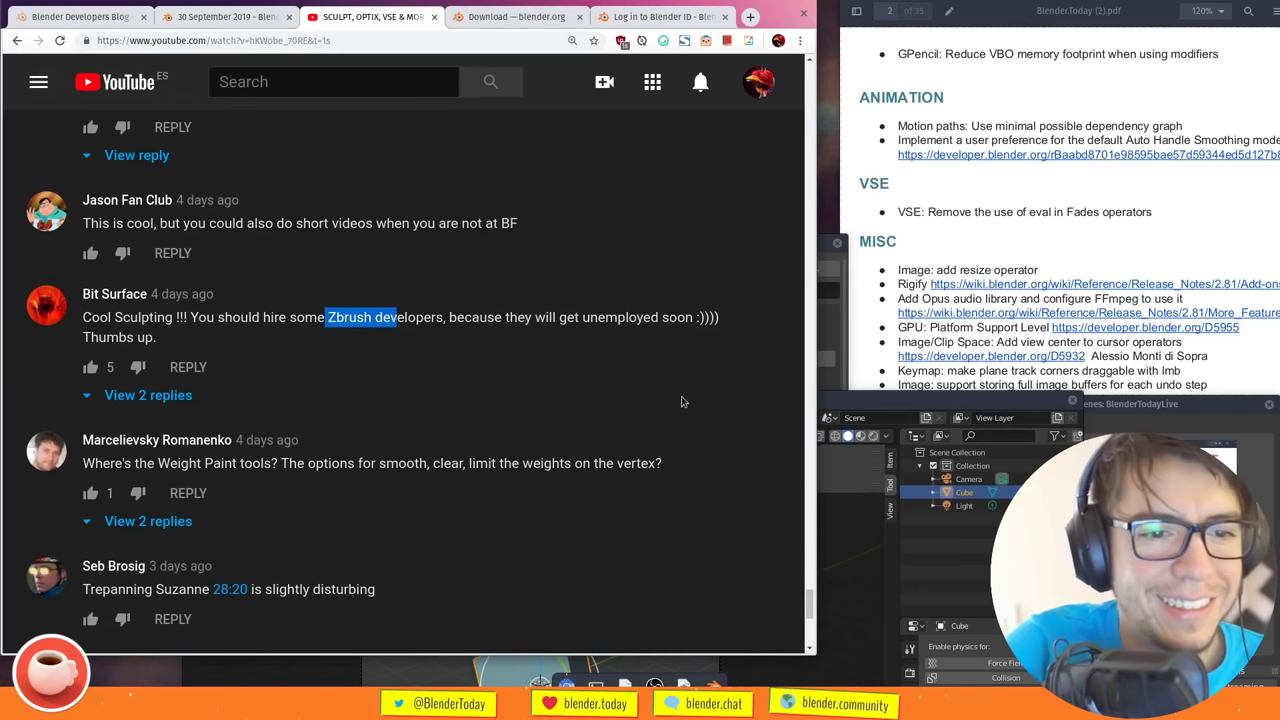
left_click(708, 484)
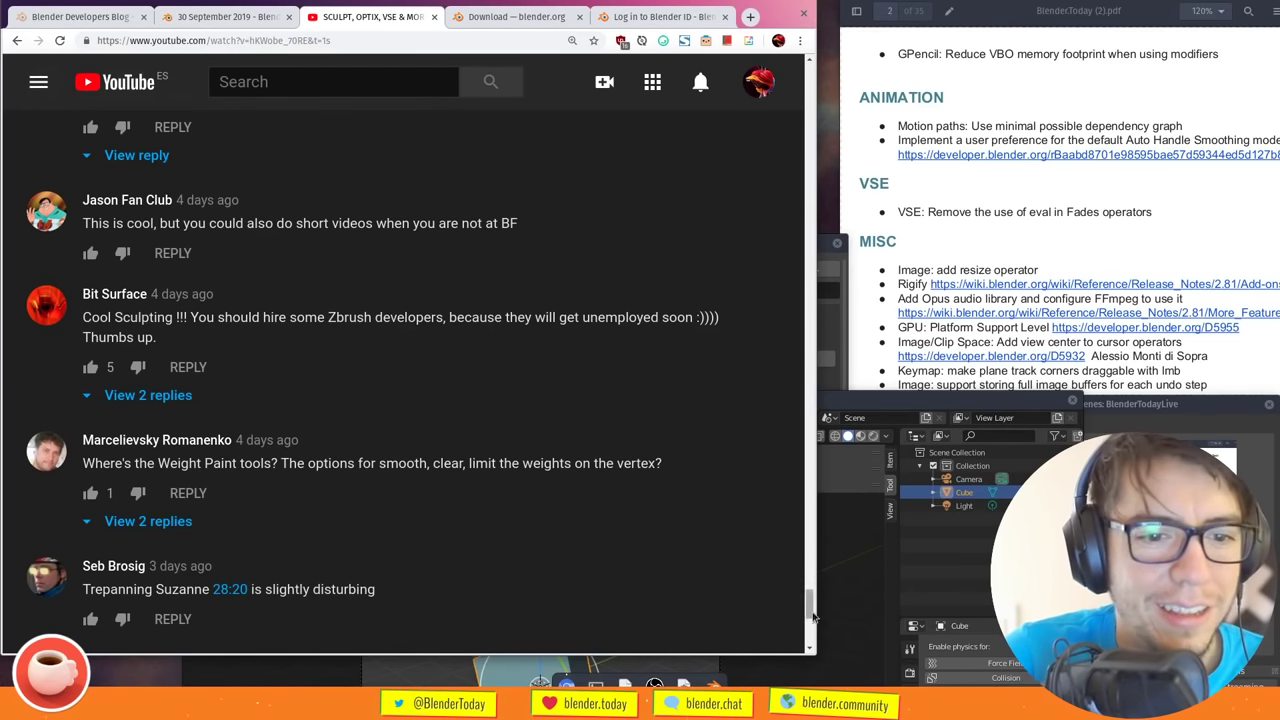
left_click_drag(811, 607, 810, 610)
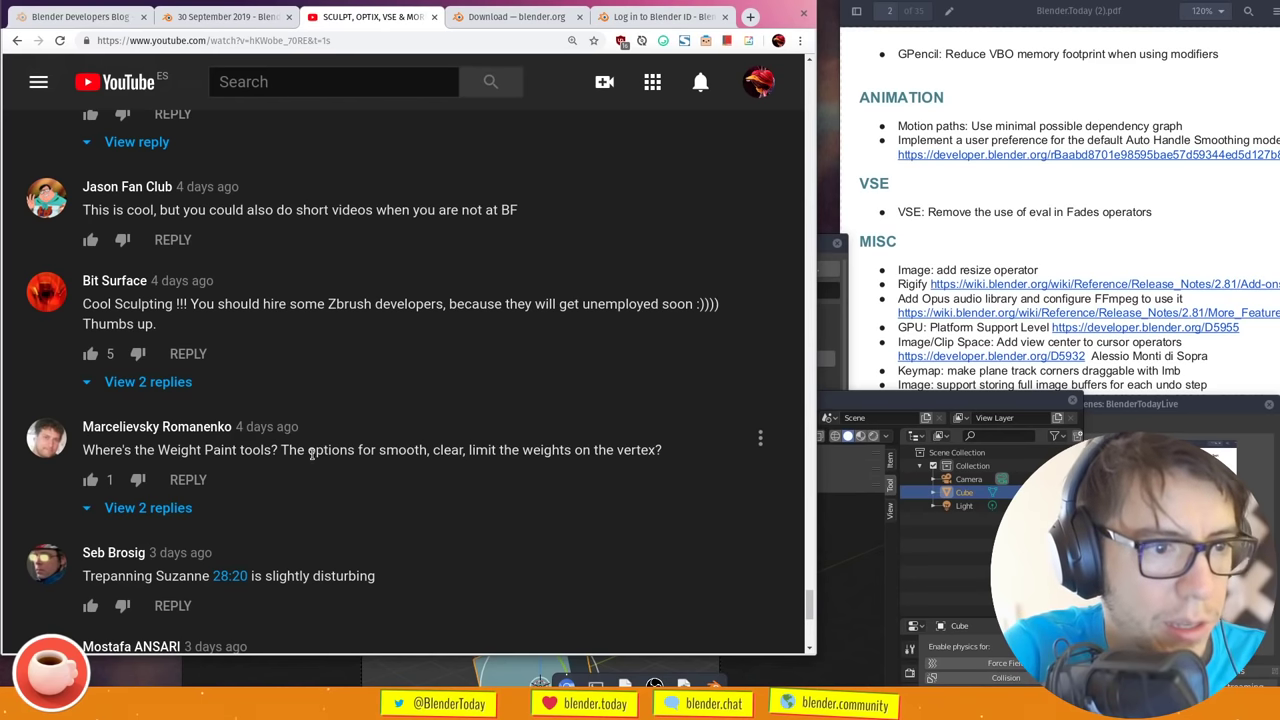
left_click(186, 511)
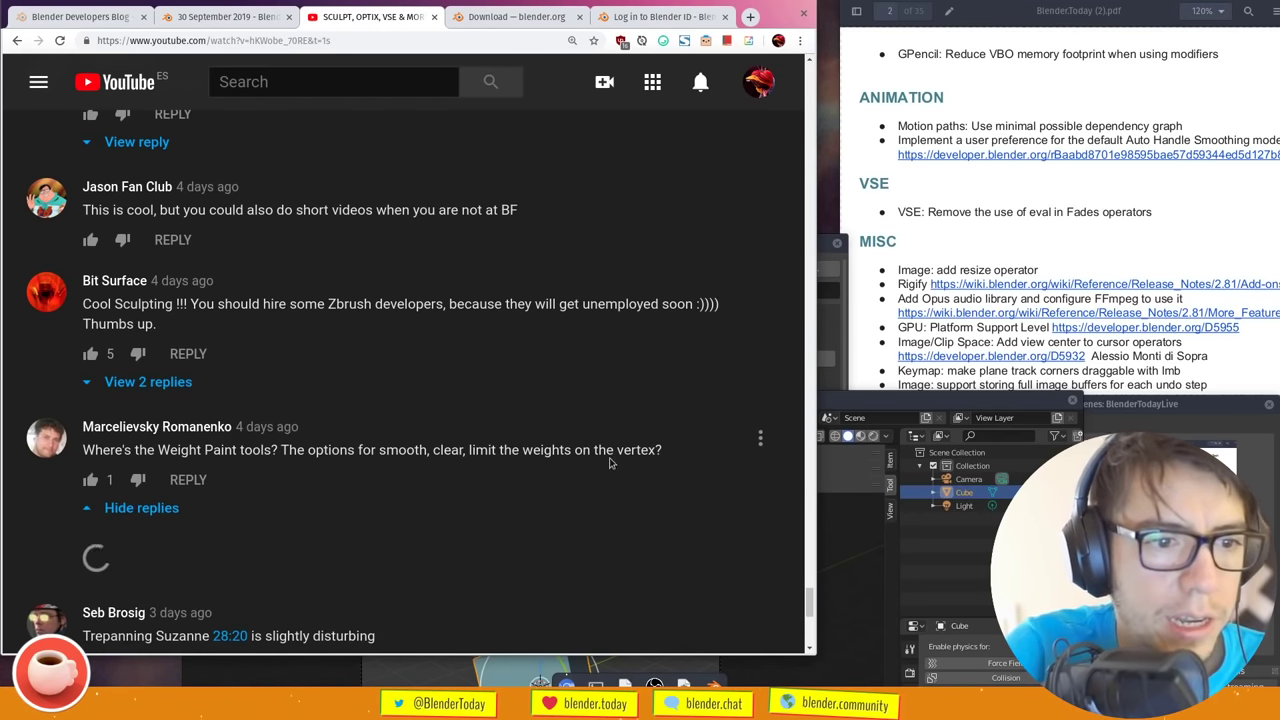
scroll(784, 590, "down", 2)
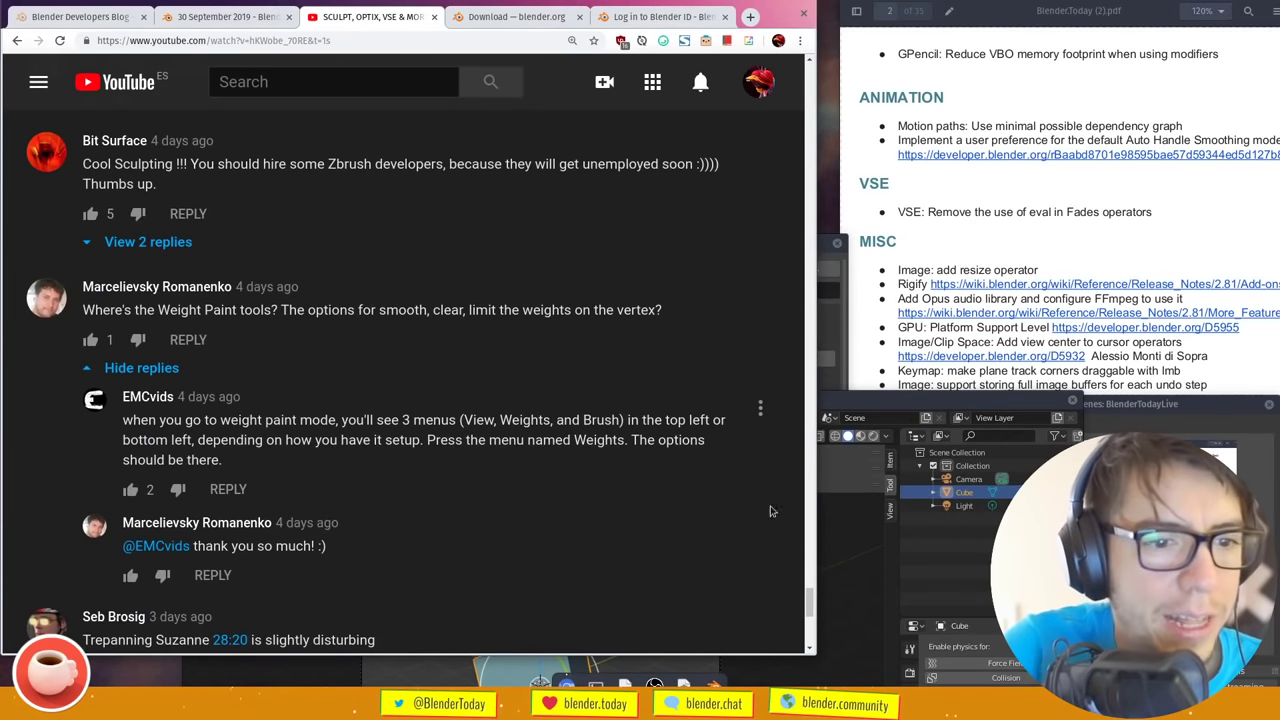
scroll(810, 610, "down", 1)
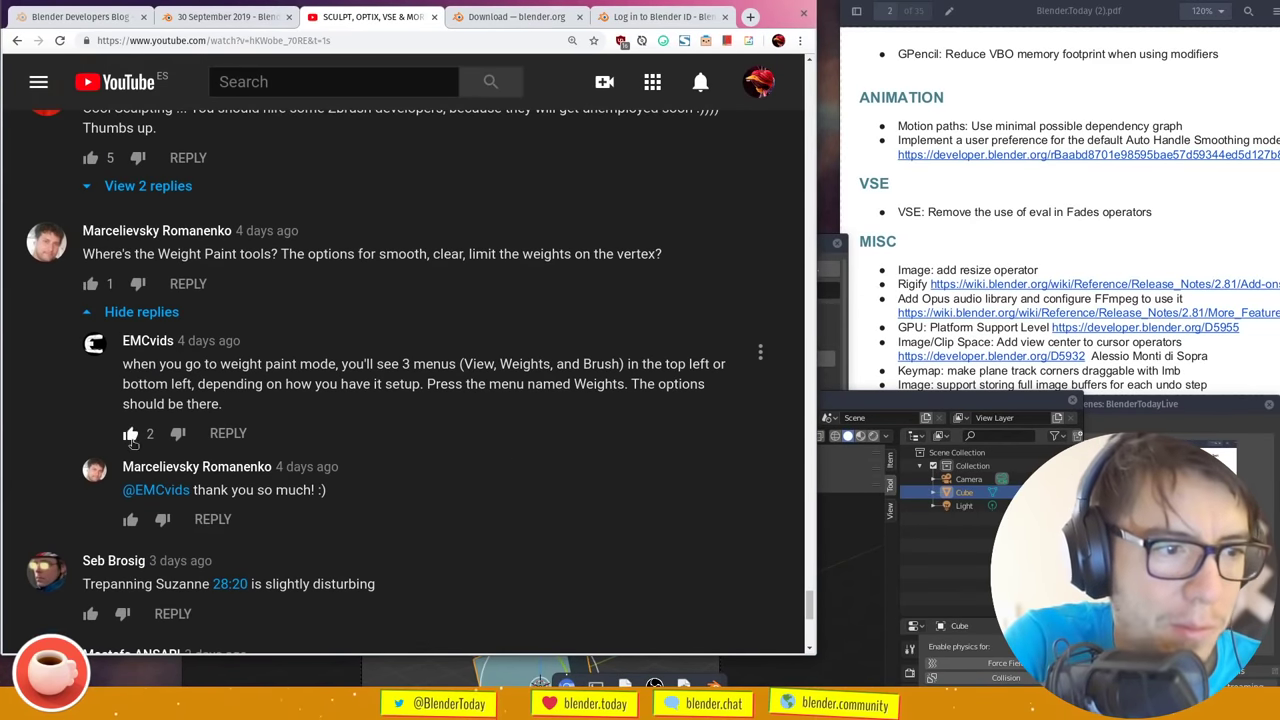
left_click(130, 433)
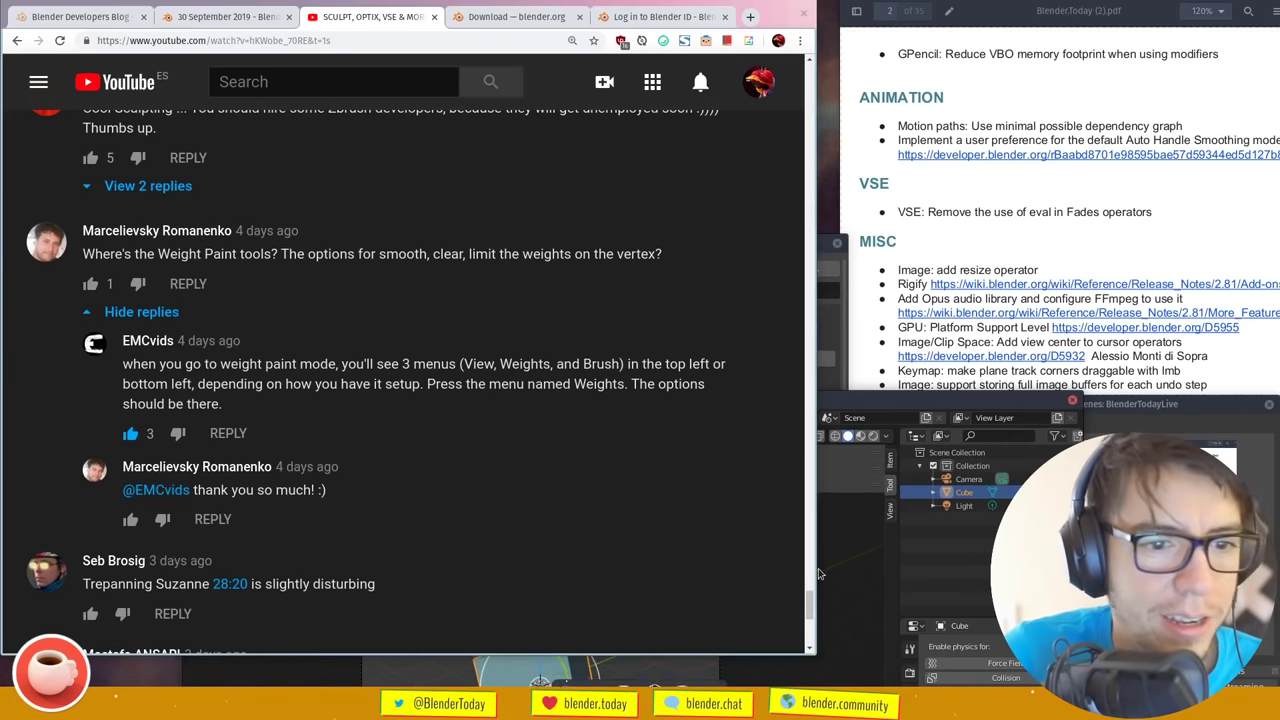
scroll(811, 604, "down", 1)
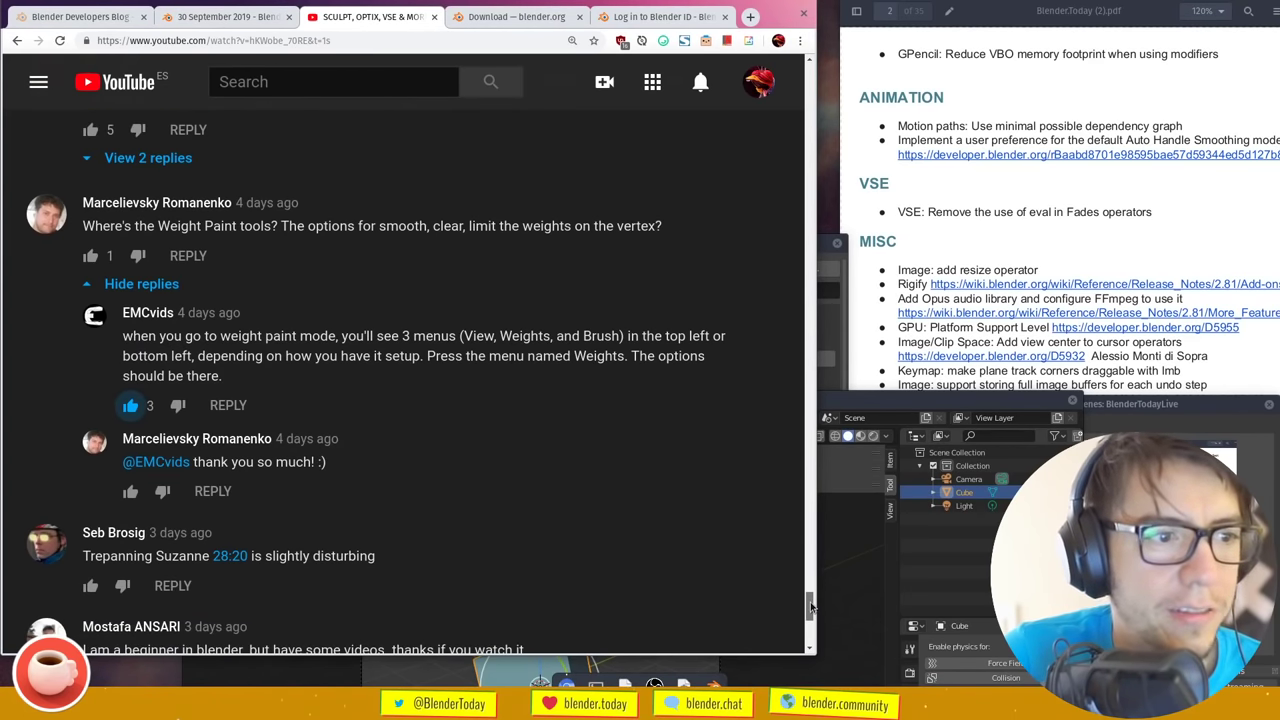
left_click_drag(811, 604, 813, 618)
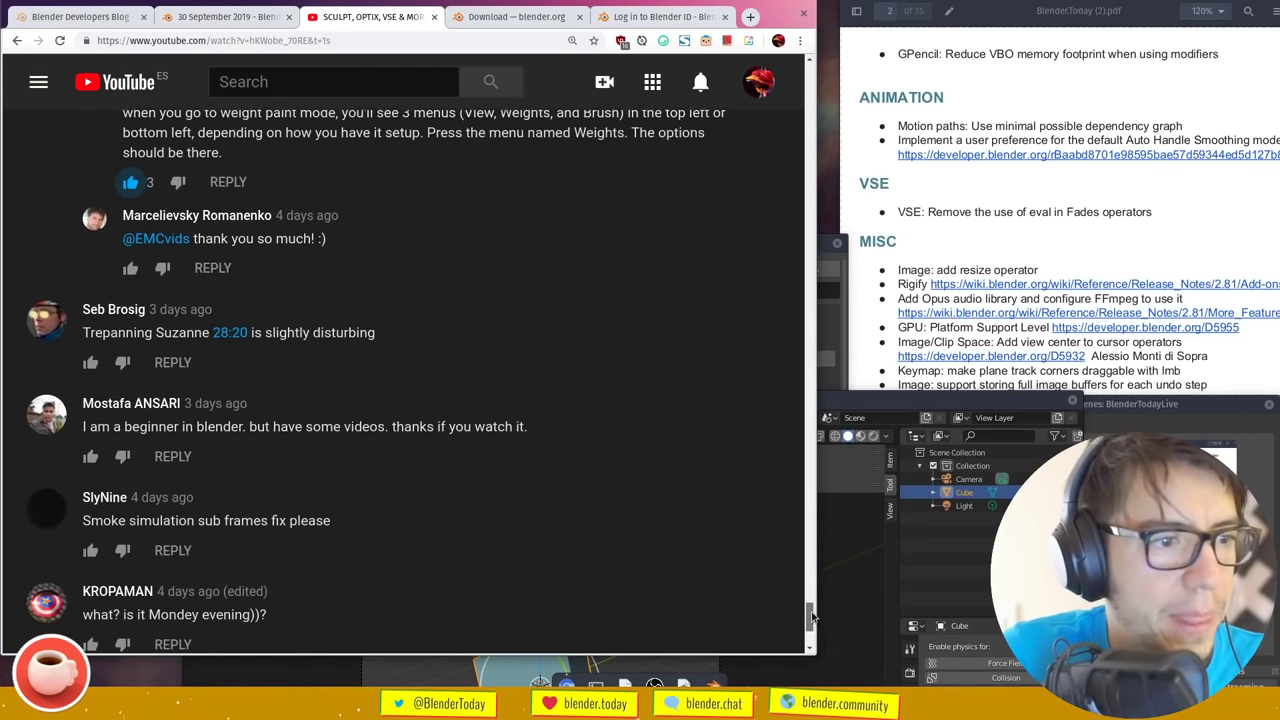
scroll(812, 618, "down", 1)
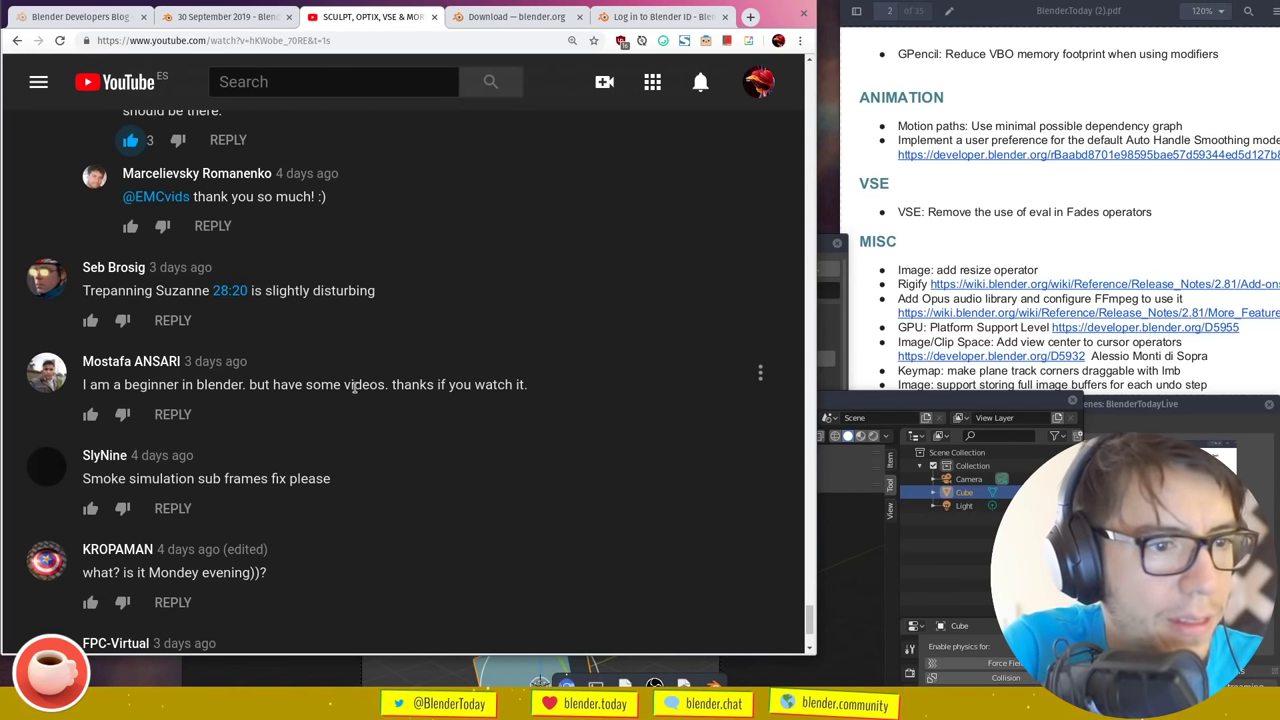
scroll(812, 628, "down", 3)
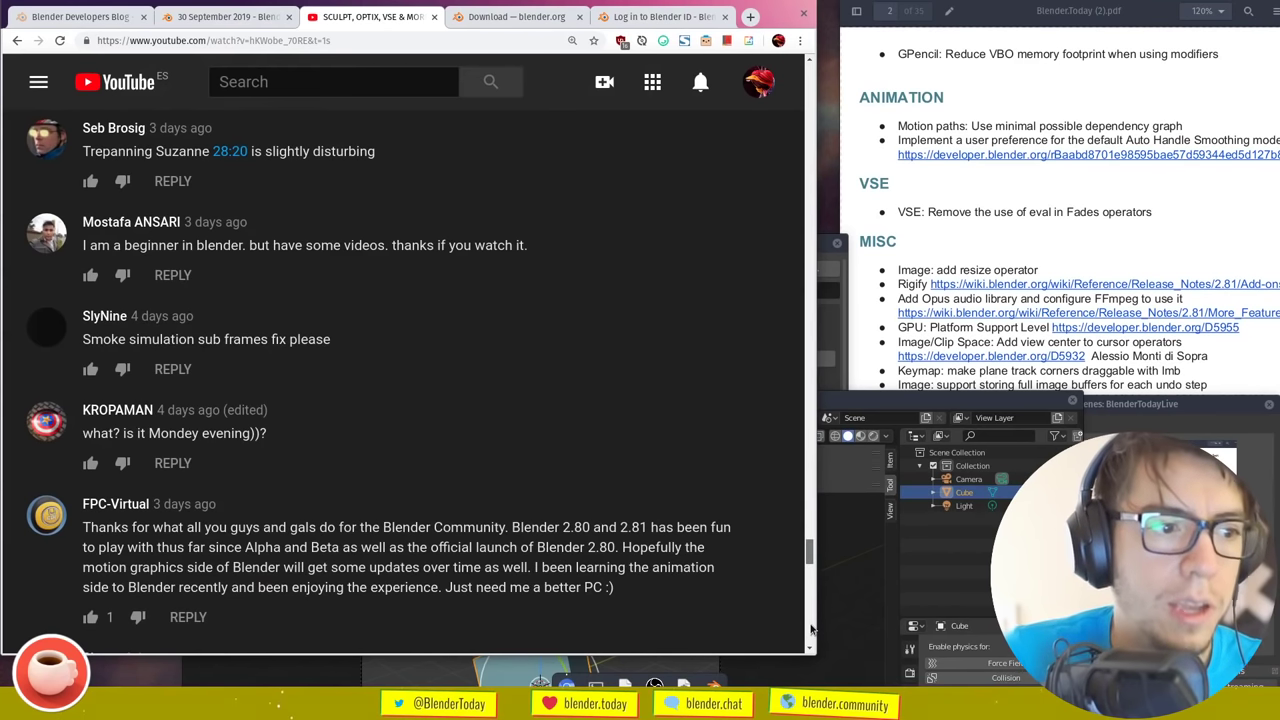
scroll(812, 628, "down", 2)
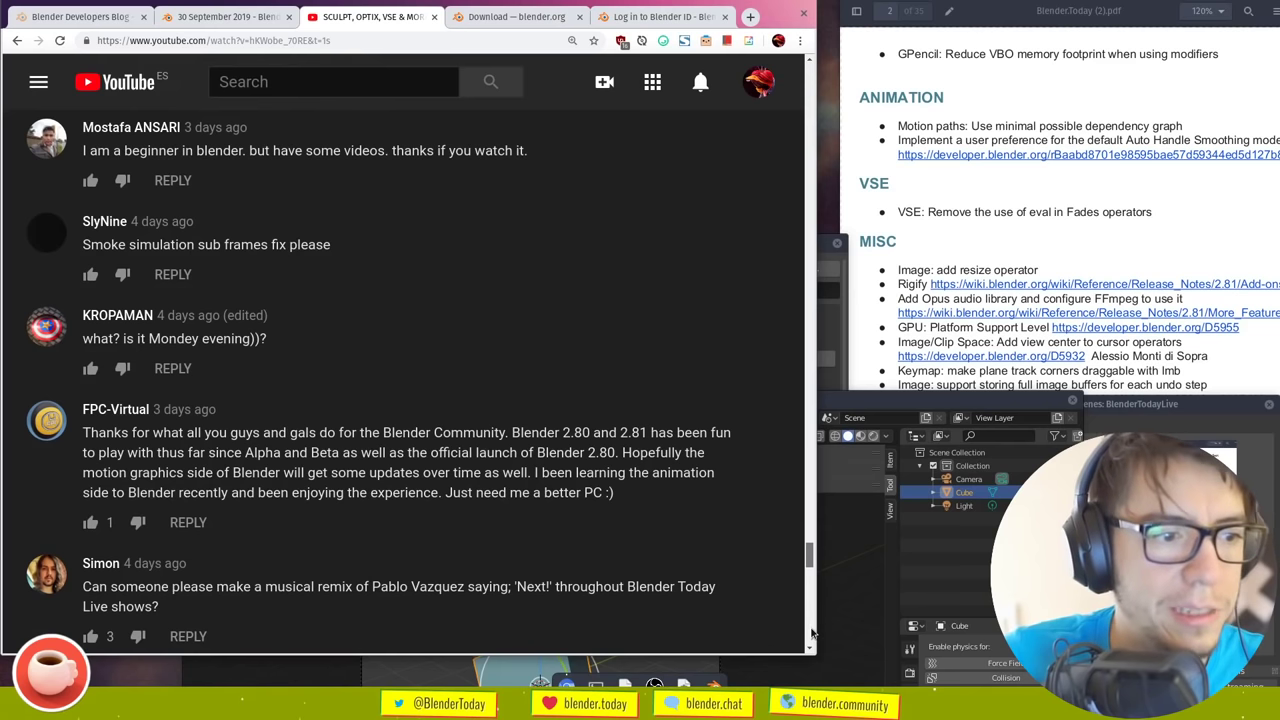
Scroll to the musical remix comment, like it, and expand its reply
scroll(812, 632, "down", 3)
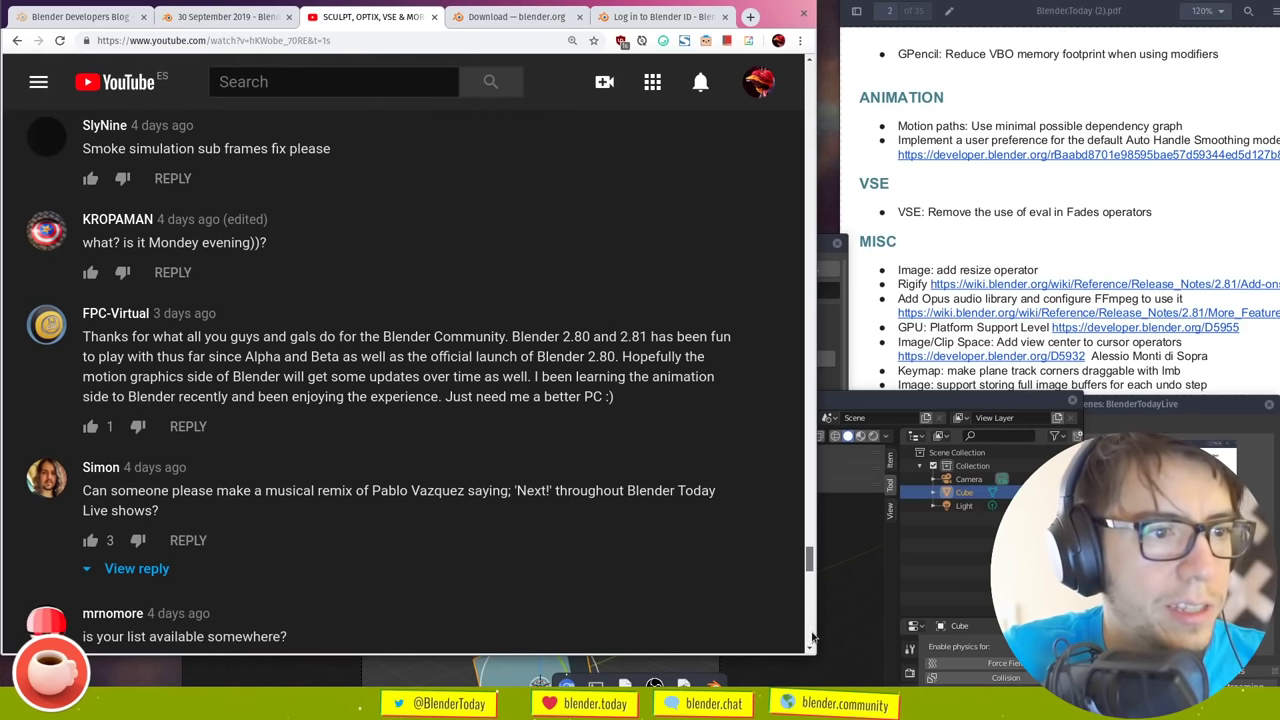
scroll(812, 637, "down", 1)
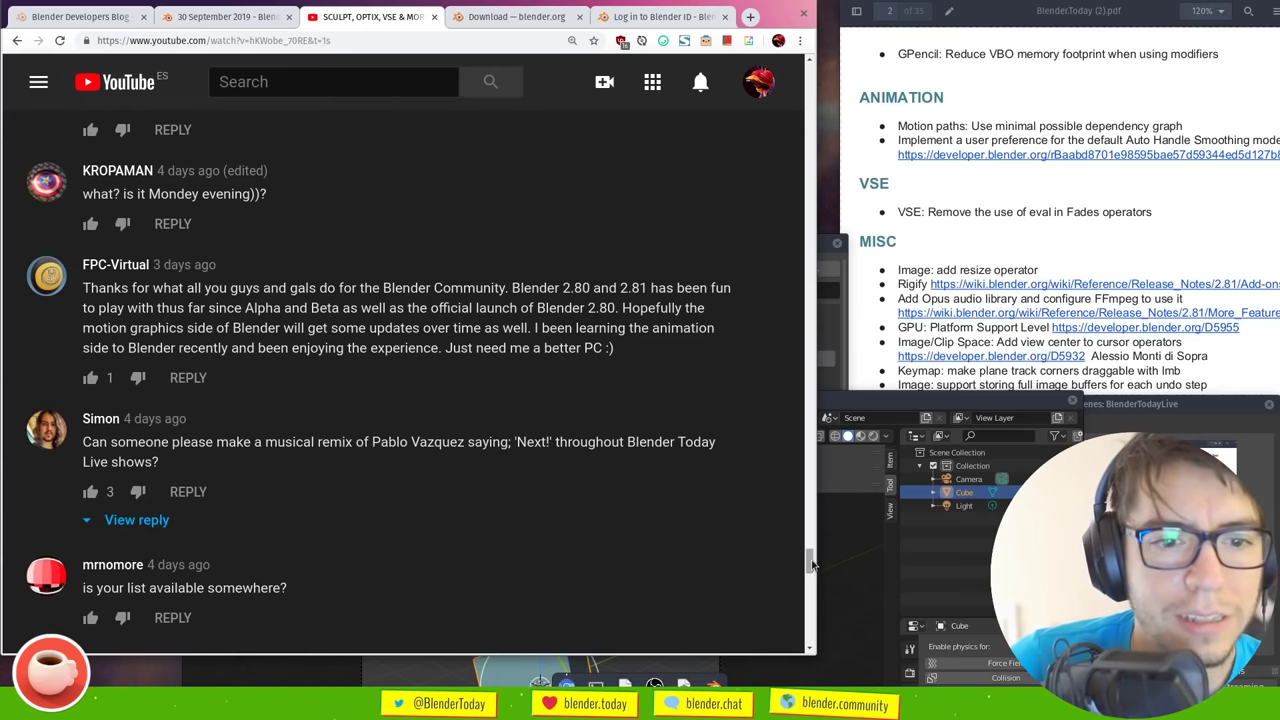
scroll(812, 565, "down", 2)
scroll(812, 565, "down", 1)
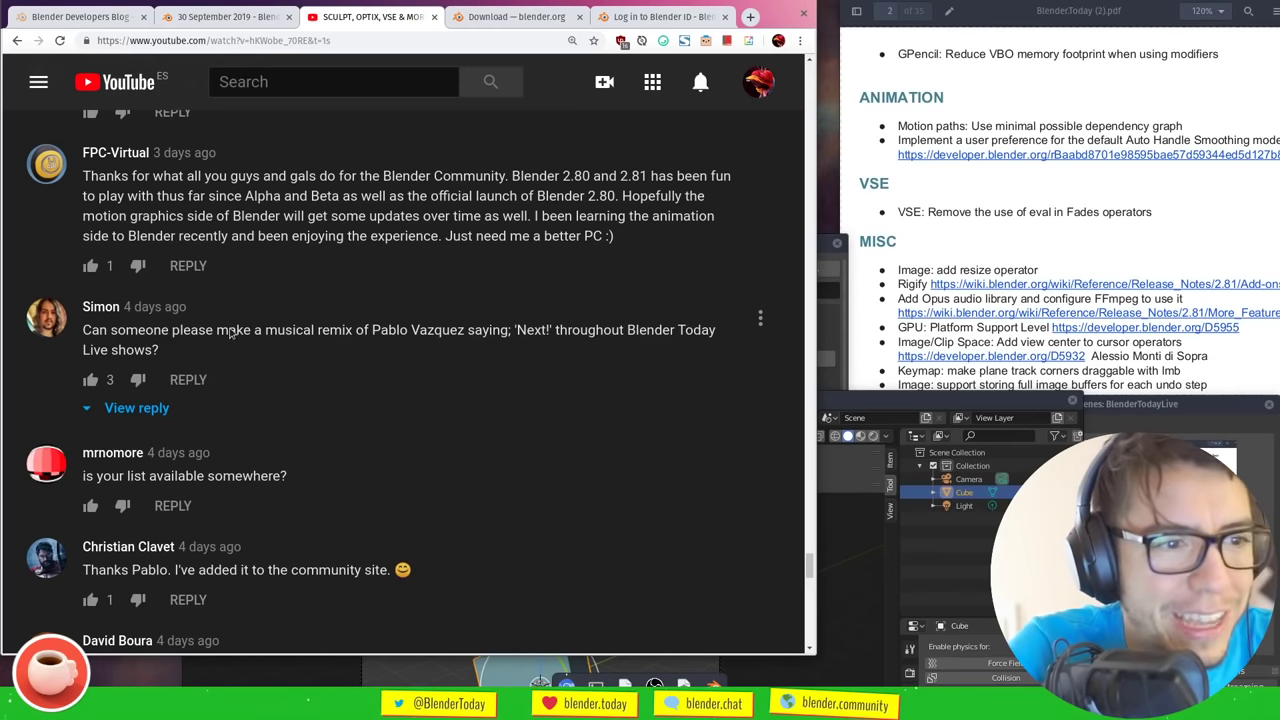
left_click(90, 379)
left_click(137, 408)
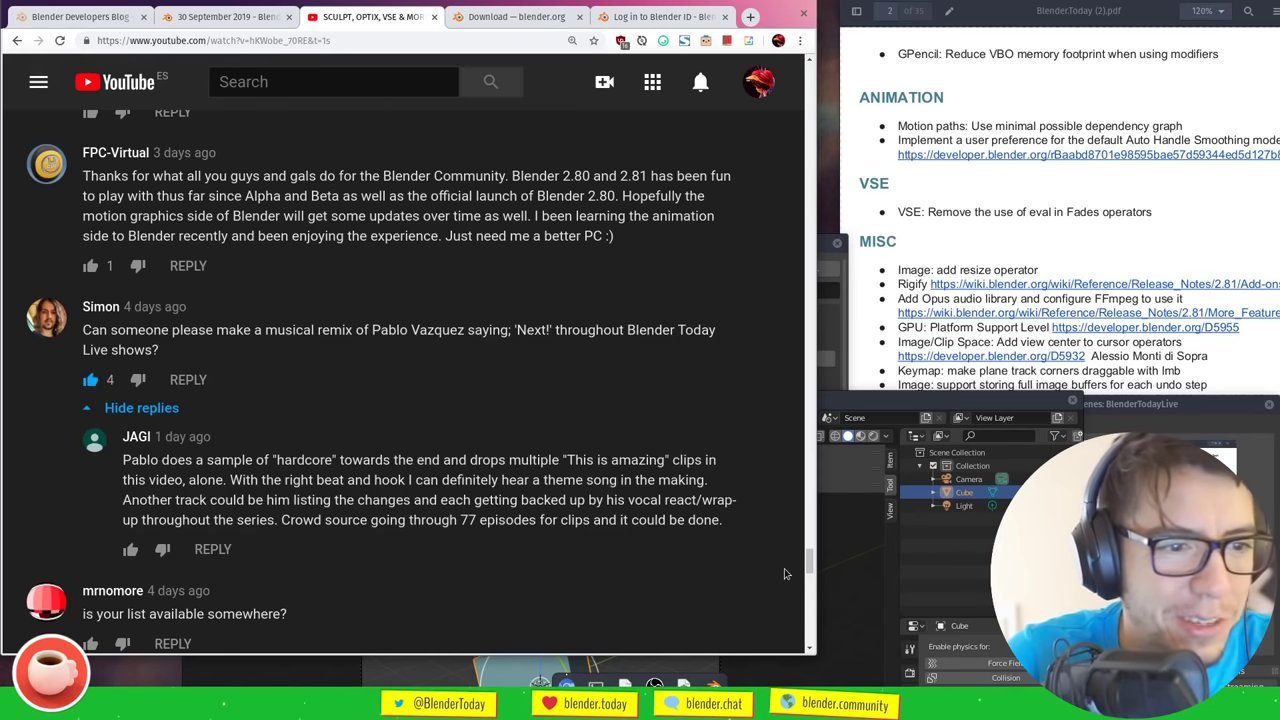
Like the reply suggesting a 'Next!' theme-song remix, then scroll on toward 'Sculpting in 2.81'
scroll(812, 573, "down", 1)
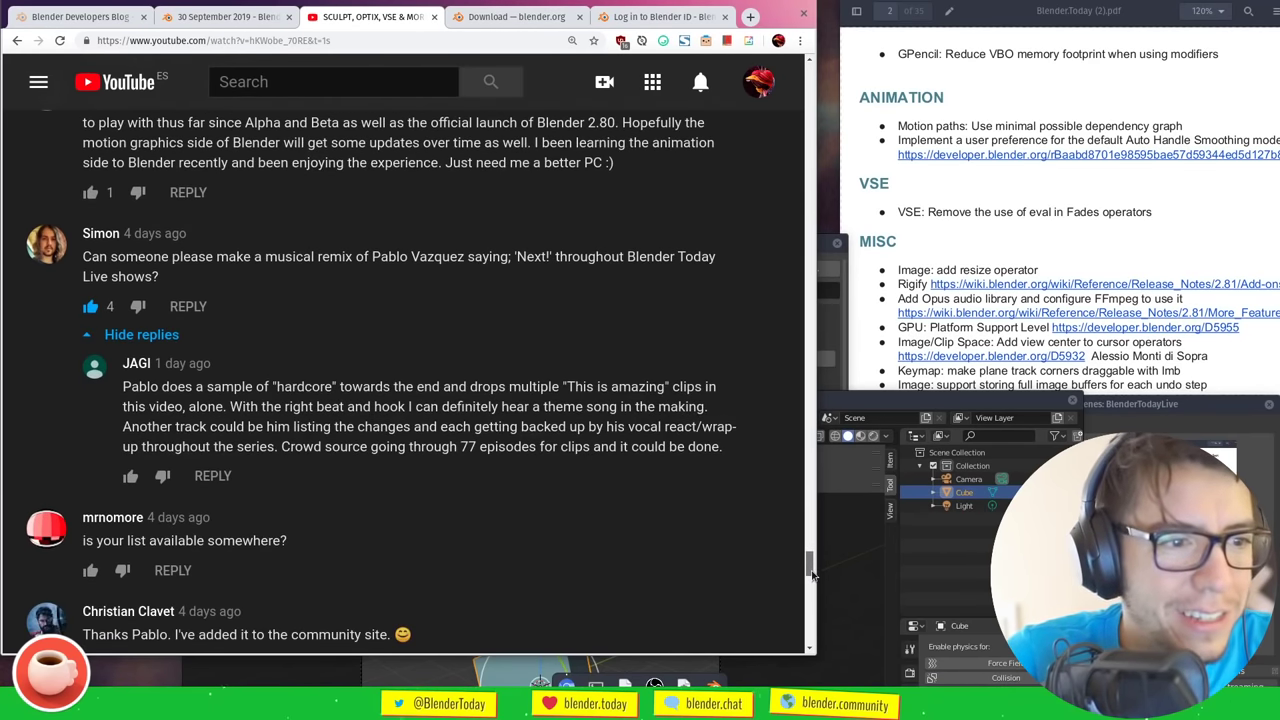
scroll(812, 573, "down", 1)
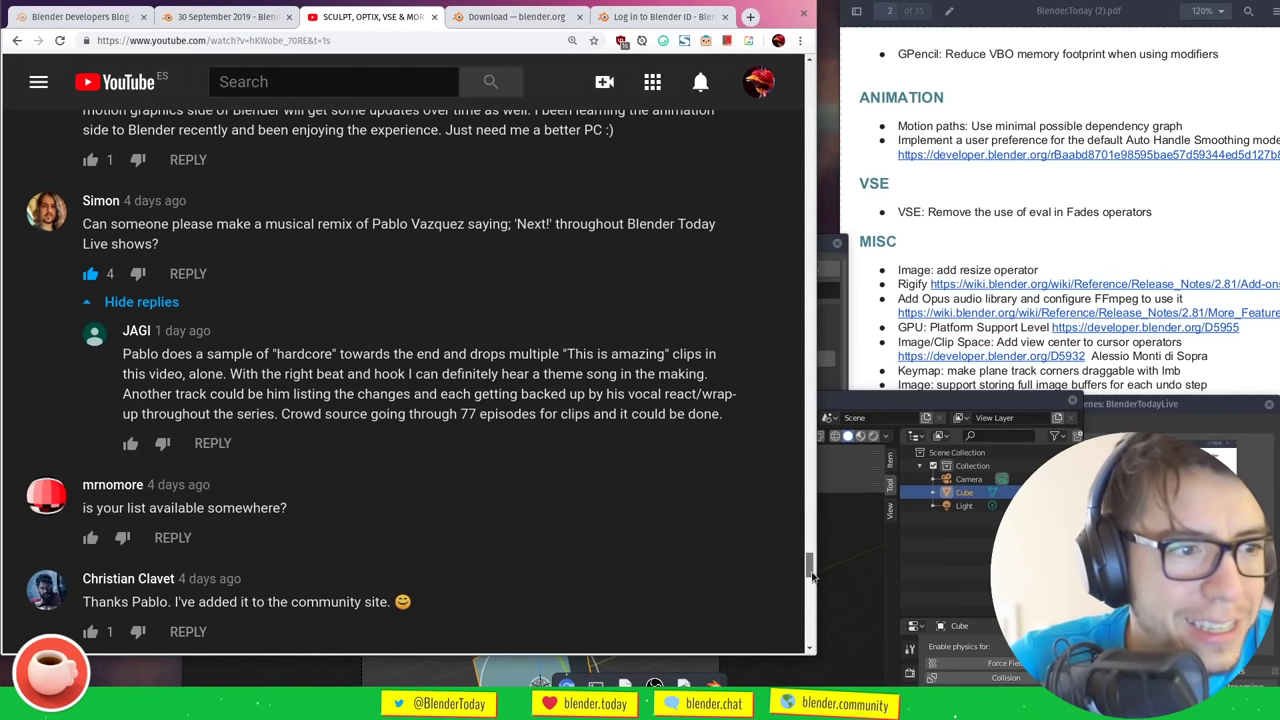
scroll(812, 577, "down", 1)
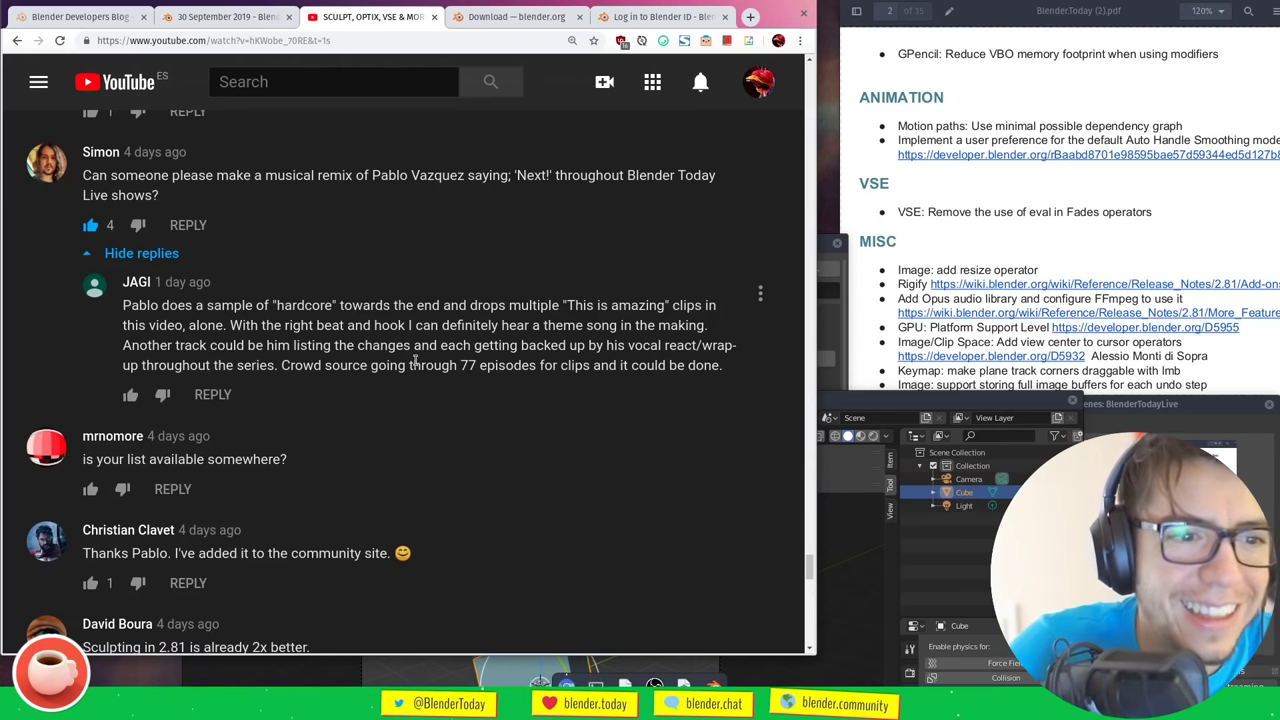
left_click_drag(352, 367, 547, 378)
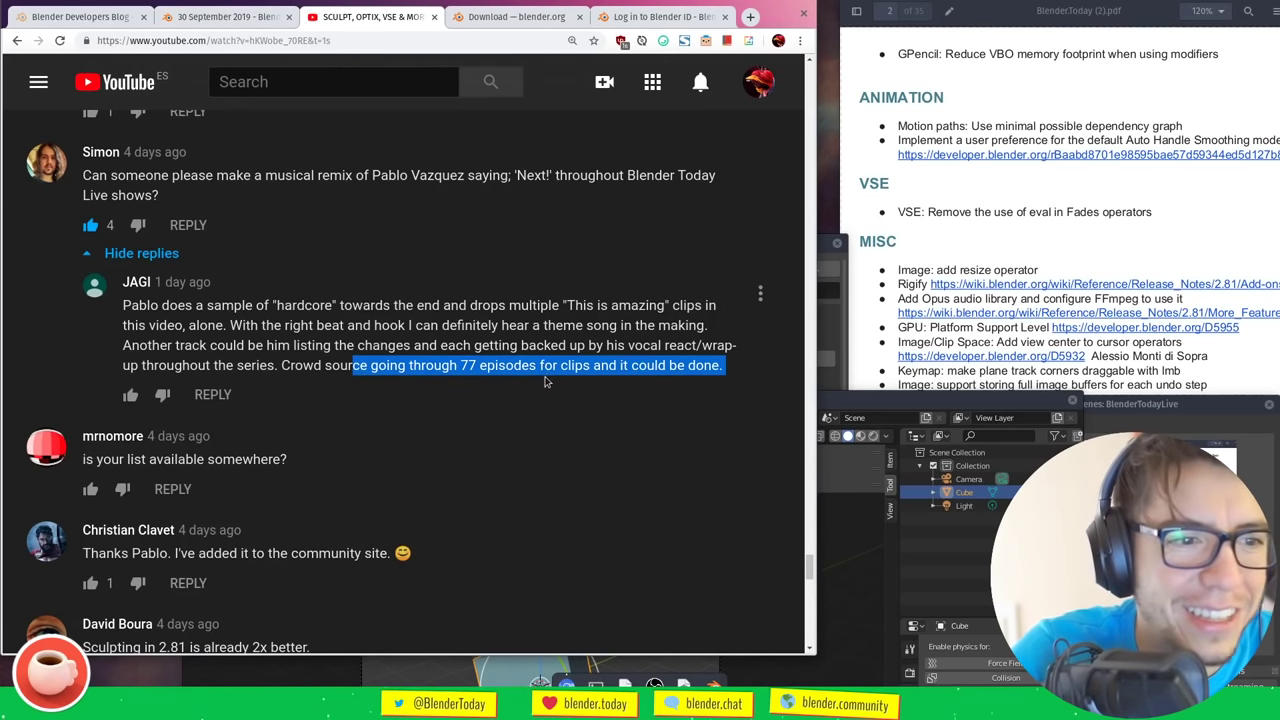
left_click(543, 366)
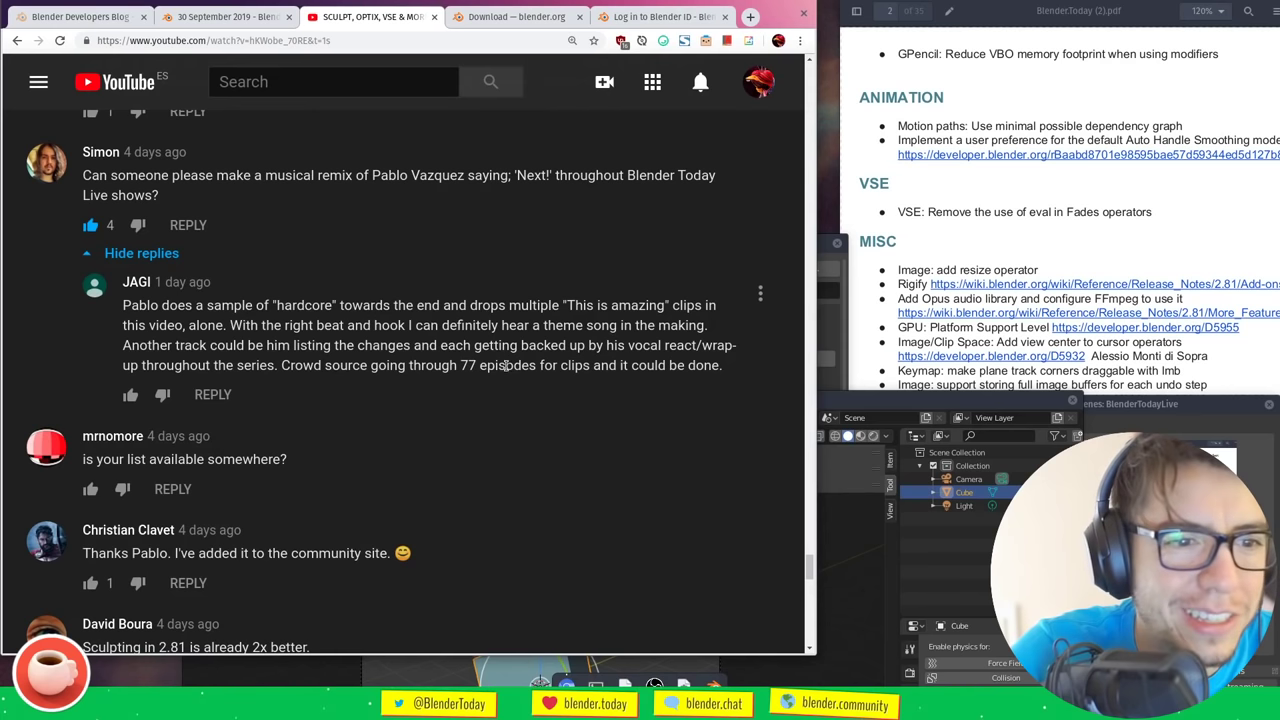
left_click(130, 394)
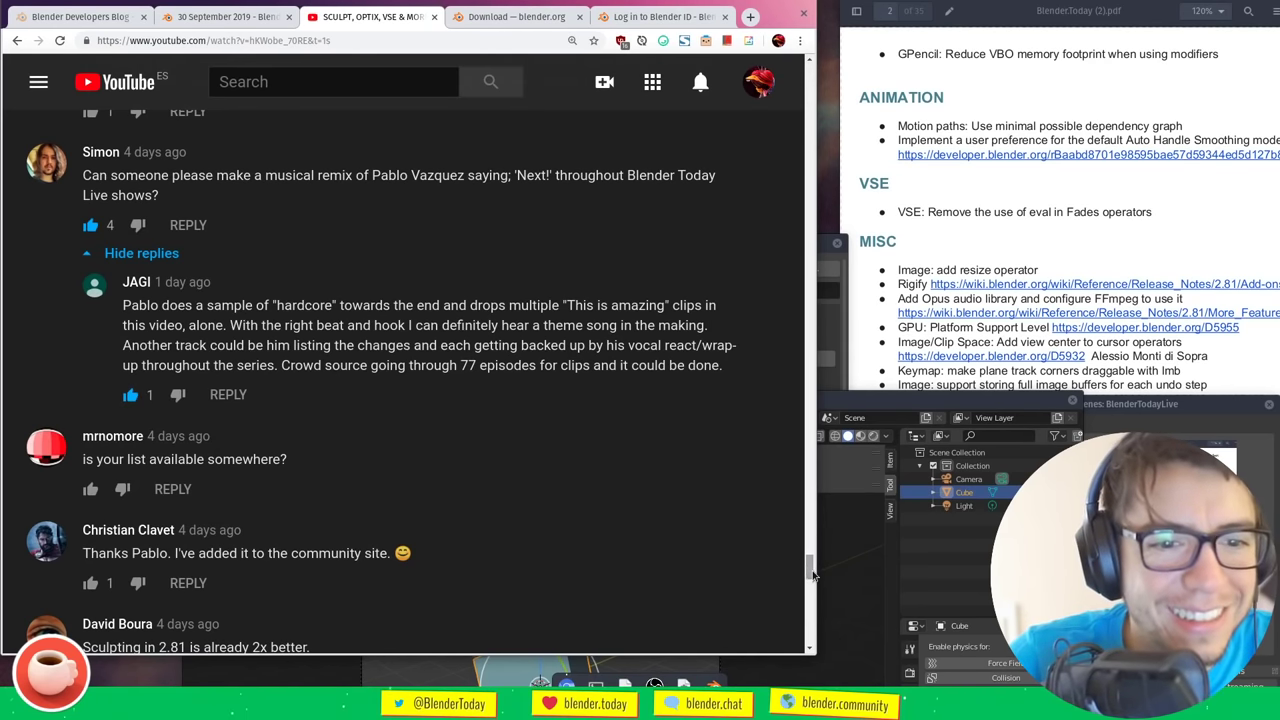
left_click_drag(811, 575, 814, 581)
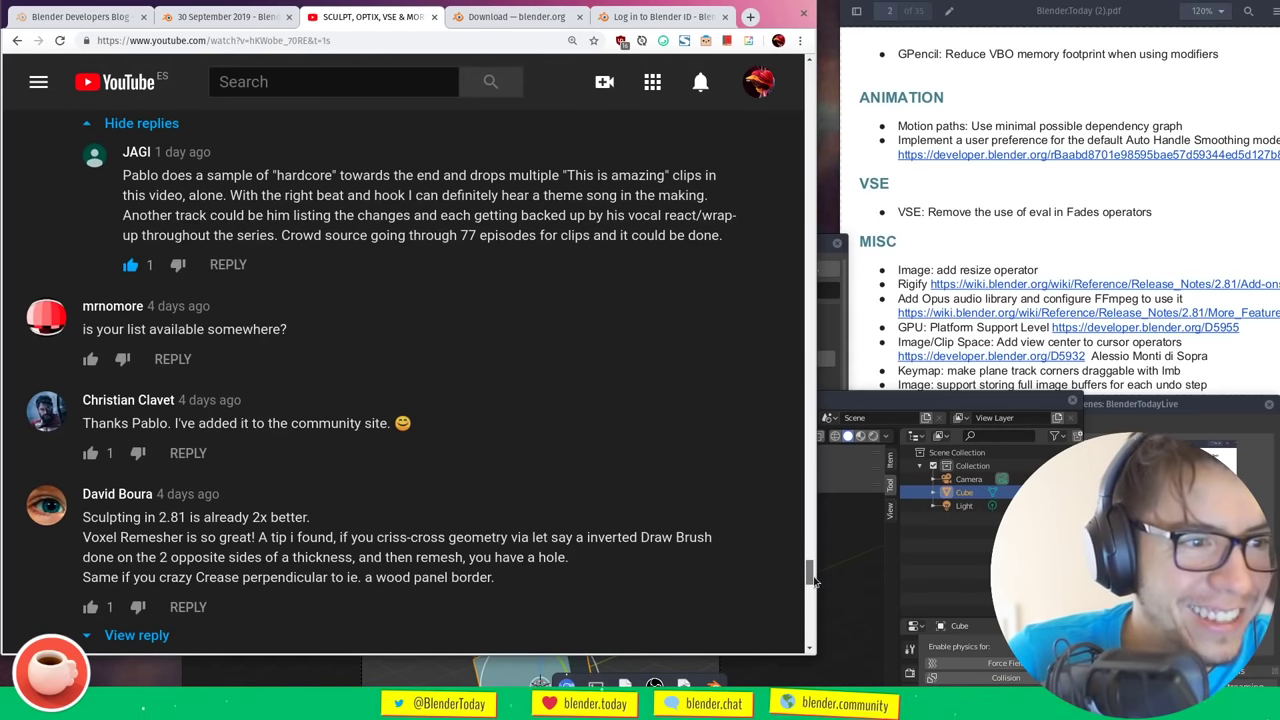
left_click_drag(814, 580, 814, 582)
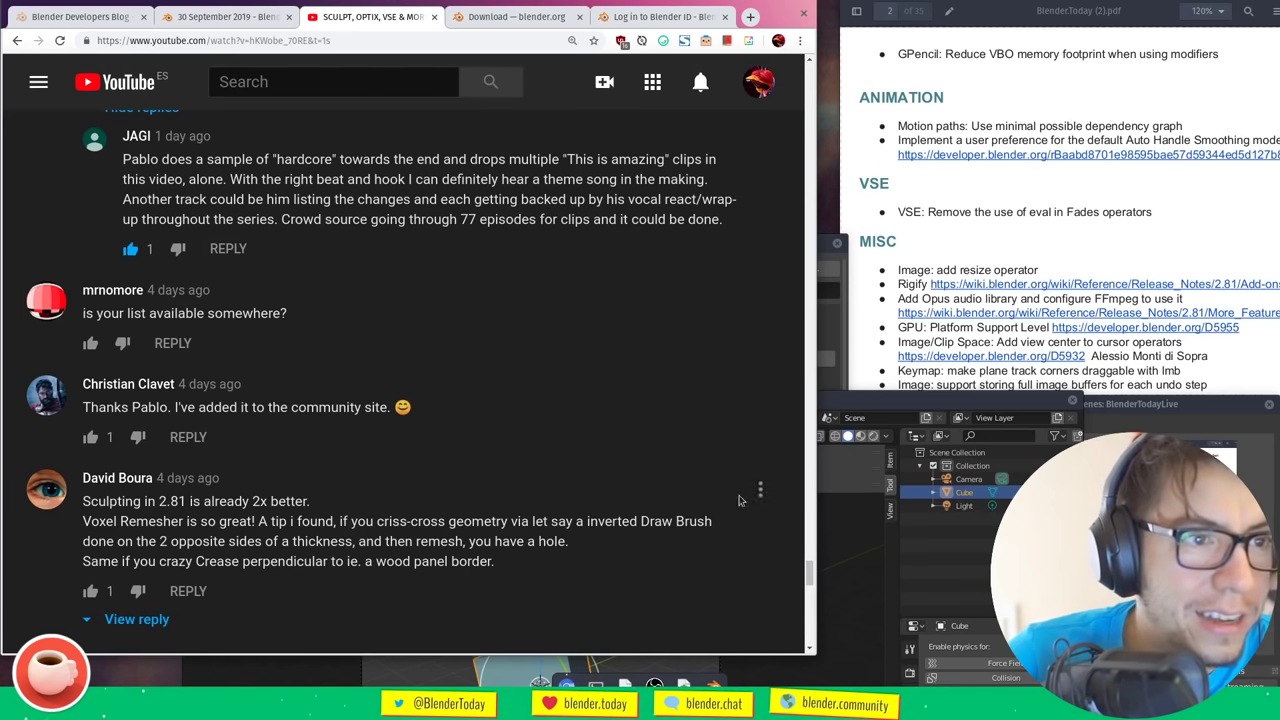
left_click(228, 16)
left_click_drag(151, 328, 156, 342)
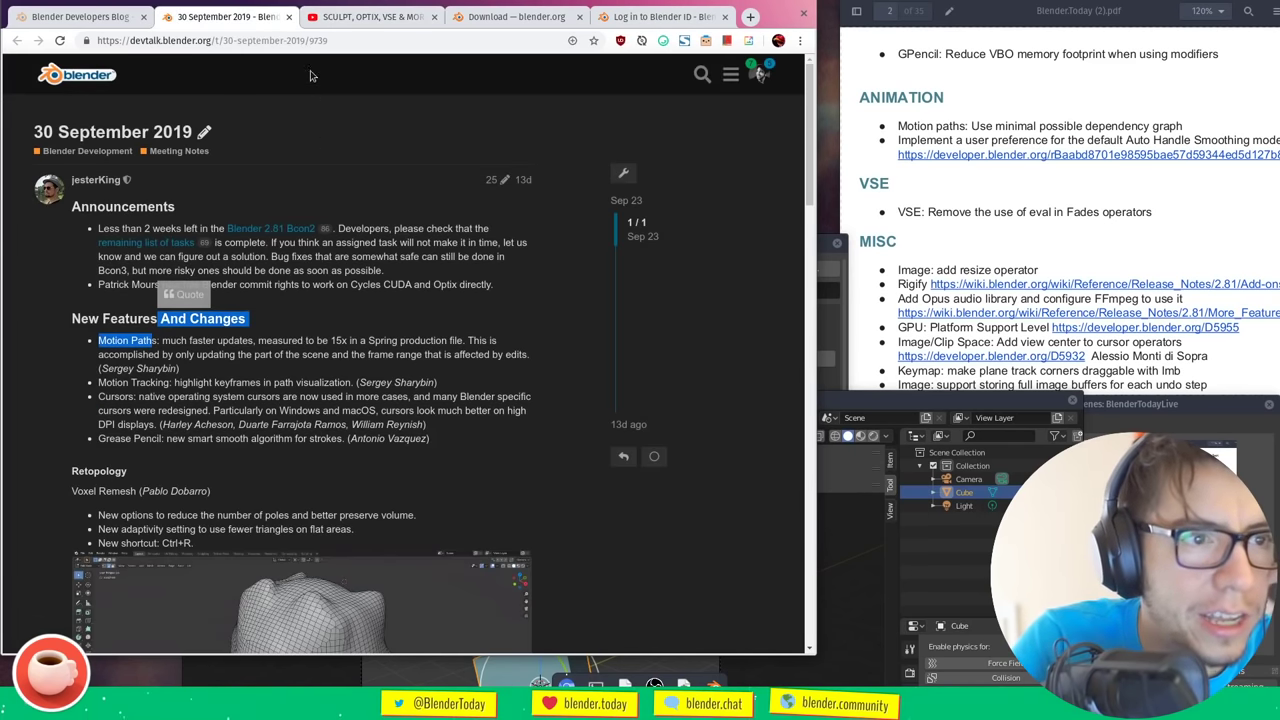
left_click(338, 28)
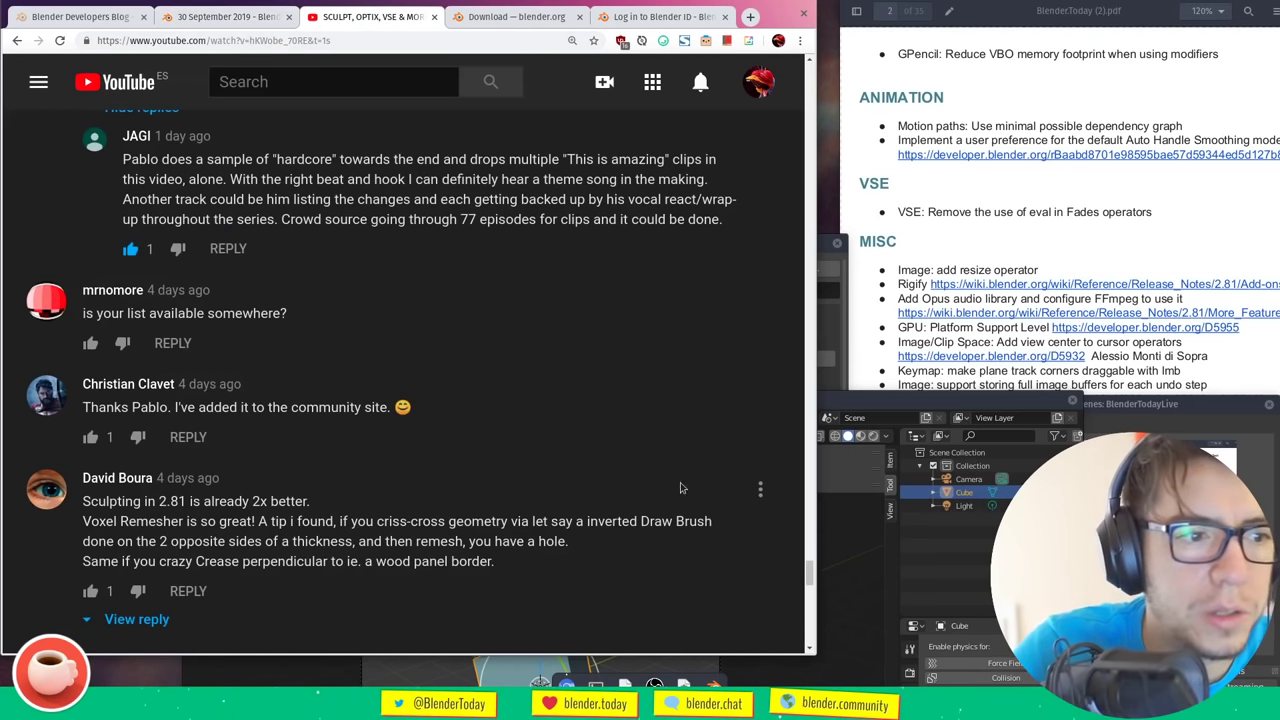
left_click(238, 19)
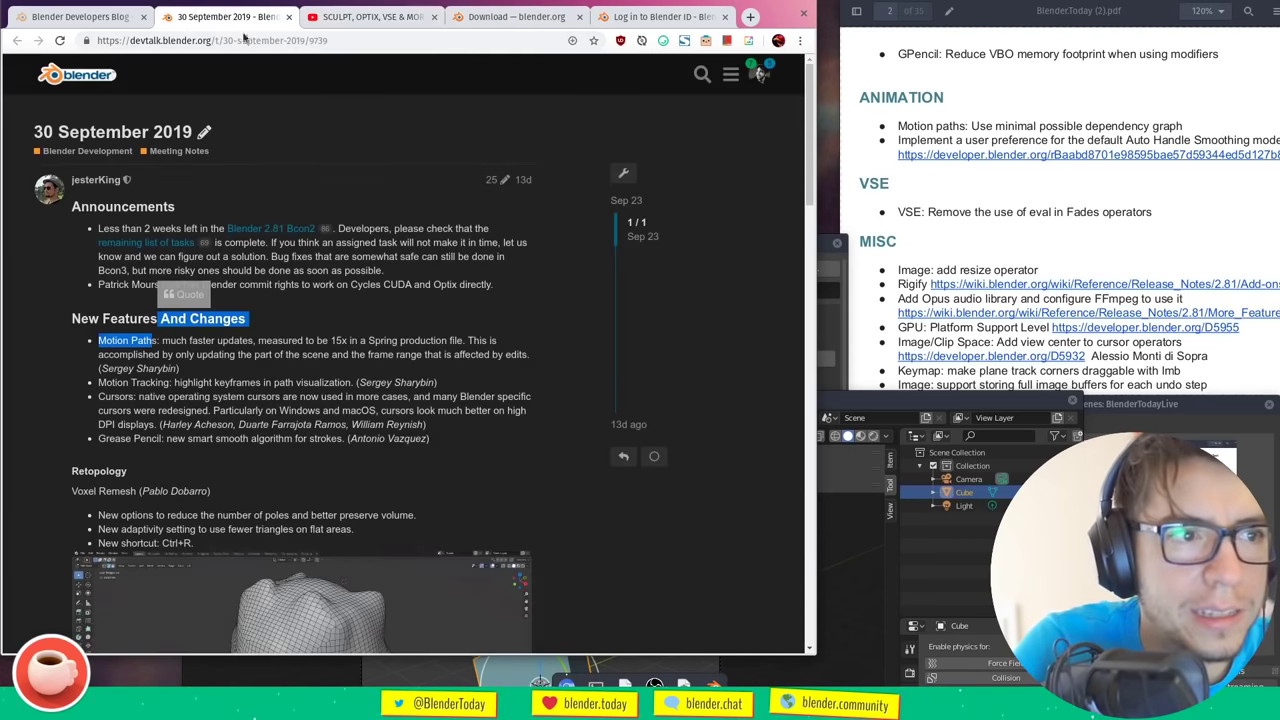
left_click(295, 370)
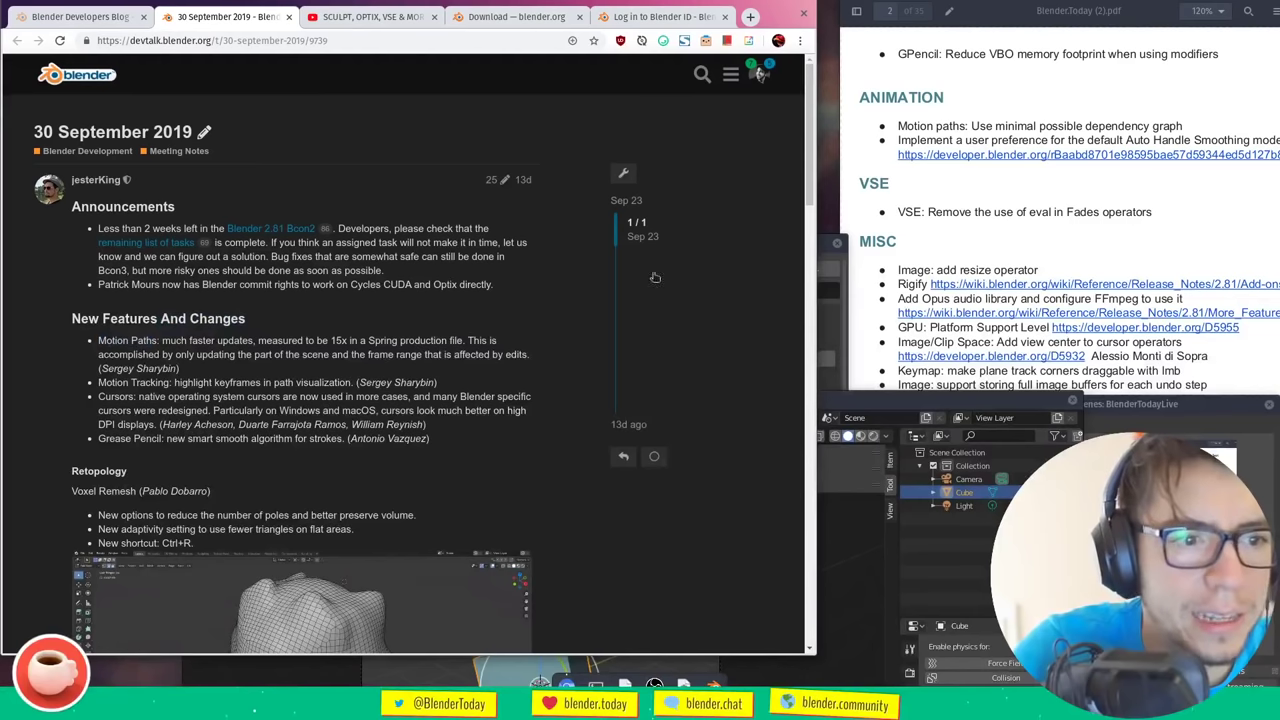
left_click(366, 17)
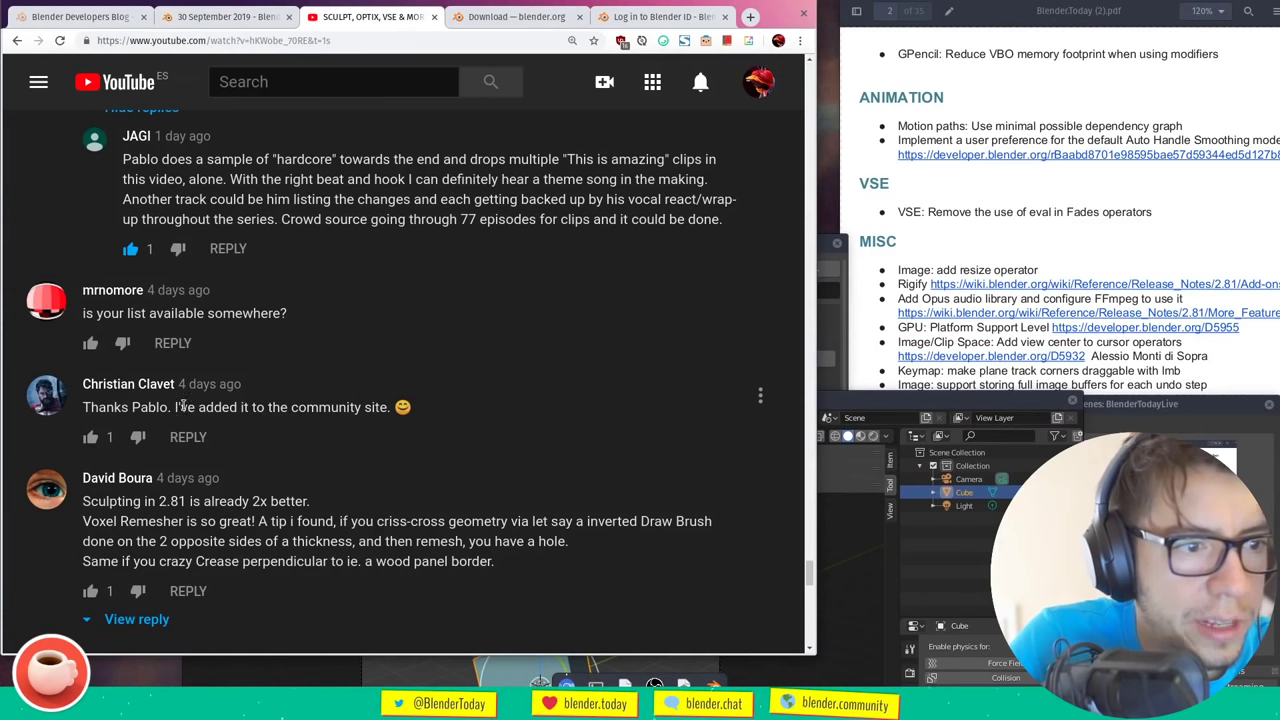
Like the community-site comment, expand the Voxel Remesher tip's reply, and like the 'sounds like a bug' reply
left_click(90, 437)
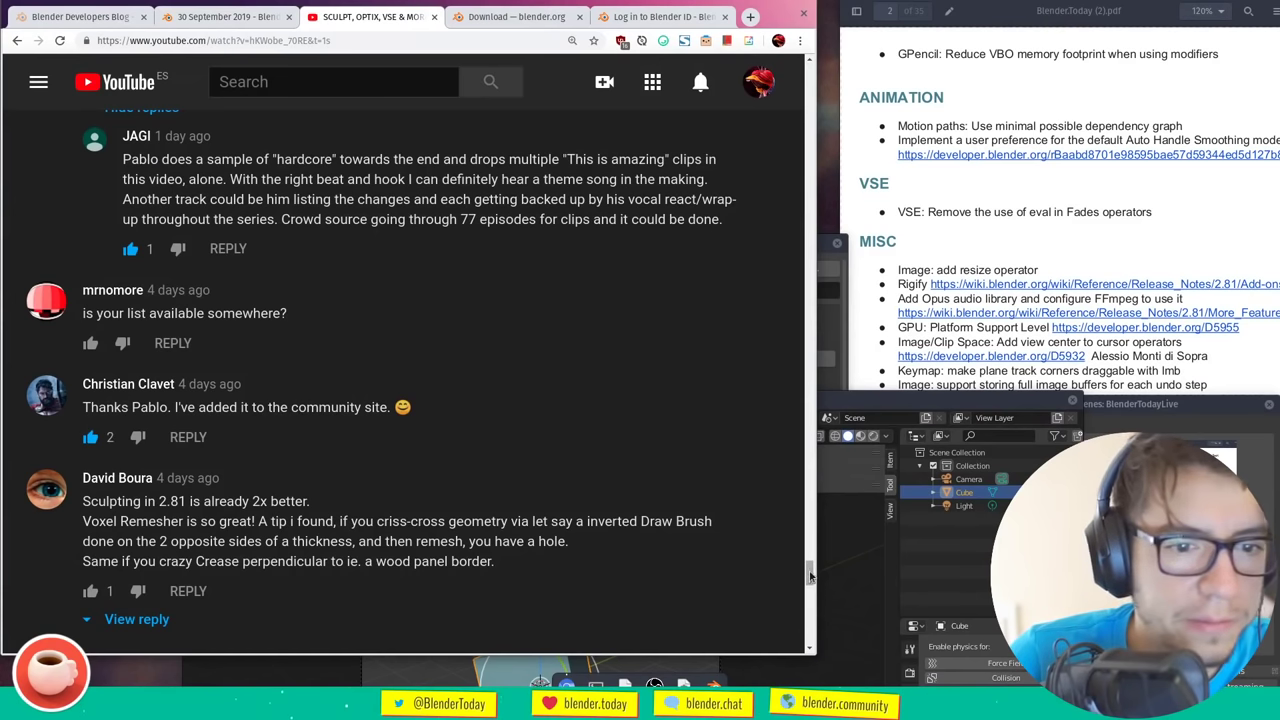
left_click_drag(810, 575, 812, 590)
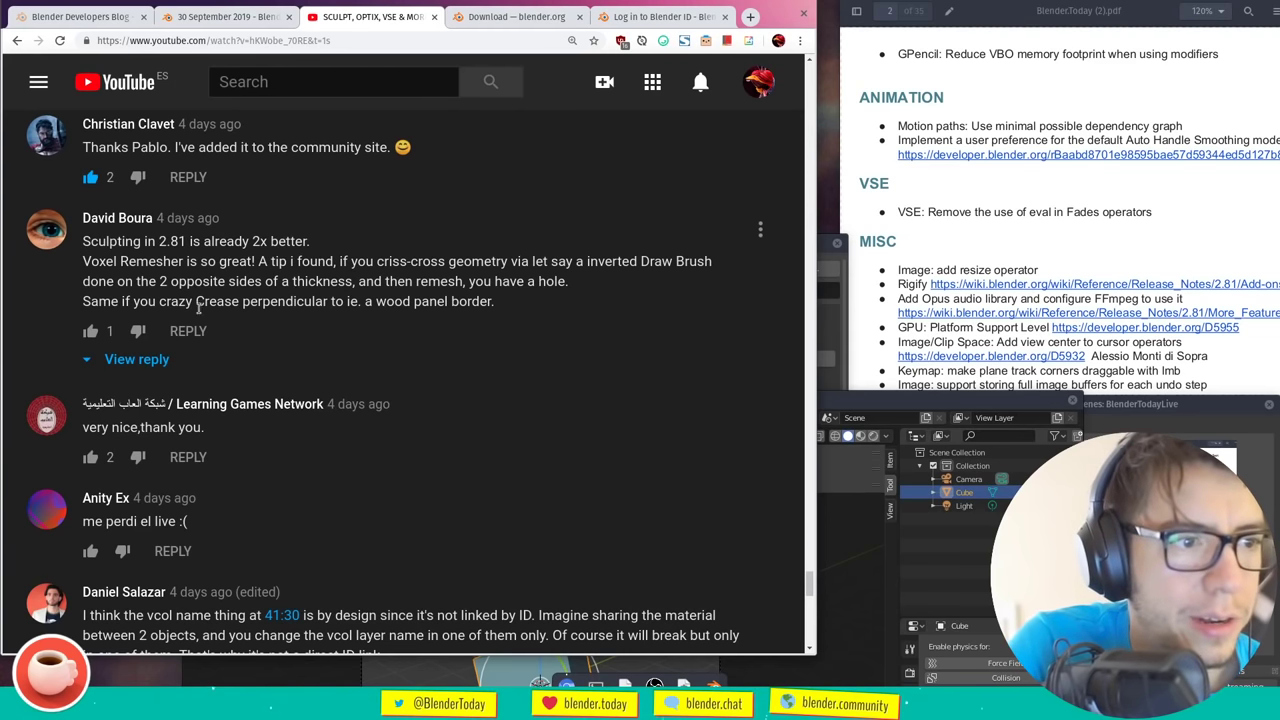
left_click(150, 359)
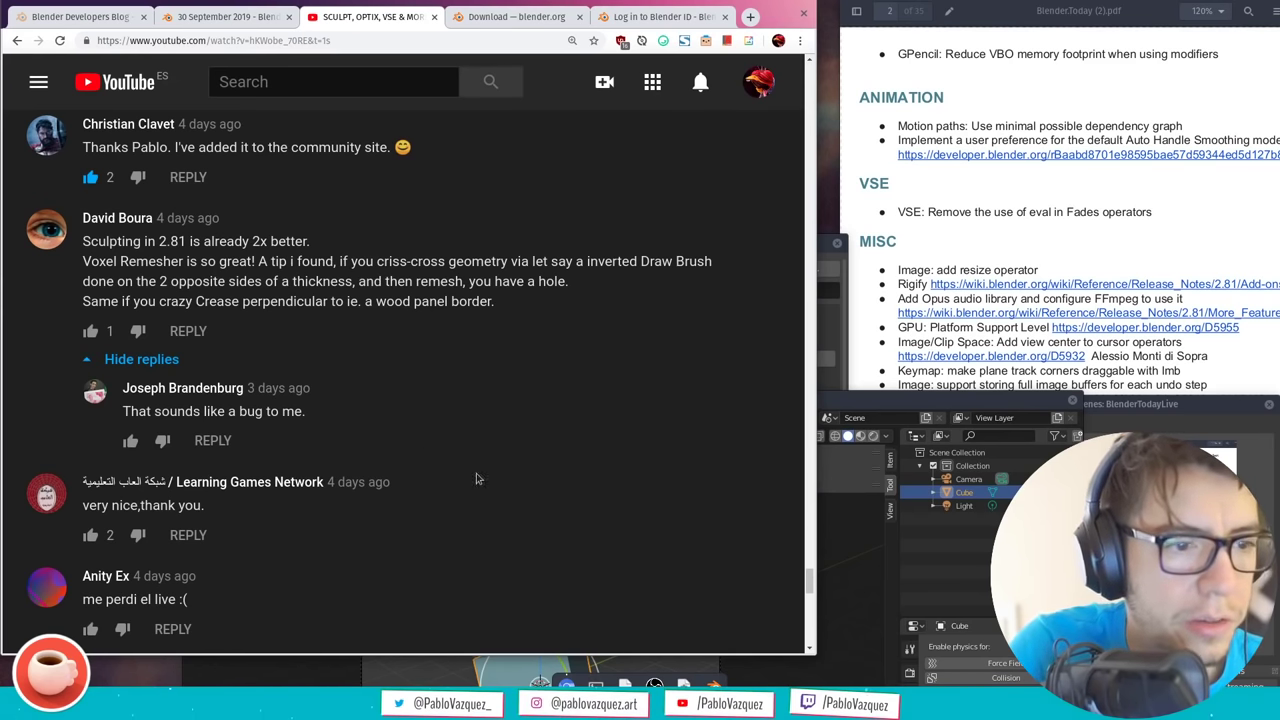
scroll(600, 450, "down", 1)
left_click(130, 336)
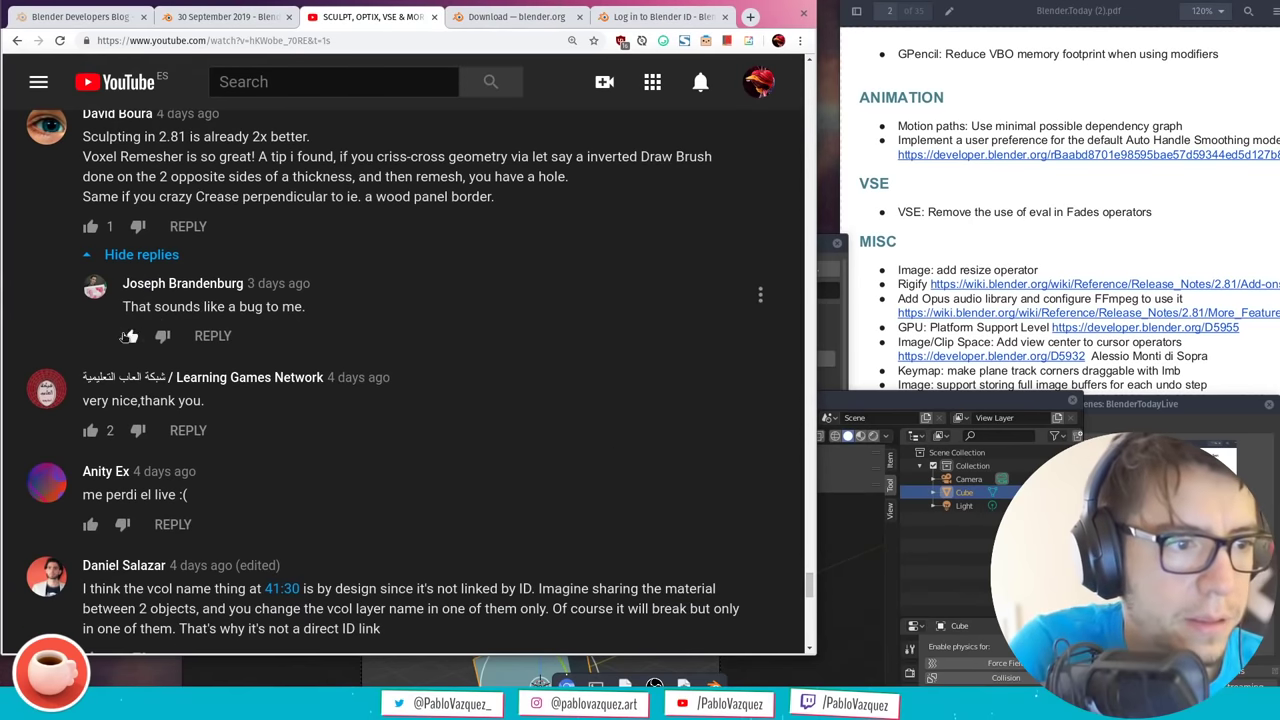
Expand the vcol naming comment's reply, like that comment, scroll further, and raise the Blender window
left_click_drag(808, 585, 808, 597)
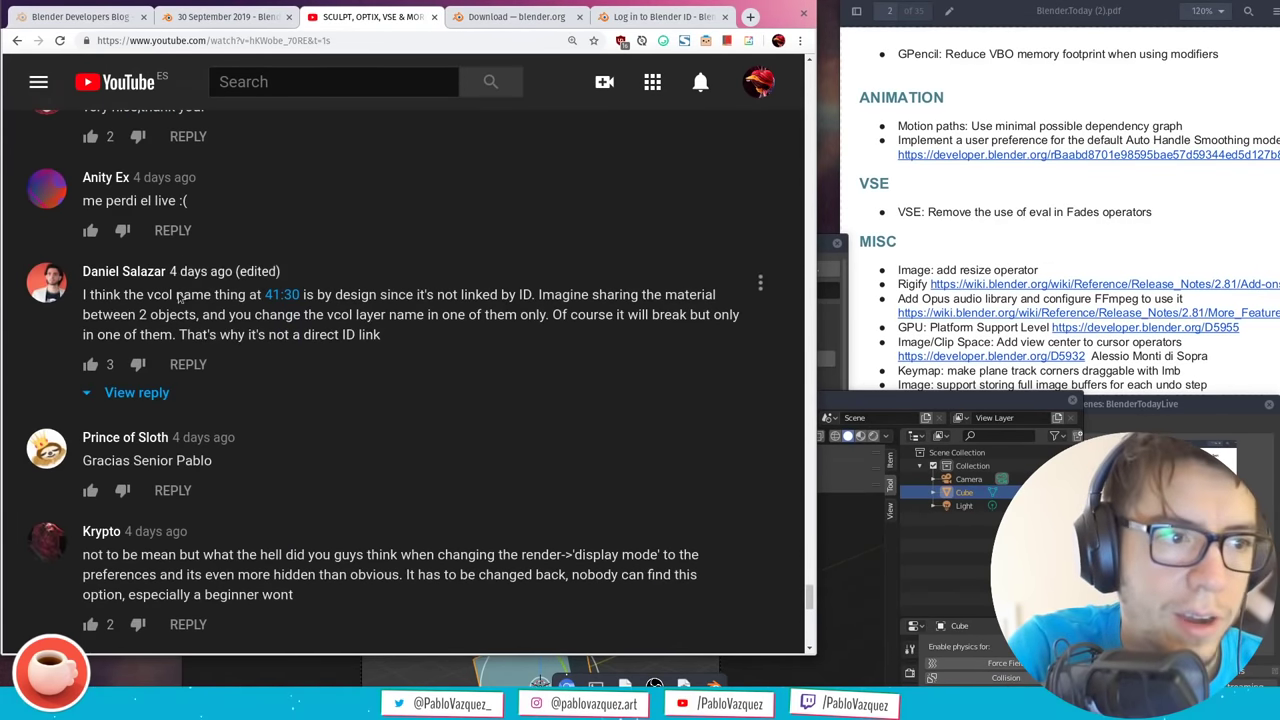
left_click(145, 396)
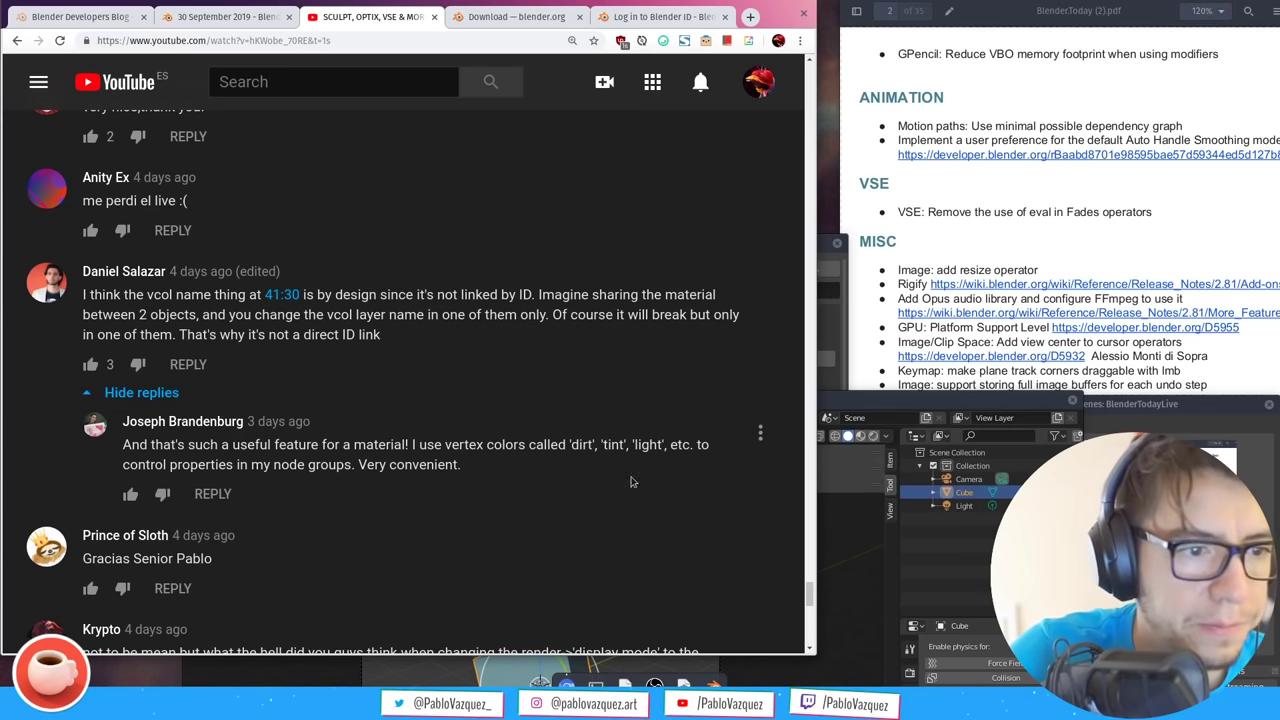
left_click(90, 364)
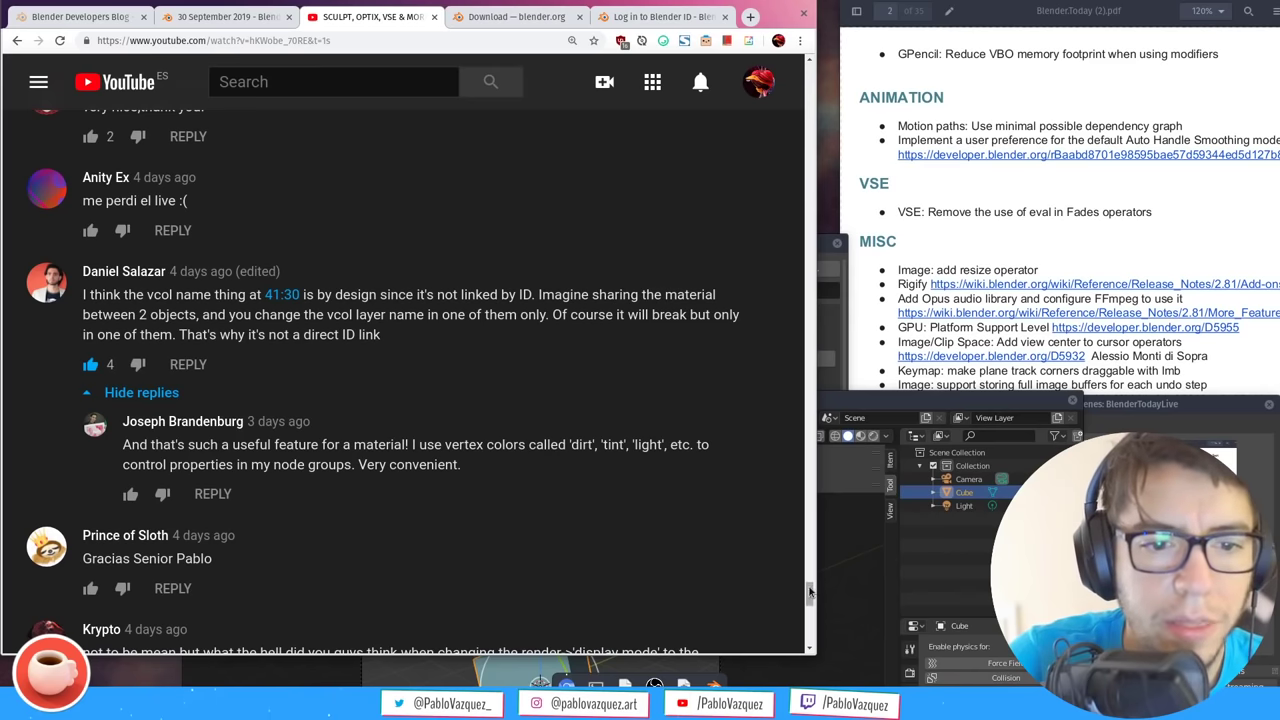
scroll(812, 598, "down", 1)
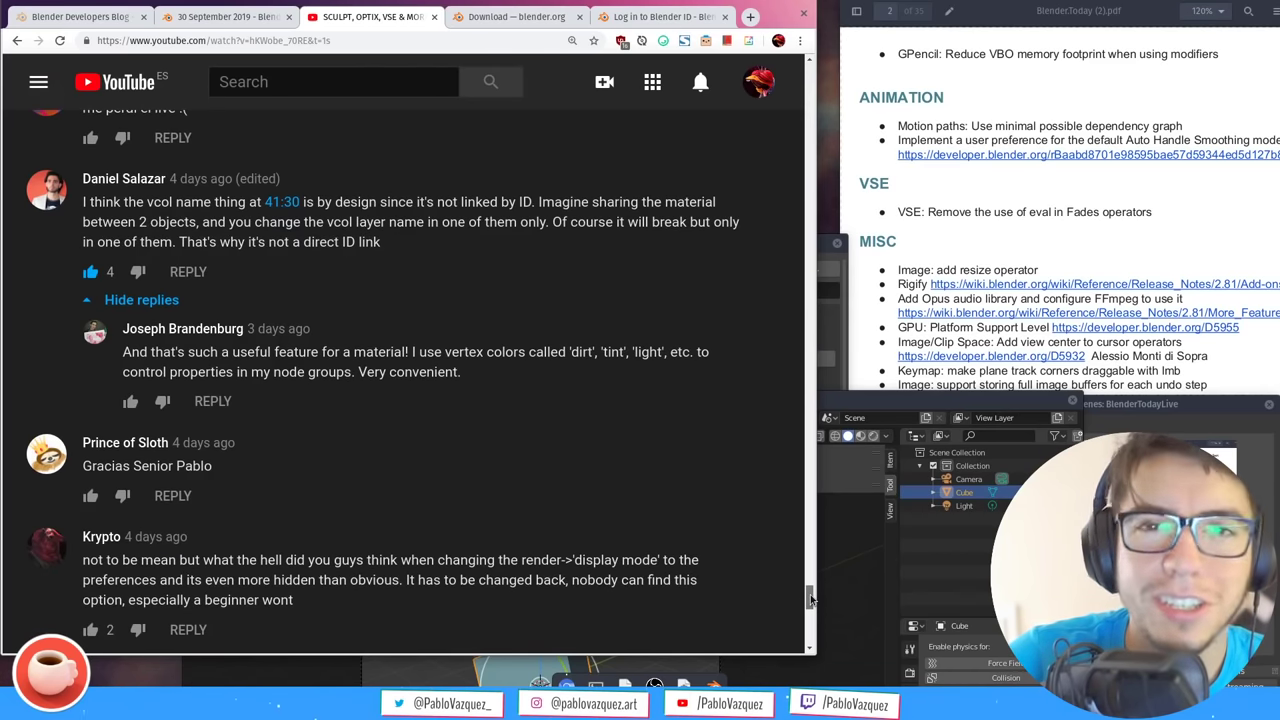
scroll(812, 598, "down", 1)
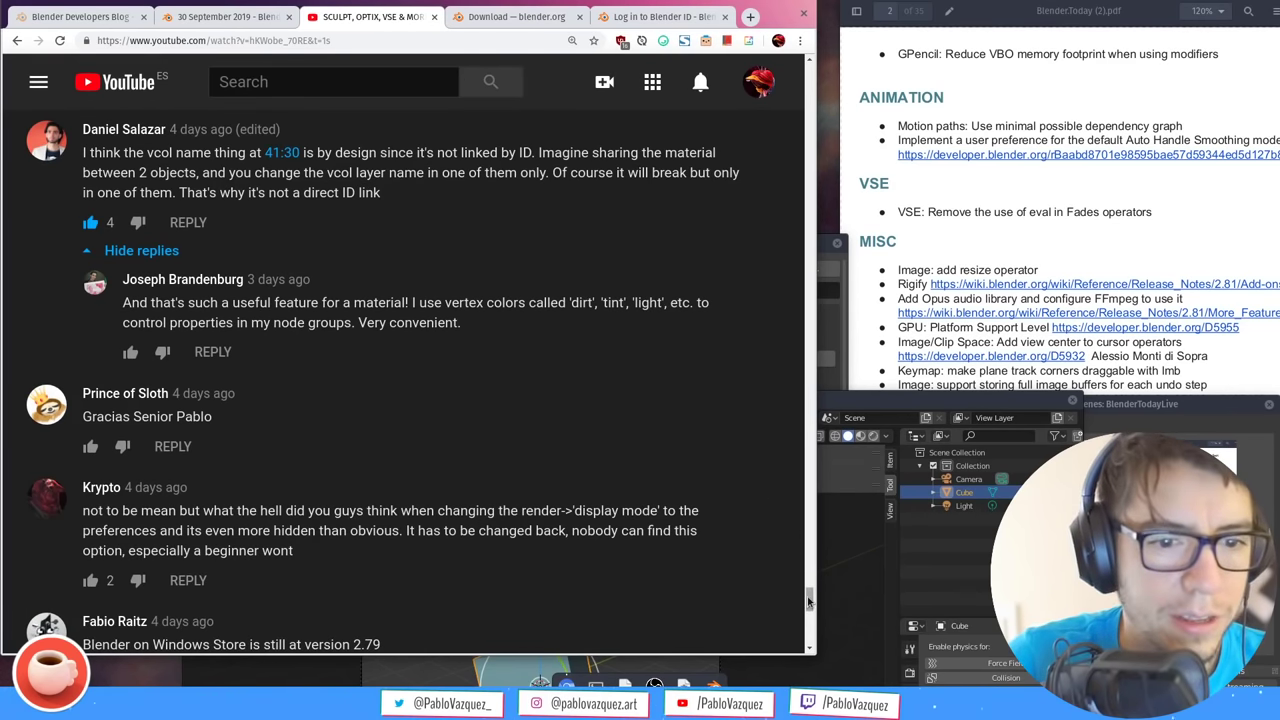
scroll(808, 601, "down", 2)
scroll(810, 604, "down", 1)
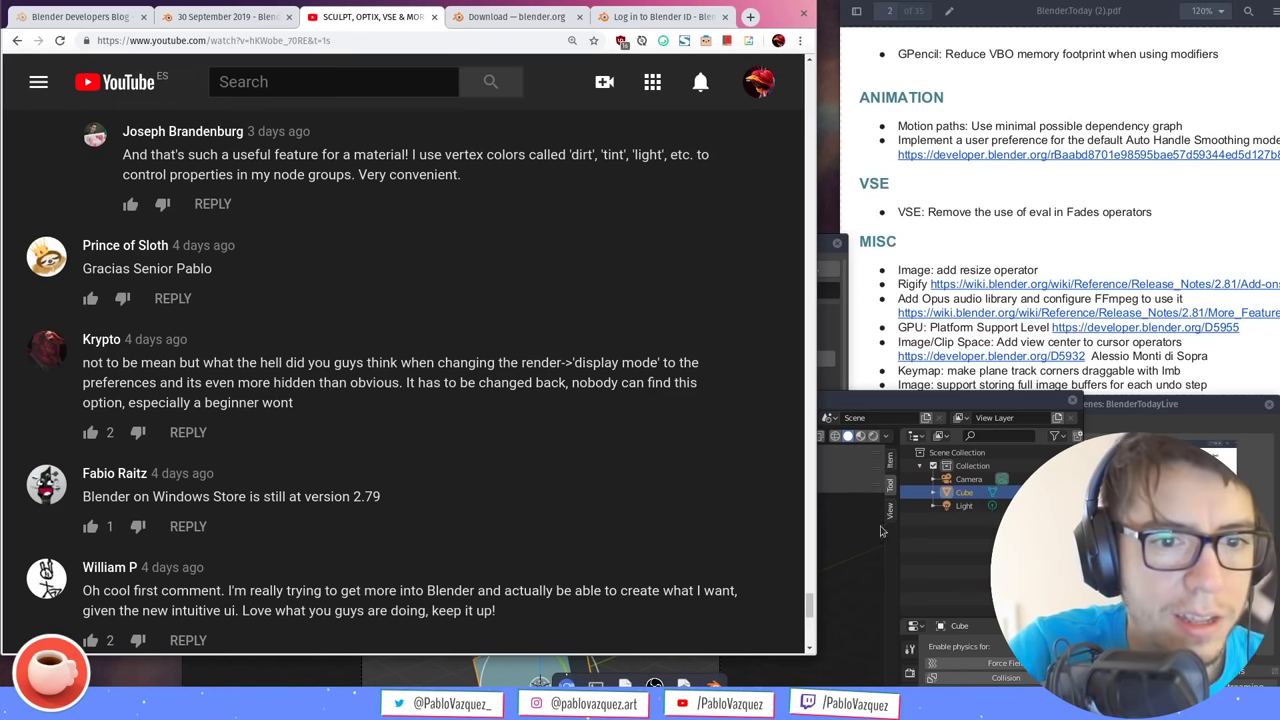
left_click(963, 580)
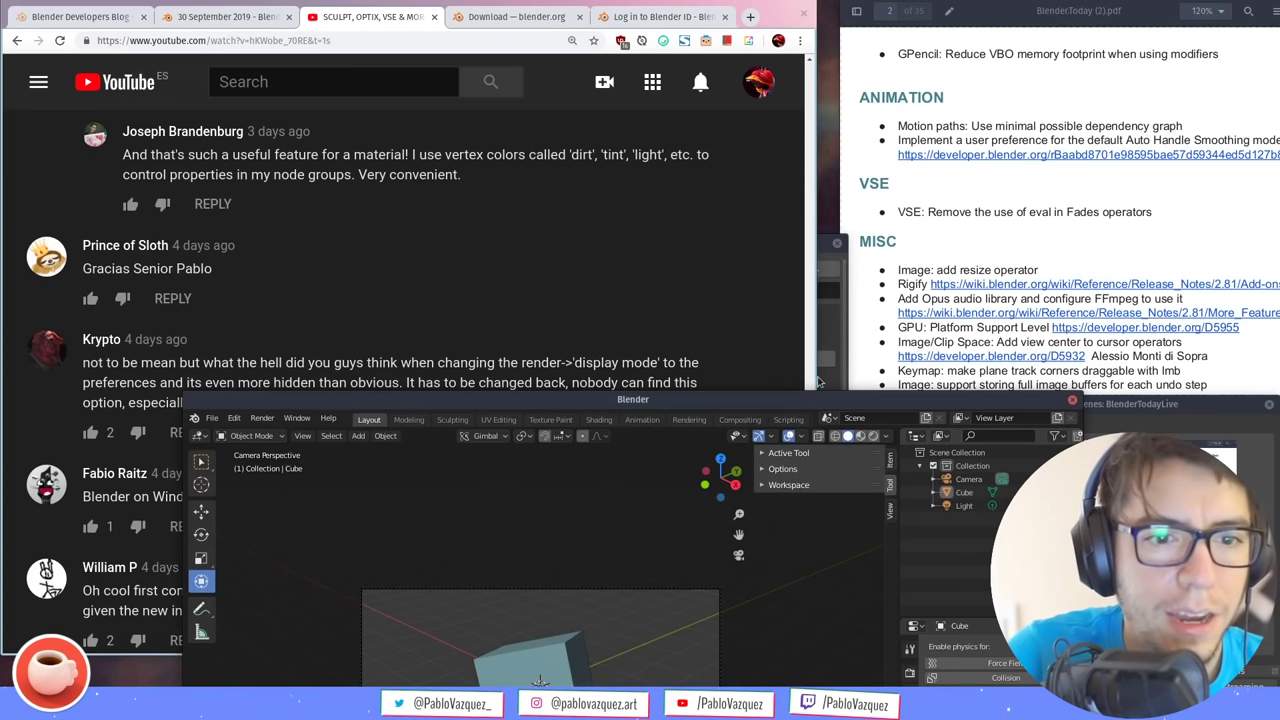
Move the Blender window toward the screen centre and look through the Render menu
left_click_drag(823, 399, 952, 150)
left_click(393, 171)
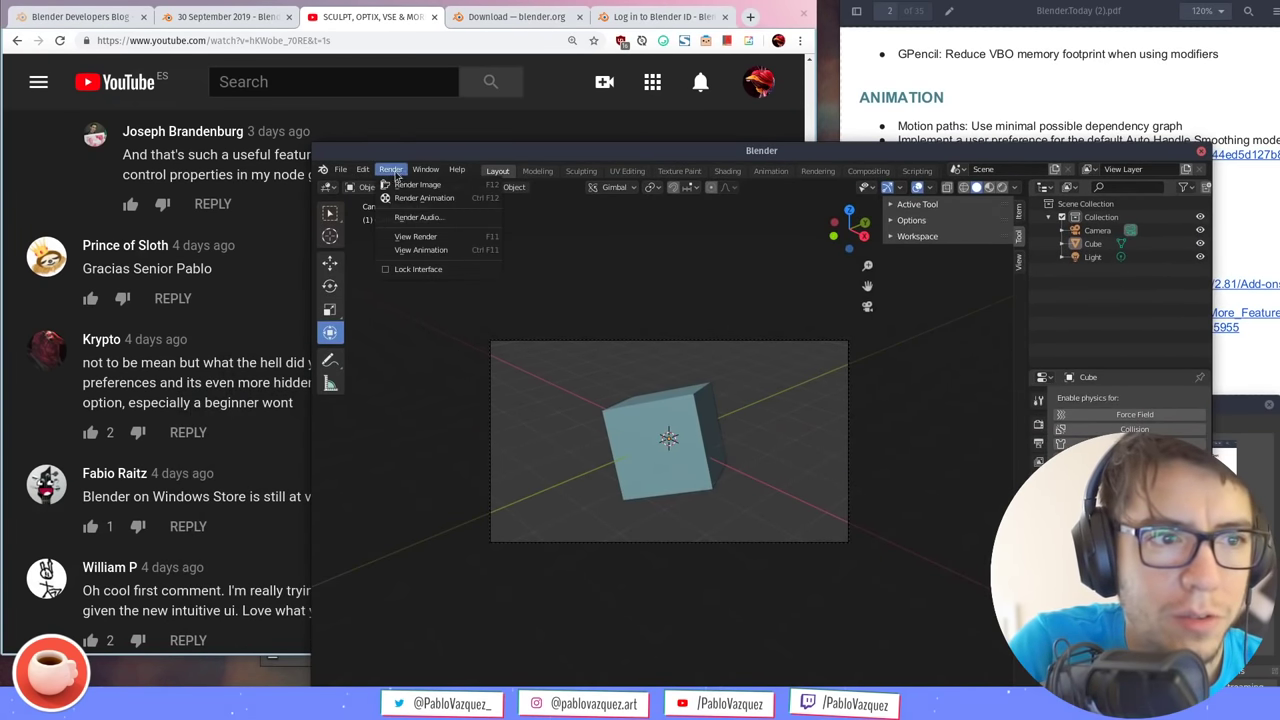
left_click(392, 171)
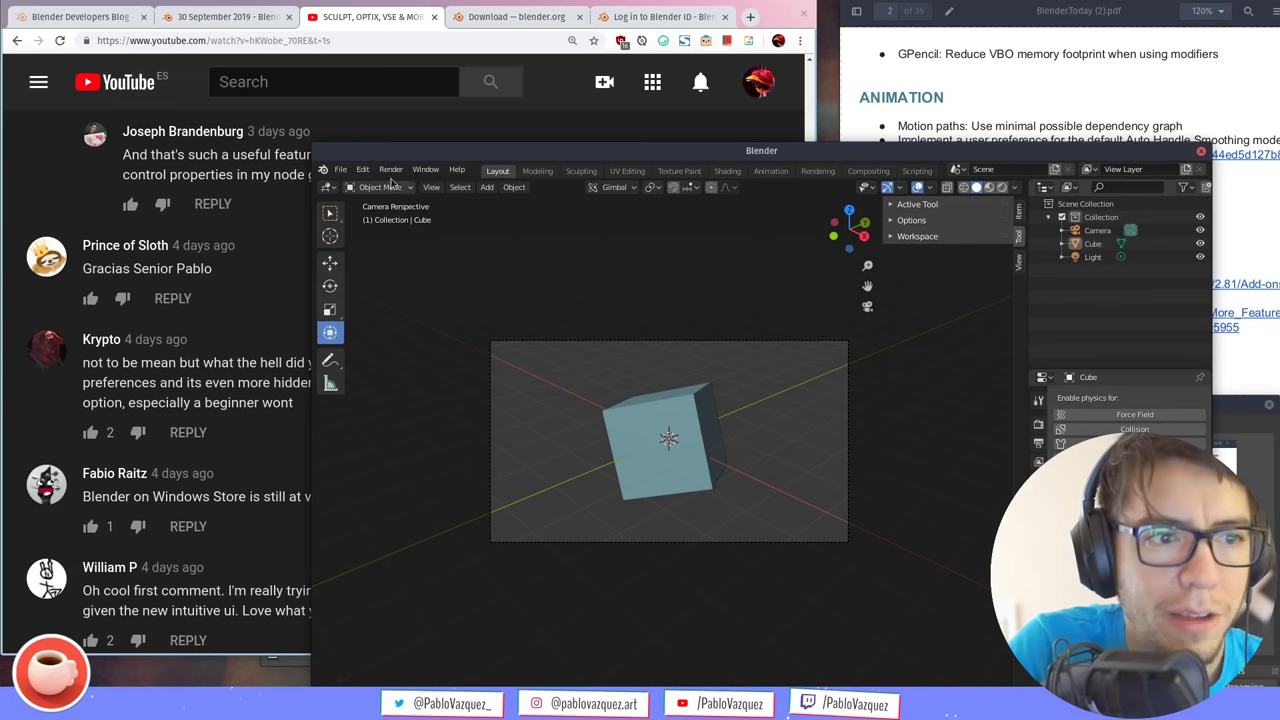
left_click(396, 172)
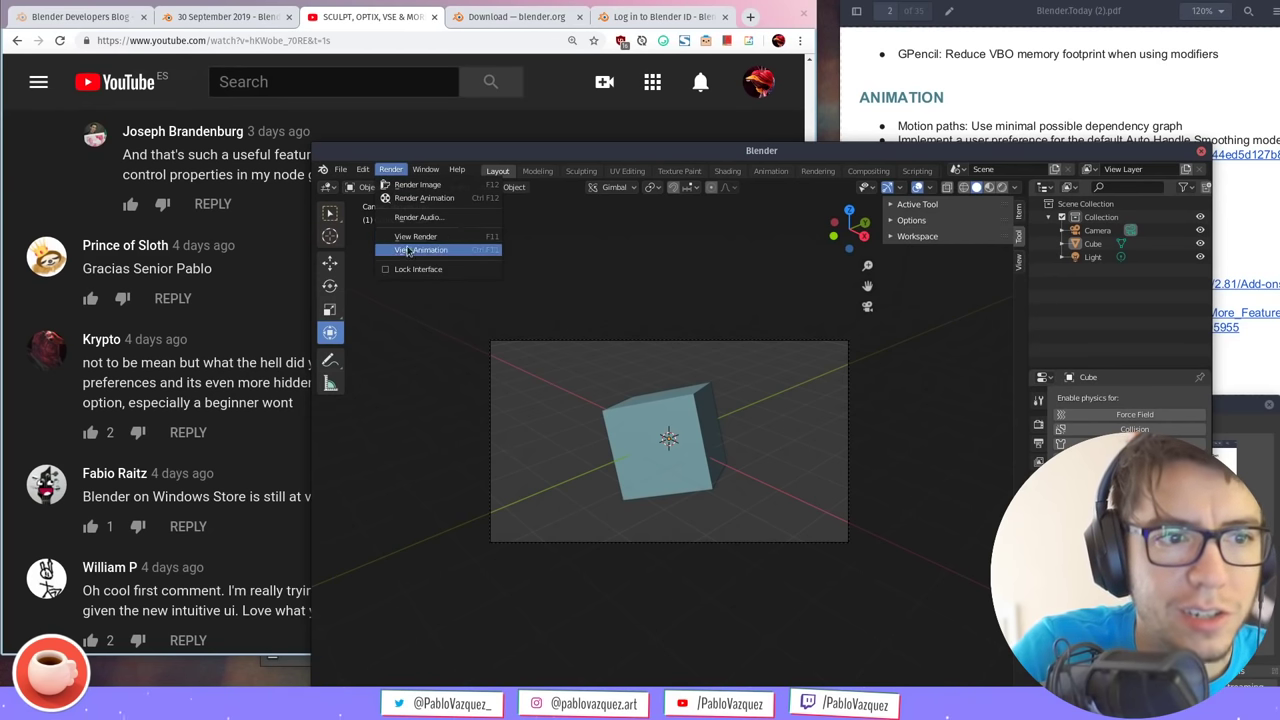
left_click(390, 169)
Open Preferences on the Interface page with Temporary Windows expanded, then bring the browser back
left_click(362, 169)
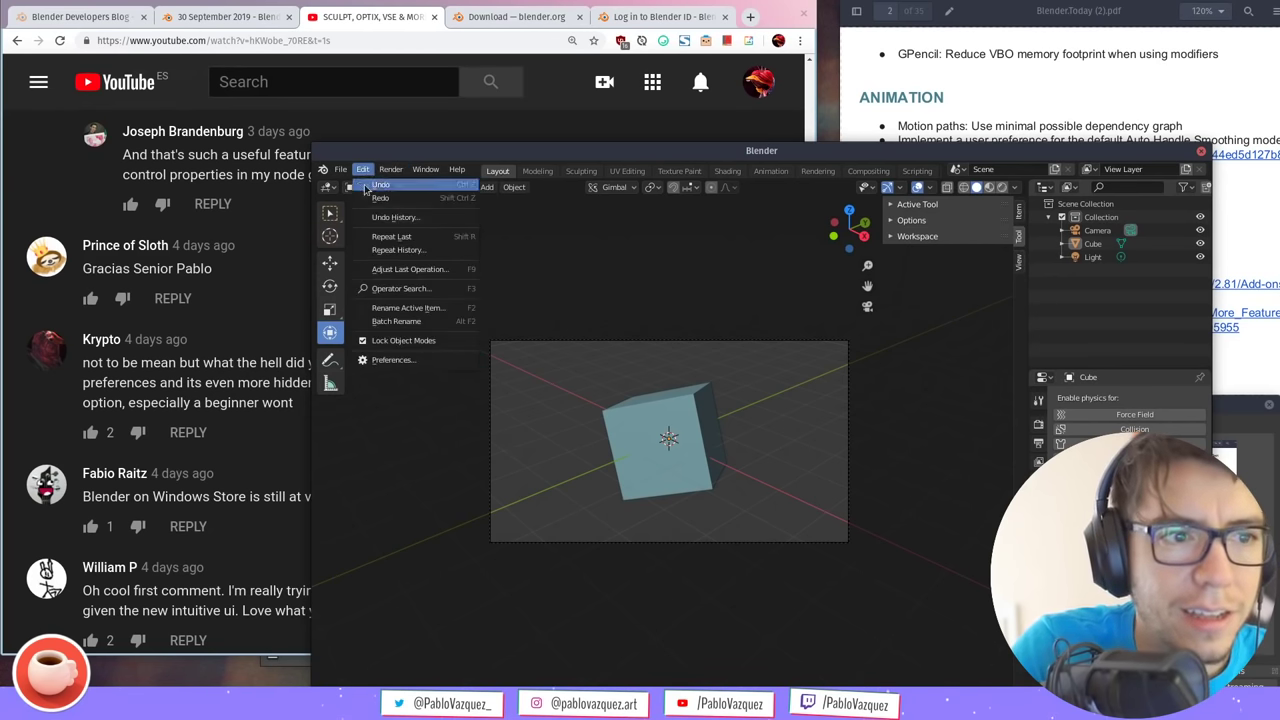
left_click(403, 365)
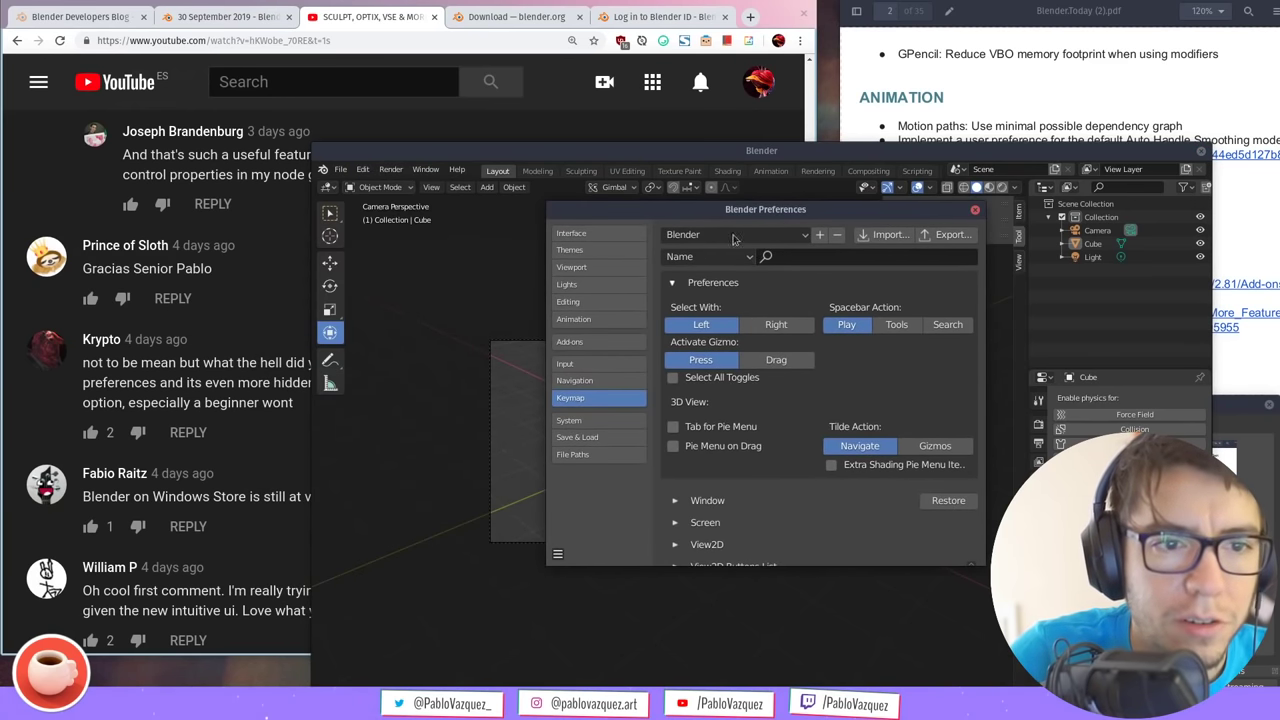
left_click(614, 230)
scroll(792, 373, "down", 2)
left_click(720, 446)
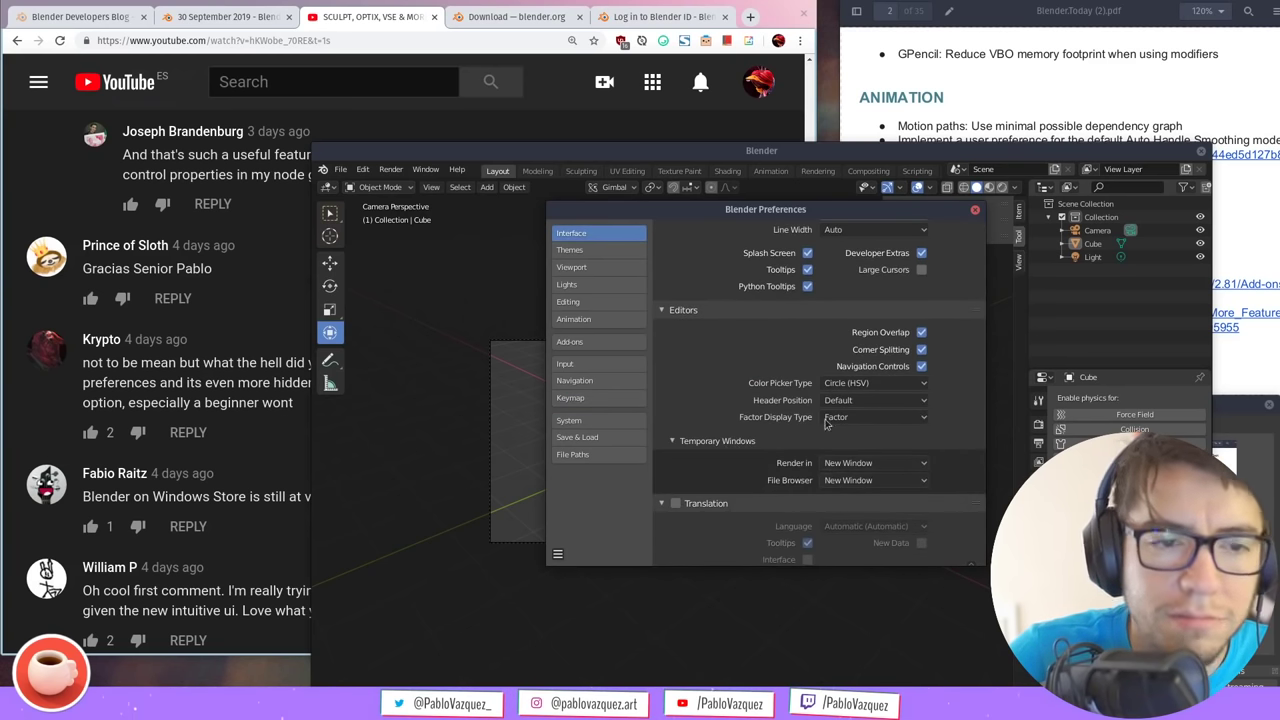
left_click(298, 375)
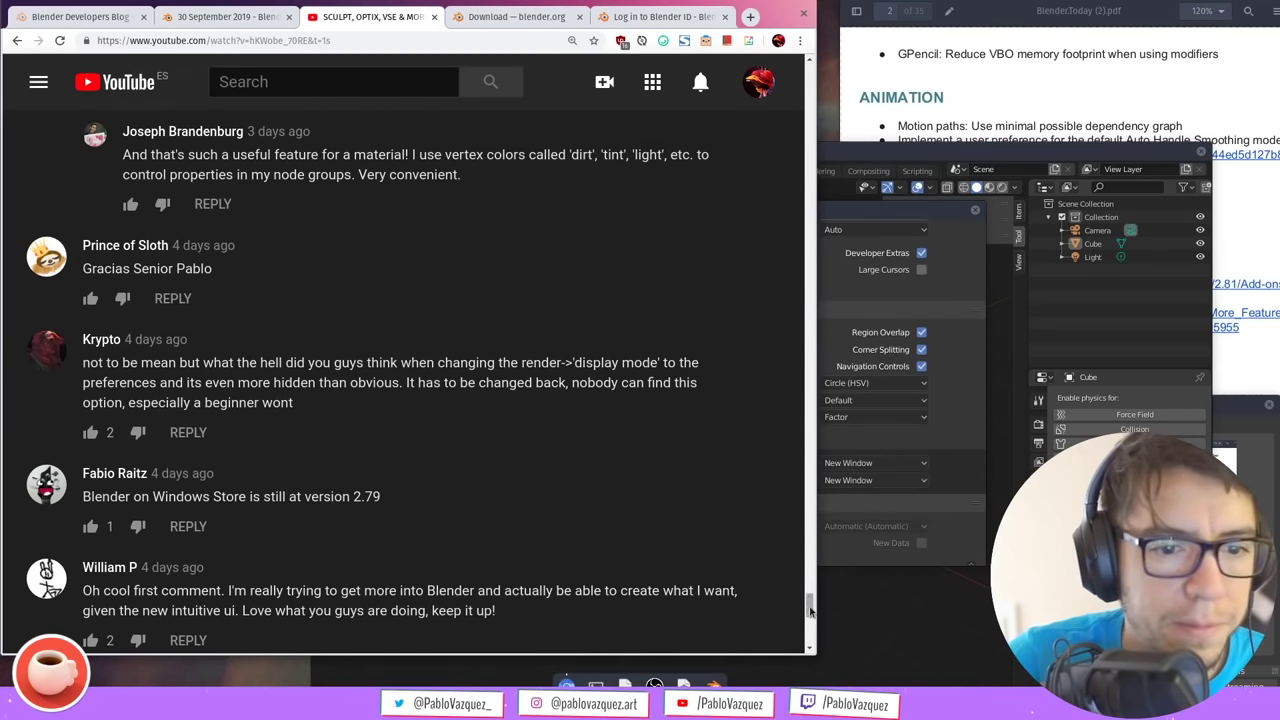
Show the reply to the grease pencil vector question and like its 'Yes' answer
left_click_drag(810, 612, 810, 619)
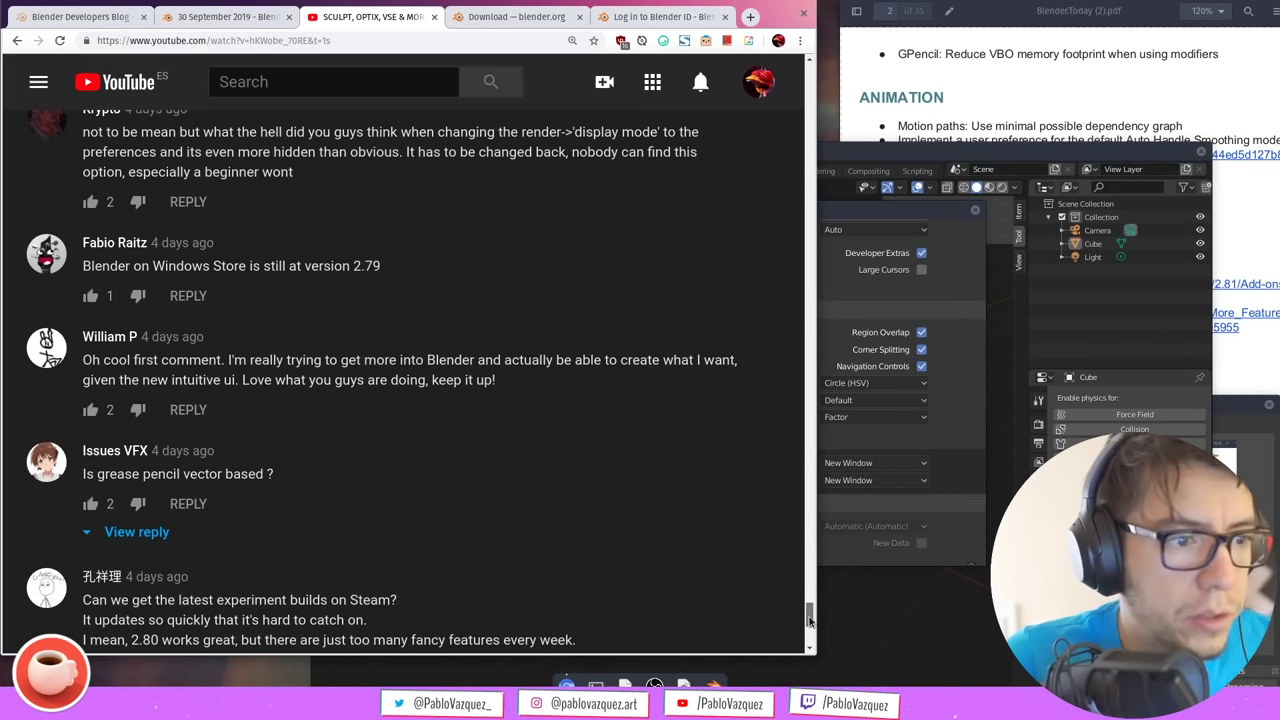
left_click_drag(810, 619, 811, 622)
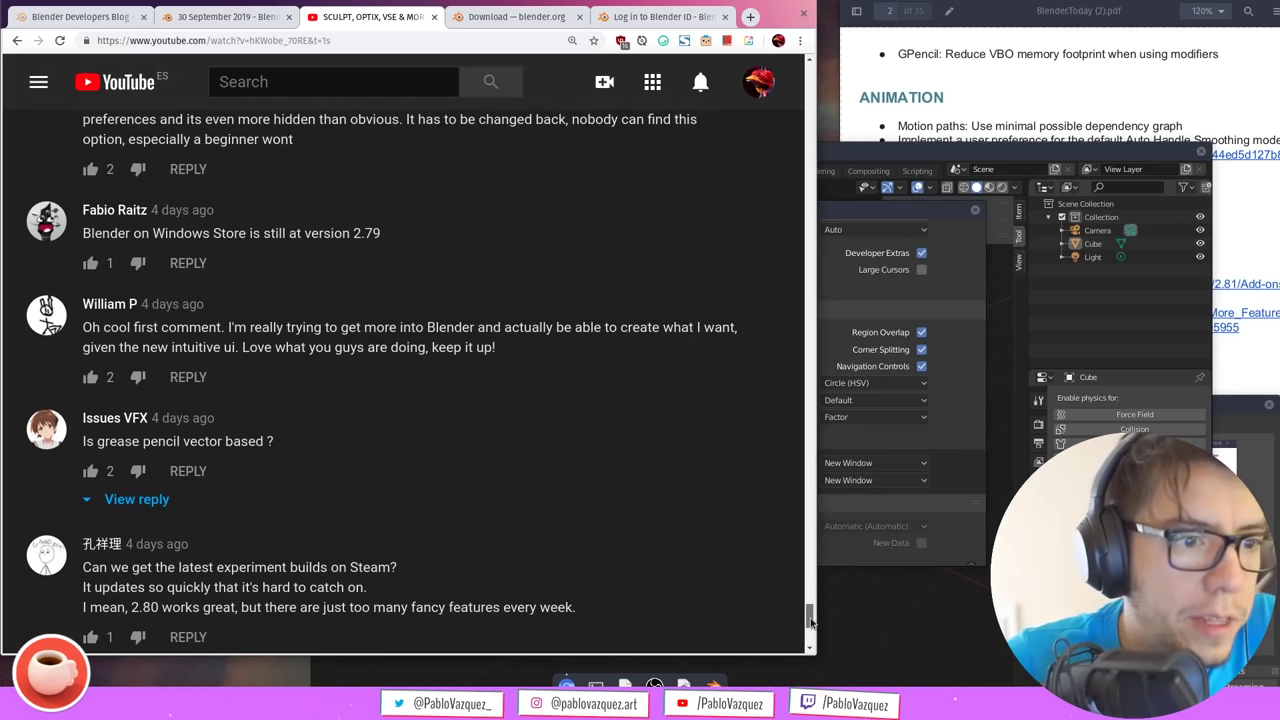
left_click_drag(811, 622, 812, 625)
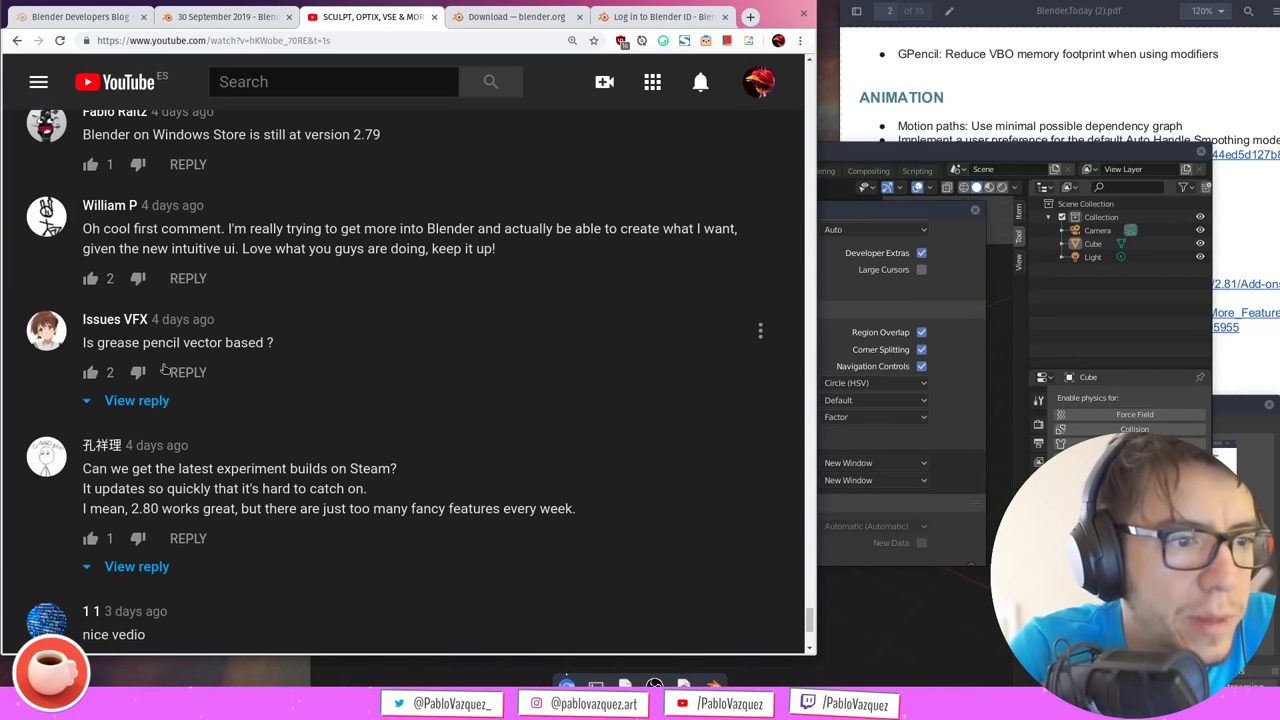
left_click(140, 400)
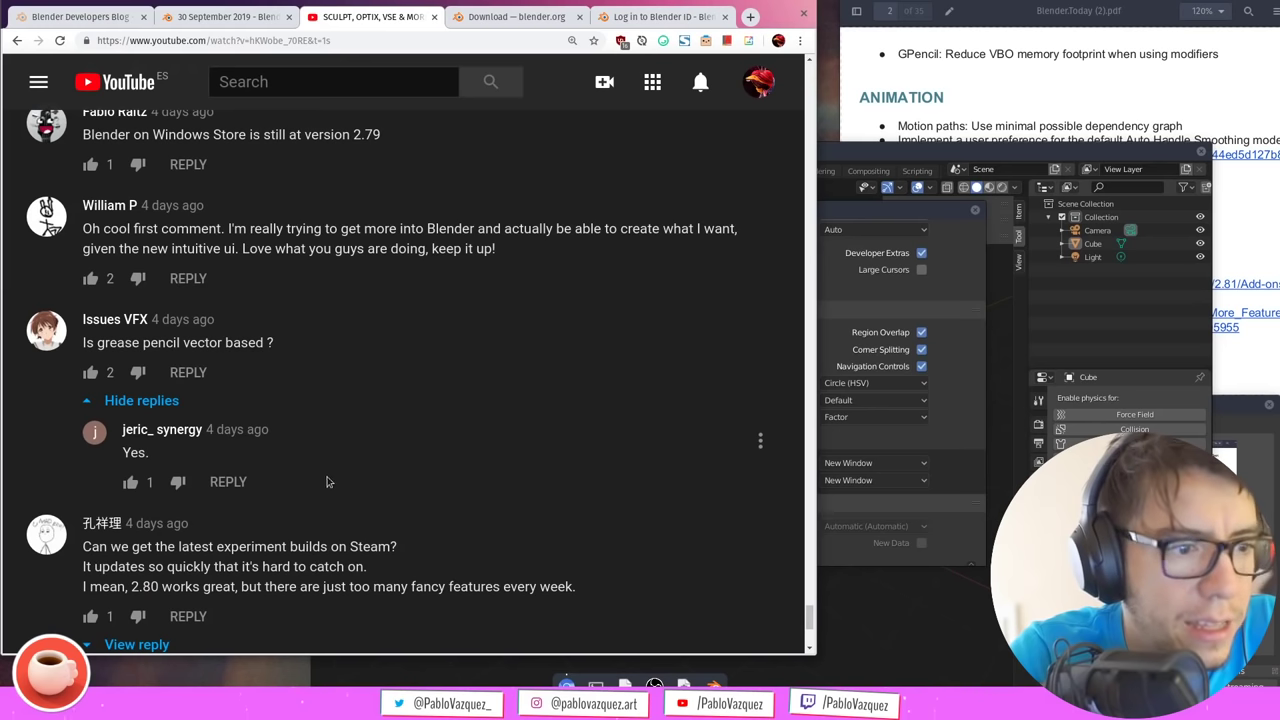
left_click(130, 482)
left_click(760, 535)
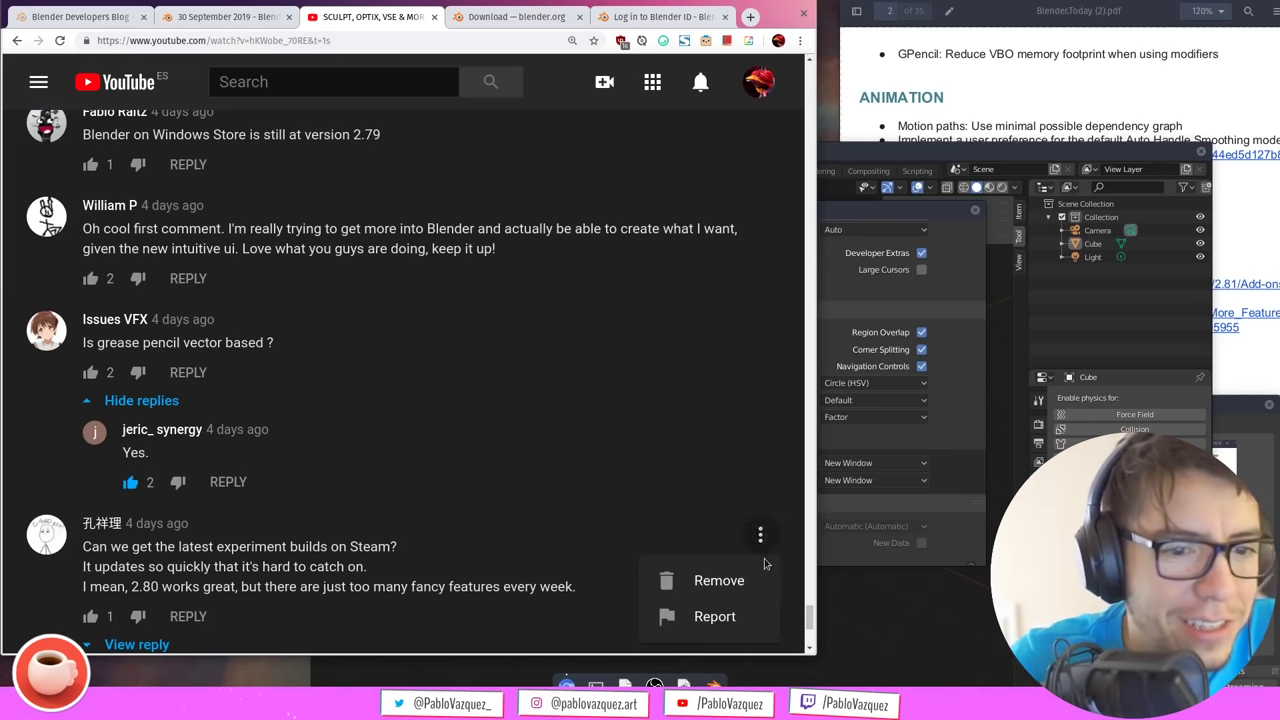
left_click(672, 499)
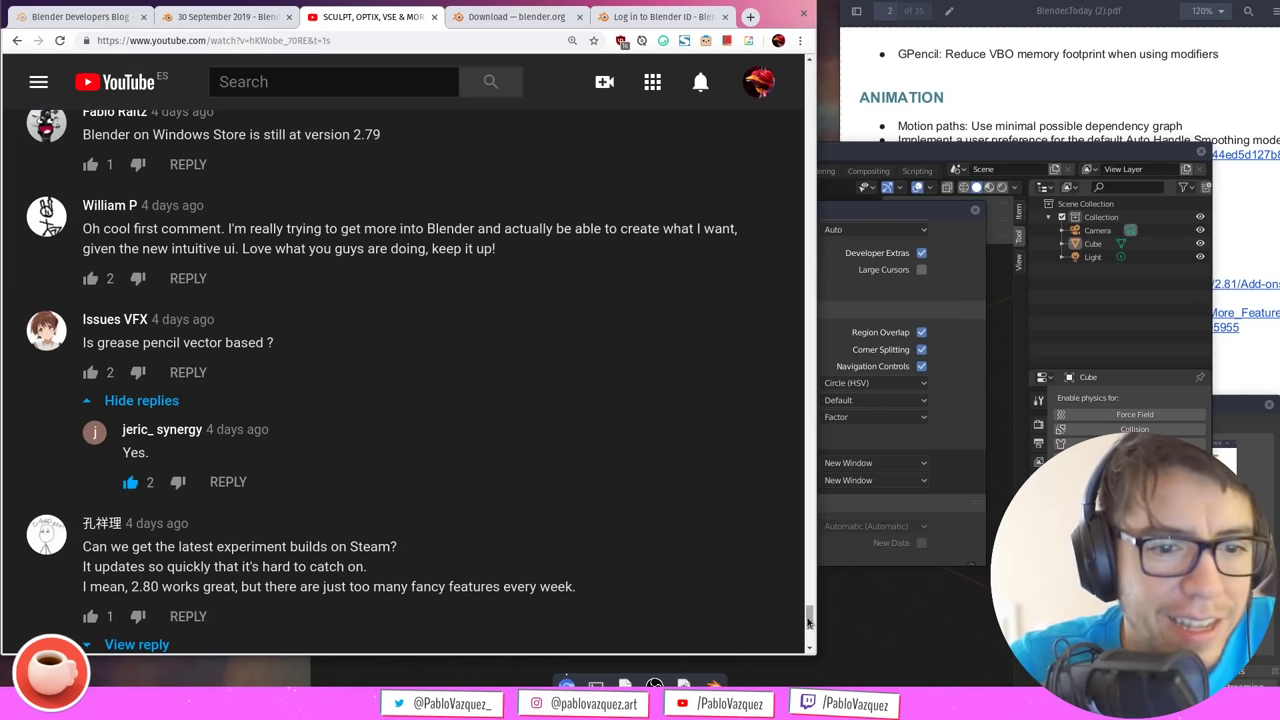
left_click_drag(808, 619, 808, 628)
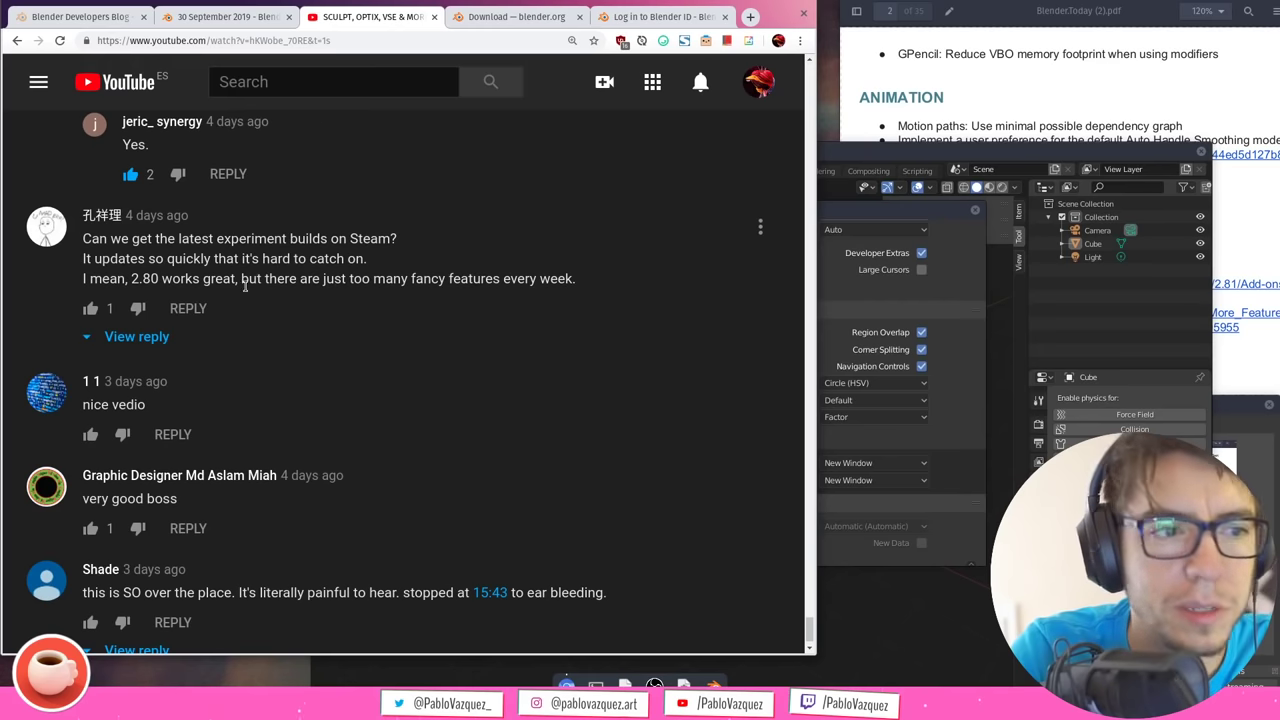
Show the replies under the Steam builds and 15:43 comments, then expand the long timecode-post reply
left_click(160, 337)
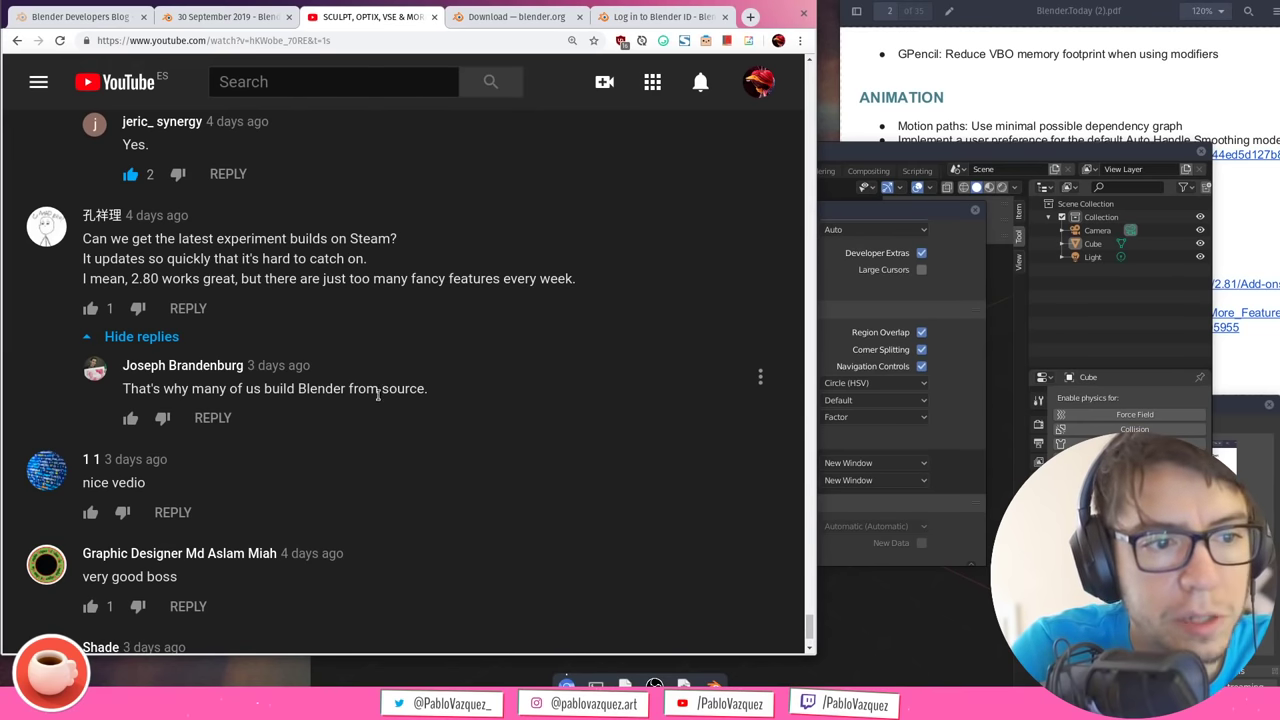
left_click(549, 24)
key("ctrl+shift+Tab")
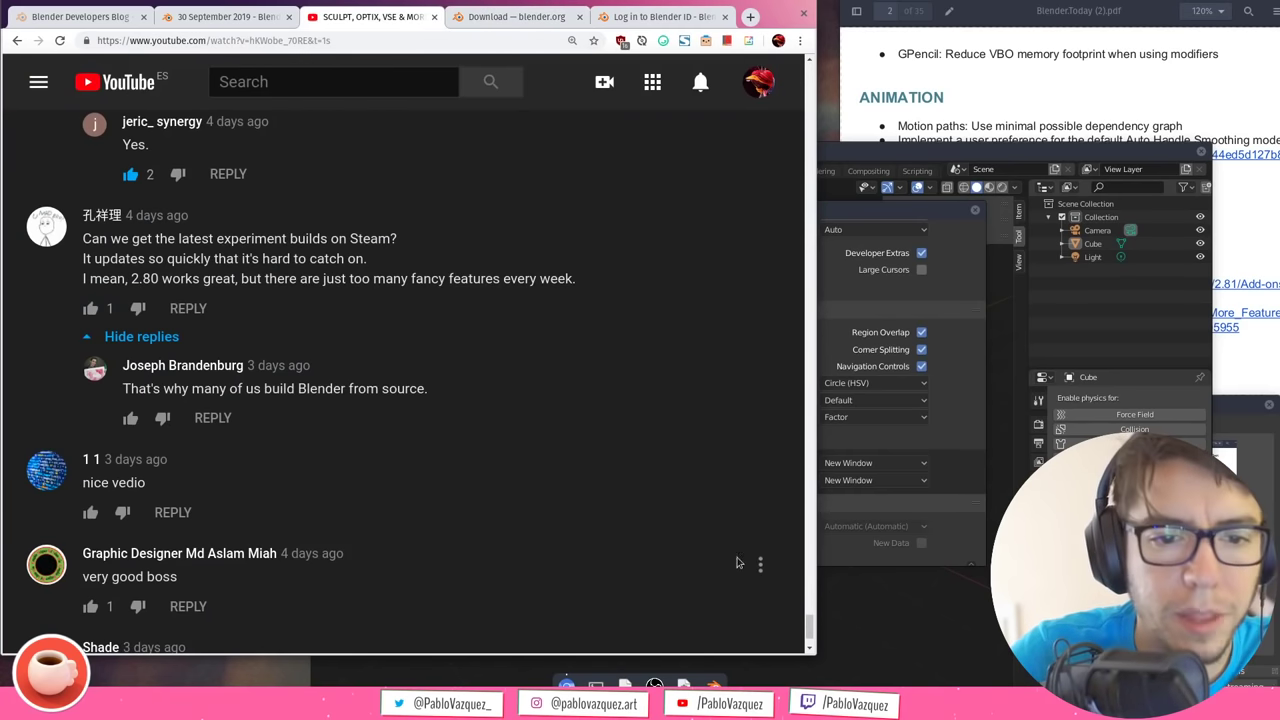
scroll(810, 630, "down", 1)
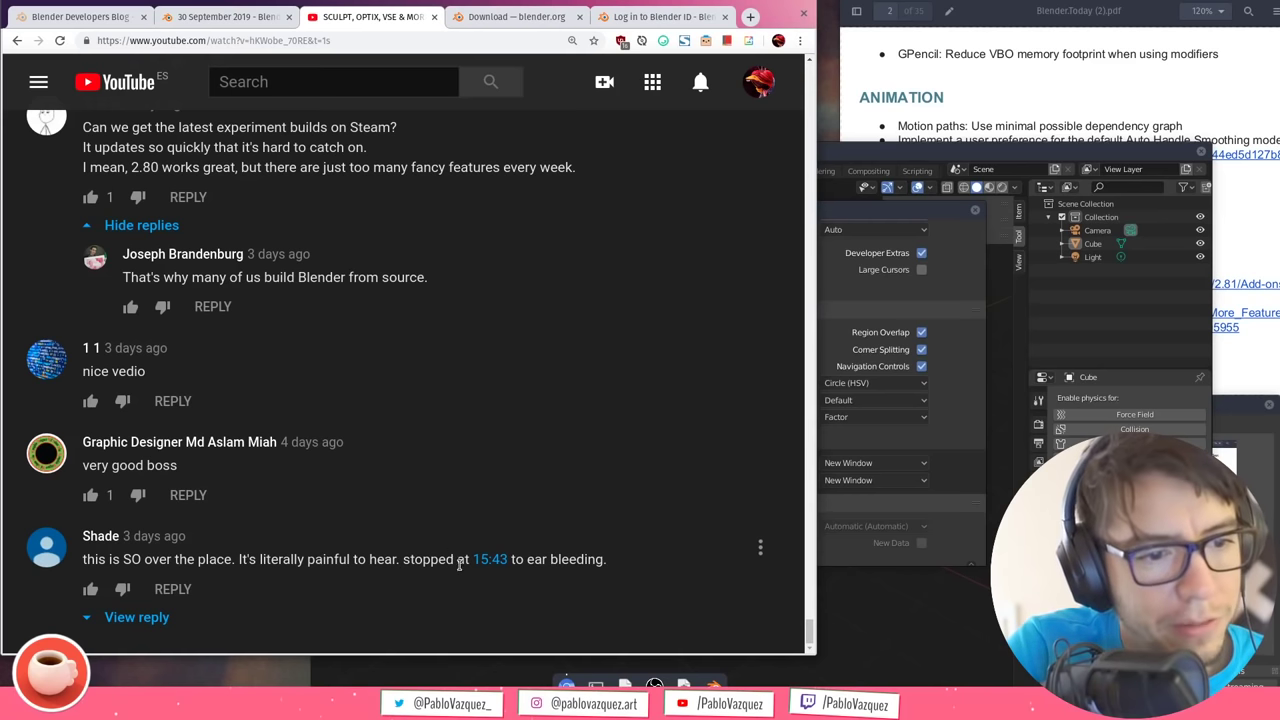
left_click(136, 618)
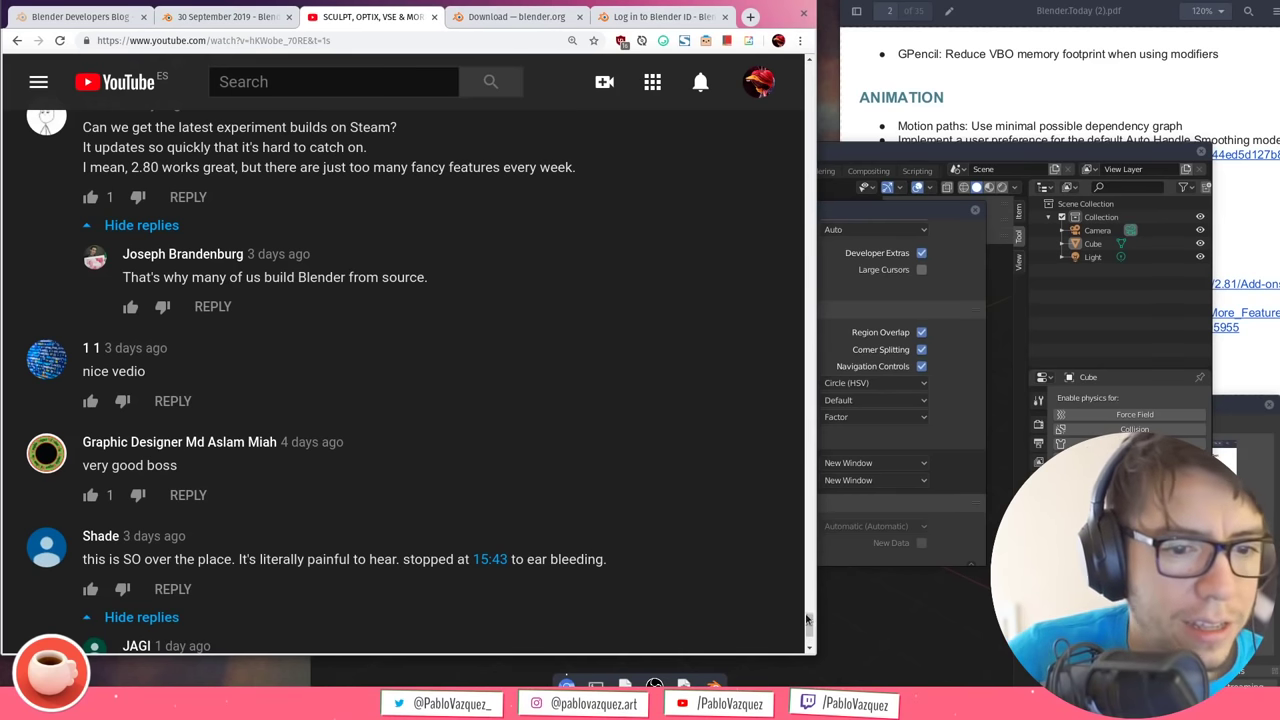
left_click_drag(808, 620, 808, 632)
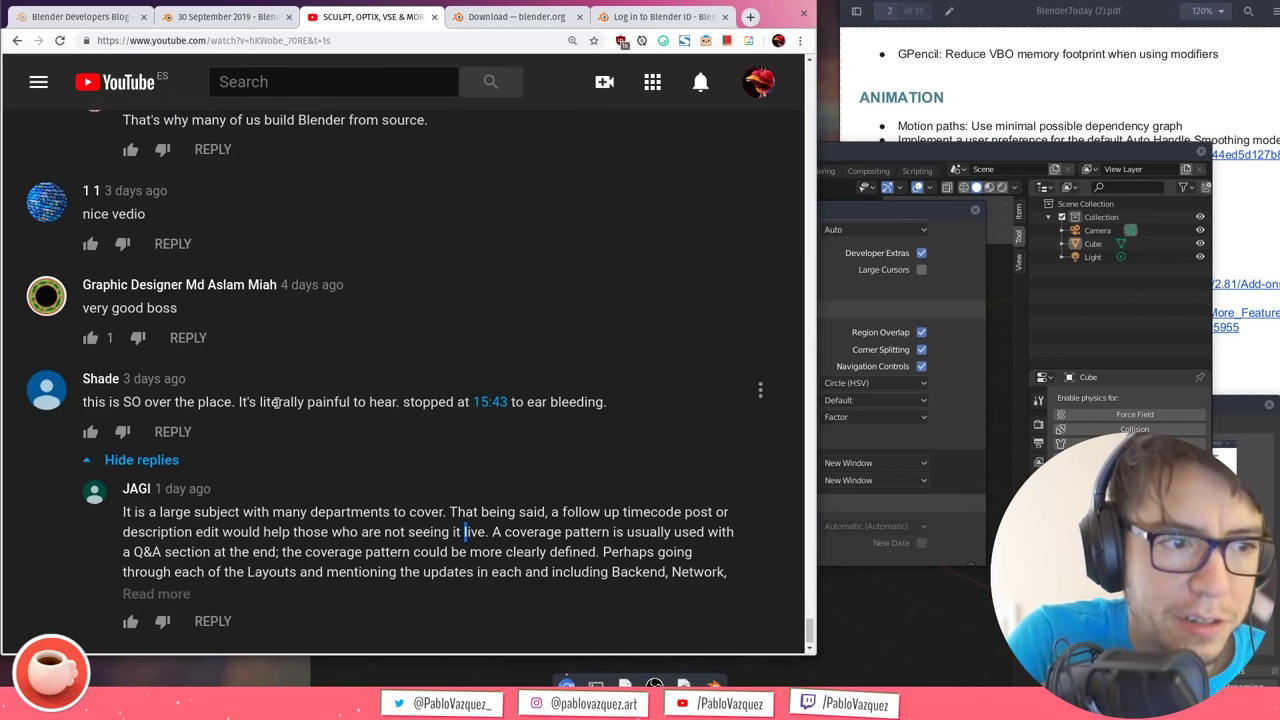
left_click(168, 594)
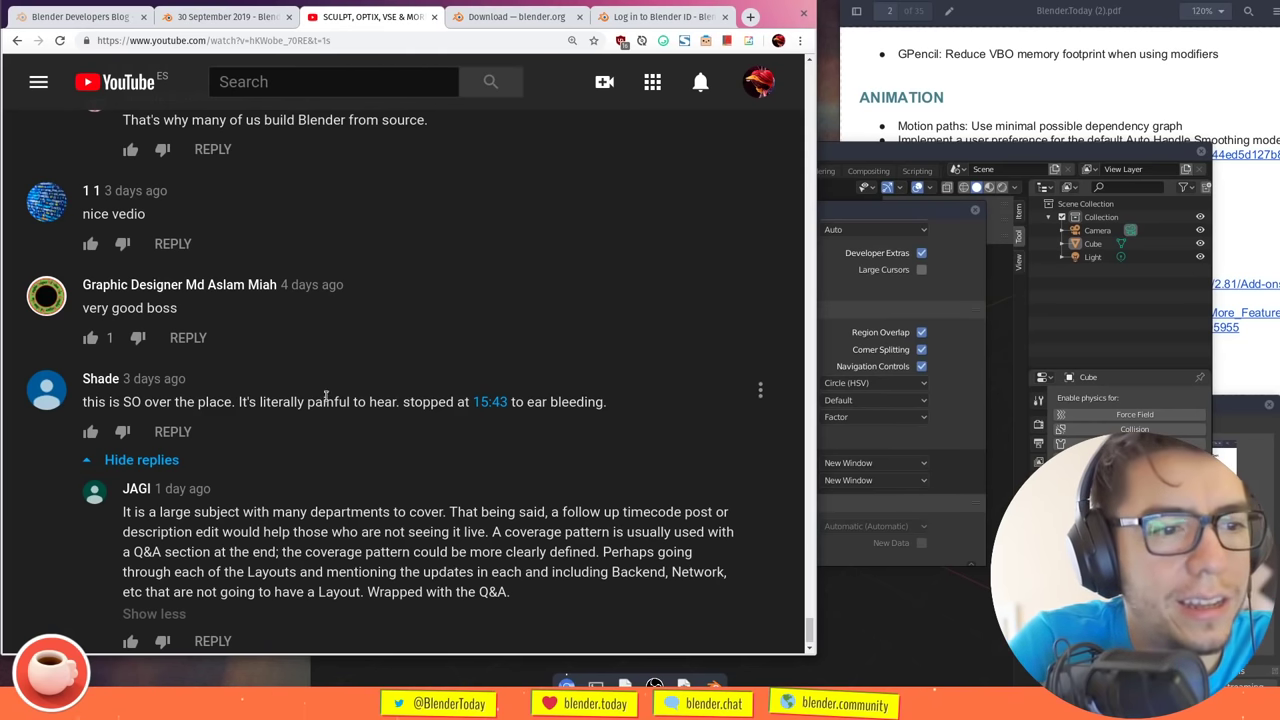
Bring the Blender Today notes PDF forward and widen it beside the narrowed browser
left_click(987, 140)
scroll(1018, 292, "up", 15)
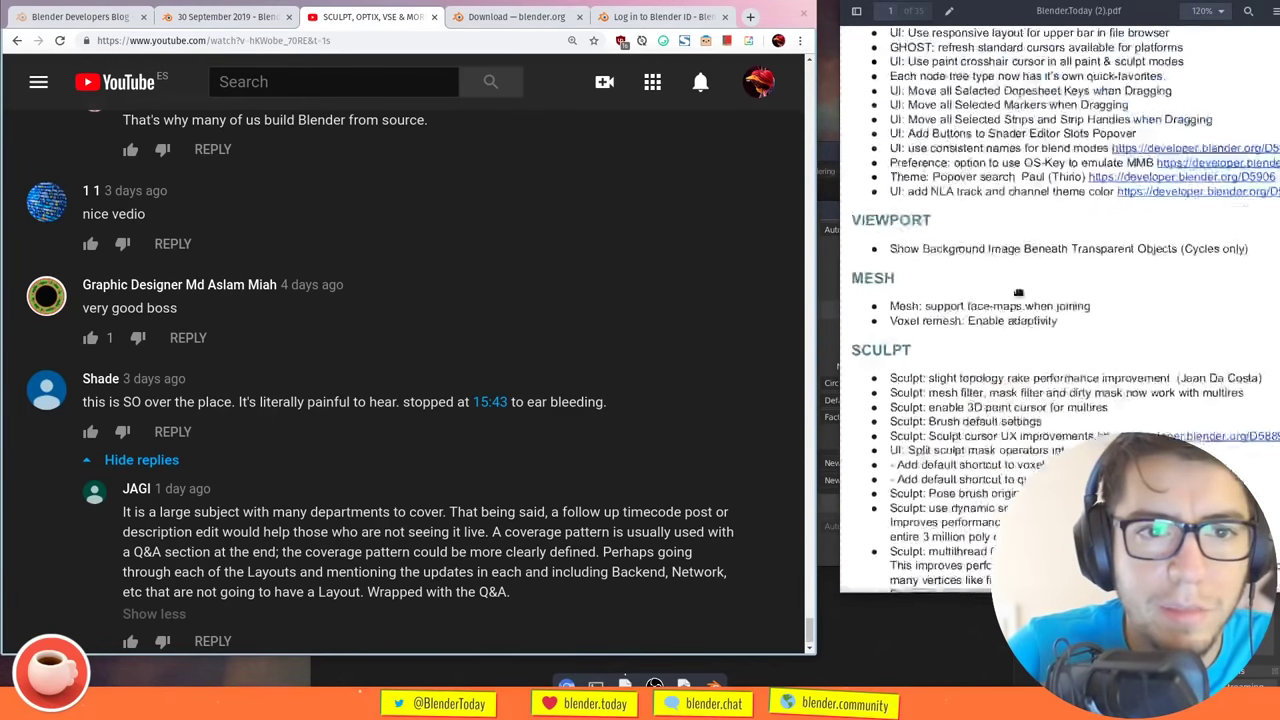
scroll(1018, 292, "up", 5)
left_click_drag(960, 260, 920, 253, "alt")
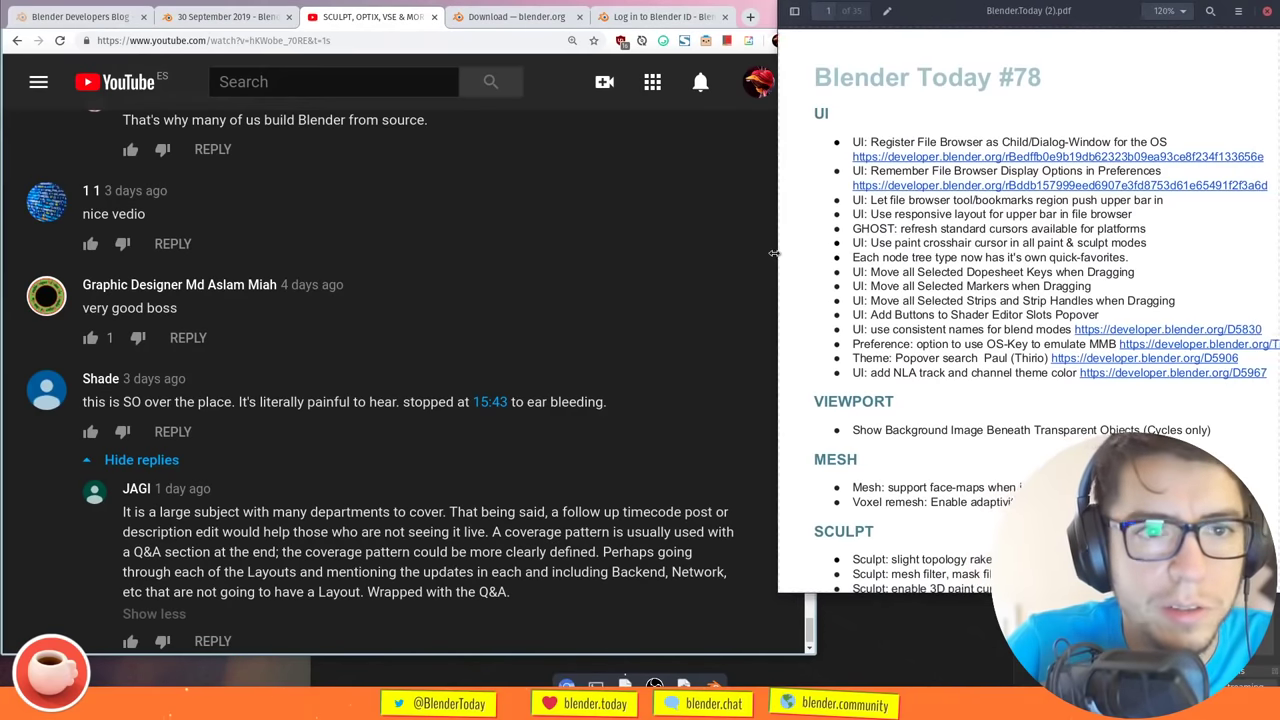
left_click_drag(820, 245, 845, 250, "alt")
left_click_drag(753, 255, 804, 248)
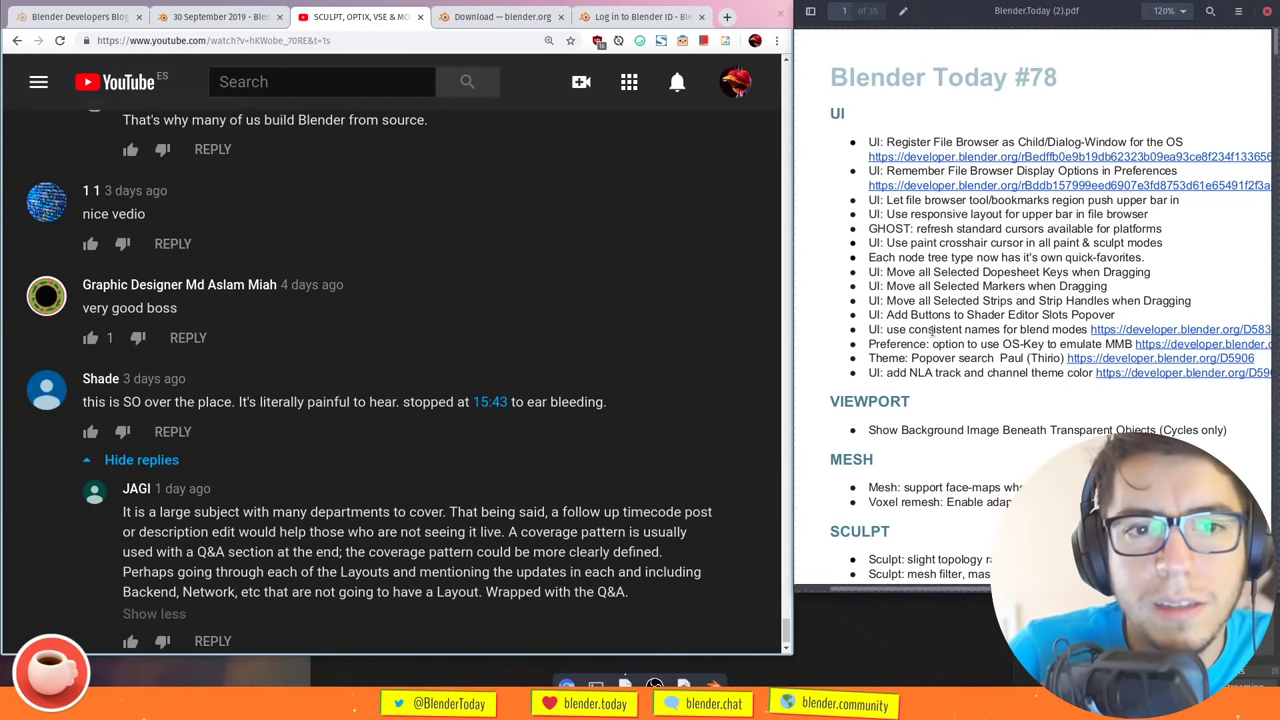
Skim the PDF changelog, then switch the browser to the 30 September 2019 meeting notes
scroll(932, 331, "down", 5)
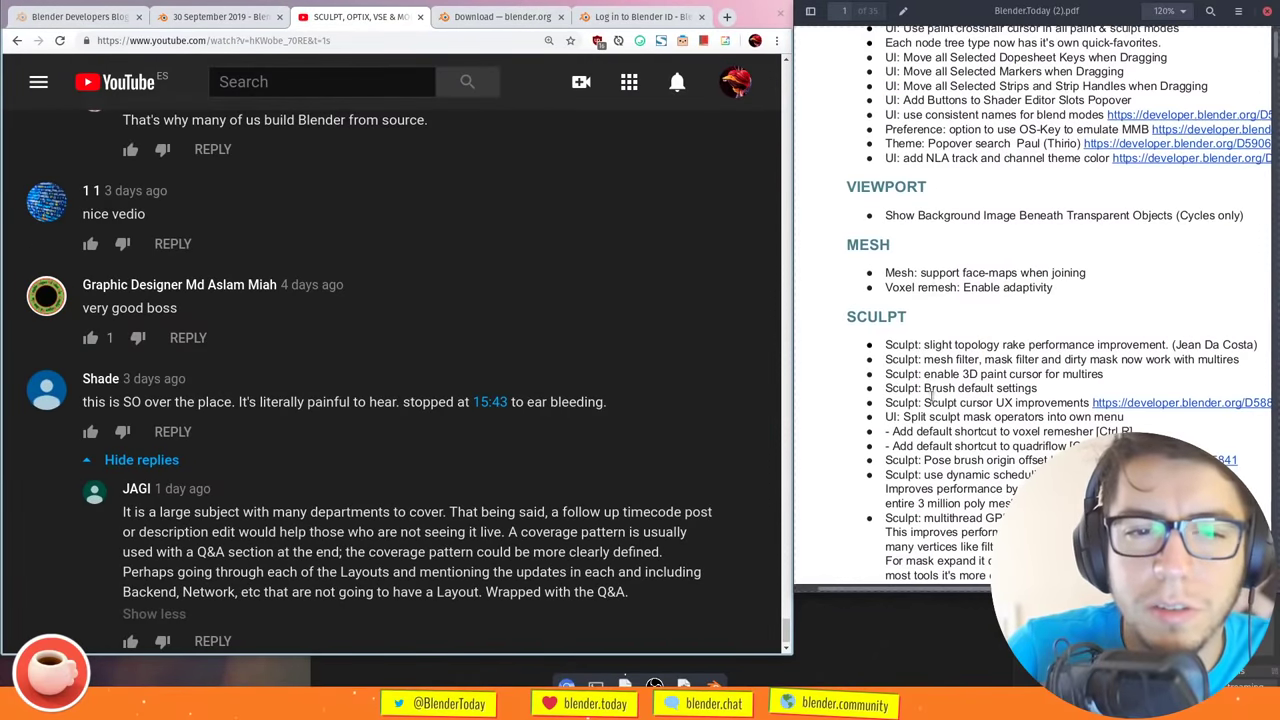
scroll(933, 360, "up", 4)
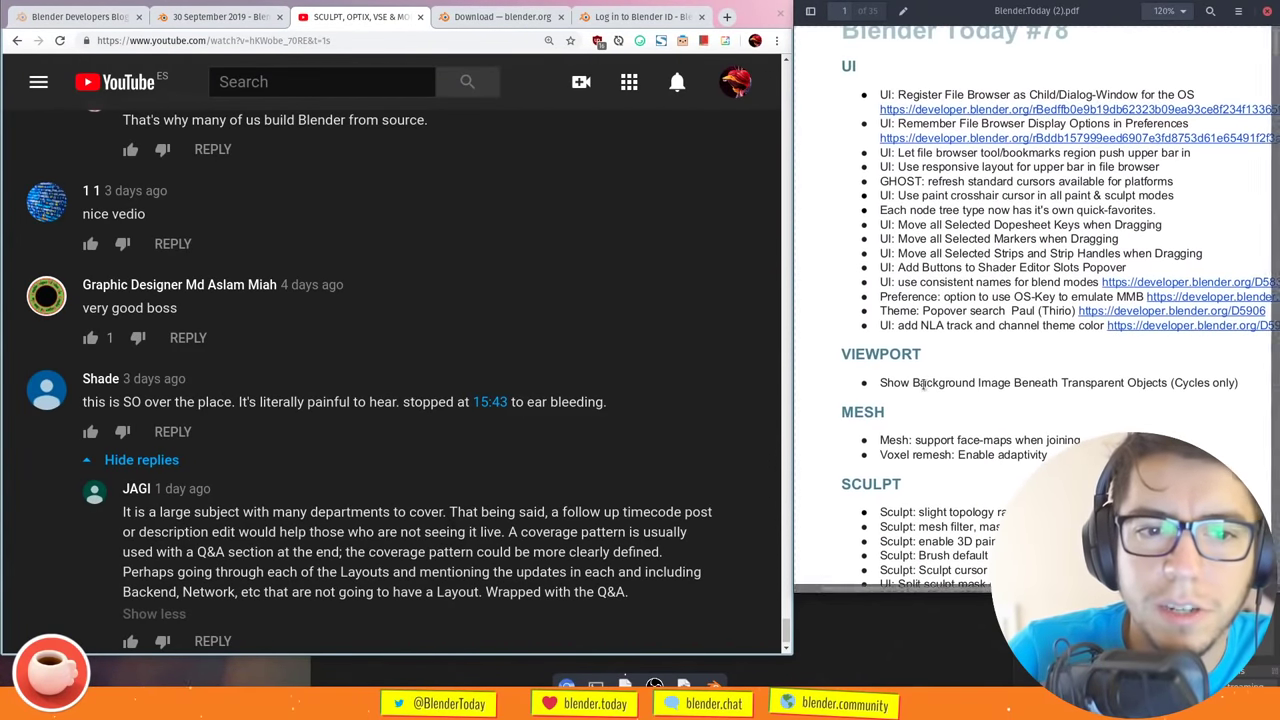
scroll(917, 358, "down", 1)
scroll(900, 345, "up", 1)
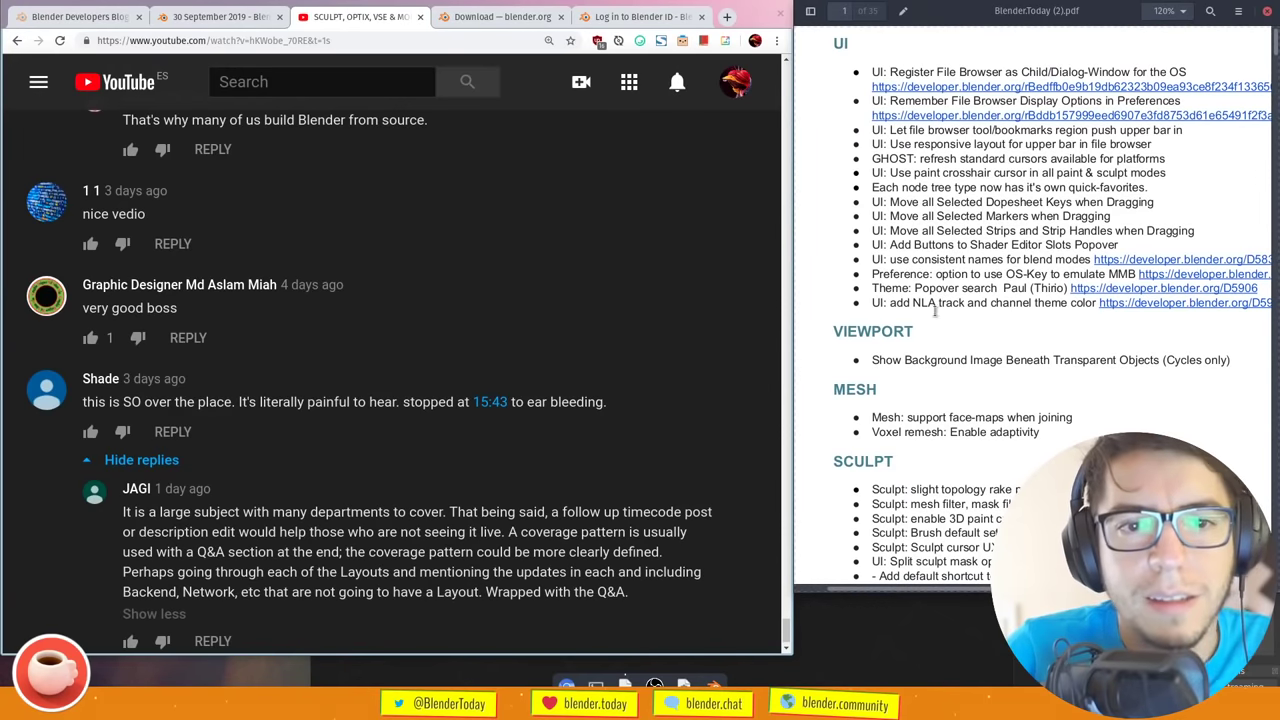
scroll(930, 280, "down", 4)
scroll(913, 447, "up", 3)
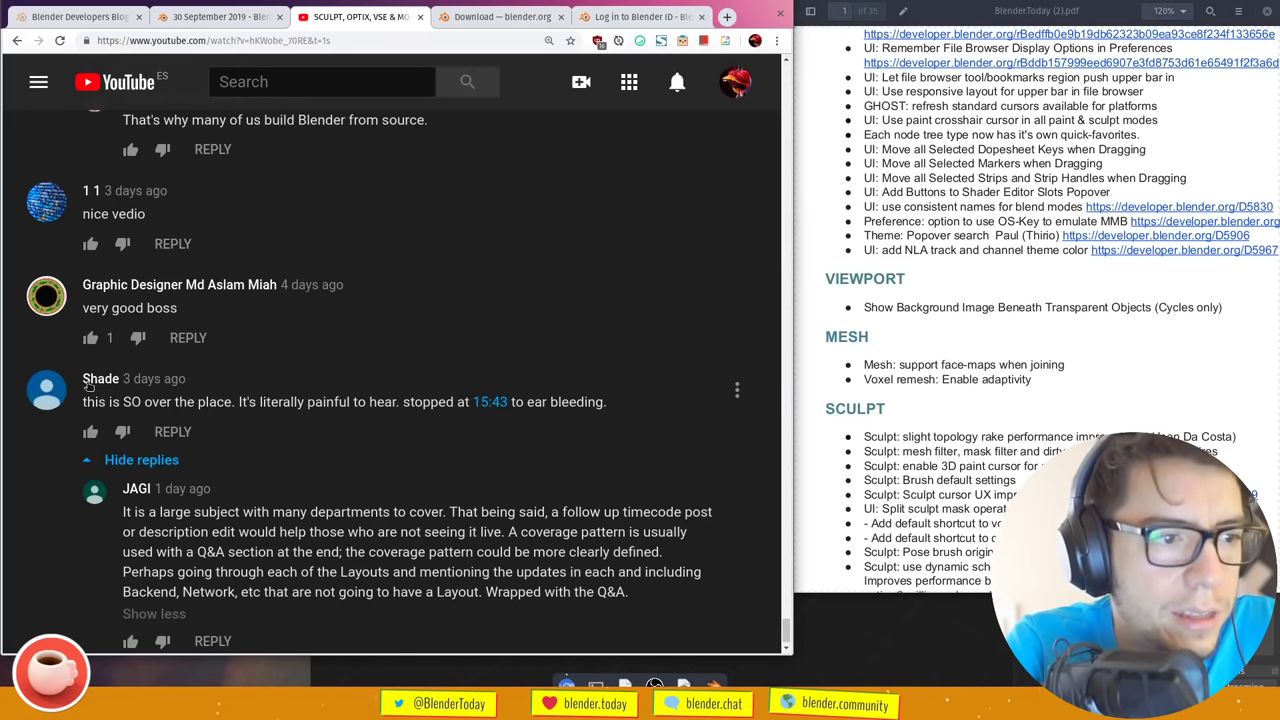
left_click(222, 20)
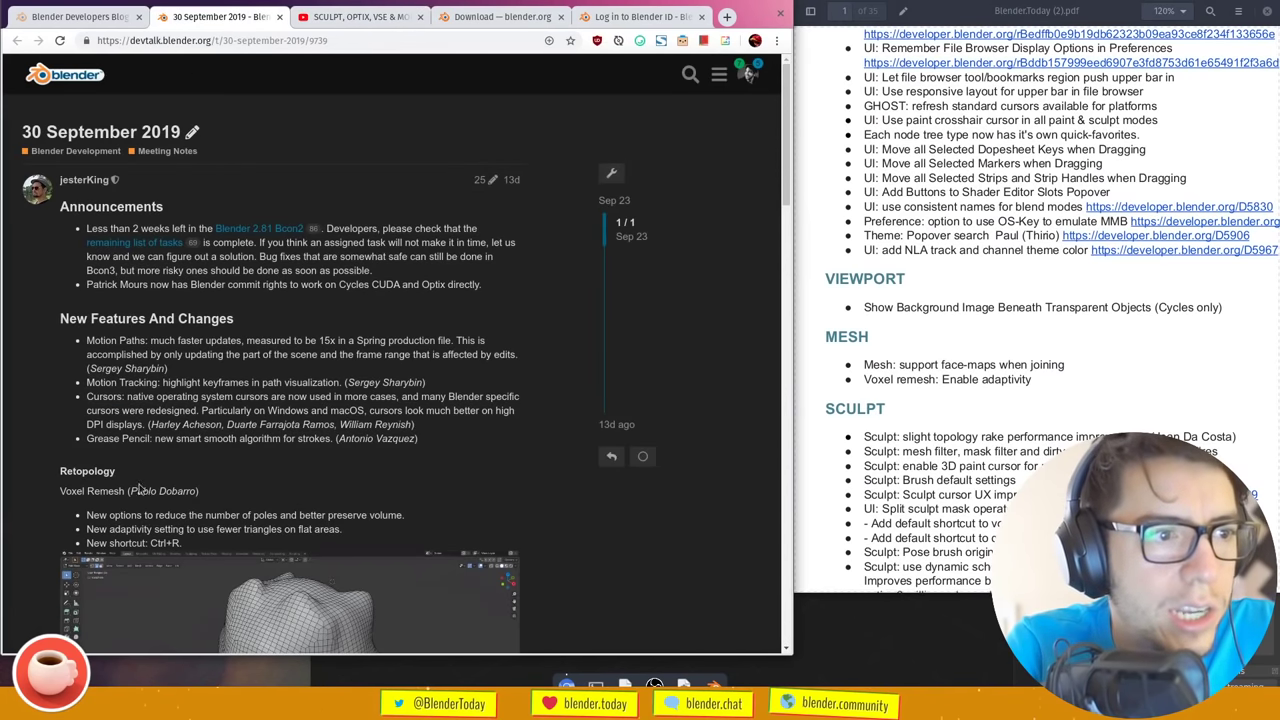
Open the Blender Developers Blog tab and play the 'Particle Nodes Examples - Work in Progress' video
left_click(90, 17)
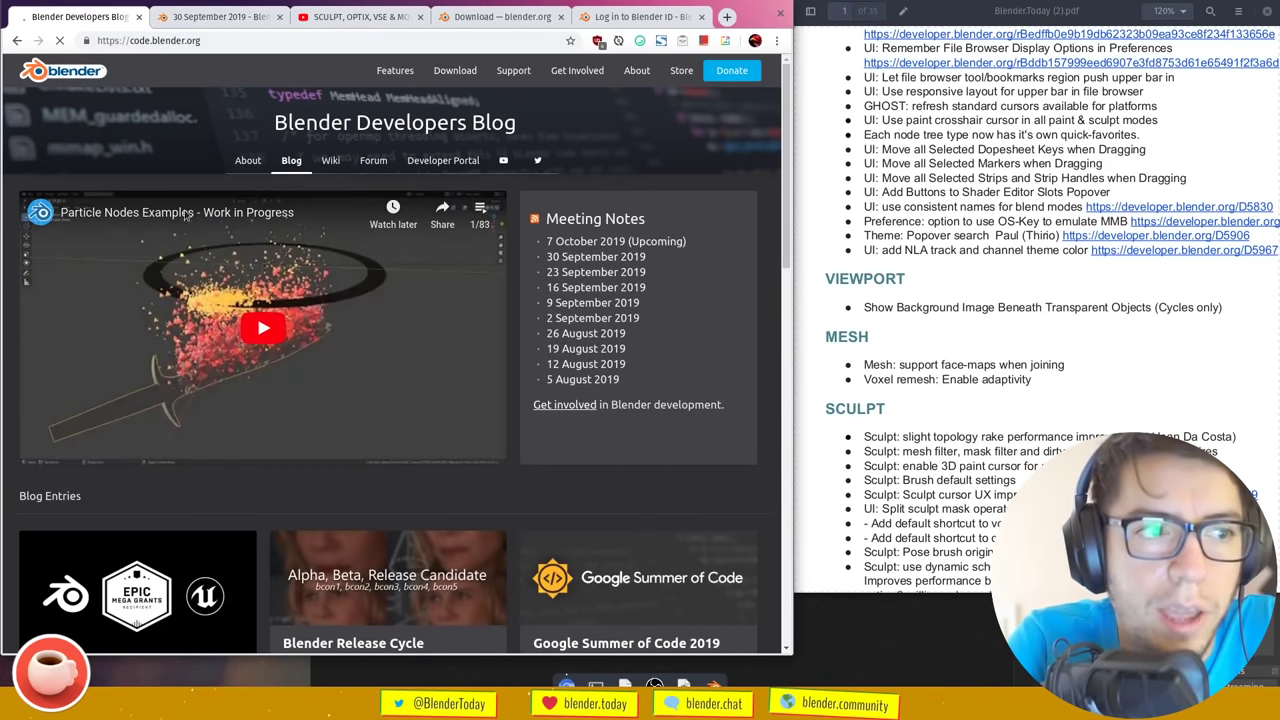
left_click(265, 325)
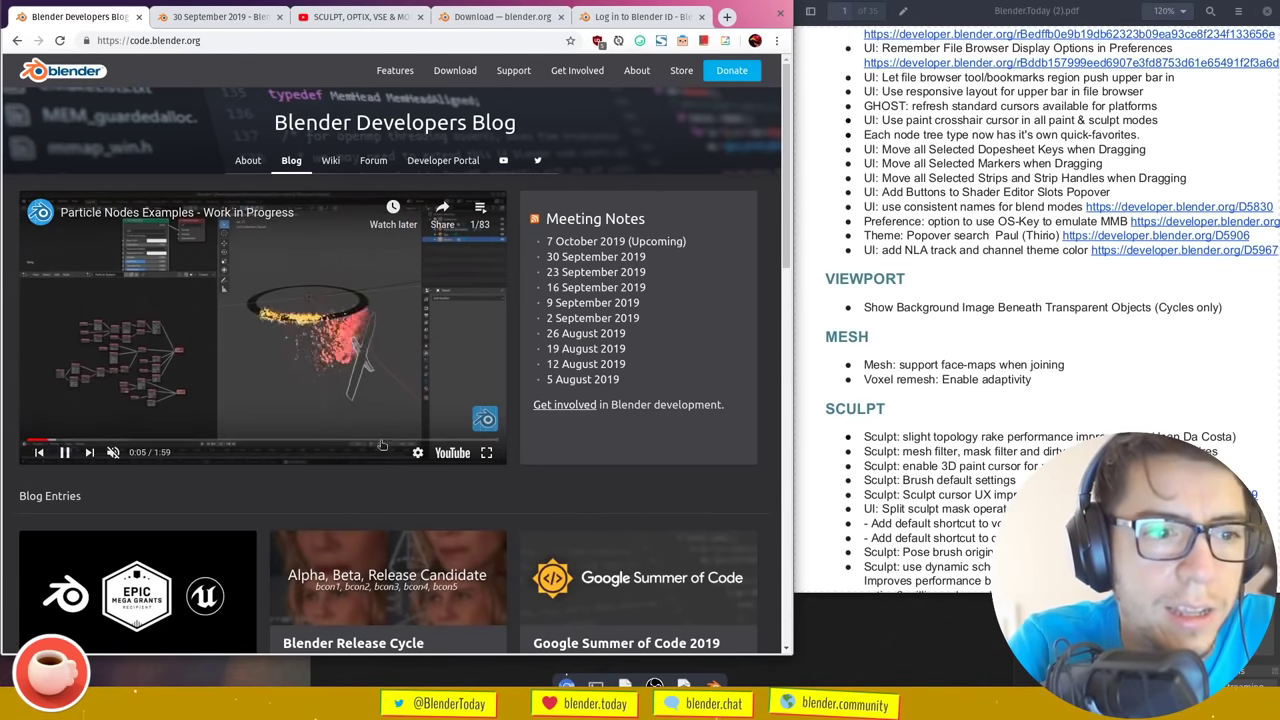
Watch the Particle Nodes Examples video full screen, seeking to about 0:50, 1:27 and 0:19, then exit and pause it
left_click(486, 452)
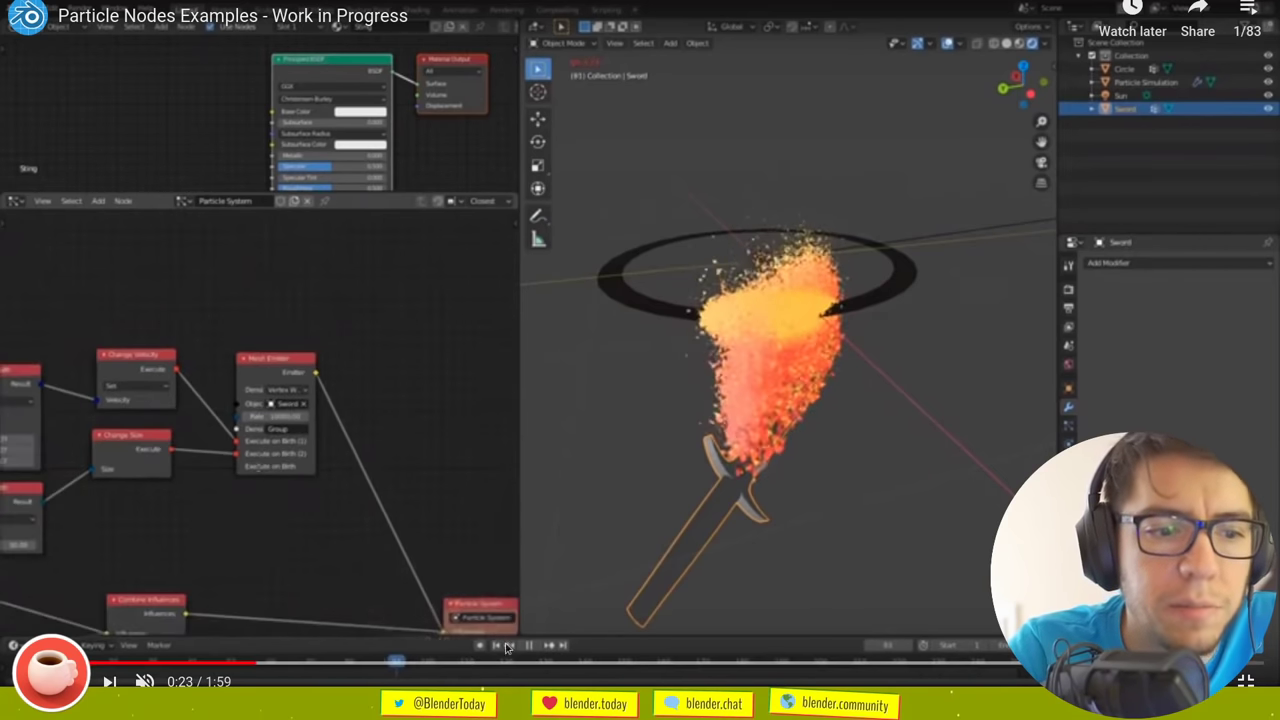
left_click(530, 664)
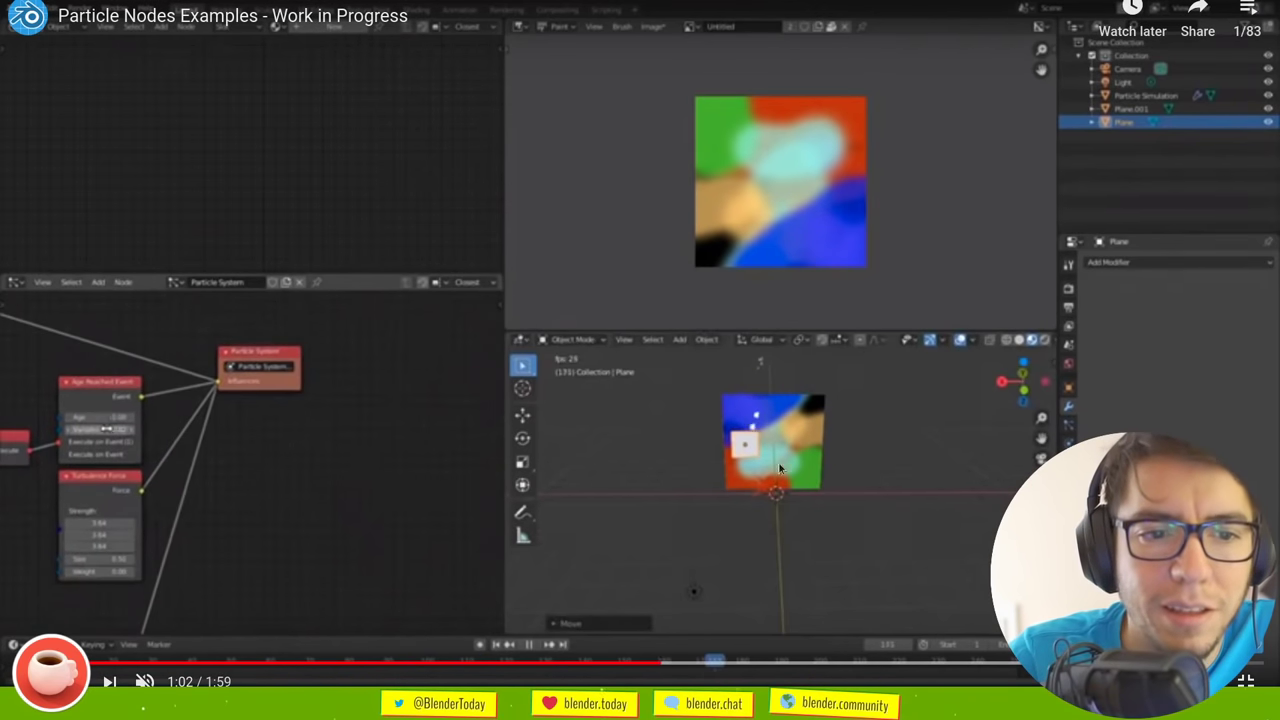
left_click(922, 668)
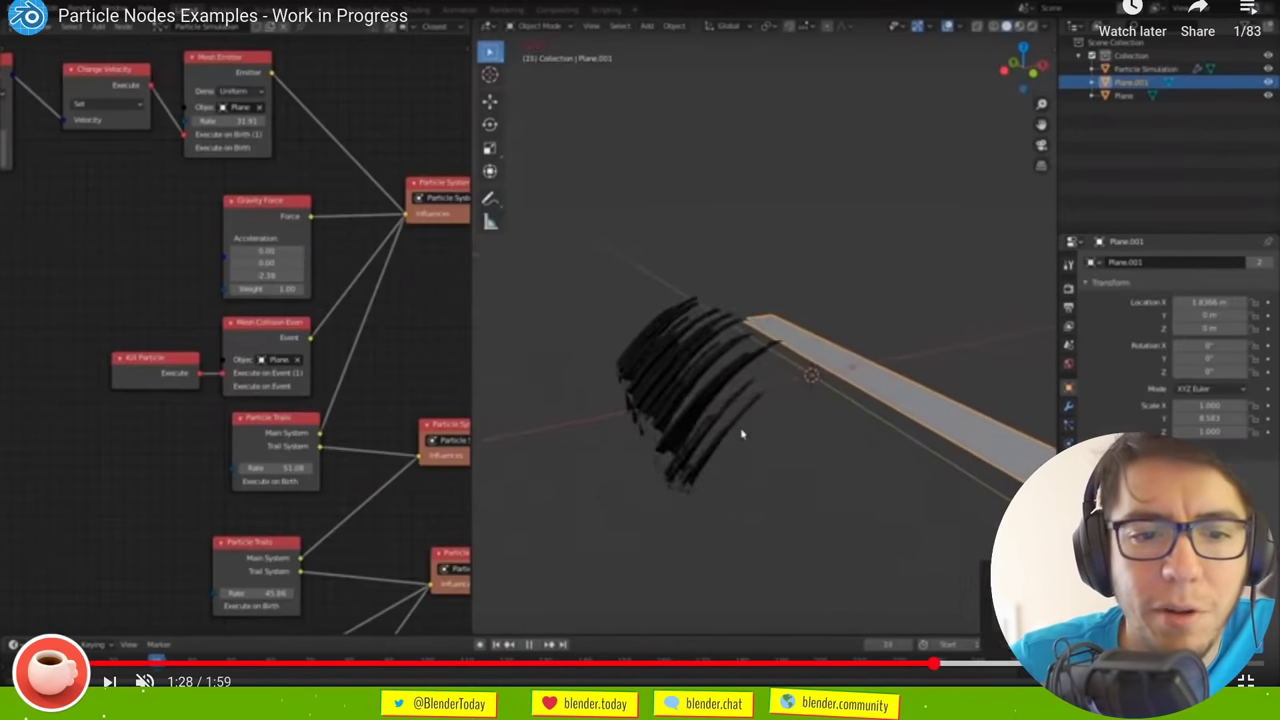
left_click(222, 664)
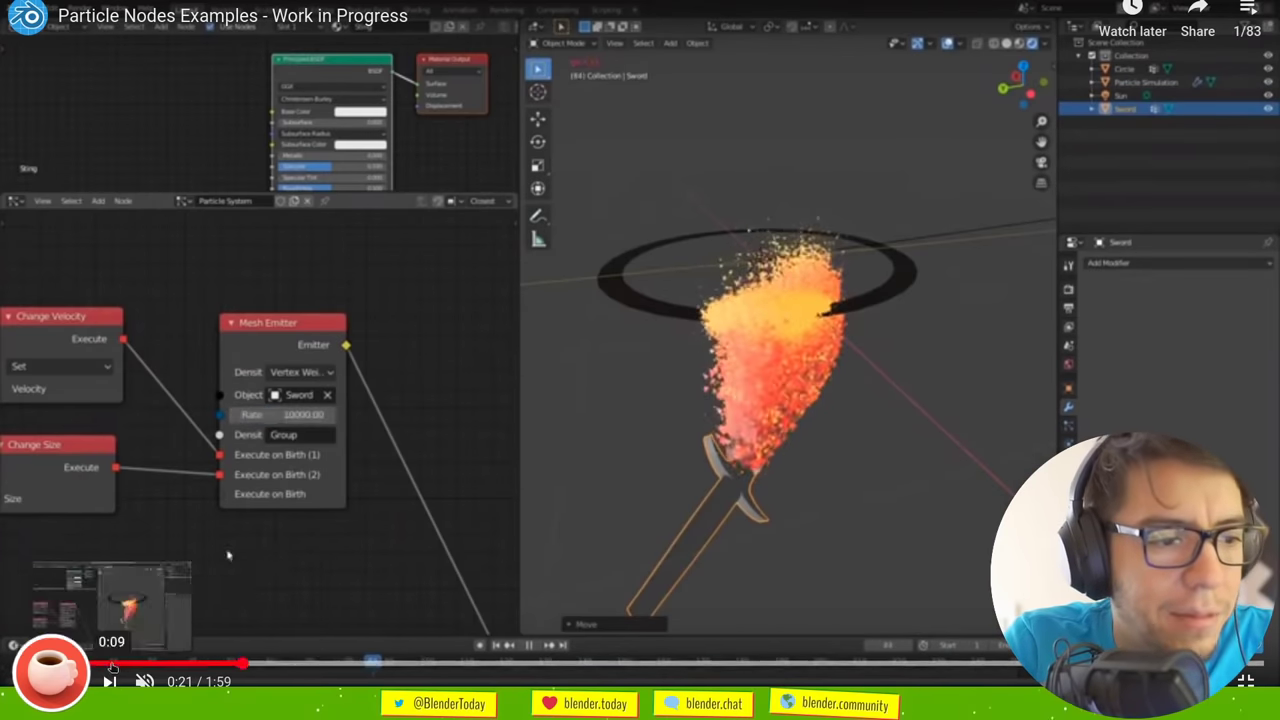
key("Escape")
left_click(336, 364)
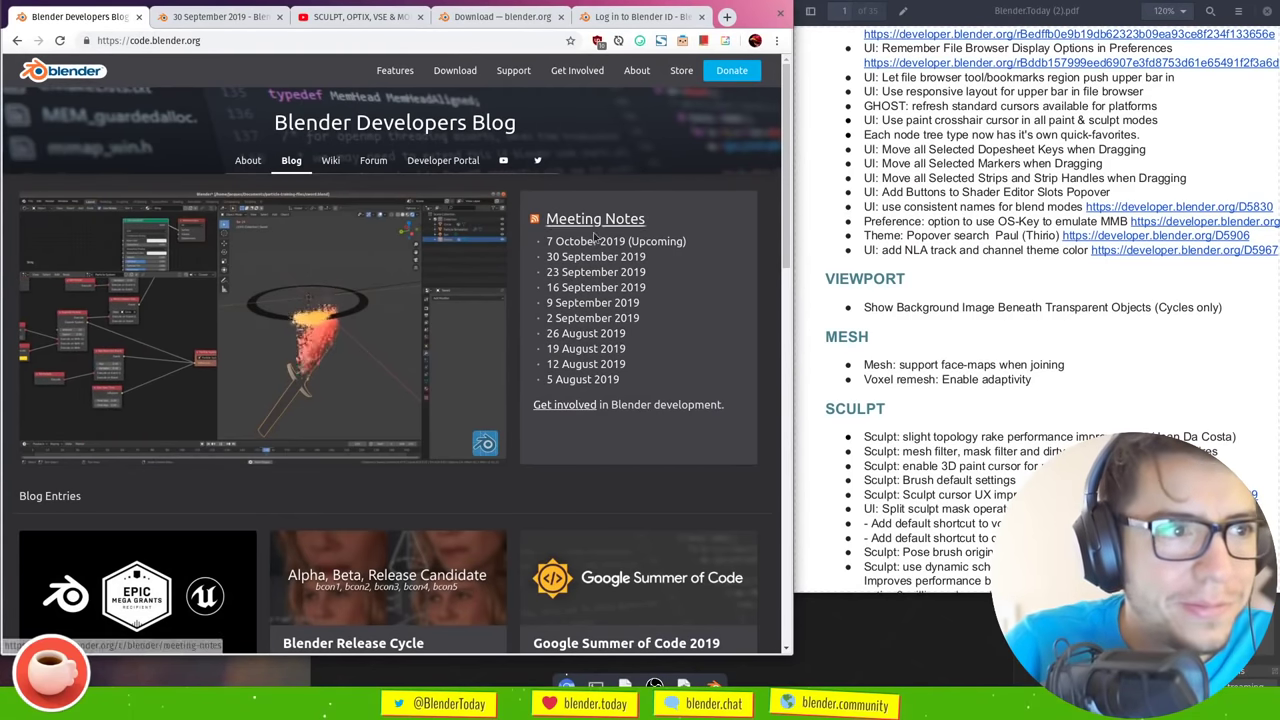
Close the Developers Blog tab and the Blender ID sign-in tab, then bring OBS Studio to the front
key("ctrl+w")
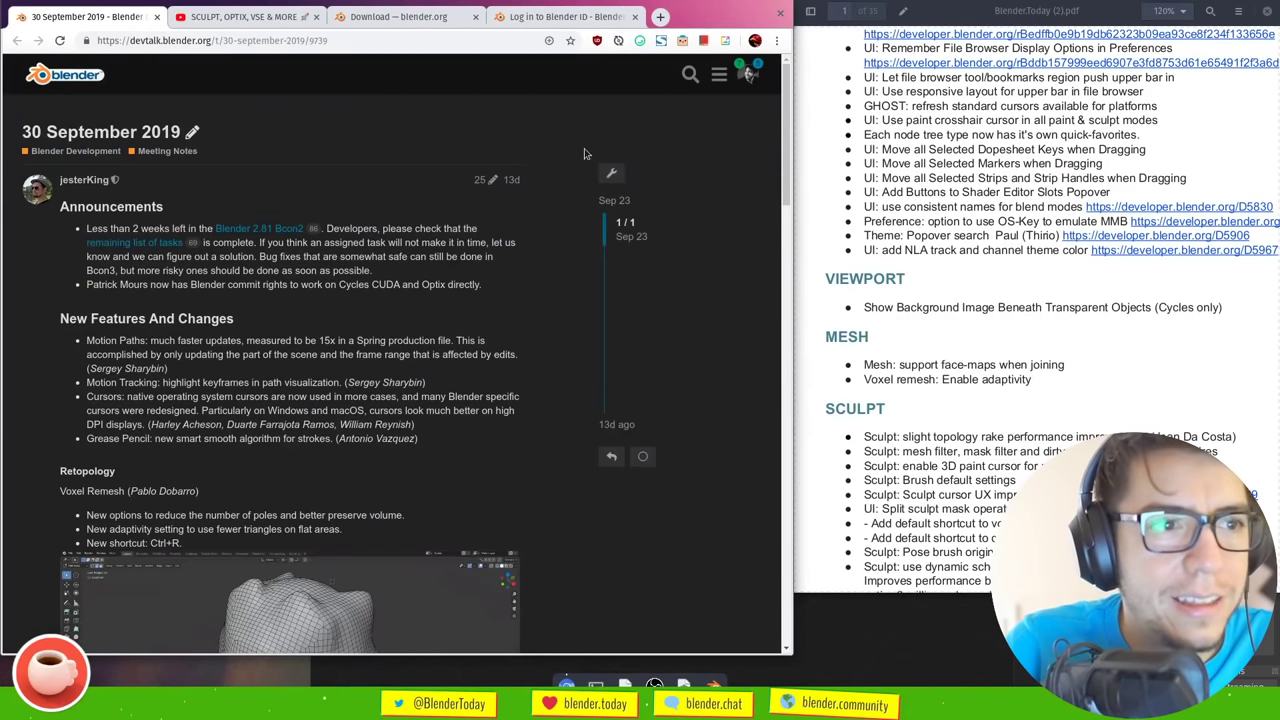
key("ctrl+Tab")
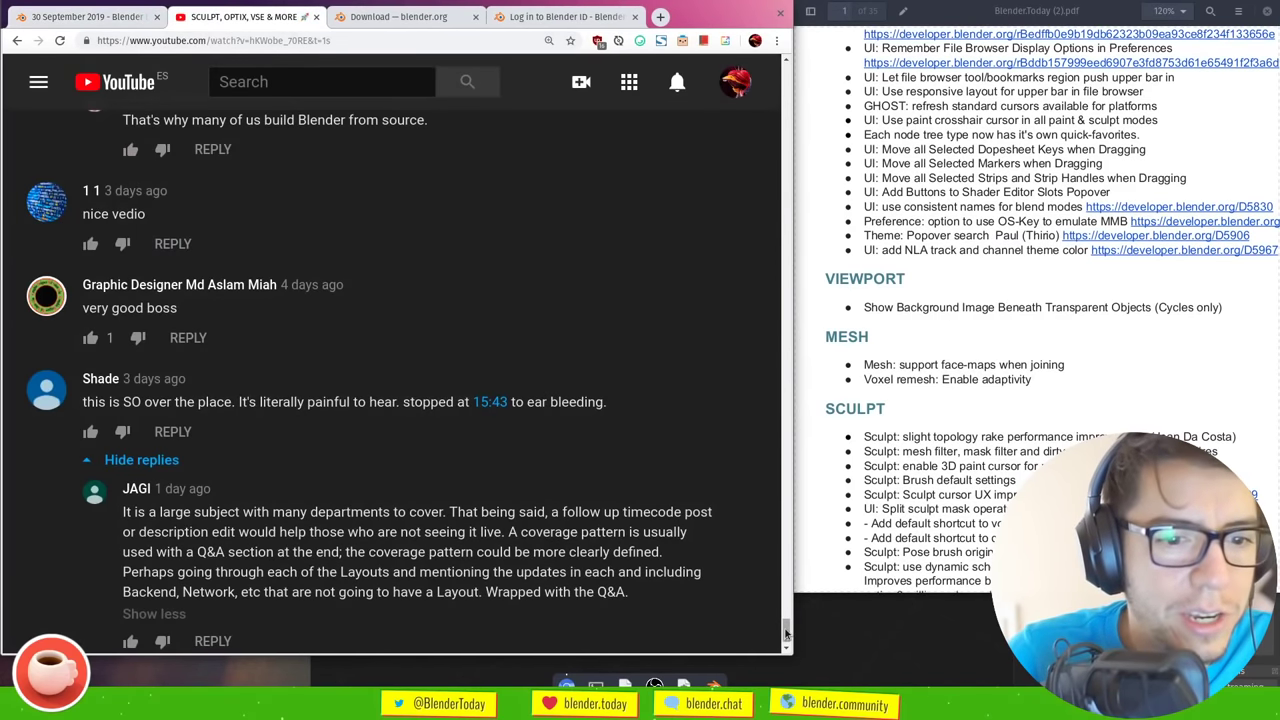
left_click_drag(786, 632, 788, 63)
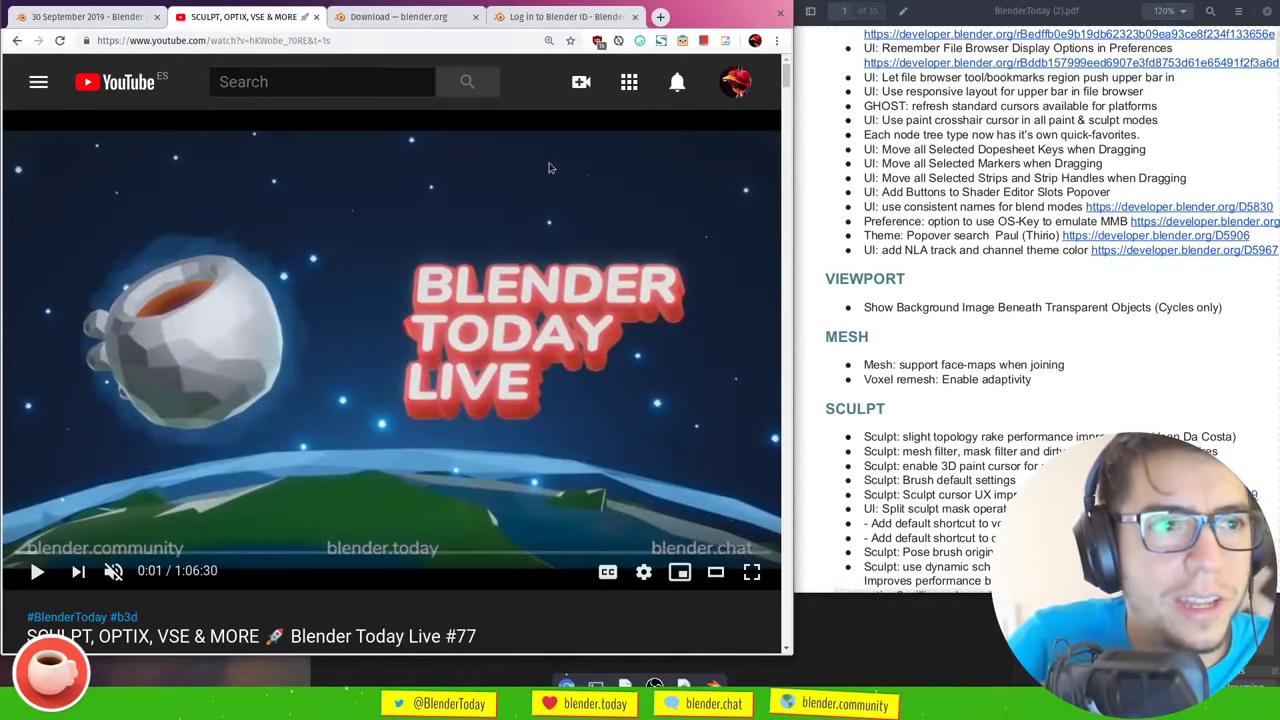
key("ctrl+Tab")
key("ctrl+Tab")
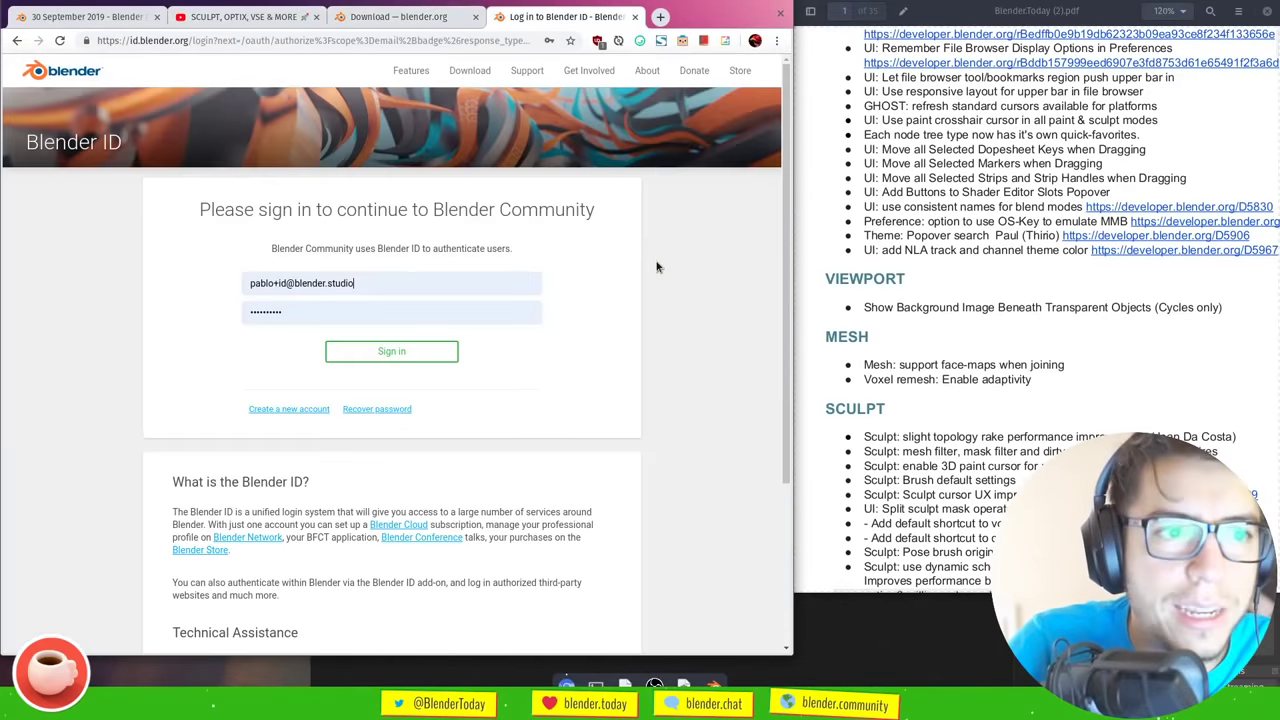
key("ctrl+w")
left_click(949, 472)
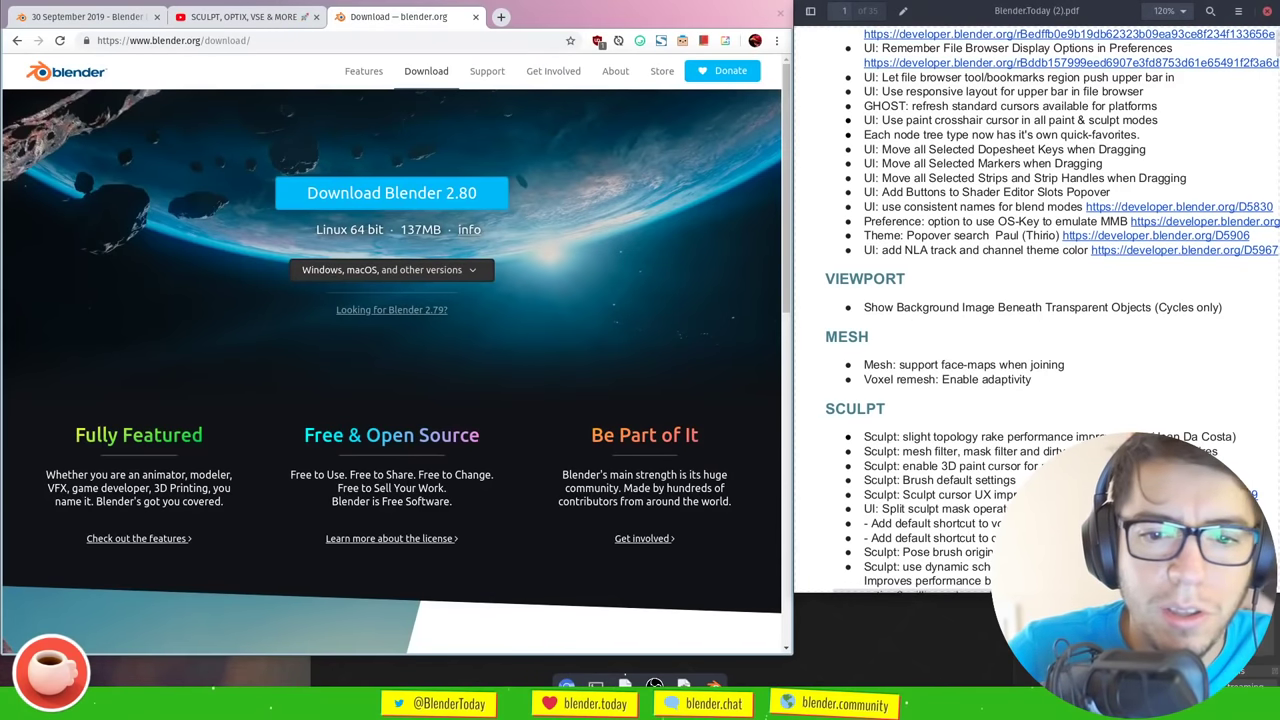
left_click(1096, 708)
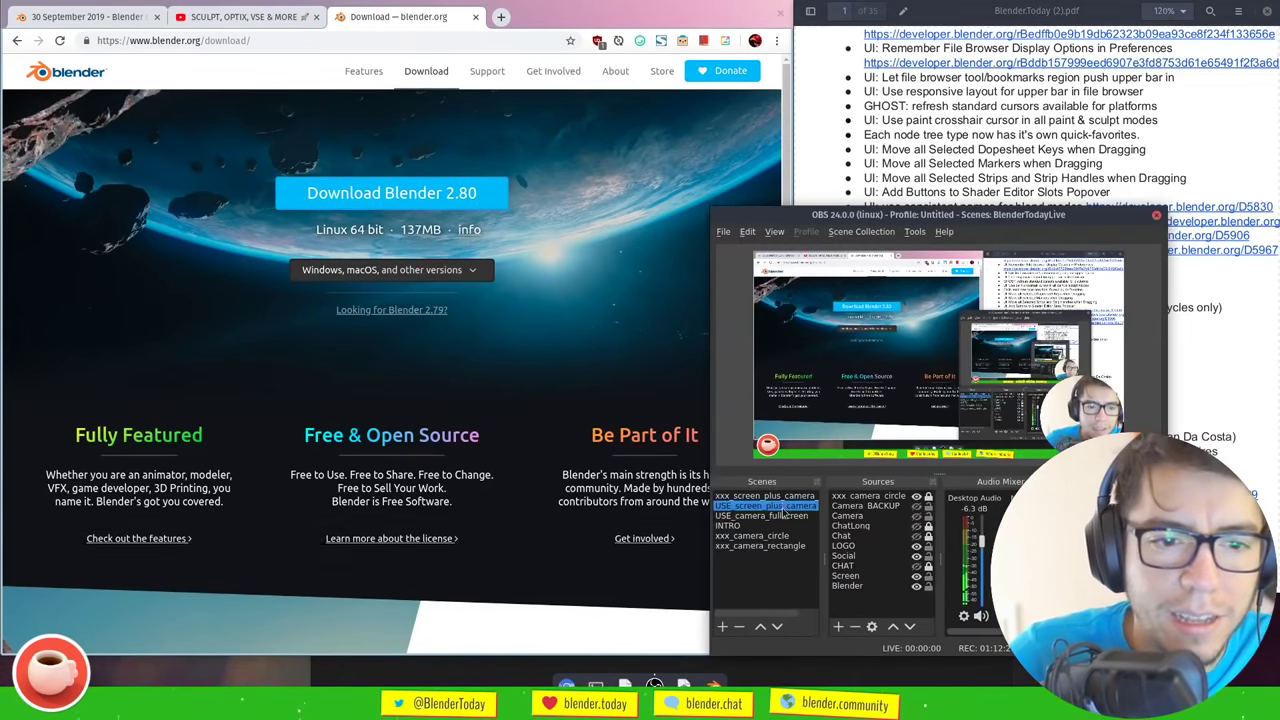